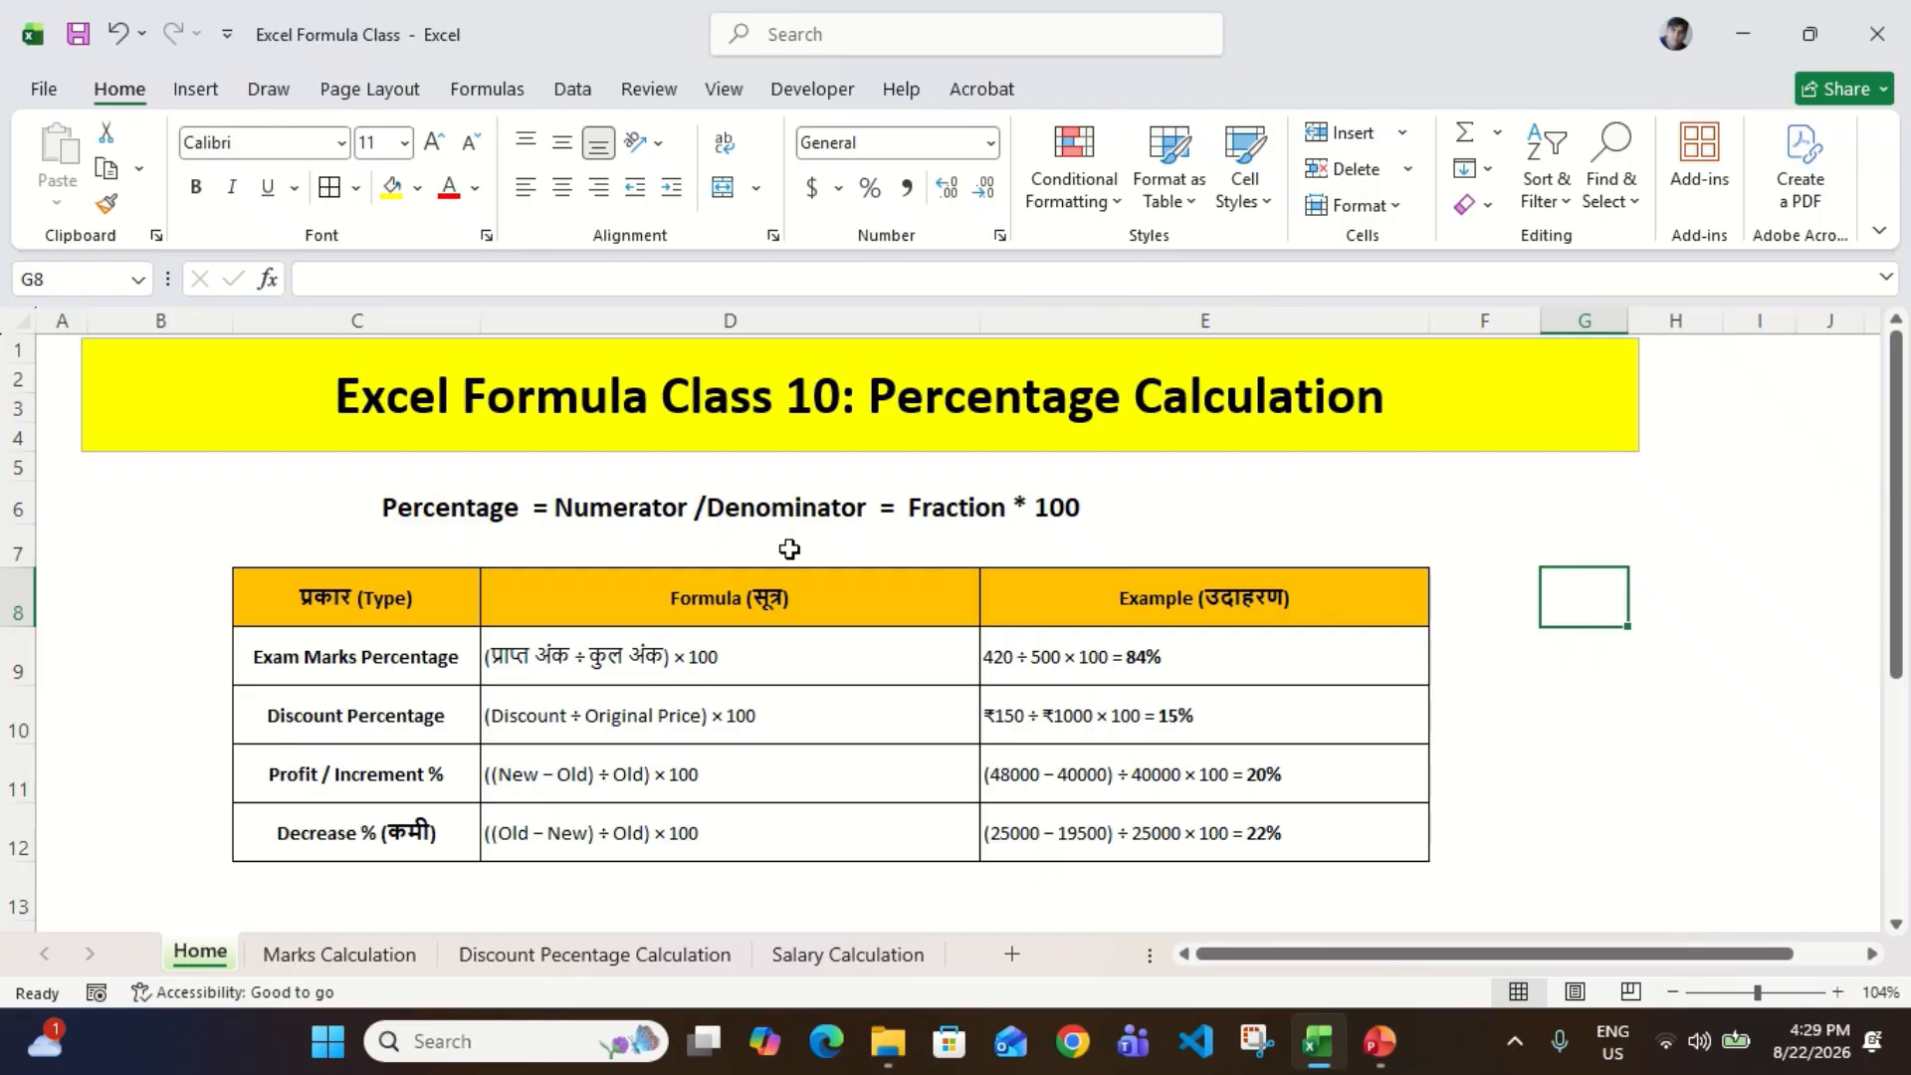
{"action": "left_click", "coordinate": [657, 512]}
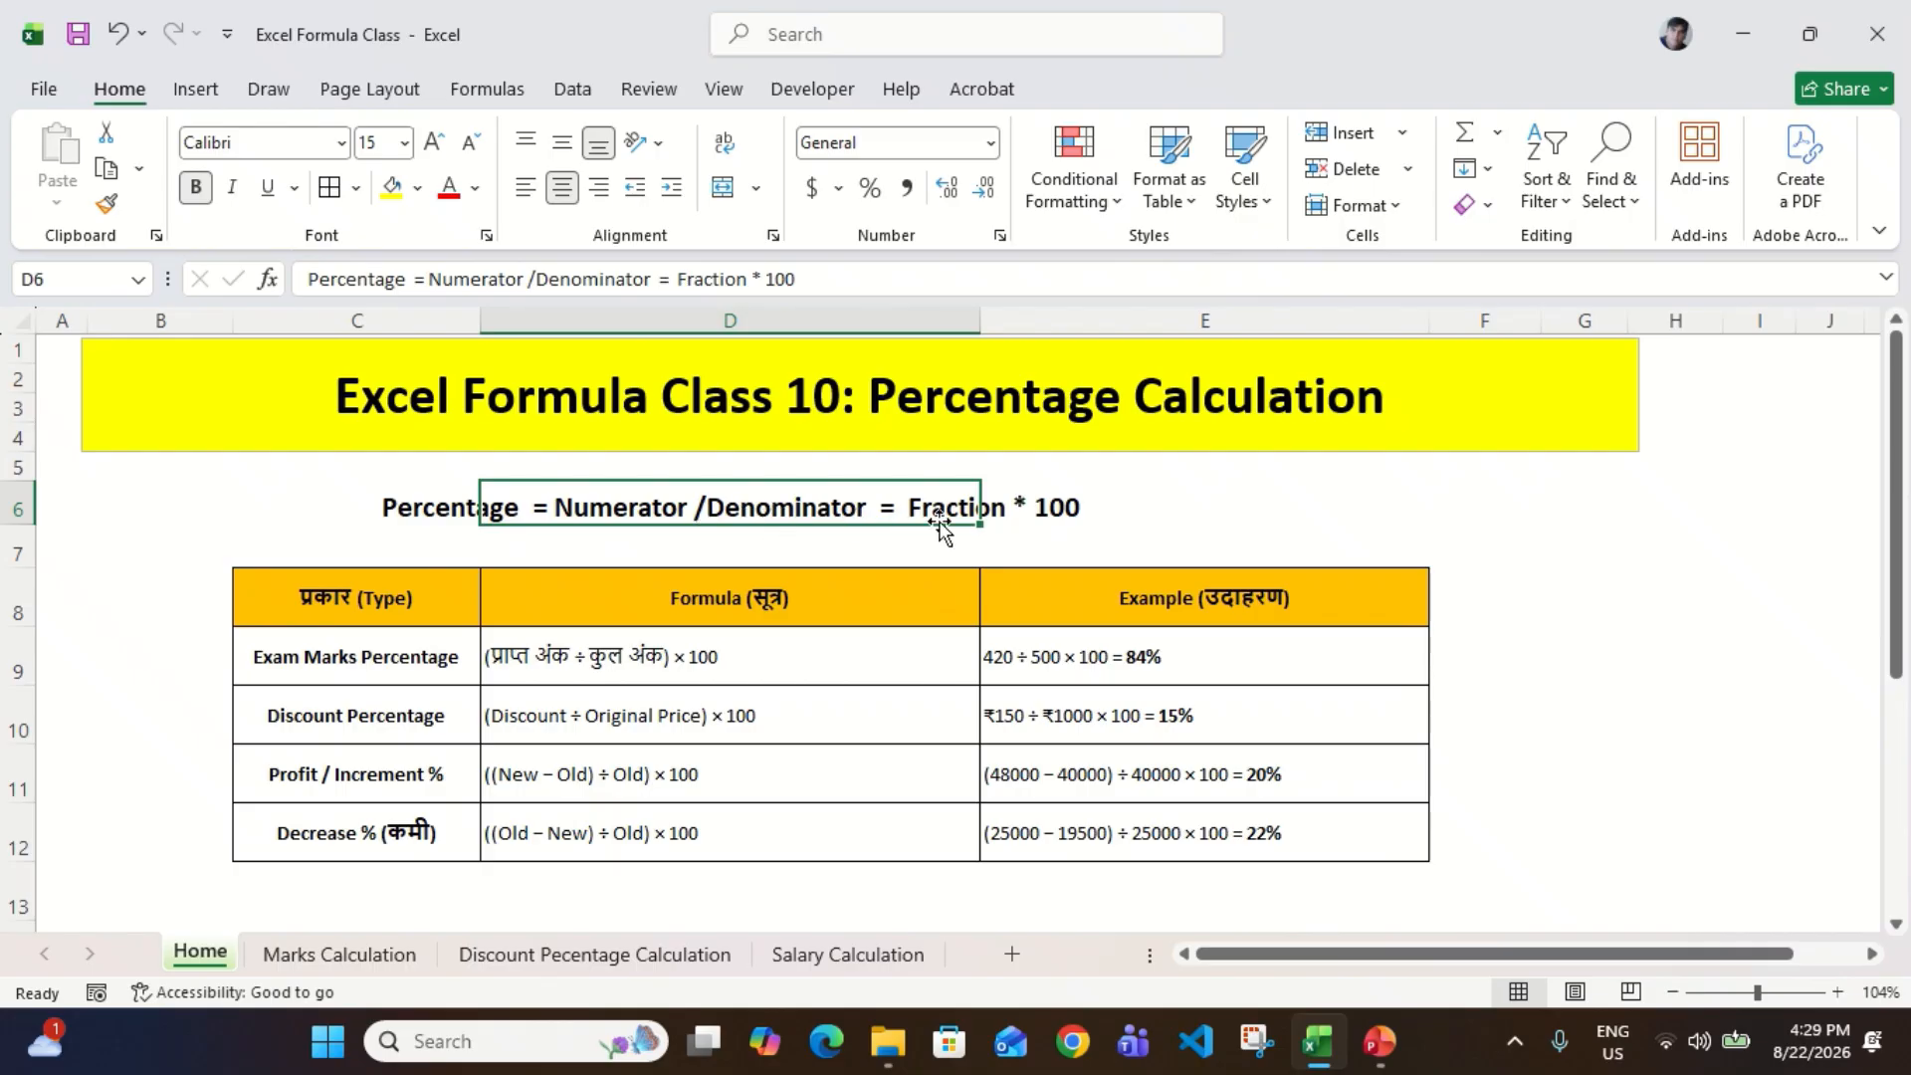
{"action": "left_click", "coordinate": [1198, 535]}
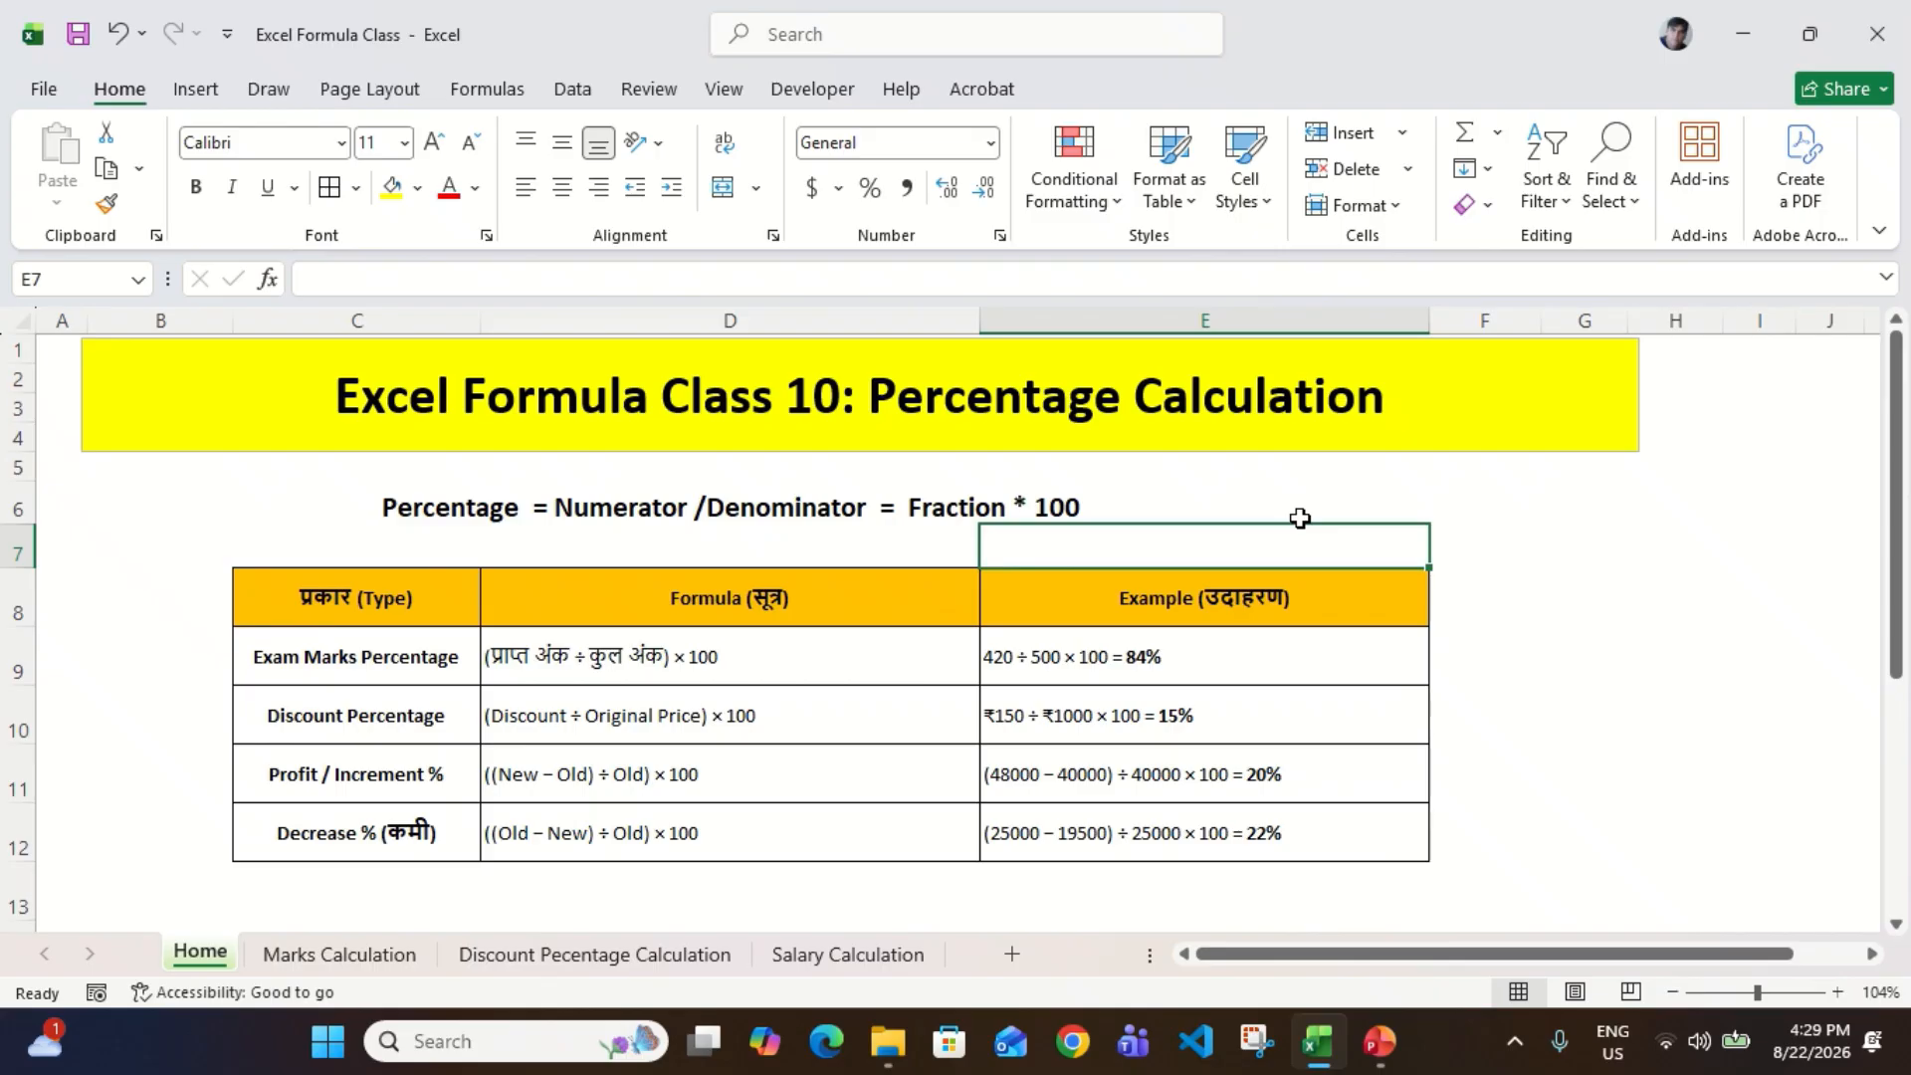
{"action": "left_click", "coordinate": [649, 509]}
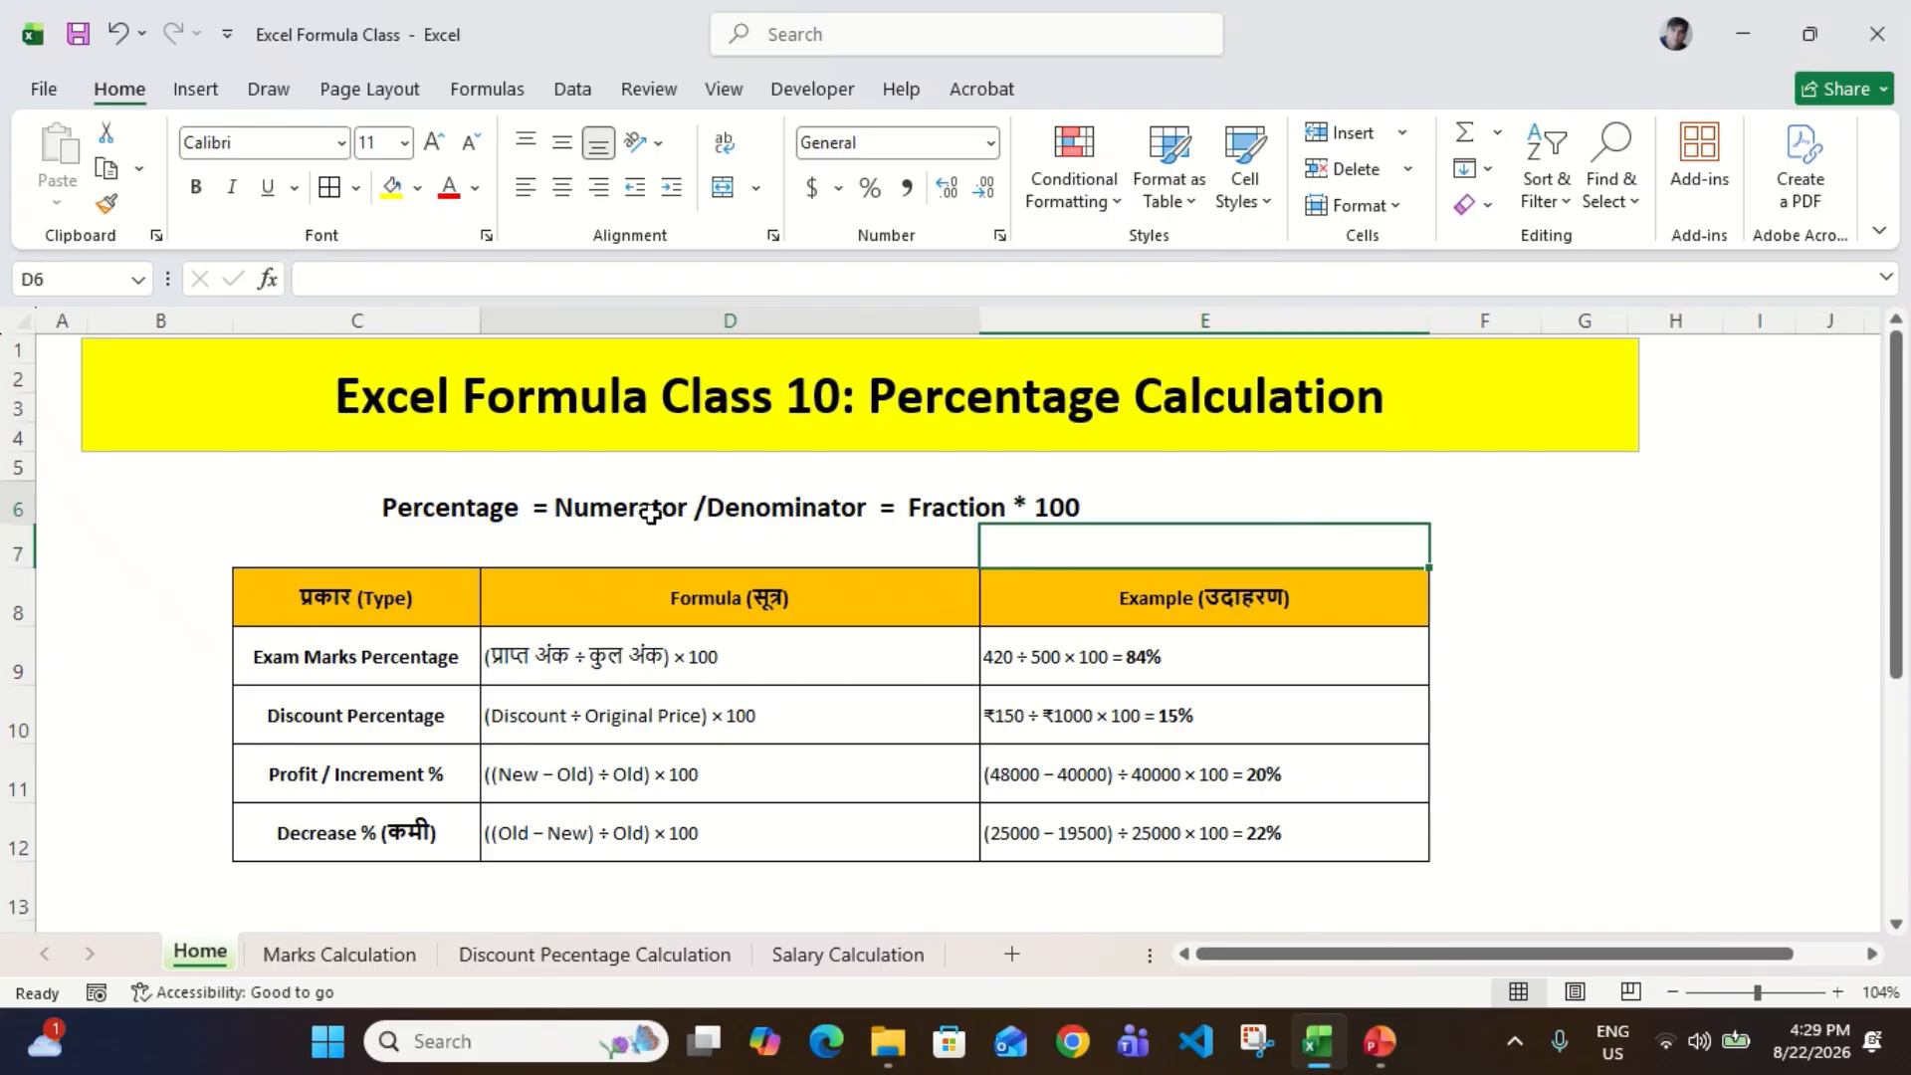
{"action": "left_click", "coordinate": [1336, 619]}
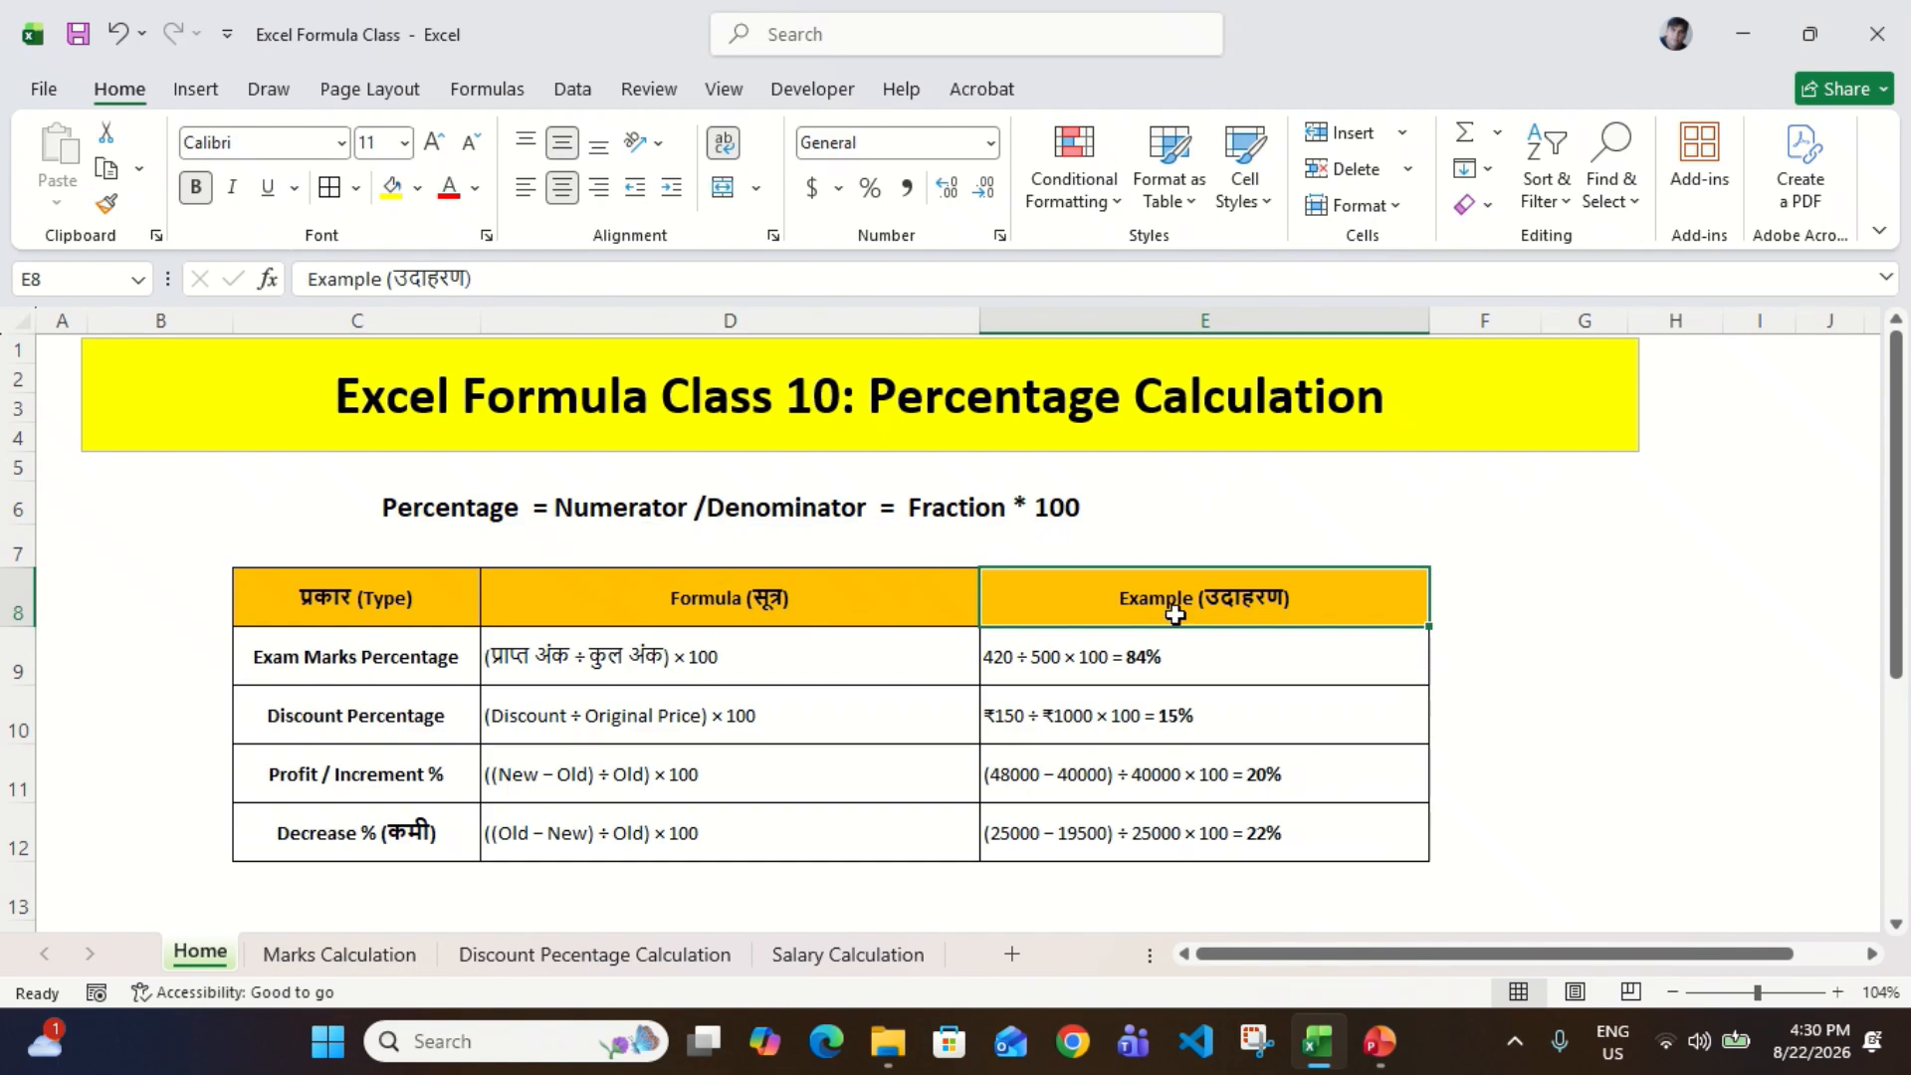
{"action": "left_click", "coordinate": [1526, 619]}
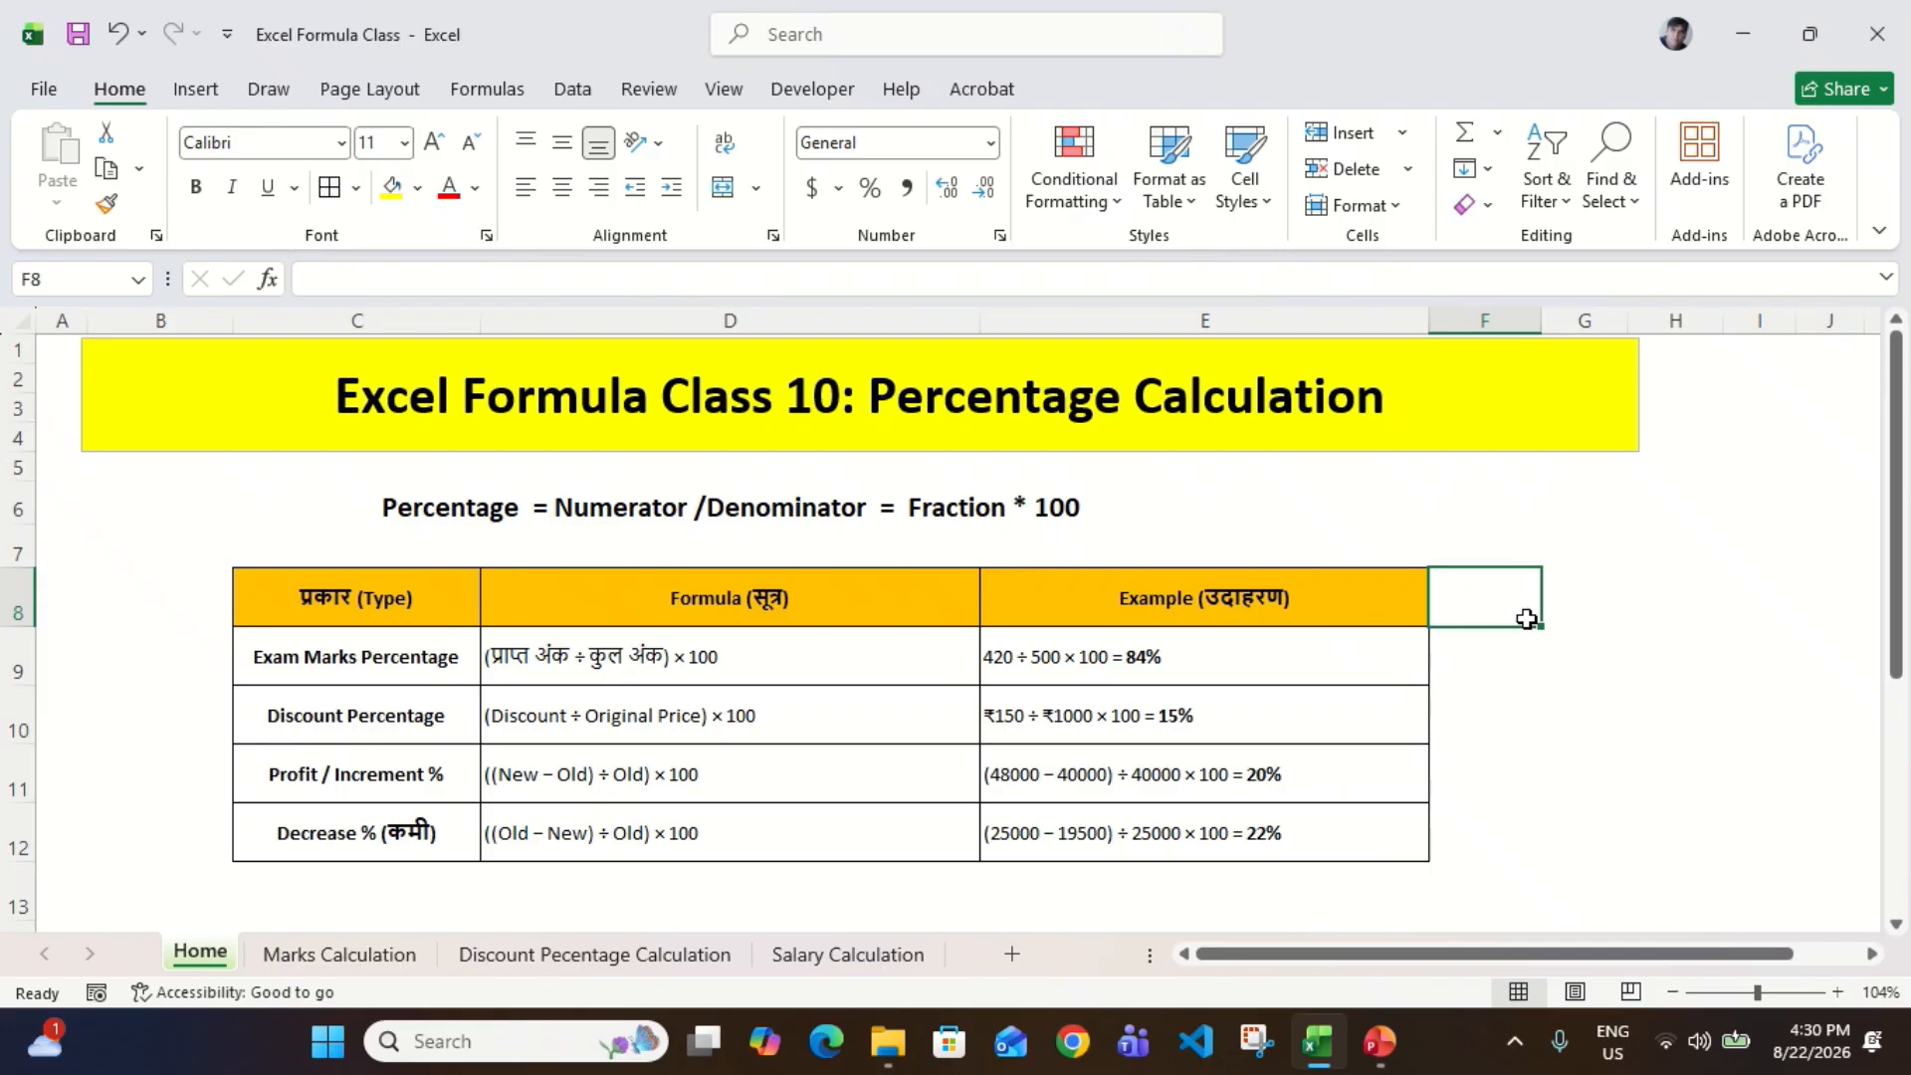
{"action": "left_click", "coordinate": [1598, 623]}
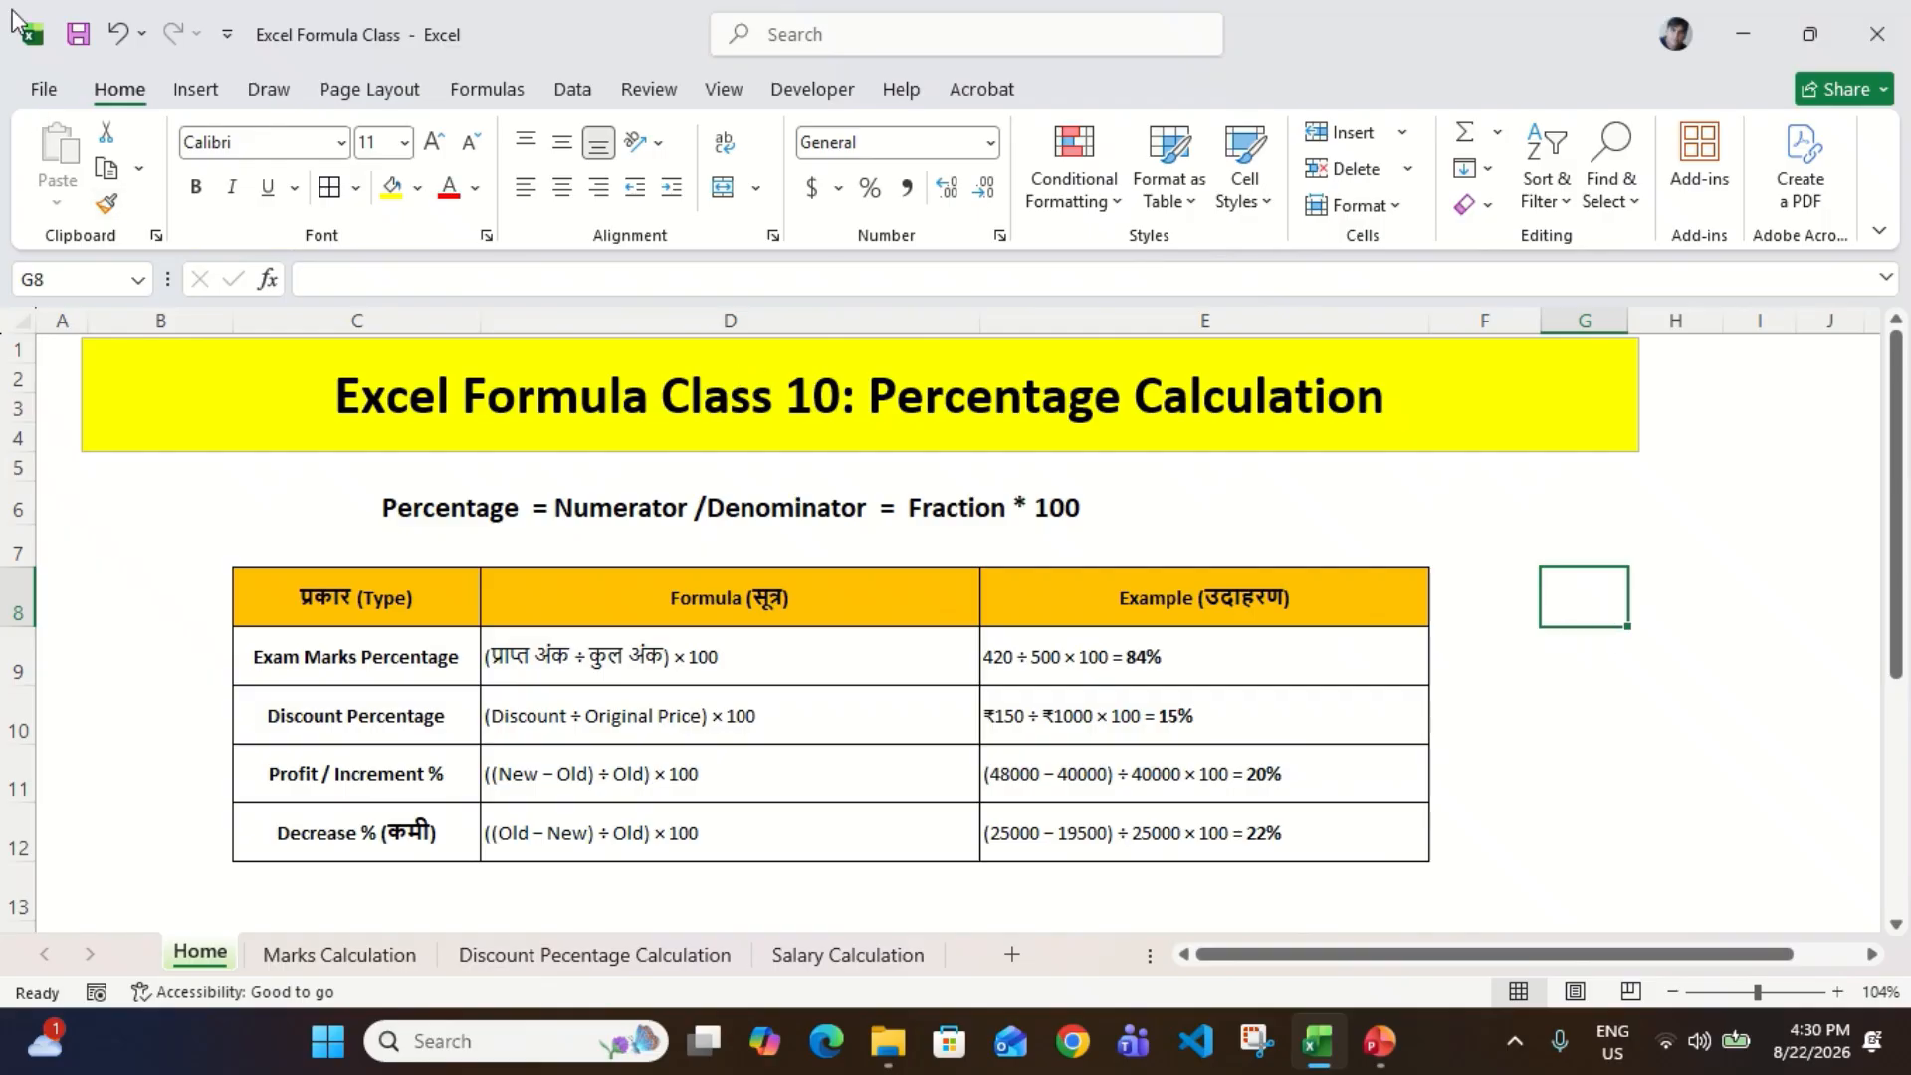
Step: Insert an equation on the sheet containing a stacked fraction with numerator 3 and denominator 5
{"action": "left_click", "coordinate": [204, 98]}
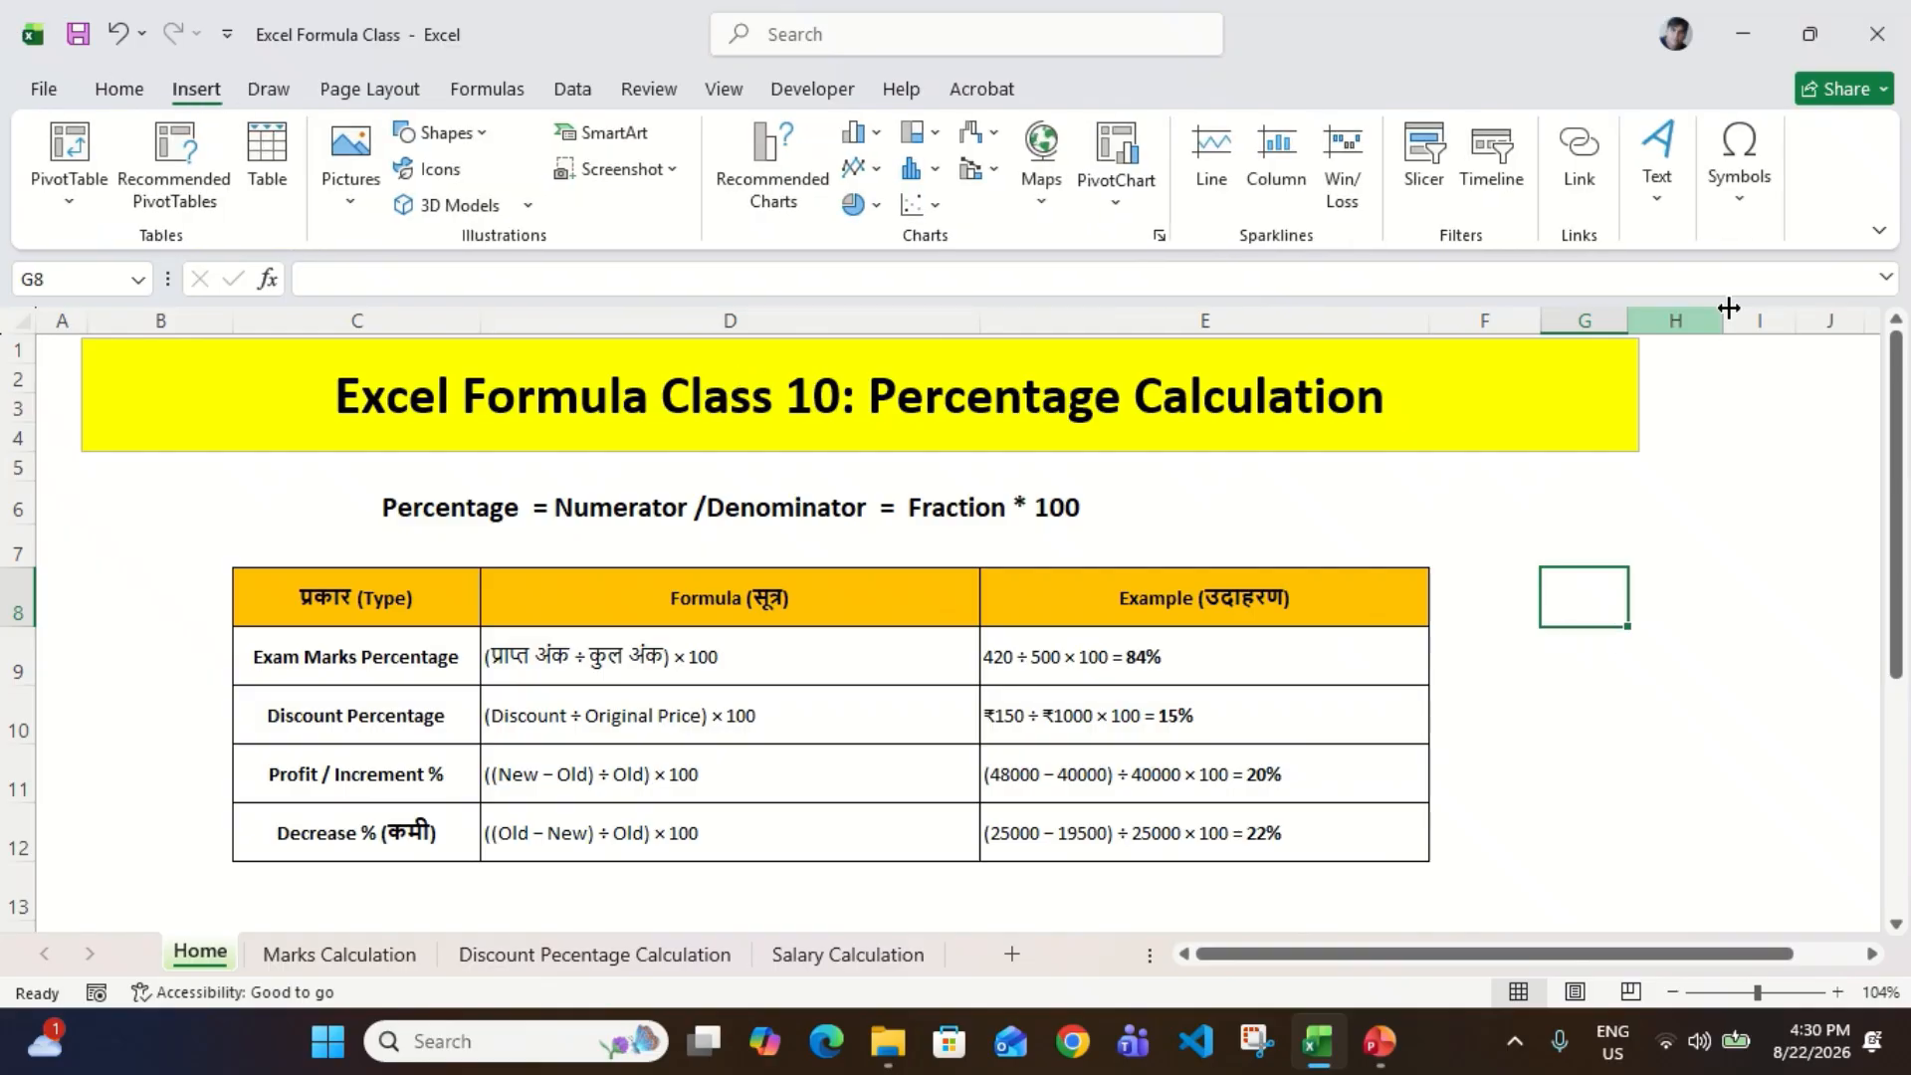
{"action": "left_click", "coordinate": [1739, 180]}
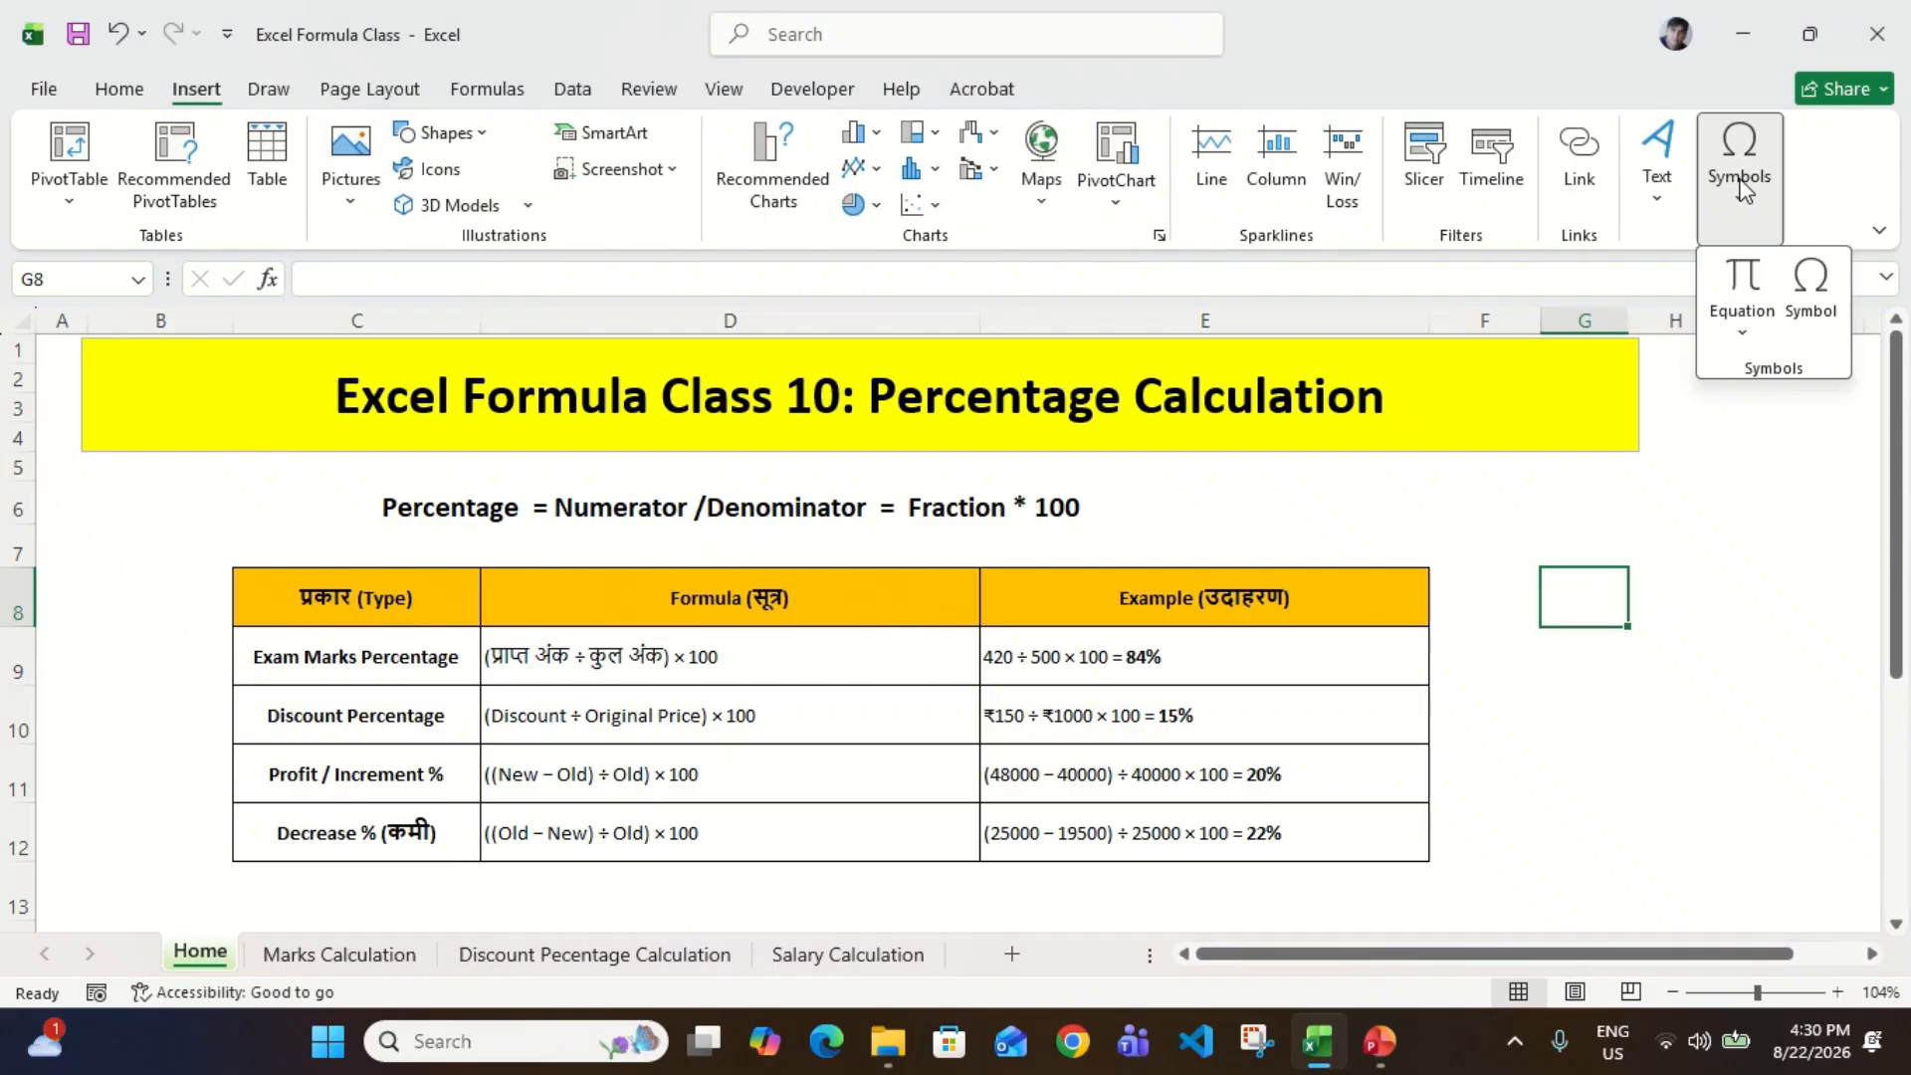
{"action": "left_click", "coordinate": [1742, 279]}
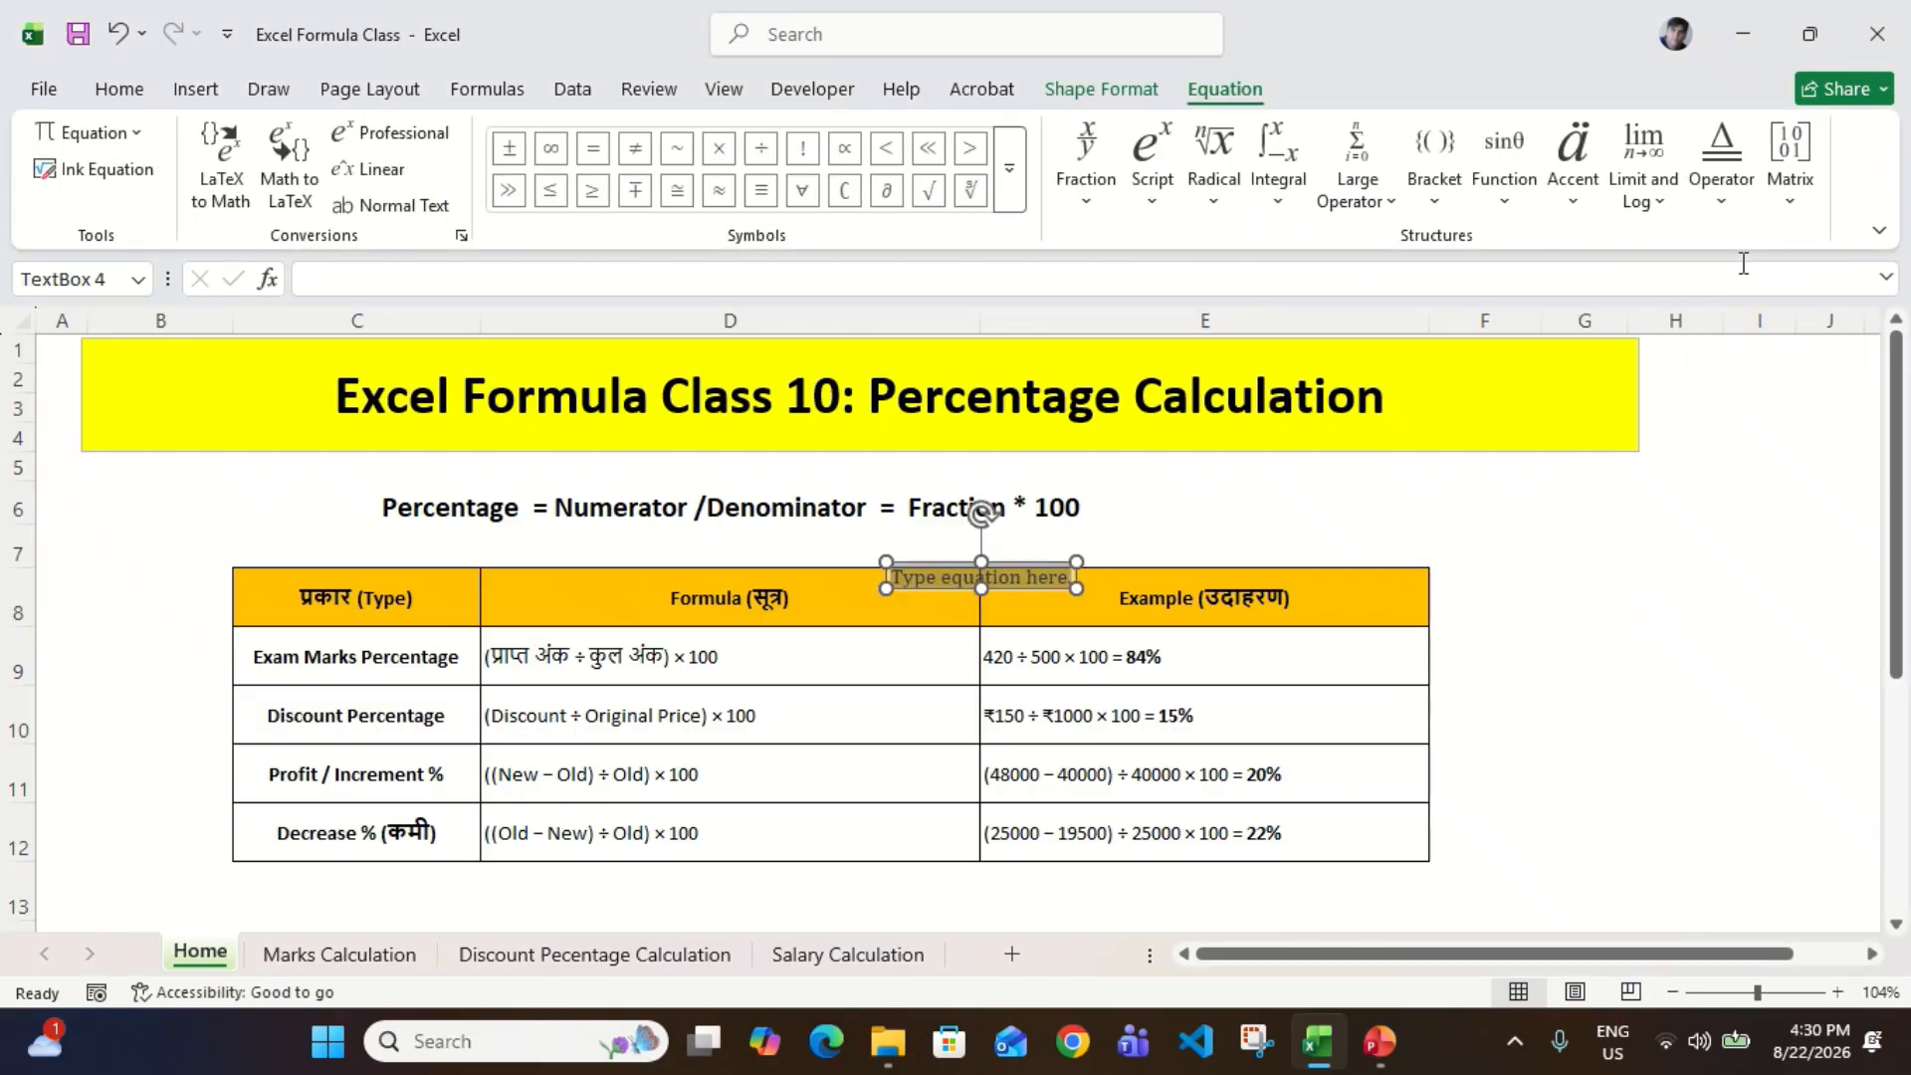
{"action": "left_click", "coordinate": [1093, 149]}
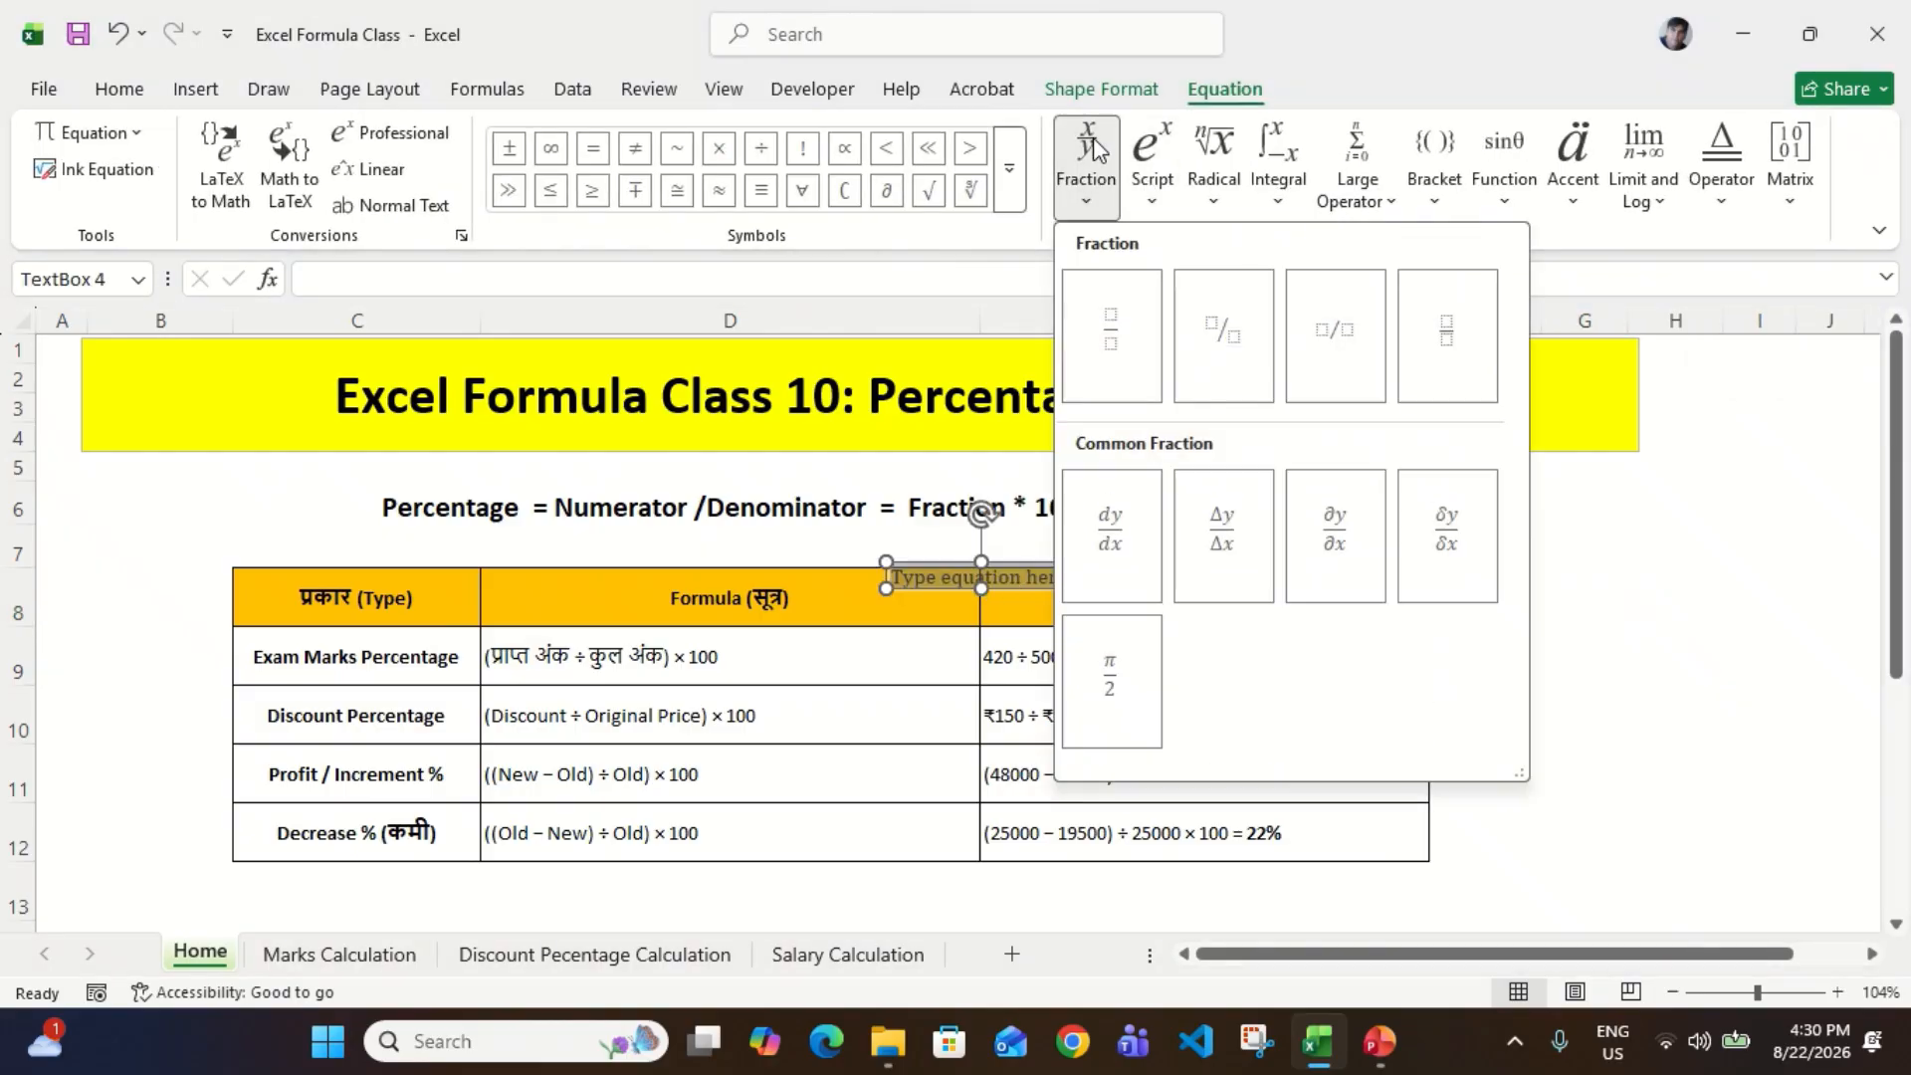
{"action": "left_click", "coordinate": [1109, 341]}
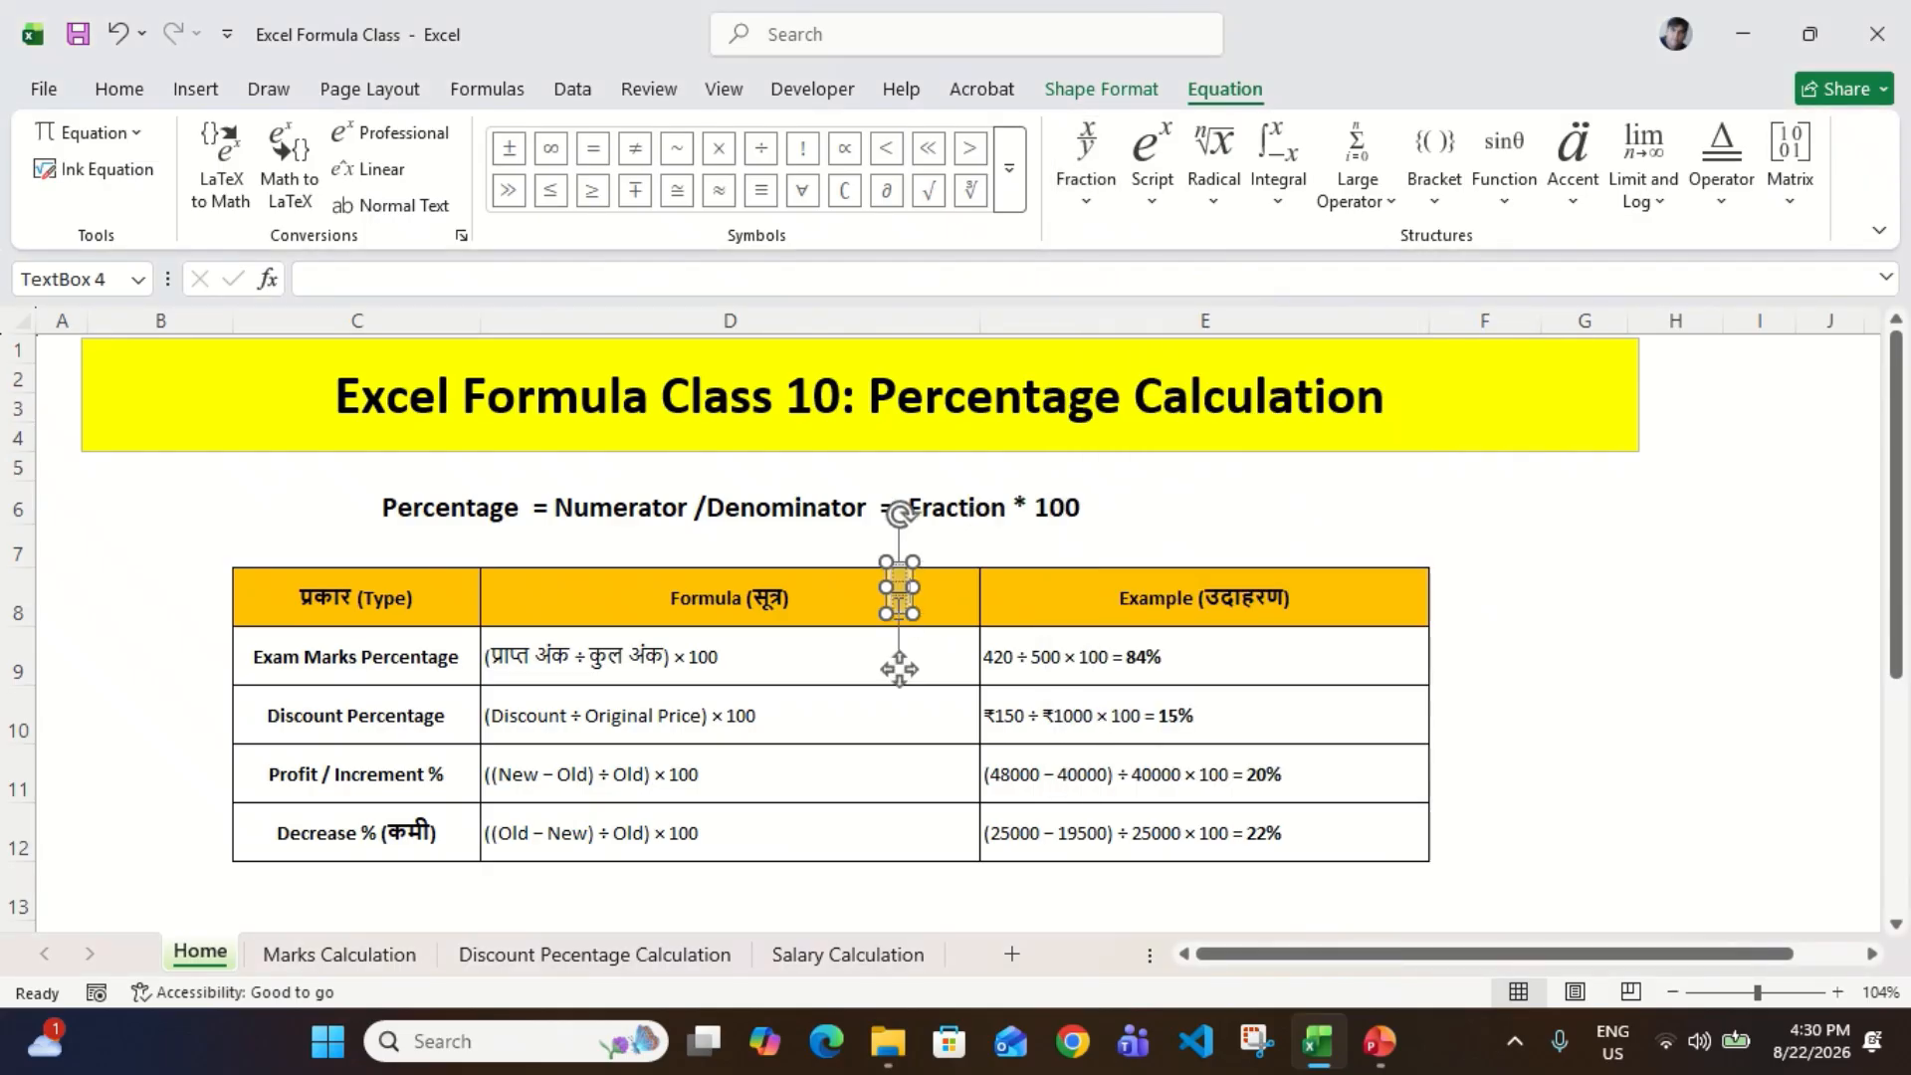
{"action": "type", "text": "3"}
{"action": "key", "text": "BackSpace"}
{"action": "left_click", "coordinate": [899, 576]}
{"action": "type", "text": "35"}
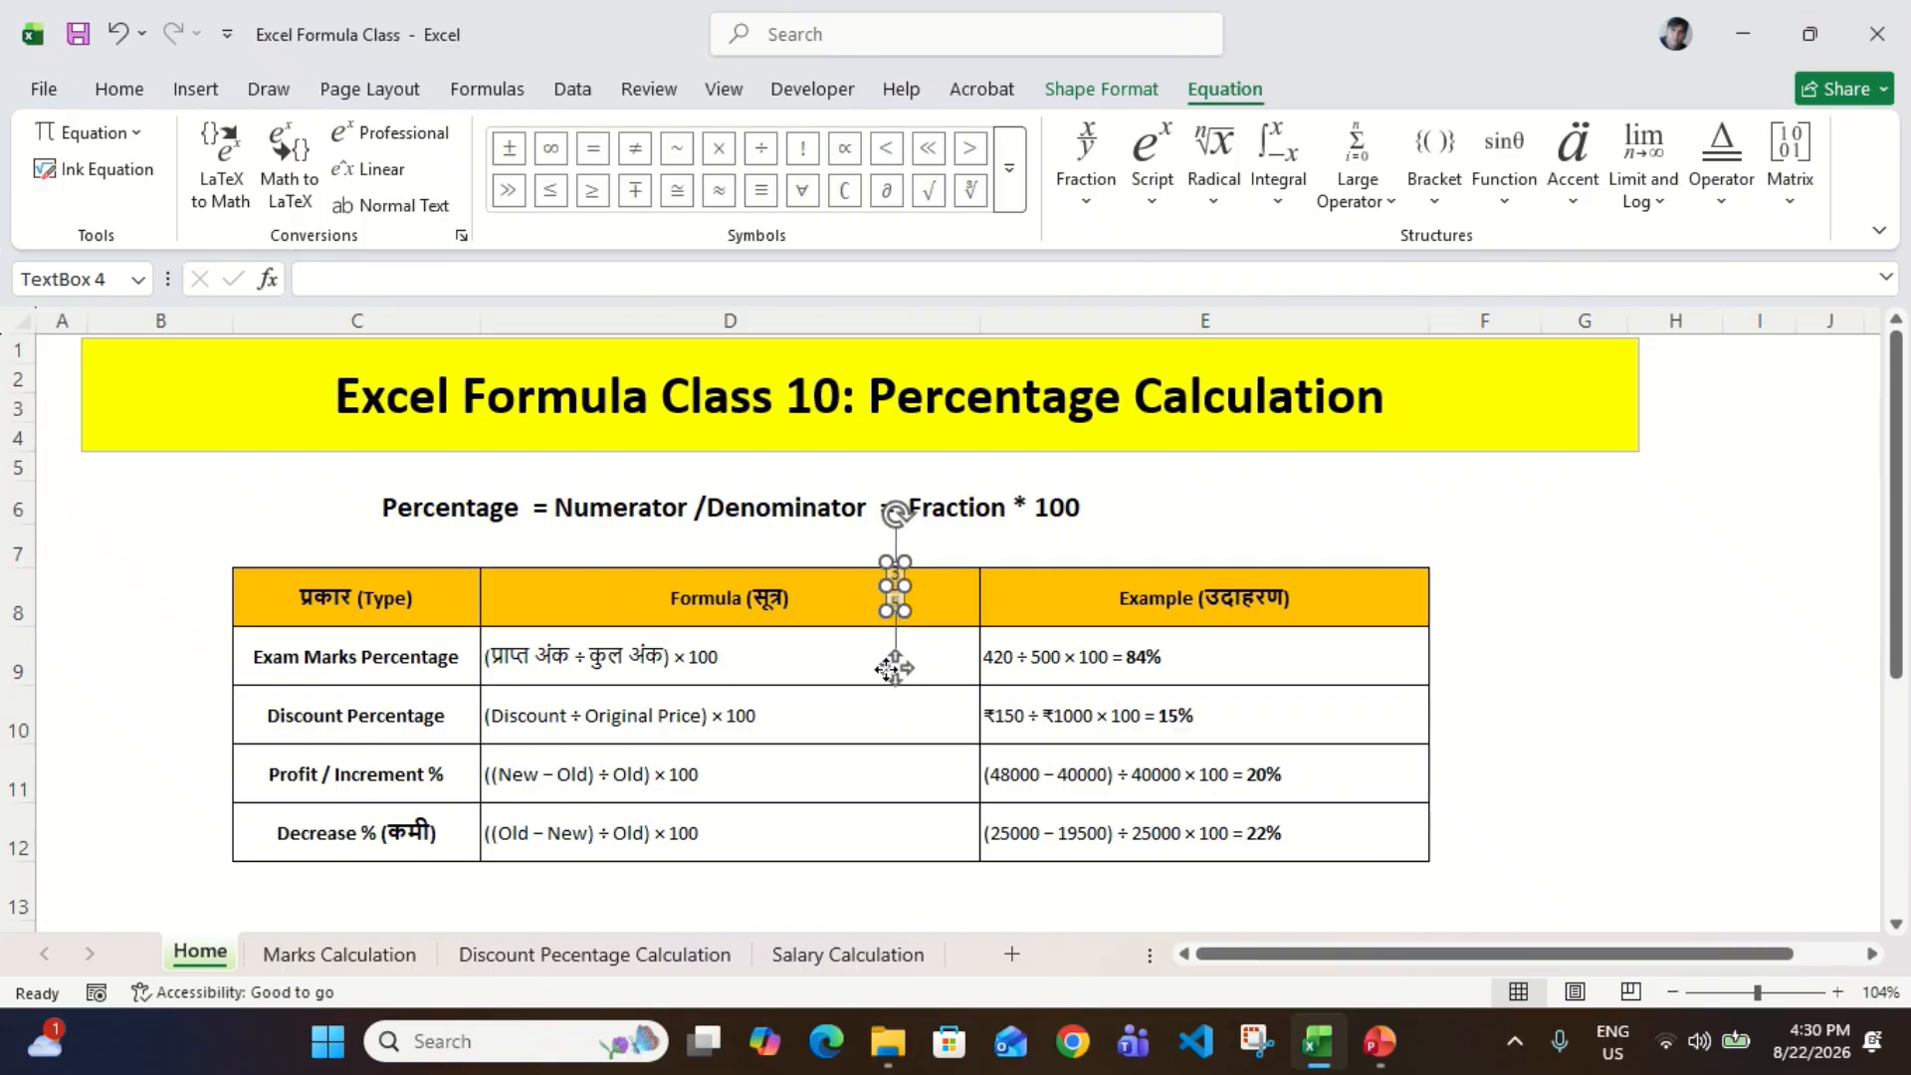
Step: Move the fraction equation beside the table around columns F and G, and enlarge its font size to 32
{"action": "left_click_drag", "start_coordinate": [889, 669], "coordinate": [1510, 630]}
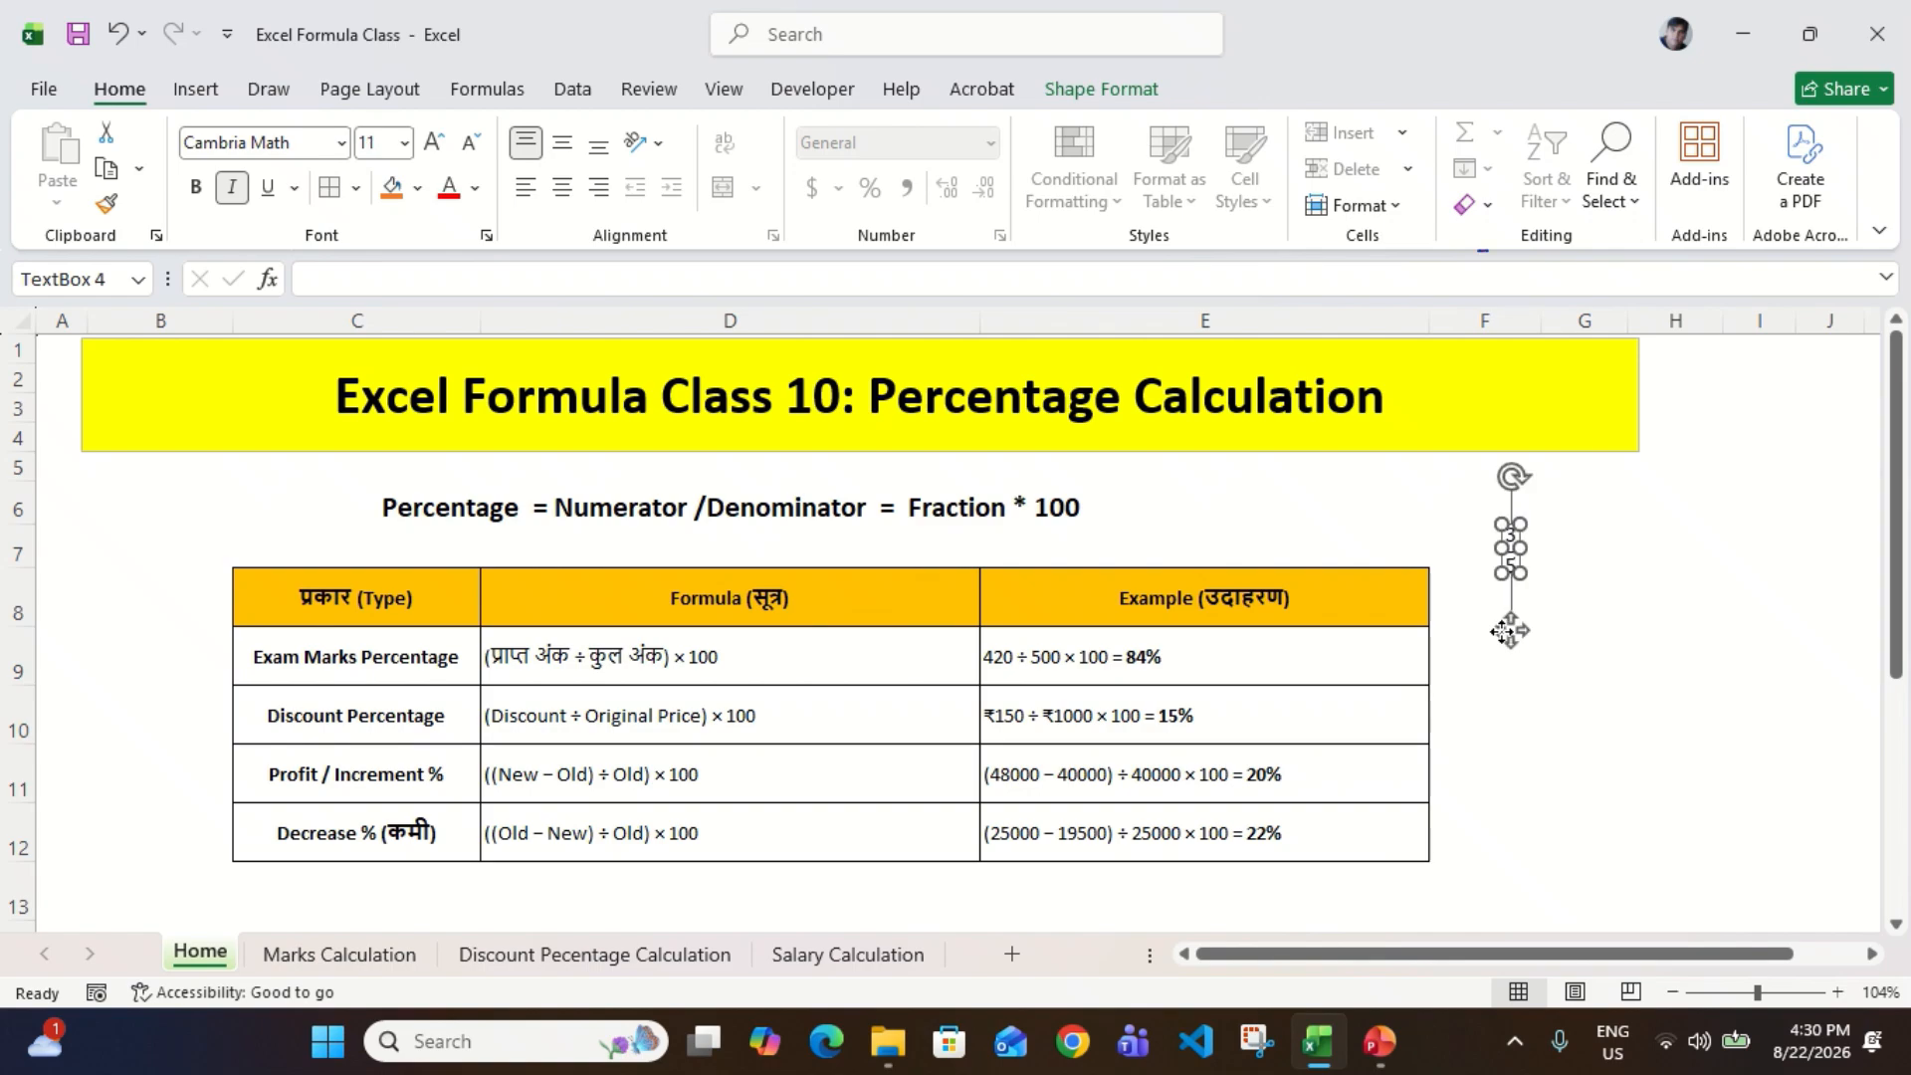
{"action": "left_click", "coordinate": [1514, 564]}
{"action": "key", "text": "ctrl+shift+period"}
{"action": "key", "text": "ctrl+shift+period"}
{"action": "key", "text": "ctrl+shift+period"}
{"action": "key", "text": "ctrl+shift+period"}
{"action": "key", "text": "ctrl+shift+period"}
{"action": "key", "text": "ctrl+shift+period"}
{"action": "key", "text": "ctrl+shift+period"}
{"action": "key", "text": "ctrl+shift+period"}
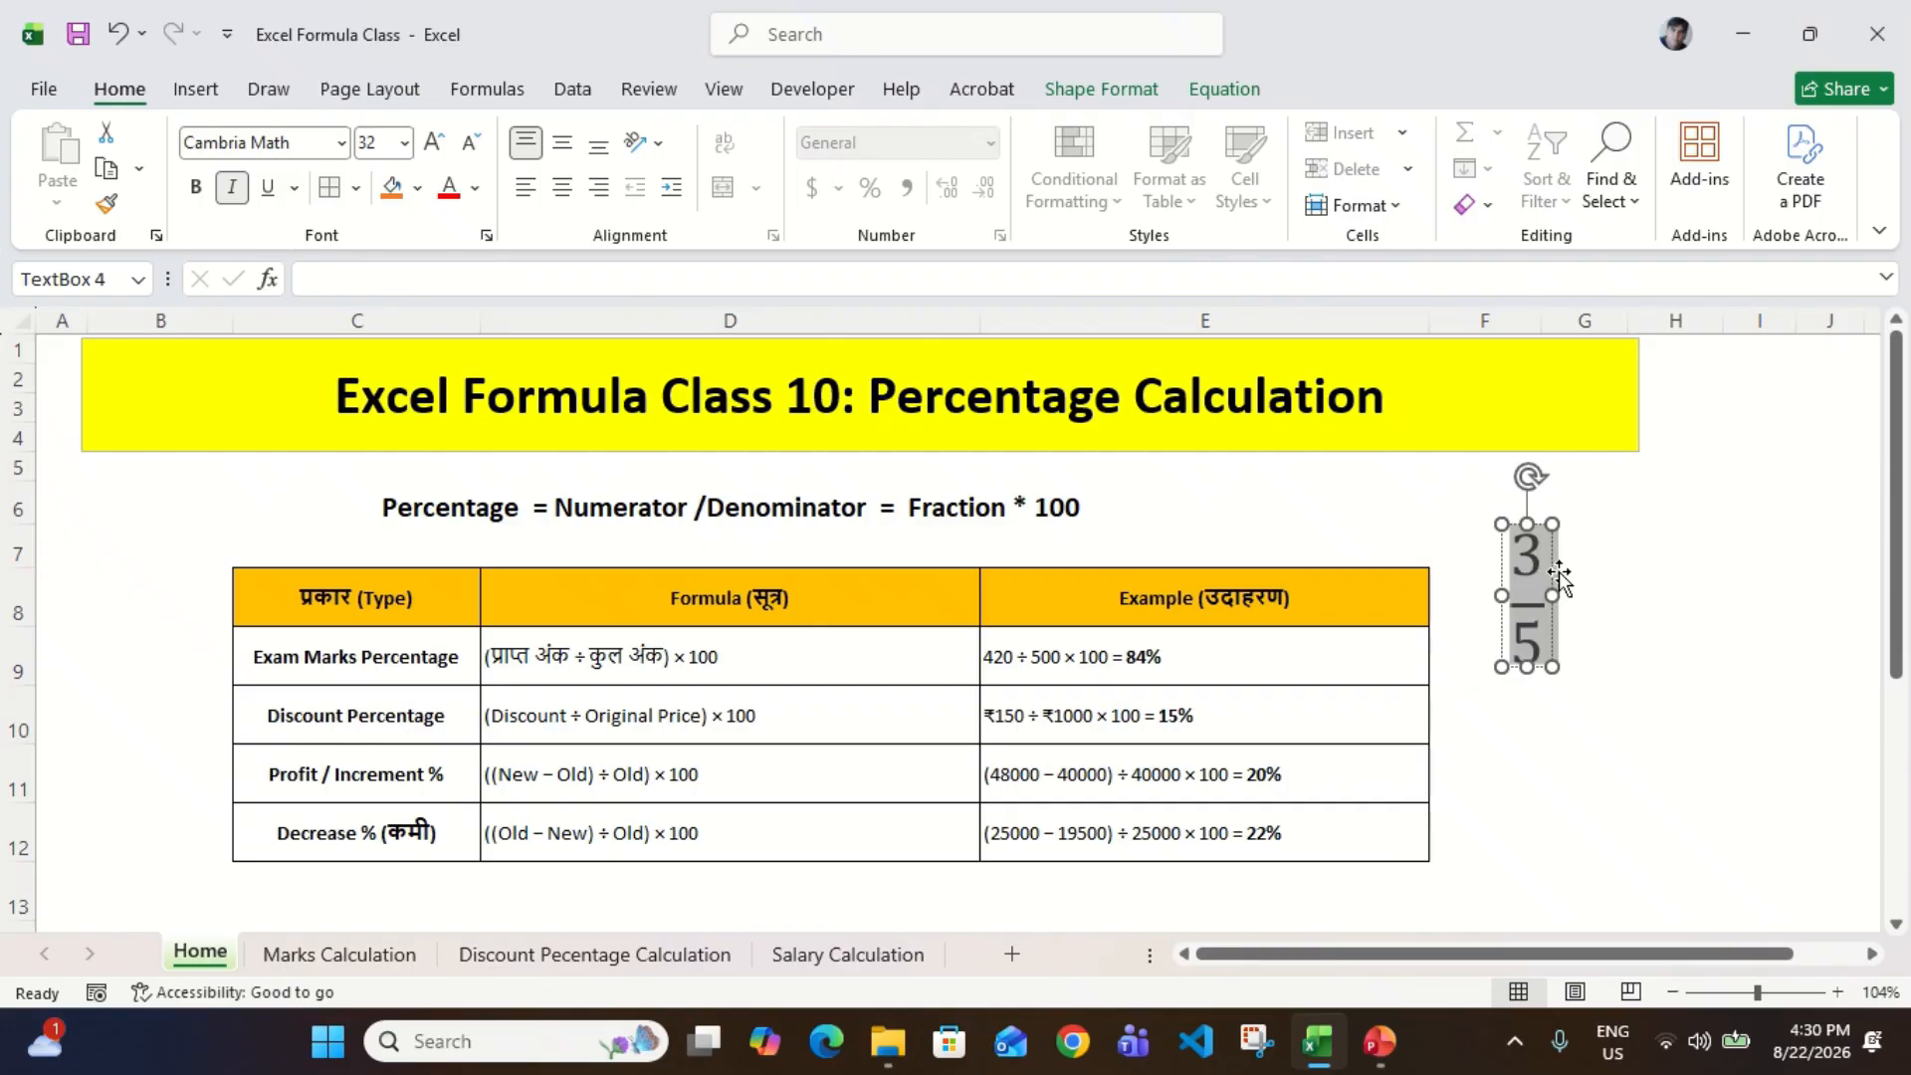
{"action": "left_click_drag", "start_coordinate": [1562, 572], "coordinate": [1586, 571]}
{"action": "left_click", "coordinate": [1656, 580]}
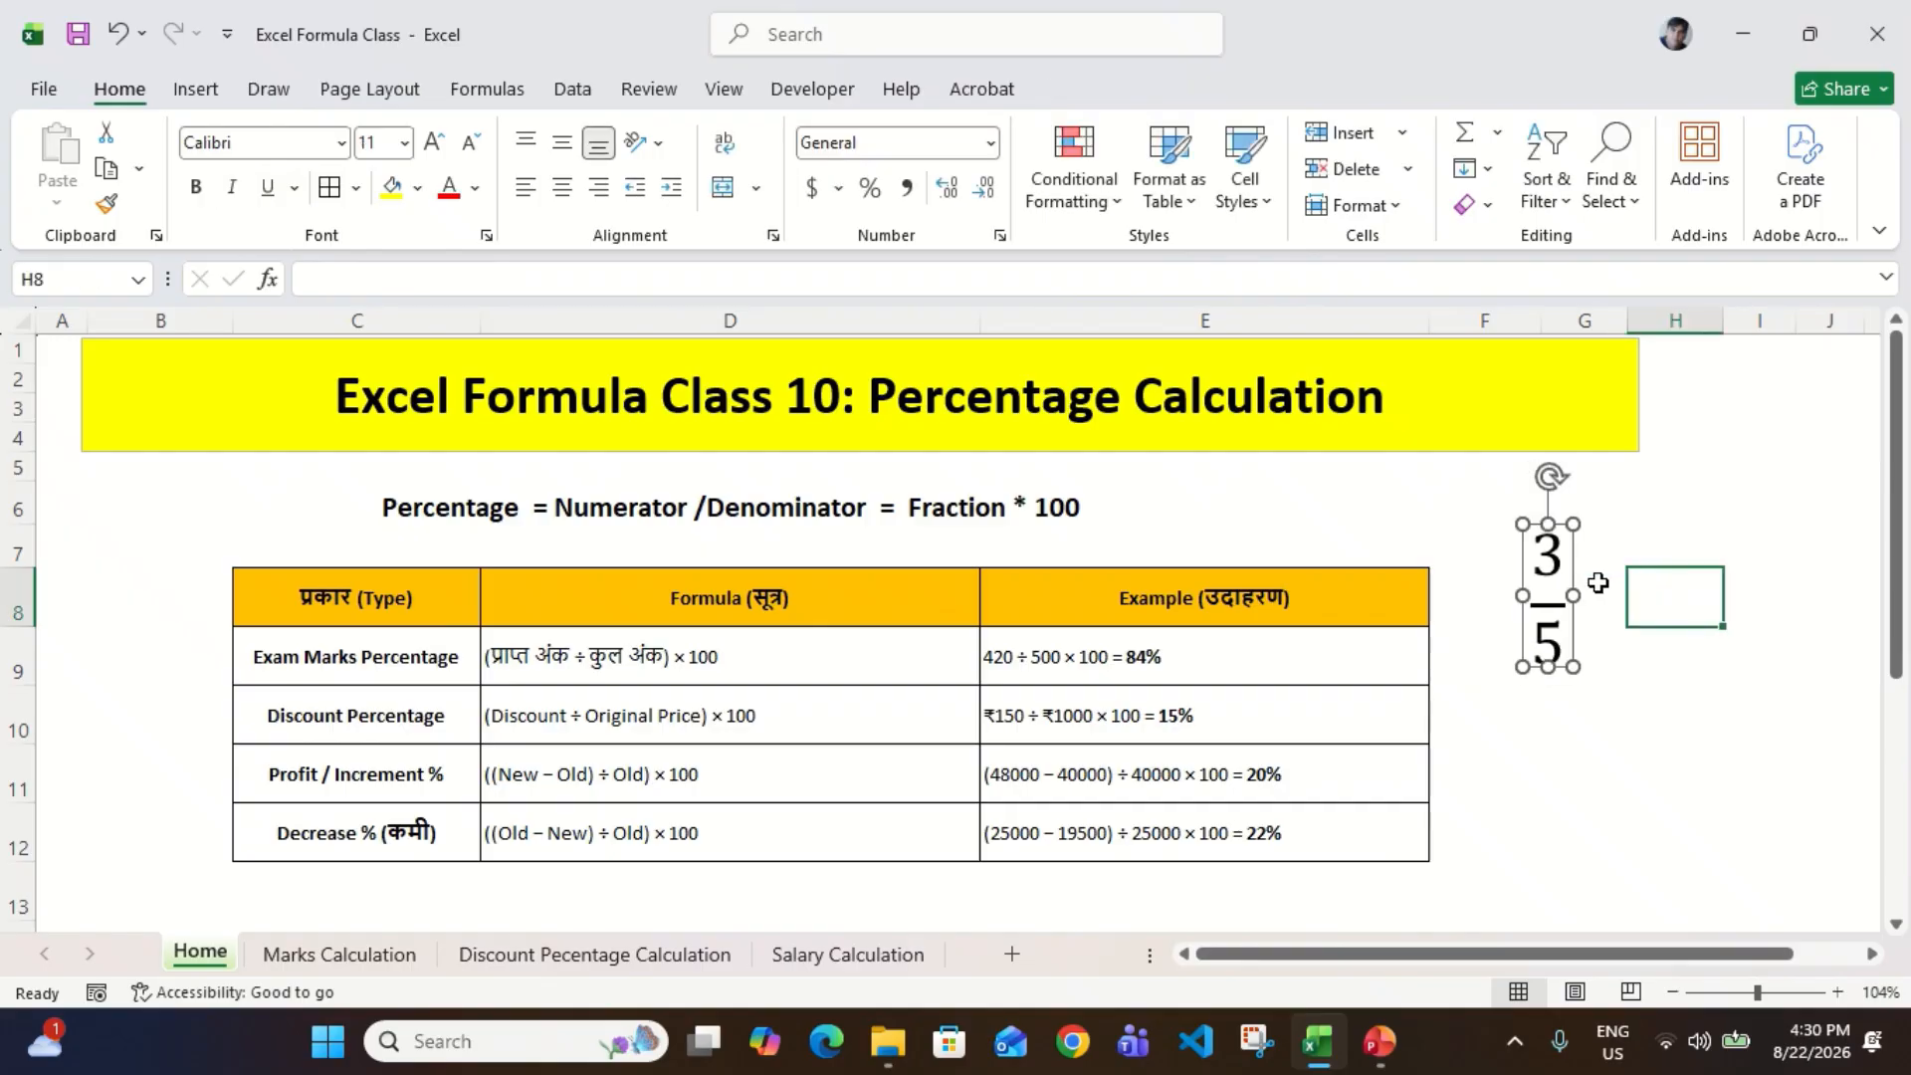
Step: Examine the numerator and the denominator of the stacked fraction
{"action": "left_click", "coordinate": [1544, 572]}
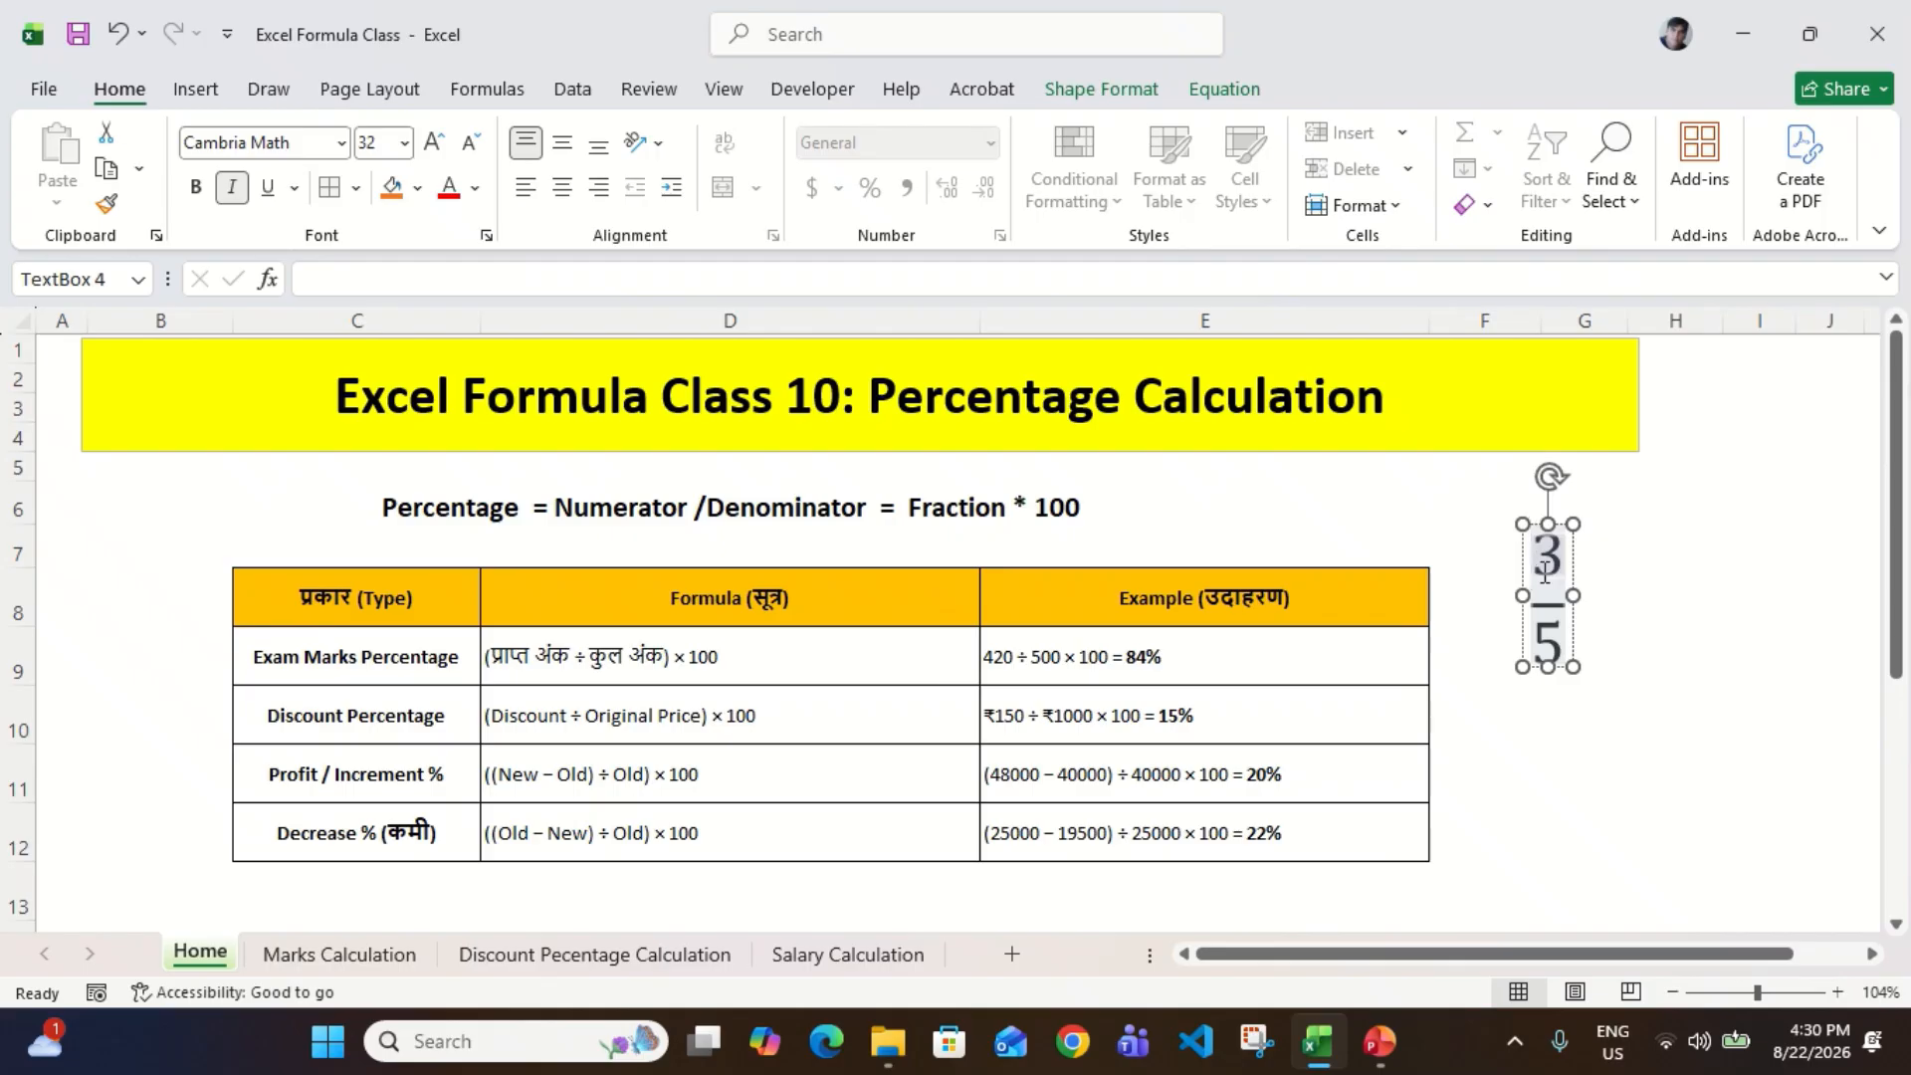
{"action": "double_click", "coordinate": [1545, 575]}
{"action": "left_click", "coordinate": [1544, 573]}
{"action": "key", "text": "shift+Left"}
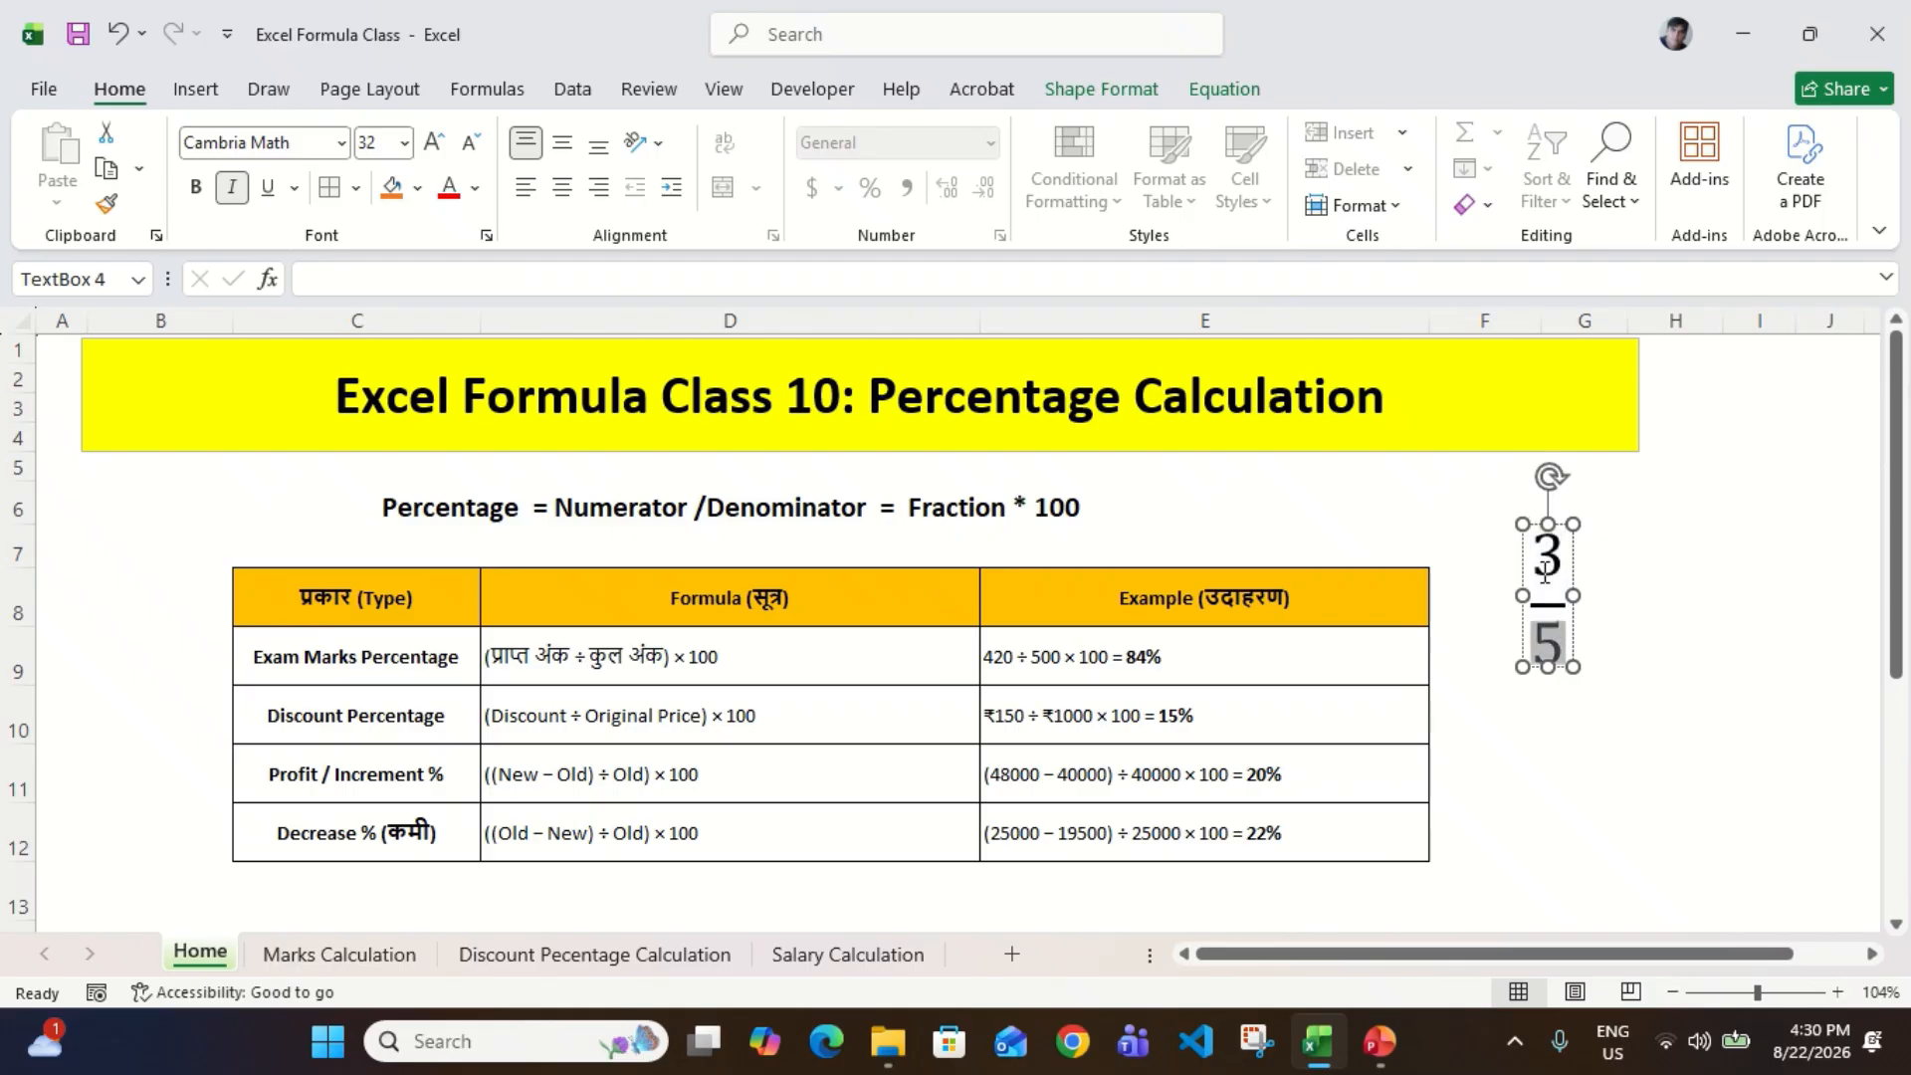
{"action": "double_click", "coordinate": [1544, 574]}
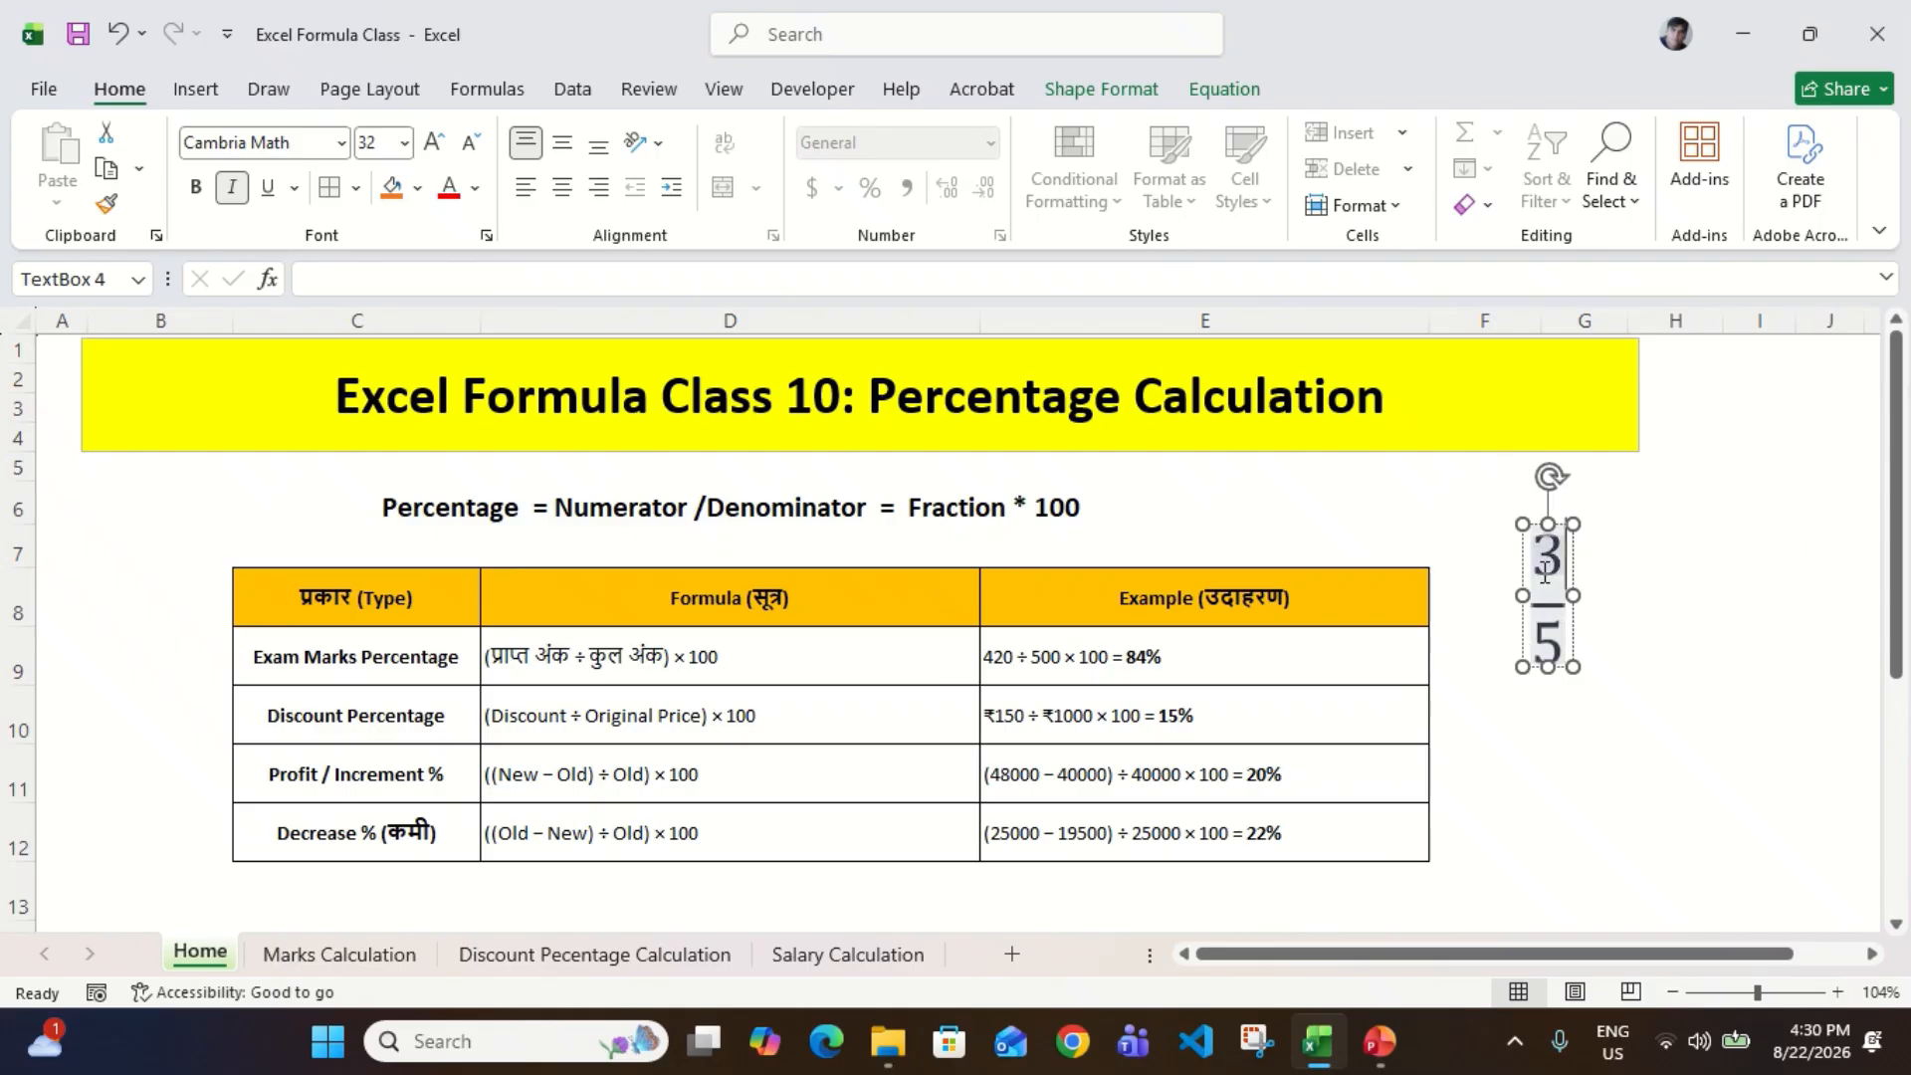
{"action": "key", "text": "Down"}
{"action": "key", "text": "shift+Left"}
{"action": "key", "text": "Left"}
{"action": "left_click", "coordinate": [1693, 675]}
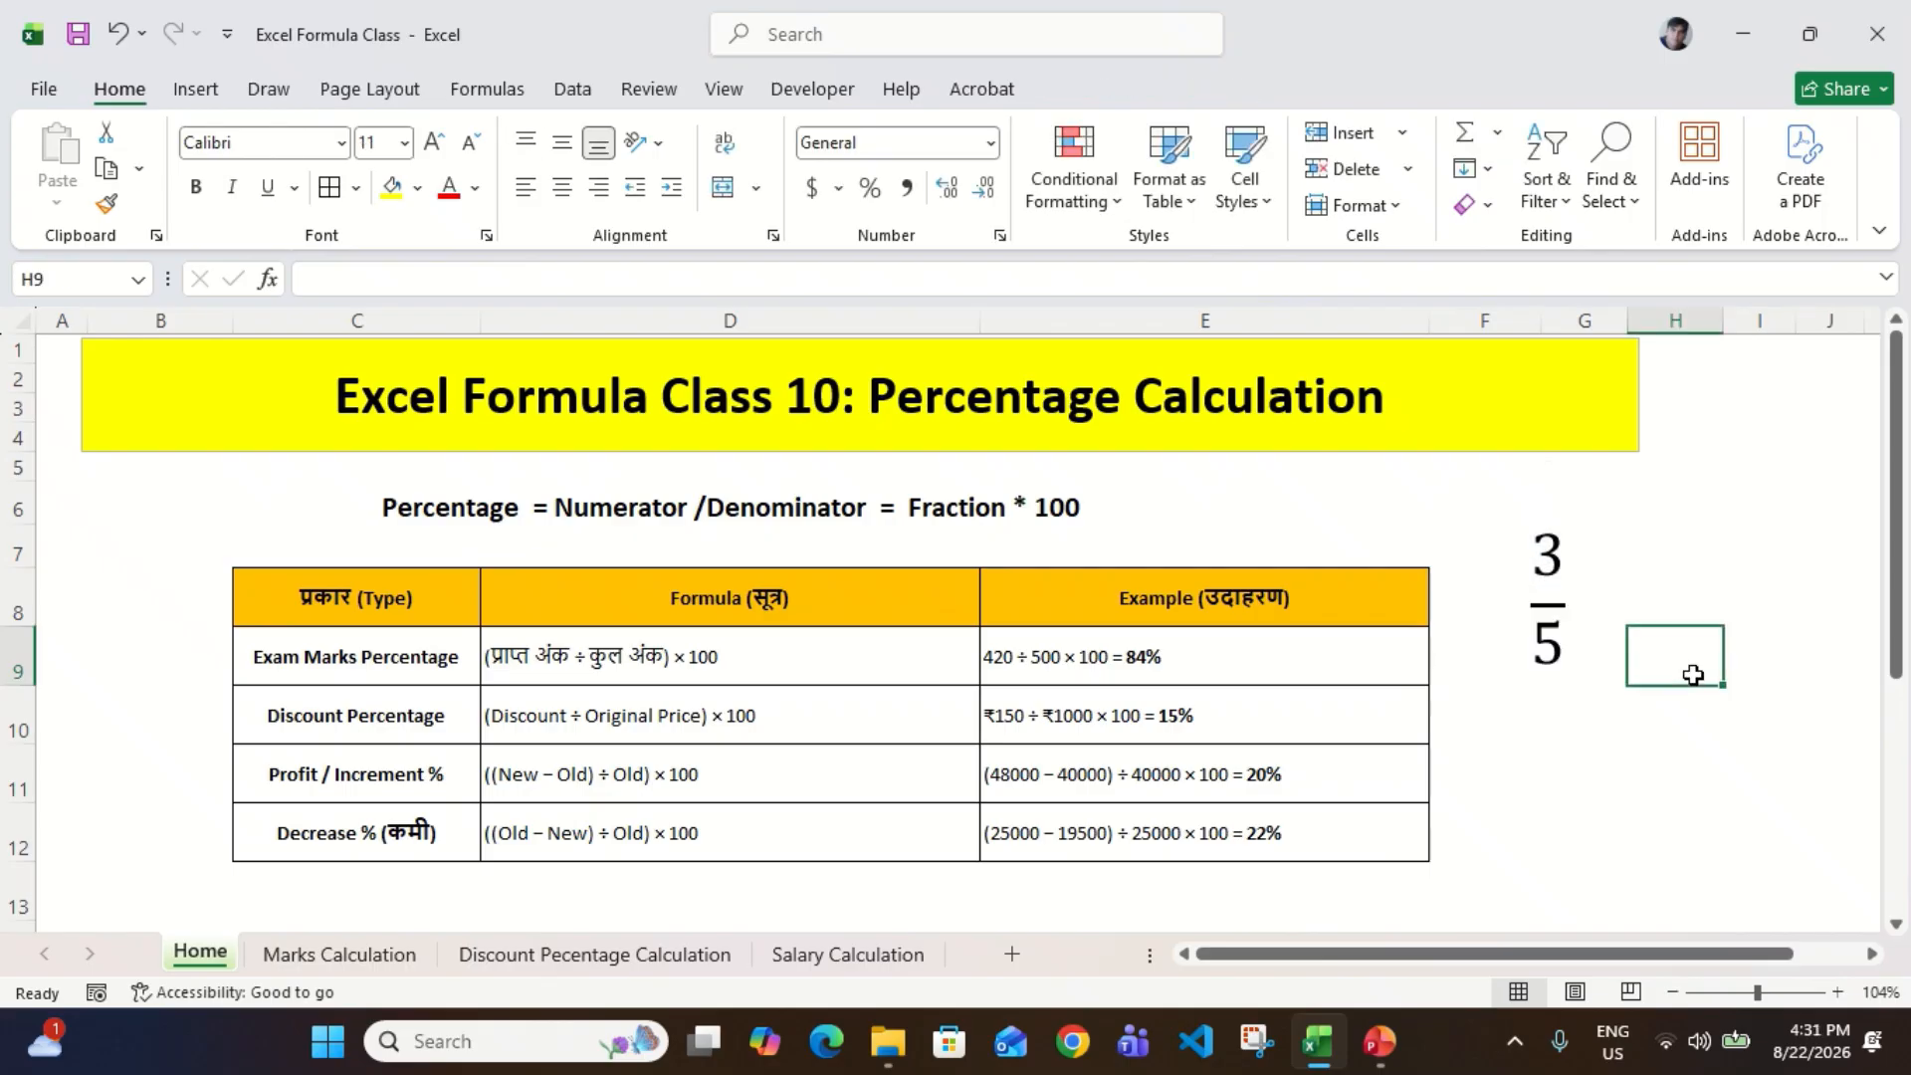
Step: Enter the formula =3/5 in cell G10 below the fraction
{"action": "left_click", "coordinate": [1547, 710]}
{"action": "scroll", "coordinate": [1548, 711], "scroll_direction": "up", "scroll_amount": 15}
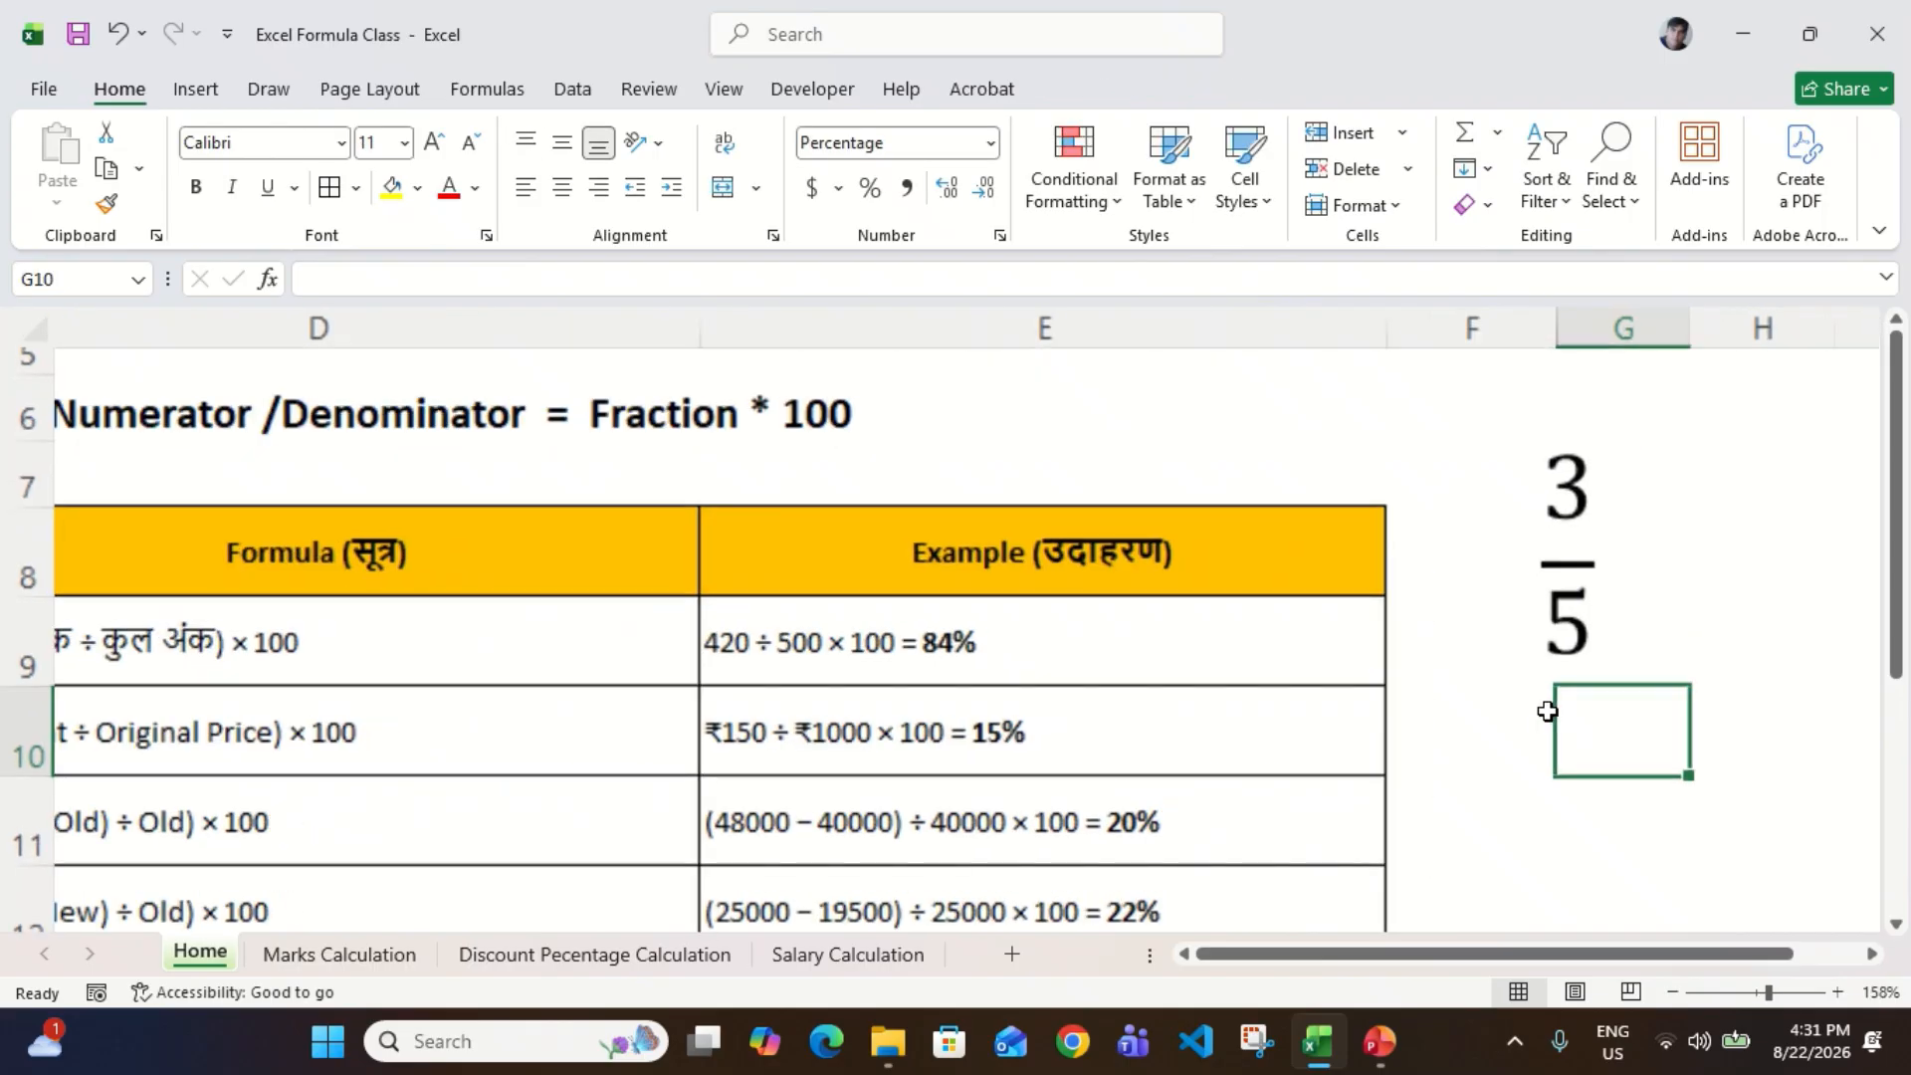
{"action": "scroll", "coordinate": [1548, 711], "scroll_direction": "right", "scroll_amount": 4}
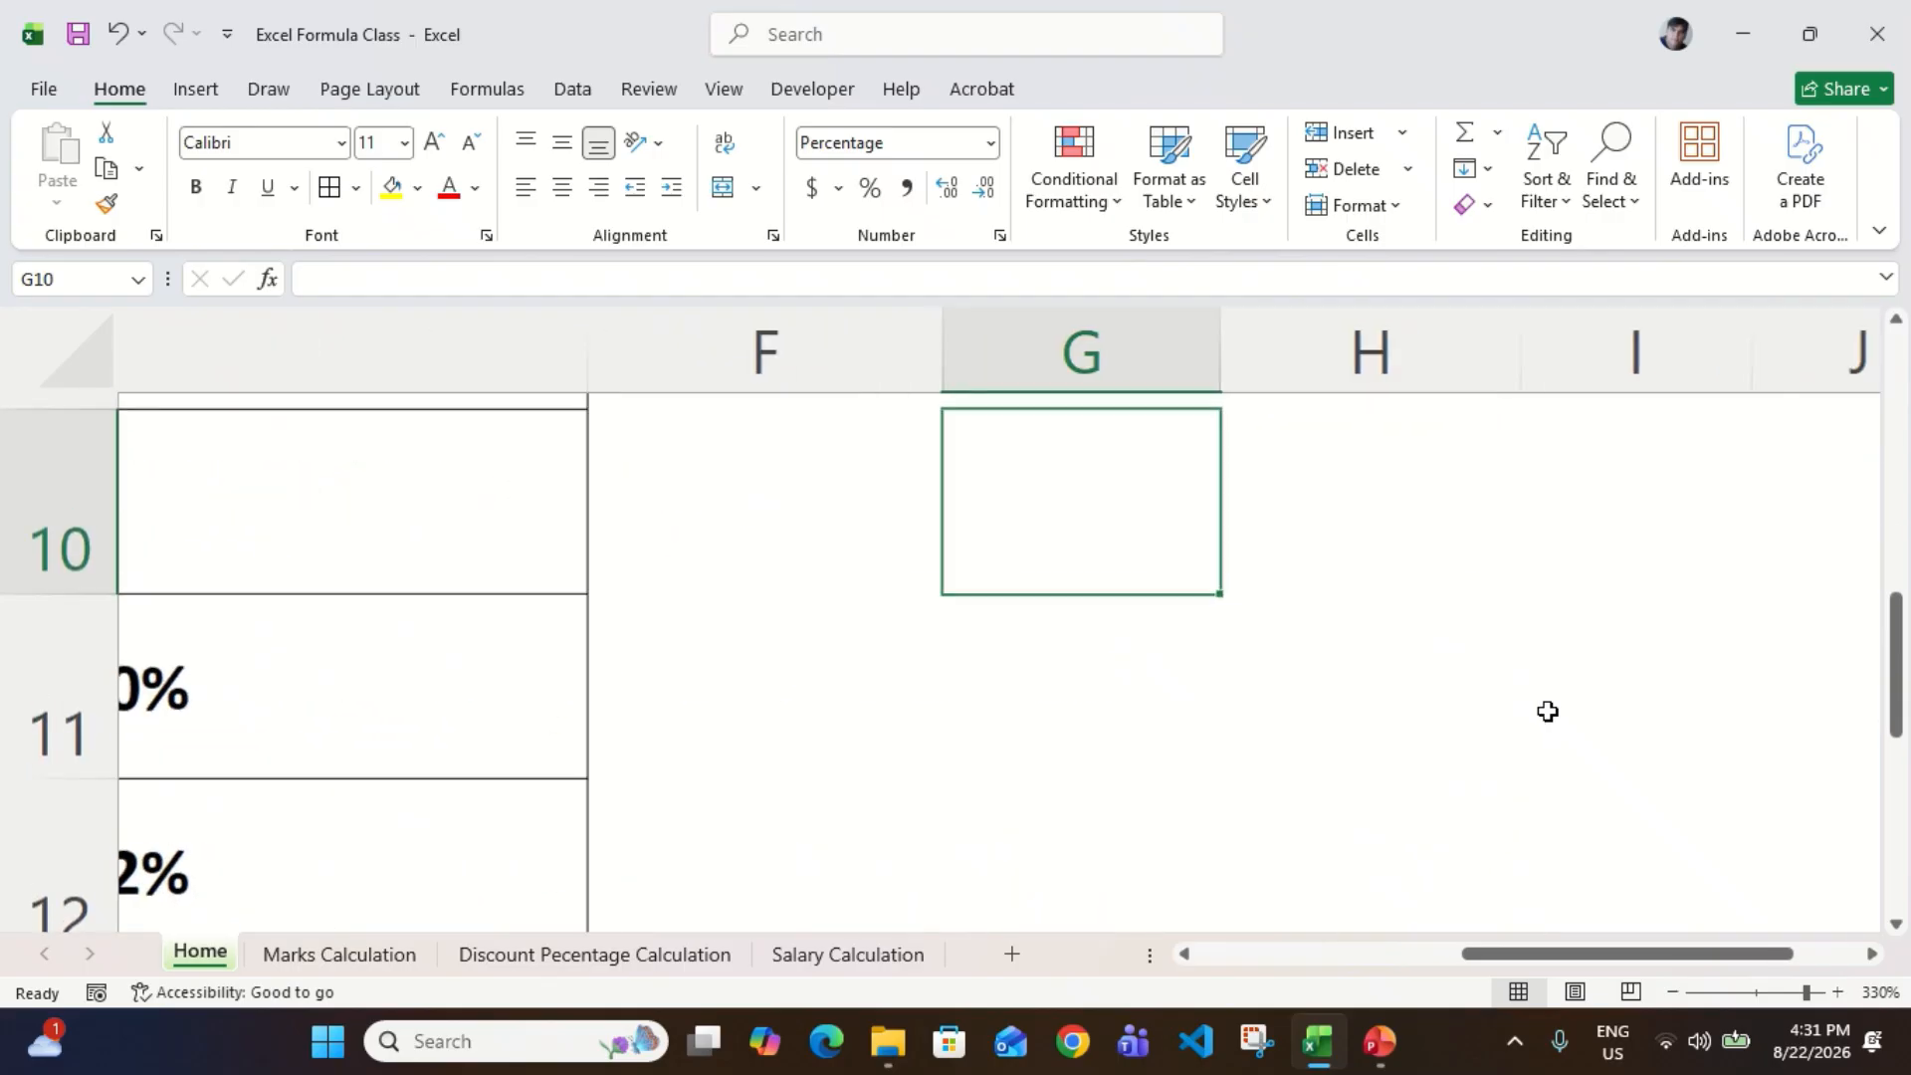
{"action": "scroll", "coordinate": [1148, 851], "scroll_direction": "up", "scroll_amount": 1}
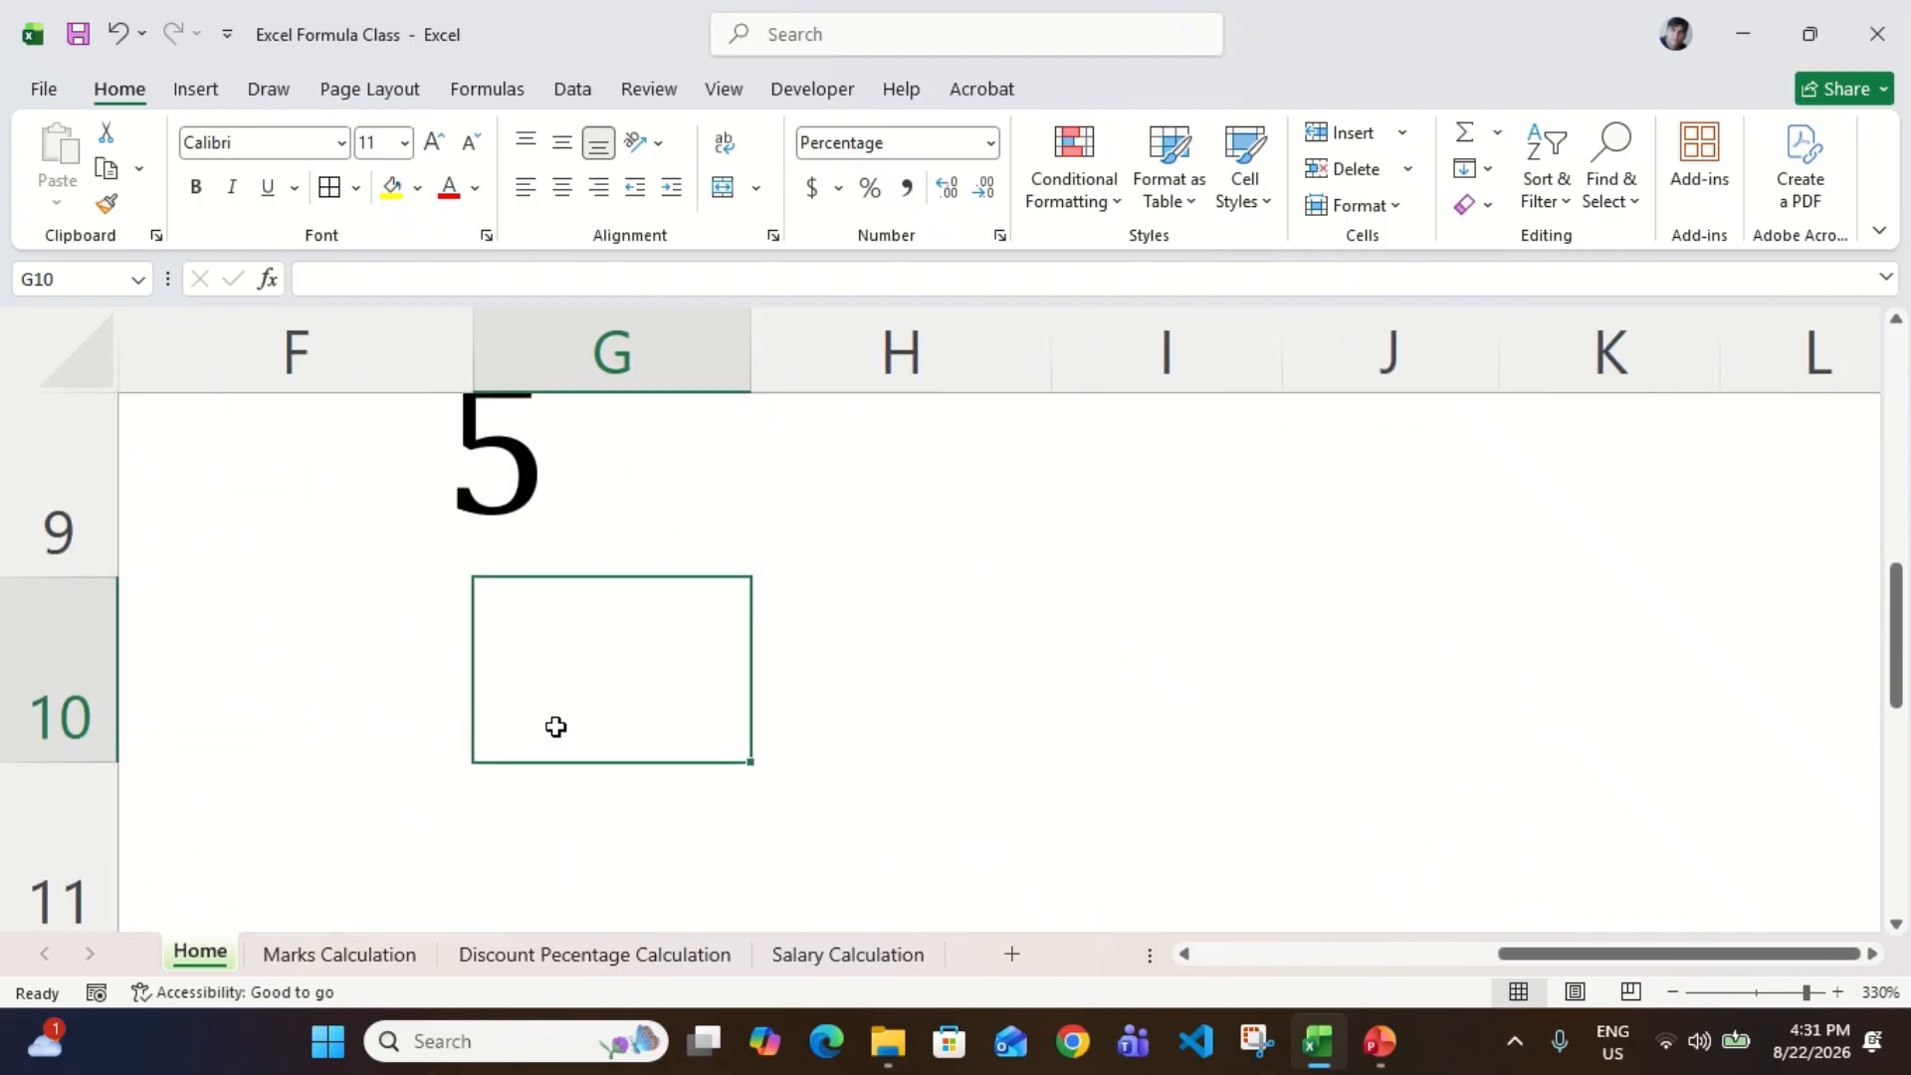
{"action": "type", "text": "=3/5"}
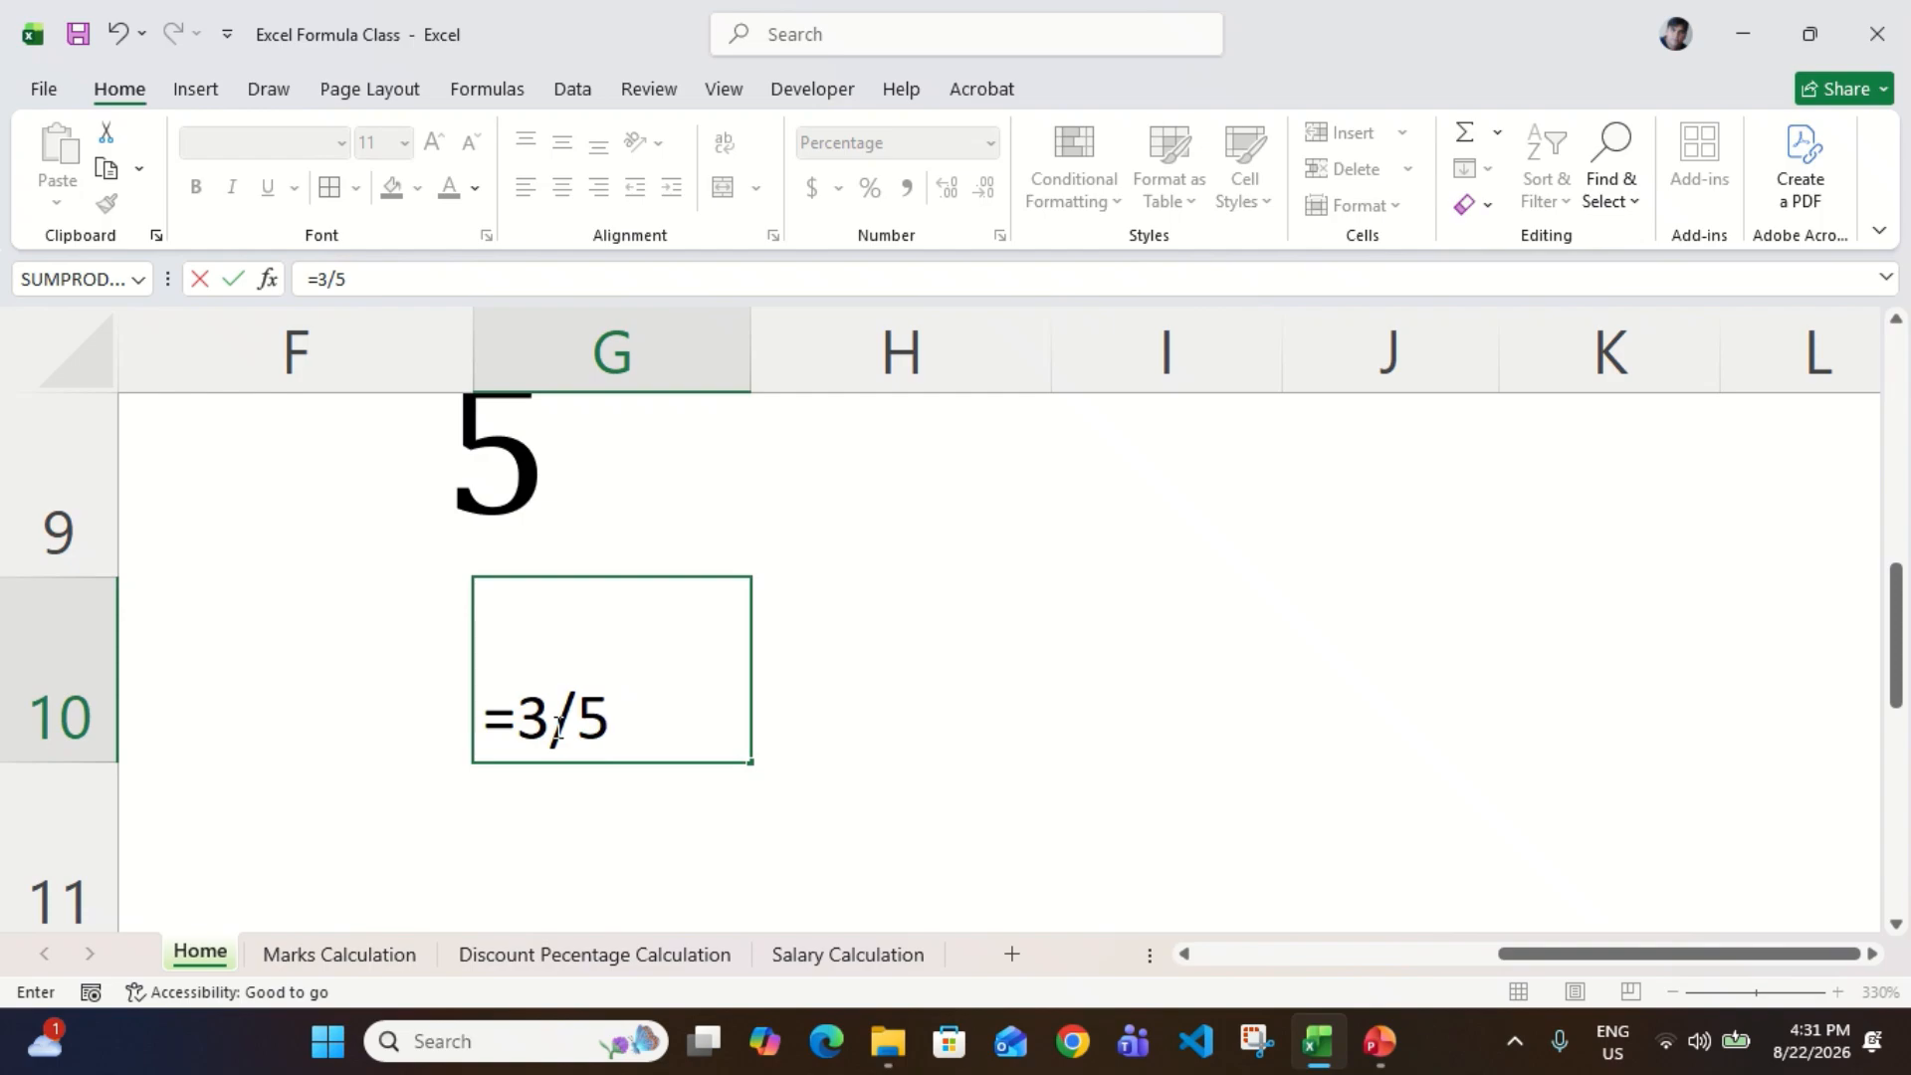
{"action": "key", "text": "Tab"}
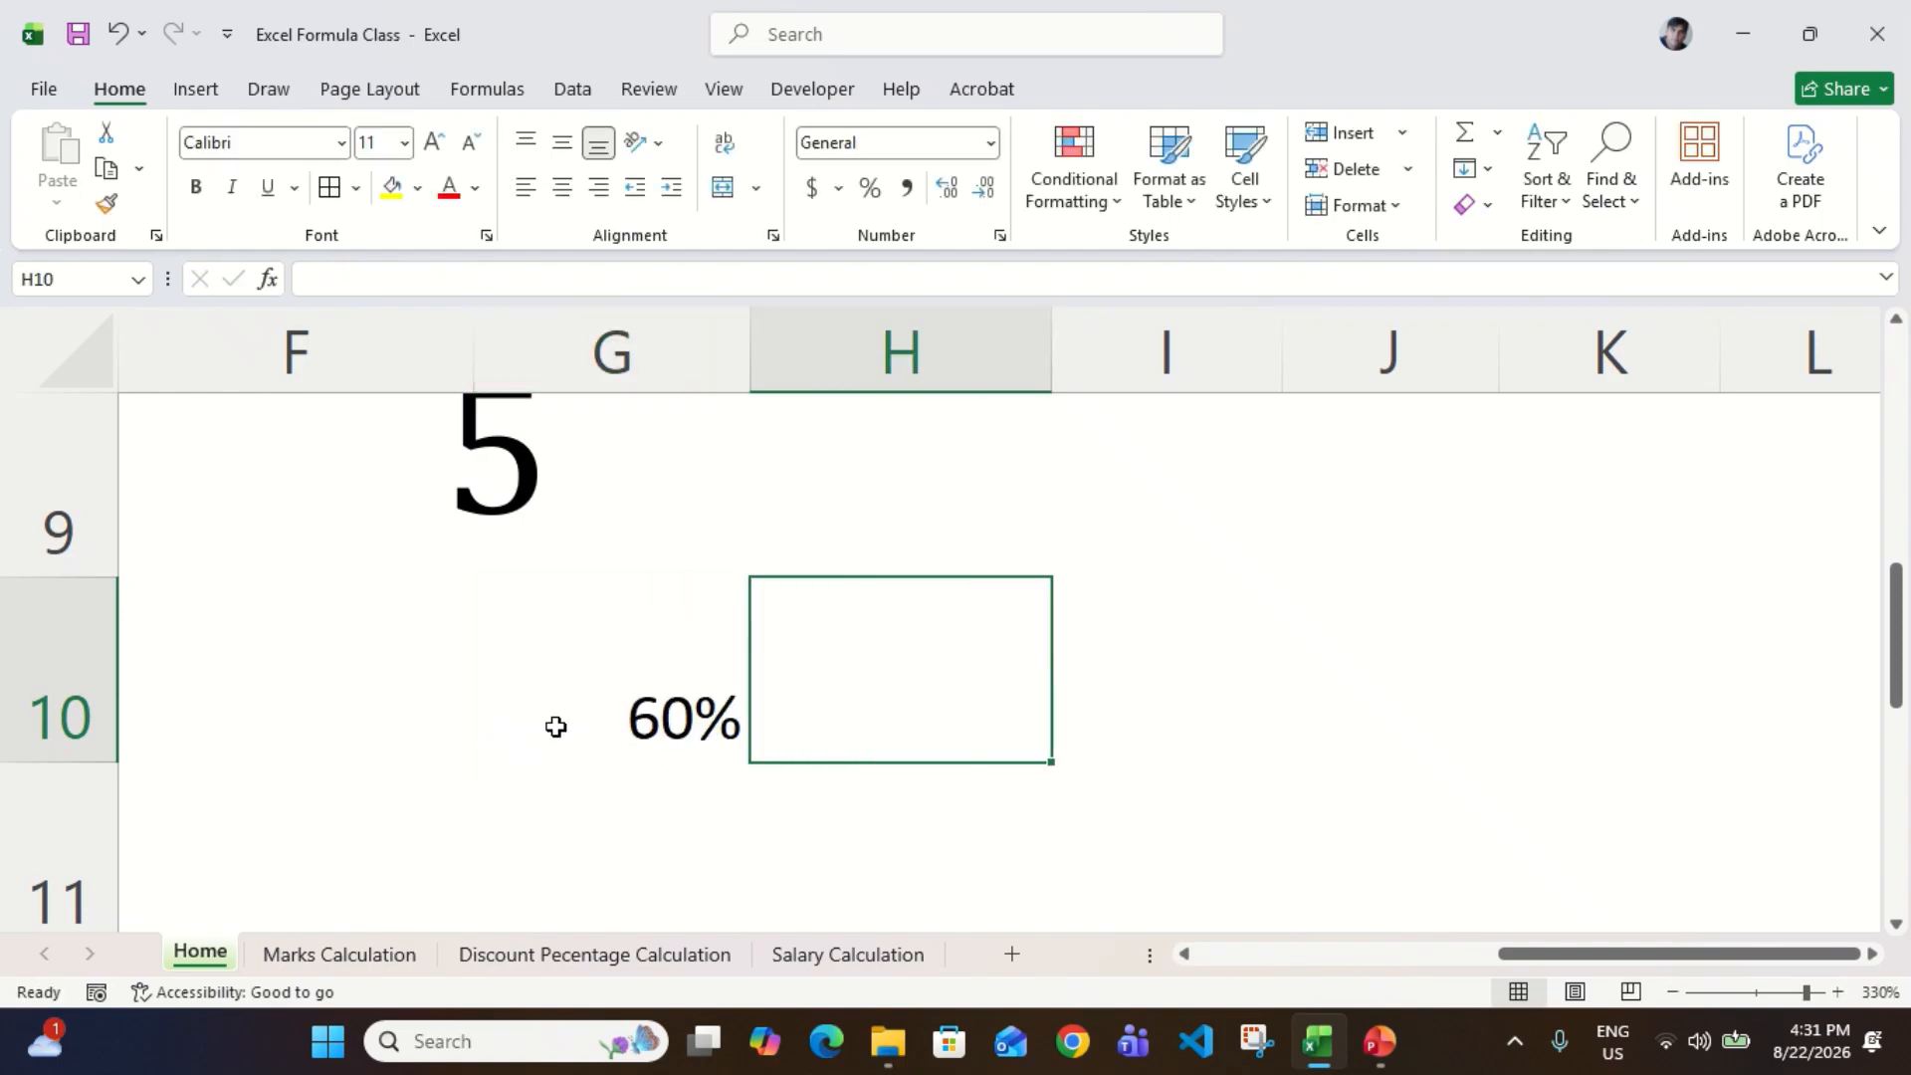
Step: Clear all contents and formatting from cell G10
{"action": "left_click", "coordinate": [555, 727]}
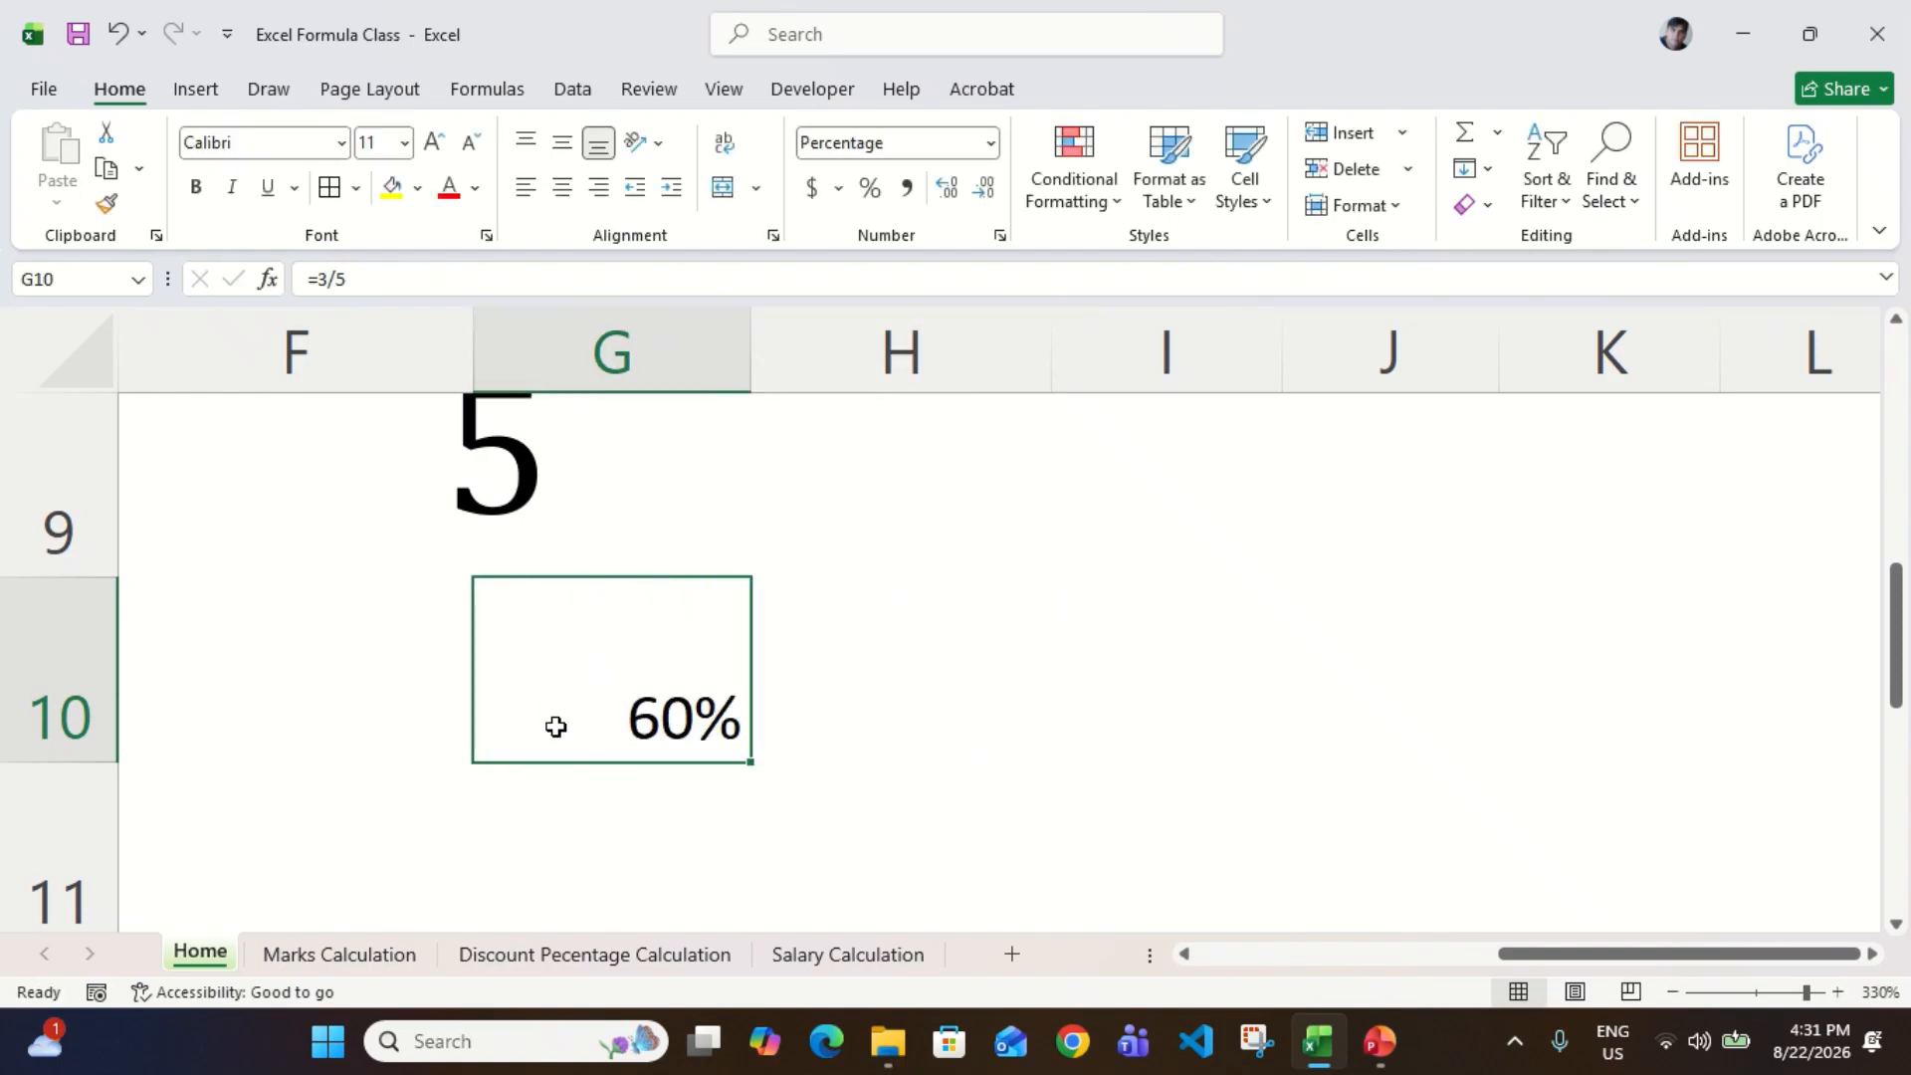
{"action": "key", "text": "alt+h"}
{"action": "key", "text": "e"}
{"action": "key", "text": "a"}
{"action": "key", "text": "Left"}
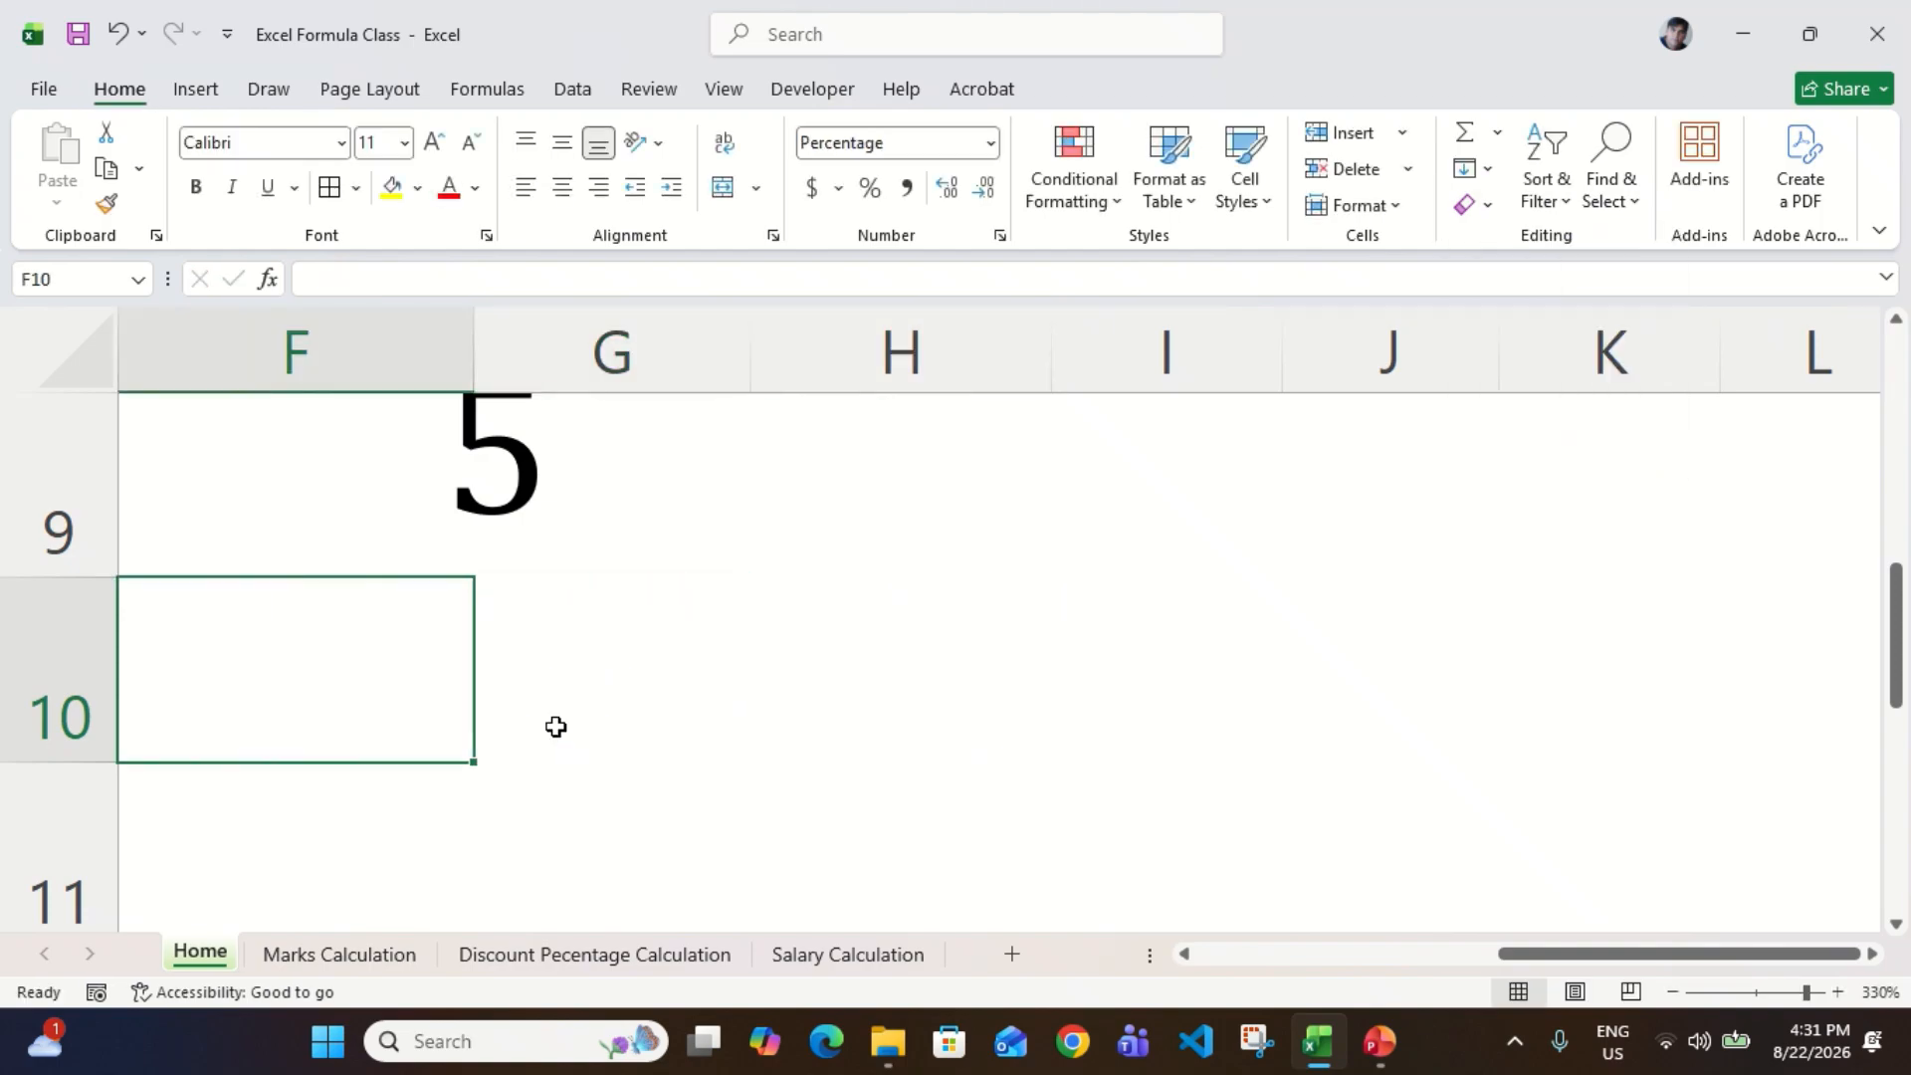
Step: Enter the division =3/5 again in the cleared cell G10
{"action": "key", "text": "shift+Right"}
{"action": "key", "text": "shift+Right"}
{"action": "key", "text": "Left"}
{"action": "key", "text": "Right"}
{"action": "key", "text": "Right"}
{"action": "type", "text": "=3/6"}
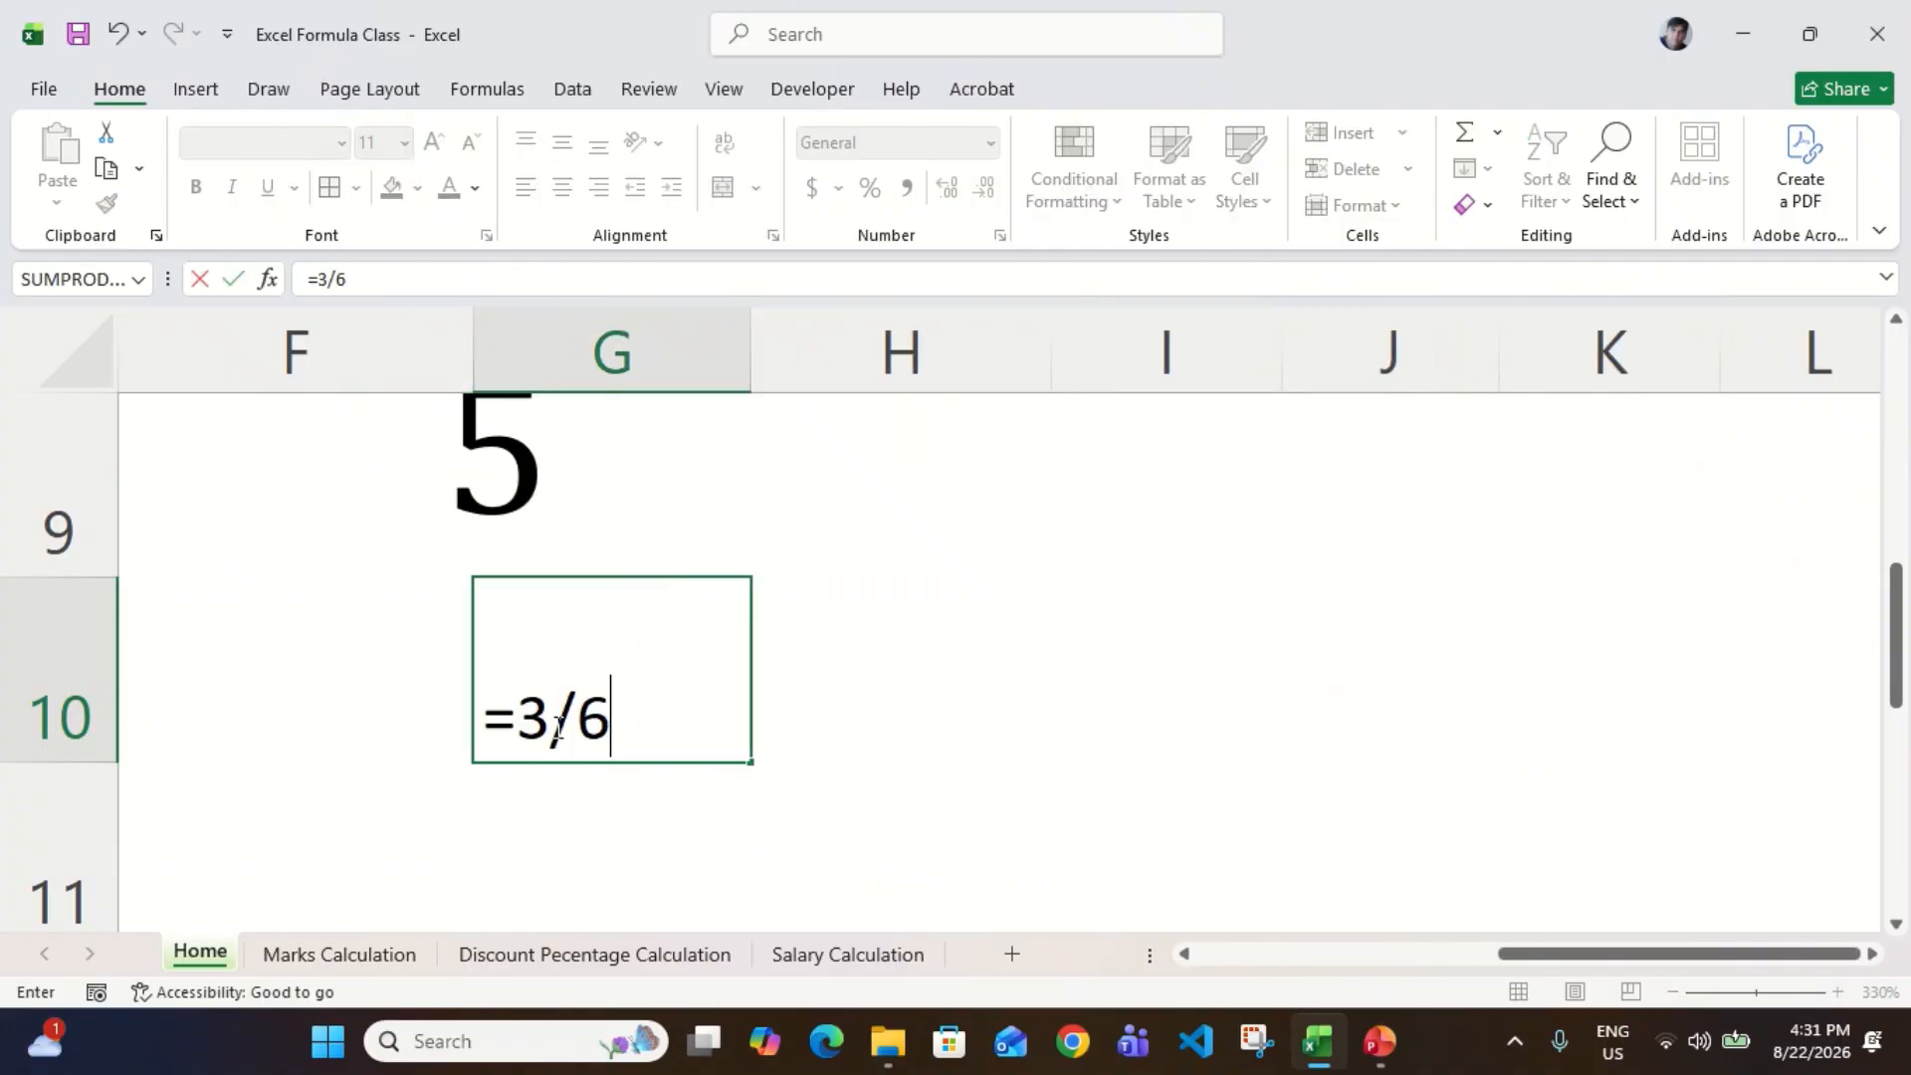
{"action": "key", "text": "BackSpace"}
{"action": "type", "text": "5"}
{"action": "key", "text": "Return"}
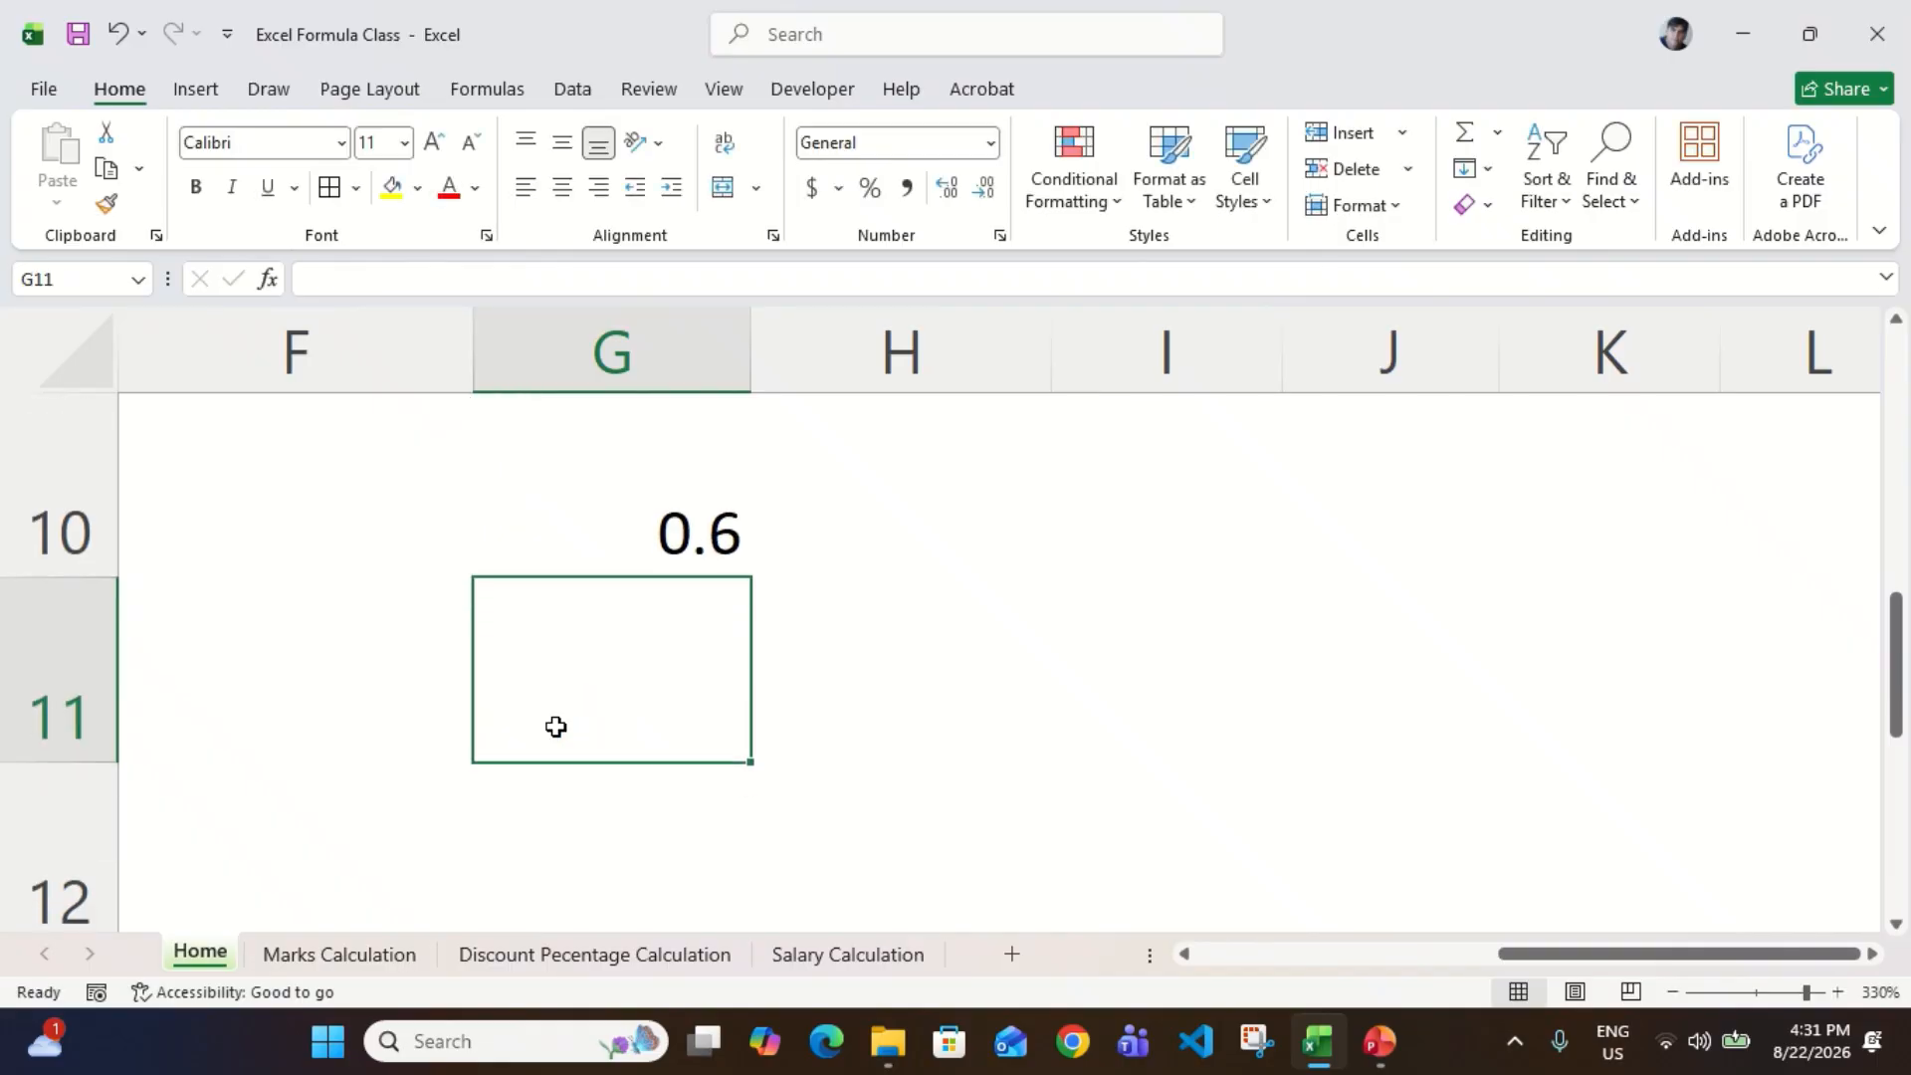
{"action": "key", "text": "Up"}
{"action": "scroll", "coordinate": [556, 727], "scroll_direction": "up", "scroll_amount": 2}
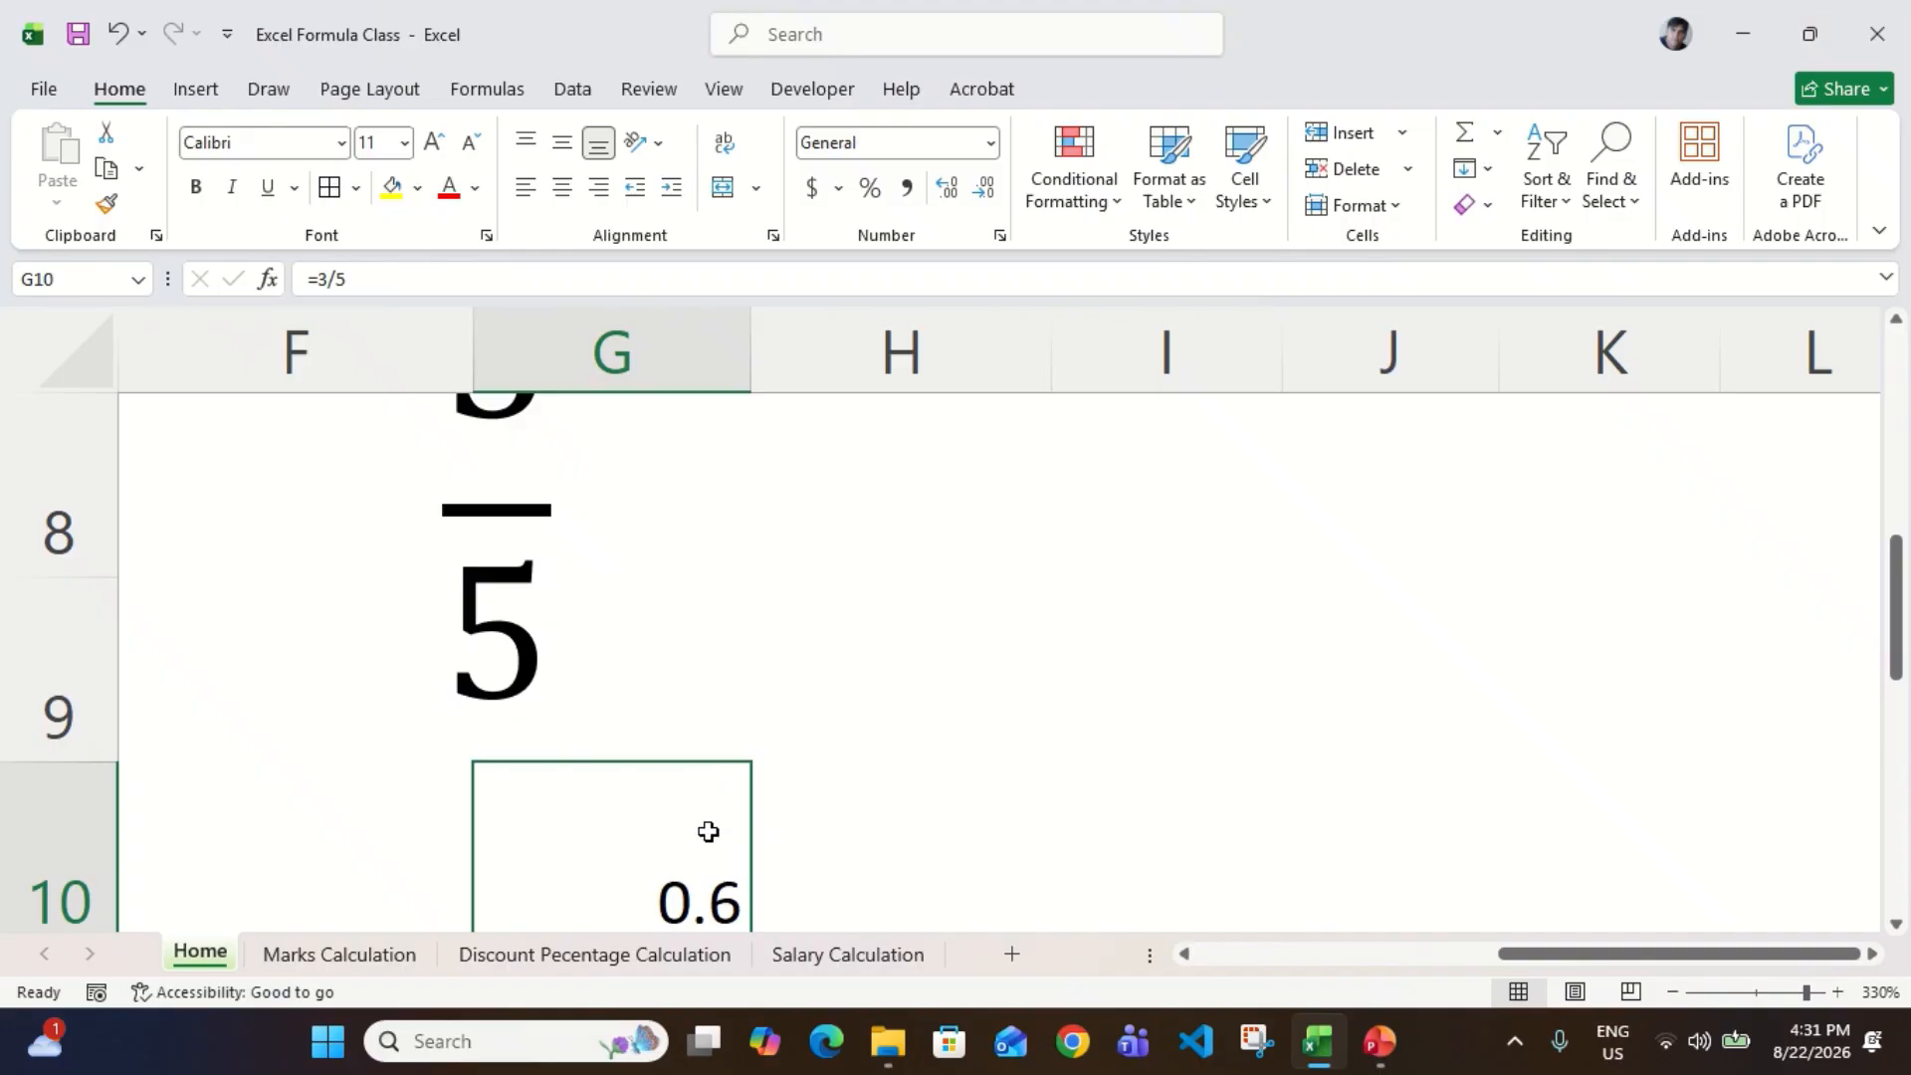
{"action": "scroll", "coordinate": [708, 831], "scroll_direction": "down", "scroll_amount": 1}
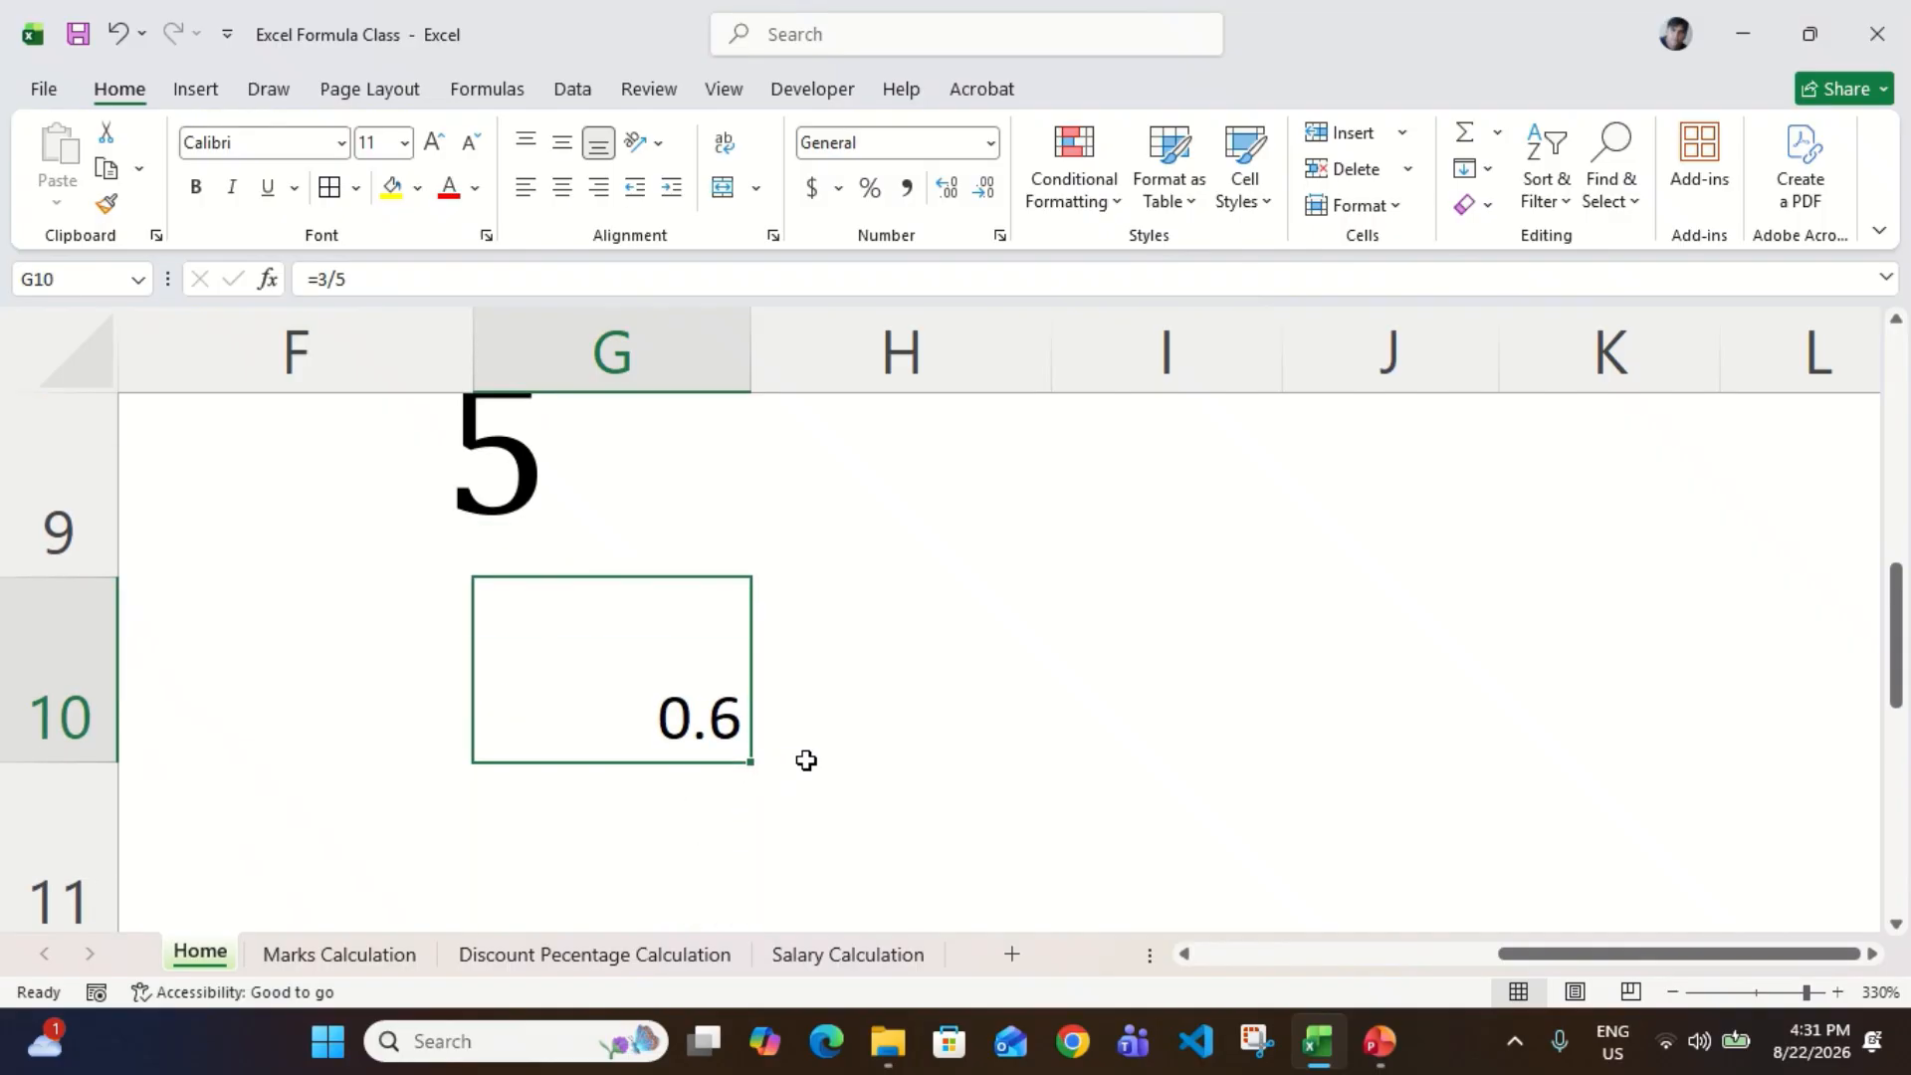
Step: Multiply the result in G10 by 100 in cell H10 with the formula =G10*100
{"action": "left_click", "coordinate": [847, 686]}
{"action": "type", "text": "="}
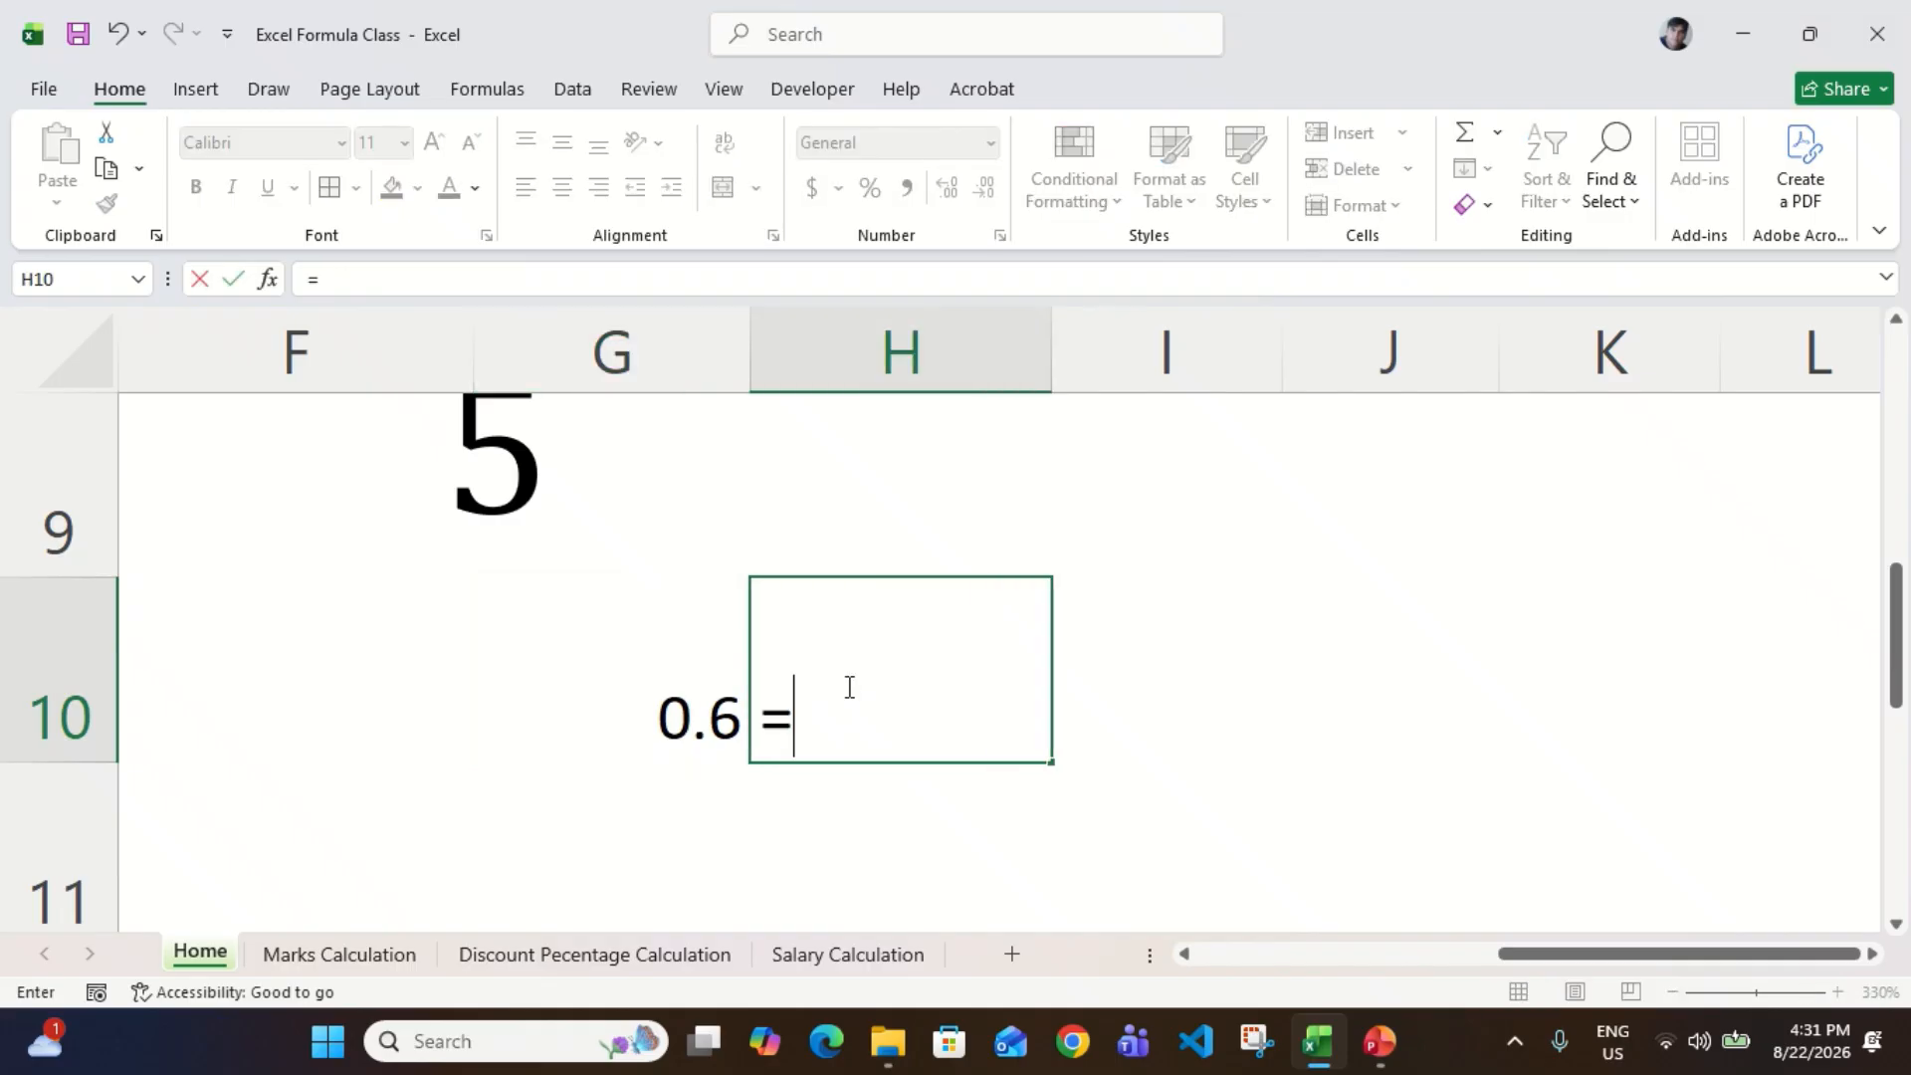
{"action": "key", "text": "Left"}
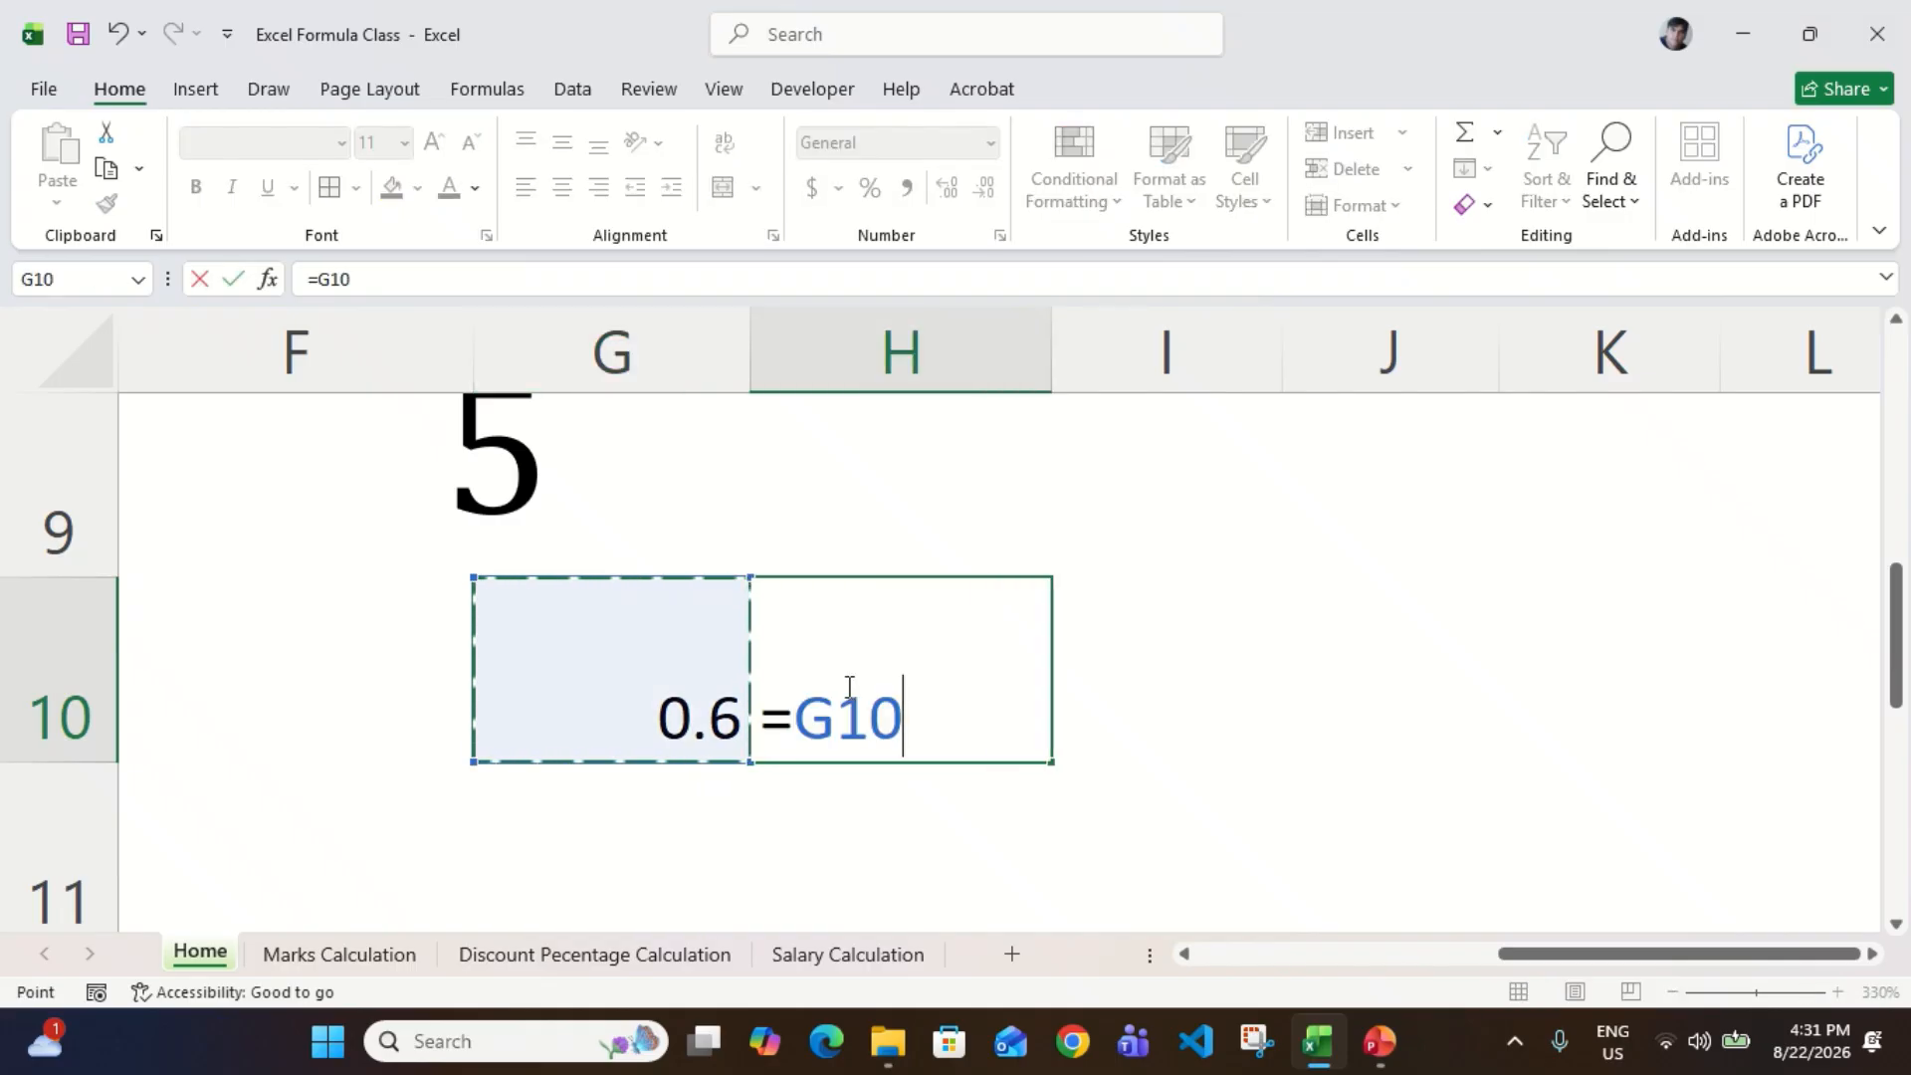
{"action": "type", "text": "*100"}
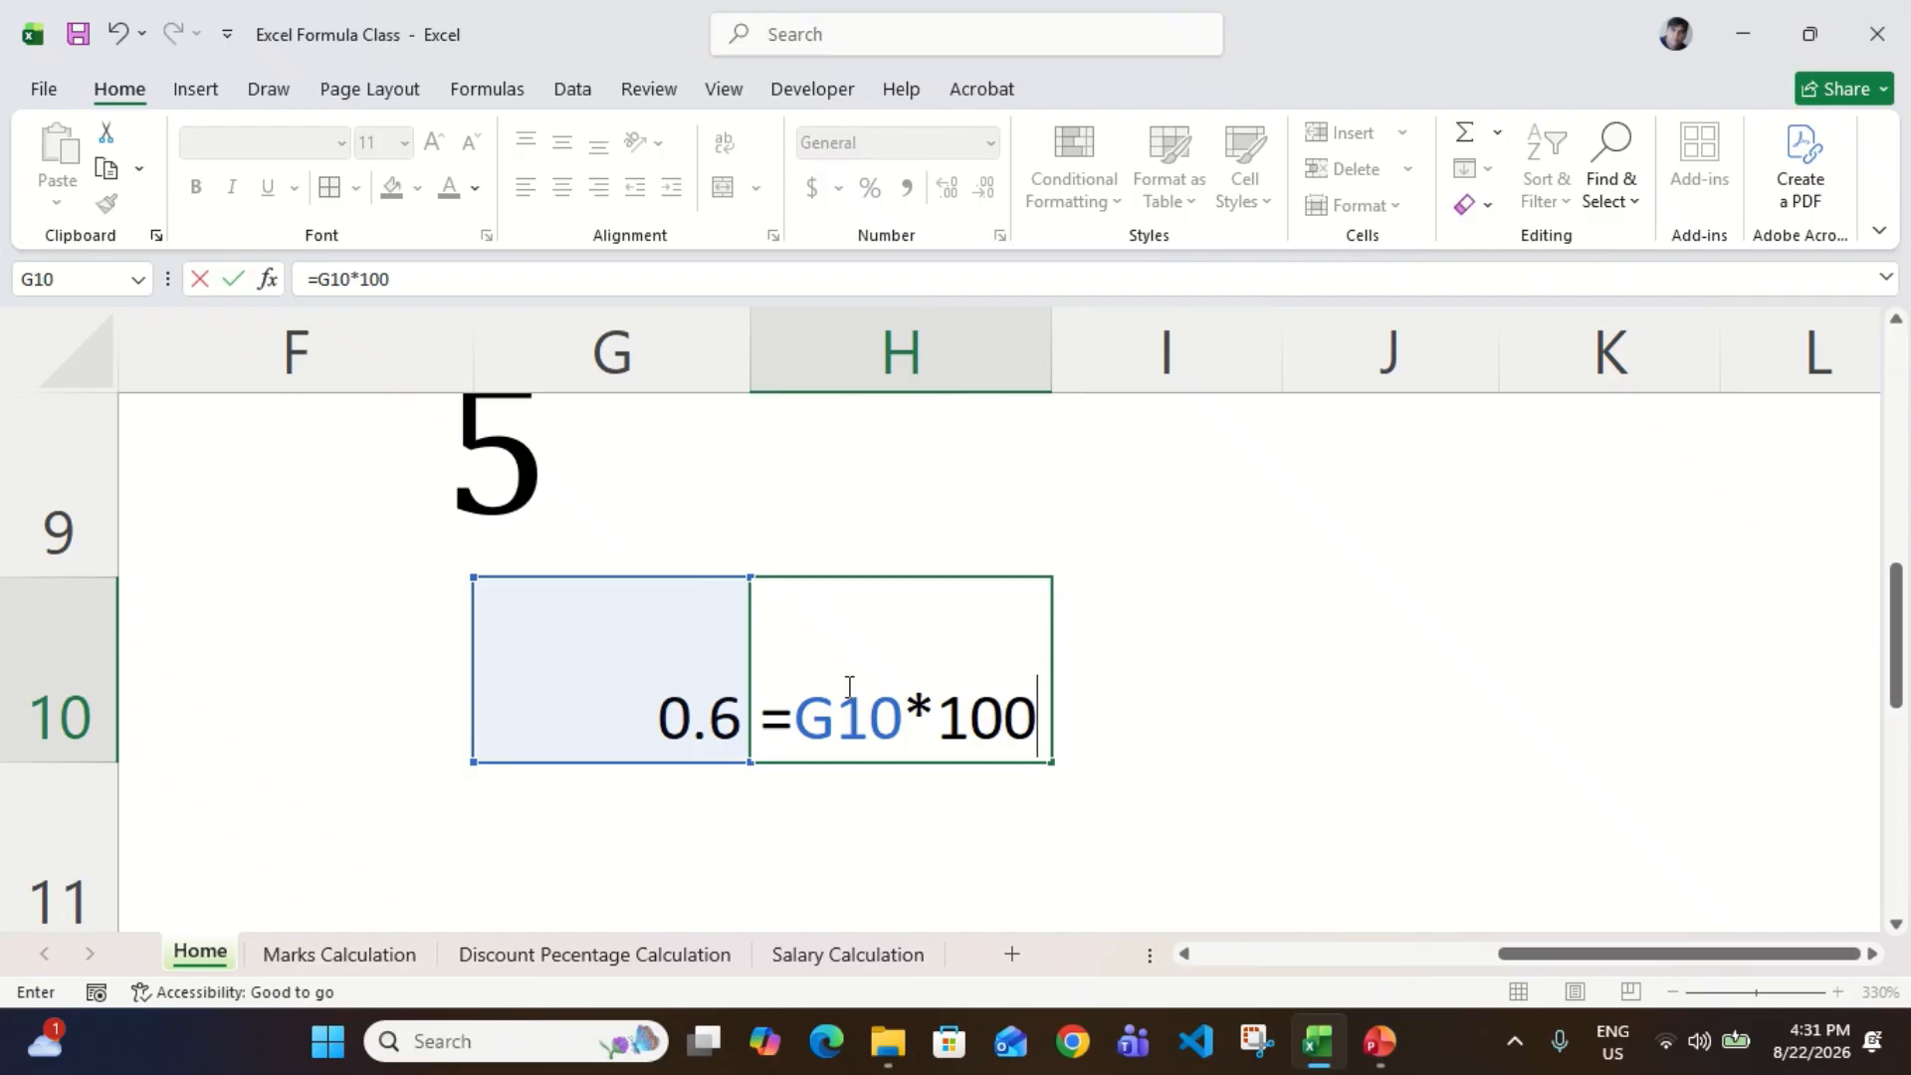
{"action": "key", "text": "Return"}
{"action": "key", "text": "Up"}
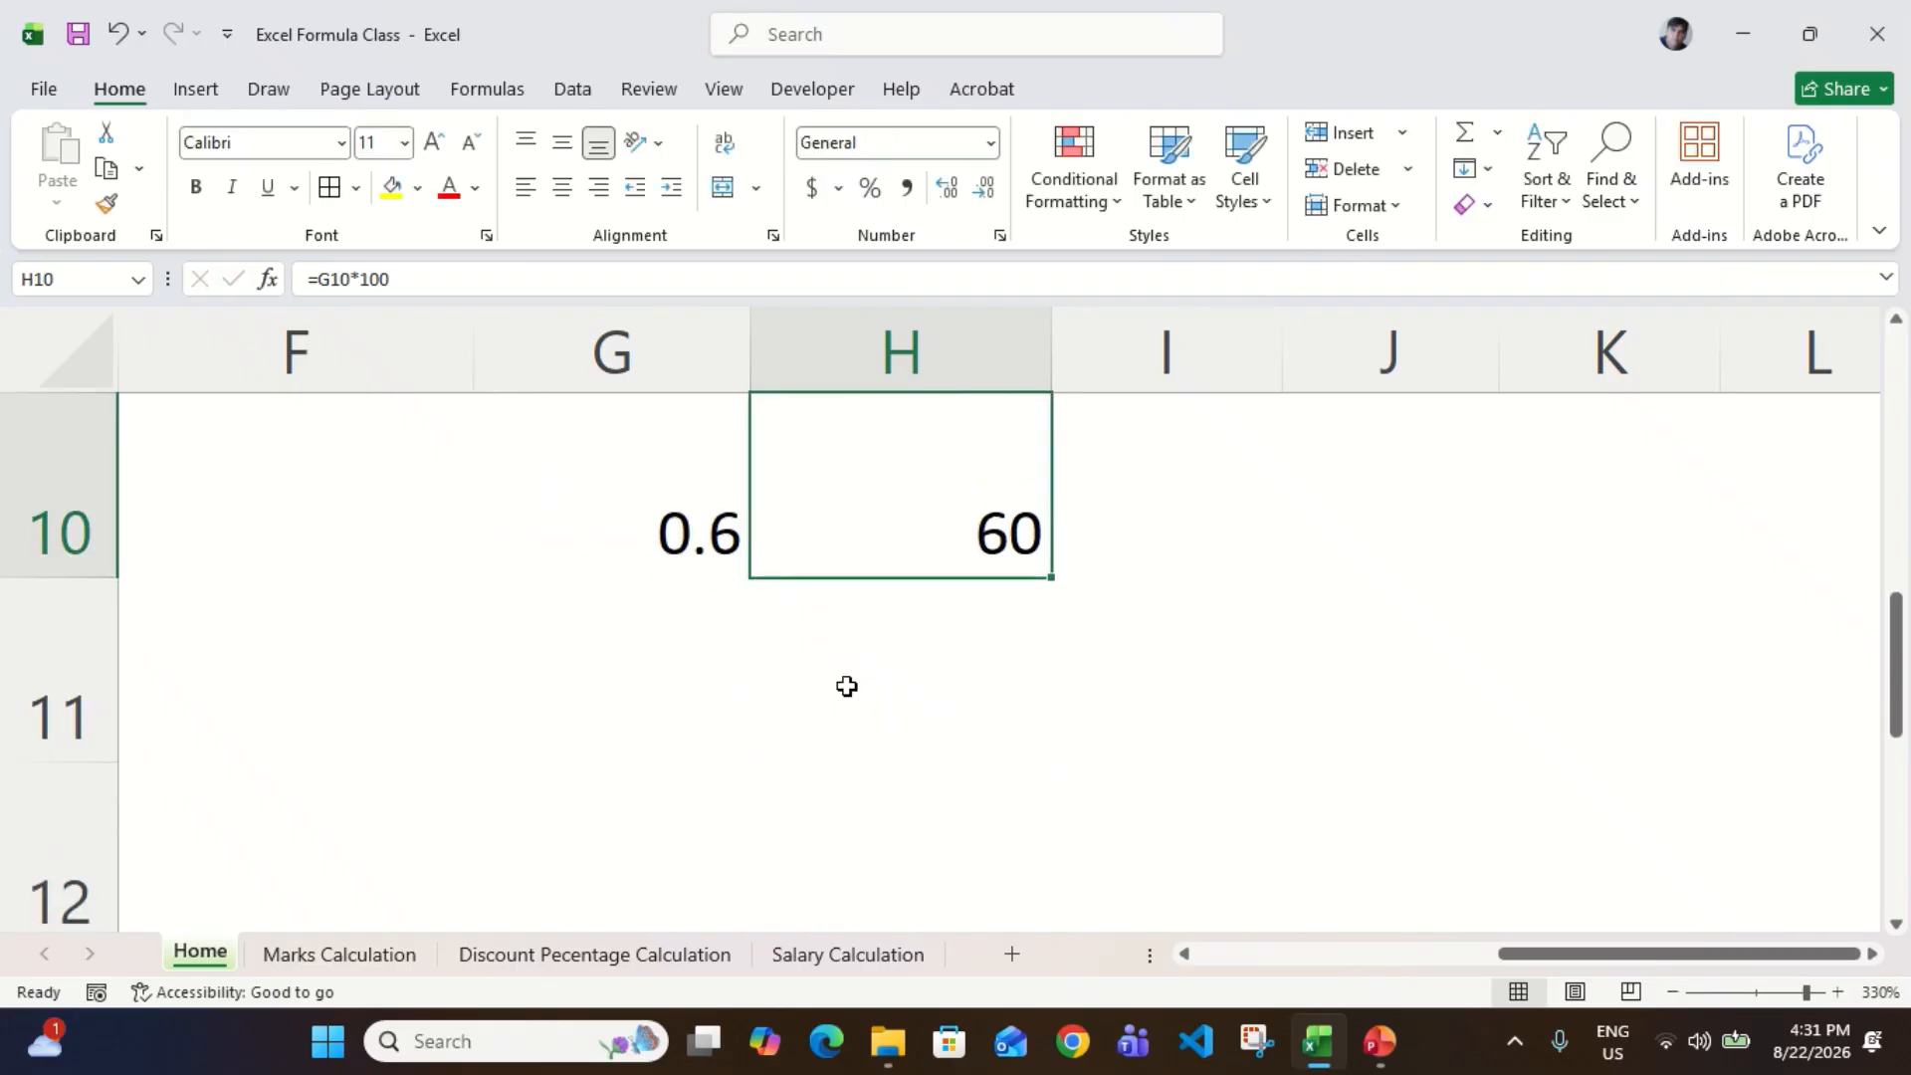
{"action": "scroll", "coordinate": [846, 686], "scroll_direction": "up", "scroll_amount": 1}
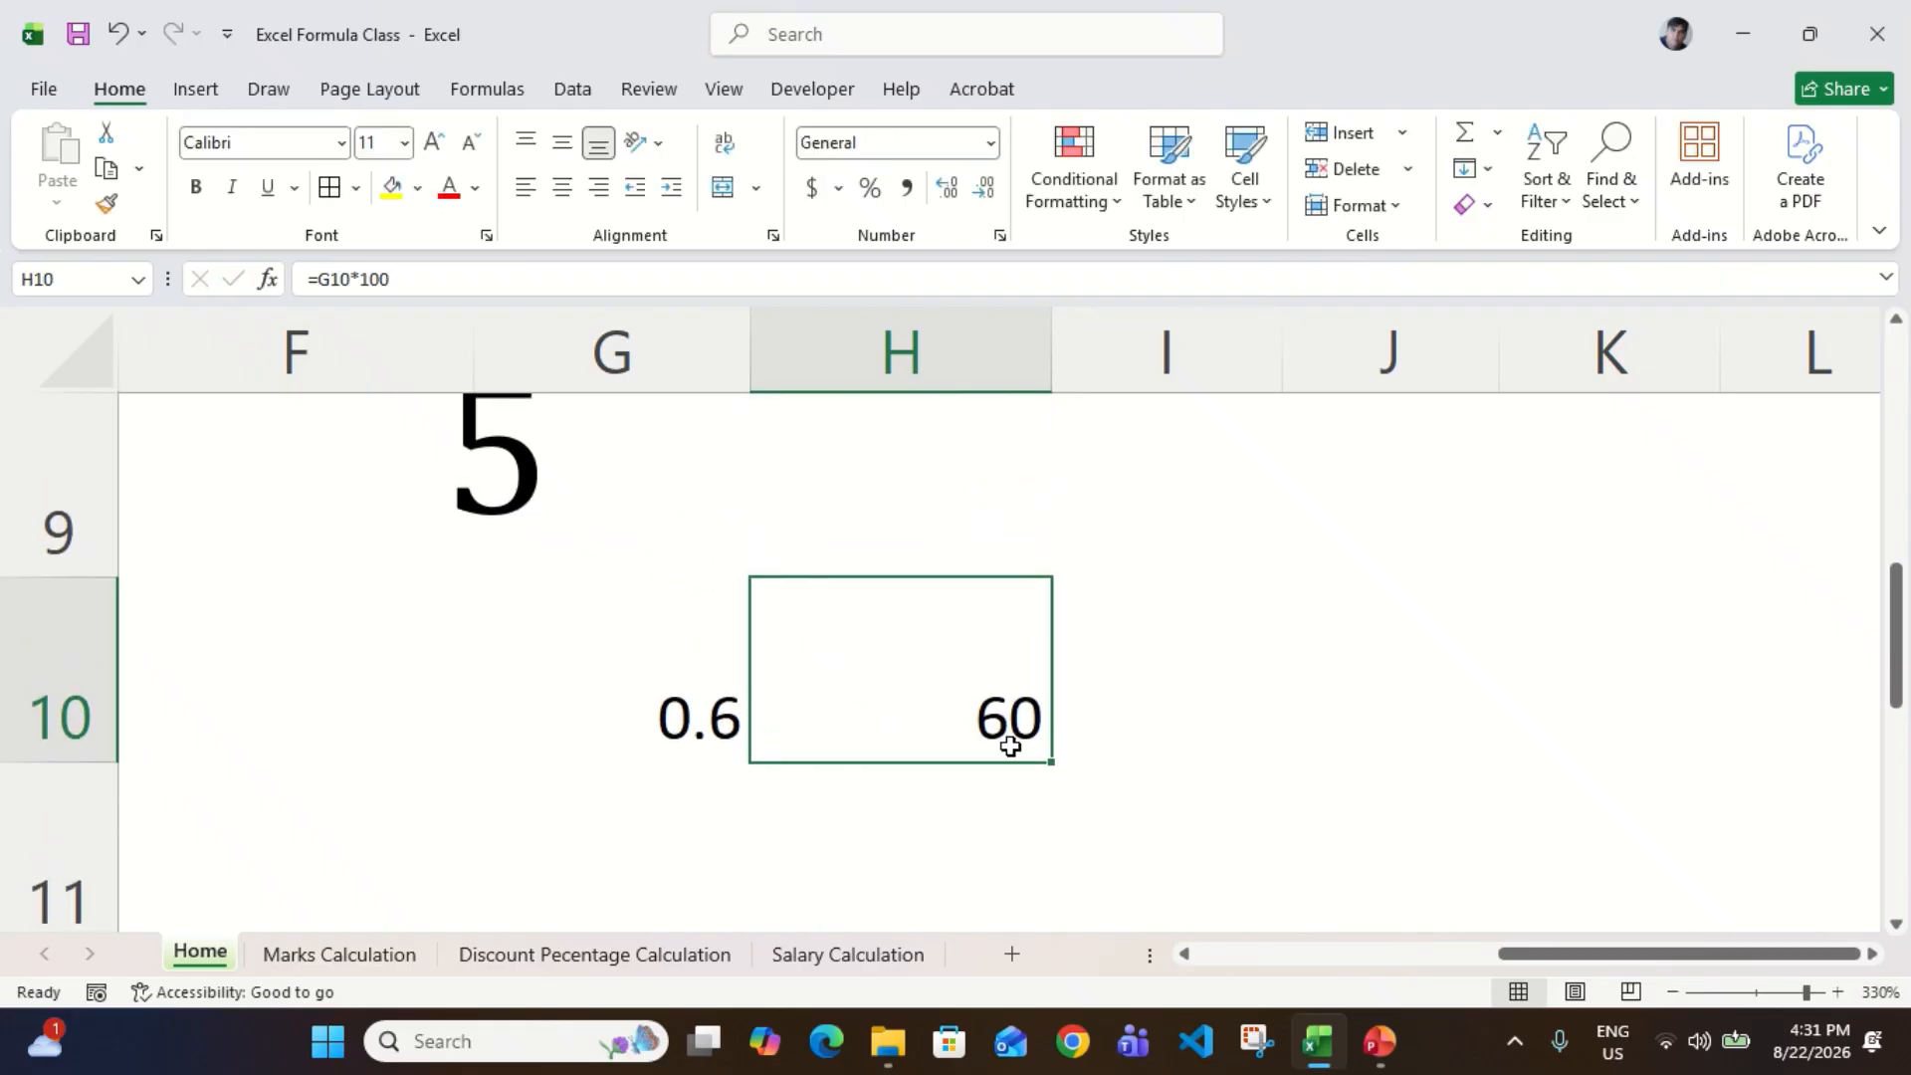
Step: Format the =3/5 result in cell G10 with the Percent Style
{"action": "scroll", "coordinate": [1010, 745], "scroll_direction": "down", "scroll_amount": 5, "text": "ctrl"}
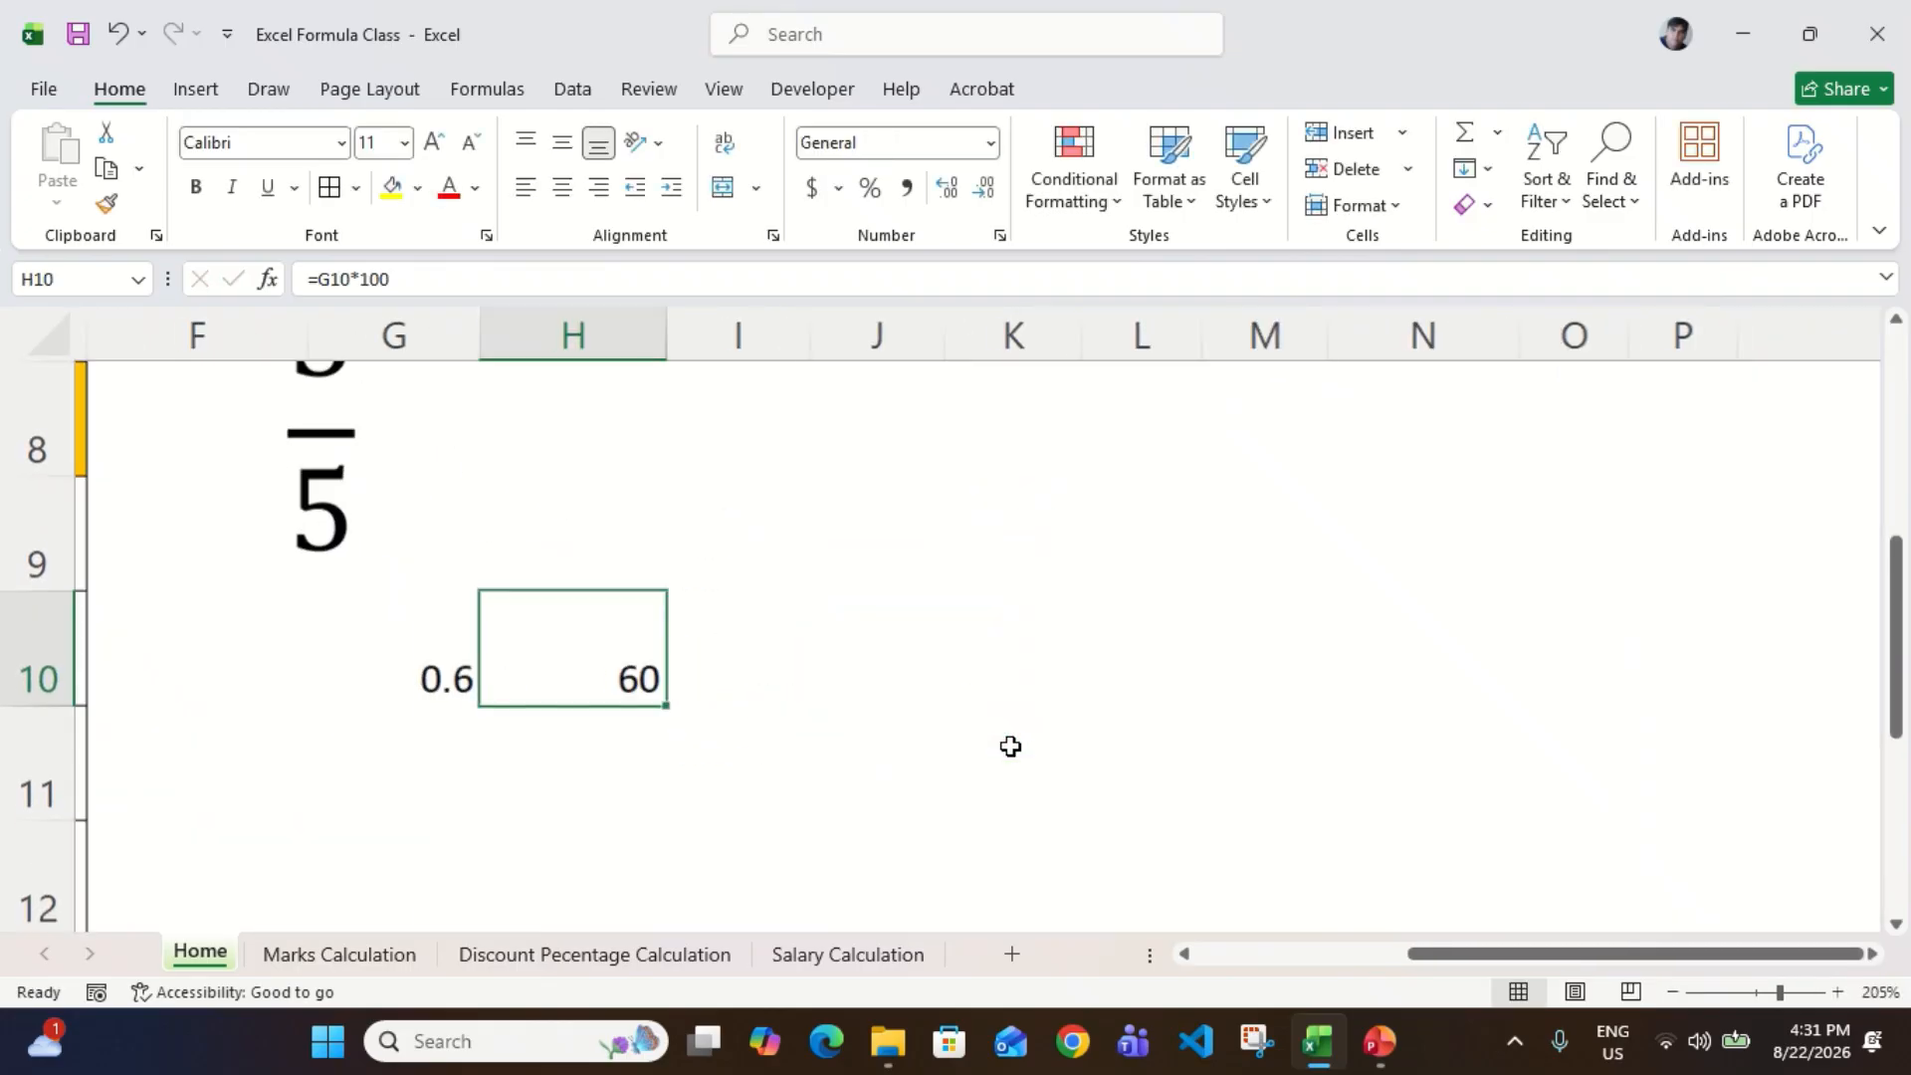
{"action": "scroll", "coordinate": [685, 676], "scroll_direction": "up", "scroll_amount": 1}
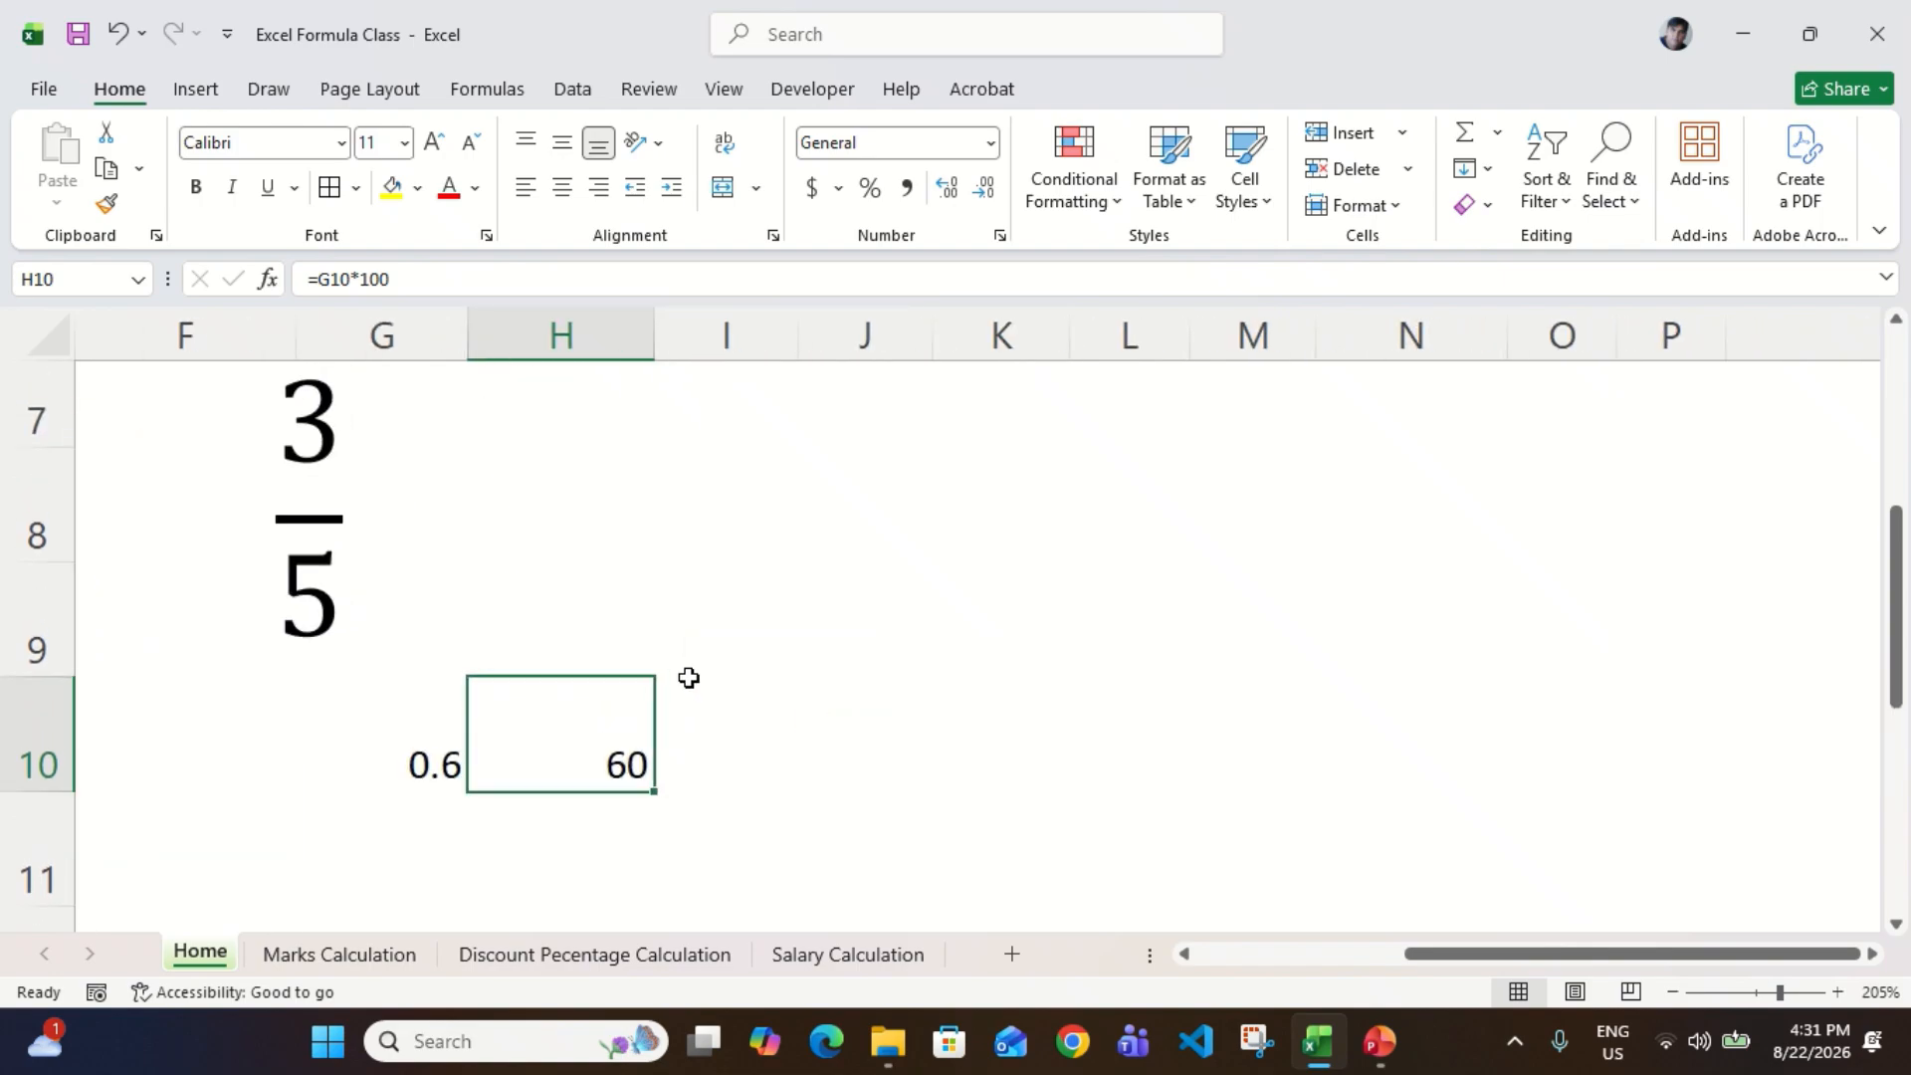
{"action": "left_click", "coordinate": [428, 766]}
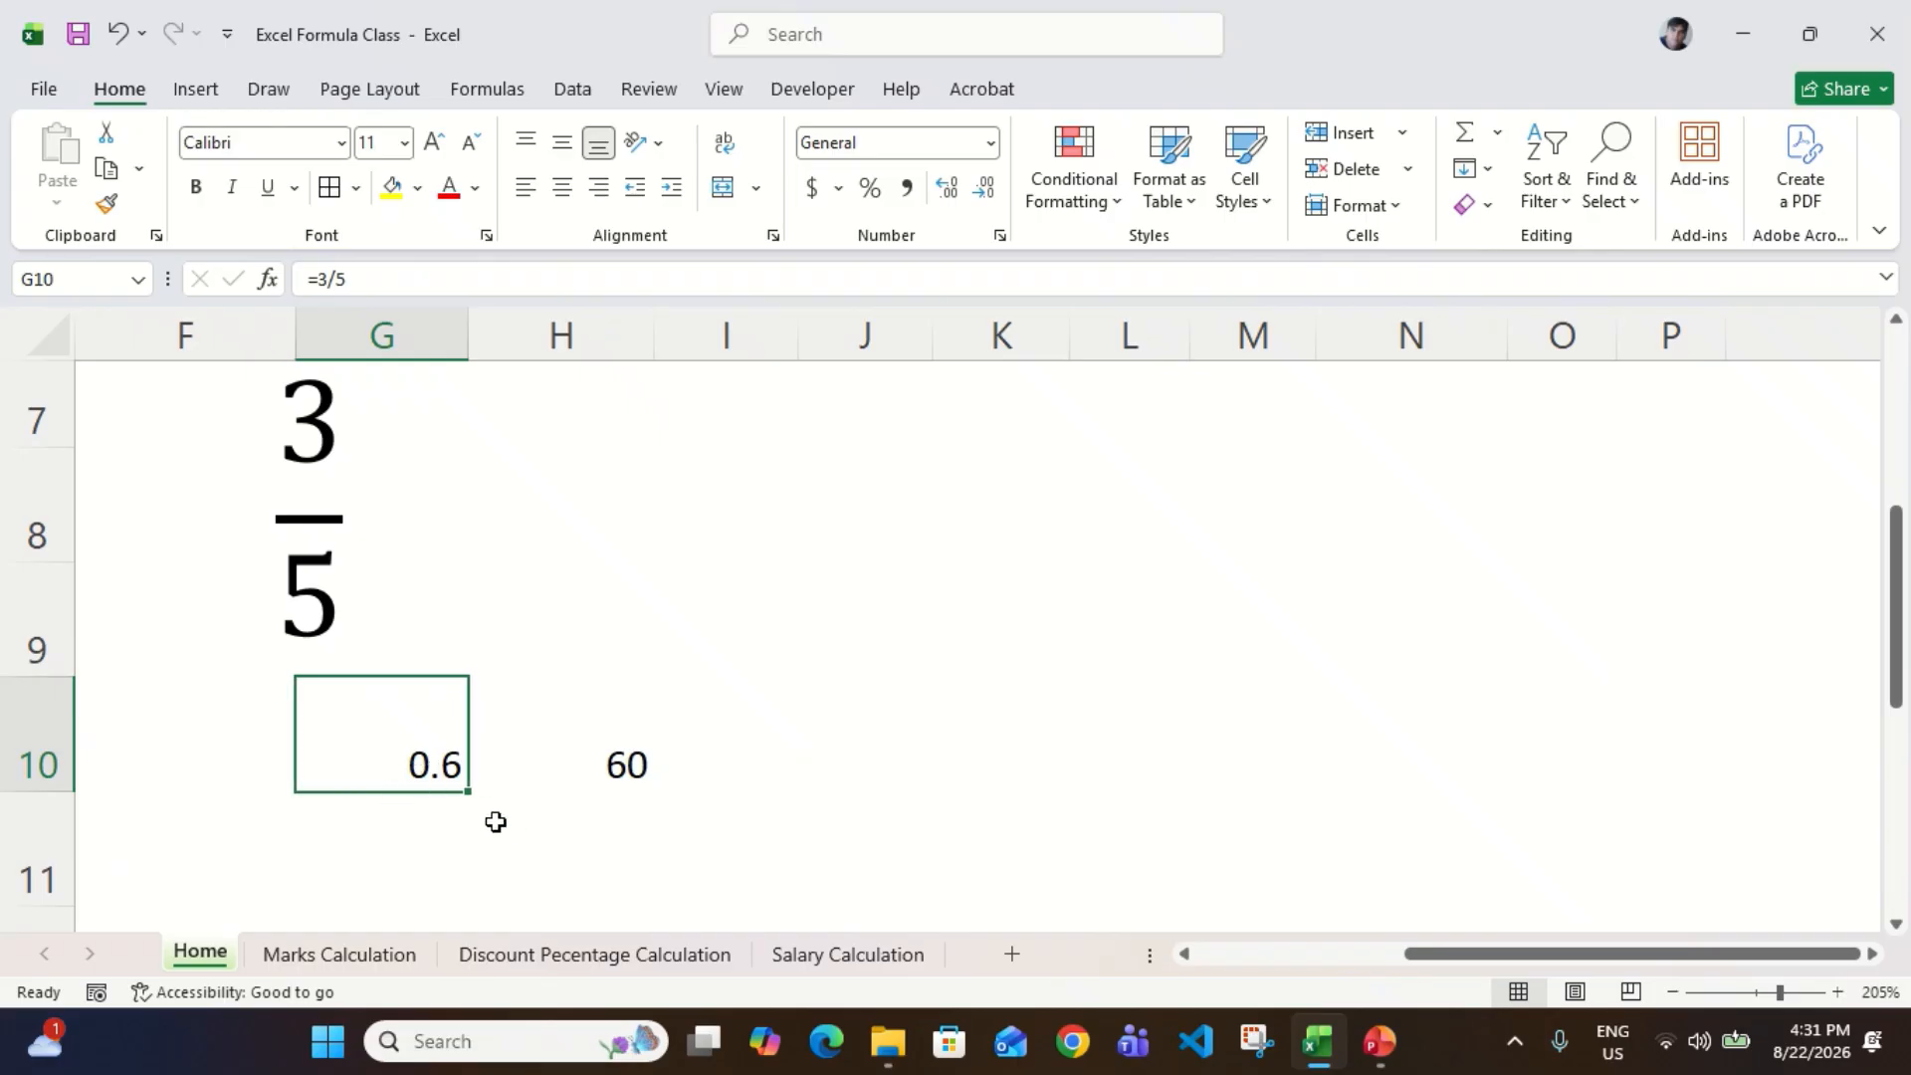
{"action": "left_click", "coordinate": [872, 189]}
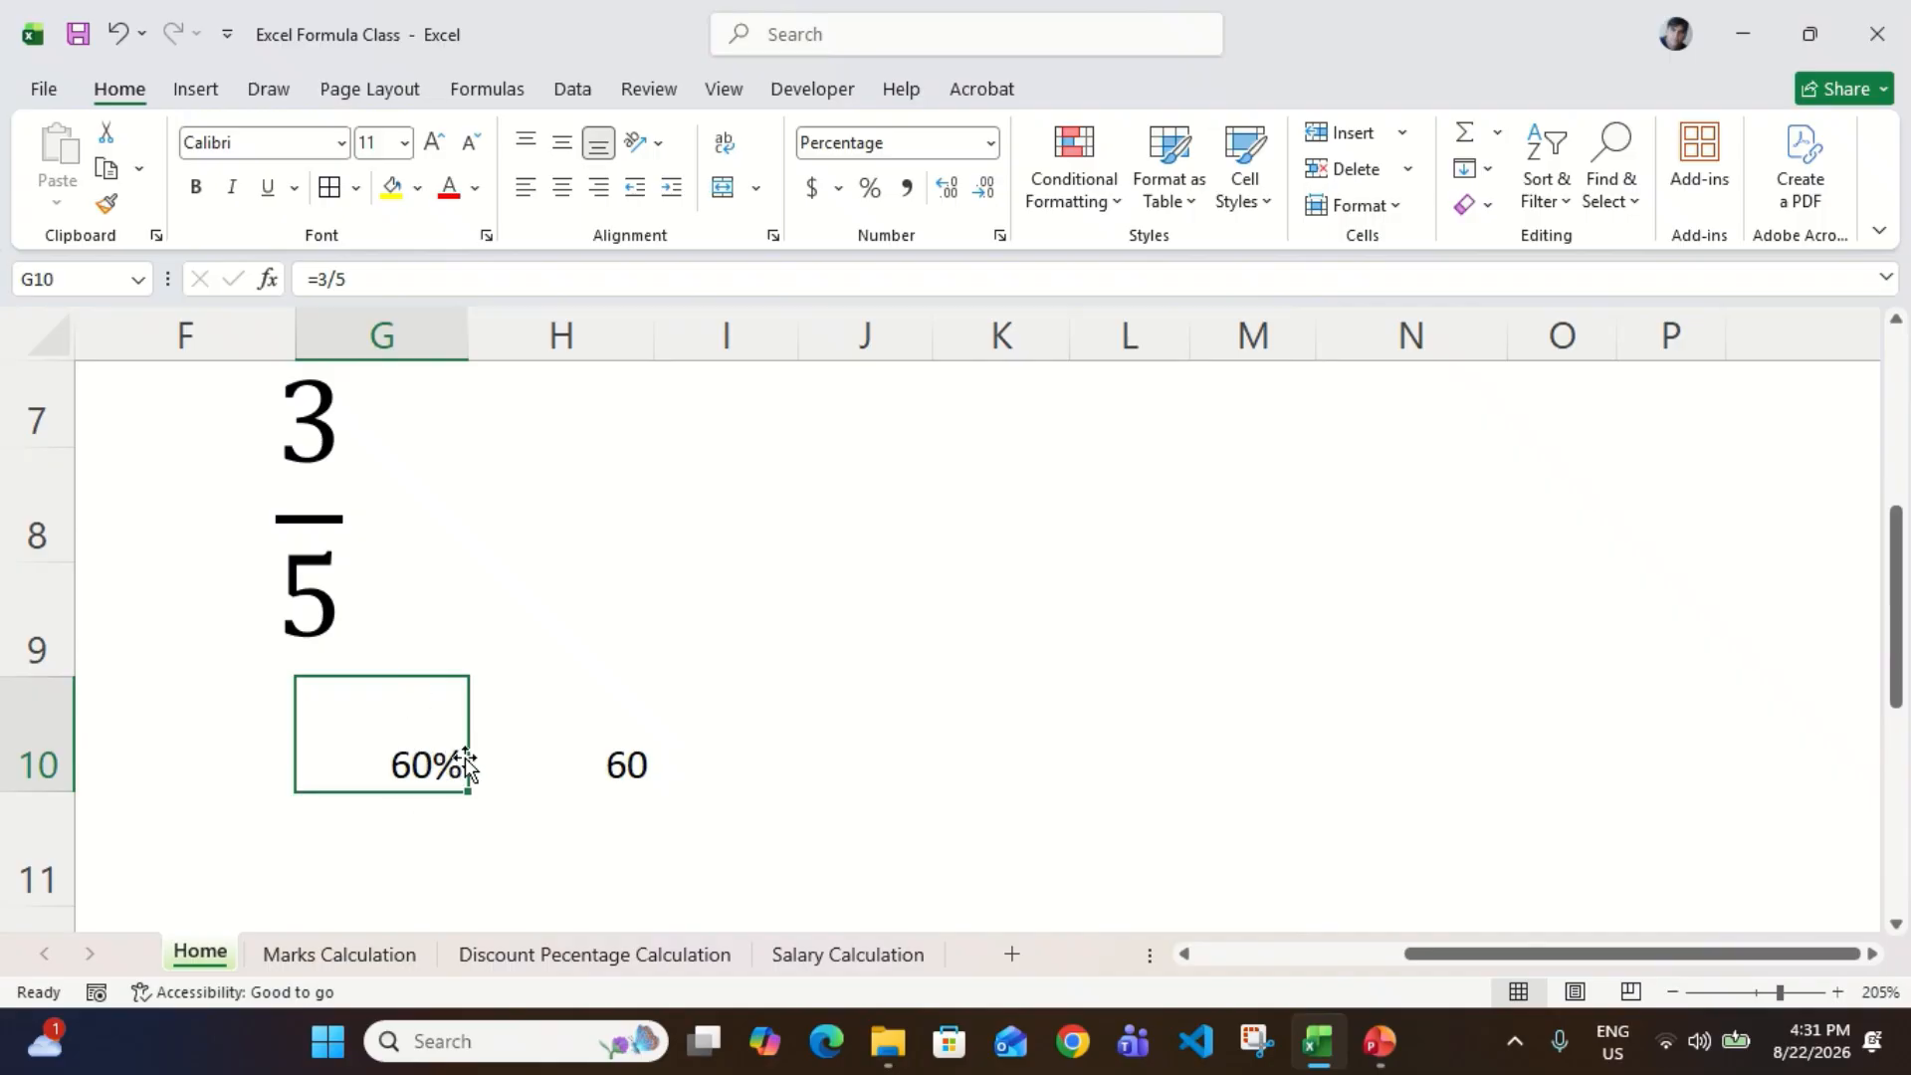
Step: Try the Percent Style on the multiplied result in cell H10, then undo that formatting
{"action": "left_click", "coordinate": [590, 747]}
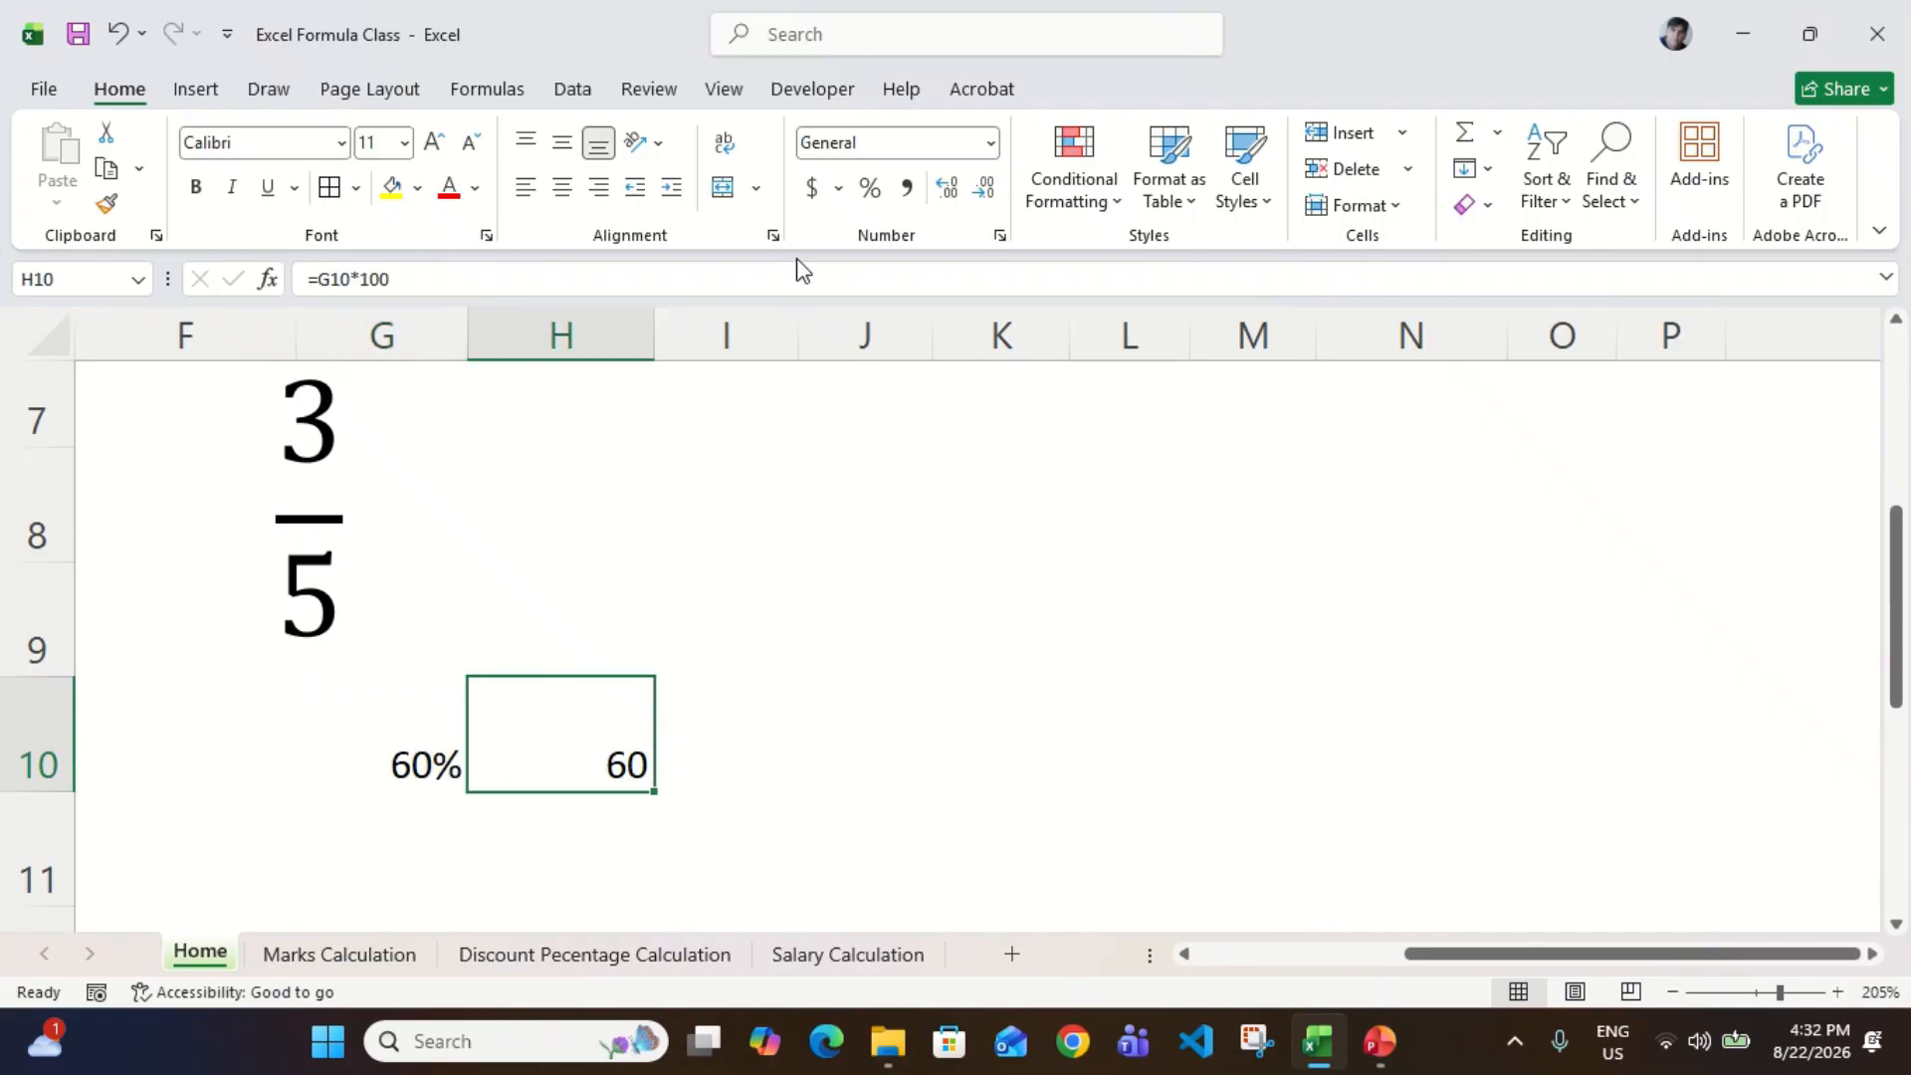
{"action": "left_click", "coordinate": [880, 203]}
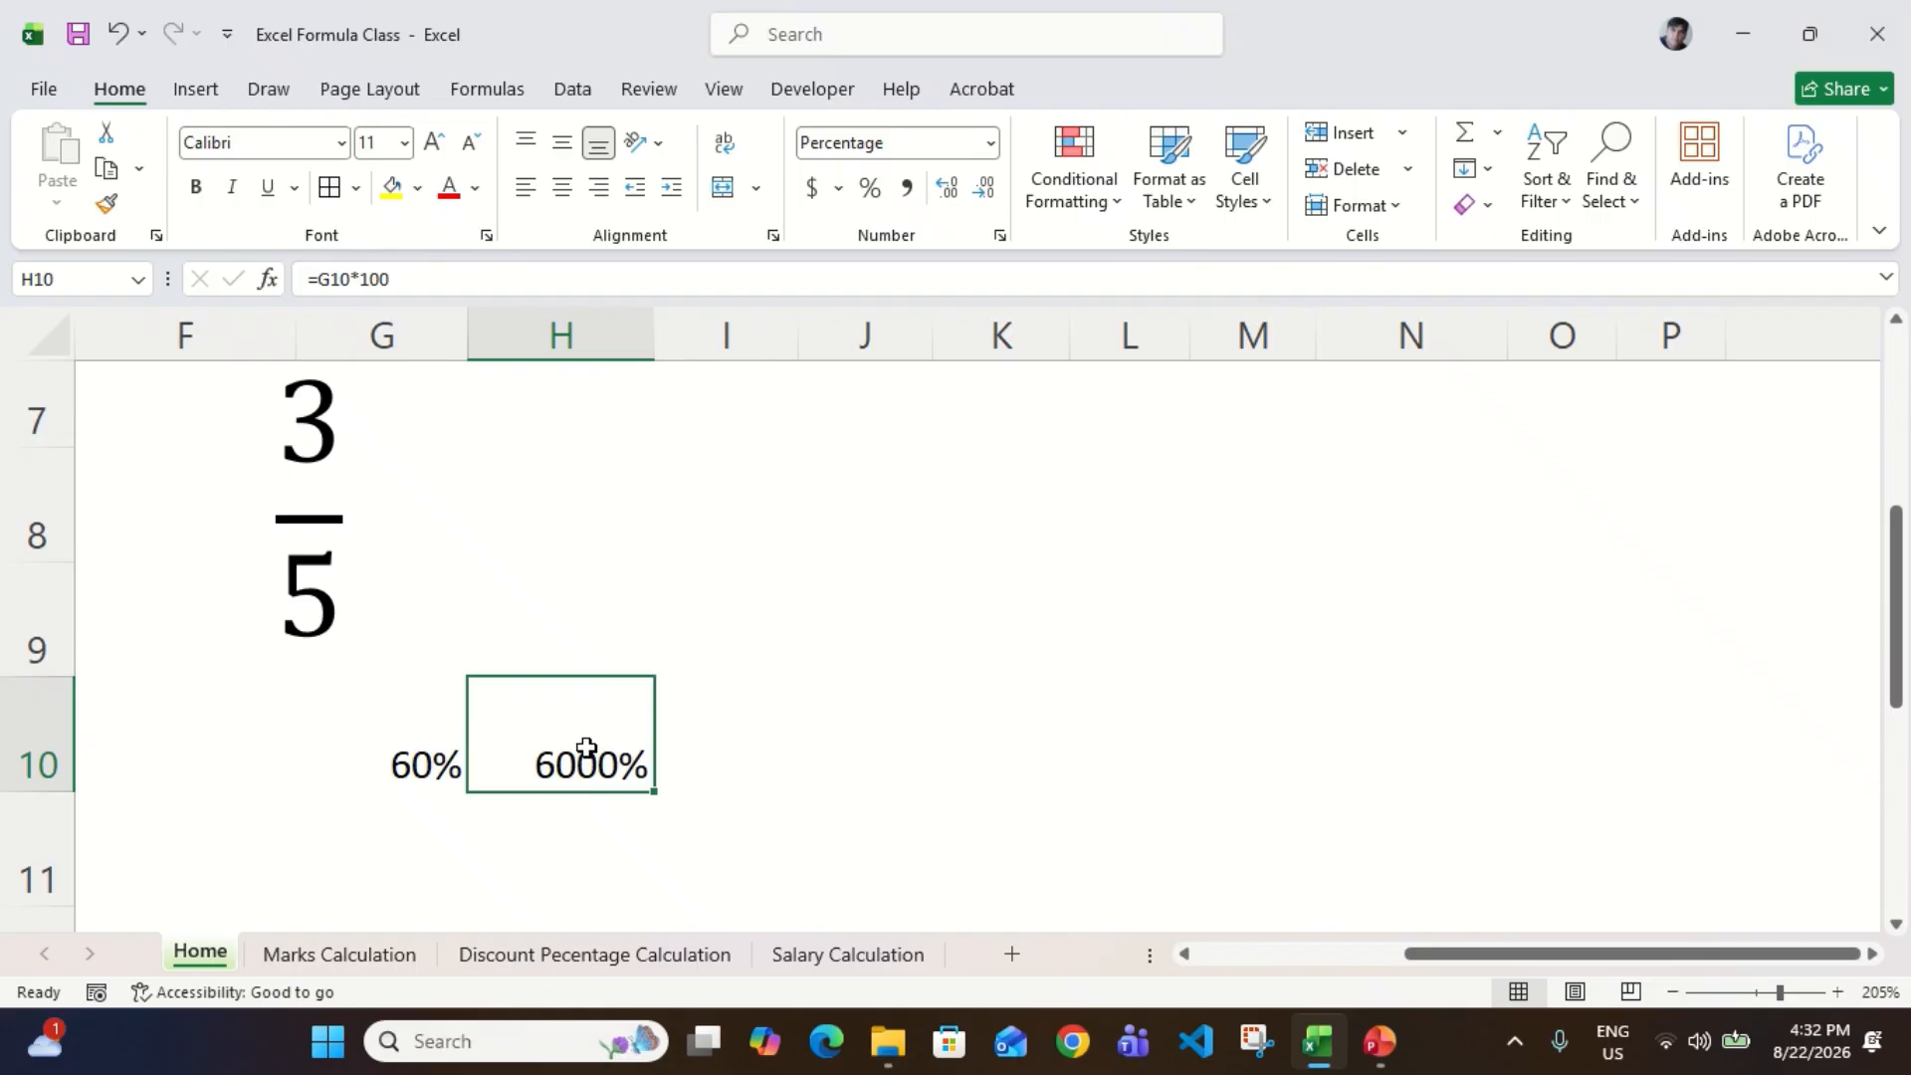
{"action": "left_click", "coordinate": [380, 771]}
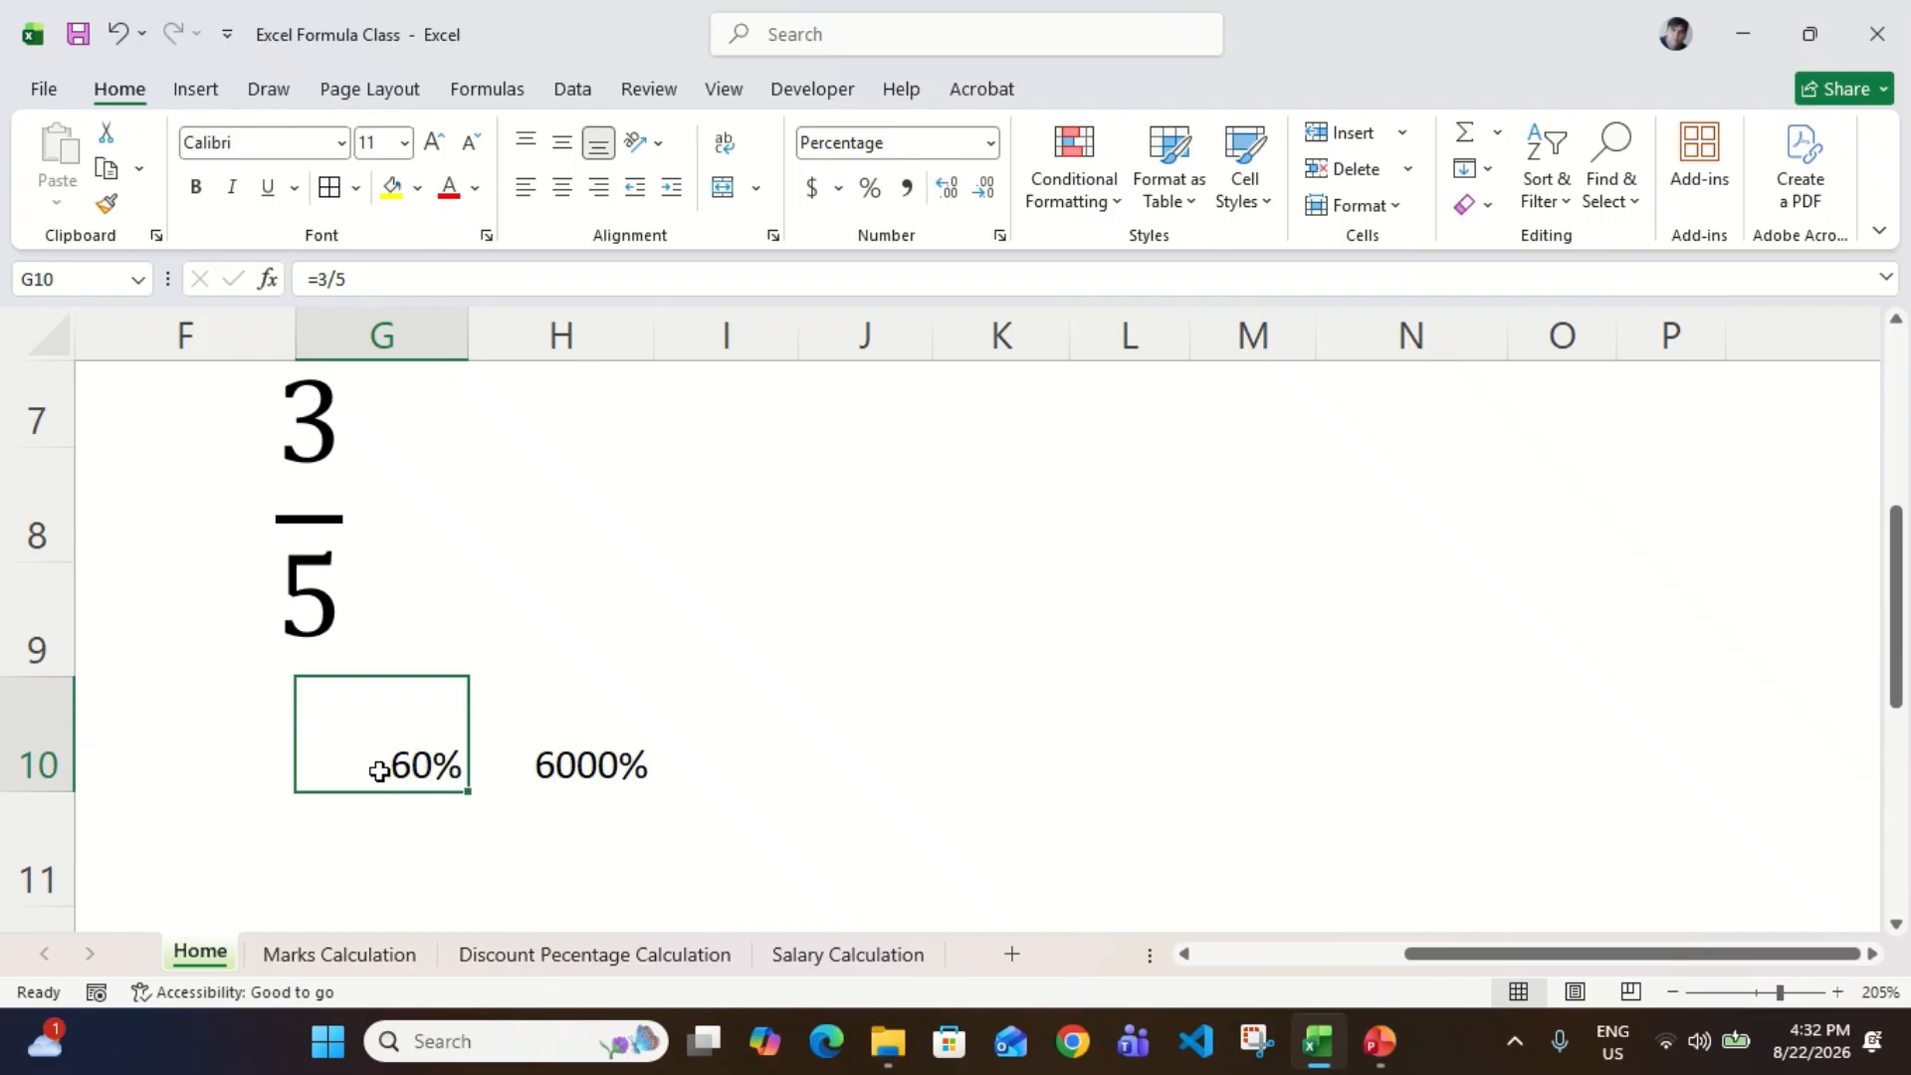
{"action": "left_click", "coordinate": [624, 784]}
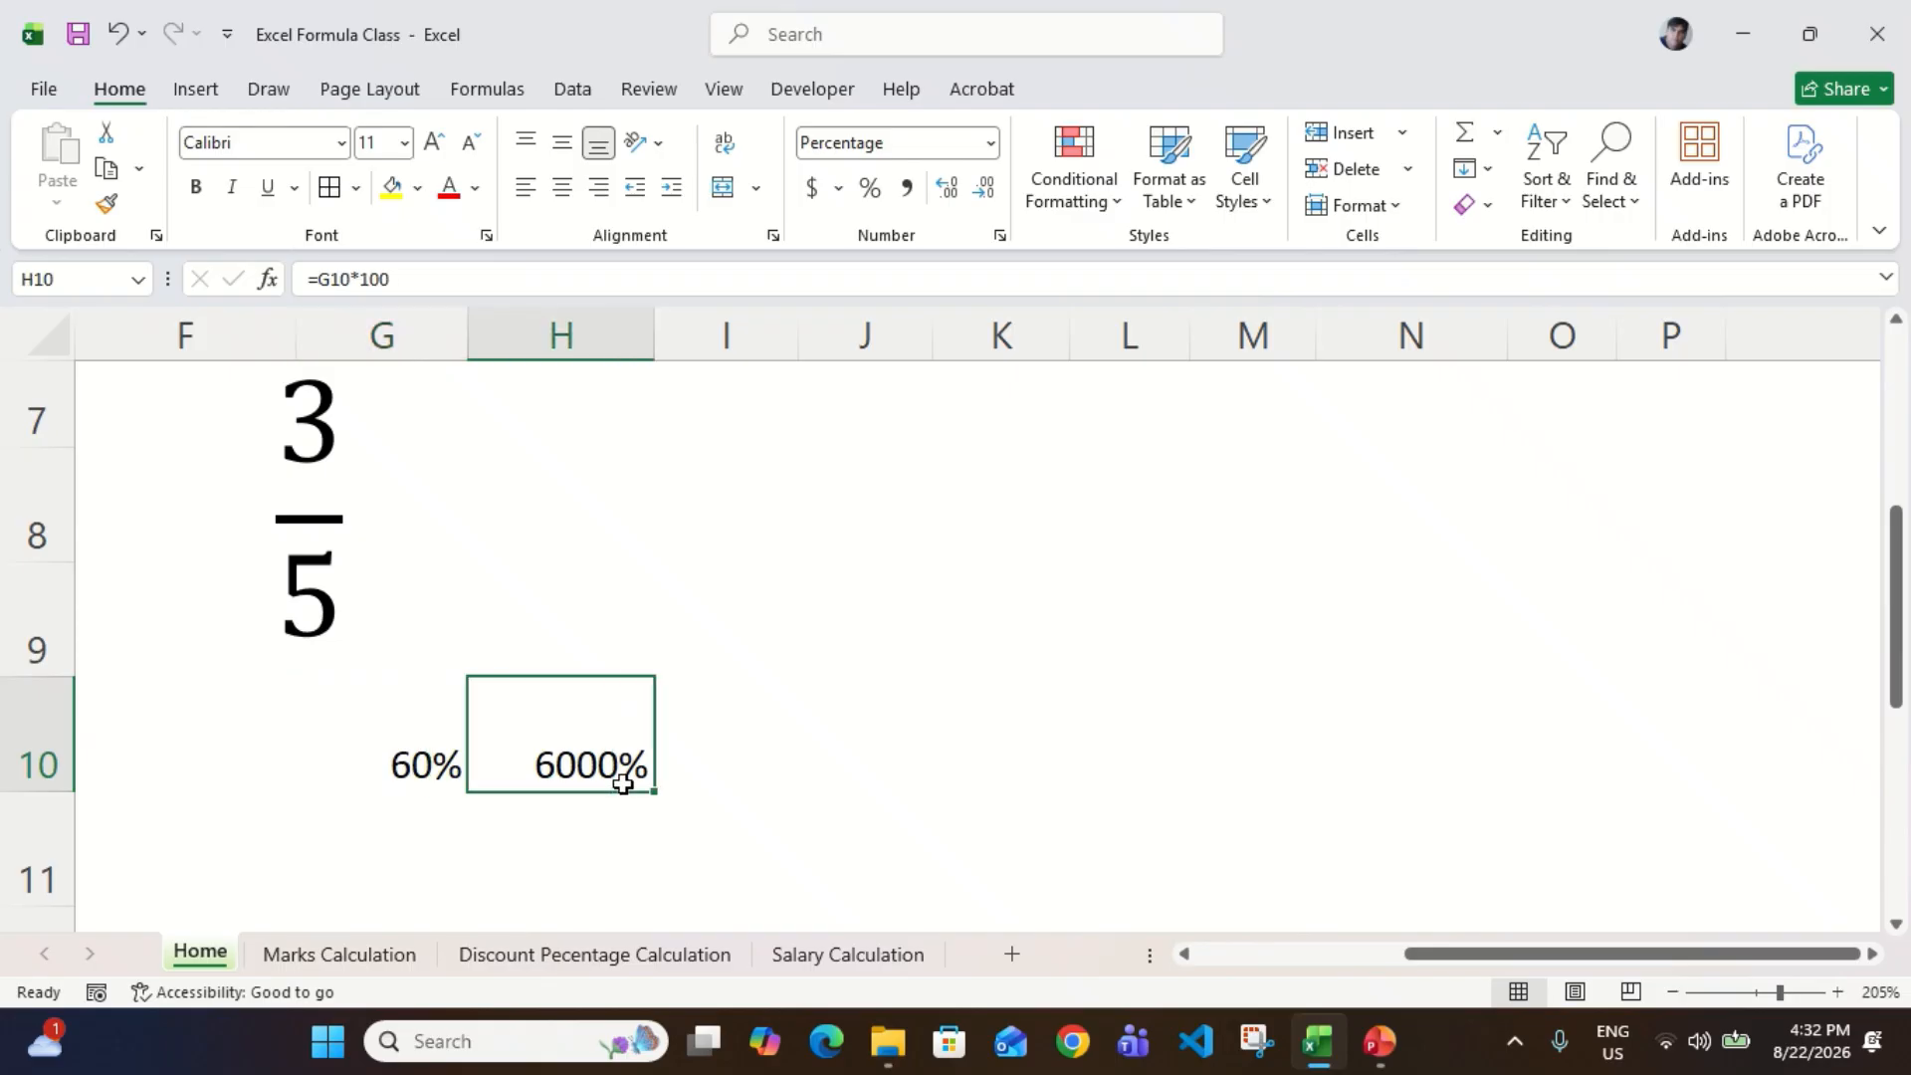
{"action": "key", "text": "ctrl+shift+asciitilde"}
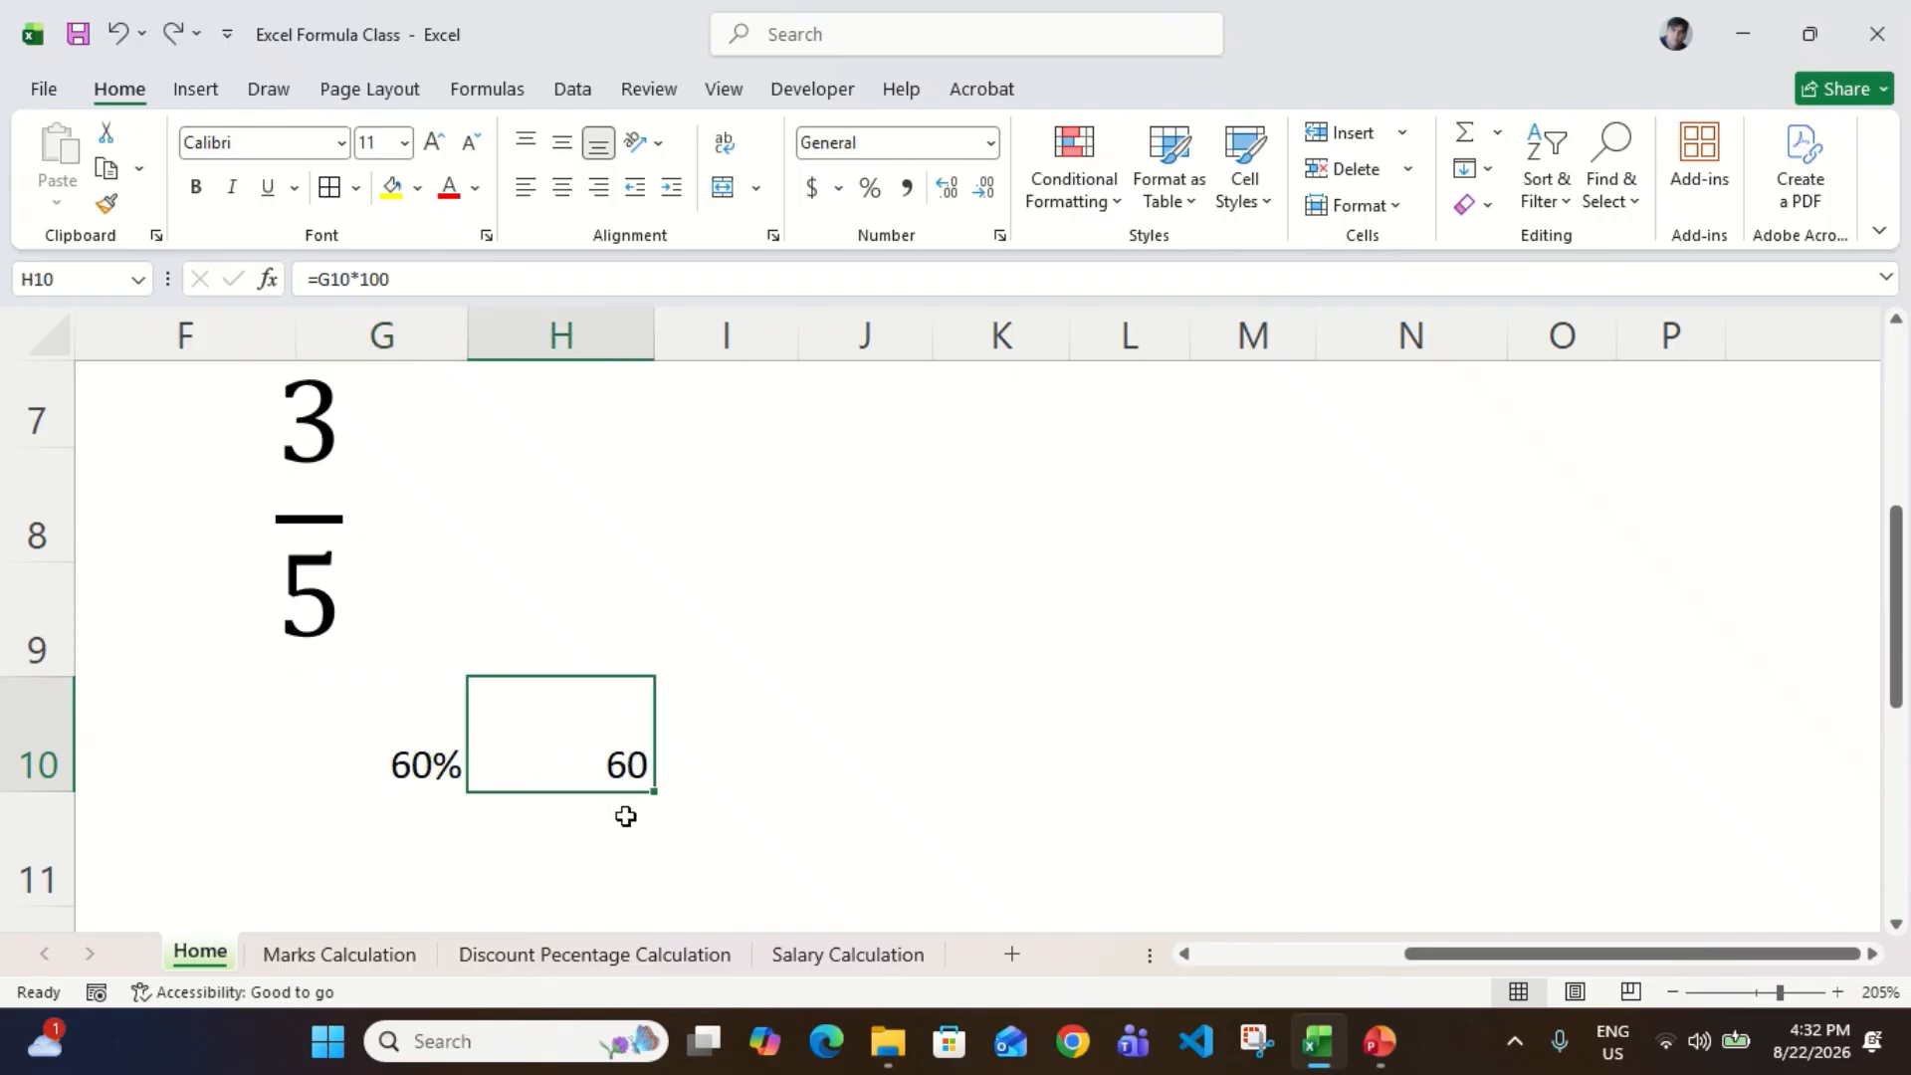
Step: Compare the percent-formatted division in G10 with the multiplied-by-100 result in H10
{"action": "left_click", "coordinate": [375, 786]}
{"action": "scroll", "coordinate": [375, 785], "scroll_direction": "left", "scroll_amount": 1}
{"action": "scroll", "coordinate": [373, 785], "scroll_direction": "right", "scroll_amount": 1}
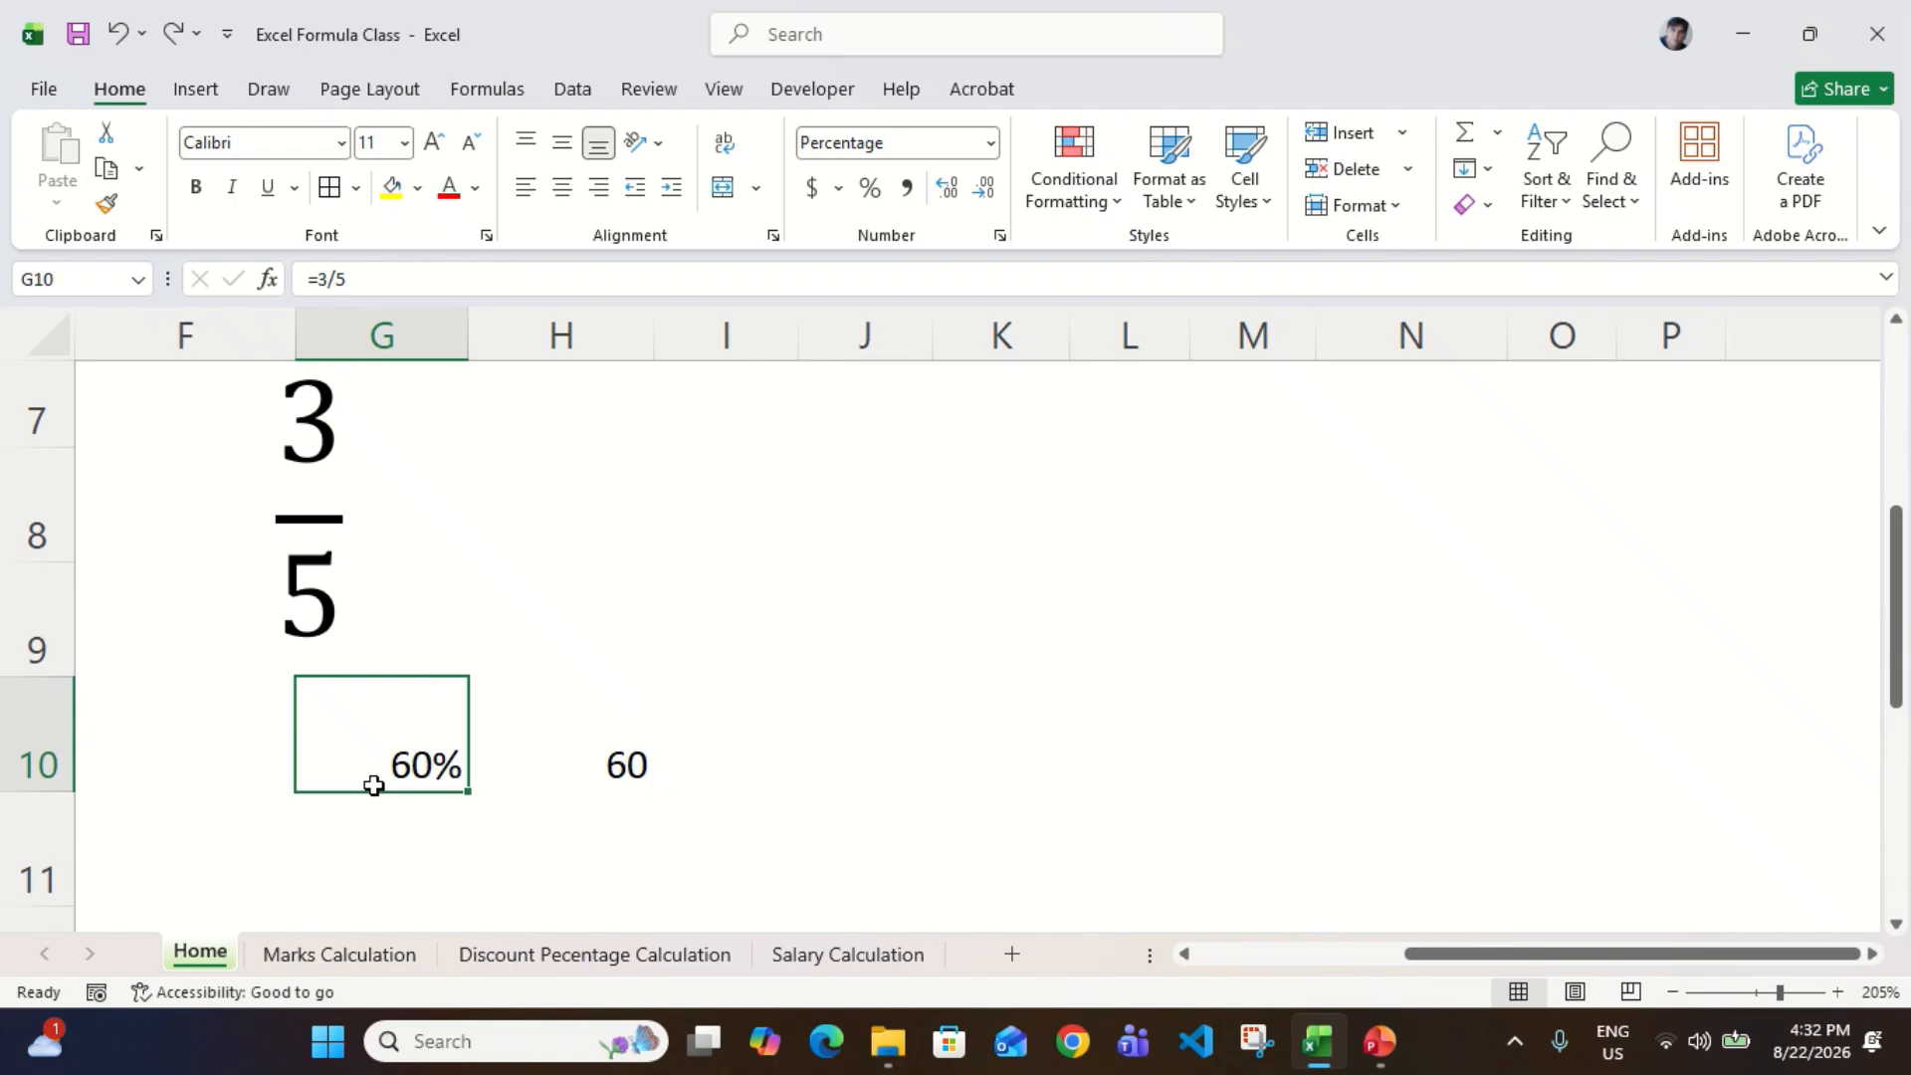
{"action": "scroll", "coordinate": [371, 786], "scroll_direction": "left", "scroll_amount": 1}
{"action": "scroll", "coordinate": [371, 785], "scroll_direction": "right", "scroll_amount": 1}
{"action": "left_click", "coordinate": [623, 780]}
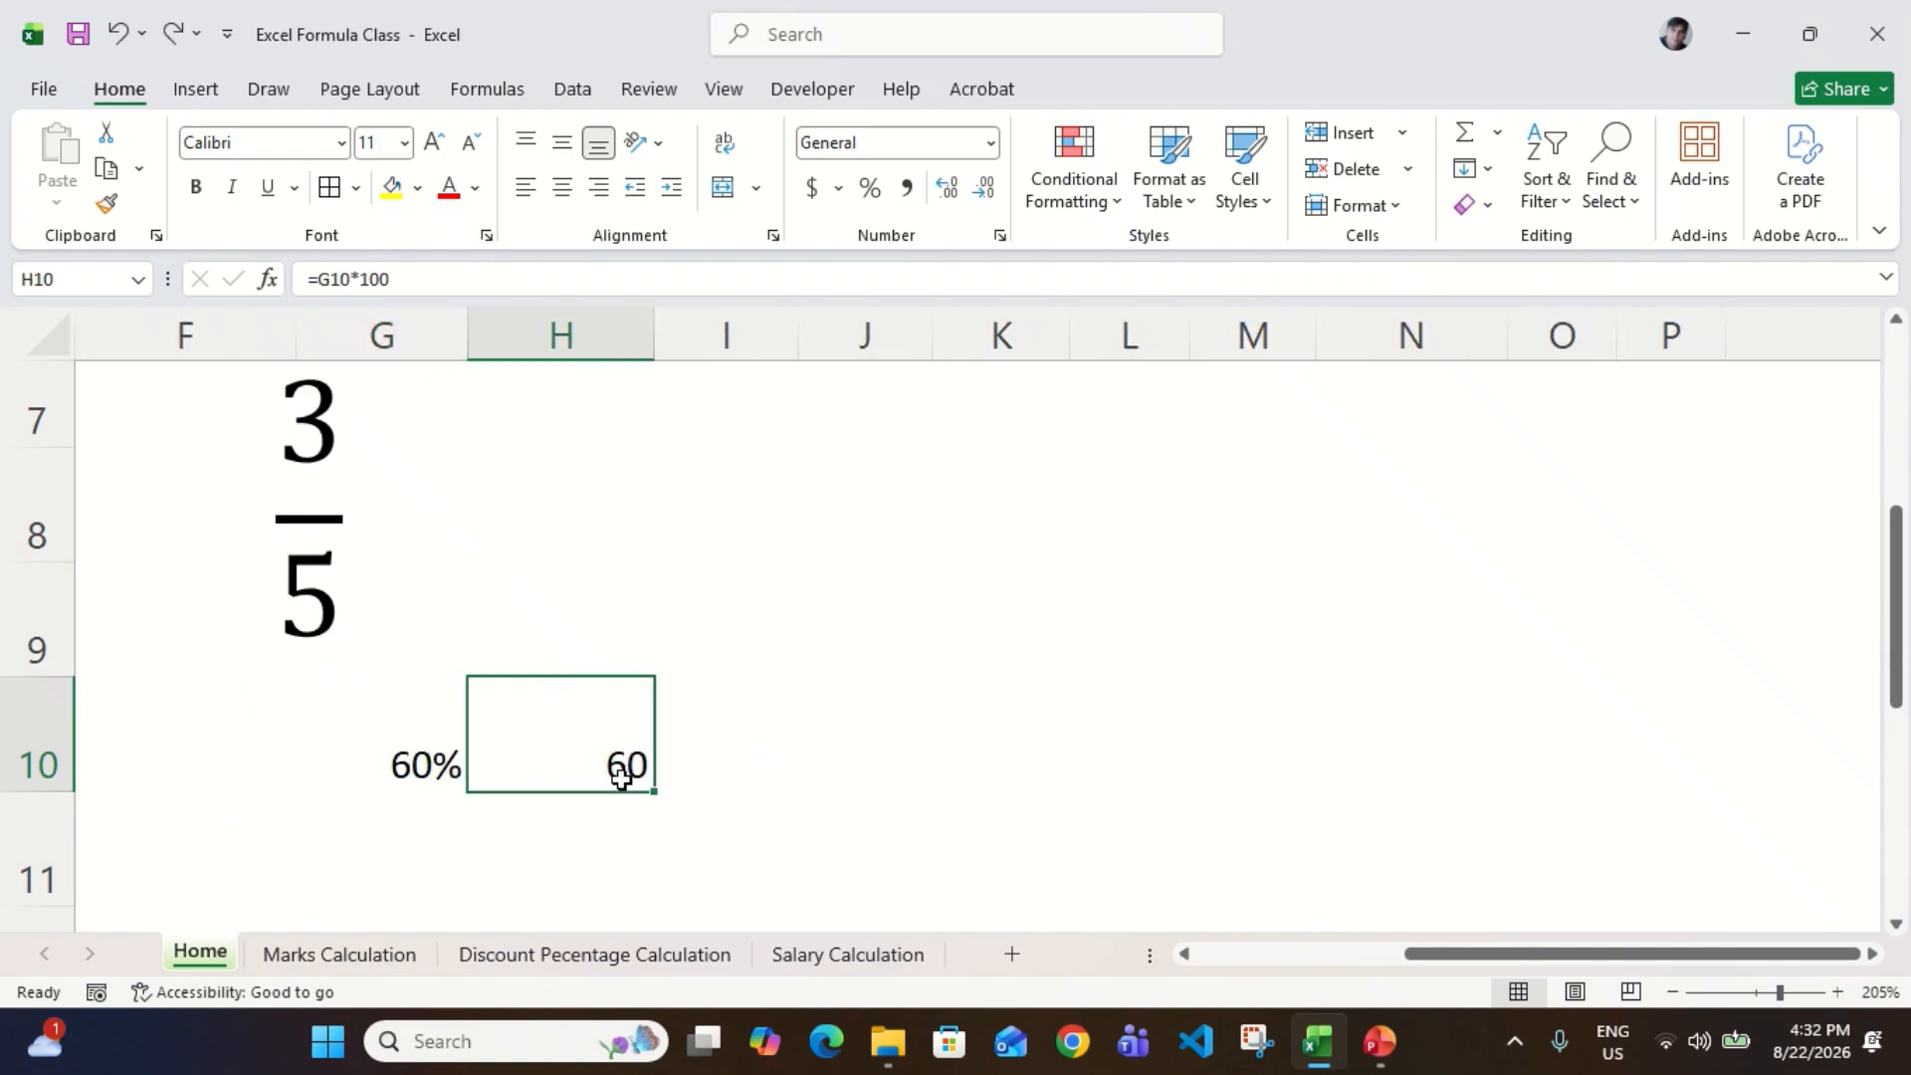
{"action": "left_click", "coordinate": [396, 781]}
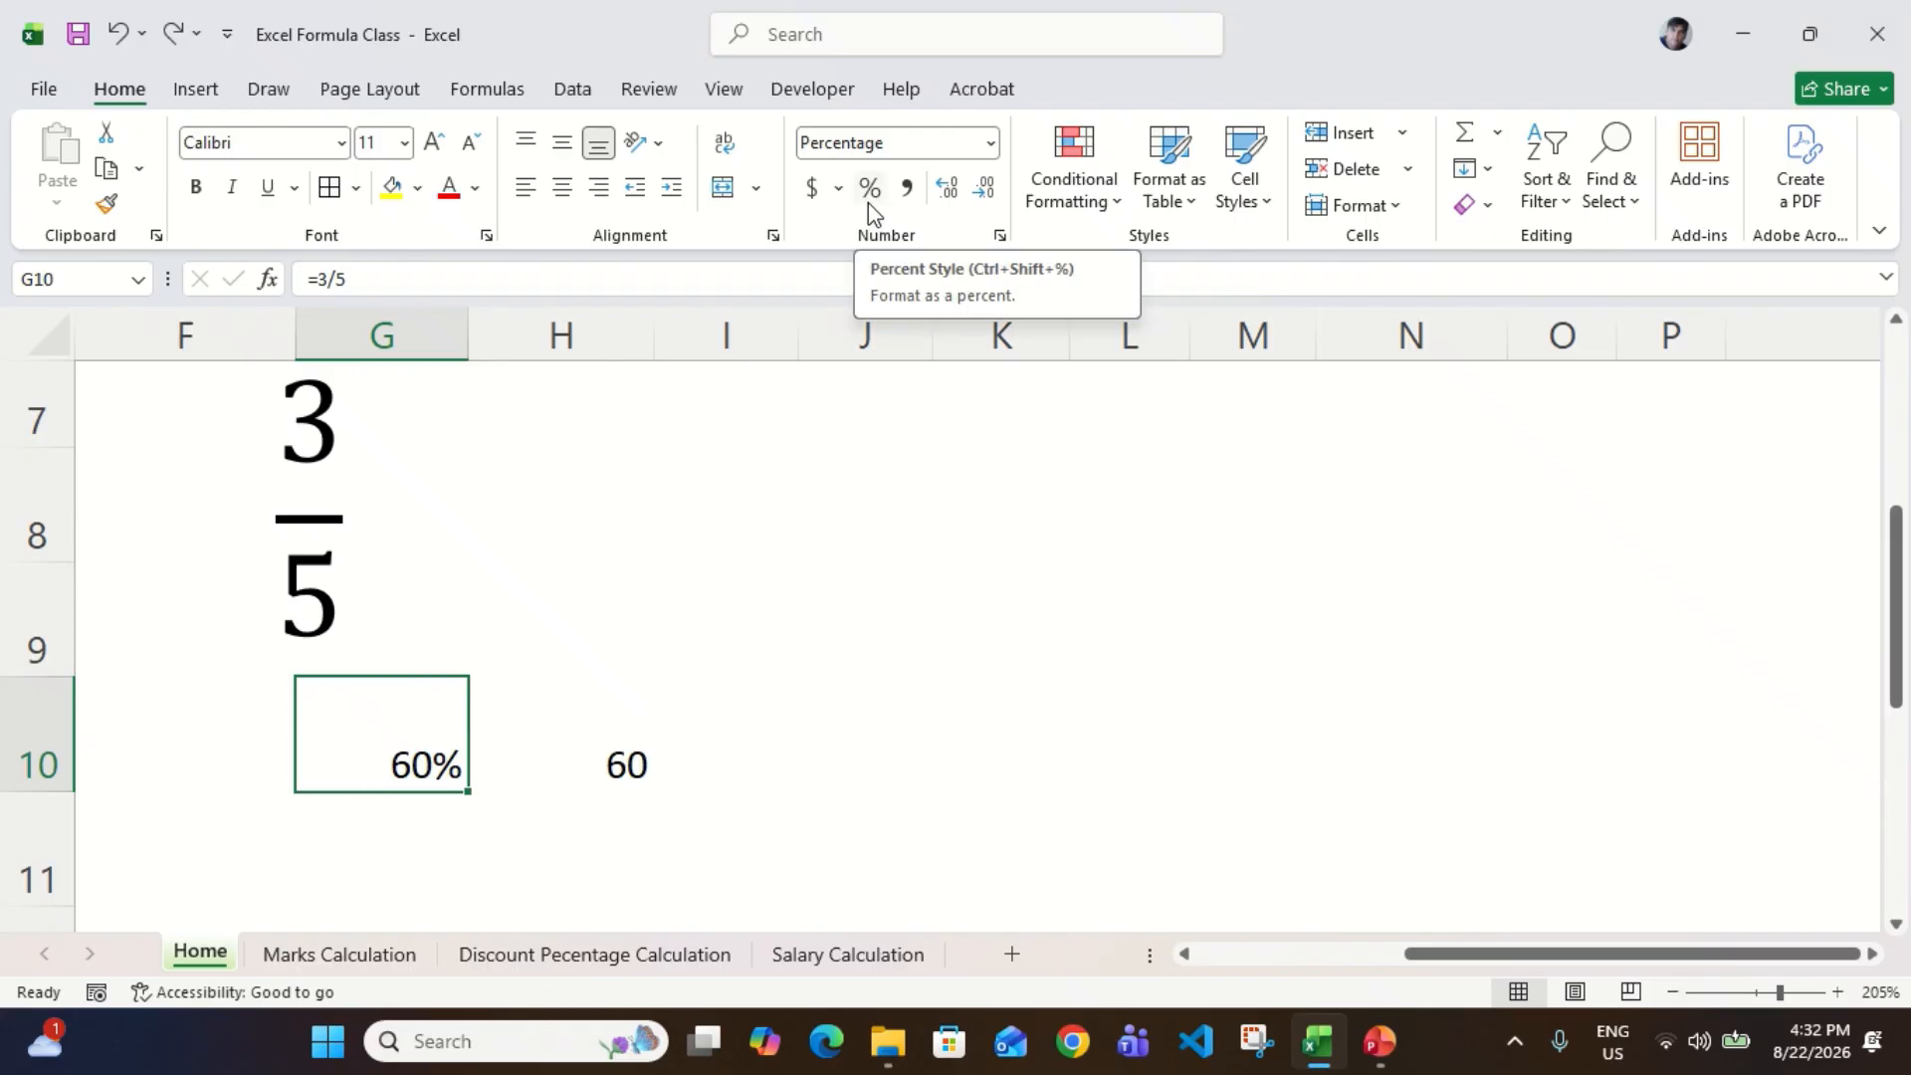
Step: Clear the contents of cells G10:H10 and delete the 3/5 fraction text box above them
{"action": "scroll", "coordinate": [678, 435], "scroll_direction": "down", "scroll_amount": 6, "text": "ctrl"}
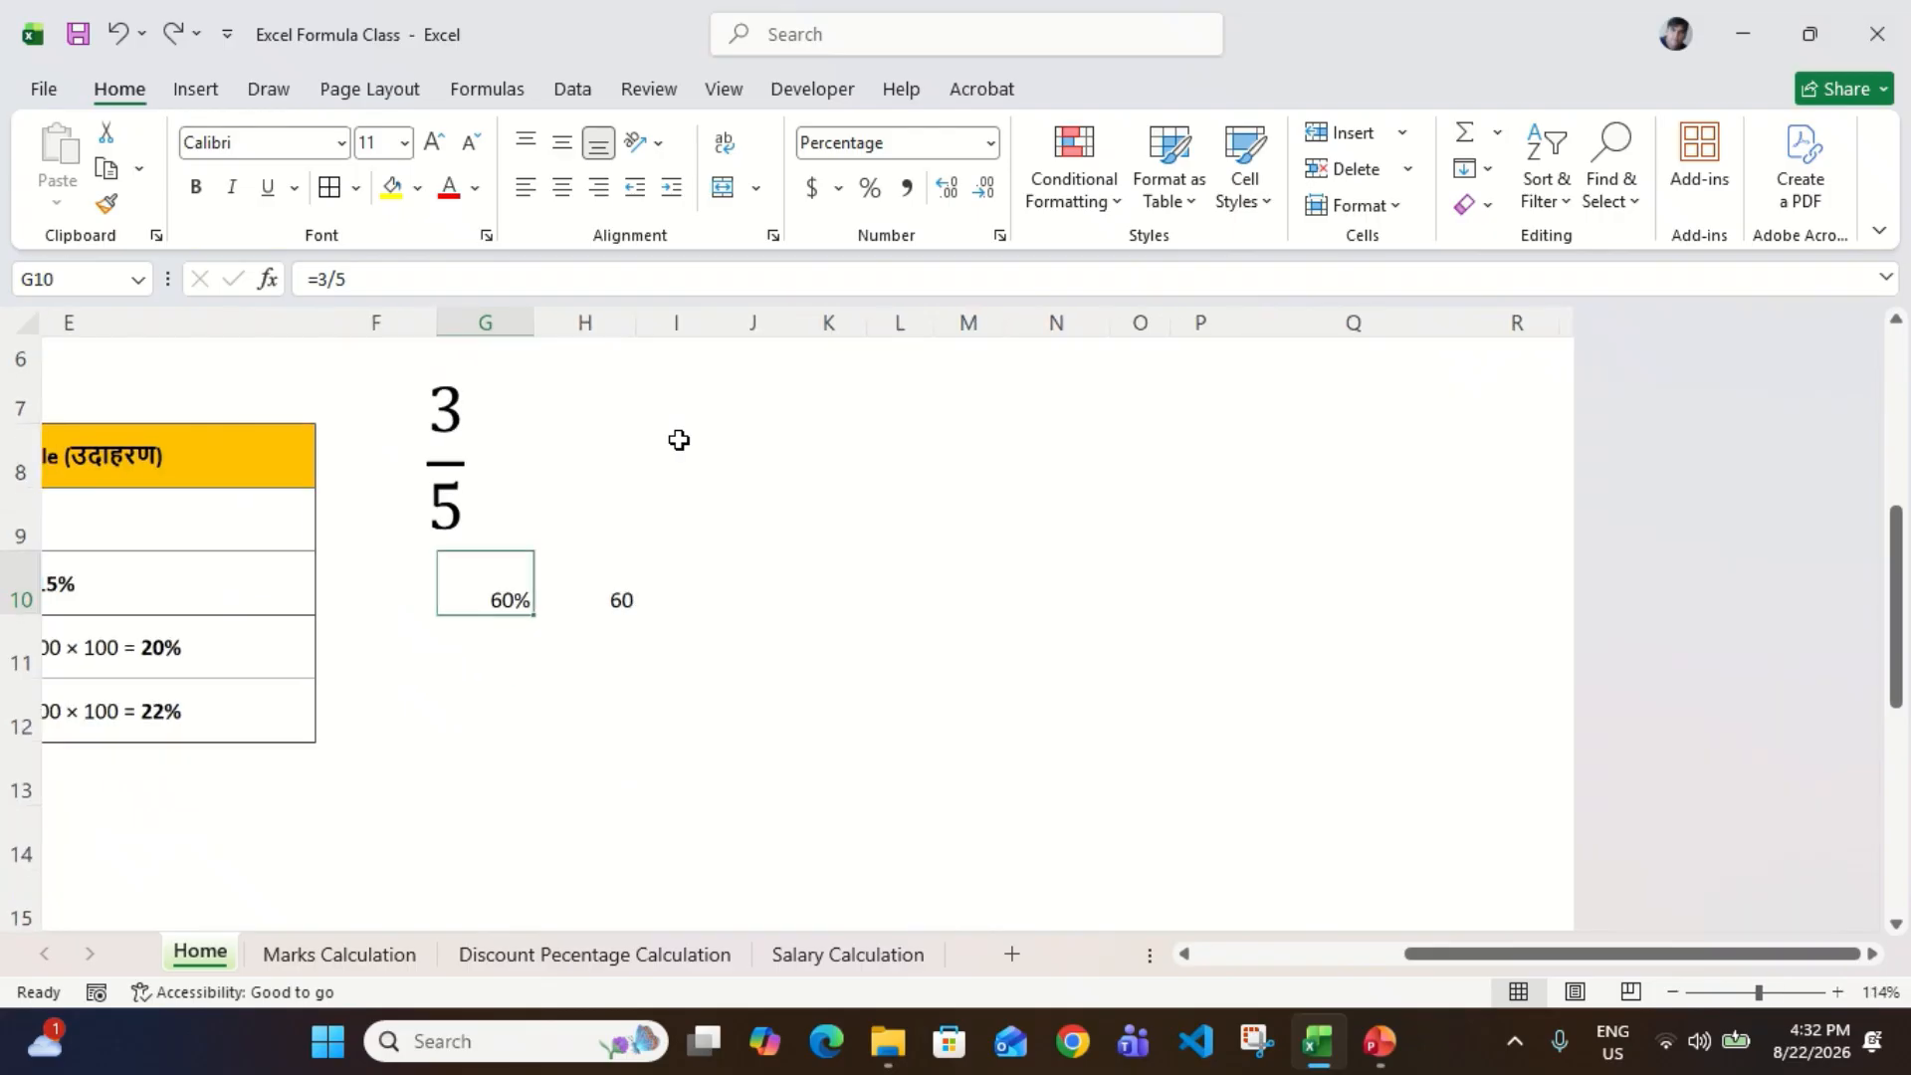
{"action": "scroll", "coordinate": [680, 441], "scroll_direction": "left", "scroll_amount": 5}
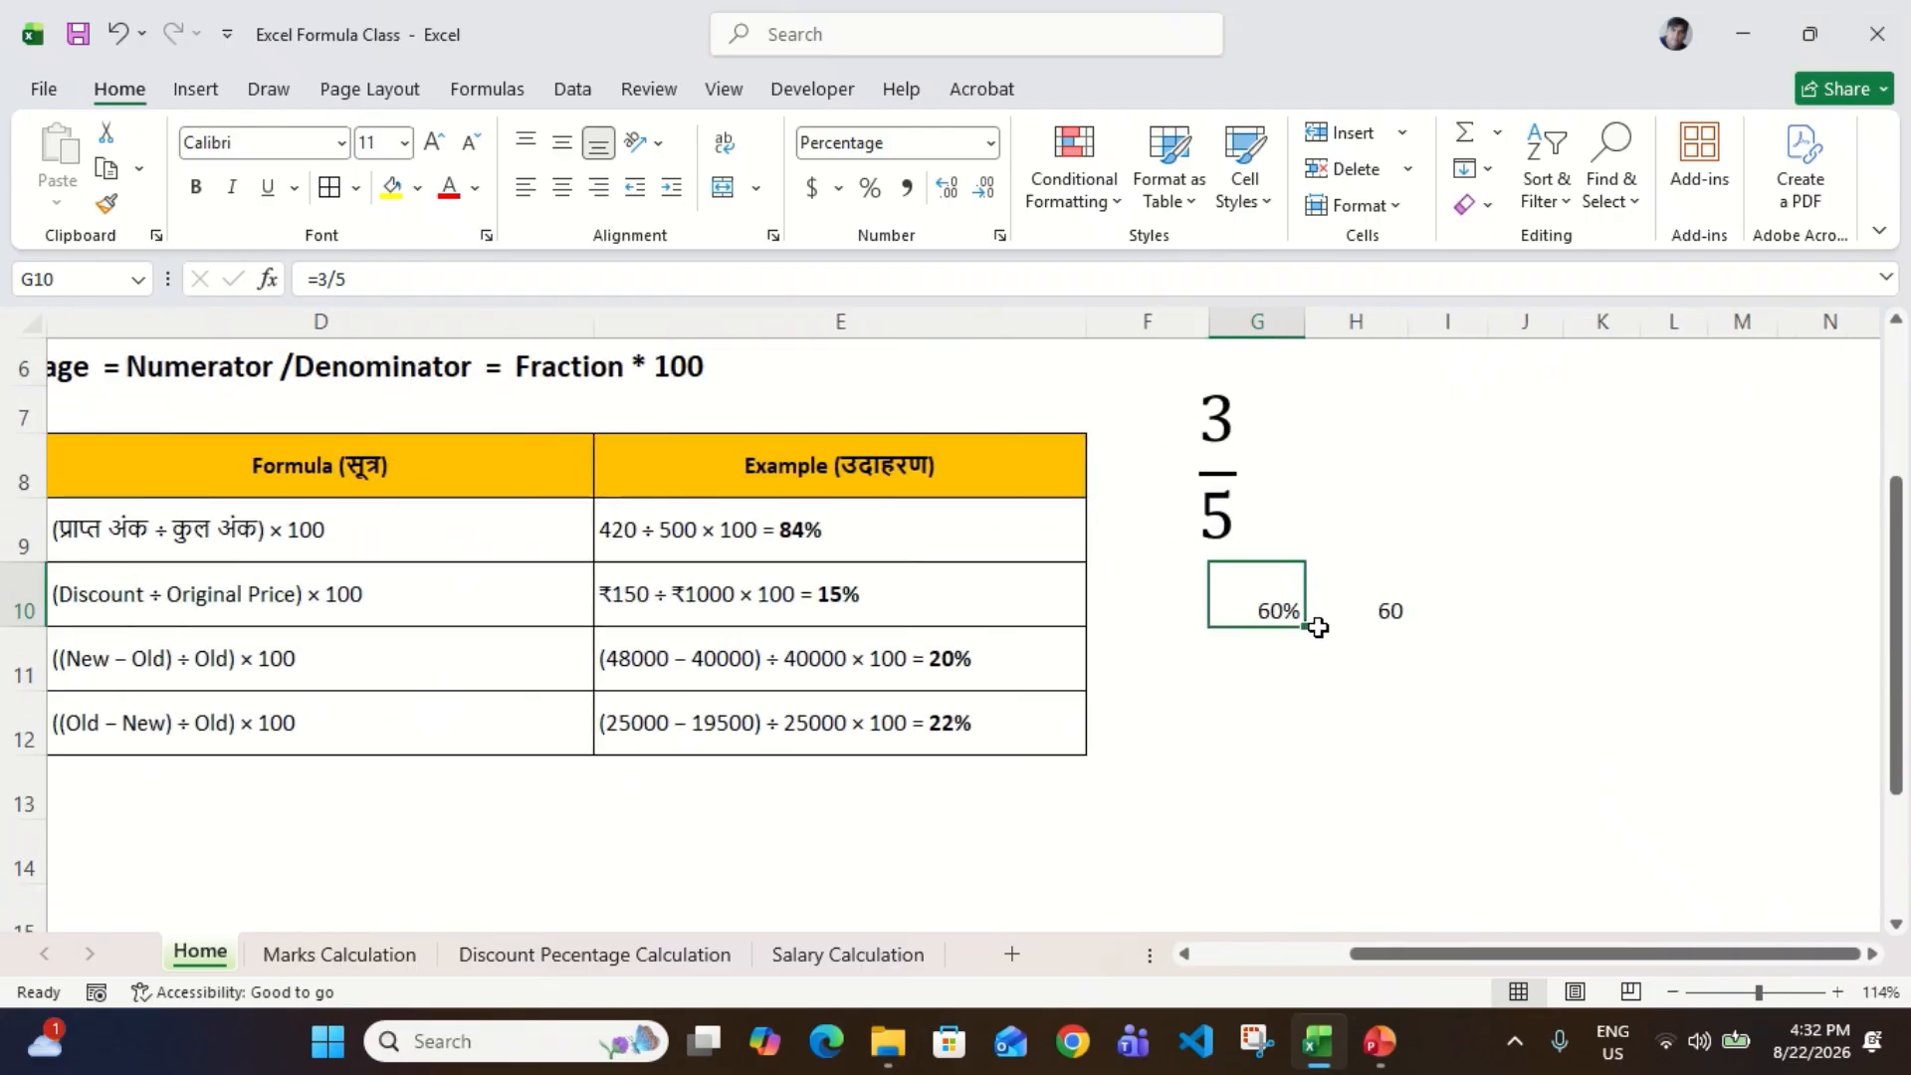
{"action": "key", "text": "shift+Right"}
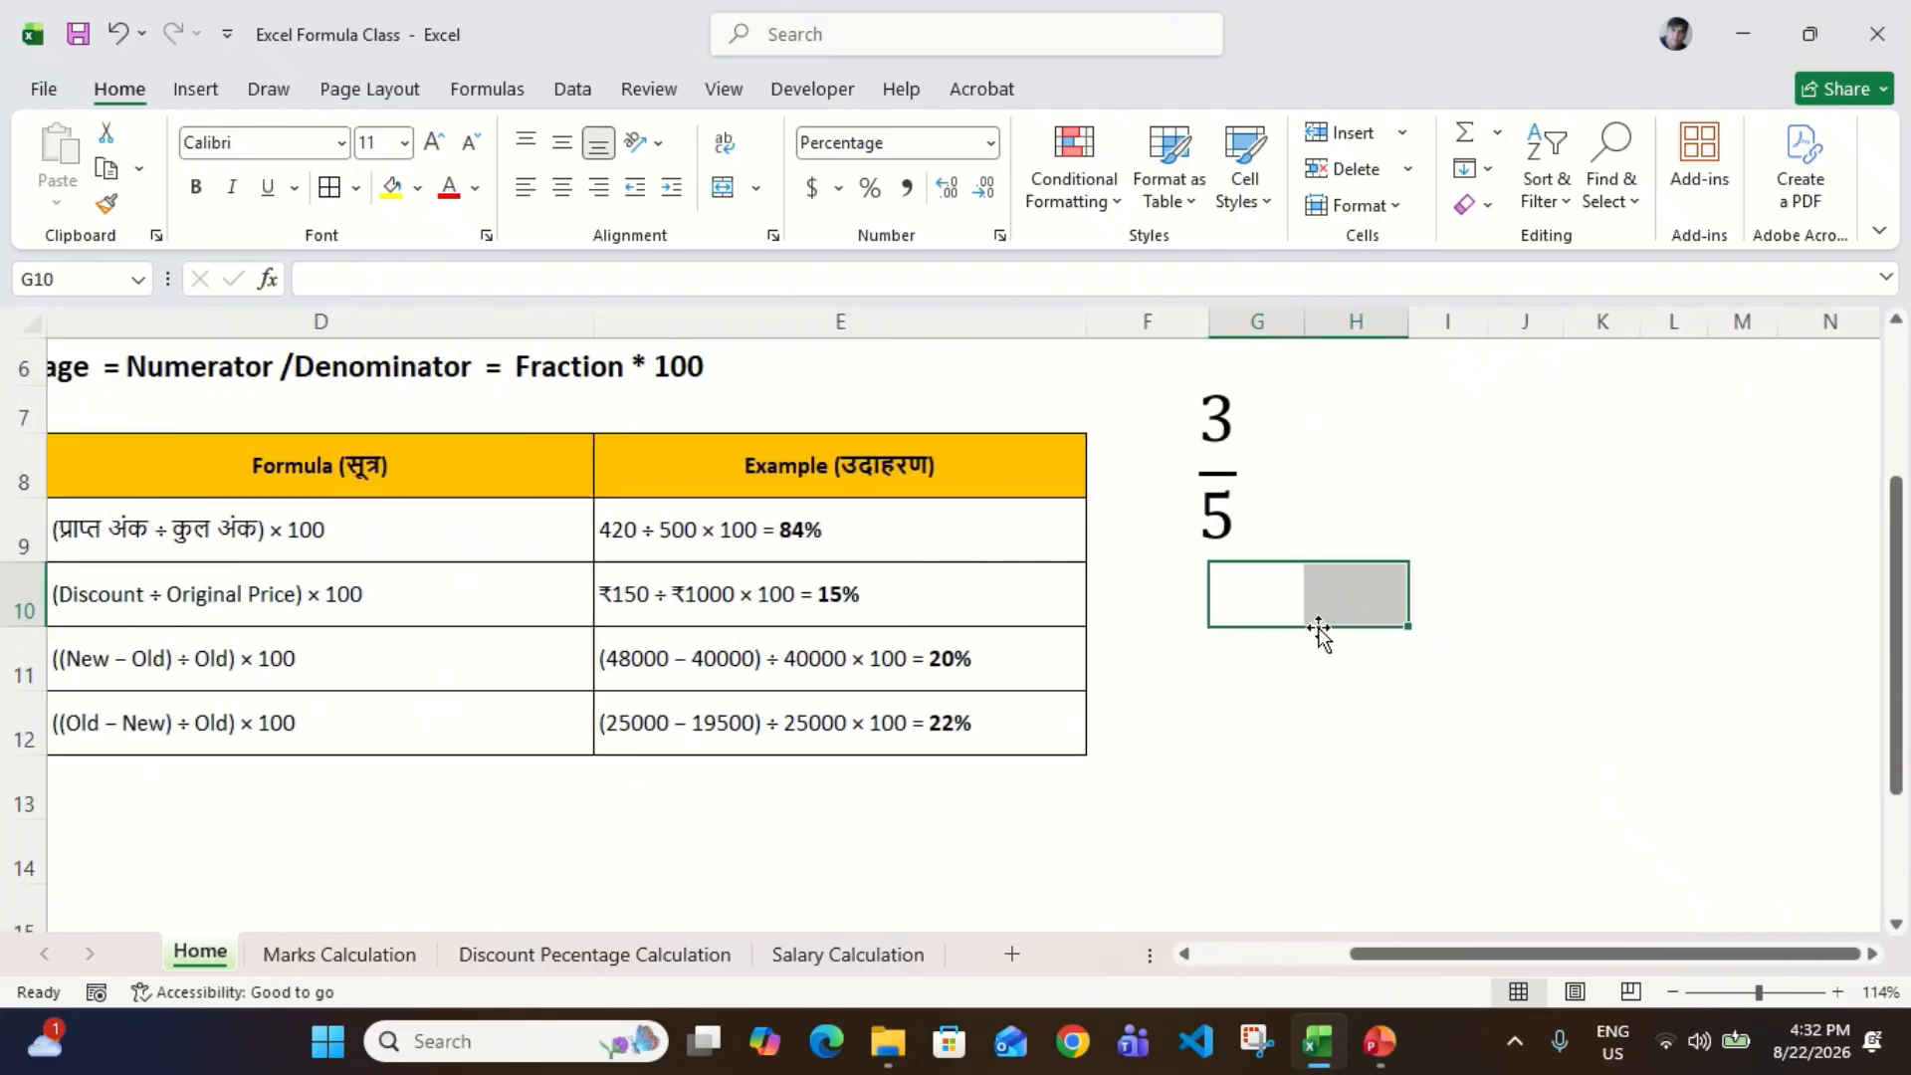
{"action": "left_click", "coordinate": [1236, 498]}
{"action": "key", "text": "Escape"}
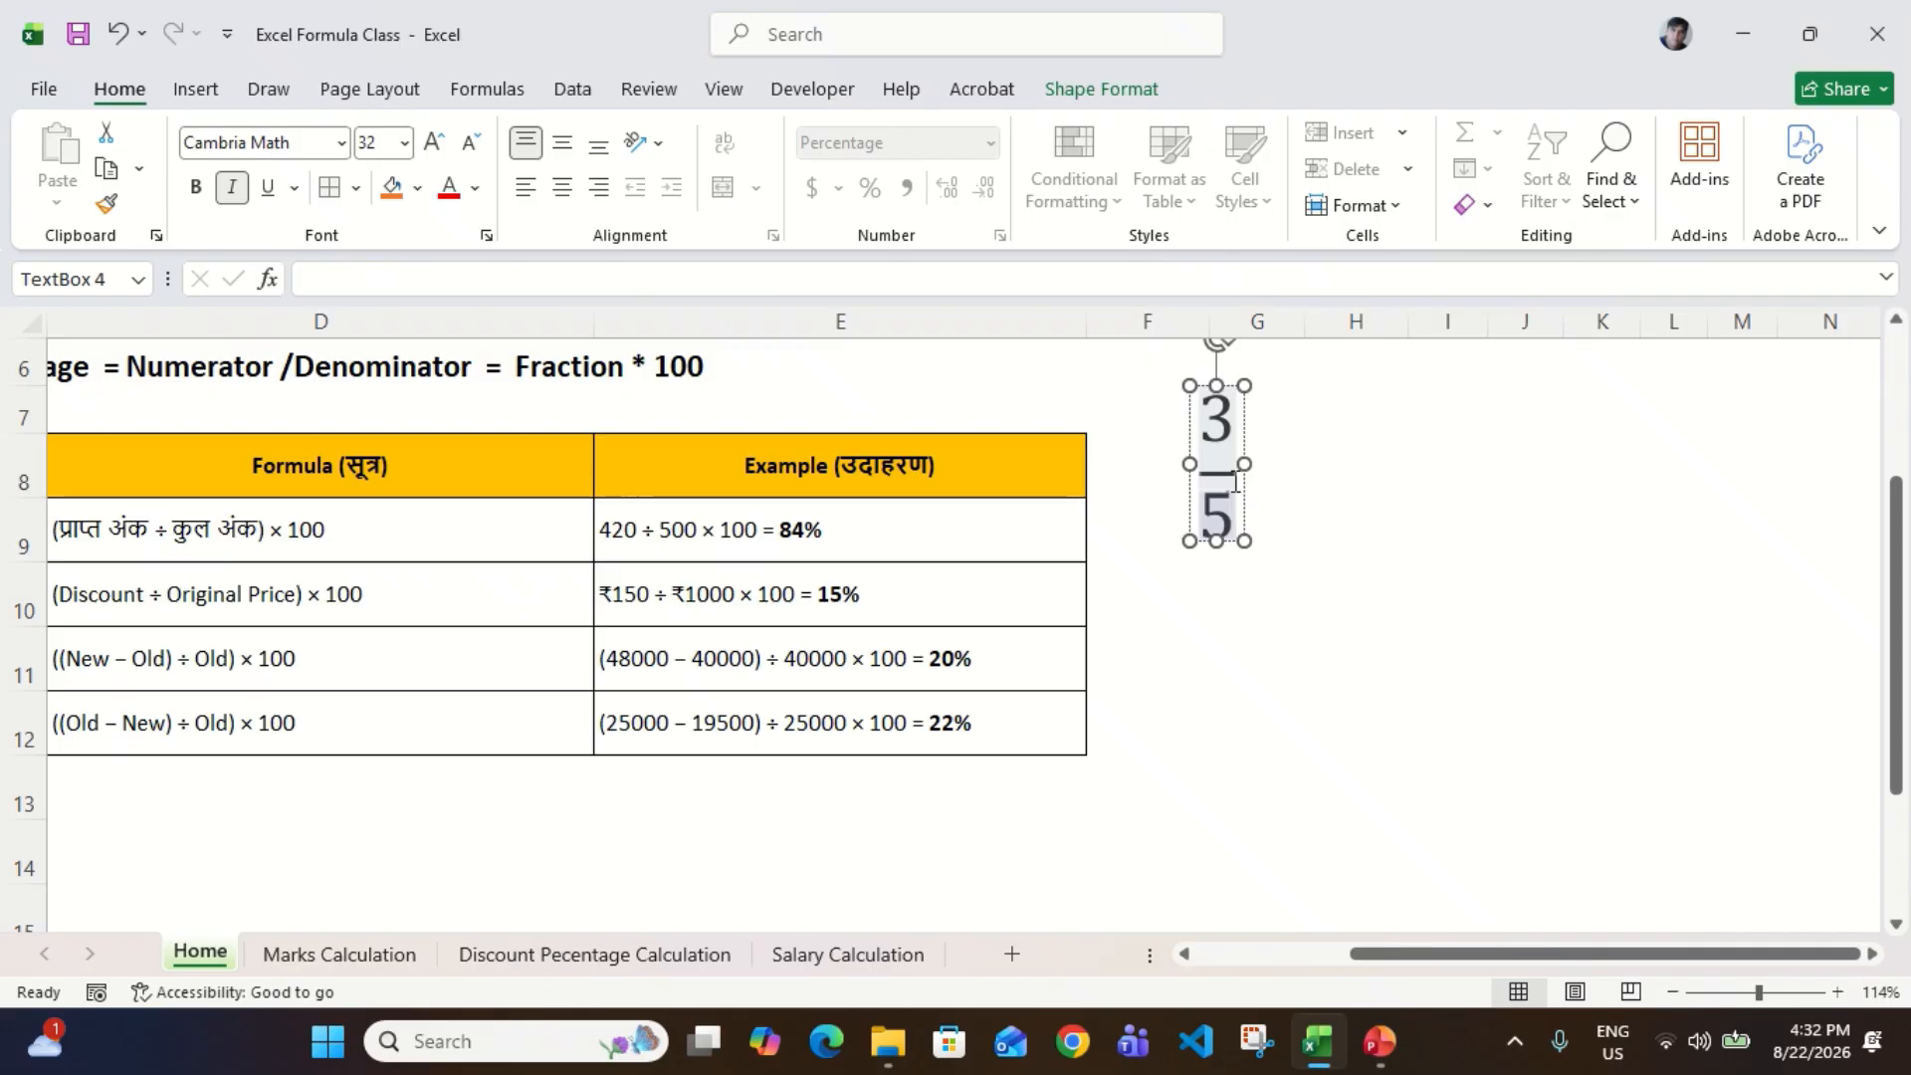
{"action": "key", "text": "Delete"}
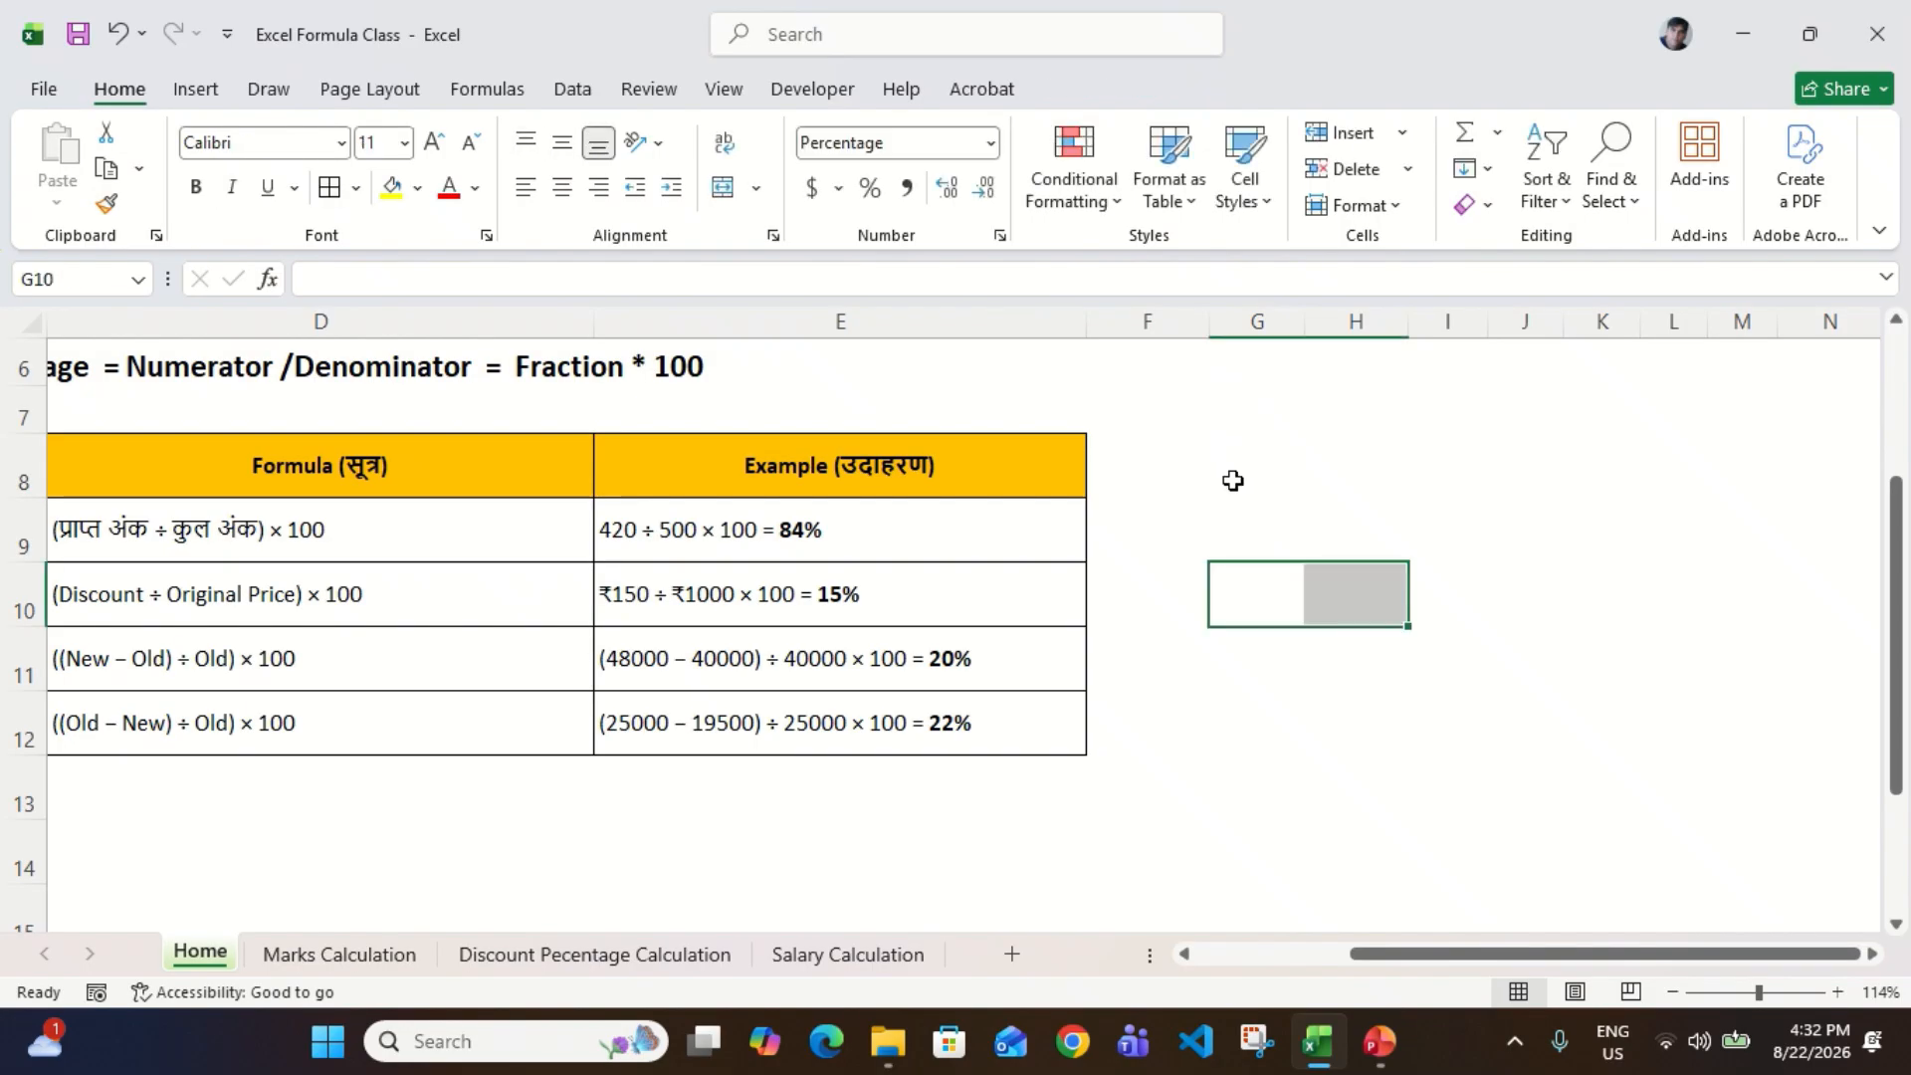
Step: Review the table of percentage types, formulas and examples in C8:E12
{"action": "left_click", "coordinate": [728, 523]}
{"action": "scroll", "coordinate": [728, 522], "scroll_direction": "left", "scroll_amount": 3}
{"action": "left_click", "coordinate": [360, 492]}
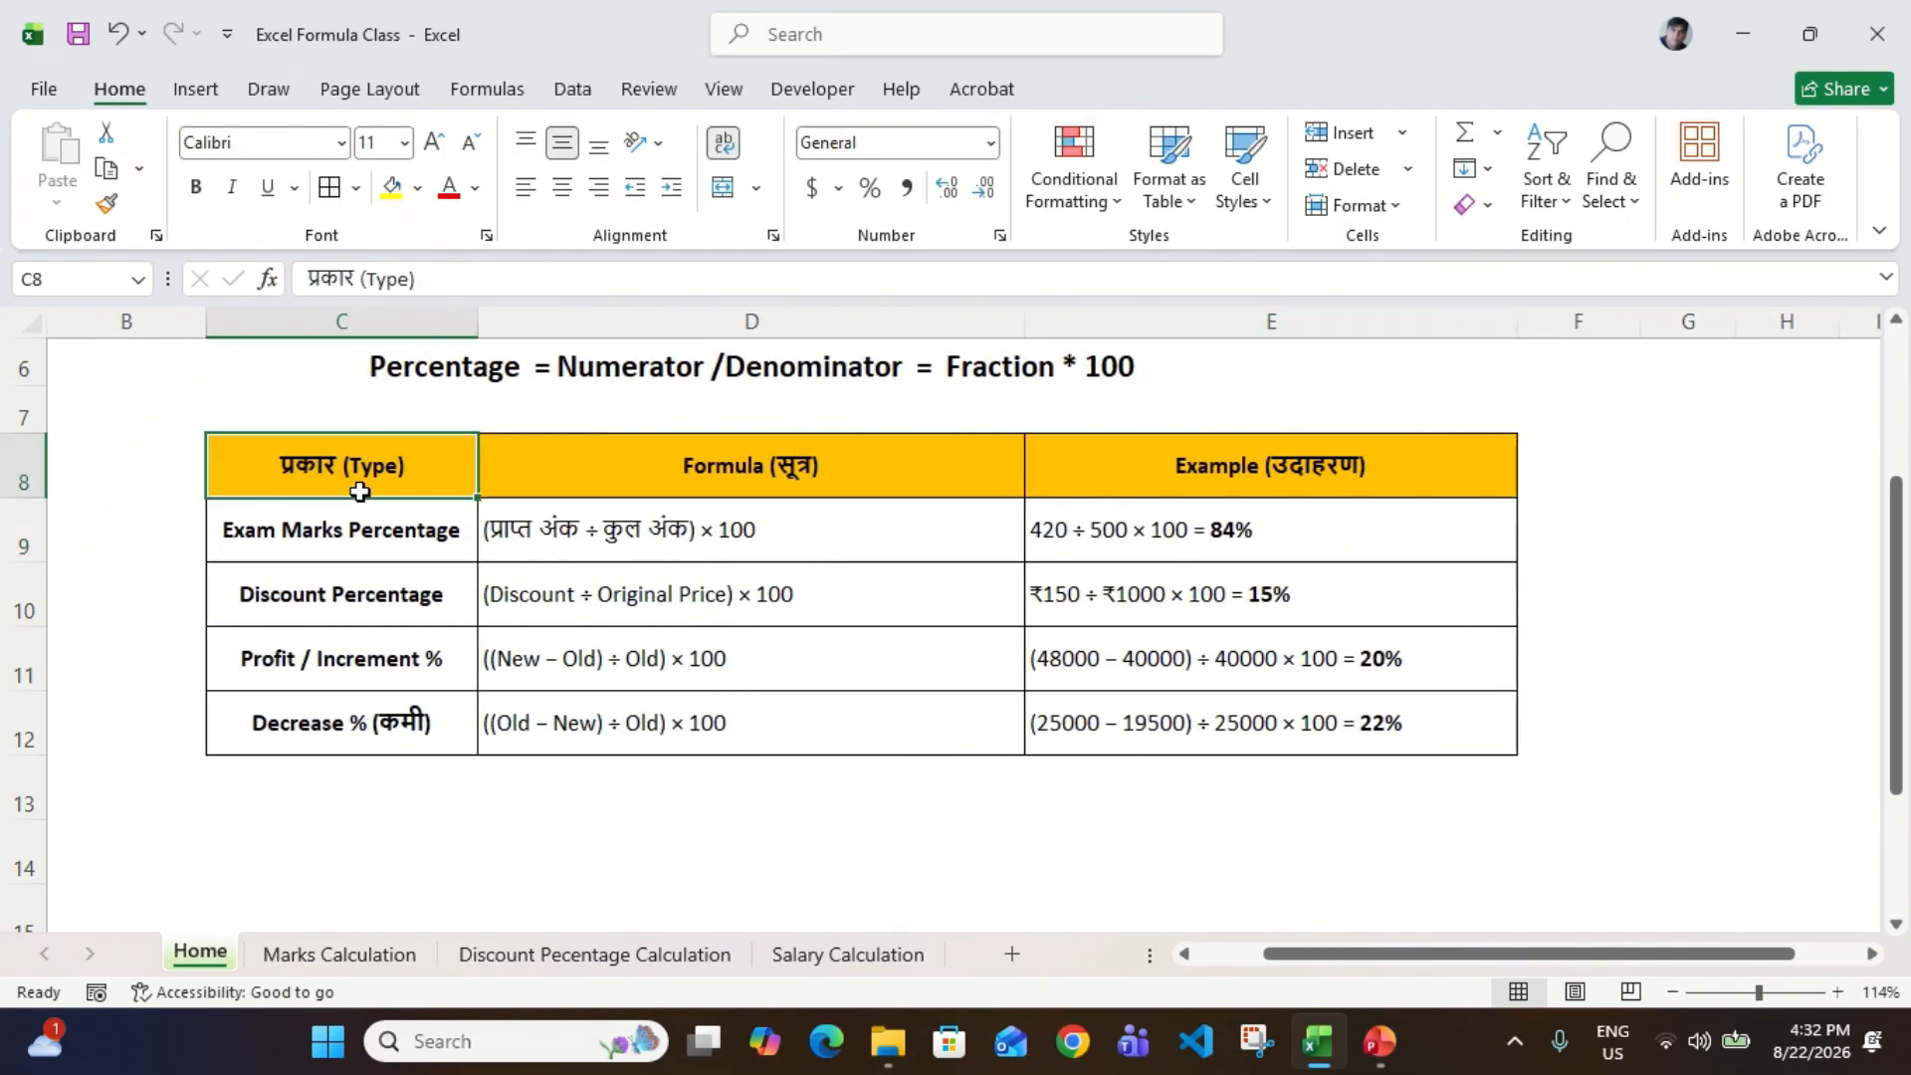
{"action": "key", "text": "ctrl+shift+Down"}
{"action": "key", "text": "ctrl+shift+Right"}
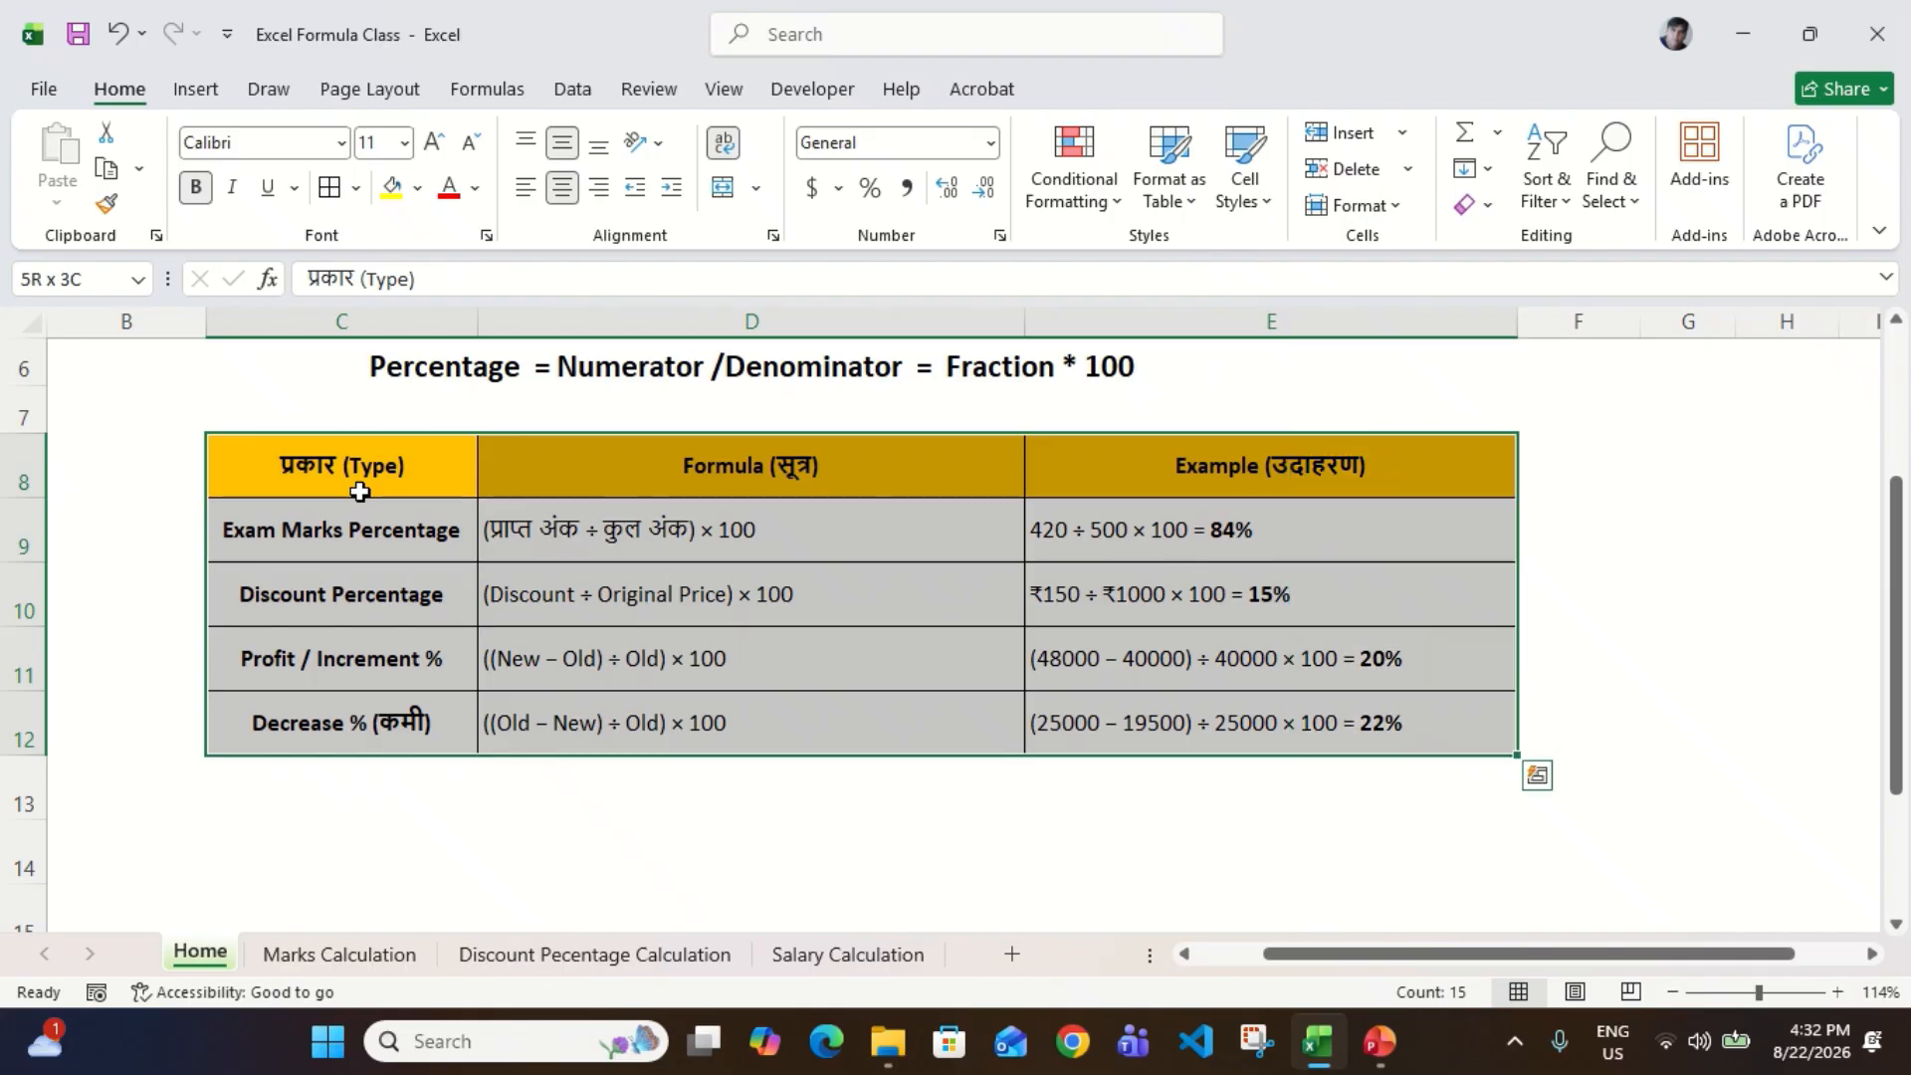
{"action": "key", "text": "Down"}
{"action": "key", "text": "Up"}
{"action": "key", "text": "ctrl+shift+Right"}
{"action": "key", "text": "ctrl+shift+Down"}
{"action": "scroll", "coordinate": [359, 492], "scroll_direction": "up", "scroll_amount": 2}
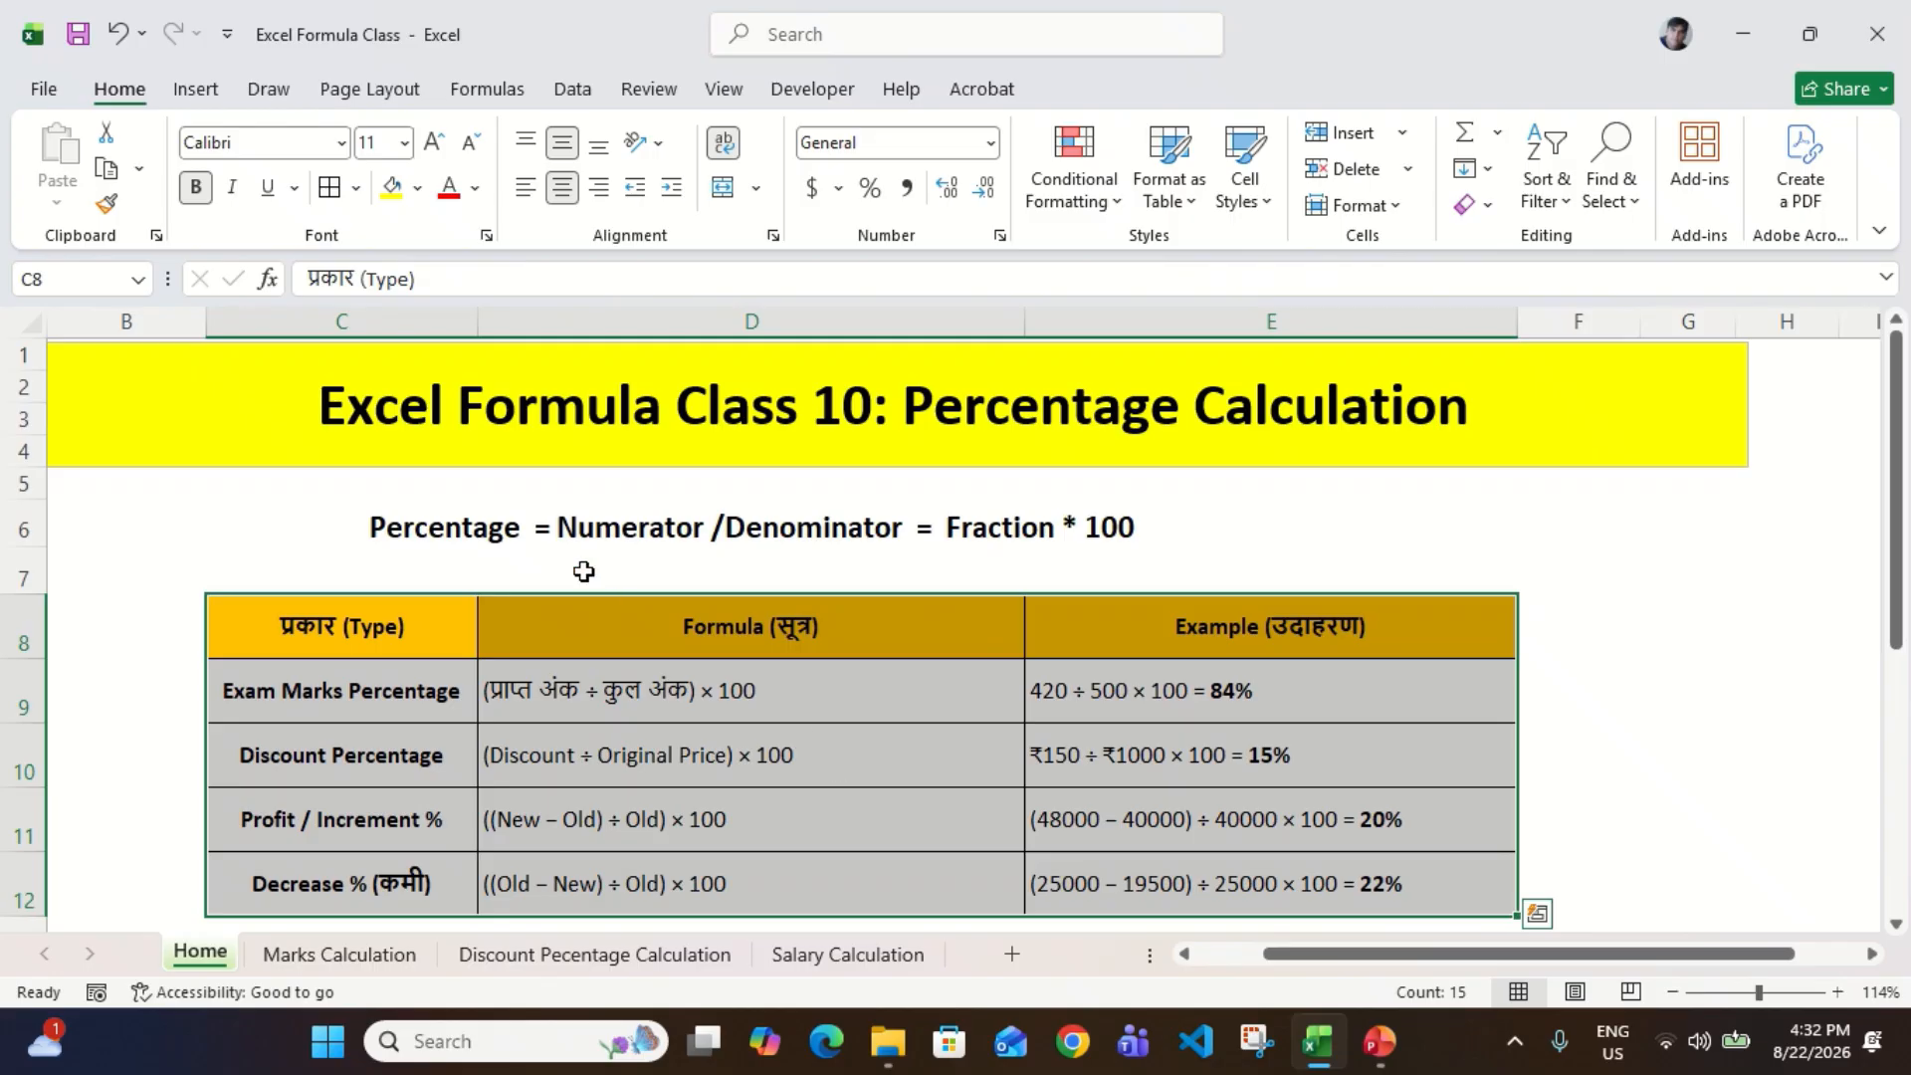
Step: Go through the table's body rows from C9 and examine the Exam Marks Percentage row
{"action": "left_click", "coordinate": [535, 531]}
{"action": "left_click", "coordinate": [364, 687]}
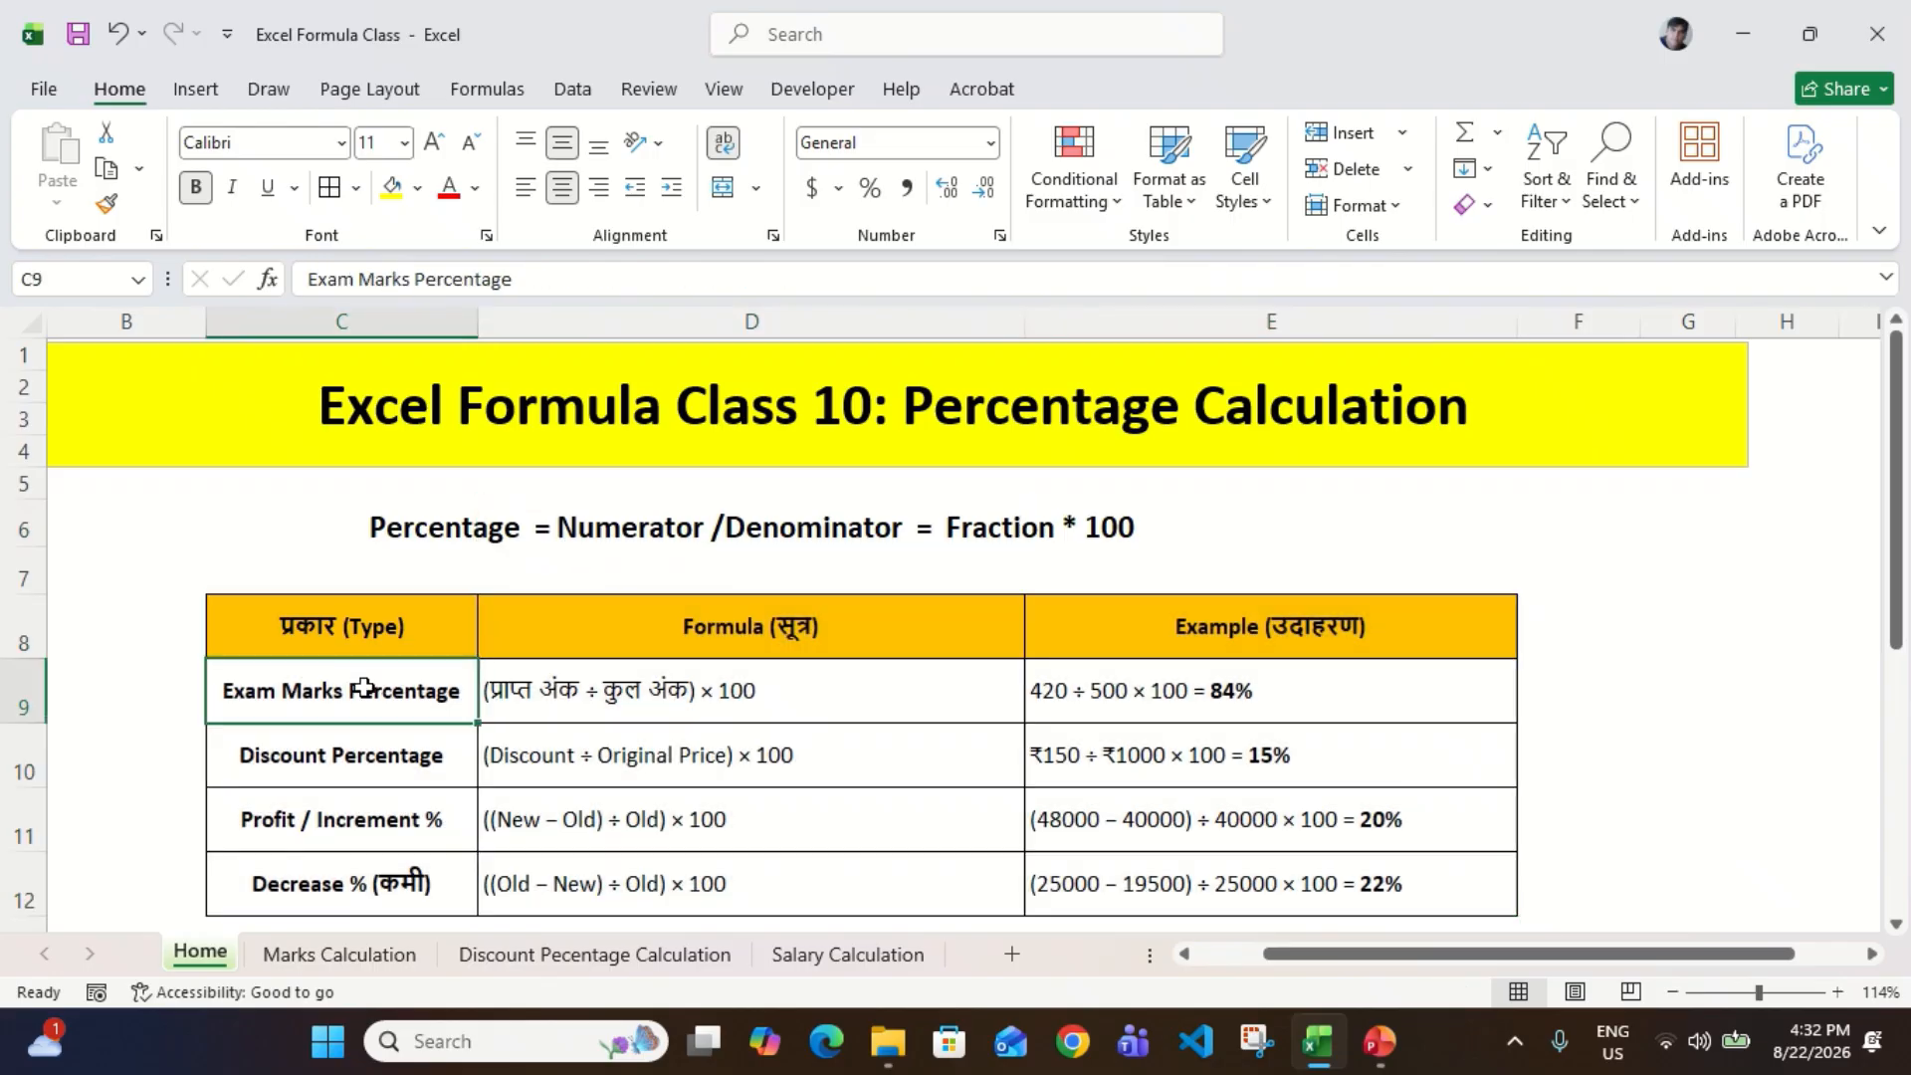
{"action": "key", "text": "ctrl+shift+Down"}
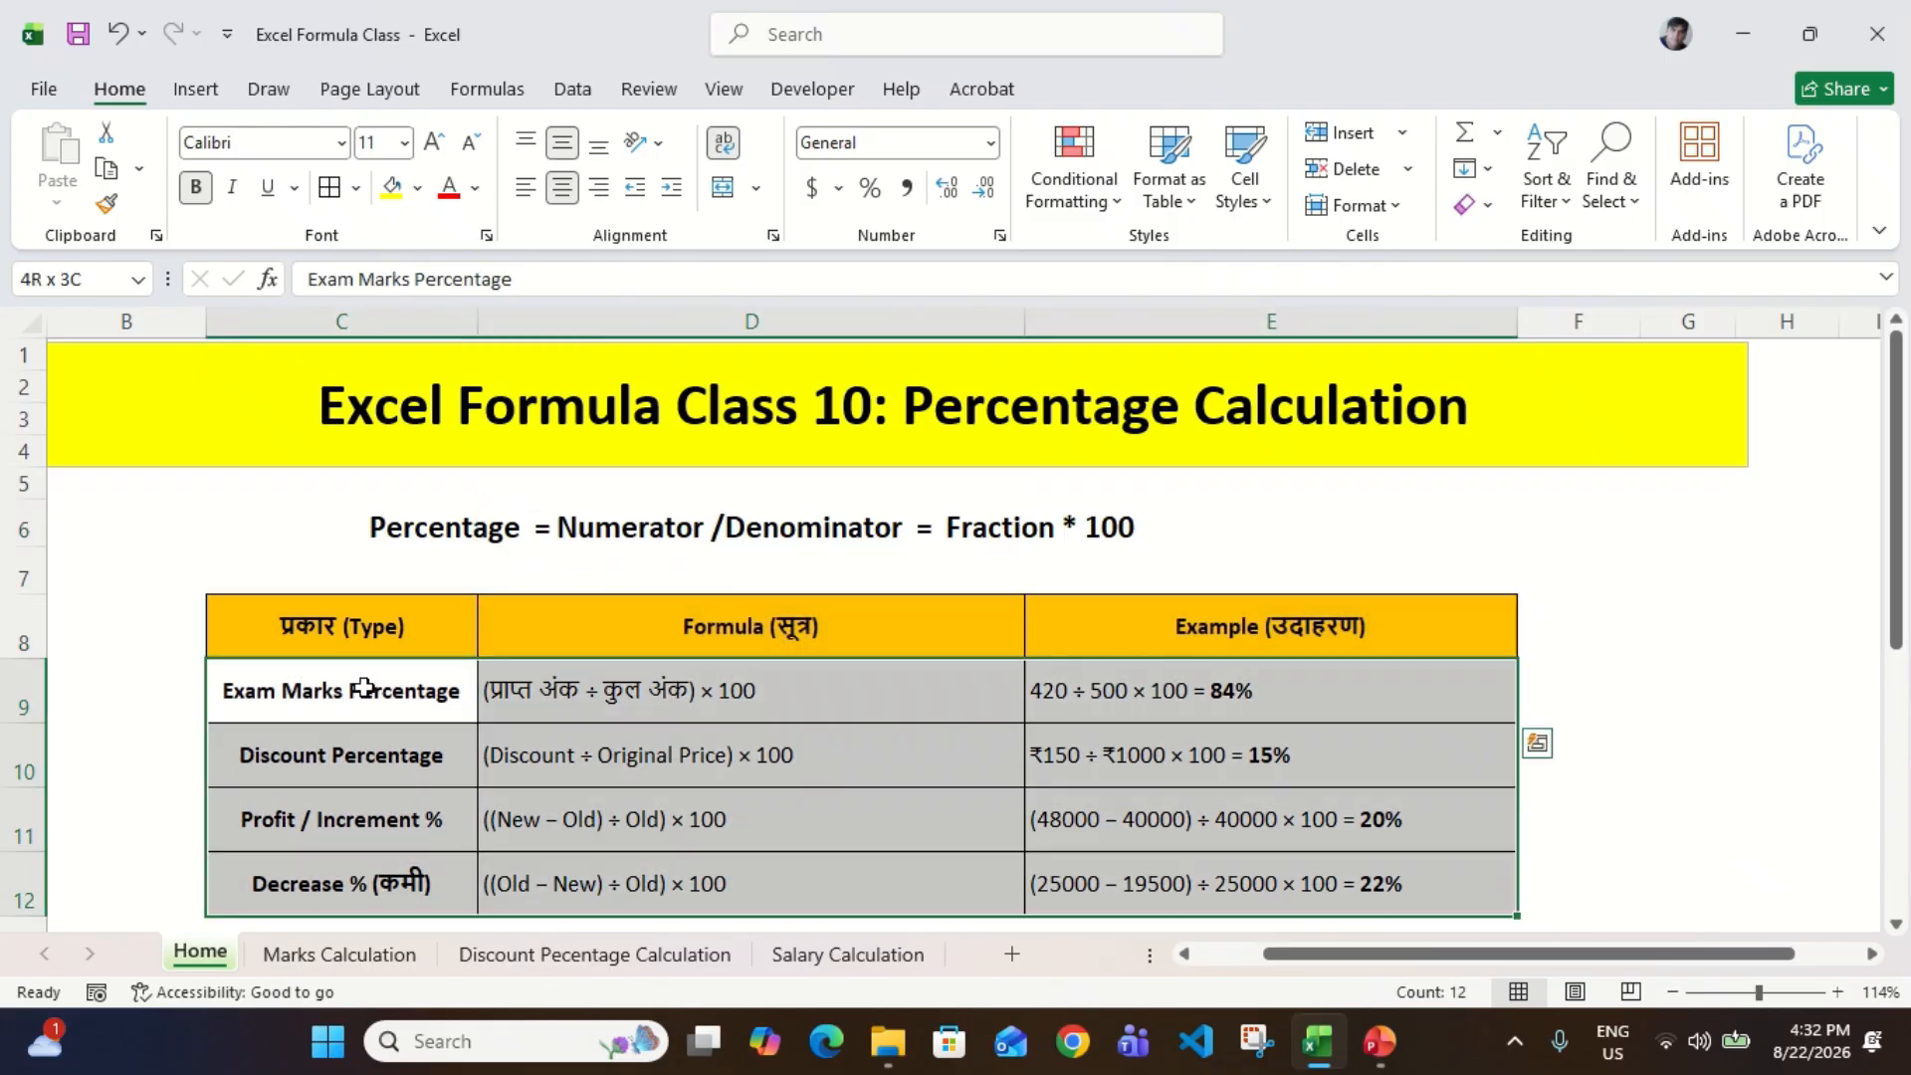
{"action": "left_click", "coordinate": [364, 687]}
{"action": "key", "text": "ctrl+shift+Right"}
{"action": "key", "text": "shift+Down"}
{"action": "key", "text": "shift+Down"}
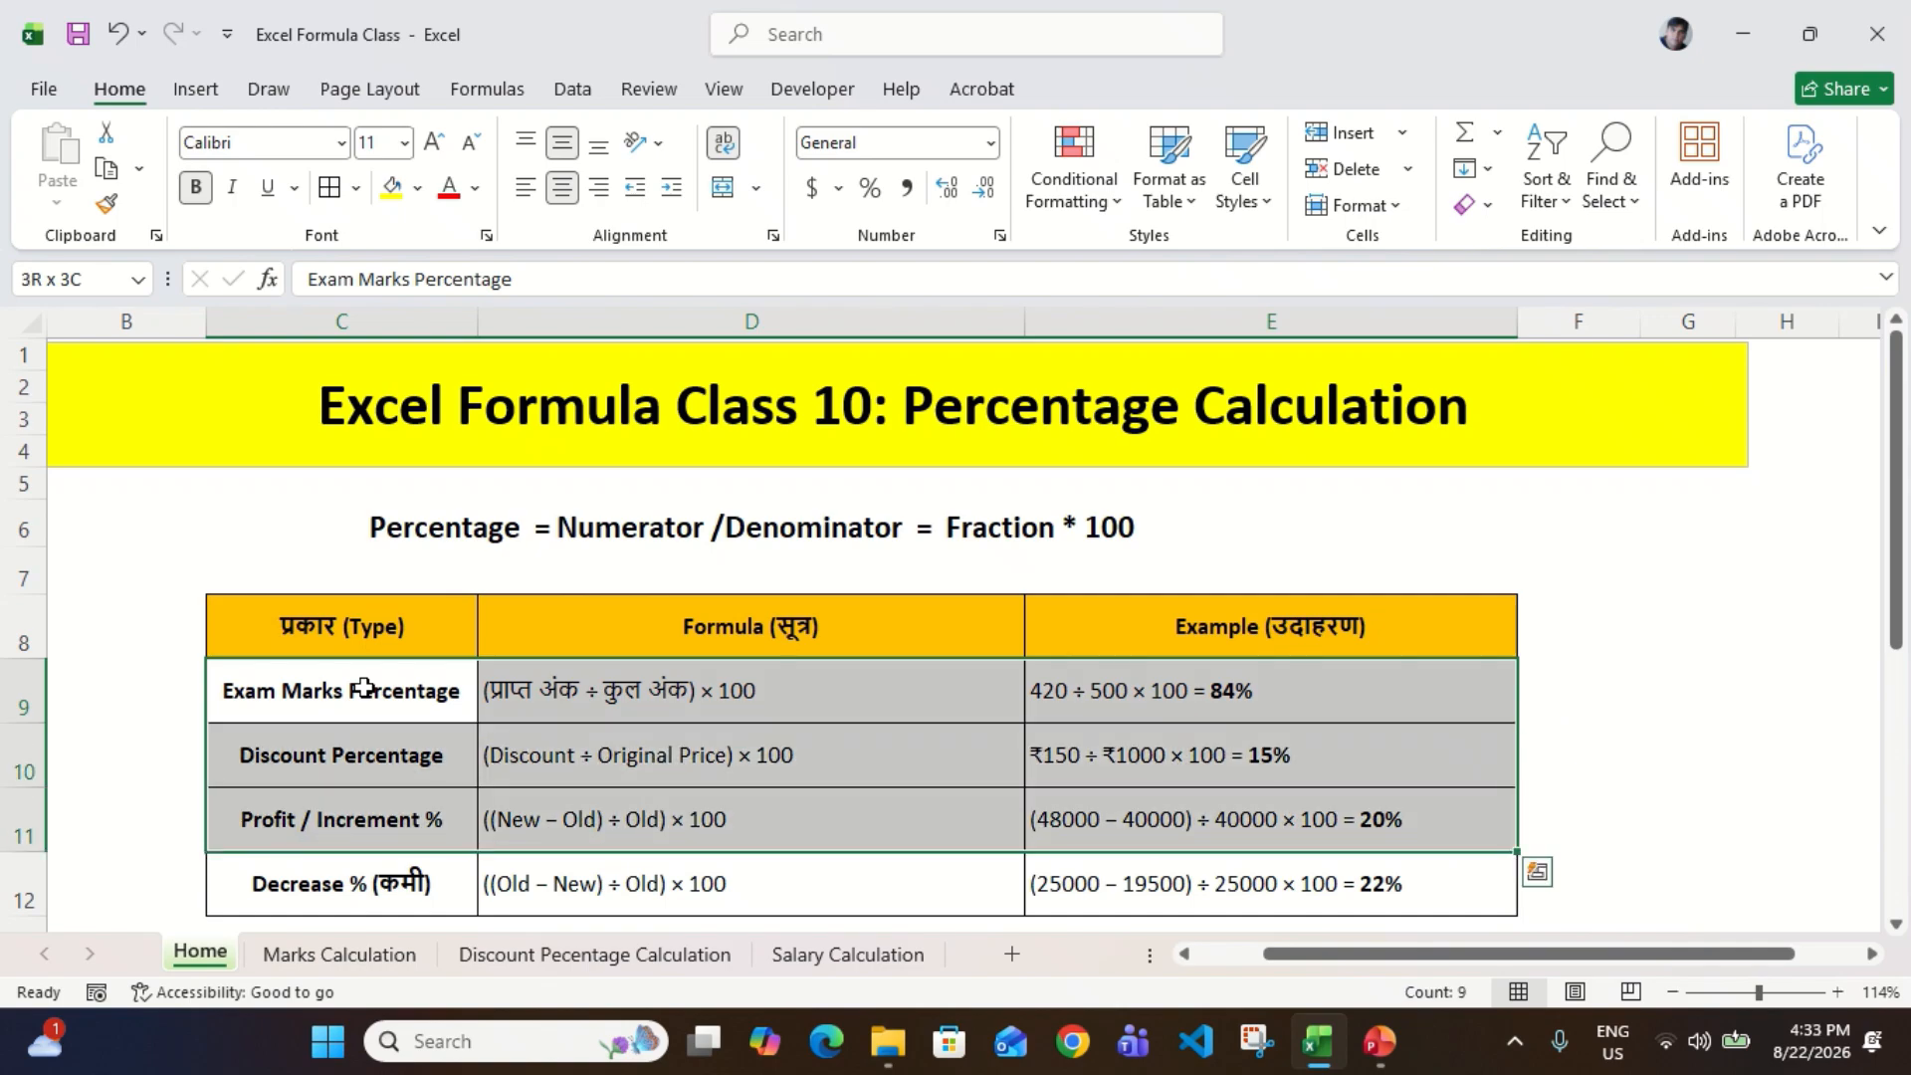
{"action": "key", "text": "Up"}
{"action": "key", "text": "Down"}
{"action": "key", "text": "ctrl+shift+Right"}
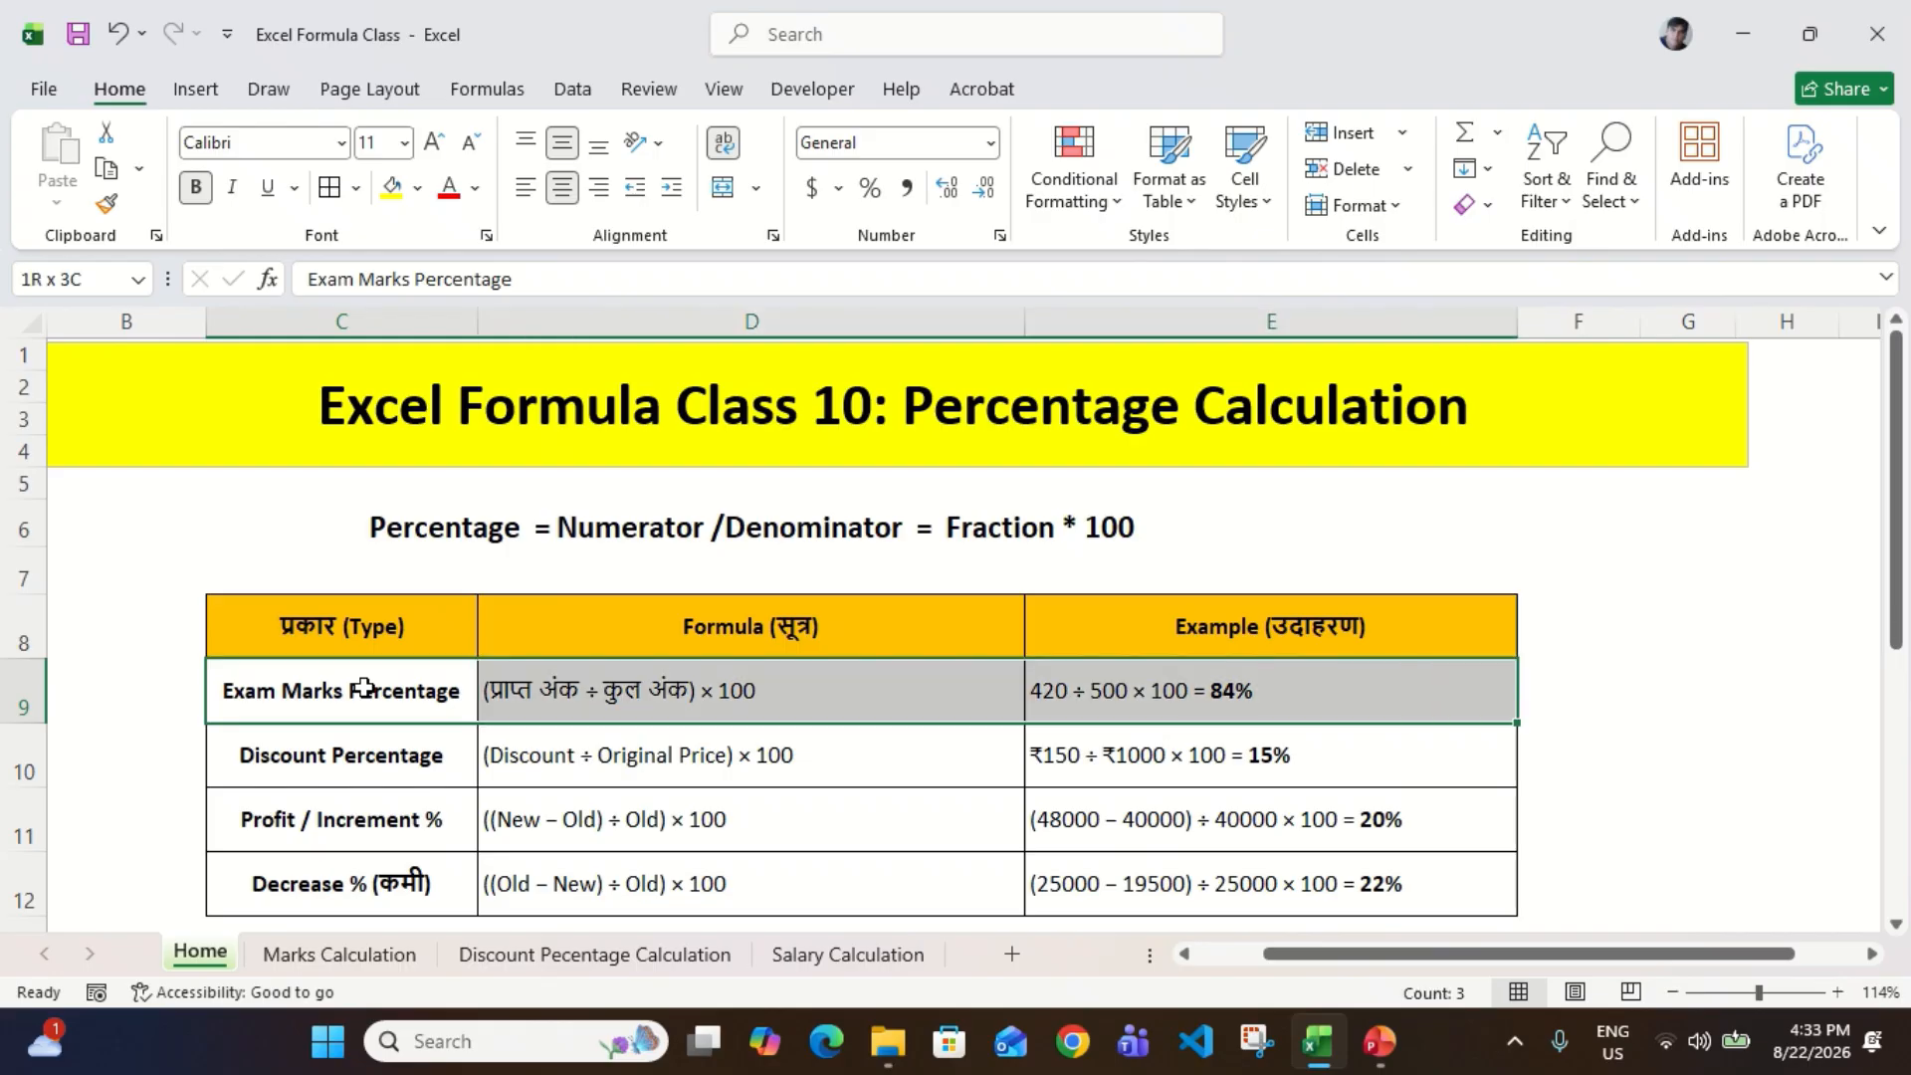
{"action": "key", "text": "Down"}
{"action": "key", "text": "Up"}
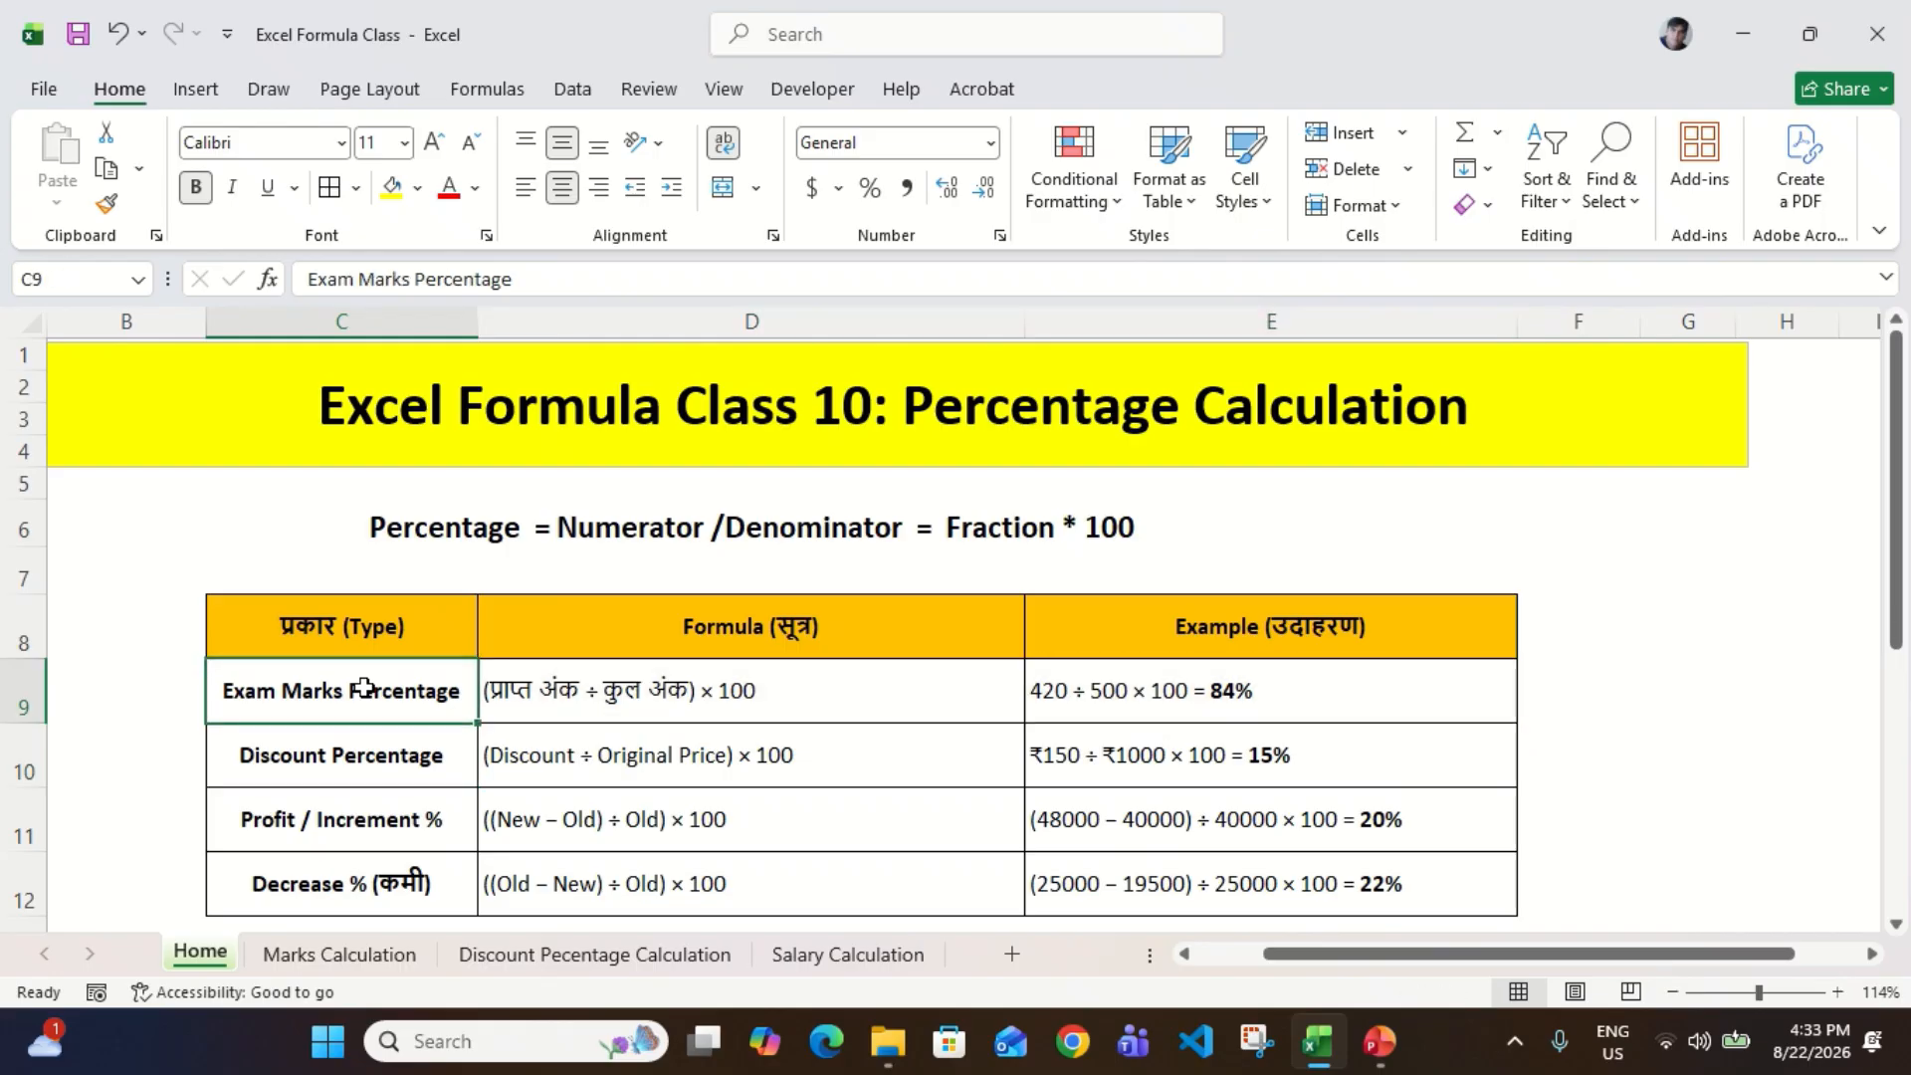
Step: Compare the exam marks formula in D9 with its worked example in E9
{"action": "left_click", "coordinate": [585, 716]}
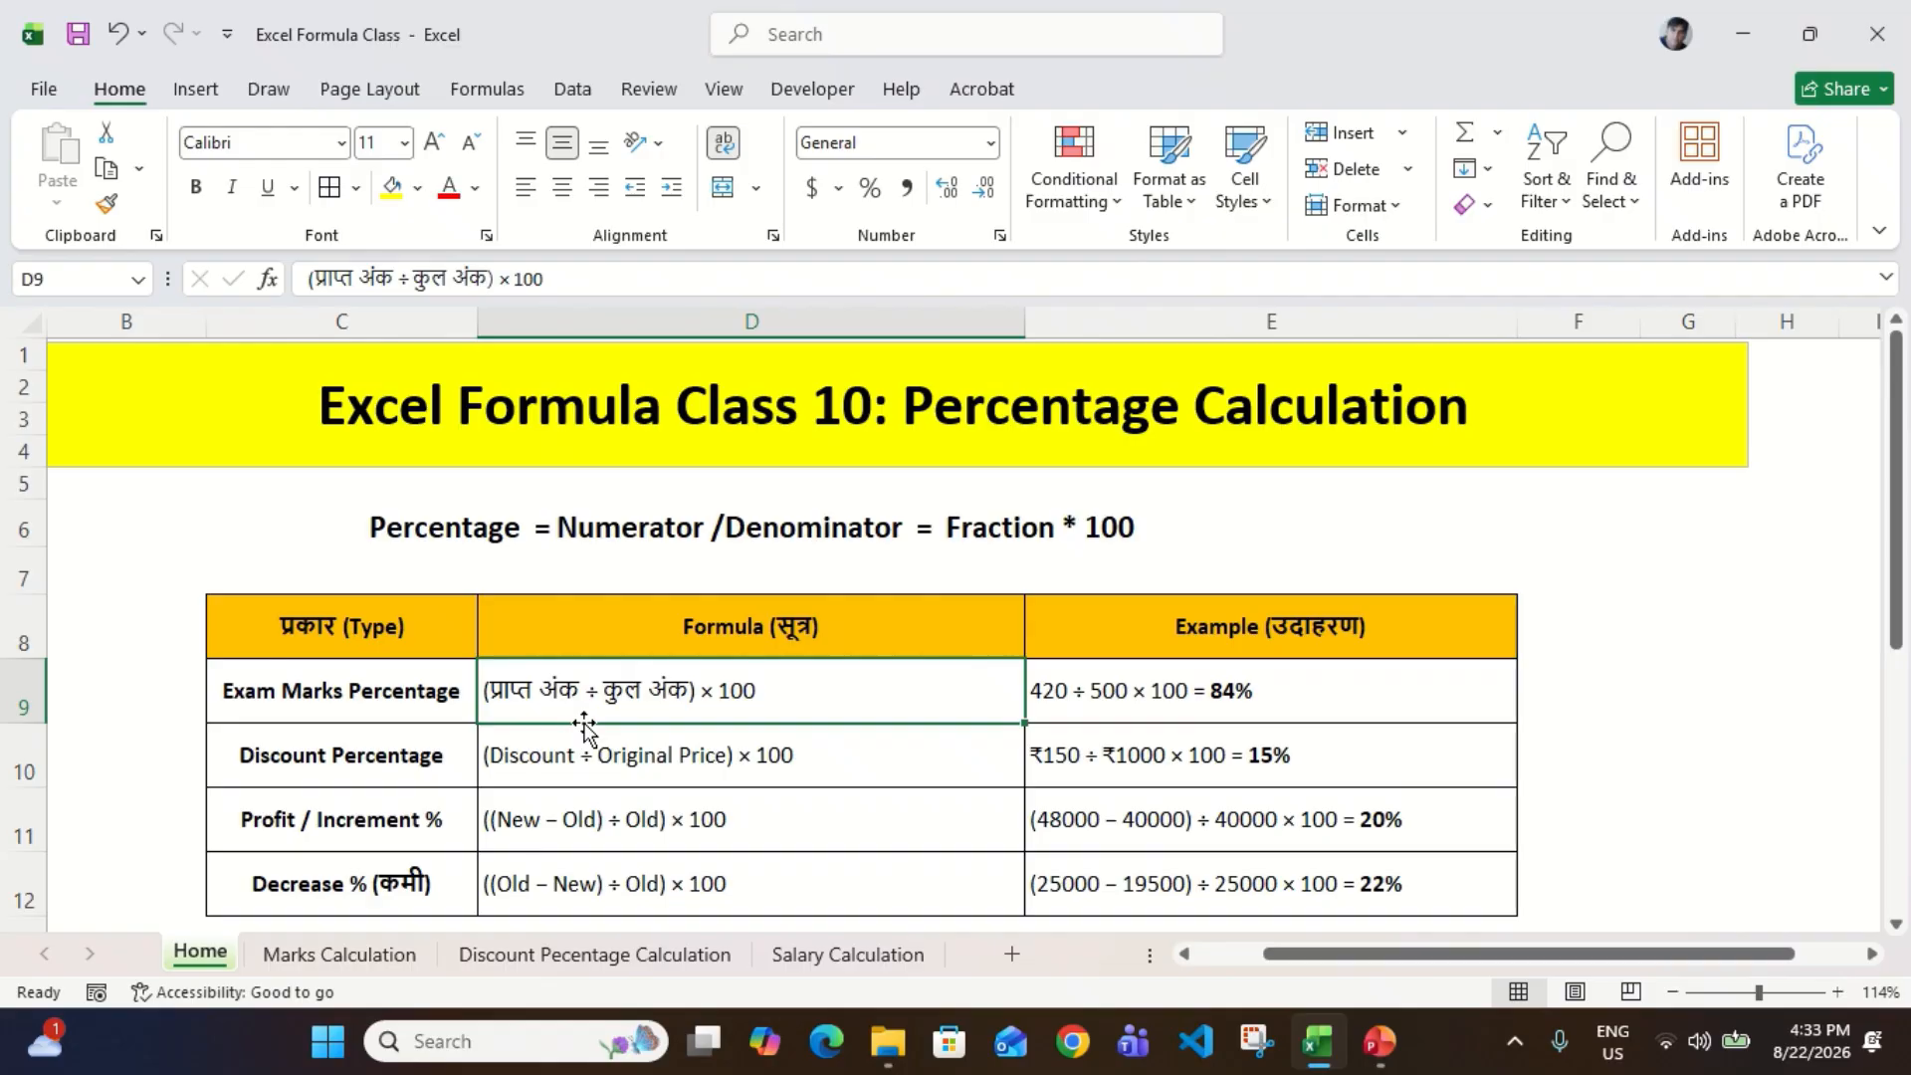
{"action": "scroll", "coordinate": [585, 730], "scroll_direction": "down", "scroll_amount": 1}
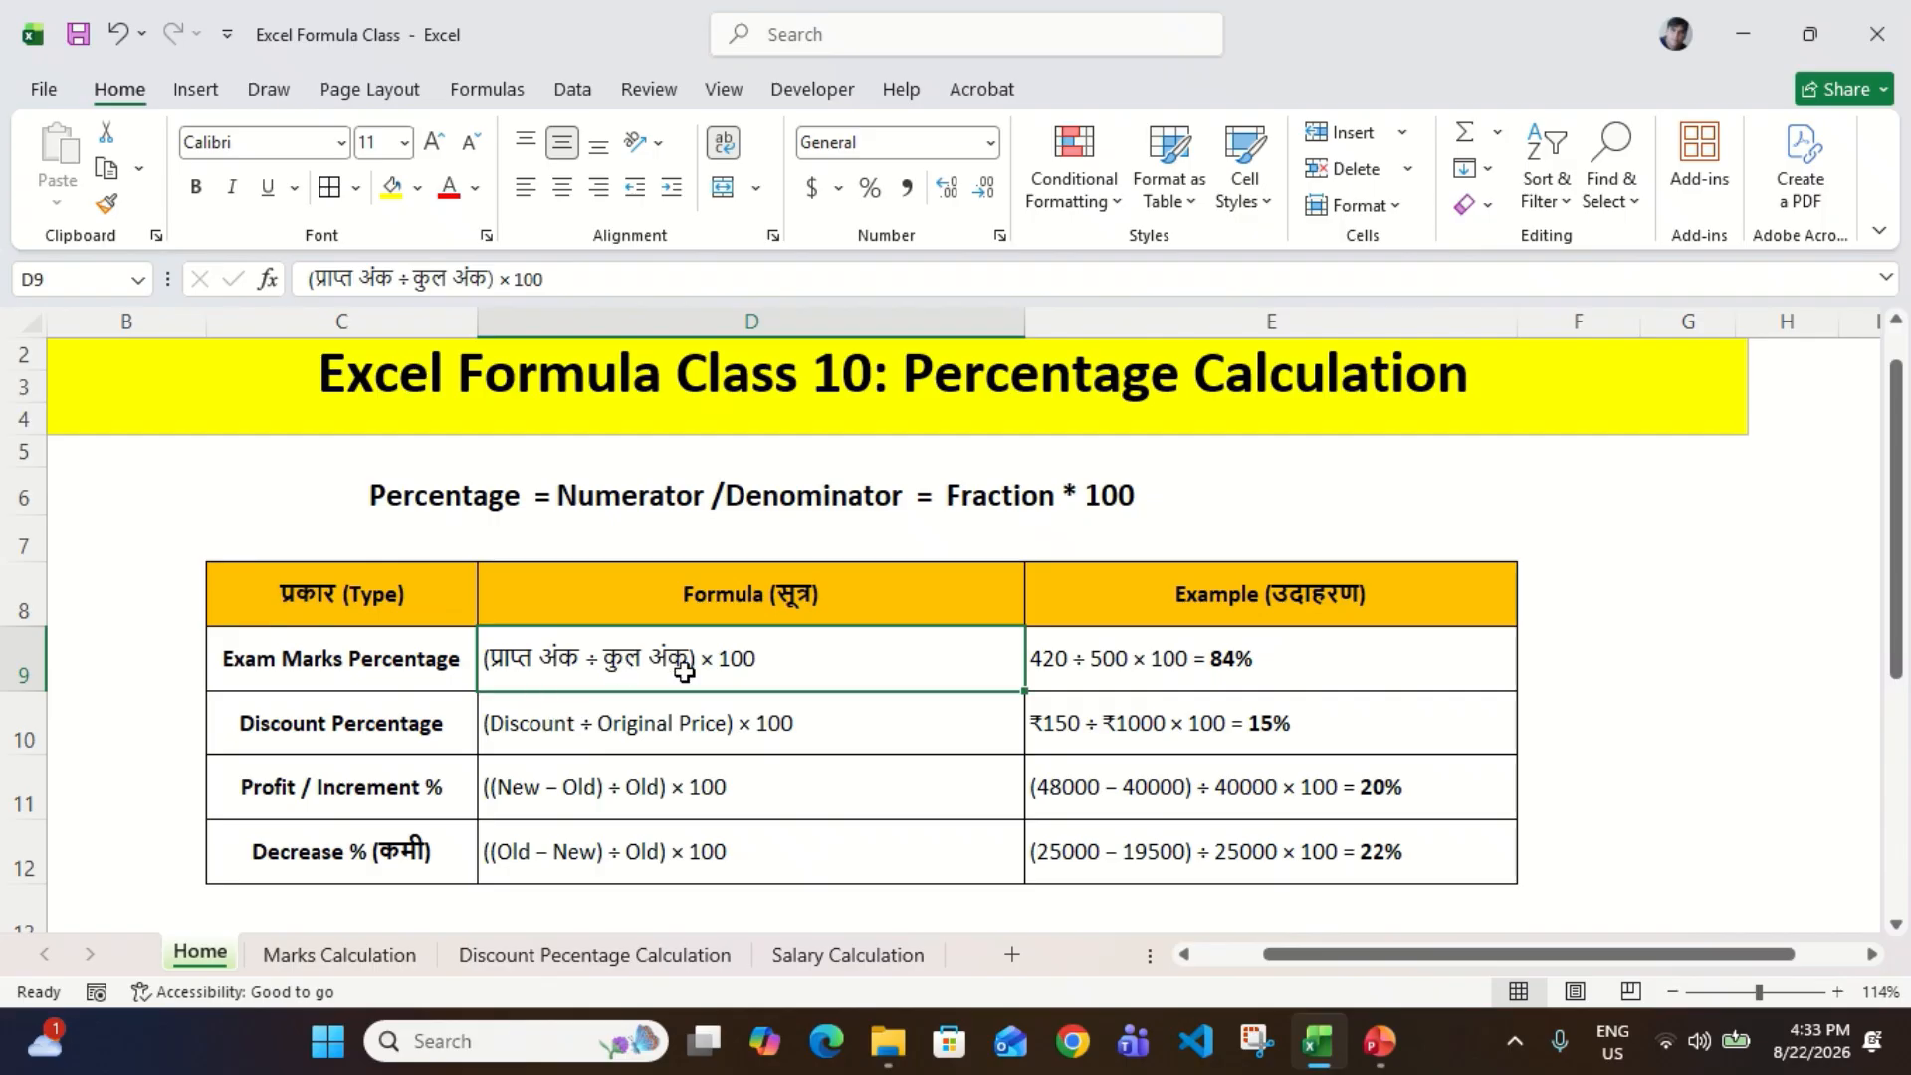
{"action": "left_click", "coordinate": [1111, 682]}
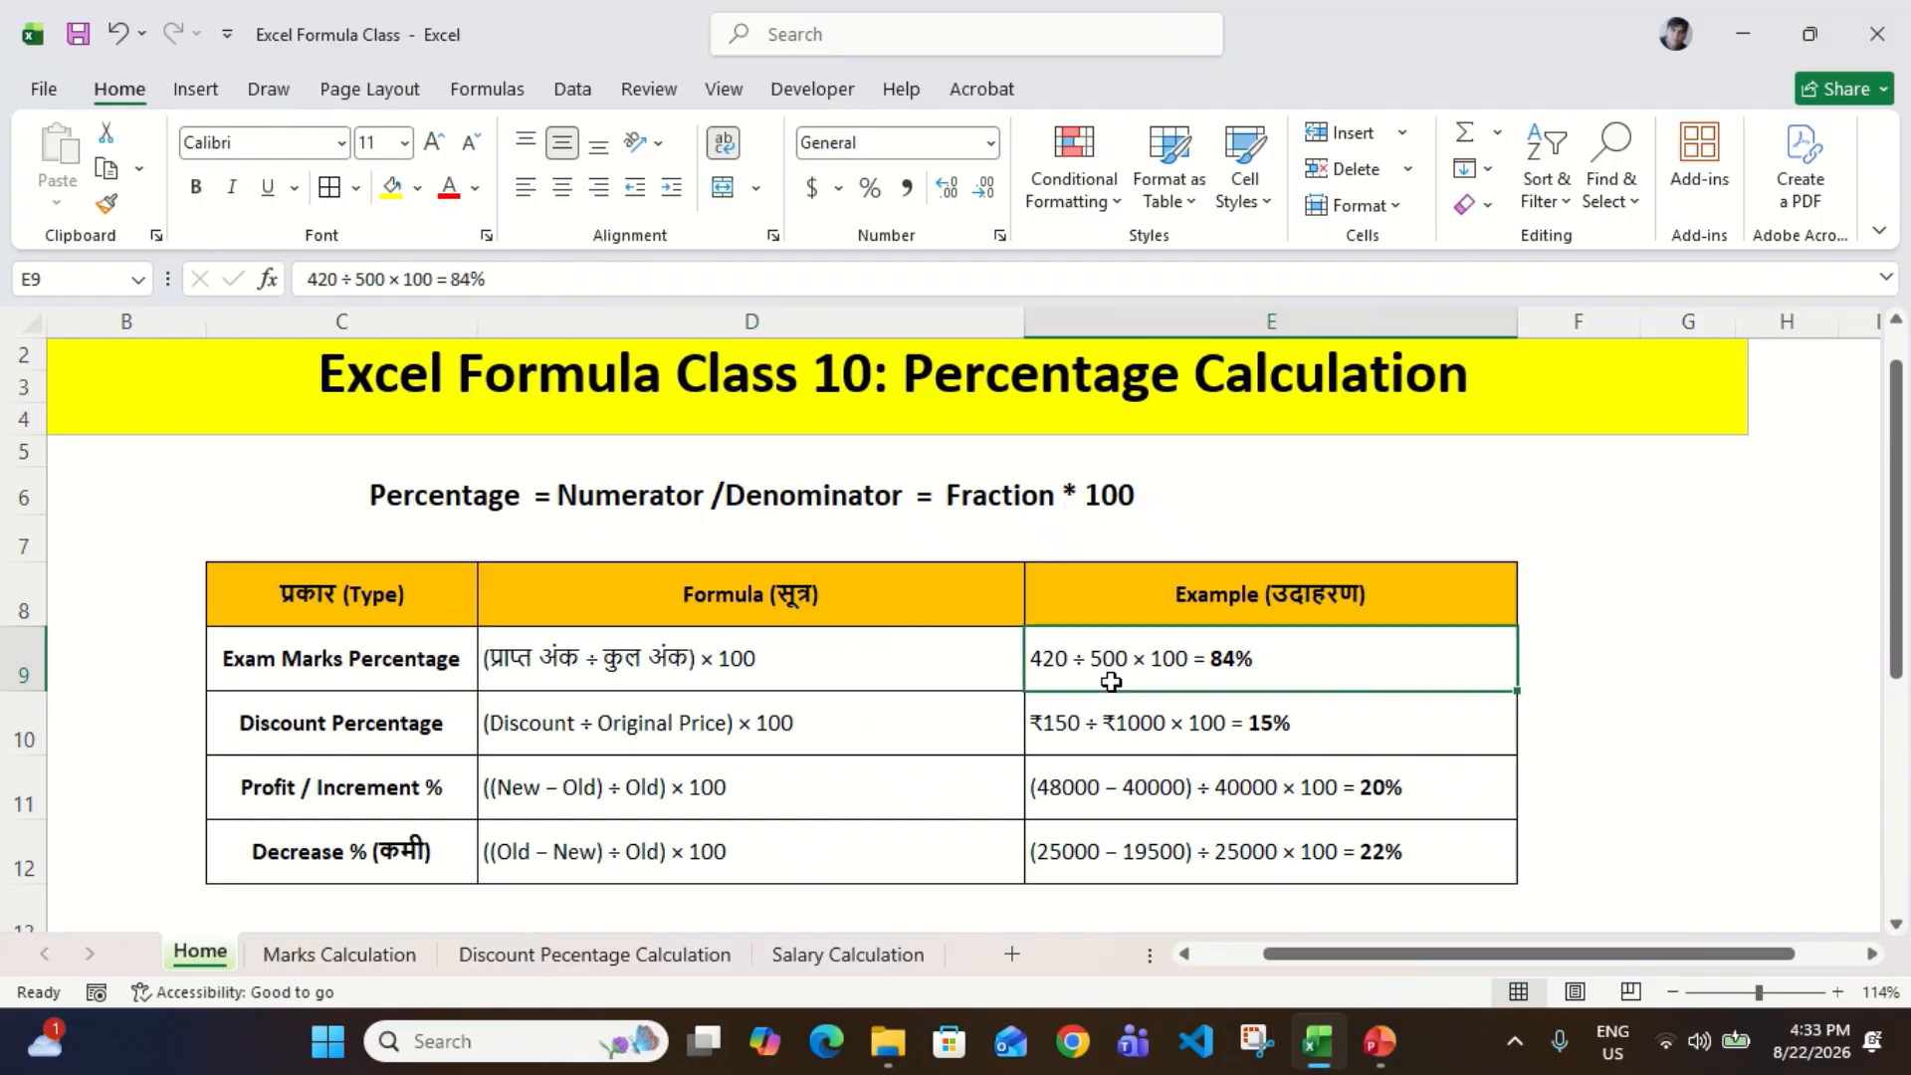
{"action": "scroll", "coordinate": [1111, 681], "scroll_direction": "right", "scroll_amount": 1}
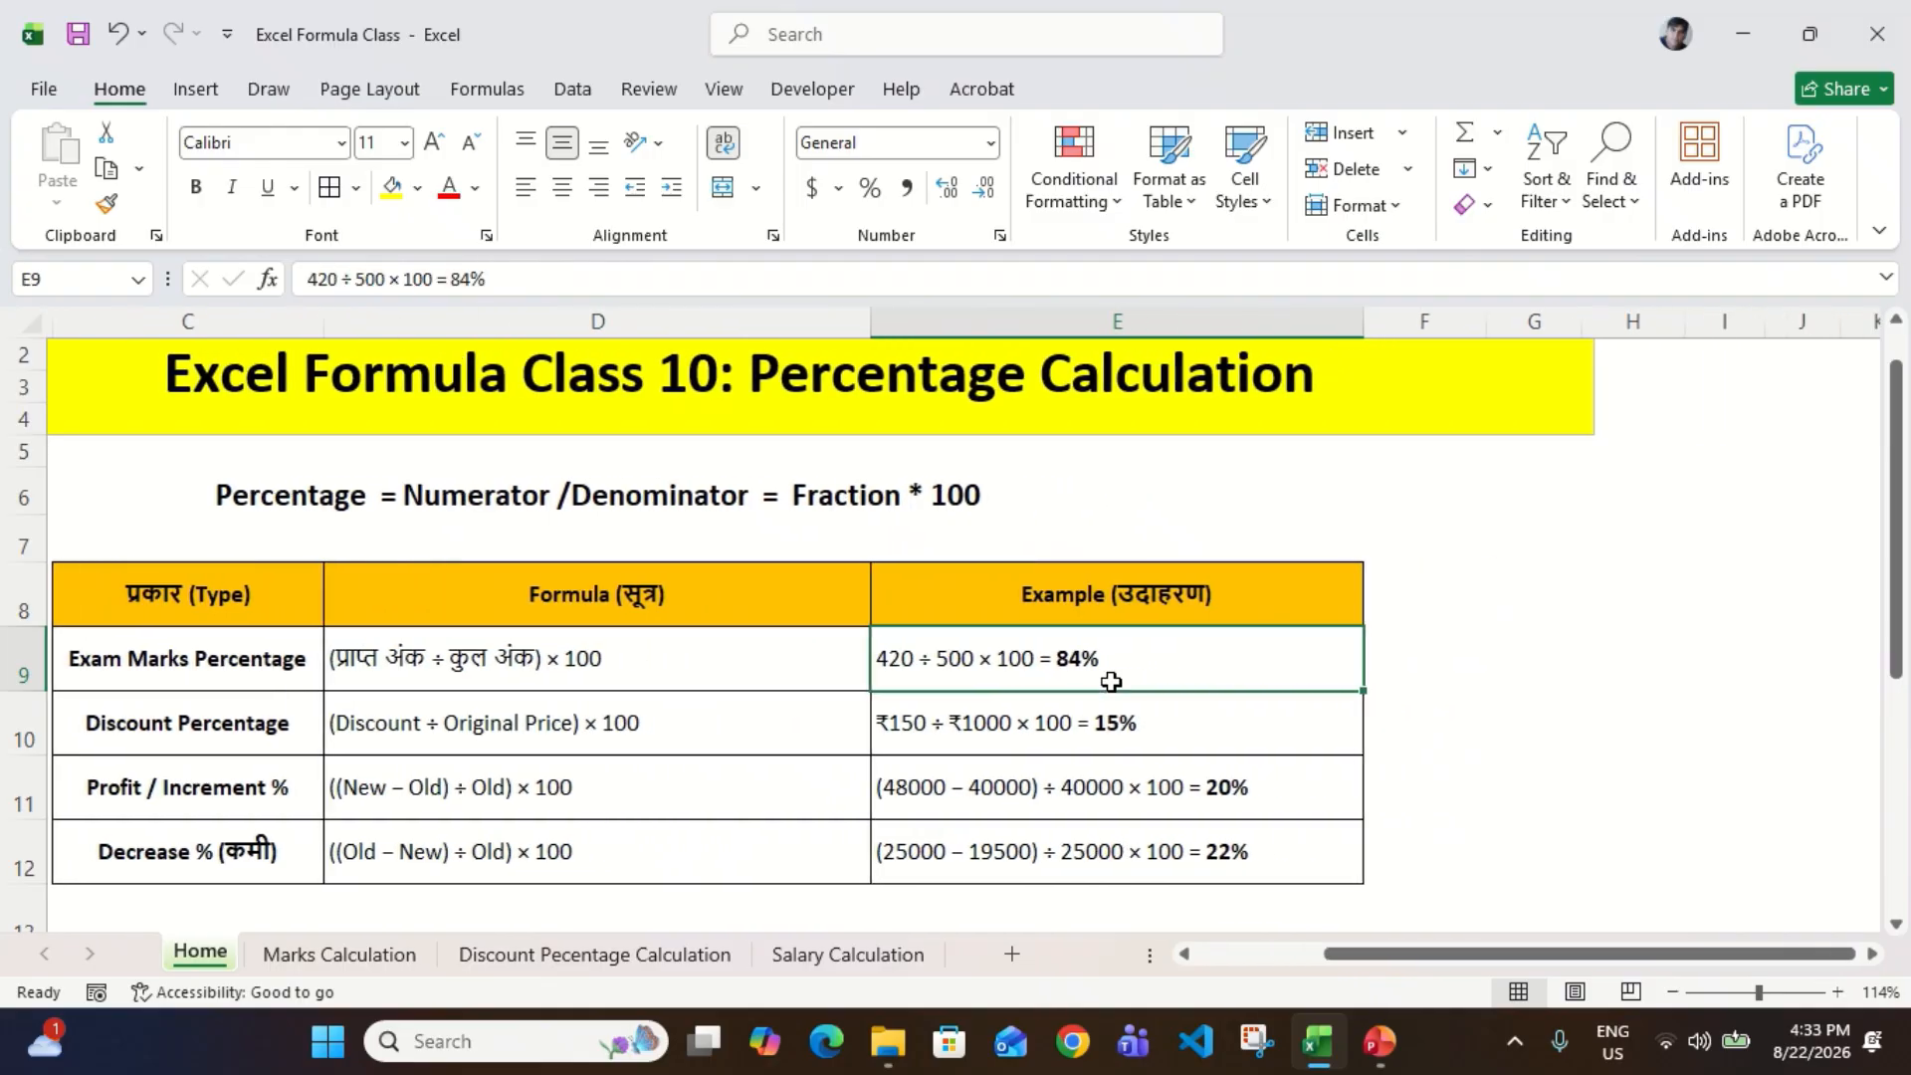
{"action": "left_click", "coordinate": [682, 670]}
{"action": "left_click", "coordinate": [914, 683]}
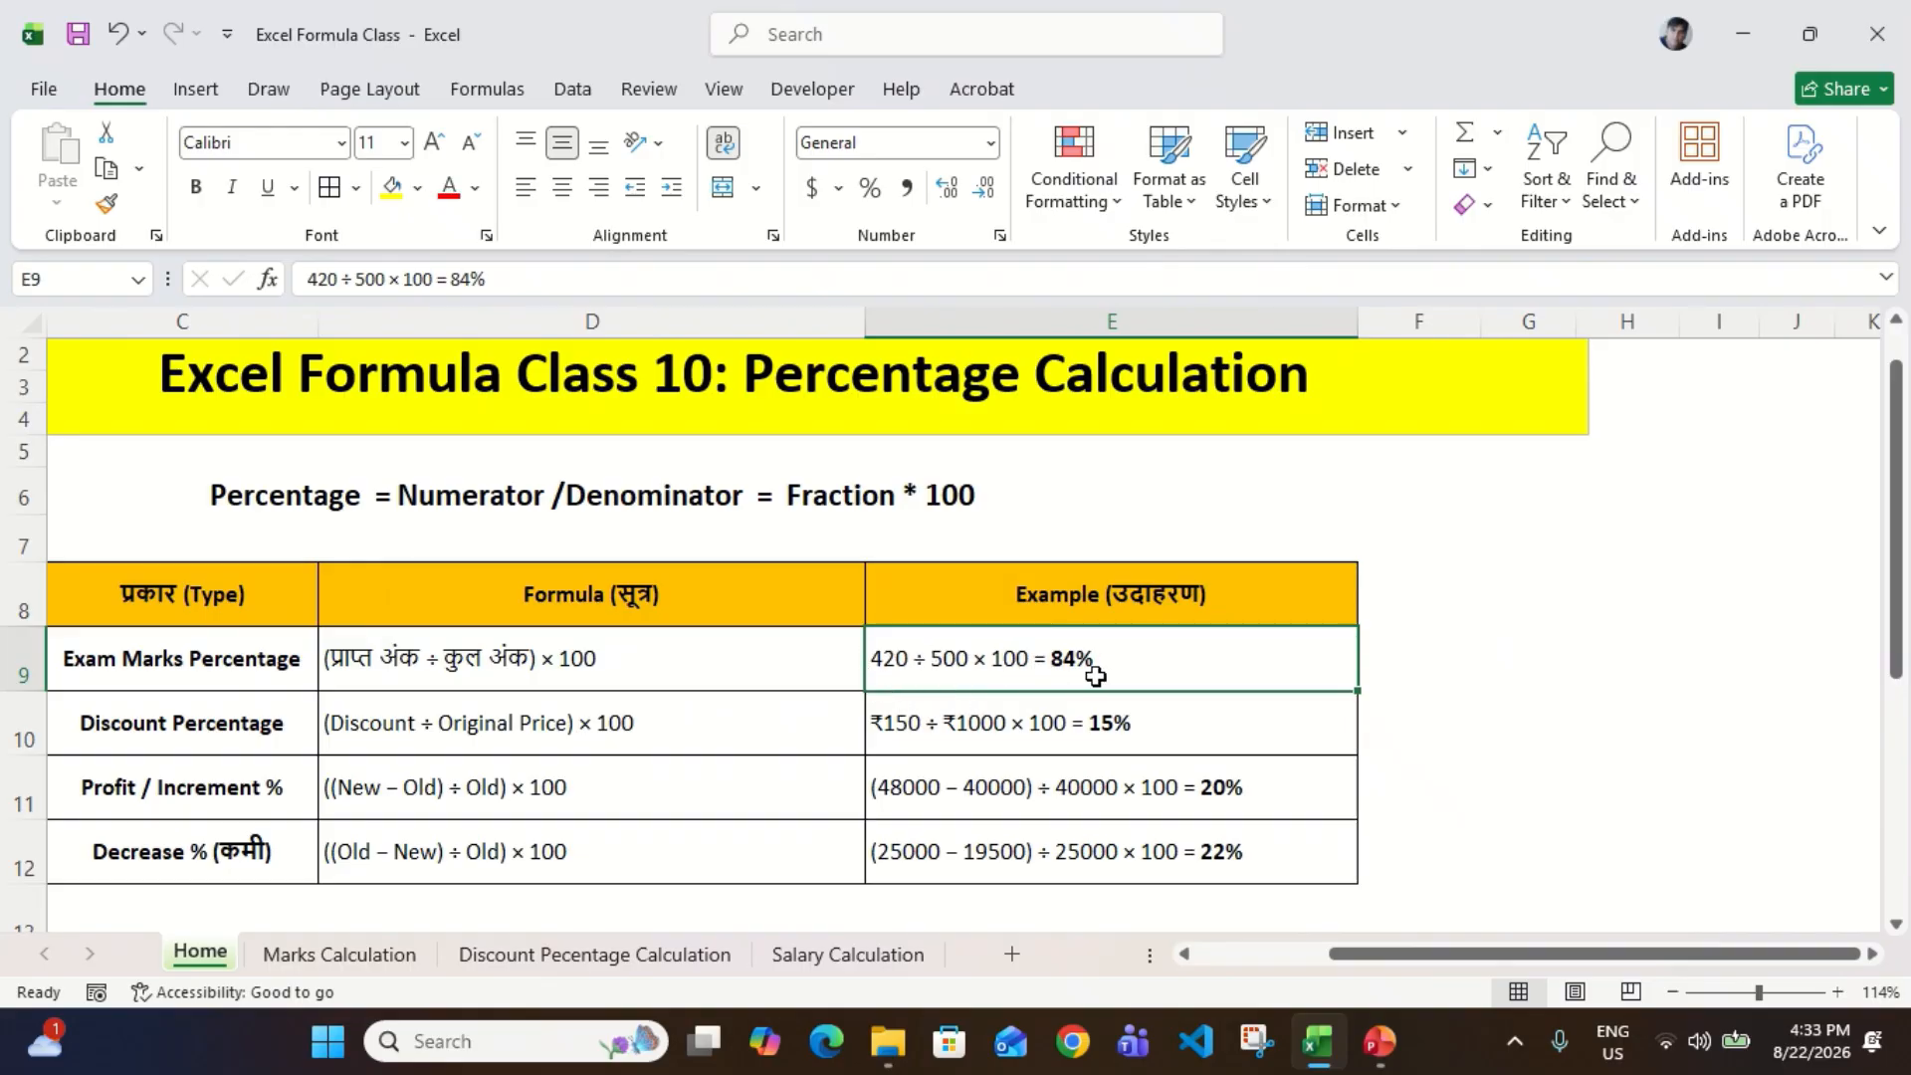
Step: Calculate the exam marks example beside the table by entering =420/500 in cell G9
{"action": "scroll", "coordinate": [1096, 677], "scroll_direction": "right", "scroll_amount": 5}
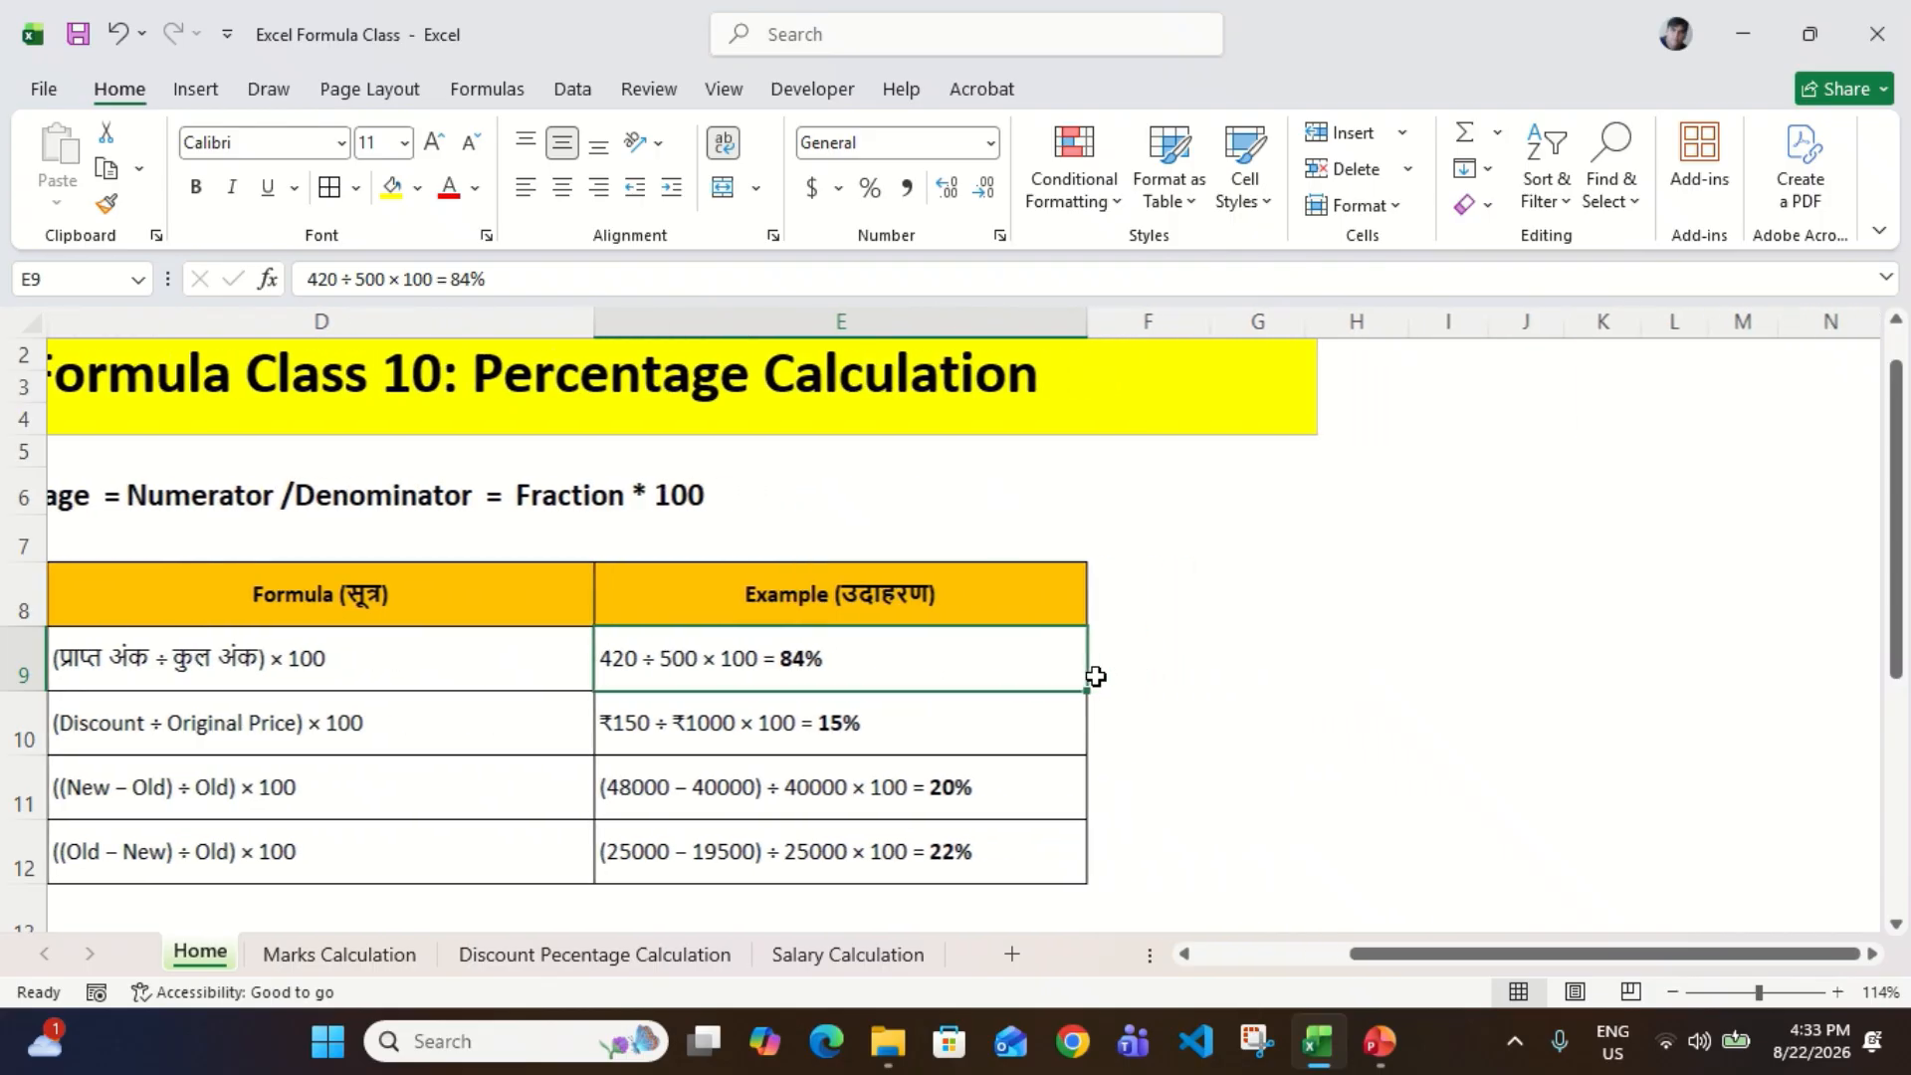
{"action": "left_click", "coordinate": [1197, 675]}
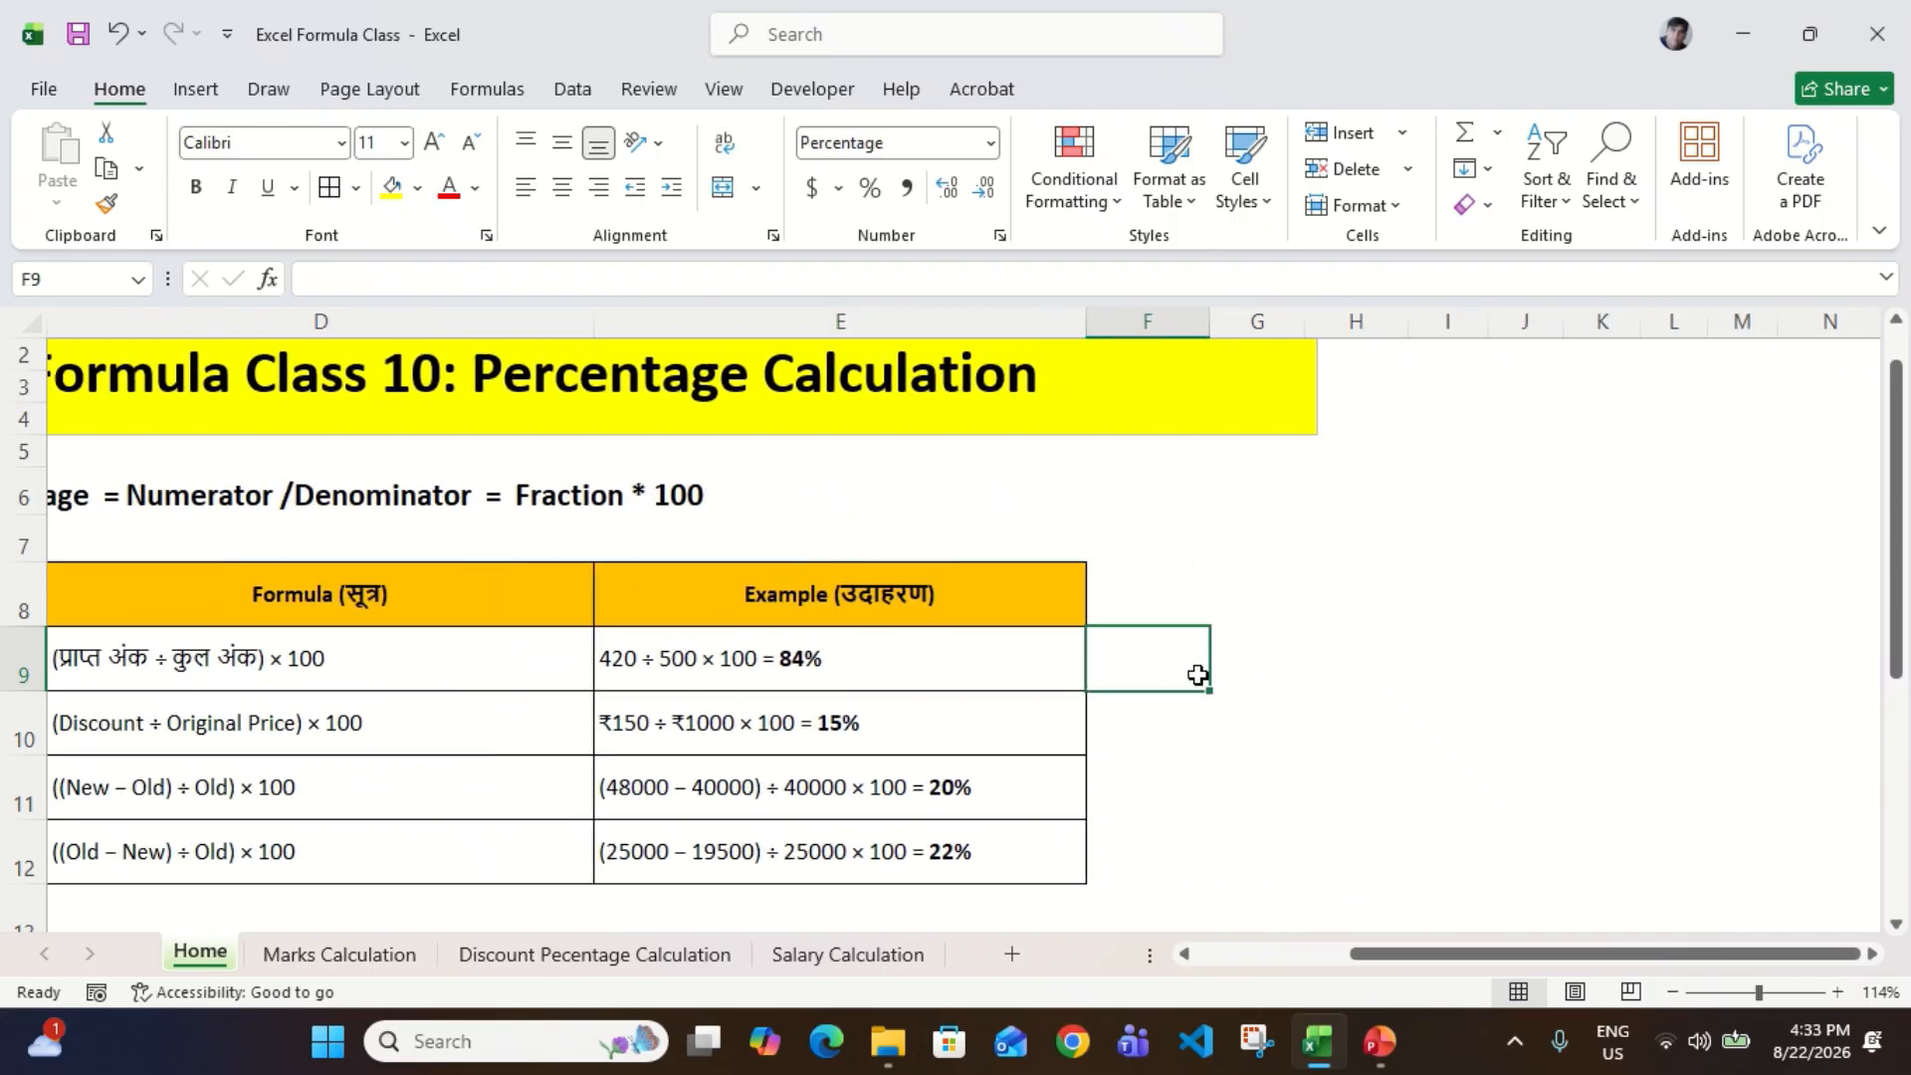
{"action": "key", "text": "Right"}
{"action": "type", "text": "="}
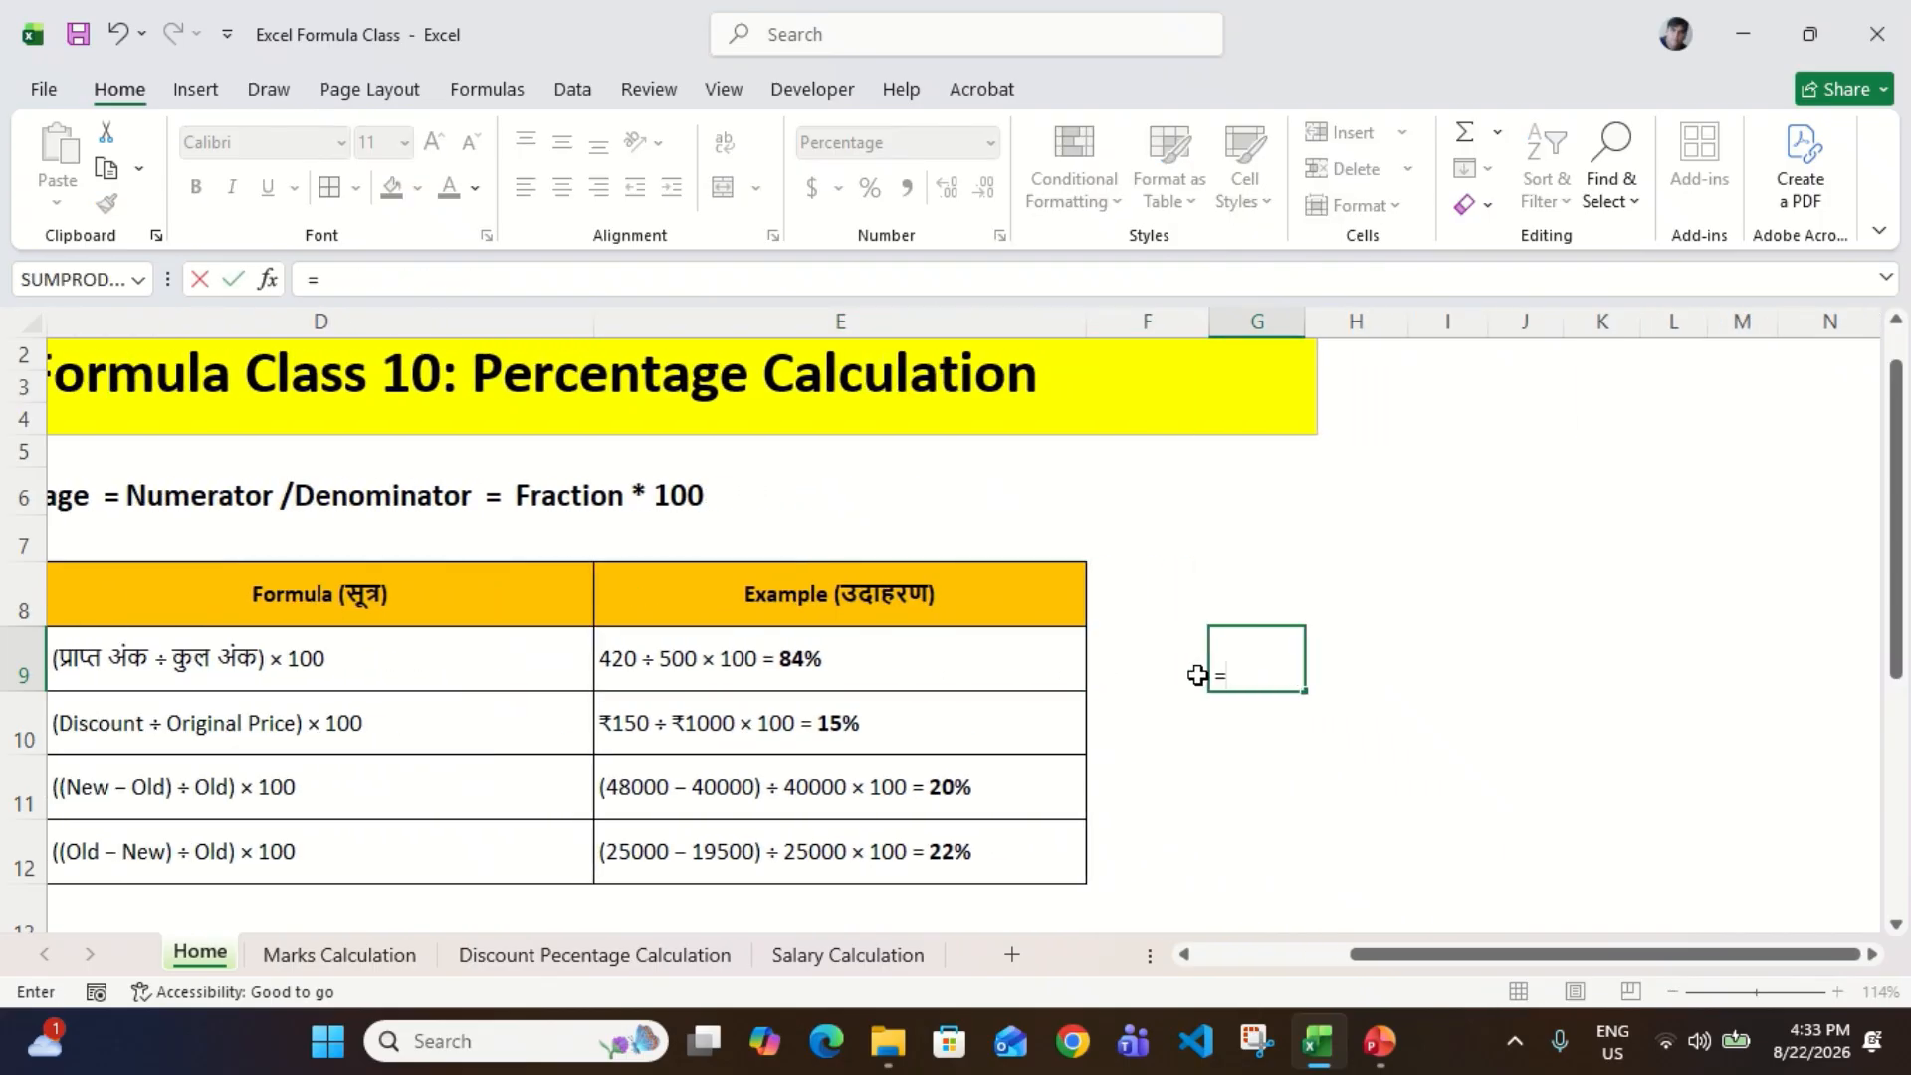
{"action": "type", "text": "420/500"}
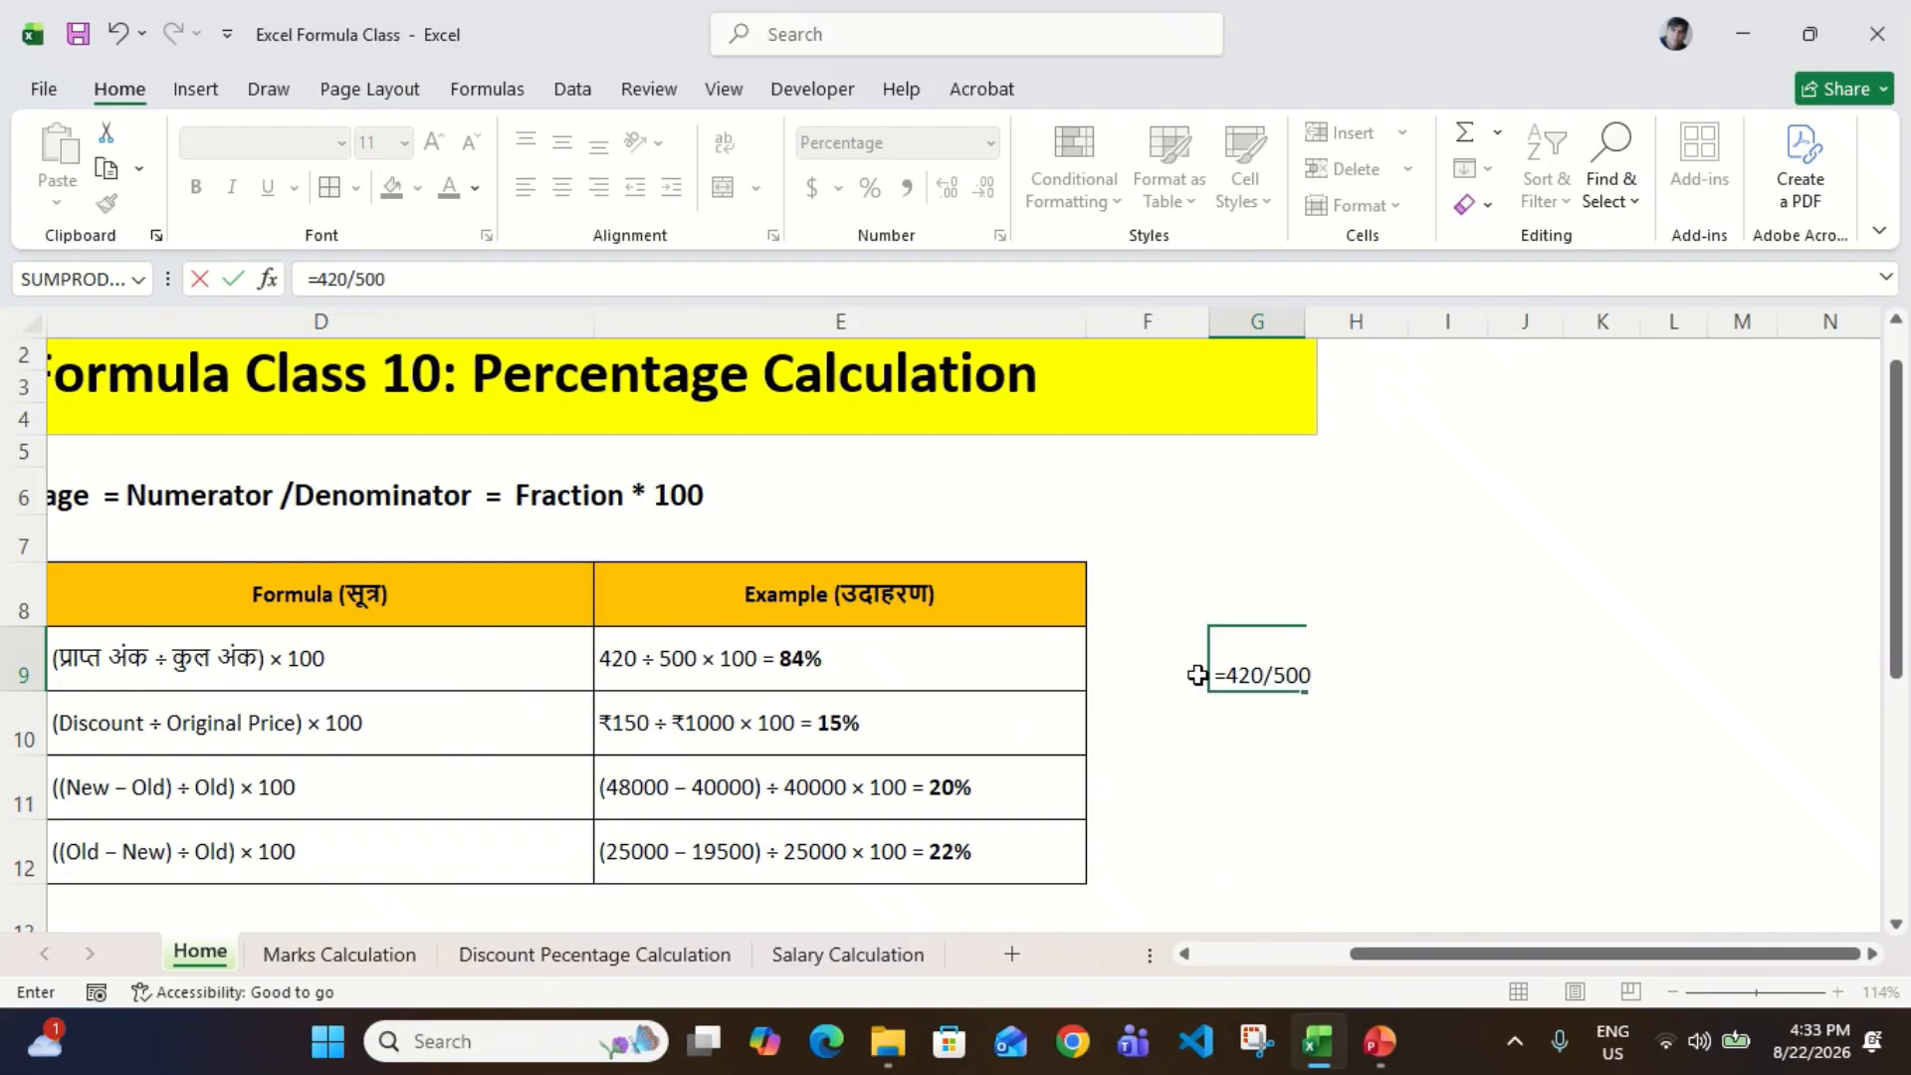
{"action": "key", "text": "Return"}
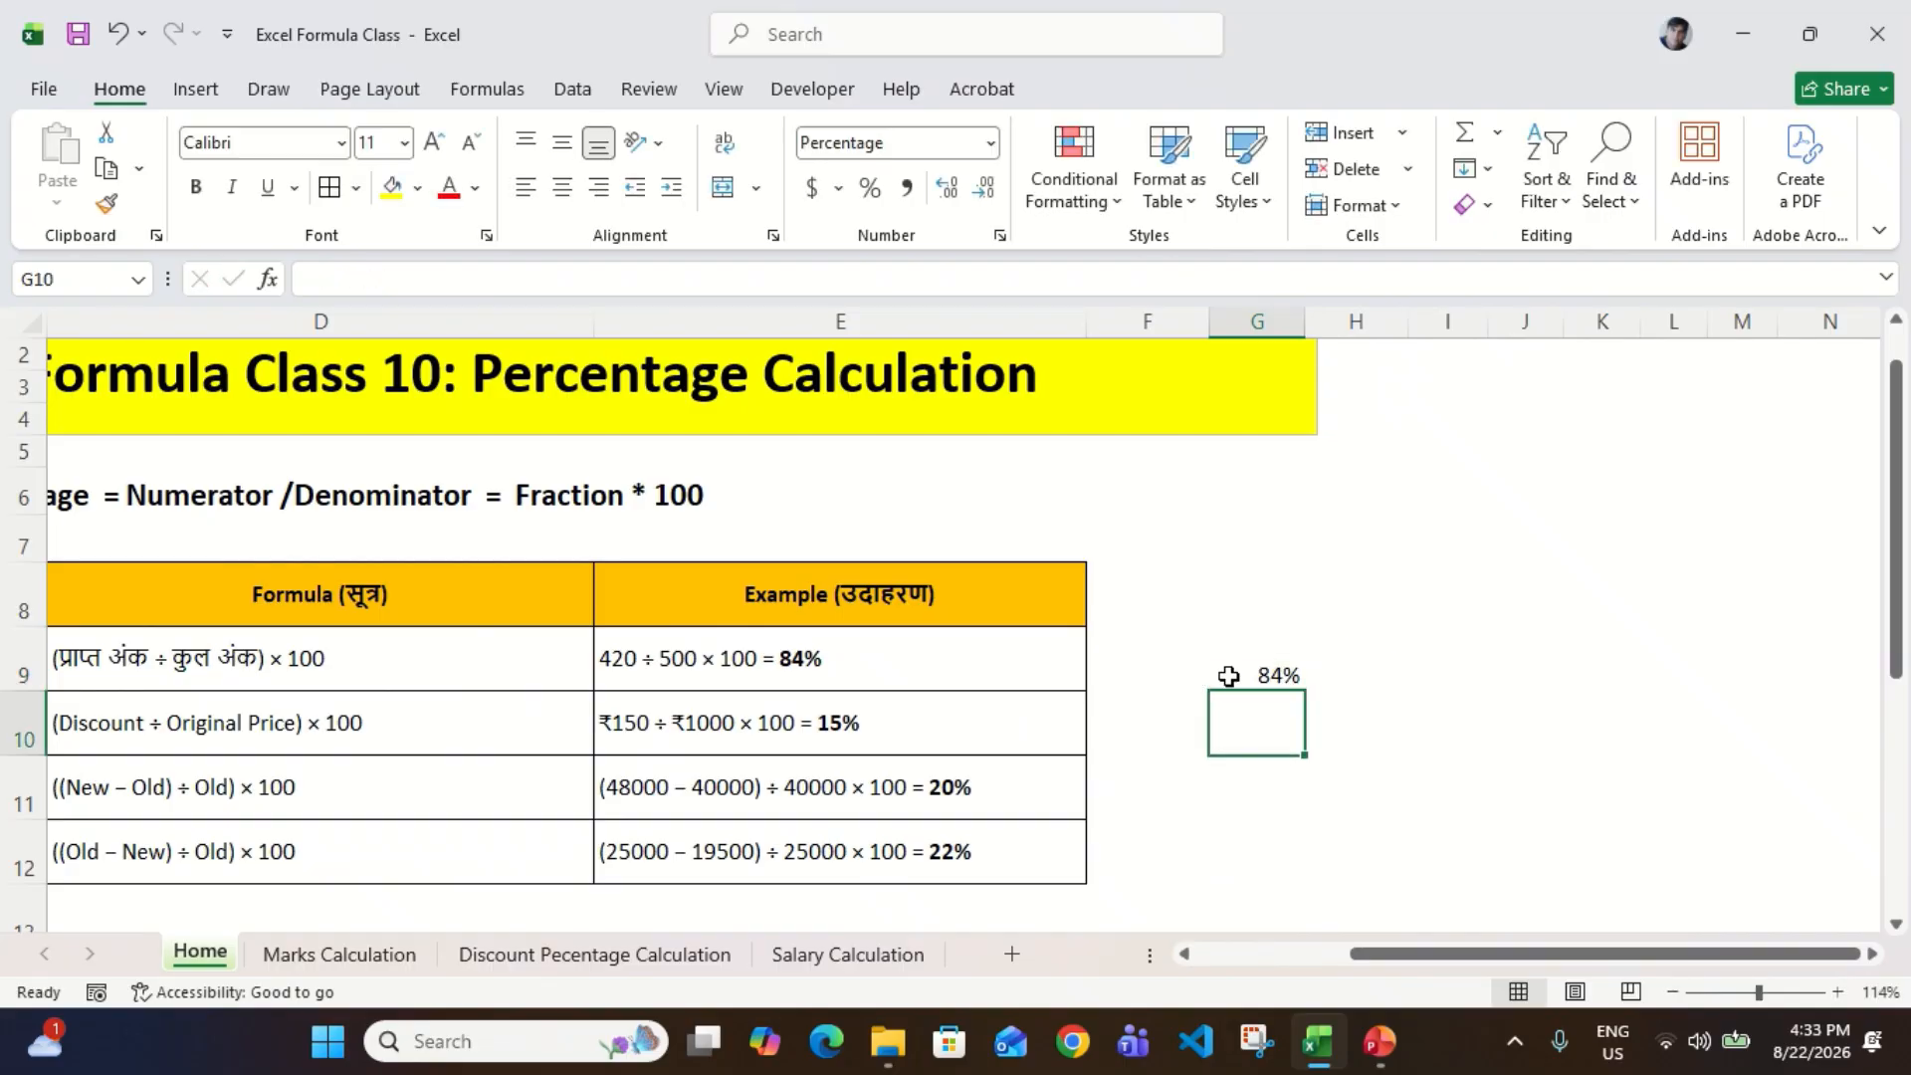
Step: Check the exam marks calculation in G9 and compare the discount formula in D10 with its worked example in E10
{"action": "left_click", "coordinate": [1244, 676]}
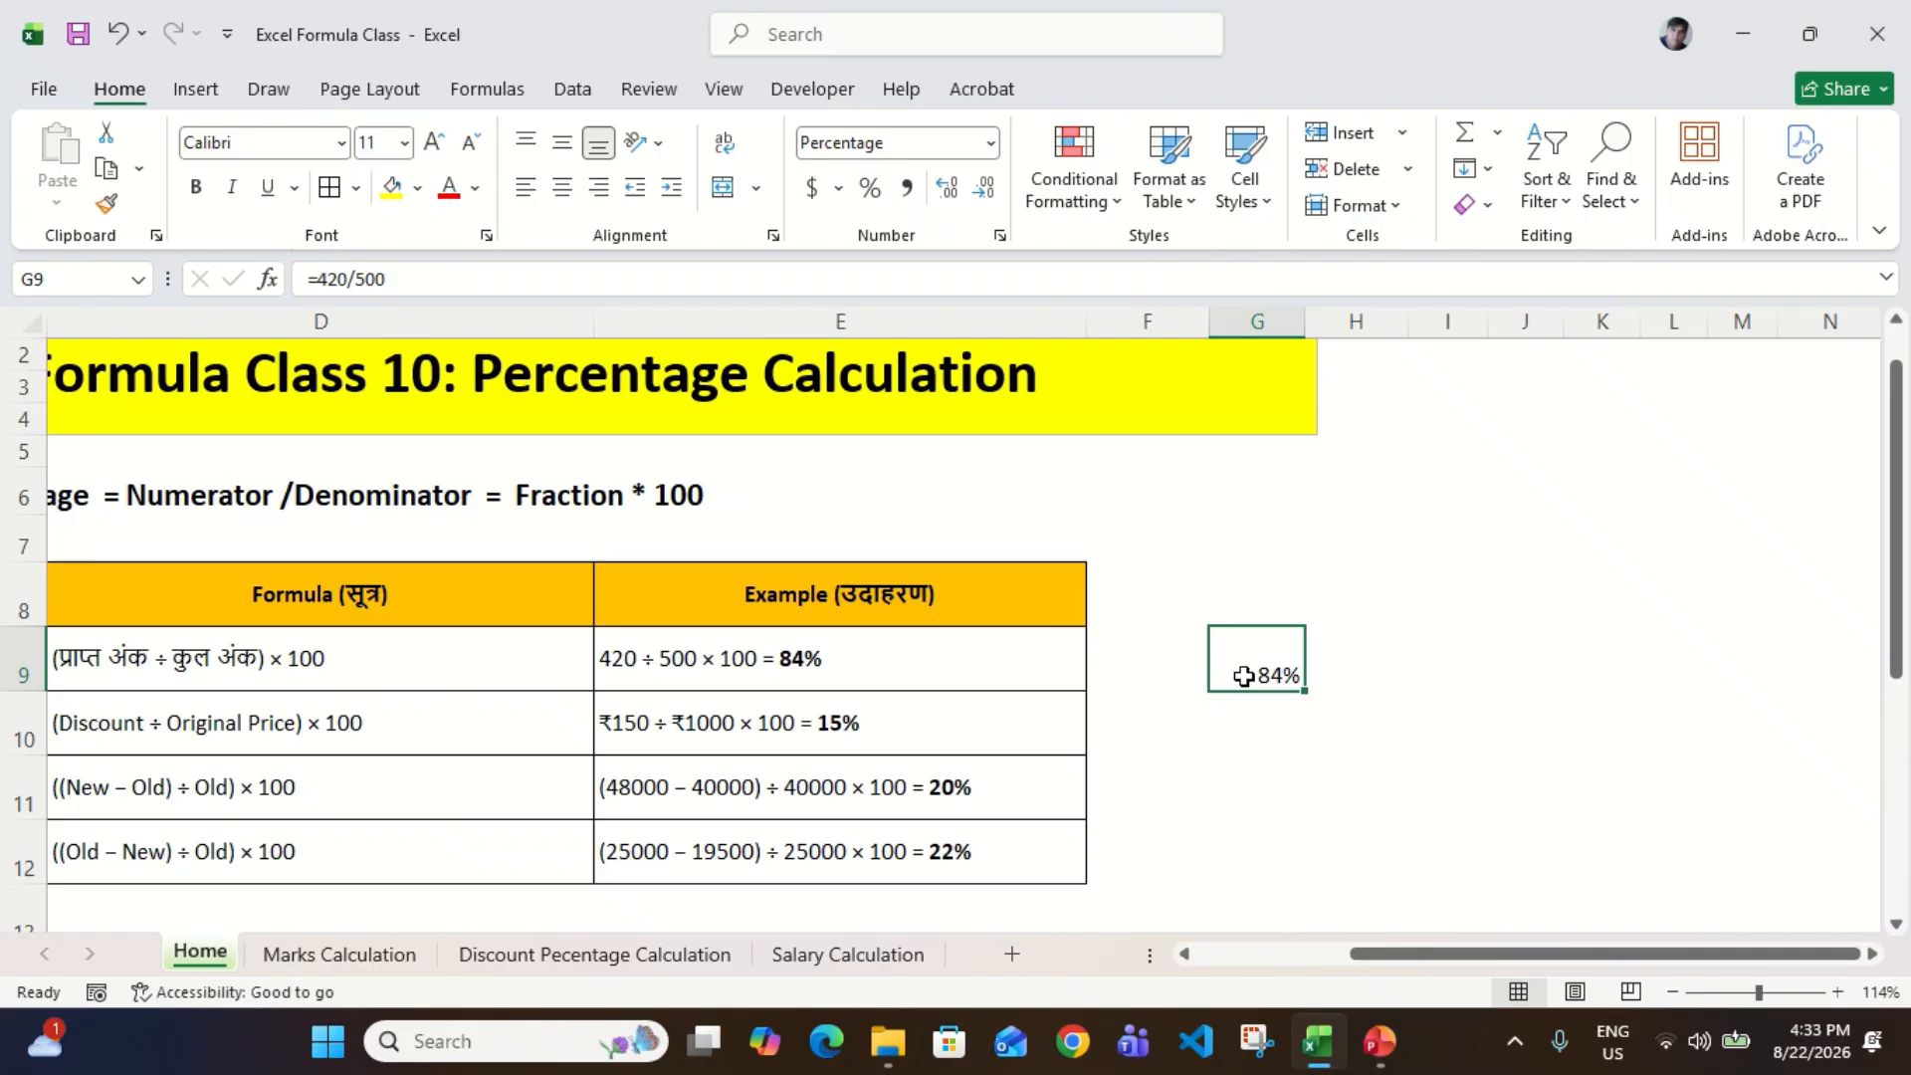
{"action": "key", "text": "Return"}
{"action": "scroll", "coordinate": [555, 716], "scroll_direction": "left", "scroll_amount": 3}
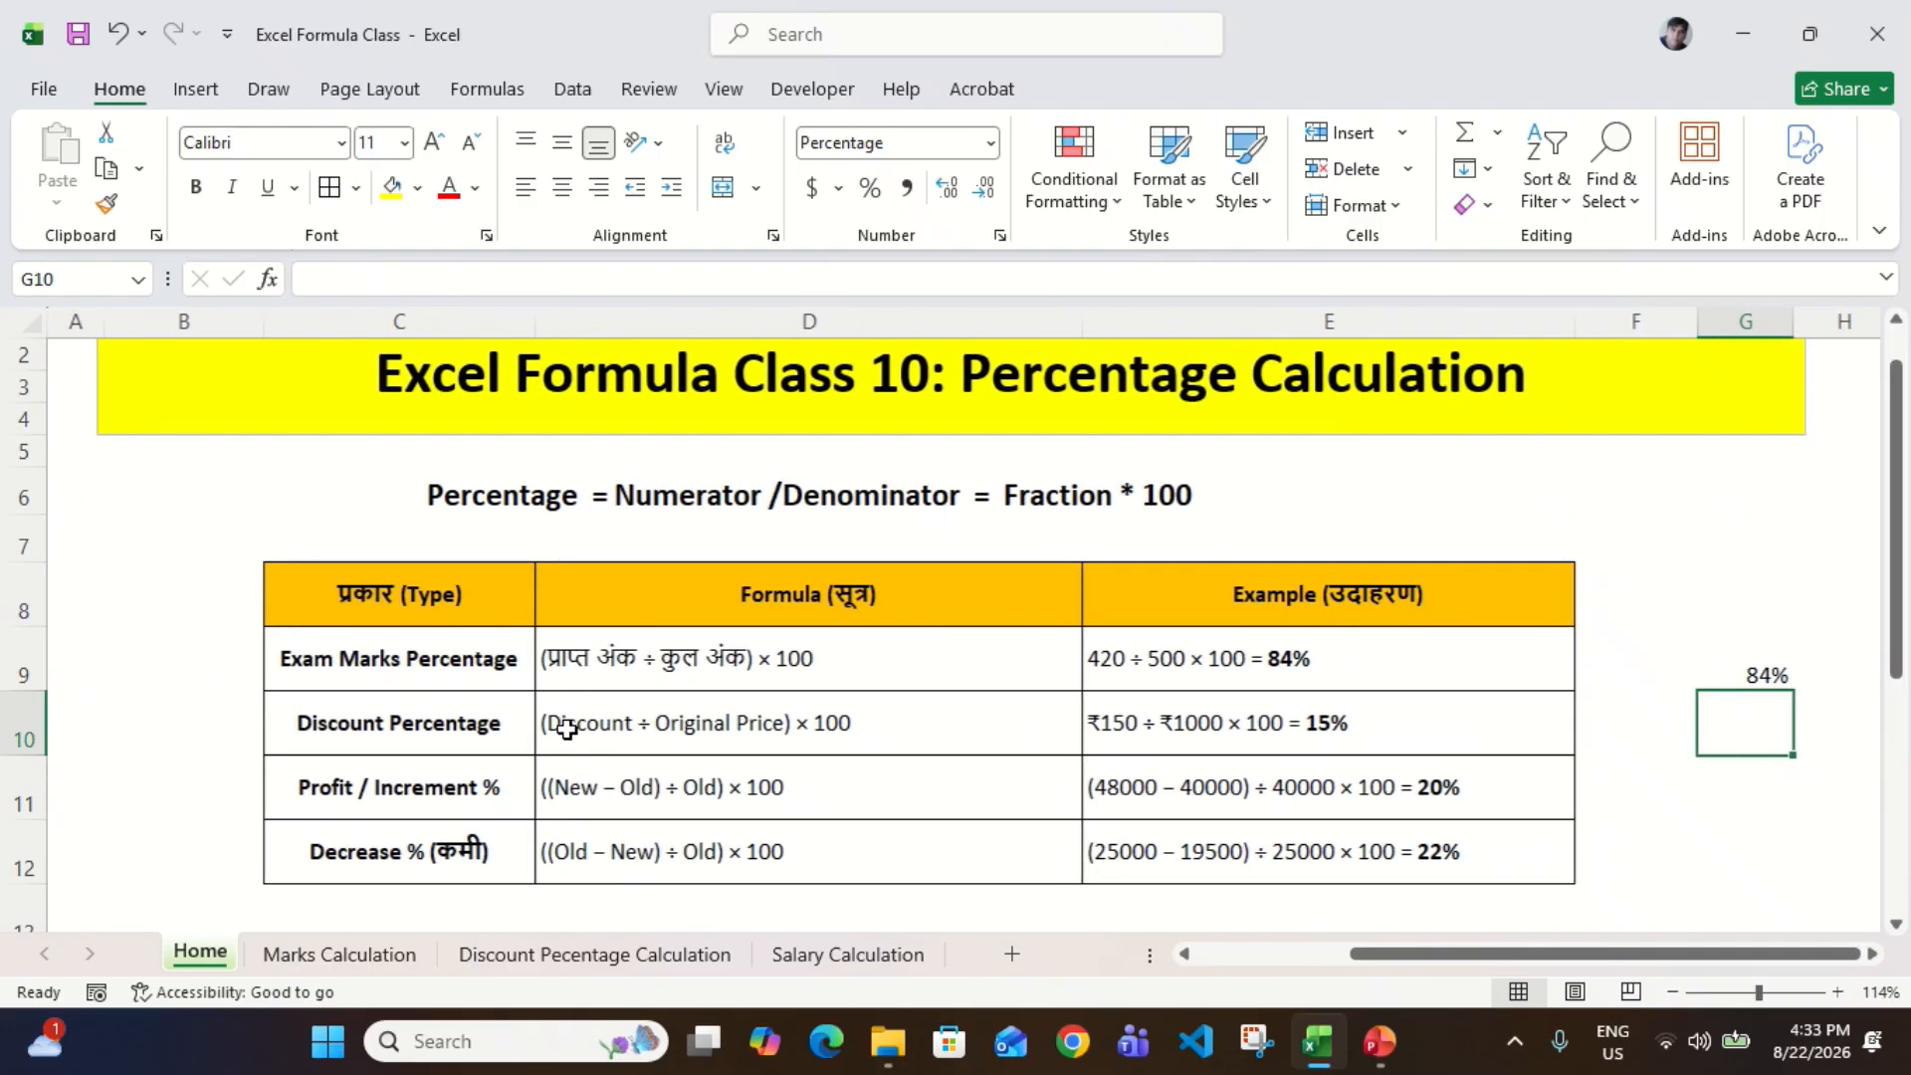
{"action": "left_click", "coordinate": [403, 724]}
{"action": "left_click", "coordinate": [629, 729]}
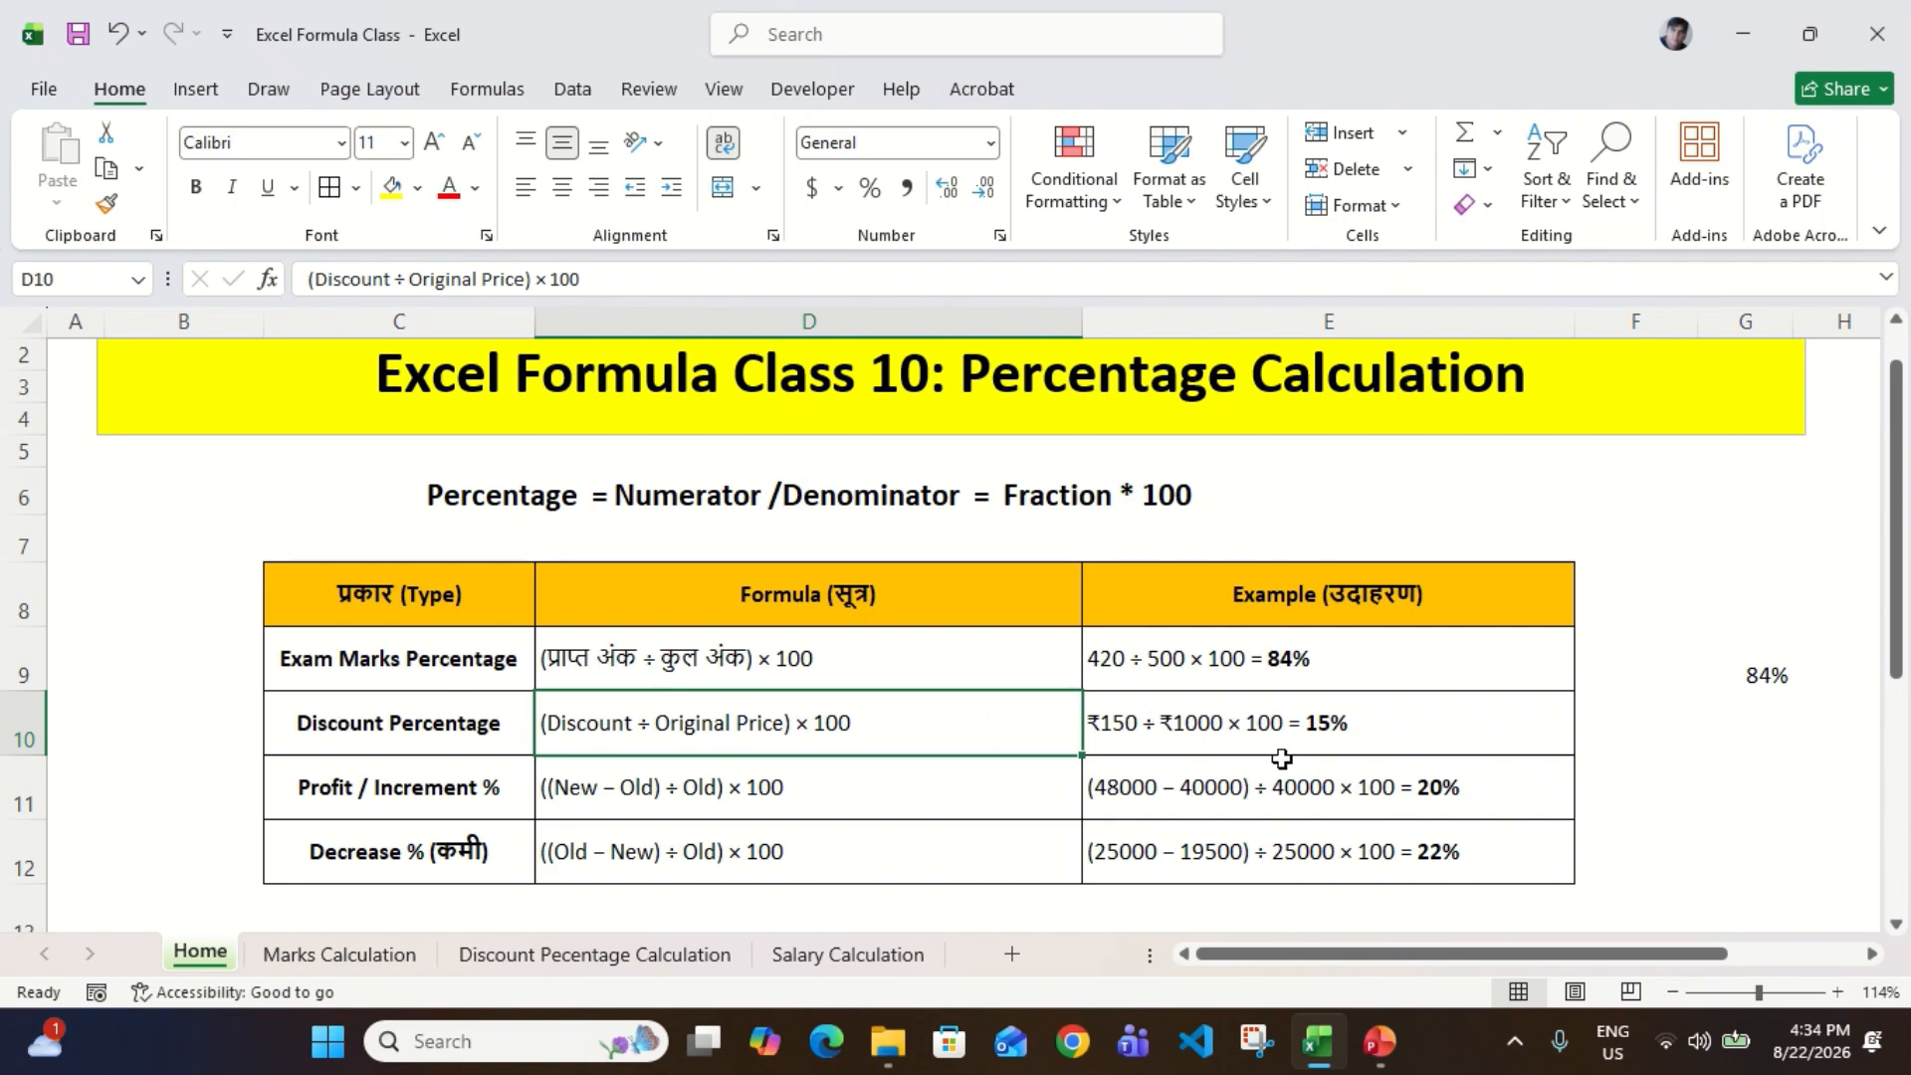
{"action": "left_click", "coordinate": [1147, 729]}
{"action": "scroll", "coordinate": [1140, 732], "scroll_direction": "right", "scroll_amount": 2}
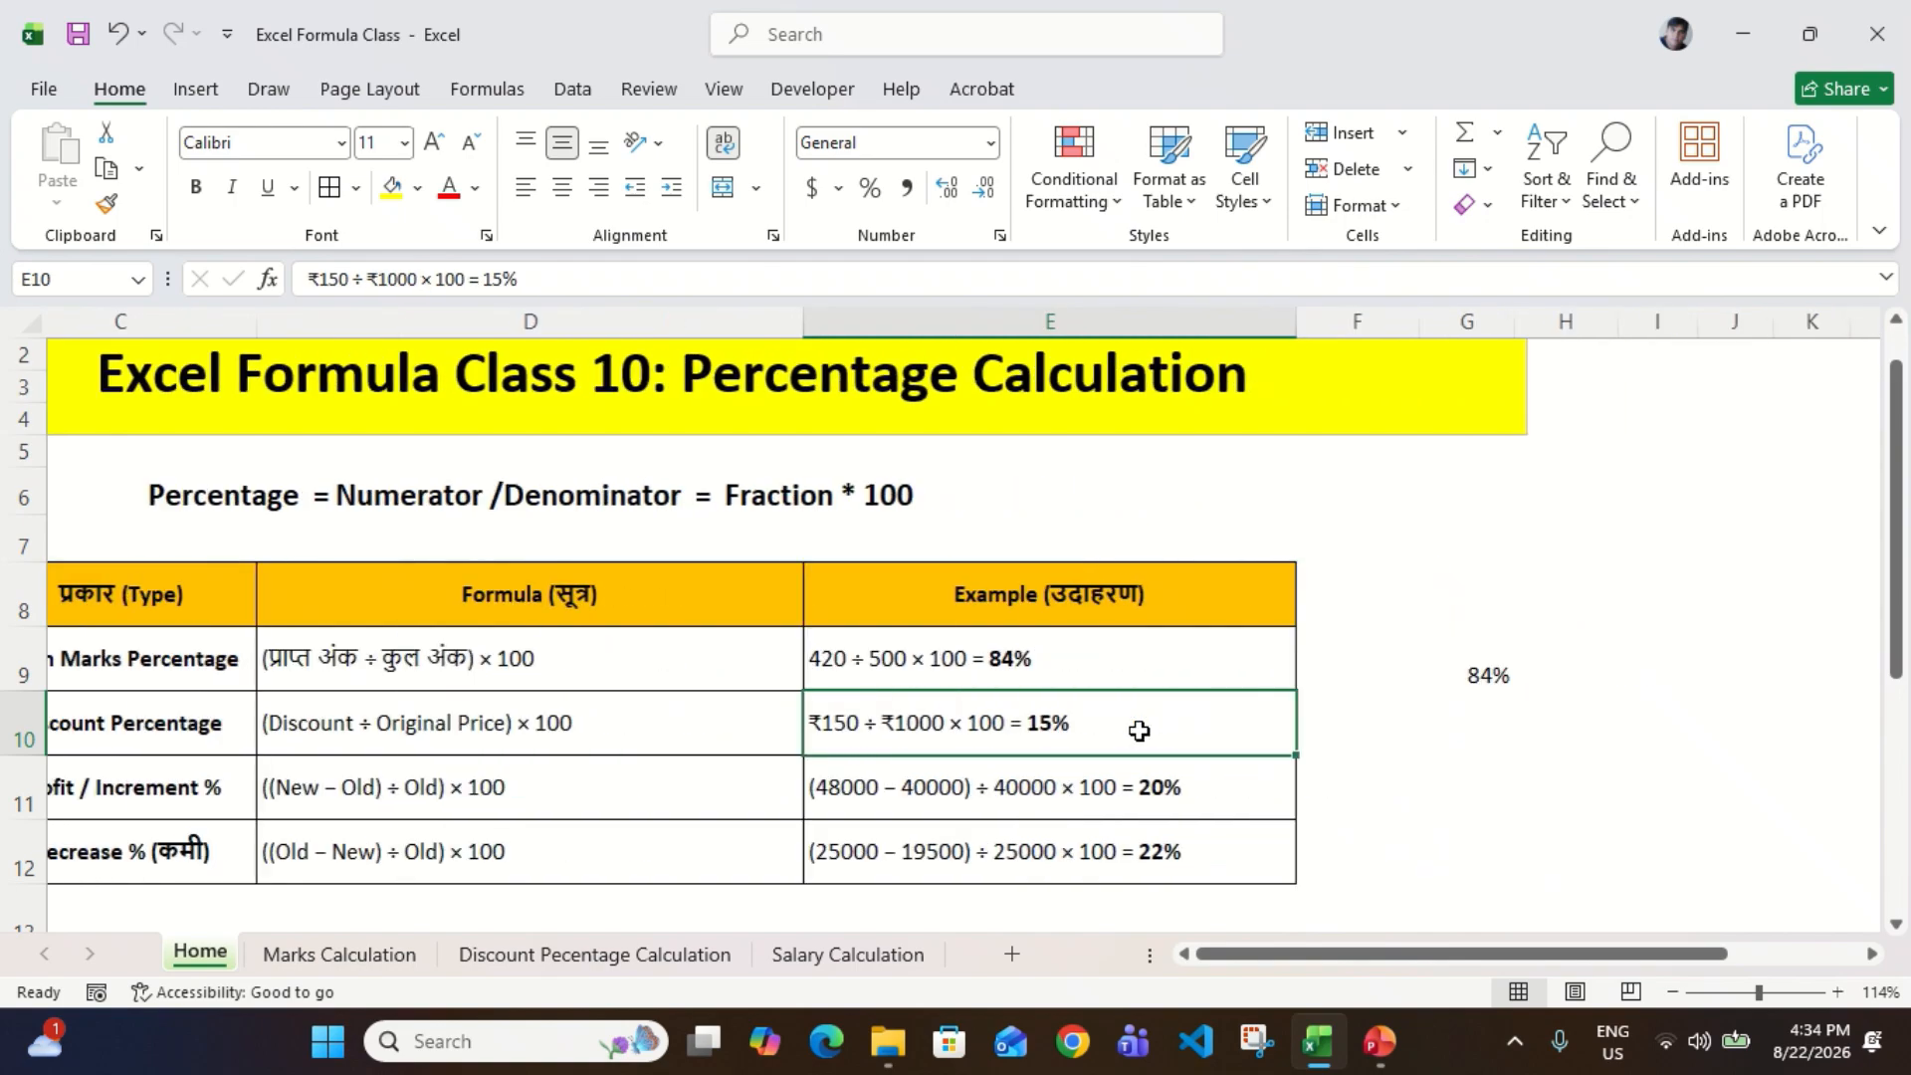
{"action": "scroll", "coordinate": [1139, 732], "scroll_direction": "left", "scroll_amount": 2}
{"action": "left_click", "coordinate": [1510, 735]}
{"action": "type", "text": "1"}
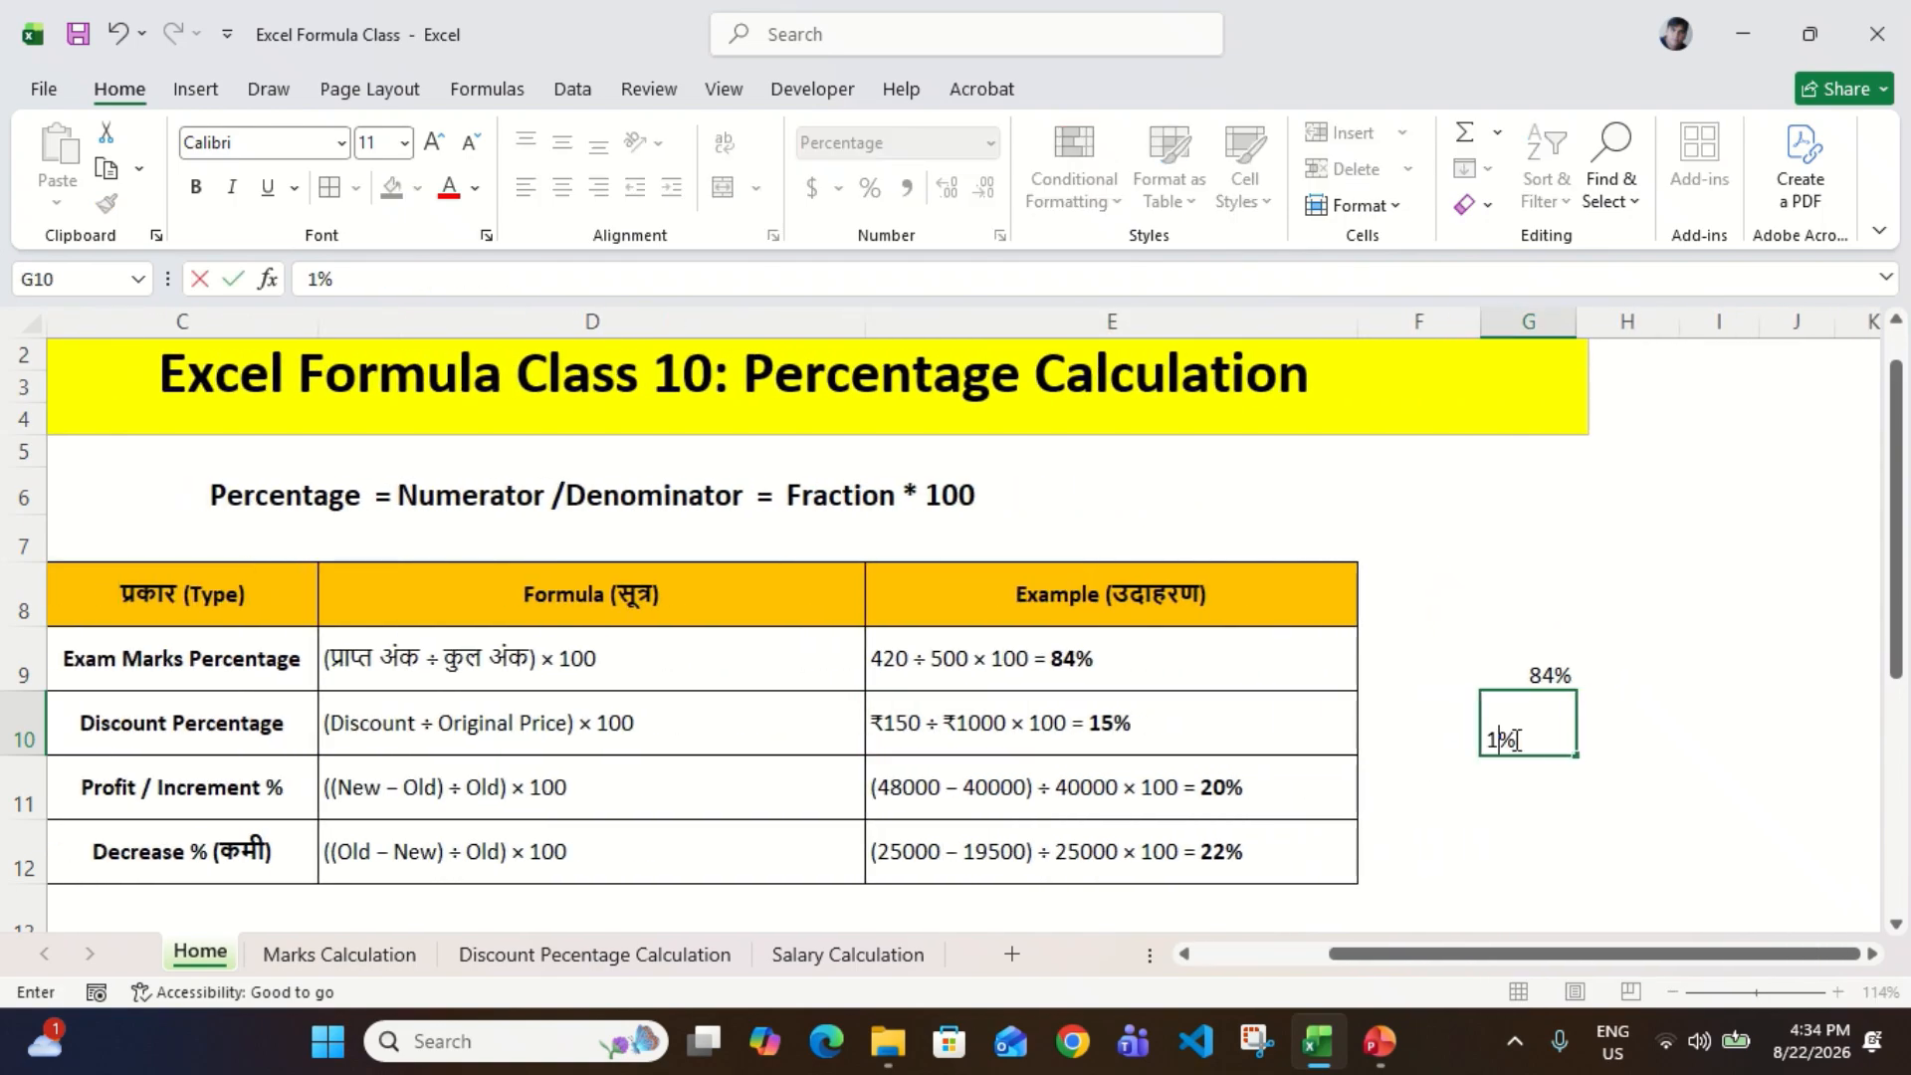
{"action": "type", "text": "5"}
{"action": "key", "text": "BackSpace"}
{"action": "key", "text": "BackSpace"}
{"action": "key", "text": "Right"}
{"action": "key", "text": "Left"}
{"action": "key", "text": "Left"}
{"action": "key", "text": "shift+Right"}
{"action": "key", "text": "shift+Right"}
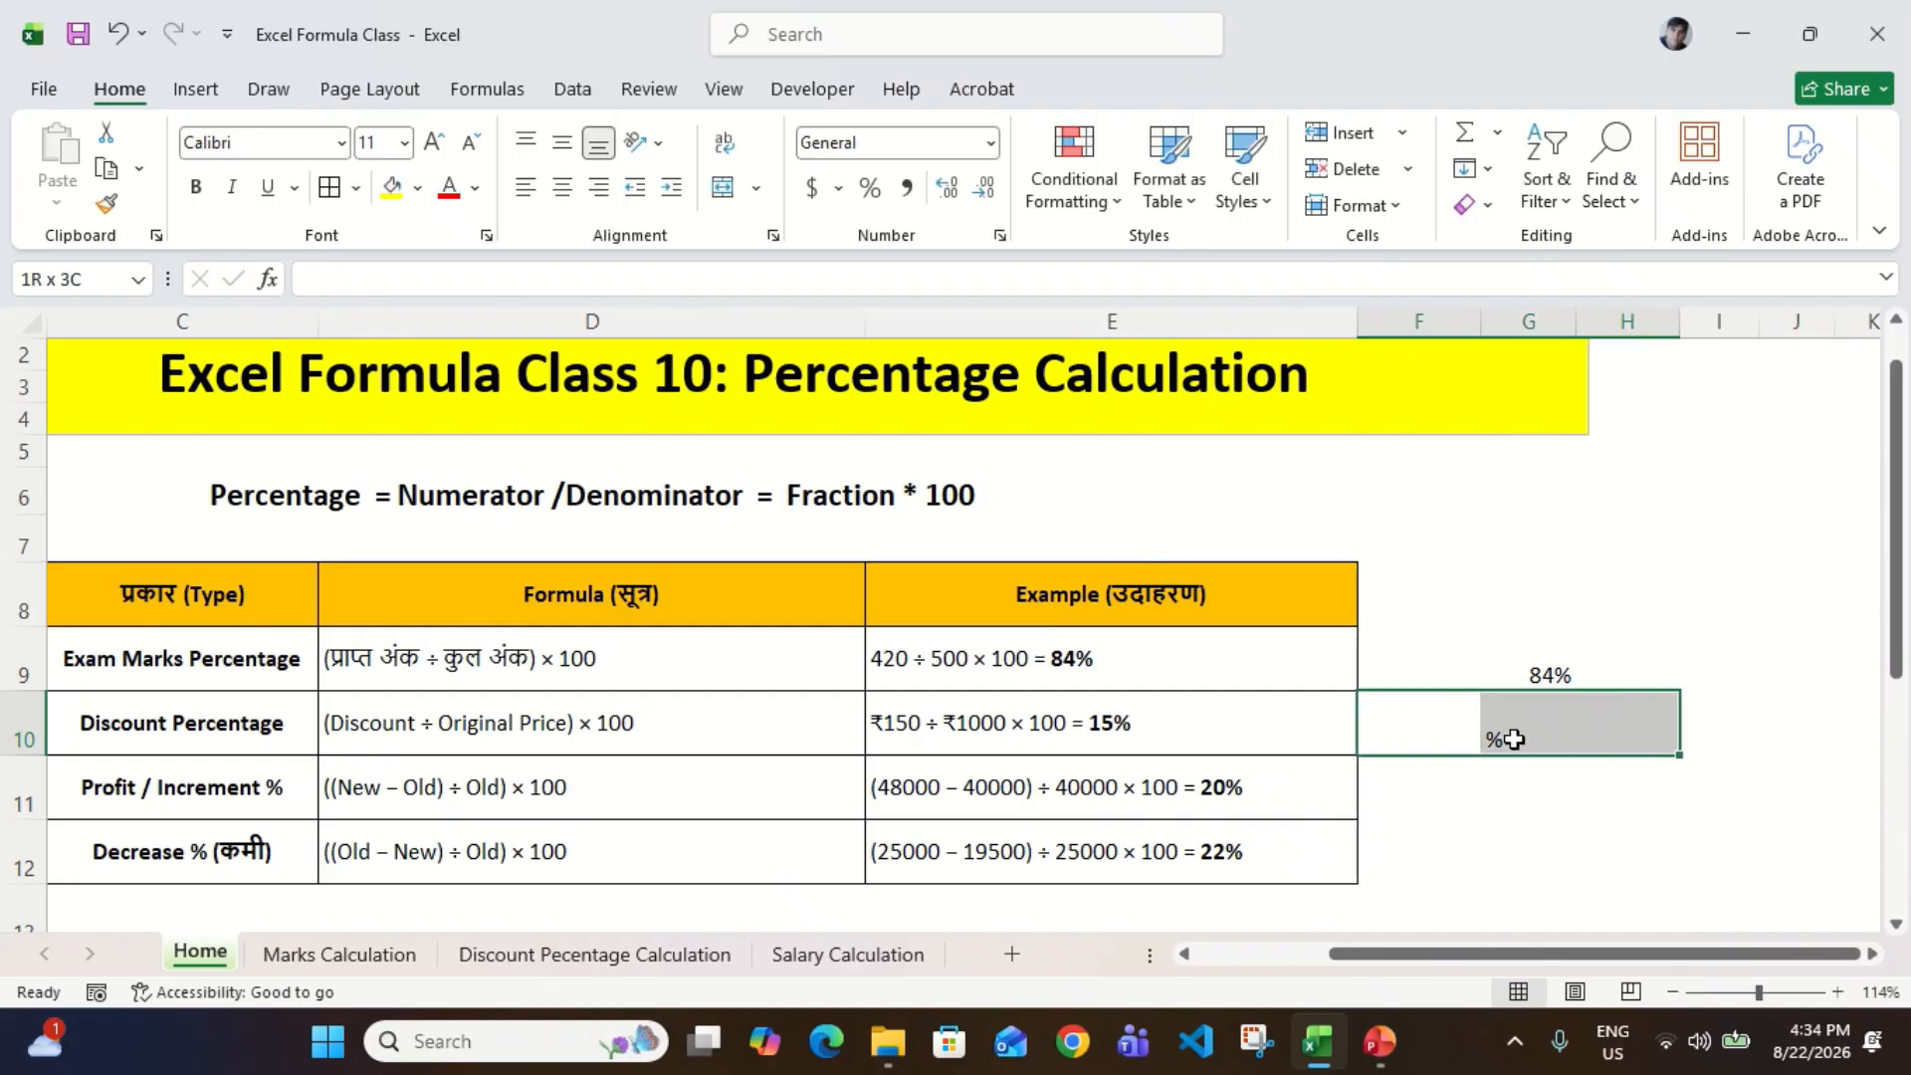
{"action": "key", "text": "shift+Down"}
{"action": "key", "text": "shift+Down"}
{"action": "key", "text": "Delete"}
{"action": "key", "text": "Left"}
{"action": "key", "text": "Right"}
{"action": "key", "text": "Right"}
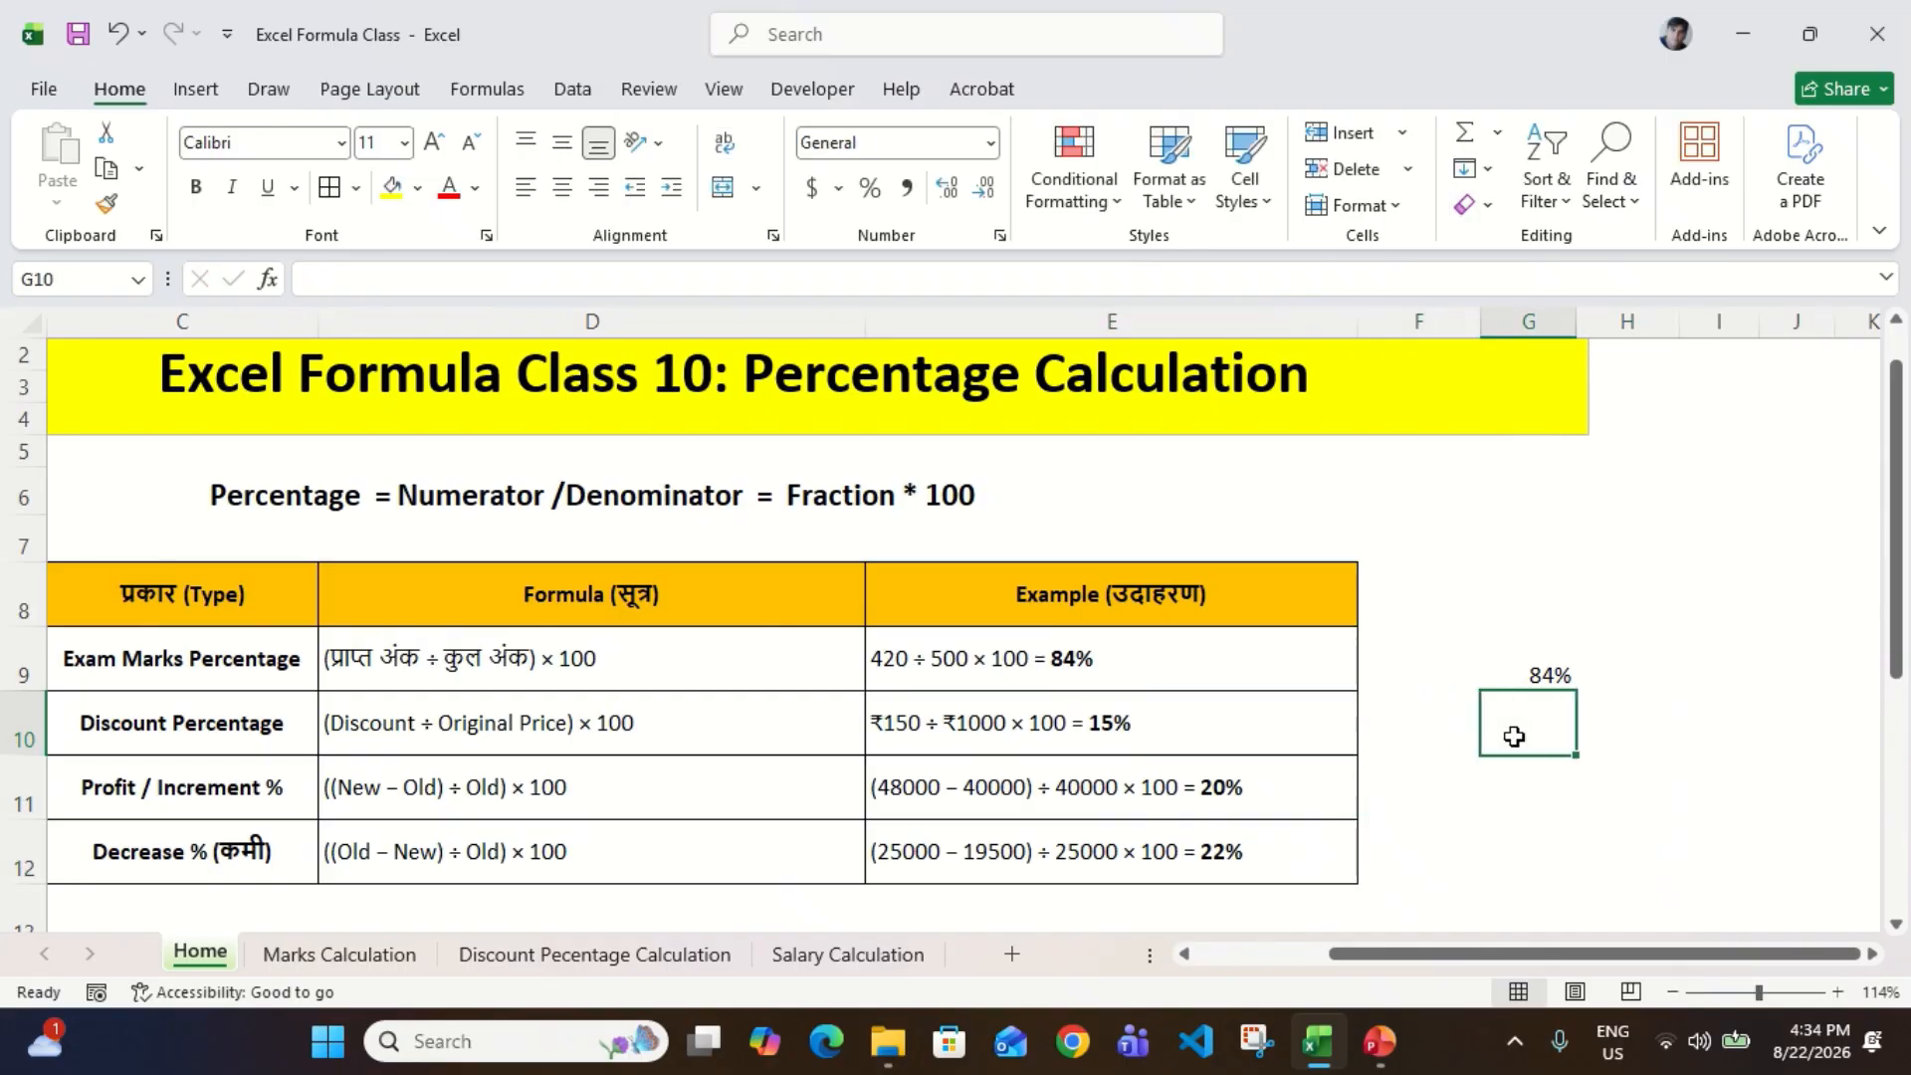
Step: Calculate the discount example by entering =150/1000 in G10 and format the result with Percent Style
{"action": "type", "text": "=150"}
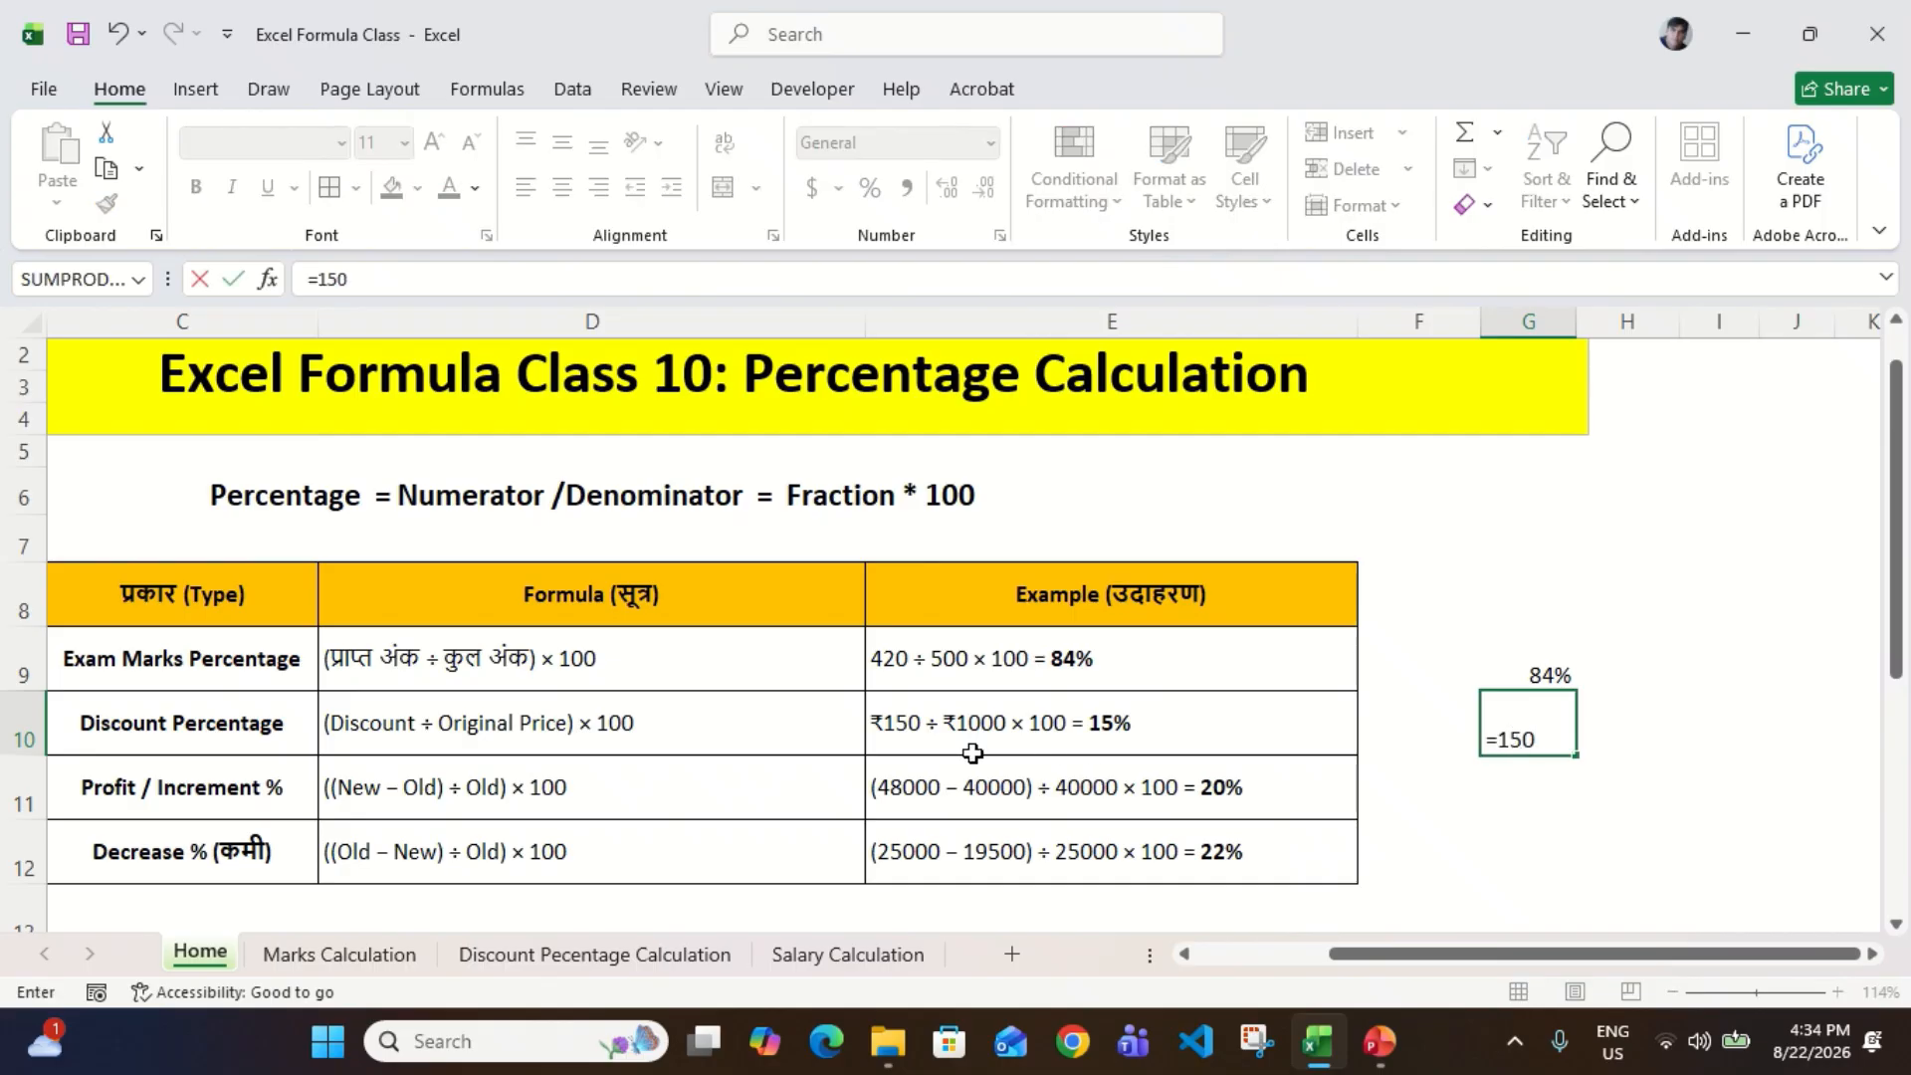
{"action": "type", "text": "/1000"}
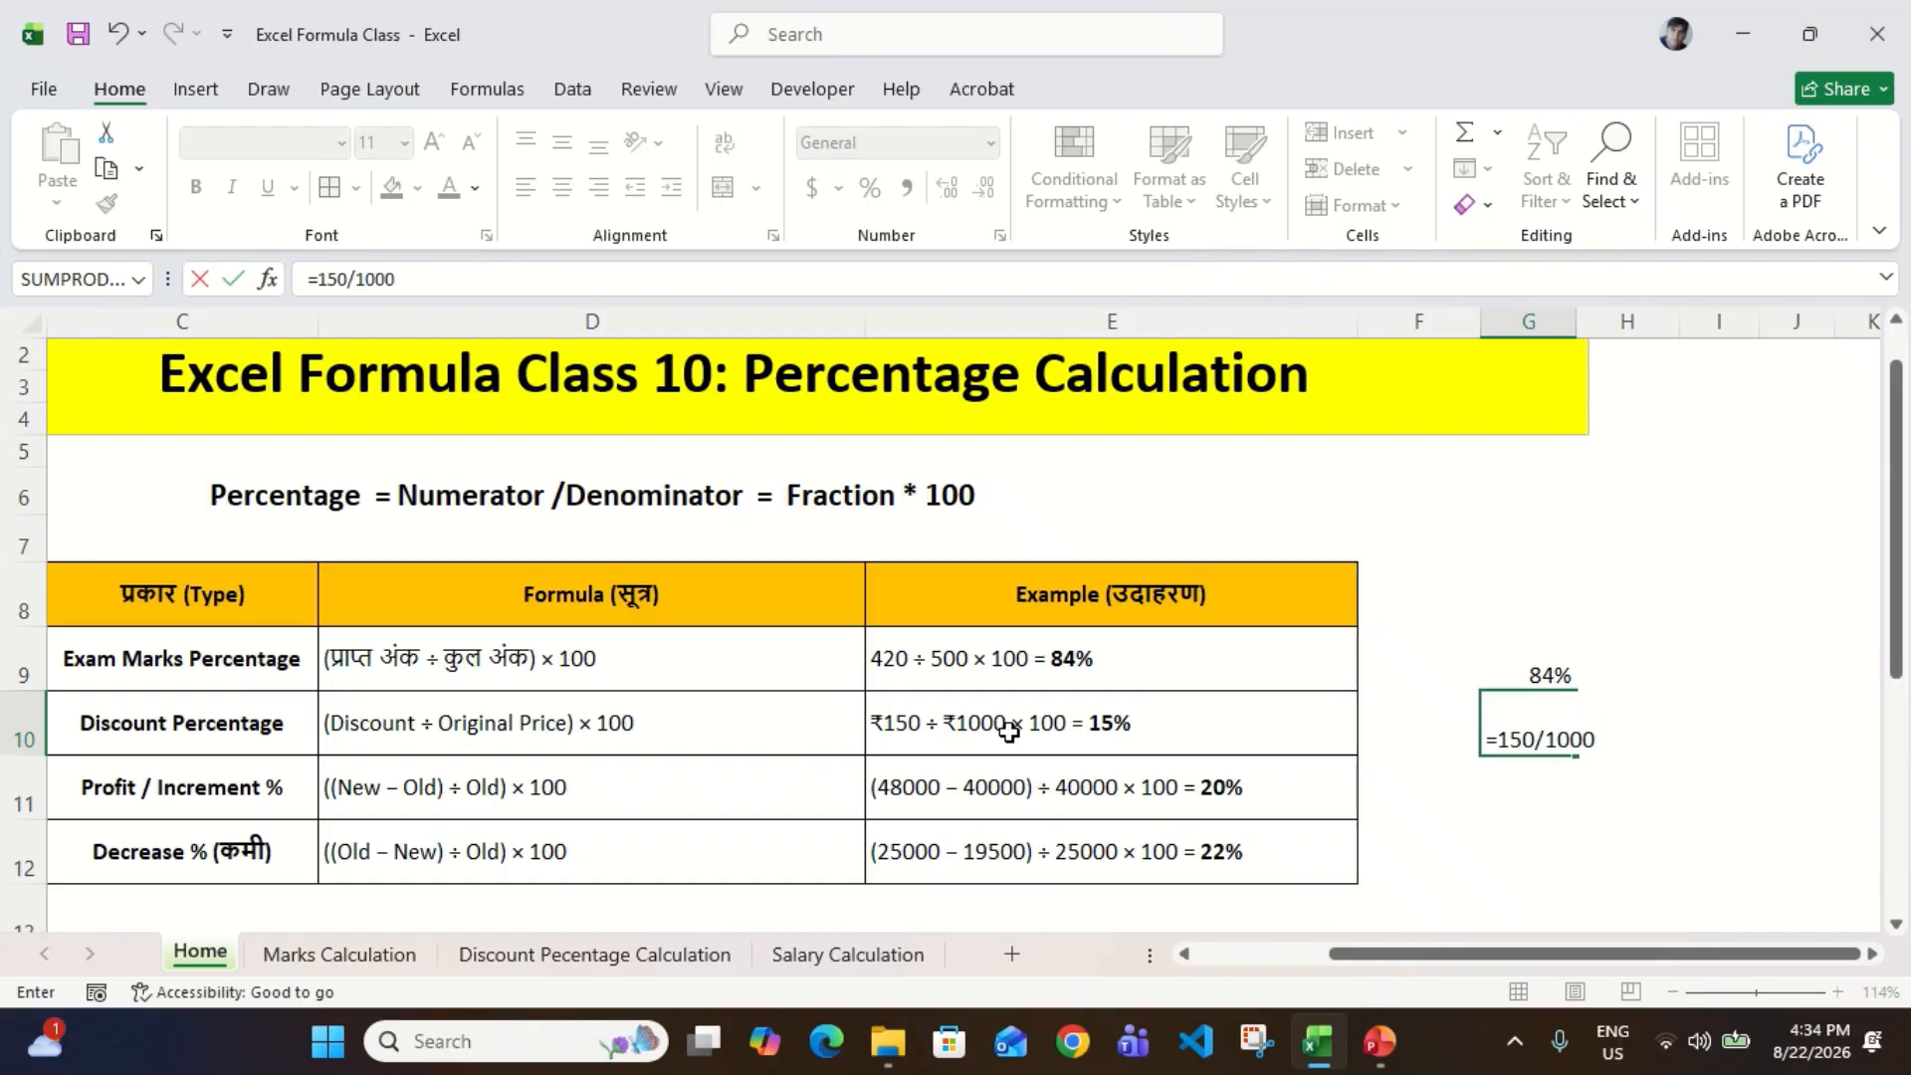
{"action": "key", "text": "Return"}
{"action": "key", "text": "Up"}
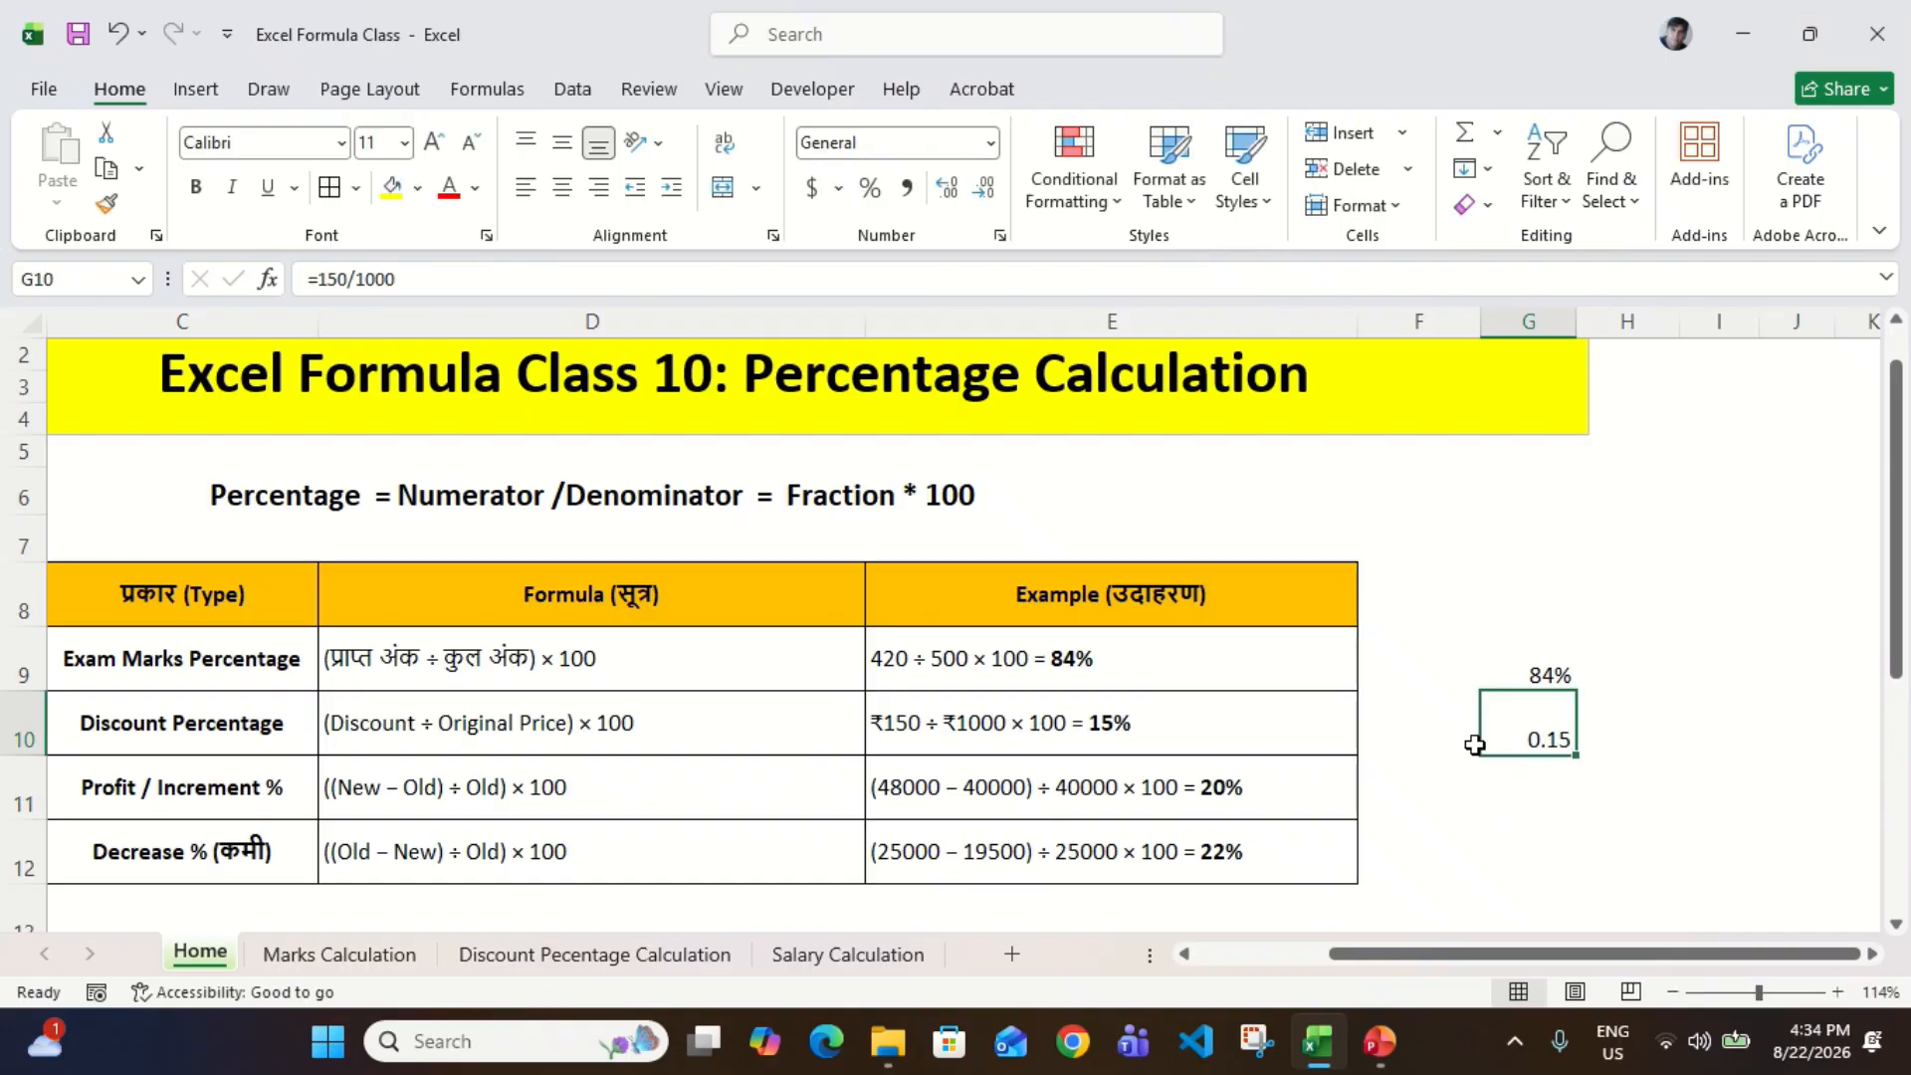
{"action": "left_click", "coordinate": [871, 185]}
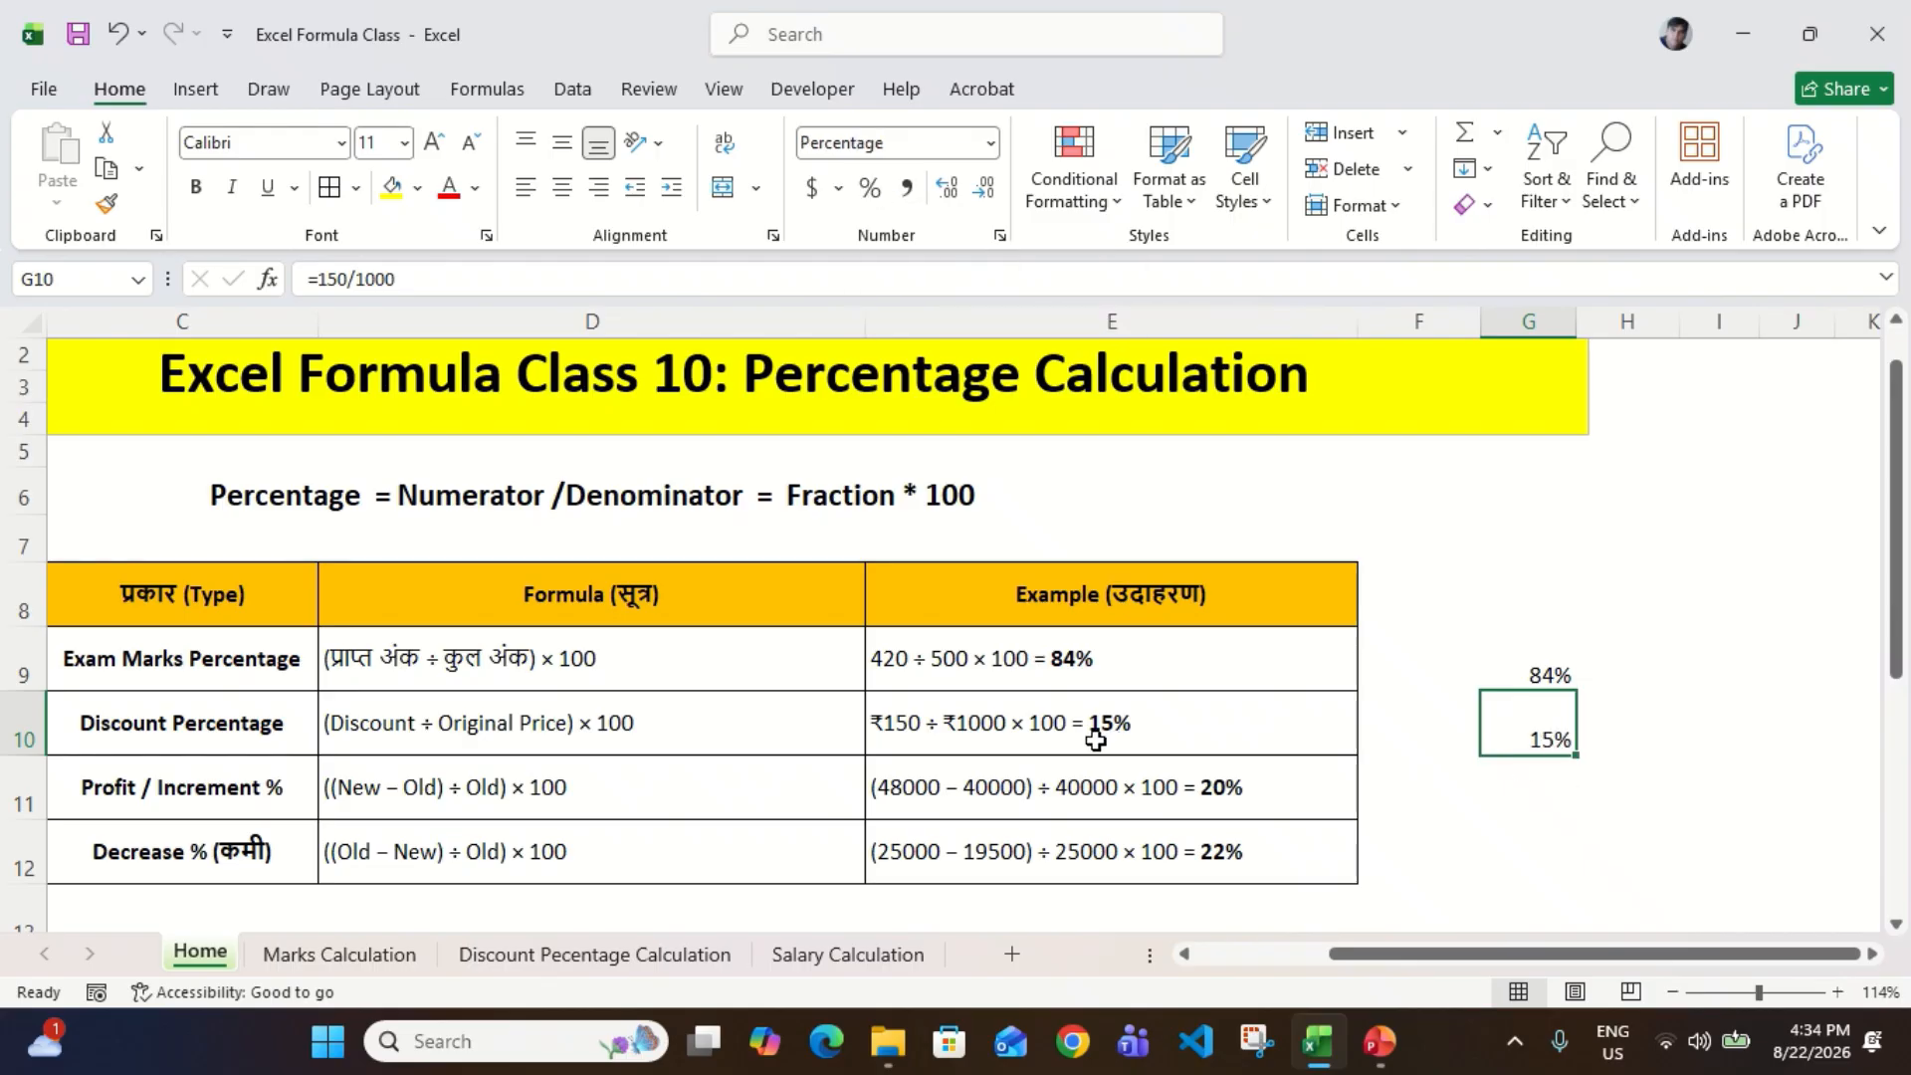
Step: Examine the Profit / Increment % row, from its type in C11 to its worked example in E11
{"action": "left_click", "coordinate": [927, 813]}
{"action": "scroll", "coordinate": [928, 813], "scroll_direction": "down", "scroll_amount": 1}
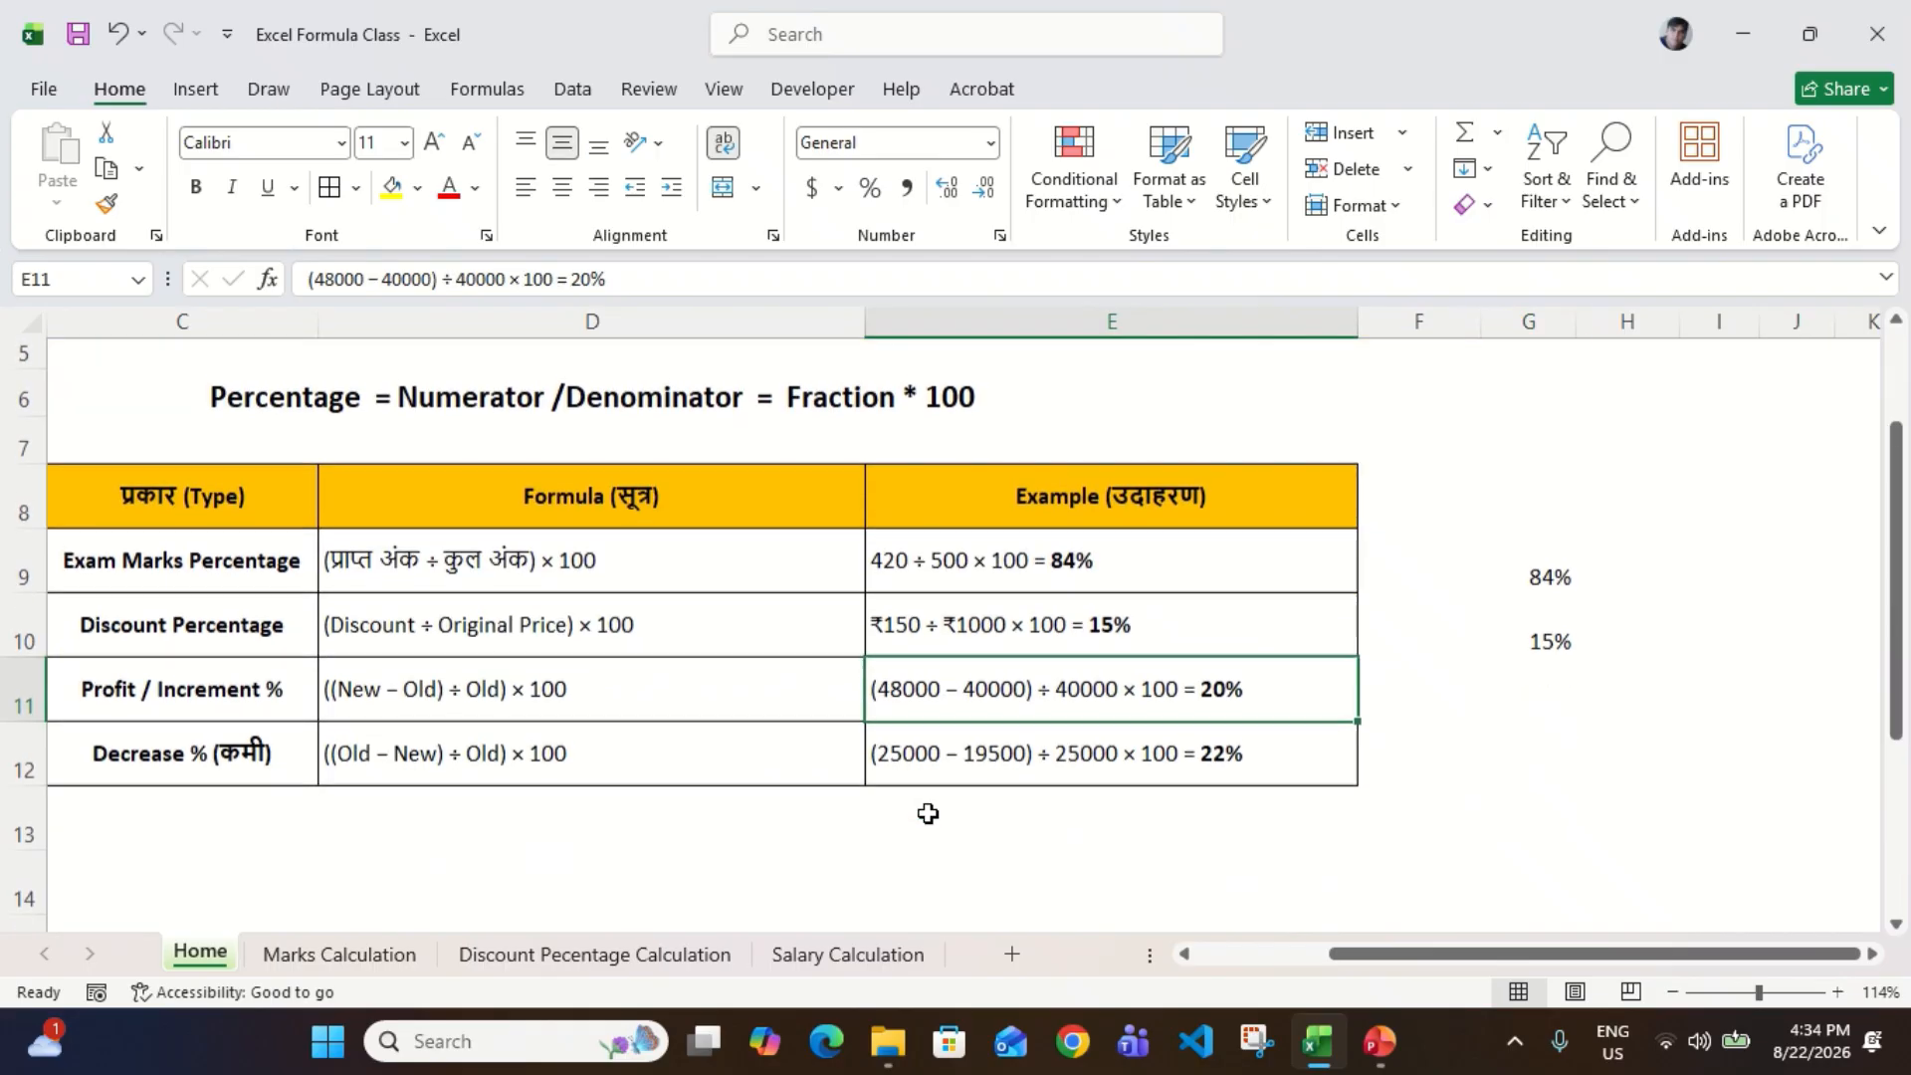
{"action": "scroll", "coordinate": [928, 814], "scroll_direction": "left", "scroll_amount": 2}
{"action": "scroll", "coordinate": [928, 813], "scroll_direction": "right", "scroll_amount": 1}
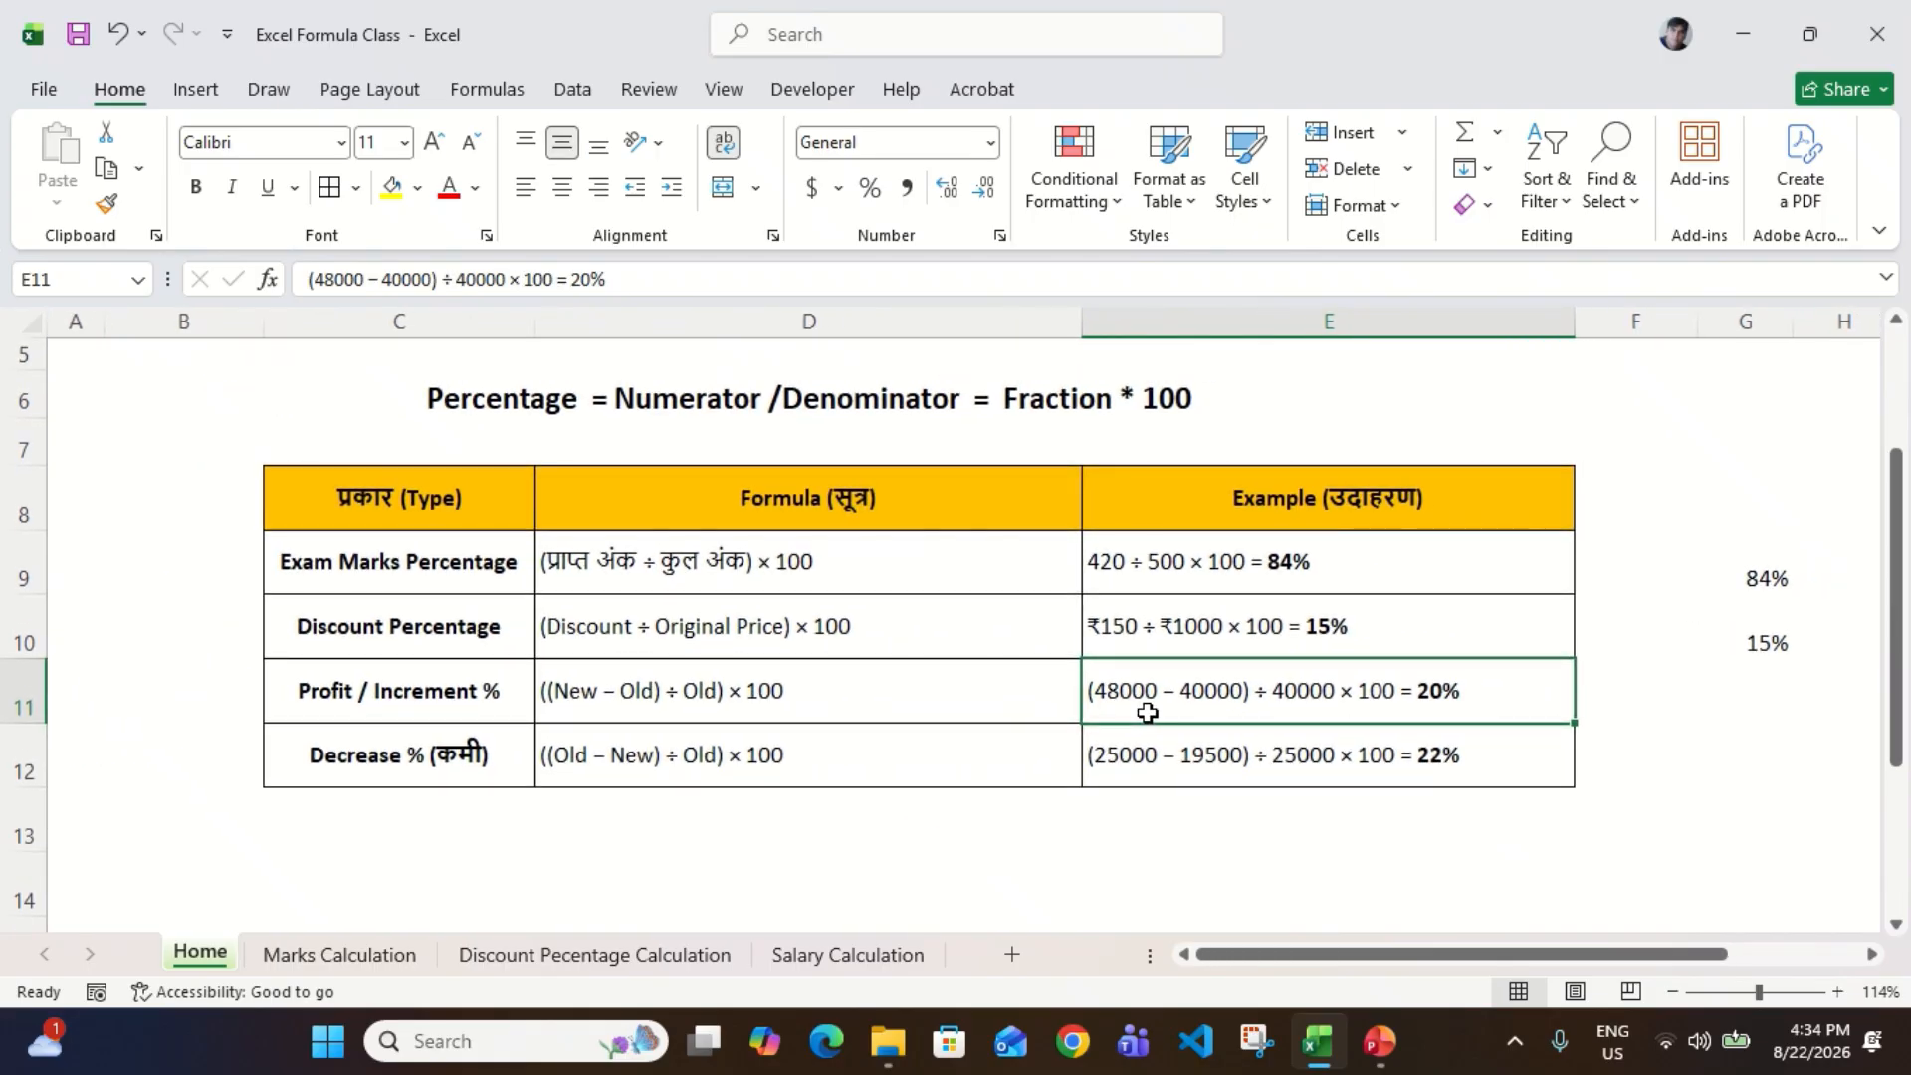
{"action": "left_click", "coordinate": [388, 708]}
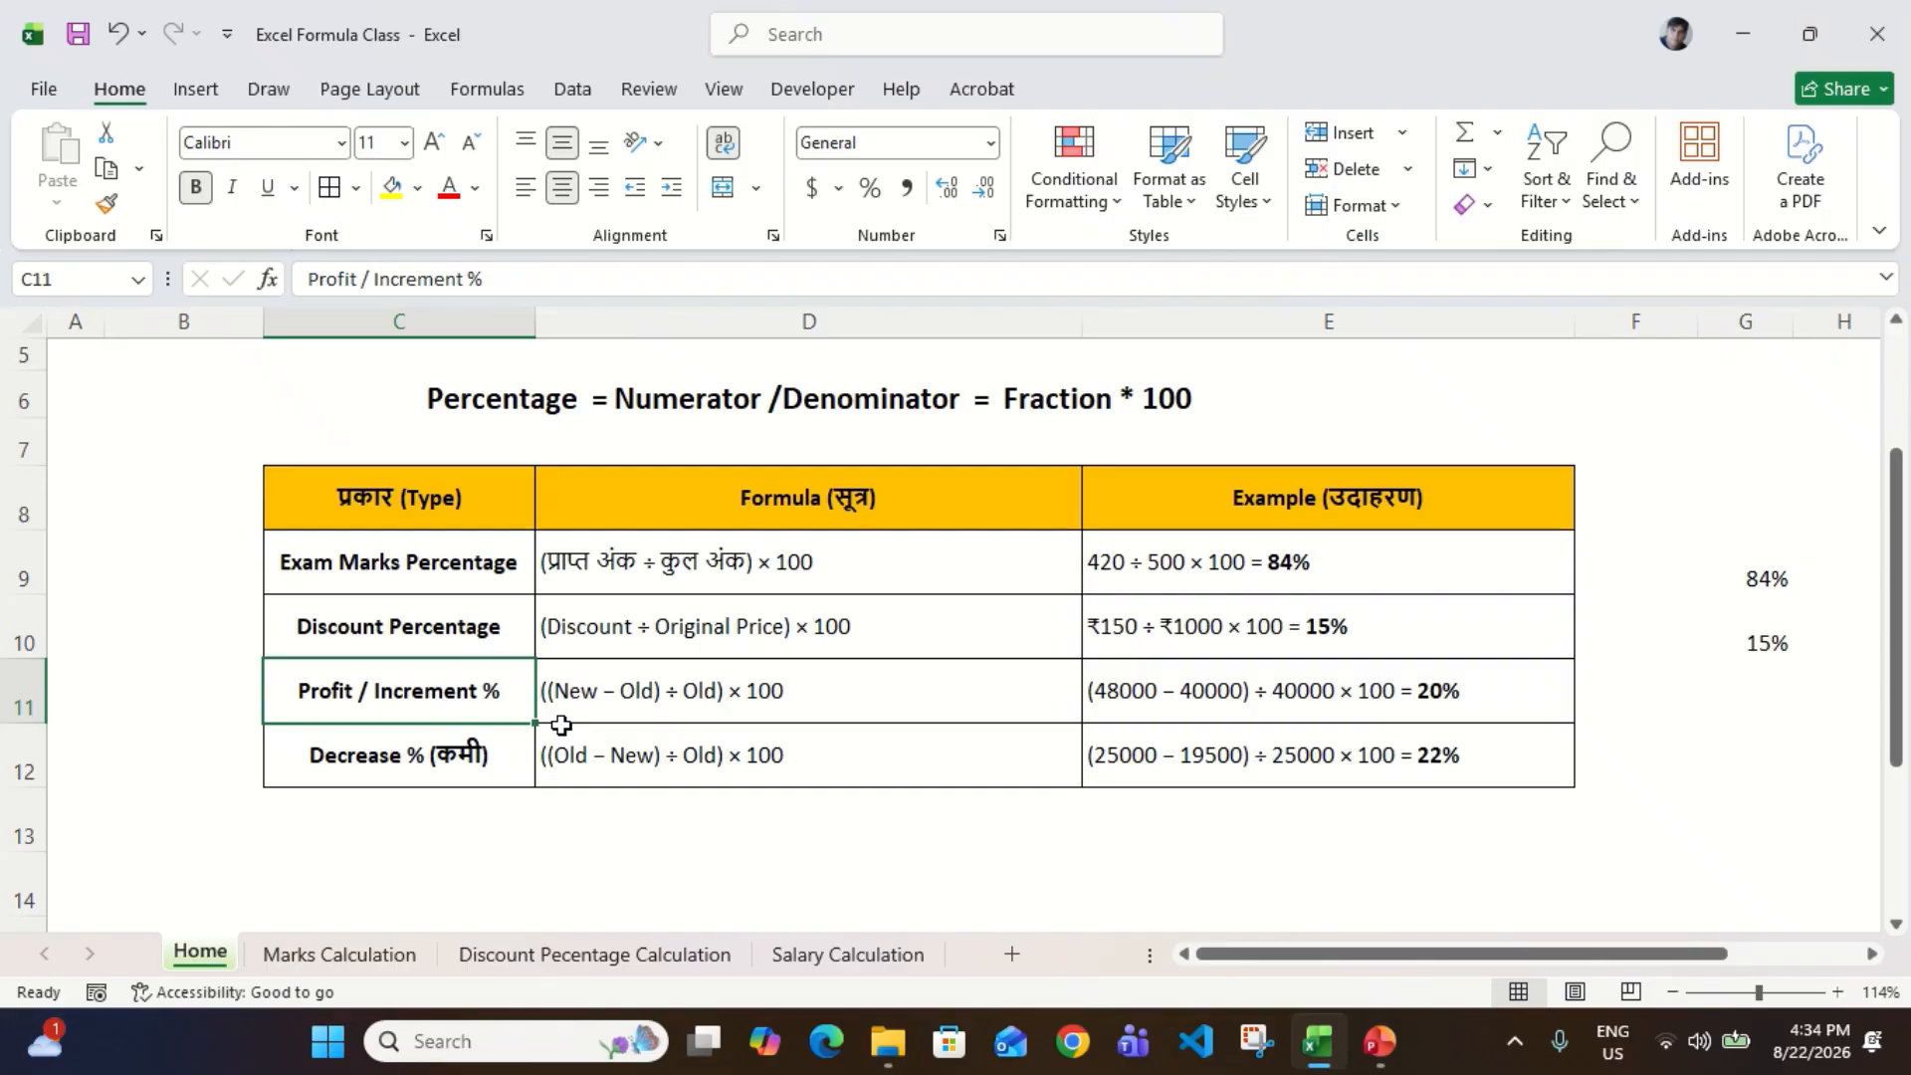
{"action": "left_click", "coordinate": [1145, 709]}
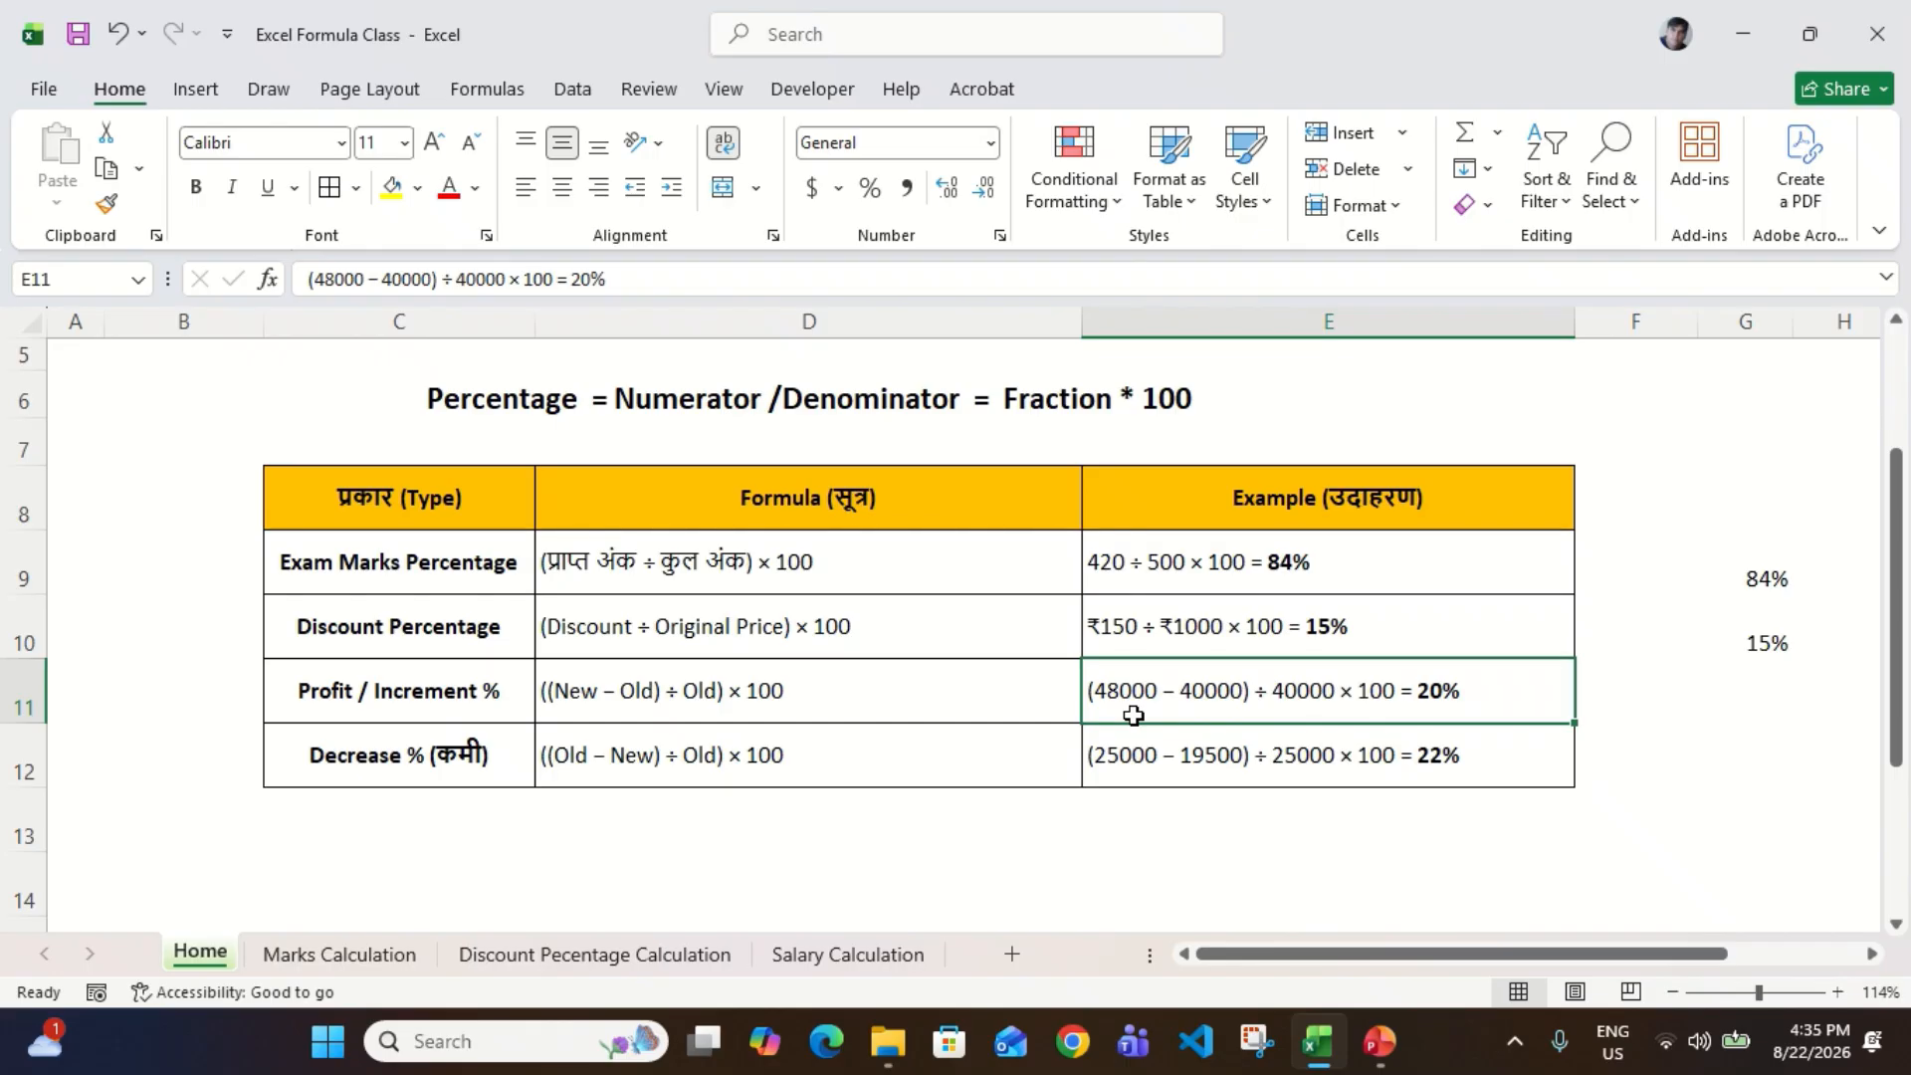
{"action": "scroll", "coordinate": [1133, 715], "scroll_direction": "right", "scroll_amount": 2}
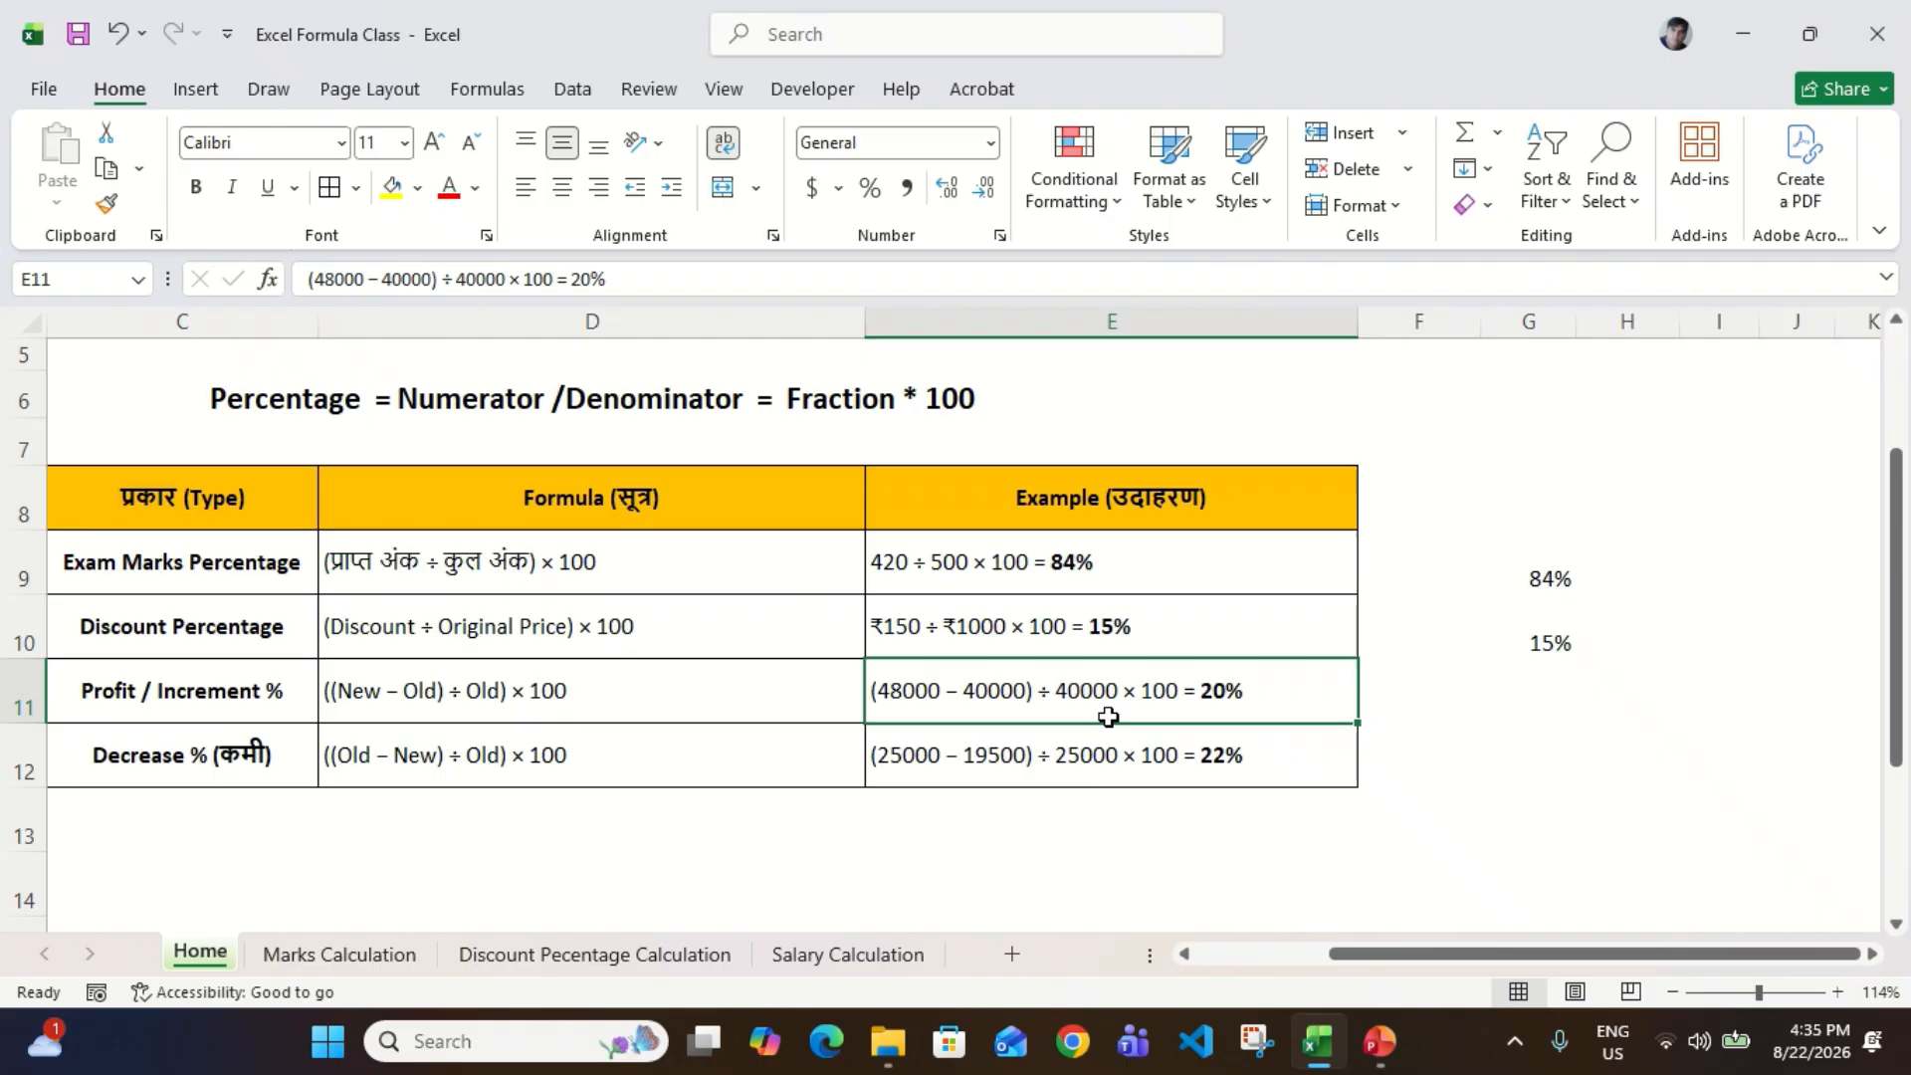
{"action": "left_click", "coordinate": [1513, 728]}
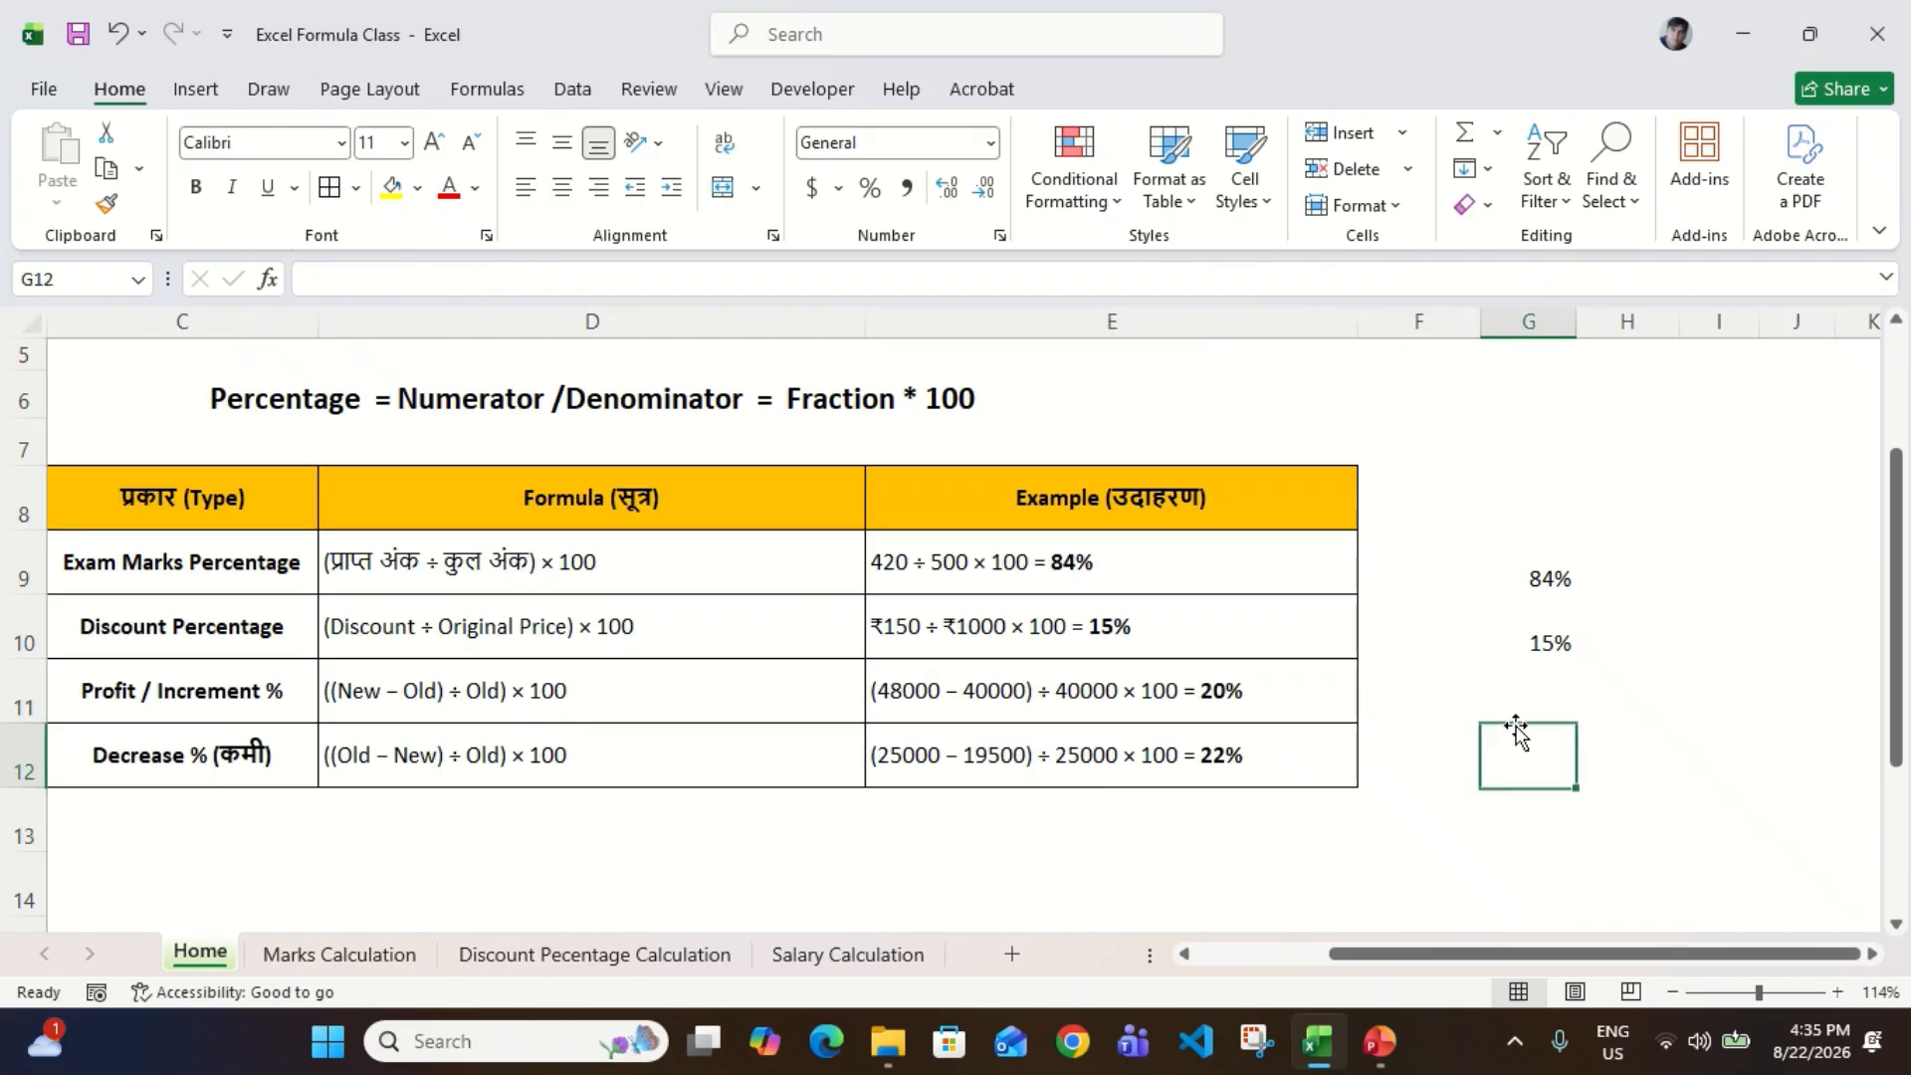
{"action": "key", "text": "Up"}
{"action": "type", "text": "="}
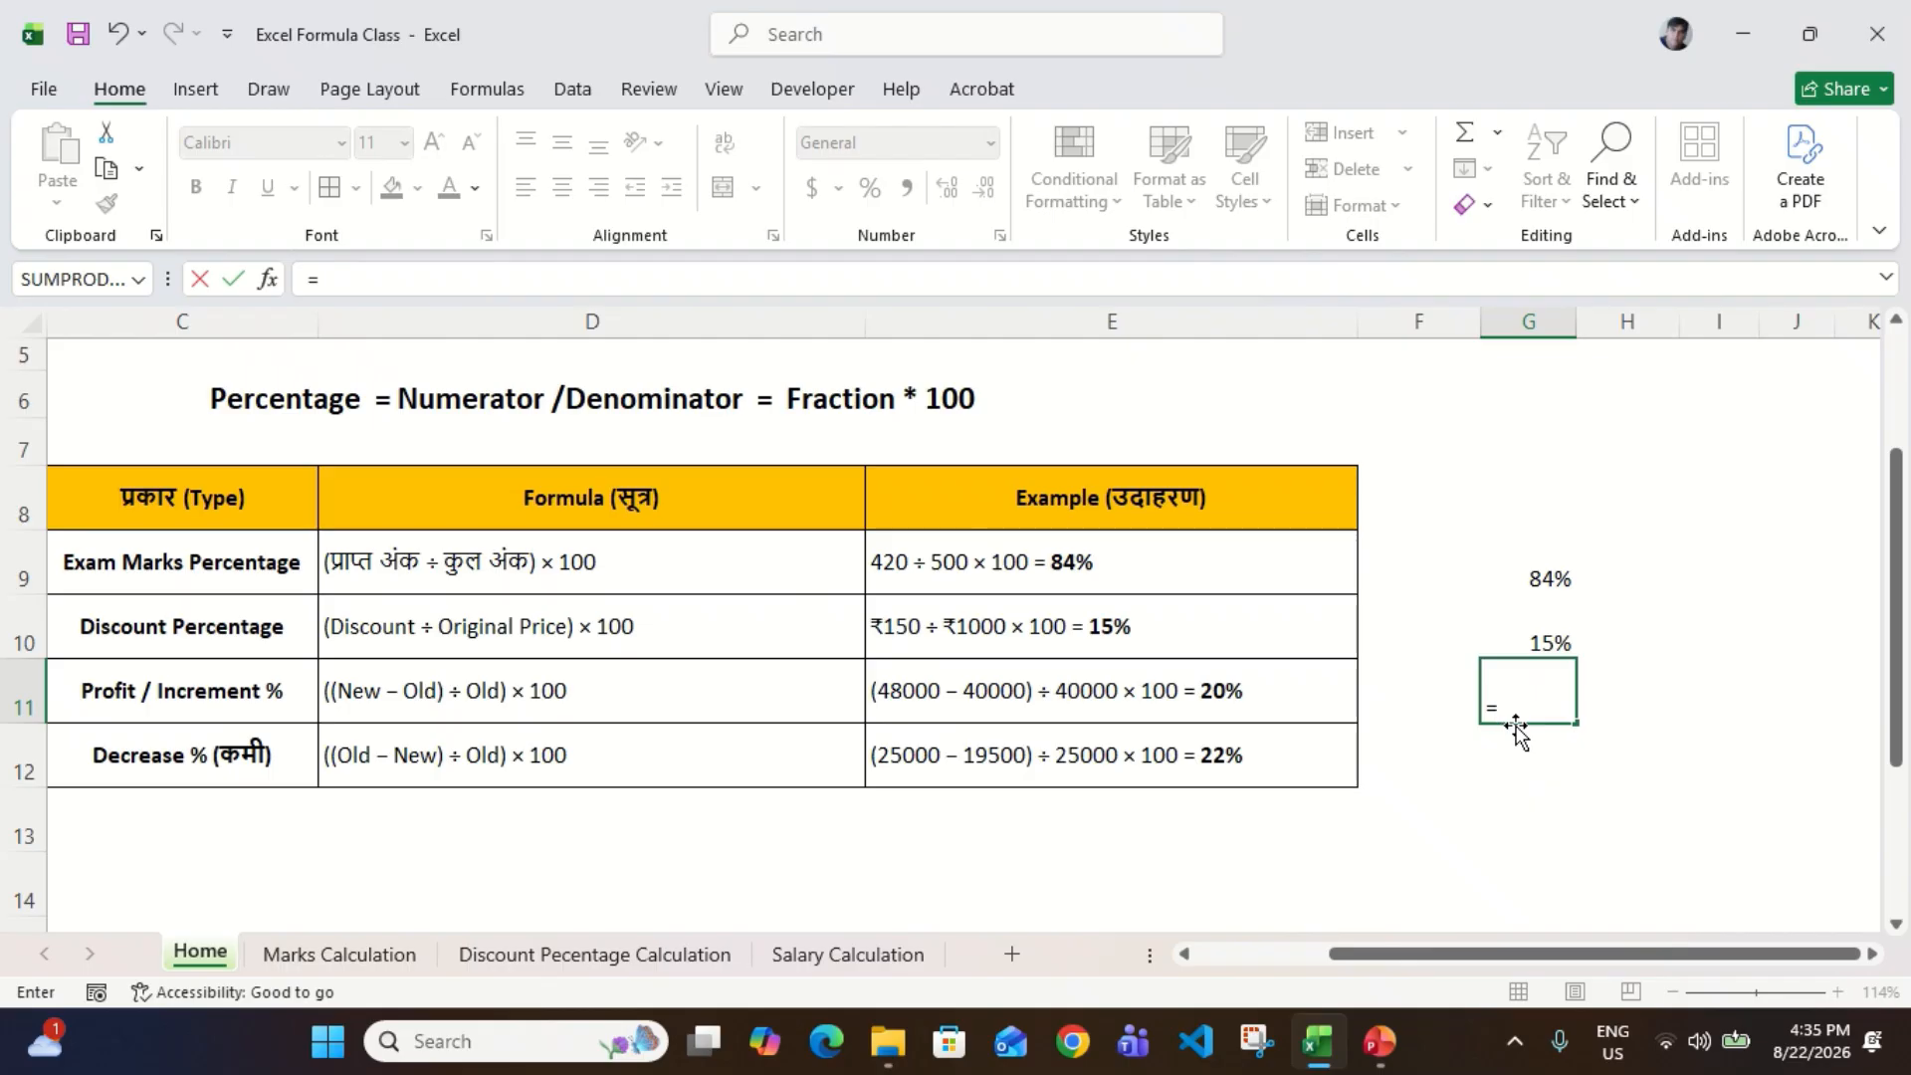
{"action": "type", "text": "48000"}
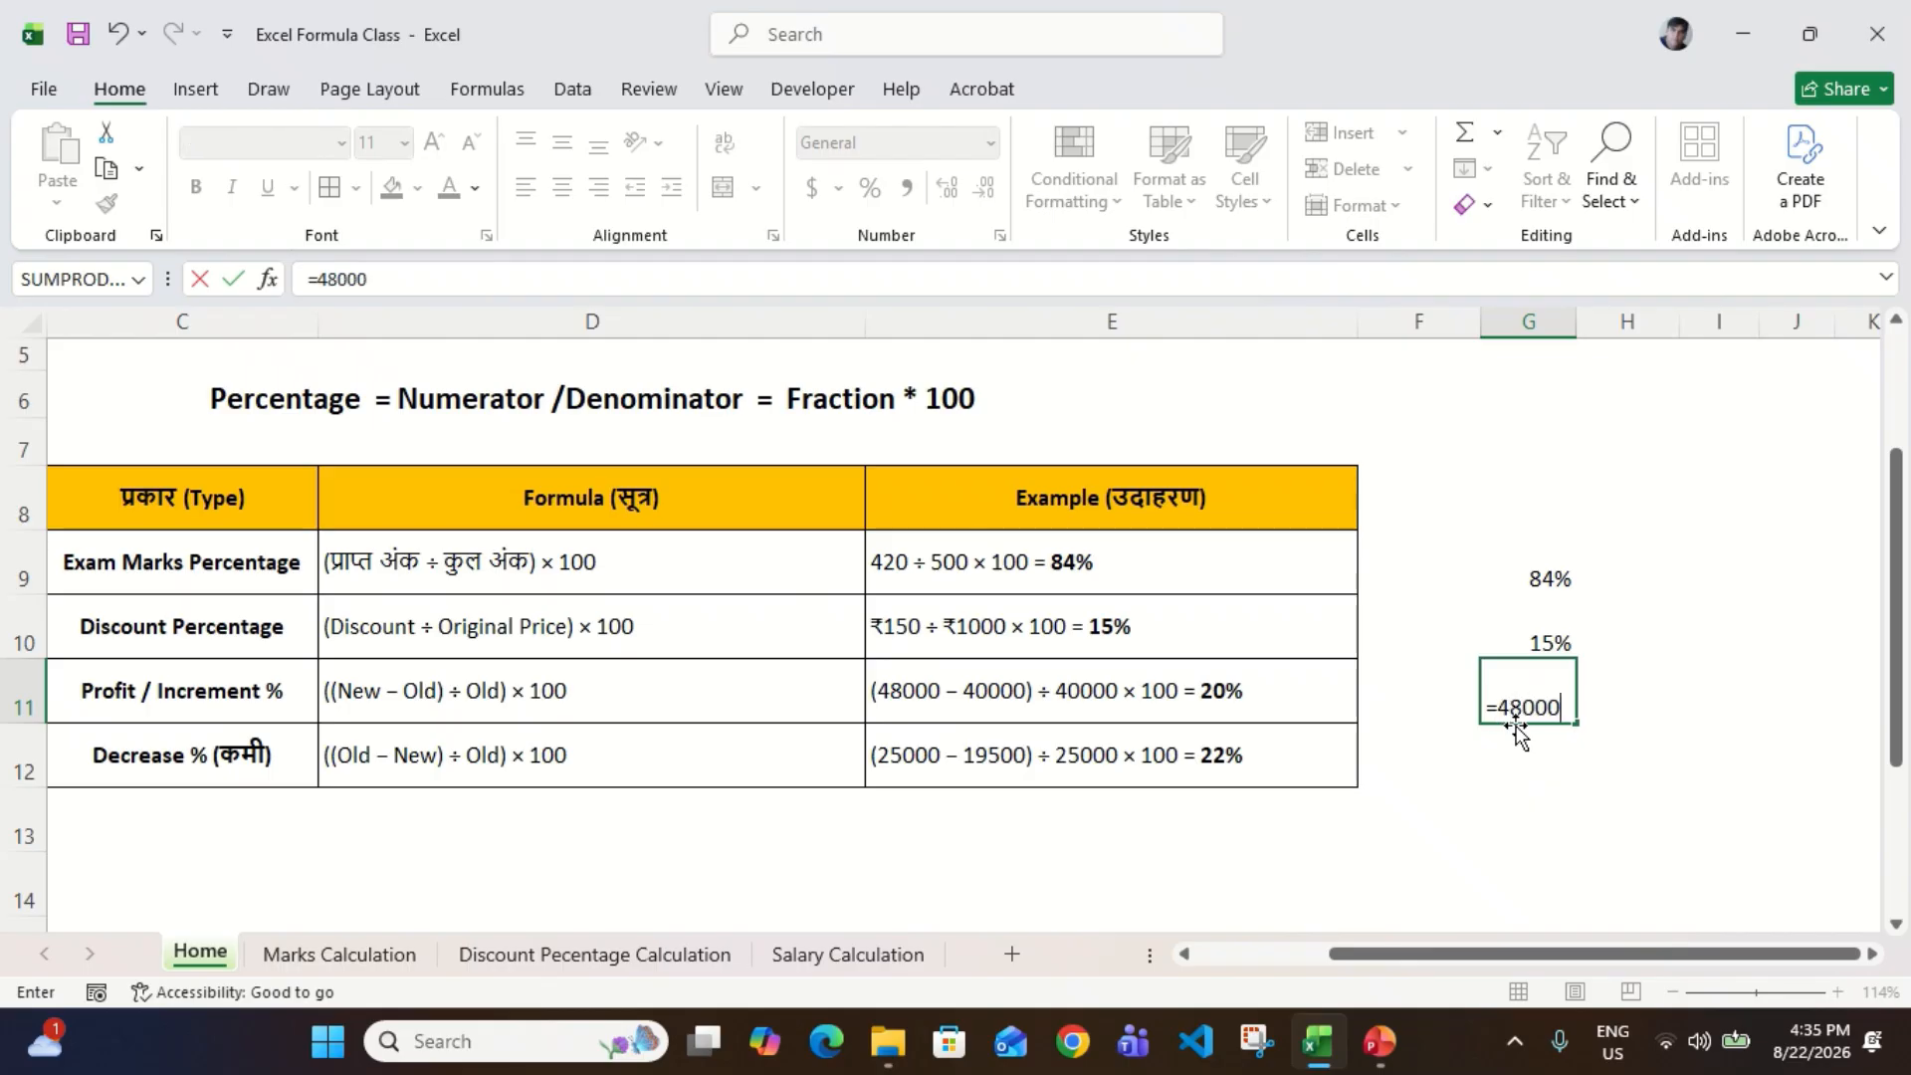
{"action": "type", "text": "-4000"}
{"action": "key", "text": "Return"}
{"action": "key", "text": "Up"}
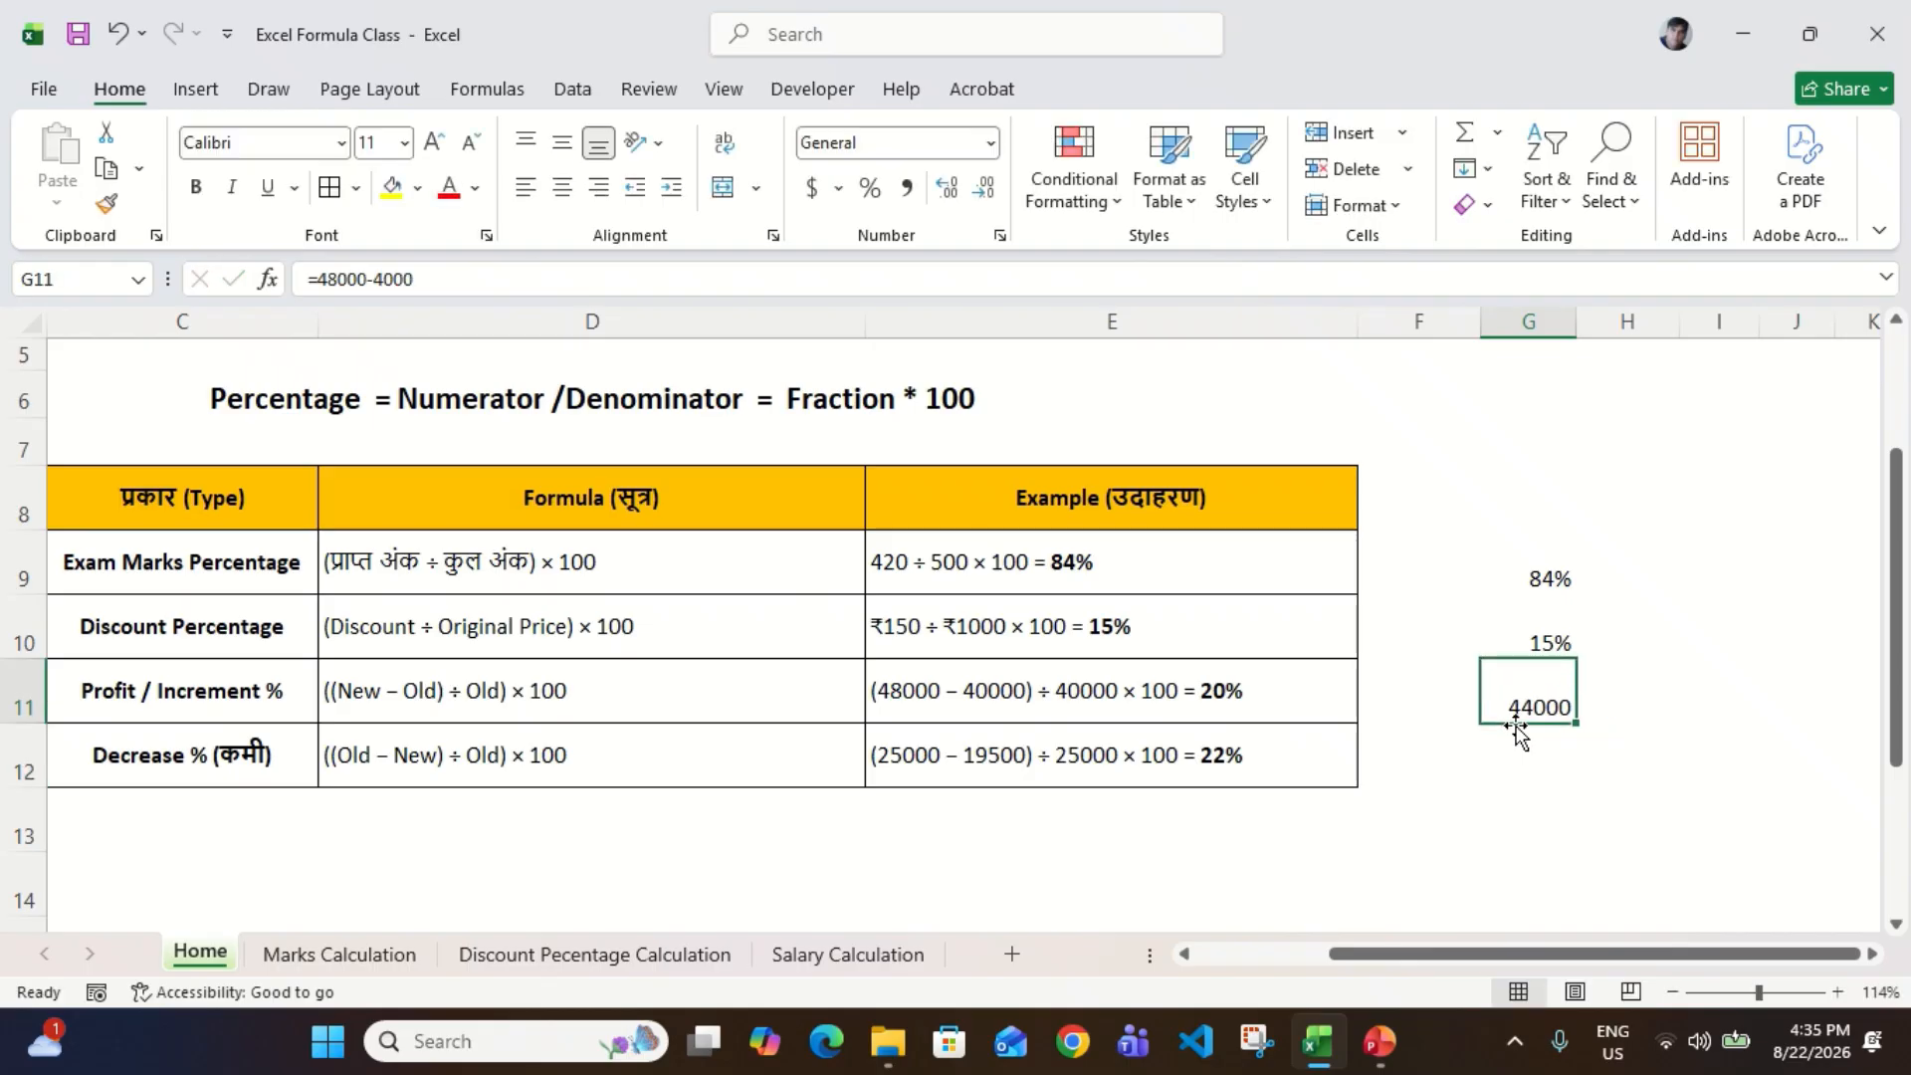
{"action": "key", "text": "F2"}
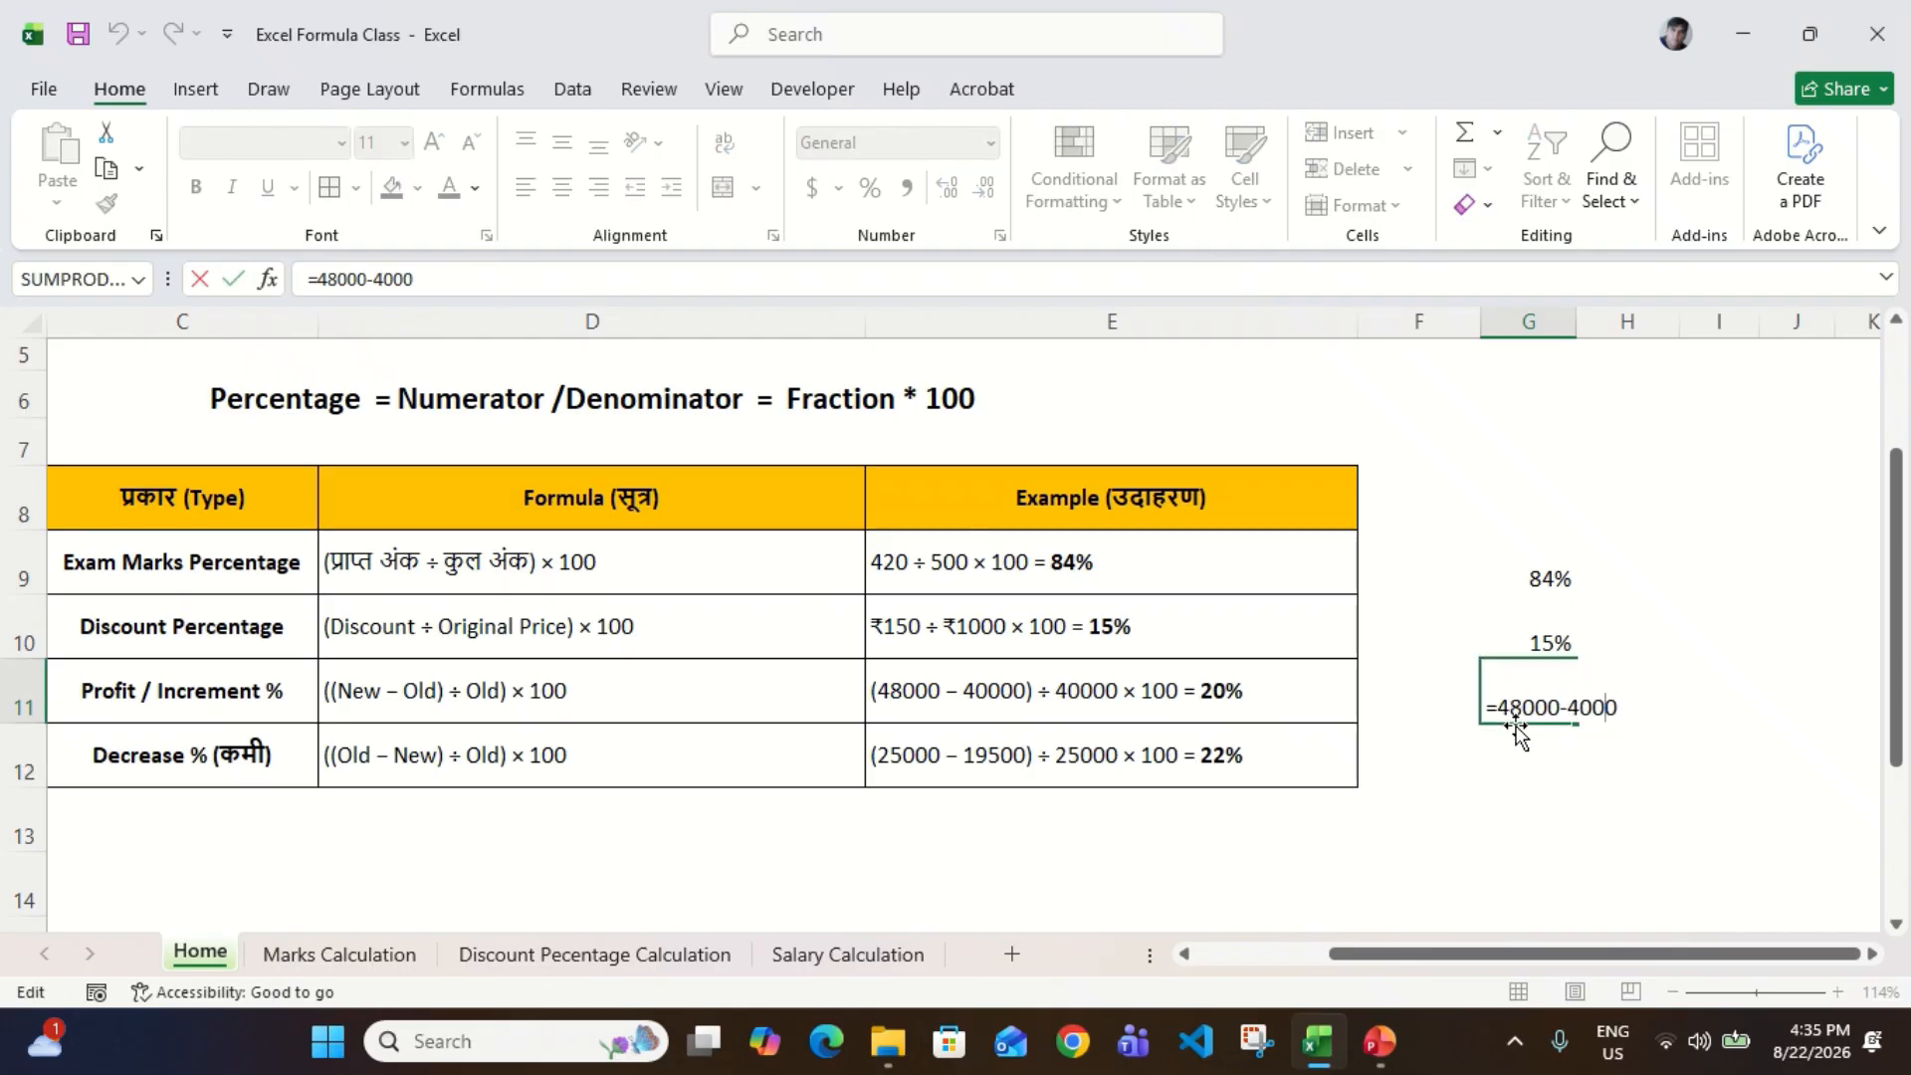
{"action": "type", "text": "0"}
{"action": "key", "text": "Return"}
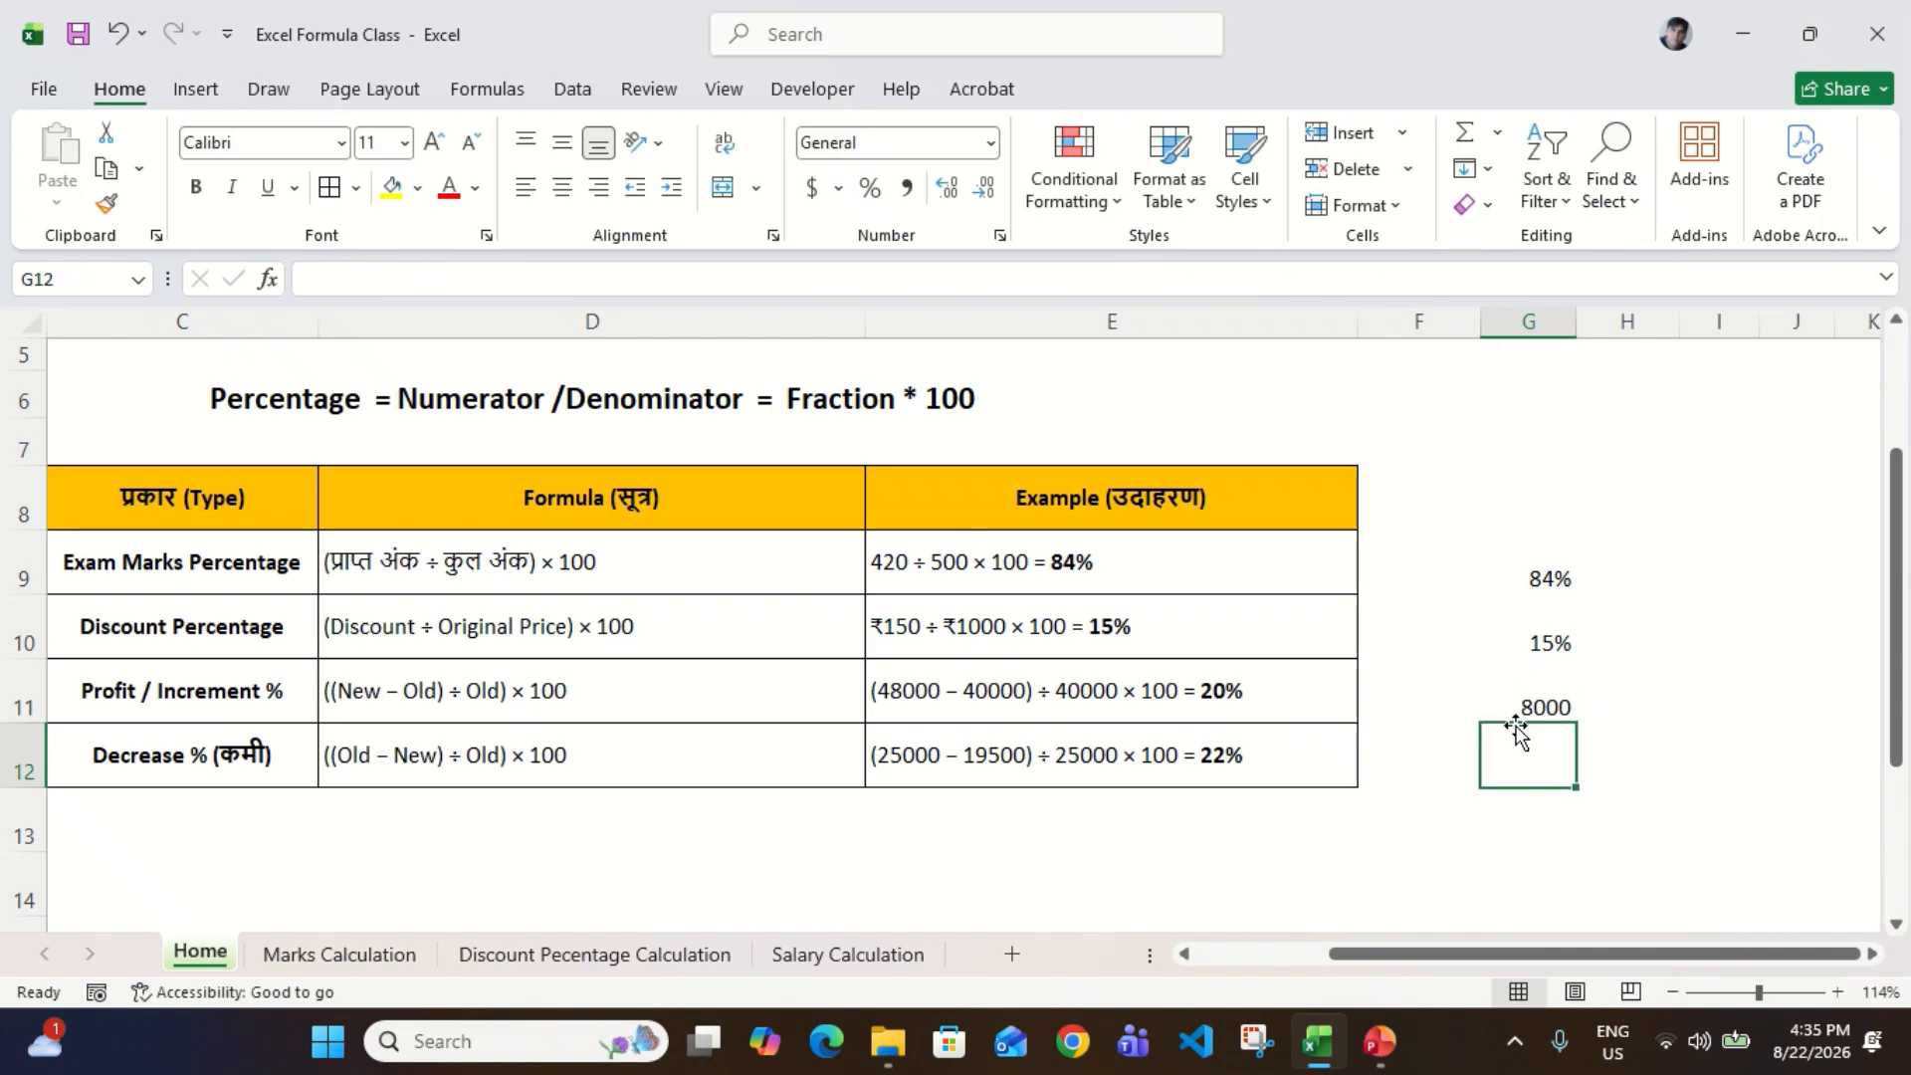
{"action": "key", "text": "Up"}
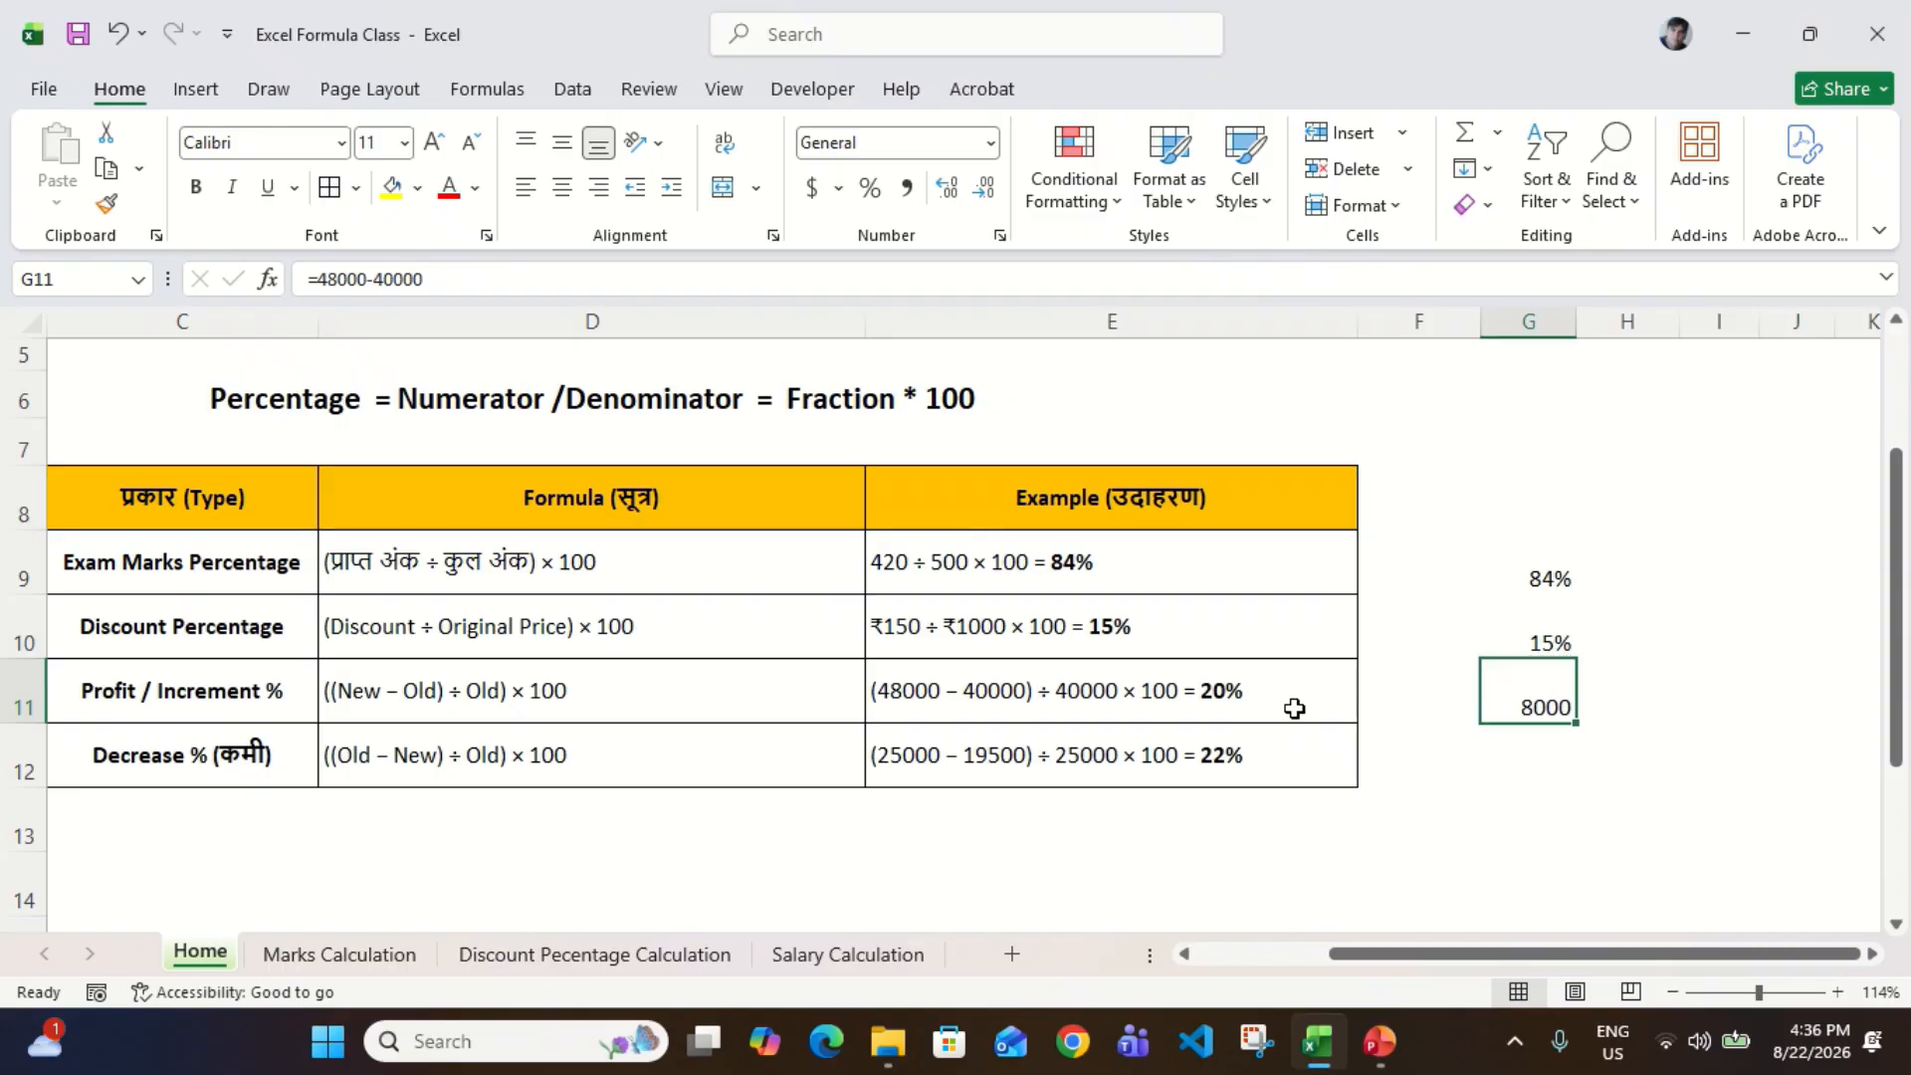
Step: Divide the difference by the old value with =G11/40000 in H11 and apply Percent Style
{"action": "left_click", "coordinate": [1630, 704]}
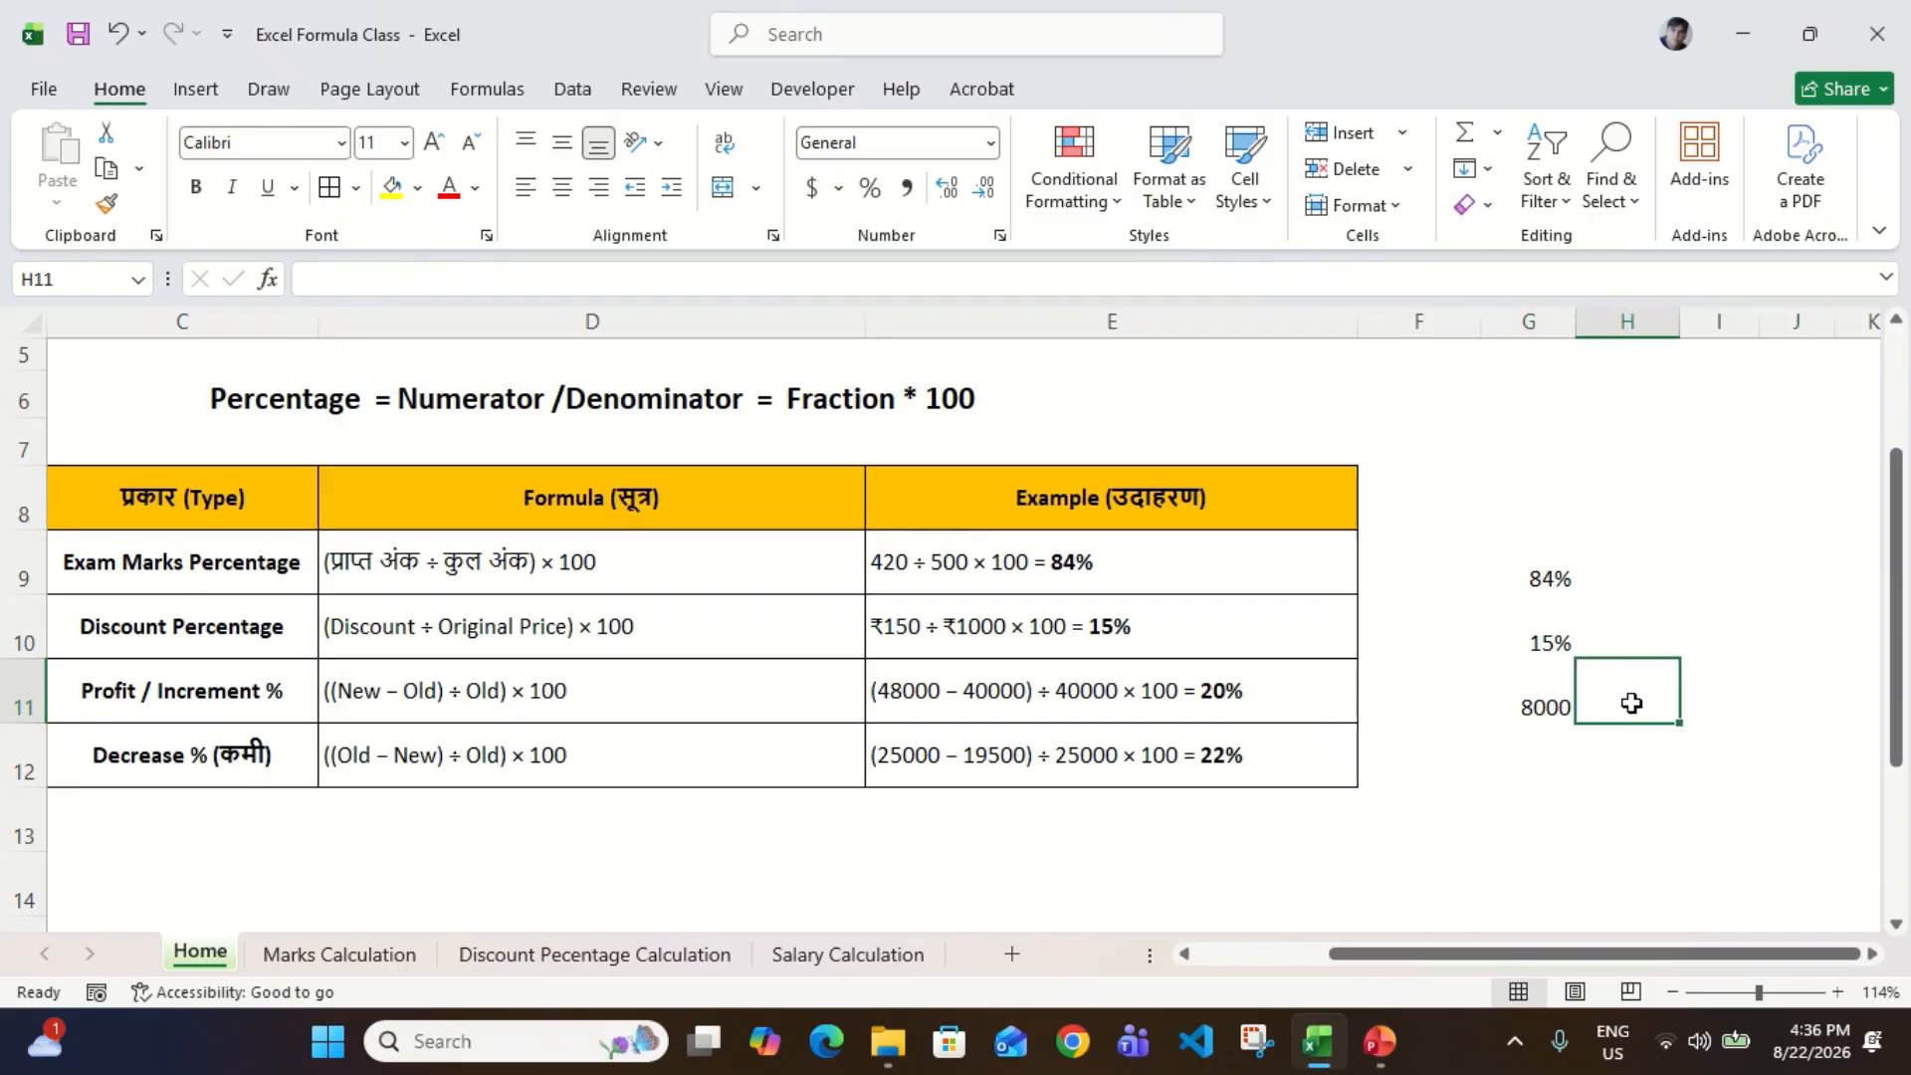
{"action": "type", "text": "="}
{"action": "key", "text": "Left"}
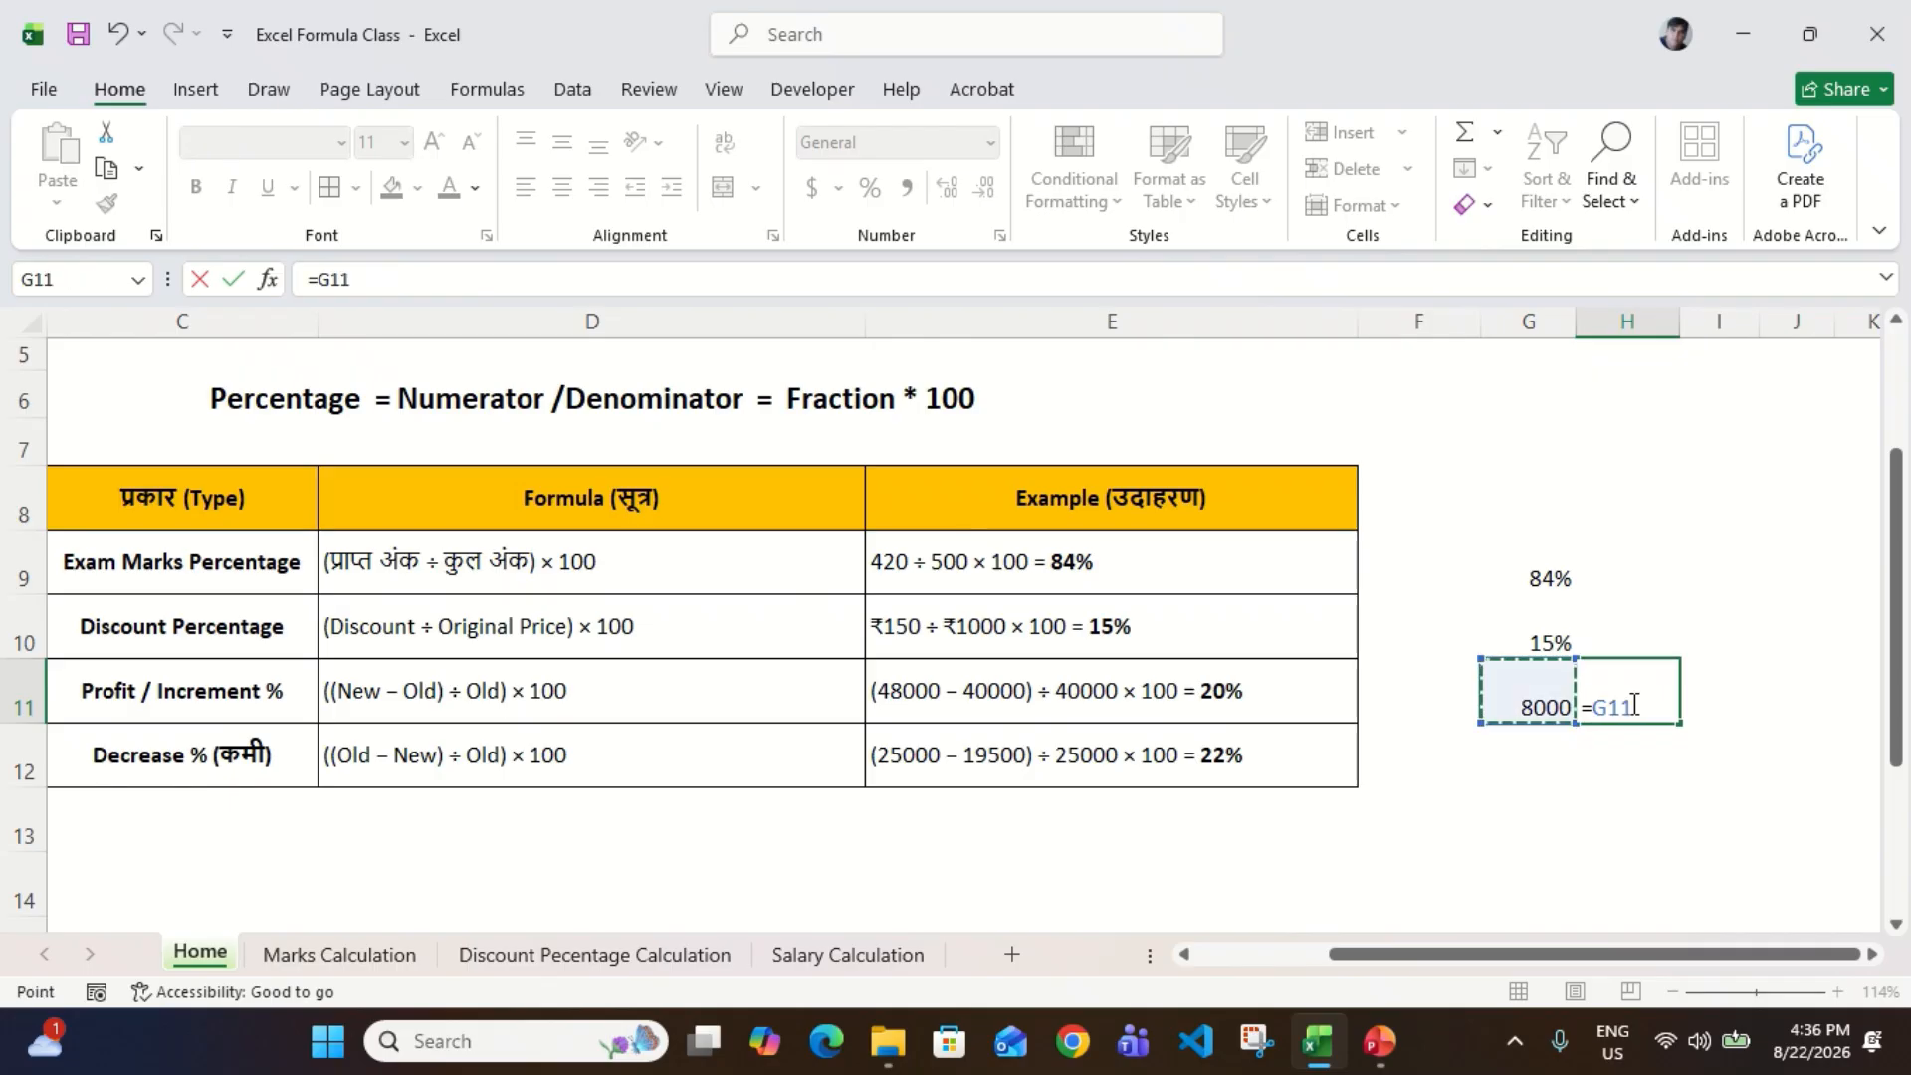
{"action": "type", "text": "/4000"}
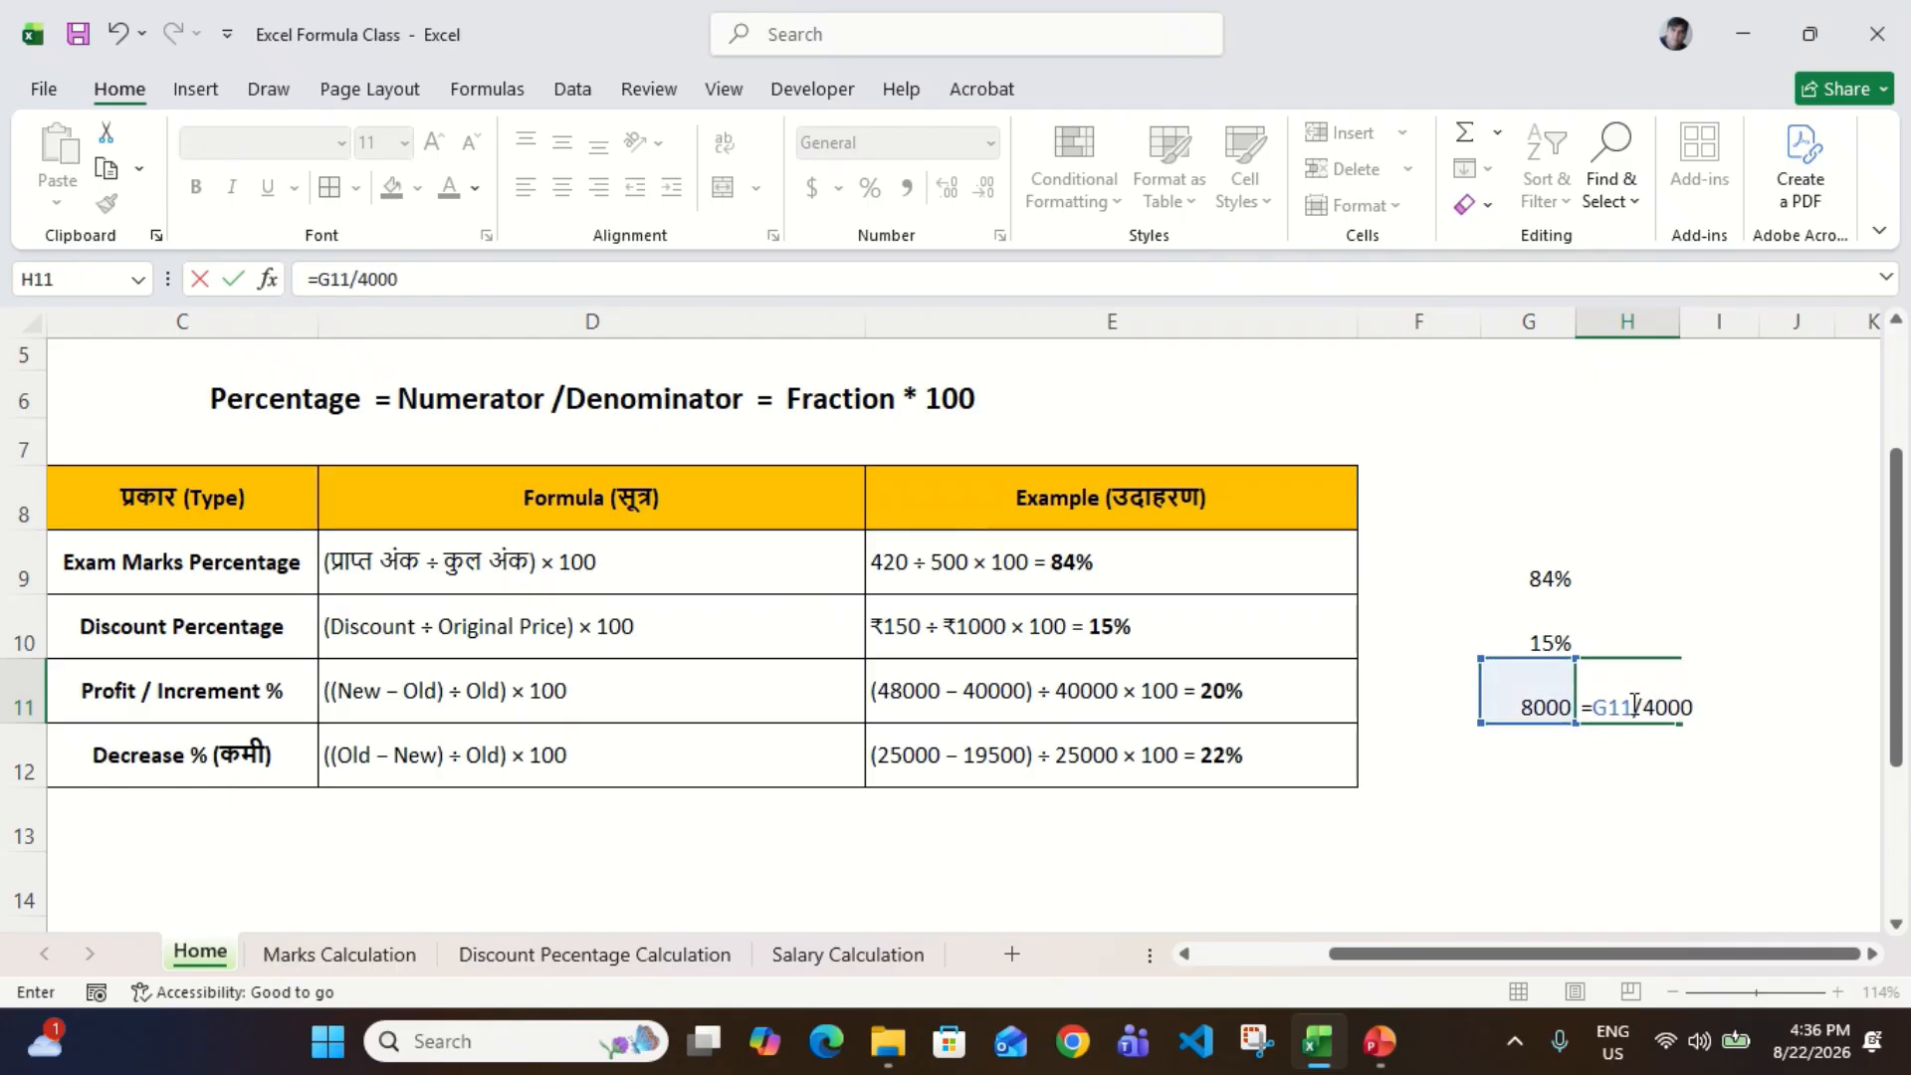
{"action": "type", "text": "0"}
{"action": "key", "text": "Return"}
{"action": "key", "text": "Return"}
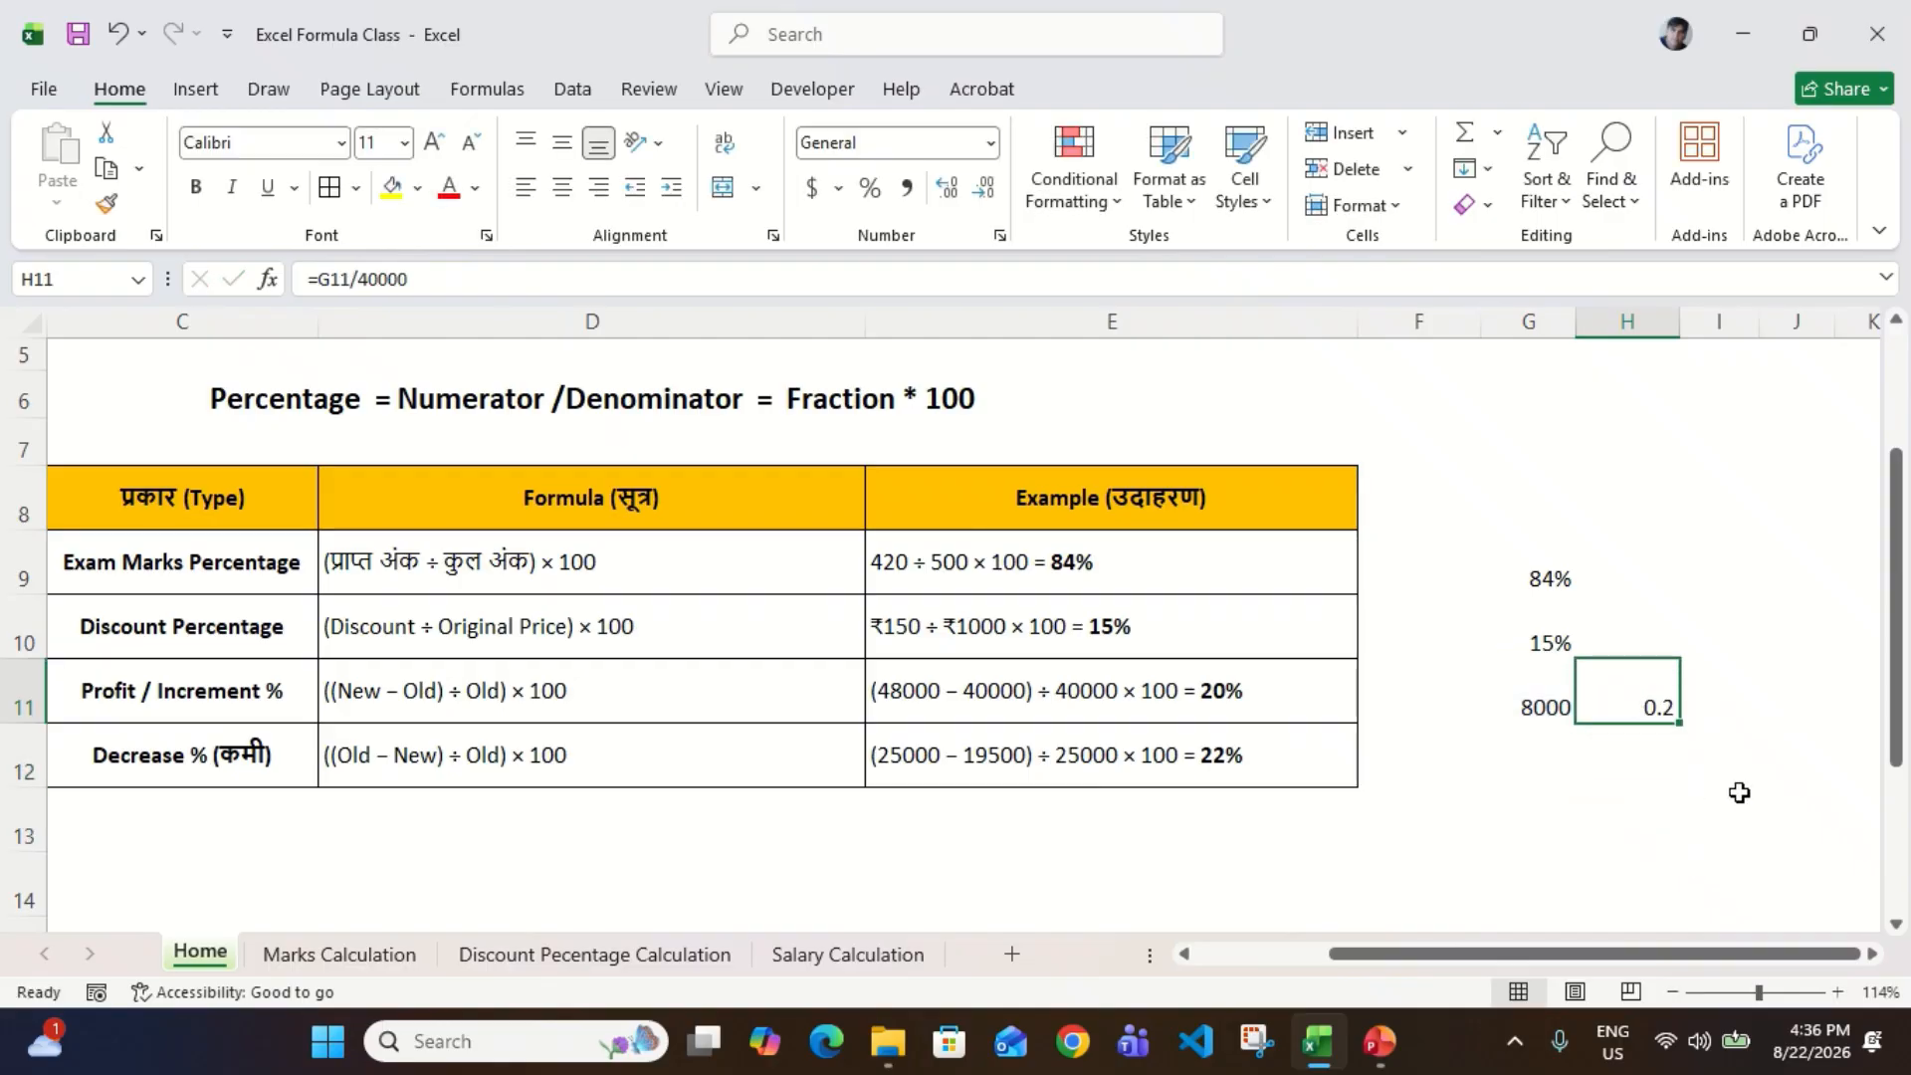
{"action": "left_click", "coordinate": [869, 190]}
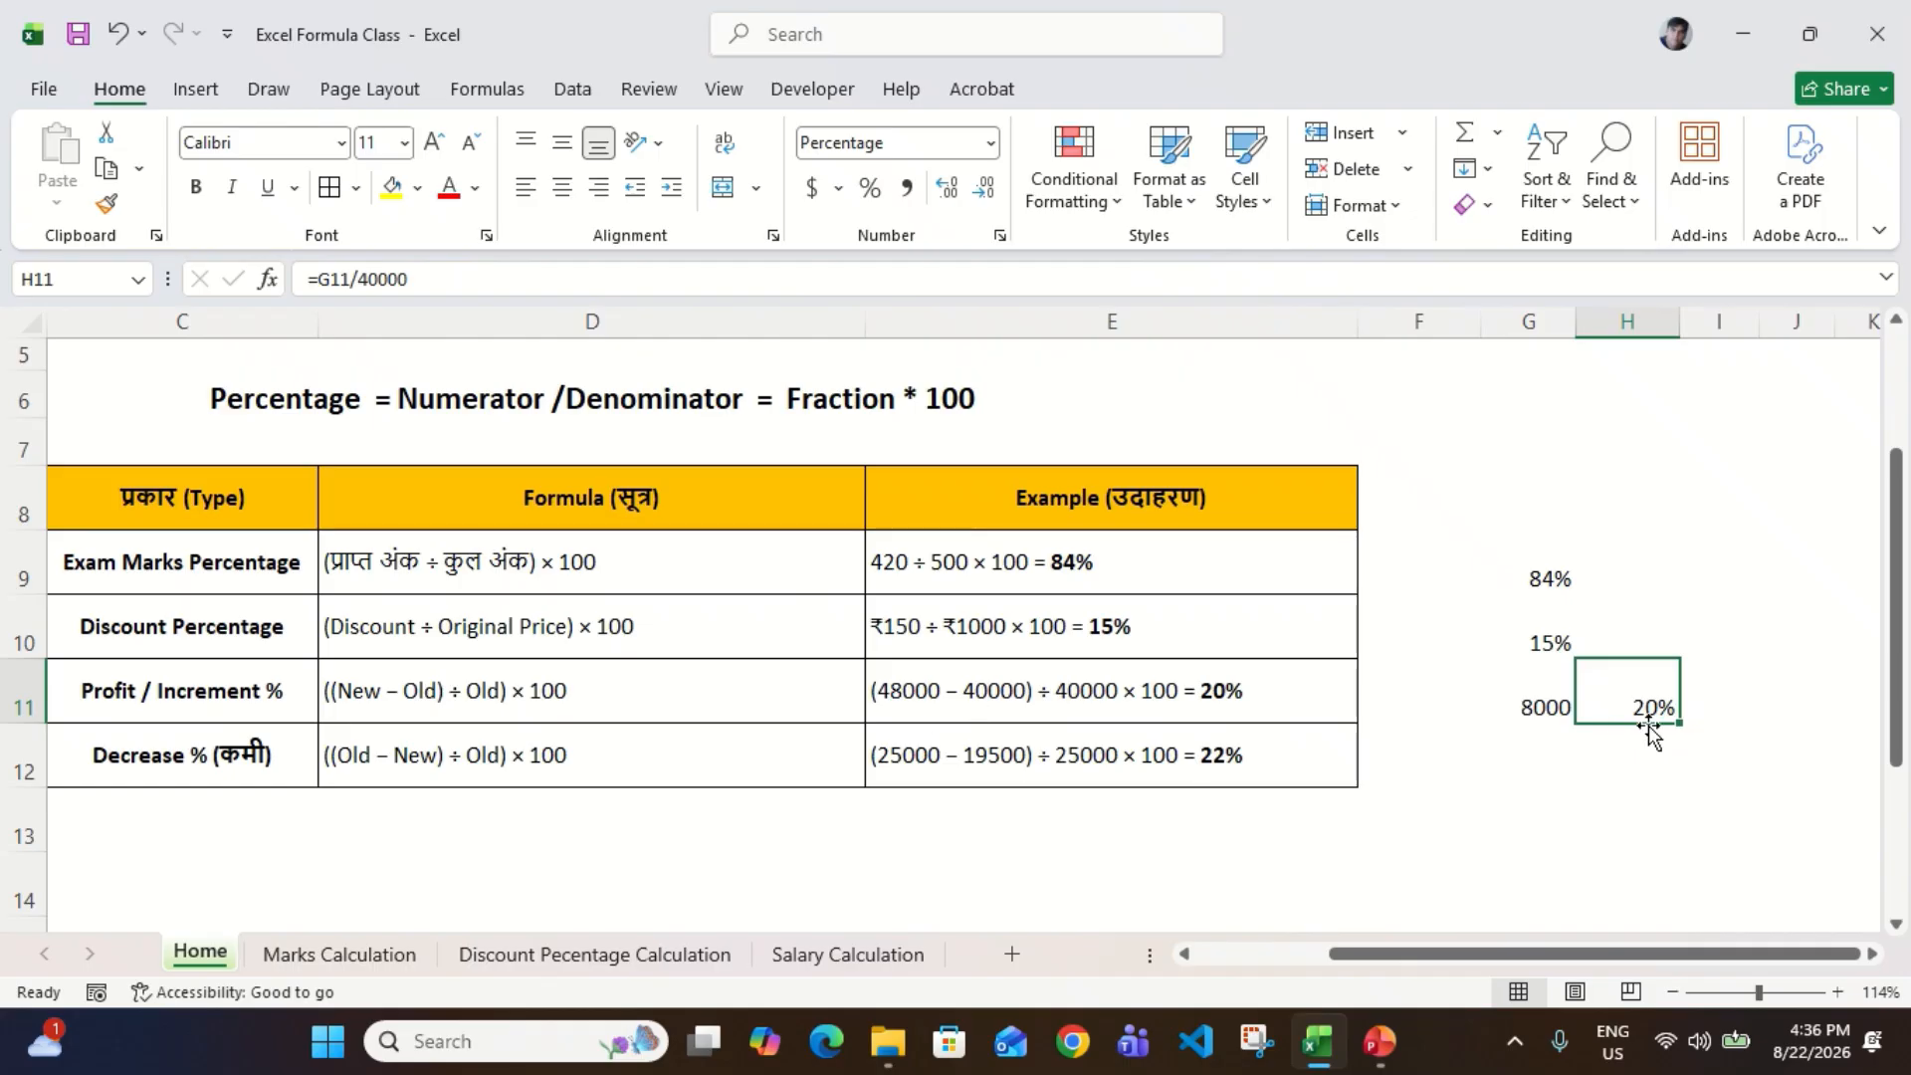
{"action": "left_click", "coordinate": [1533, 725]}
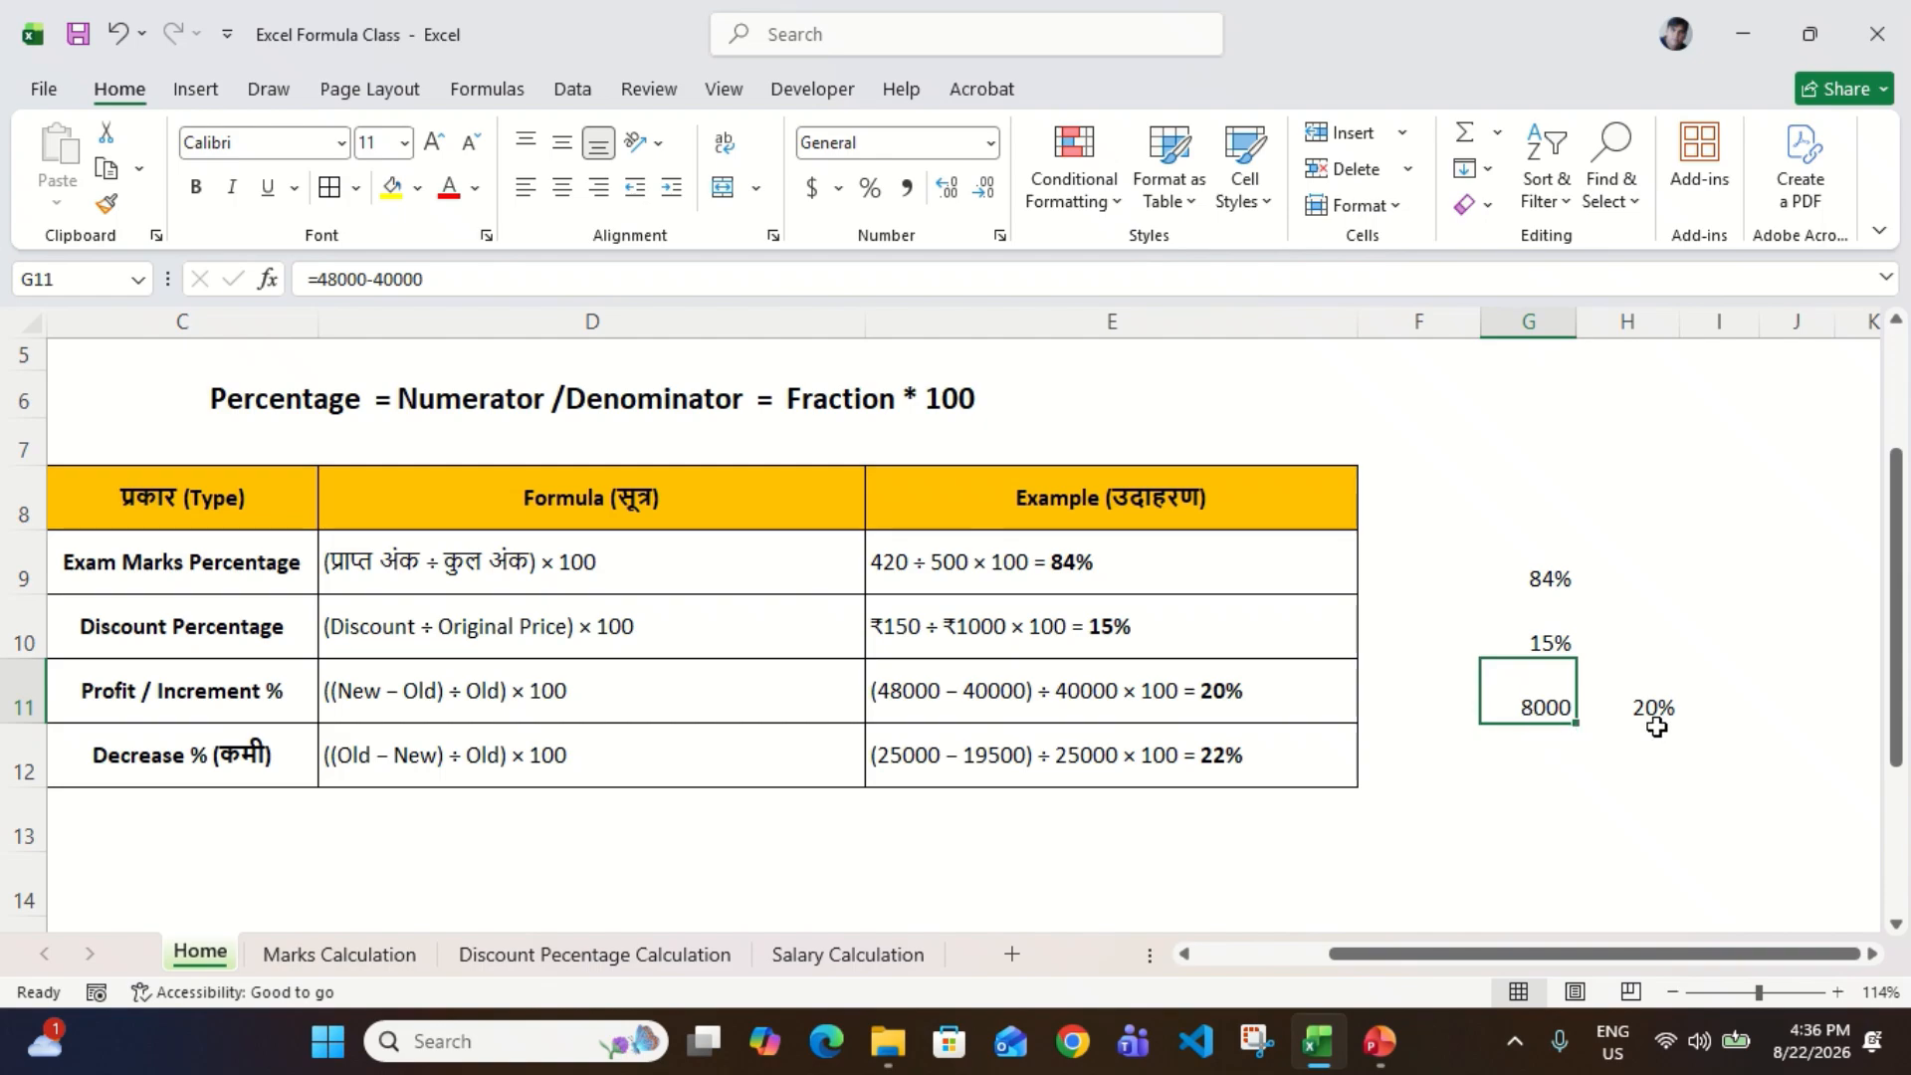
{"action": "left_click", "coordinate": [987, 710]}
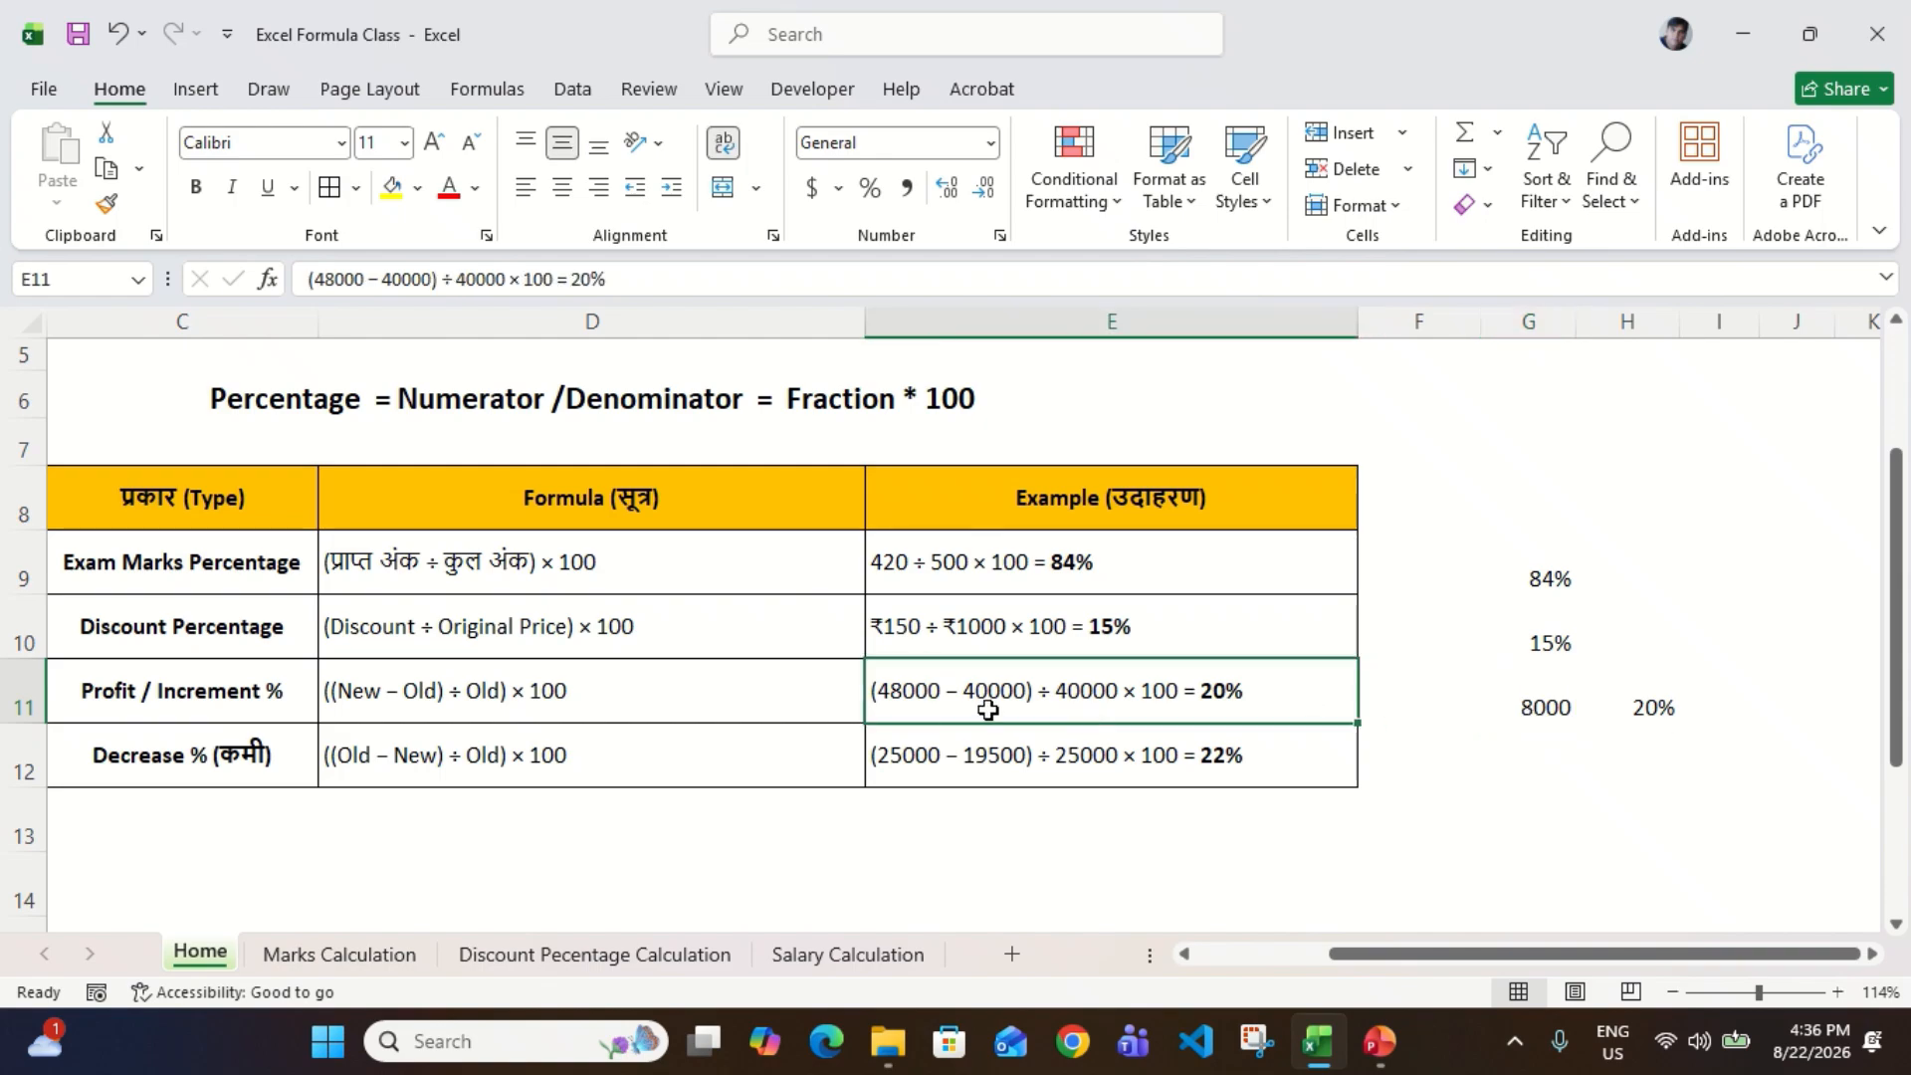
{"action": "scroll", "coordinate": [1602, 724], "scroll_direction": "right", "scroll_amount": 3}
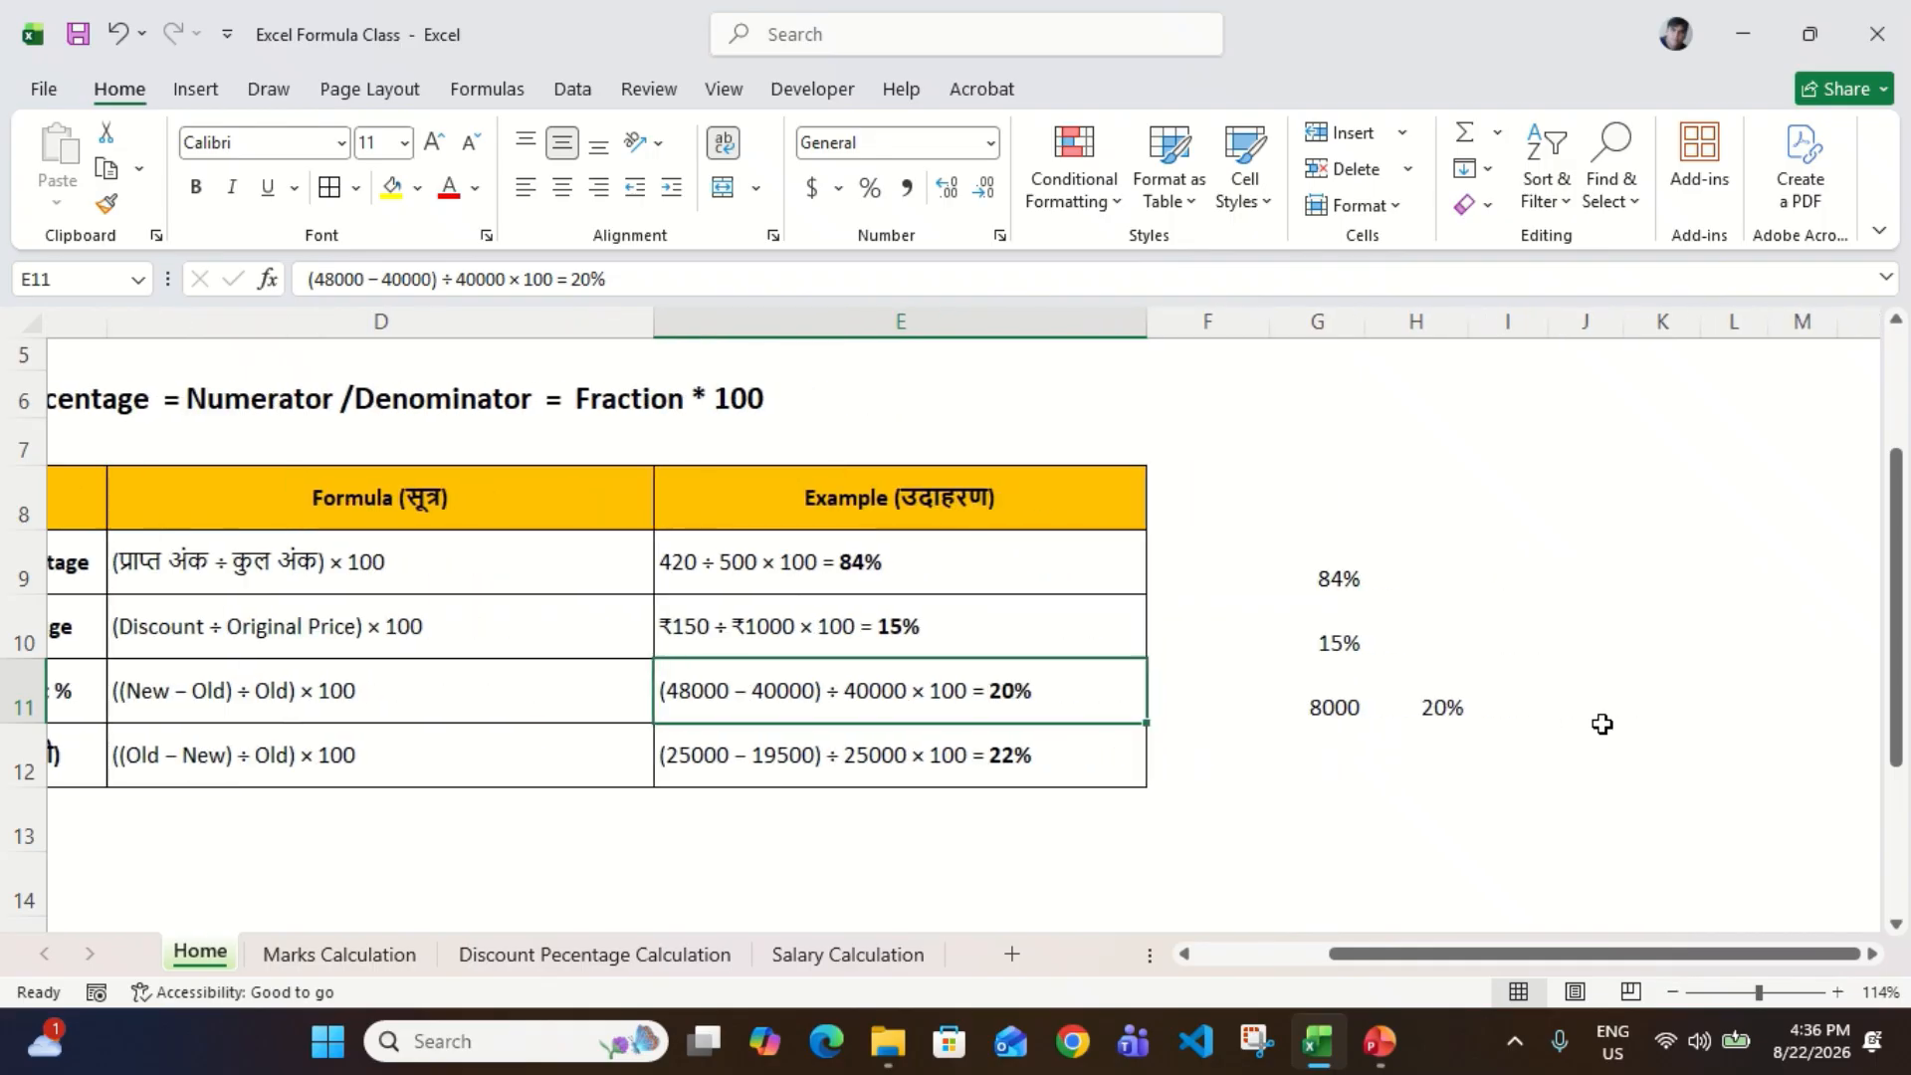
{"action": "left_click", "coordinate": [1487, 714]}
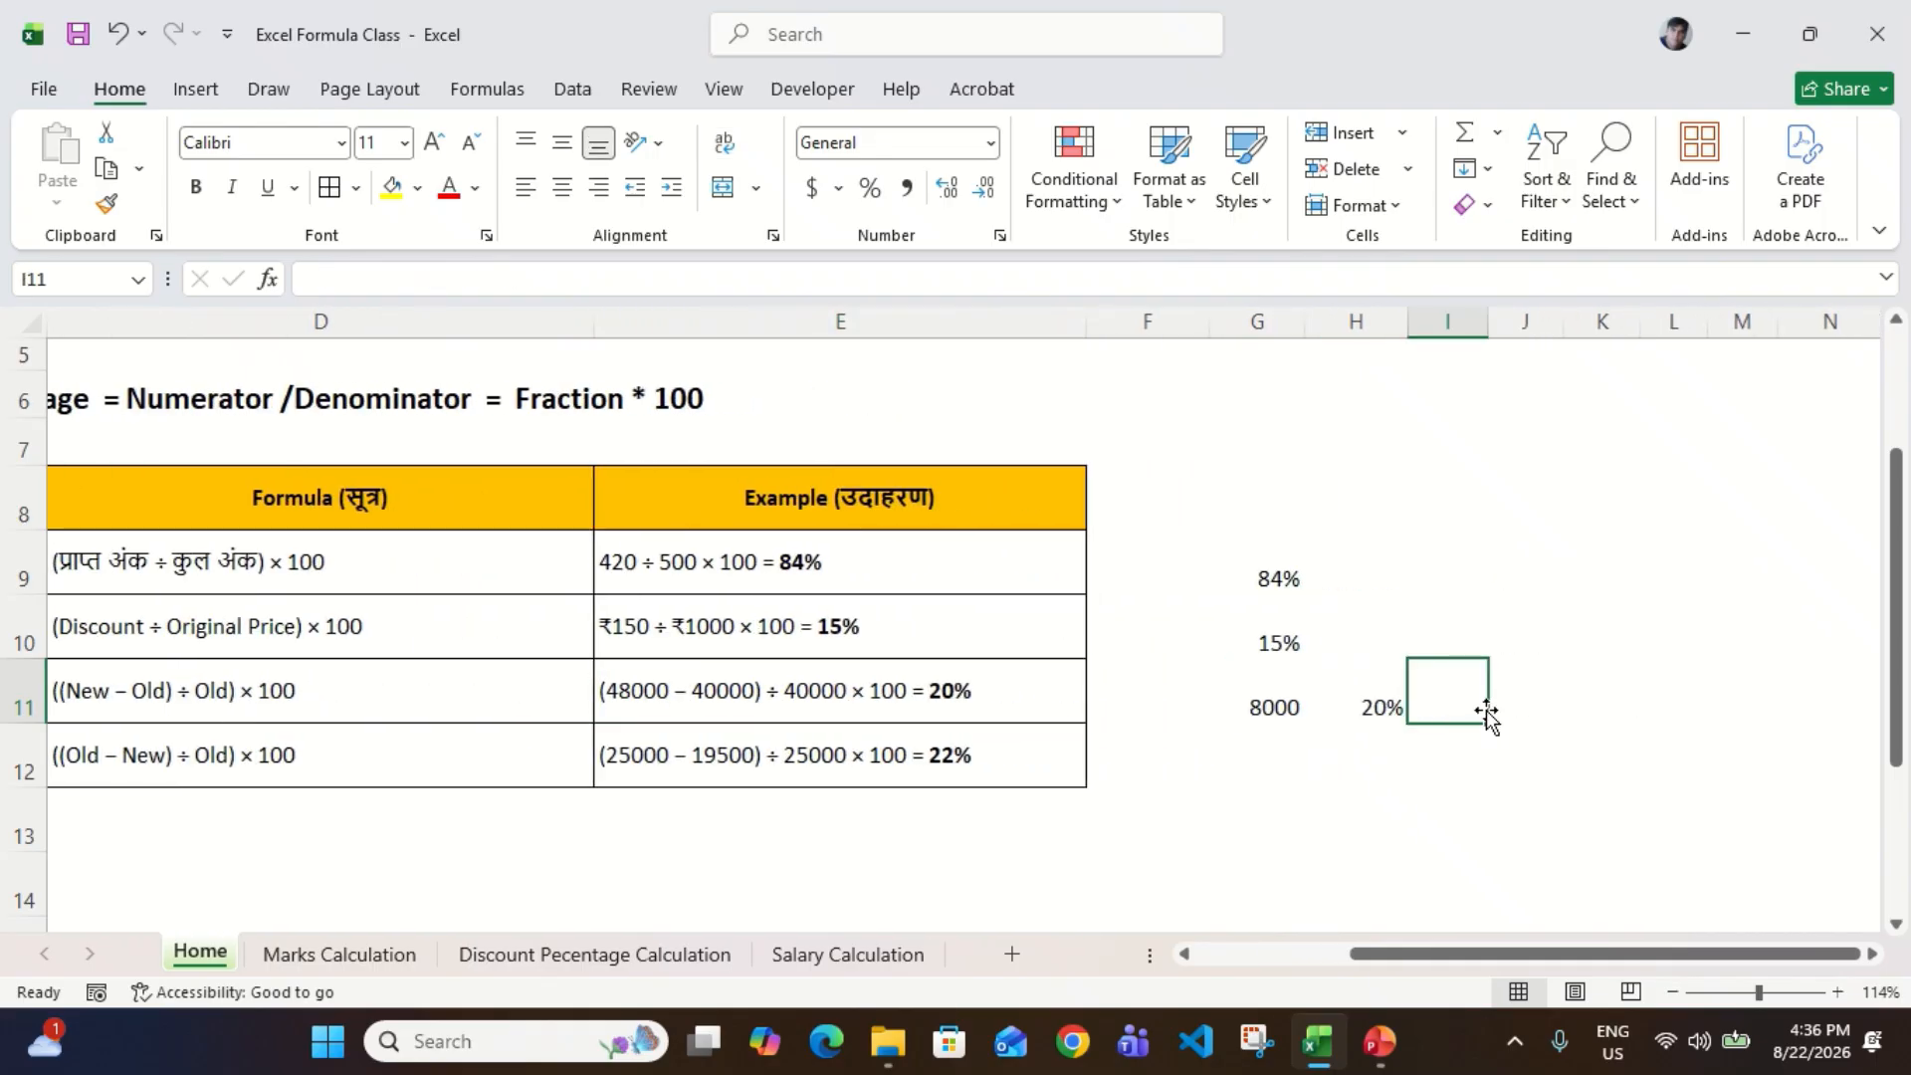
{"action": "type", "text": "=(4800"}
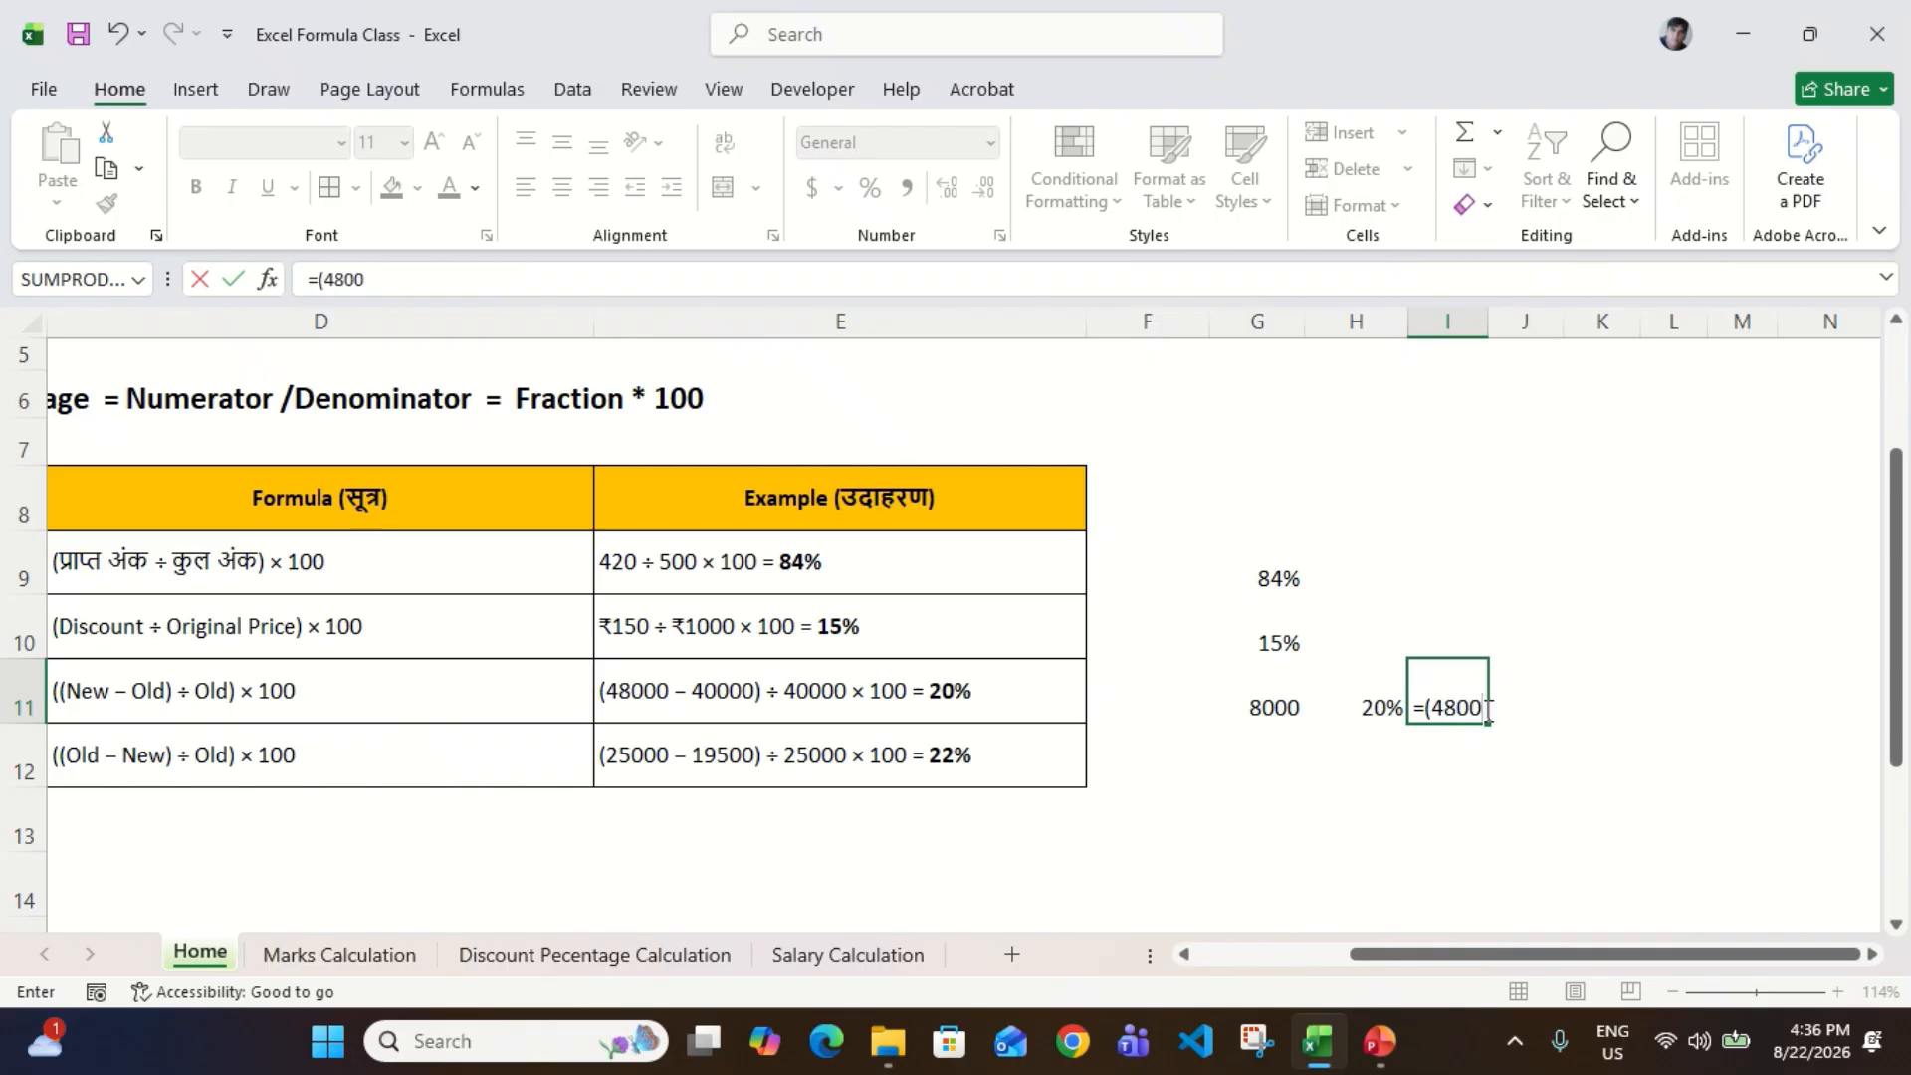
{"action": "type", "text": "0-40000)/40000"}
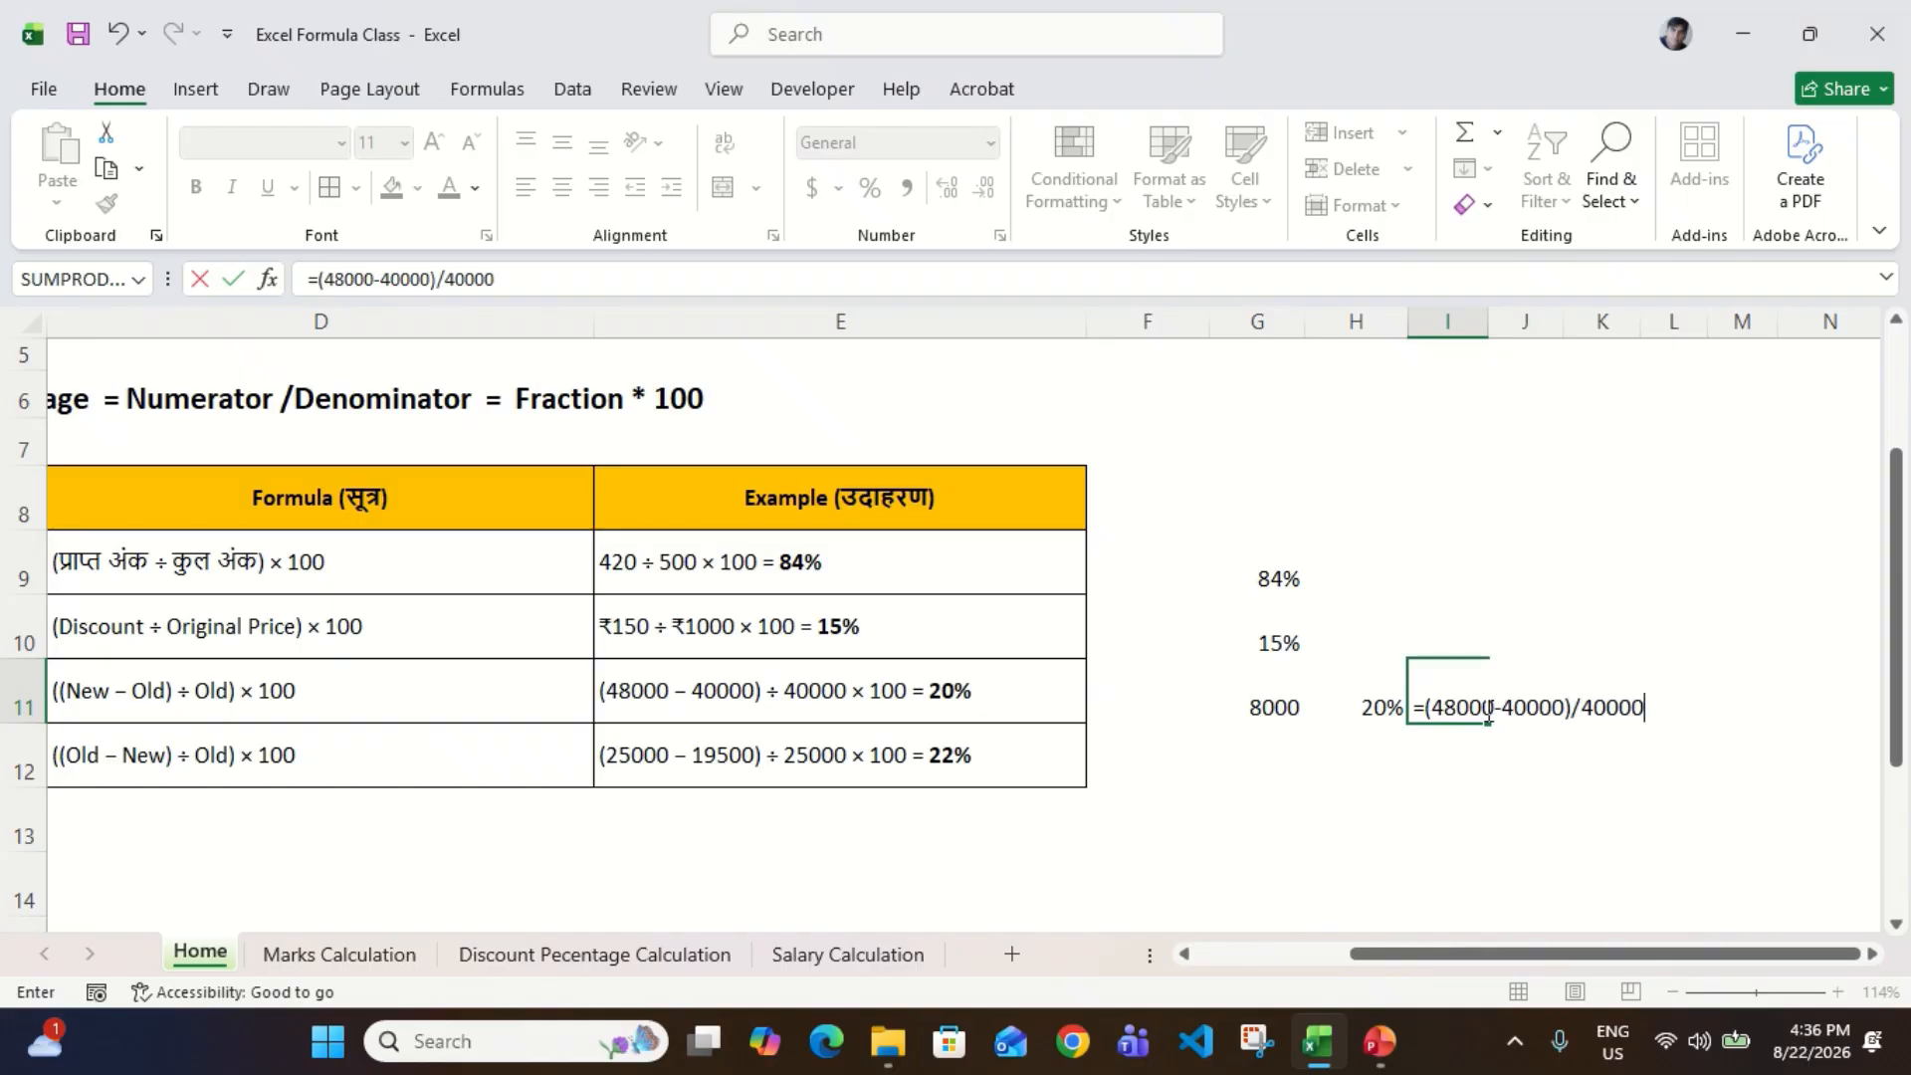
{"action": "key", "text": "Return"}
{"action": "key", "text": "Down"}
{"action": "key", "text": "Up"}
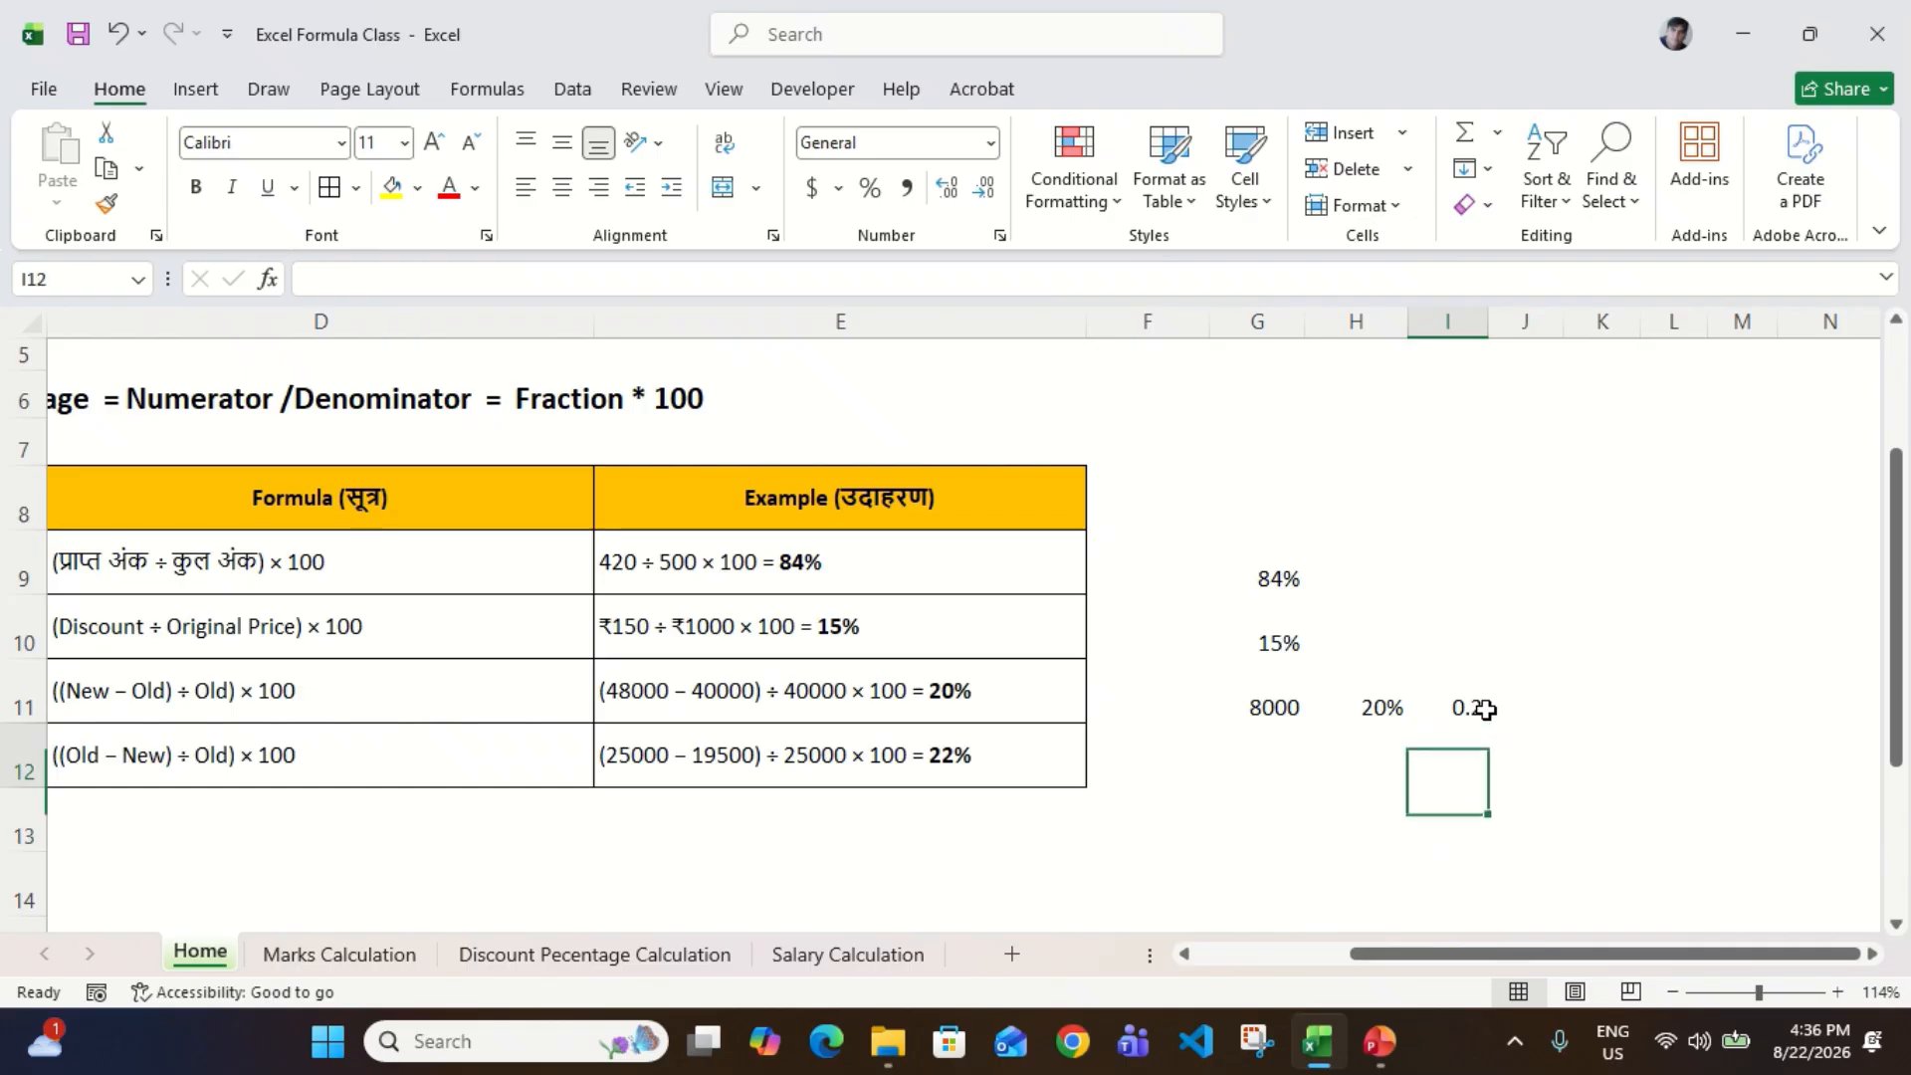
Step: Apply Percent Style to the single-formula increment result in I11
{"action": "key", "text": "Up"}
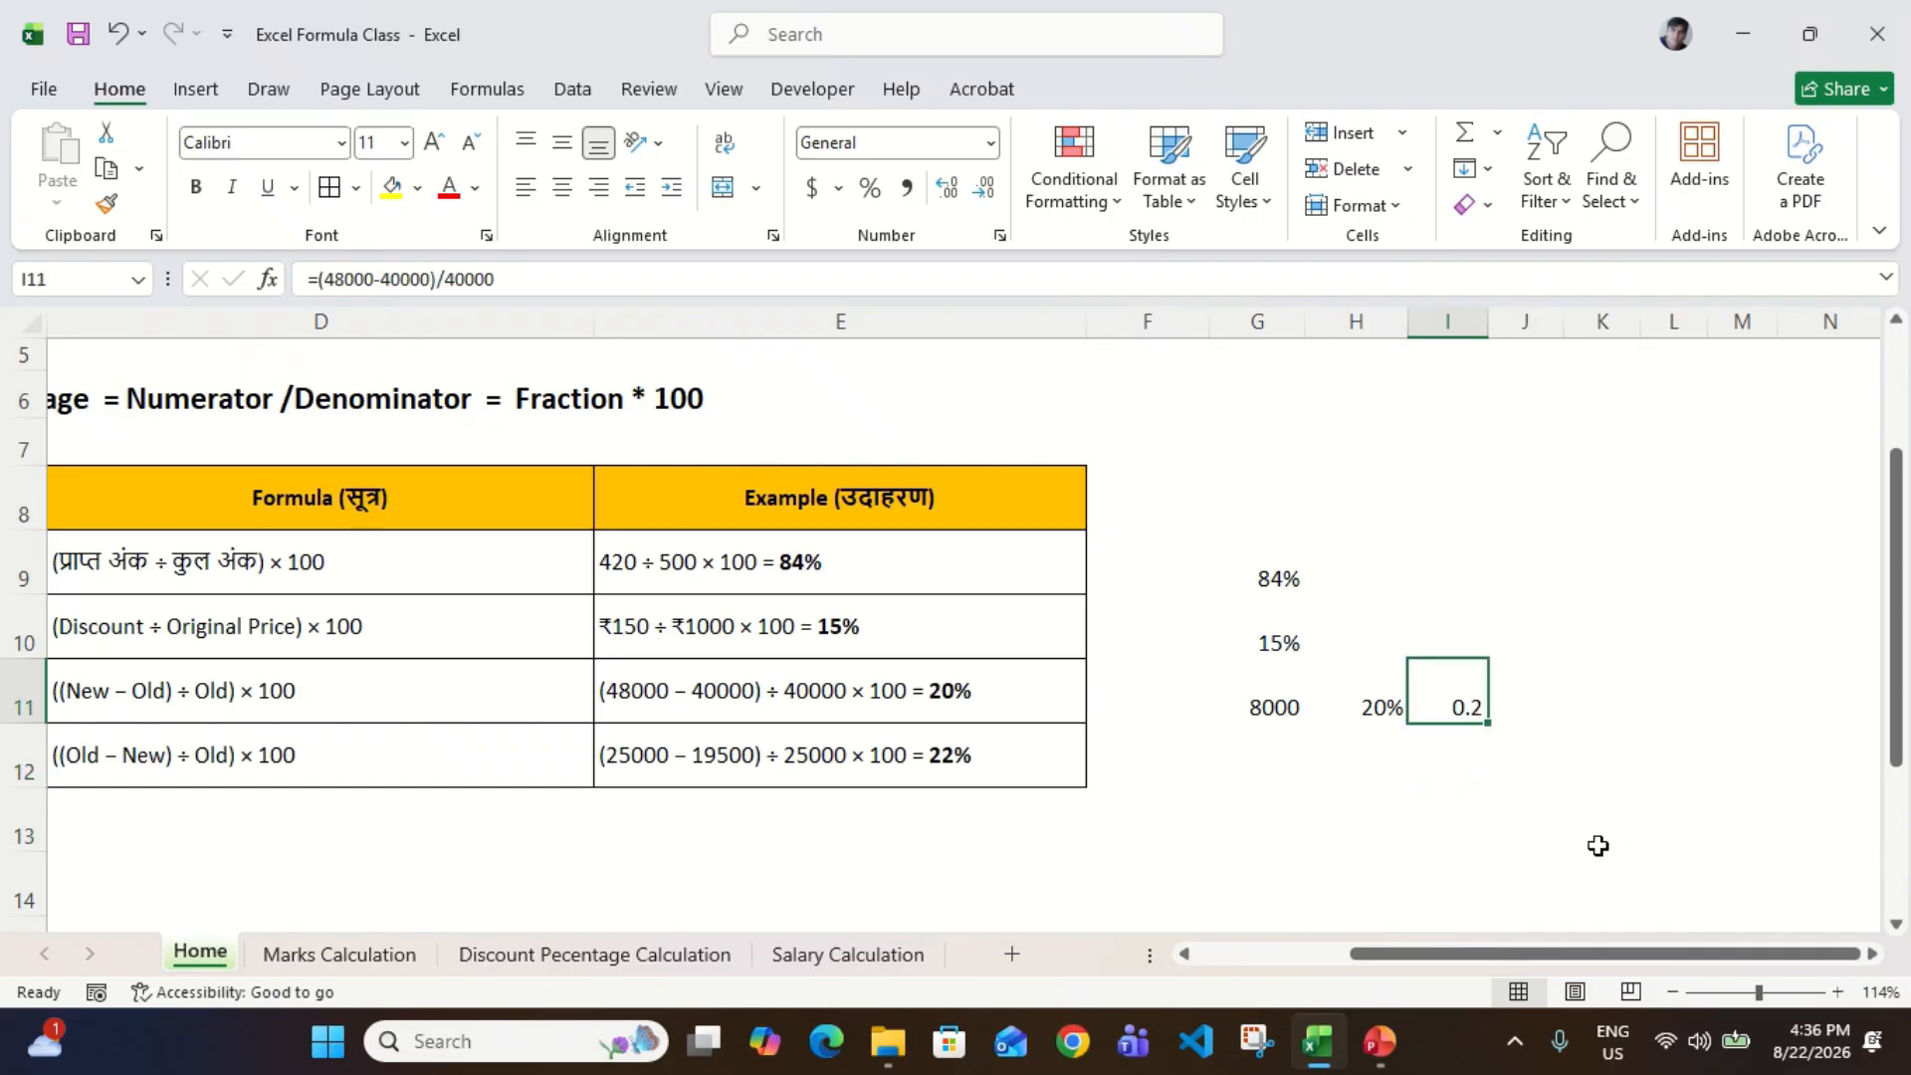
{"action": "left_click", "coordinate": [870, 190]}
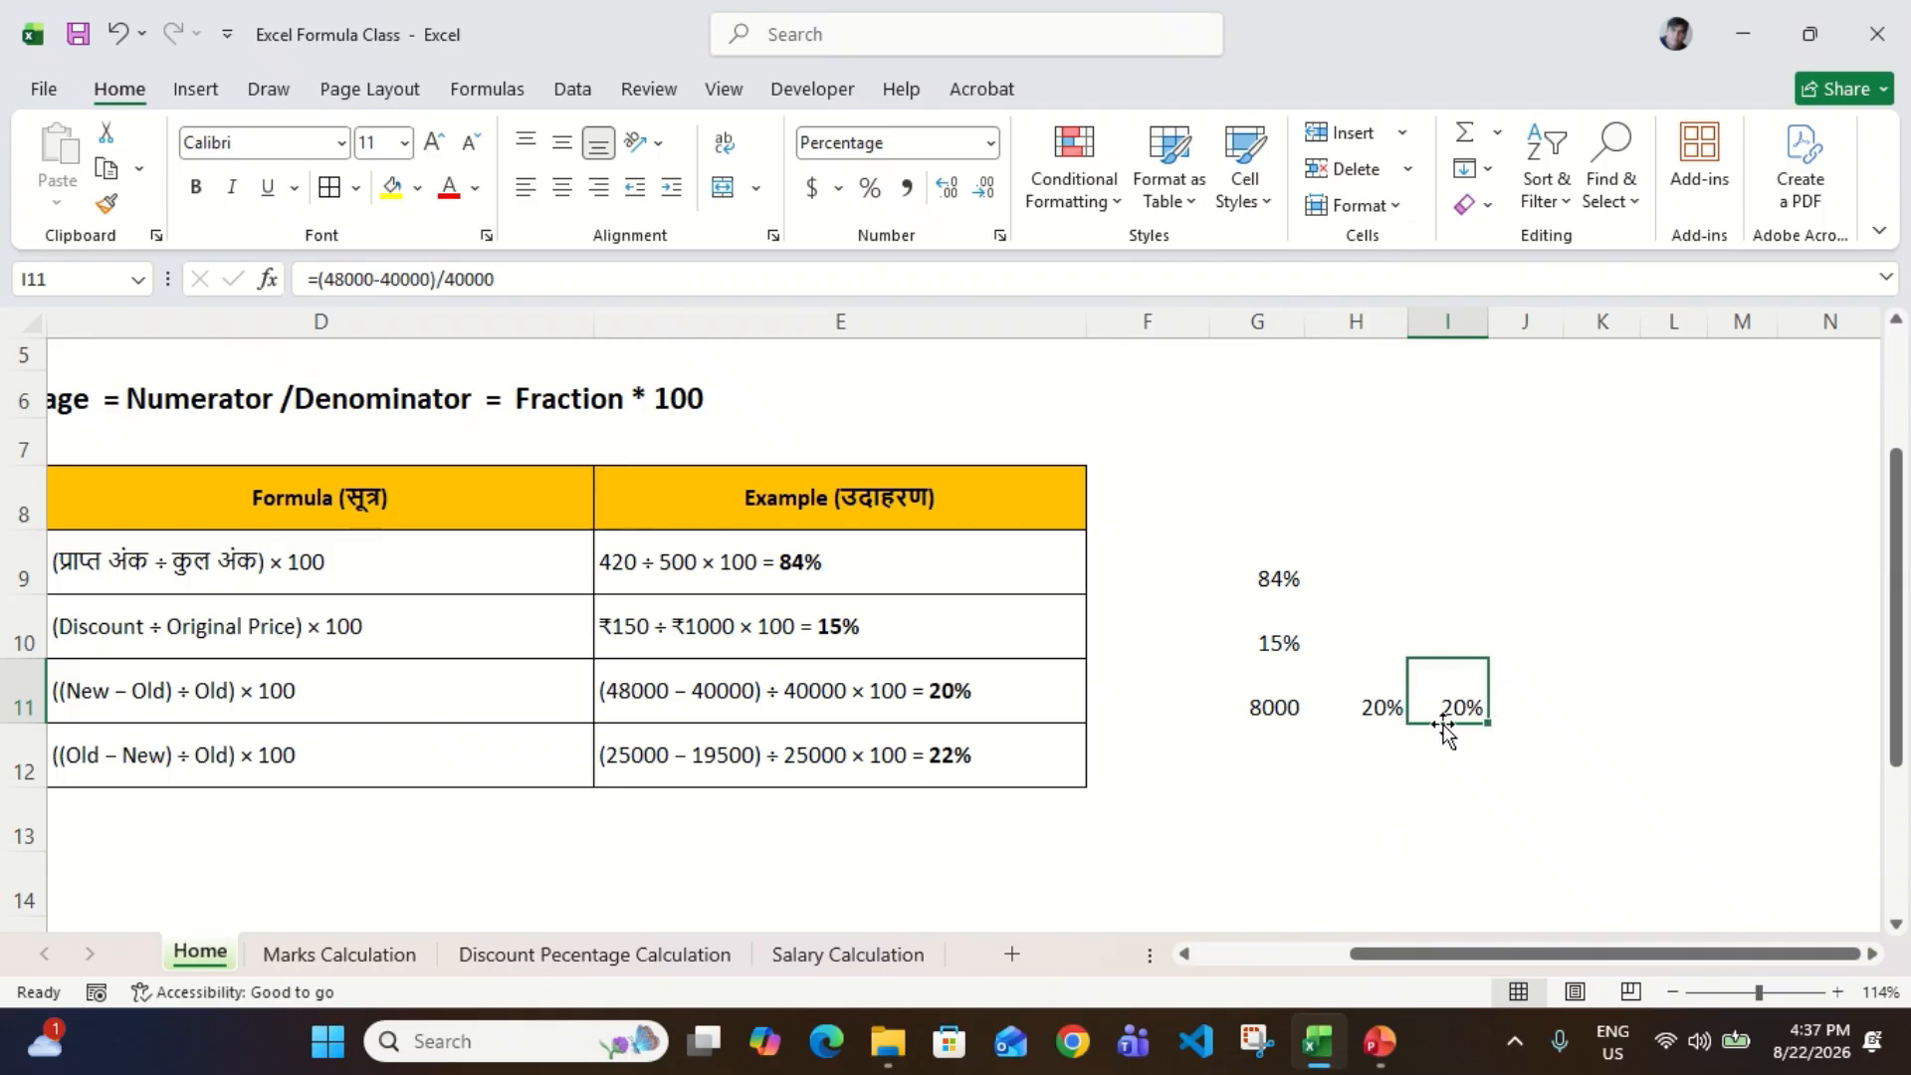
Step: Compare the Profit / Increment % and Decrease % rows, including their formulas and worked examples
{"action": "scroll", "coordinate": [1445, 731], "scroll_direction": "left", "scroll_amount": 5}
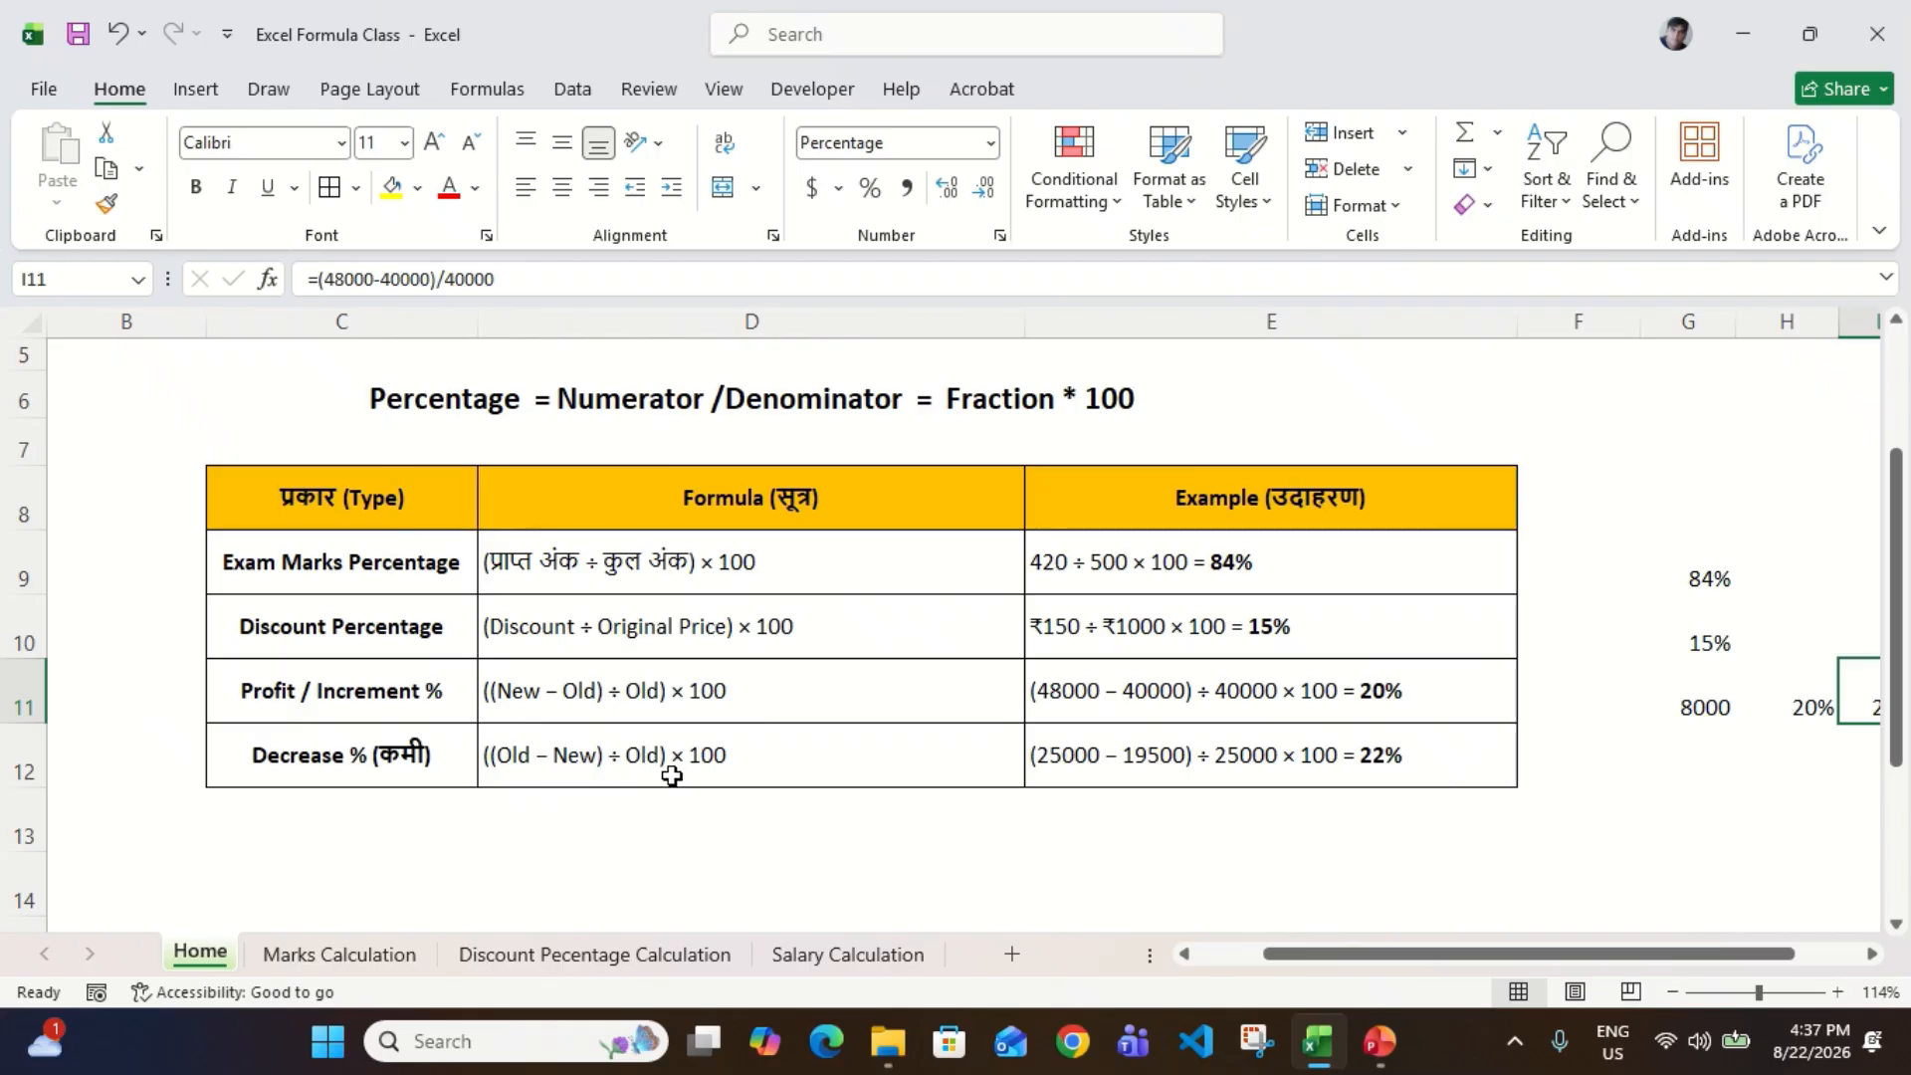
{"action": "scroll", "coordinate": [1356, 776], "scroll_direction": "right", "scroll_amount": 2}
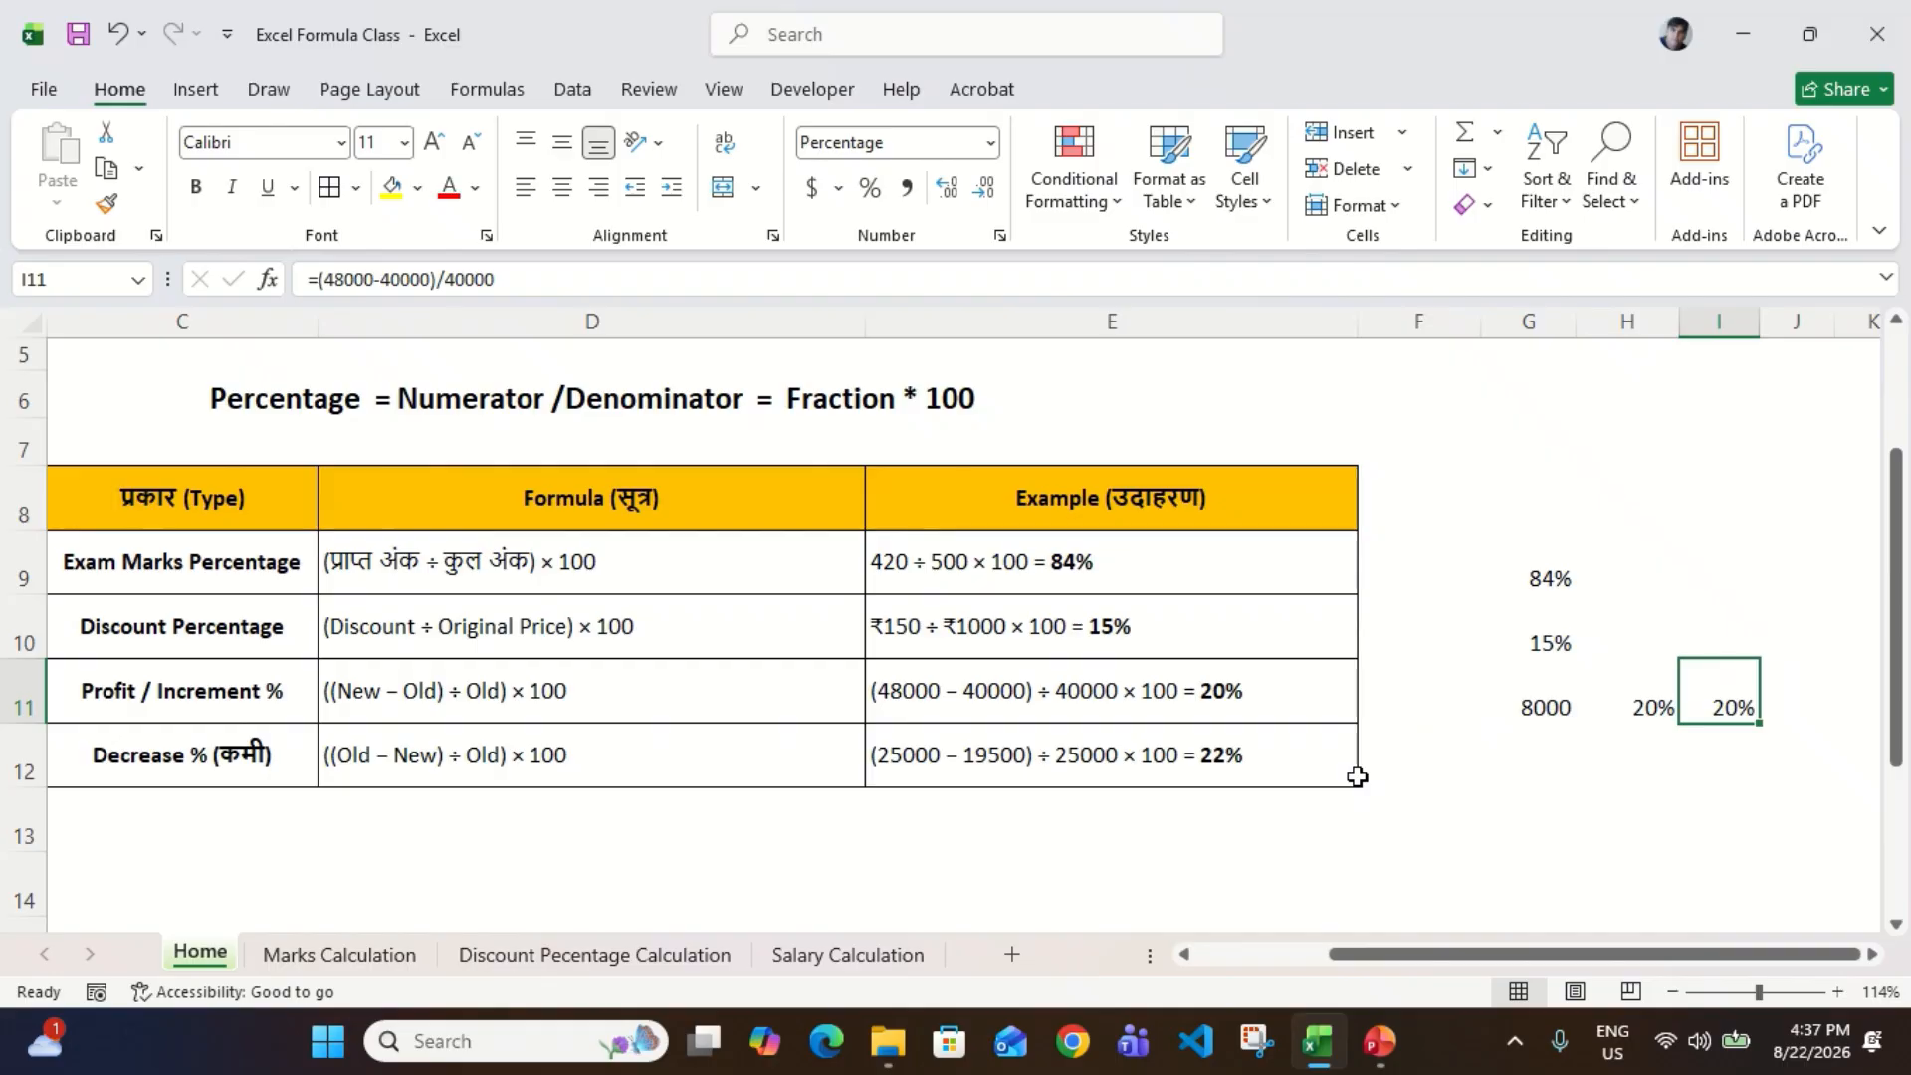
{"action": "left_click", "coordinate": [539, 664]}
{"action": "key", "text": "Right"}
{"action": "key", "text": "Right"}
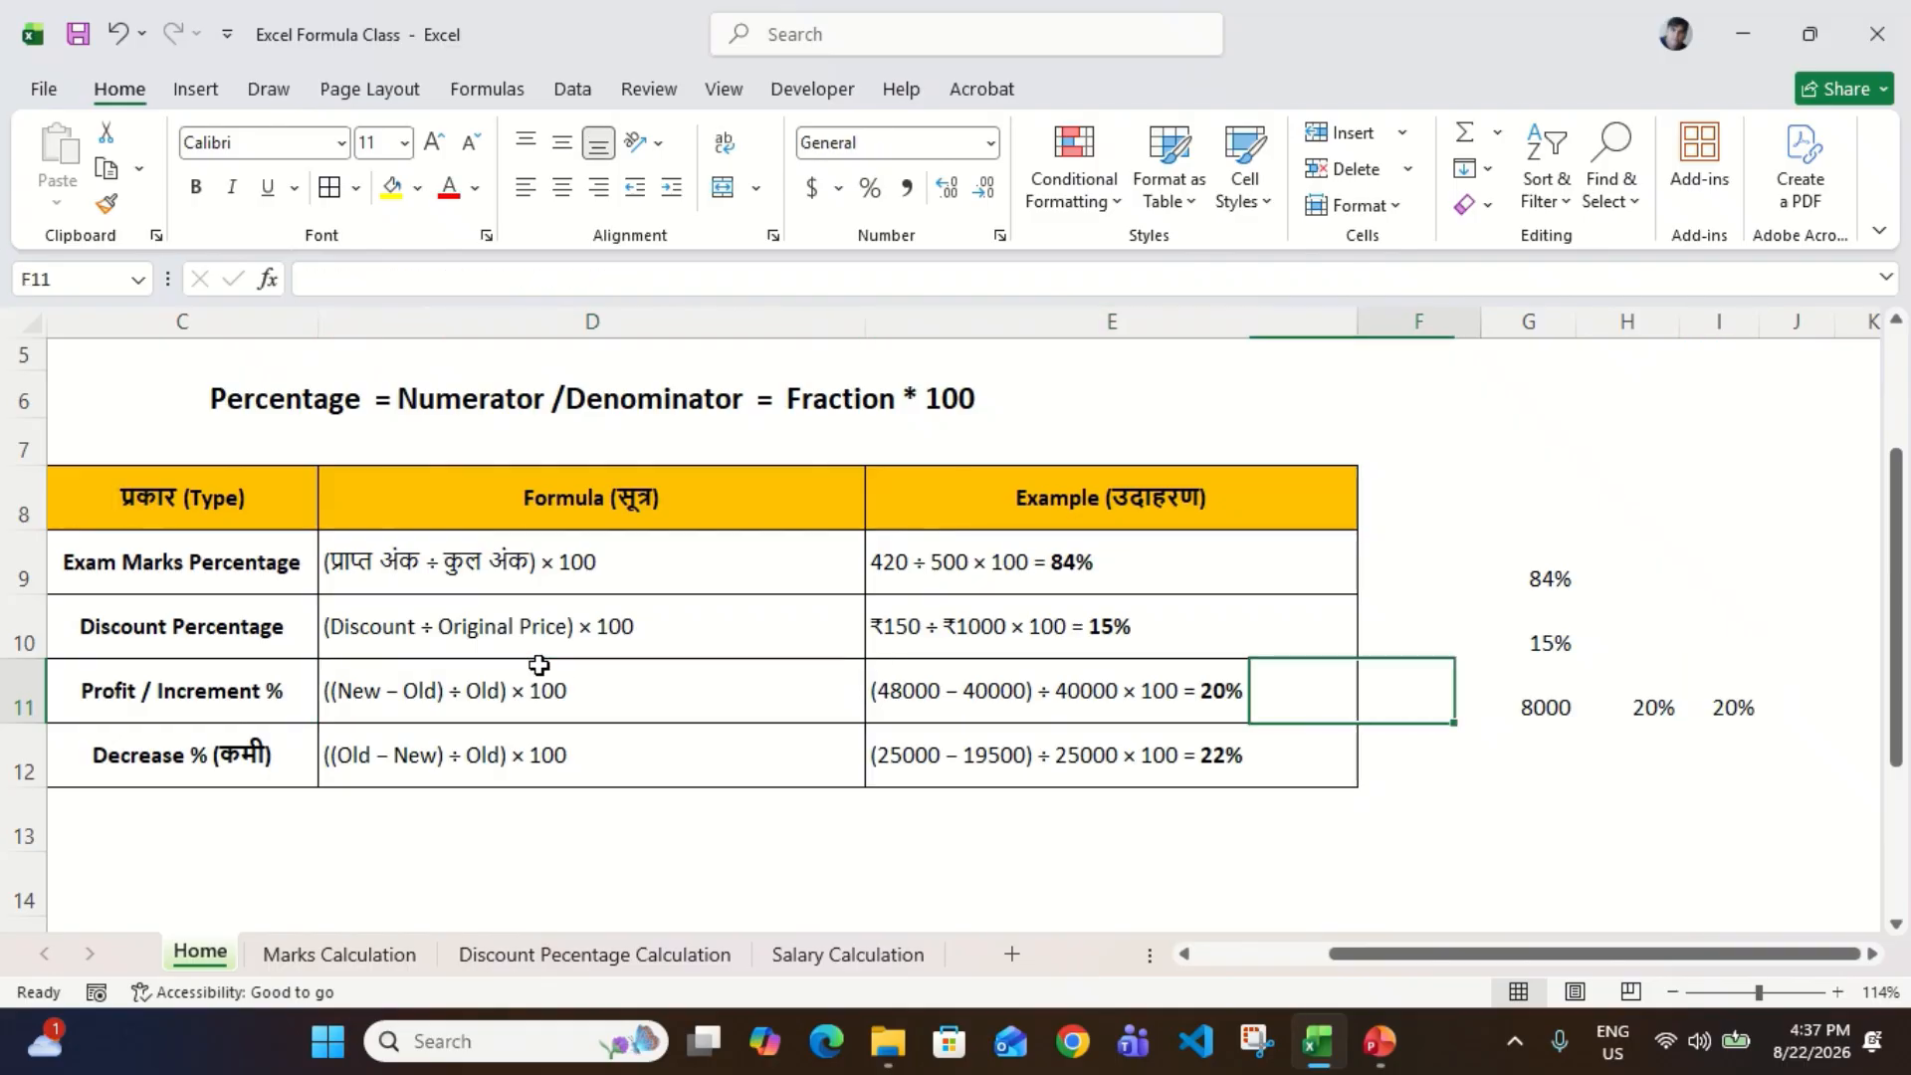
{"action": "key", "text": "Right"}
{"action": "key", "text": "Right"}
{"action": "key", "text": "Right"}
{"action": "key", "text": "Left"}
{"action": "key", "text": "Left"}
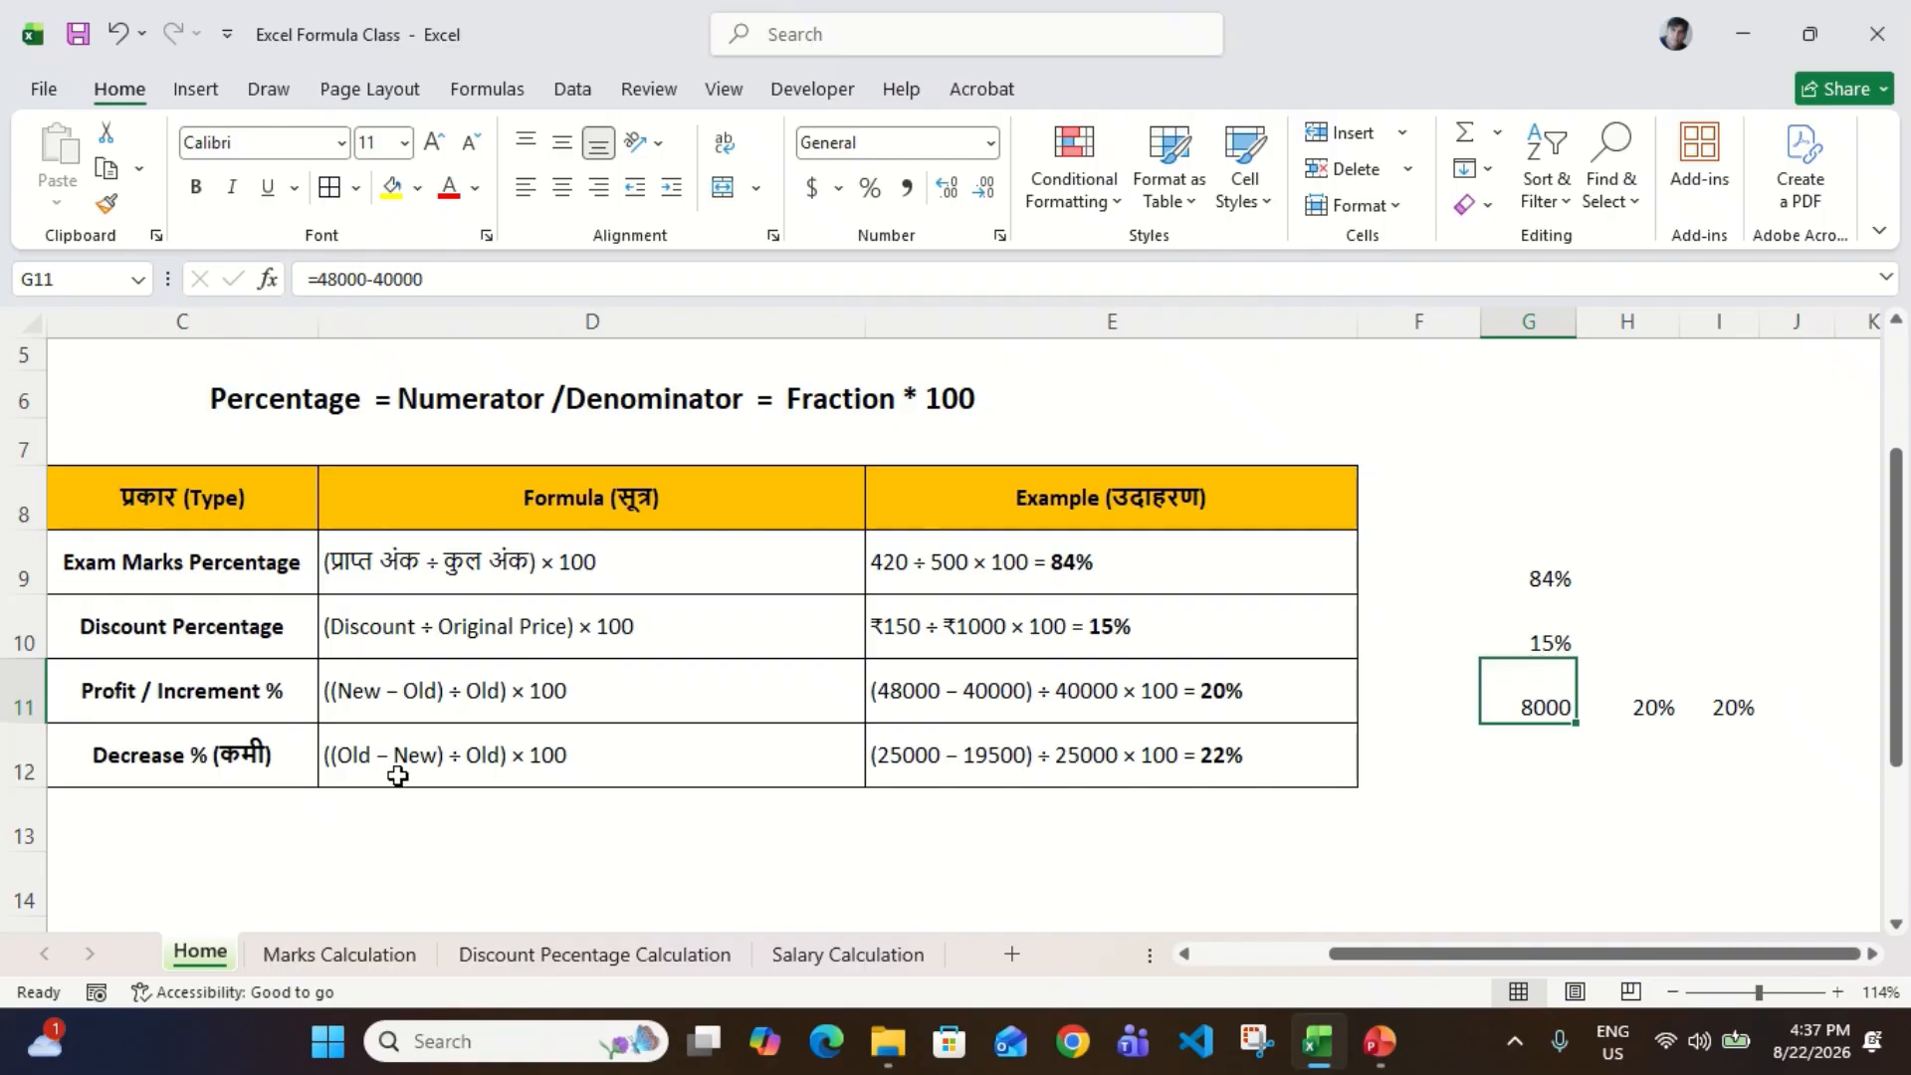
{"action": "left_click", "coordinate": [446, 765]}
{"action": "key", "text": "Right"}
{"action": "key", "text": "Right"}
{"action": "key", "text": "Left"}
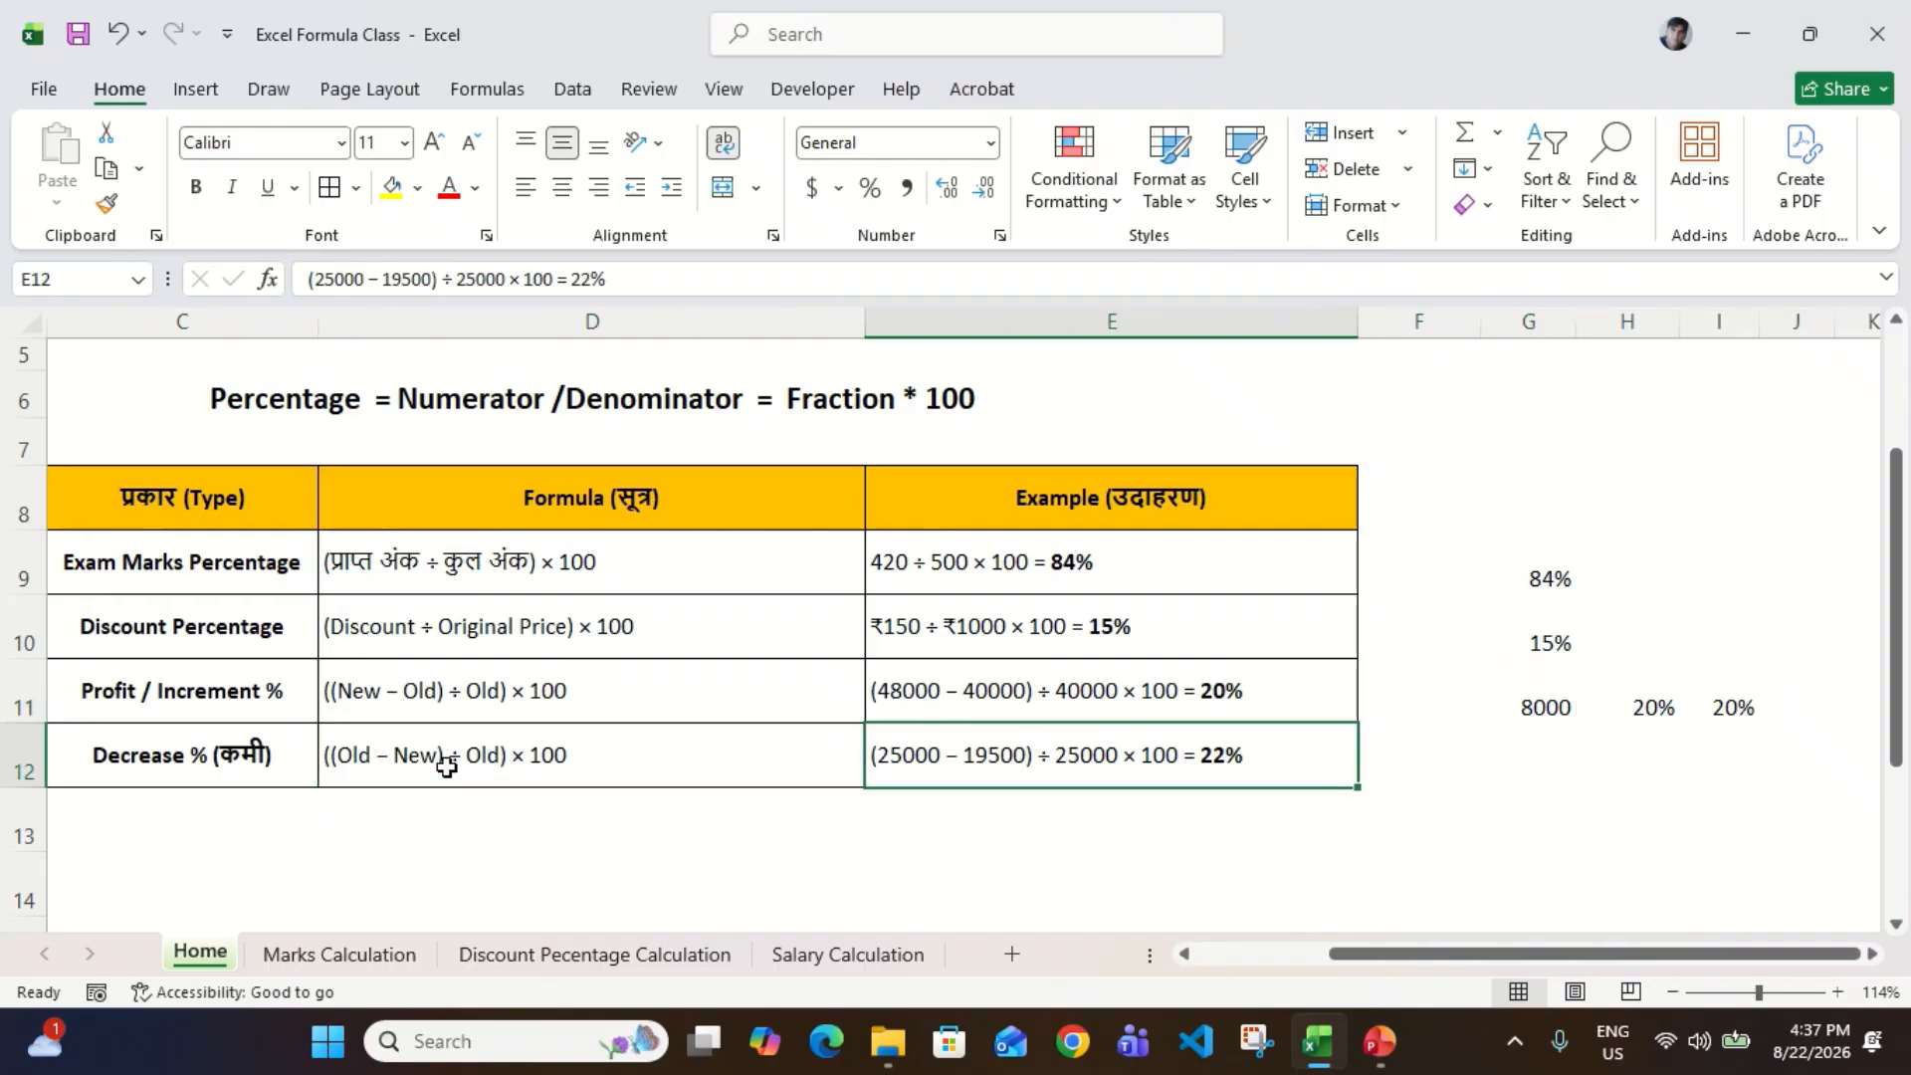
Step: Switch to the Marks Calculation sheet and go to the first student's name in C5
{"action": "left_click", "coordinate": [337, 955]}
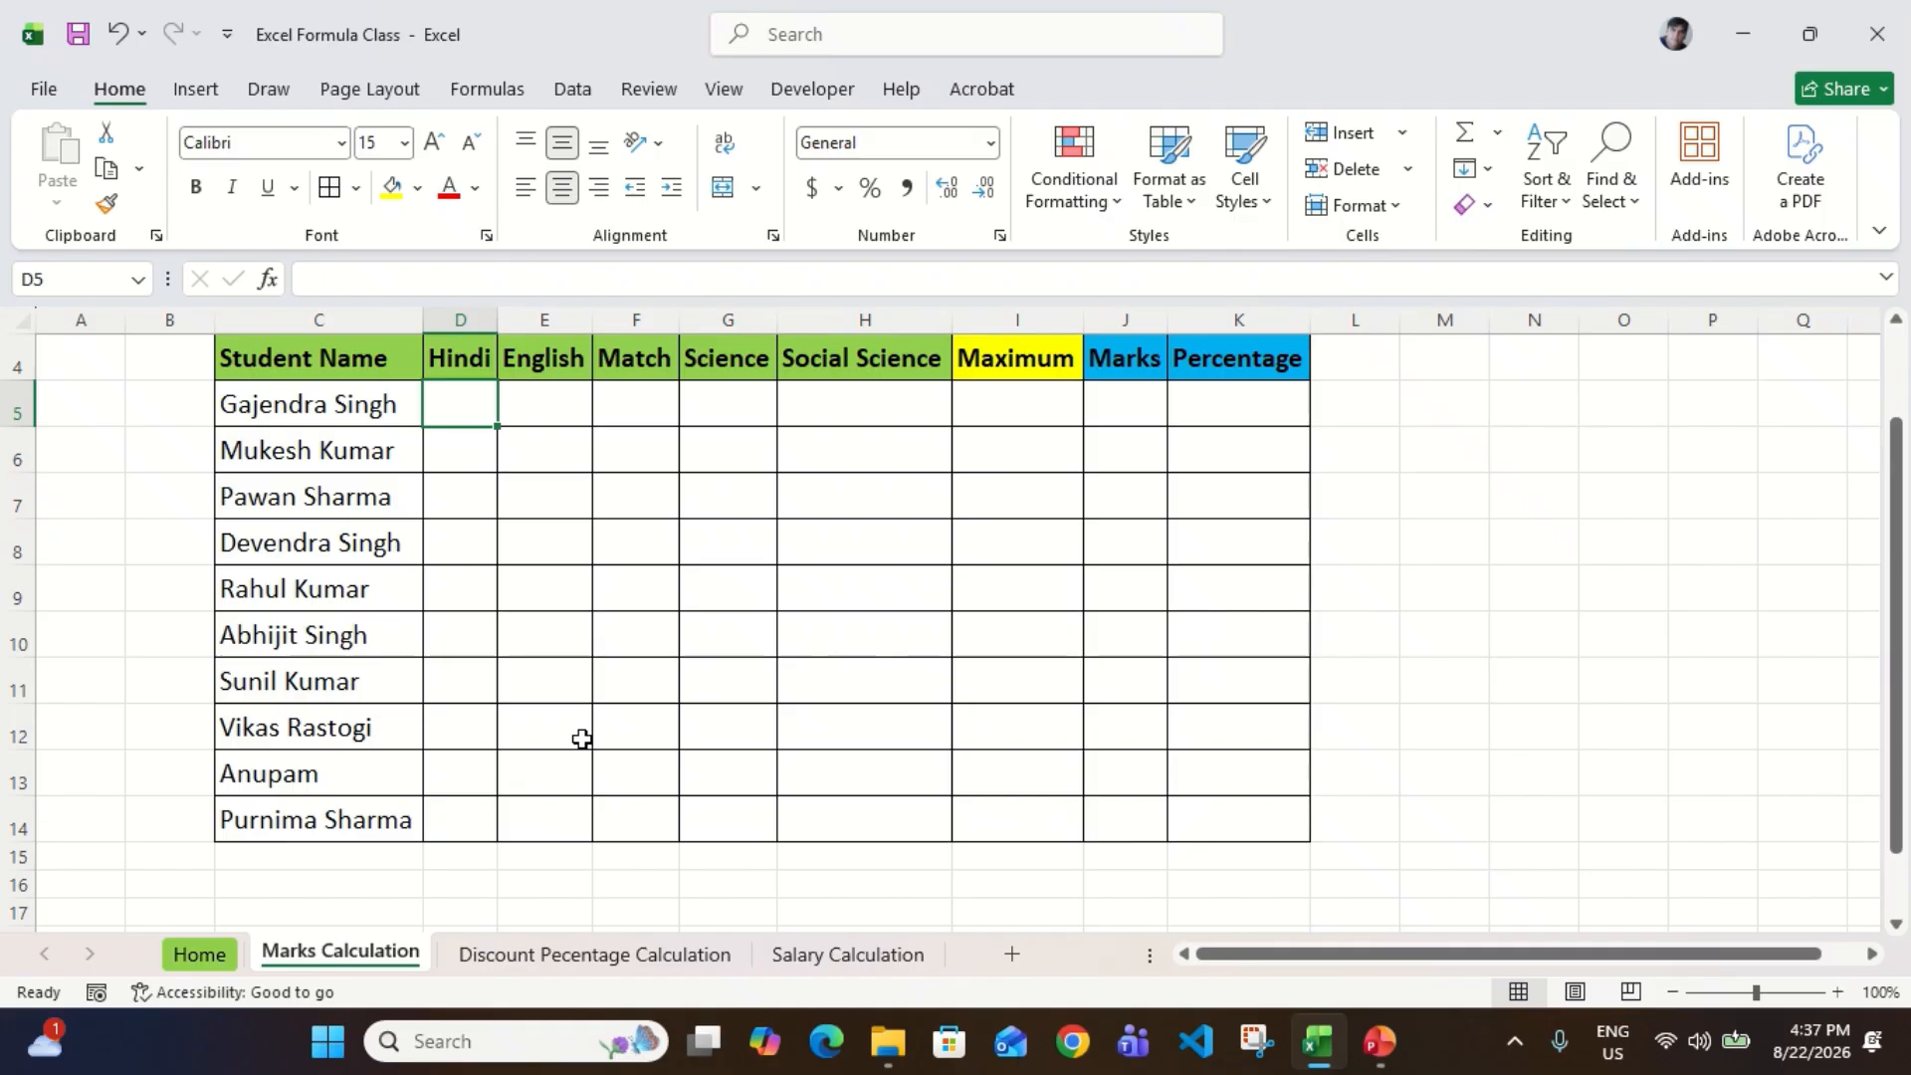
{"action": "scroll", "coordinate": [581, 738], "scroll_direction": "up", "scroll_amount": 1}
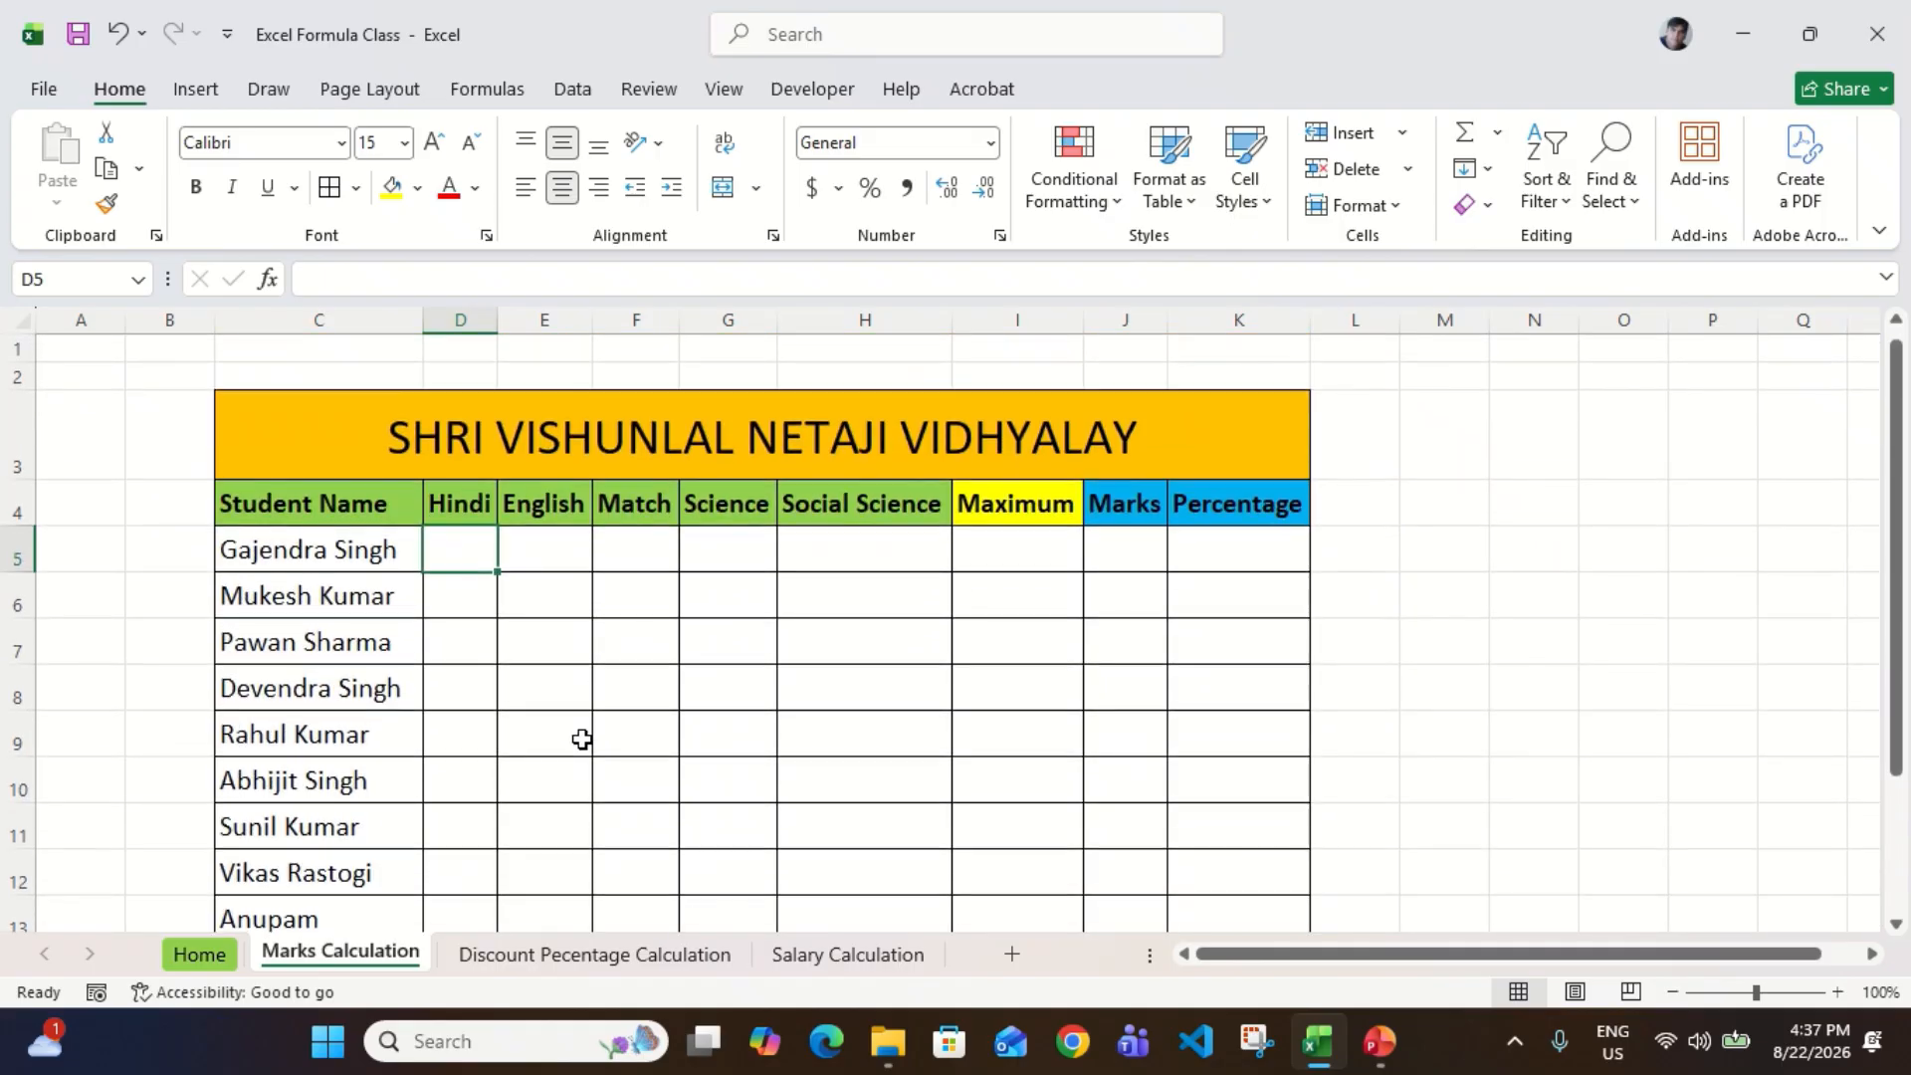
{"action": "left_click", "coordinate": [377, 499]}
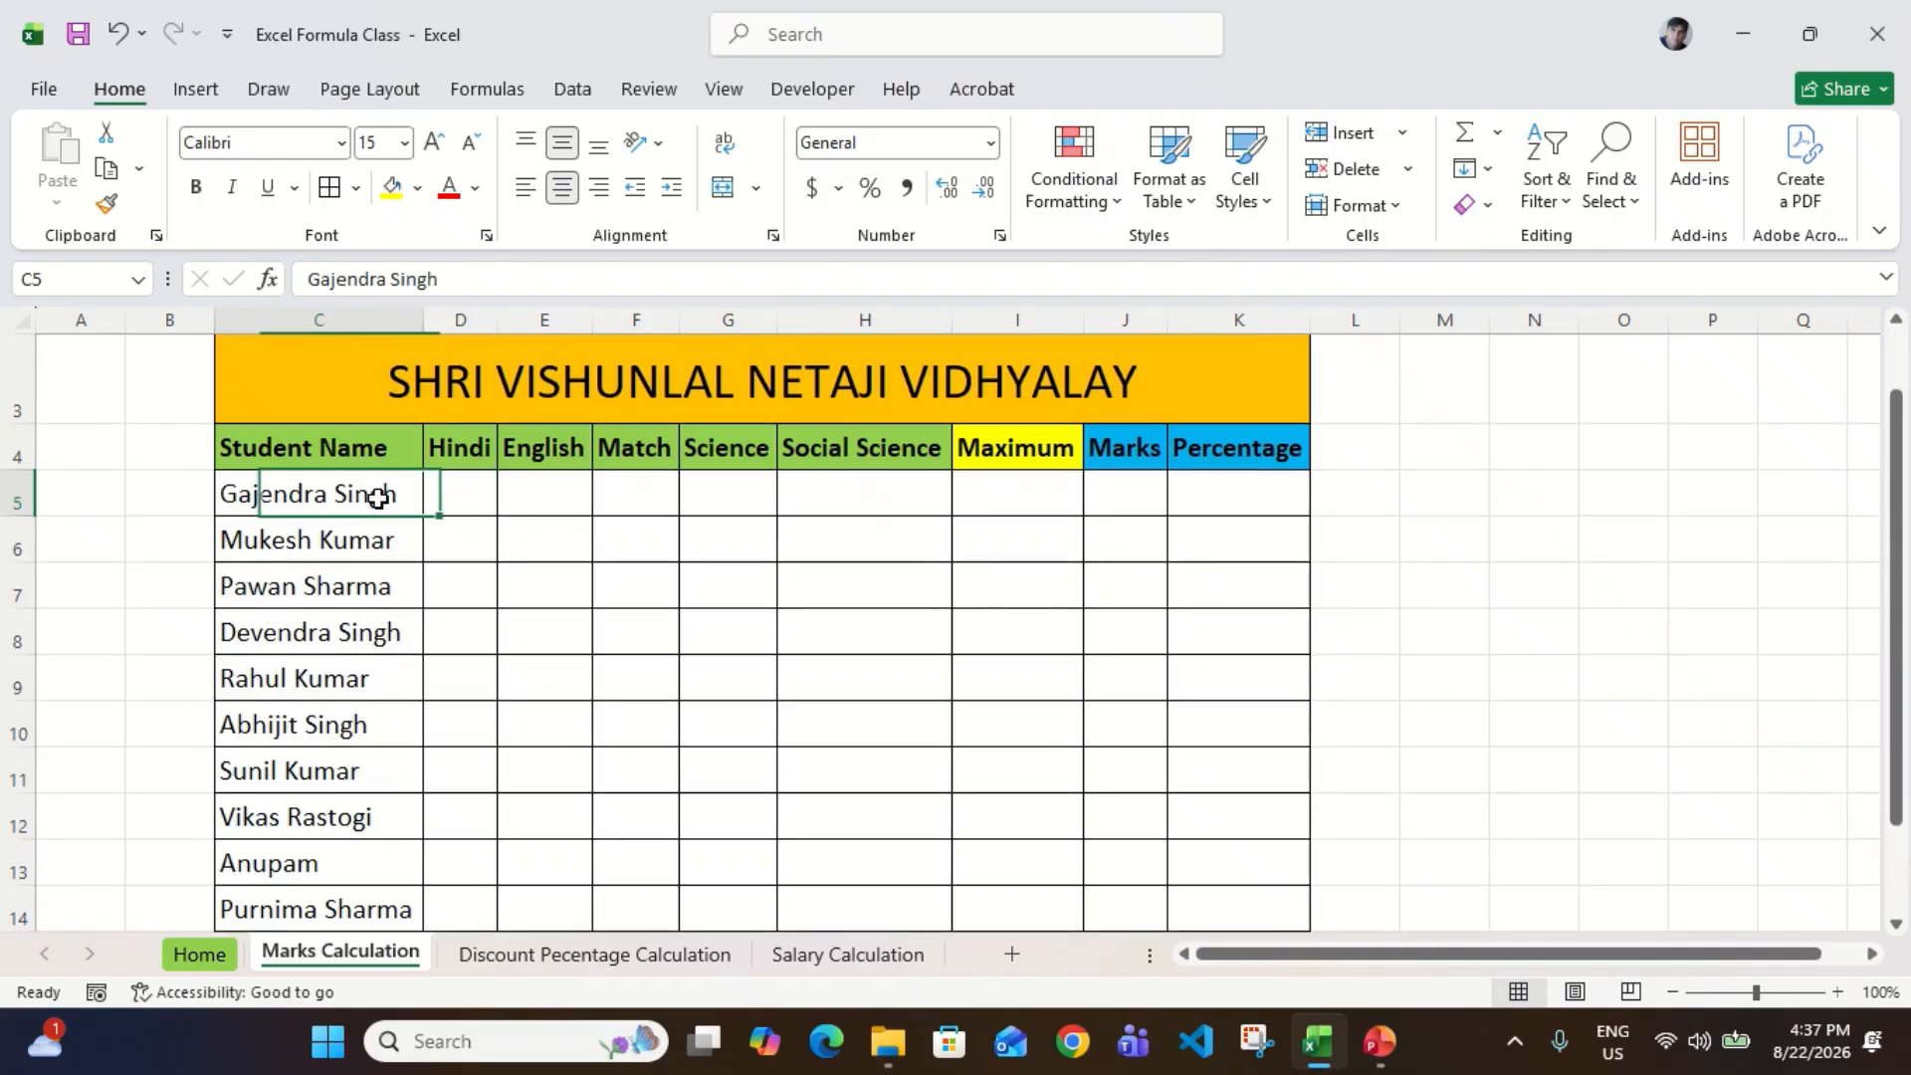
Step: Examine the row 4 headings, from the subjects through Maximum and Marks to Percentage
{"action": "key", "text": "Up"}
{"action": "key", "text": "Right"}
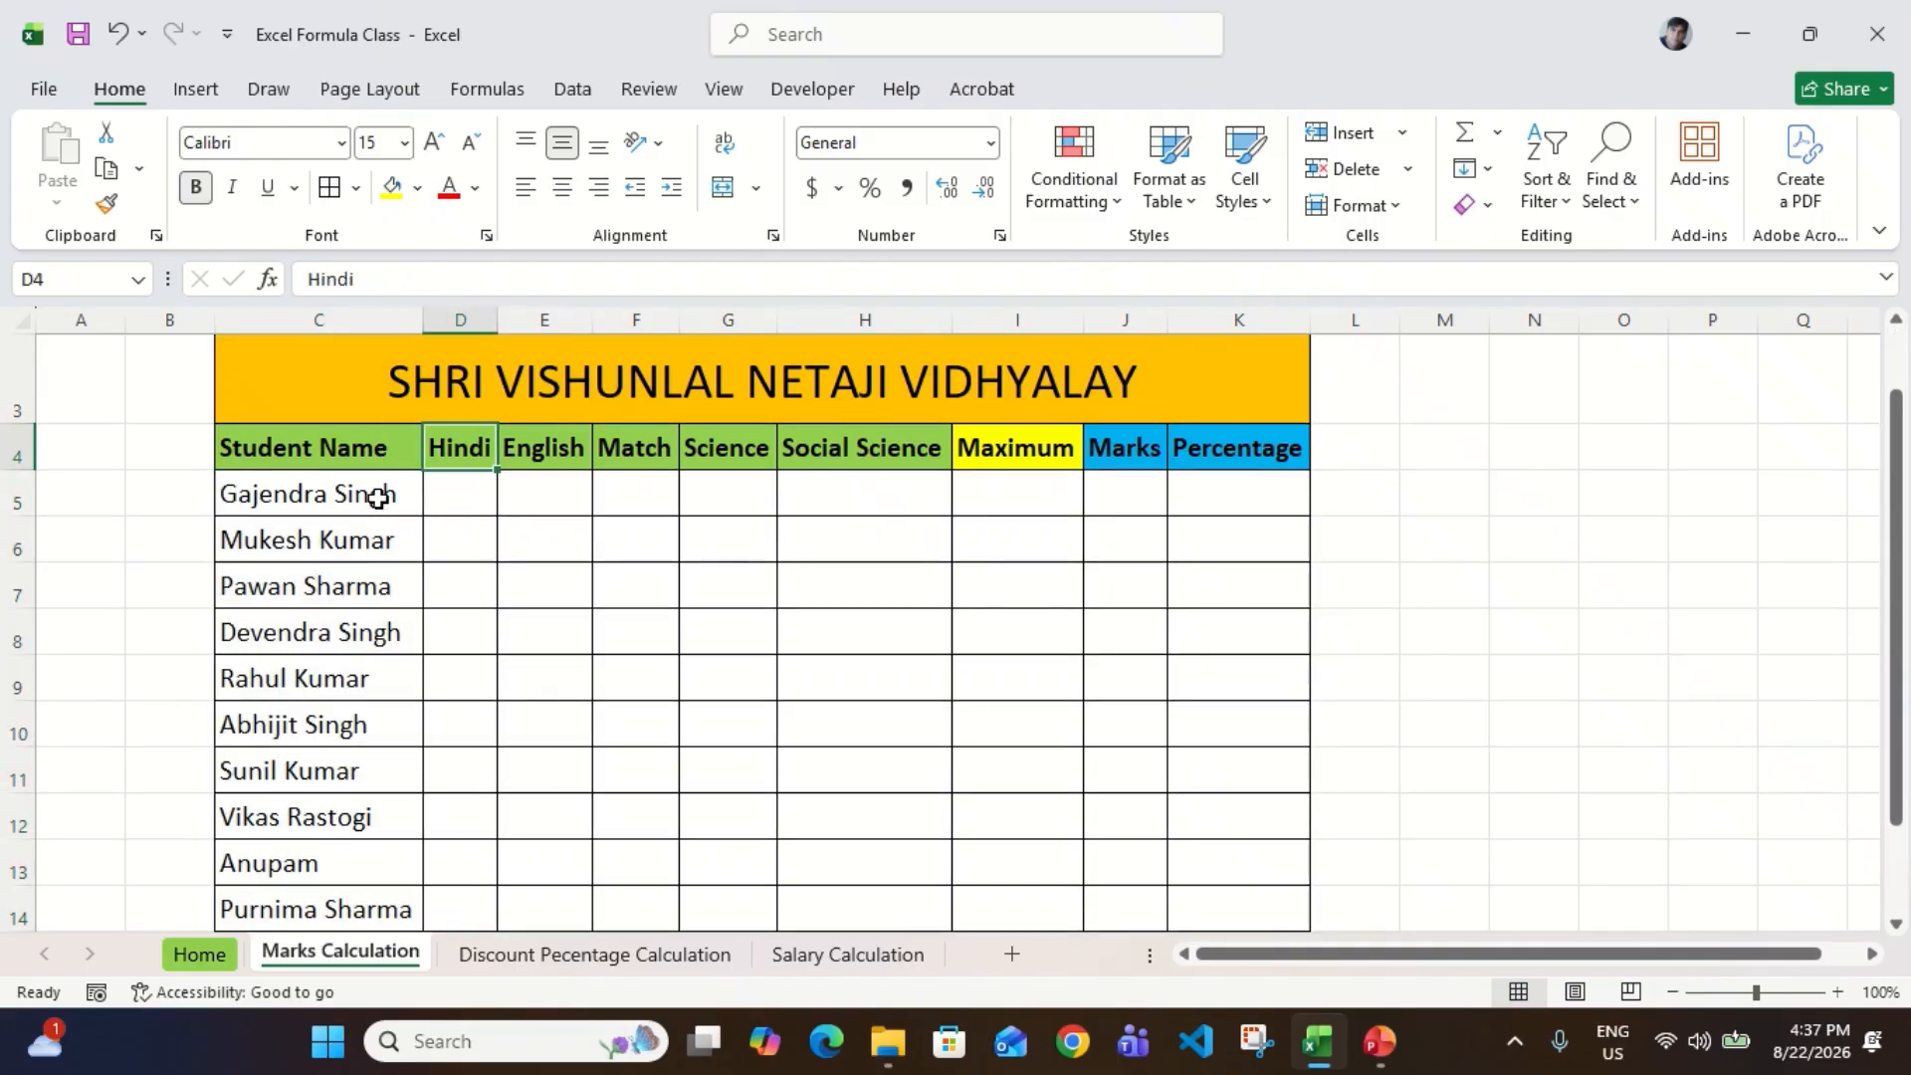
{"action": "key", "text": "shift+Right"}
{"action": "key", "text": "shift+Right"}
{"action": "key", "text": "shift+Right"}
{"action": "key", "text": "shift+Right"}
{"action": "key", "text": "shift+Right"}
{"action": "key", "text": "Right"}
{"action": "key", "text": "Right"}
{"action": "key", "text": "Right"}
{"action": "key", "text": "Right"}
{"action": "key", "text": "Right"}
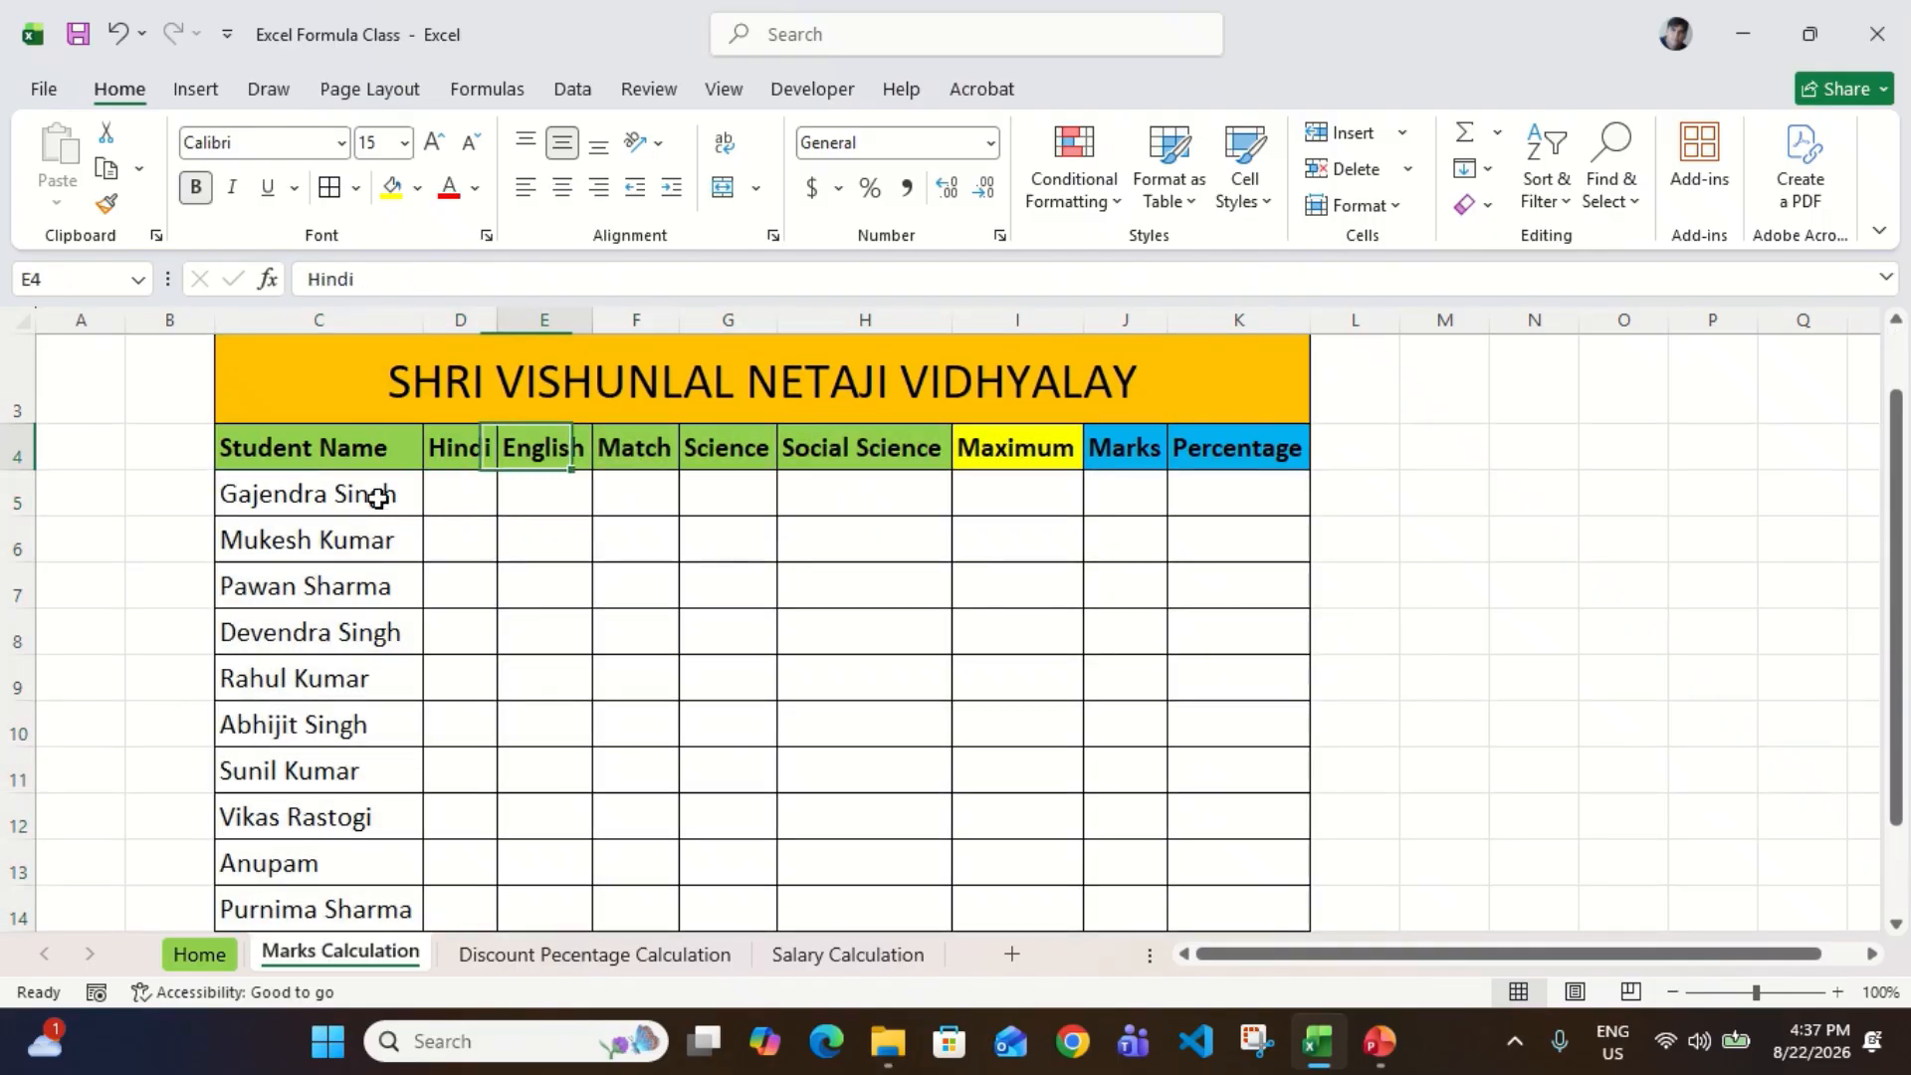
{"action": "key", "text": "Right"}
{"action": "key", "text": "Right"}
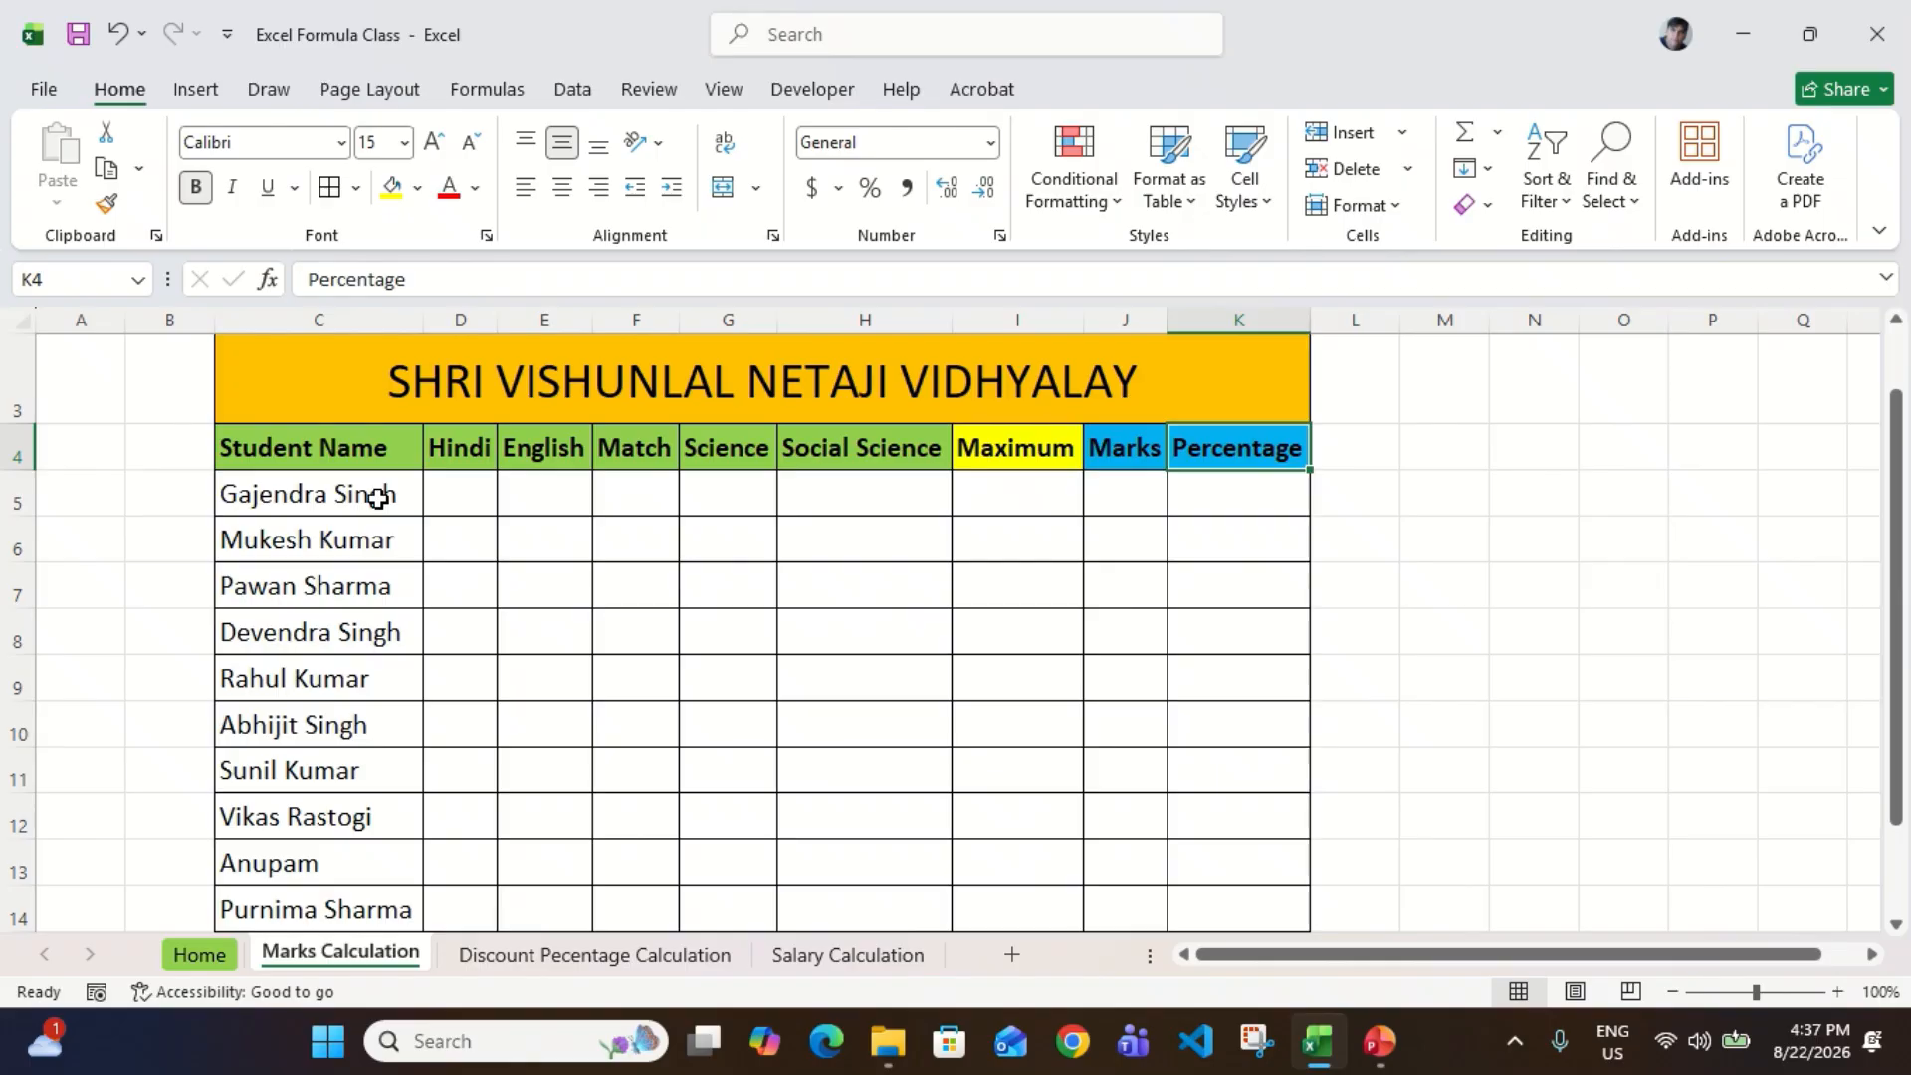
Step: Fill all students' subject marks in D5:H14 with random numbers using =RANDBETWEEN(40,100)
{"action": "key", "text": "Left"}
{"action": "key", "text": "Left"}
{"action": "key", "text": "Left"}
{"action": "key", "text": "Left"}
{"action": "key", "text": "Left"}
{"action": "key", "text": "Left"}
{"action": "key", "text": "Down"}
{"action": "key", "text": "Left"}
{"action": "key", "text": "shift+Right"}
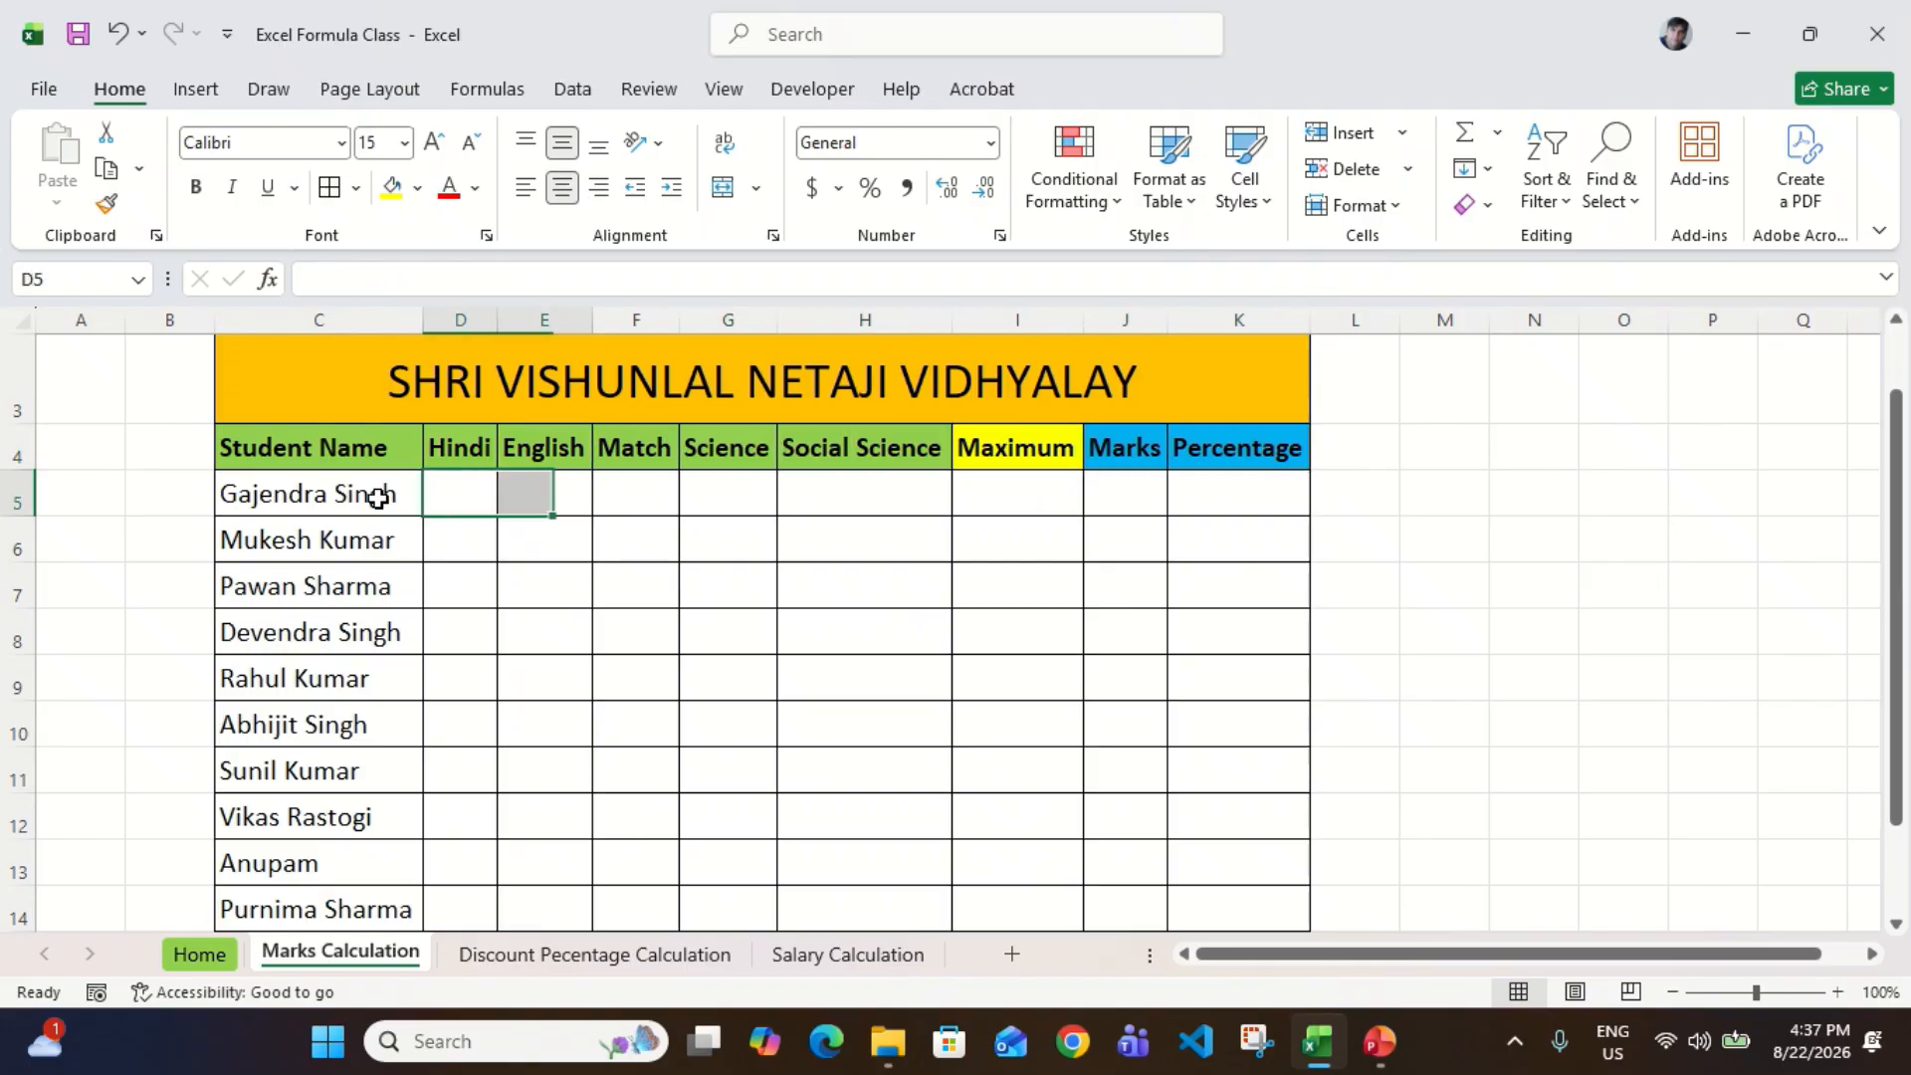
{"action": "key", "text": "shift+Right"}
{"action": "key", "text": "shift+Right"}
{"action": "key", "text": "shift+Right"}
{"action": "key", "text": "shift+Down"}
{"action": "key", "text": "shift+Down"}
{"action": "key", "text": "shift+Down"}
{"action": "key", "text": "shift+Down"}
{"action": "key", "text": "shift+Down"}
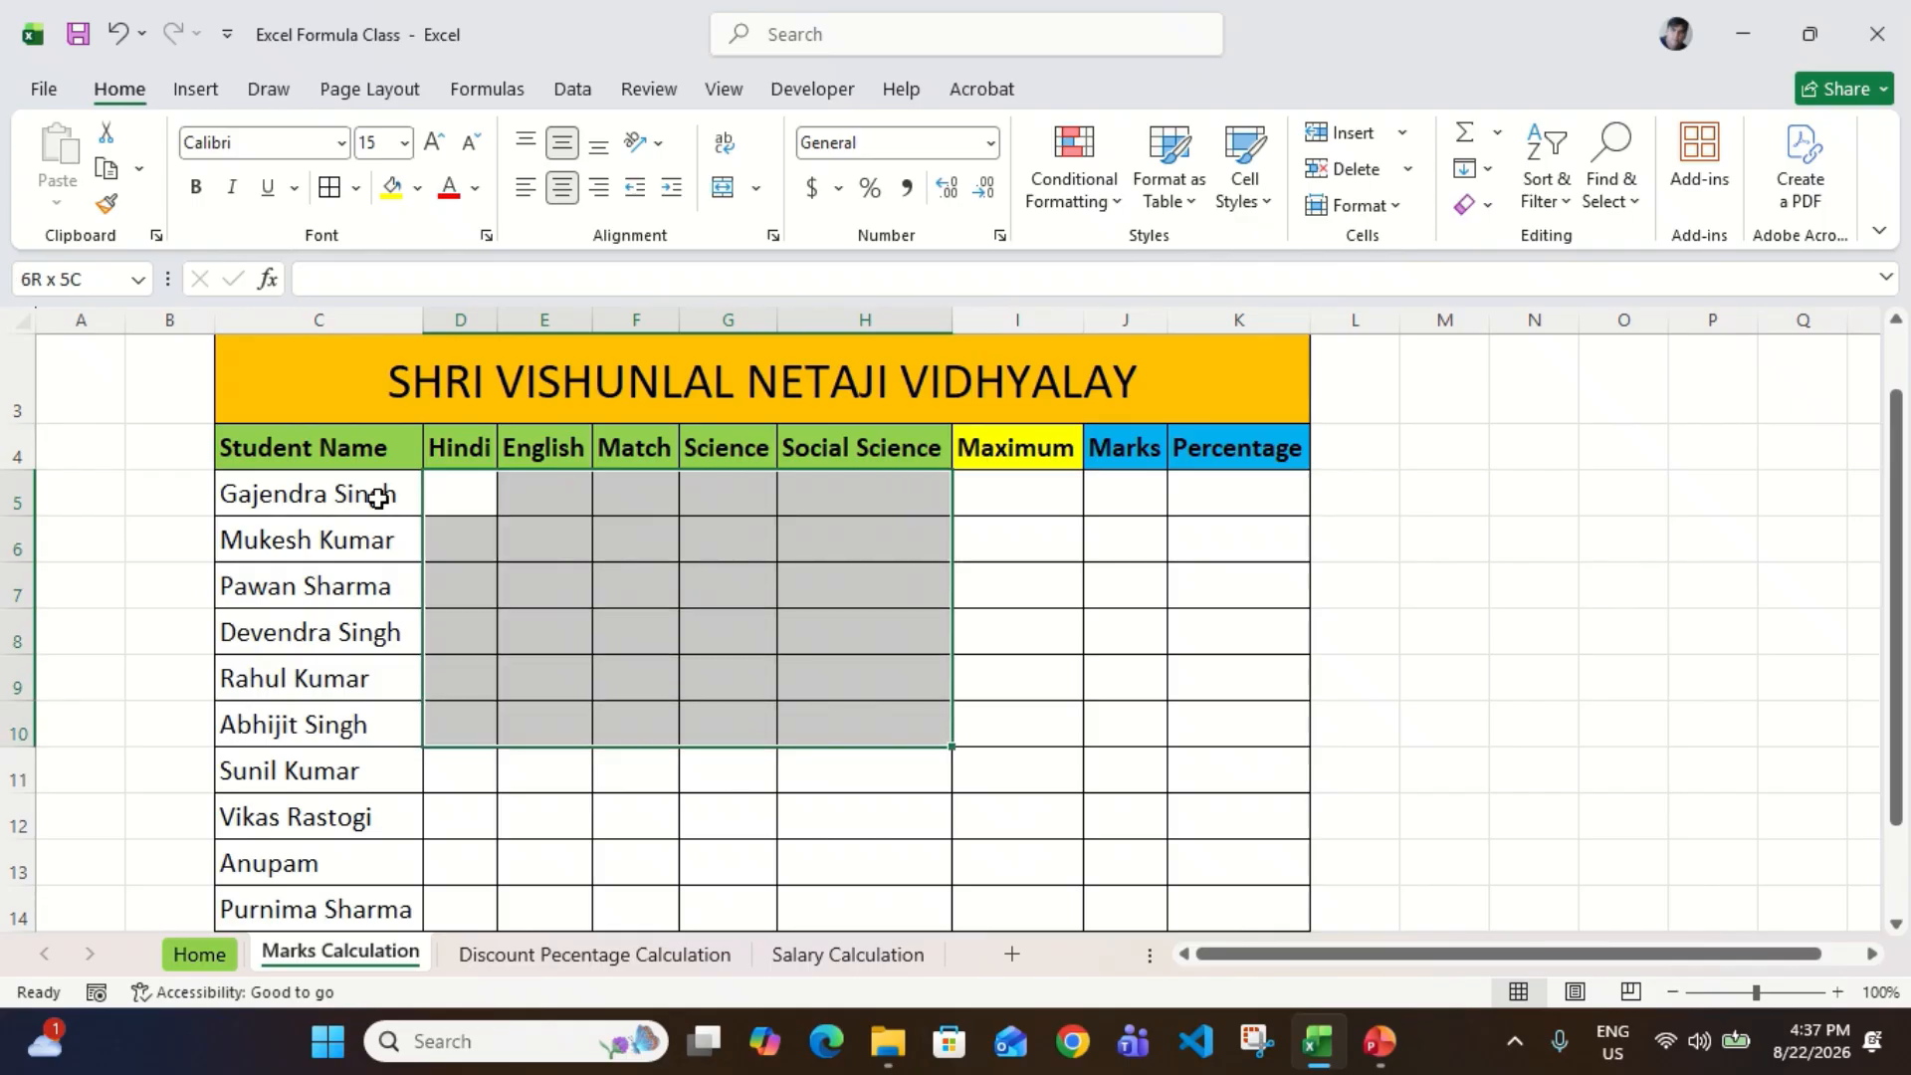
{"action": "key", "text": "shift+Down"}
{"action": "key", "text": "shift+Down"}
{"action": "key", "text": "shift+Down"}
{"action": "key", "text": "shift+Down"}
{"action": "type", "text": "=ran"}
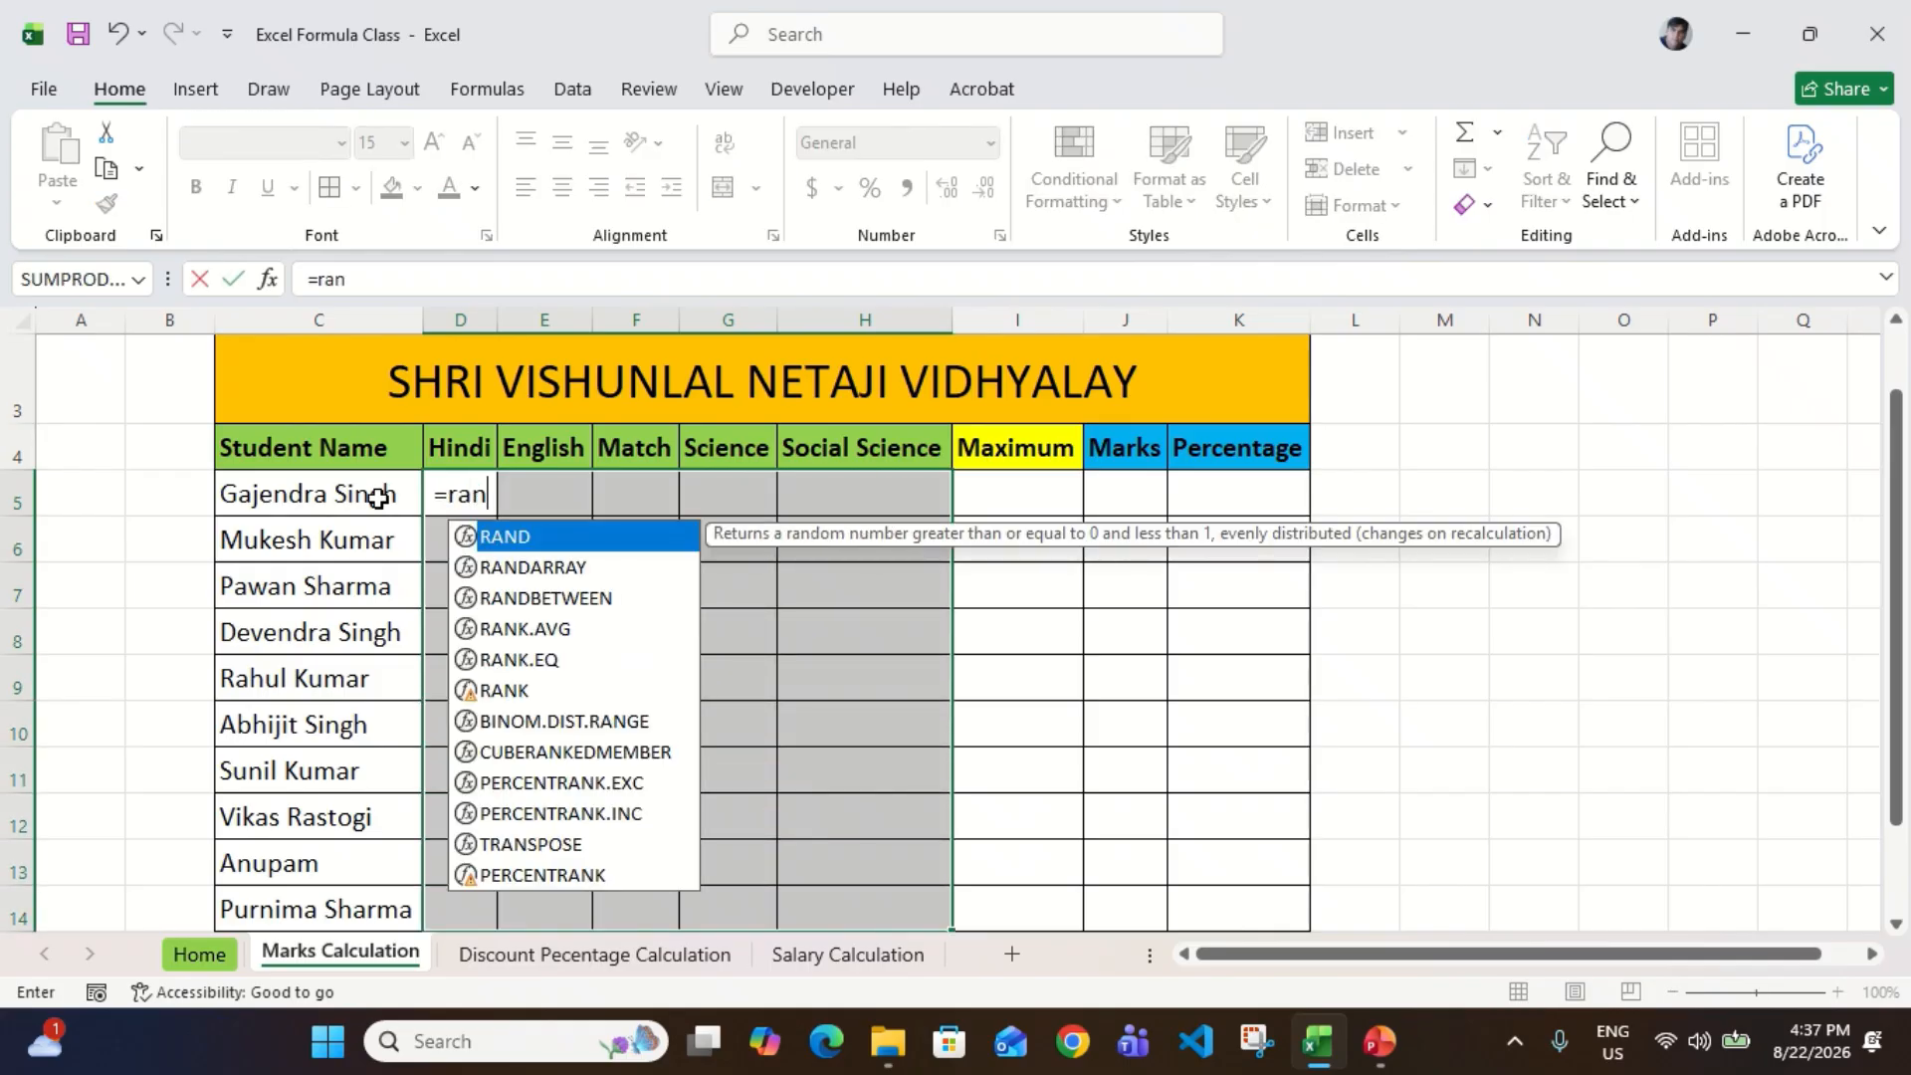
{"action": "key", "text": "Down"}
{"action": "key", "text": "Down"}
{"action": "key", "text": "Tab"}
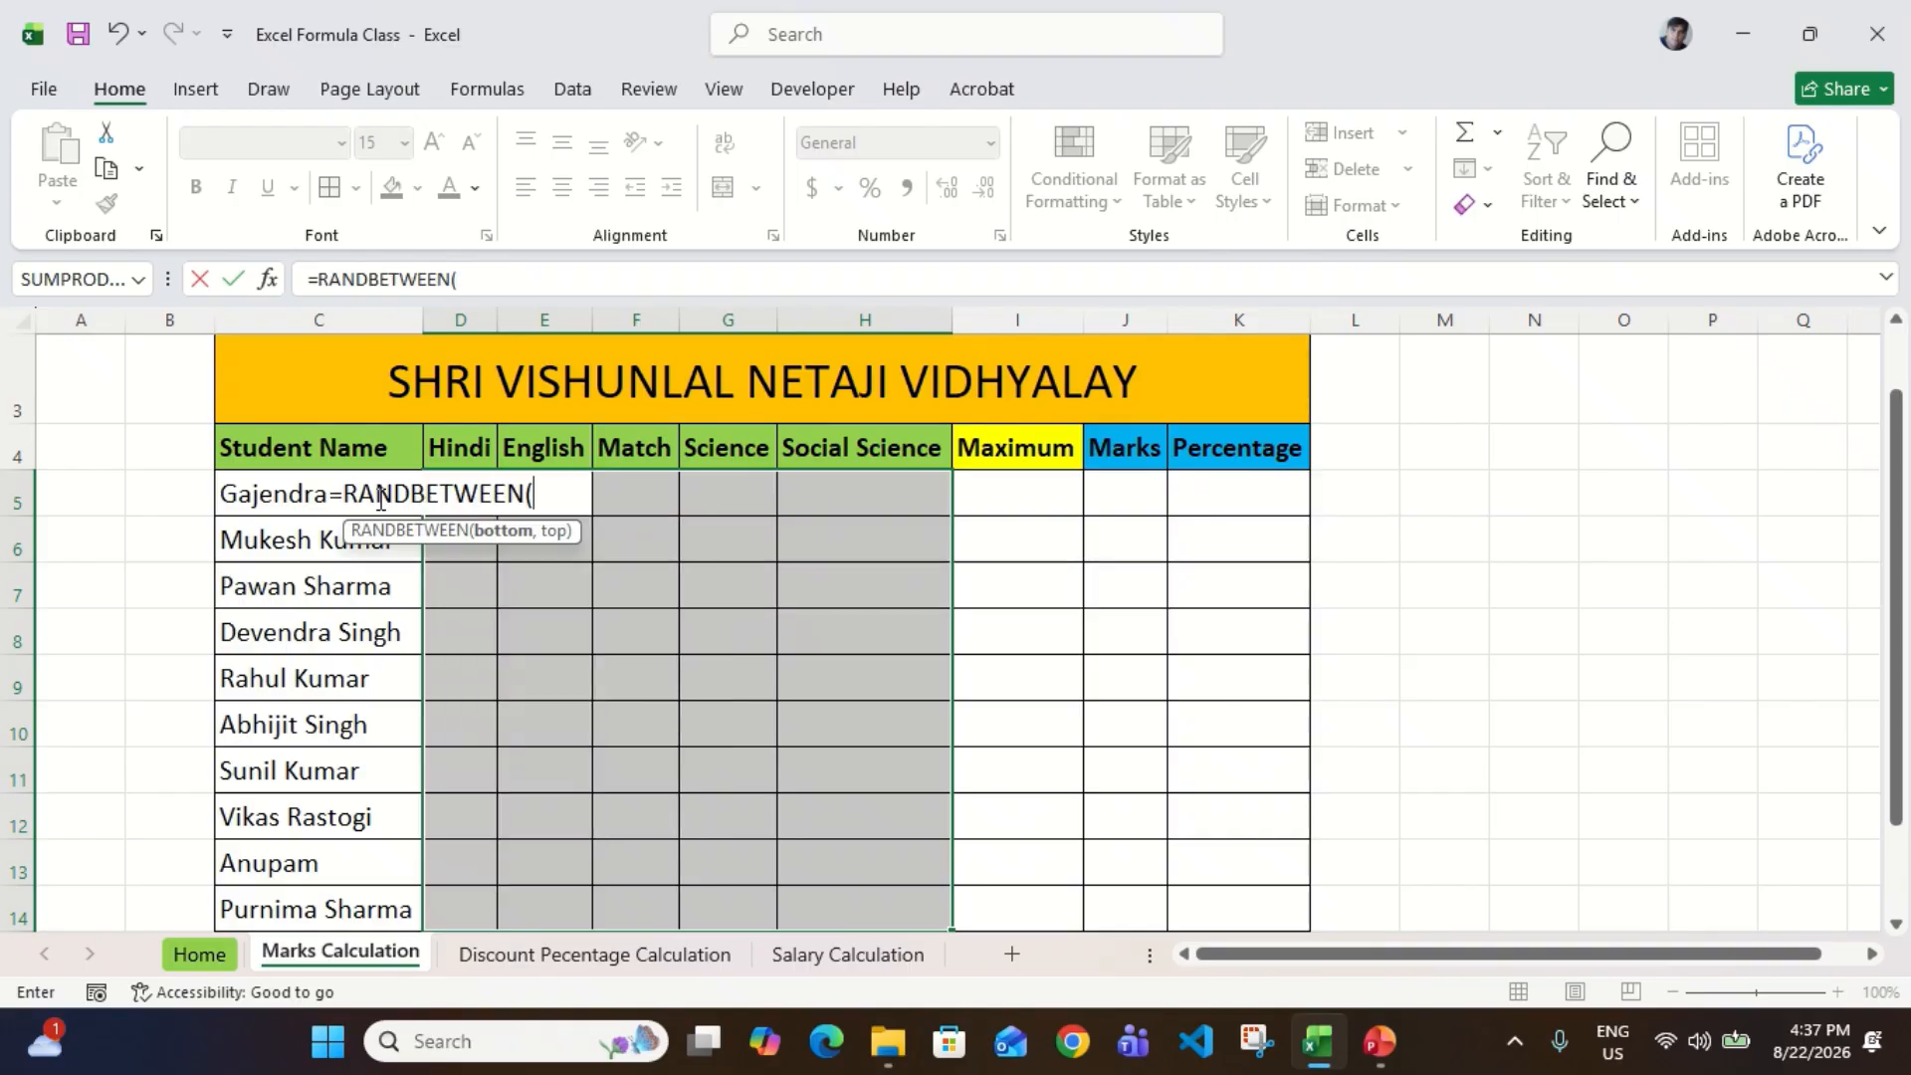
{"action": "type", "text": "40,100"}
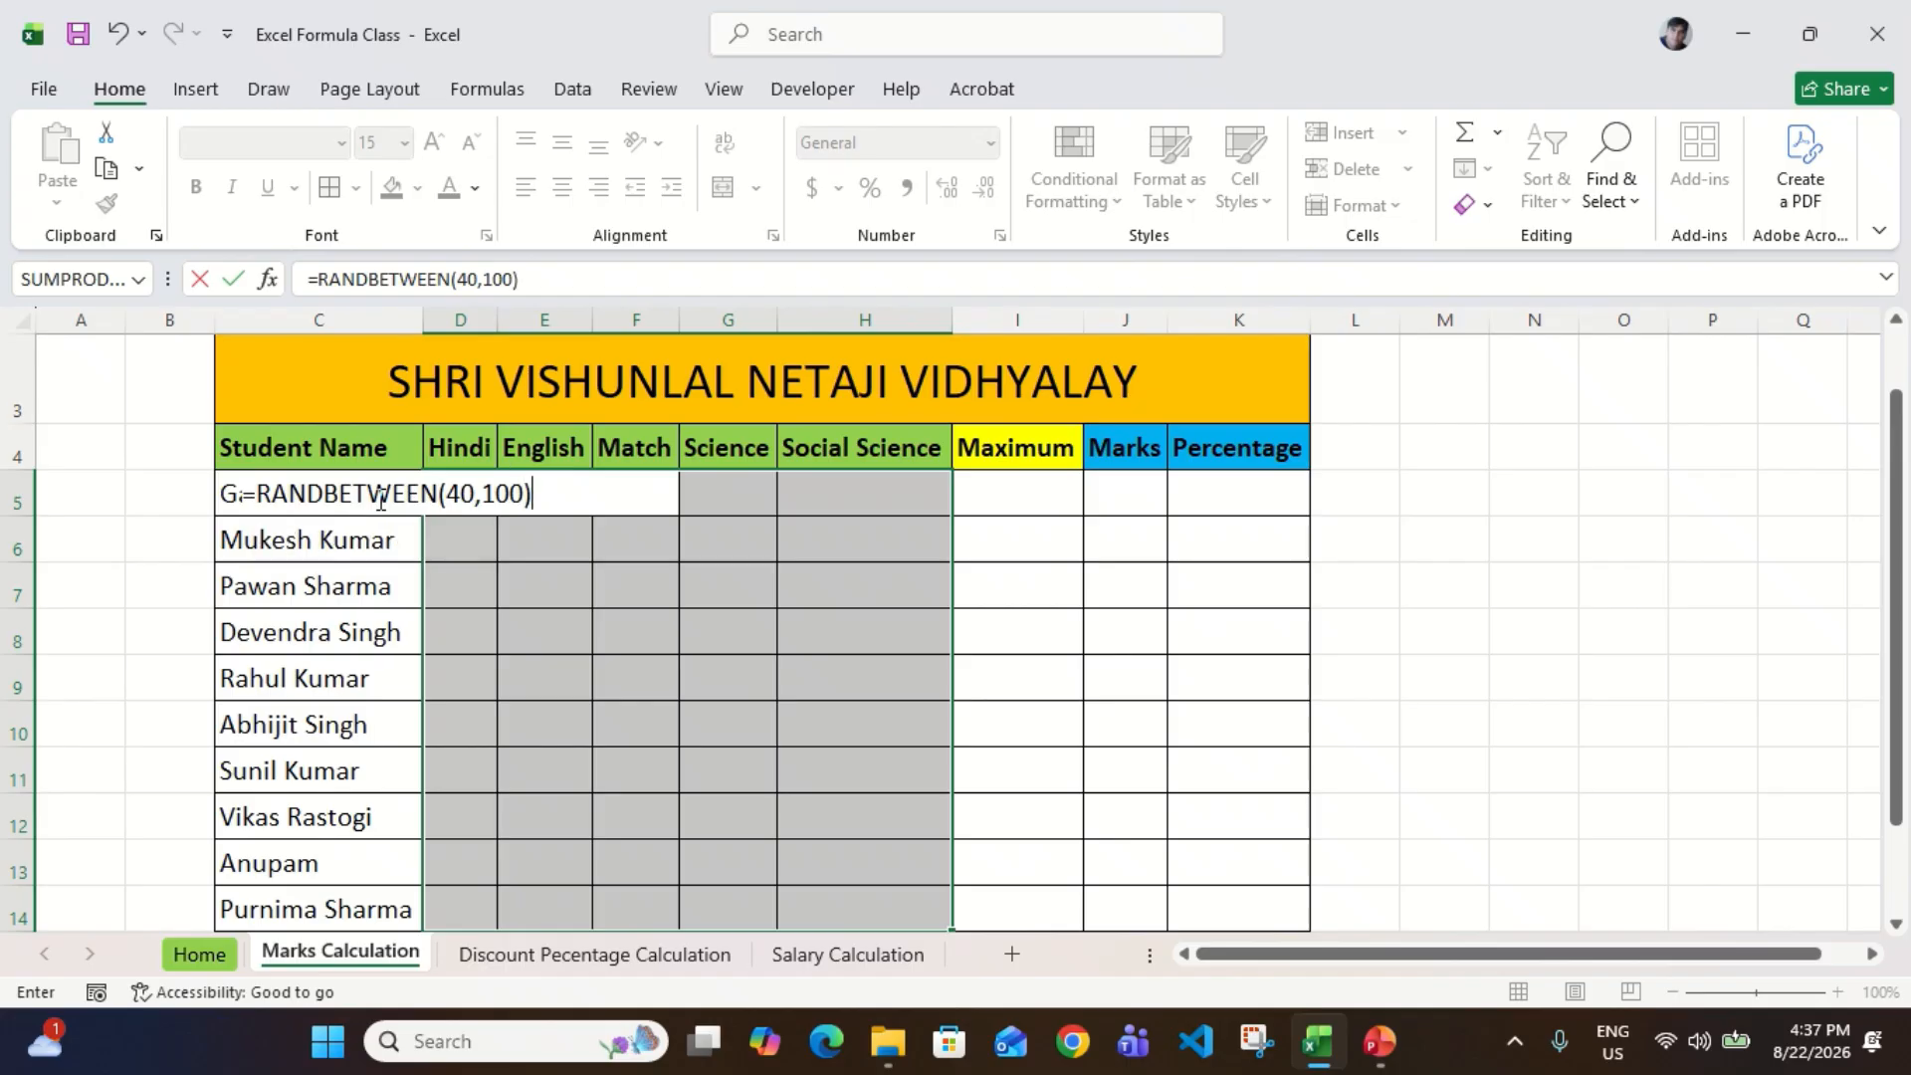
{"action": "key", "text": "ctrl+Return"}
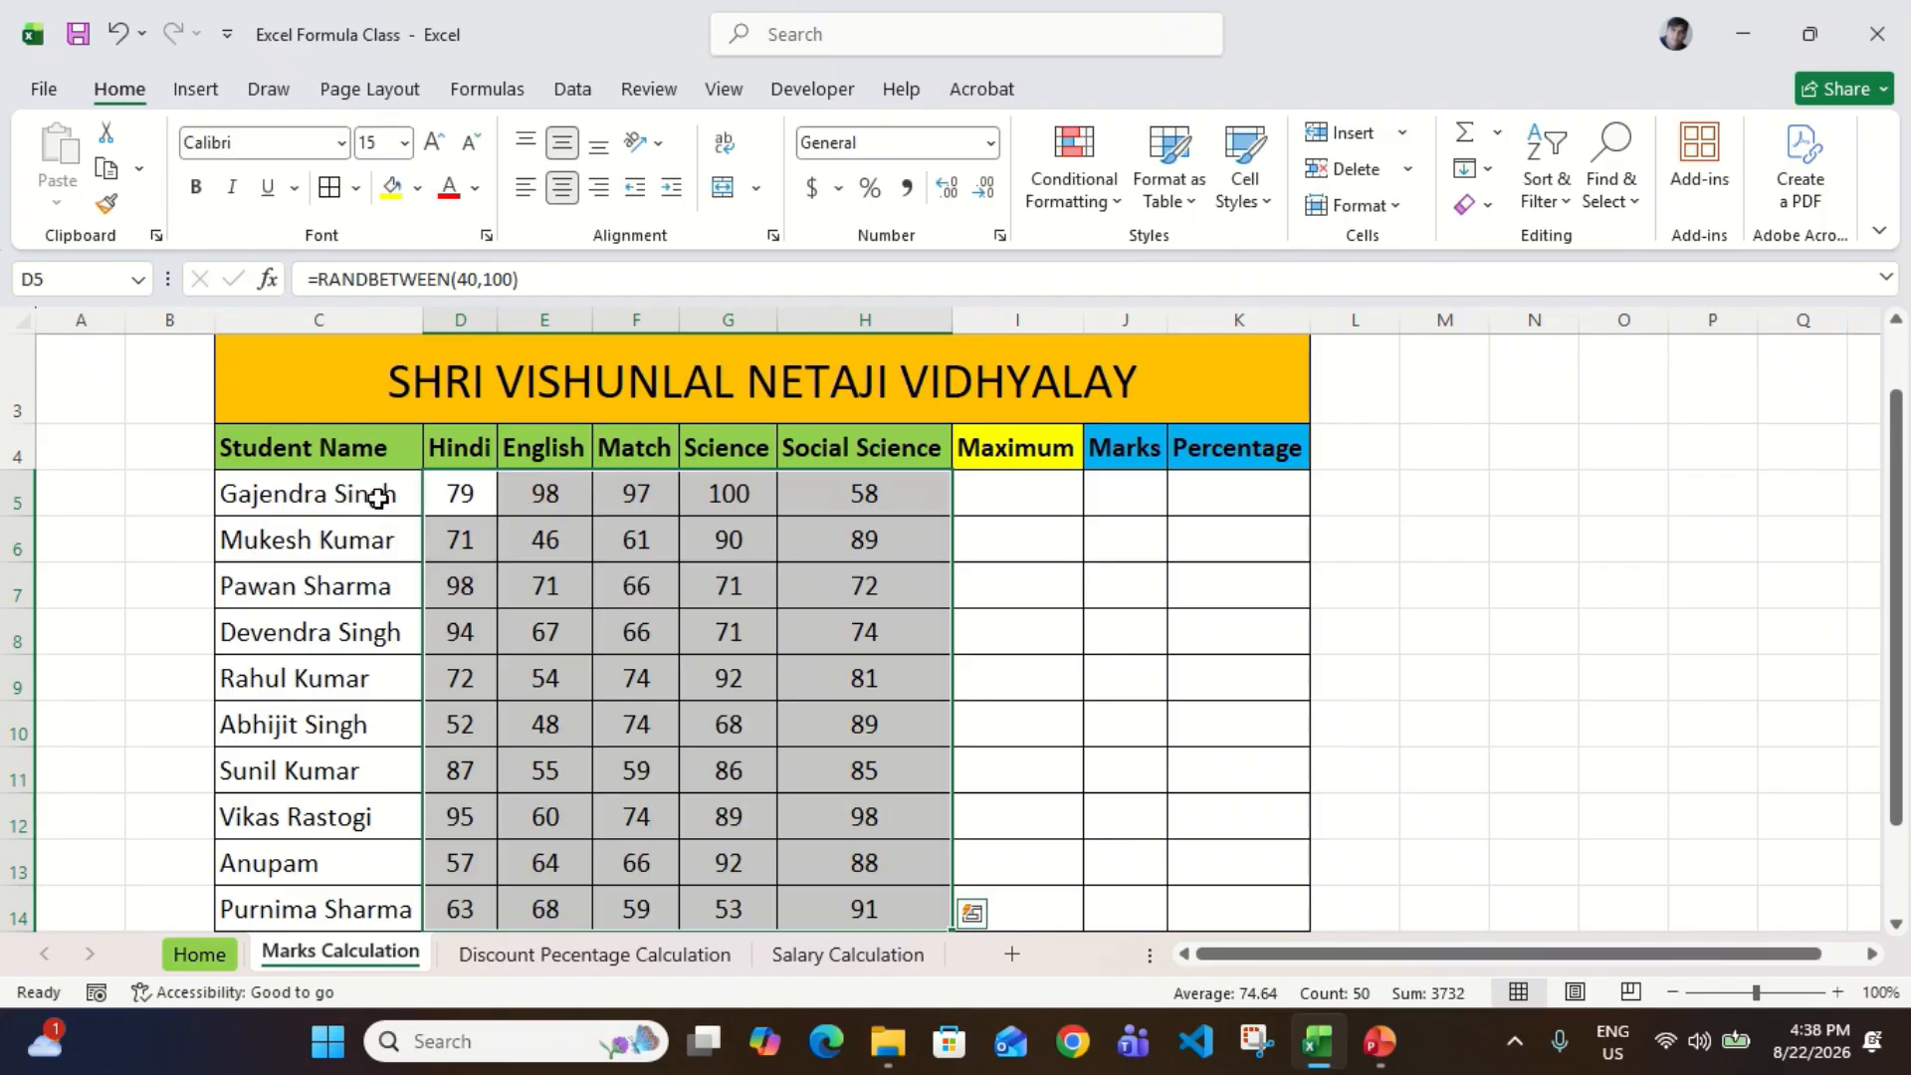
Step: Convert the random marks in D5:H14 to fixed numbers by copying them and pasting values only in place
{"action": "key", "text": "Up"}
{"action": "key", "text": "Down"}
{"action": "key", "text": "shift+Right"}
{"action": "key", "text": "shift+Right"}
{"action": "key", "text": "shift+Right"}
{"action": "key", "text": "shift+Right"}
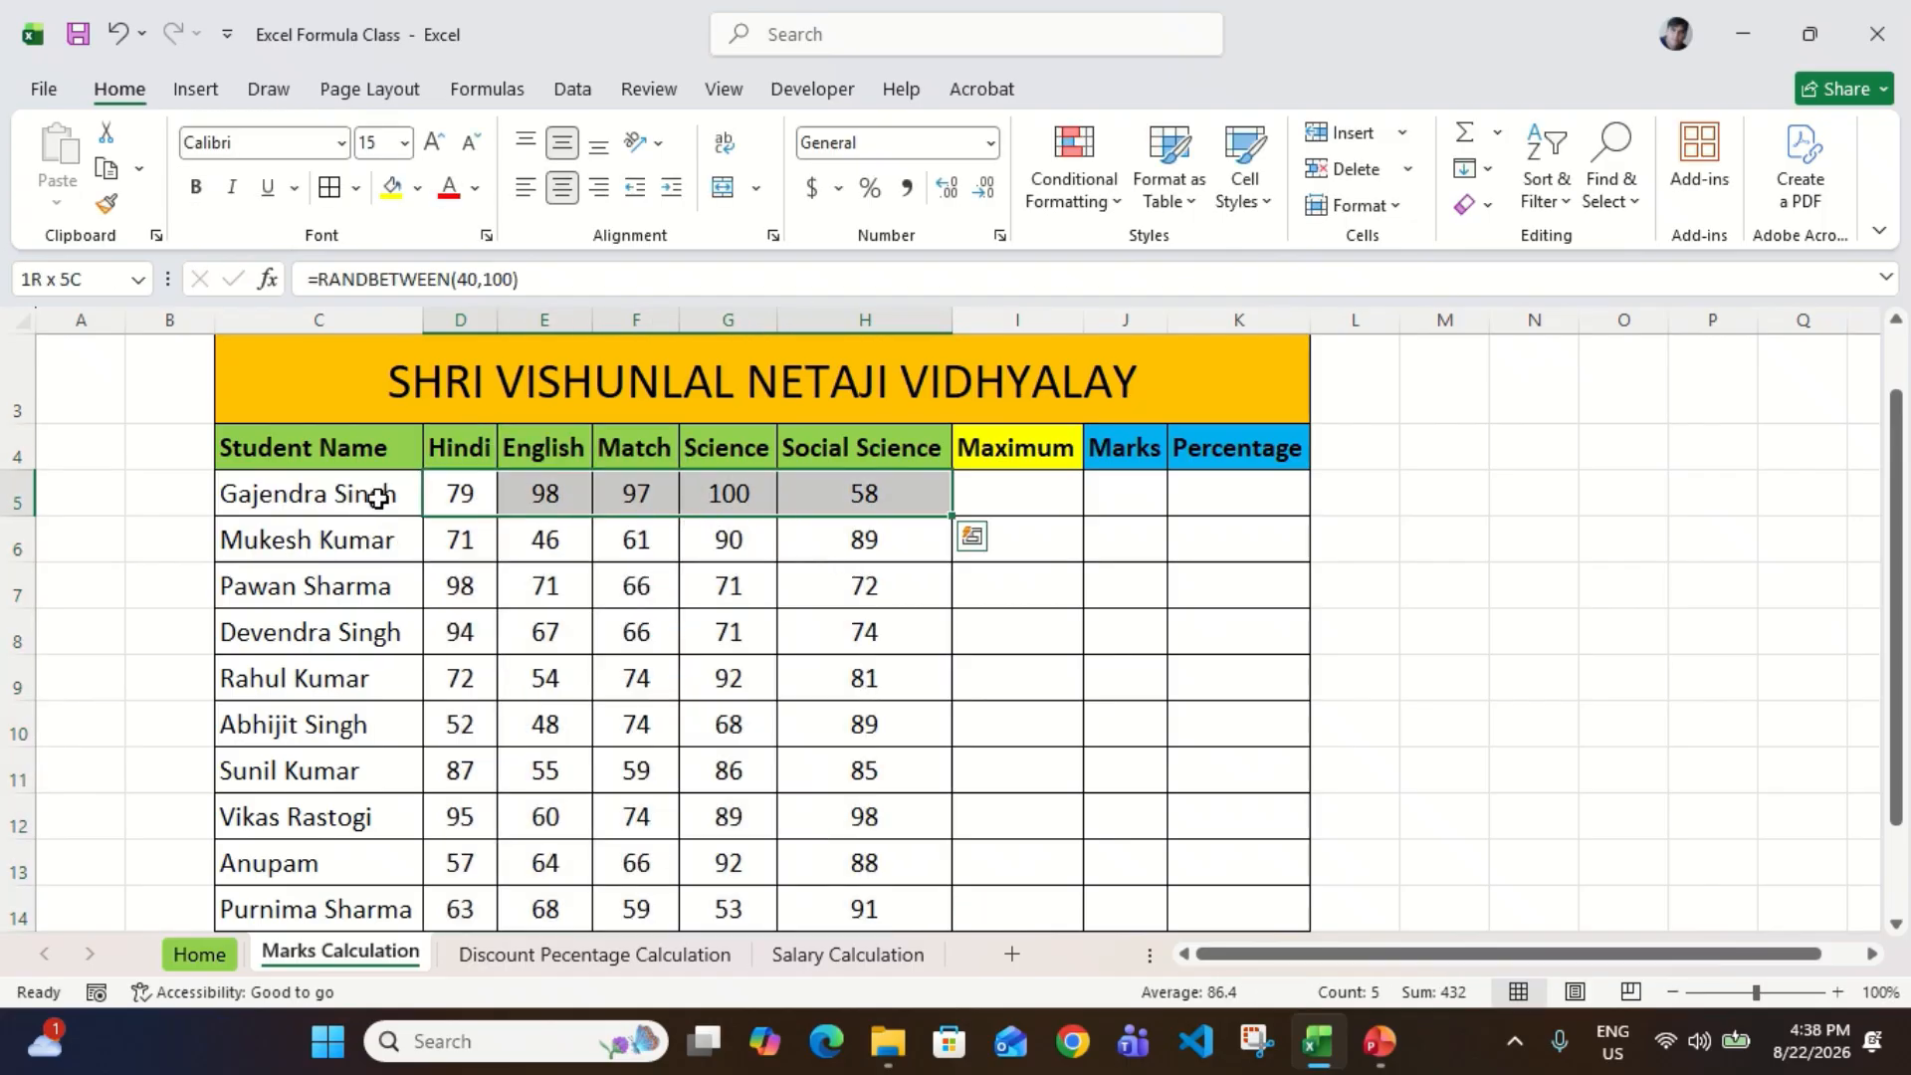
{"action": "key", "text": "ctrl+shift+Down"}
{"action": "key", "text": "ctrl+c"}
{"action": "key", "text": "ctrl+alt+v"}
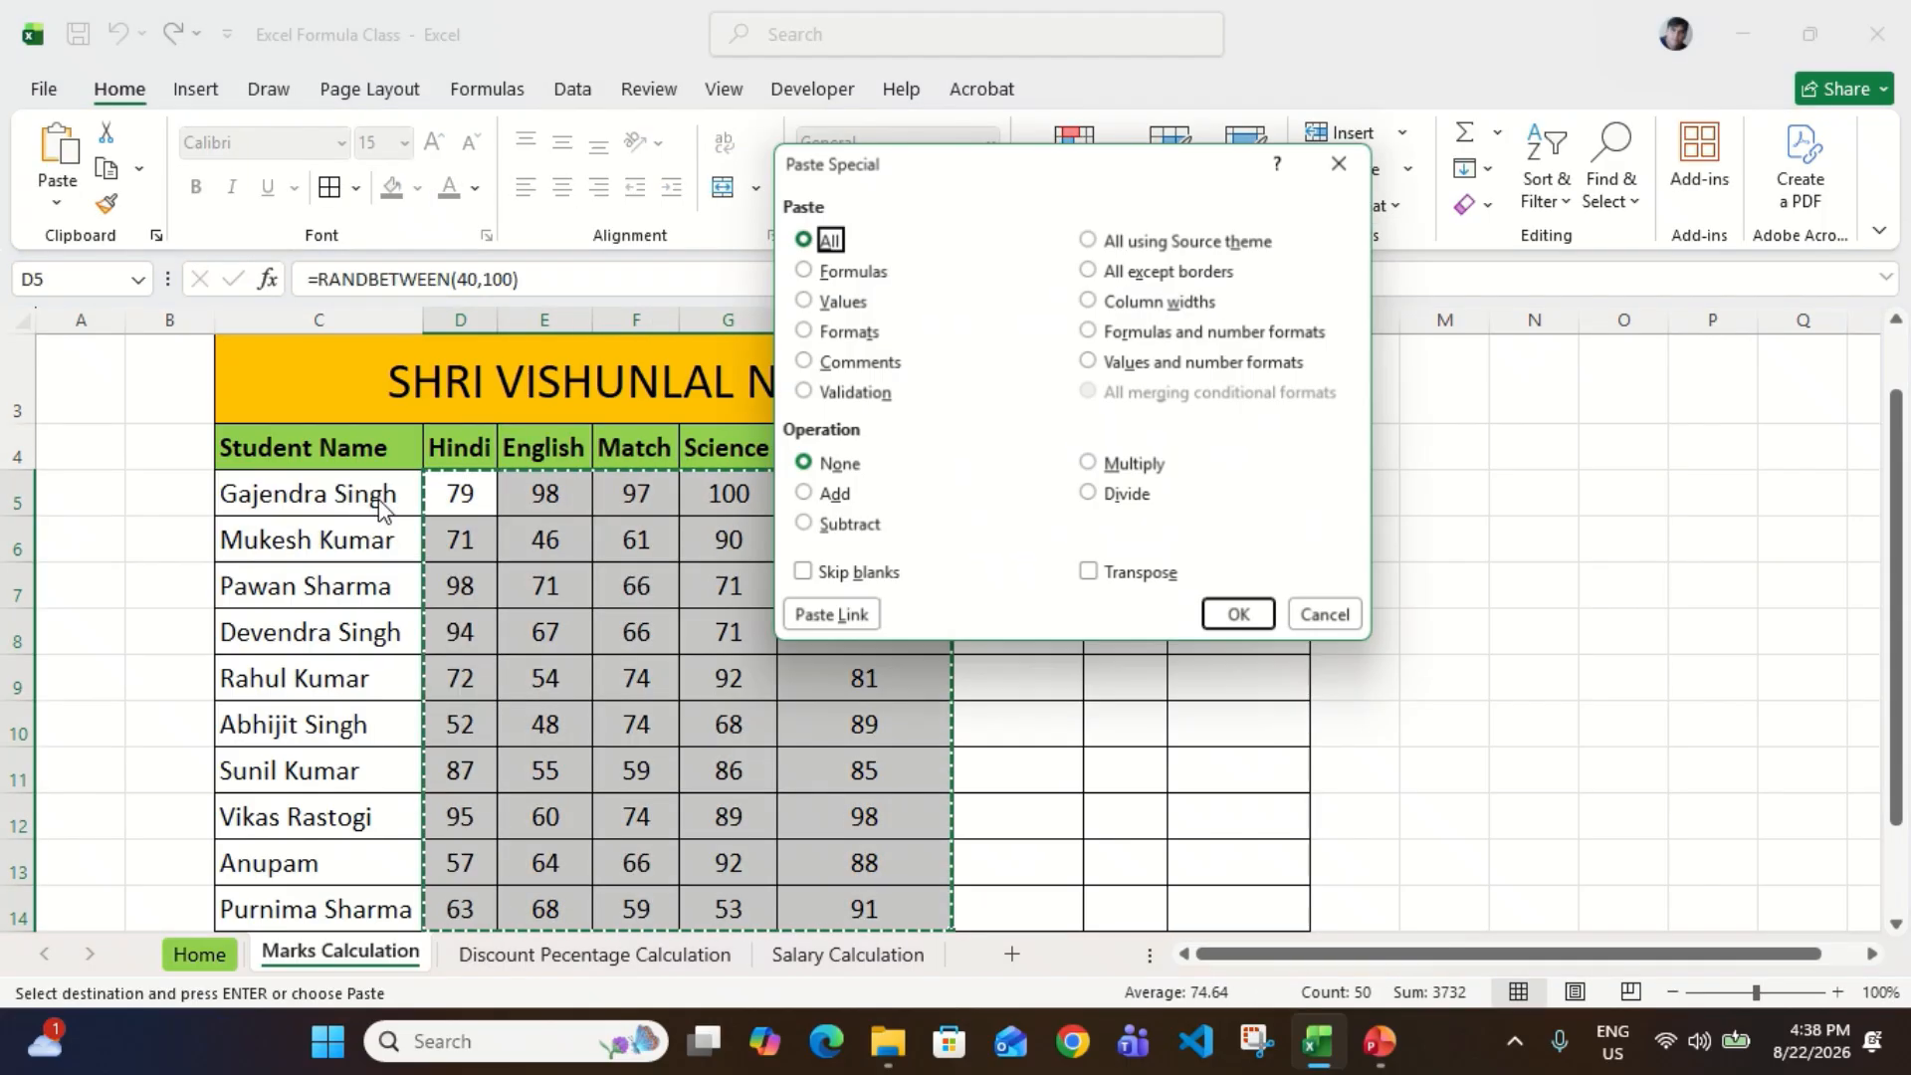
{"action": "key", "text": "v"}
{"action": "key", "text": "Return"}
{"action": "key", "text": "Escape"}
{"action": "key", "text": "Up"}
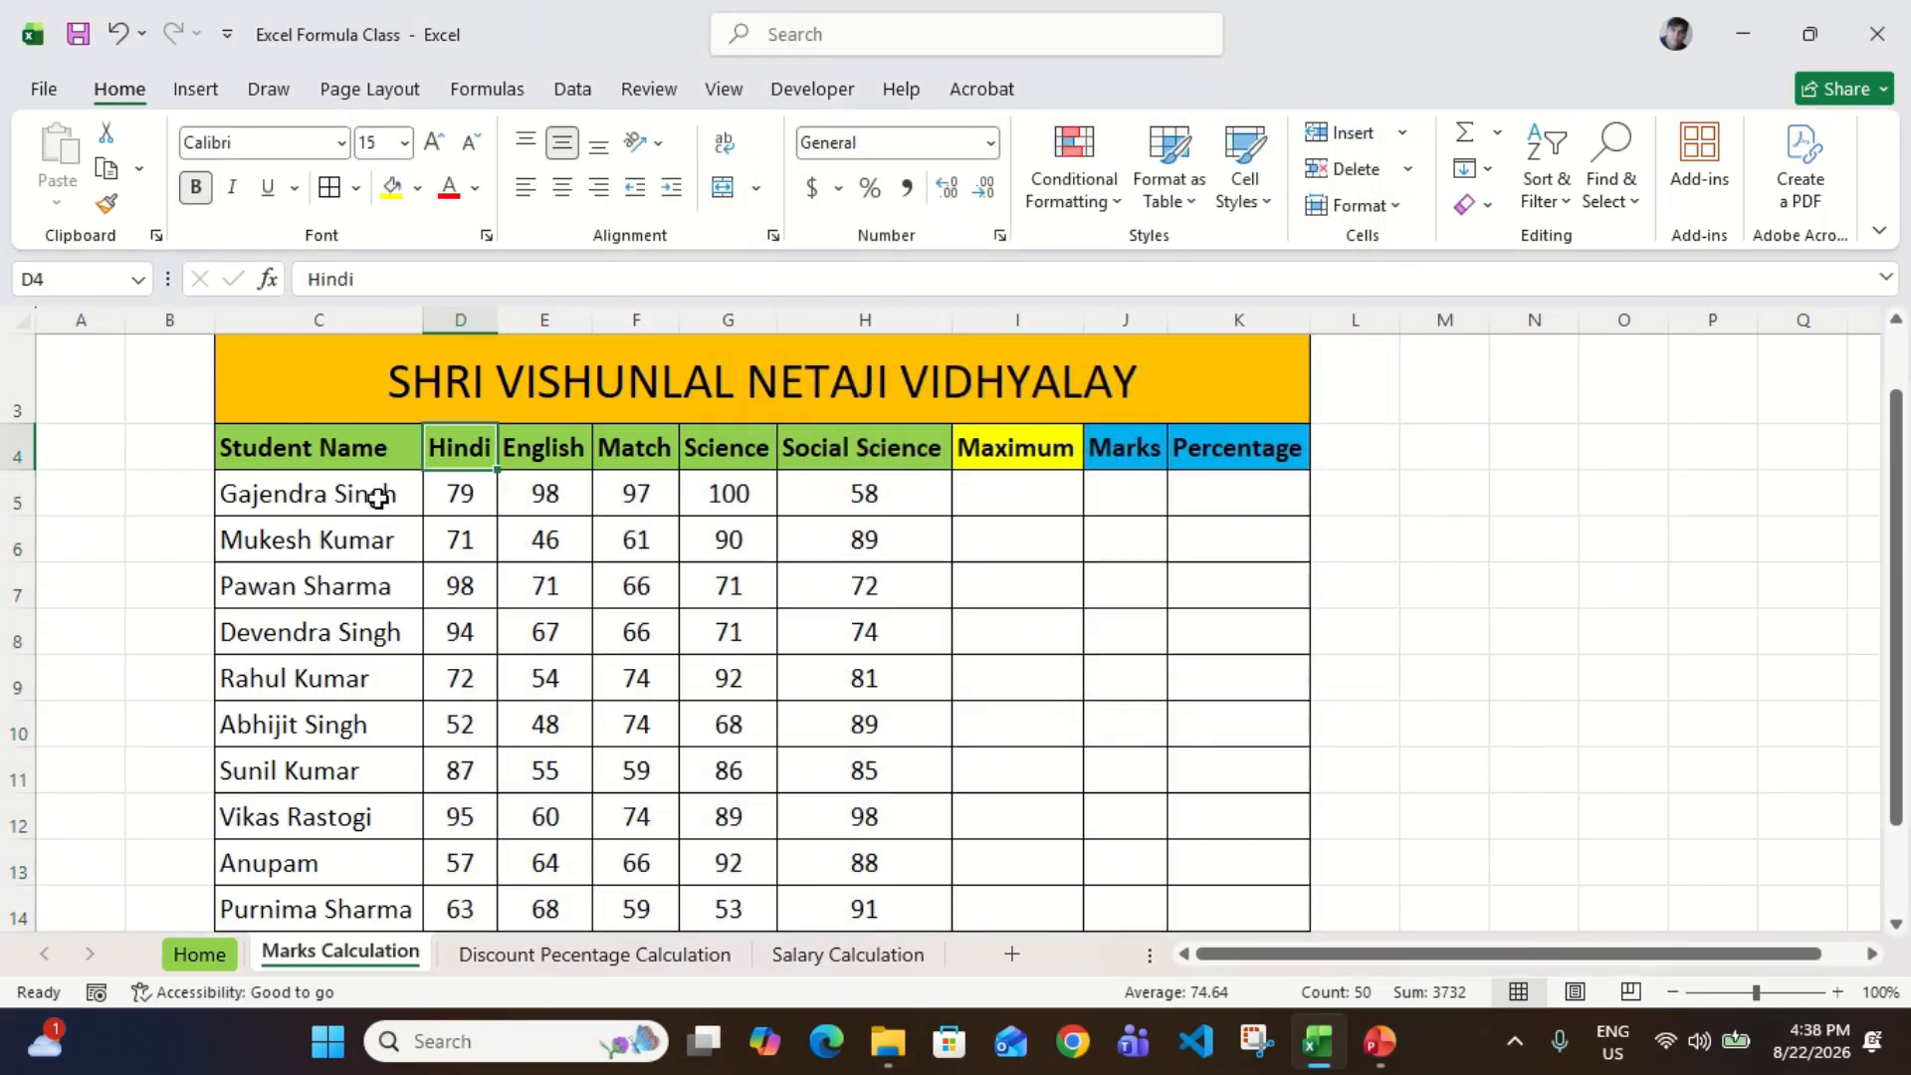
Step: Examine the Hindi marks of the first five students alongside their names
{"action": "key", "text": "Down"}
{"action": "scroll", "coordinate": [378, 495], "scroll_direction": "down", "scroll_amount": 1}
{"action": "scroll", "coordinate": [378, 496], "scroll_direction": "up", "scroll_amount": 1}
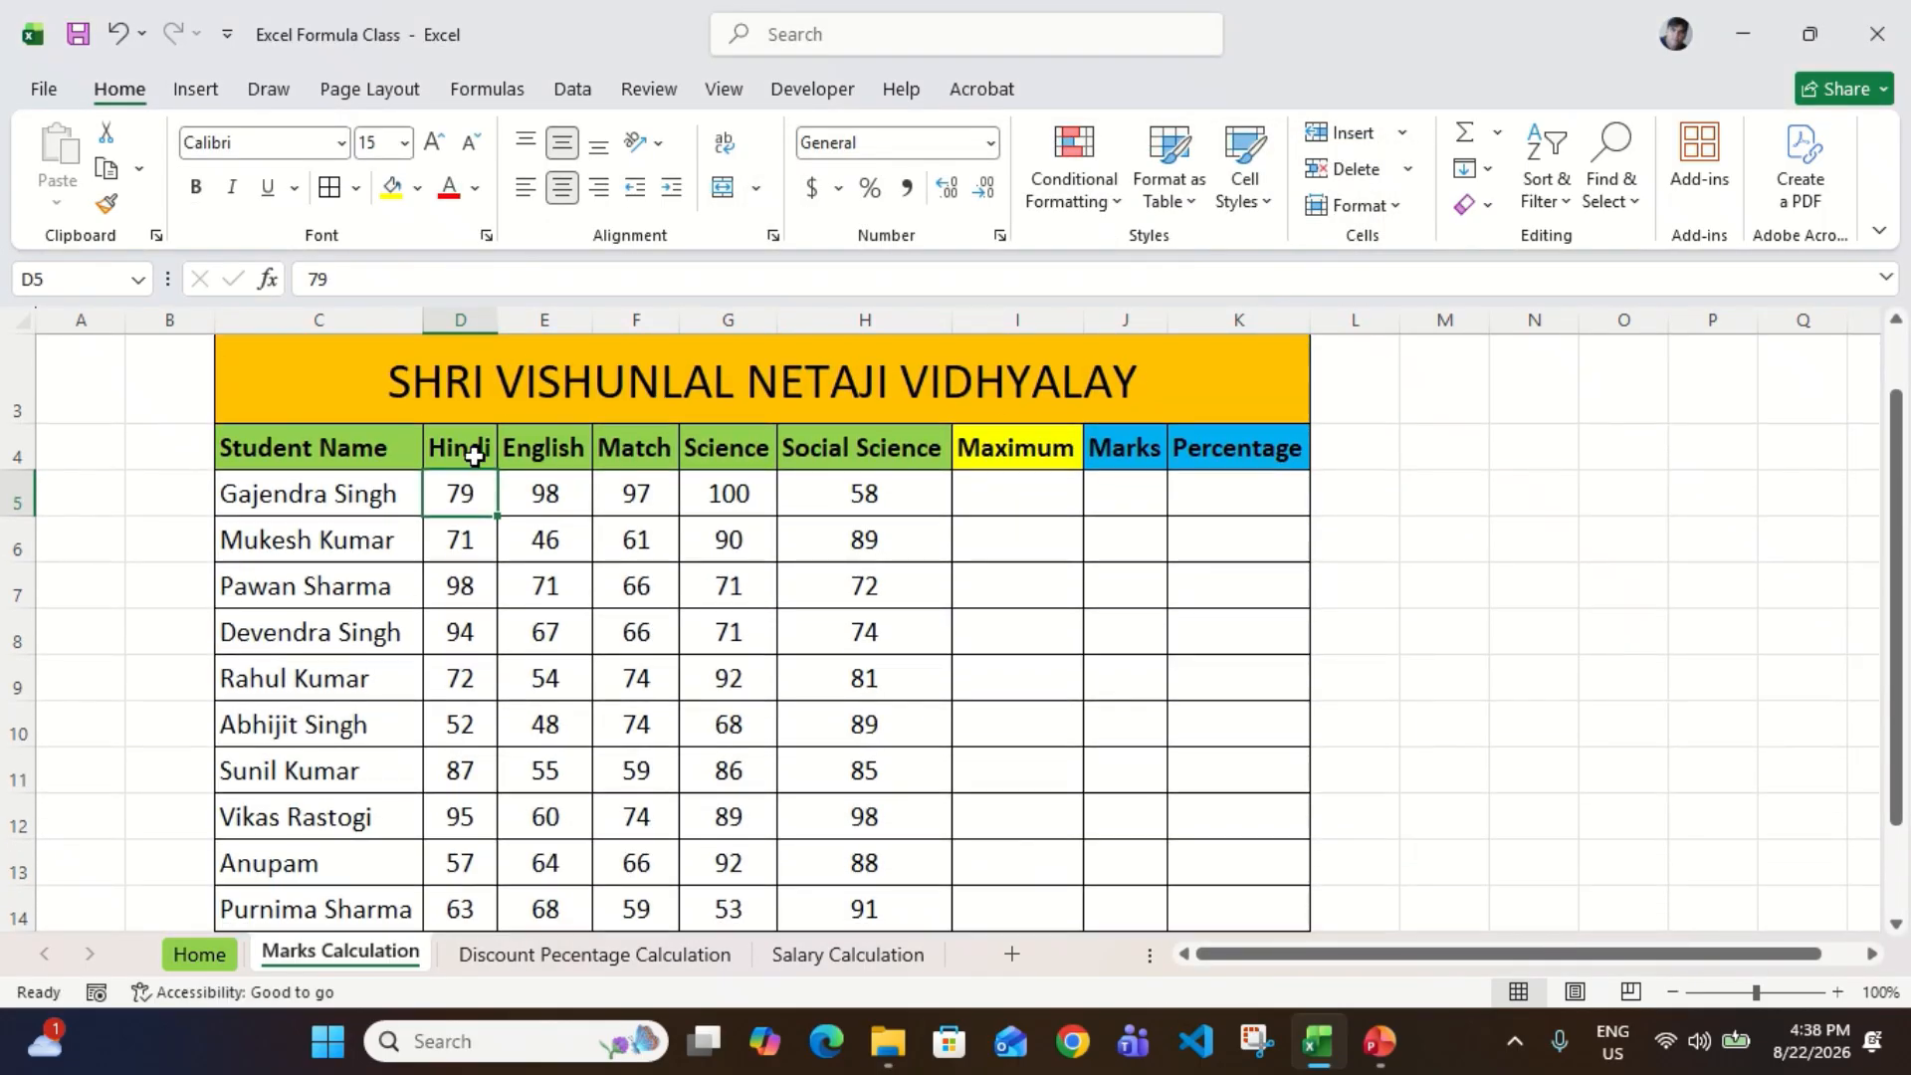
{"action": "left_click", "coordinate": [347, 482]}
{"action": "key", "text": "Right"}
{"action": "key", "text": "Down"}
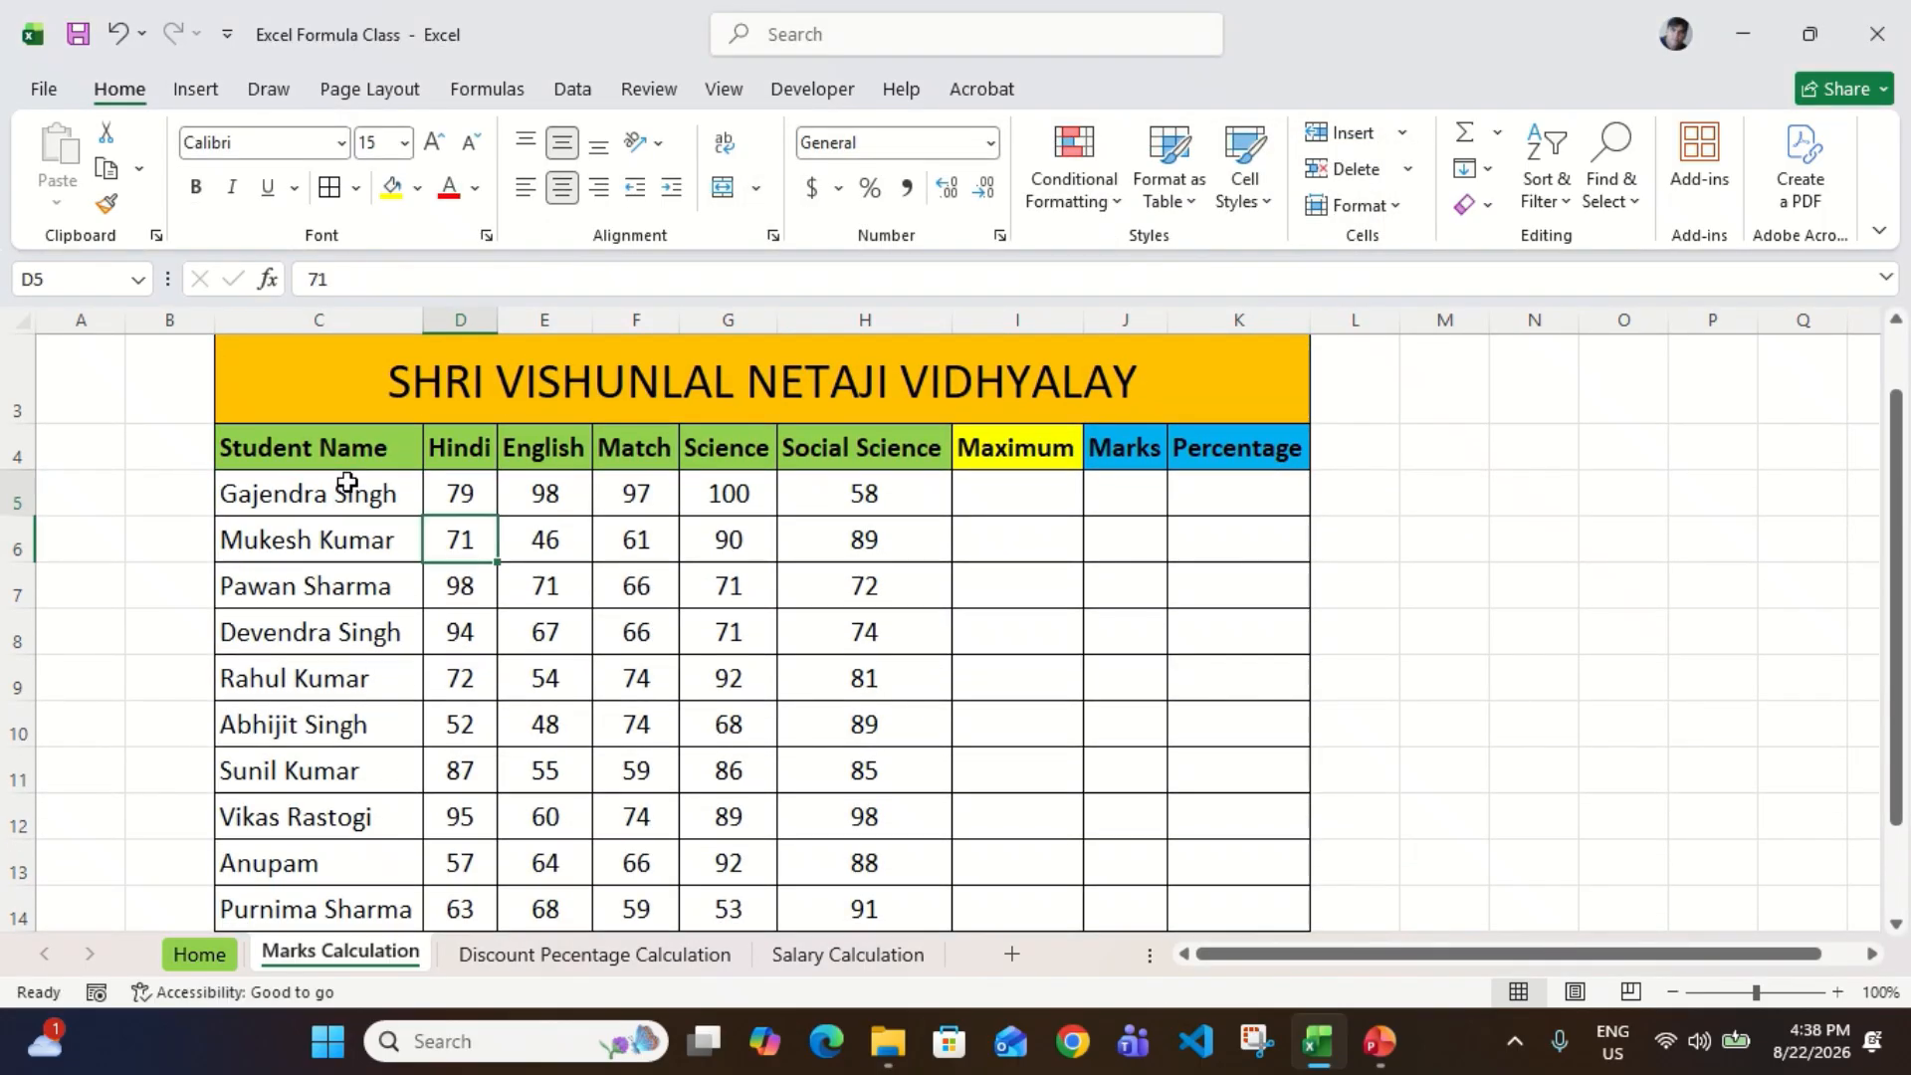
{"action": "key", "text": "Up"}
{"action": "key", "text": "Down"}
{"action": "key", "text": "Left"}
{"action": "key", "text": "Right"}
{"action": "key", "text": "Down"}
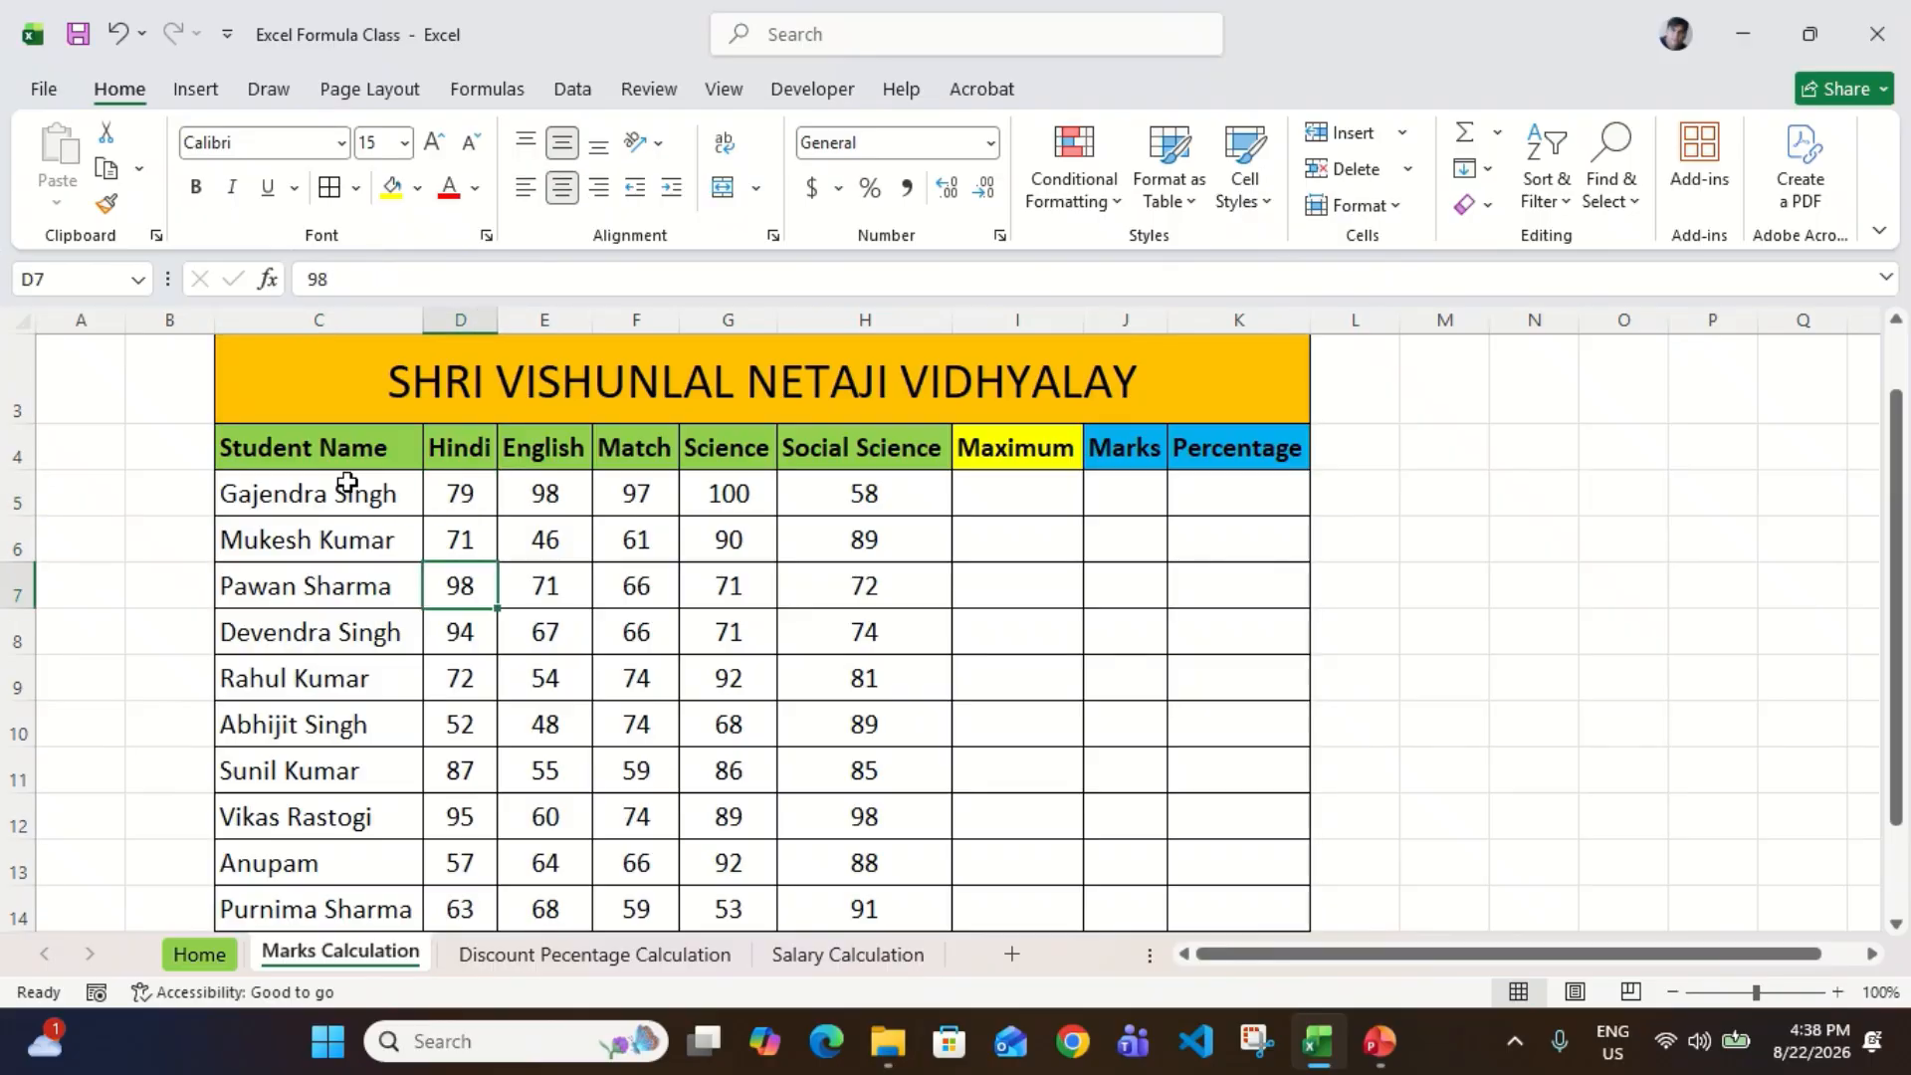
{"action": "key", "text": "Left"}
{"action": "key", "text": "Right"}
{"action": "key", "text": "Down"}
{"action": "key", "text": "Left"}
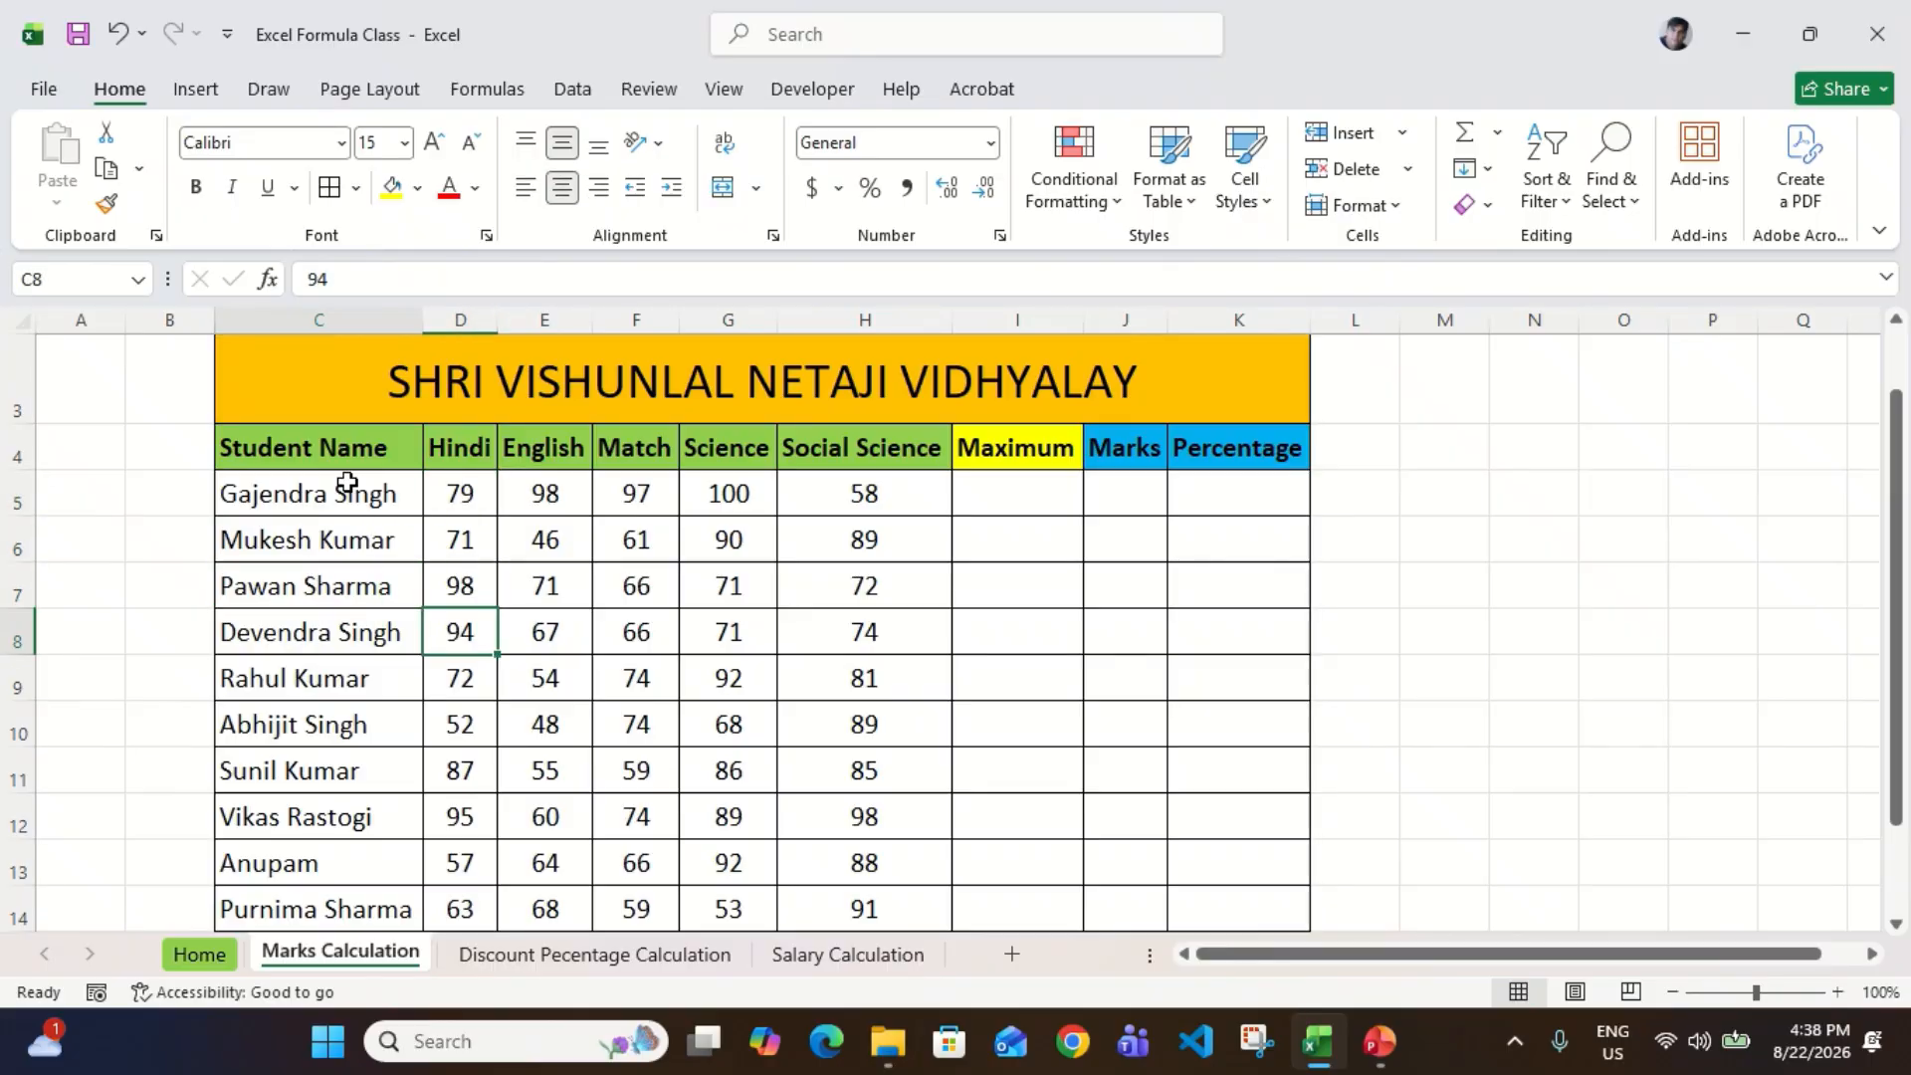
{"action": "key", "text": "Right"}
{"action": "key", "text": "Down"}
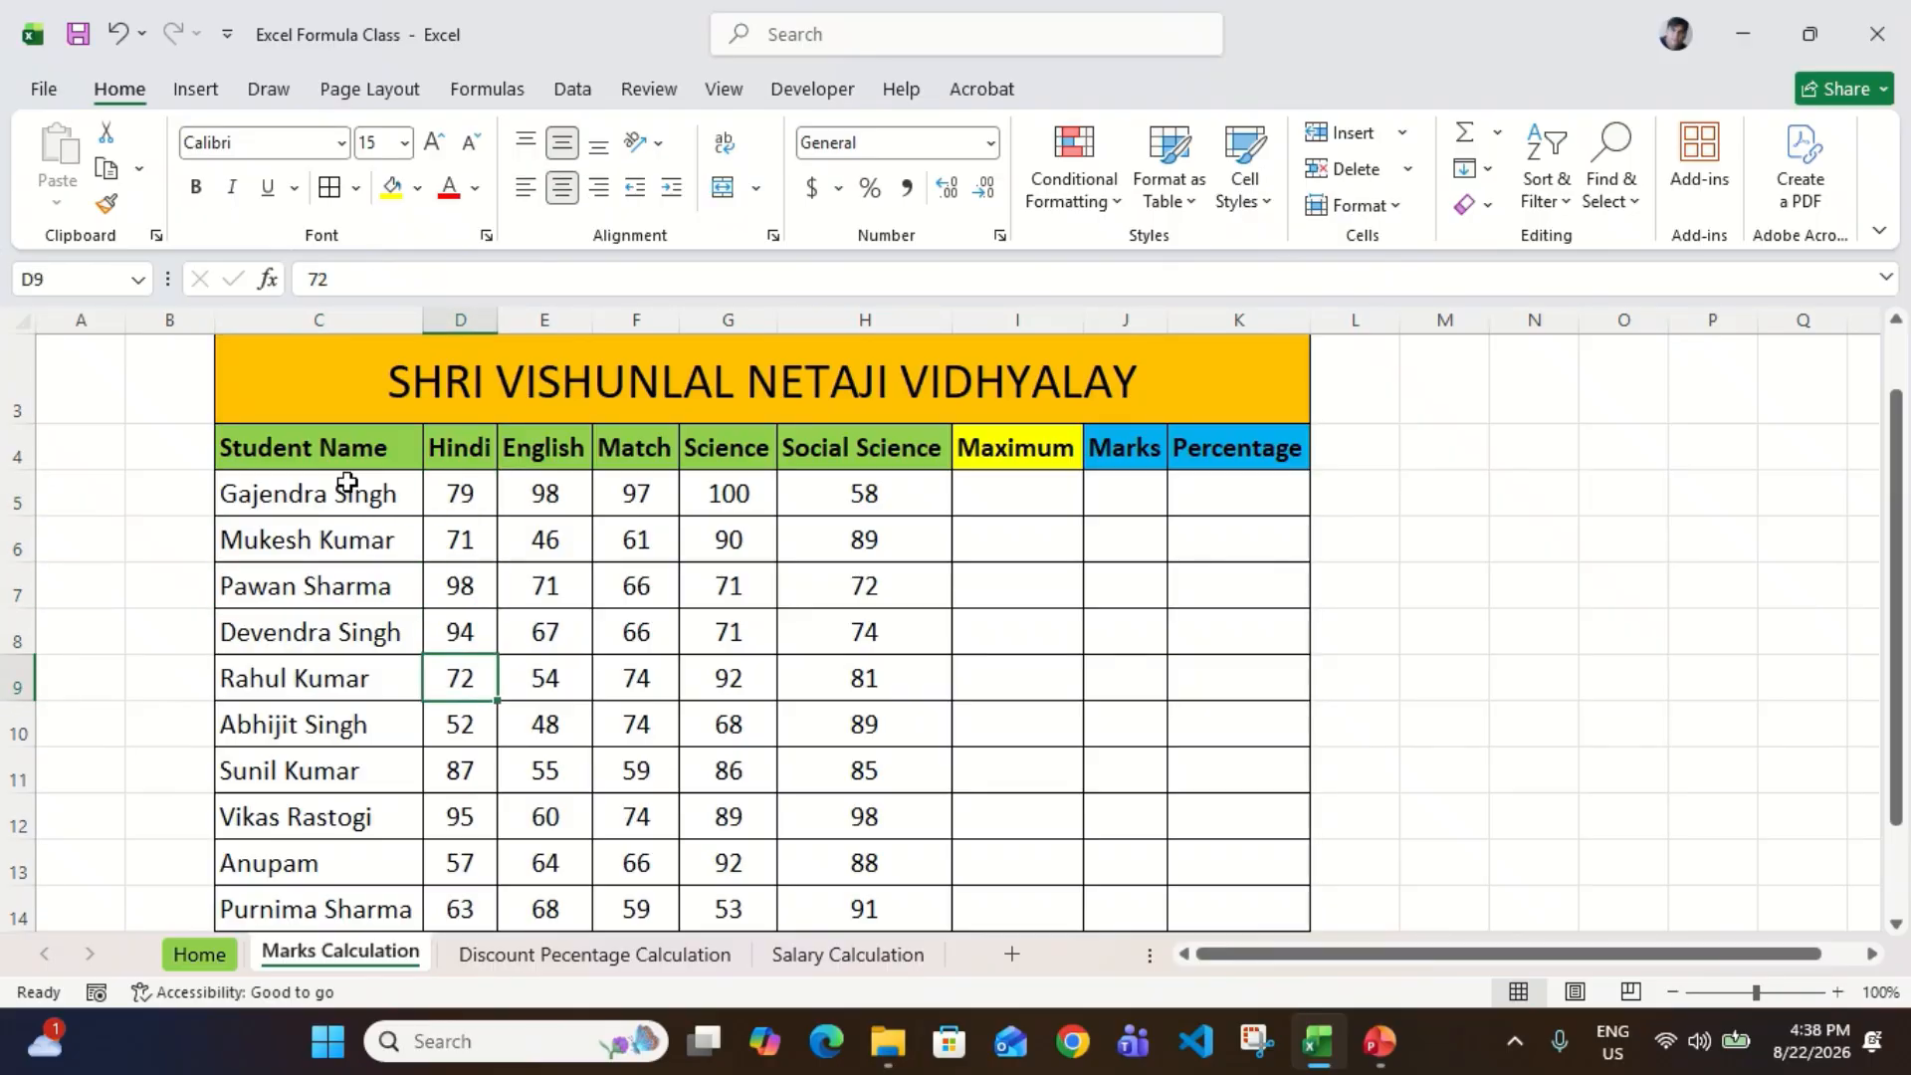
Step: Review the marks columns for the other subjects, including Social Science, Science and Match
{"action": "left_click", "coordinate": [549, 525]}
{"action": "key", "text": "Right"}
{"action": "key", "text": "Right"}
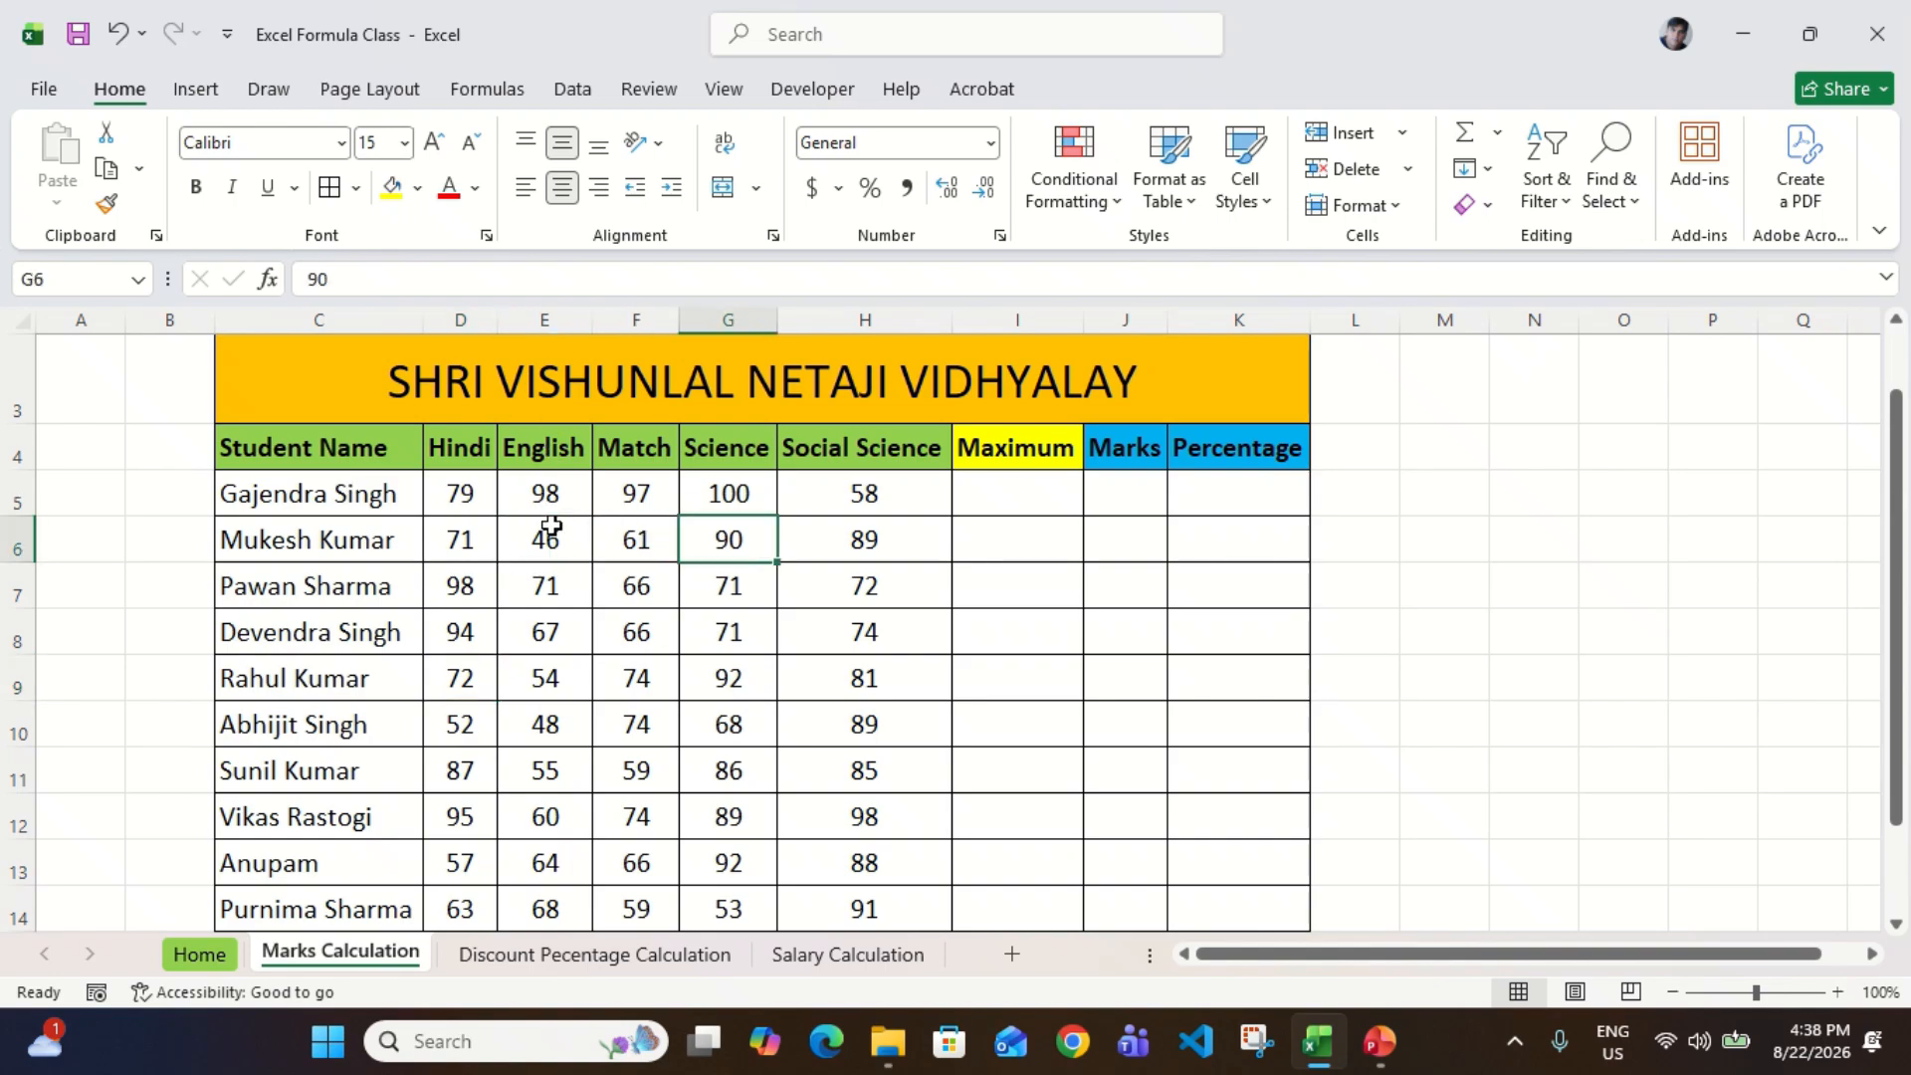
{"action": "key", "text": "Up"}
{"action": "key", "text": "Up"}
{"action": "key", "text": "Right"}
{"action": "key", "text": "Down"}
{"action": "key", "text": "ctrl+shift+Down"}
{"action": "key", "text": "Up"}
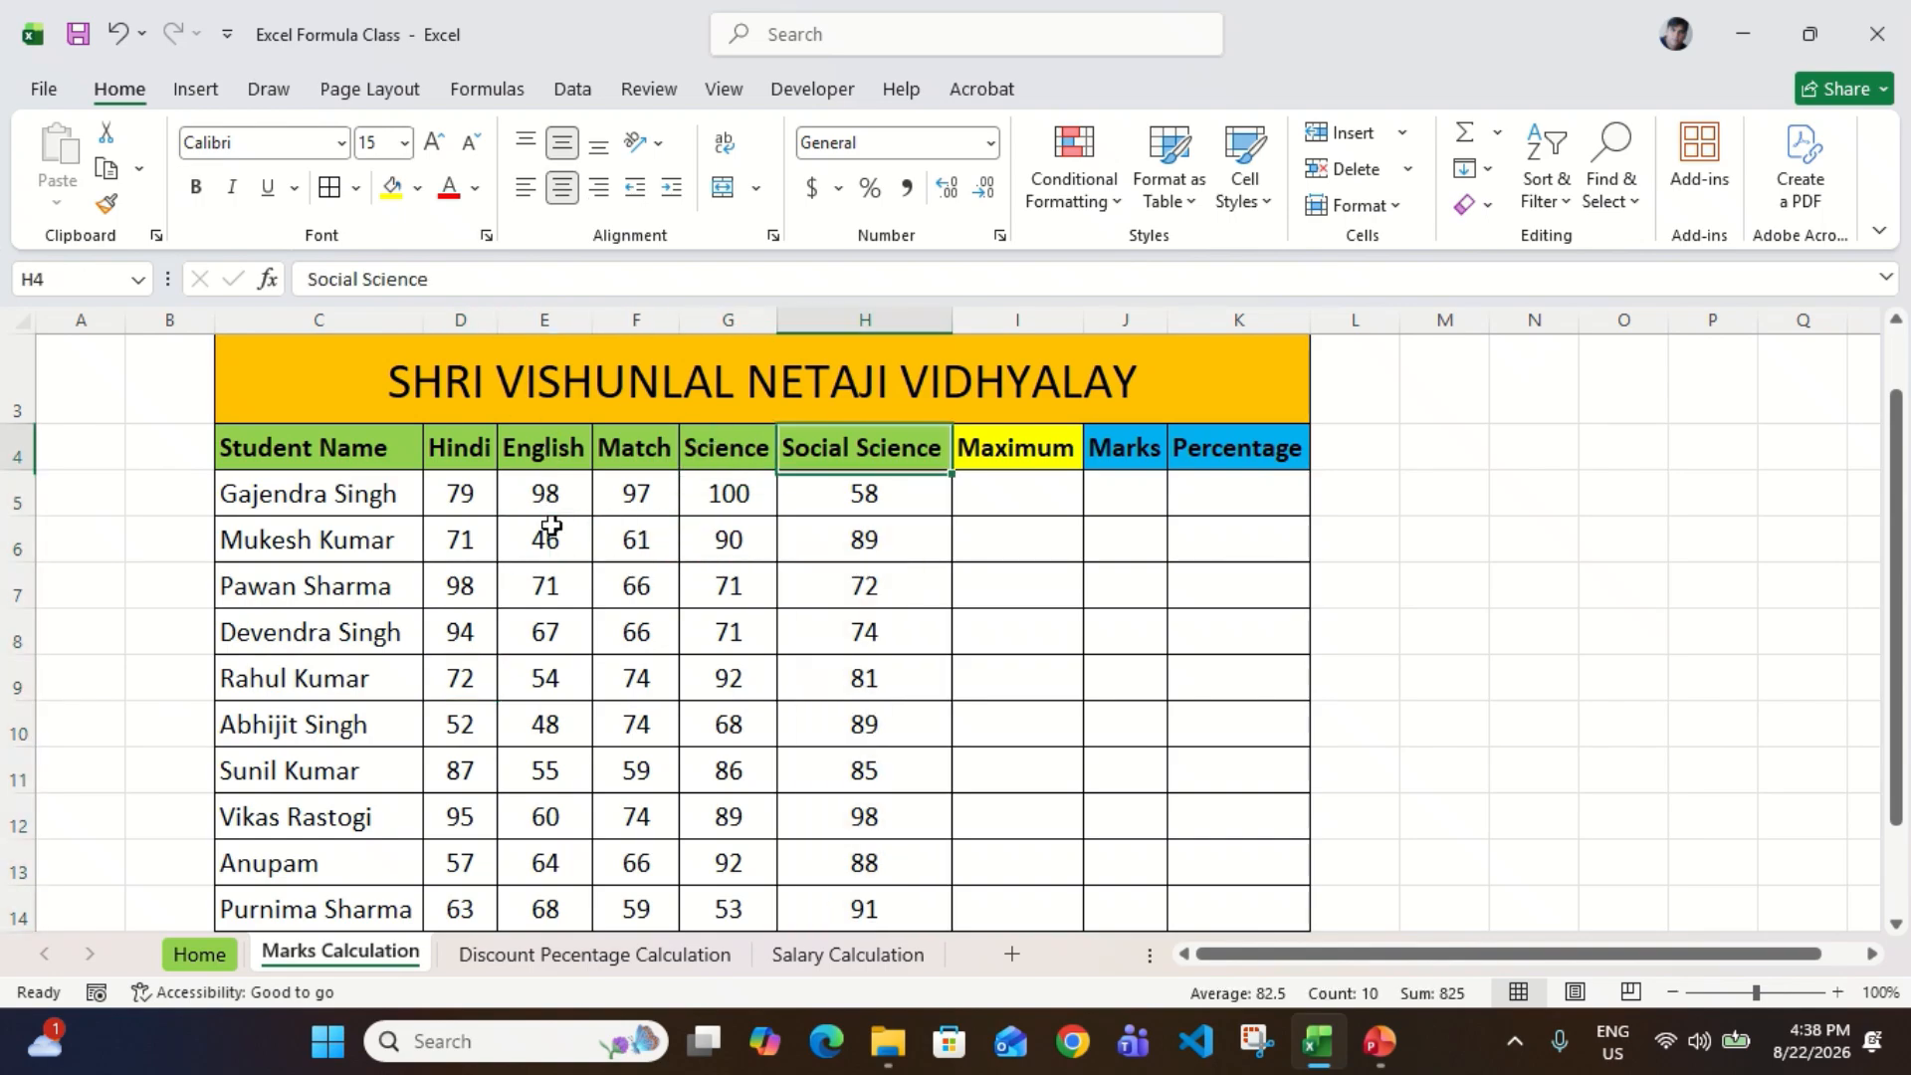
{"action": "key", "text": "Left"}
{"action": "key", "text": "Down"}
{"action": "key", "text": "ctrl+shift+Down"}
{"action": "key", "text": "Up"}
{"action": "key", "text": "Left"}
{"action": "key", "text": "Down"}
{"action": "key", "text": "ctrl+Down"}
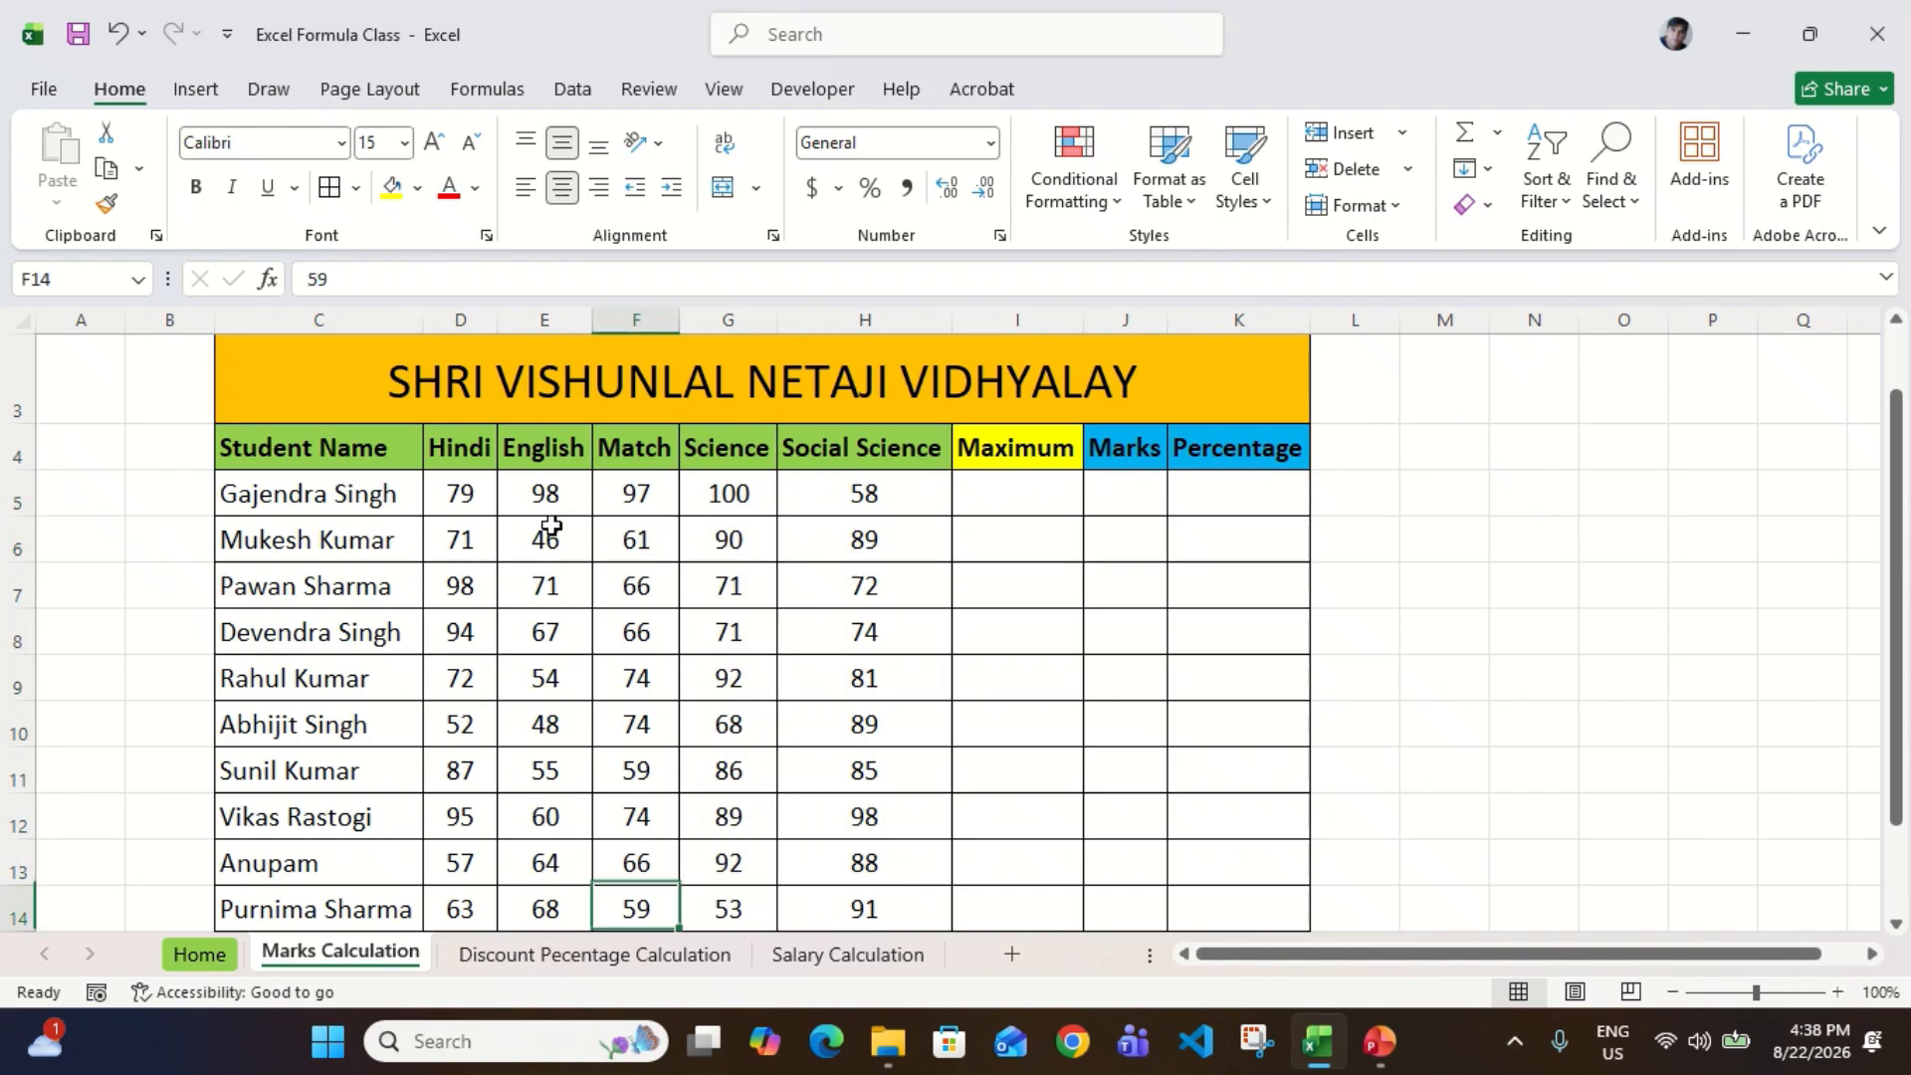
Step: Examine the first student's marks across all five subjects in row 5, up to the Maximum column
{"action": "key", "text": "ctrl+Up"}
{"action": "key", "text": "Down"}
{"action": "key", "text": "Right"}
{"action": "key", "text": "Right"}
{"action": "key", "text": "Right"}
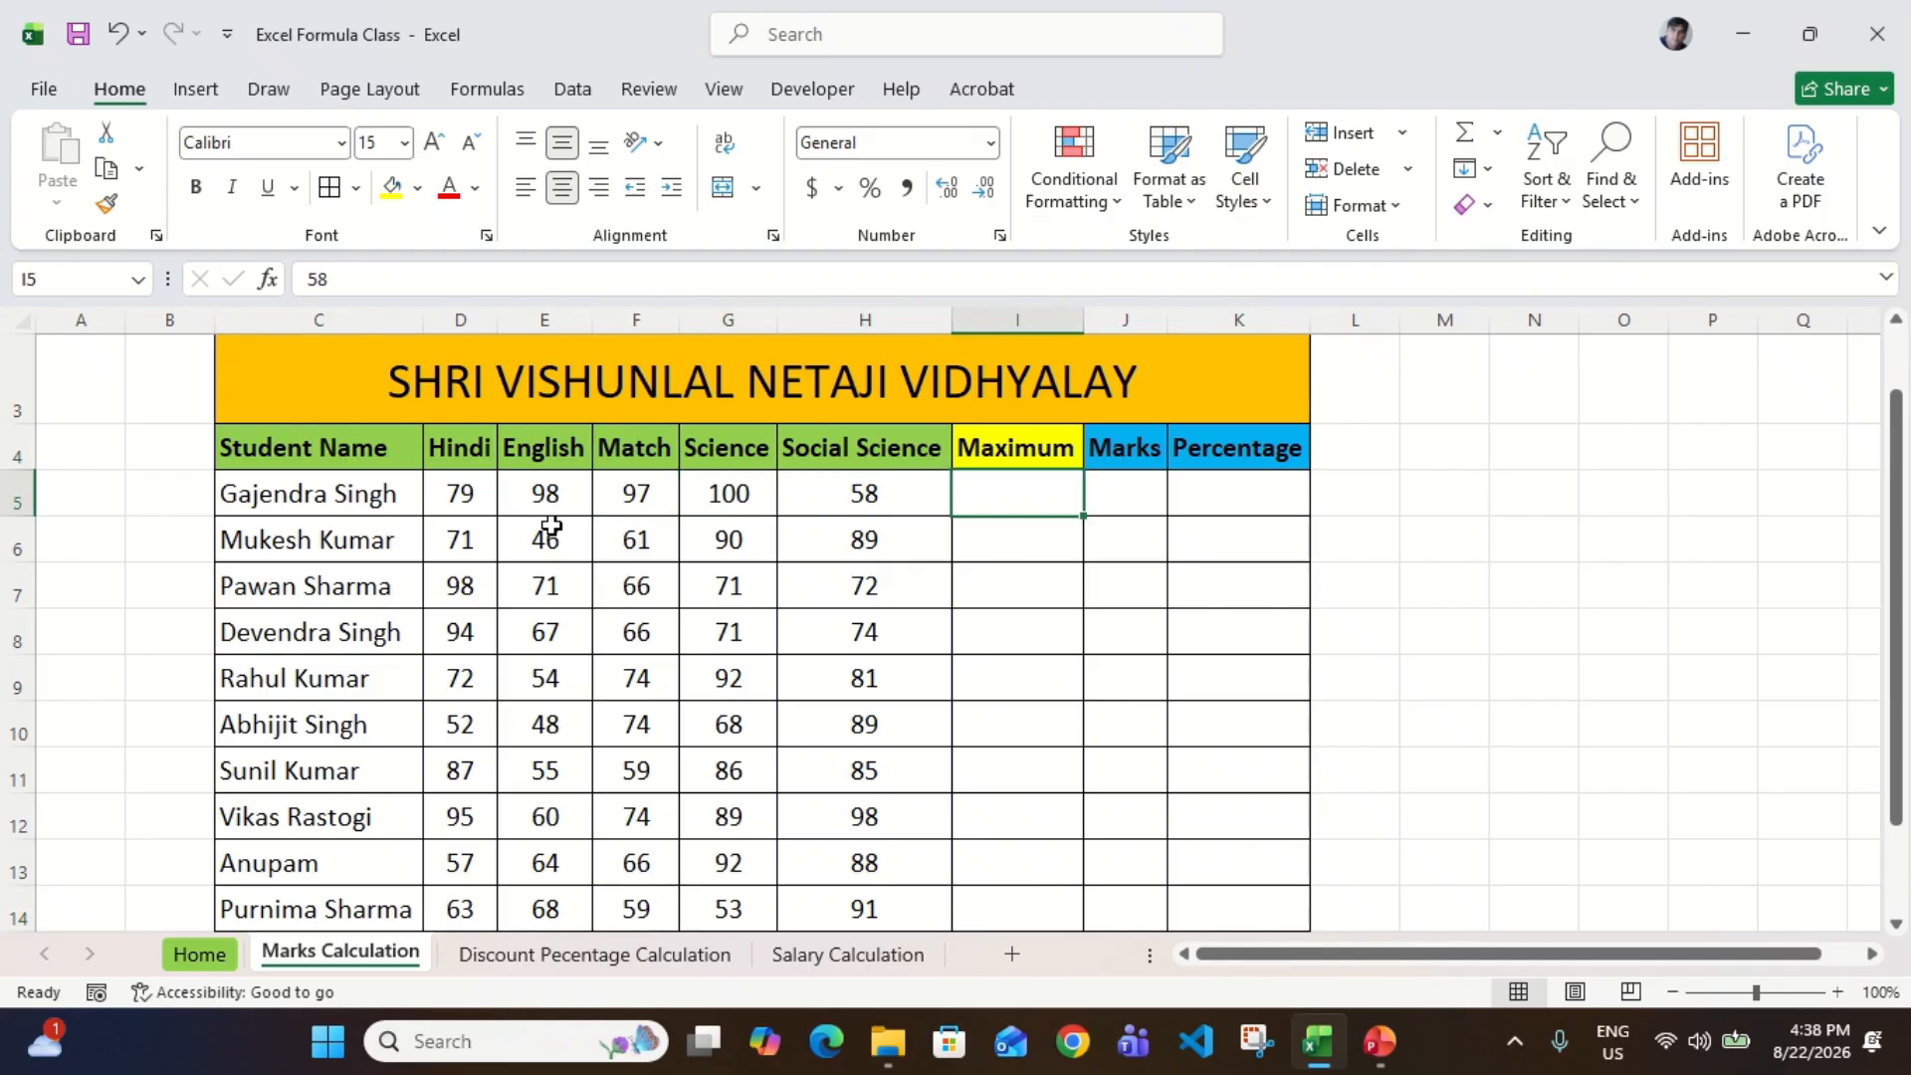
{"action": "key", "text": "Left"}
{"action": "key", "text": "shift+Left"}
{"action": "key", "text": "shift+Left"}
{"action": "key", "text": "shift+Left"}
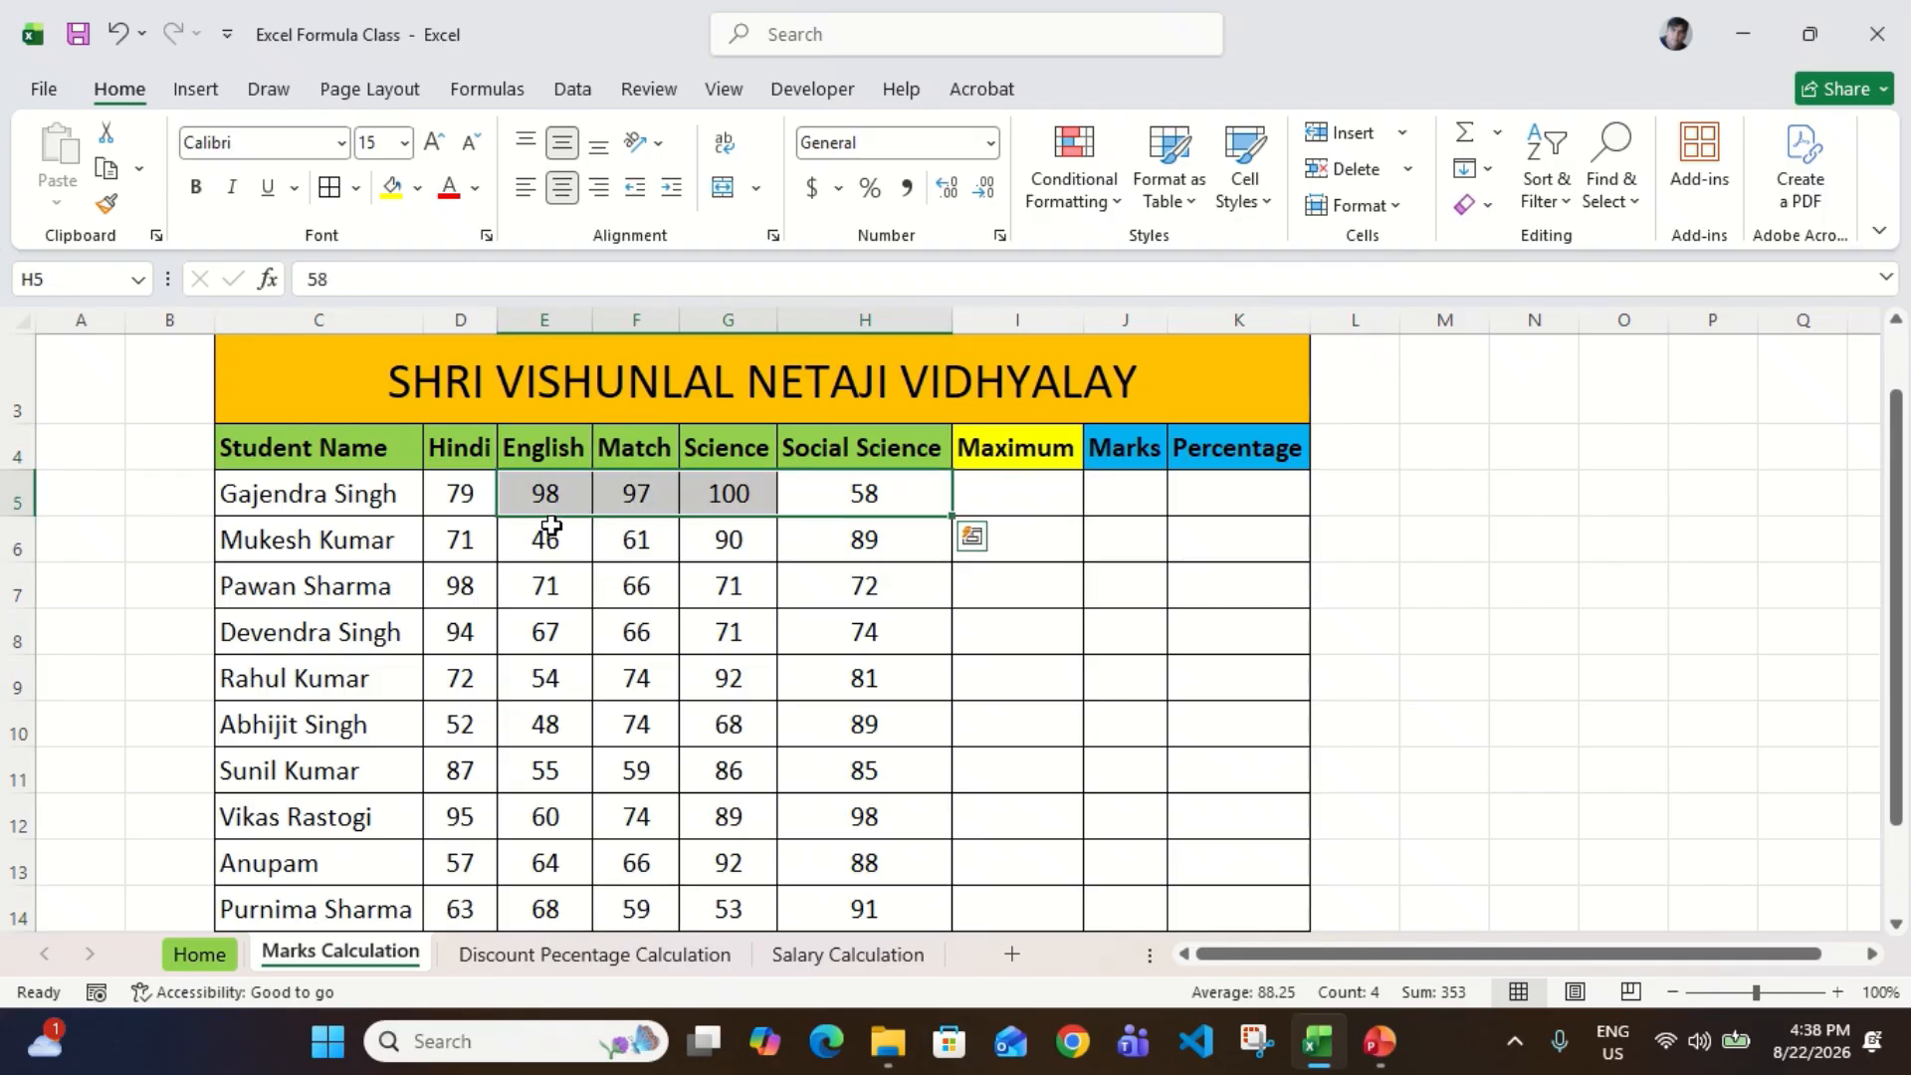
{"action": "key", "text": "shift+Left"}
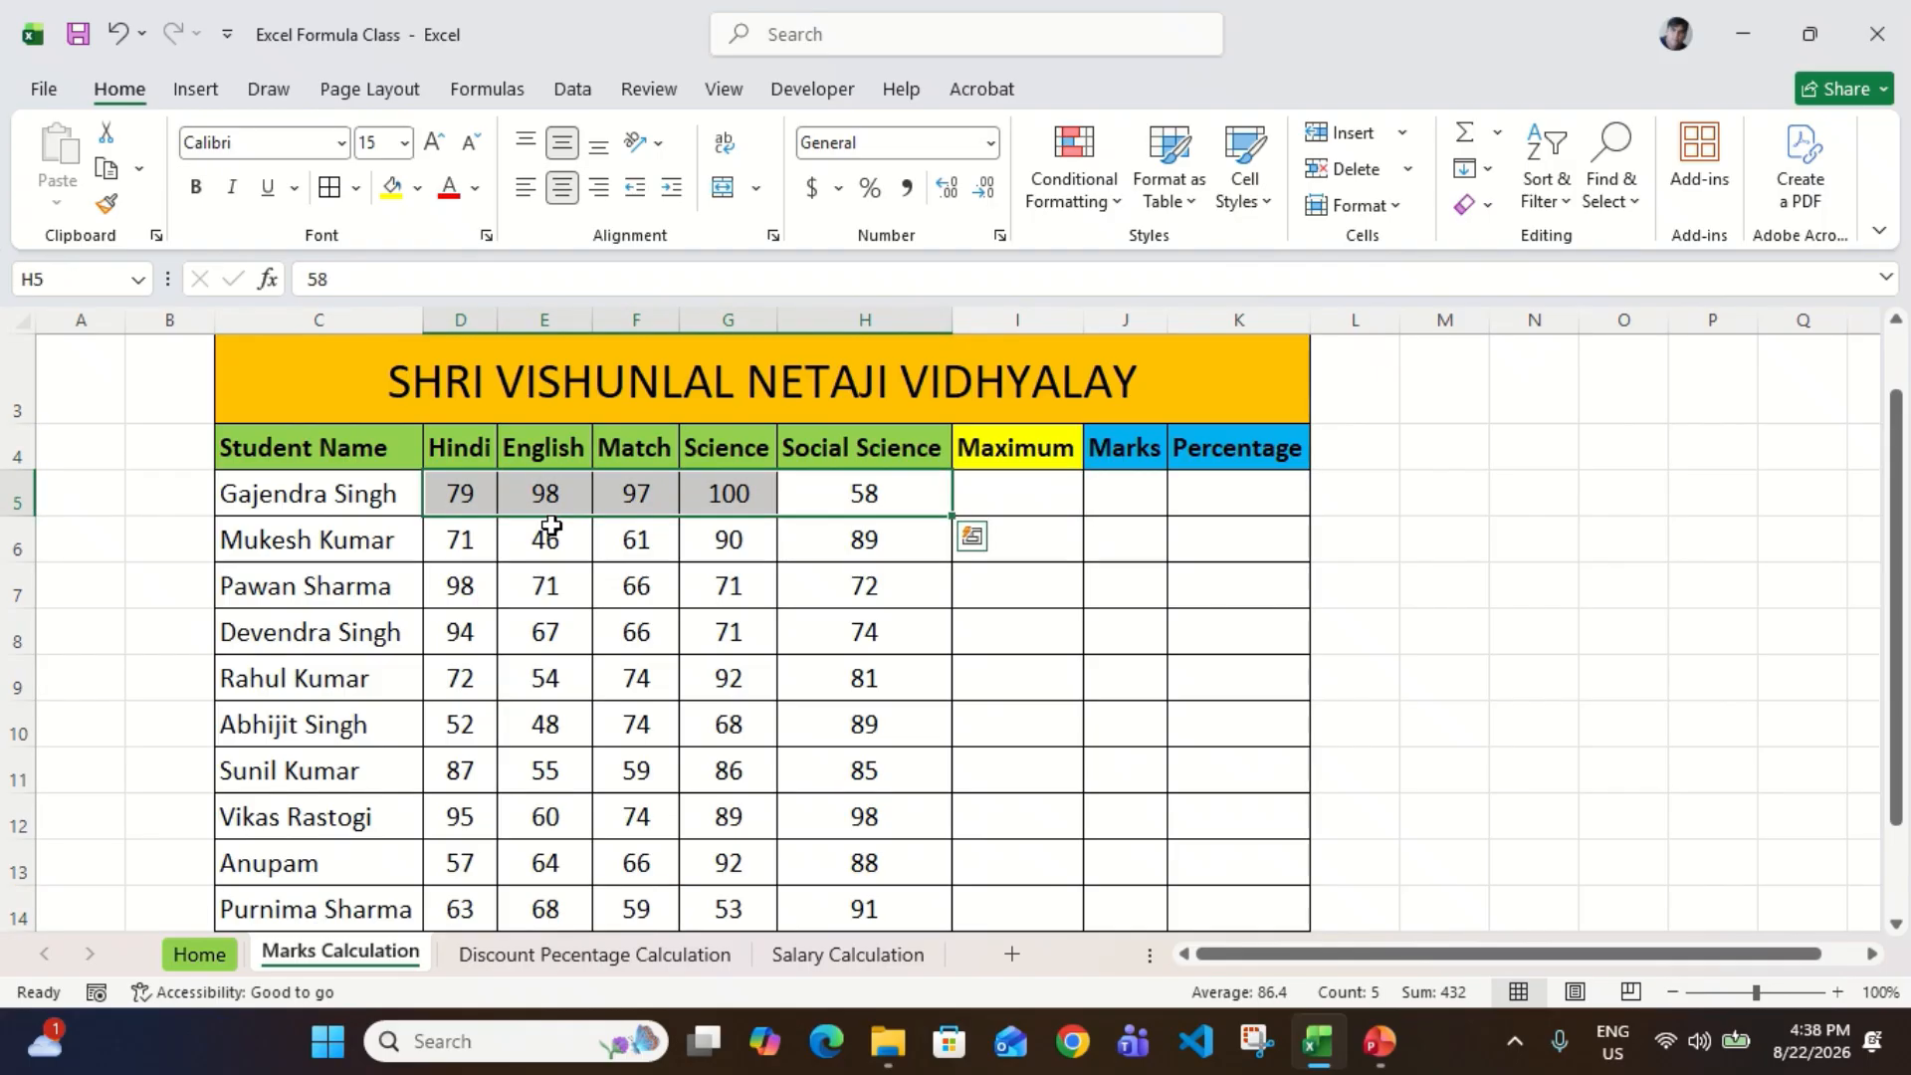
{"action": "key", "text": "Right"}
{"action": "key", "text": "Left"}
{"action": "key", "text": "Left"}
{"action": "key", "text": "Left"}
{"action": "key", "text": "Left"}
{"action": "key", "text": "Left"}
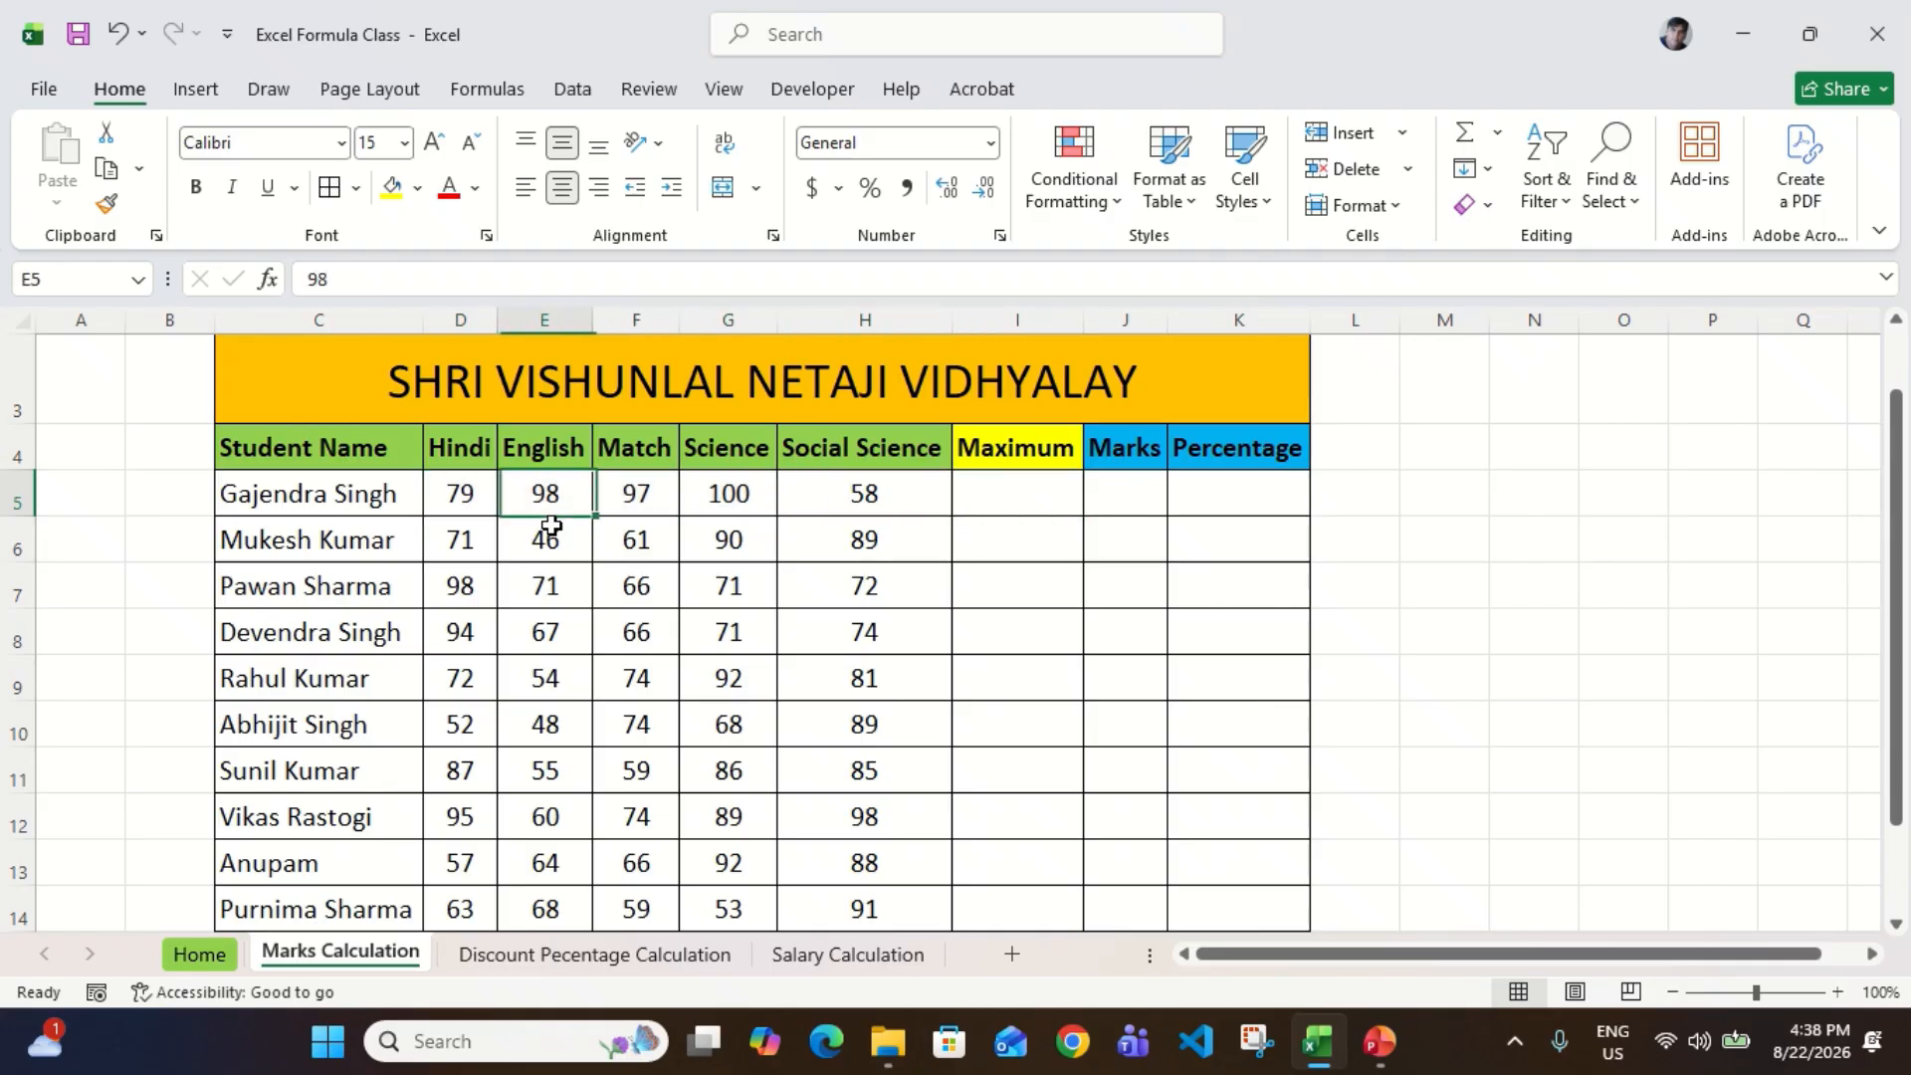
{"action": "key", "text": "Right"}
{"action": "key", "text": "Right"}
{"action": "key", "text": "Right"}
{"action": "key", "text": "Right"}
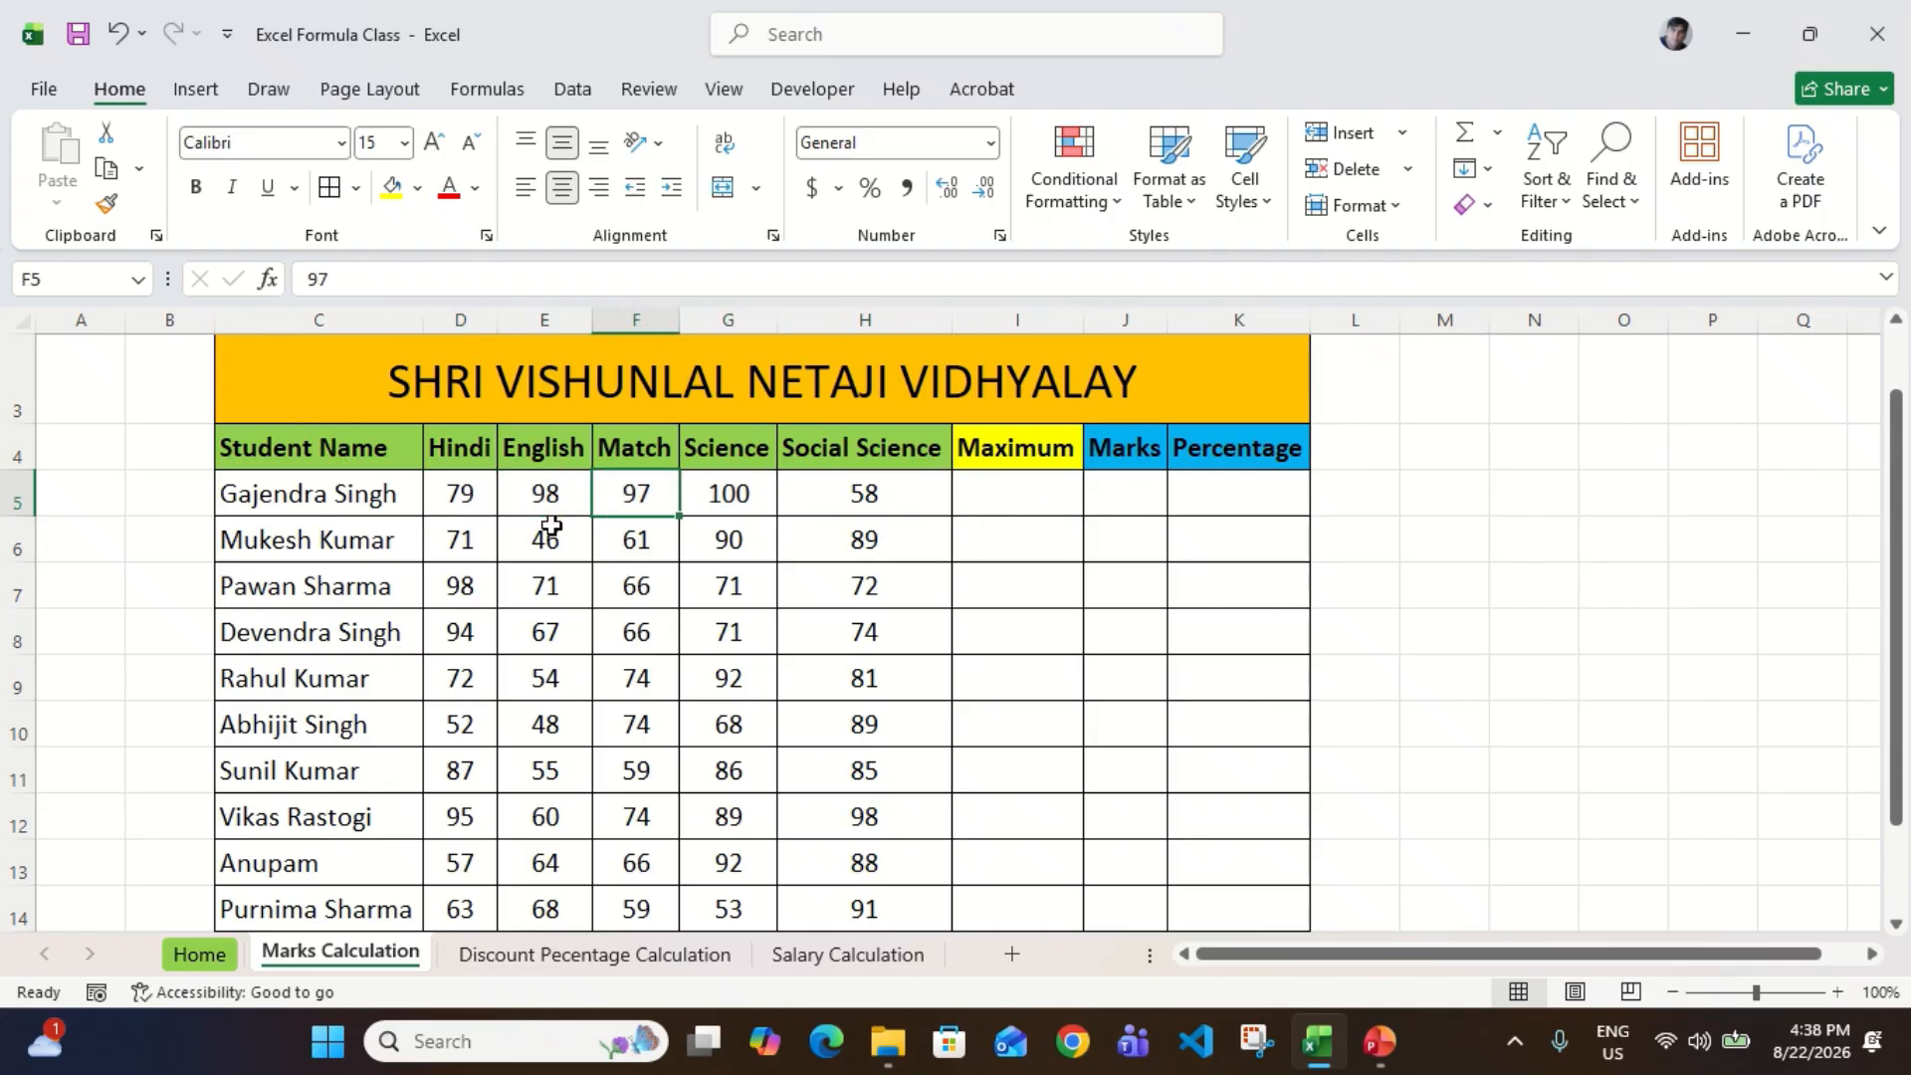
Step: Enter 500 as the first student's maximum marks in I5
{"action": "key", "text": "Right"}
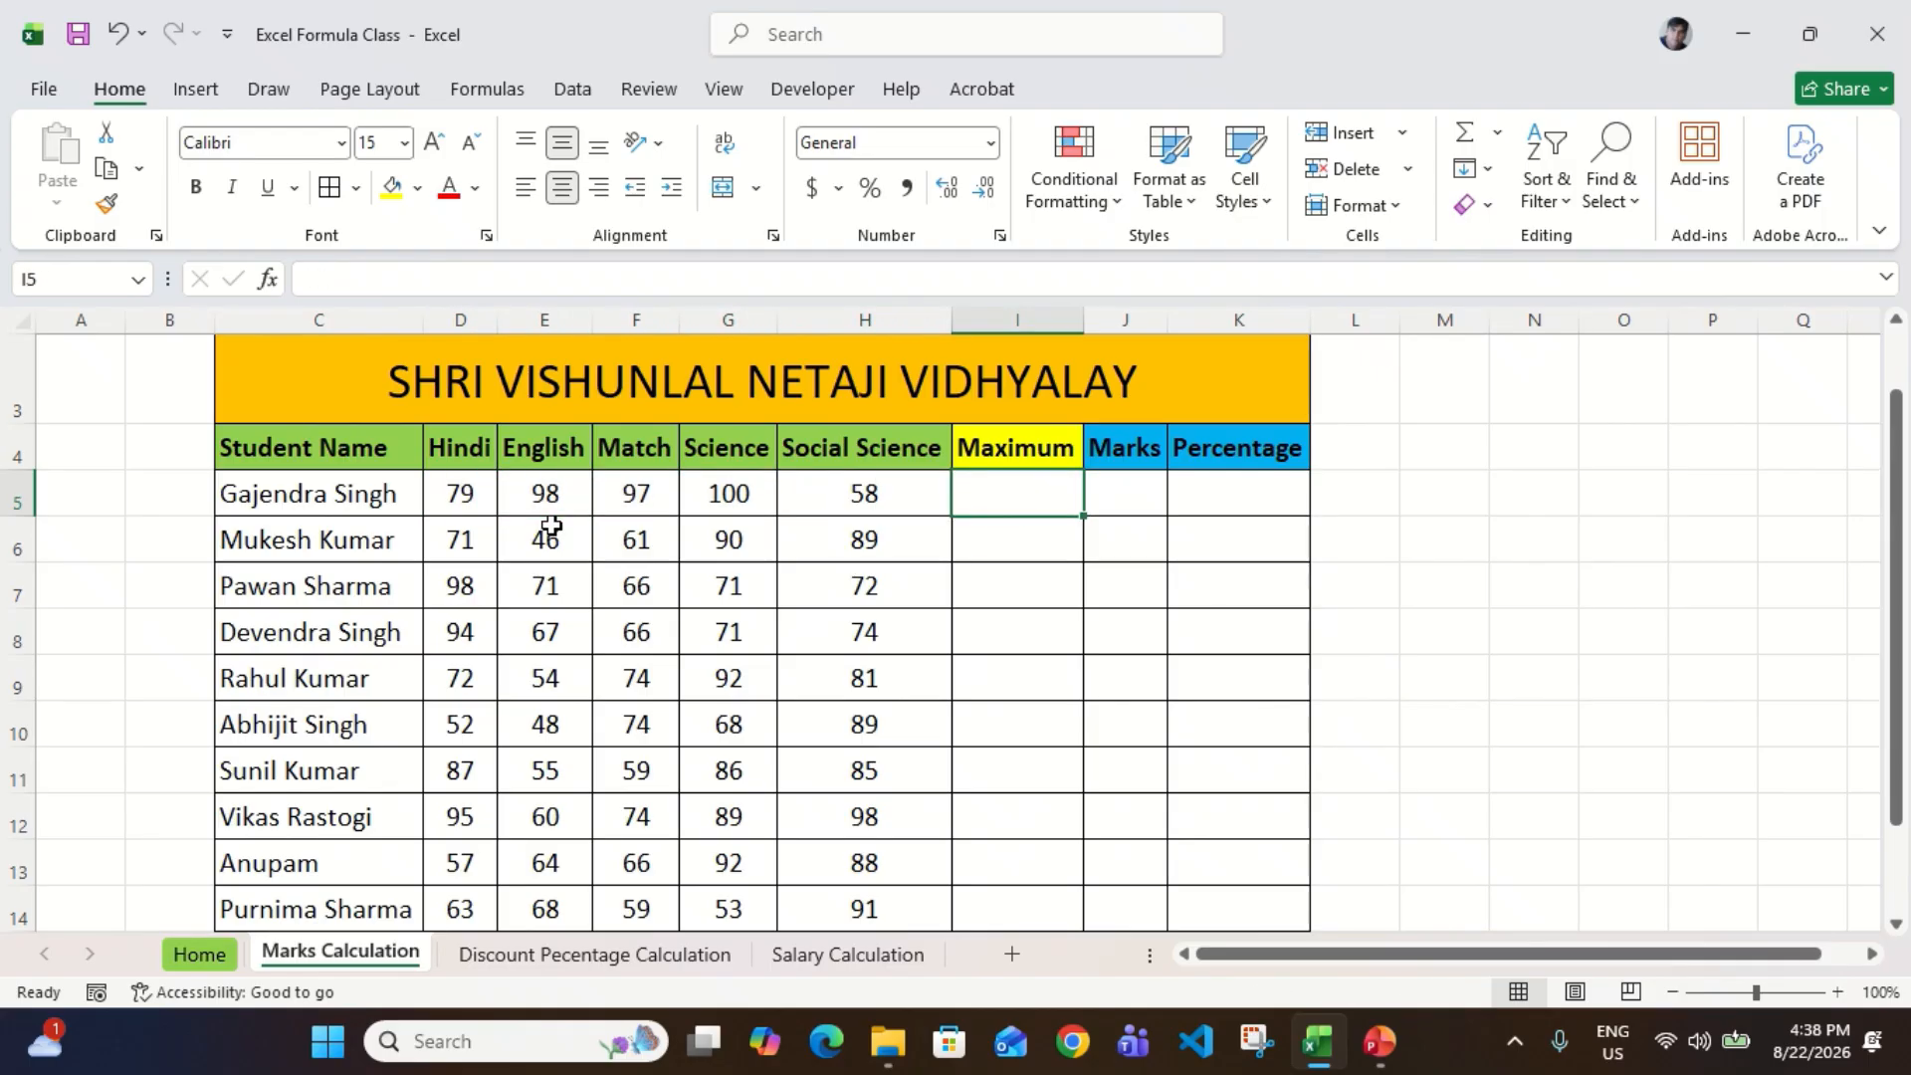
{"action": "type", "text": "50"}
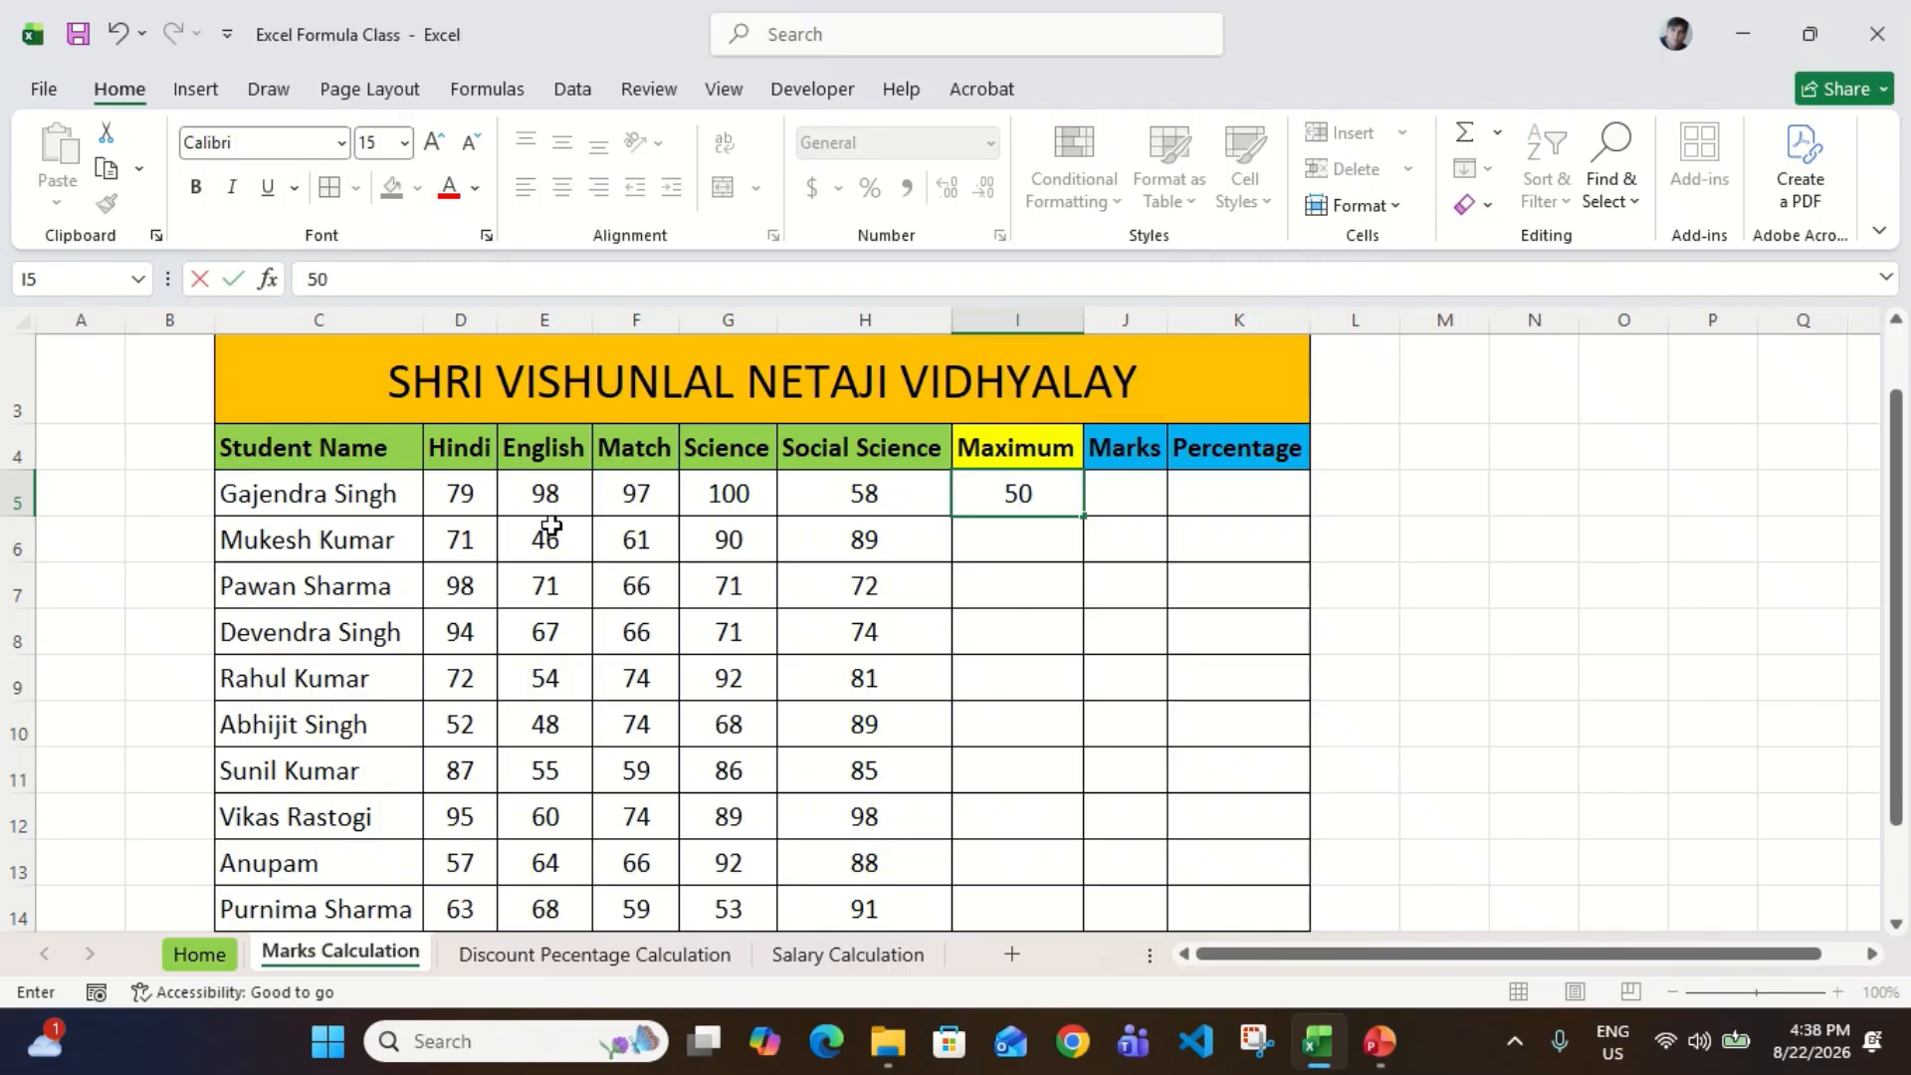
{"action": "type", "text": "0"}
{"action": "key", "text": "Return"}
Step: Fill the maximum marks from I5 down through I14 for all the students
{"action": "key", "text": "Up"}
{"action": "key", "text": "Left"}
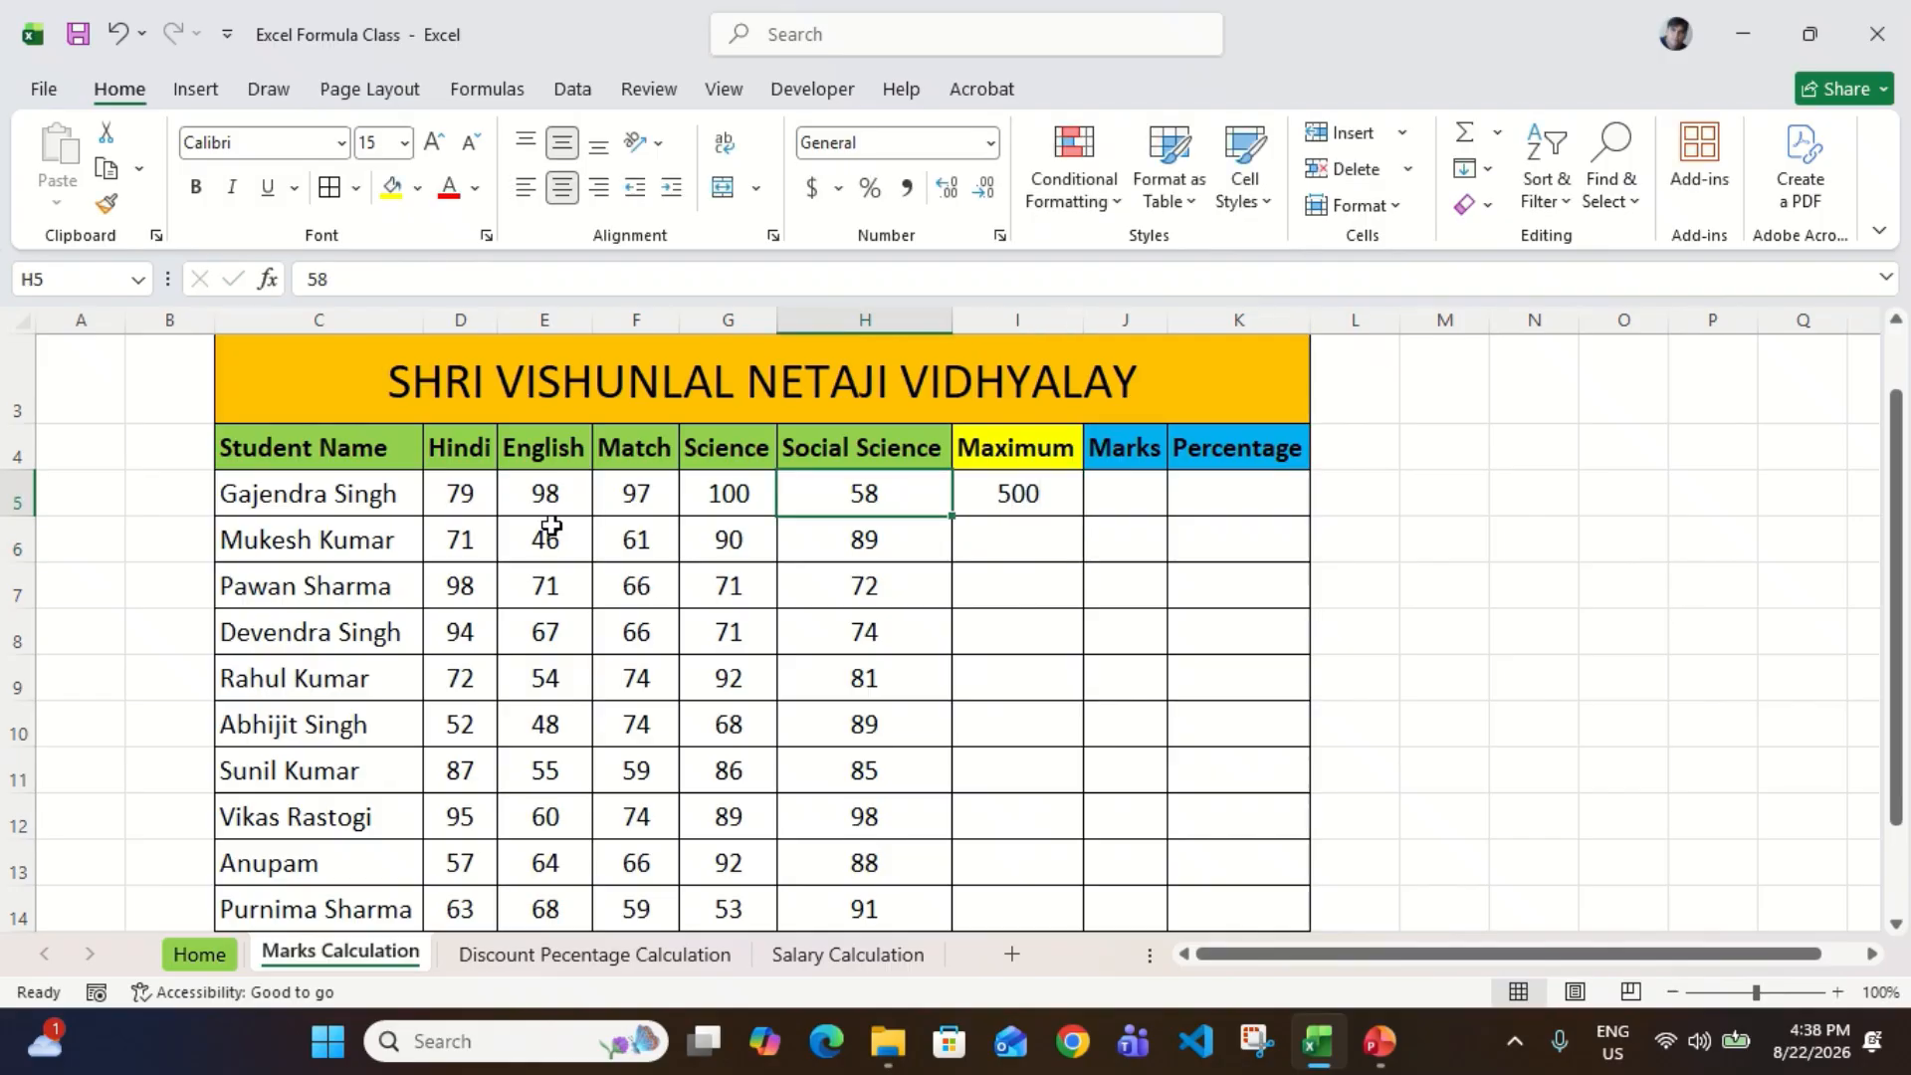
{"action": "key", "text": "ctrl+Down"}
{"action": "key", "text": "Right"}
{"action": "key", "text": "ctrl+shift+Up"}
{"action": "key", "text": "ctrl+d"}
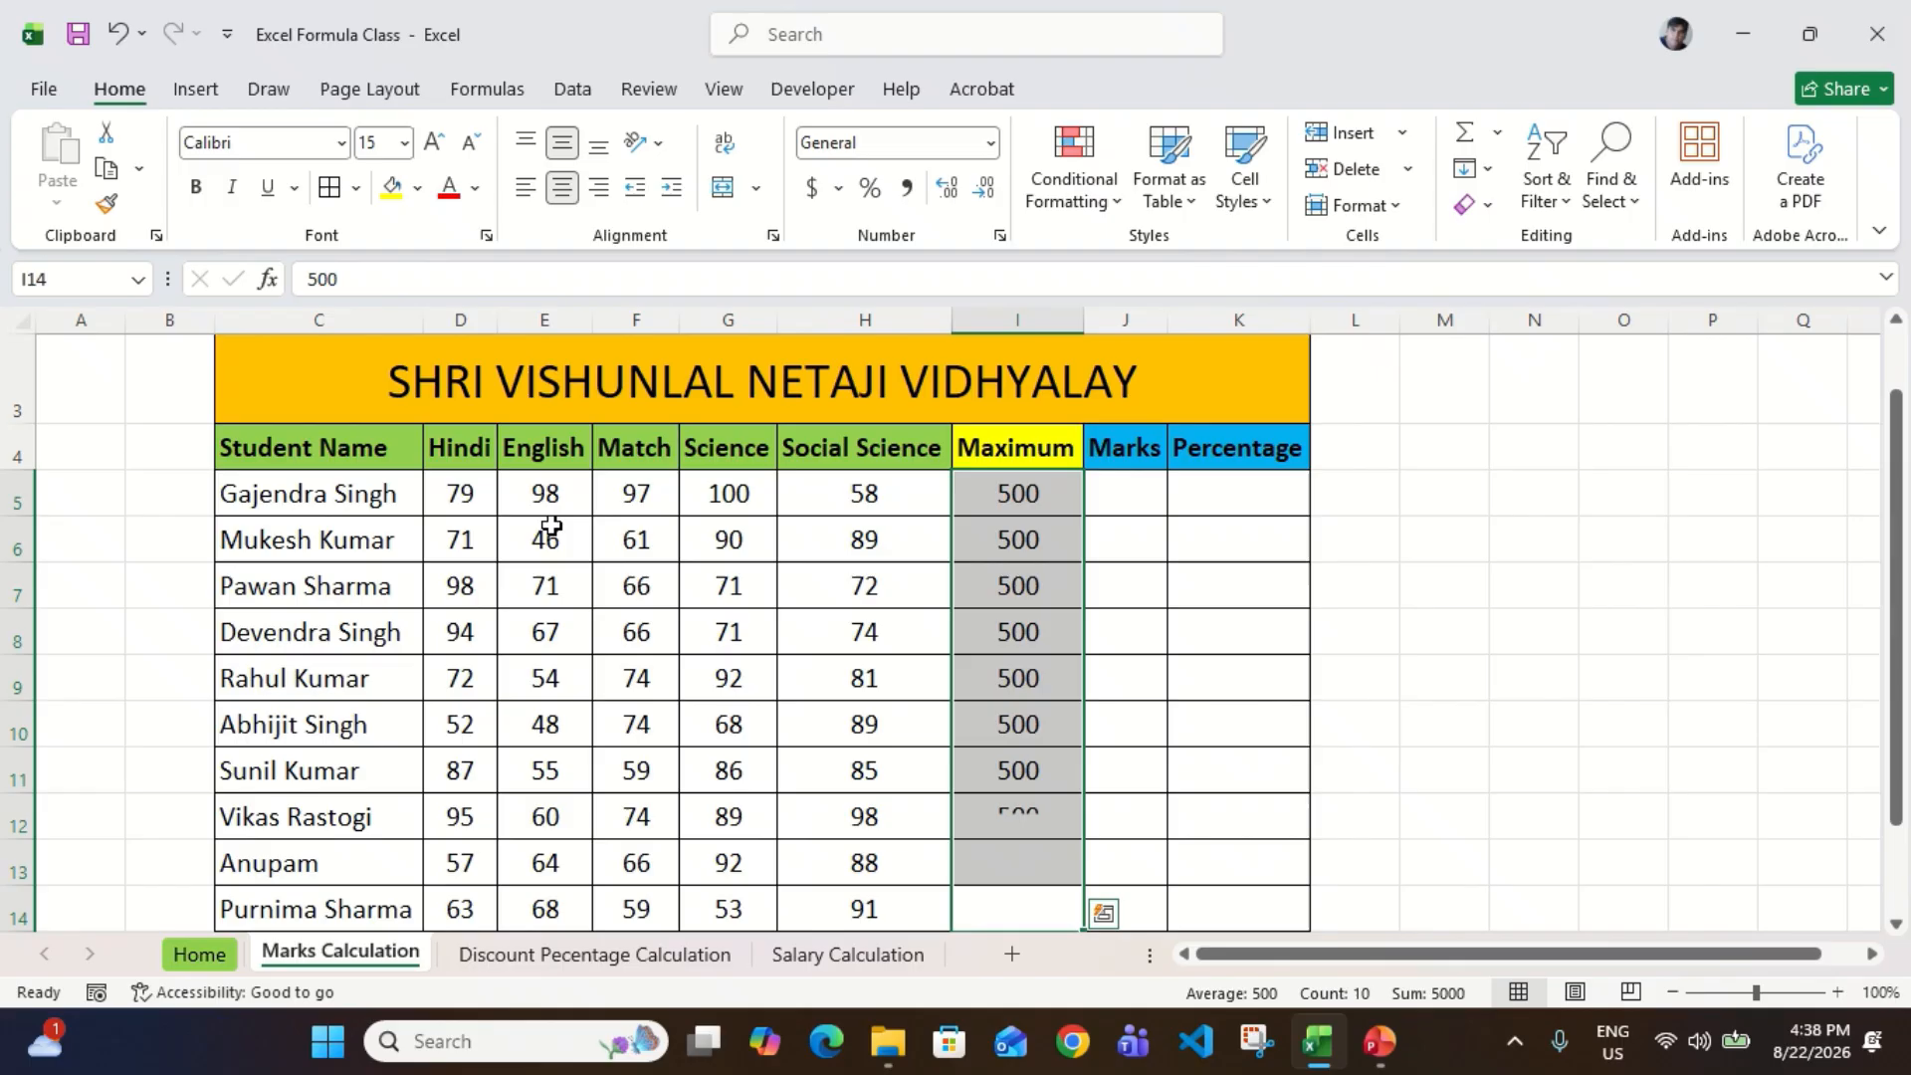
Step: Shade the Maximum values in I5:I14 with a light grey fill
{"action": "key", "text": "Up"}
{"action": "key", "text": "Up"}
{"action": "key", "text": "Up"}
{"action": "key", "text": "Up"}
{"action": "key", "text": "Up"}
{"action": "key", "text": "Up"}
{"action": "key", "text": "Up"}
{"action": "key", "text": "Up"}
{"action": "key", "text": "Up"}
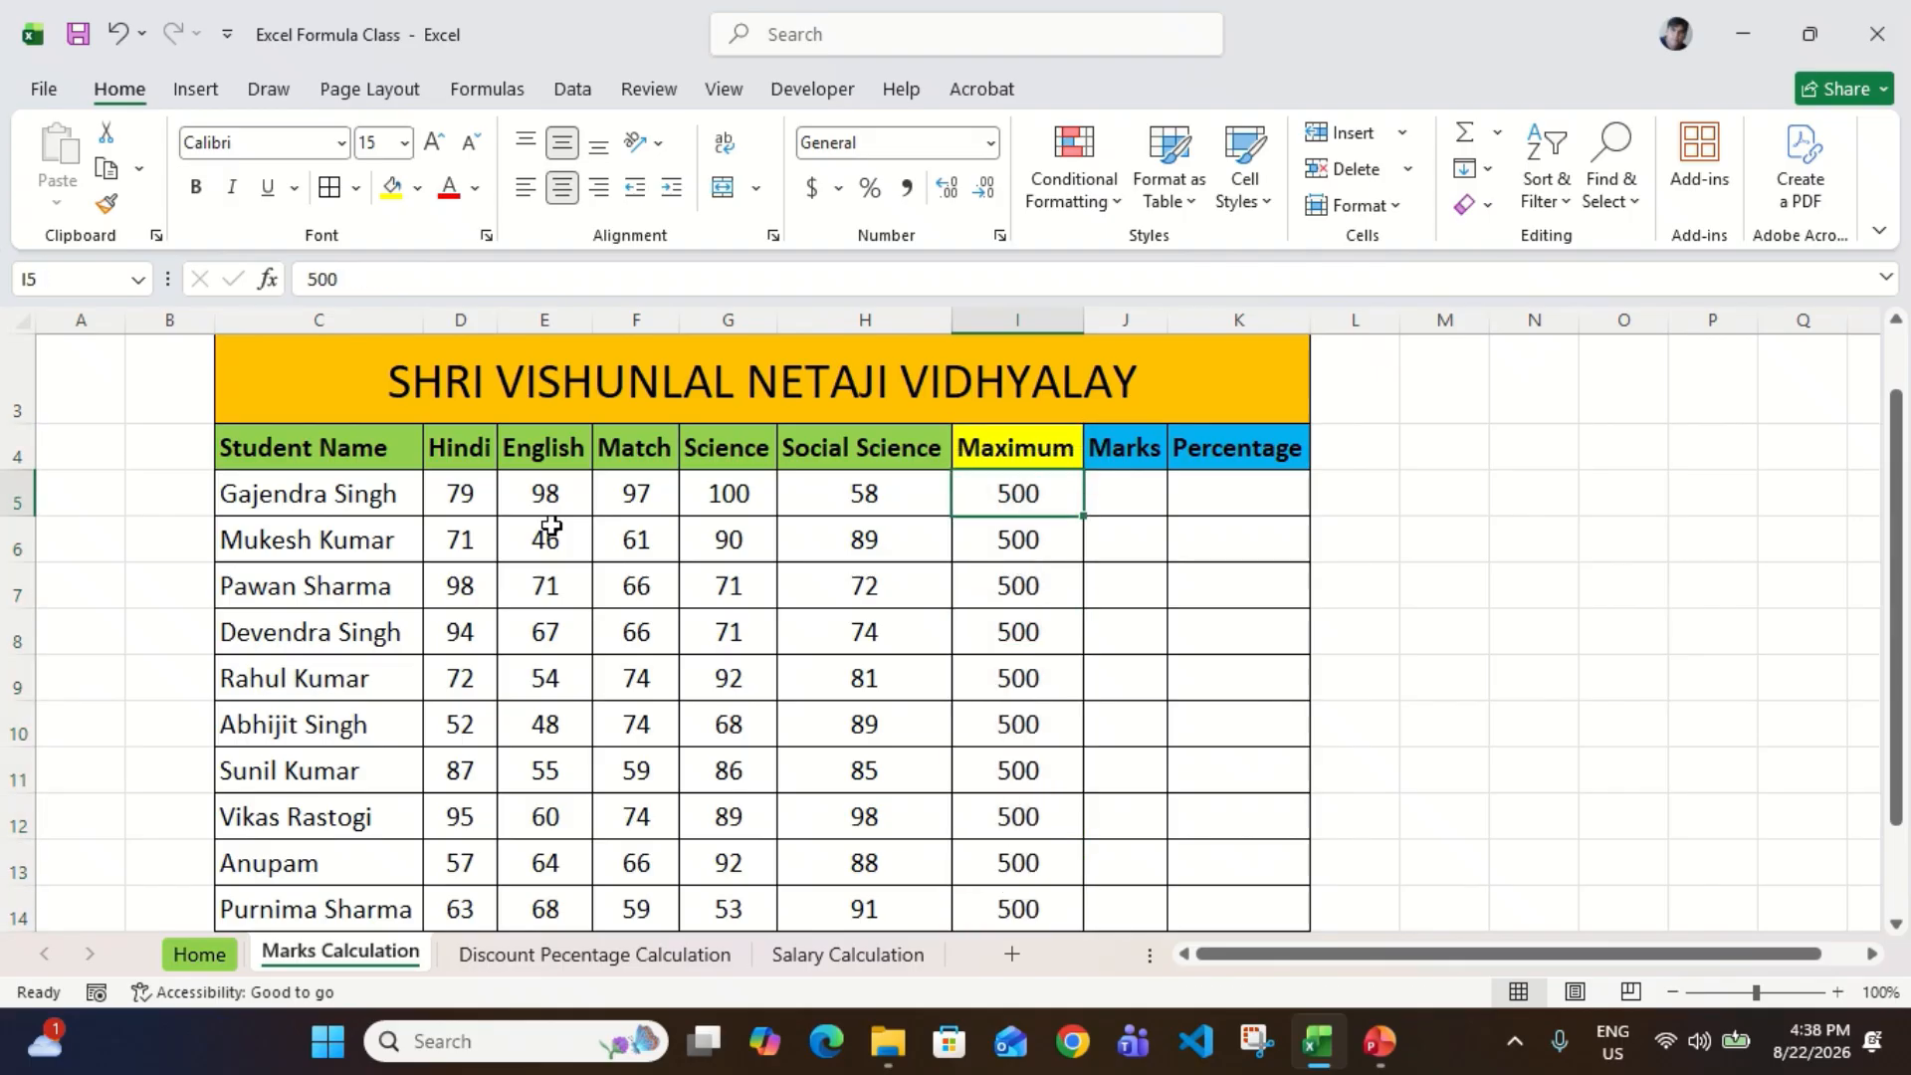
{"action": "key", "text": "ctrl+shift+Down"}
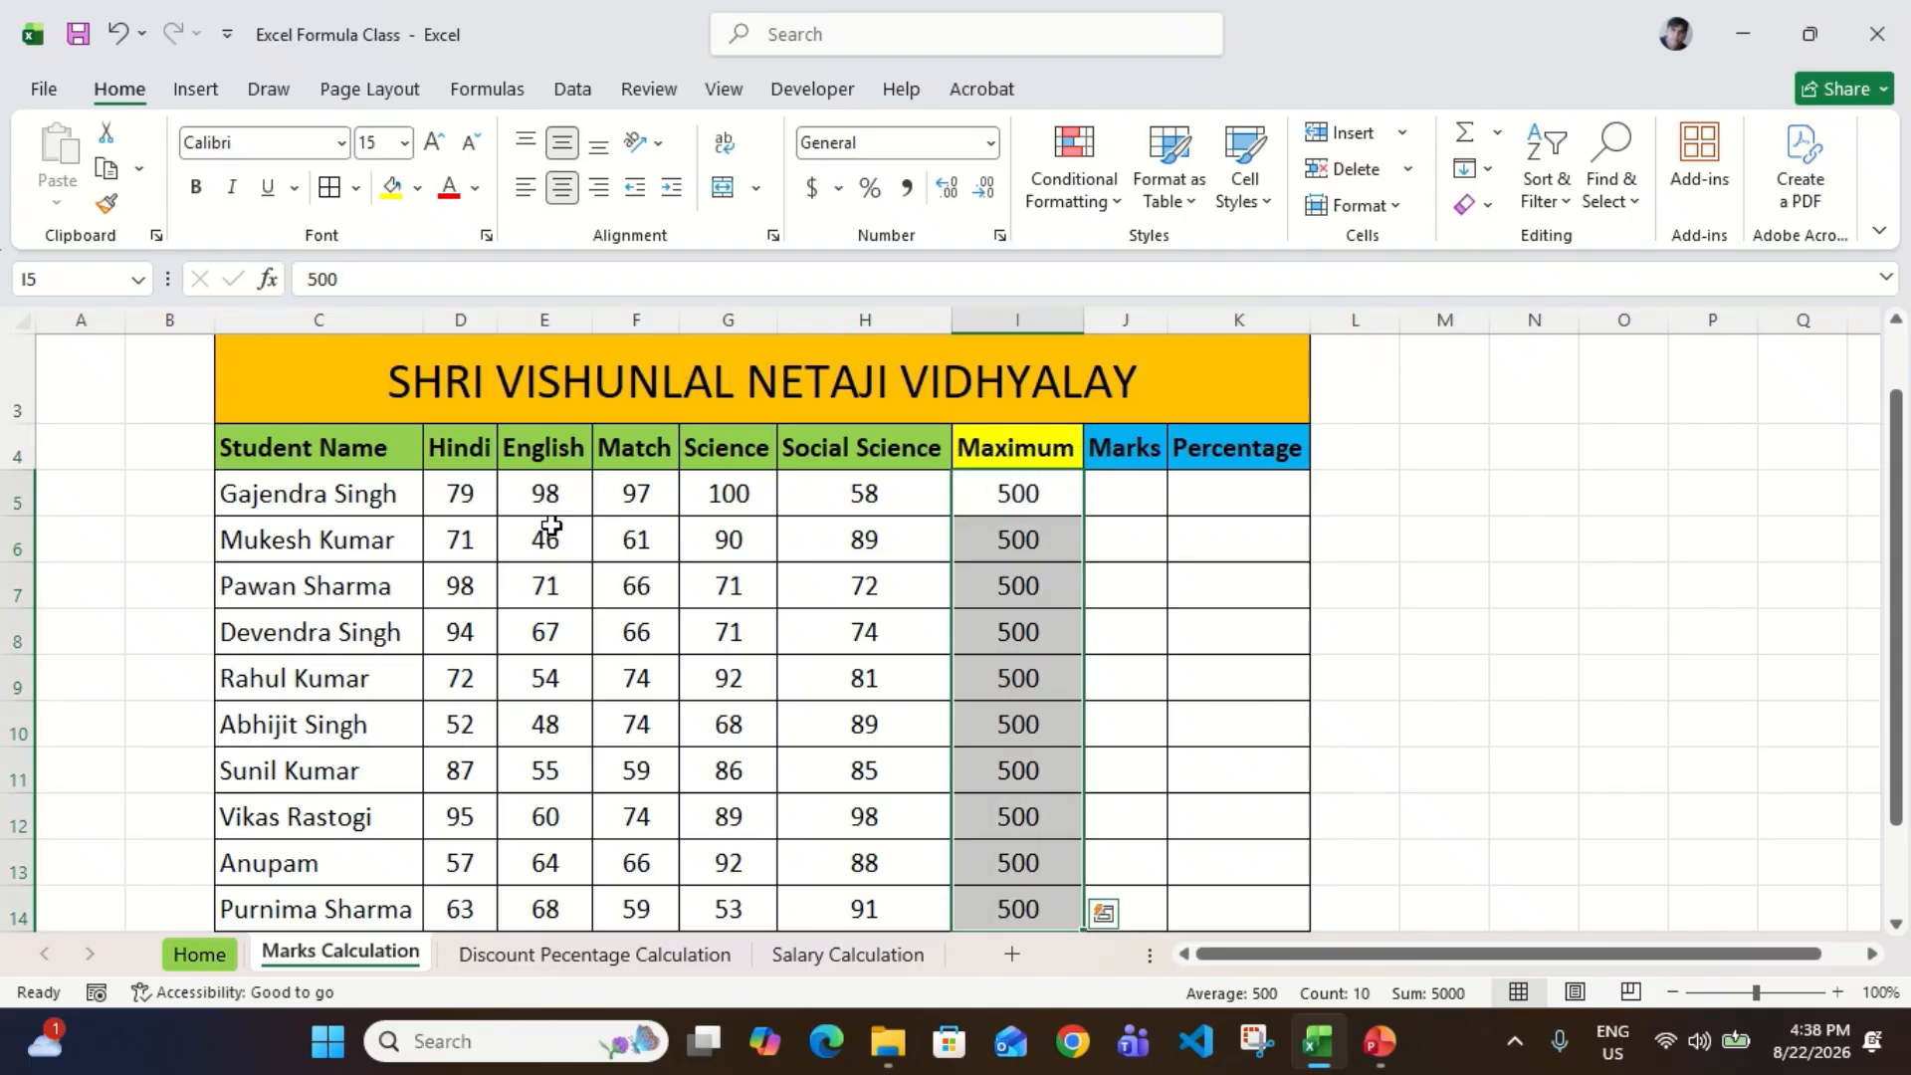
{"action": "left_click", "coordinate": [418, 188]}
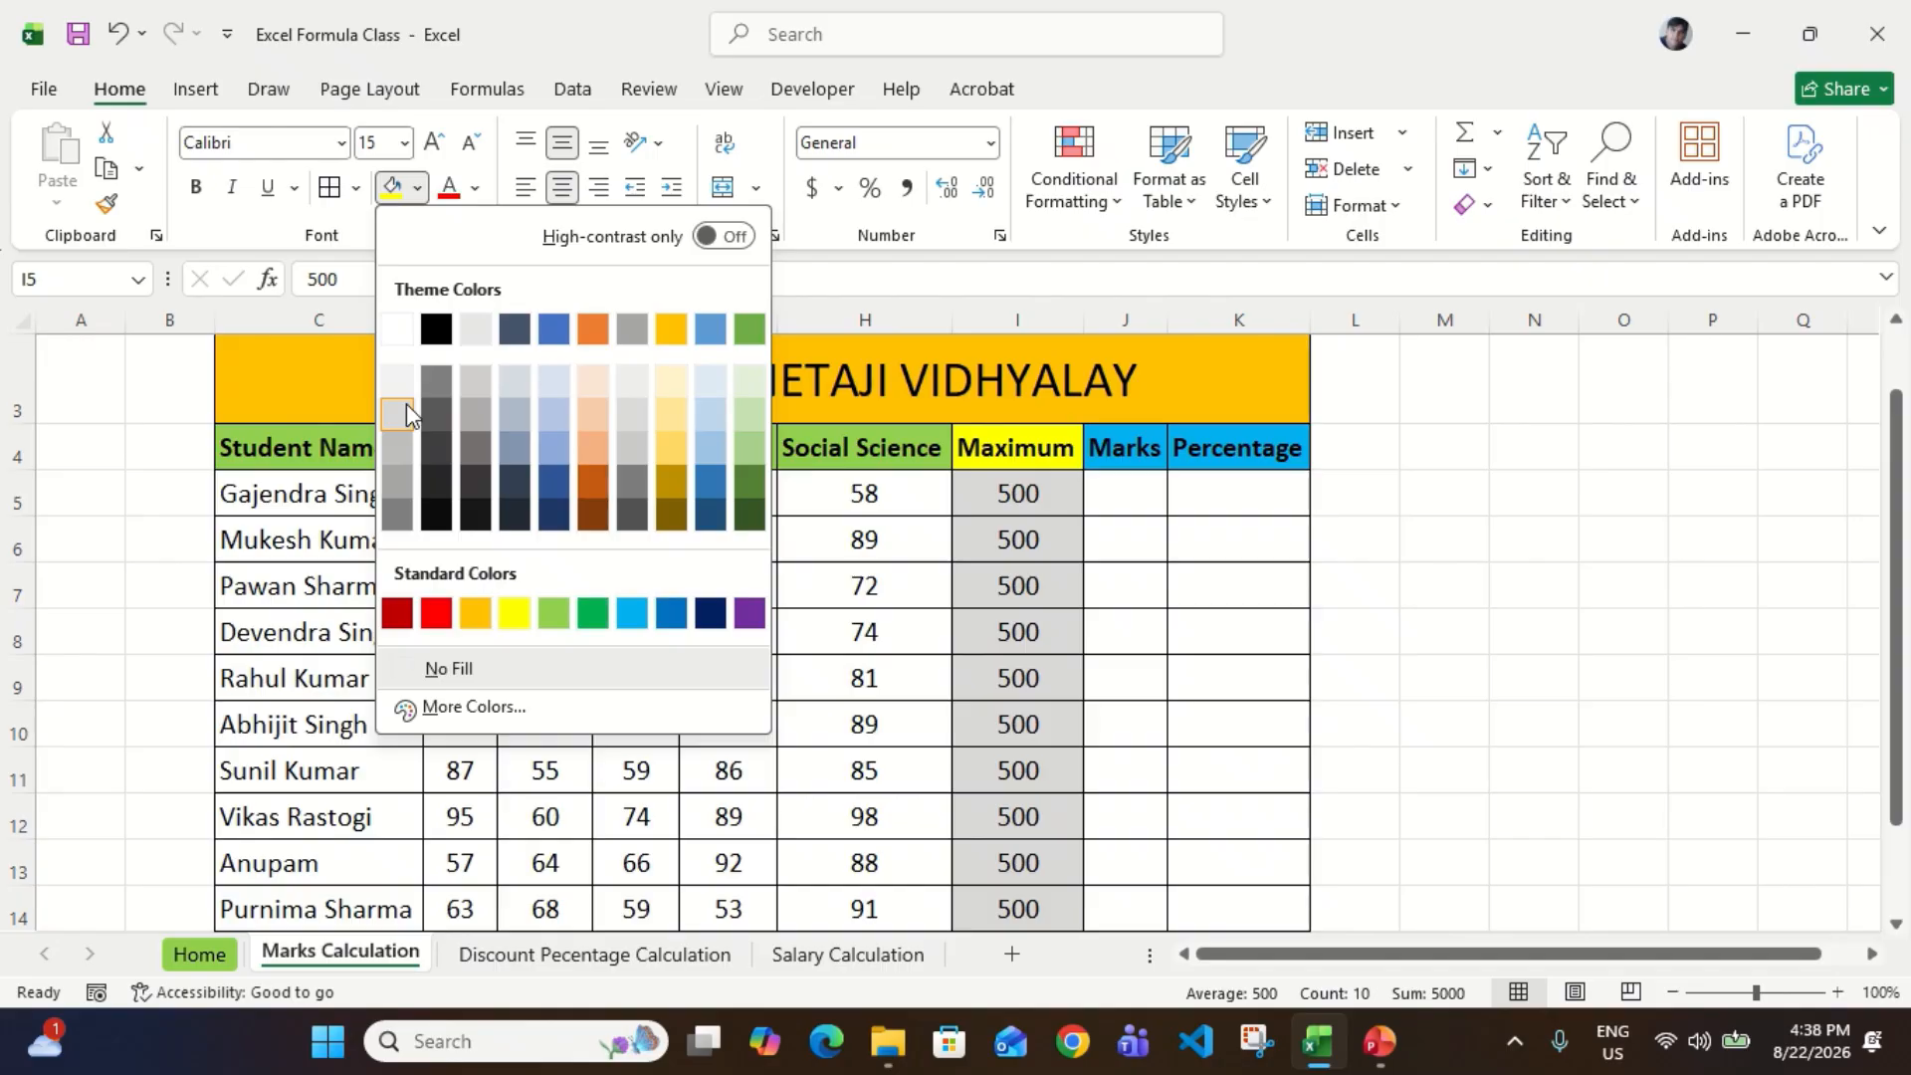
{"action": "left_click", "coordinate": [407, 408]}
{"action": "left_click", "coordinate": [1001, 651]}
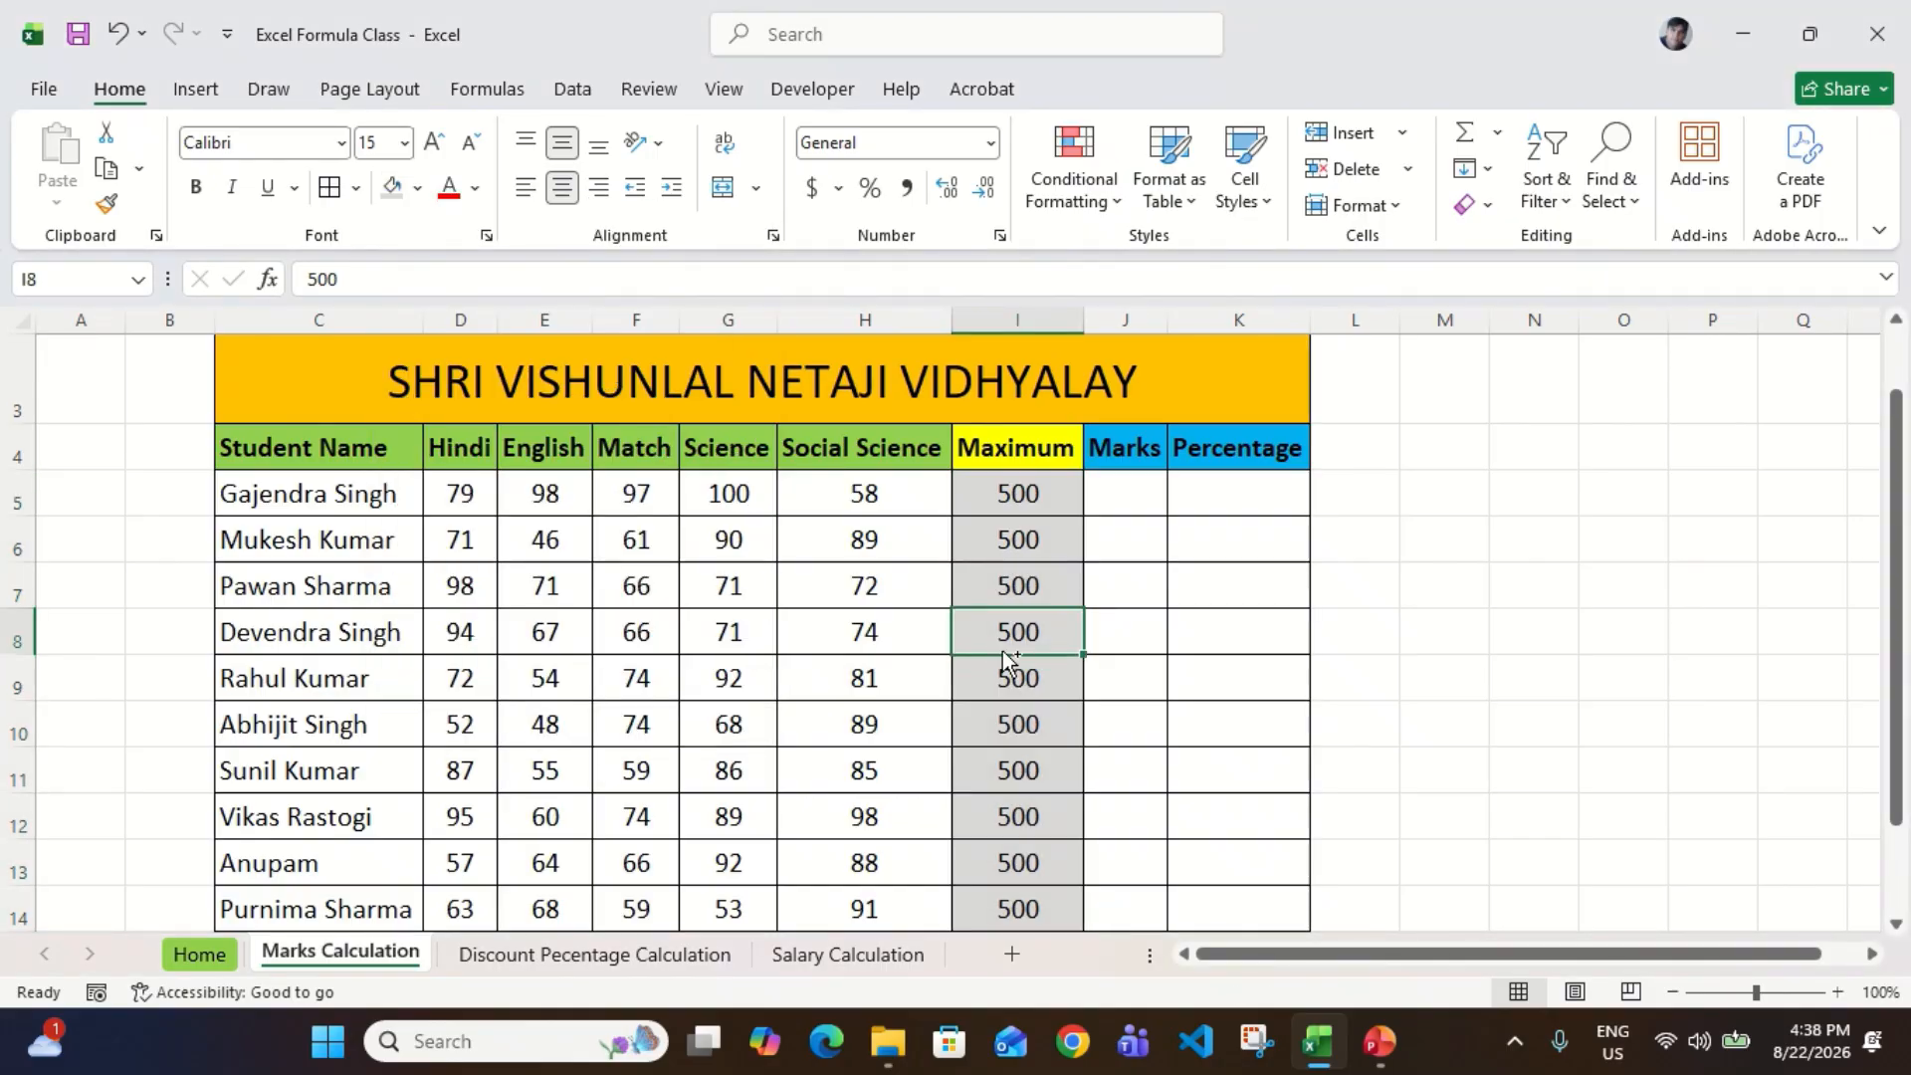
Step: Examine the first student's five subject marks in D5:H5 beside the Maximum and Marks cells
{"action": "key", "text": "ctrl+Up"}
{"action": "key", "text": "Down"}
{"action": "key", "text": "Right"}
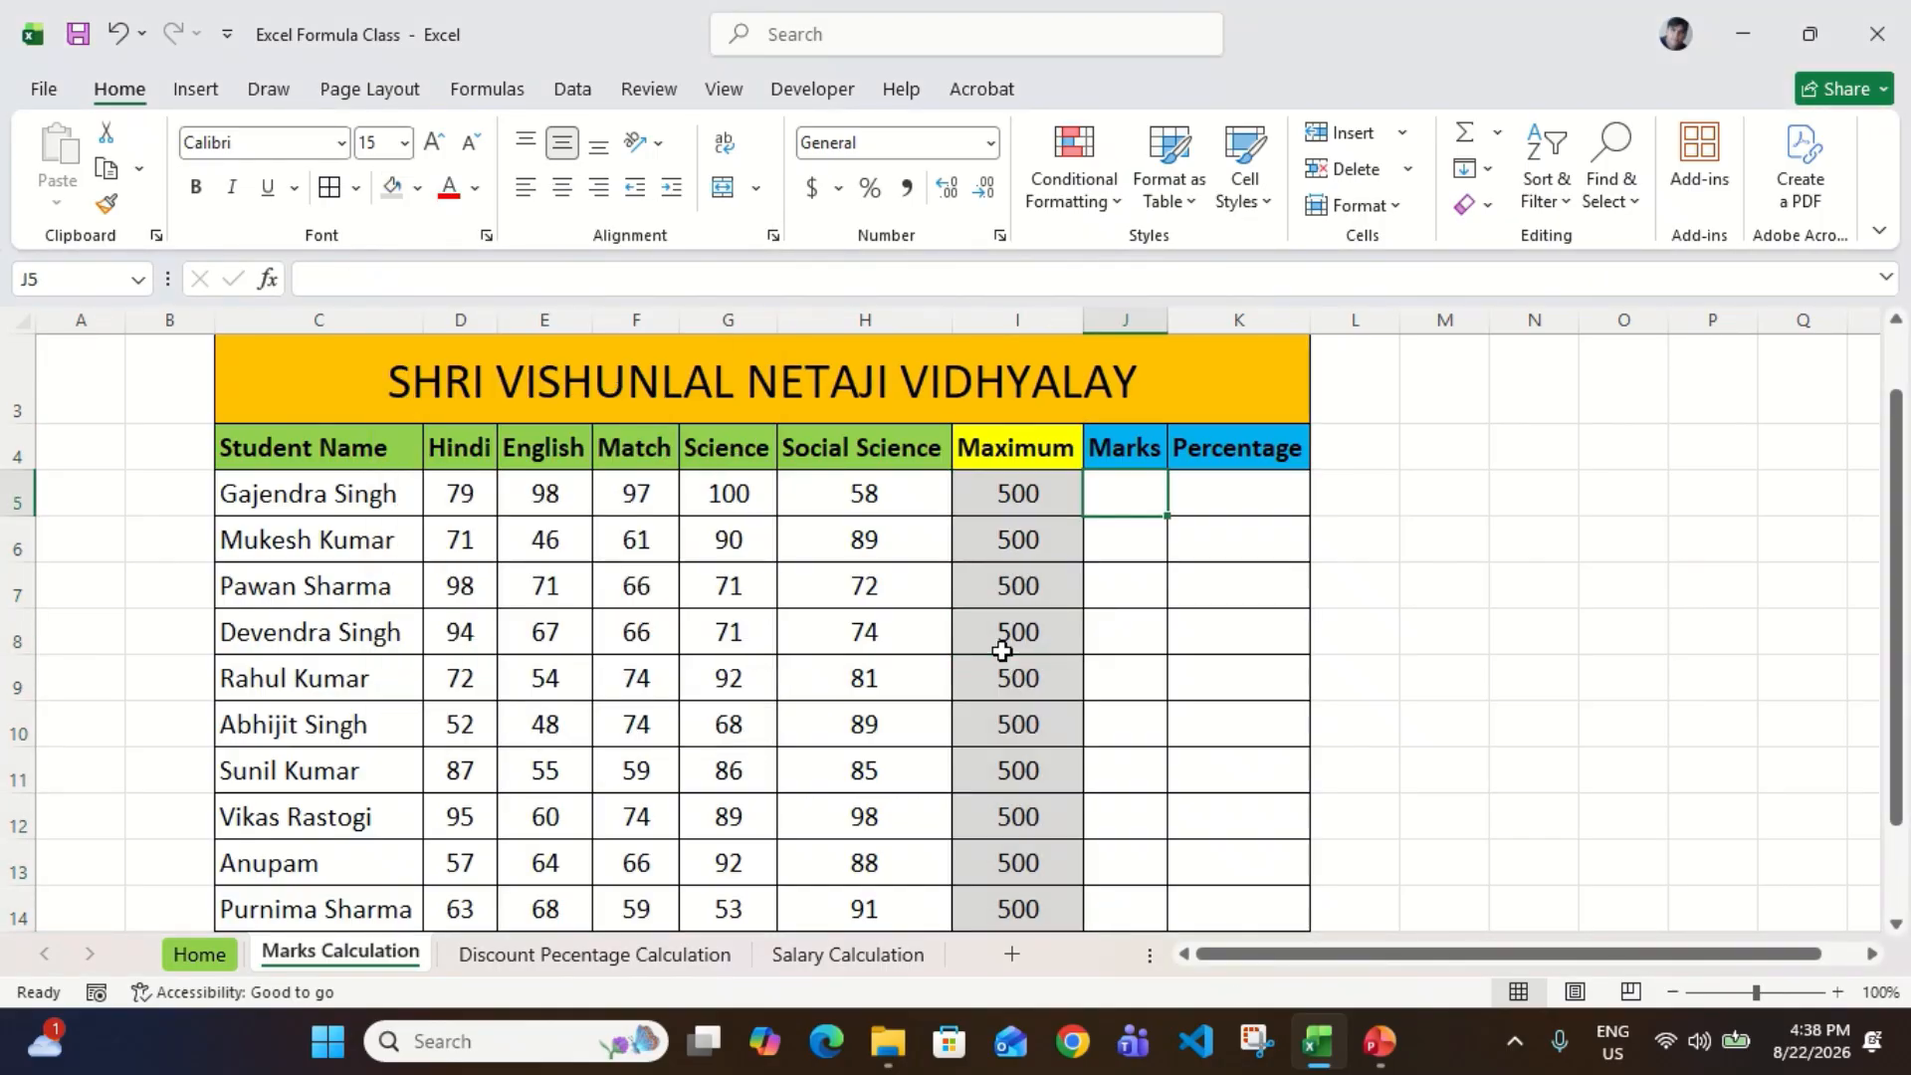
{"action": "key", "text": "Left"}
{"action": "key", "text": "Left"}
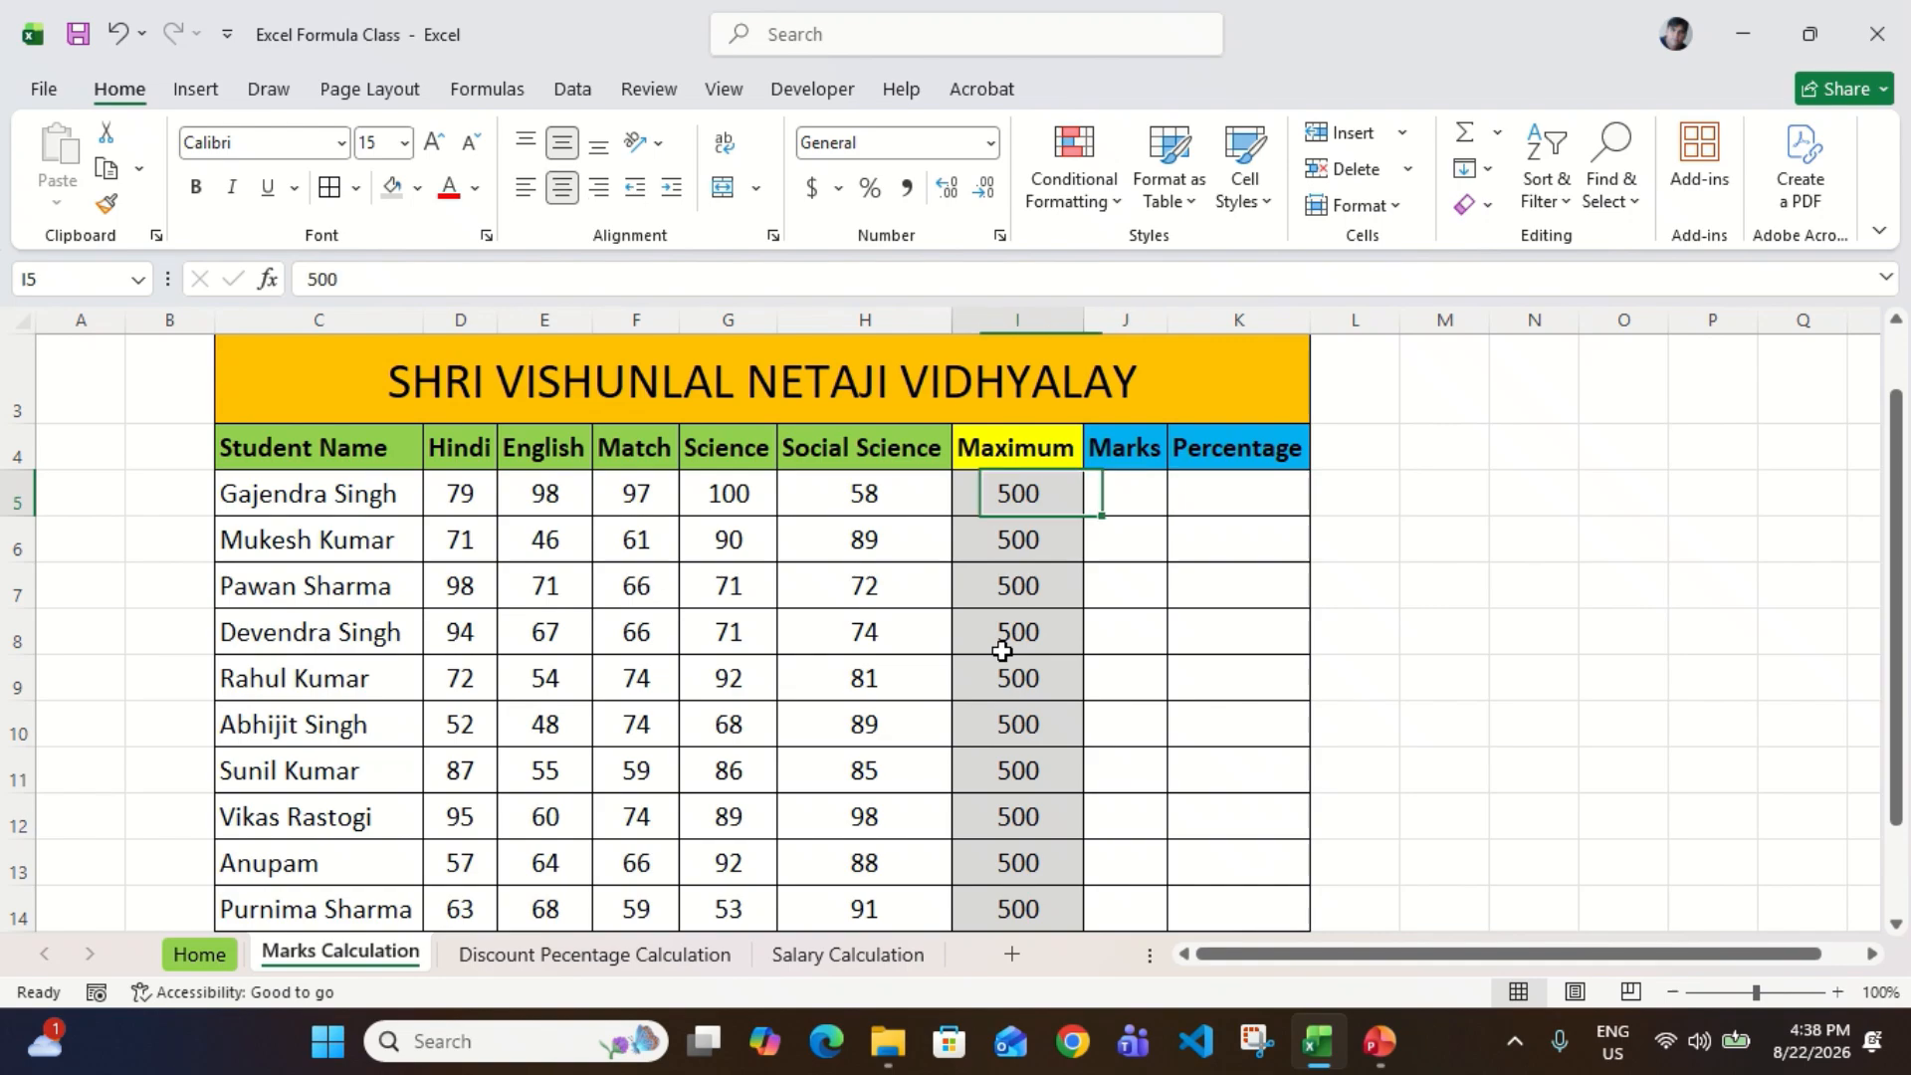
{"action": "key", "text": "shift+Left"}
{"action": "key", "text": "shift+Left"}
{"action": "key", "text": "shift+Left"}
{"action": "key", "text": "shift+Left"}
{"action": "key", "text": "Right"}
{"action": "key", "text": "Right"}
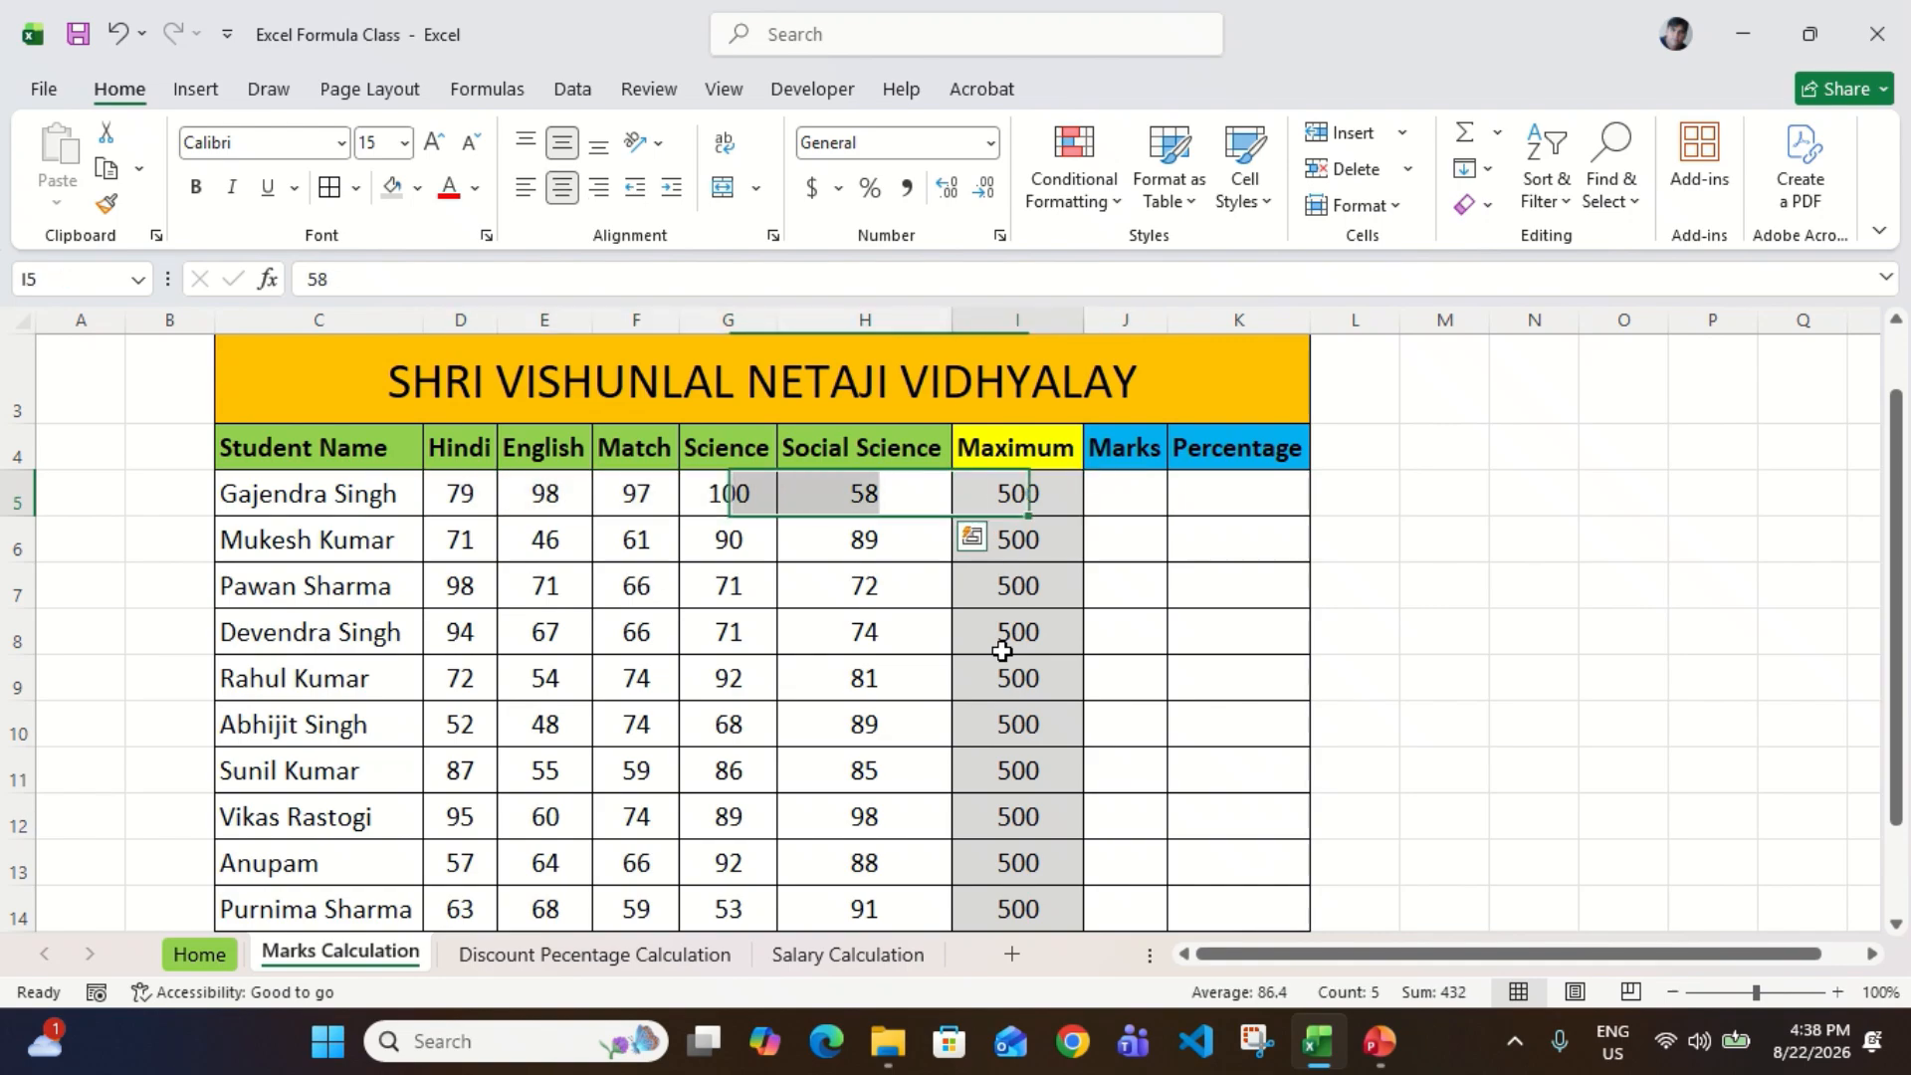
Step: Total the first student's subject marks in J5 with =SUM(D5:H5)
{"action": "type", "text": "=sum"}
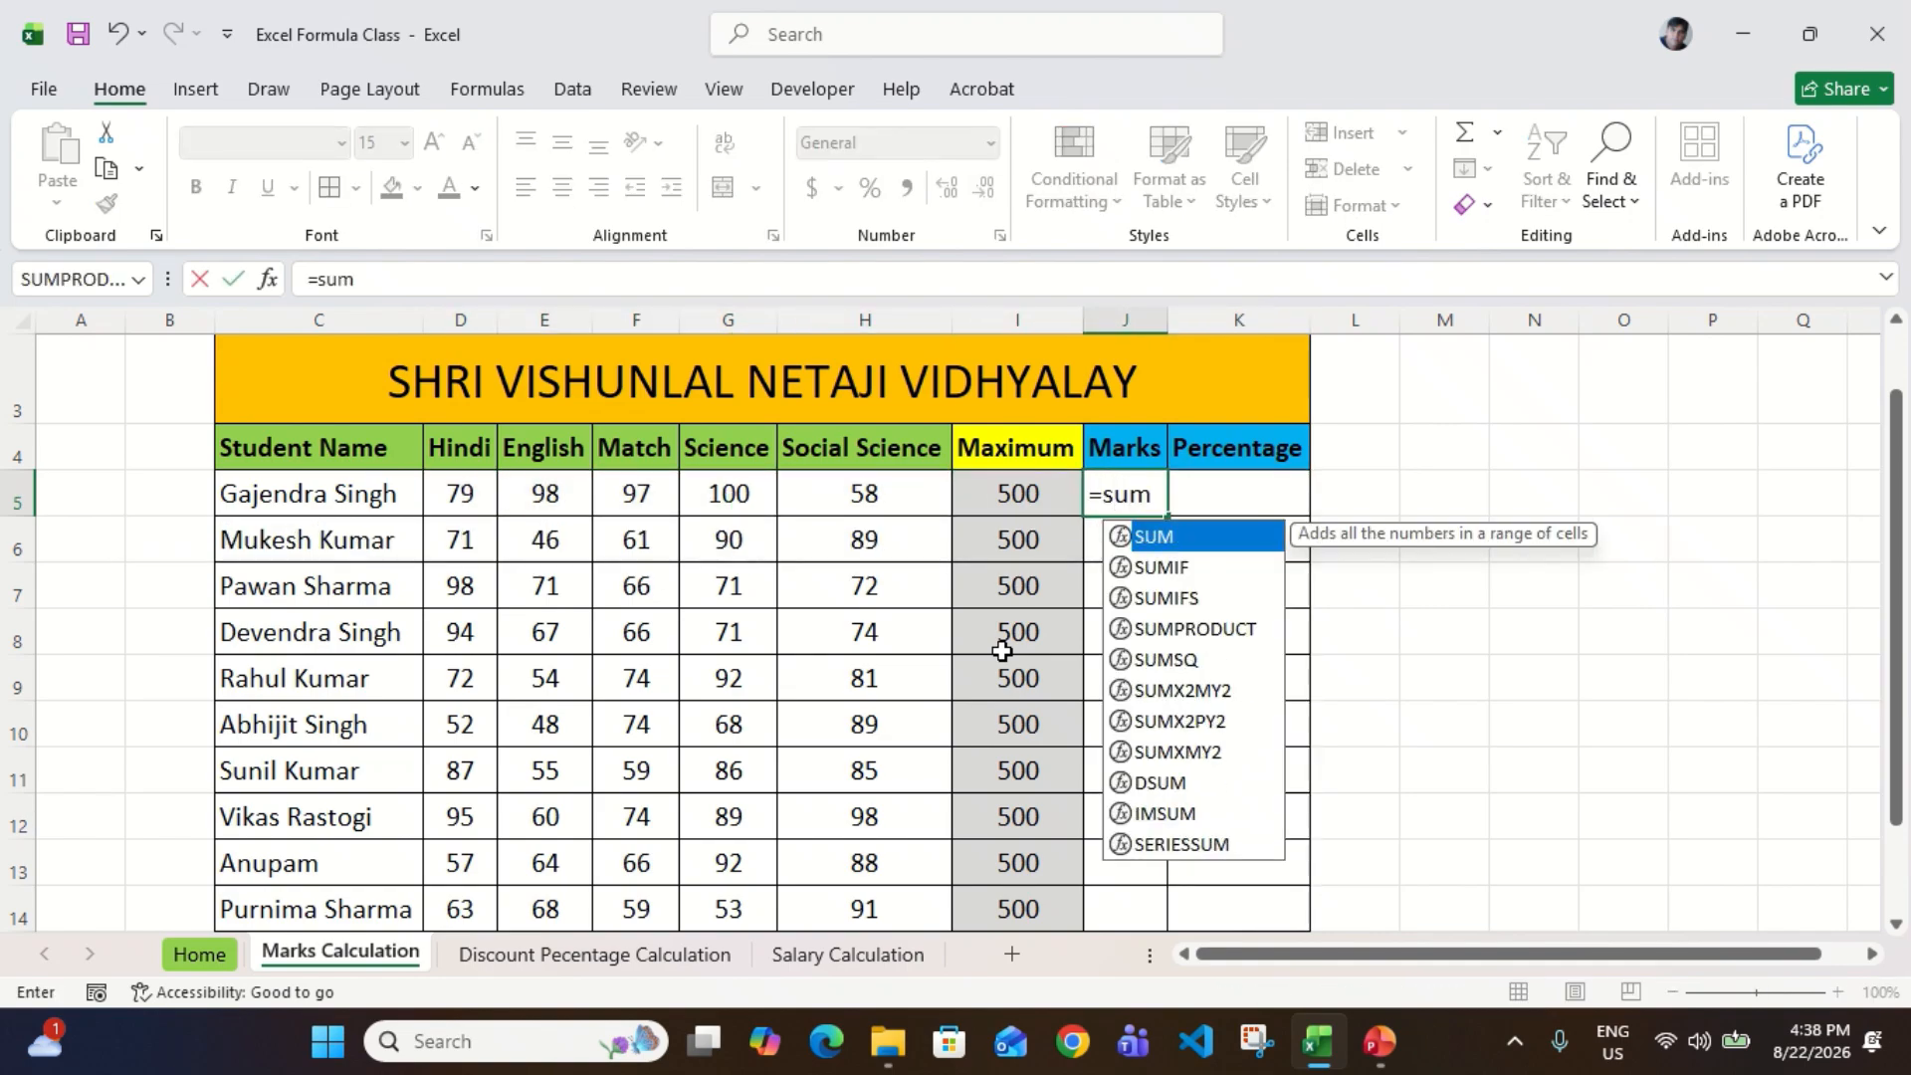
{"action": "key", "text": "Tab"}
{"action": "key", "text": "Left"}
{"action": "key", "text": "Left"}
{"action": "key", "text": "shift+Left"}
{"action": "key", "text": "shift+Left"}
{"action": "key", "text": "shift+Left"}
{"action": "key", "text": "shift+Left"}
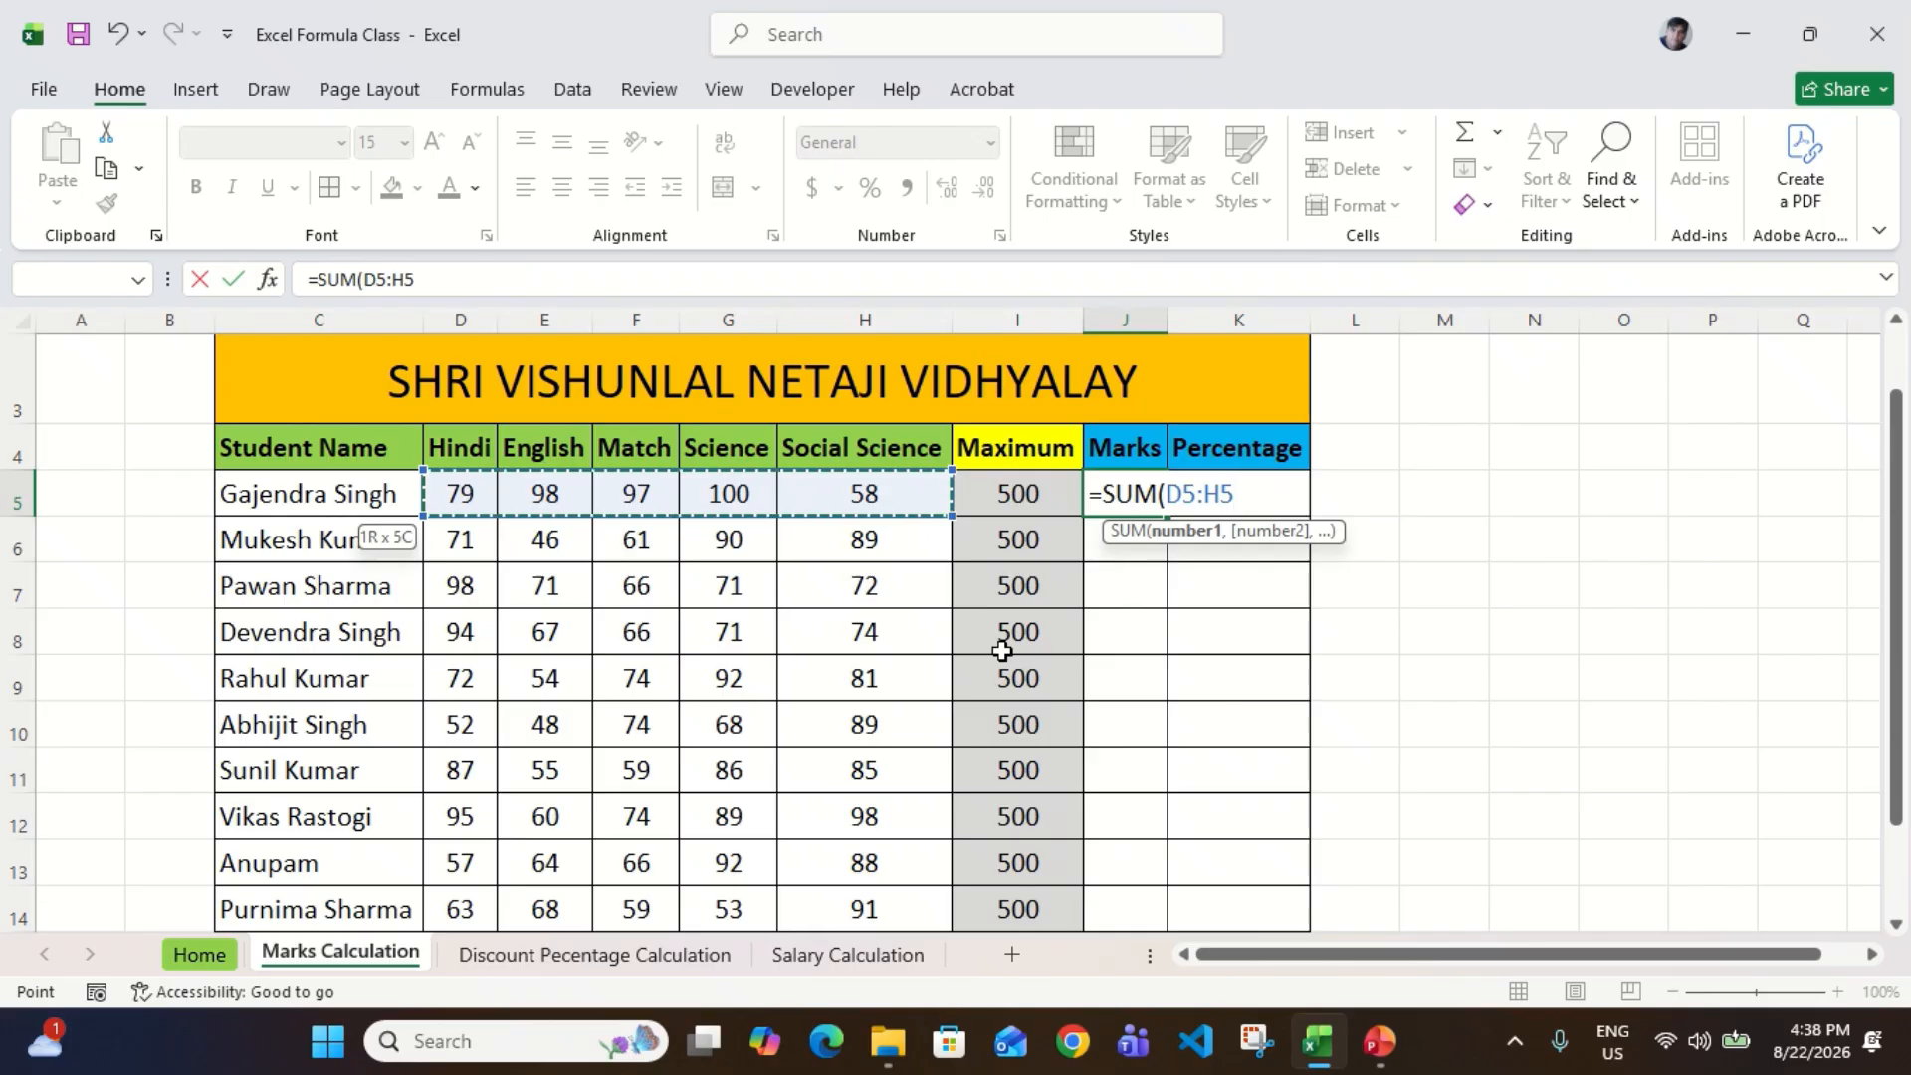
{"action": "key", "text": "Return"}
Step: Fill the SUM formula from J5 down through J14 for the remaining students
{"action": "key", "text": "Up"}
{"action": "key", "text": "Left"}
{"action": "key", "text": "Right"}
{"action": "key", "text": "shift+Down"}
{"action": "key", "text": "shift+Down"}
{"action": "key", "text": "shift+Down"}
{"action": "key", "text": "shift+Down"}
{"action": "key", "text": "shift+Down"}
{"action": "key", "text": "shift+Down"}
{"action": "key", "text": "shift+Down"}
{"action": "key", "text": "shift+Down"}
{"action": "key", "text": "shift+Down"}
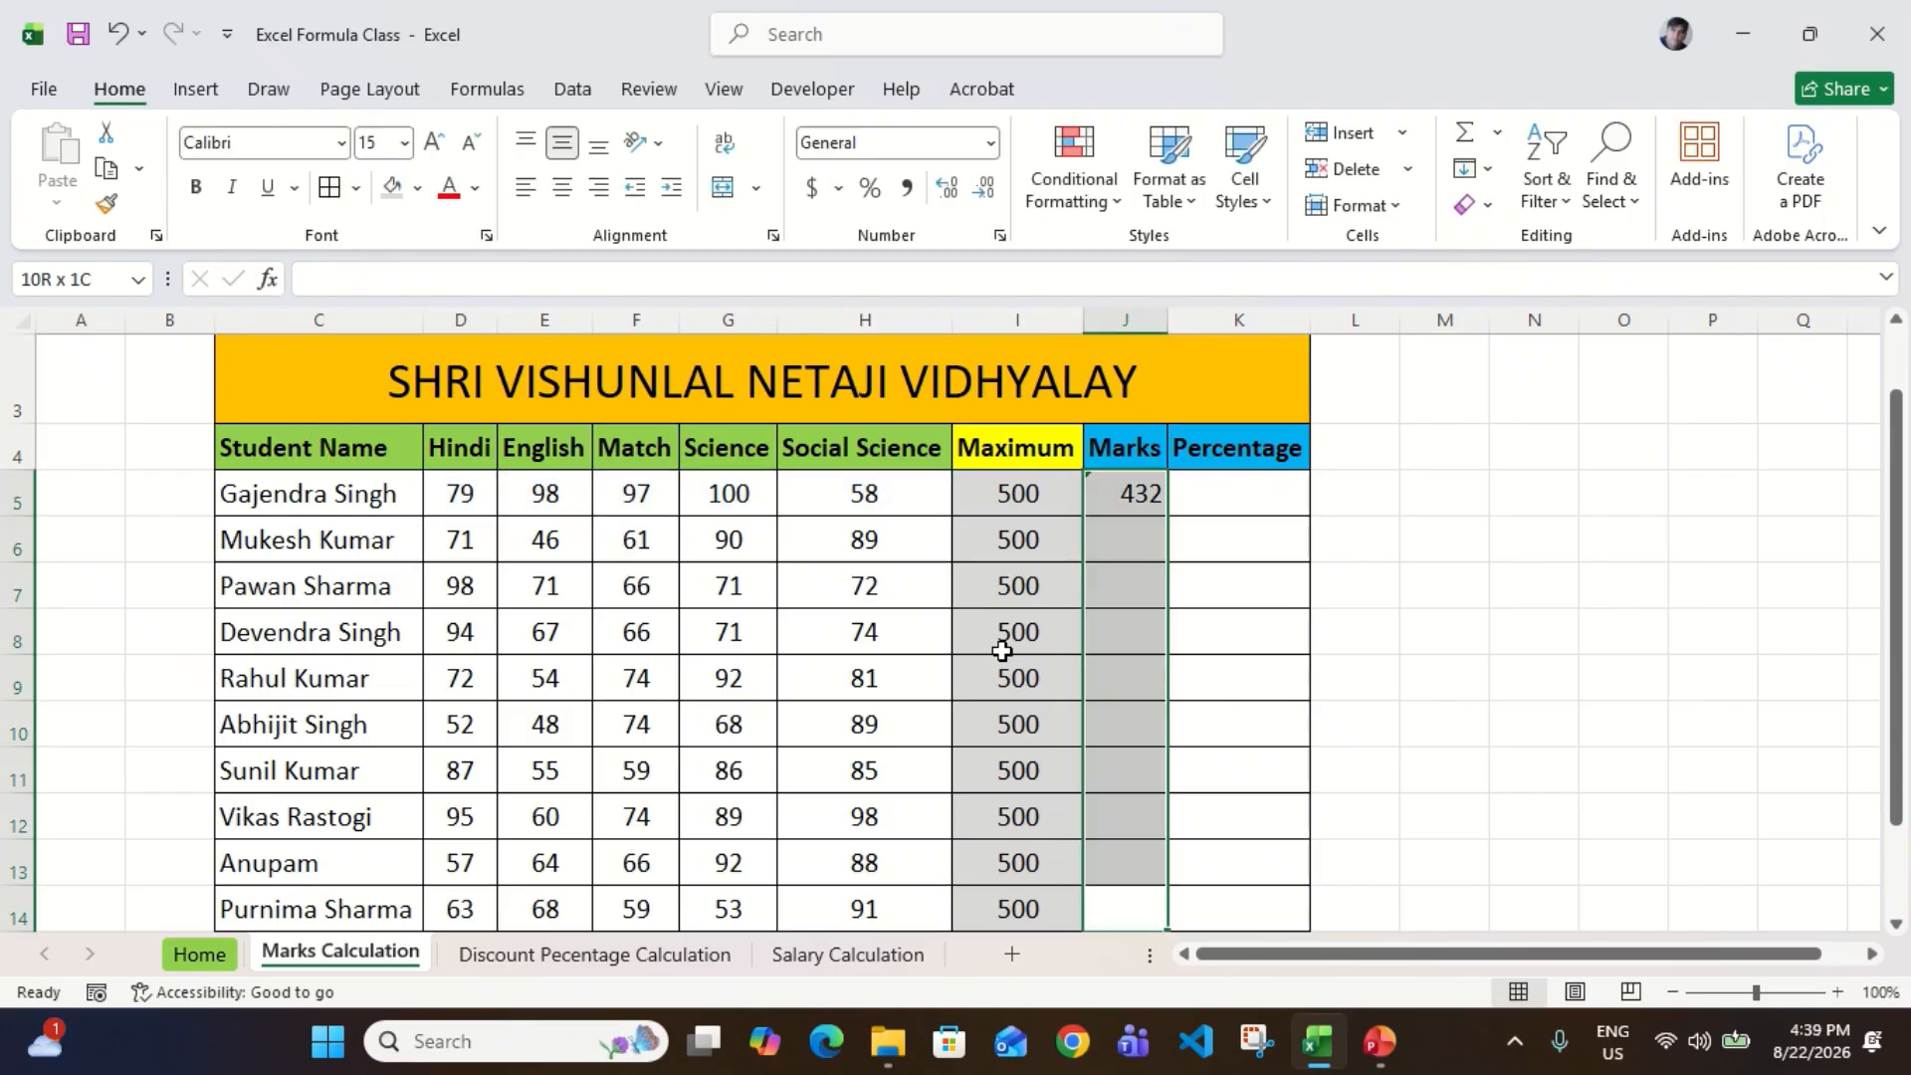
{"action": "key", "text": "ctrl+d"}
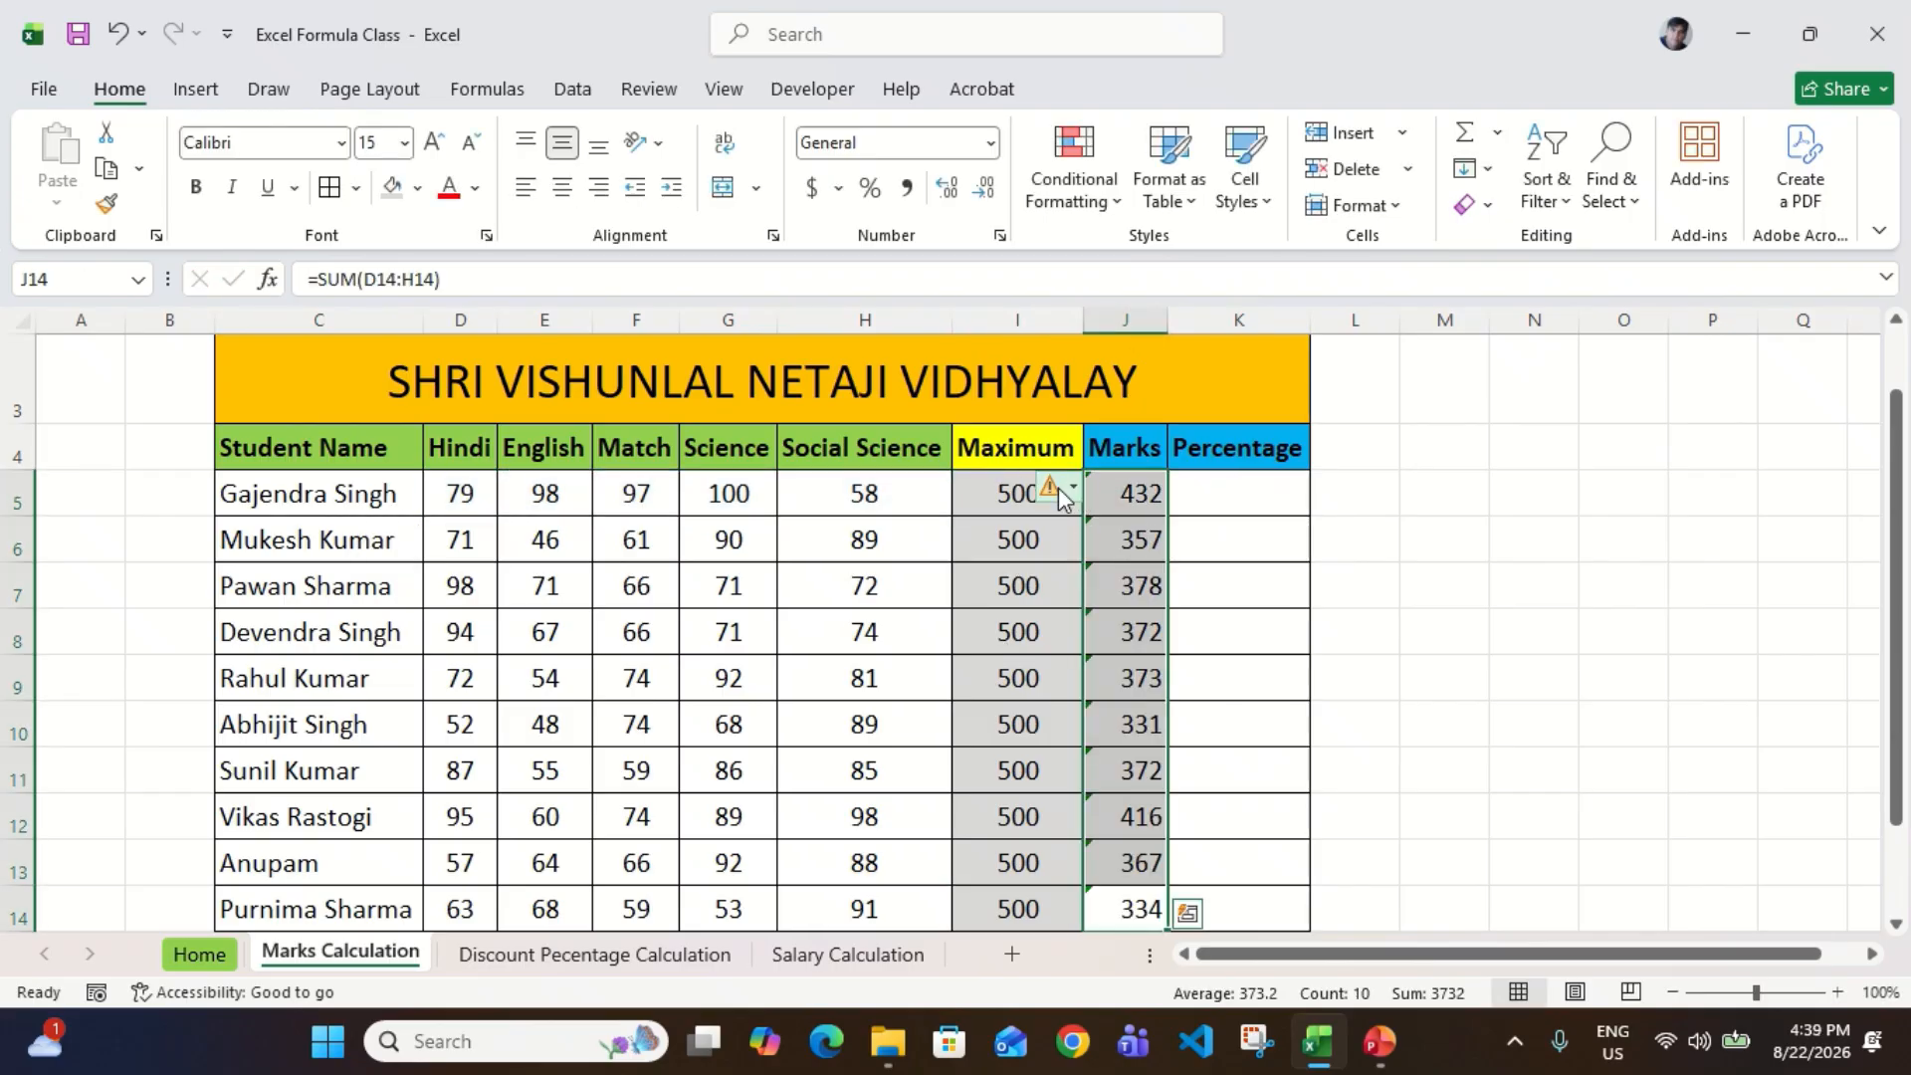
Step: Ignore the formula error flags on the Marks totals in J5:J14
{"action": "left_click", "coordinate": [1059, 487]}
{"action": "left_click", "coordinate": [1142, 625]}
{"action": "left_click", "coordinate": [995, 762]}
Step: Center the Marks totals in J5:J14 horizontally
{"action": "key", "text": "ctrl+Up"}
{"action": "key", "text": "Right"}
{"action": "key", "text": "Down"}
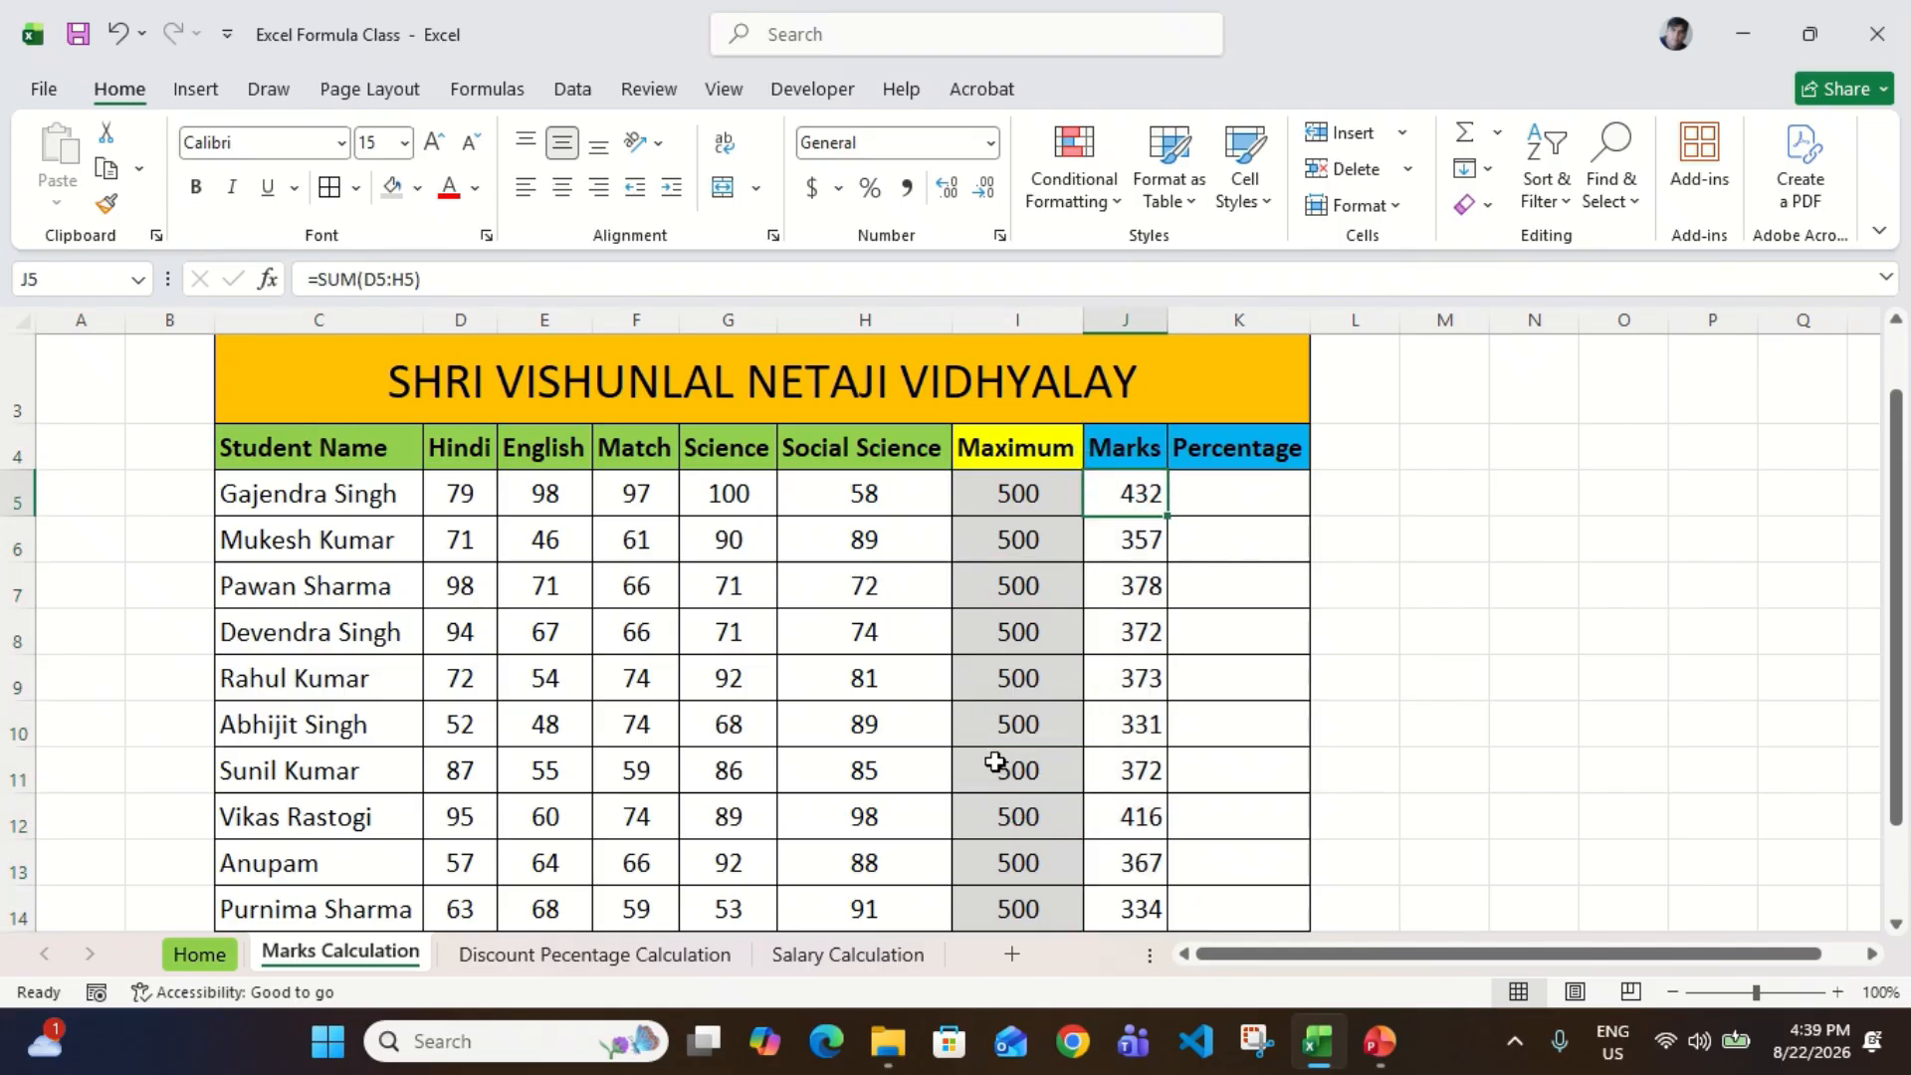
{"action": "key", "text": "ctrl+shift+Down"}
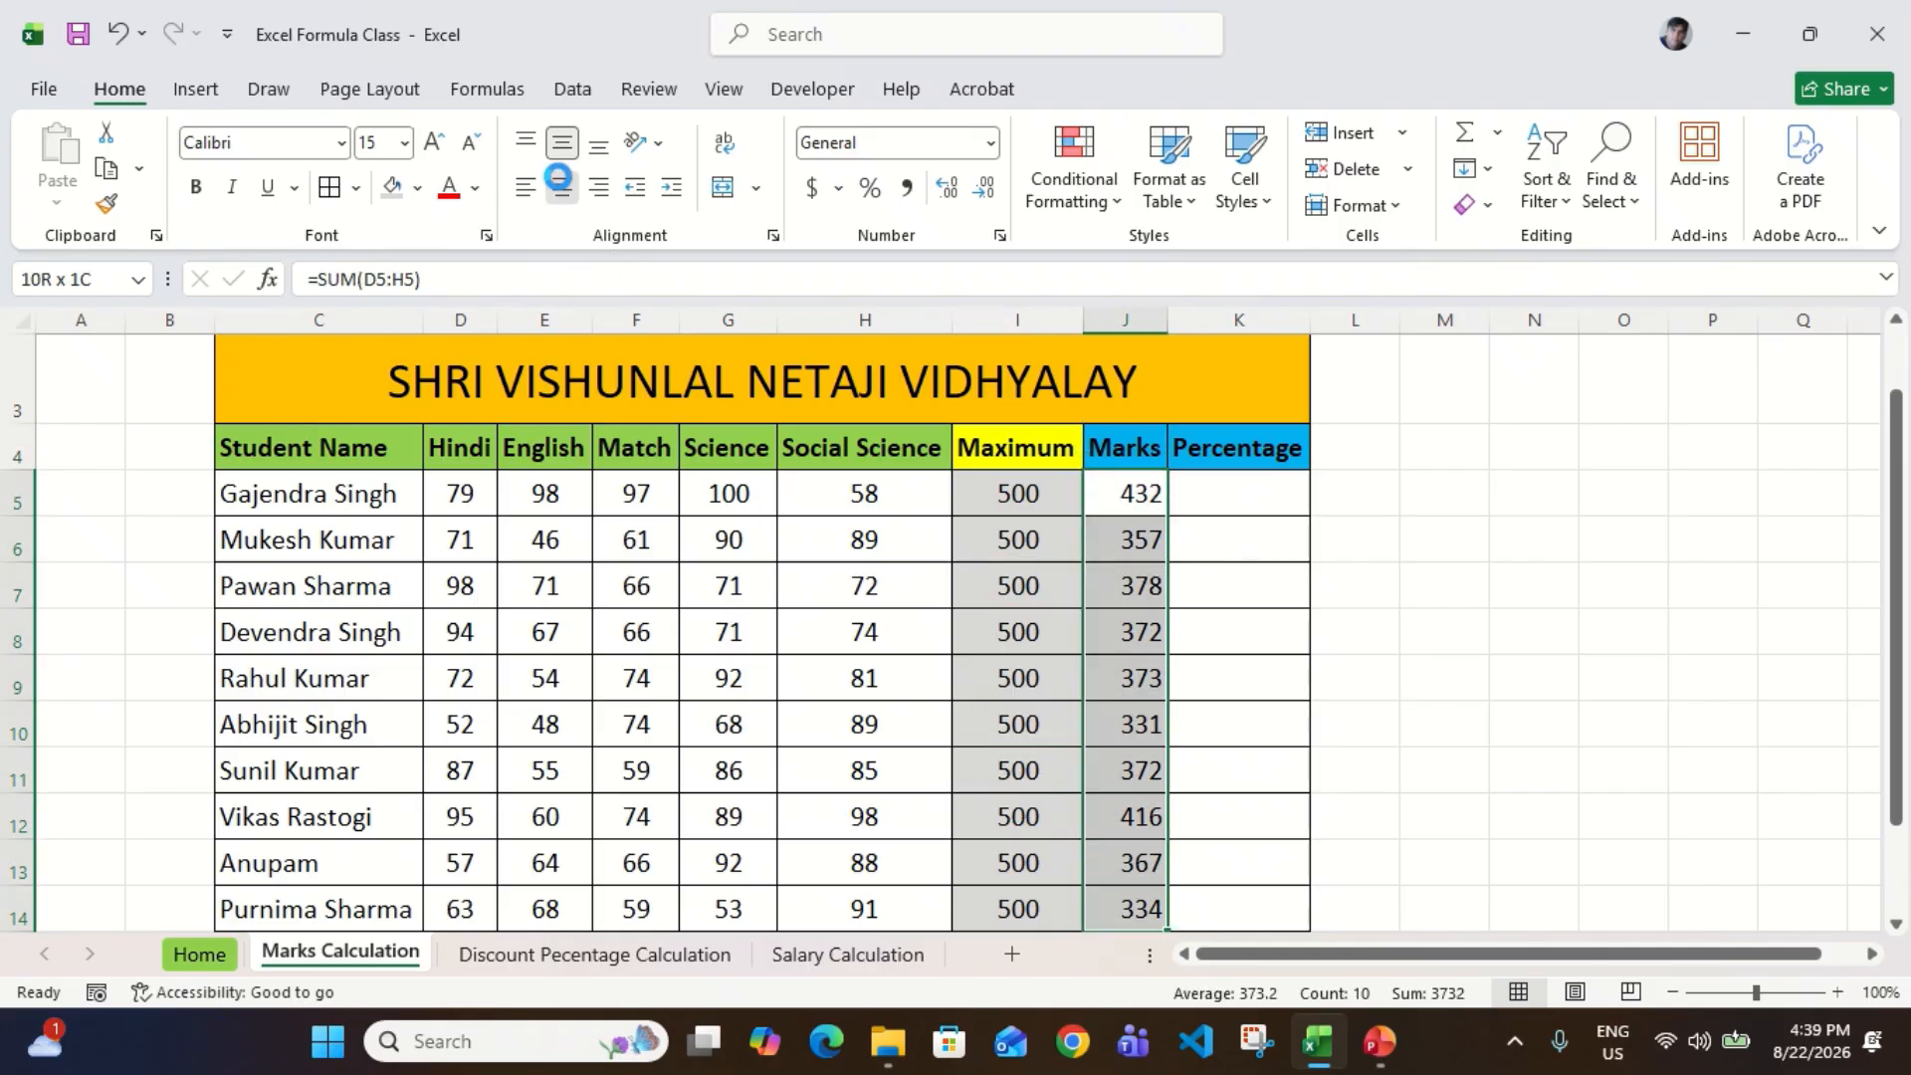
{"action": "left_click", "coordinate": [561, 186]}
{"action": "left_click", "coordinate": [1108, 683]}
{"action": "key", "text": "ctrl+Up"}
{"action": "key", "text": "Down"}
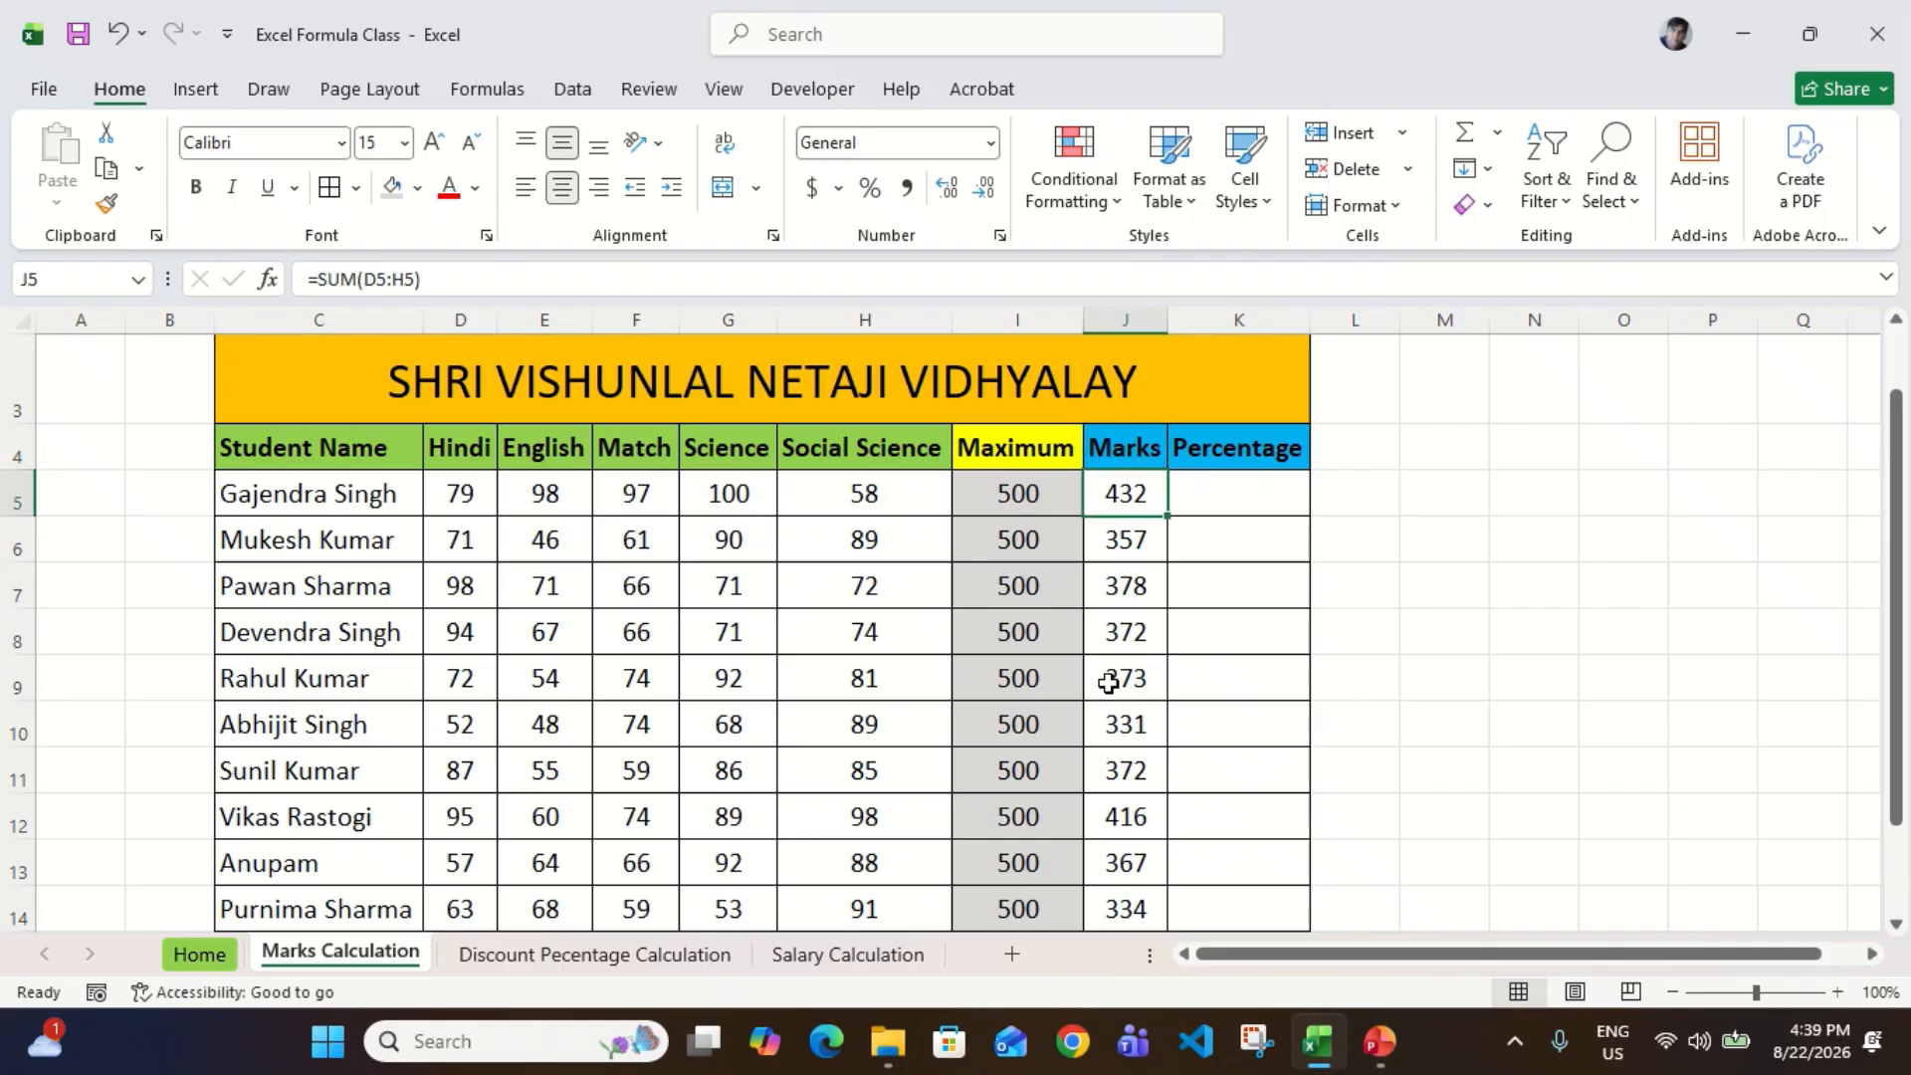
Step: Compare the first student's Maximum and Marks cells with the empty Percentage column
{"action": "key", "text": "Right"}
{"action": "key", "text": "Up"}
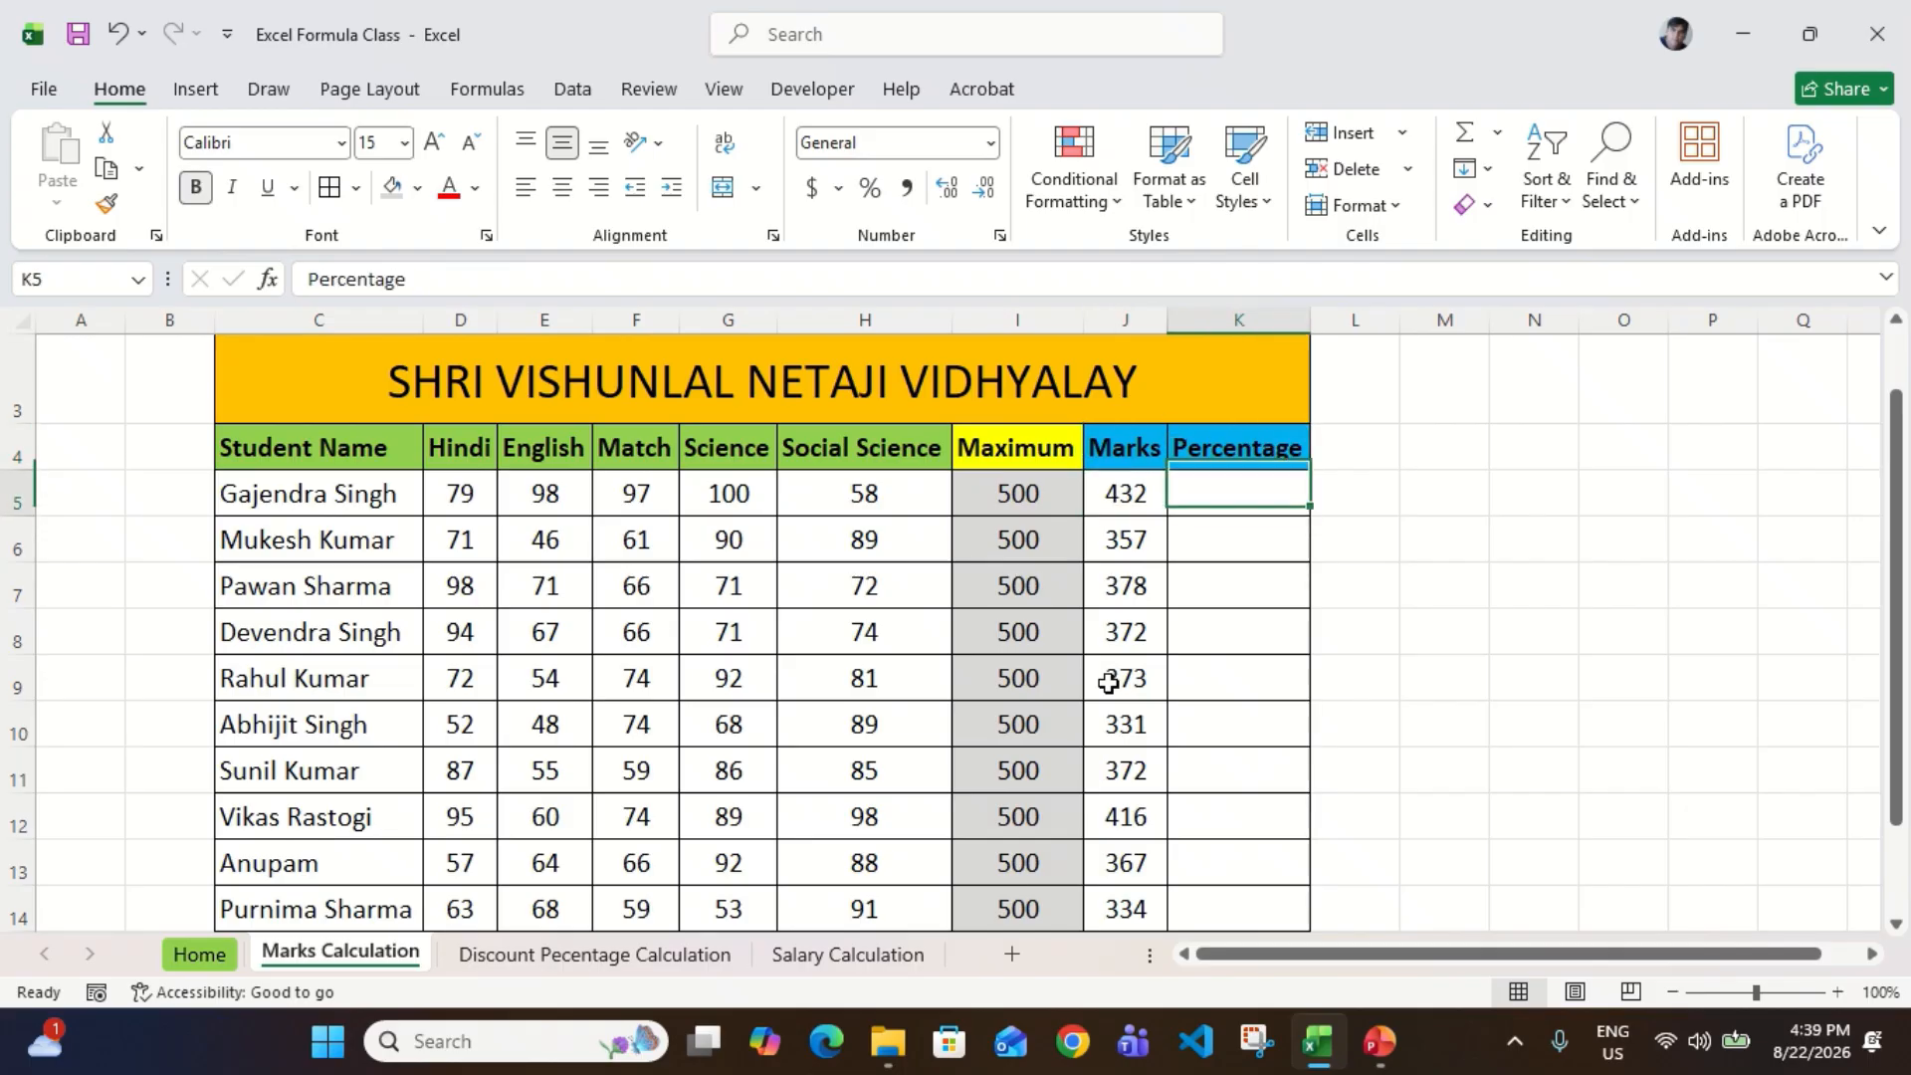
{"action": "key", "text": "Down"}
{"action": "key", "text": "Left"}
{"action": "key", "text": "Left"}
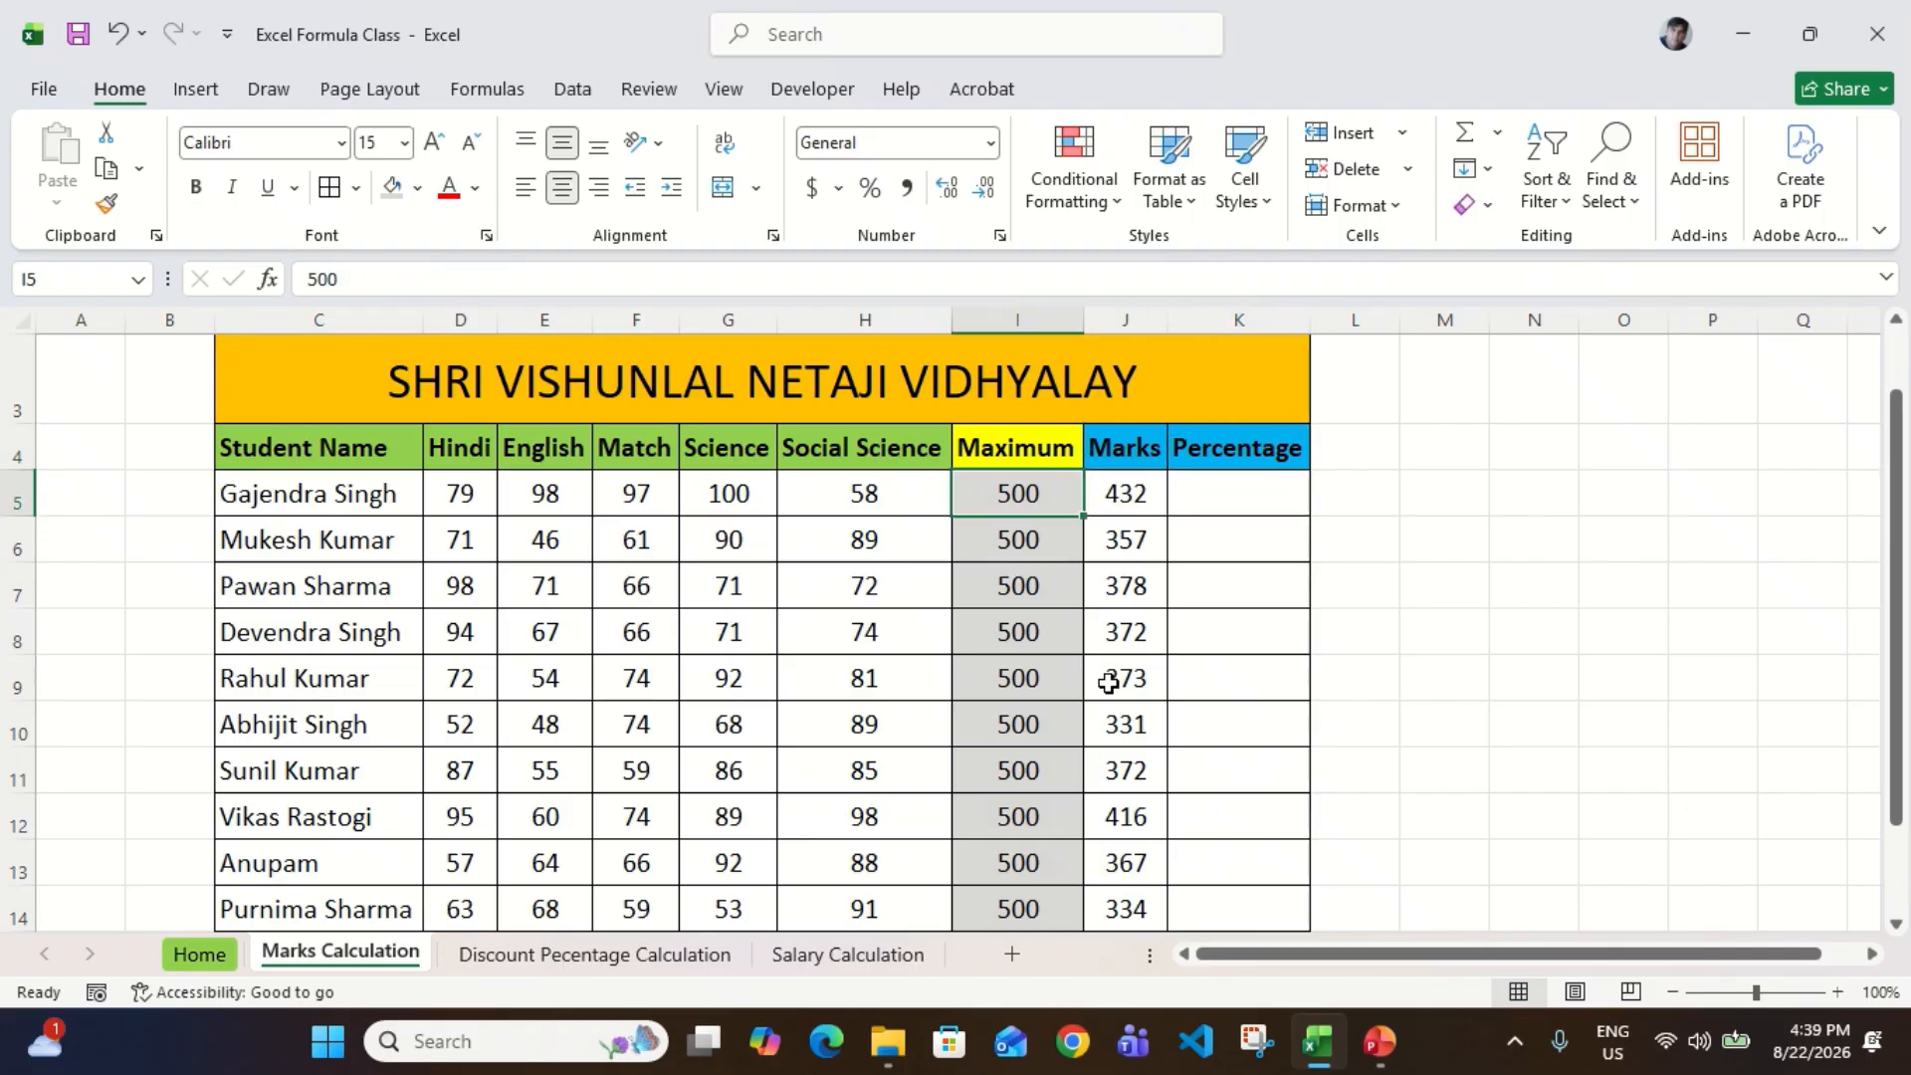
{"action": "key", "text": "Up"}
{"action": "key", "text": "Down"}
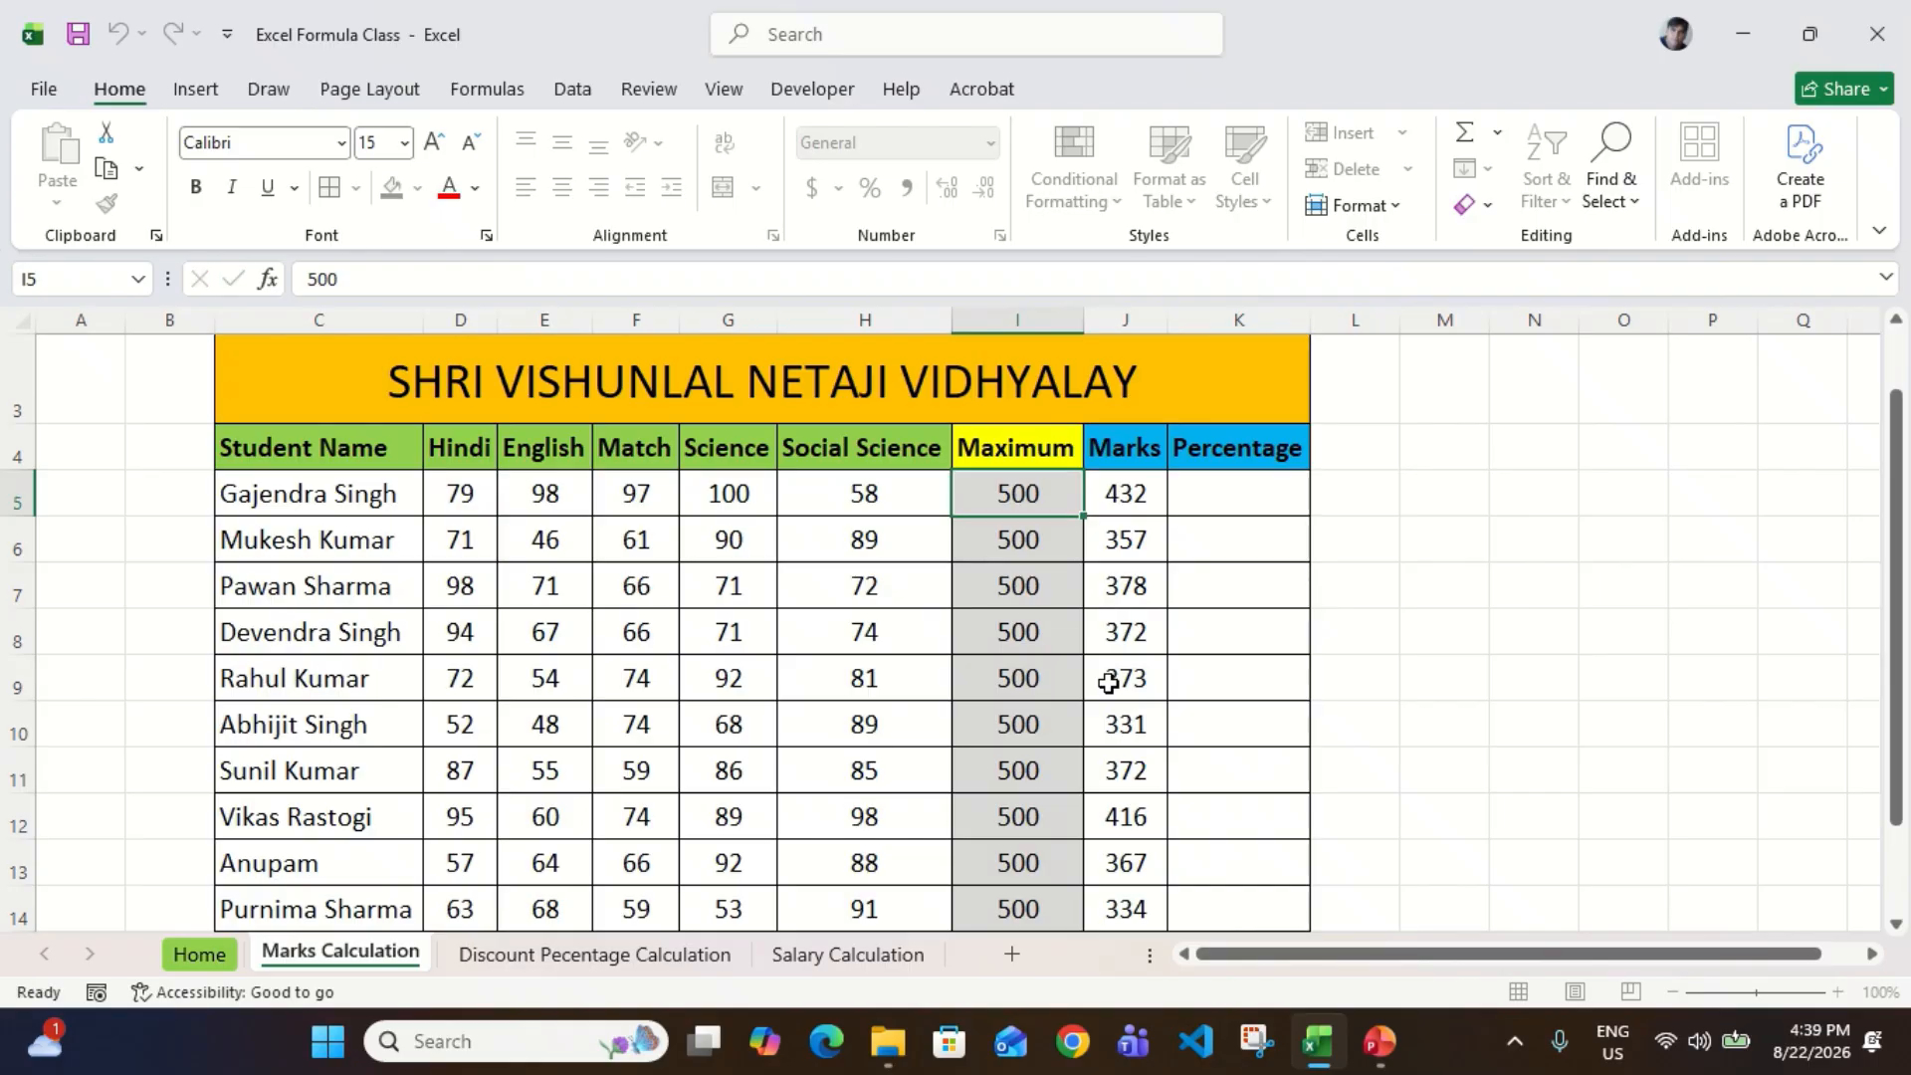
{"action": "key", "text": "Right"}
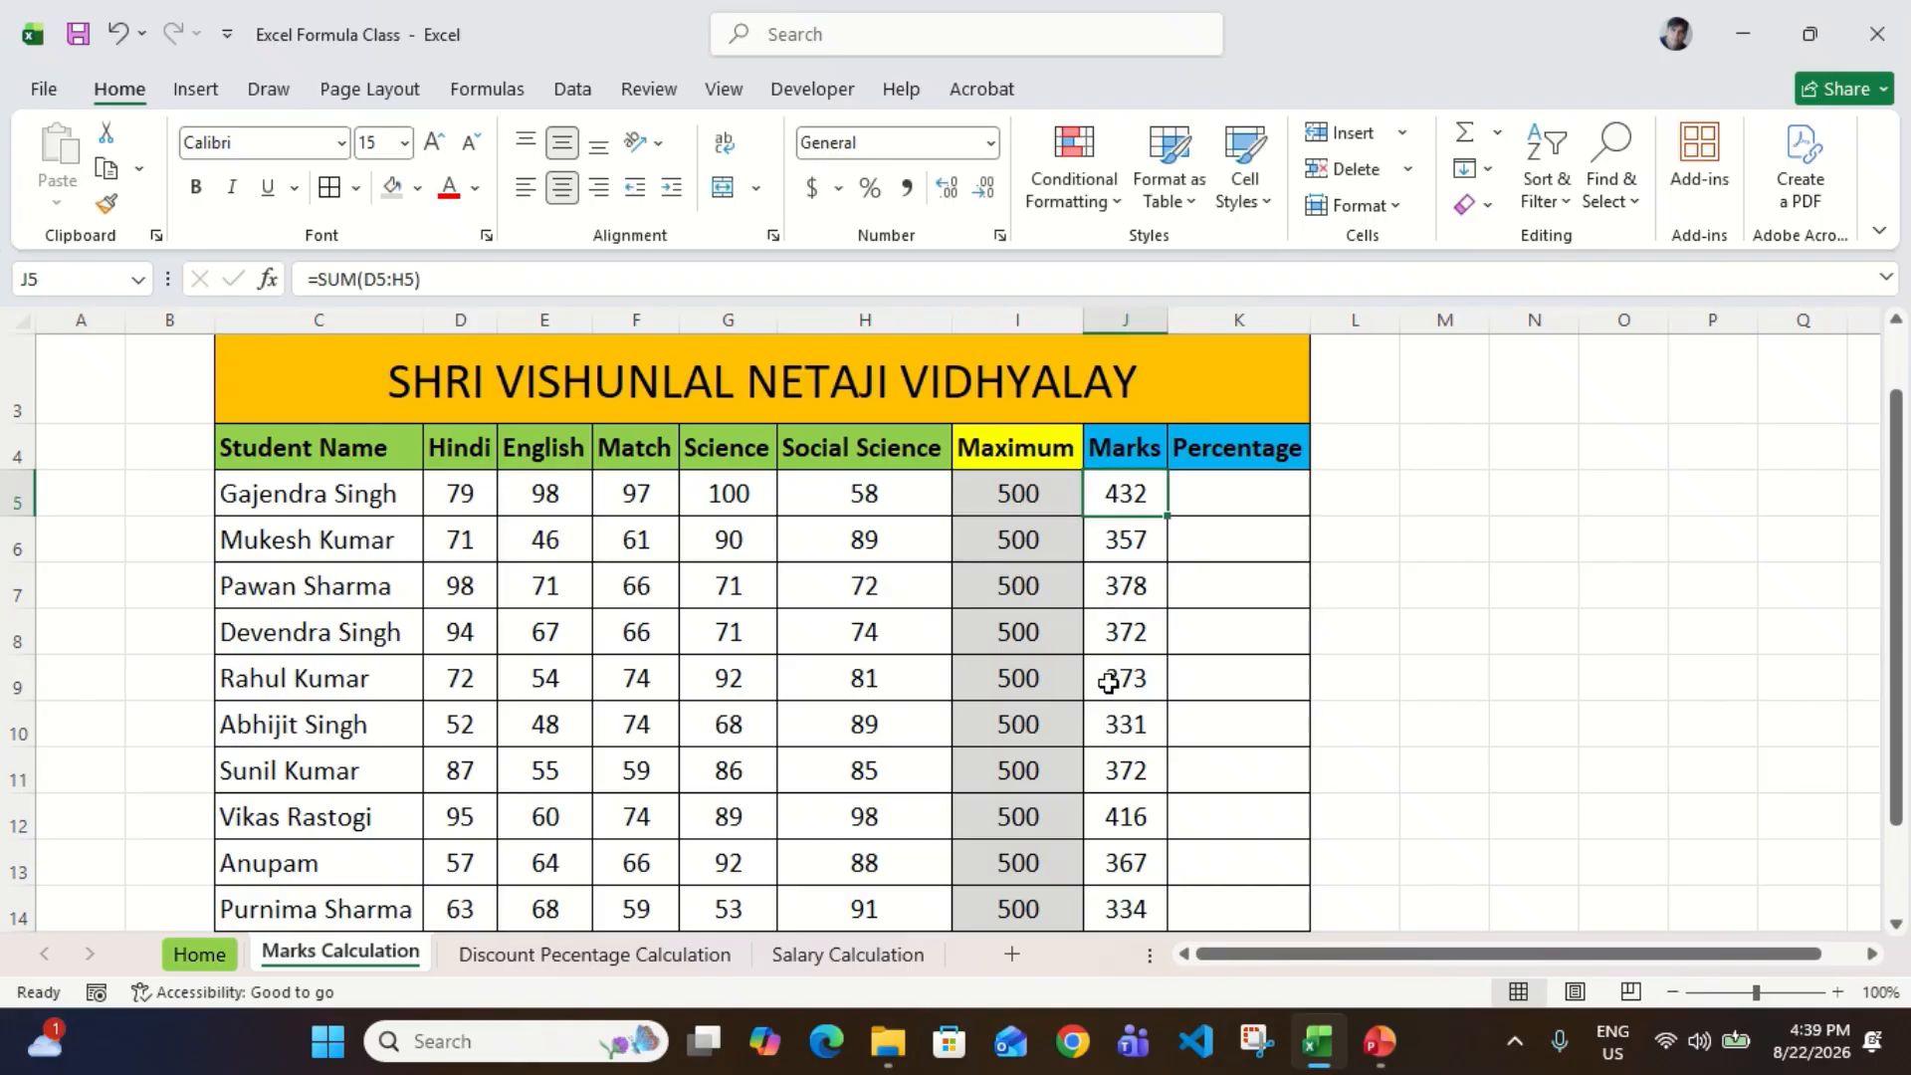
Step: Examine row 5 from the subject marks through Maximum and Marks to Percentage
{"action": "key", "text": "Left"}
{"action": "key", "text": "Left"}
{"action": "key", "text": "Left"}
{"action": "key", "text": "Left"}
{"action": "key", "text": "Left"}
{"action": "key", "text": "Left"}
{"action": "key", "text": "Left"}
{"action": "key", "text": "Right"}
{"action": "key", "text": "Right"}
{"action": "key", "text": "Right"}
{"action": "key", "text": "Right"}
{"action": "key", "text": "Right"}
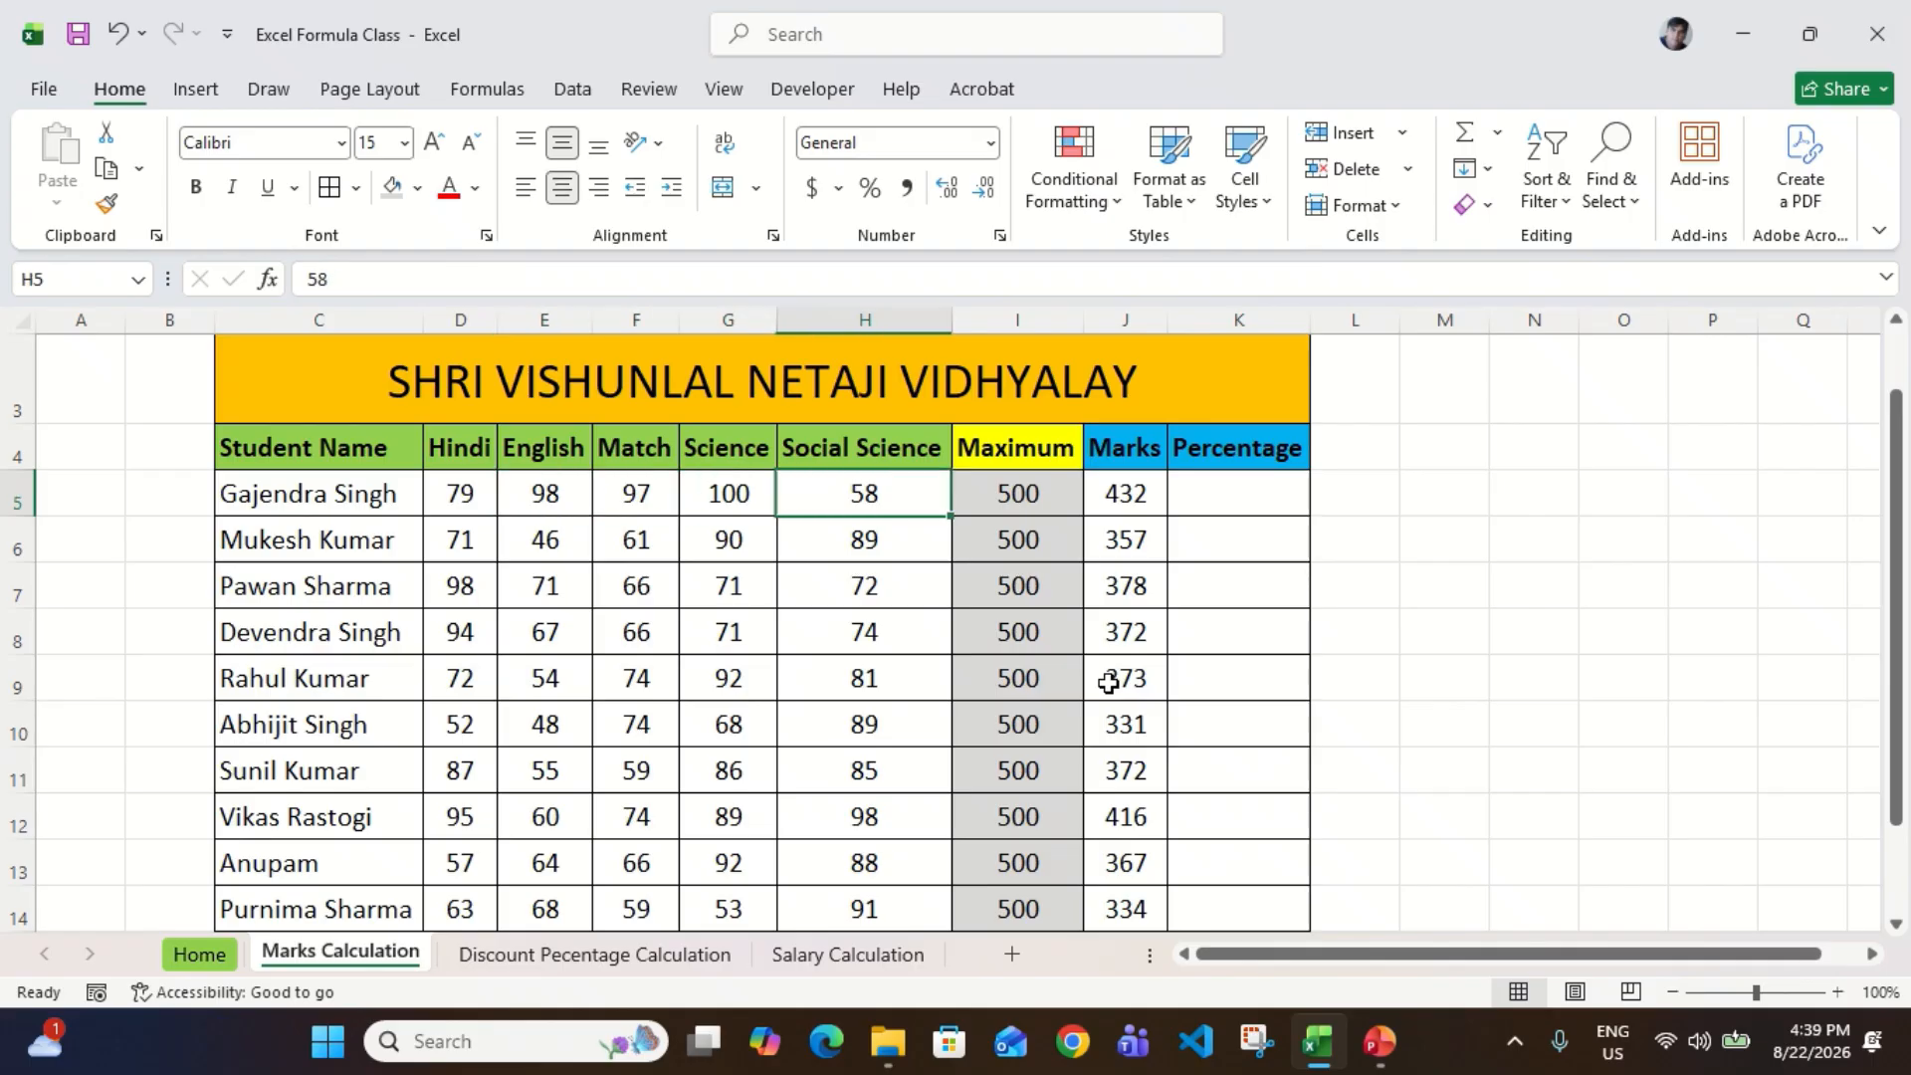
{"action": "key", "text": "Right"}
{"action": "key", "text": "Right"}
{"action": "key", "text": "Right"}
{"action": "key", "text": "Left"}
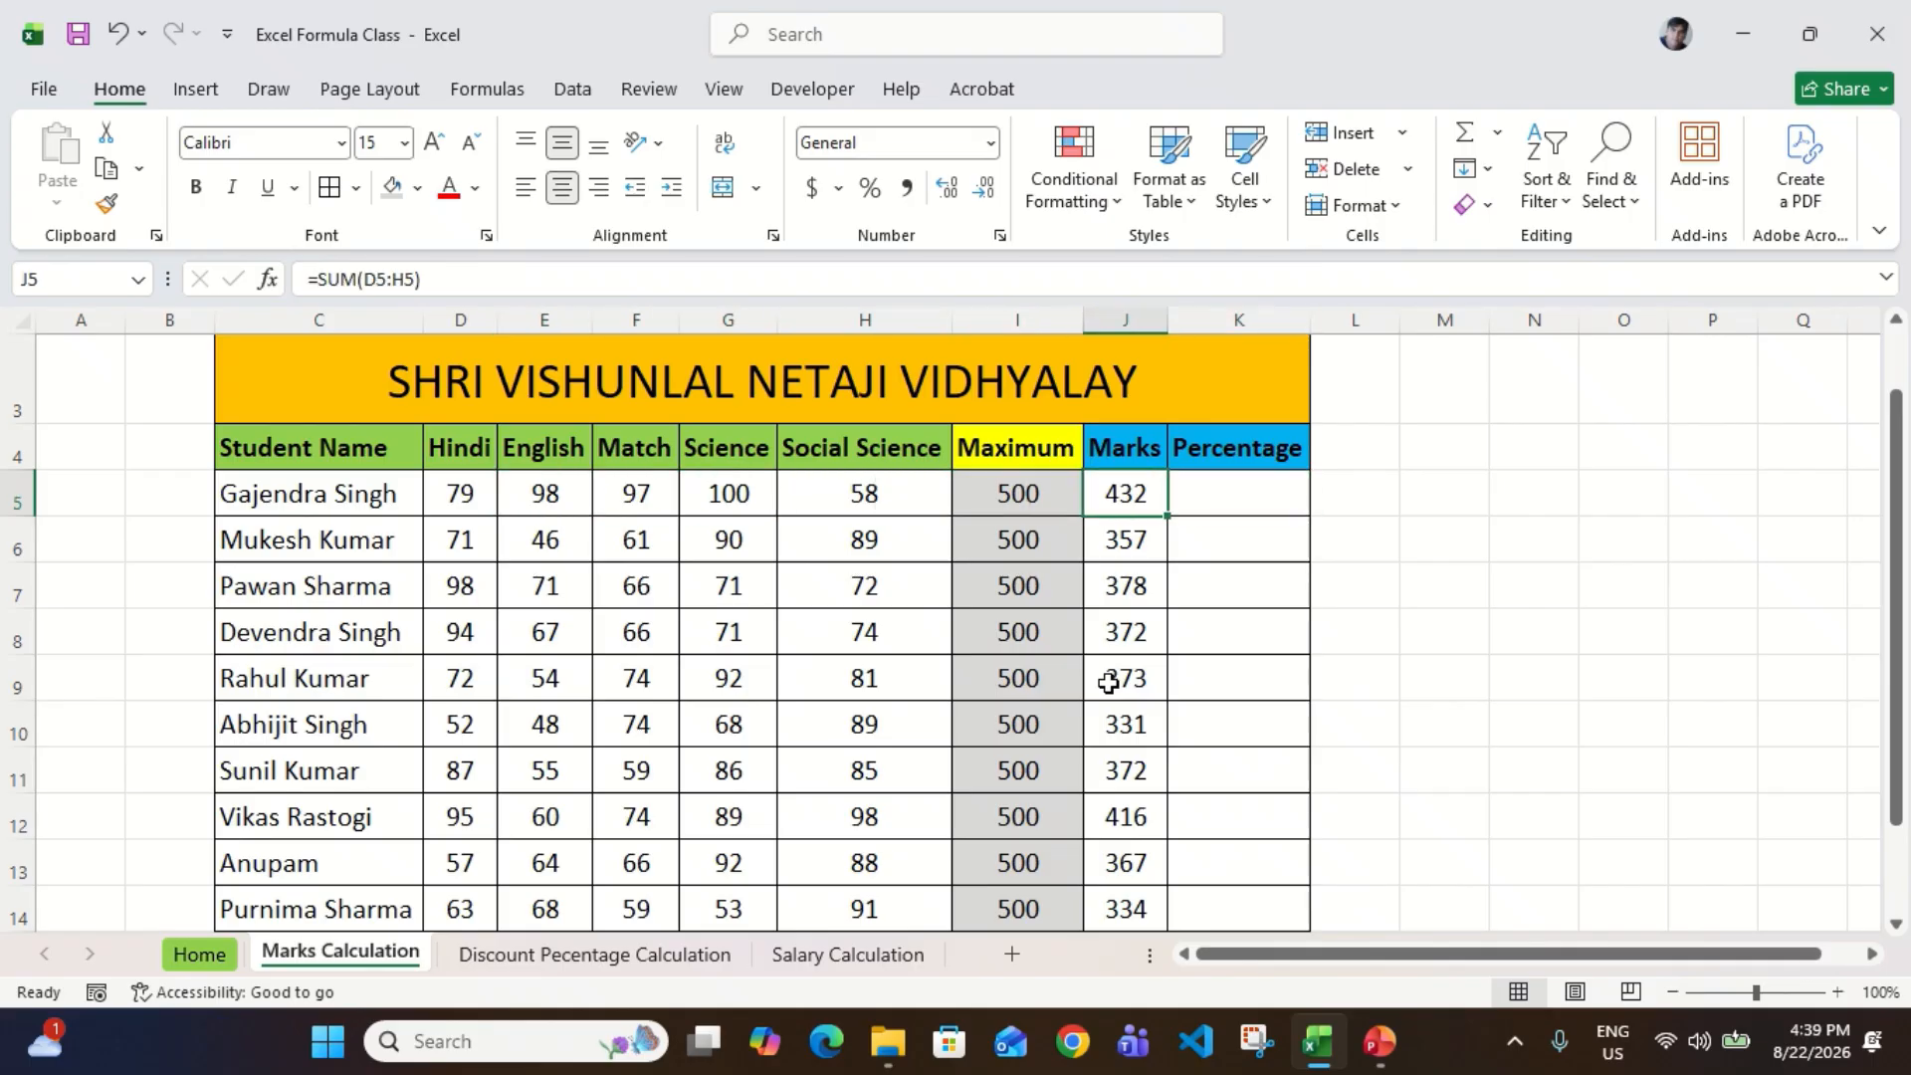
Step: Review the Marks totals in J5:J14 against the first student's individual subject marks
{"action": "key", "text": "ctrl+shift+Down"}
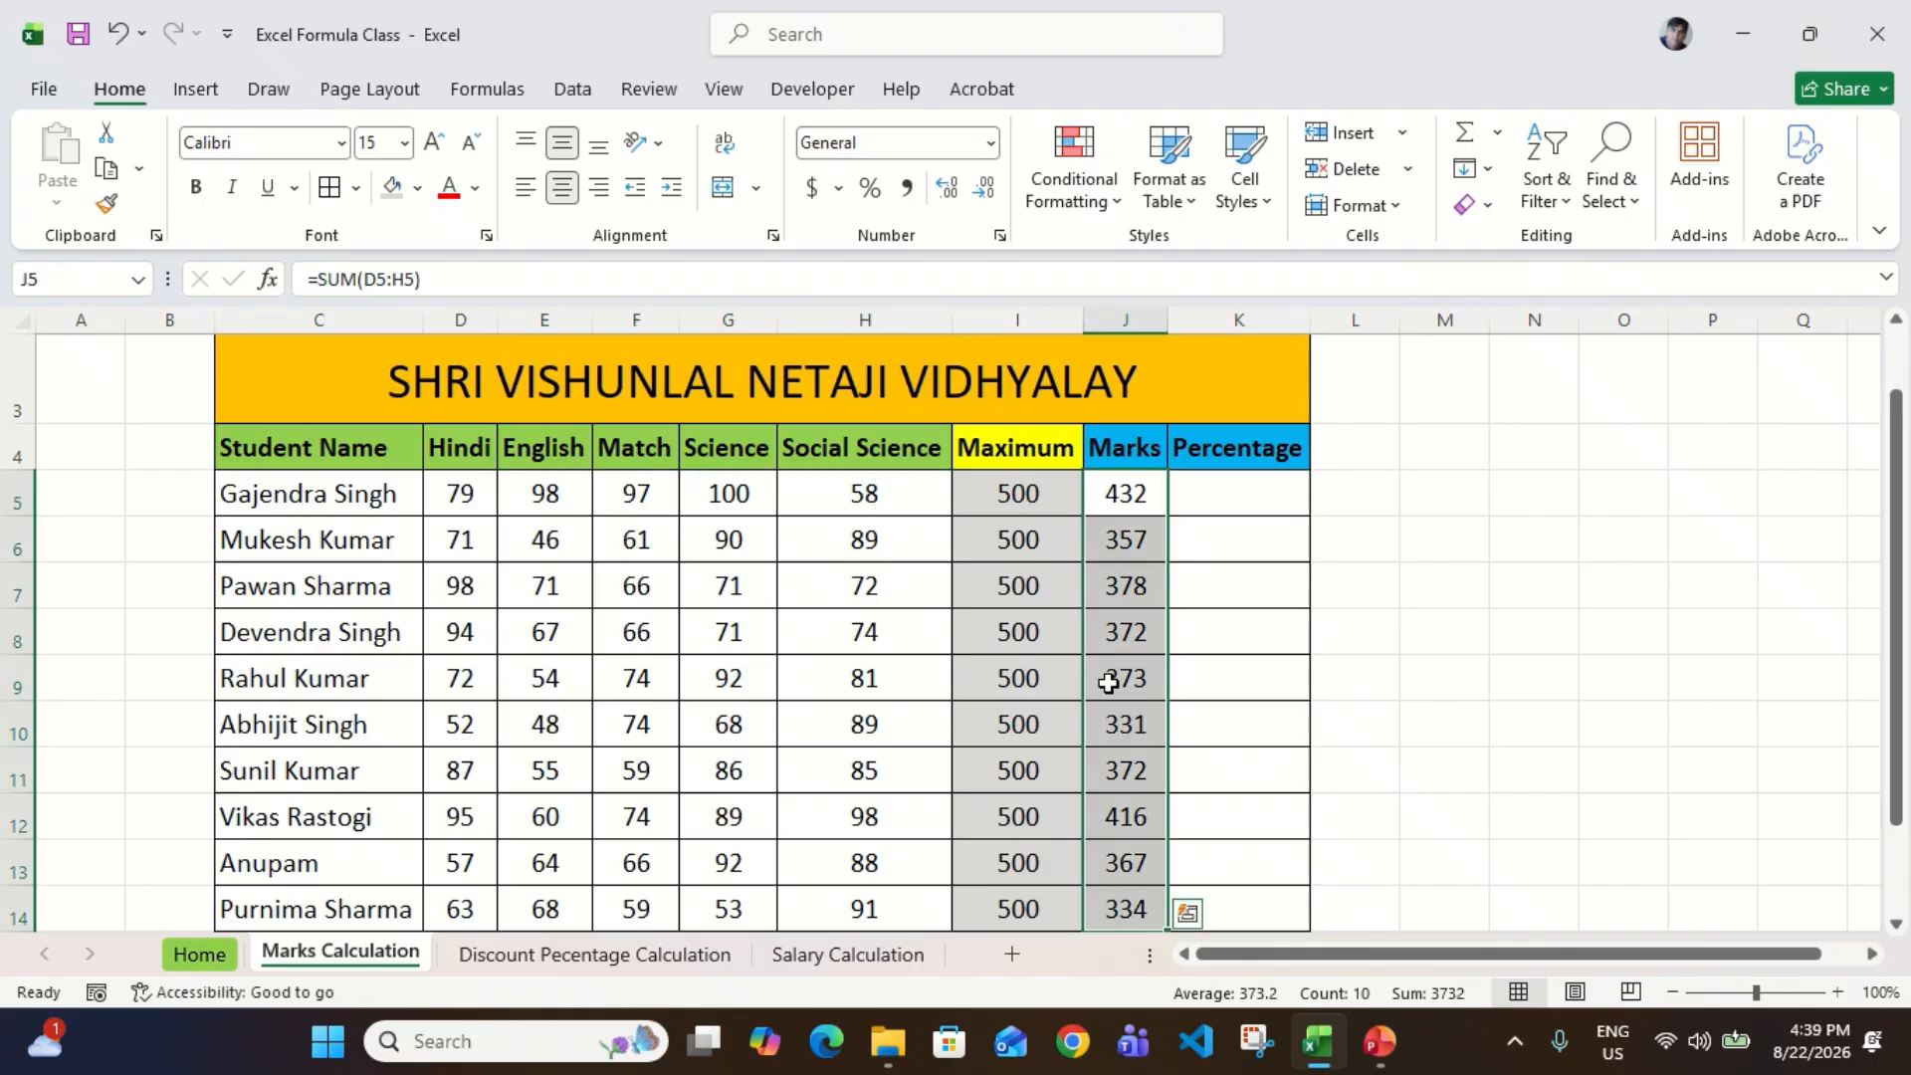
{"action": "key", "text": "Left"}
{"action": "key", "text": "Left"}
{"action": "key", "text": "shift+Left"}
{"action": "key", "text": "shift+Left"}
{"action": "key", "text": "shift+Left"}
{"action": "key", "text": "shift+Left"}
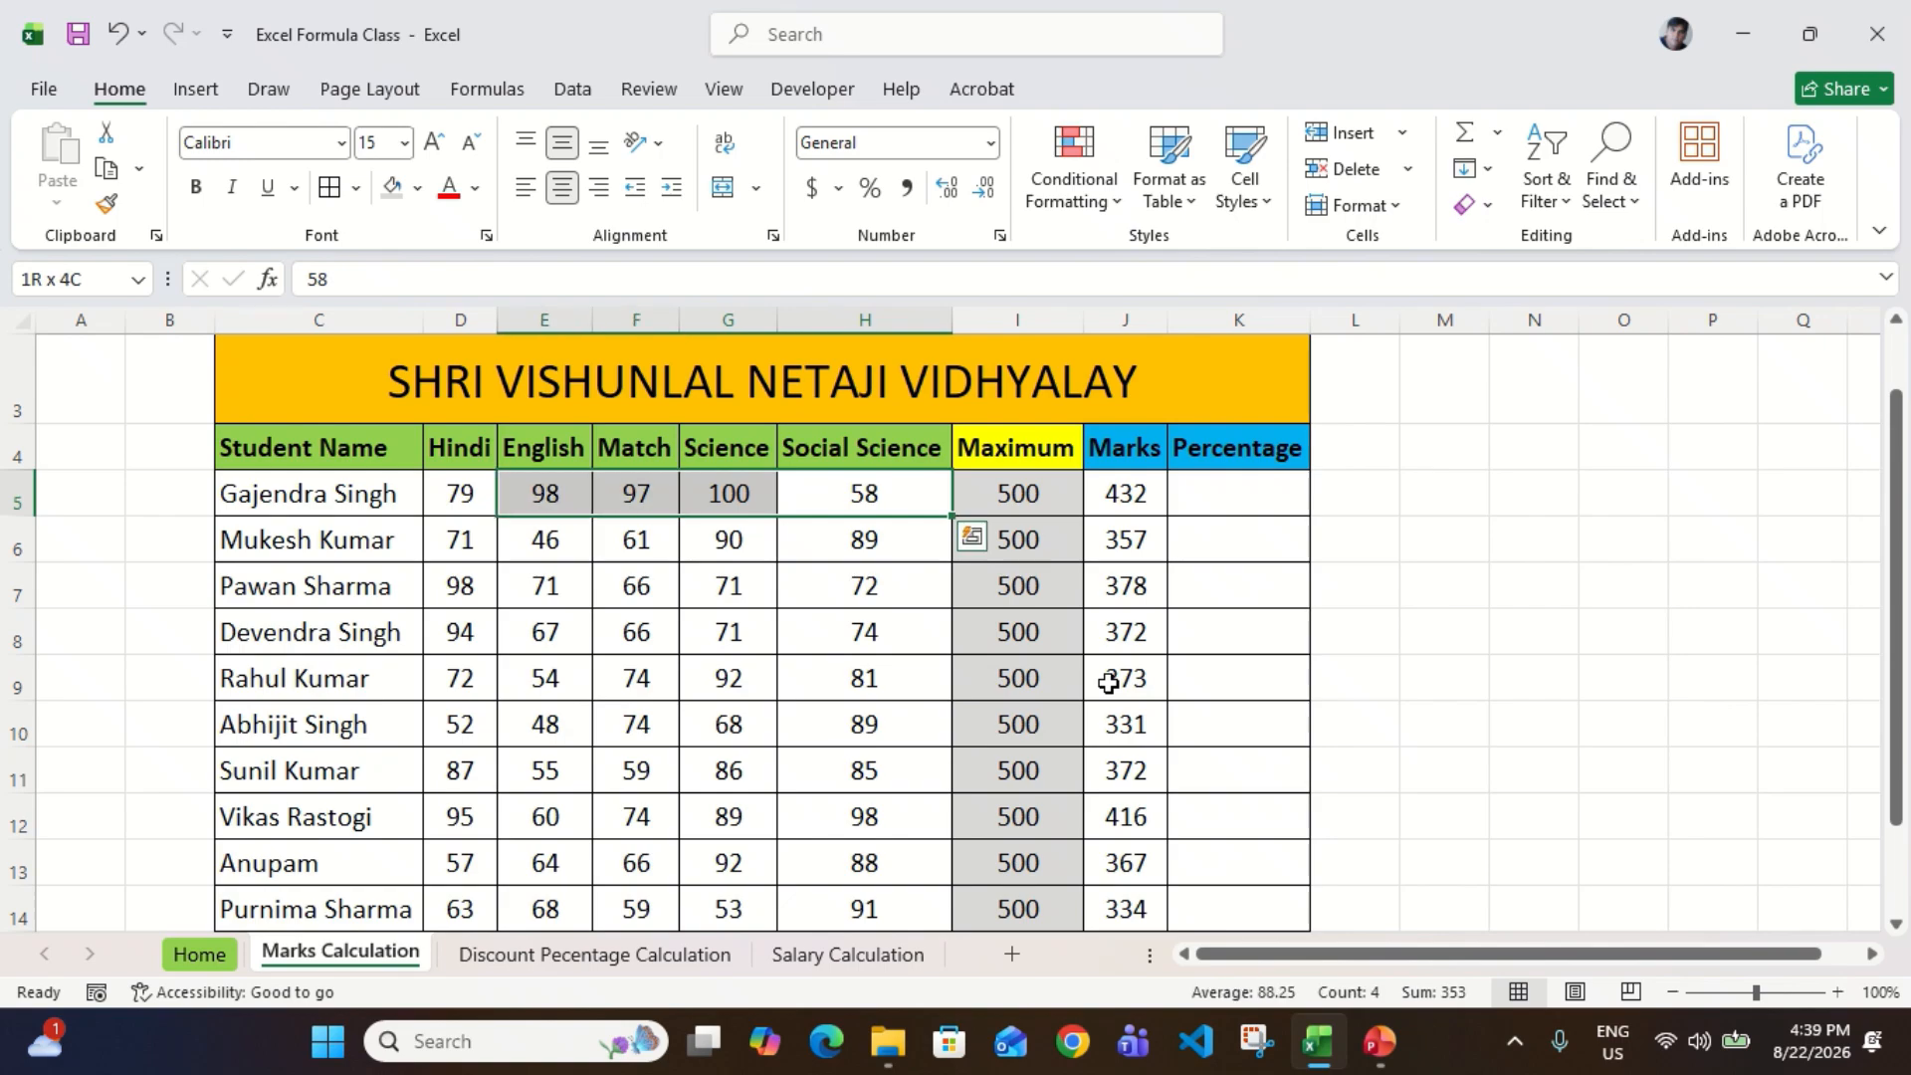
{"action": "key", "text": "Right"}
{"action": "key", "text": "Right"}
{"action": "key", "text": "Left"}
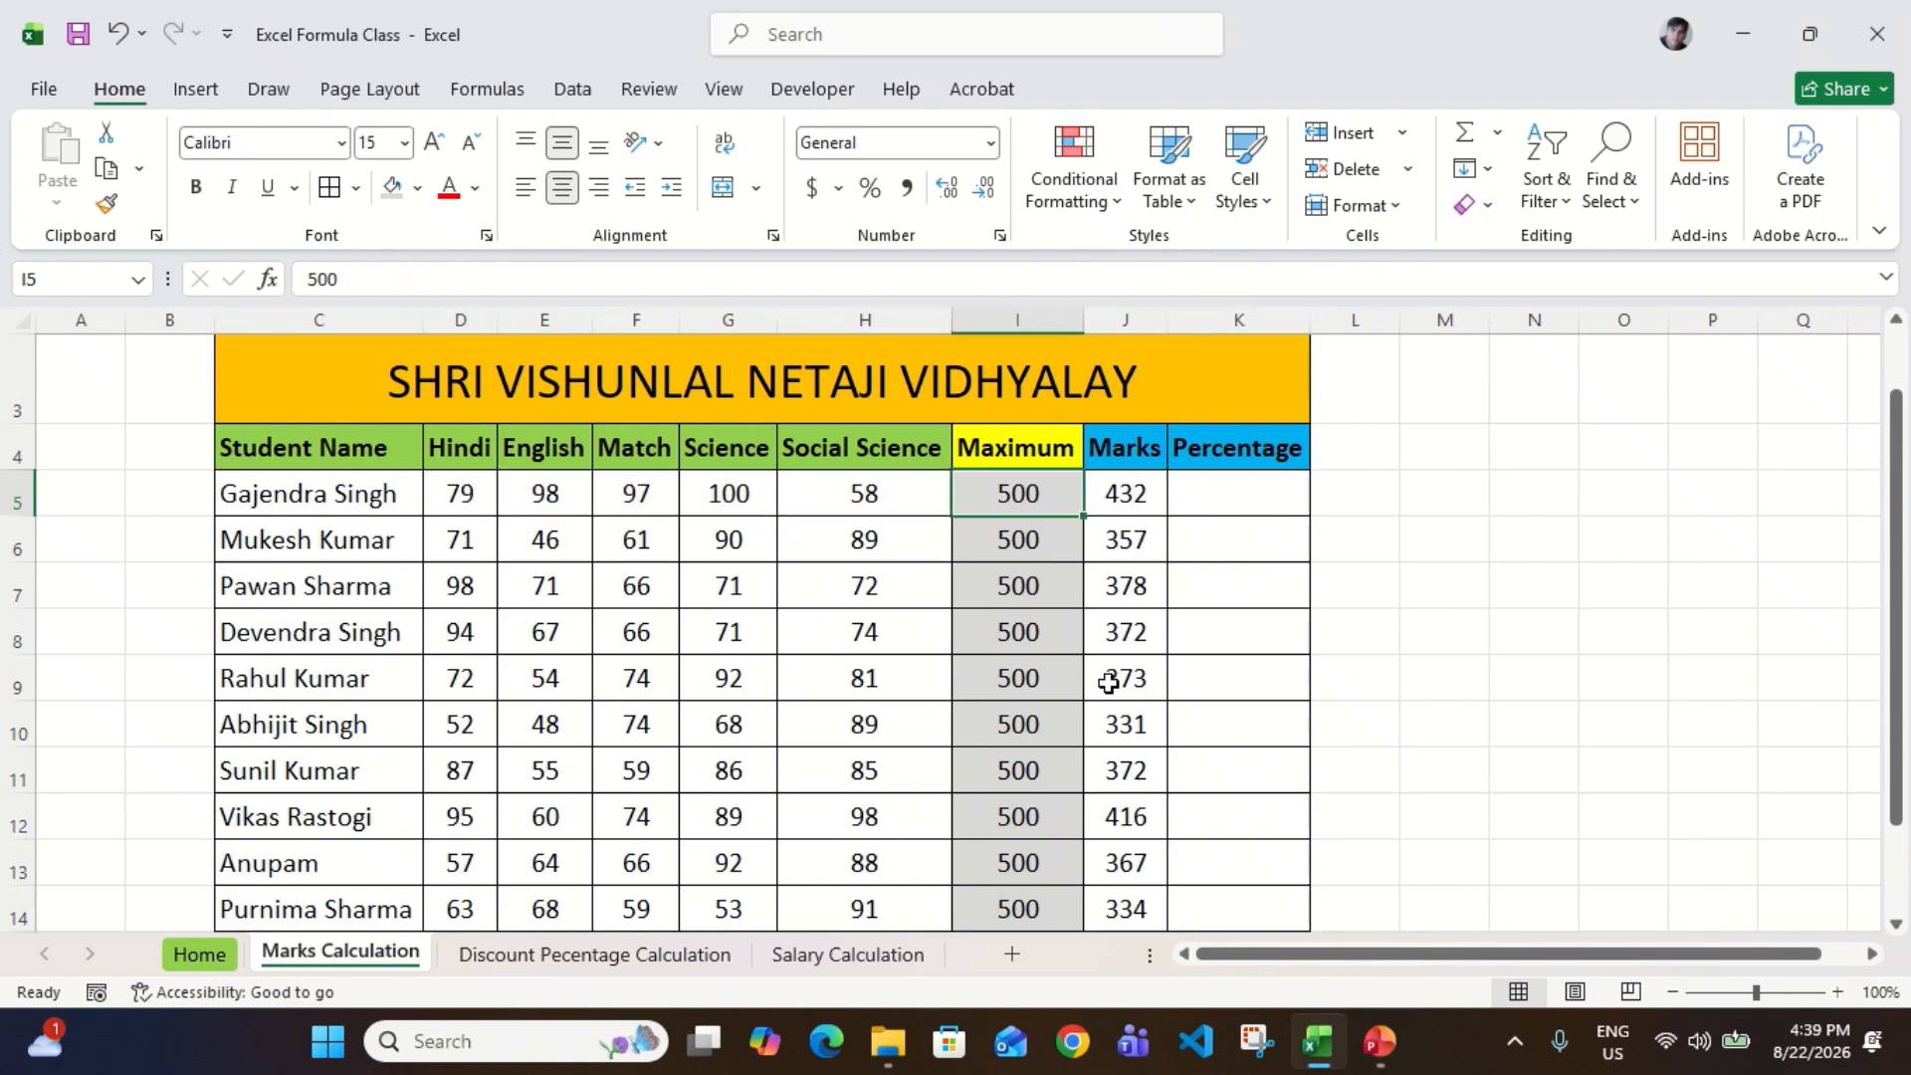
{"action": "key", "text": "Left"}
{"action": "key", "text": "Right"}
{"action": "key", "text": "Right"}
{"action": "key", "text": "ctrl+shift+Down"}
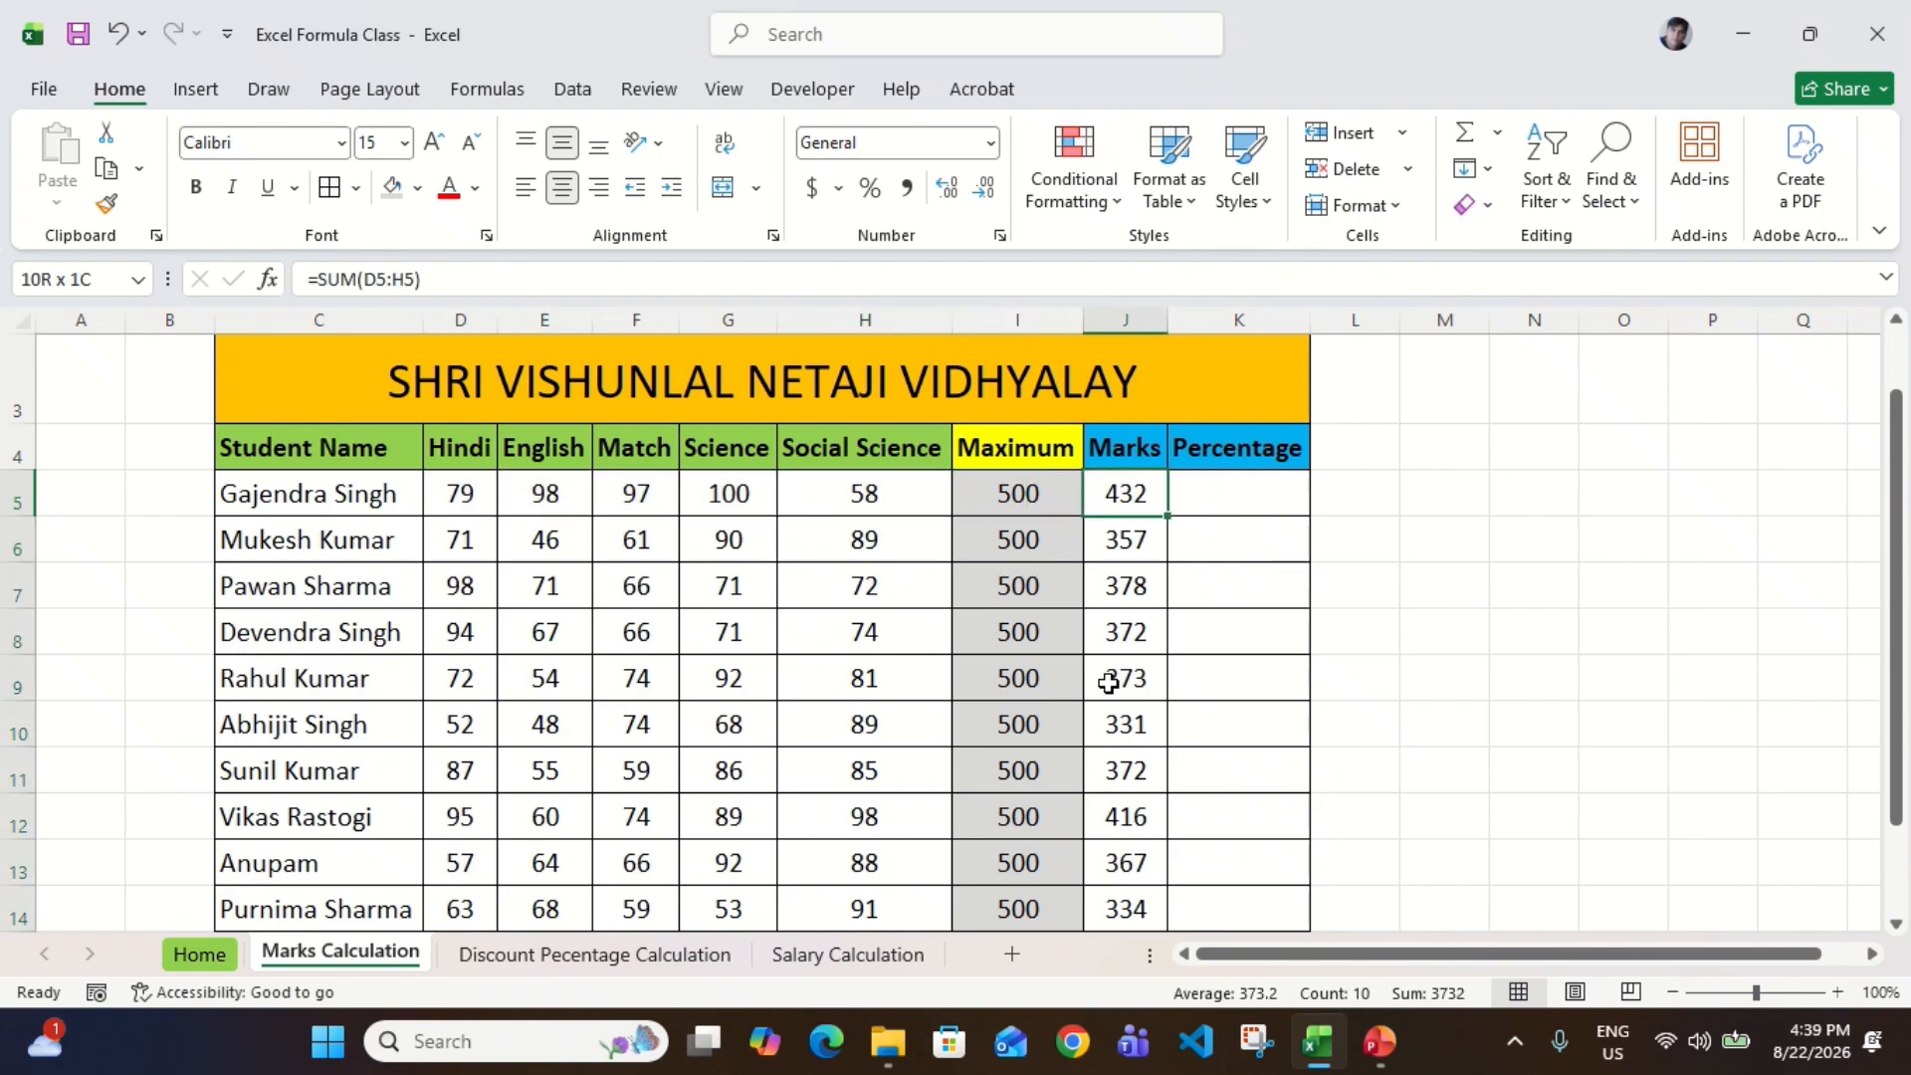
Step: Review the Maximum values in I5:I14 and the first student's total, ending at Percentage cell K5
{"action": "key", "text": "Left"}
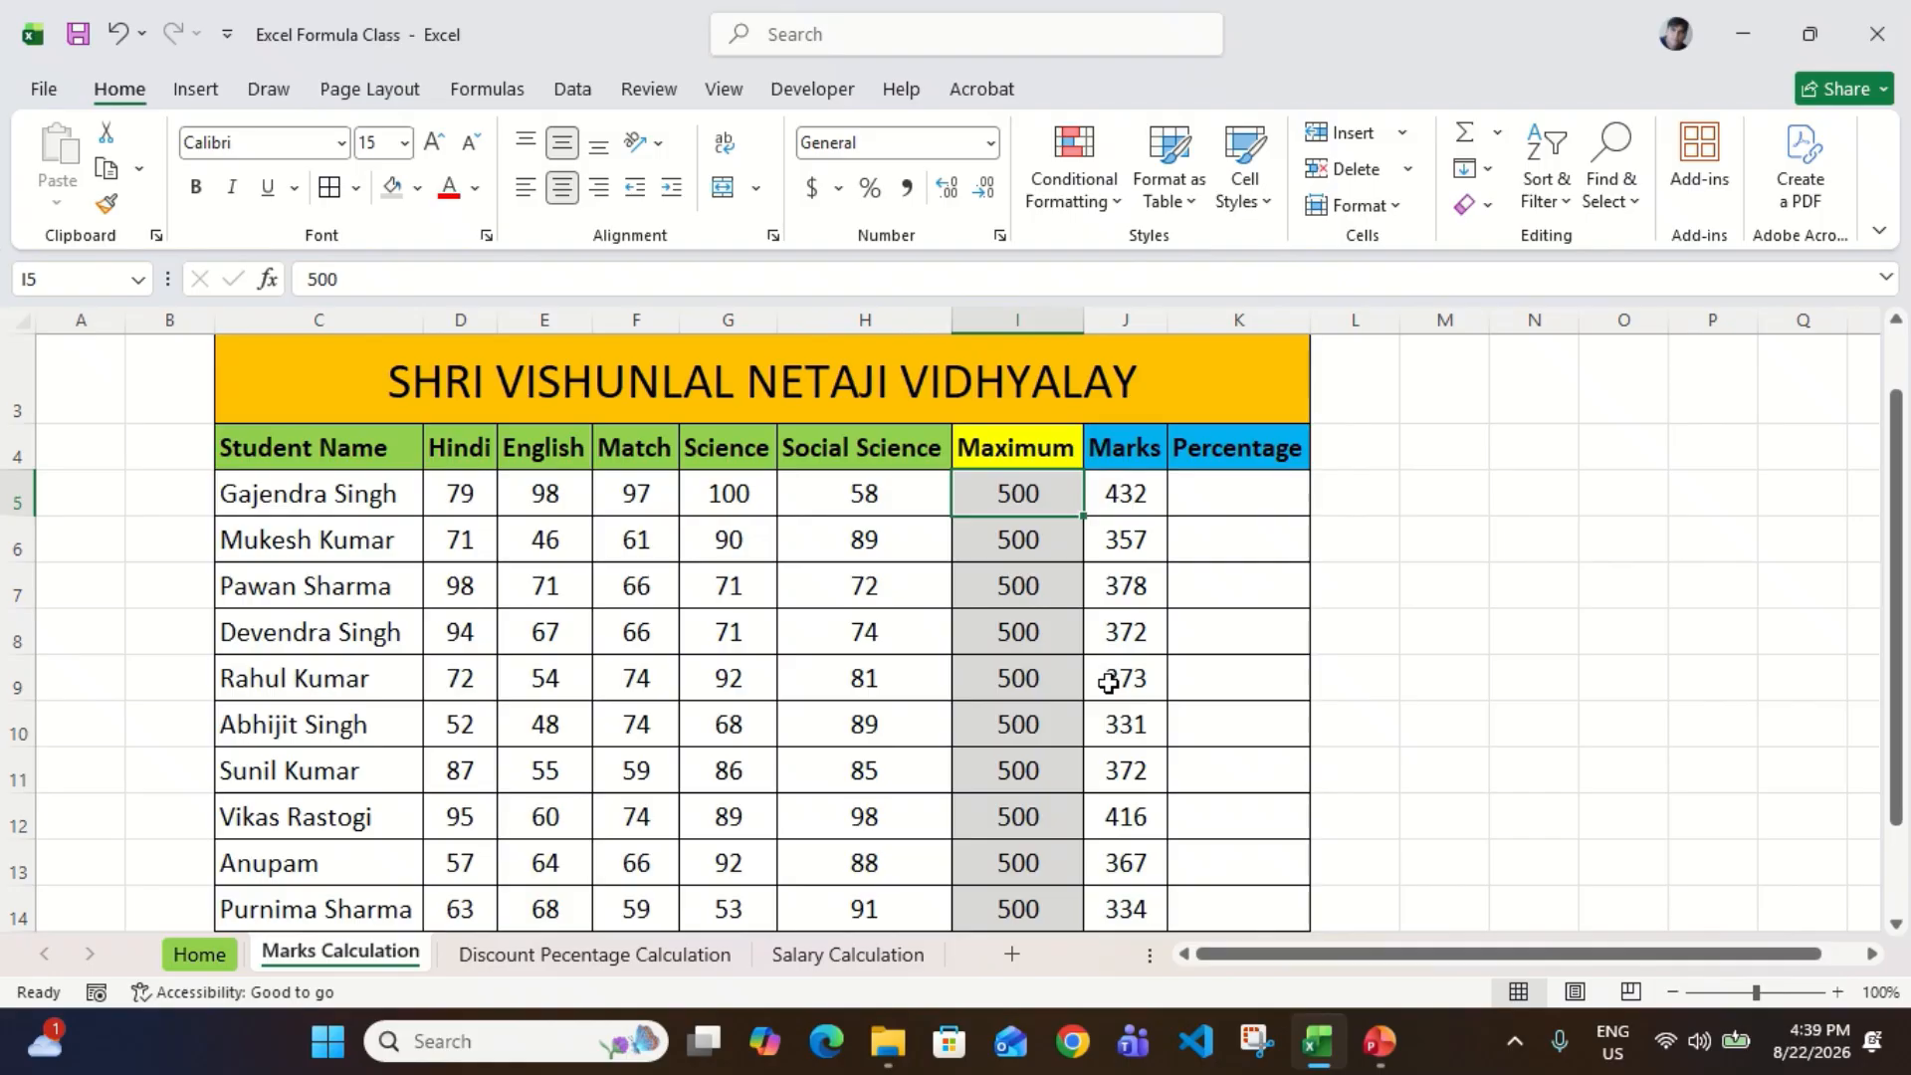
{"action": "key", "text": "ctrl+shift+Down"}
{"action": "key", "text": "Up"}
{"action": "key", "text": "Down"}
{"action": "key", "text": "ctrl+shift+Down"}
{"action": "key", "text": "Up"}
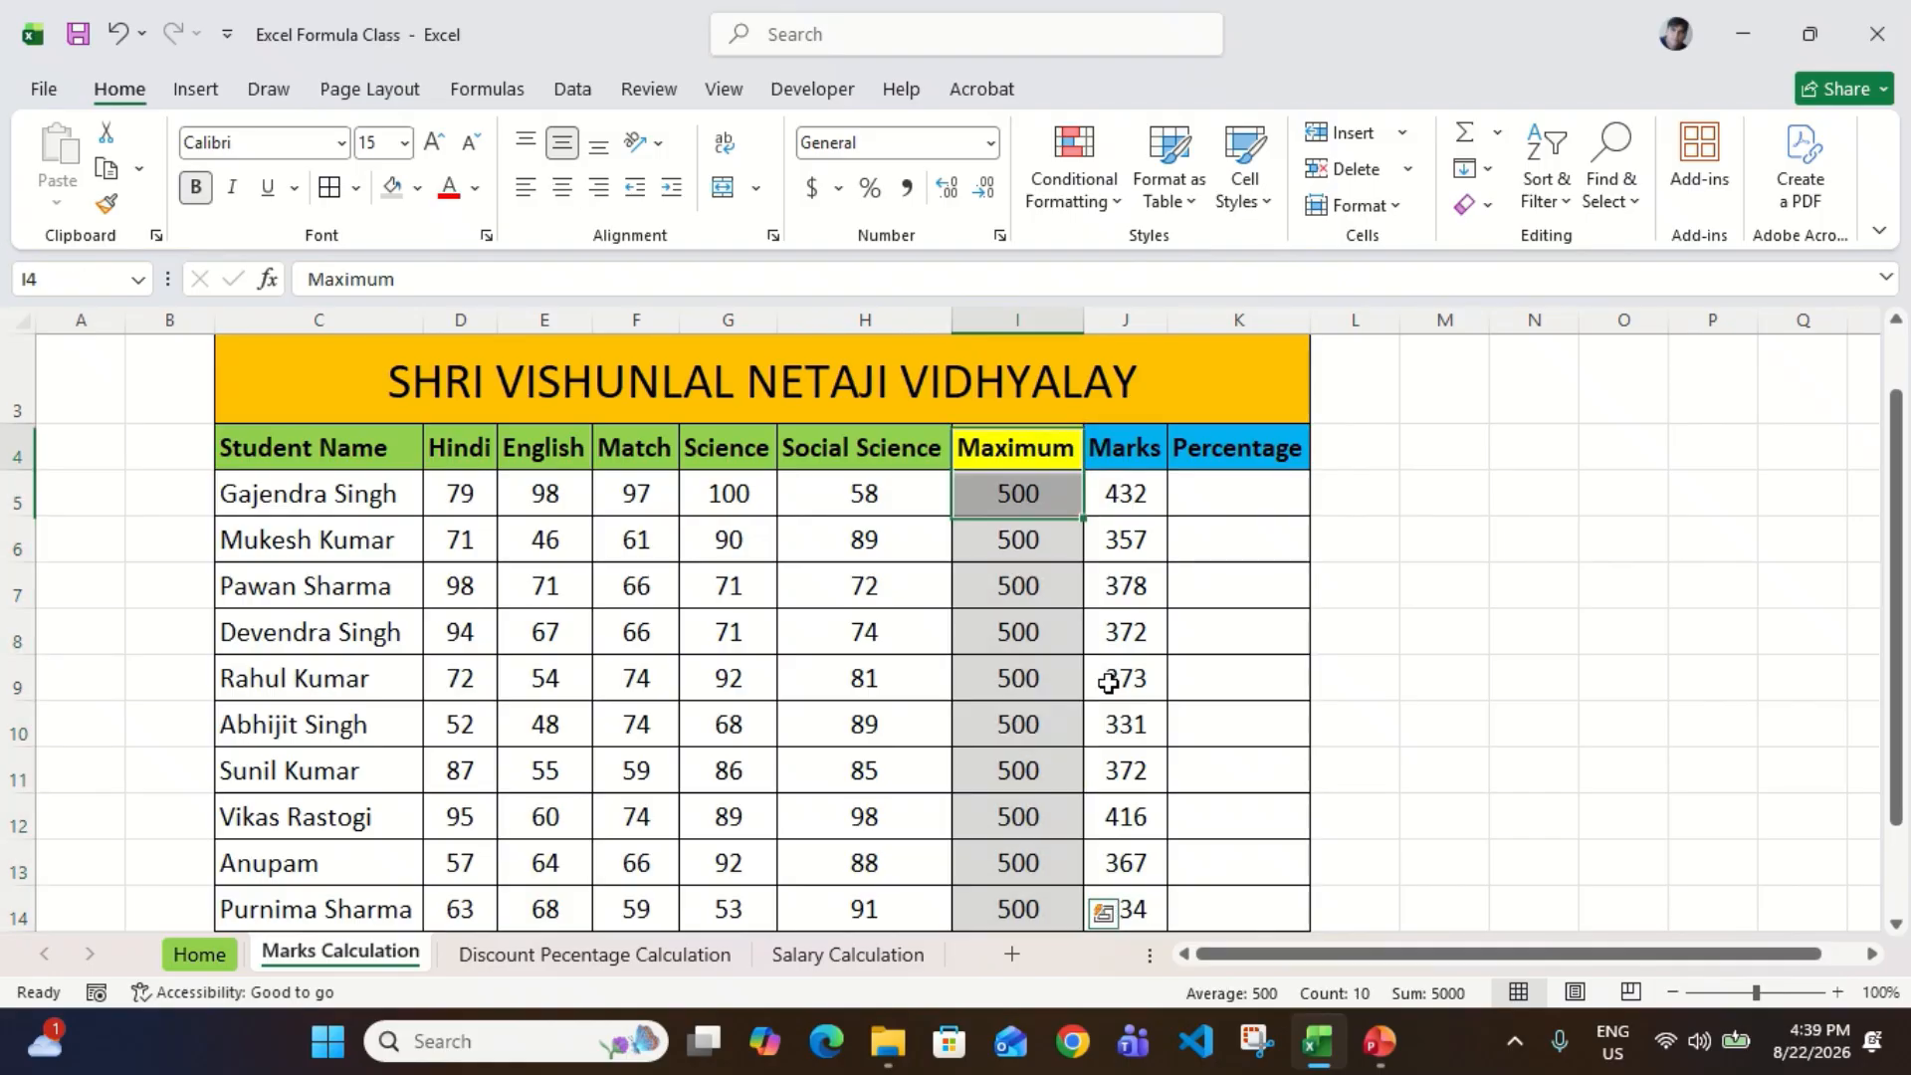
{"action": "key", "text": "Down"}
{"action": "key", "text": "Right"}
{"action": "key", "text": "Left"}
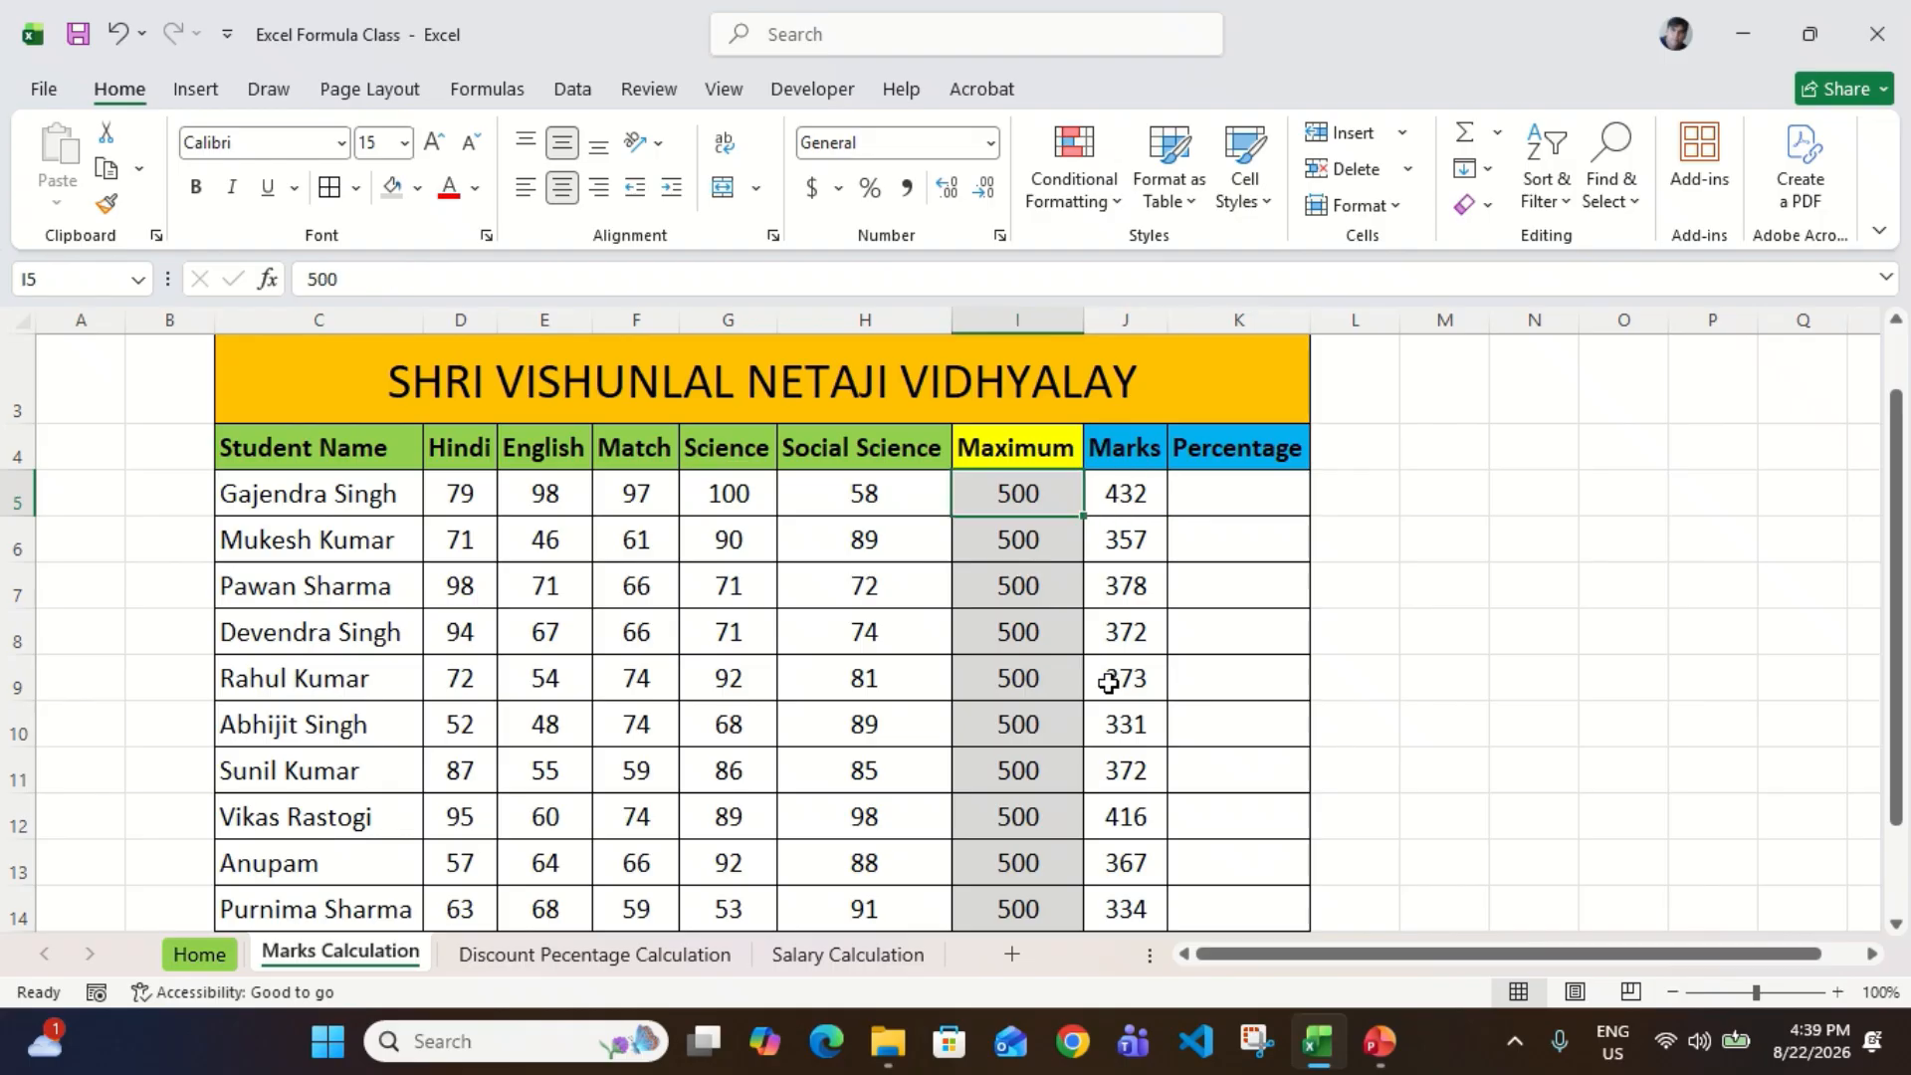
{"action": "key", "text": "Right"}
{"action": "key", "text": "Right"}
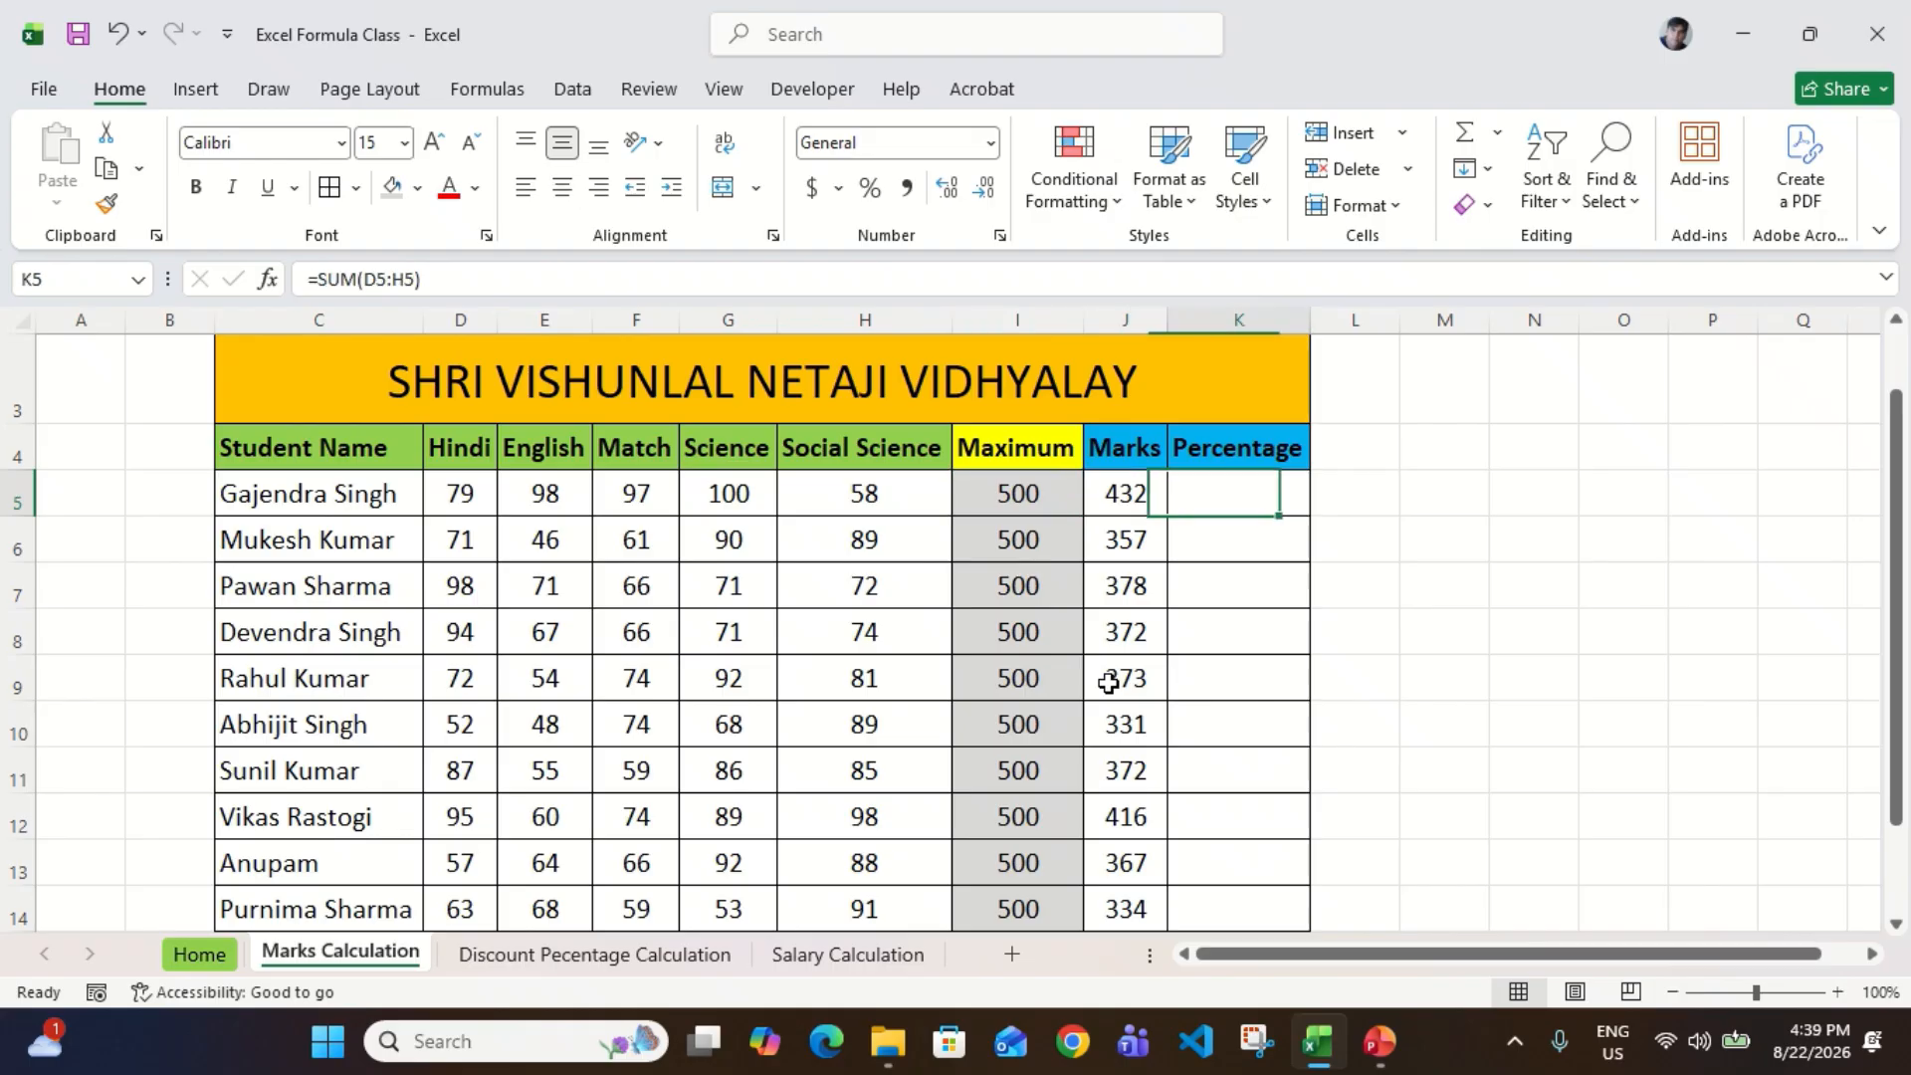
Step: Check the percentage formulas and examples on the Home sheet, then return to the Marks Calculation sheet
{"action": "left_click", "coordinate": [197, 961]}
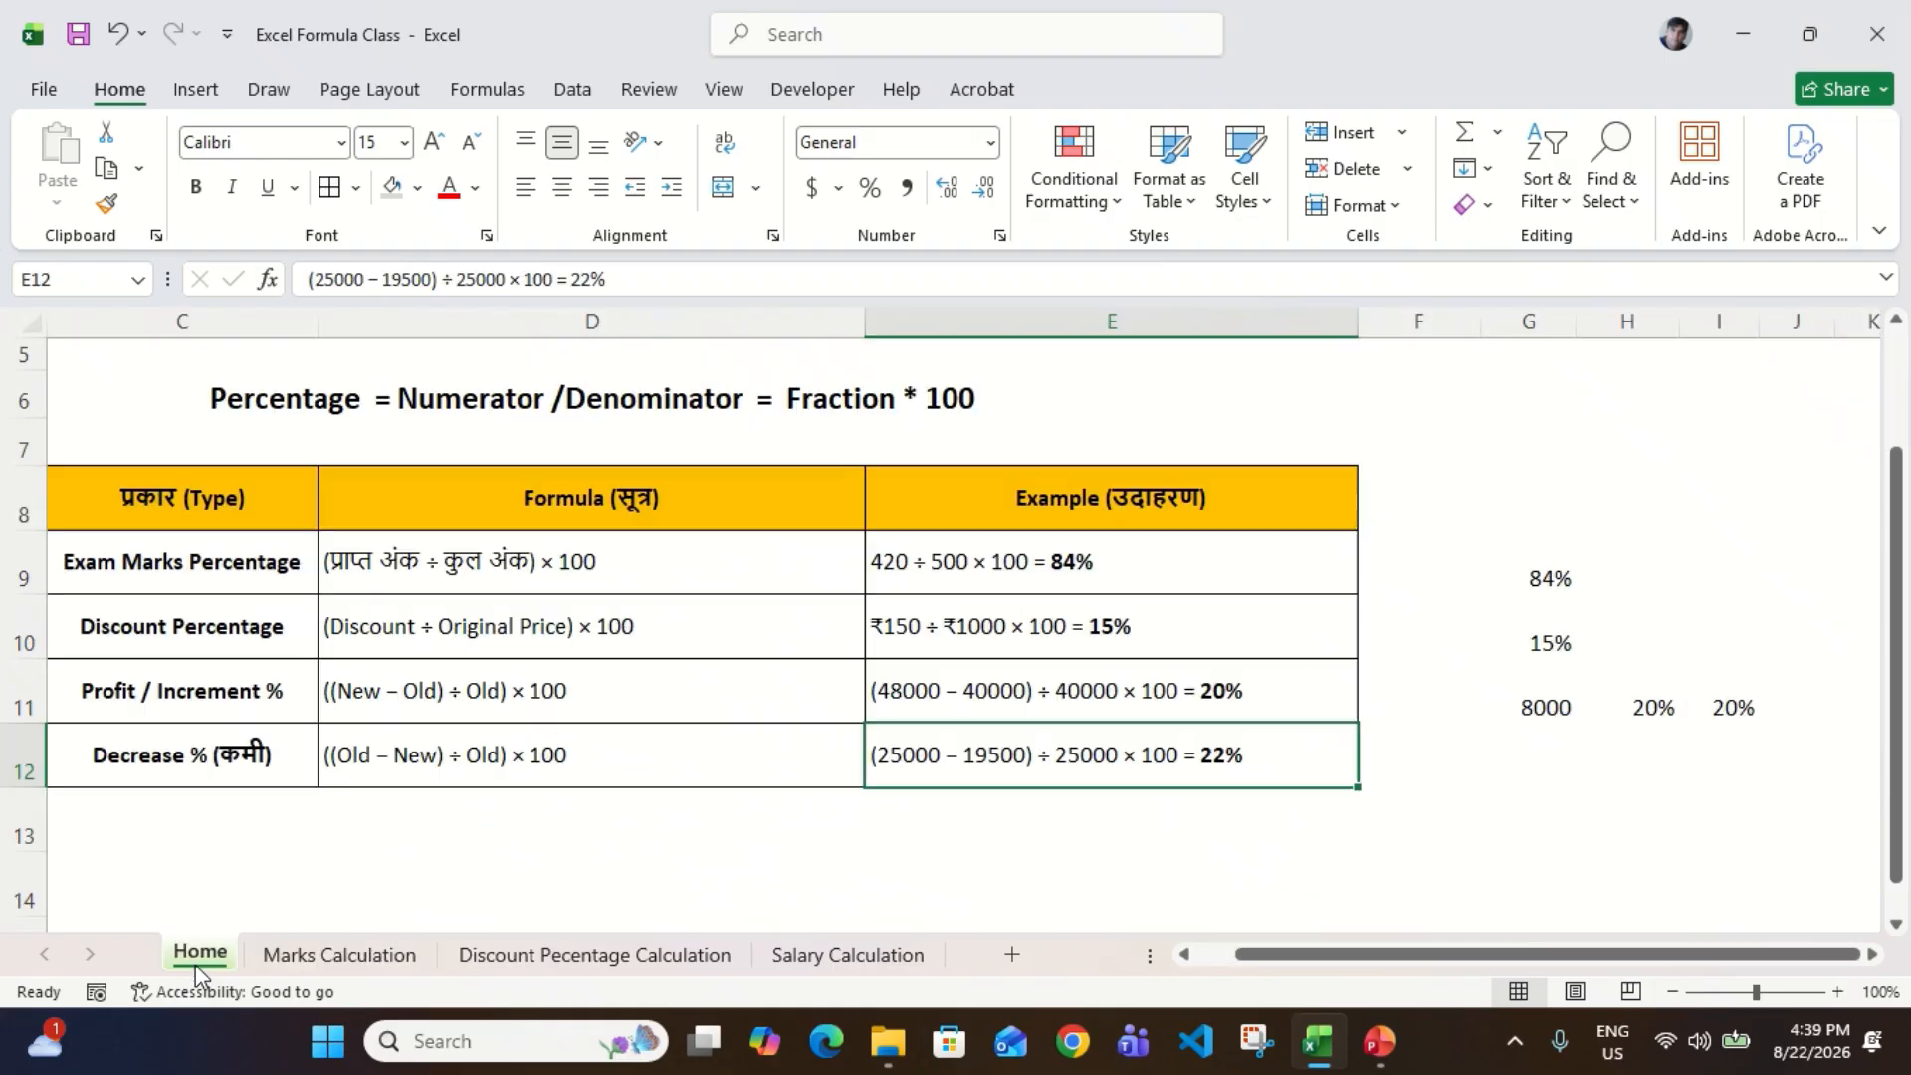
{"action": "left_click", "coordinate": [992, 597]}
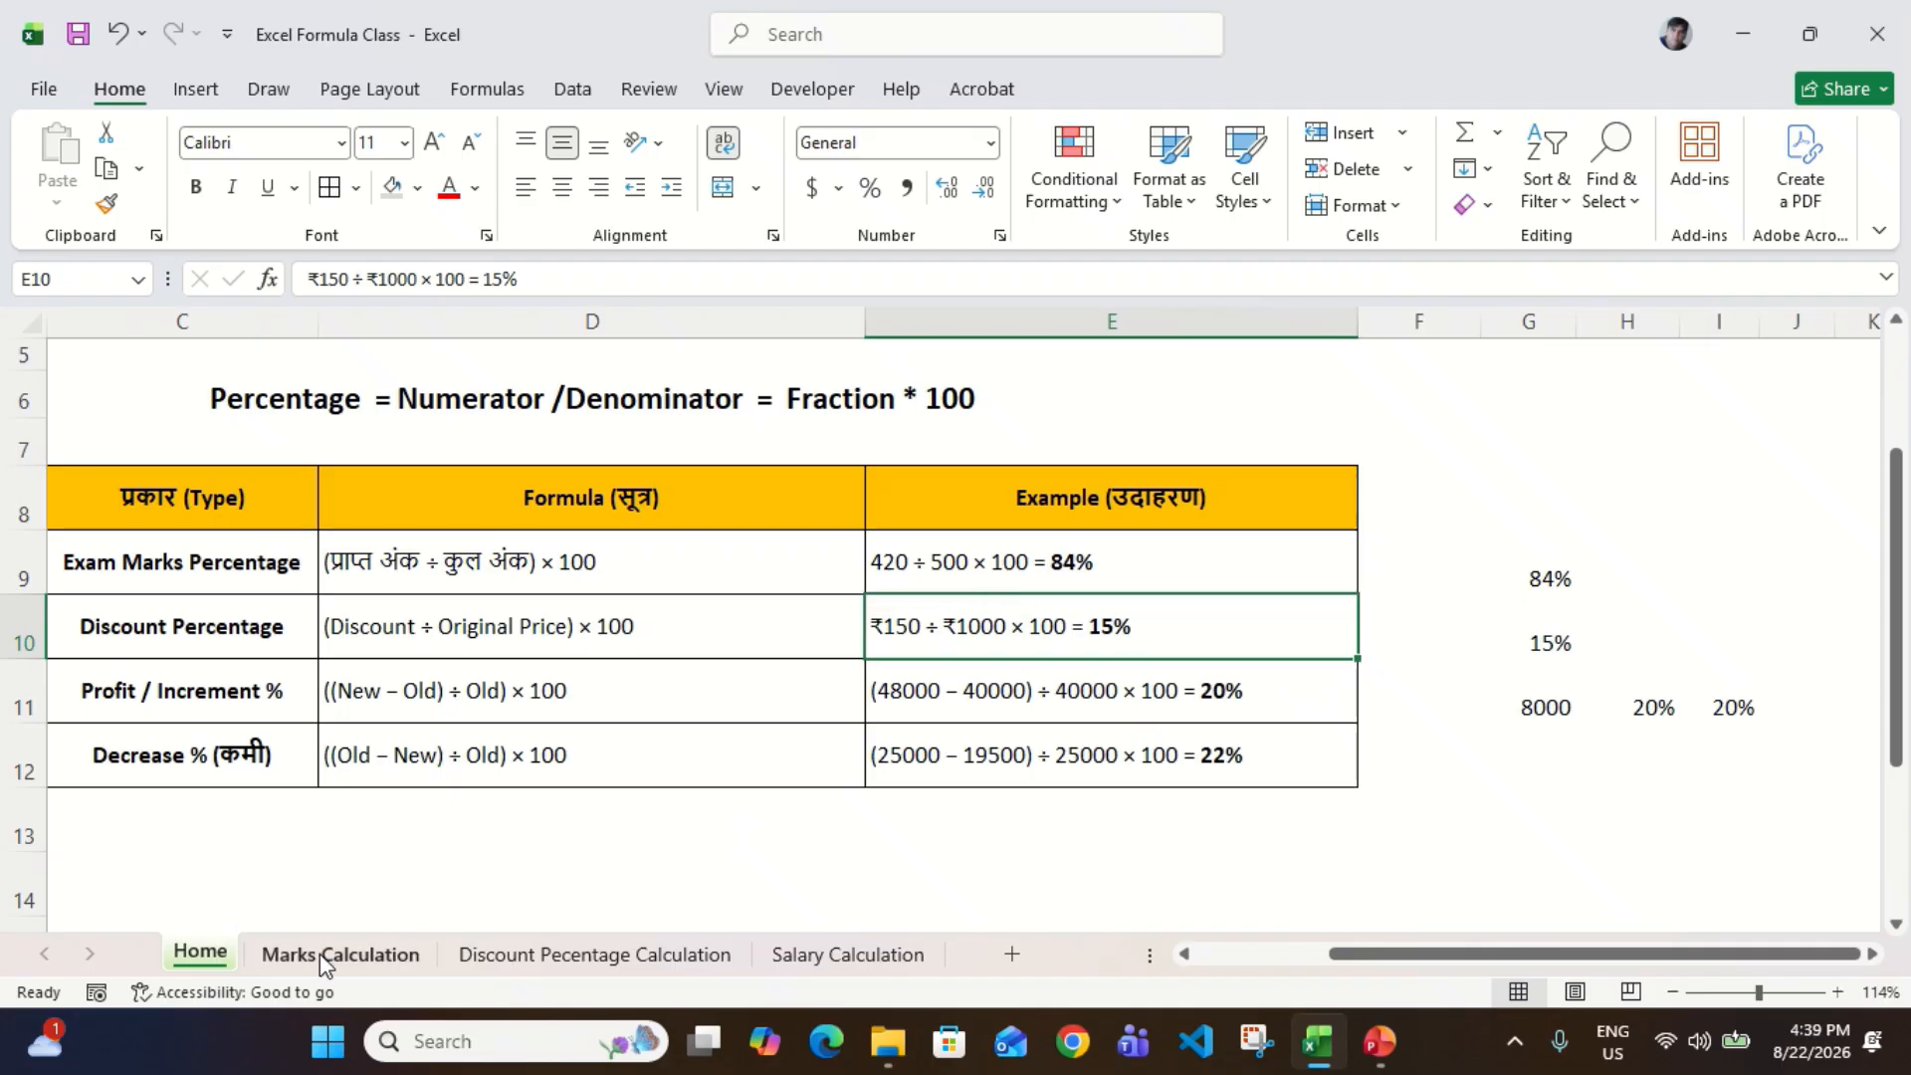
{"action": "left_click", "coordinate": [293, 964]}
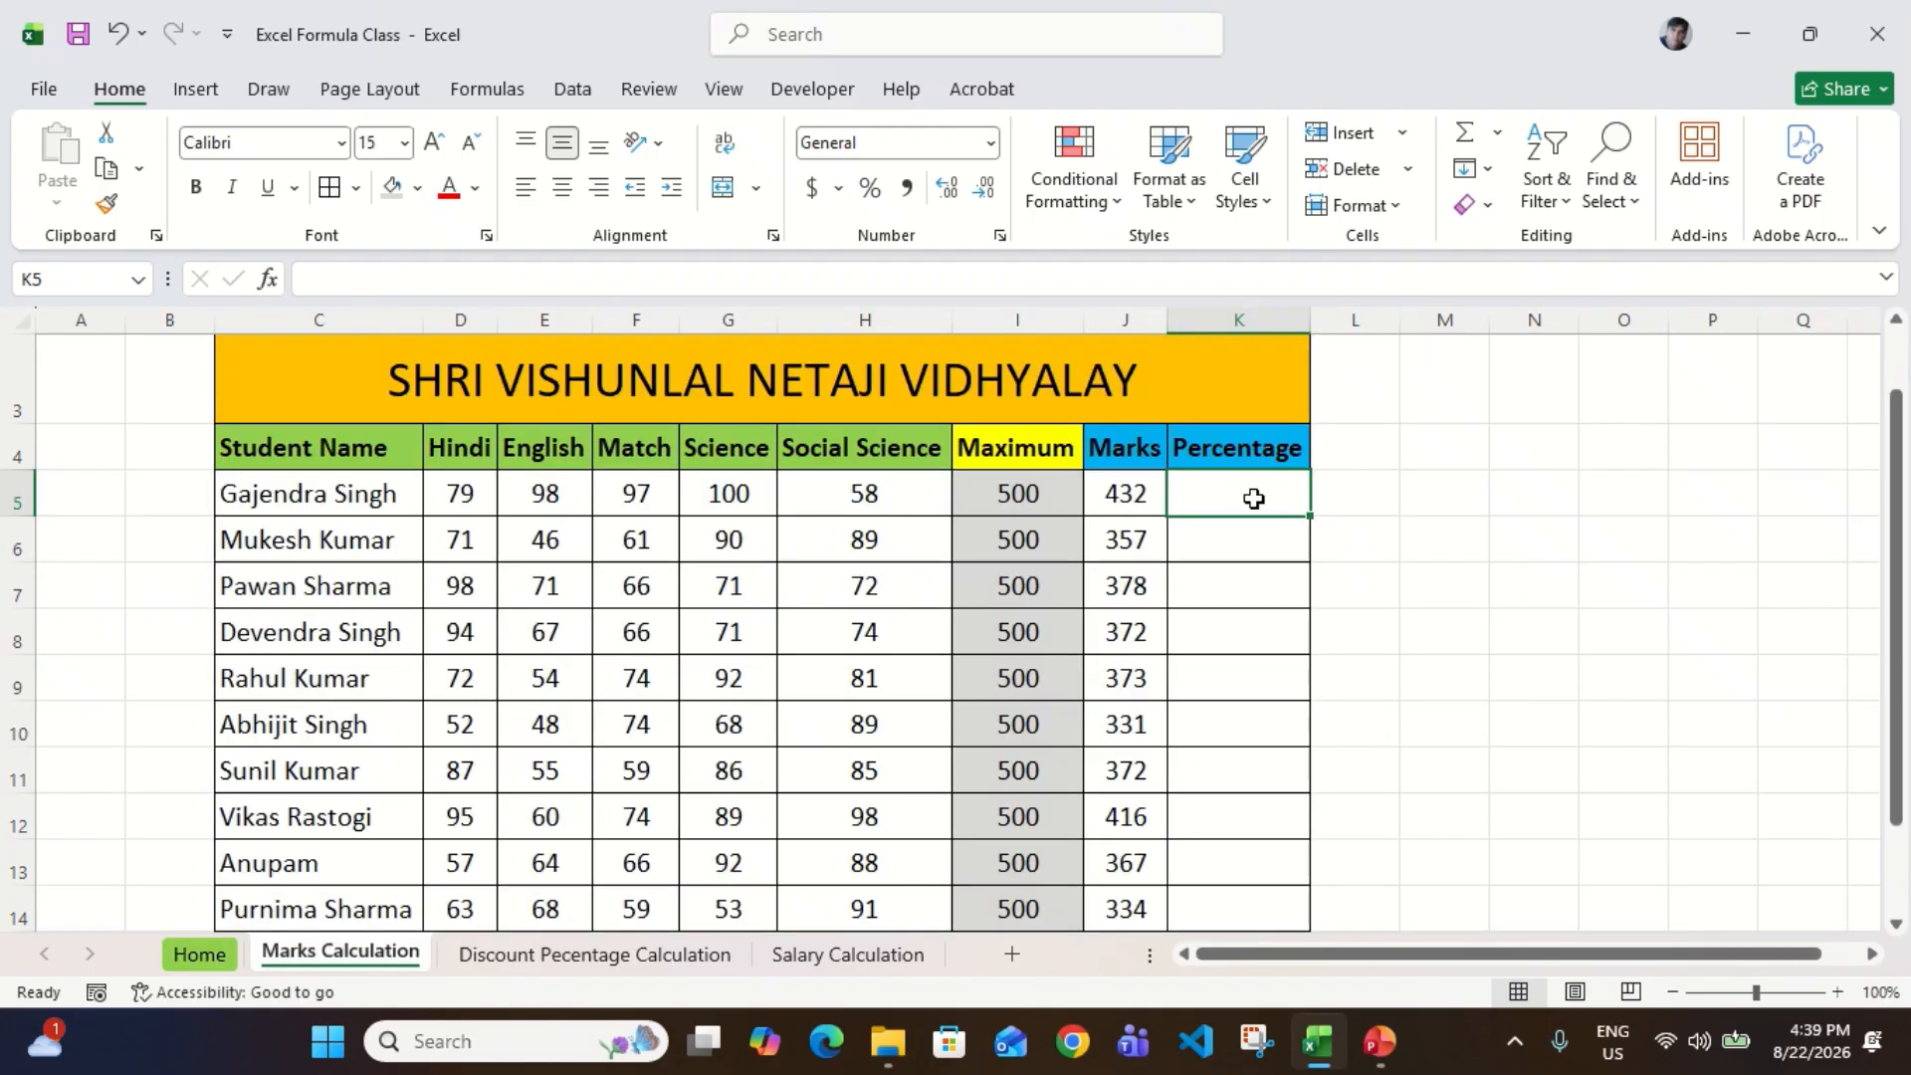
Step: Check the exam marks example and its formula in G9 on the Home sheet, returning to the Marks Calculation sheet
{"action": "left_click", "coordinate": [199, 961]}
{"action": "left_click", "coordinate": [1121, 568]}
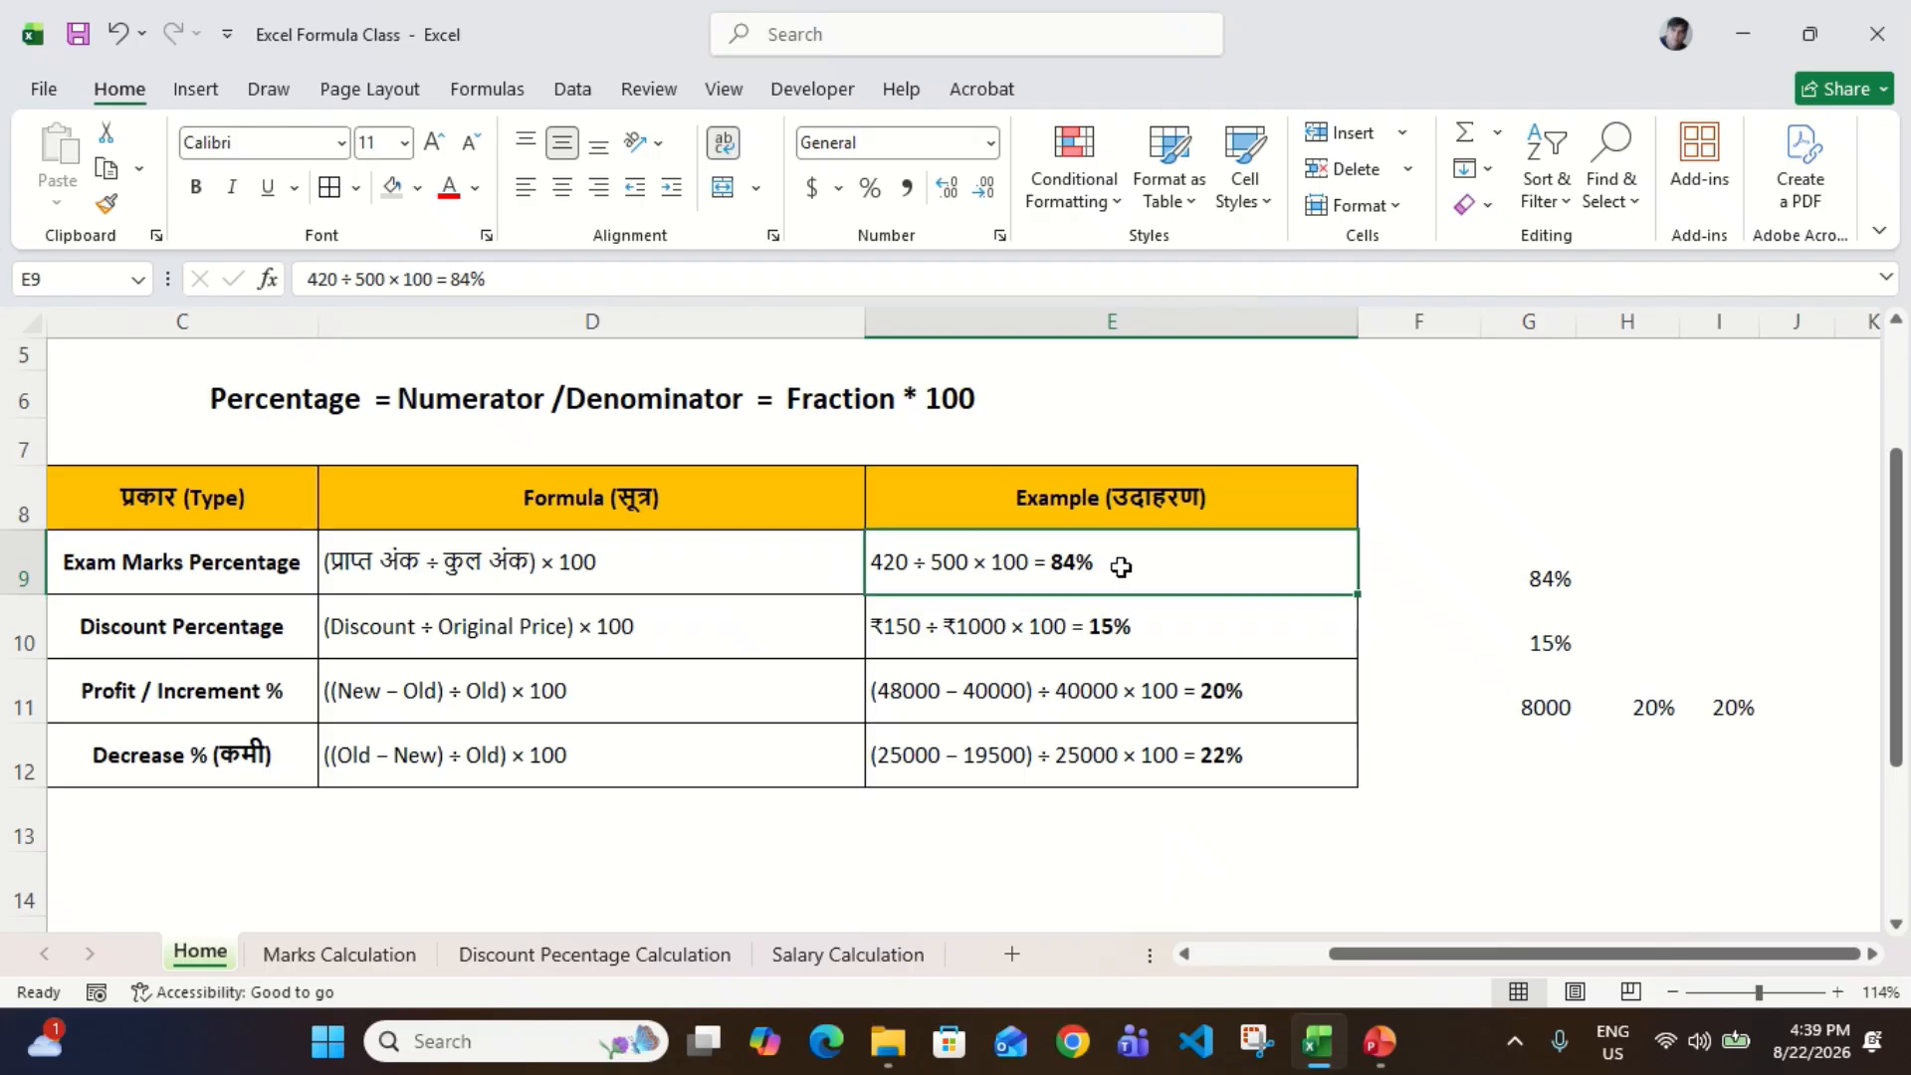
{"action": "left_click", "coordinate": [1556, 588]}
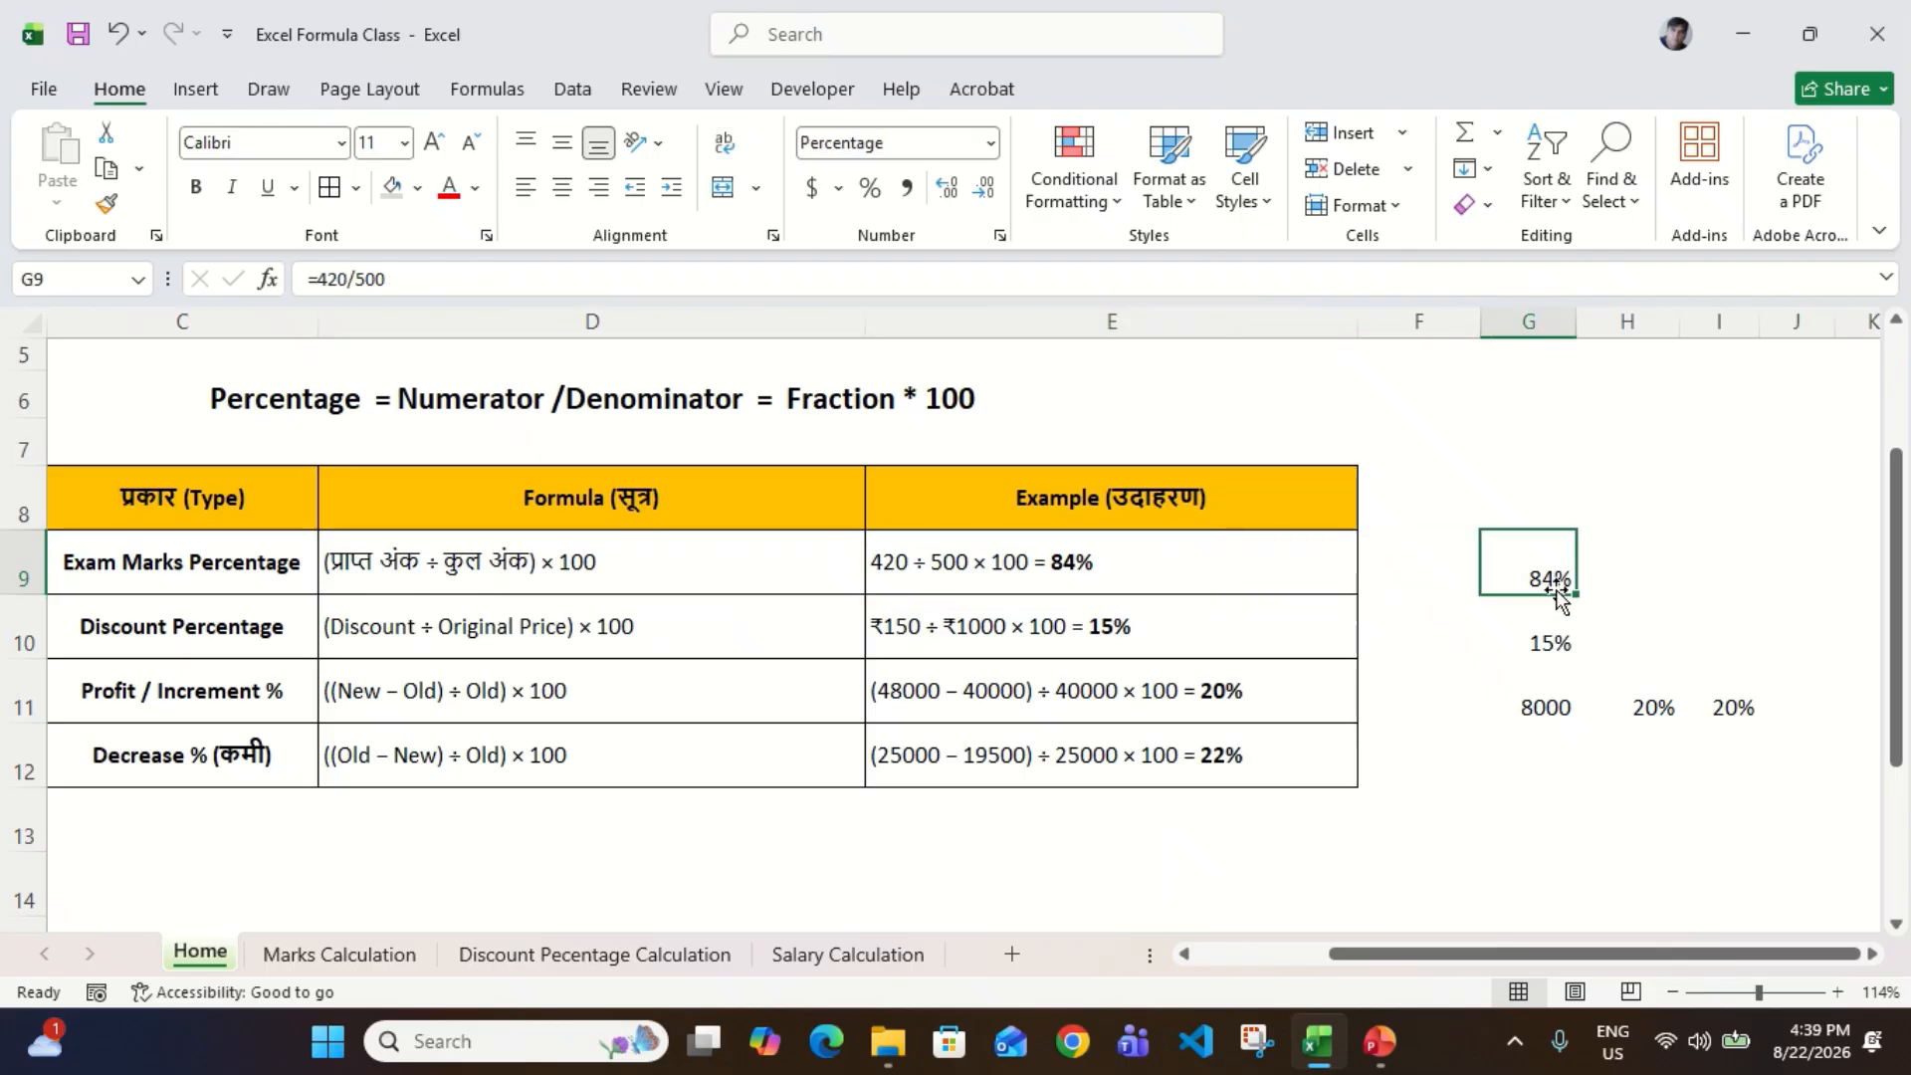
{"action": "left_click", "coordinate": [376, 963]}
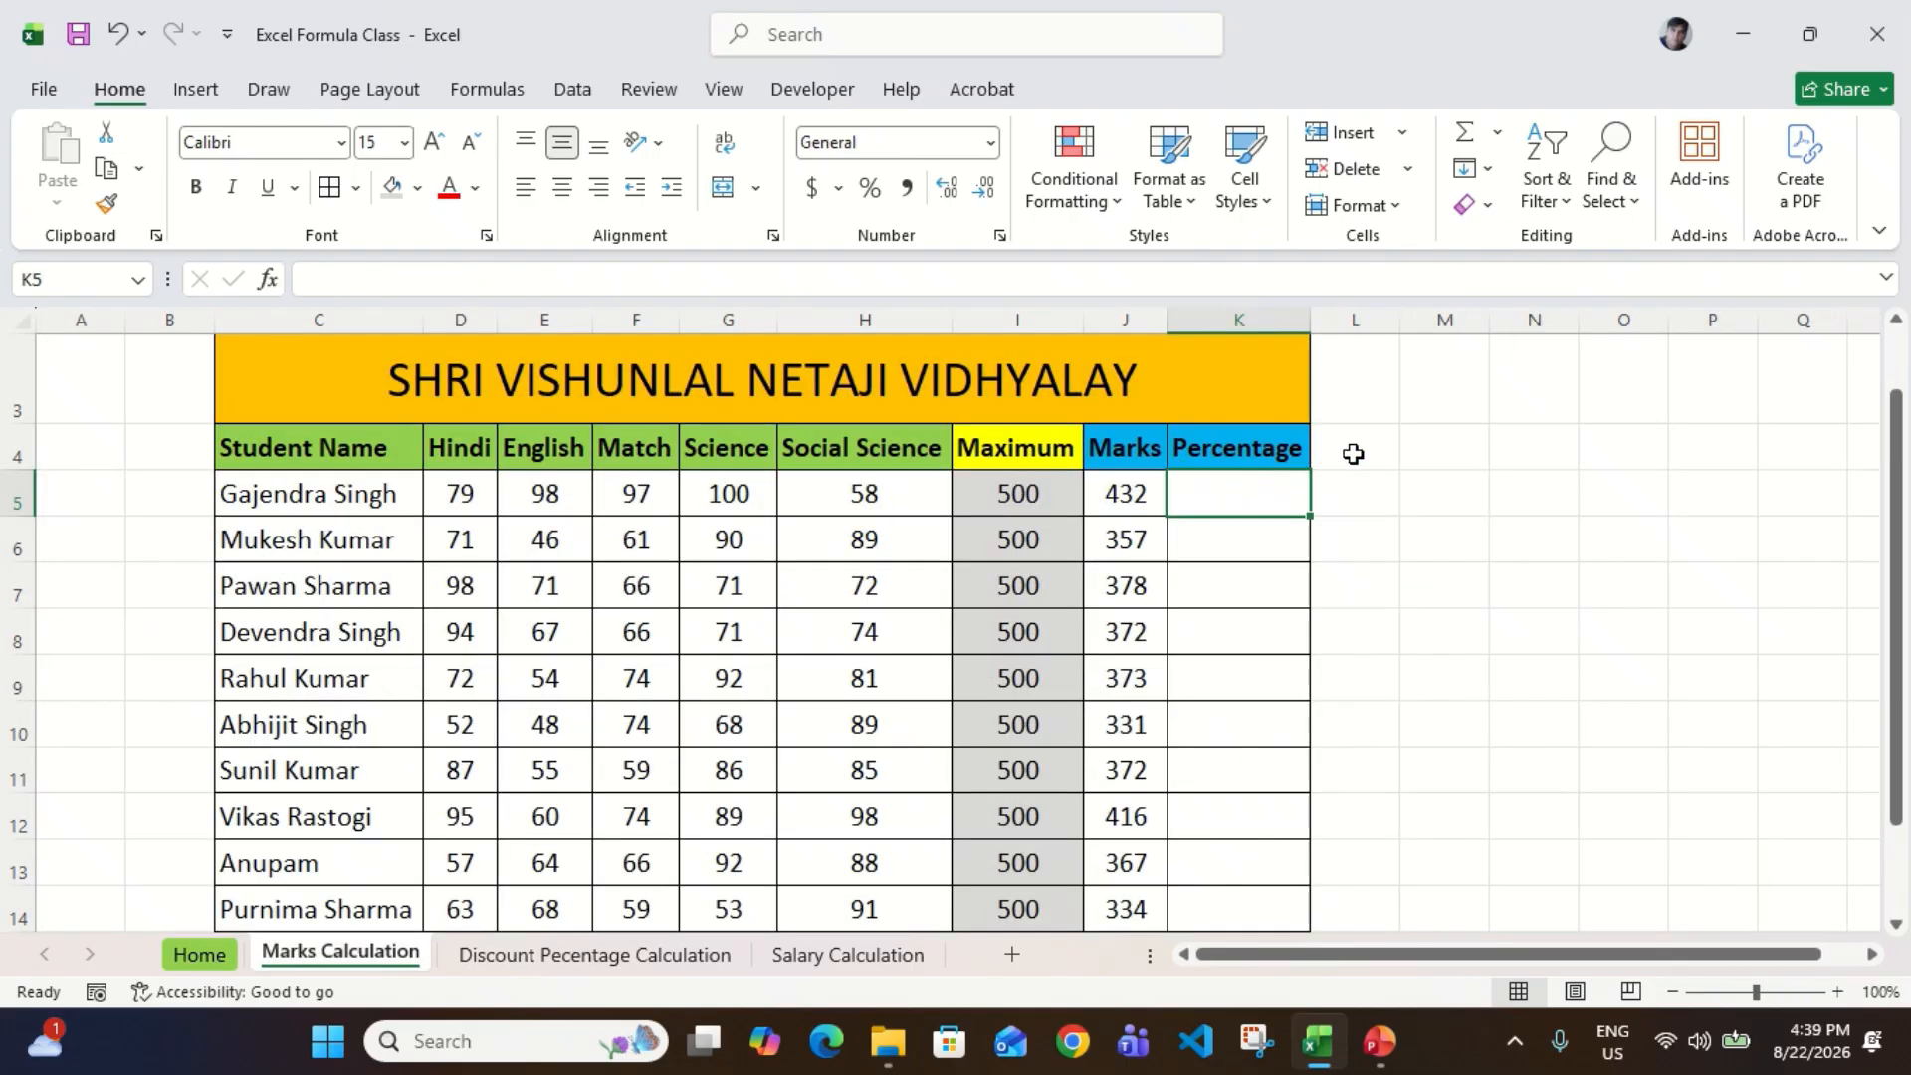
Step: Enter the formula =(J5/I5)*100 in K5 to calculate the first student's percentage
{"action": "type", "text": "="}
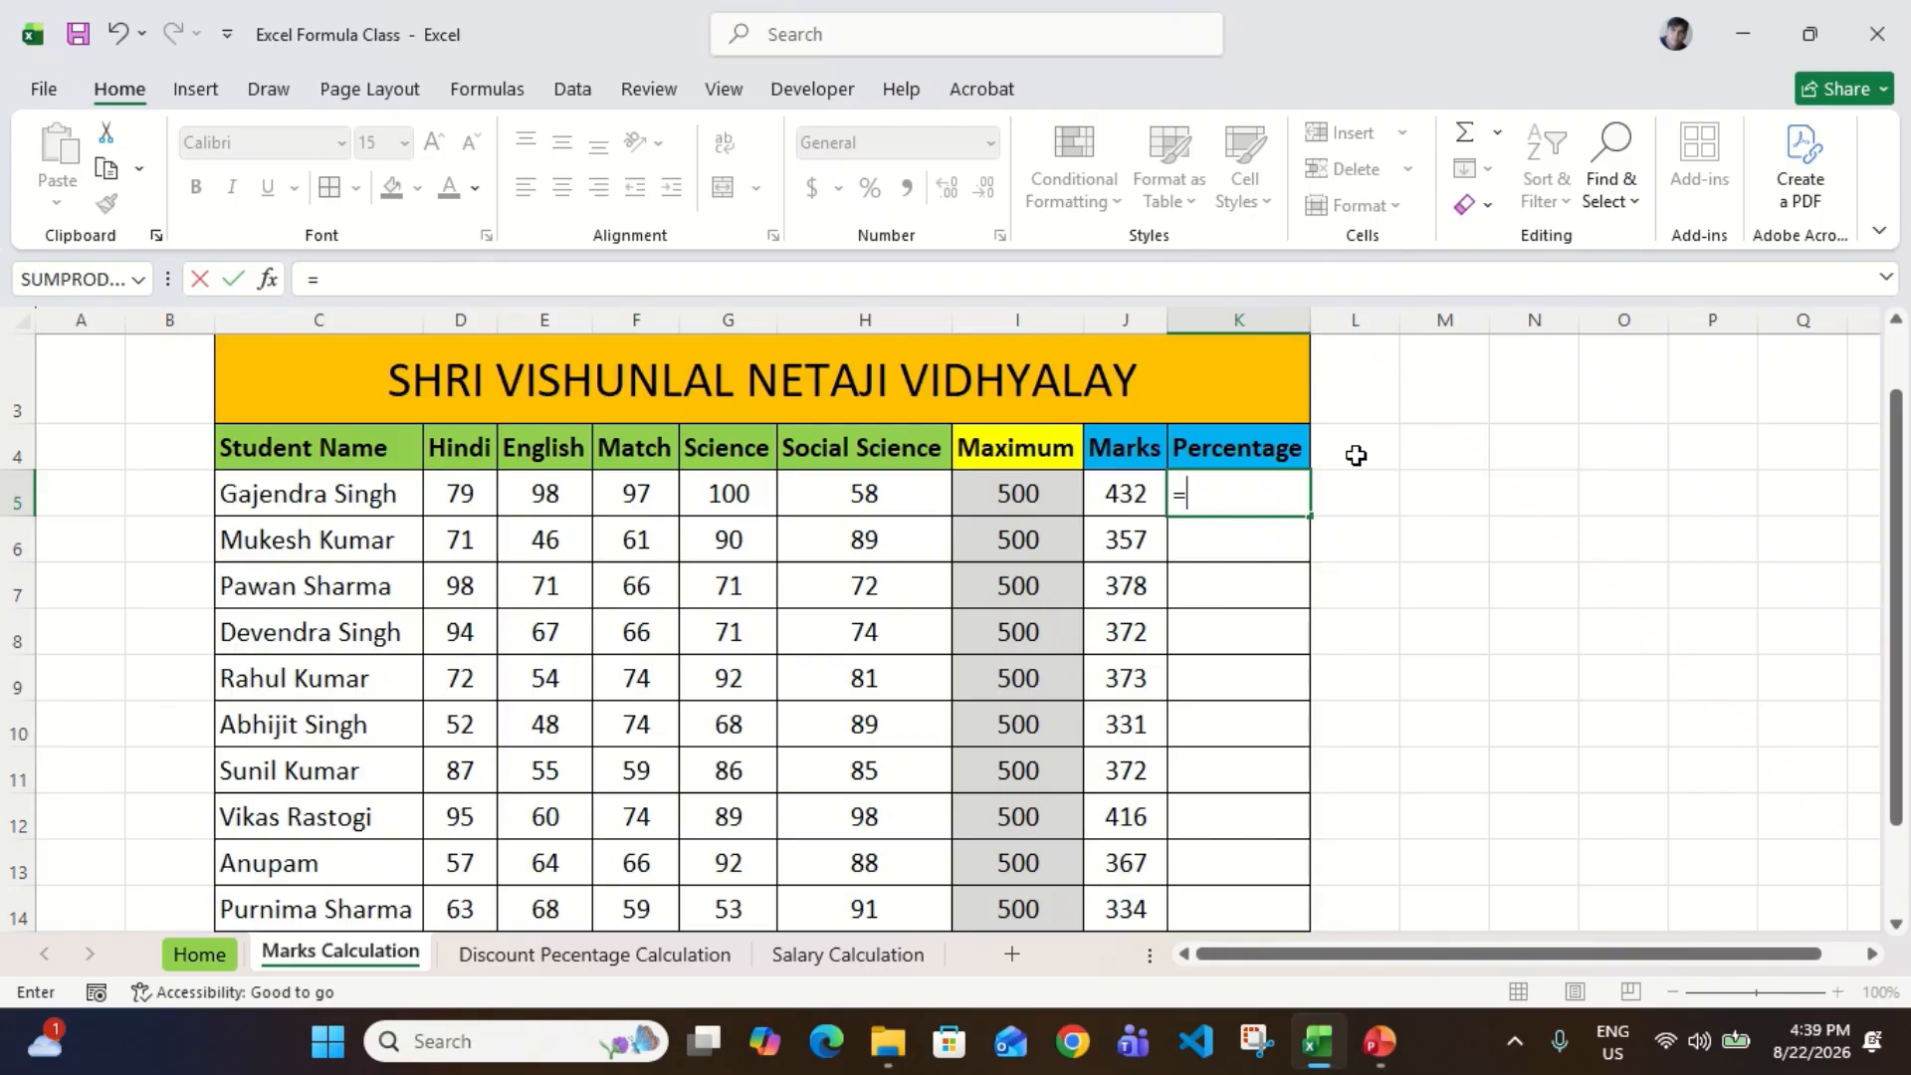
{"action": "type", "text": "("}
{"action": "key", "text": "Left"}
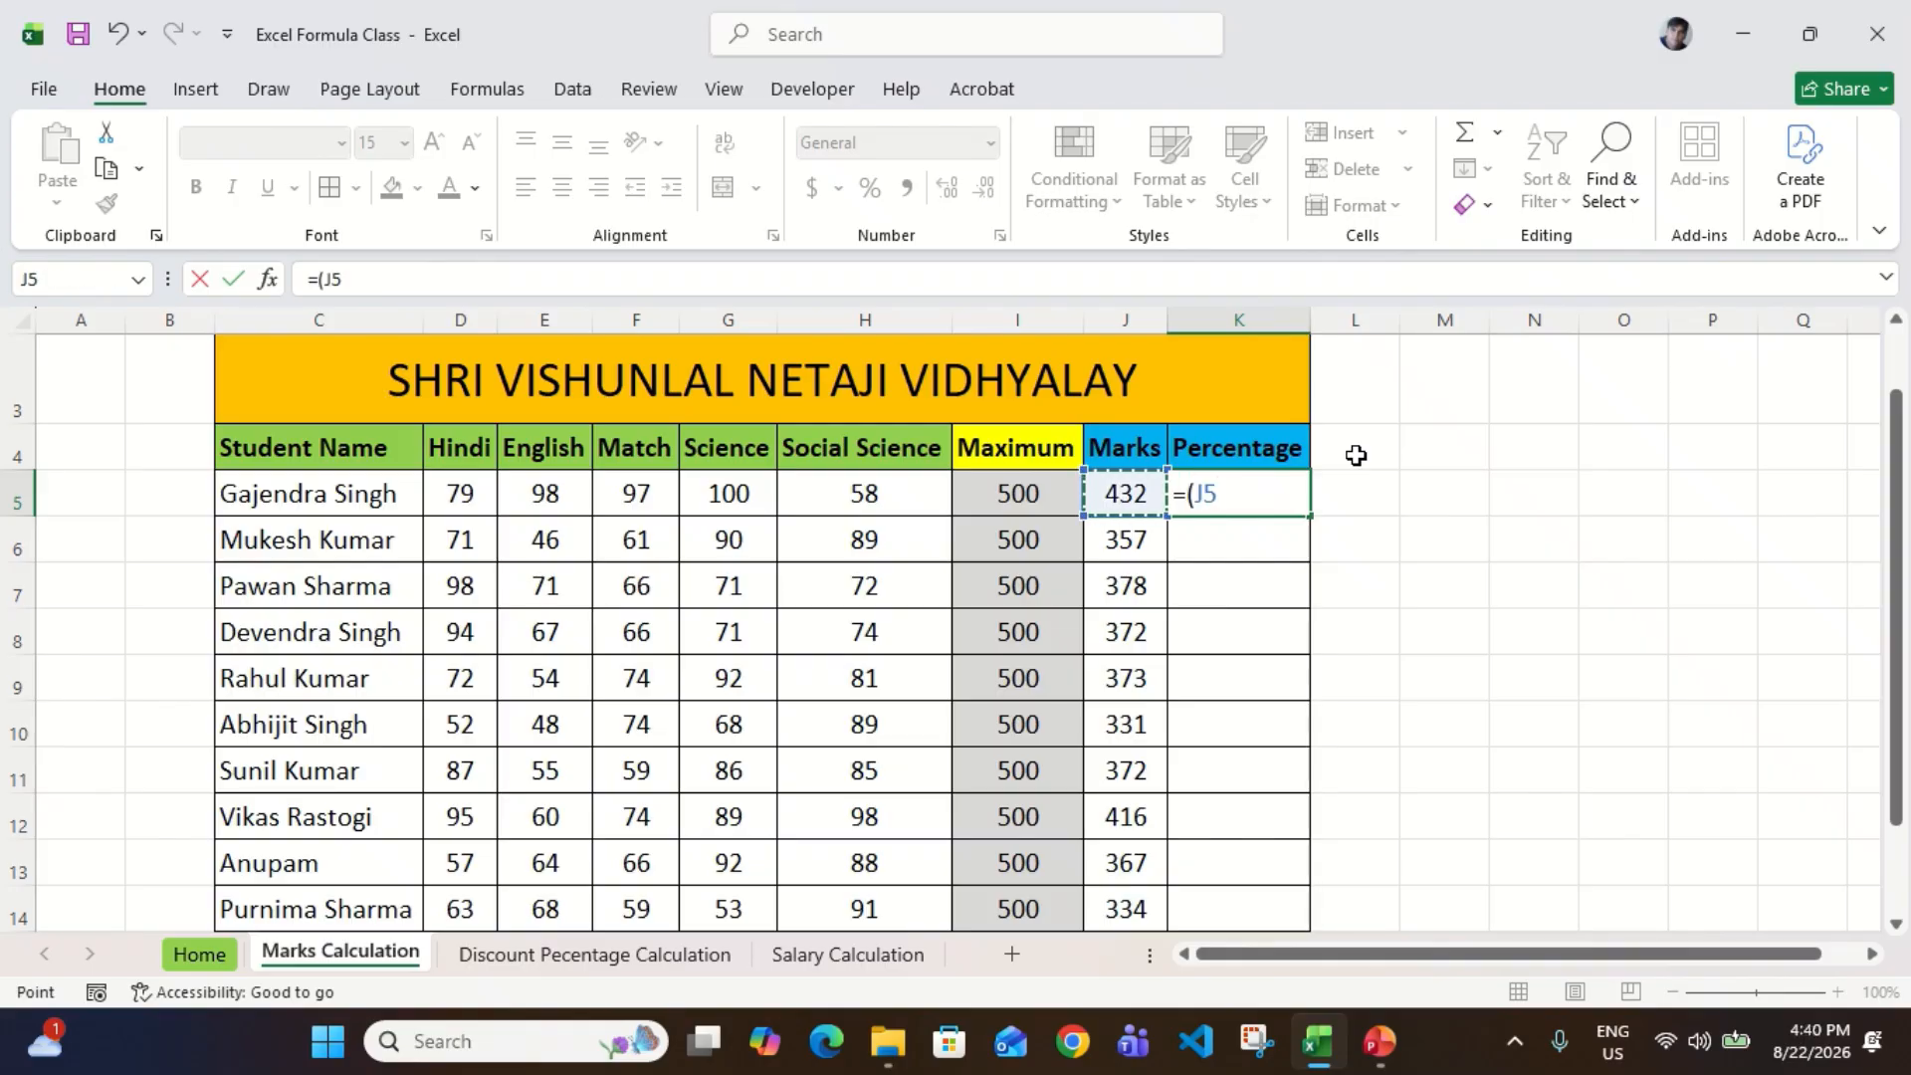
{"action": "type", "text": "/"}
{"action": "key", "text": "Left"}
{"action": "key", "text": "Left"}
{"action": "type", "text": ")"}
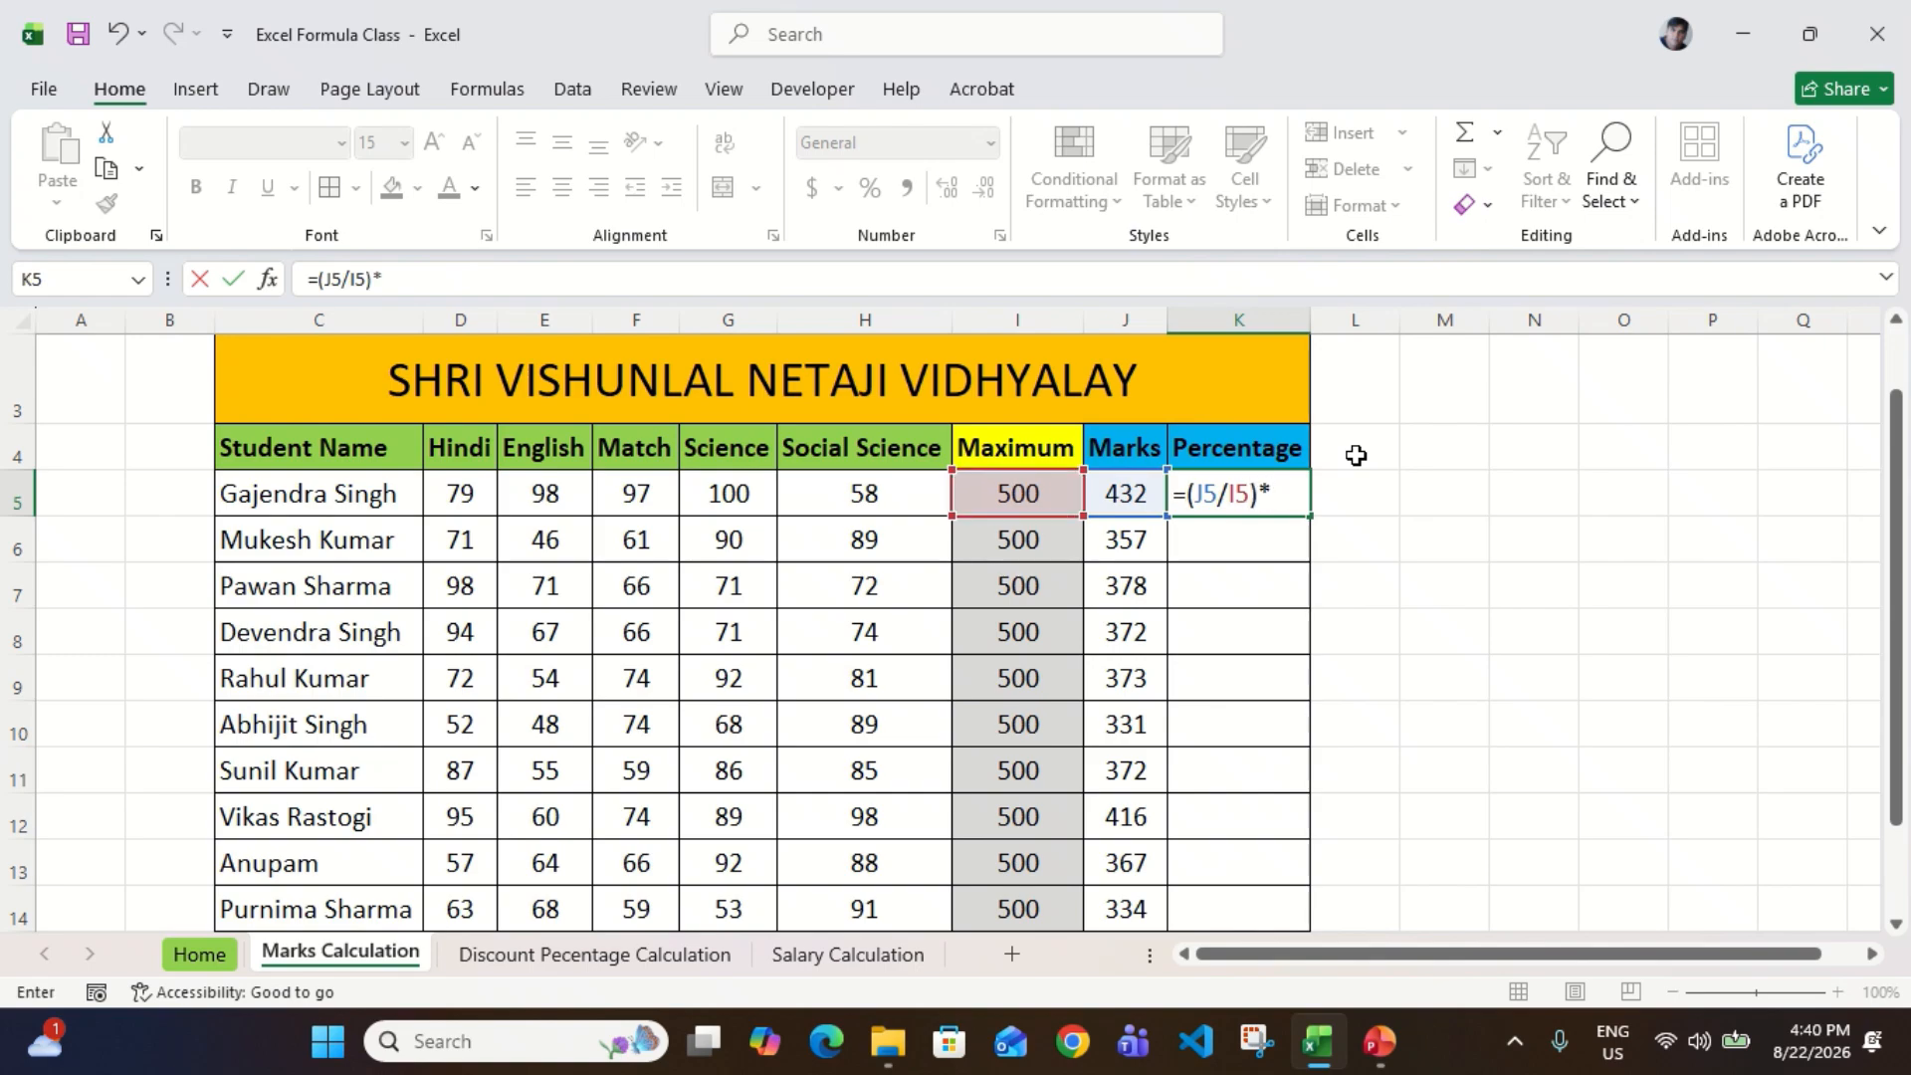
{"action": "type", "text": "*100"}
{"action": "key", "text": "Return"}
{"action": "key", "text": "Up"}
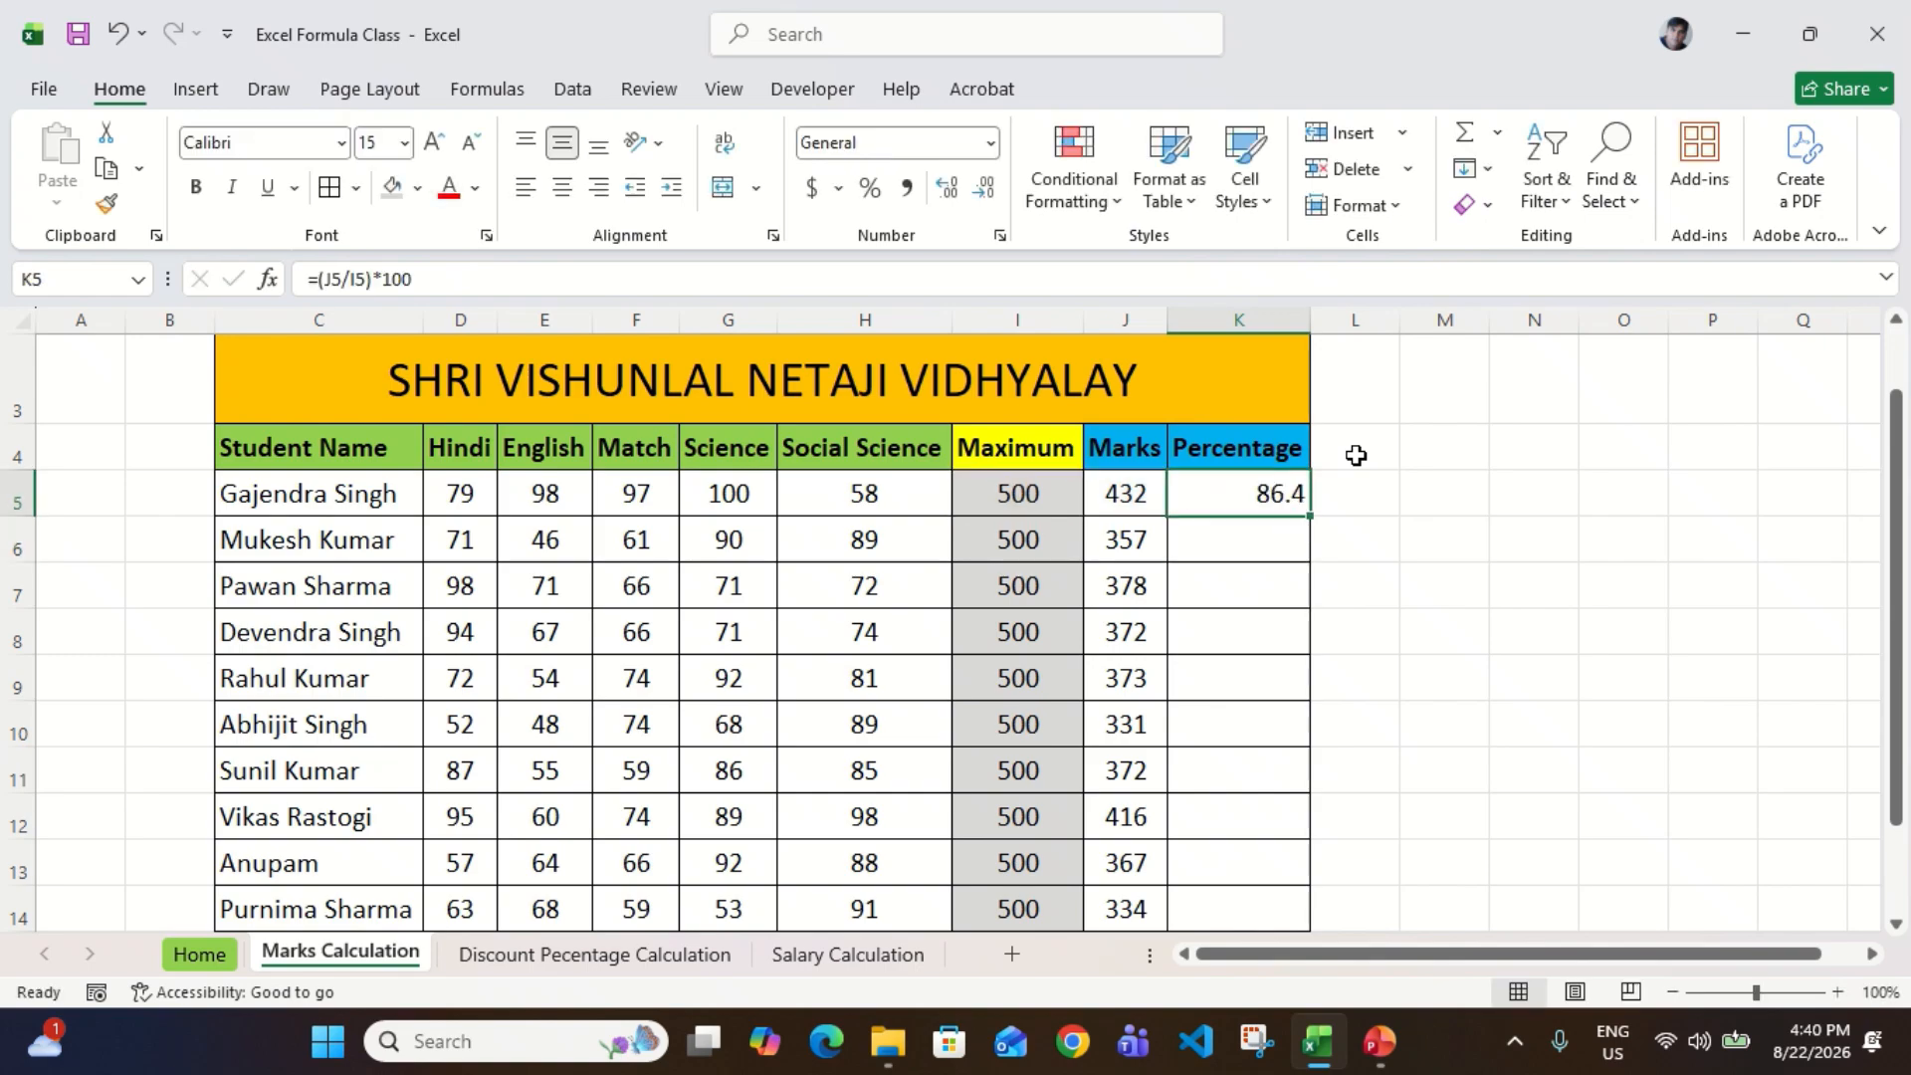
Step: Fill the percentage formula from K5 down through K14 for all students
{"action": "key", "text": "Left"}
{"action": "key", "text": "Right"}
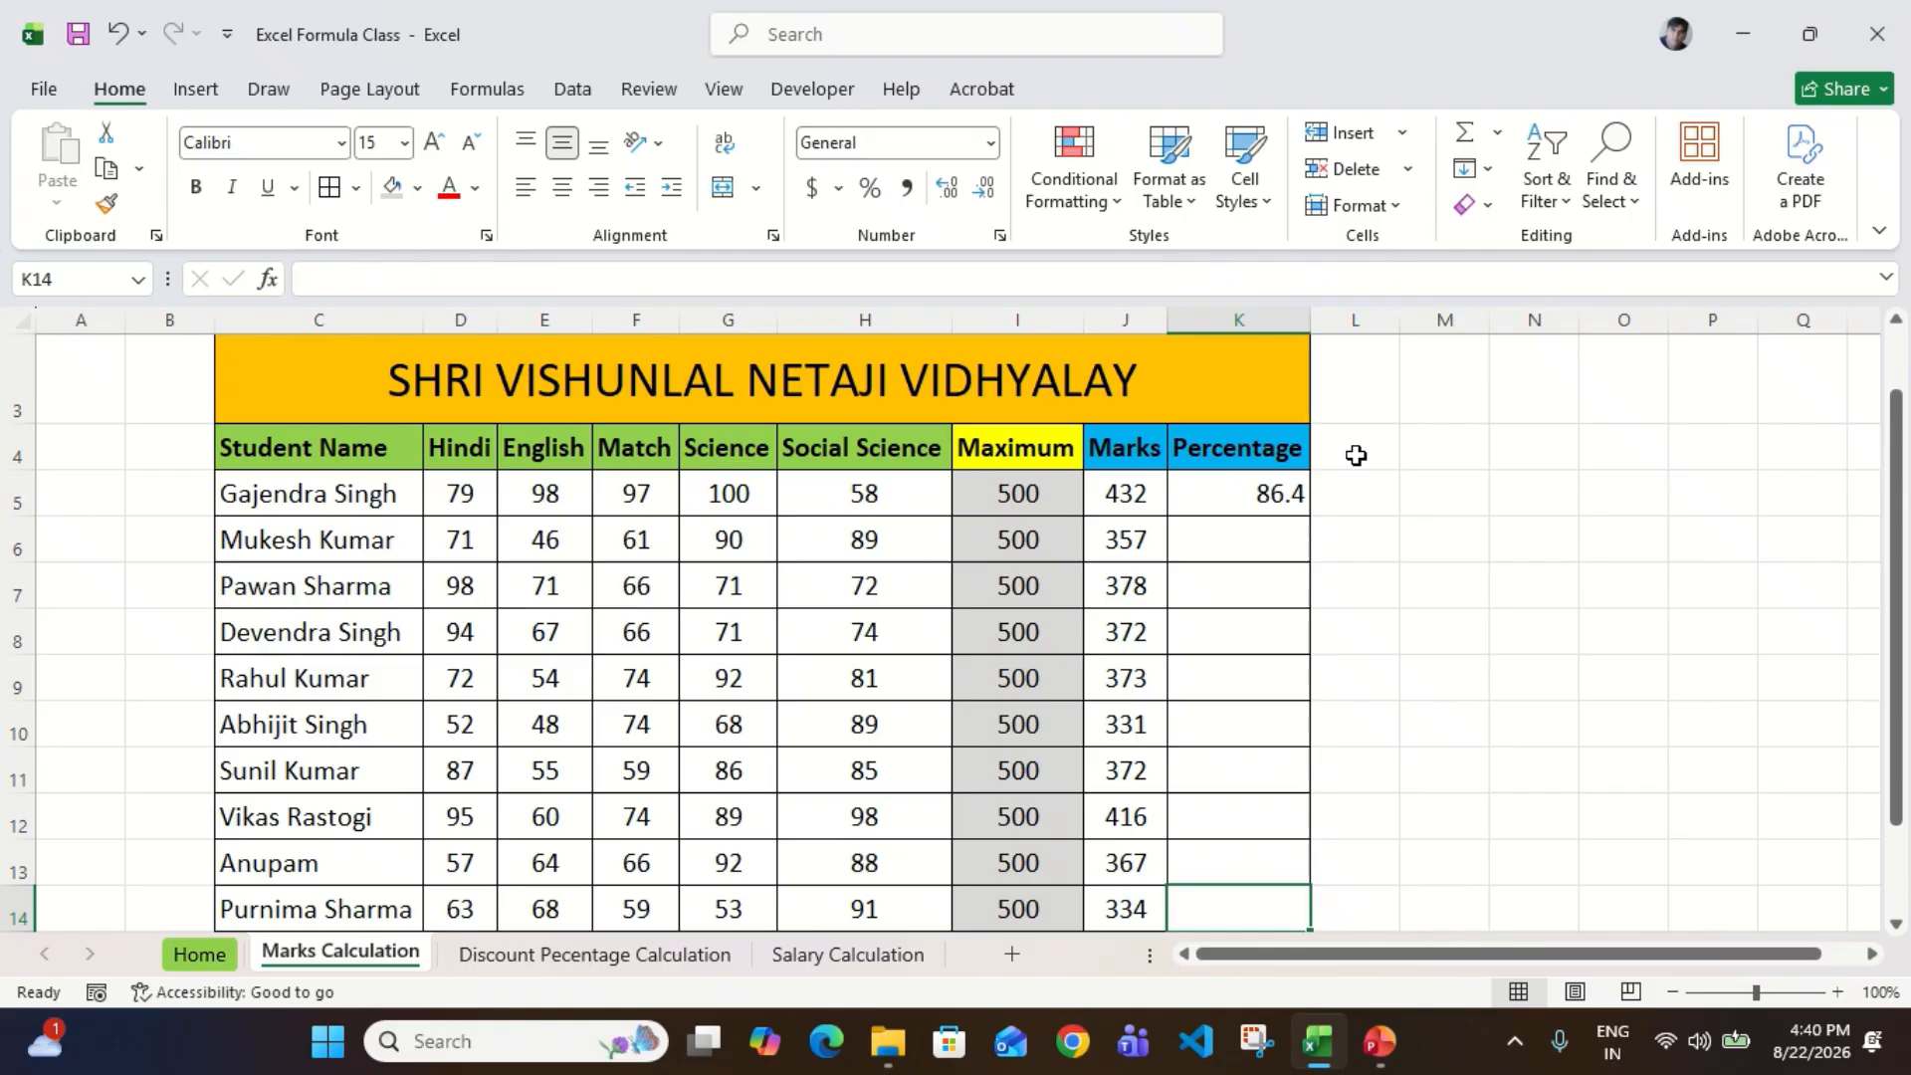
{"action": "key", "text": "ctrl+shift+Up"}
{"action": "key", "text": "ctrl+d"}
{"action": "scroll", "coordinate": [1356, 455], "scroll_direction": "down", "scroll_amount": 1}
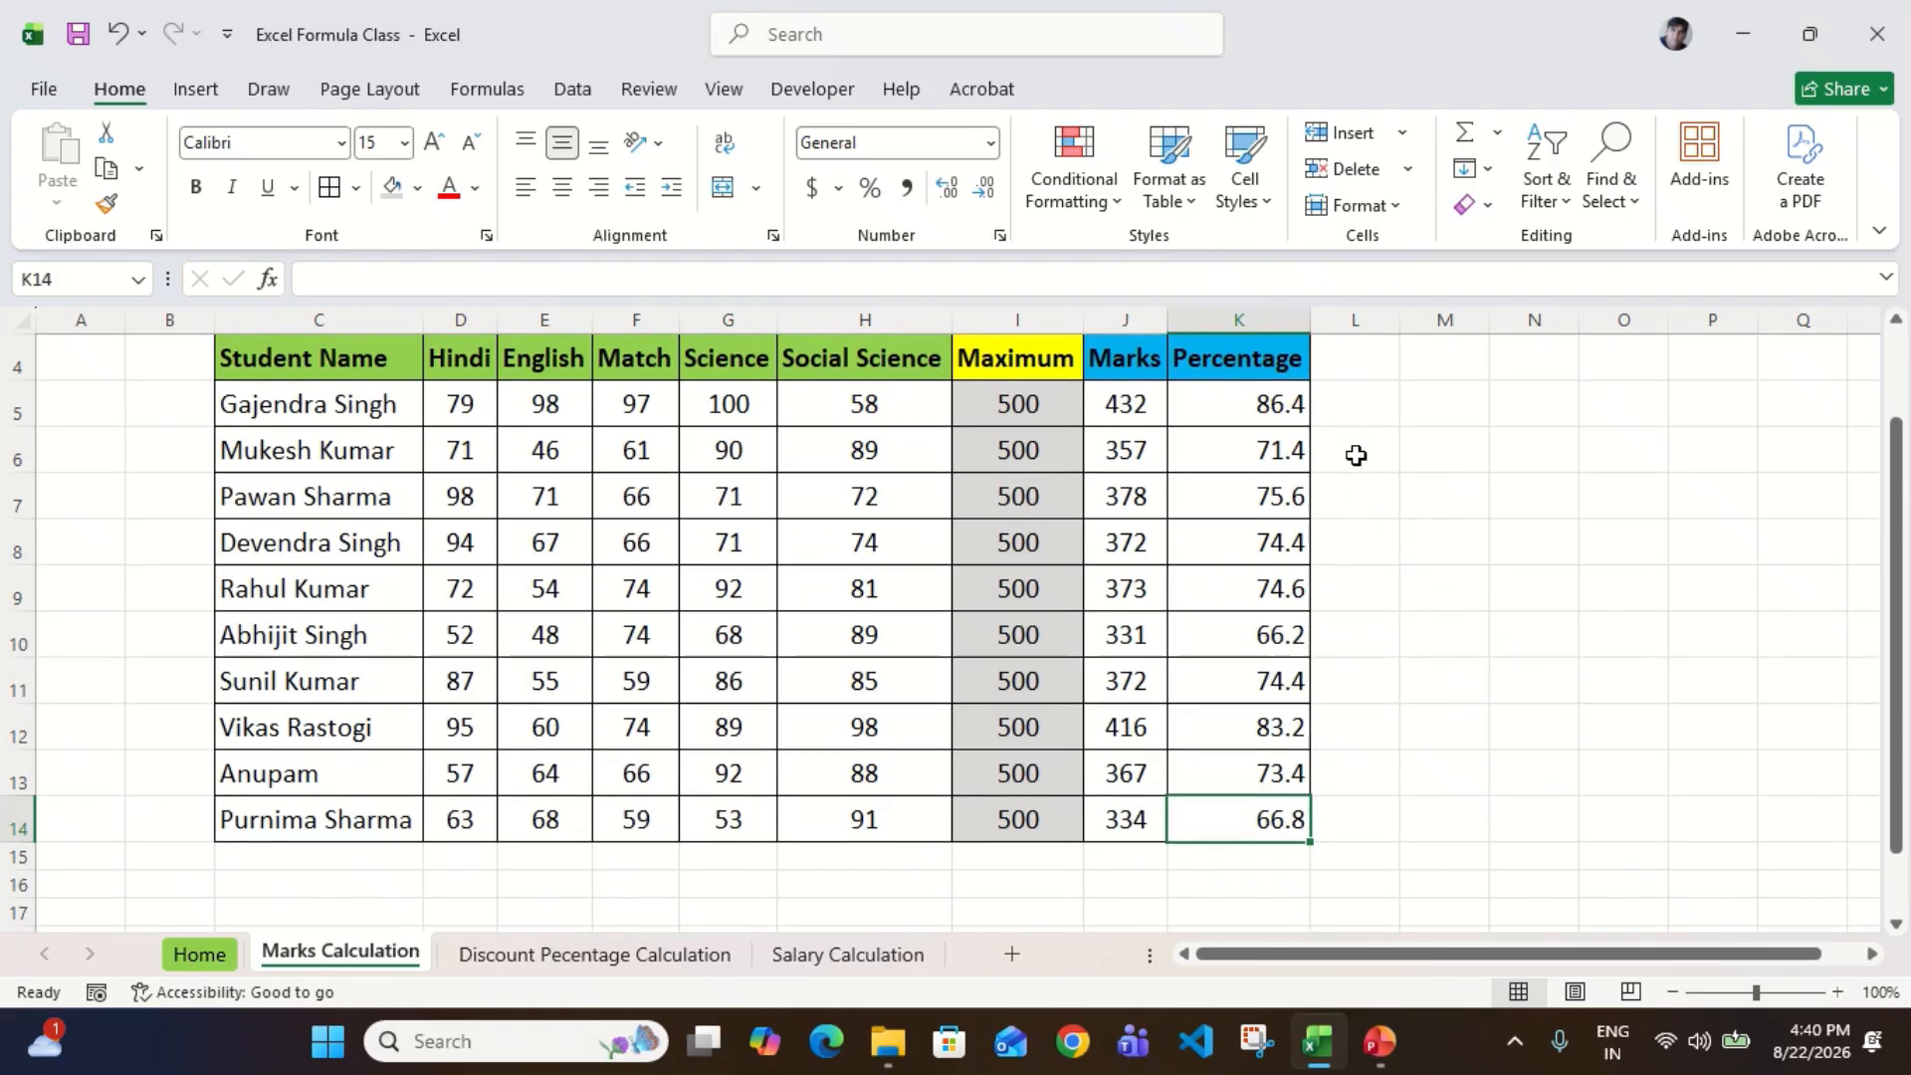
Step: Review the Percentage column from its header through the values in K5:K14
{"action": "key", "text": "ctrl+Up"}
{"action": "key", "text": "Down"}
{"action": "key", "text": "ctrl+shift+Down"}
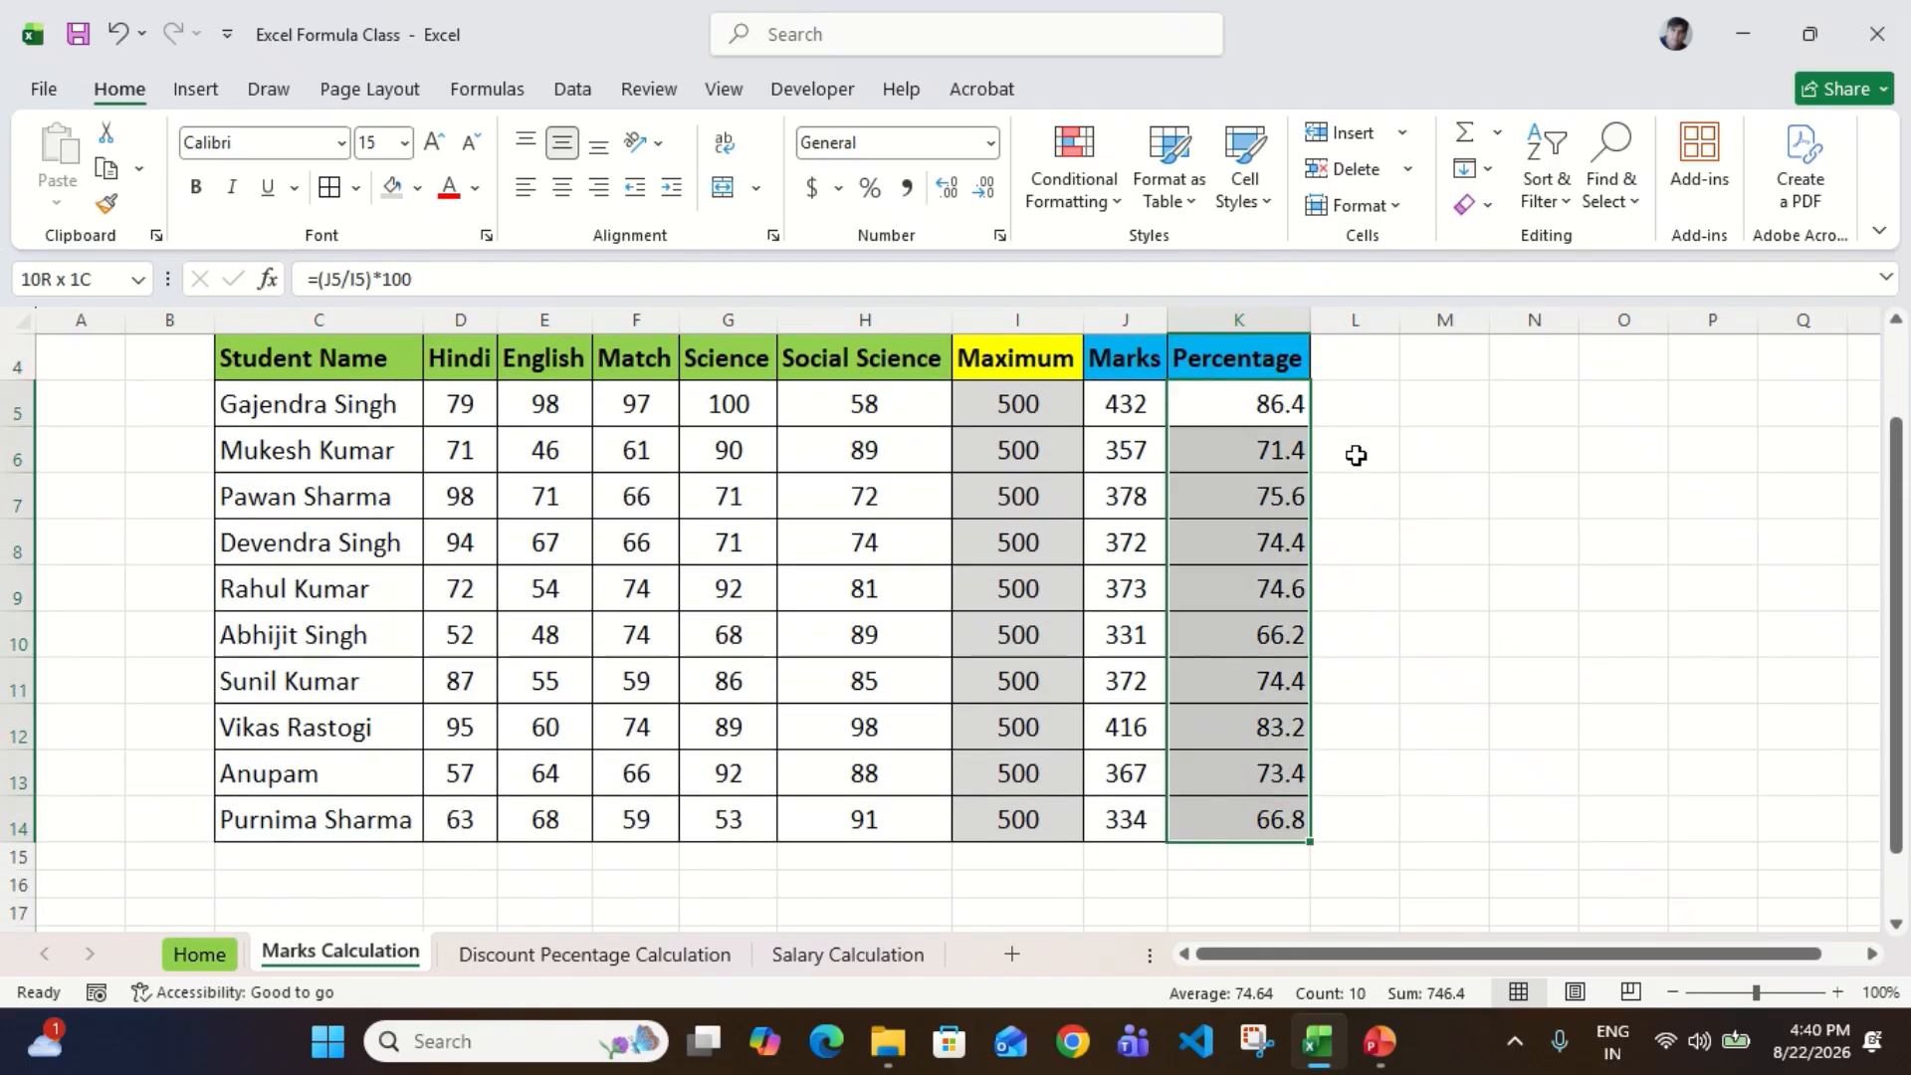
{"action": "key", "text": "Up"}
{"action": "key", "text": "Down"}
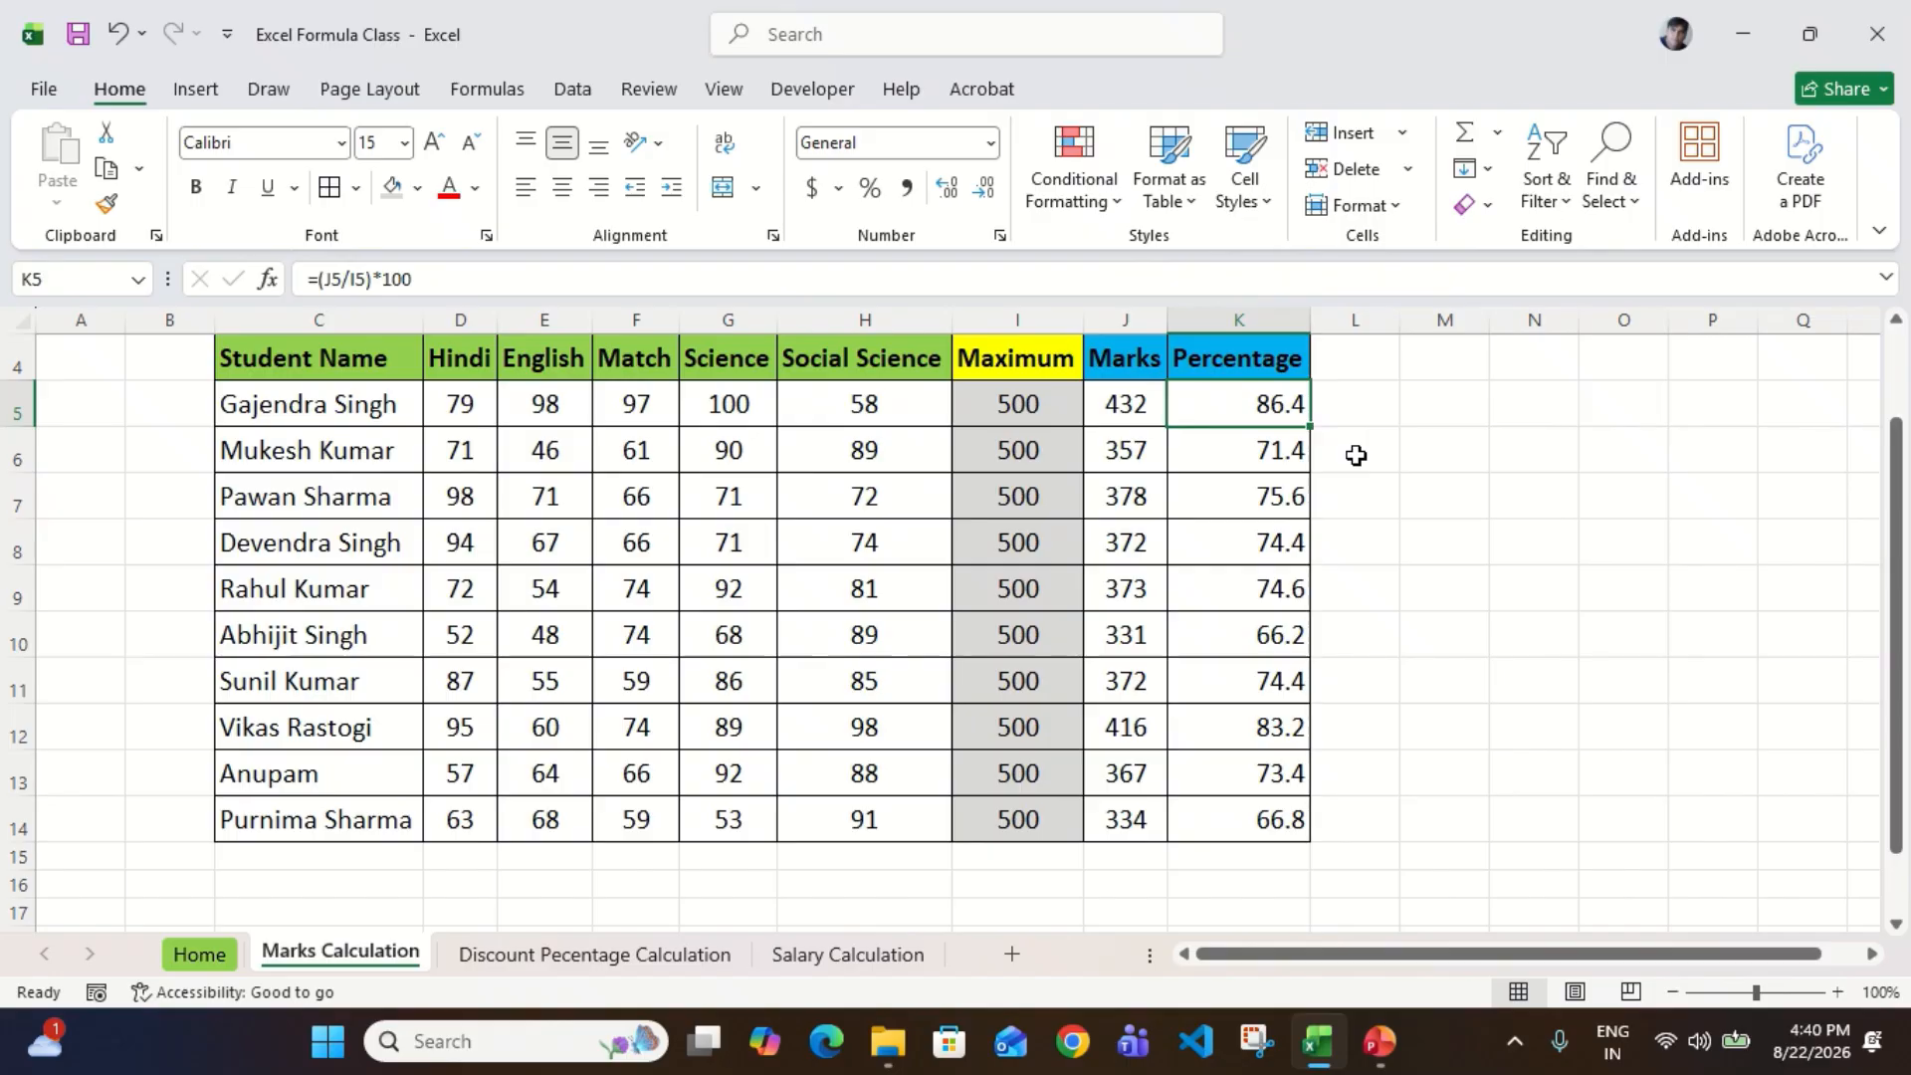
{"action": "key", "text": "Up"}
{"action": "key", "text": "Down"}
{"action": "key", "text": "ctrl+shift+Down"}
{"action": "key", "text": "Up"}
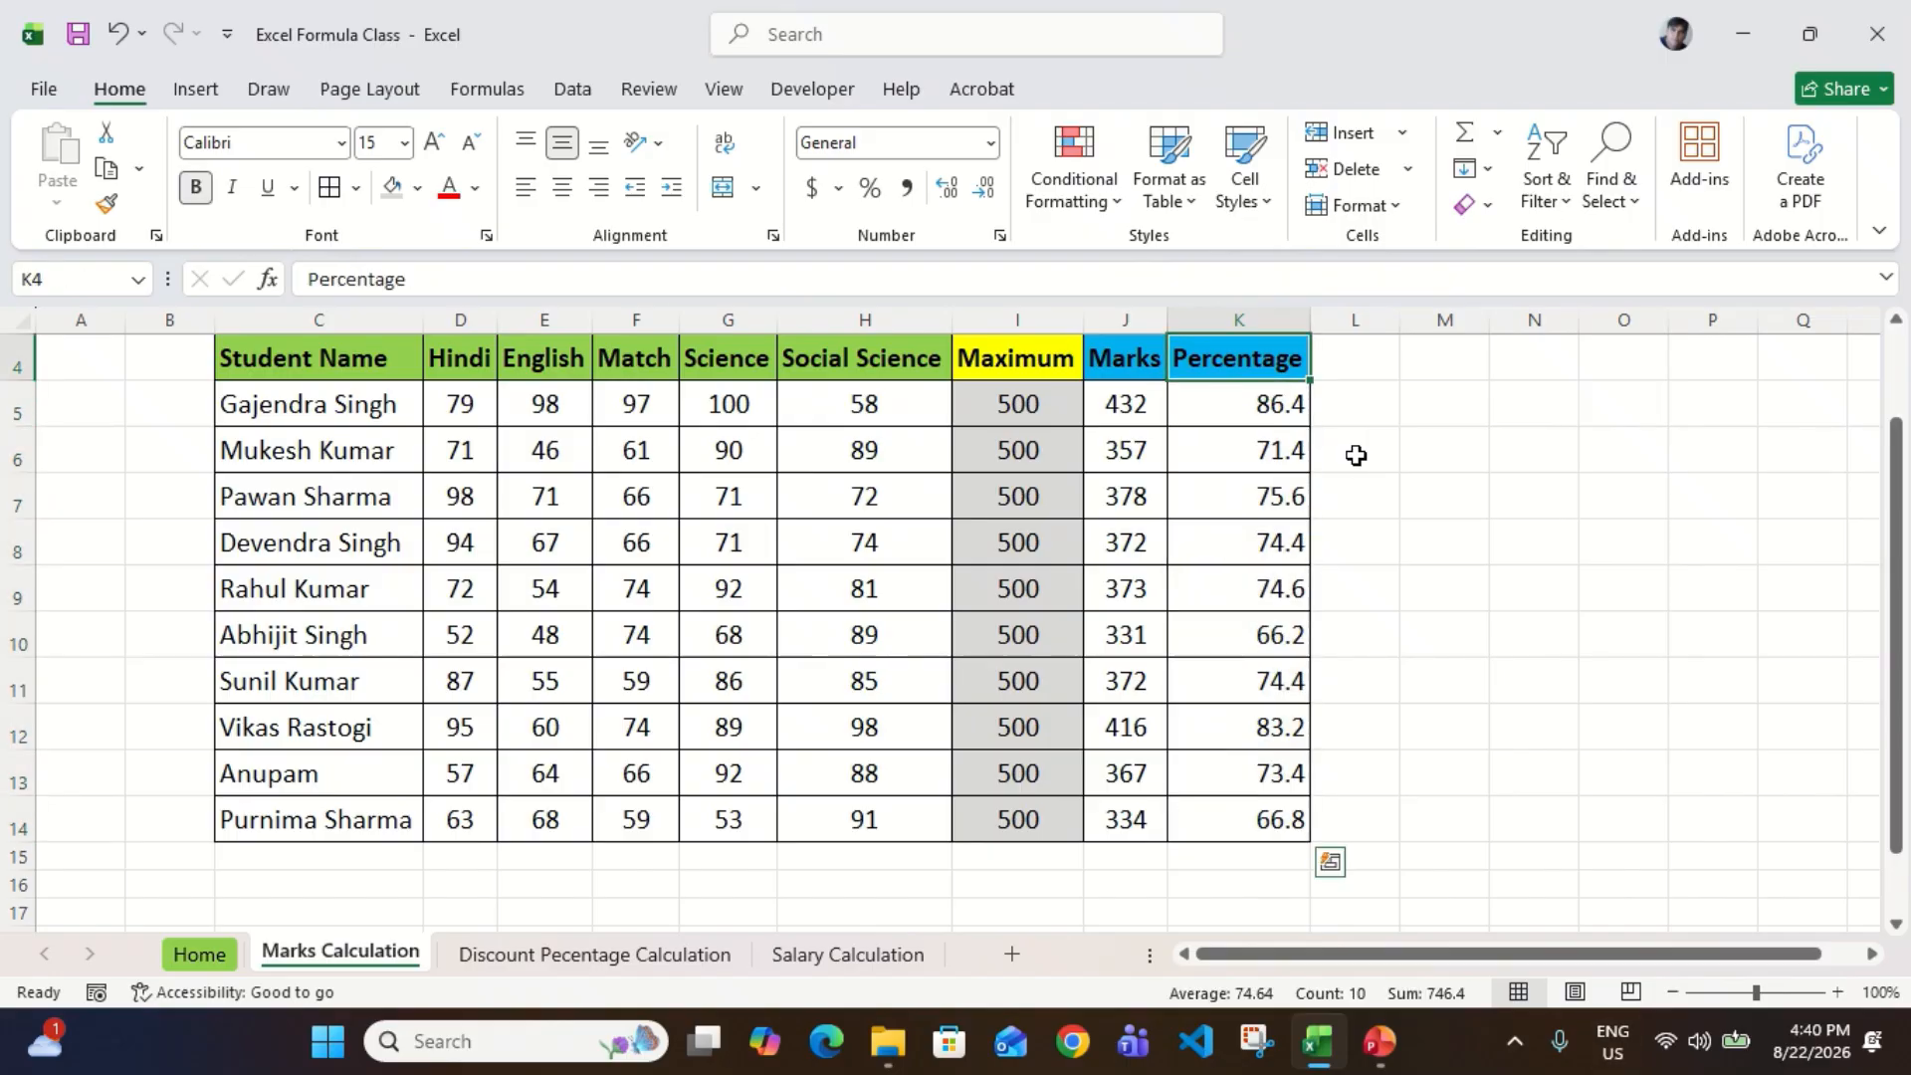
{"action": "key", "text": "Down"}
{"action": "key", "text": "ctrl+shift+Down"}
{"action": "key", "text": "Up"}
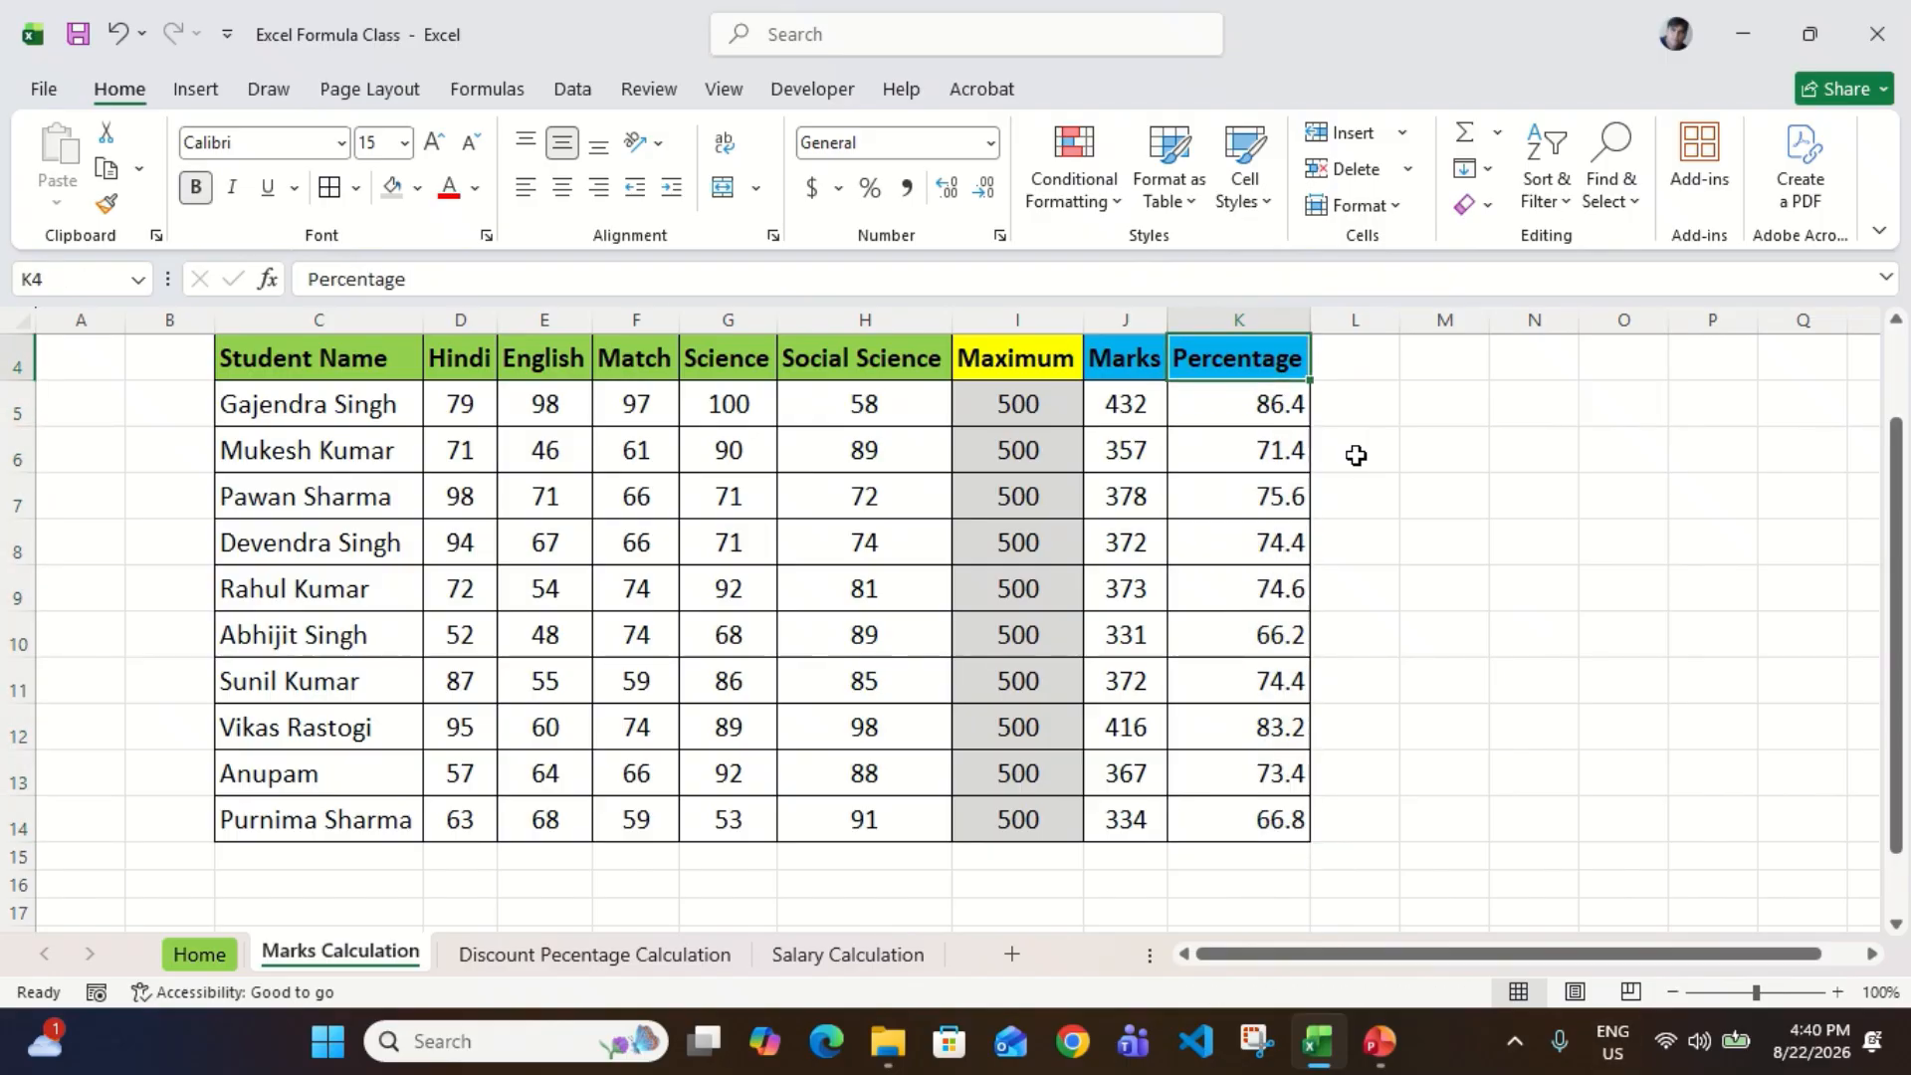
{"action": "key", "text": "Down"}
{"action": "key", "text": "Up"}
{"action": "key", "text": "Right"}
{"action": "scroll", "coordinate": [1356, 454], "scroll_direction": "up", "scroll_amount": 1}
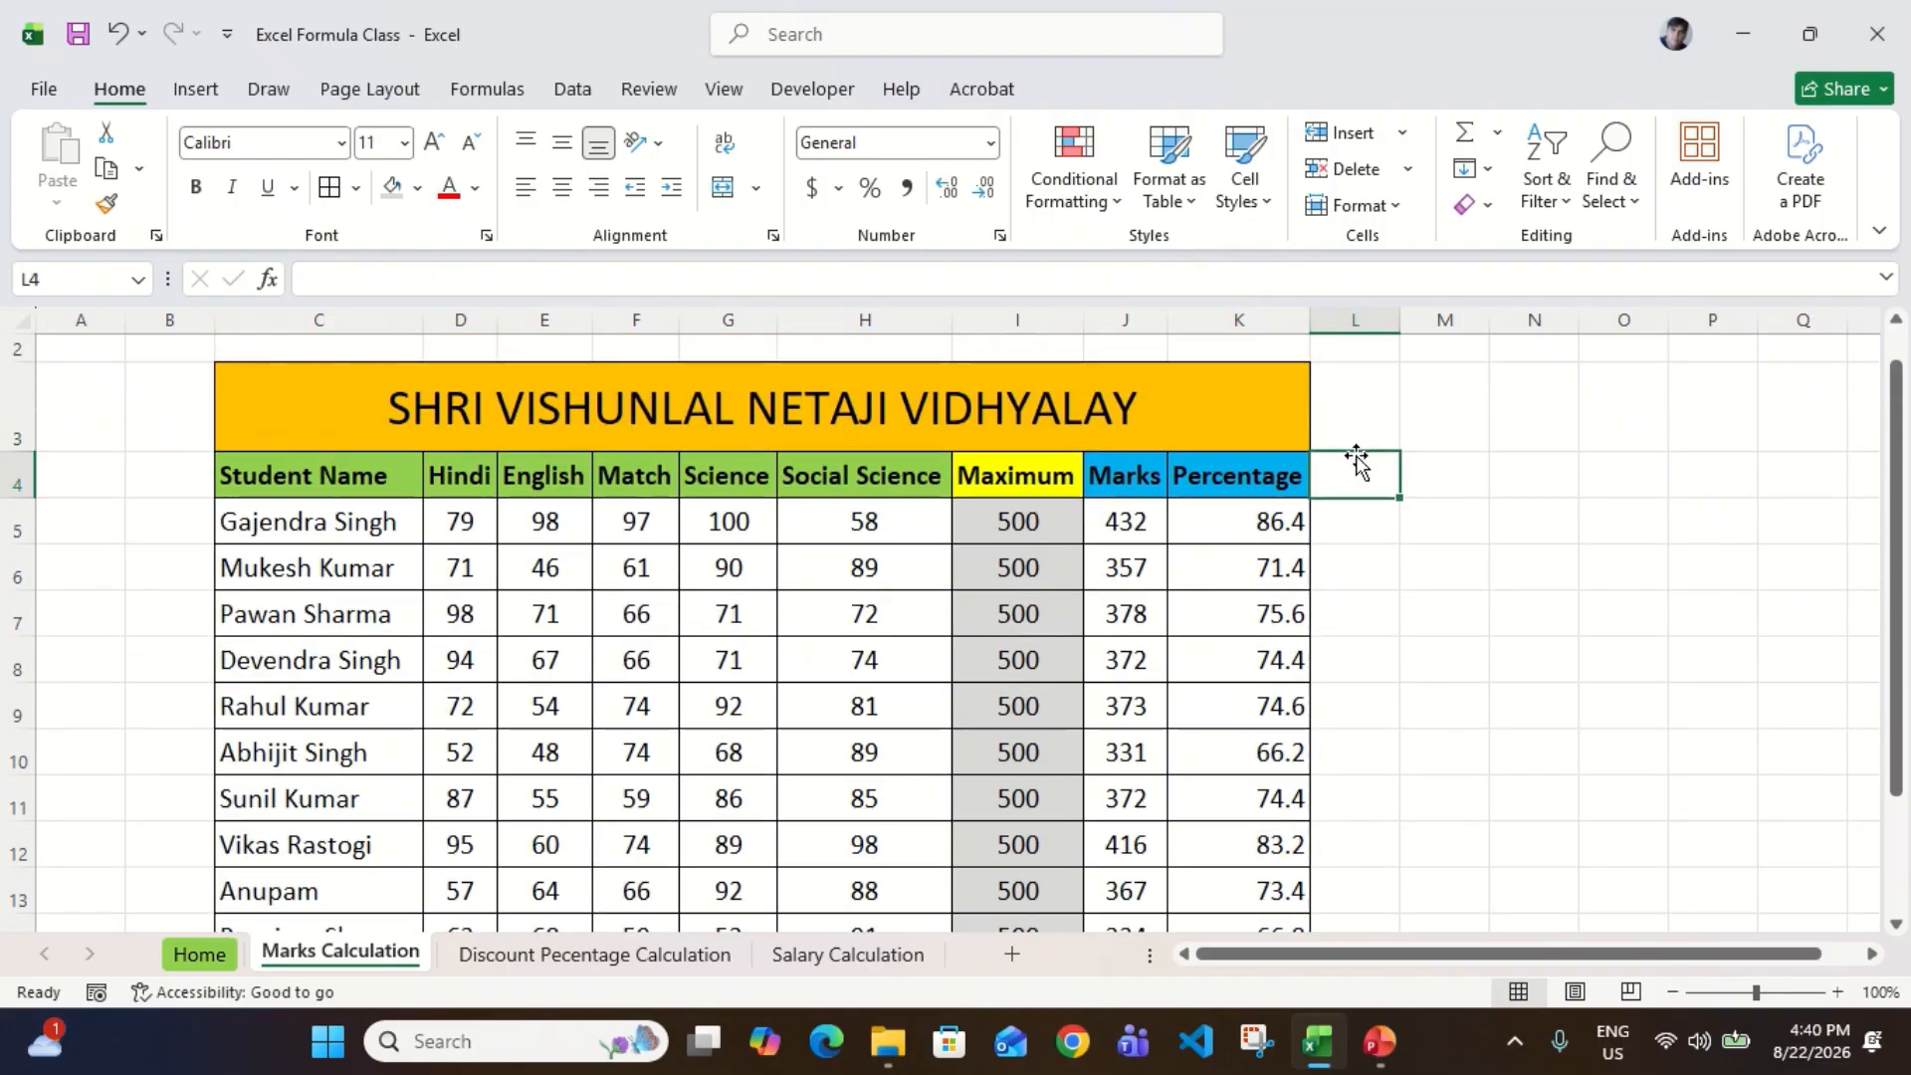
Step: Copy the Percentage header into L4 and change its text to Percentage%
{"action": "key", "text": "Left"}
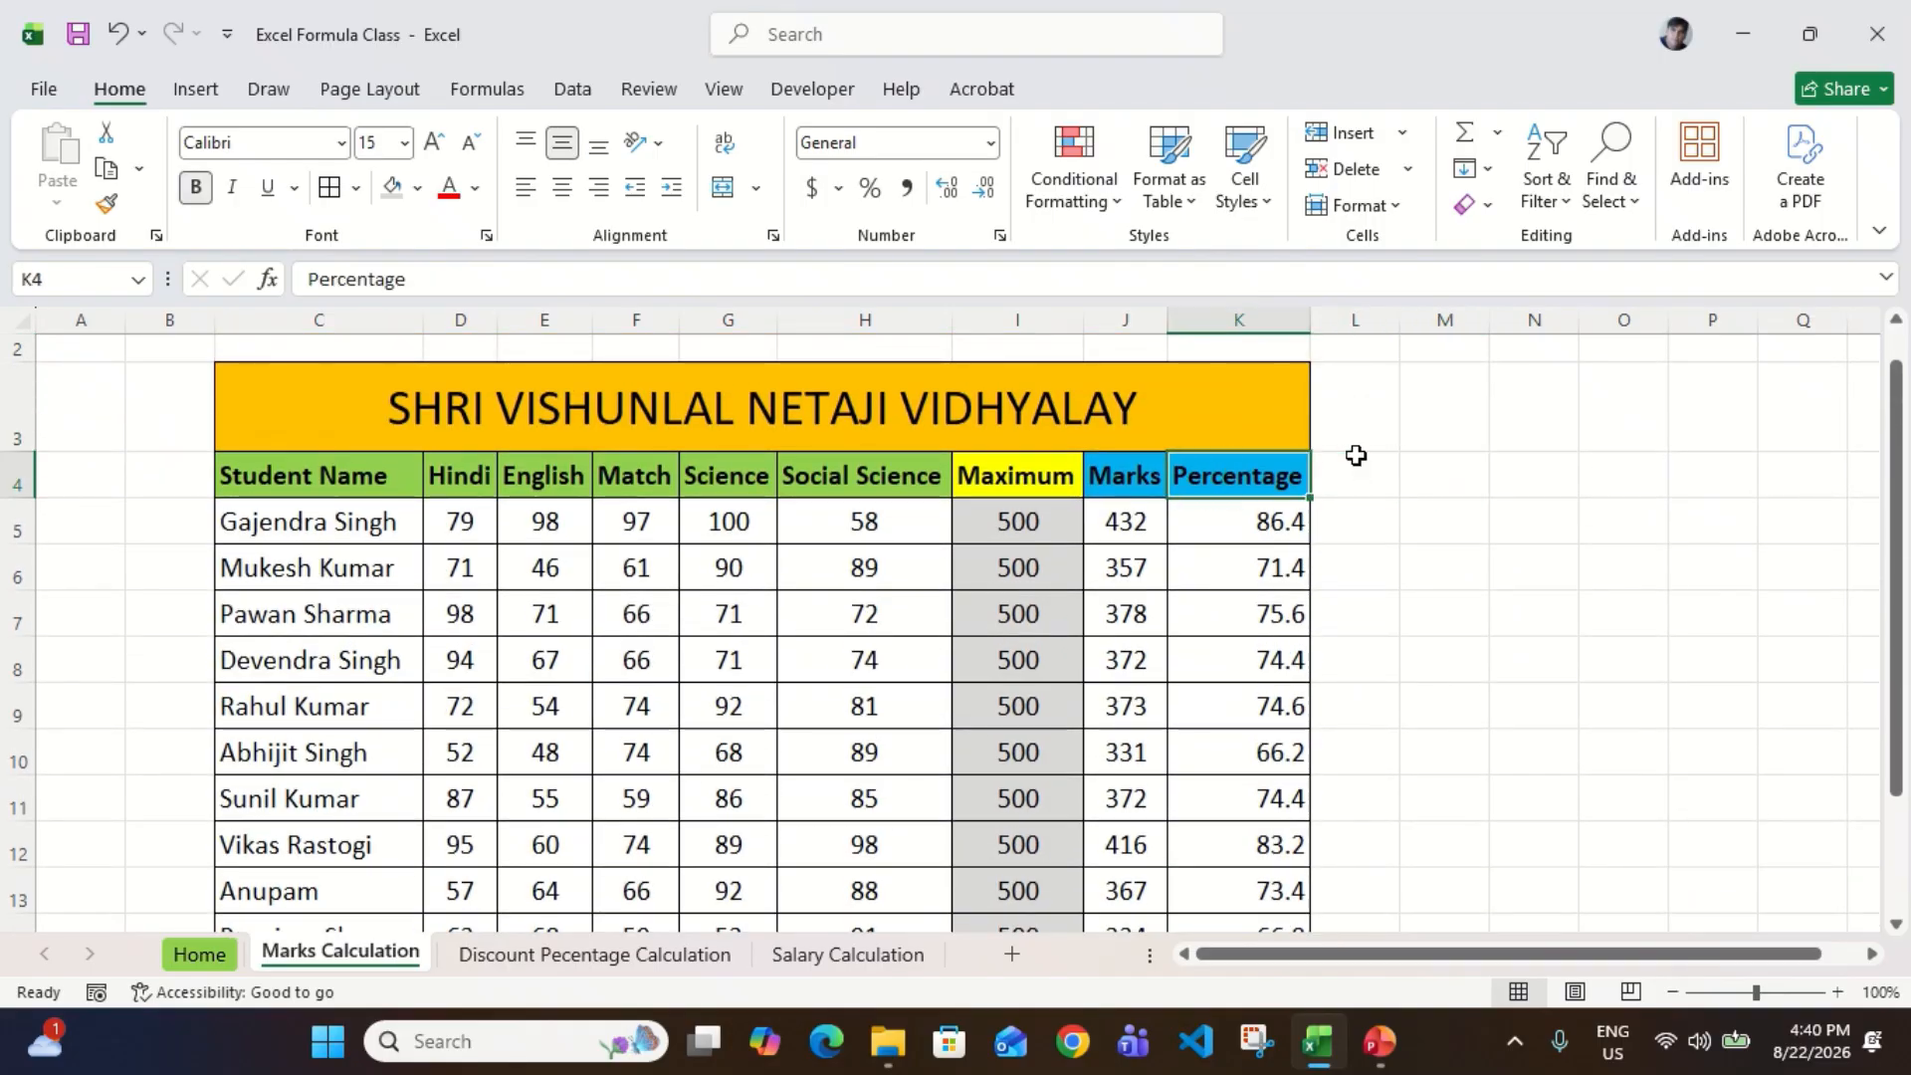
{"action": "key", "text": "ctrl+c"}
{"action": "key", "text": "Right"}
{"action": "key", "text": "Return"}
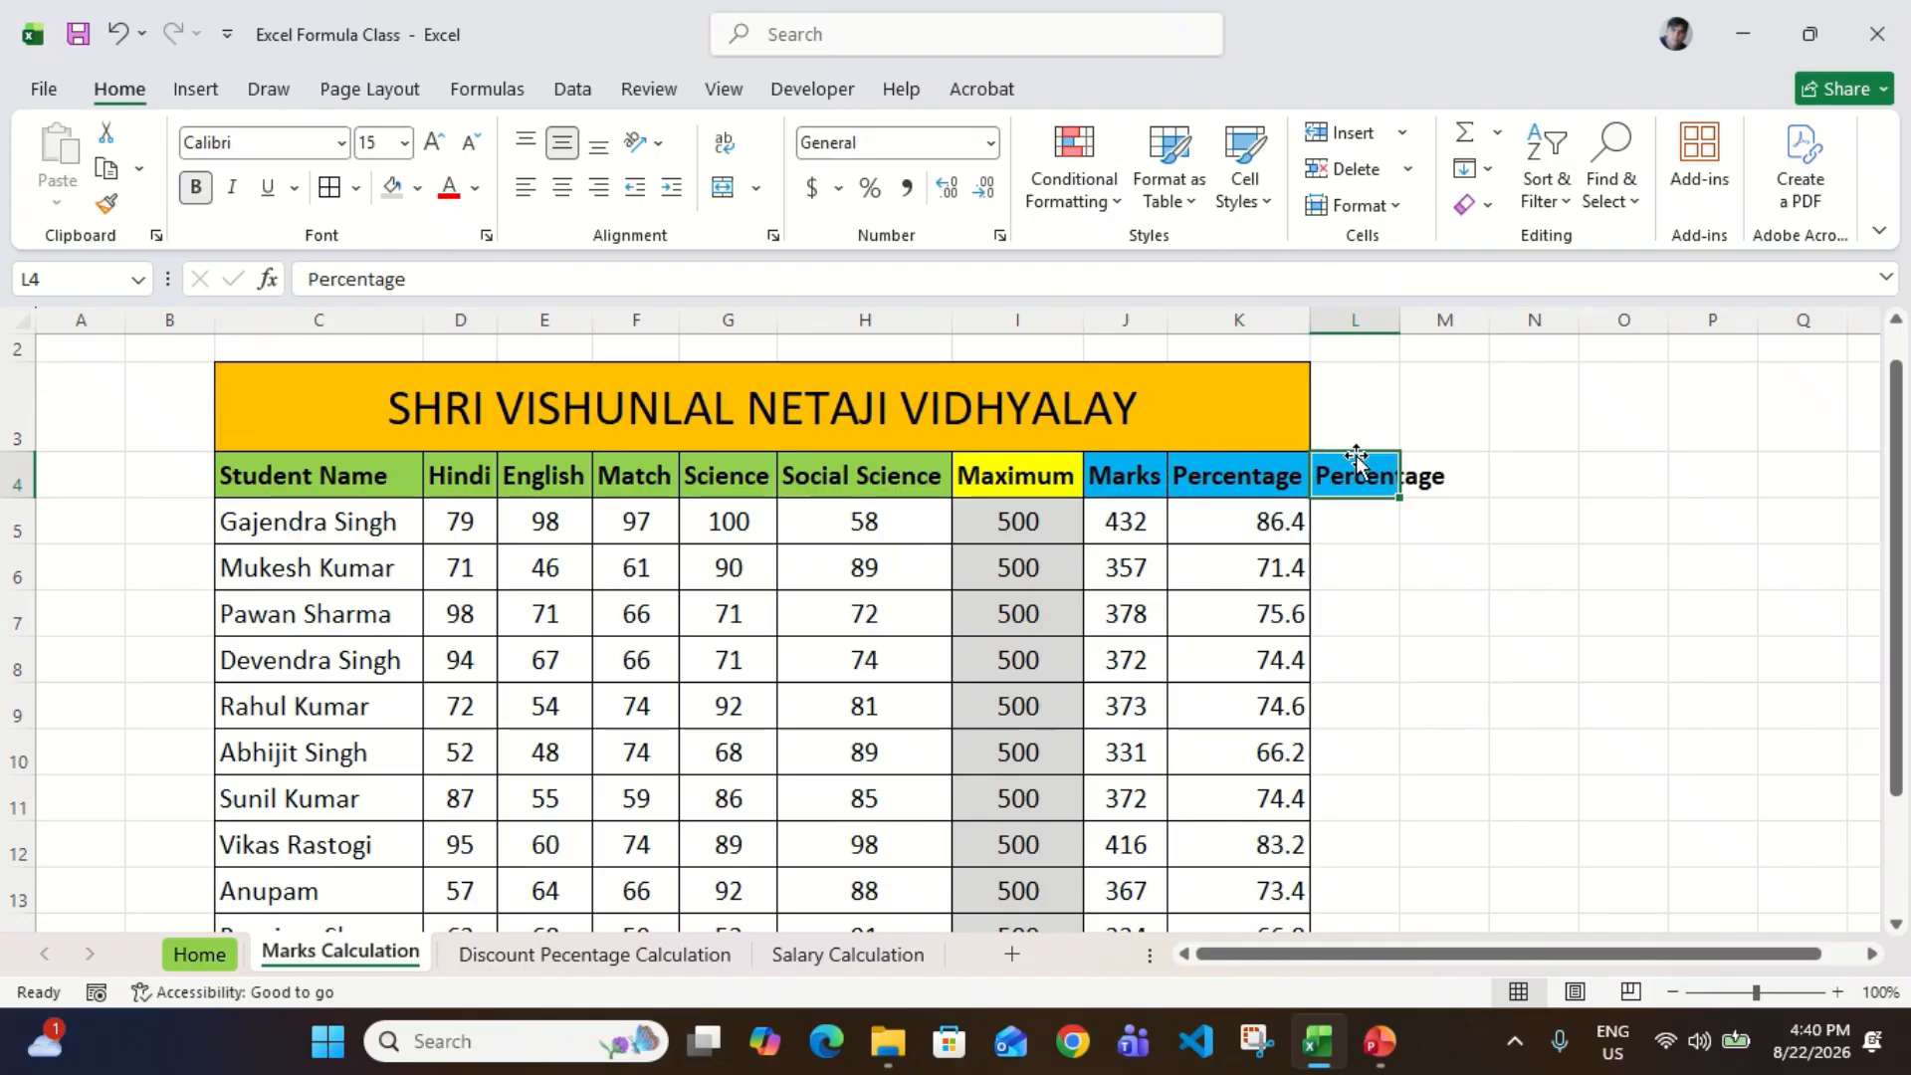
{"action": "key", "text": "F2"}
{"action": "type", "text": "%"}
{"action": "key", "text": "Return"}
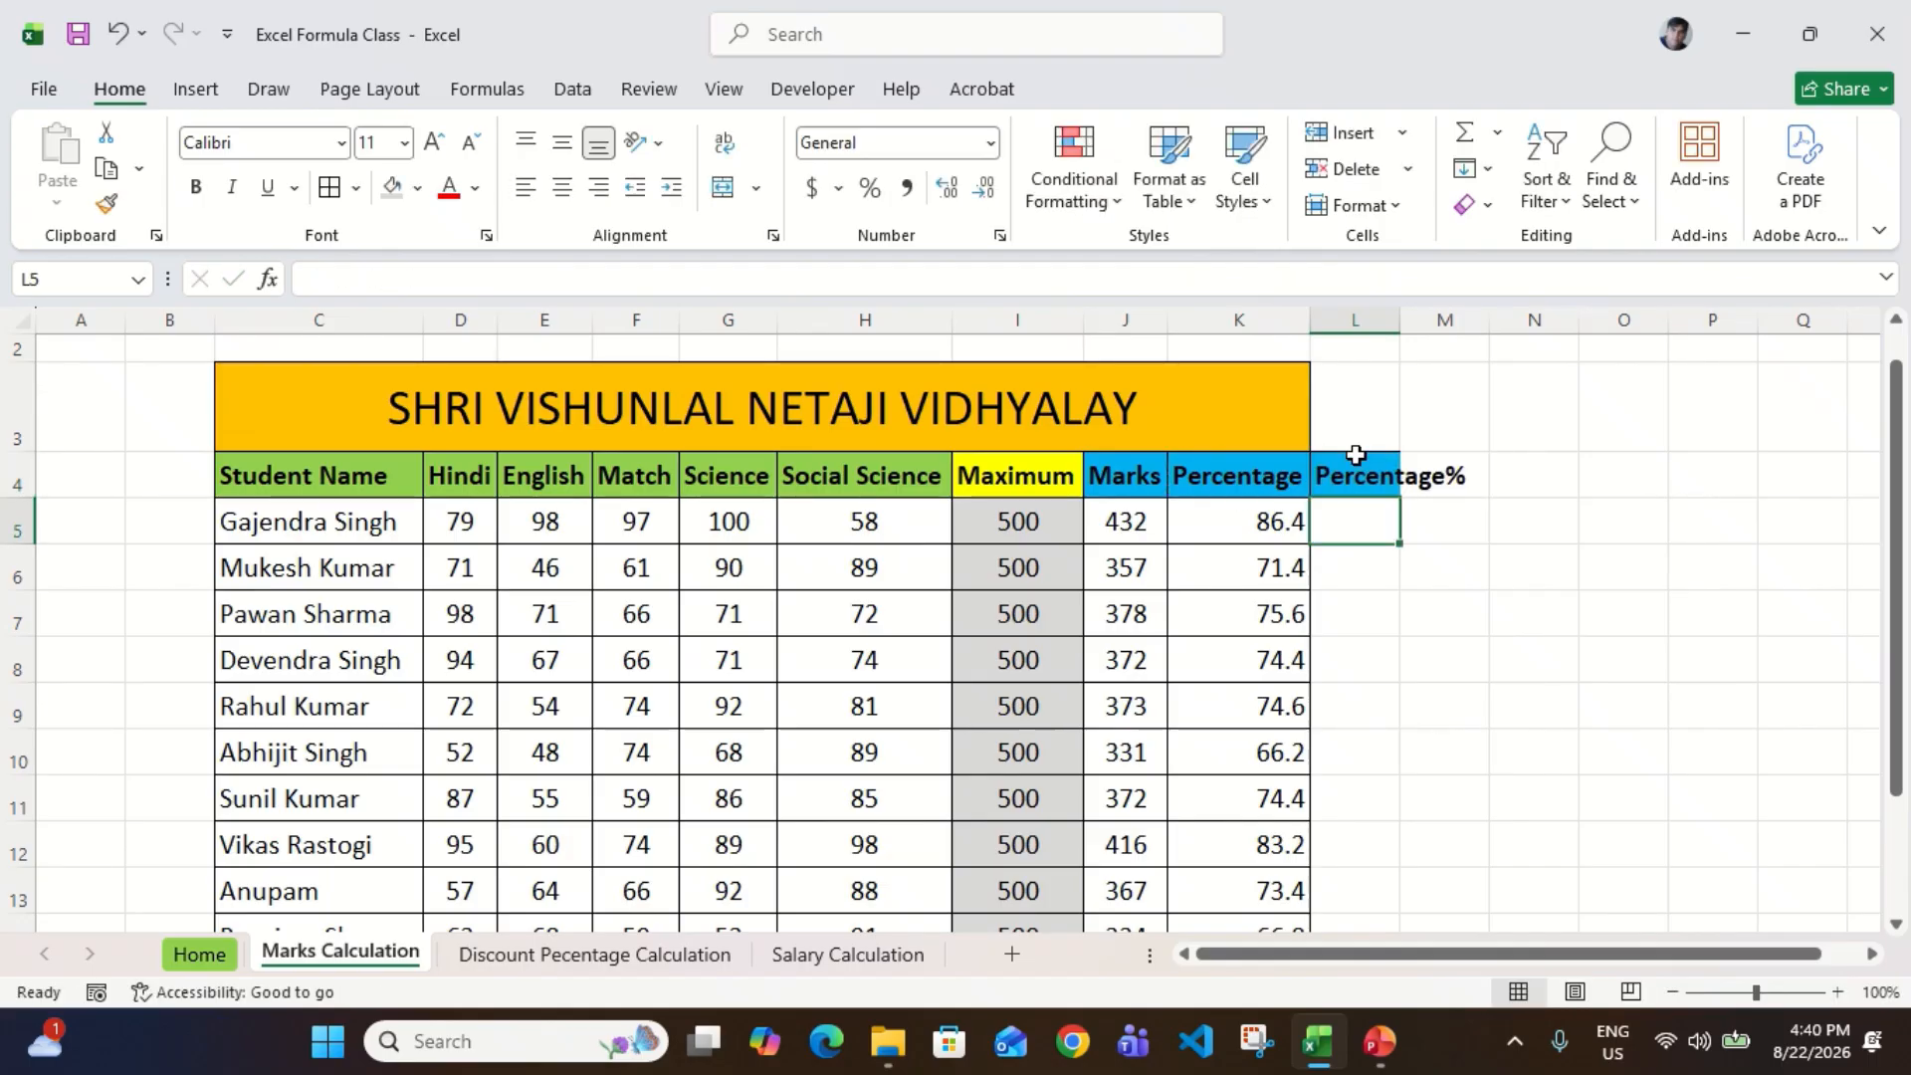
Step: AutoFit the width of column L to the Percentage% header
{"action": "key", "text": "Up"}
{"action": "key", "text": "alt+h"}
{"action": "key", "text": "o"}
{"action": "key", "text": "i"}
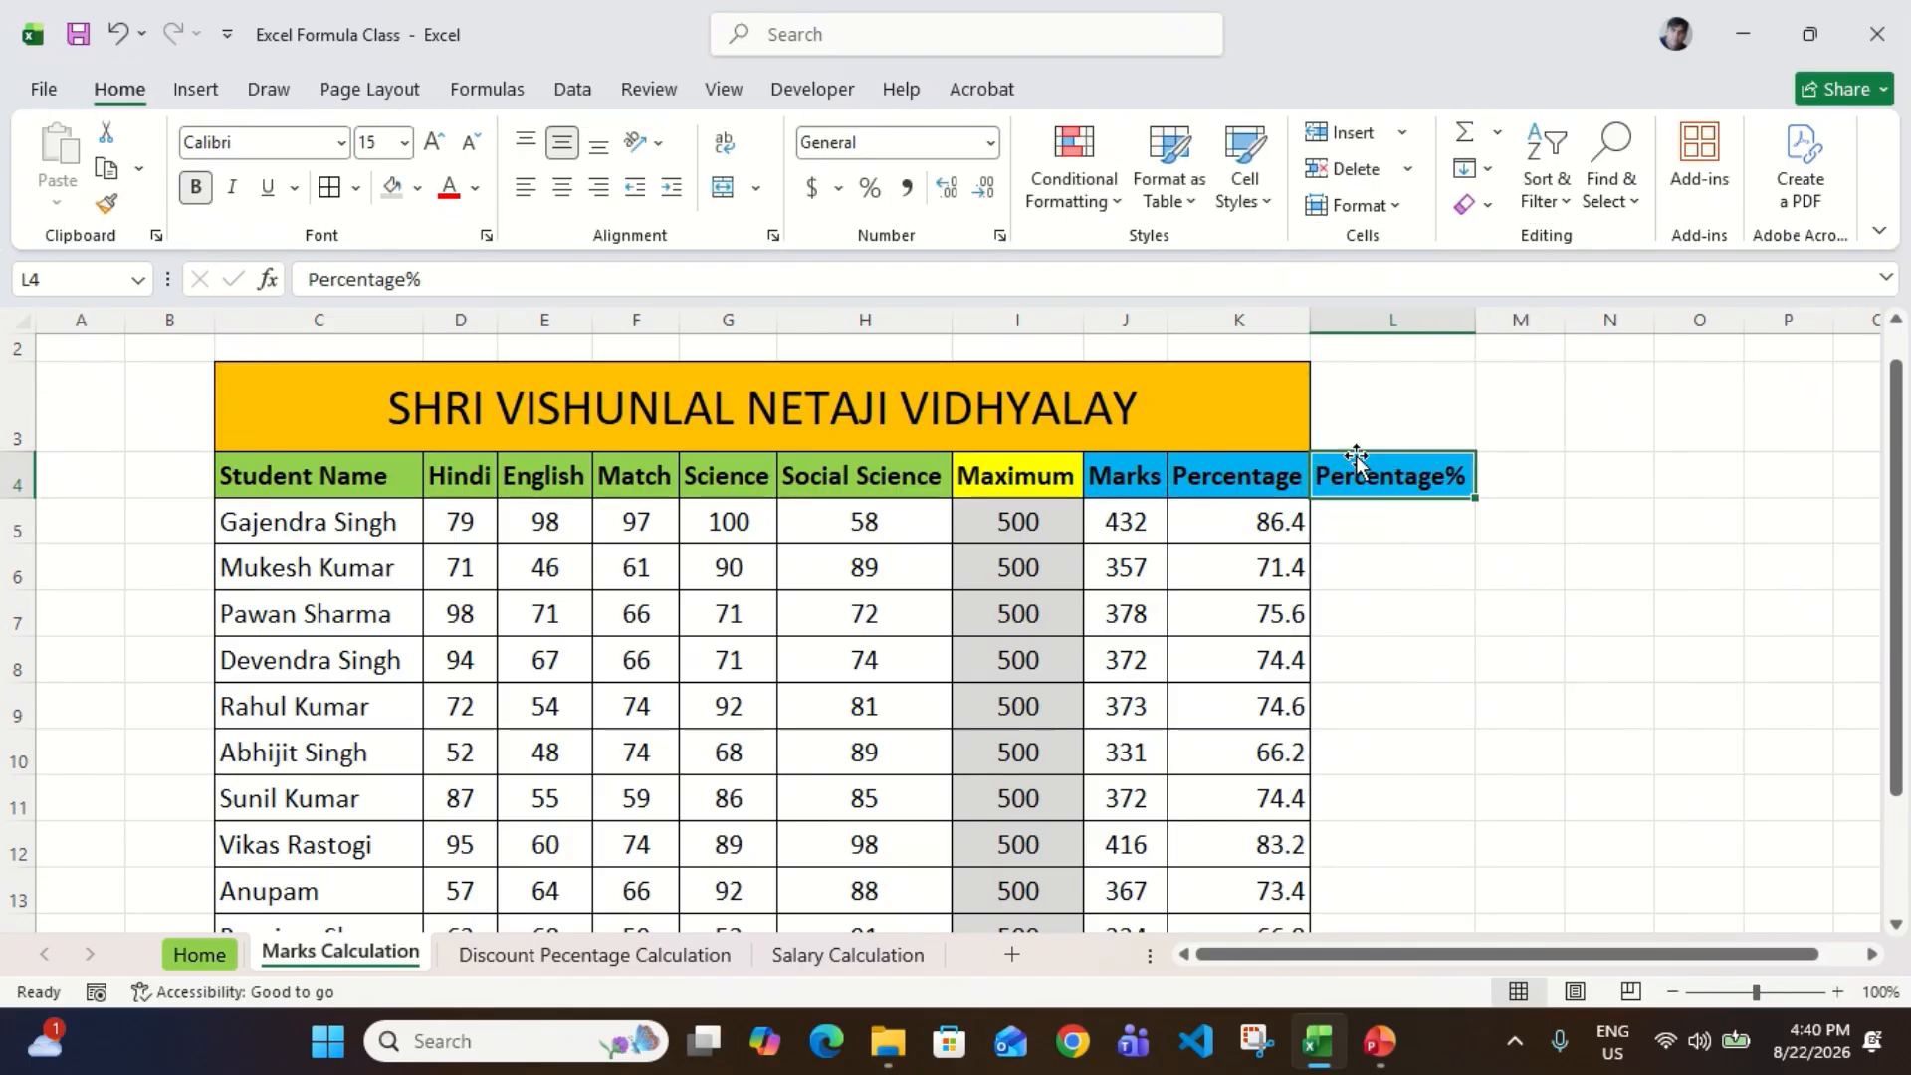
Step: Enter the formula =J5/I5 in L5 to divide the first student's marks by the maximum
{"action": "key", "text": "Down"}
{"action": "type", "text": "="}
{"action": "key", "text": "Left"}
{"action": "key", "text": "Left"}
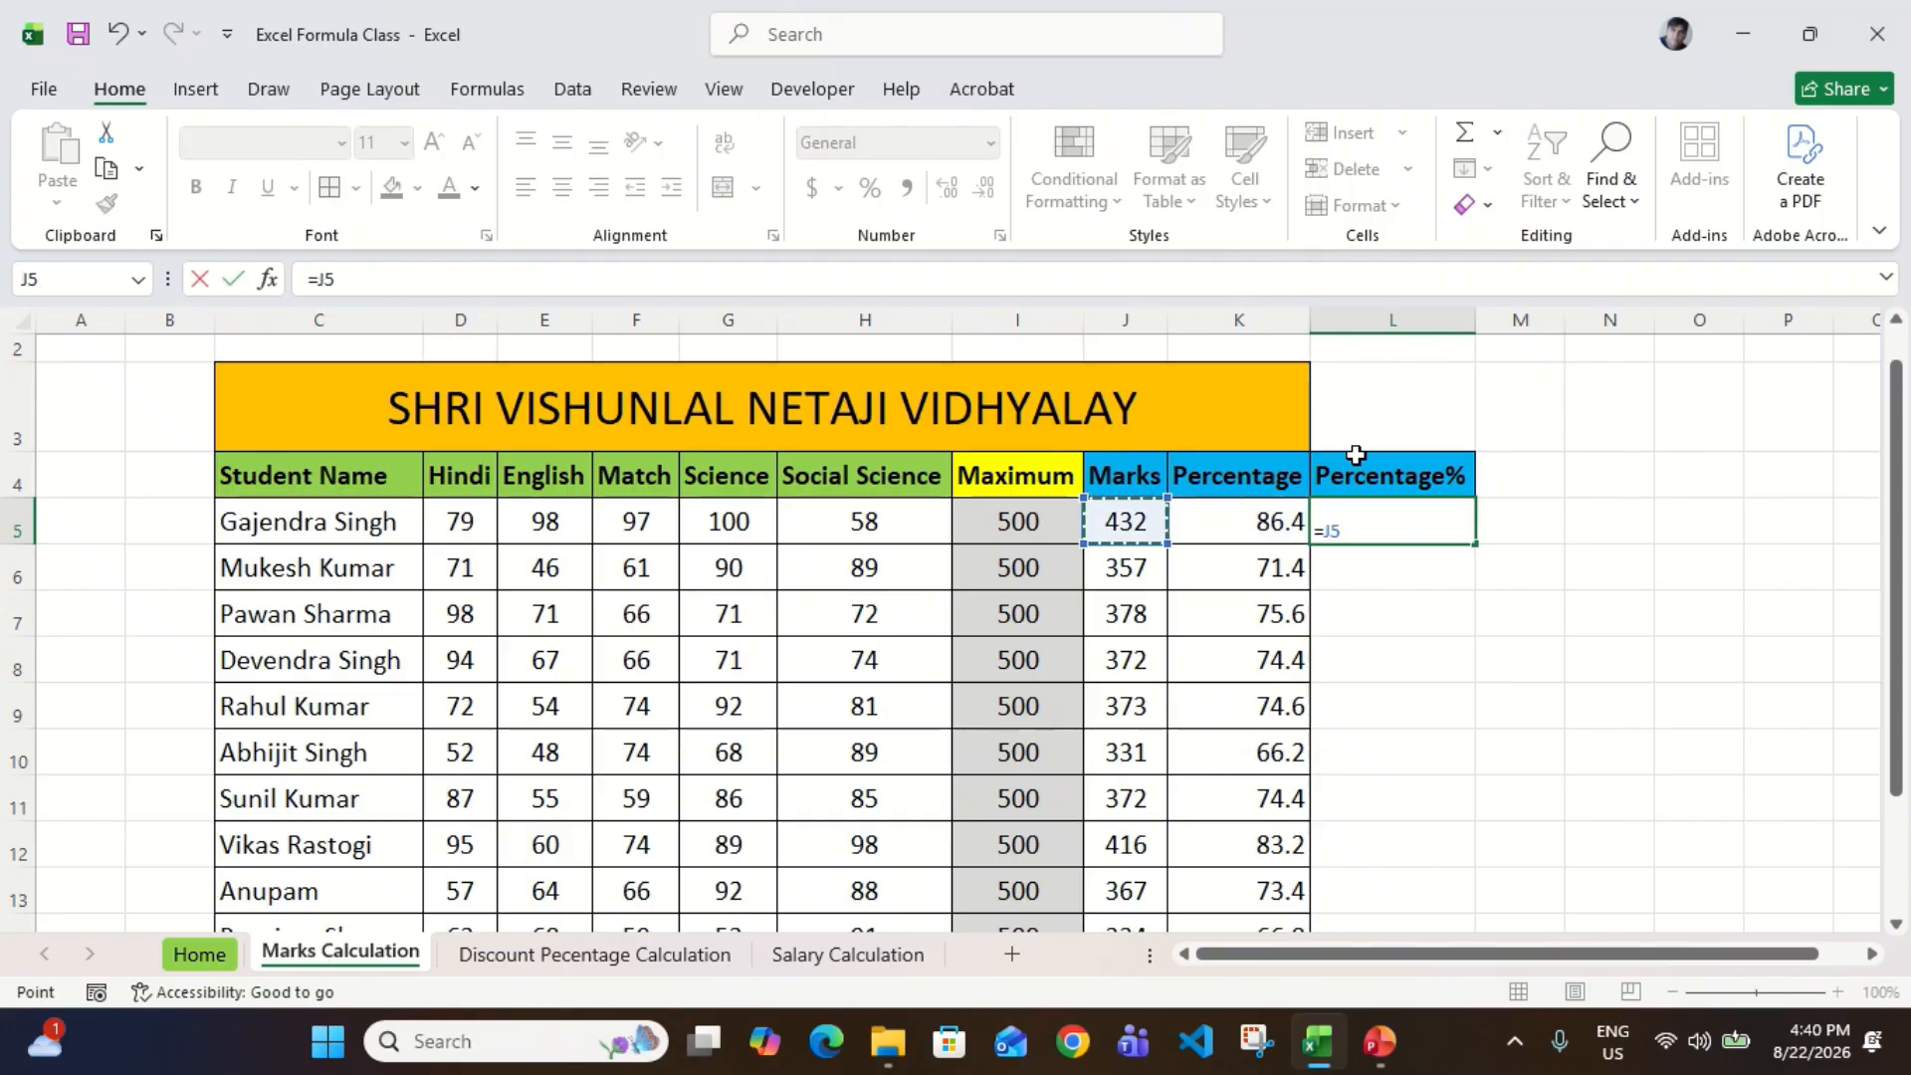
{"action": "type", "text": "/"}
{"action": "key", "text": "Left"}
{"action": "key", "text": "Left"}
{"action": "key", "text": "Left"}
{"action": "key", "text": "Return"}
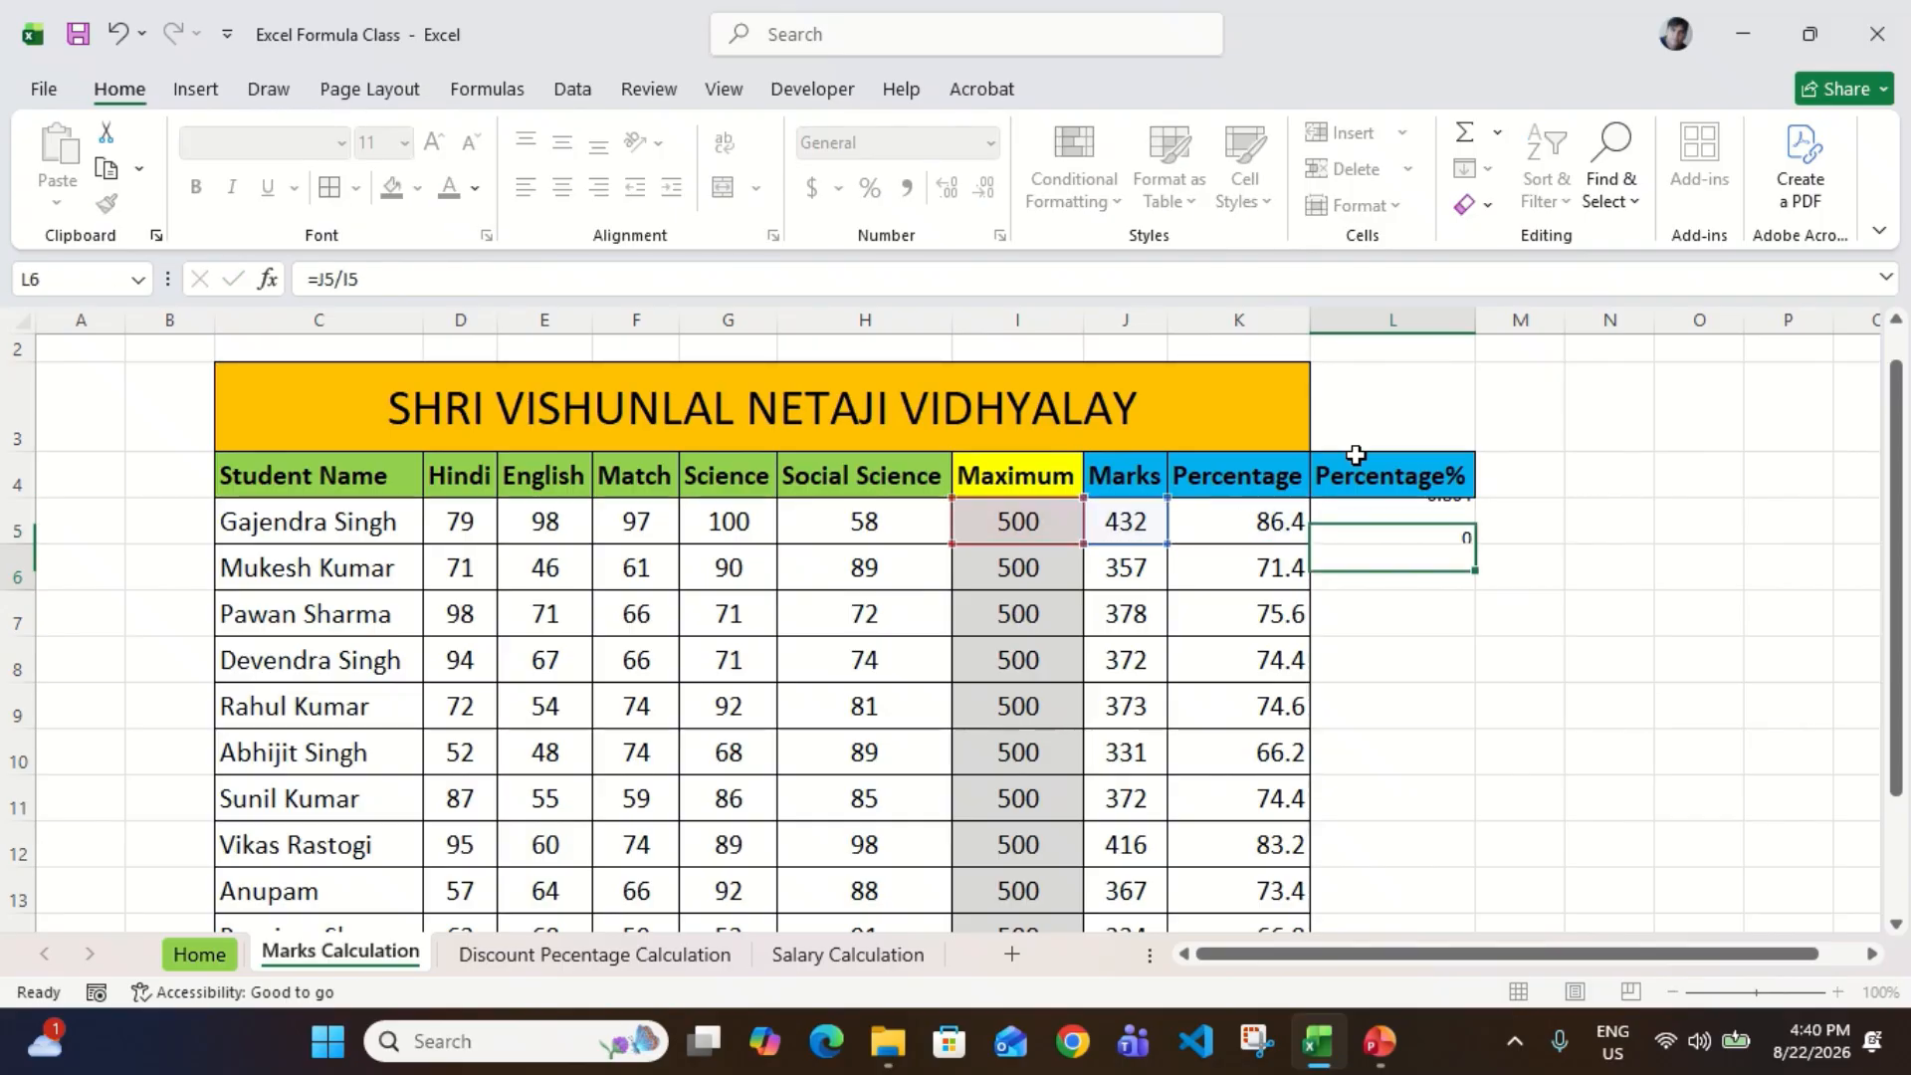
Step: Fill the division formula from L5 down through L14 for all students
{"action": "key", "text": "Left"}
{"action": "key", "text": "ctrl+Down"}
{"action": "key", "text": "Right"}
{"action": "key", "text": "ctrl+shift+Up"}
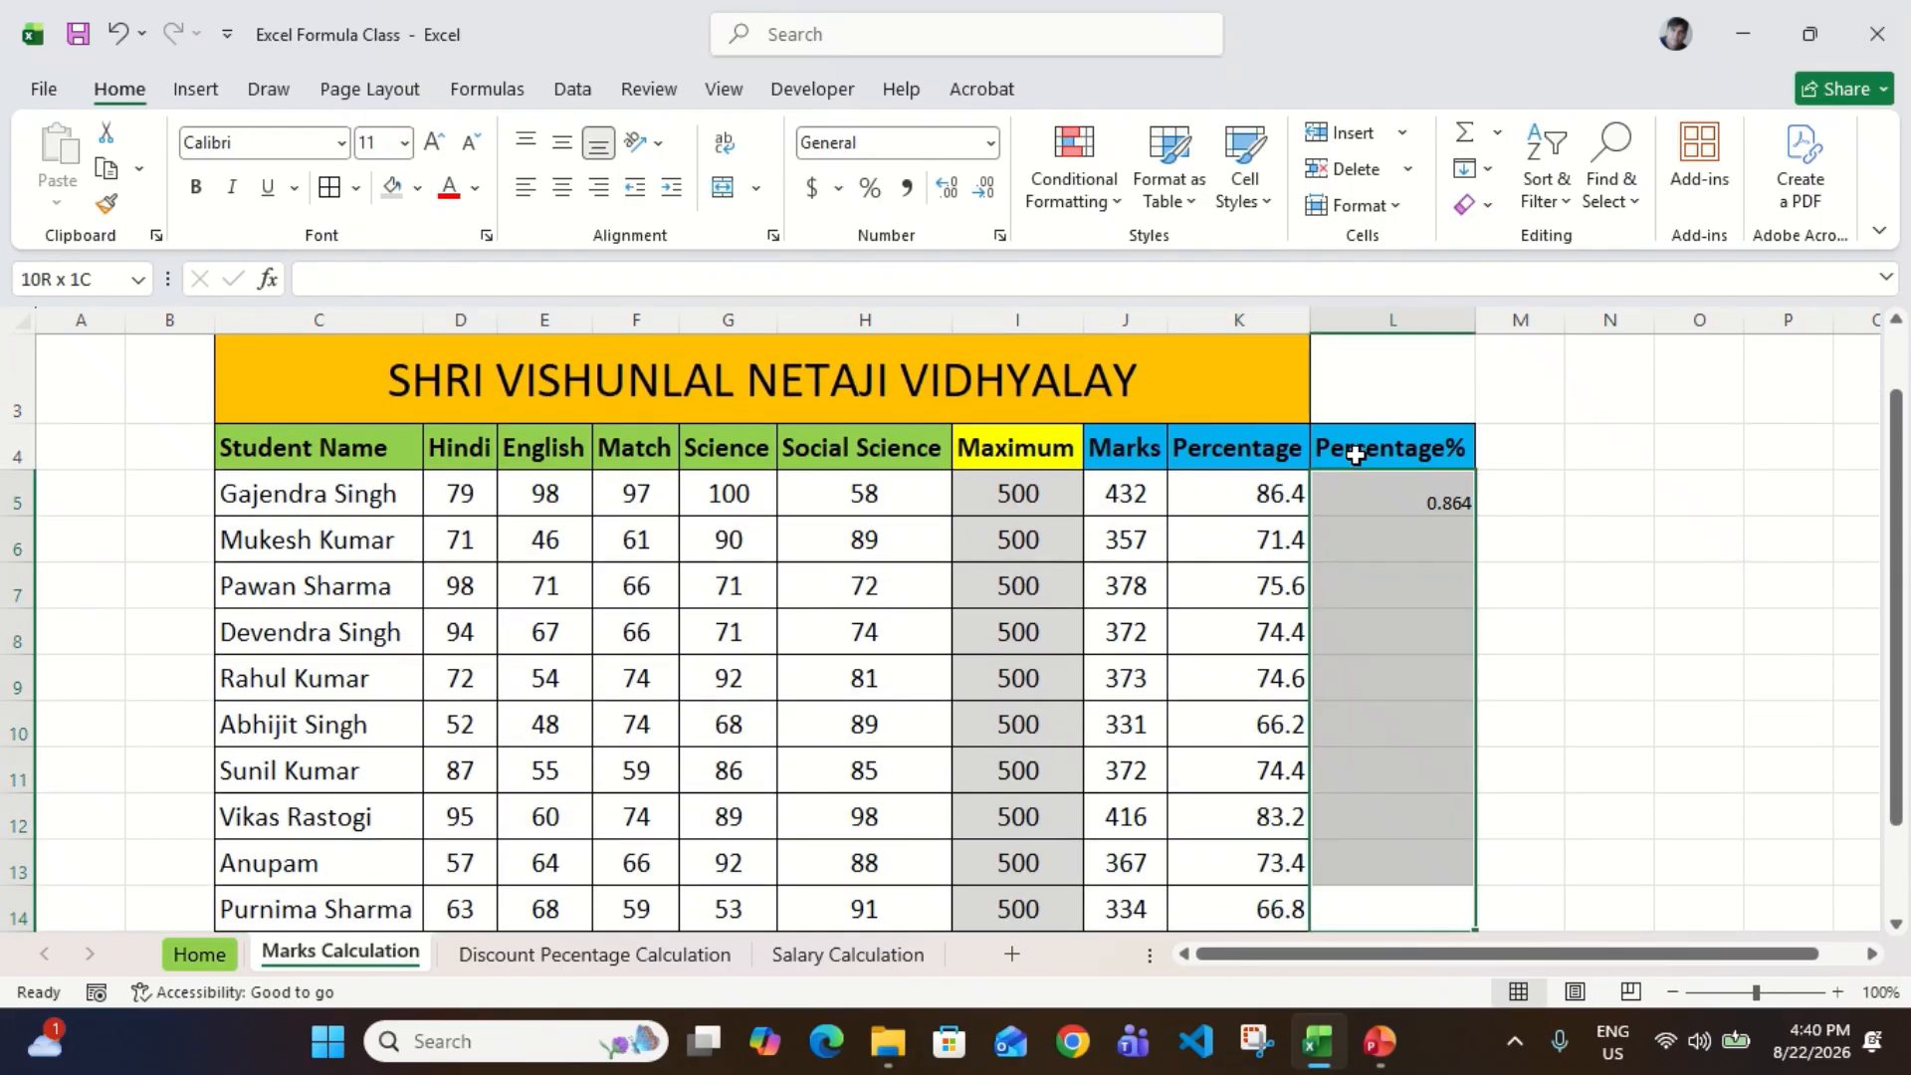
{"action": "key", "text": "ctrl+d"}
Step: Try to apply K5 to the range L5:L14 with Paste Special
{"action": "key", "text": "ctrl+Up"}
{"action": "key", "text": "Down"}
{"action": "key", "text": "Left"}
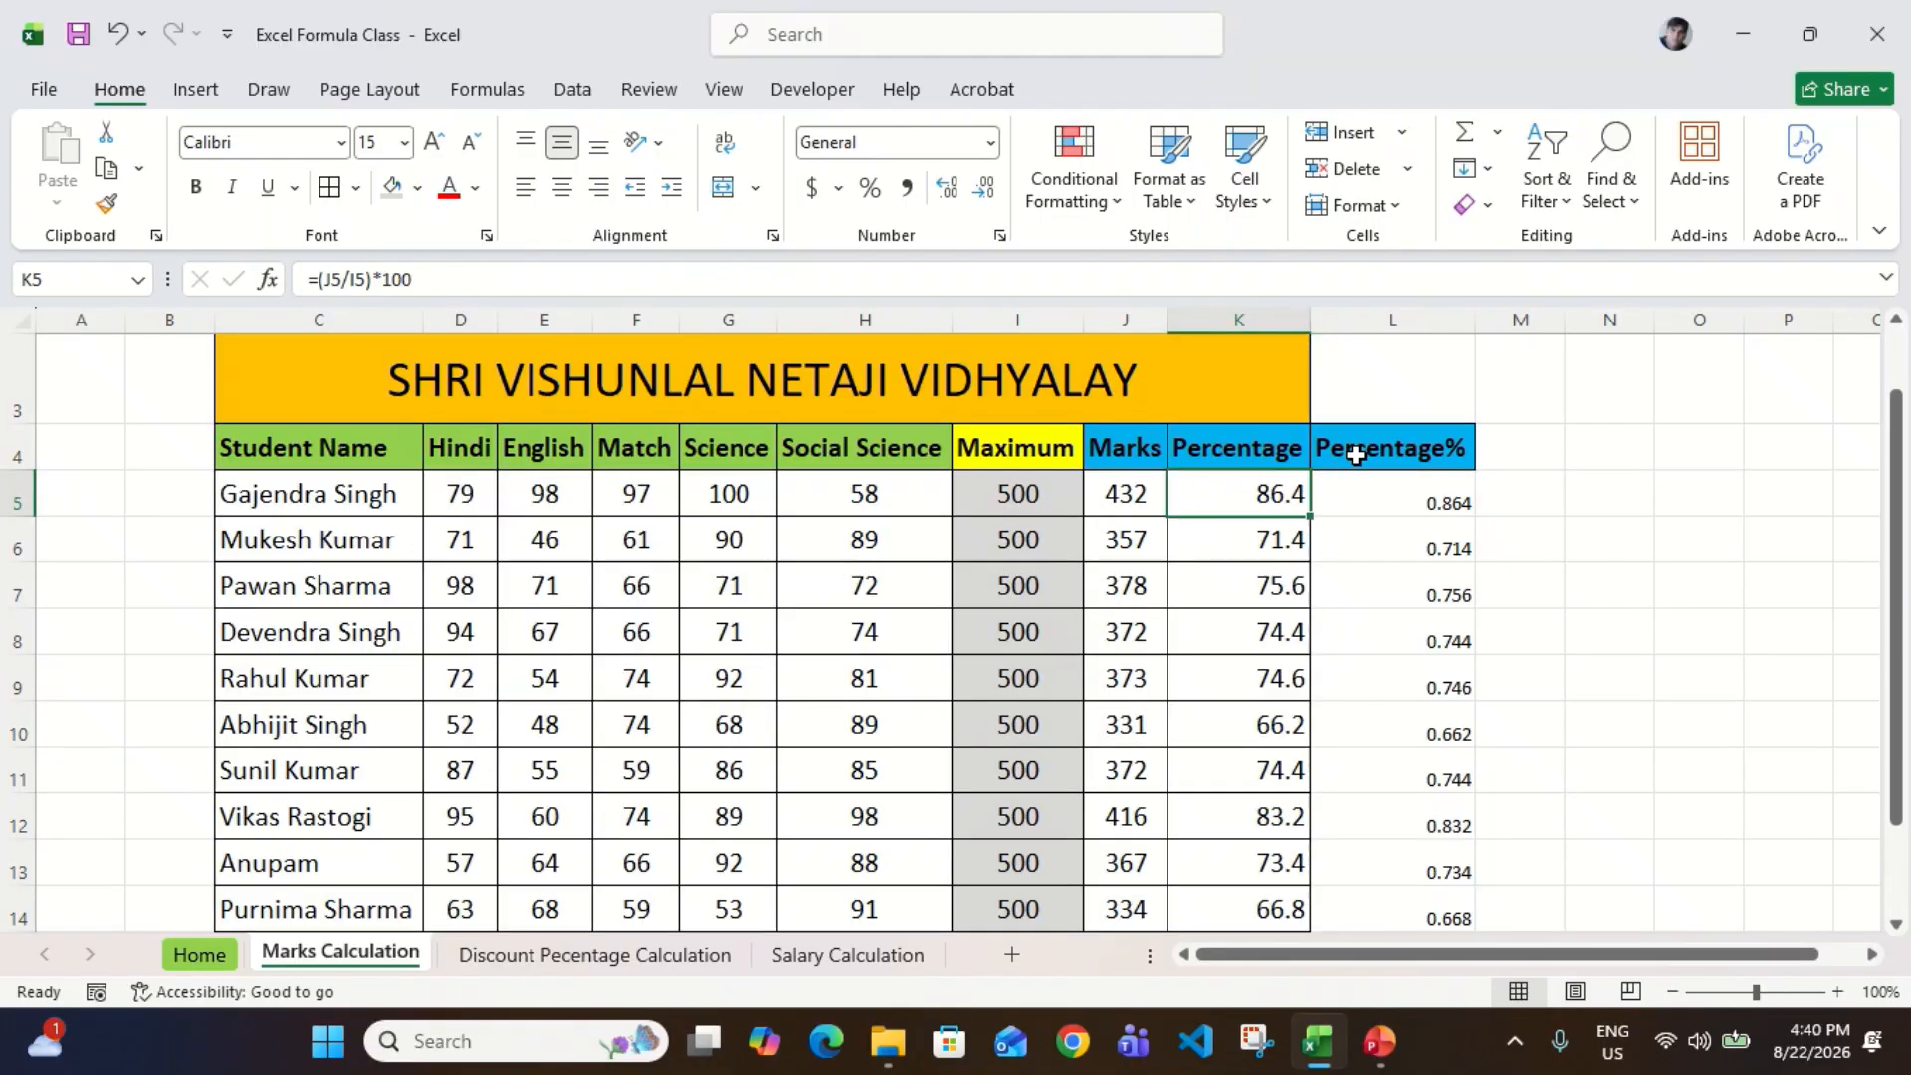
{"action": "key", "text": "ctrl+c"}
{"action": "key", "text": "Right"}
{"action": "key", "text": "ctrl+shift+Down"}
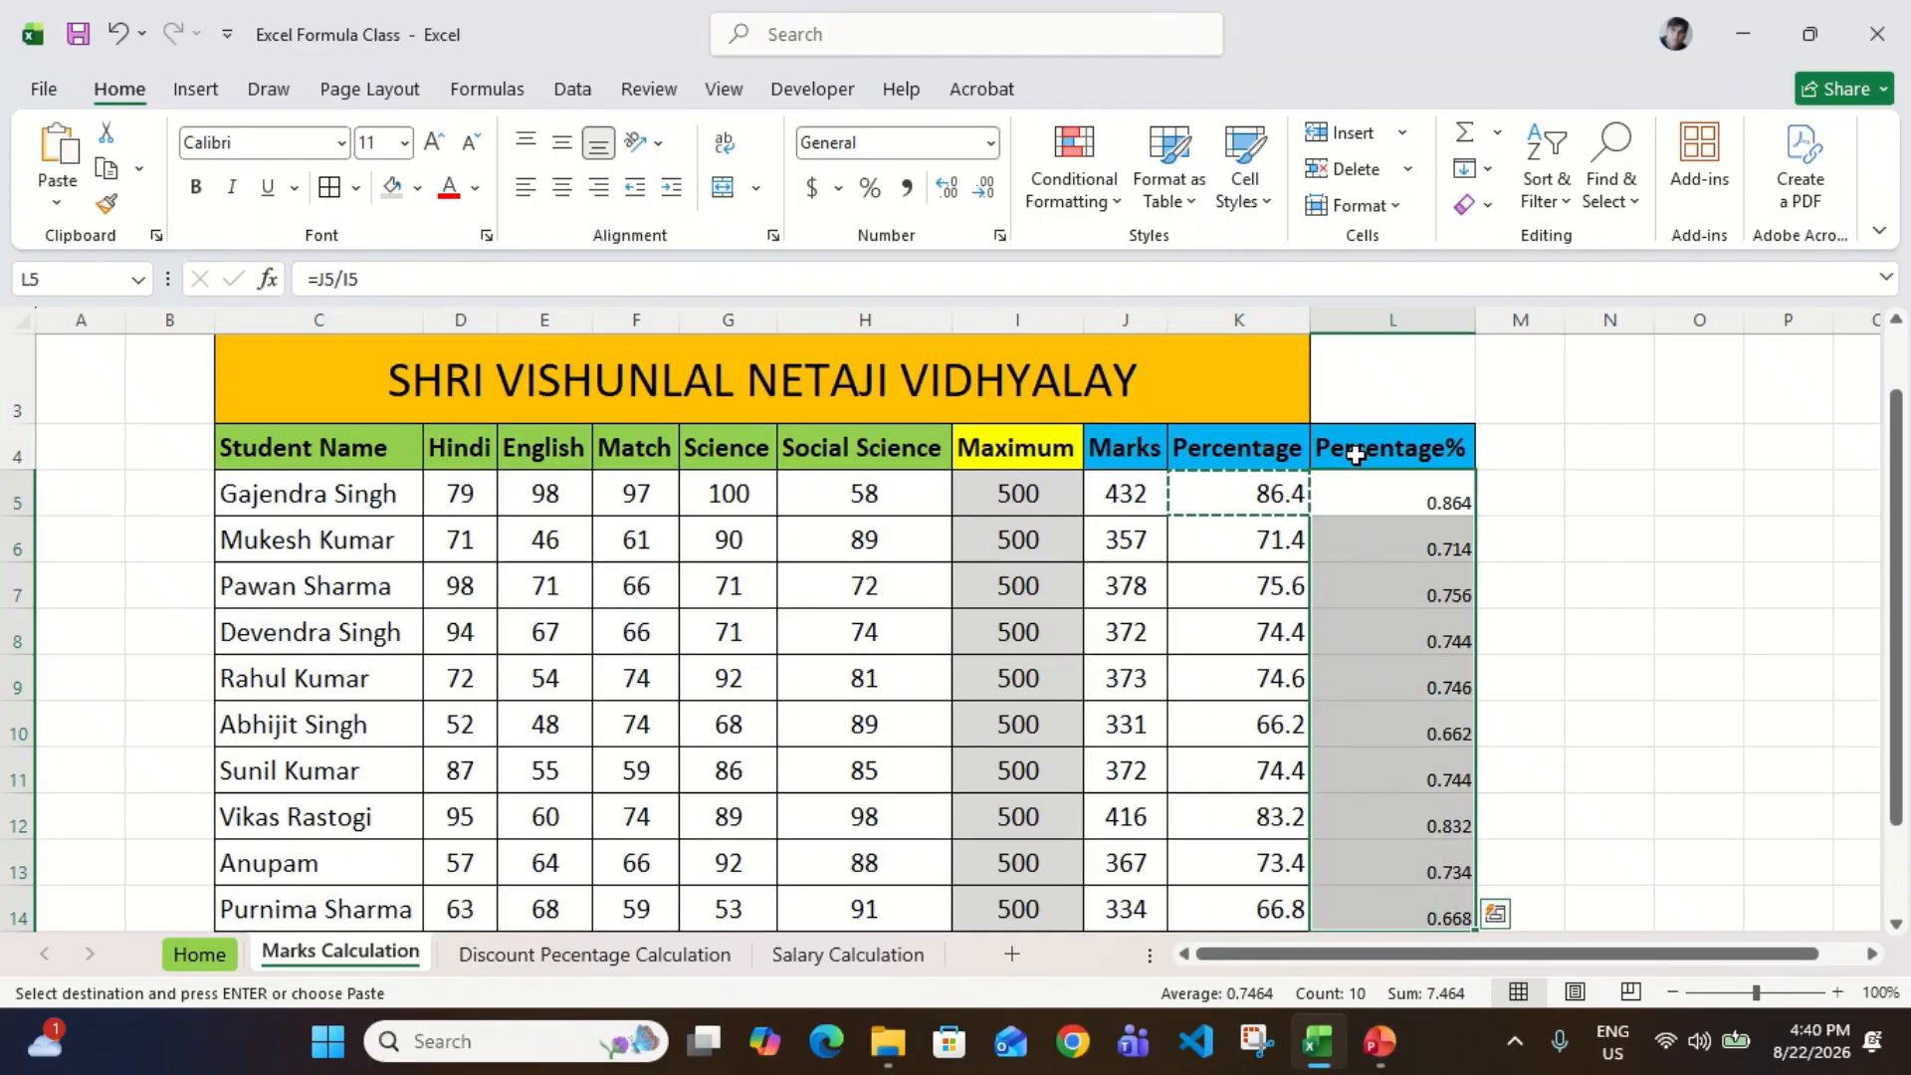
{"action": "key", "text": "ctrl+alt+v"}
{"action": "key", "text": "Return"}
{"action": "key", "text": "ctrl+Up"}
{"action": "key", "text": "Escape"}
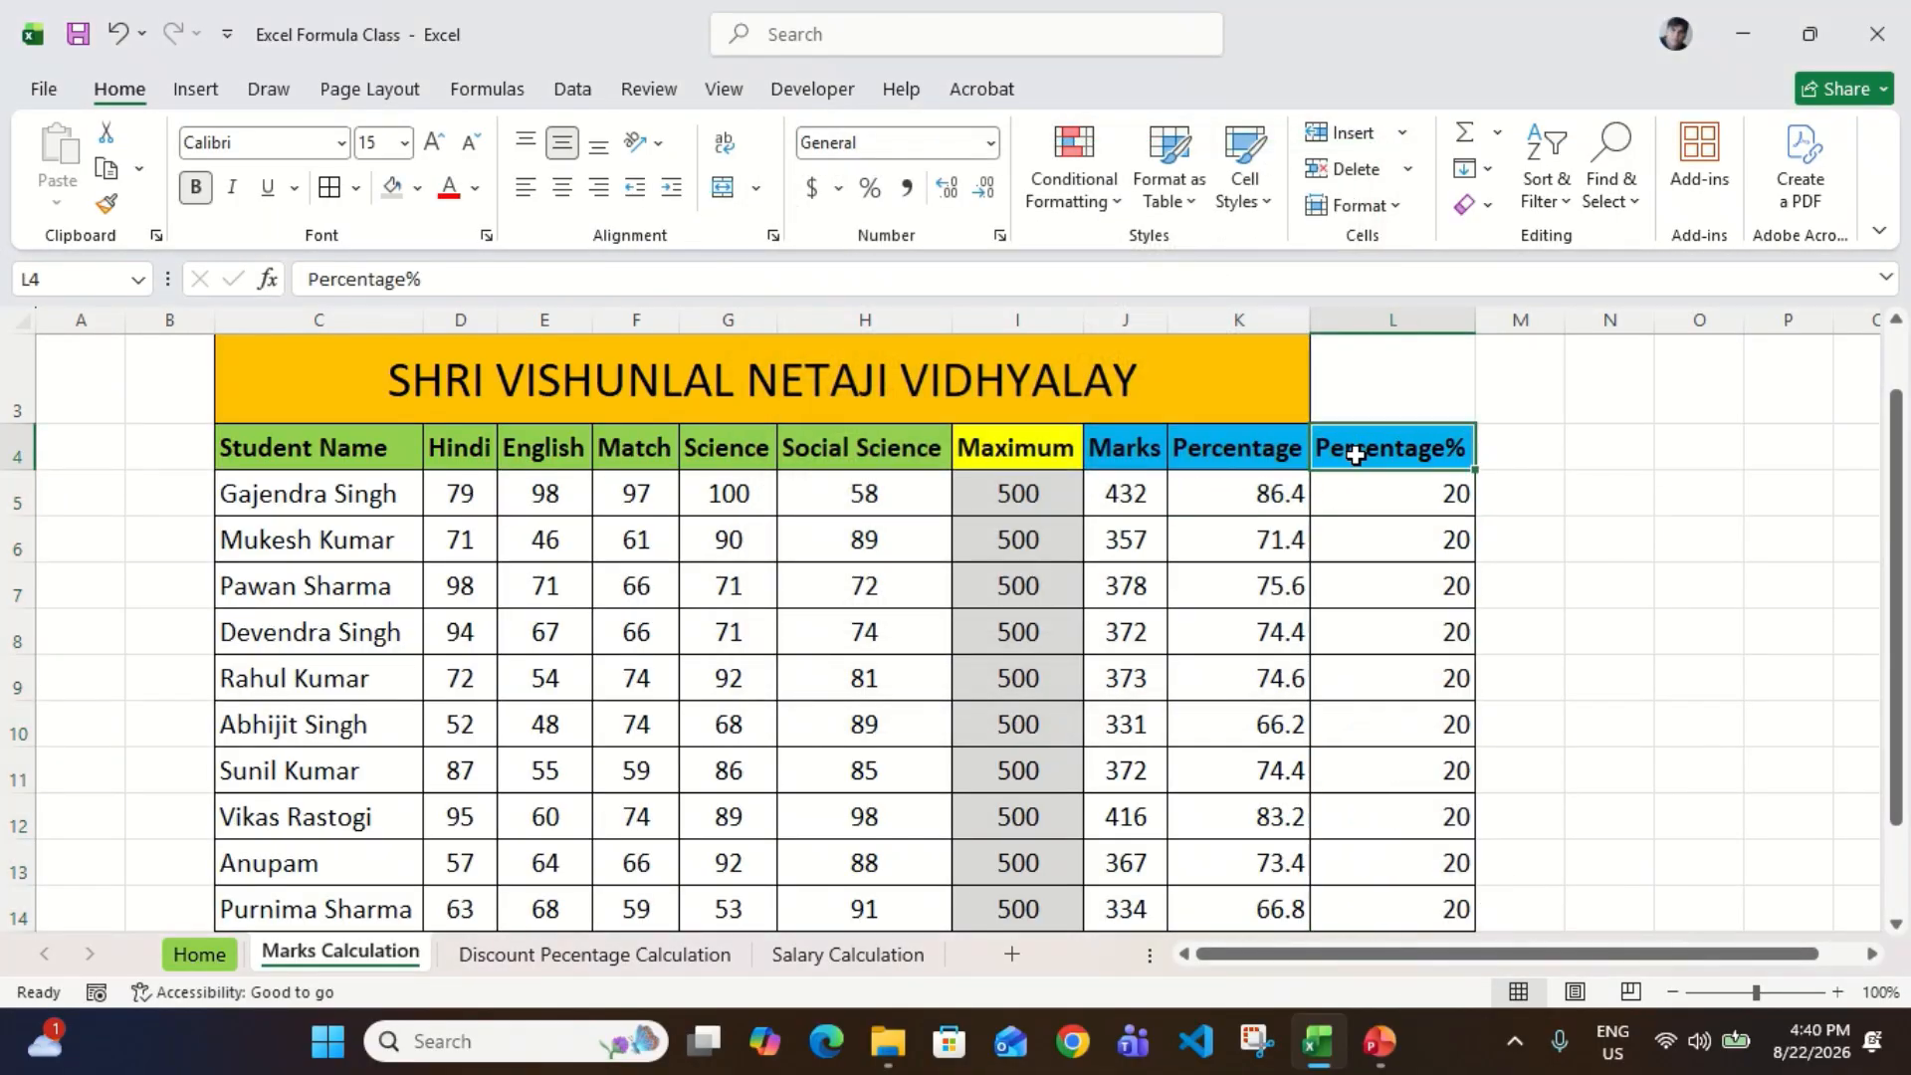
Step: Undo the Paste Special over L5:L14
{"action": "key", "text": "Down"}
{"action": "key", "text": "ctrl+z"}
{"action": "key", "text": "Escape"}
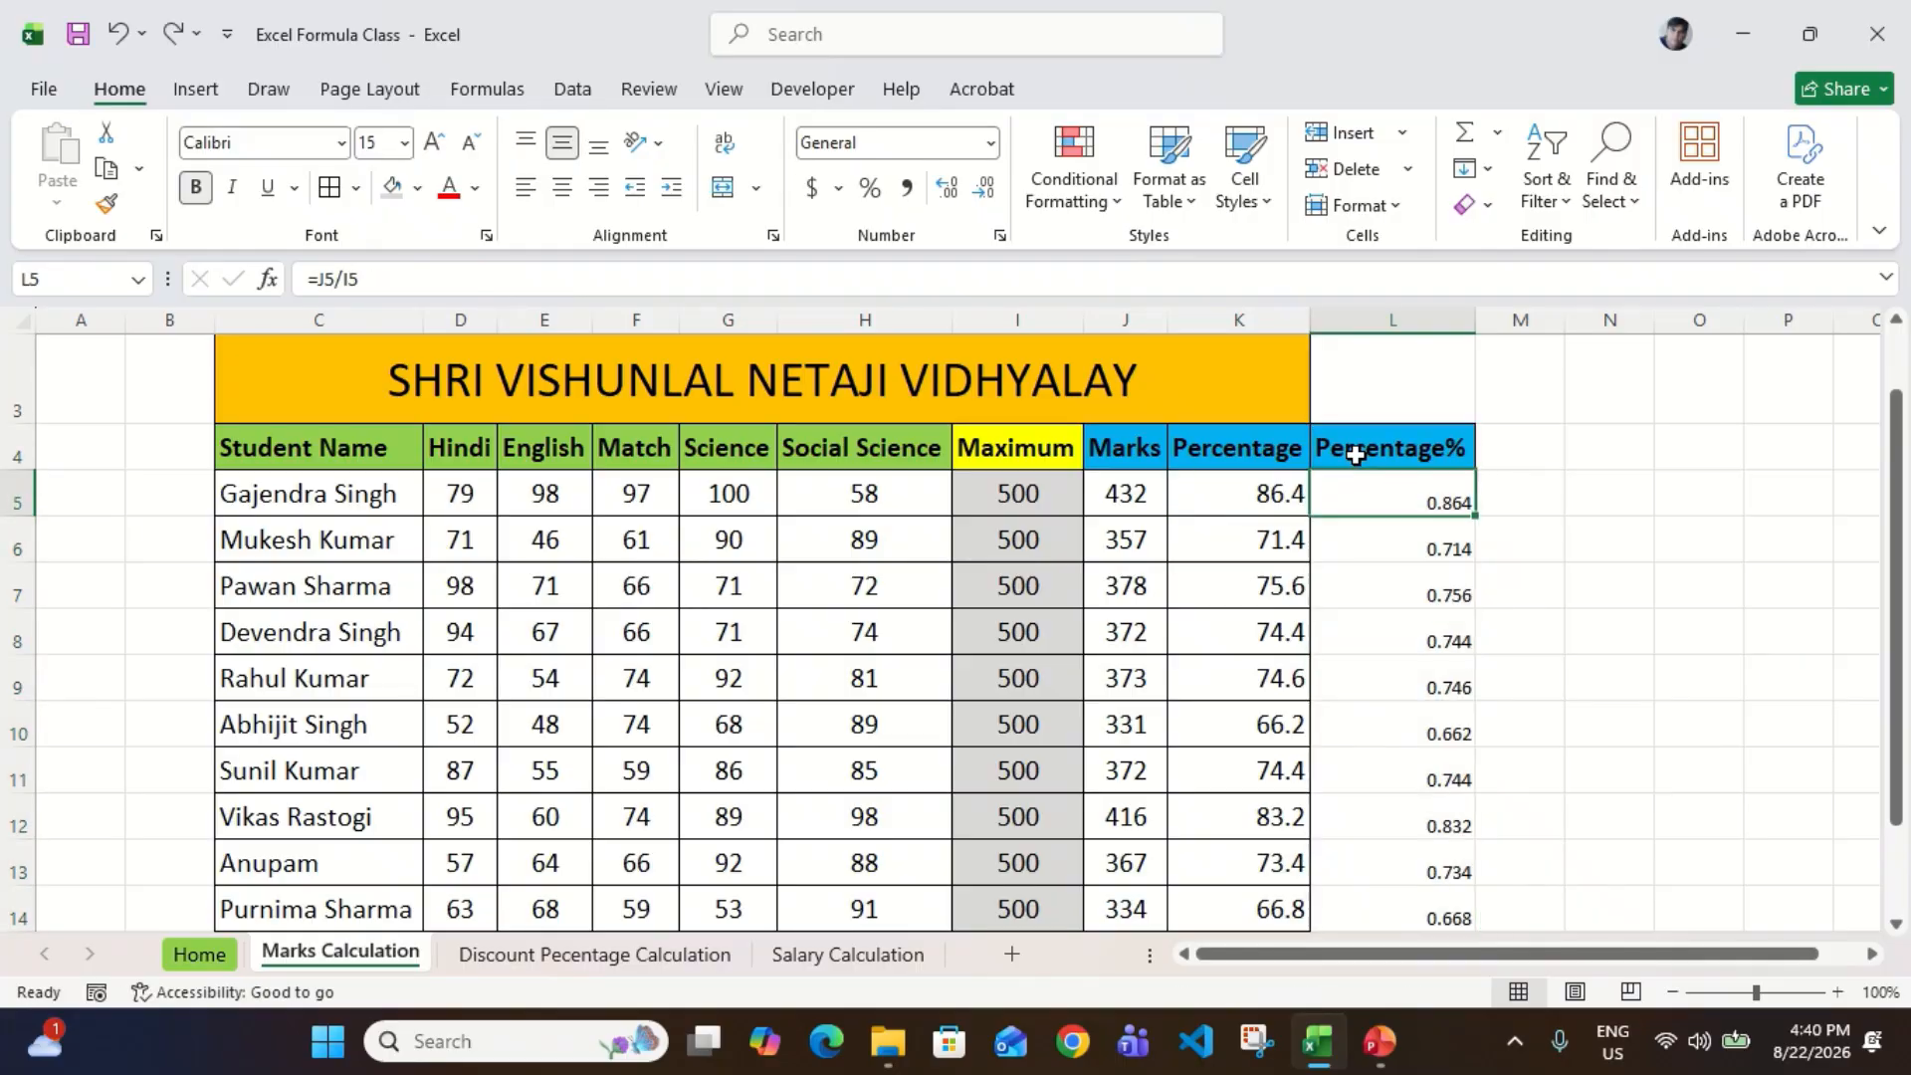
Step: Format L5:L14 as Percentage with one decimal place
{"action": "key", "text": "ctrl+shift+Down"}
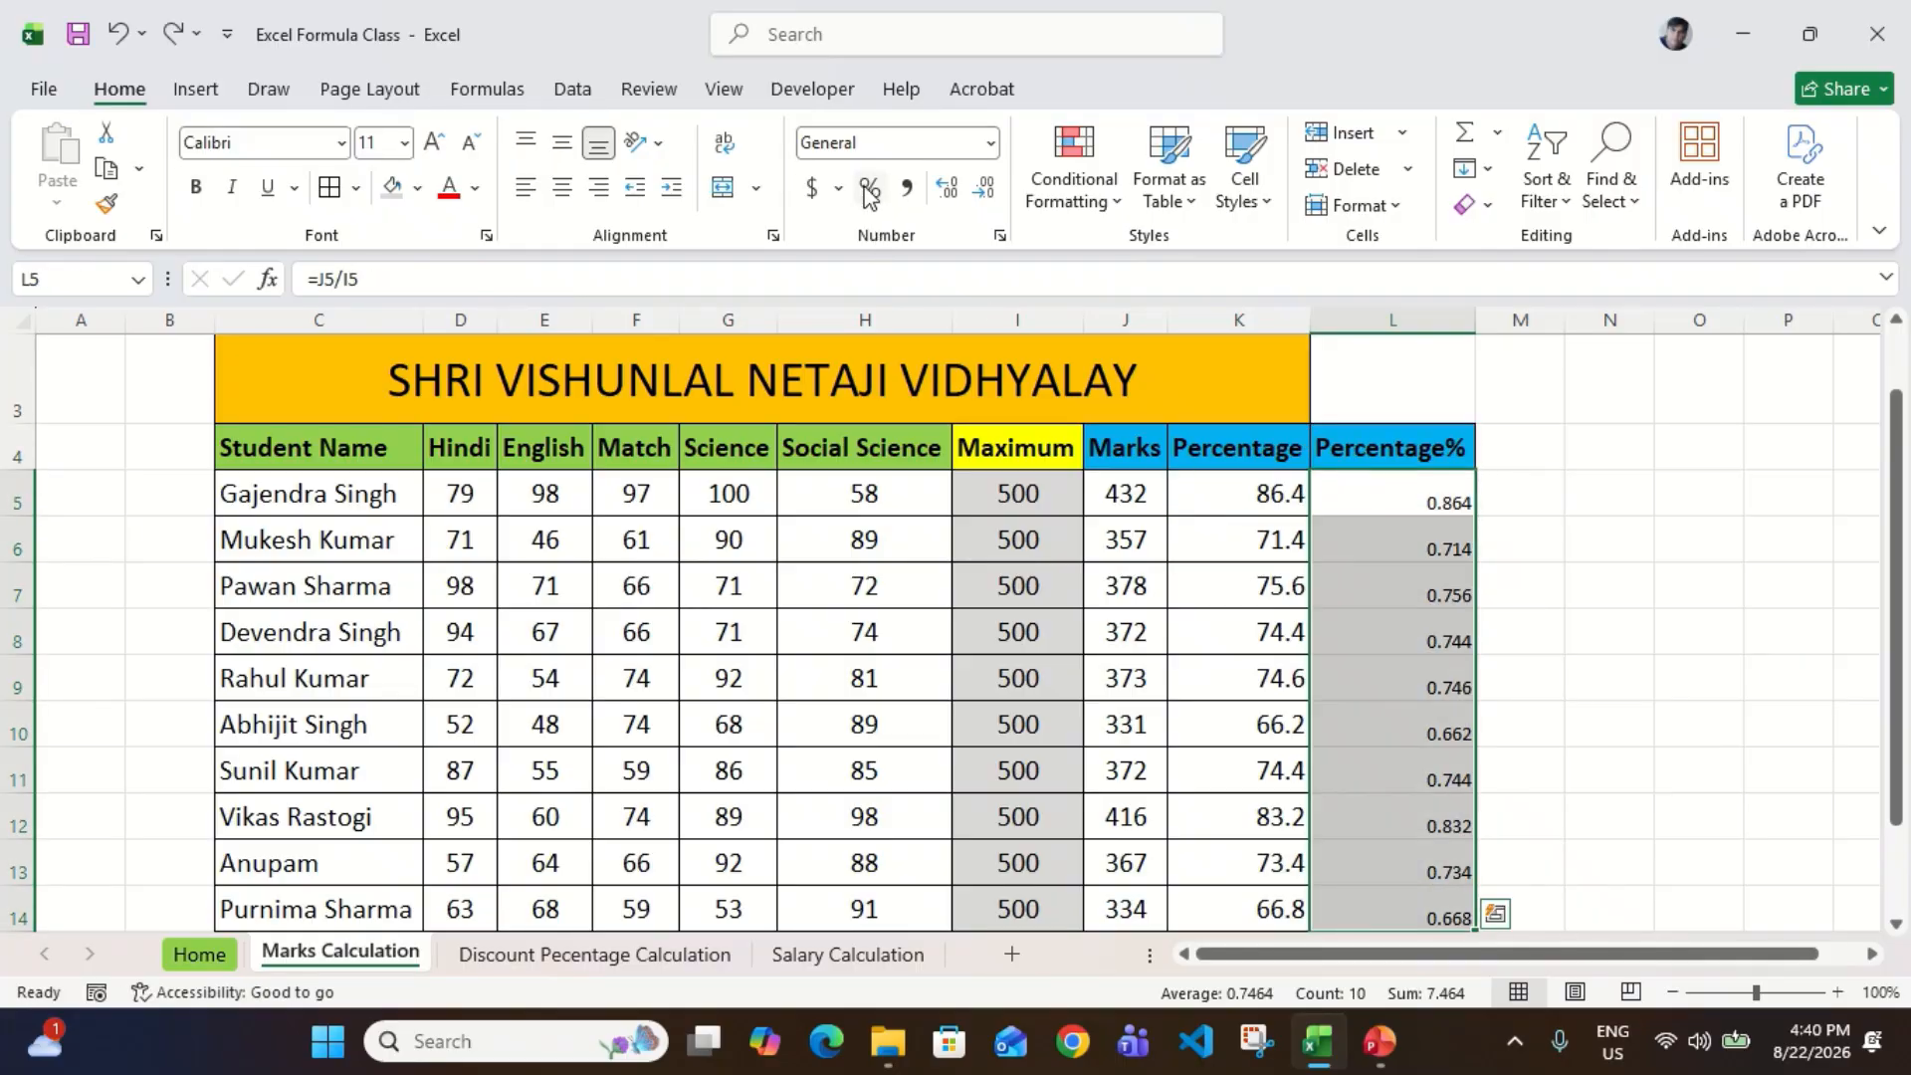
{"action": "left_click", "coordinate": [869, 192]}
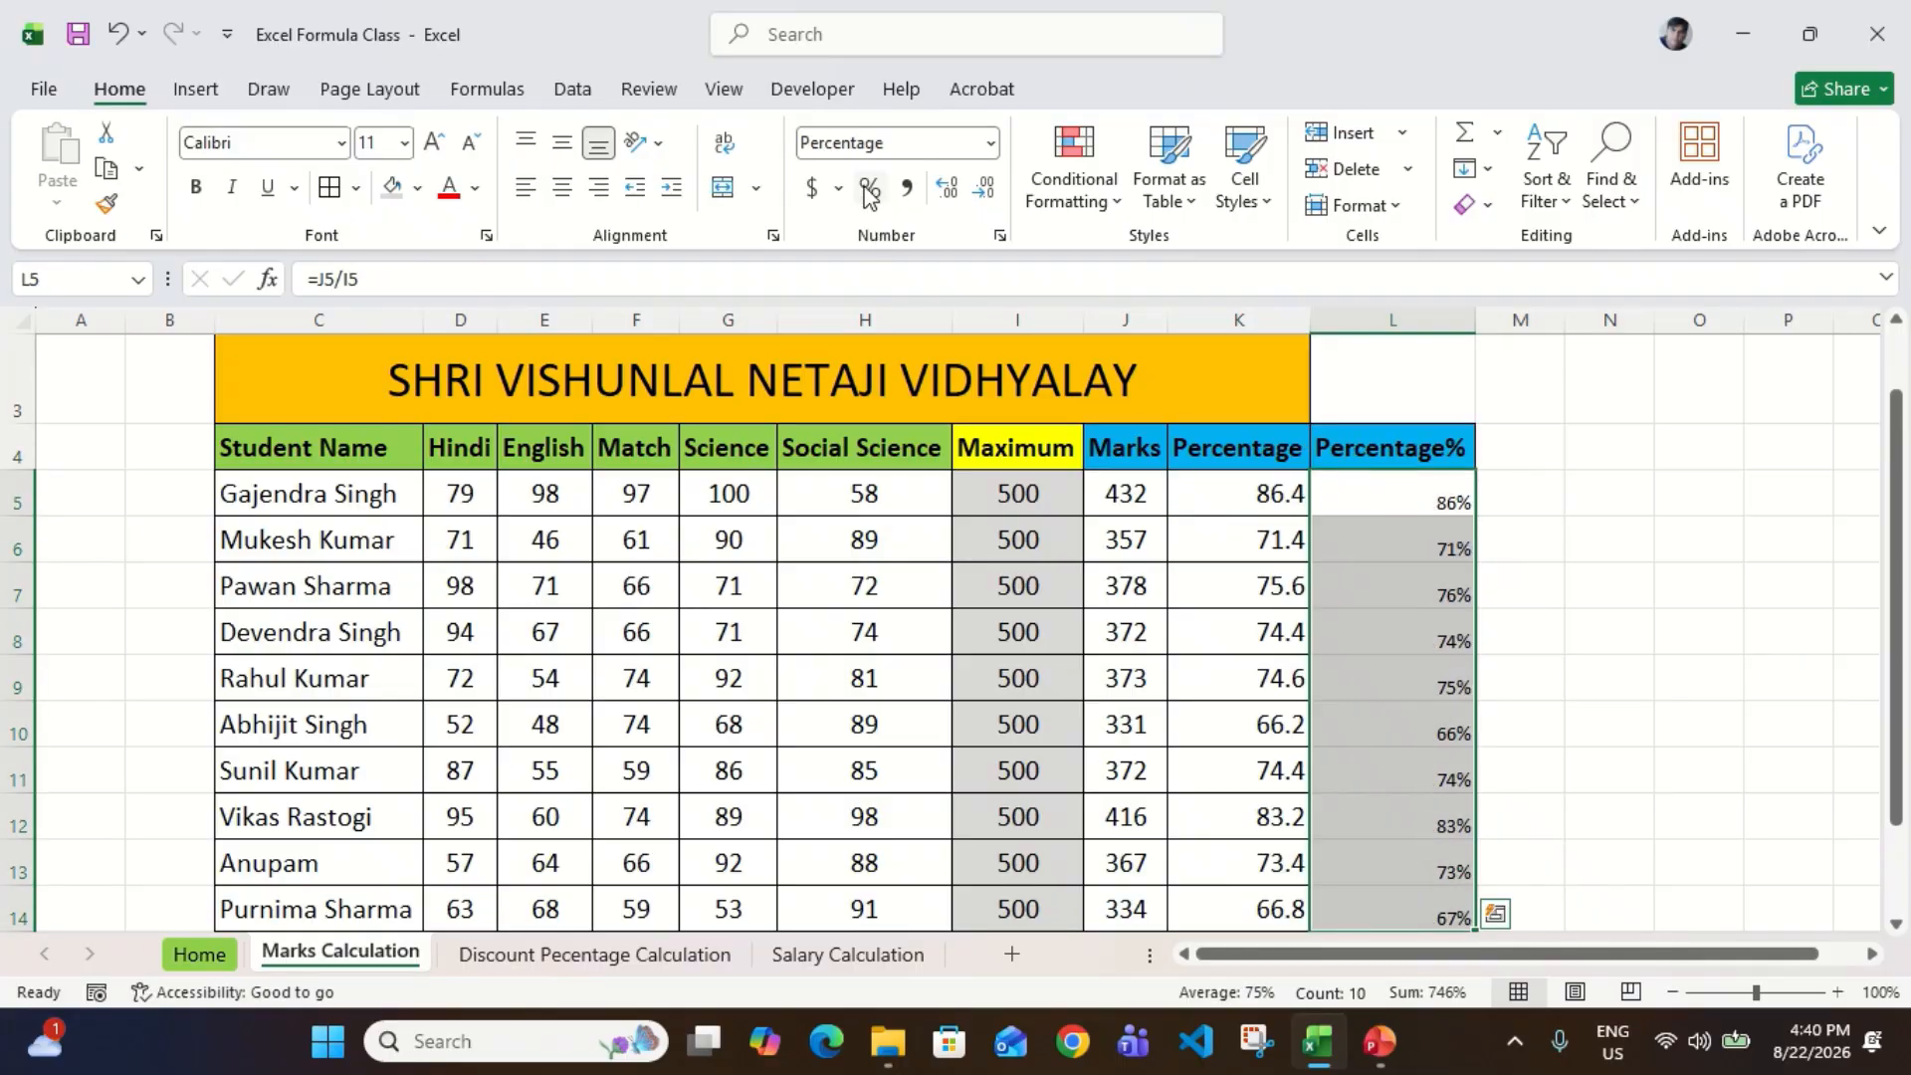
{"action": "left_click", "coordinate": [945, 199]}
{"action": "left_click", "coordinate": [945, 199]}
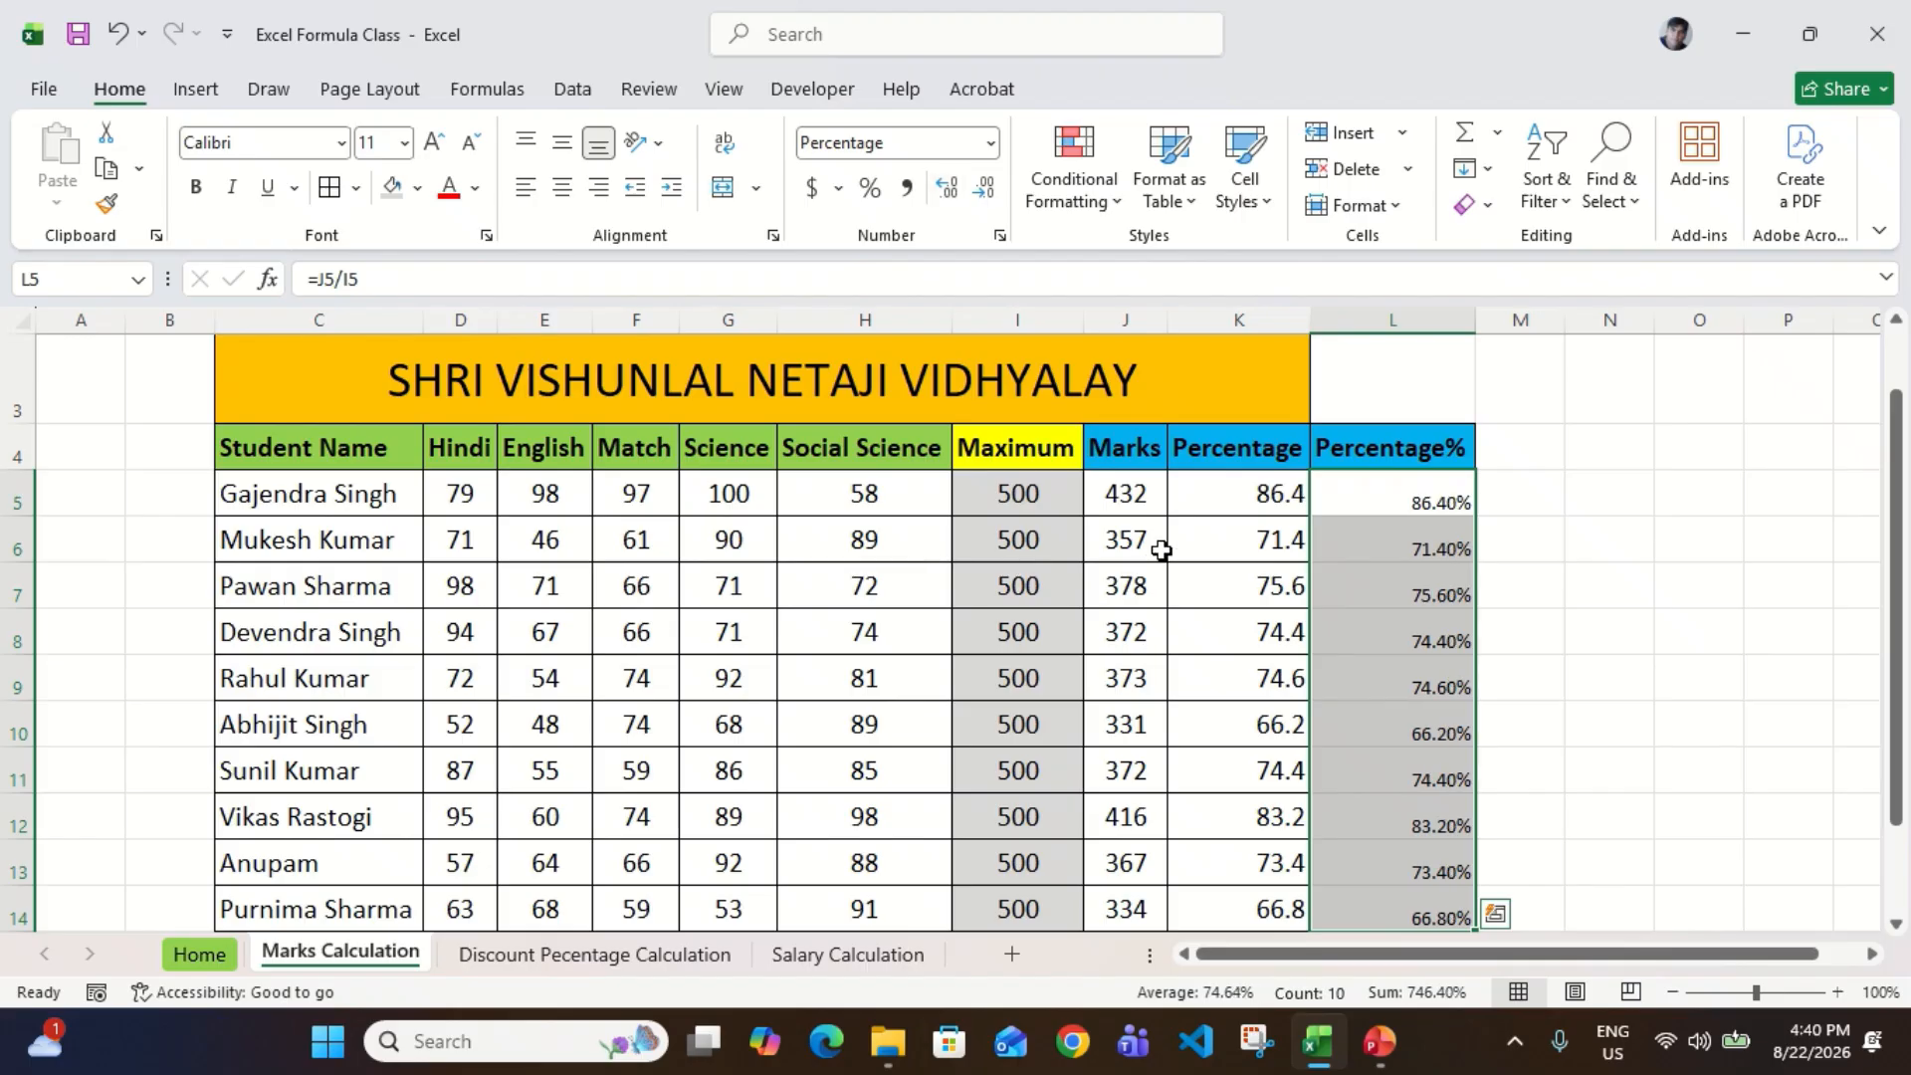
{"action": "left_click", "coordinate": [982, 195]}
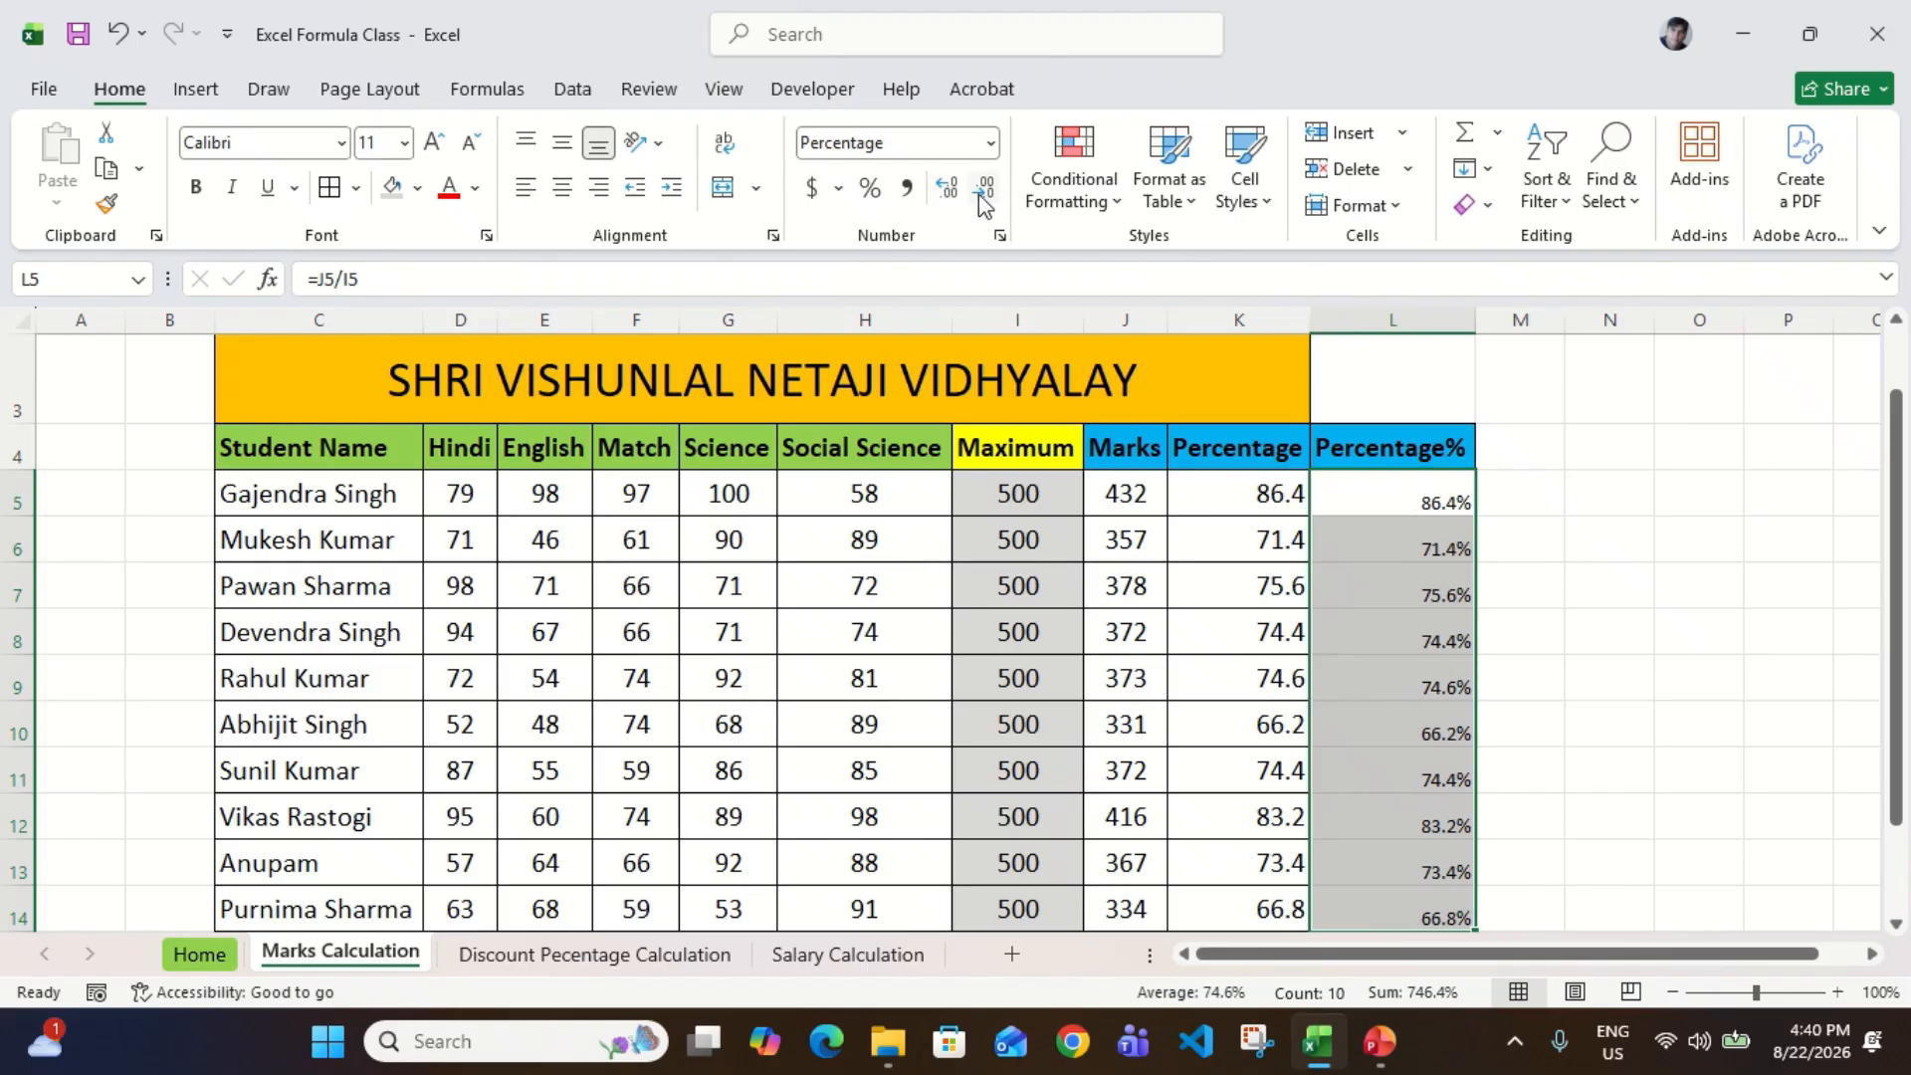
Step: Set the font size of the Percentage% values in L5:L14 to 15
{"action": "left_click", "coordinate": [381, 147]}
{"action": "type", "text": "15"}
{"action": "key", "text": "Return"}
{"action": "left_click", "coordinate": [1020, 619]}
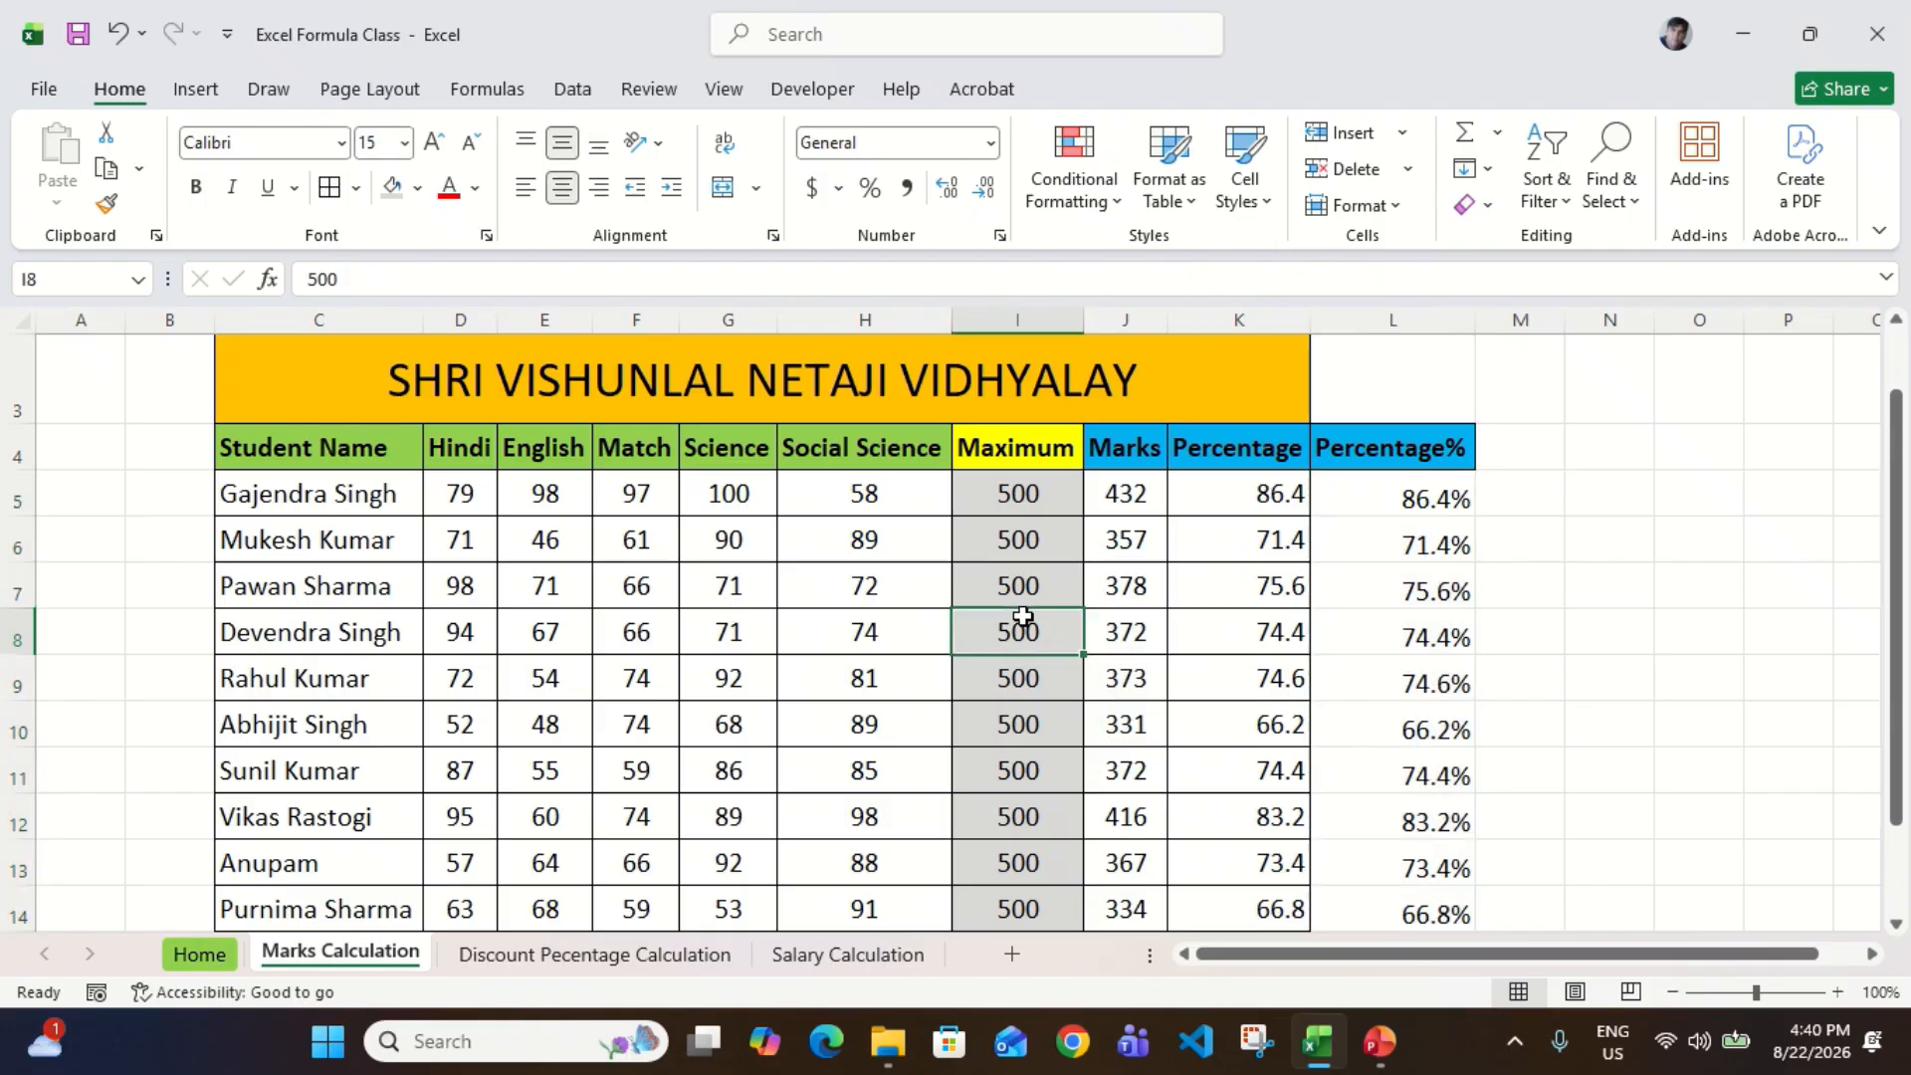
Step: Inspect the cell references in the Percentage% formula in L5, leaving the formula as it is
{"action": "scroll", "coordinate": [1180, 627], "scroll_direction": "down", "scroll_amount": 2}
{"action": "scroll", "coordinate": [1179, 627], "scroll_direction": "up", "scroll_amount": 2}
{"action": "scroll", "coordinate": [1180, 627], "scroll_direction": "down", "scroll_amount": 1}
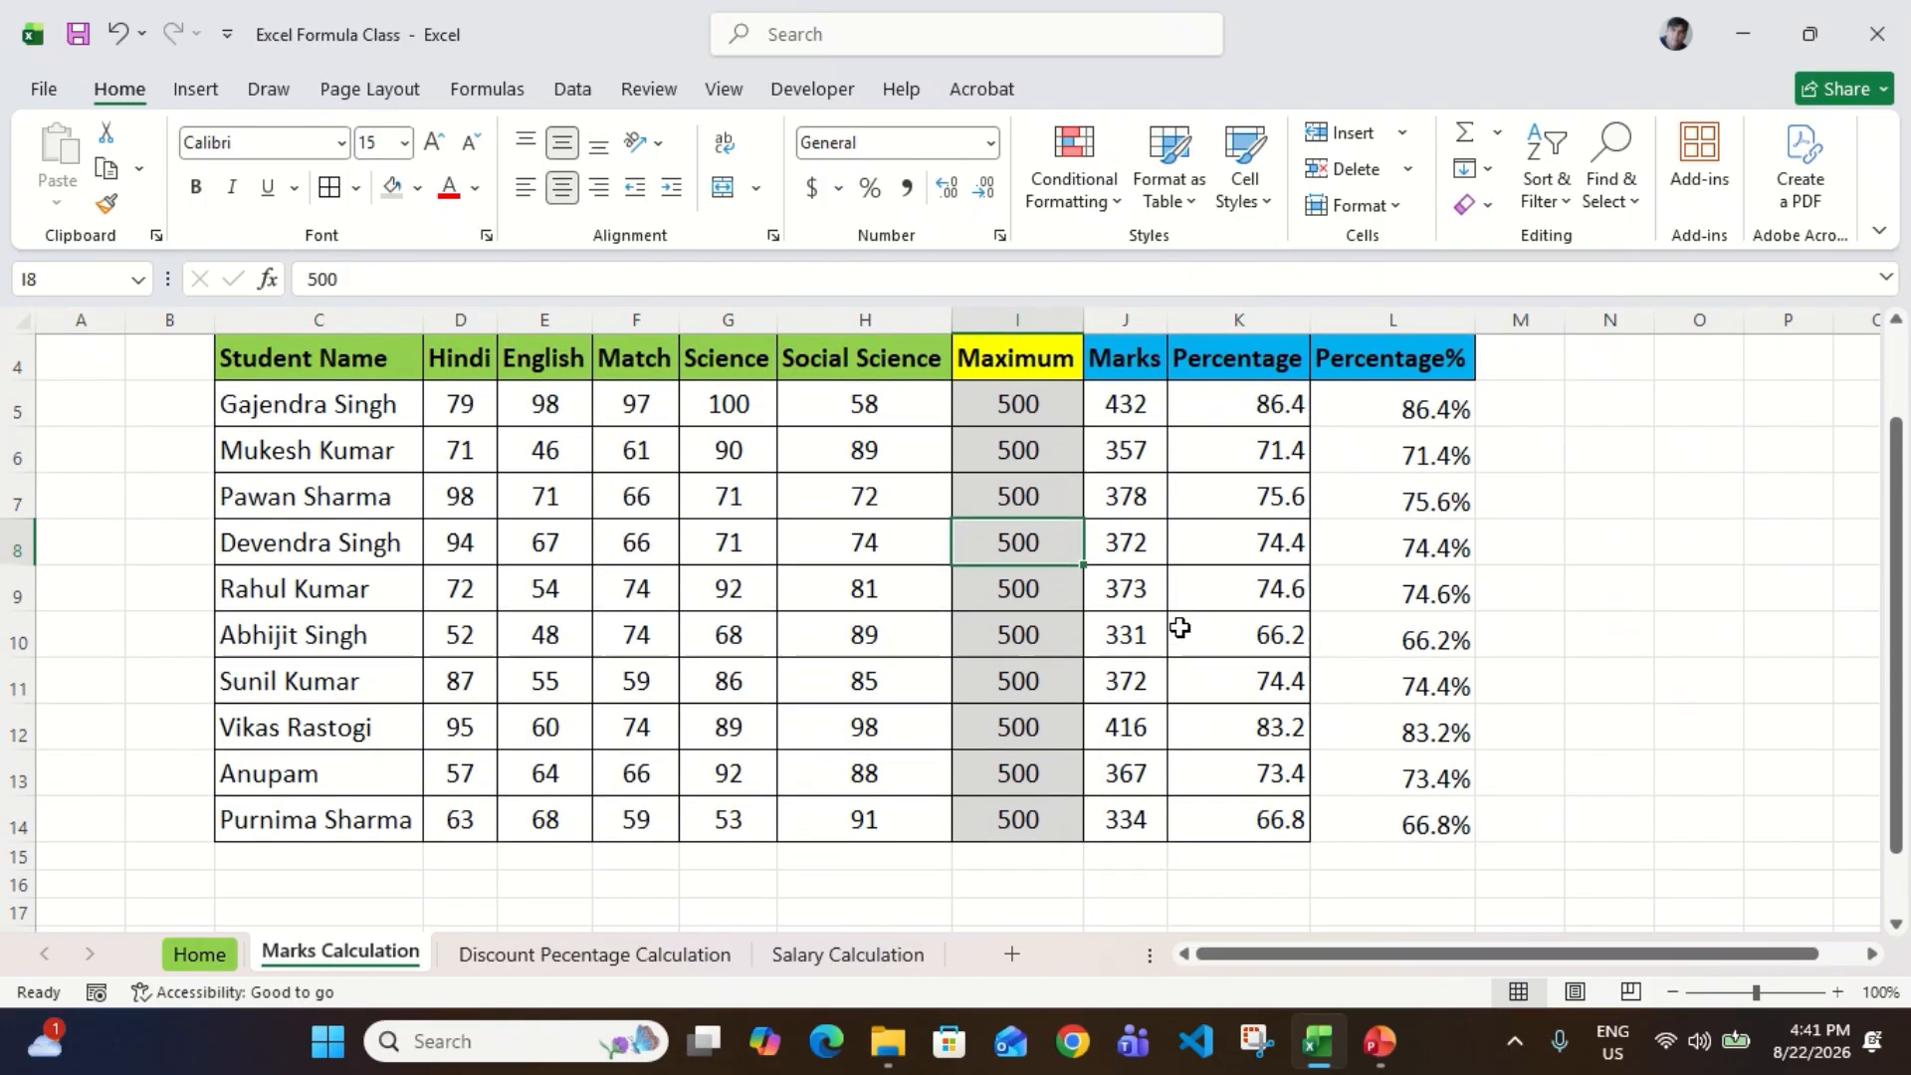
{"action": "left_click", "coordinate": [1276, 406]}
{"action": "key", "text": "Right"}
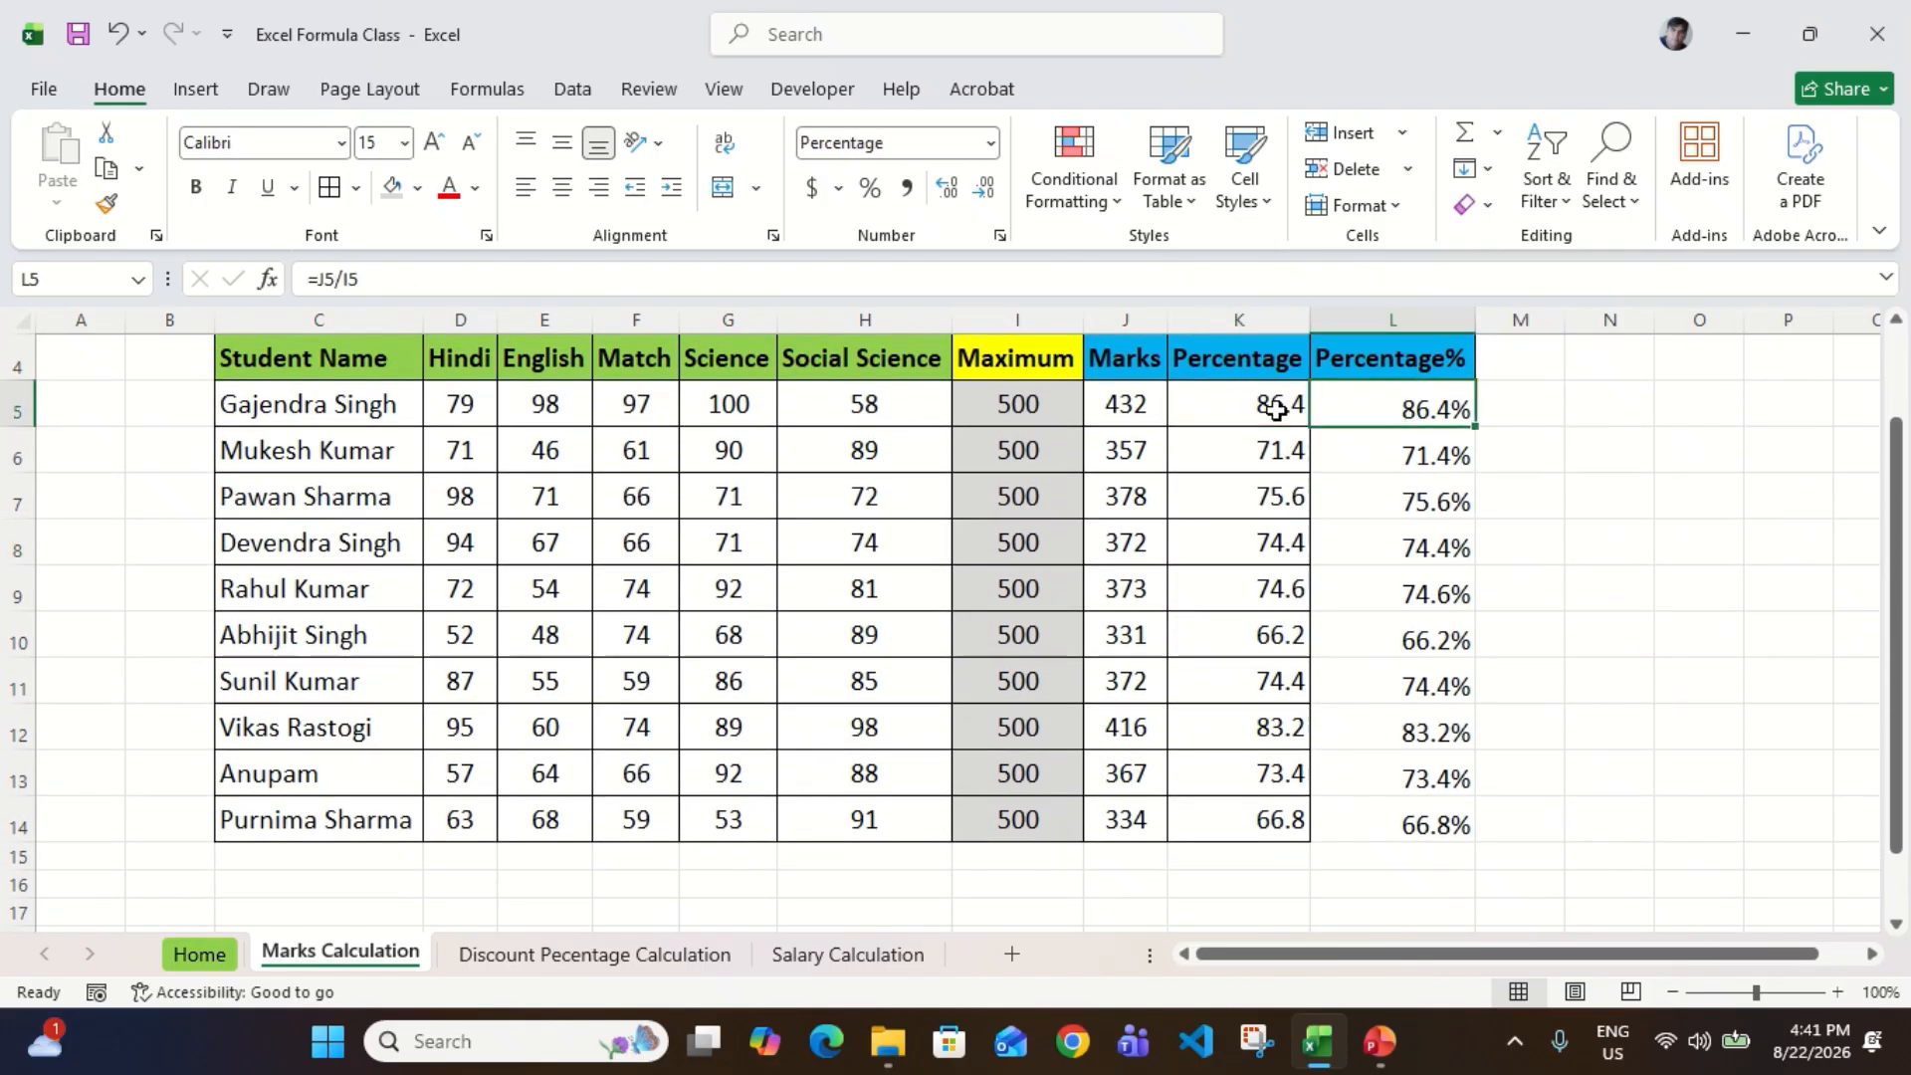
{"action": "key", "text": "F2"}
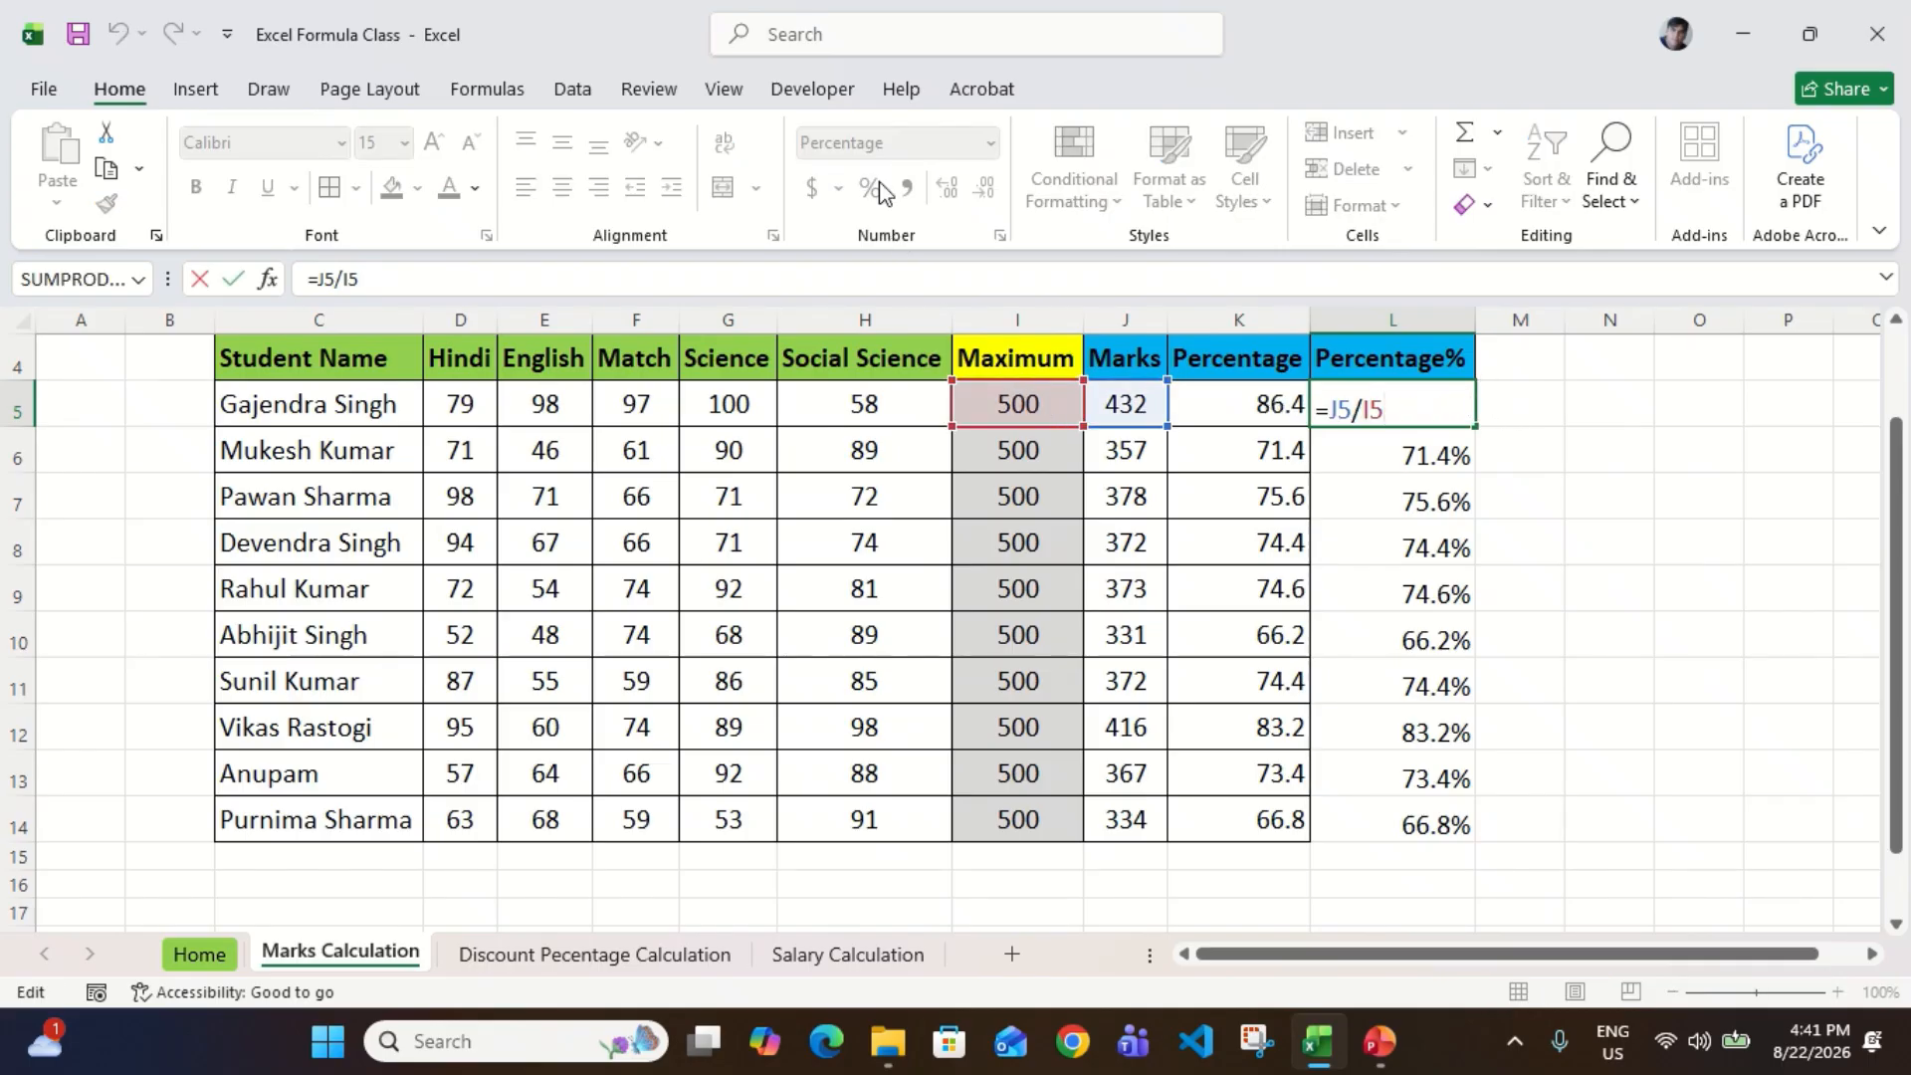
{"action": "key", "text": "ctrl+Return"}
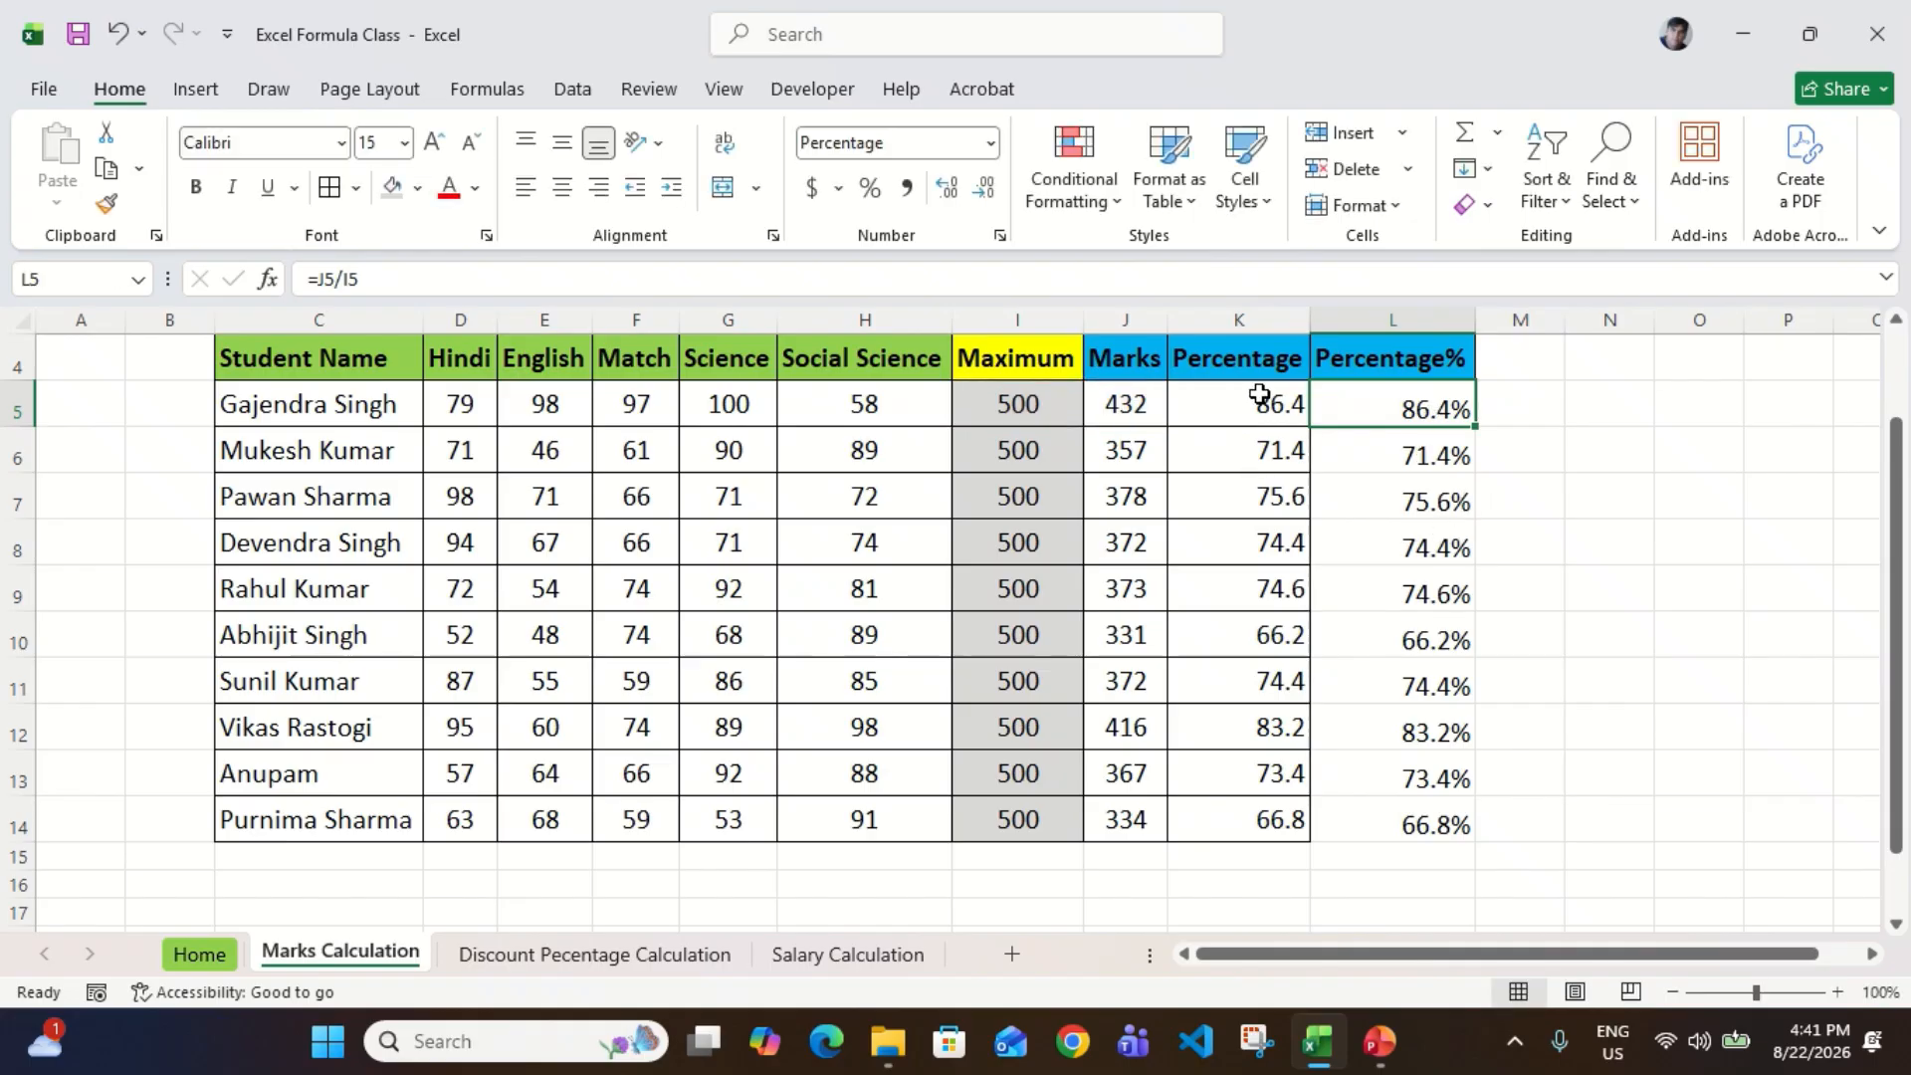
Step: Inspect the multiply-by-100 Percentage formula in K5, leaving the formula as it is
{"action": "left_click", "coordinate": [1259, 394]}
{"action": "key", "text": "F2"}
{"action": "type", "text": "2"}
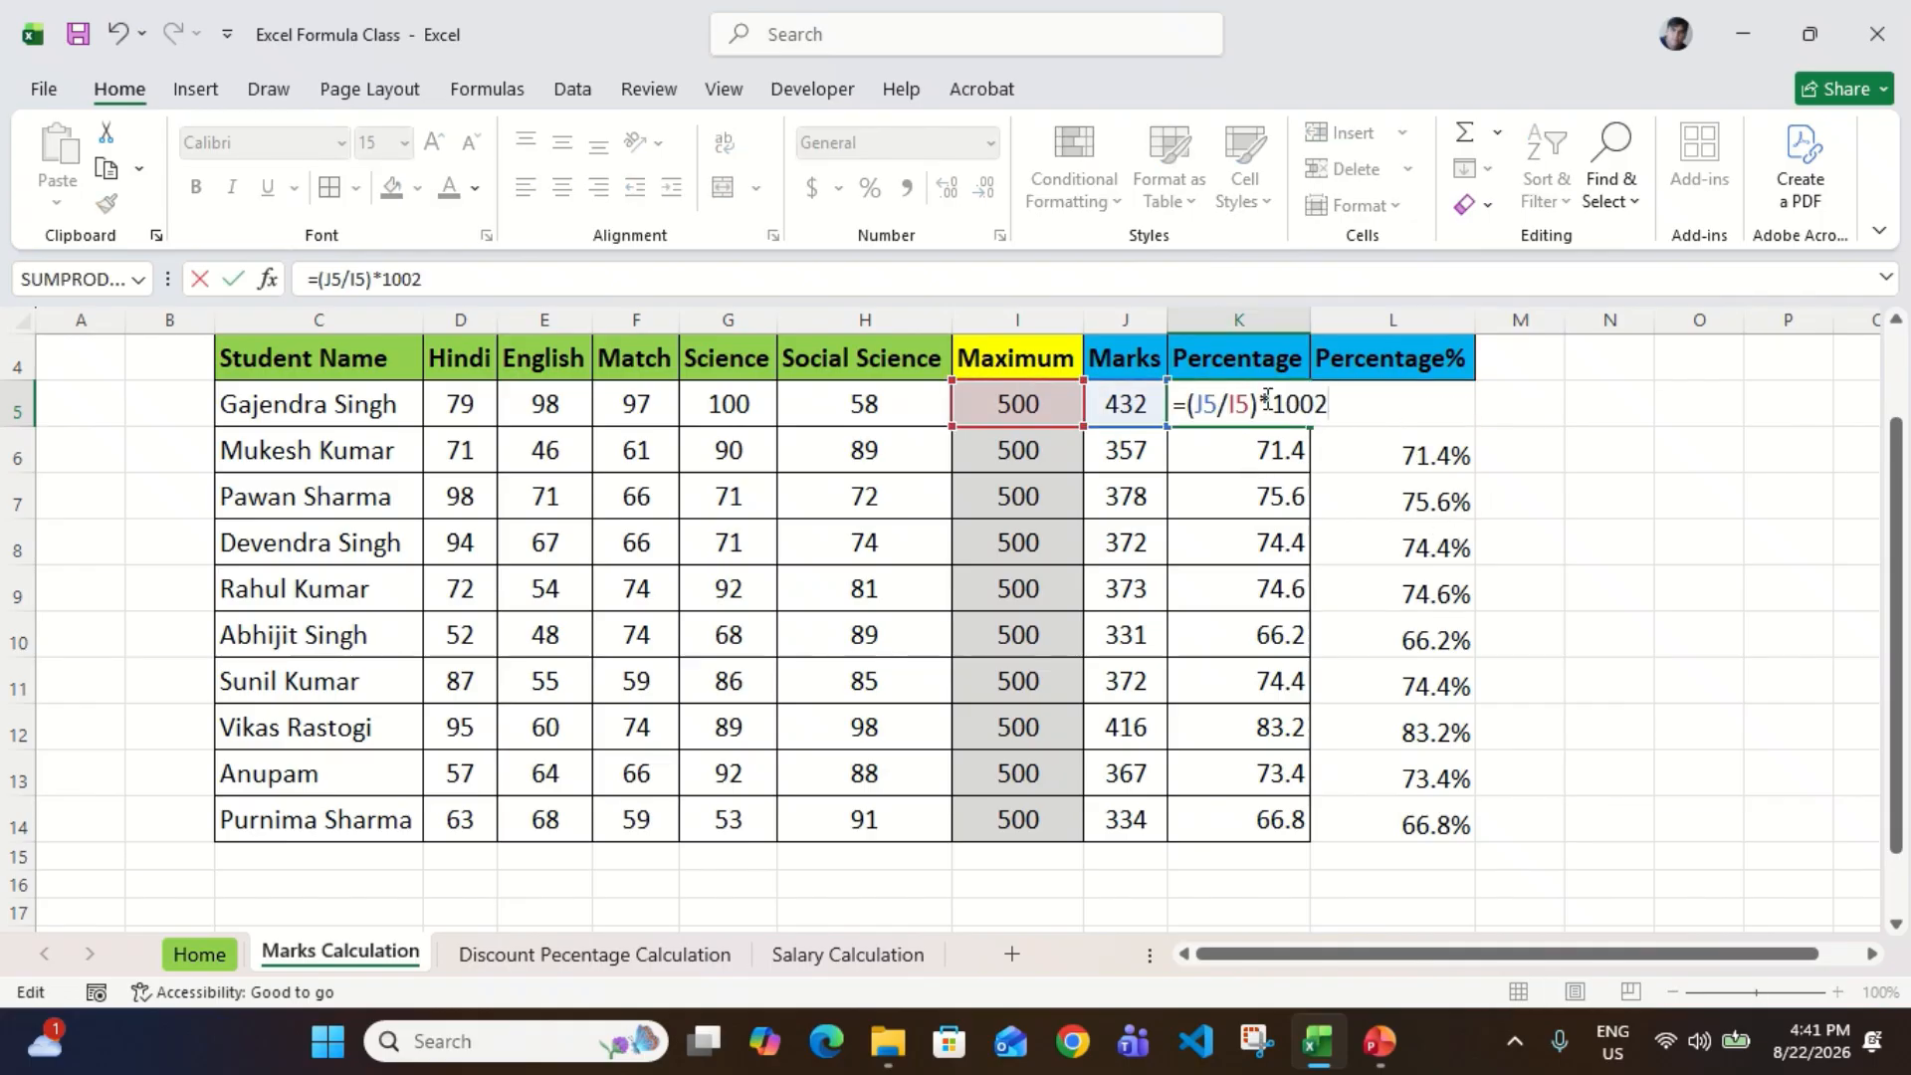
{"action": "key", "text": "Escape"}
{"action": "key", "text": "F2"}
{"action": "key", "text": "BackSpace"}
{"action": "key", "text": "Escape"}
{"action": "key", "text": "F2"}
{"action": "key", "text": "Escape"}
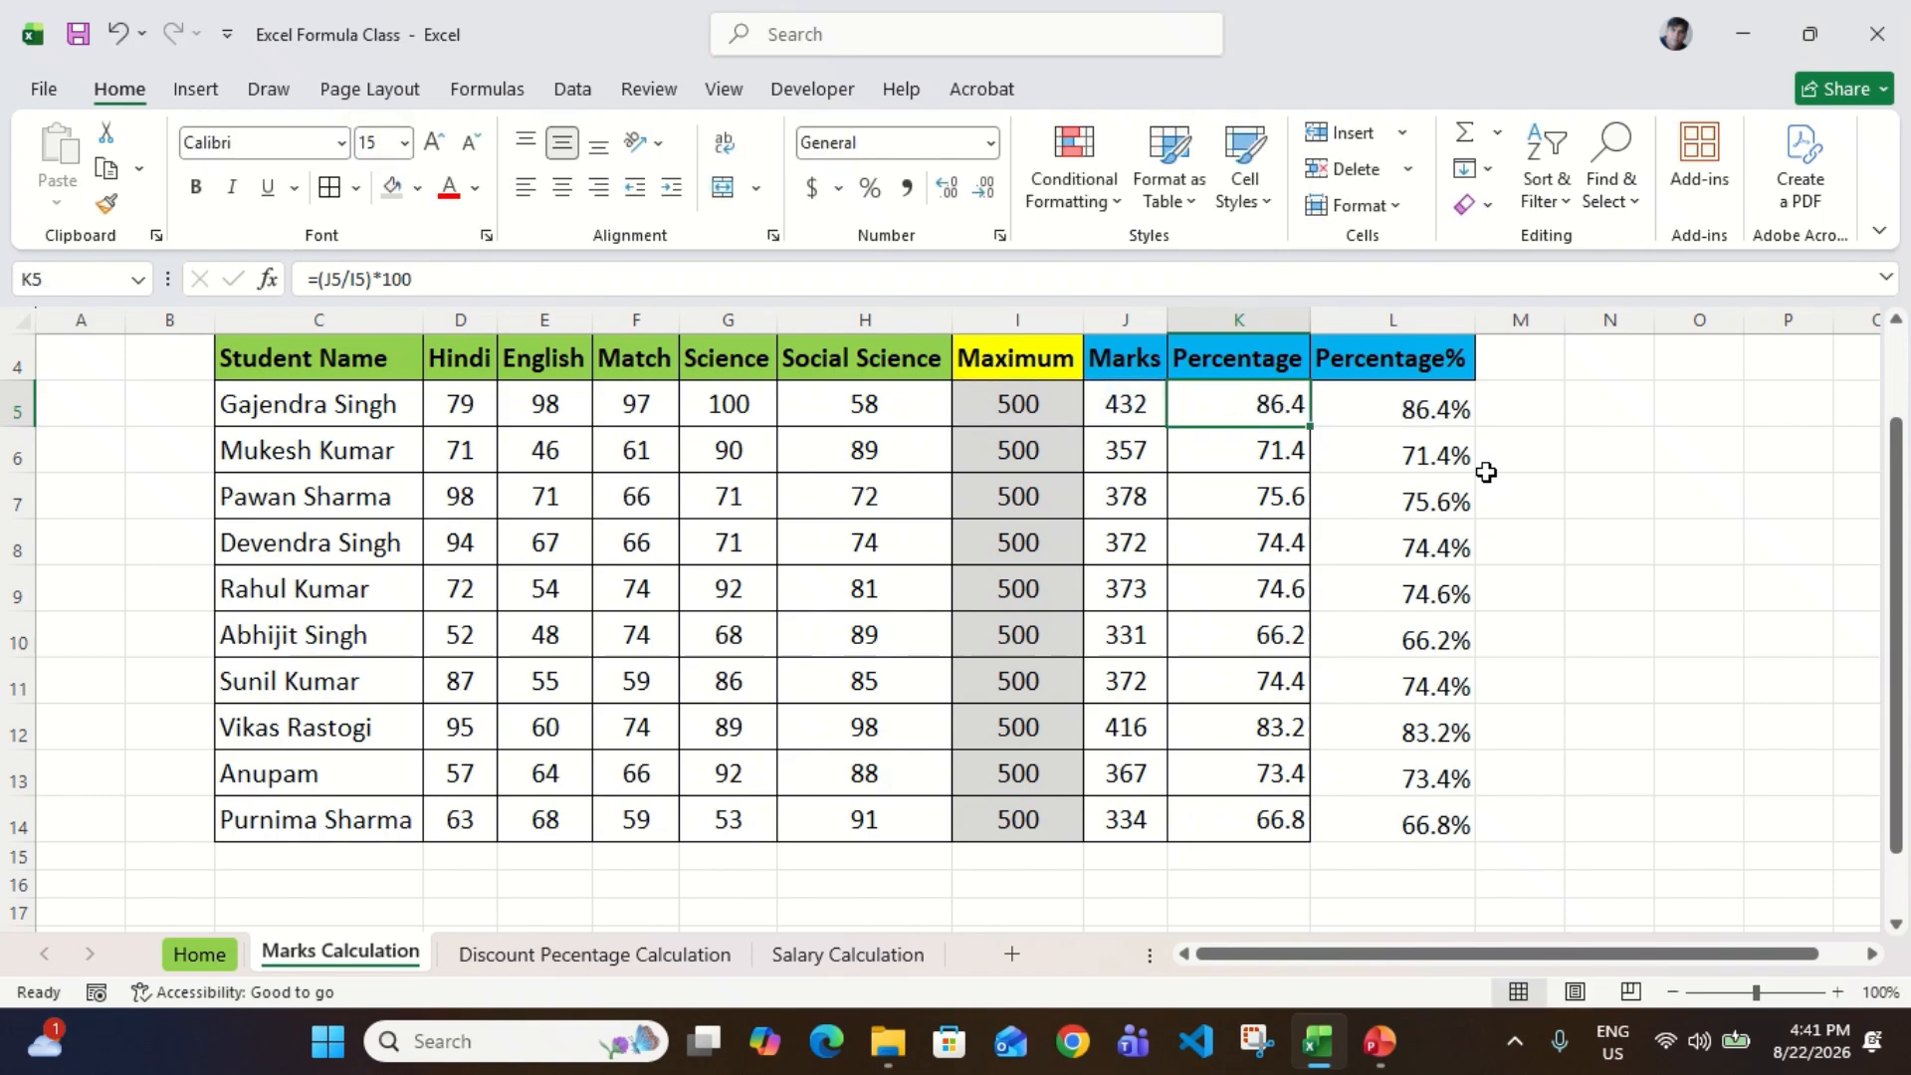
Step: Compare the Percentage values in K5:K14 with the Percentage% values in L5:L14
{"action": "key", "text": "ctrl+shift+Down"}
{"action": "key", "text": "Up"}
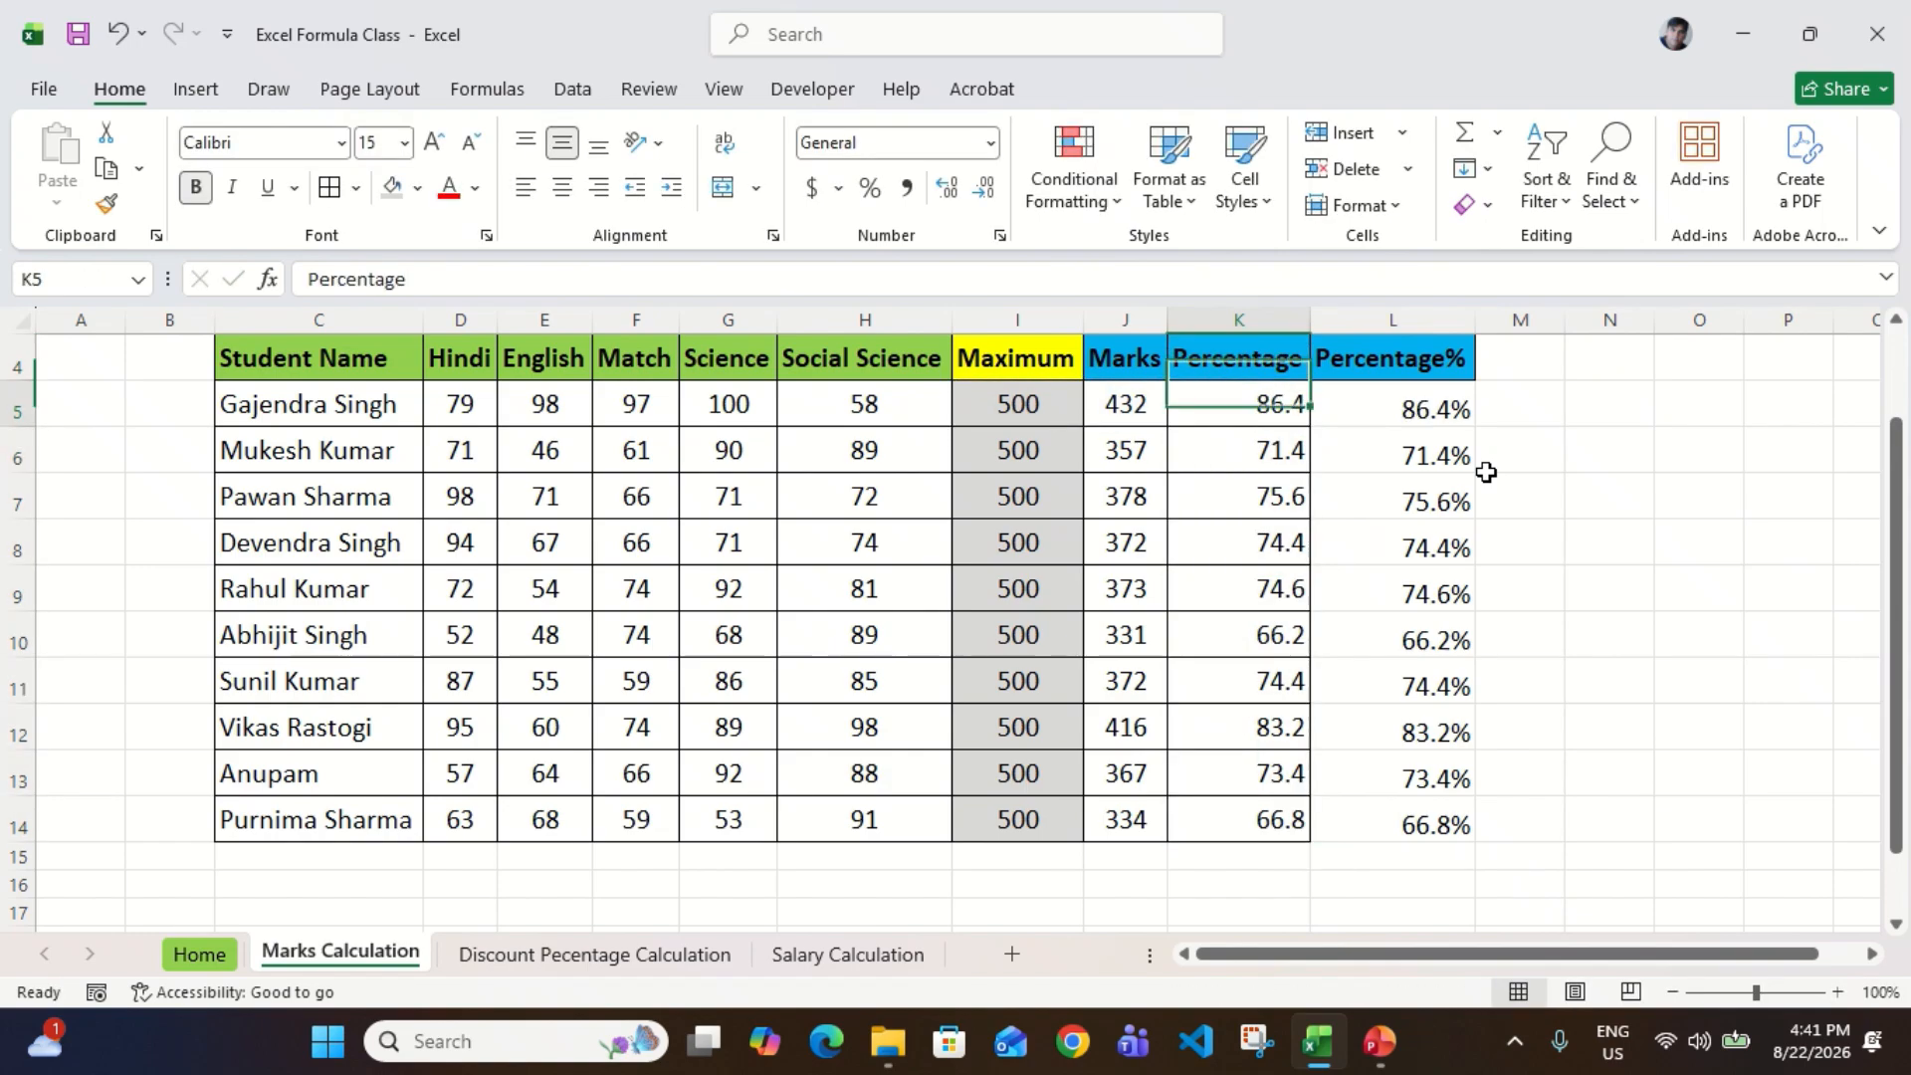
{"action": "key", "text": "Down"}
{"action": "key", "text": "ctrl+shift+Down"}
{"action": "key", "text": "Right"}
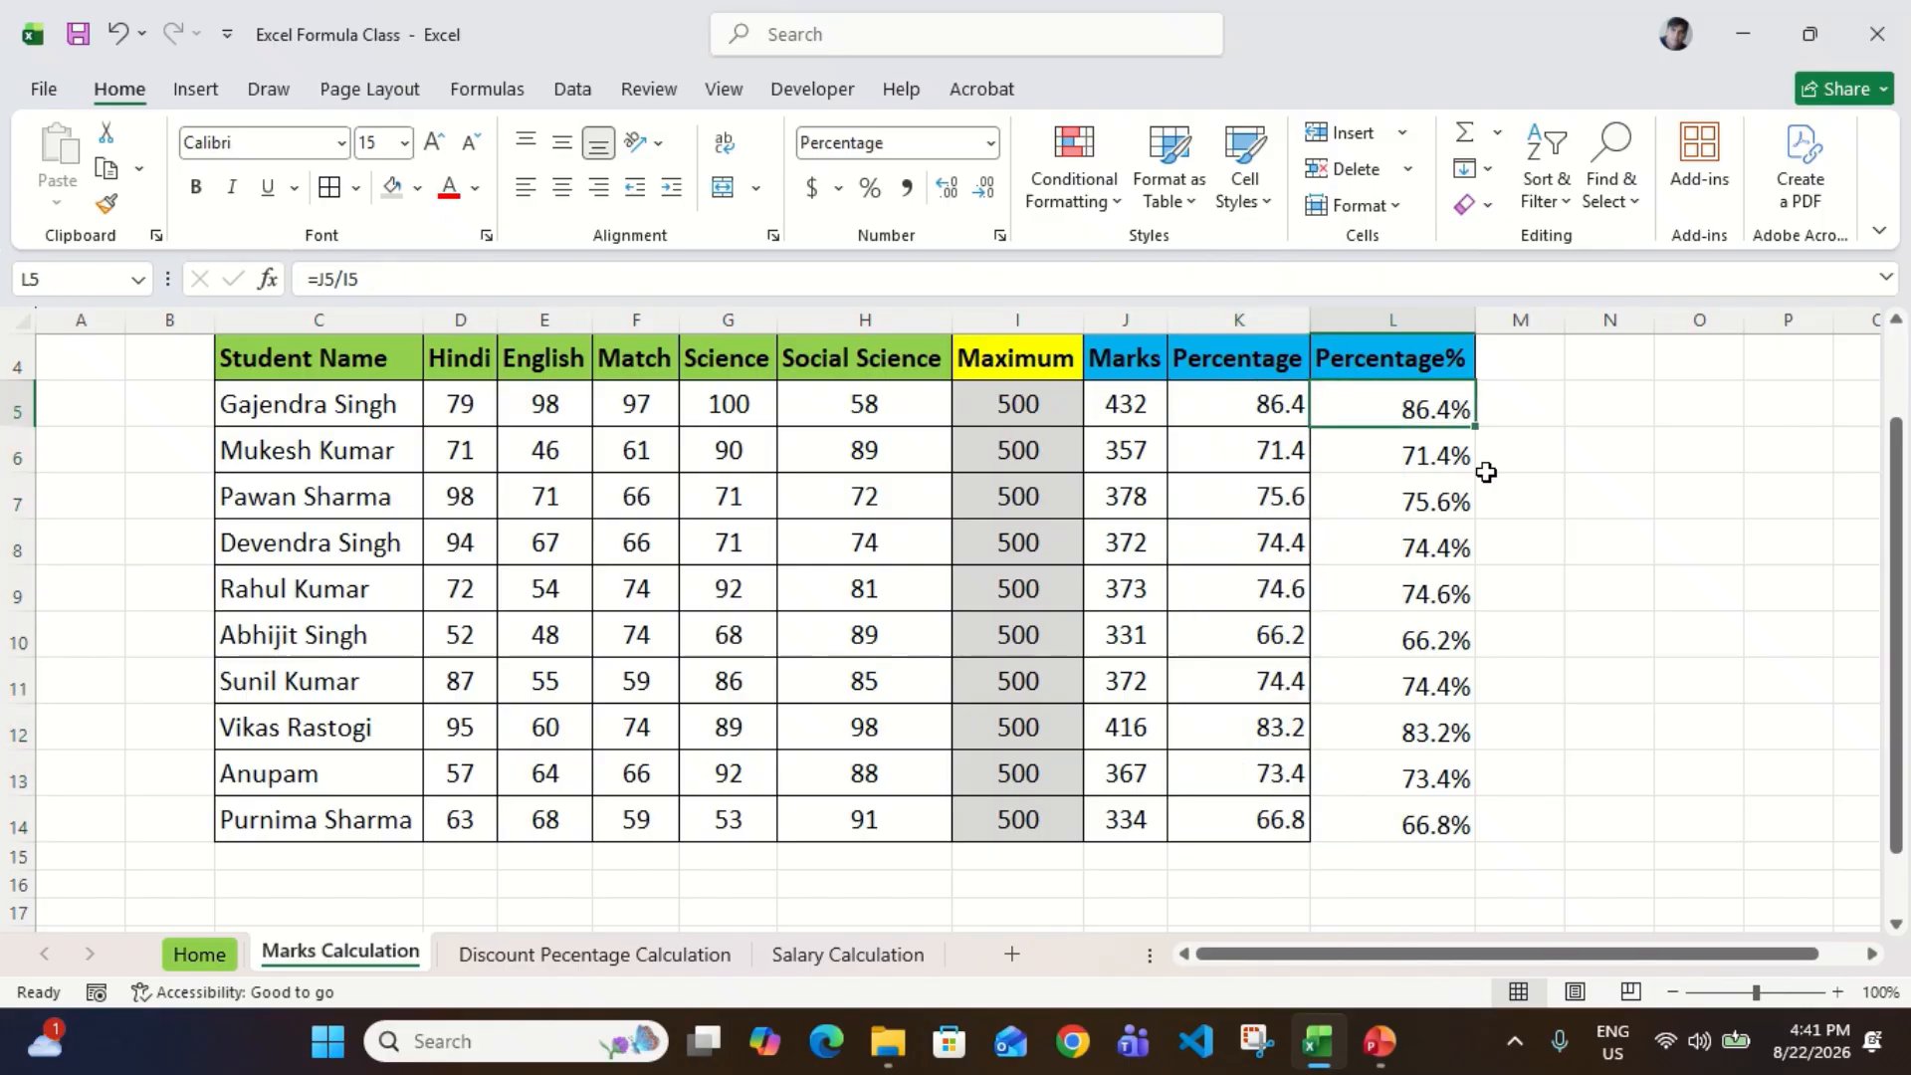
{"action": "key", "text": "ctrl+shift+Down"}
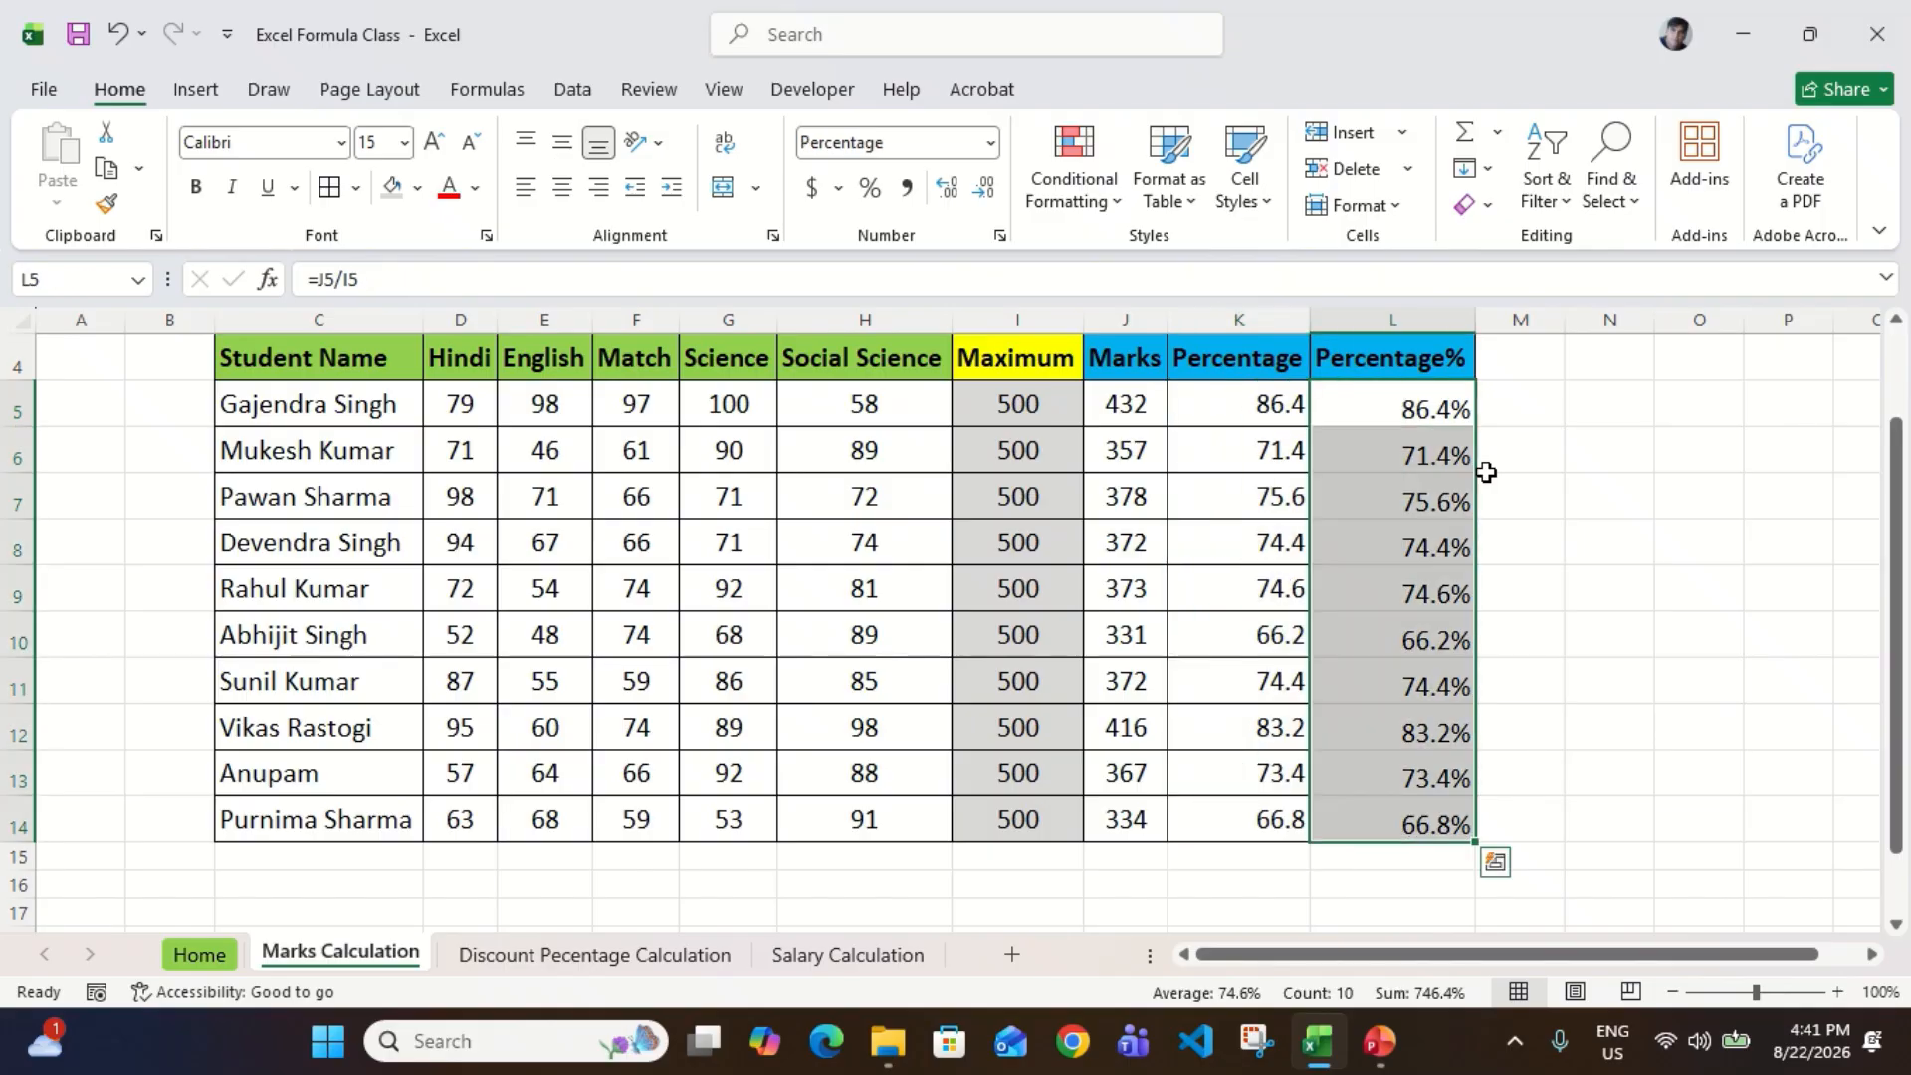
{"action": "key", "text": "Up"}
{"action": "key", "text": "Down"}
{"action": "key", "text": "Left"}
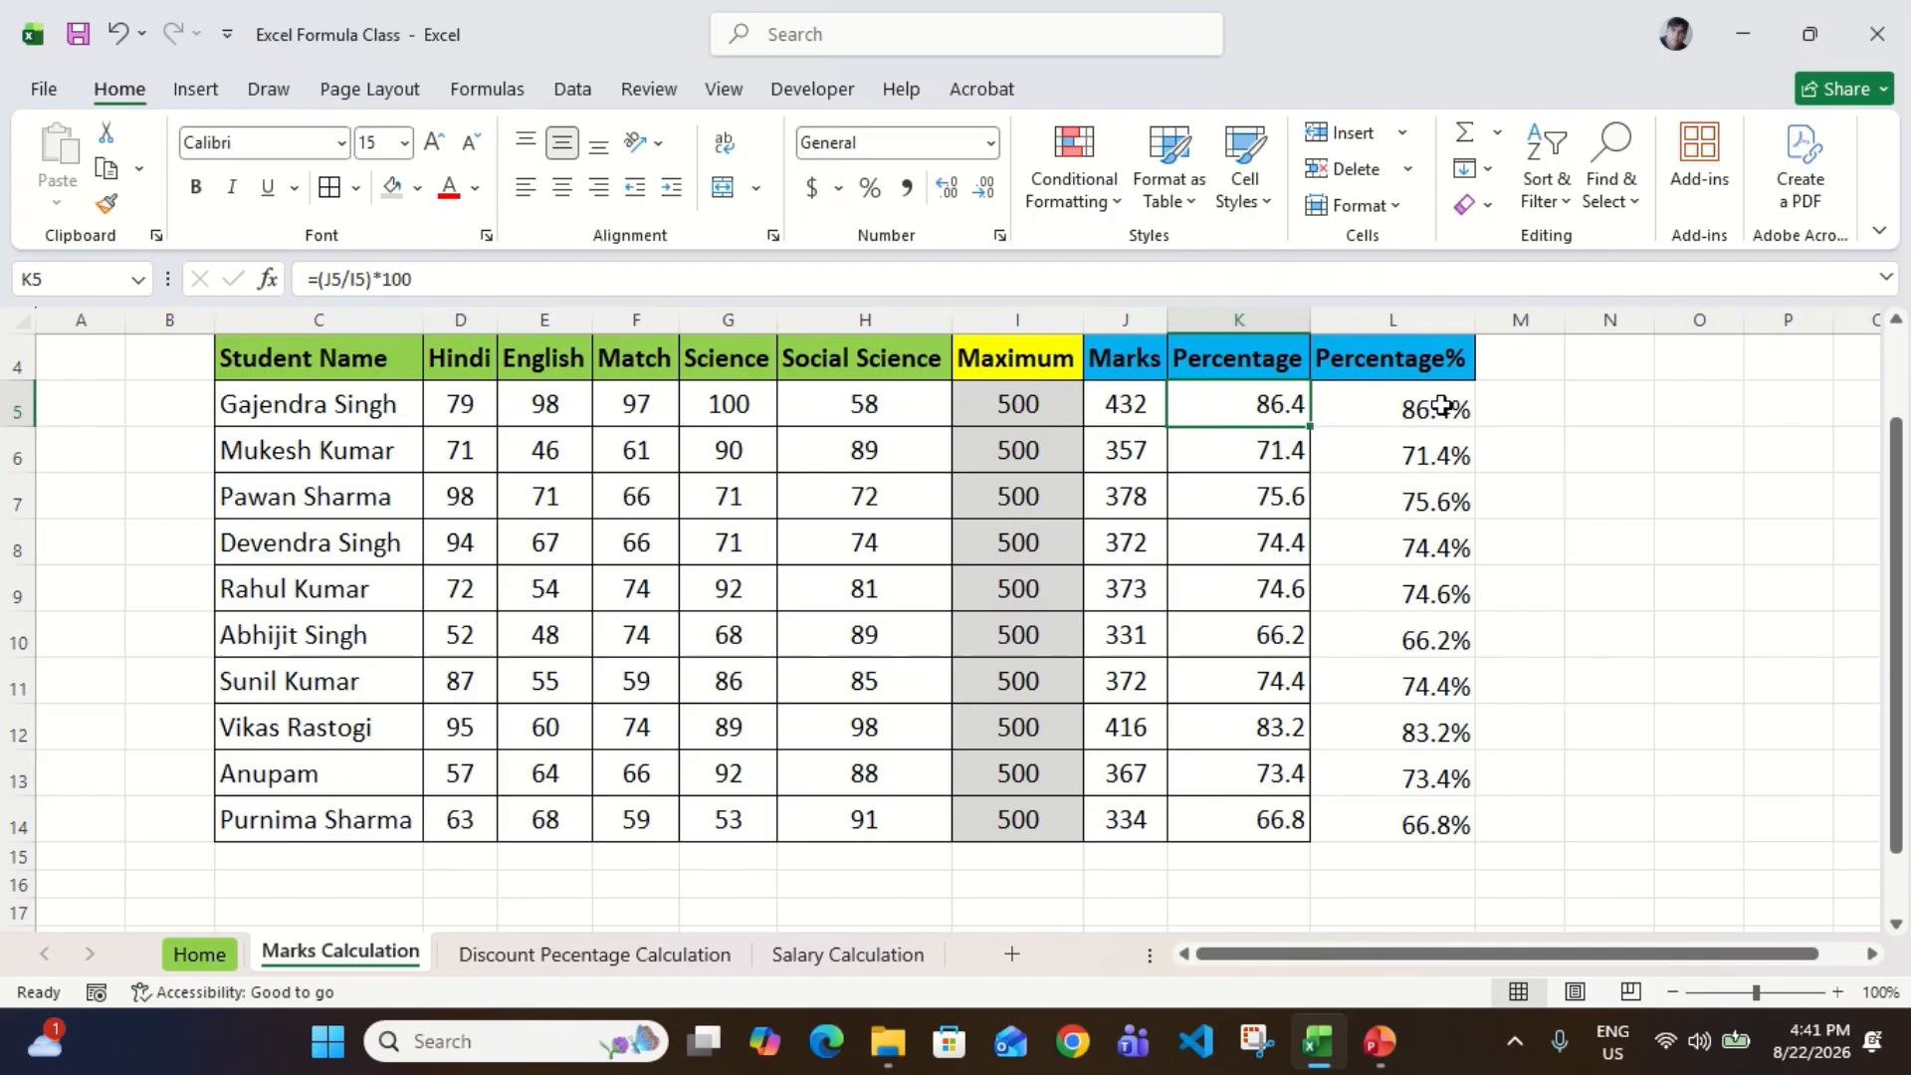
{"action": "left_click", "coordinate": [1441, 405]}
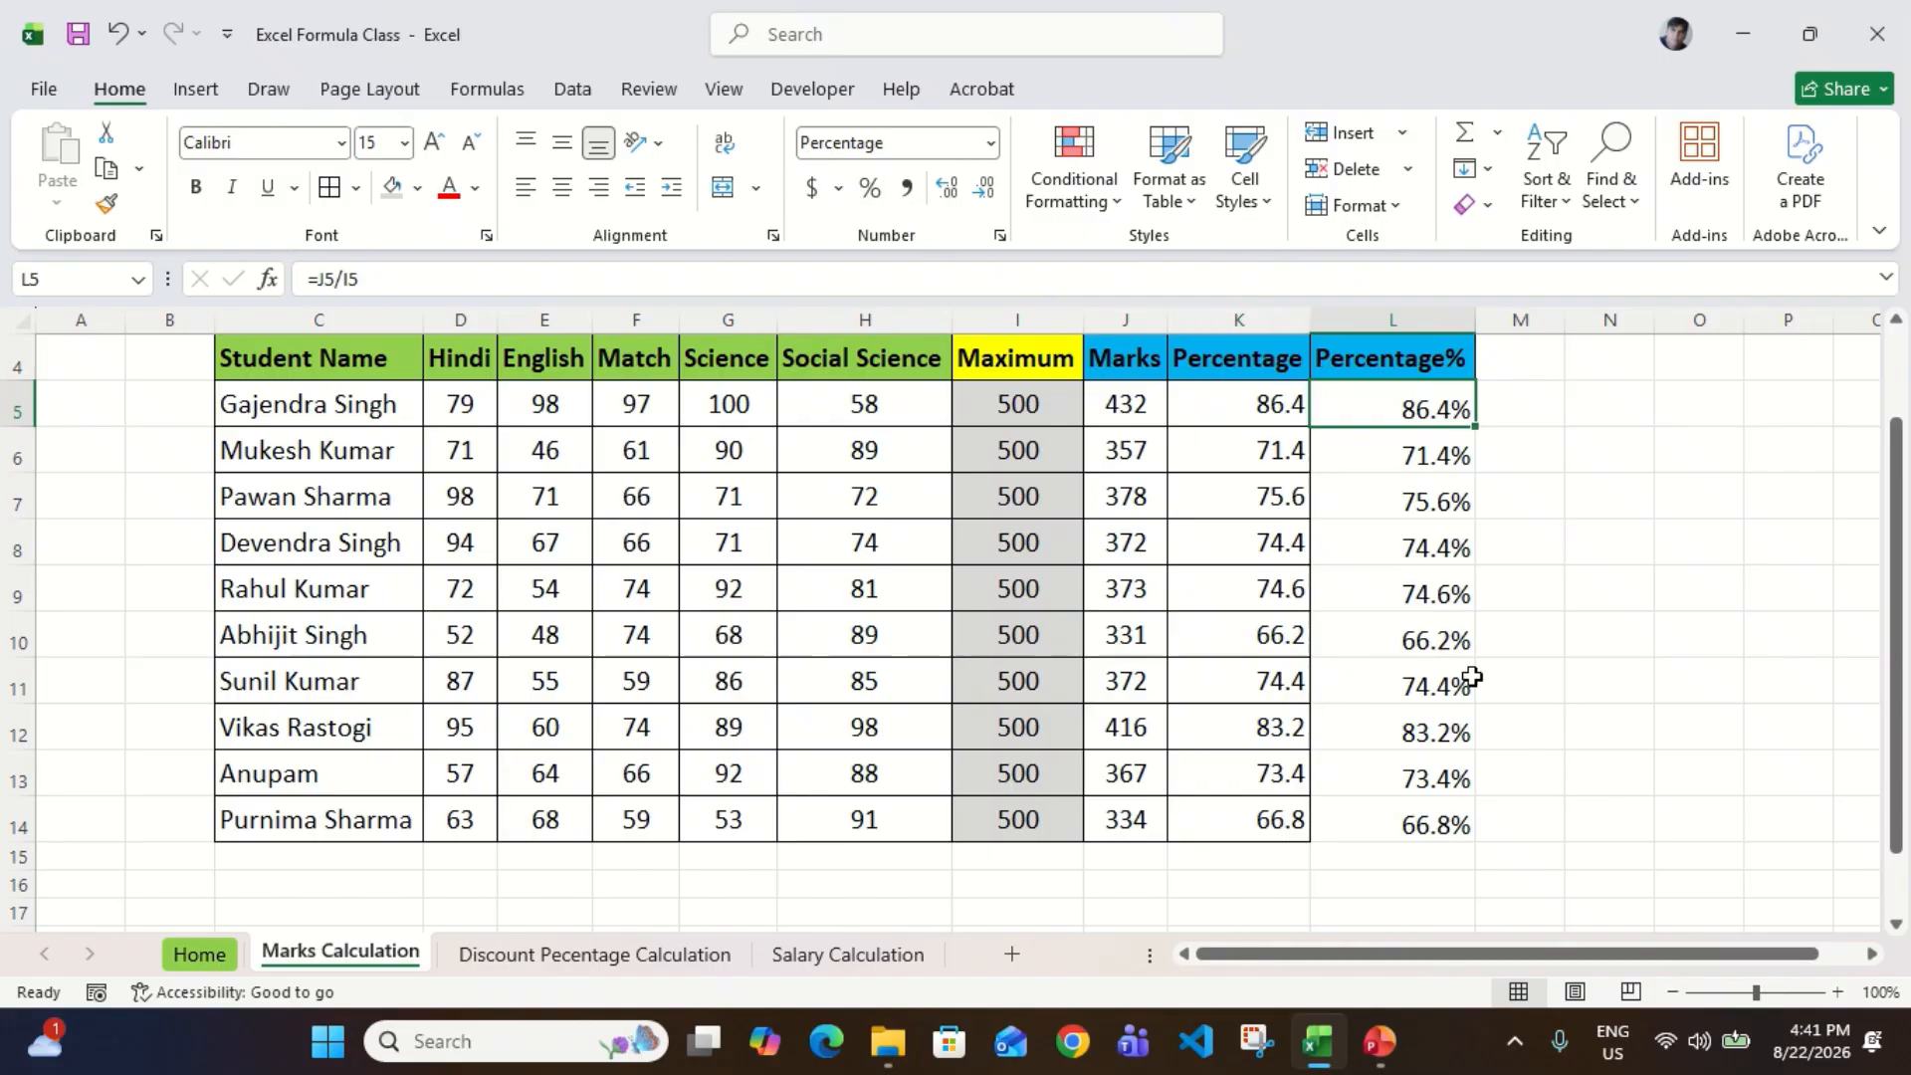
{"action": "scroll", "coordinate": [1472, 677], "scroll_direction": "up", "scroll_amount": 1}
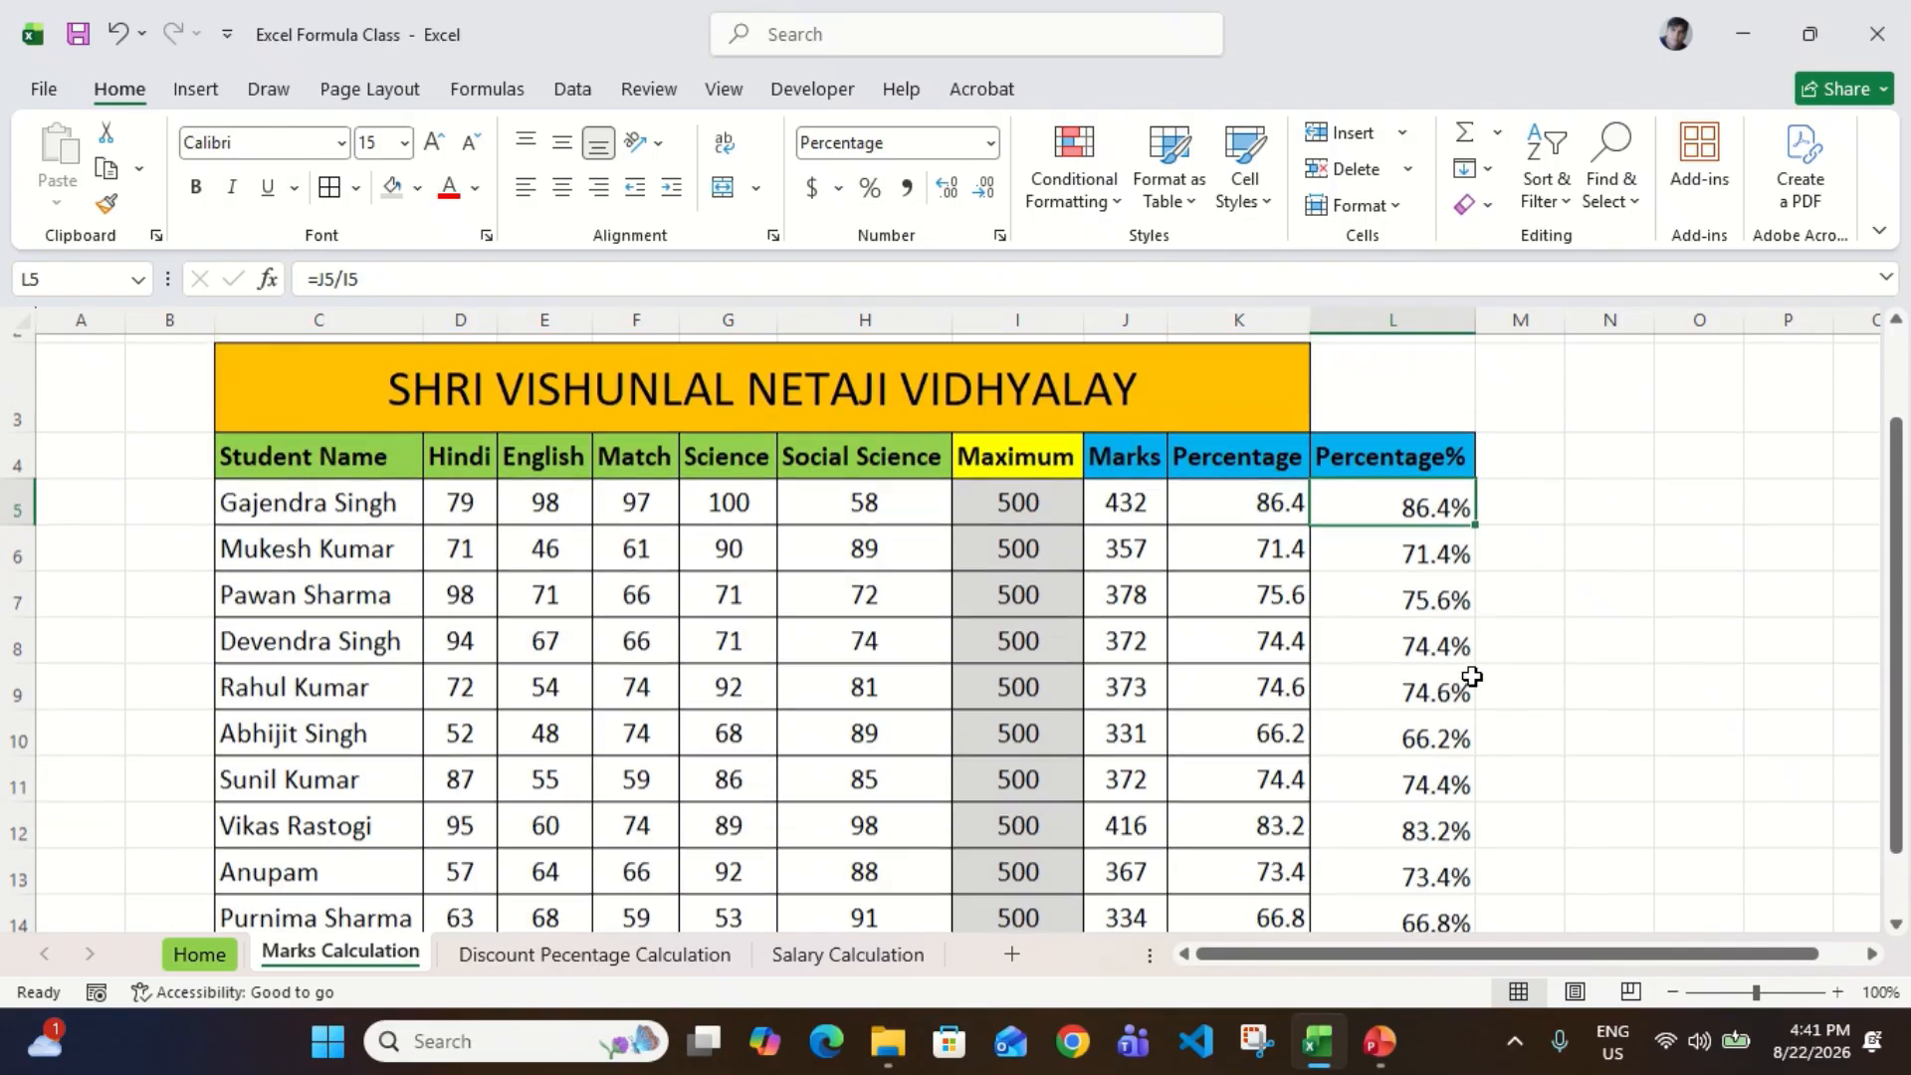
{"action": "scroll", "coordinate": [1472, 677], "scroll_direction": "down", "scroll_amount": 1}
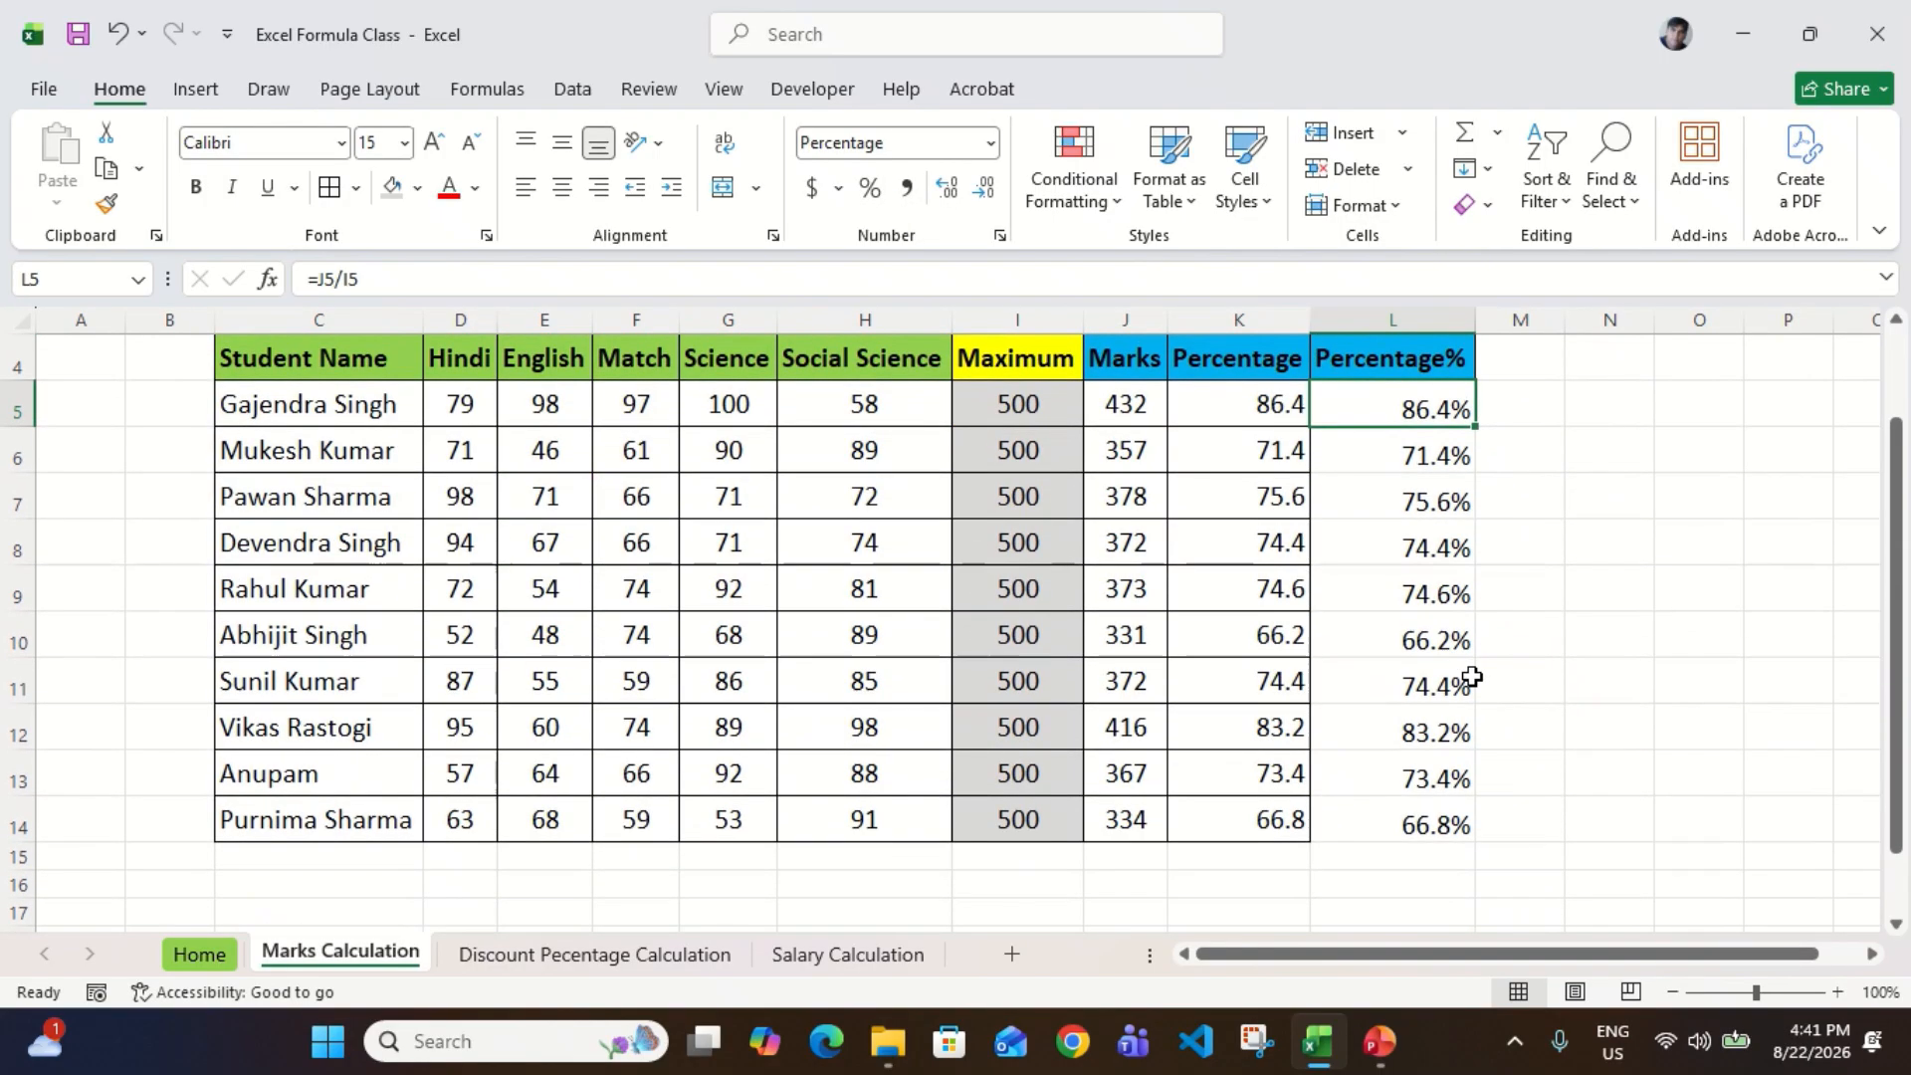
Step: Open the Discount Pecentage Calculation sheet and look over its product table
{"action": "left_click", "coordinate": [664, 957]}
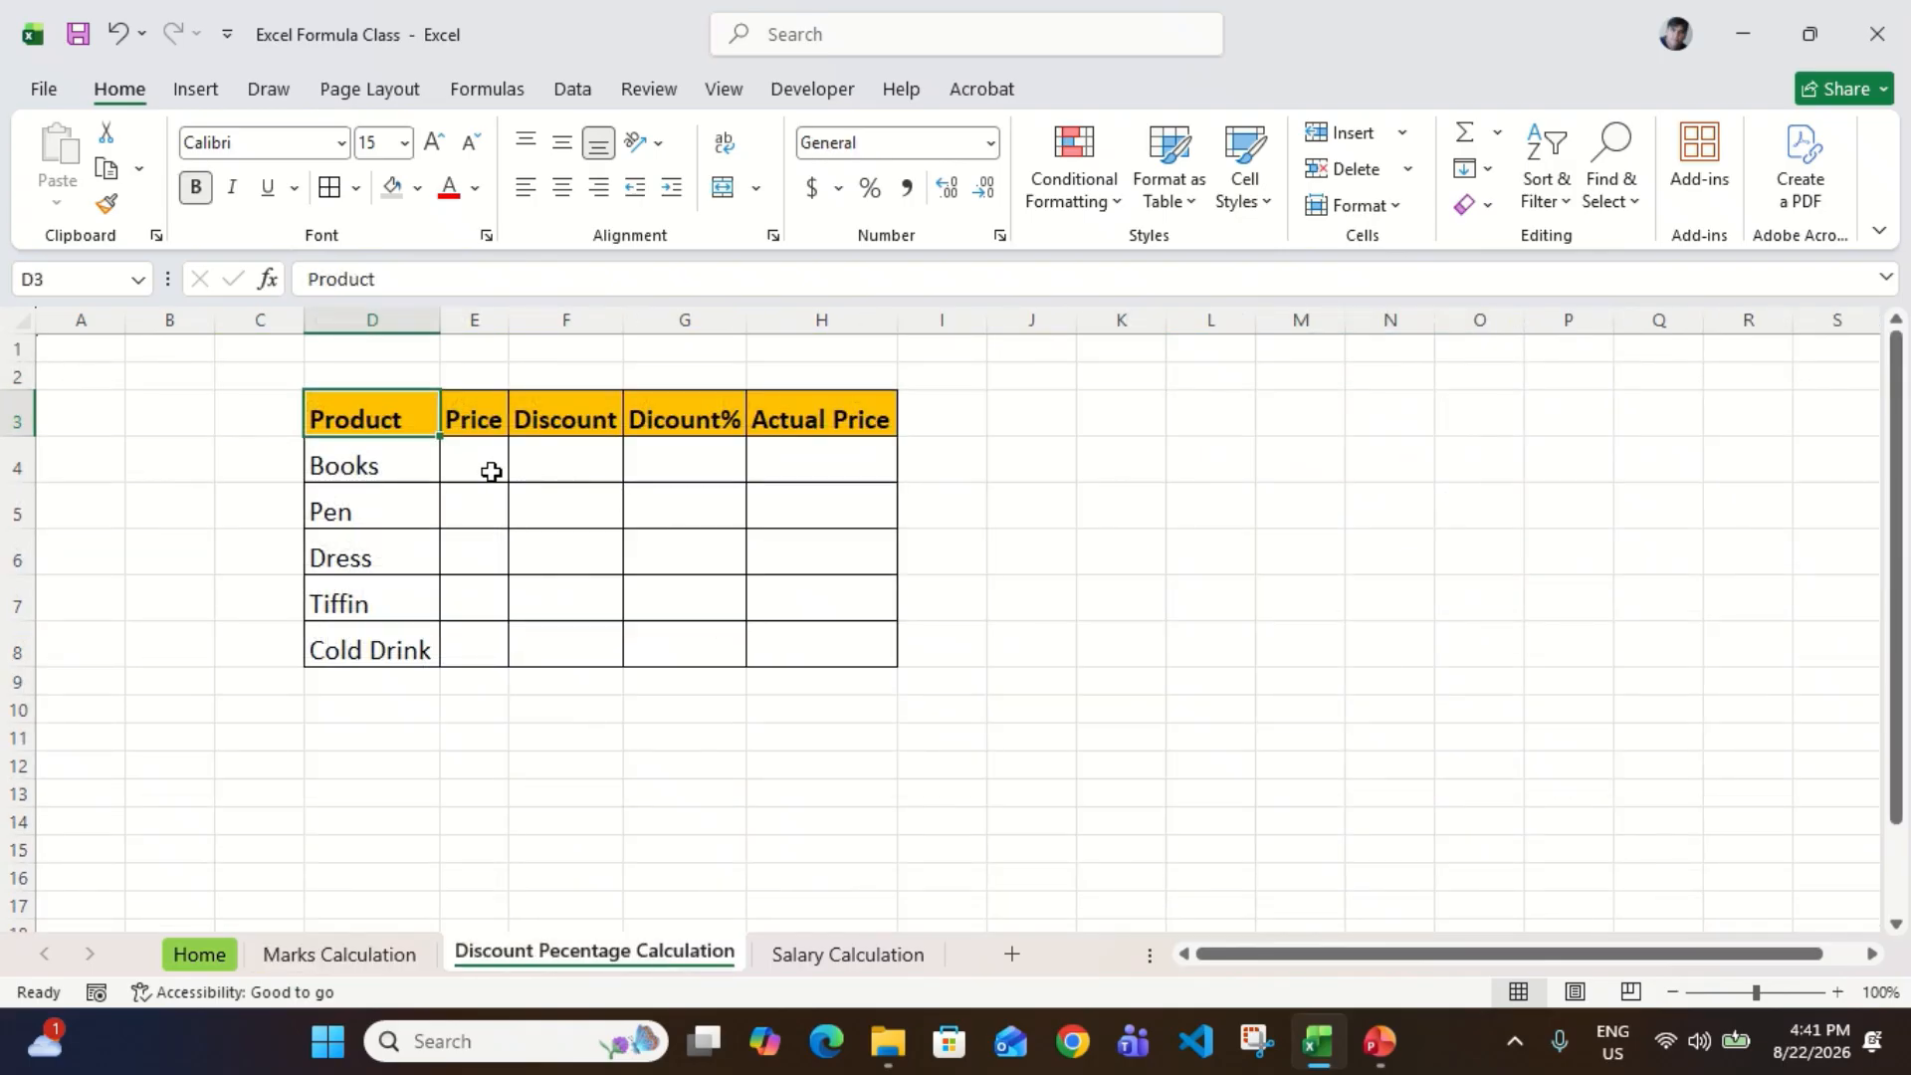
{"action": "type", "text": "]"}
{"action": "key", "text": "ctrl+z"}
{"action": "key", "text": "ctrl+shift+Right"}
{"action": "key", "text": "ctrl+shift+Down"}
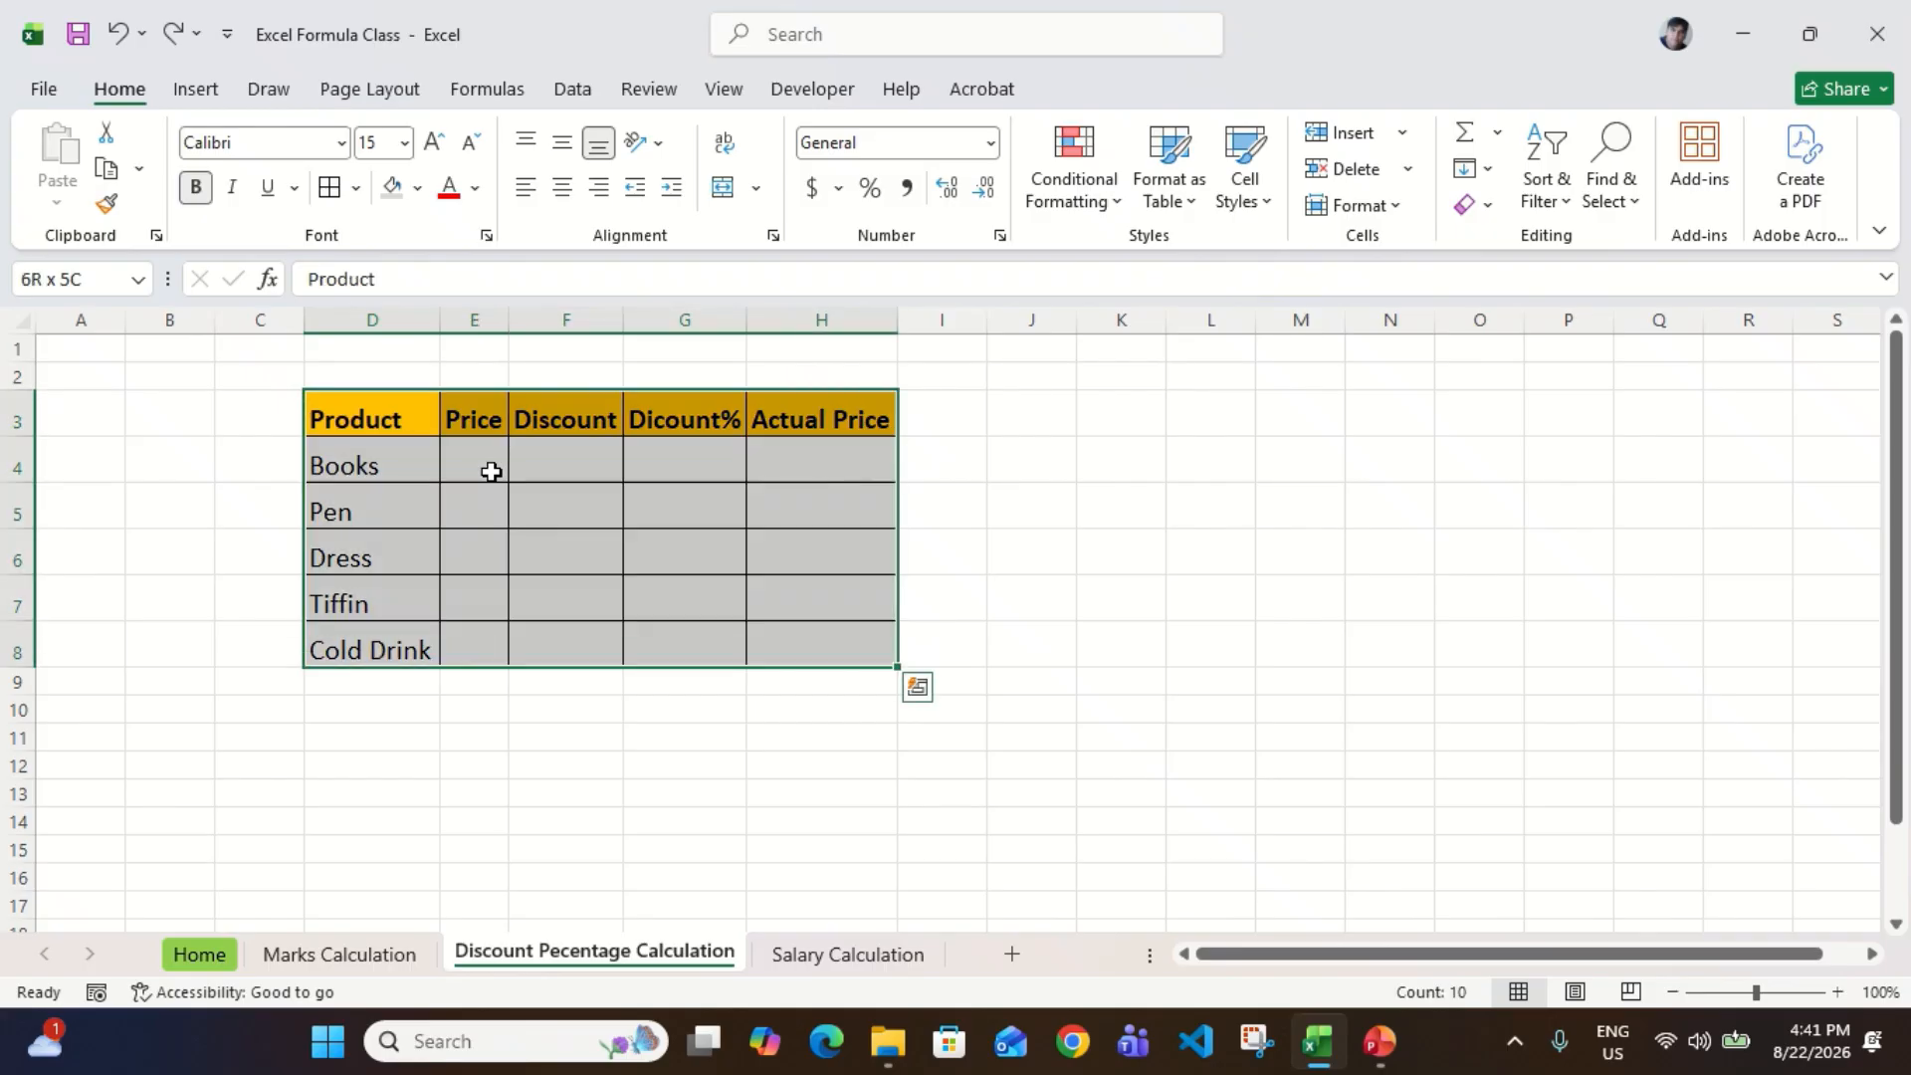
{"action": "key", "text": "Up"}
{"action": "key", "text": "Down"}
{"action": "key", "text": "Down"}
{"action": "key", "text": "Right"}
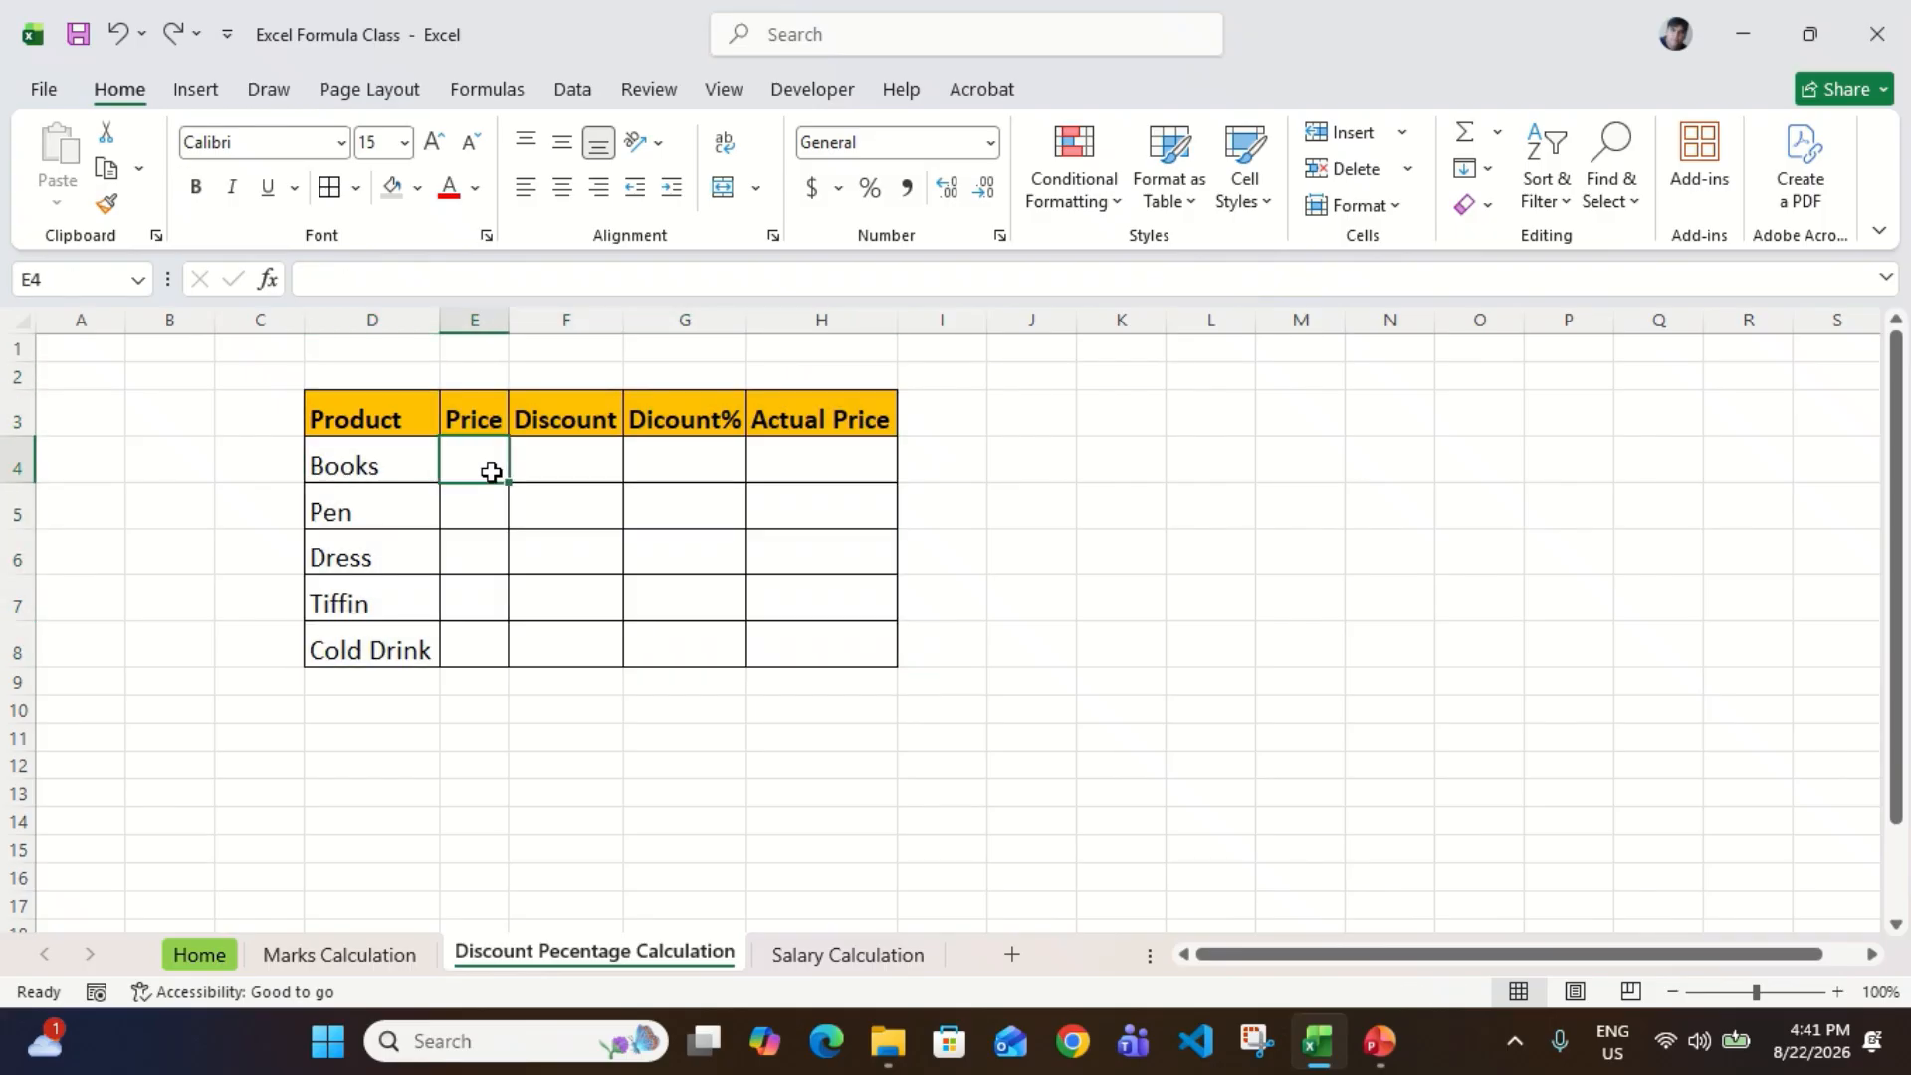
Step: Enter 20000 as the Price of Books in E4
{"action": "key", "text": "Up"}
{"action": "key", "text": "Down"}
{"action": "key", "text": "Left"}
{"action": "key", "text": "Right"}
{"action": "key", "text": "Up"}
{"action": "key", "text": "Down"}
{"action": "type", "text": "200"}
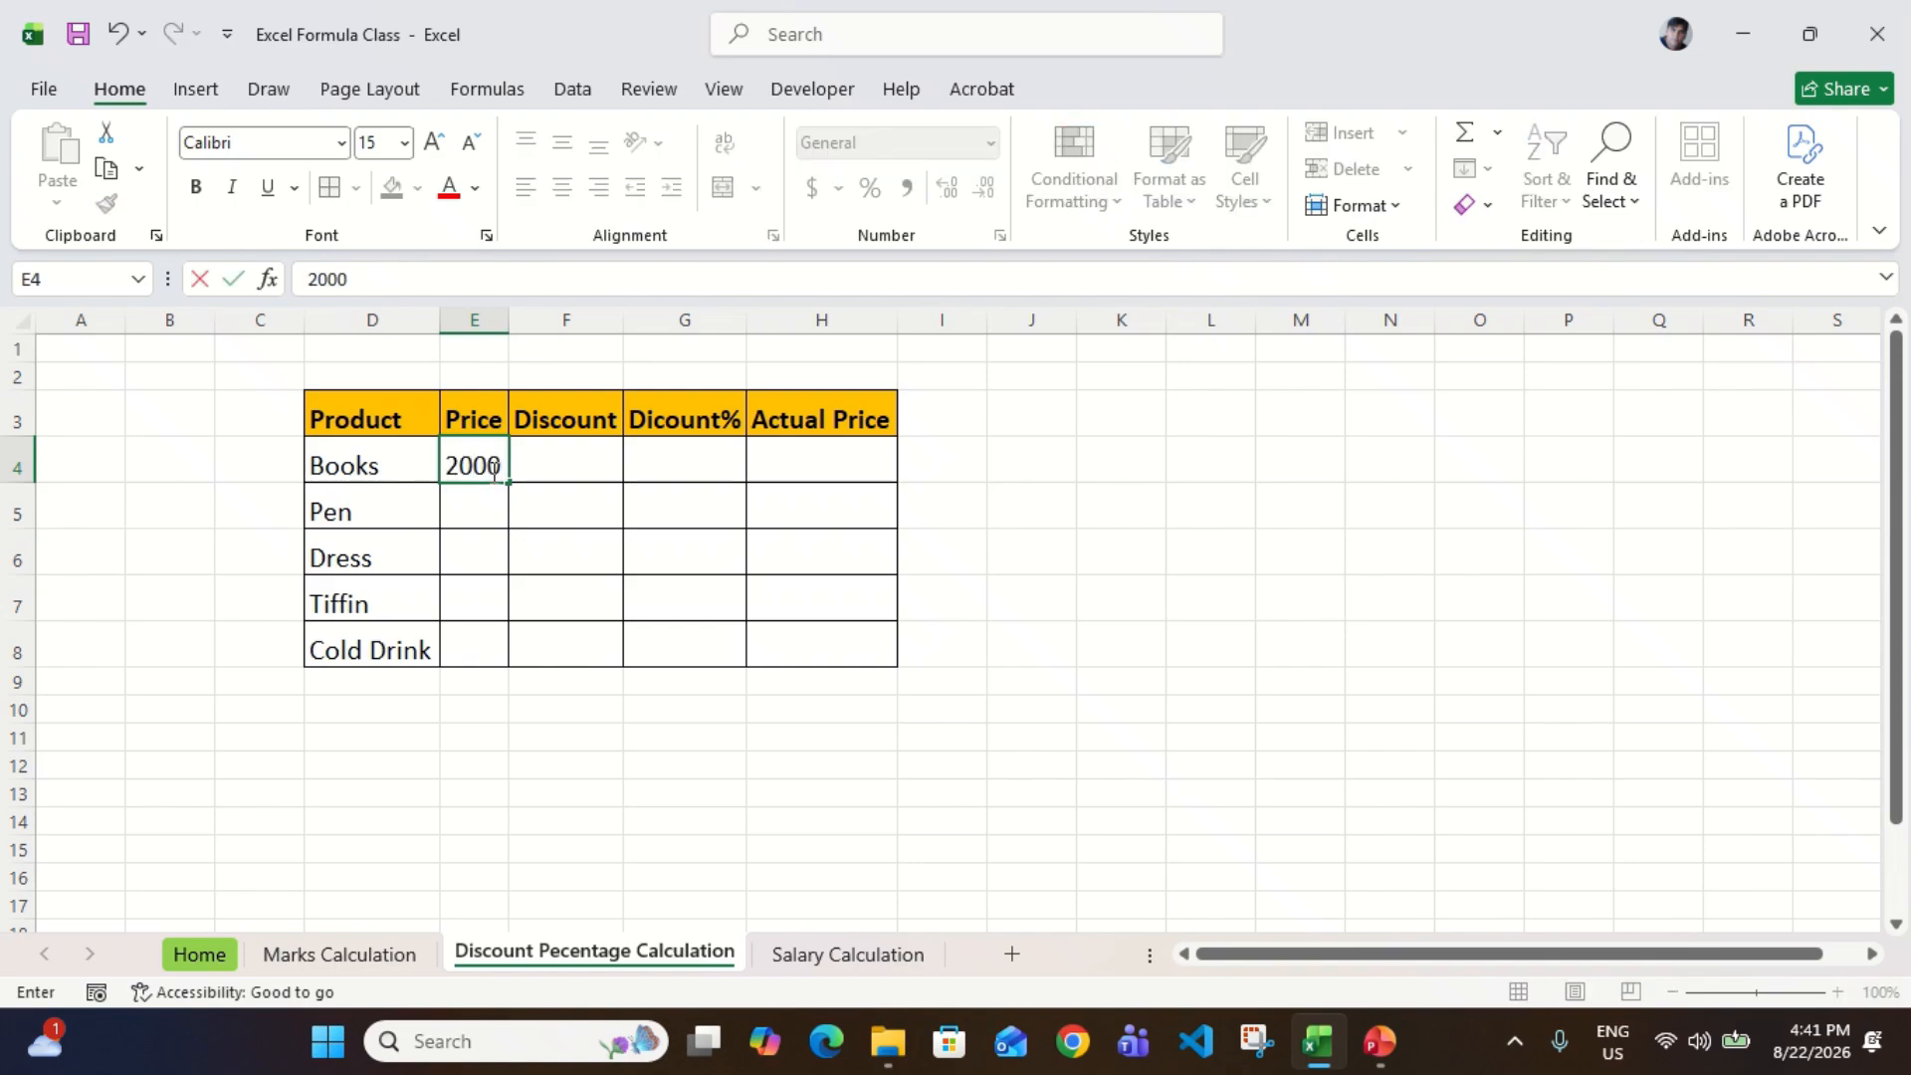
{"action": "type", "text": "00"}
{"action": "key", "text": "Return"}
{"action": "key", "text": "Up"}
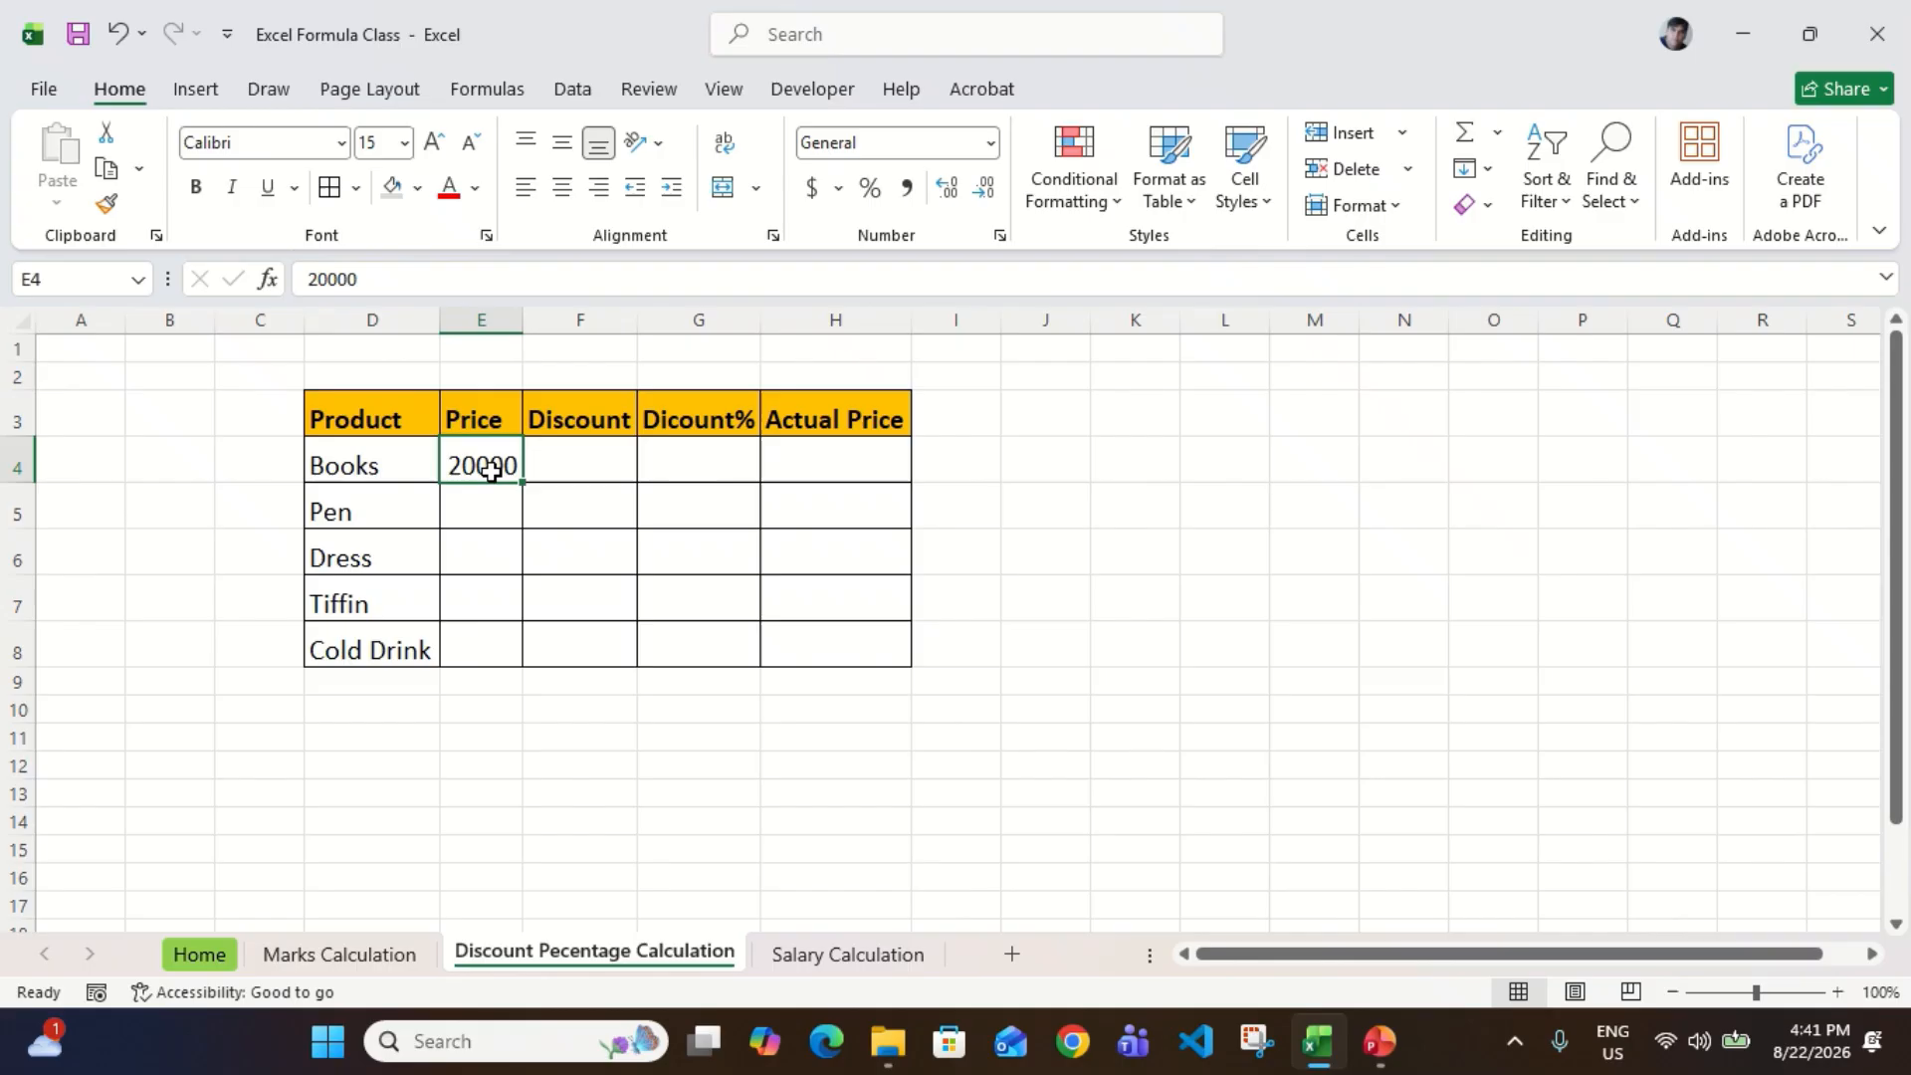
{"action": "key", "text": "alt"}
{"action": "key", "text": "Escape"}
{"action": "key", "text": "Down"}
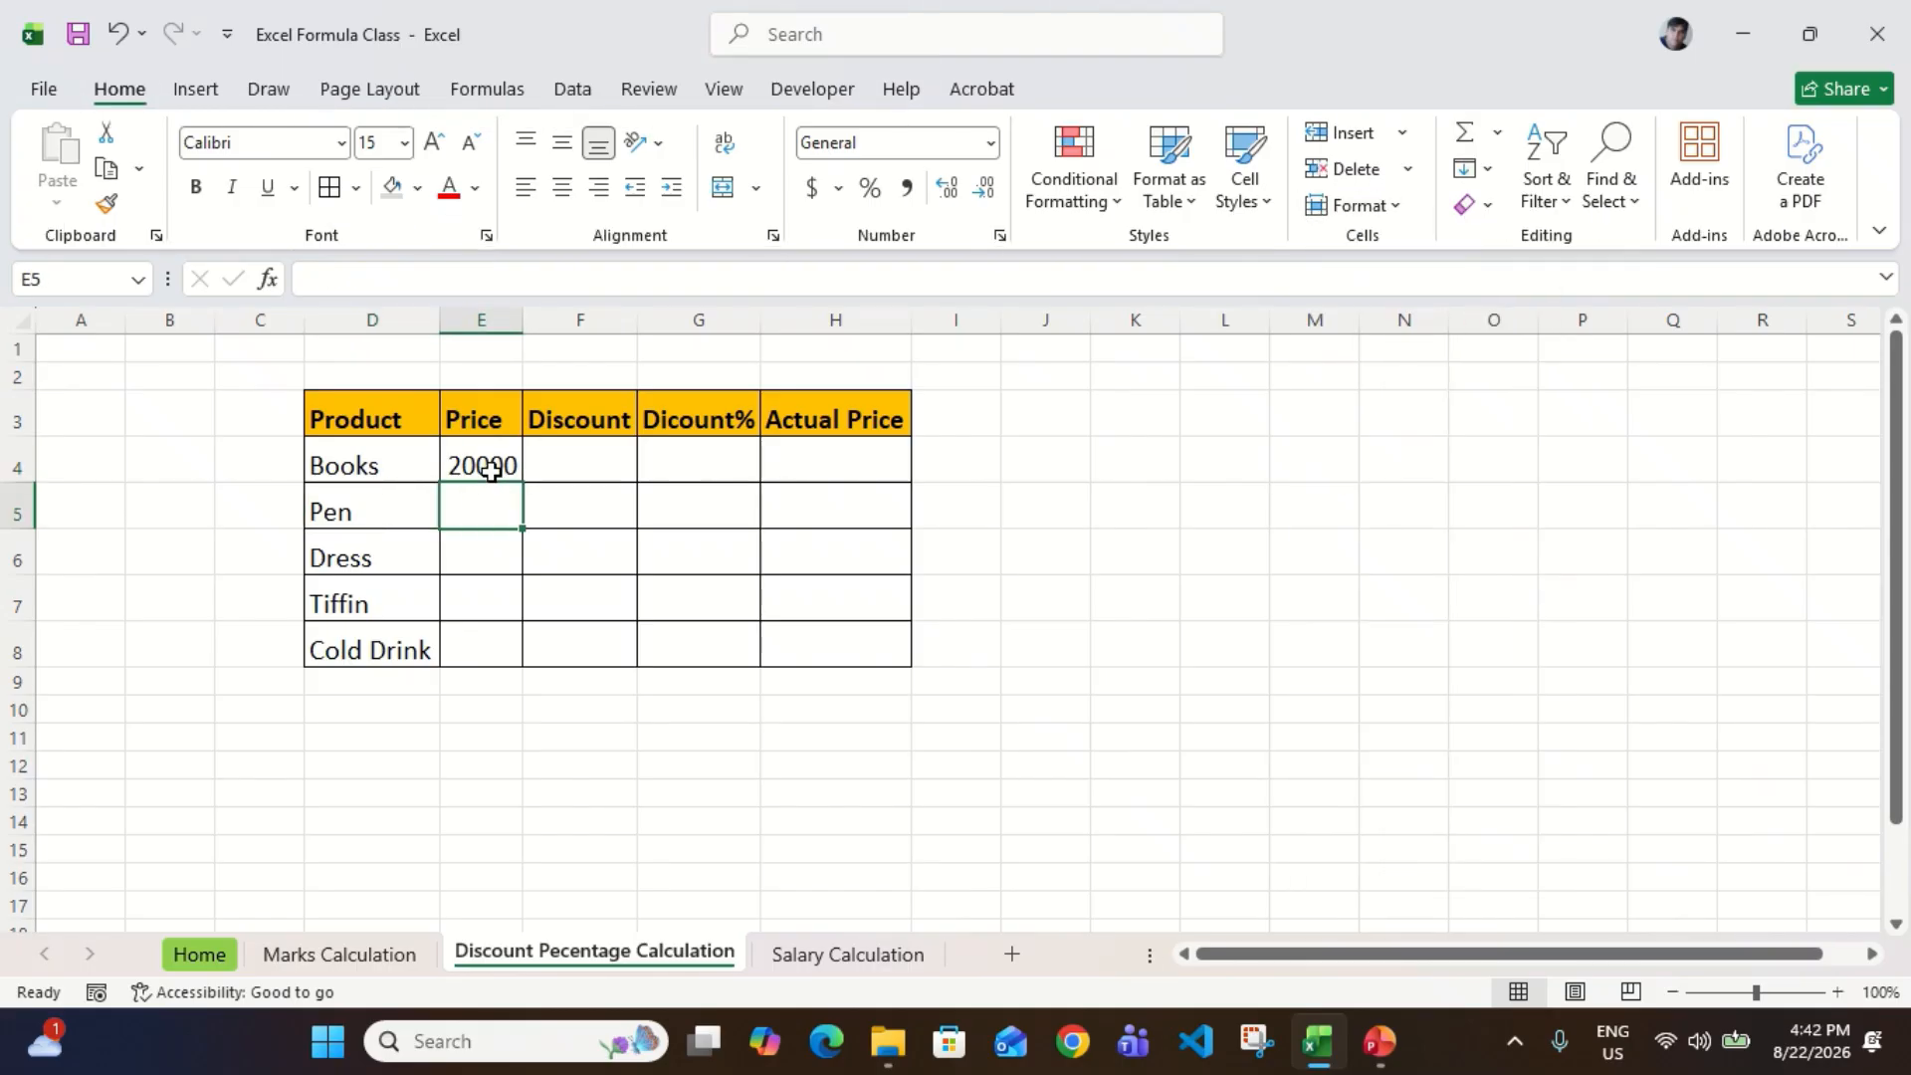
Step: Enter the Price of Pen as 4000 in E5 and of Dress as 15000 in E6
{"action": "type", "text": "4000"}
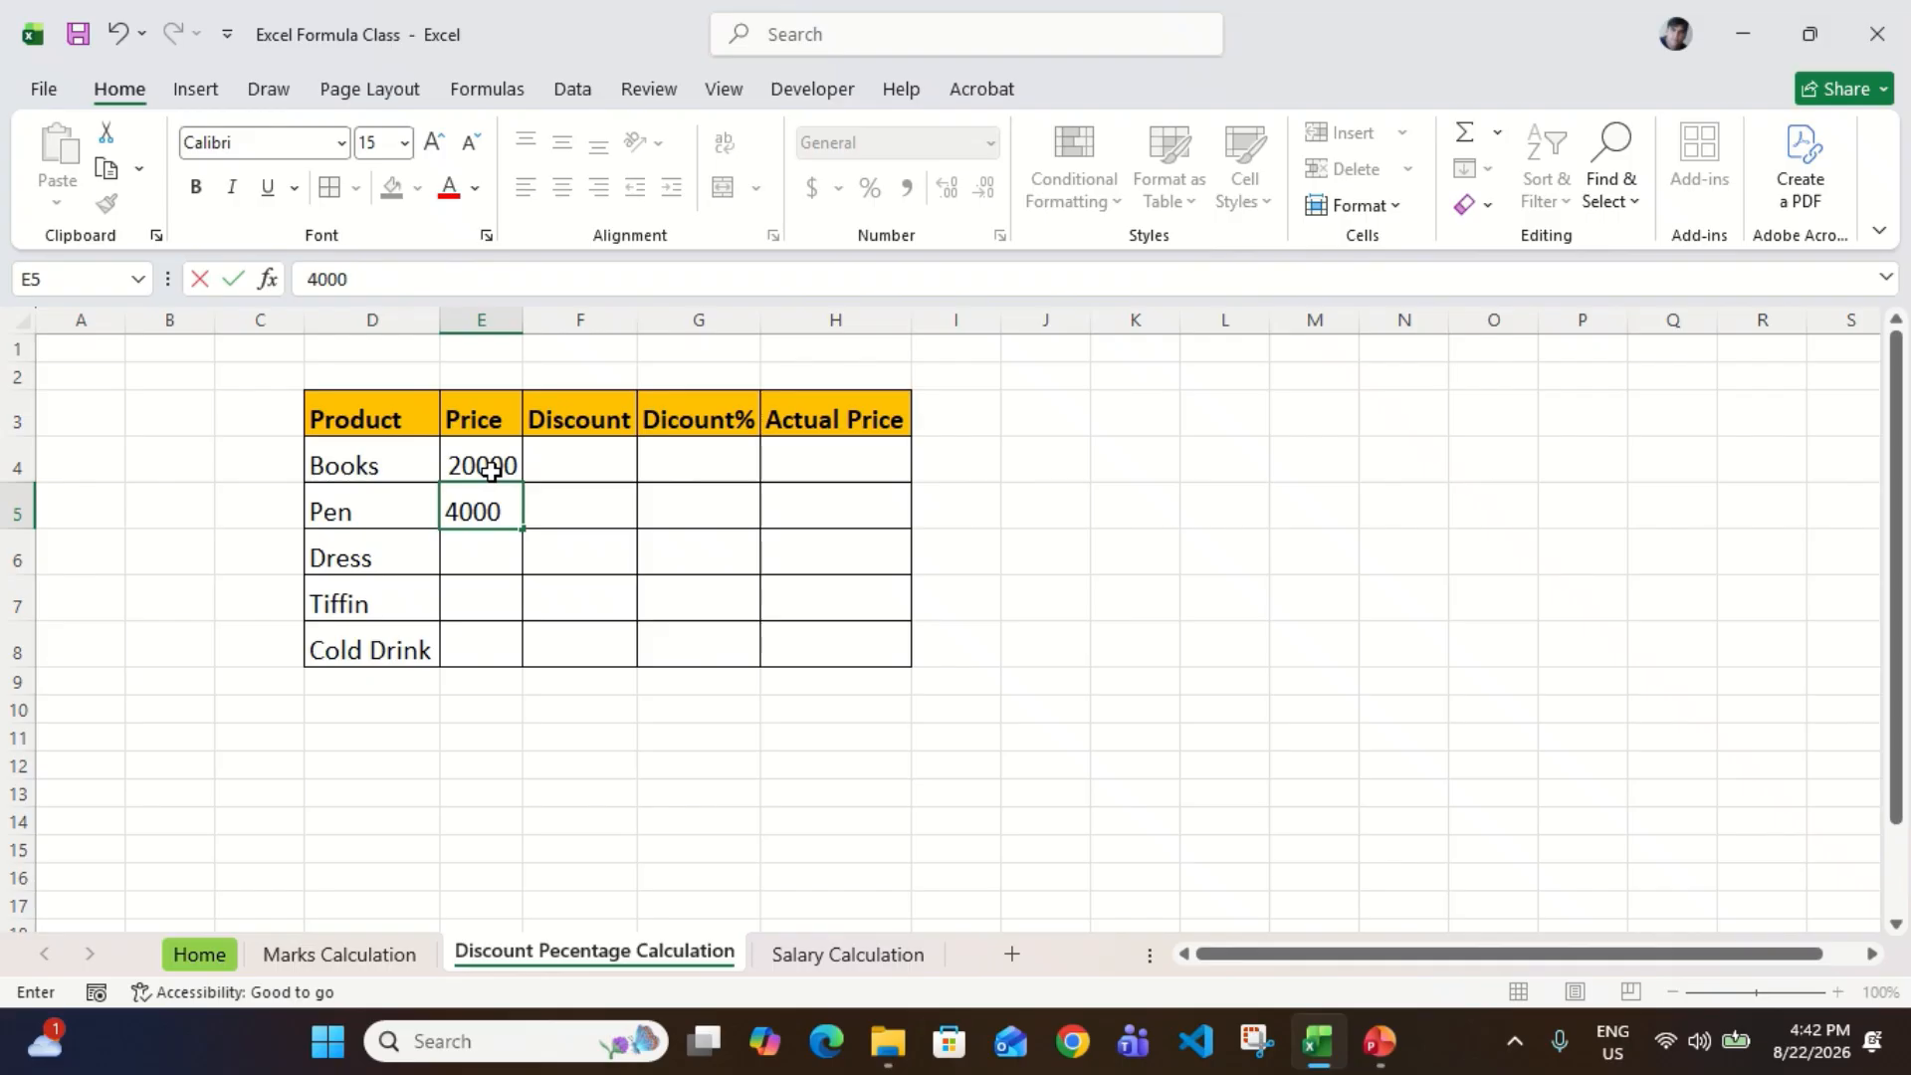
{"action": "key", "text": "Return"}
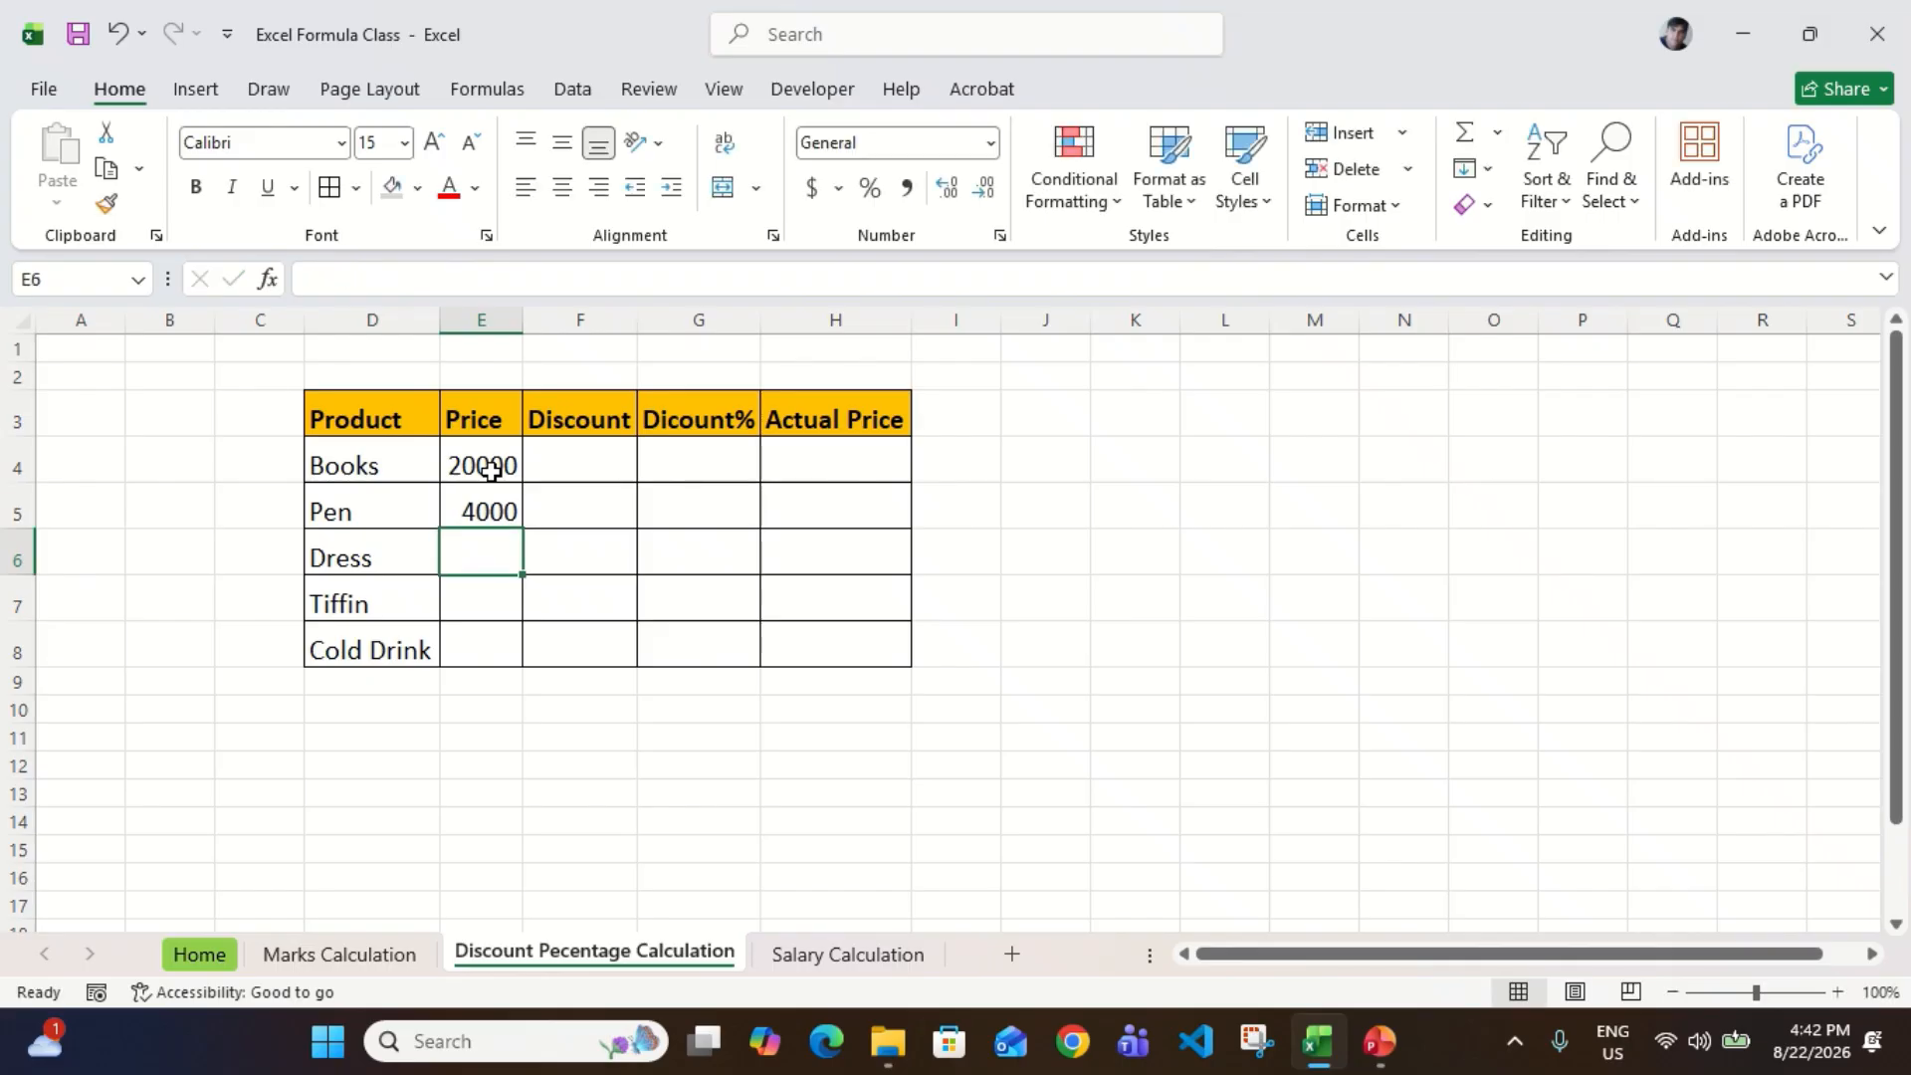
{"action": "type", "text": "15000"}
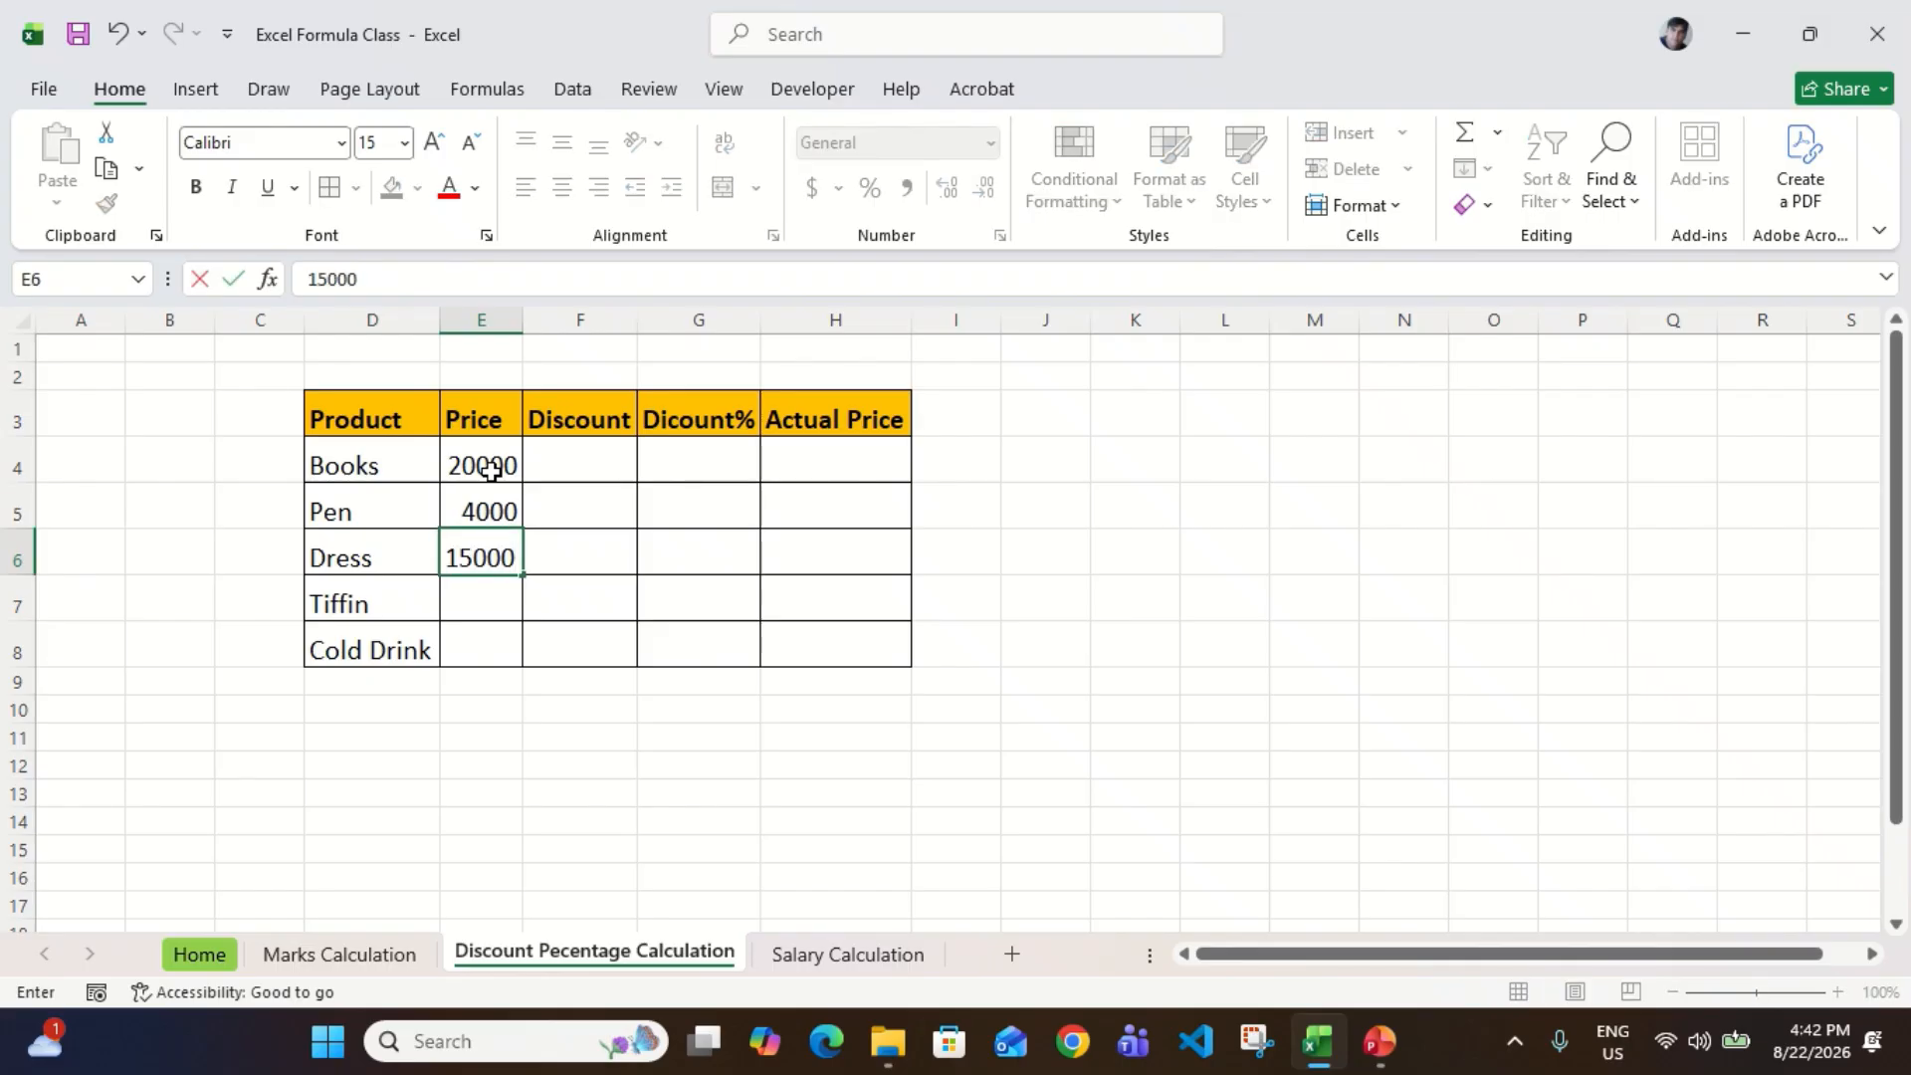
{"action": "key", "text": "Return"}
{"action": "key", "text": "Left"}
{"action": "key", "text": "Right"}
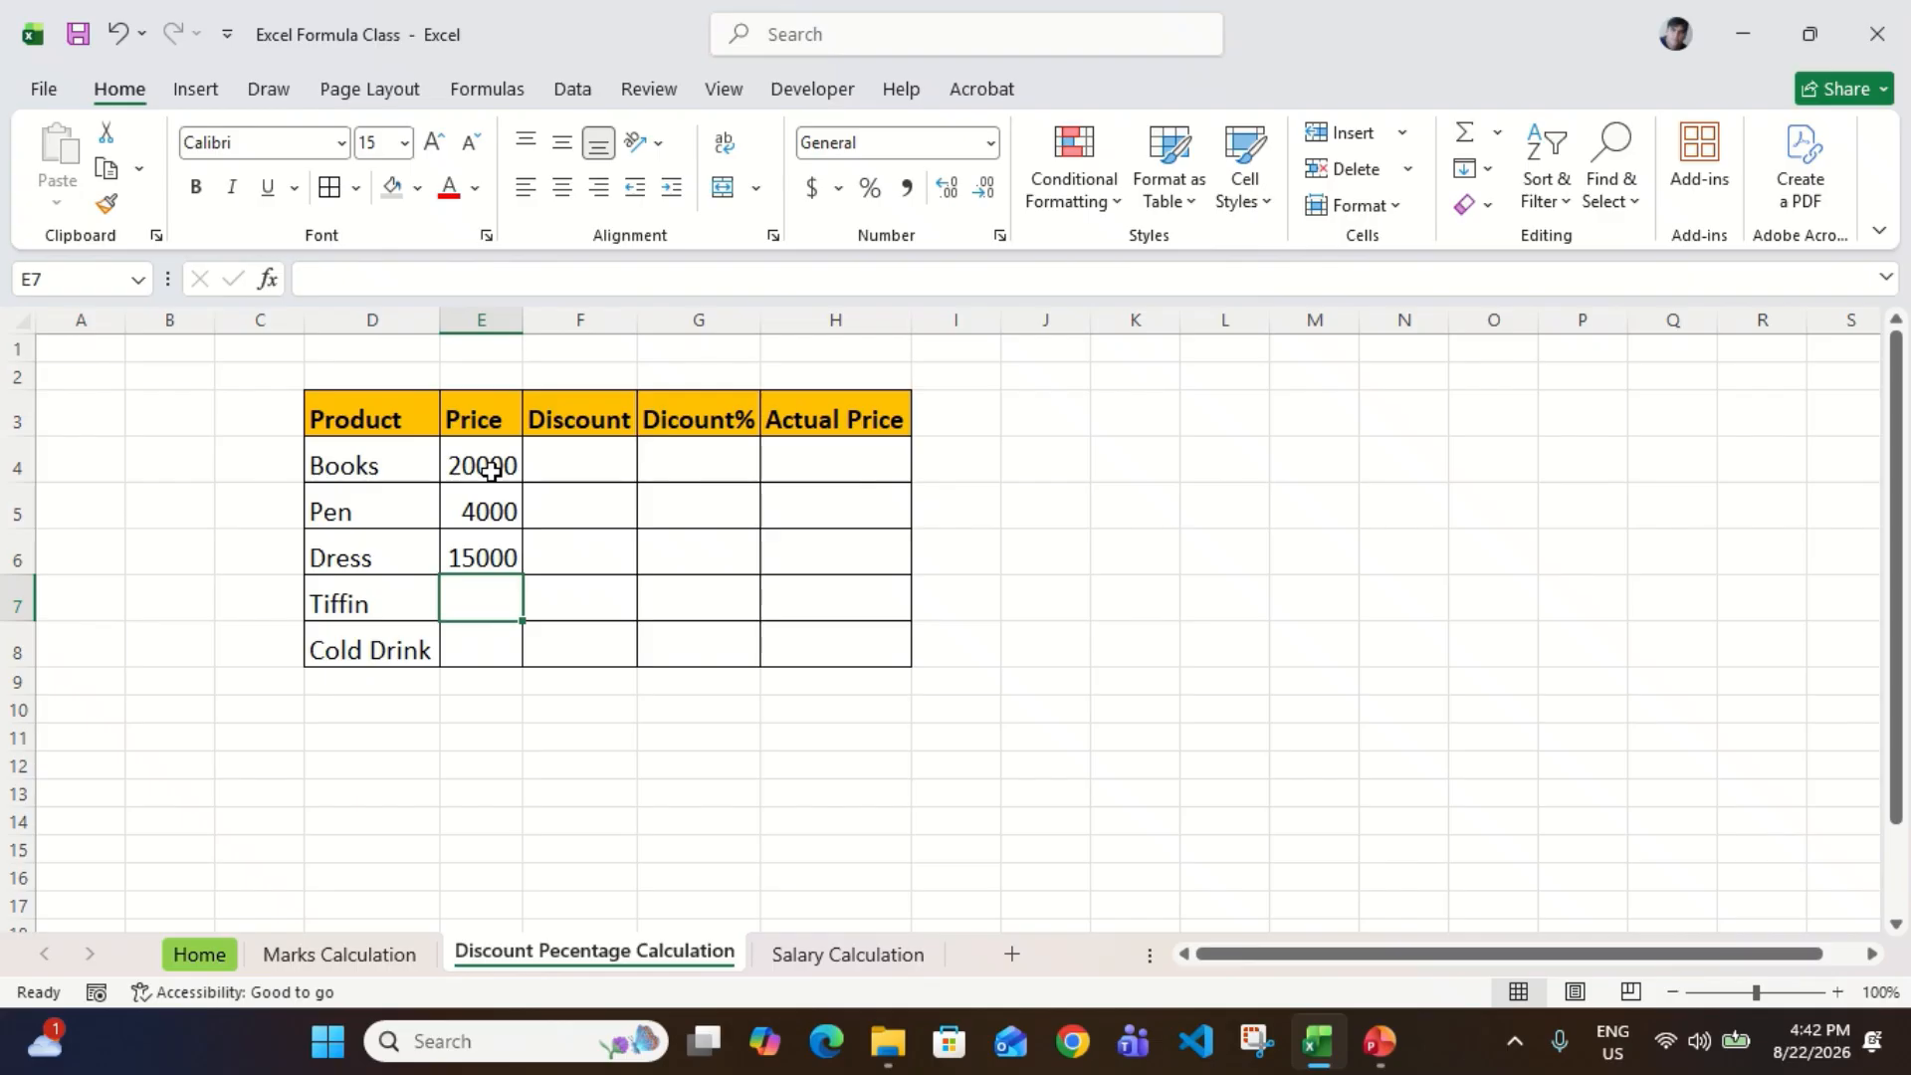
Step: Enter the Price of Tiffin as 2000 in E7 and of Cold Drink as 20000 in E8
{"action": "type", "text": "2000"}
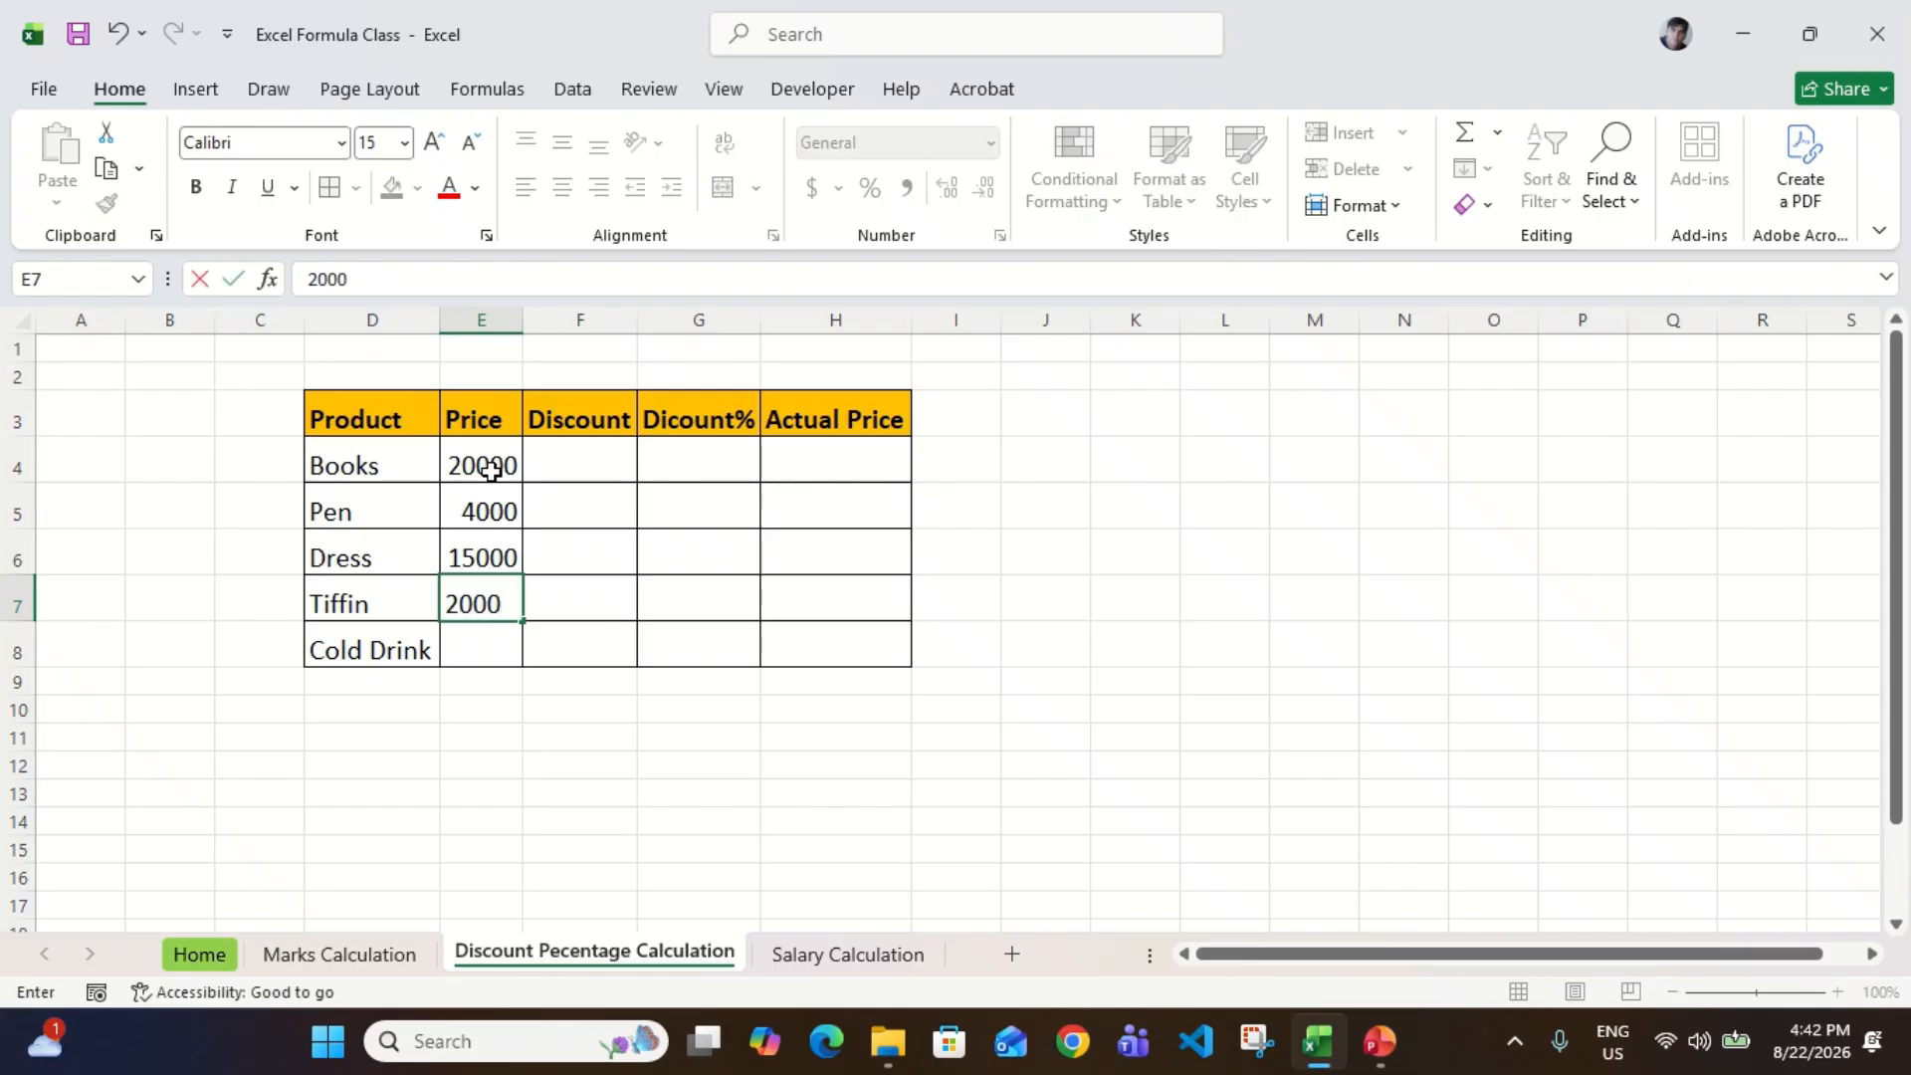
{"action": "key", "text": "Return"}
{"action": "type", "text": "20"}
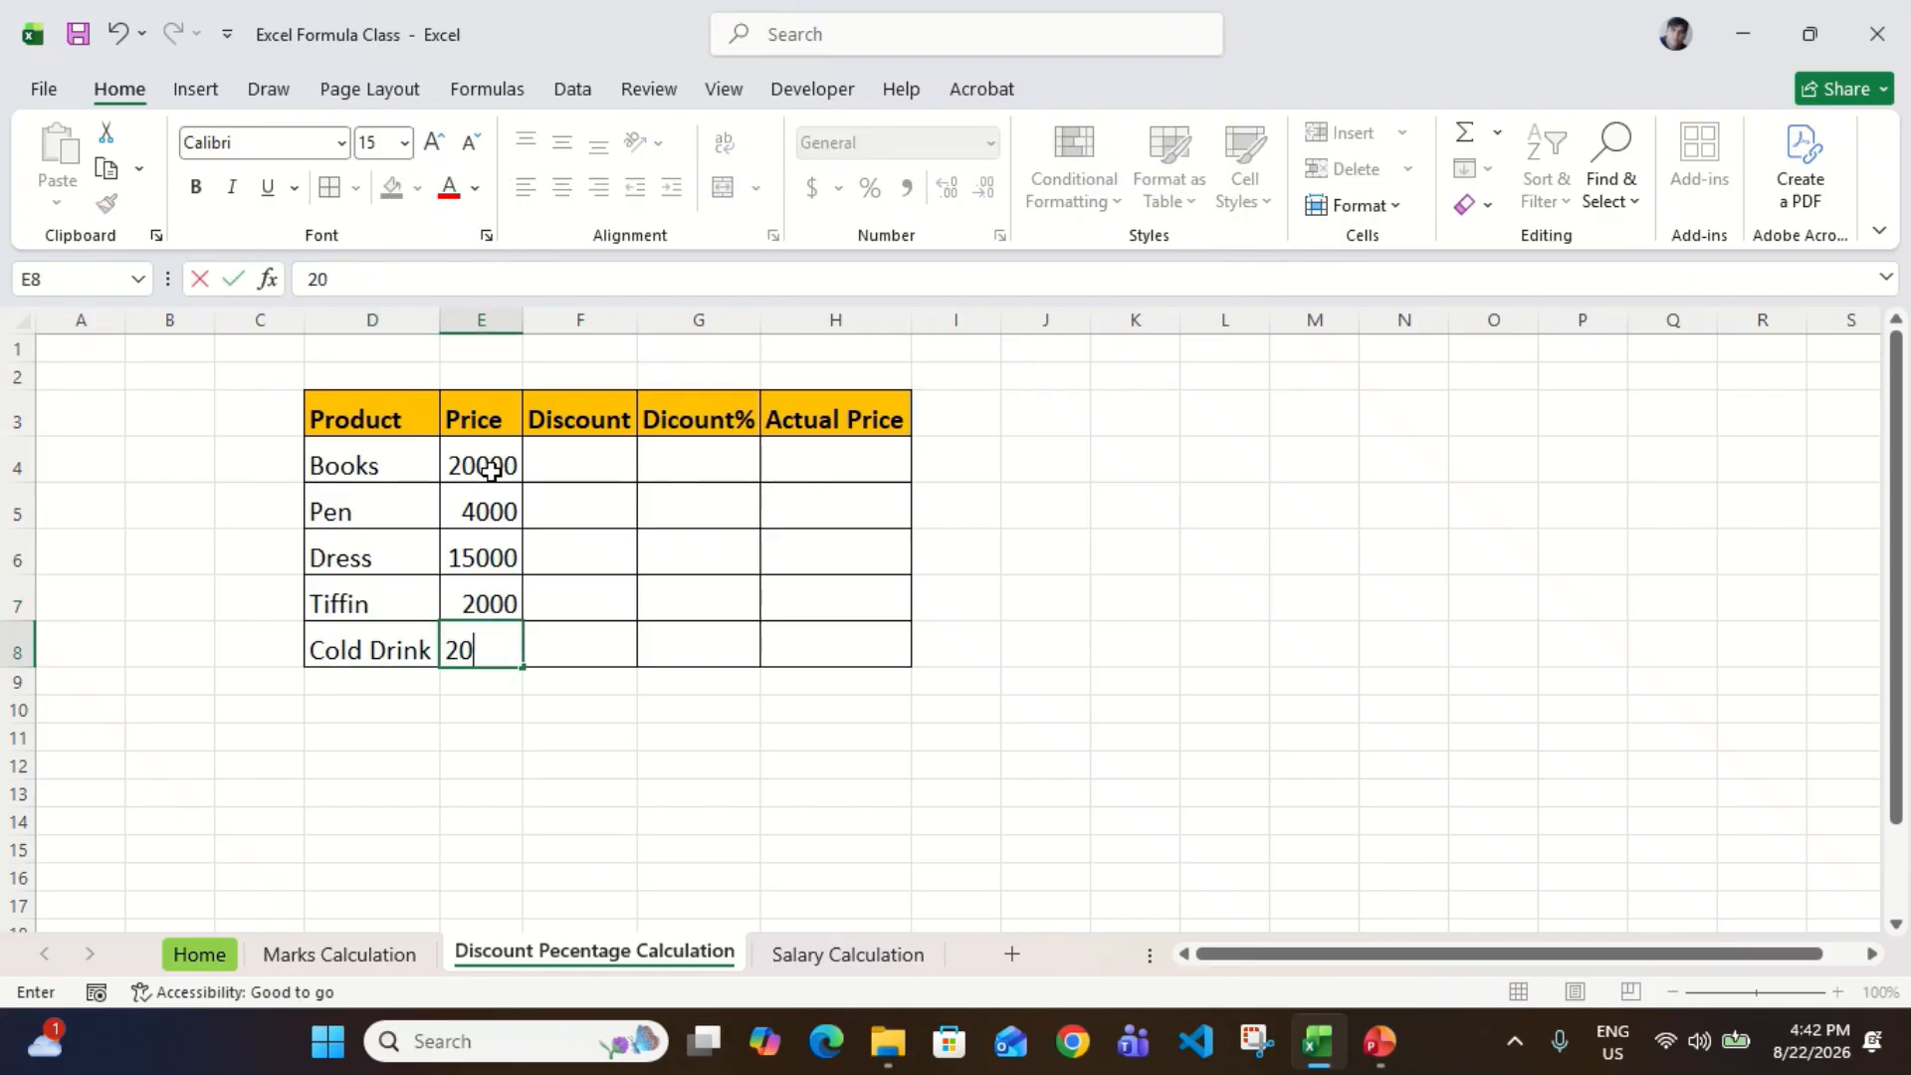
{"action": "type", "text": "000"}
{"action": "key", "text": "Return"}
{"action": "key", "text": "Up"}
{"action": "key", "text": "Up"}
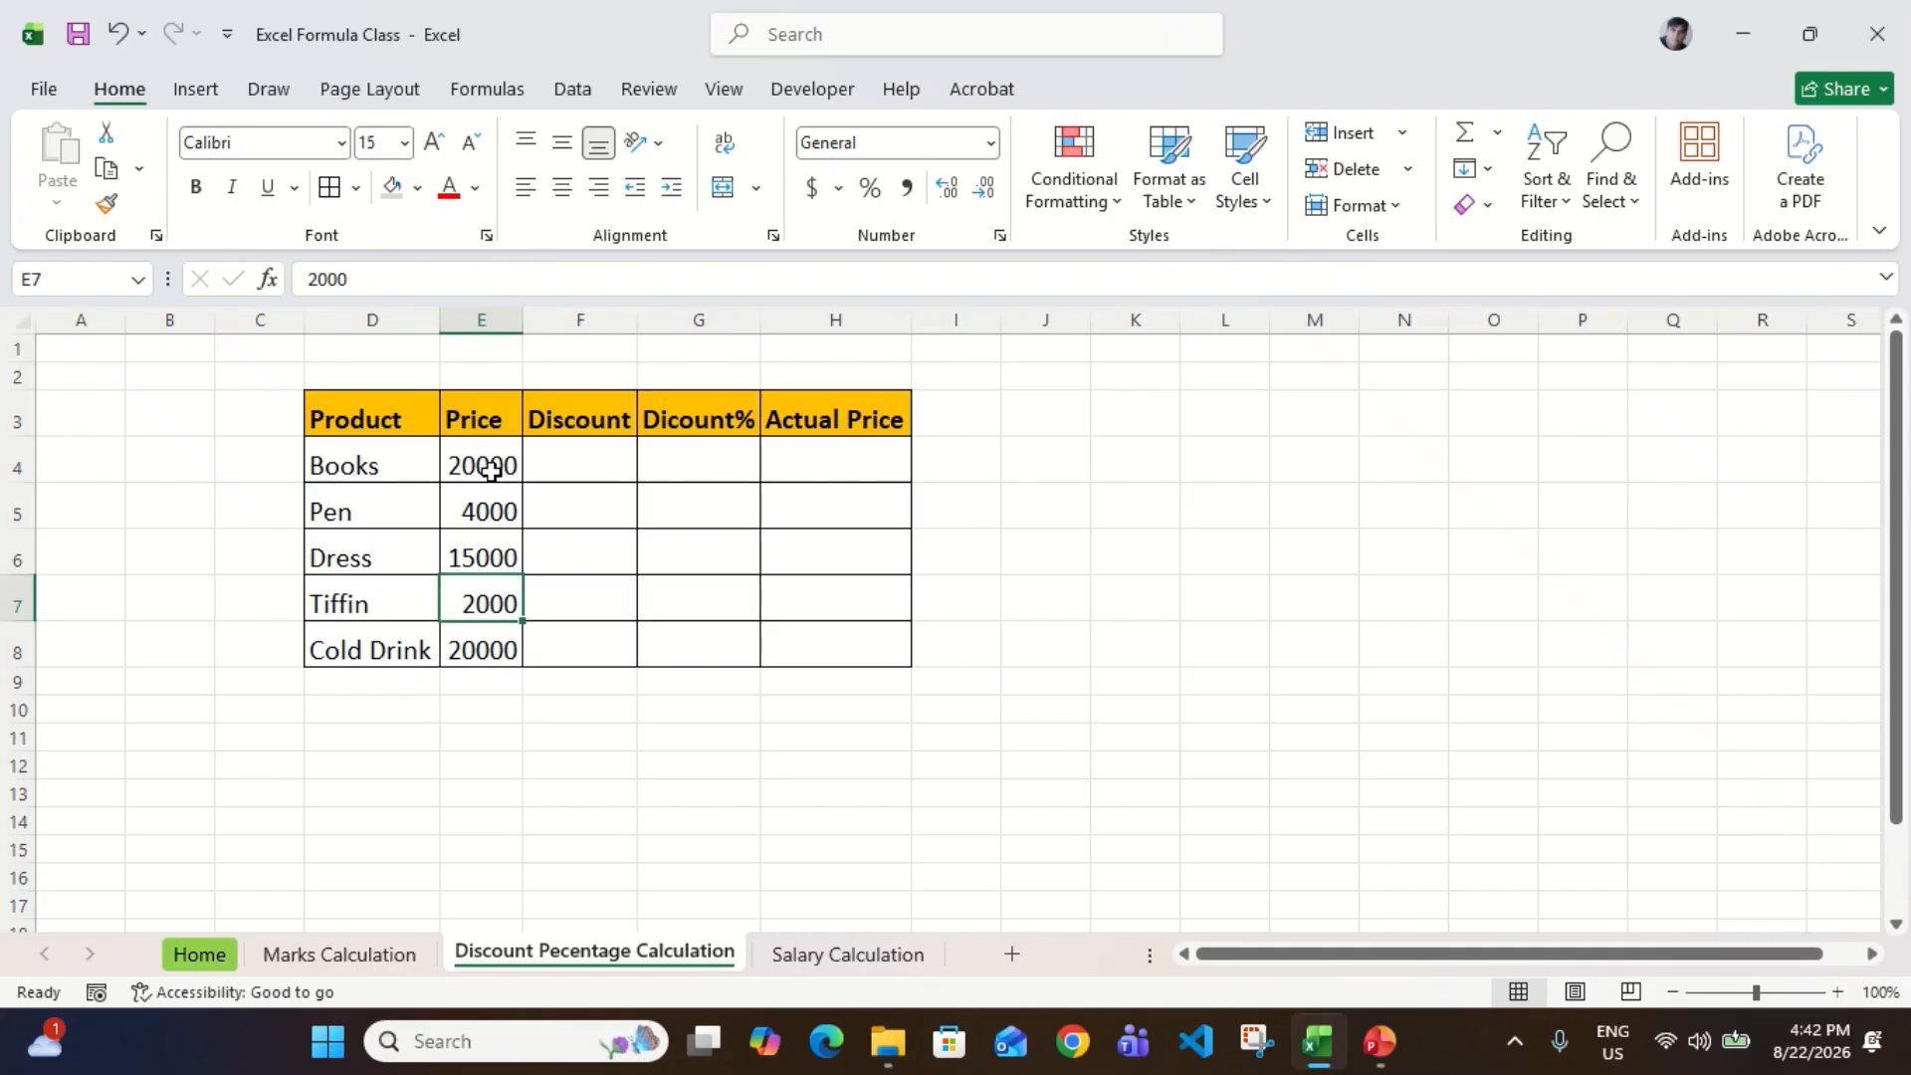
{"action": "left_click", "coordinate": [491, 471]}
{"action": "key", "text": "ctrl+shift+Down"}
{"action": "key", "text": "ctrl+shift+Up"}
{"action": "key", "text": "shift+Down"}
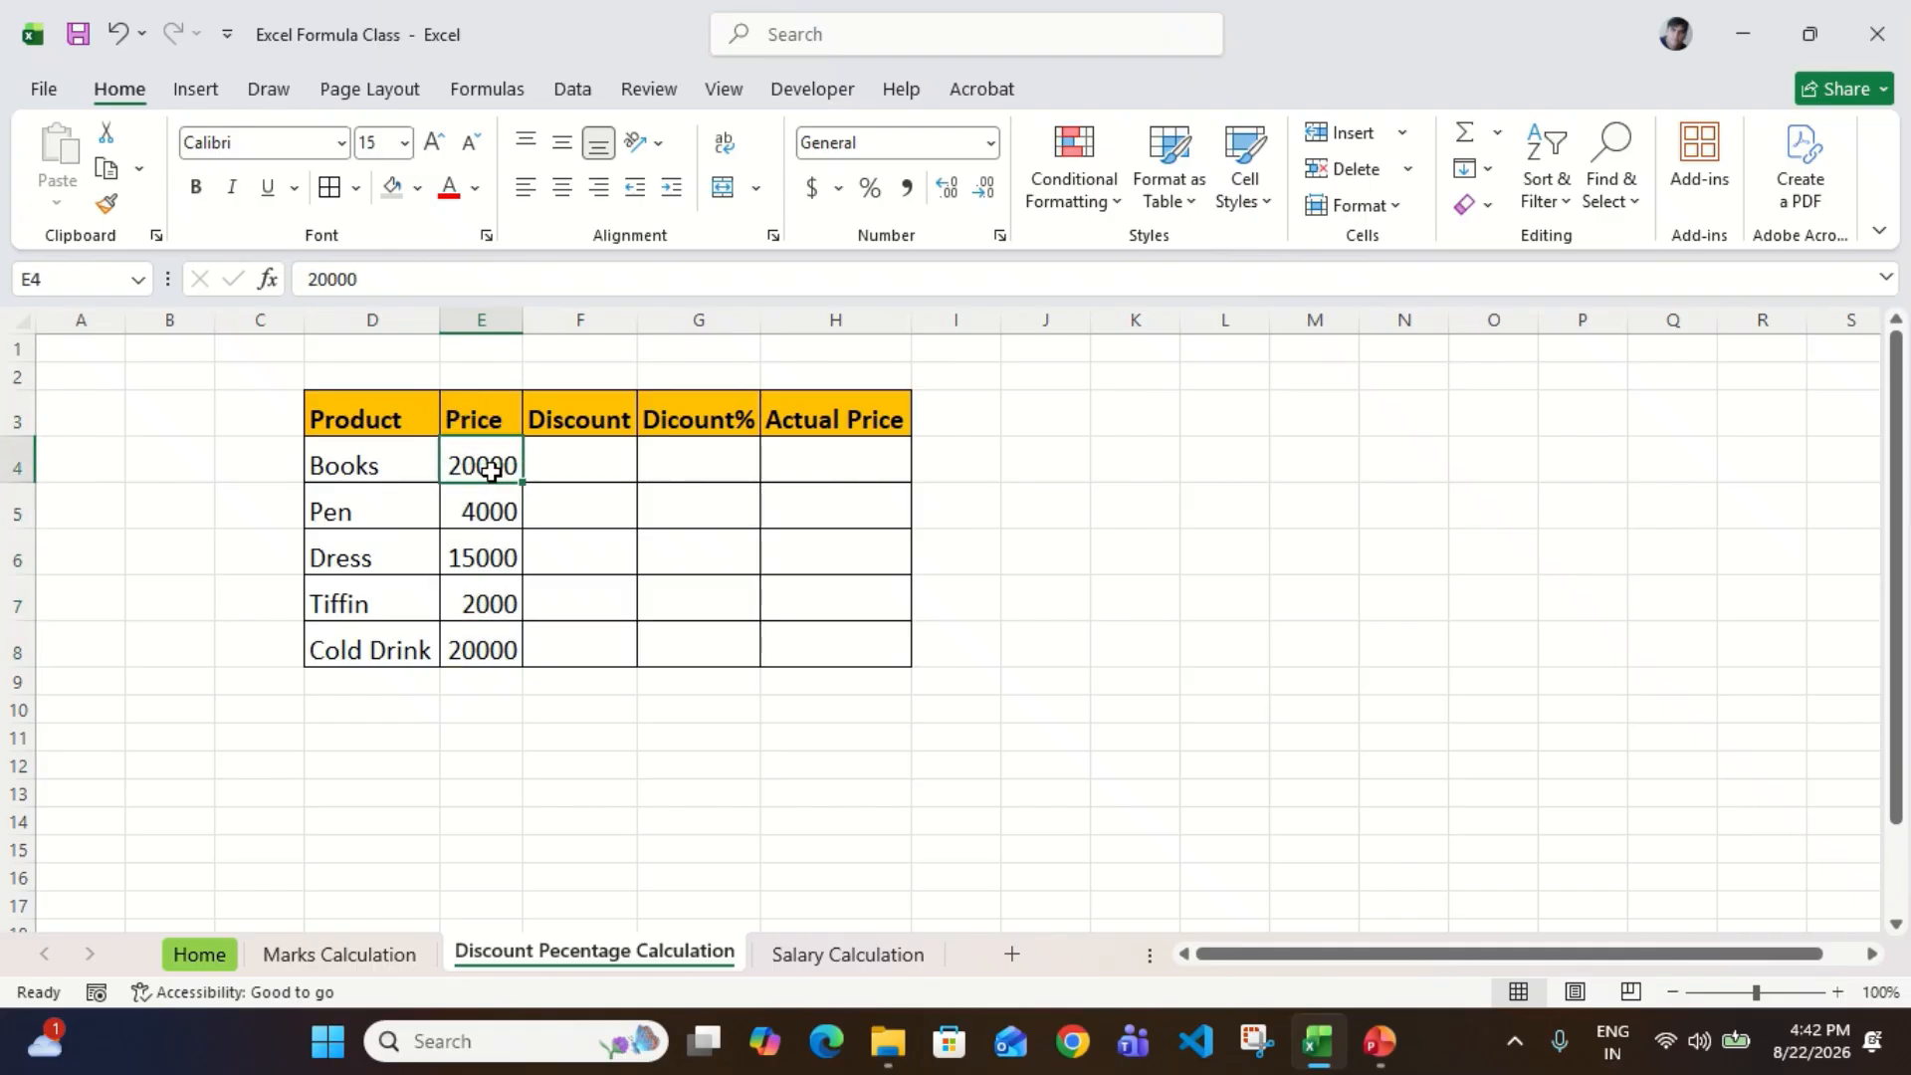
Step: Enter 1800 as the Discount for Books in F4
{"action": "key", "text": "Right"}
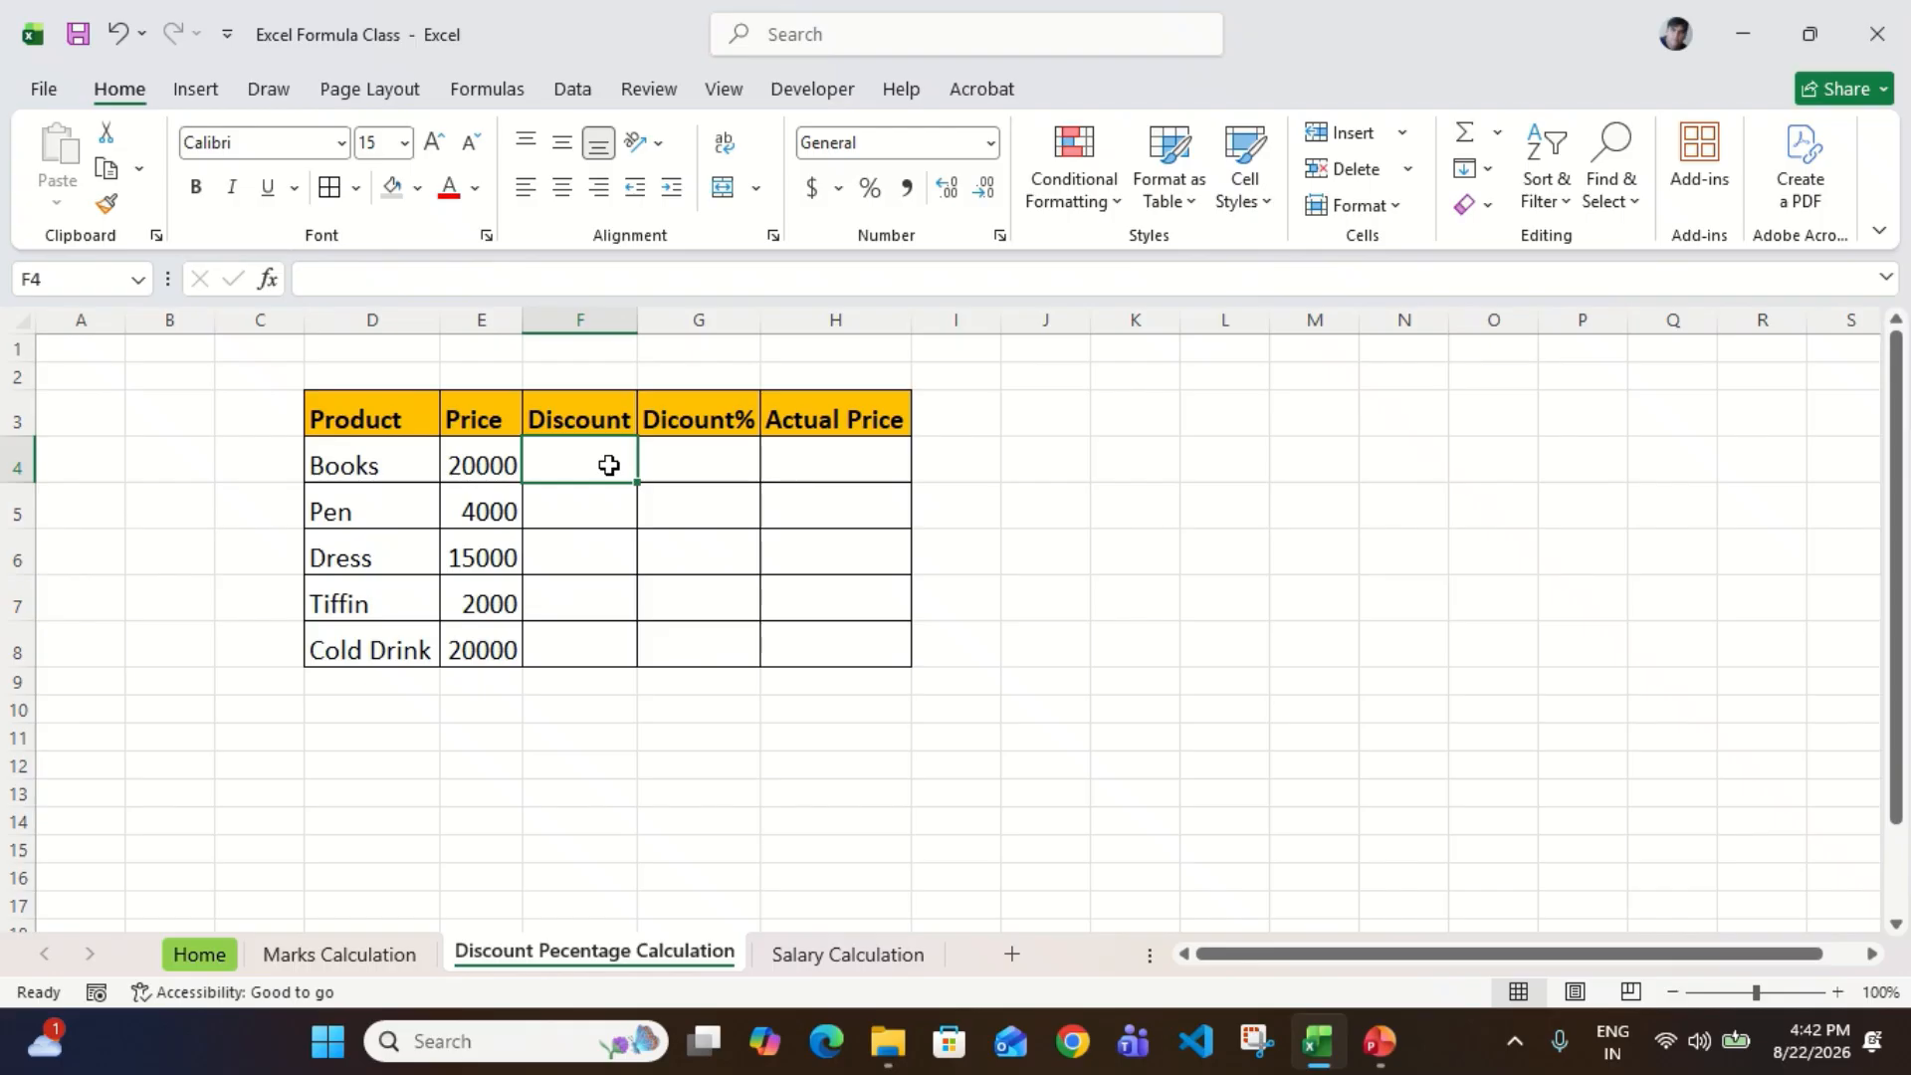
{"action": "left_click", "coordinate": [705, 455]}
{"action": "left_click", "coordinate": [596, 461]}
{"action": "type", "text": "1800"}
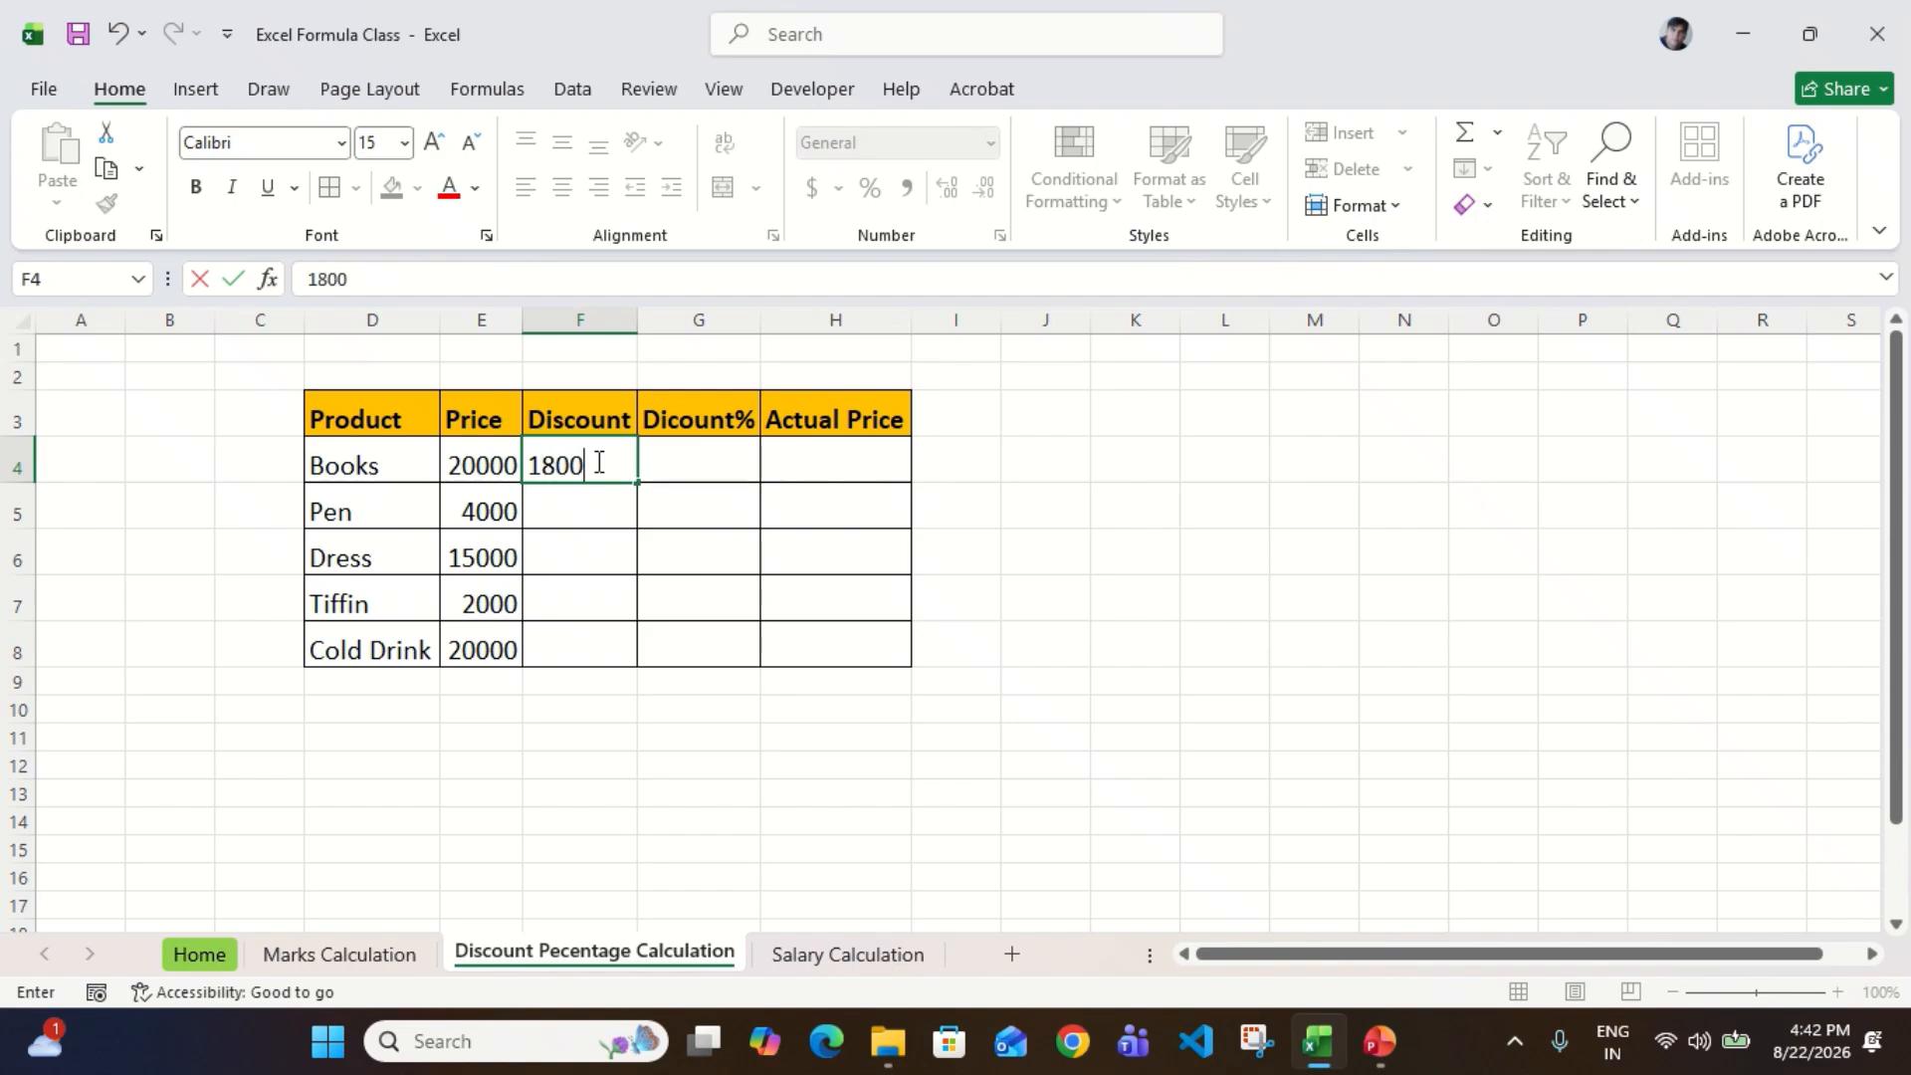
{"action": "key", "text": "Return"}
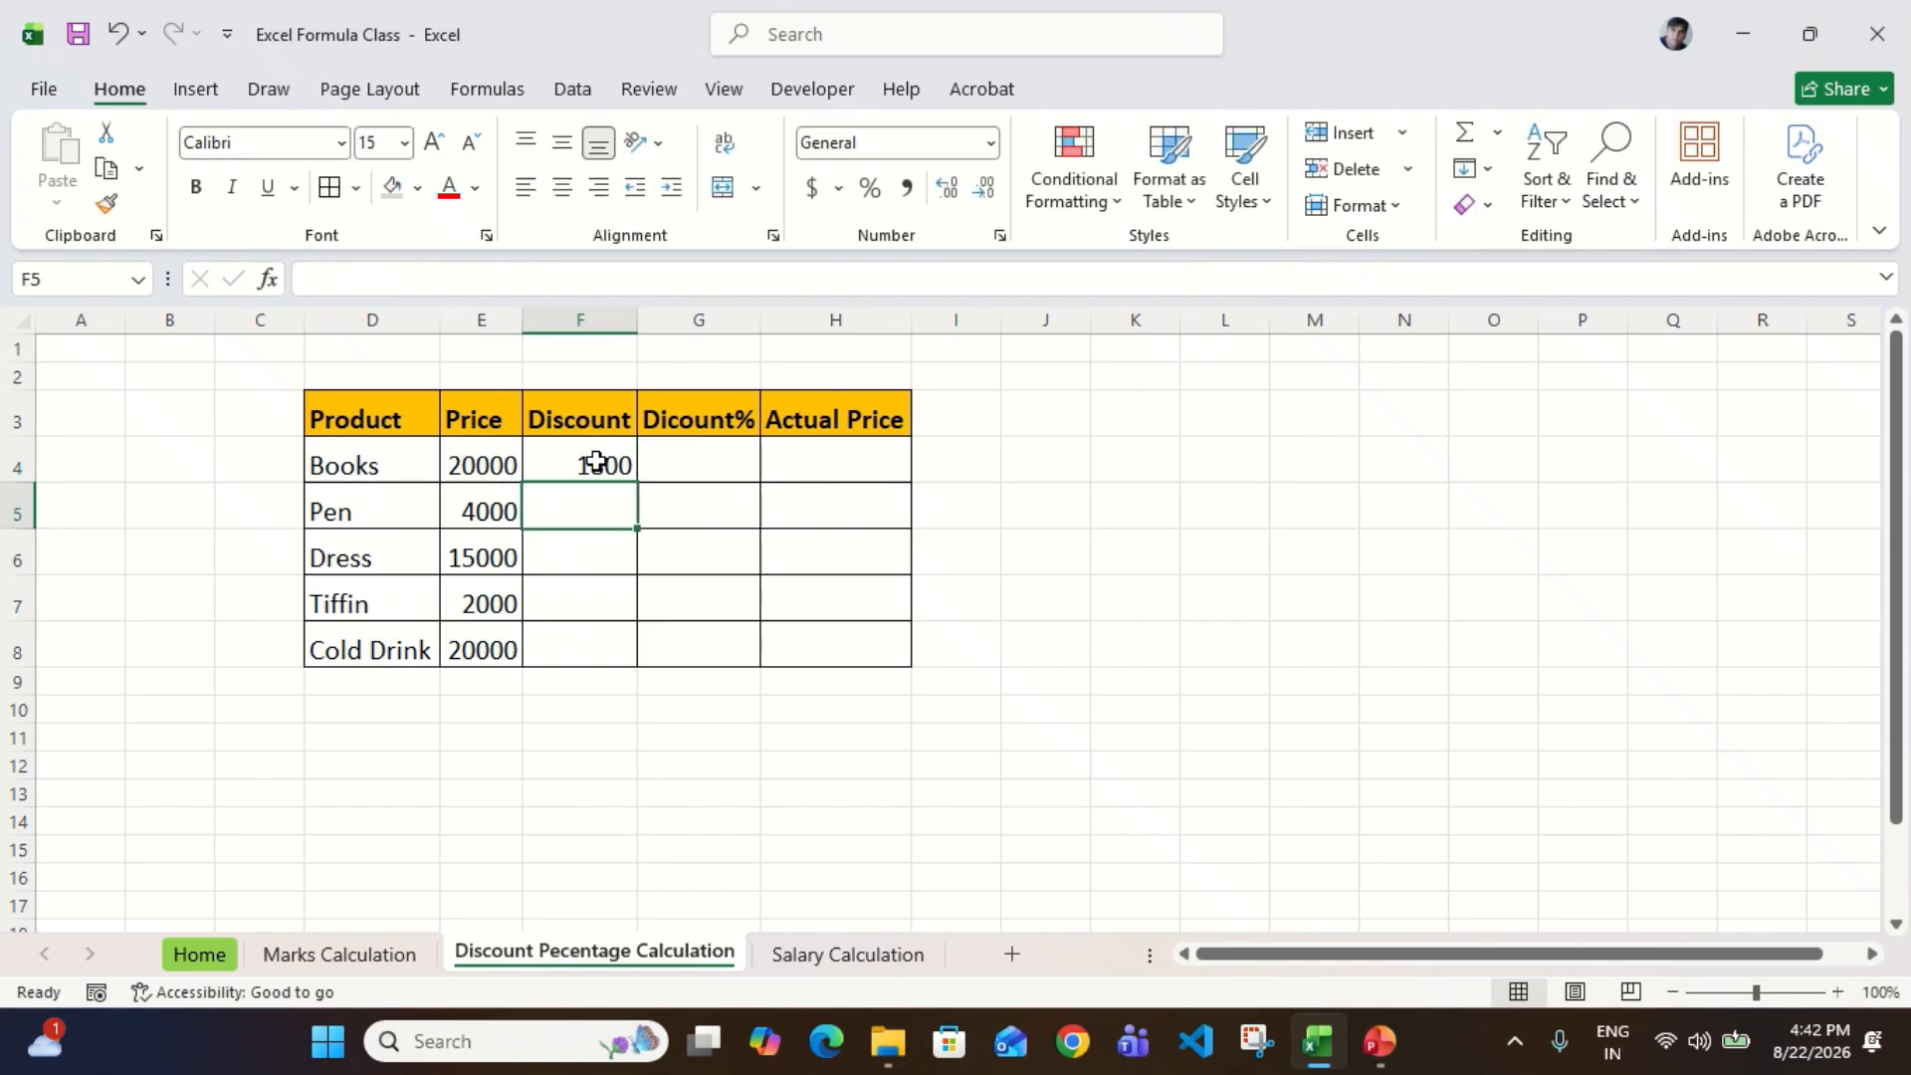
Step: Enter the Discount for Pen as 320 in F5 and for Dress as 500 in F6
{"action": "type", "text": "320"}
{"action": "key", "text": "Return"}
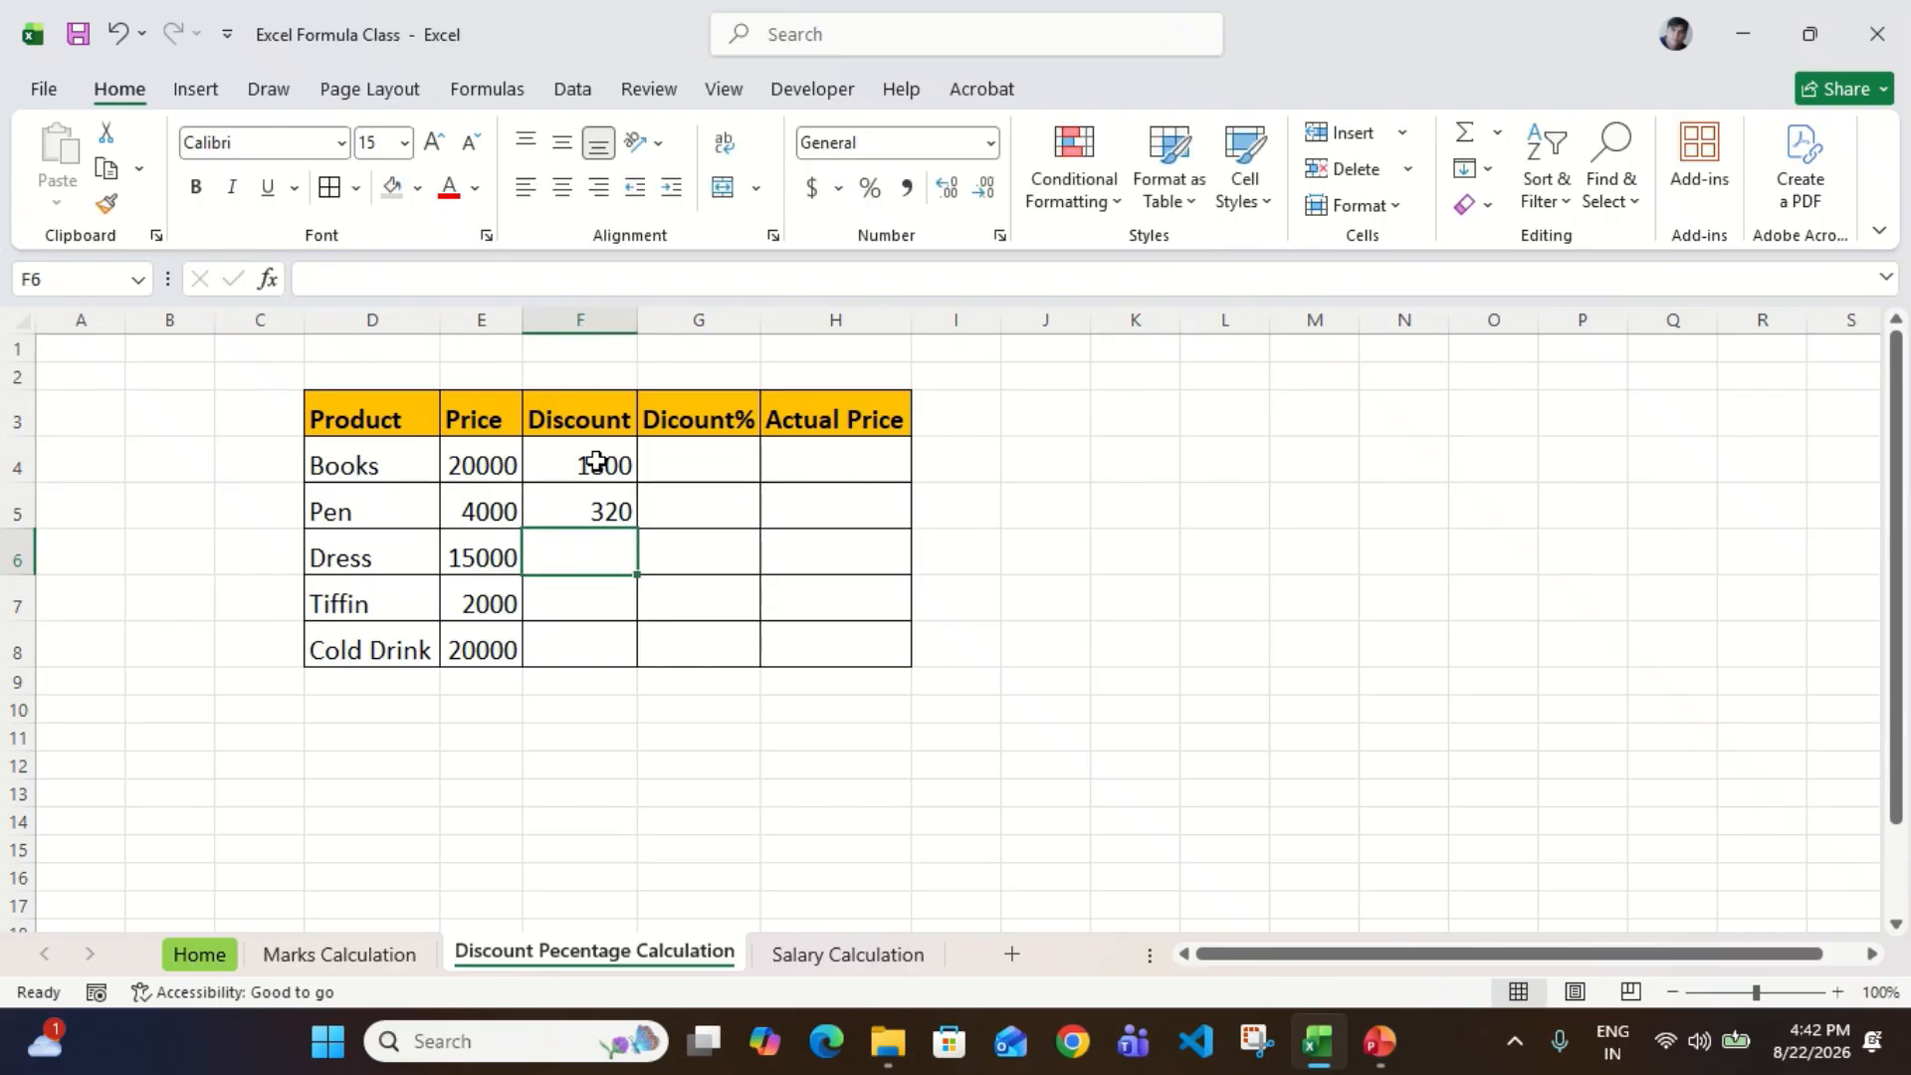
{"action": "type", "text": "5"}
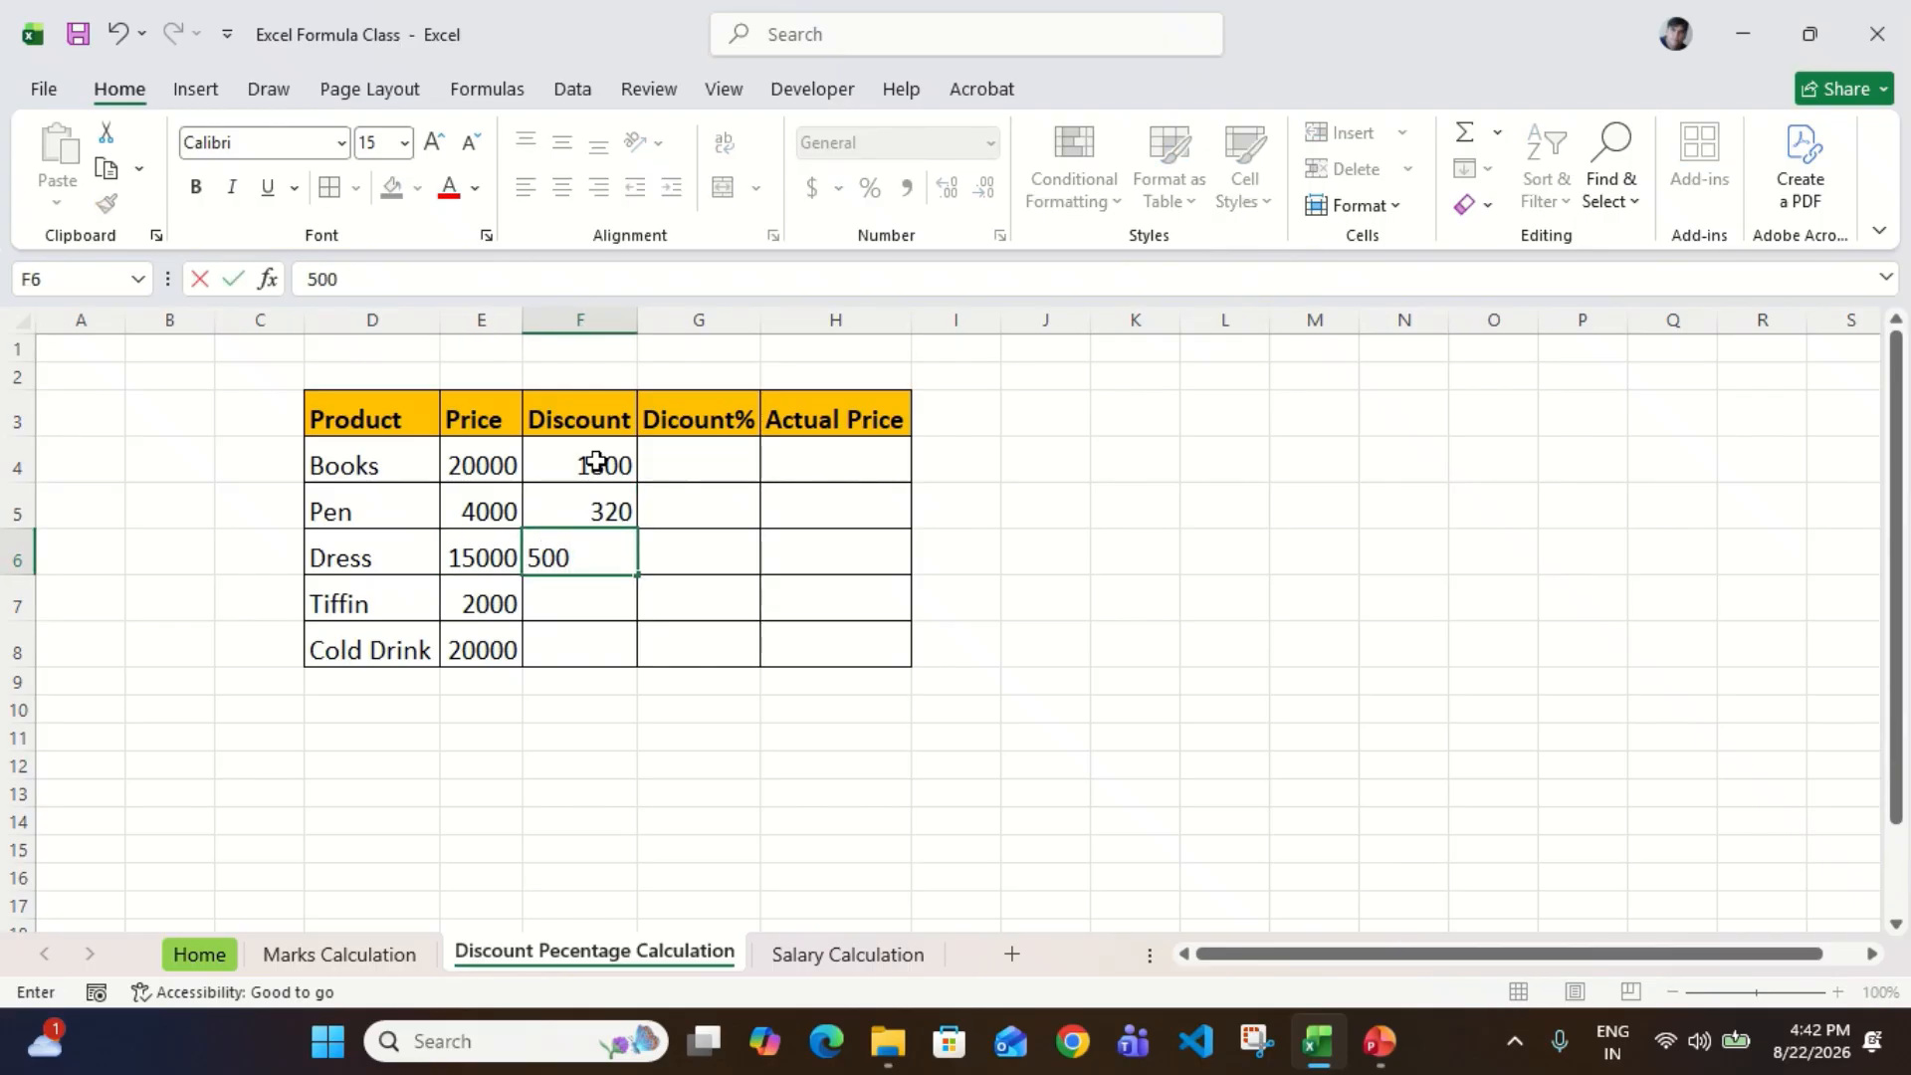
{"action": "type", "text": "00"}
{"action": "key", "text": "Return"}
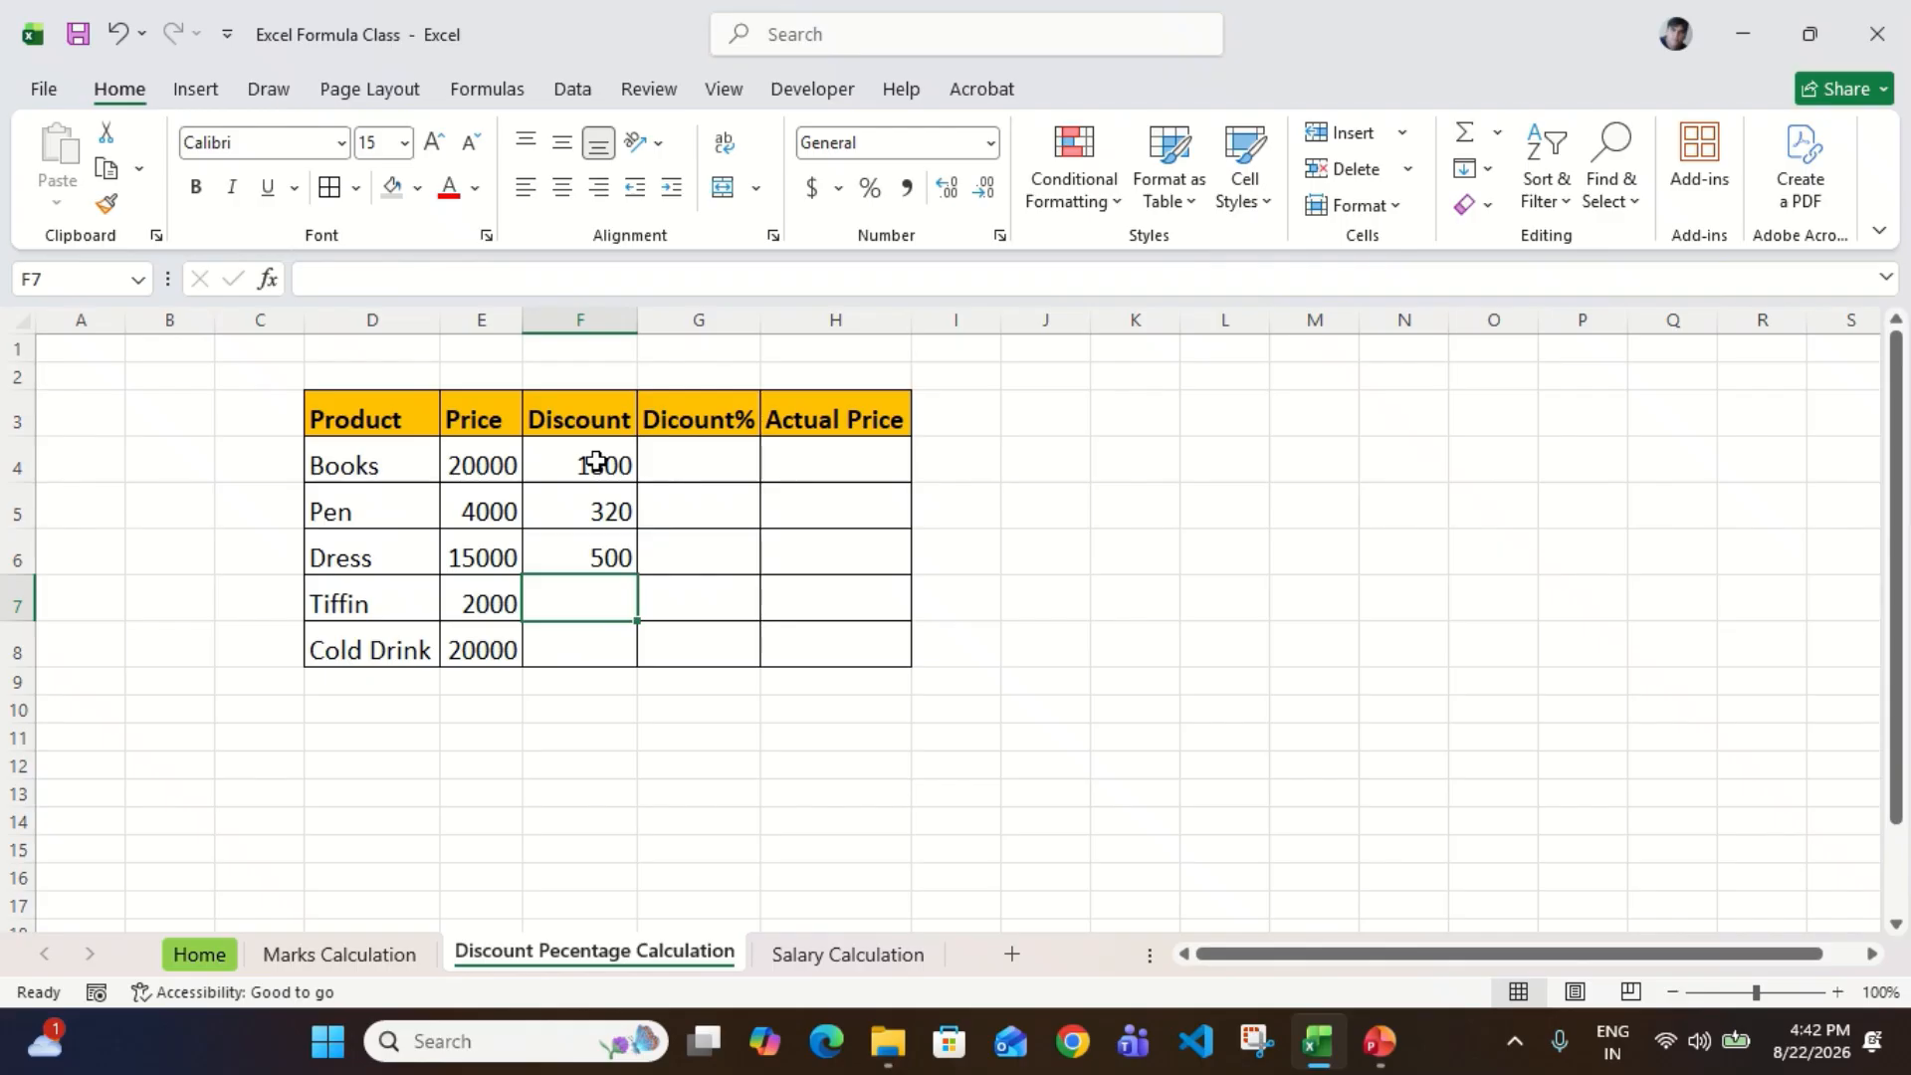
Step: Enter the Discount for Tiffin as 180 in F7 and for Cold Drink as 3000 in F8
{"action": "type", "text": "180"}
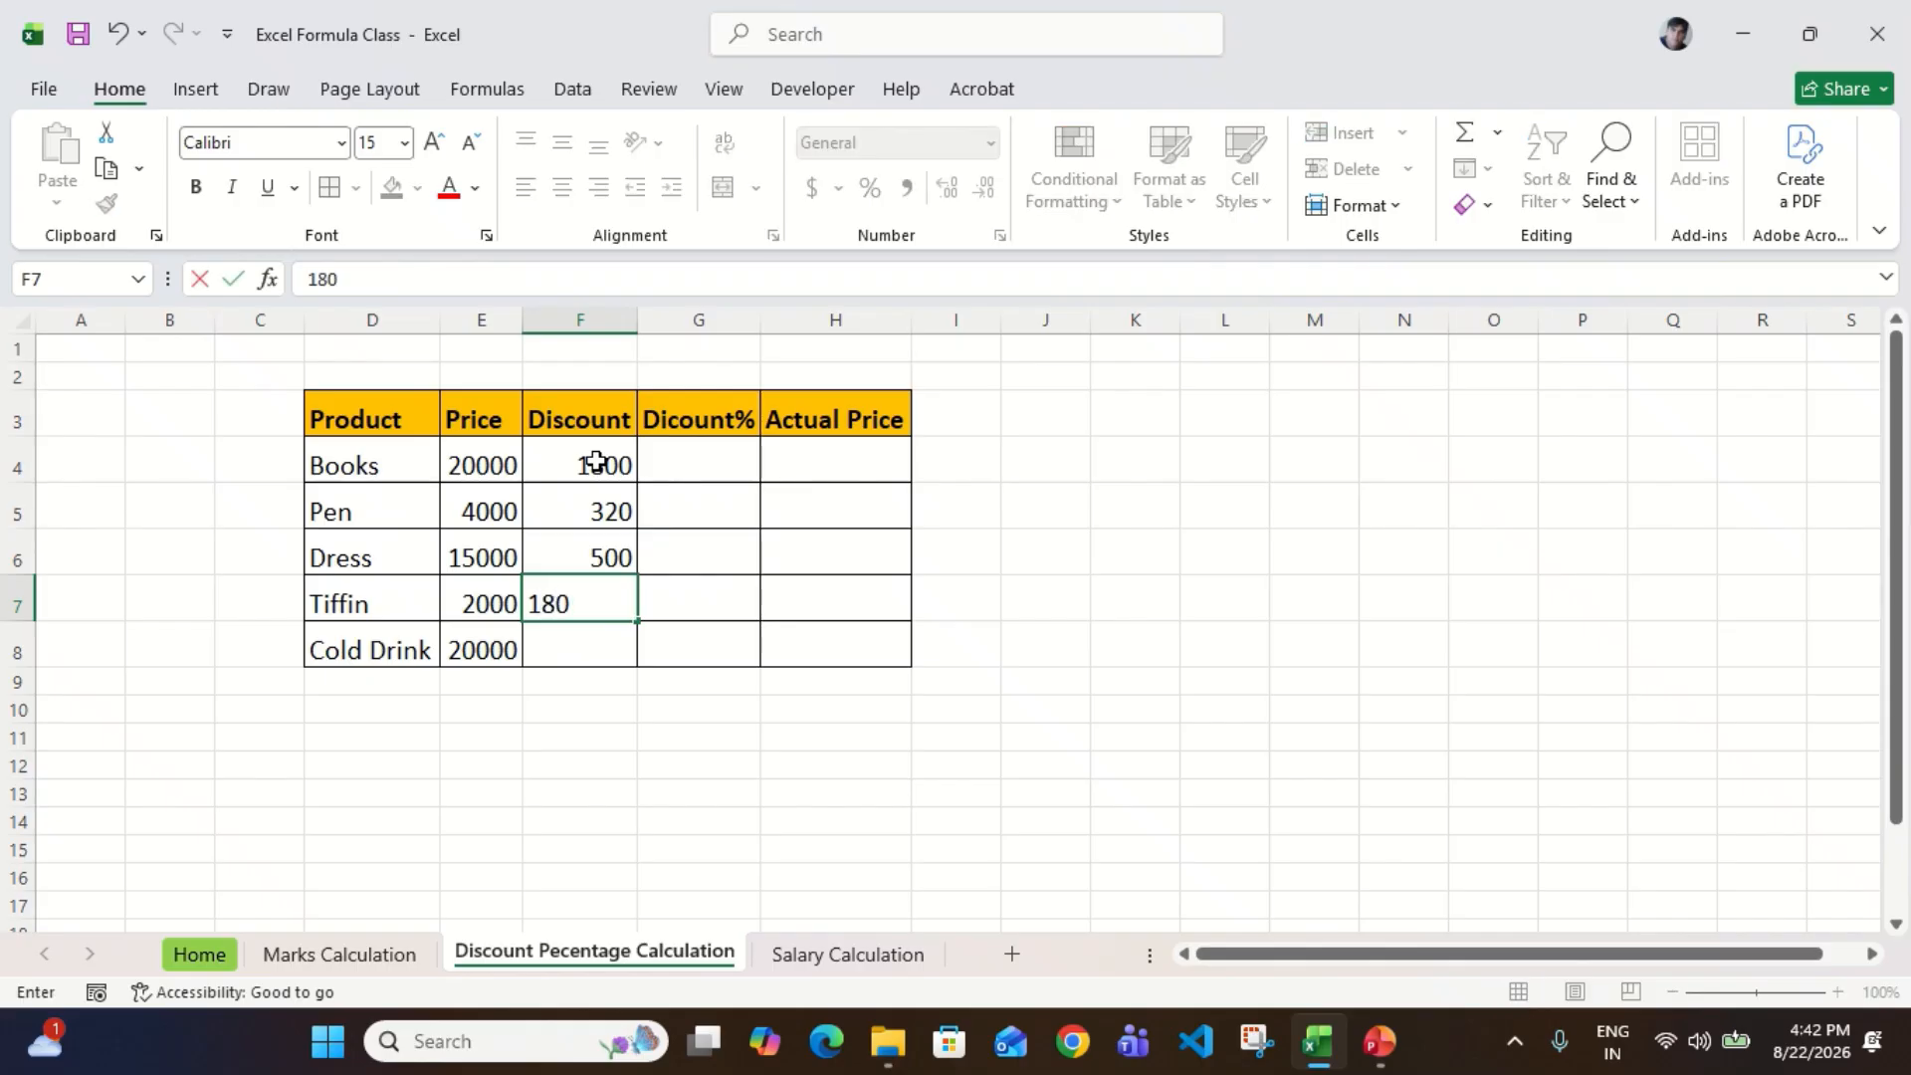
{"action": "key", "text": "Return"}
{"action": "key", "text": "Left"}
{"action": "key", "text": "Right"}
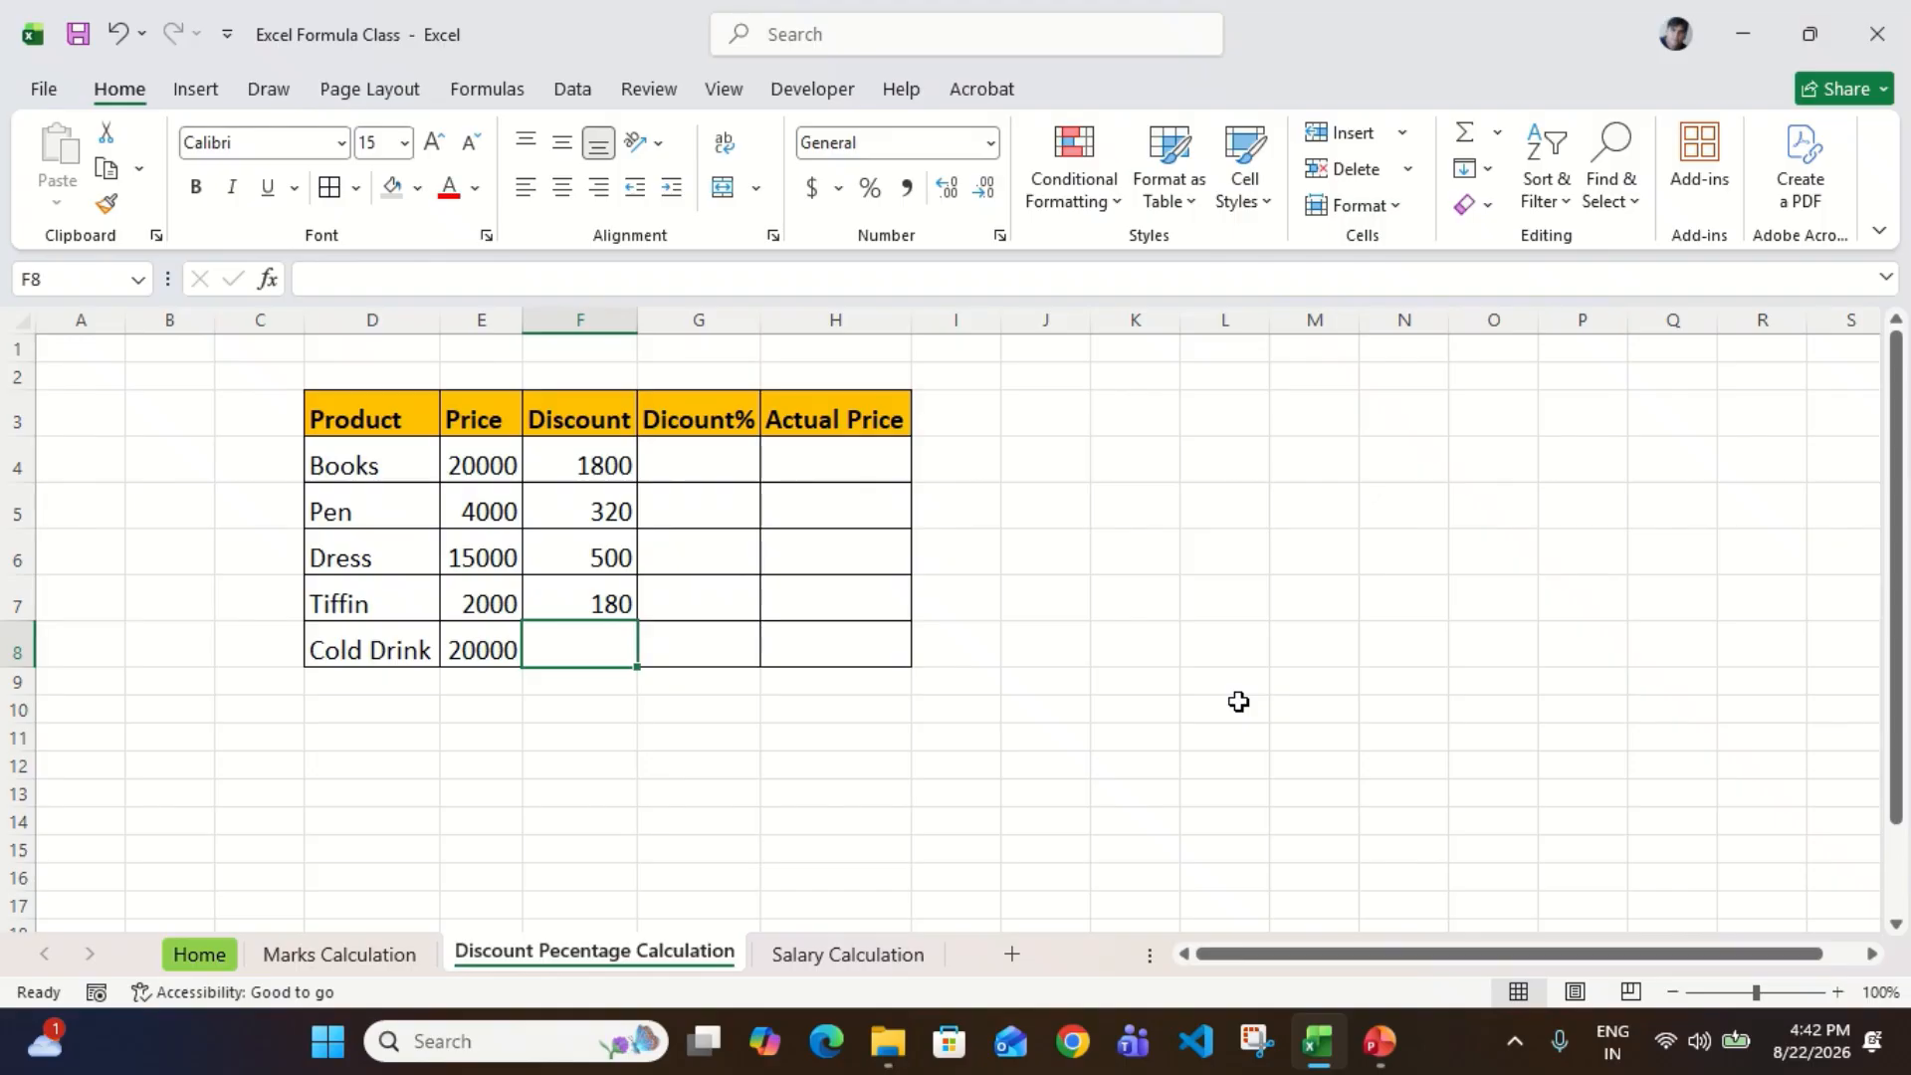
{"action": "type", "text": "300"}
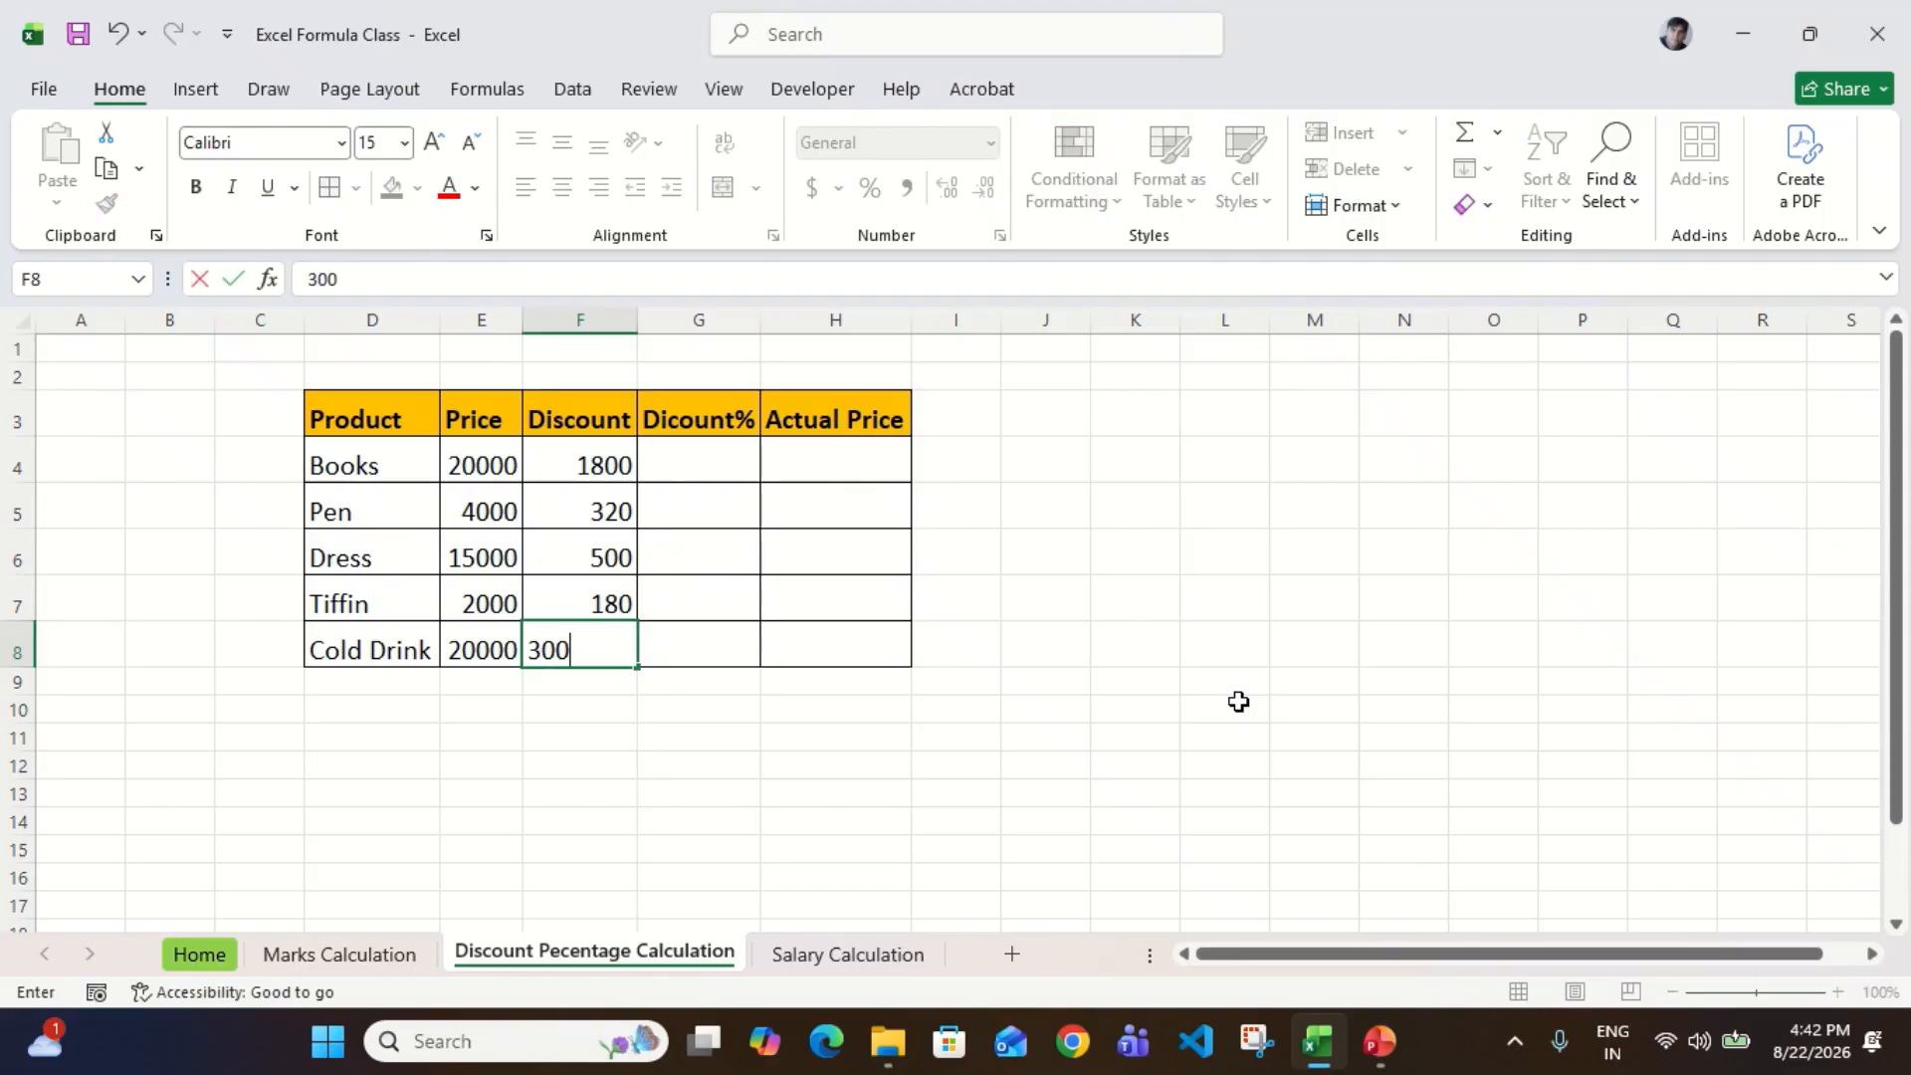
{"action": "type", "text": "0"}
{"action": "key", "text": "Return"}
Step: Review the Price values in E4:E8 and the Discount values in F4:F8
{"action": "key", "text": "Up"}
{"action": "key", "text": "ctrl+shift+Up"}
{"action": "key", "text": "Down"}
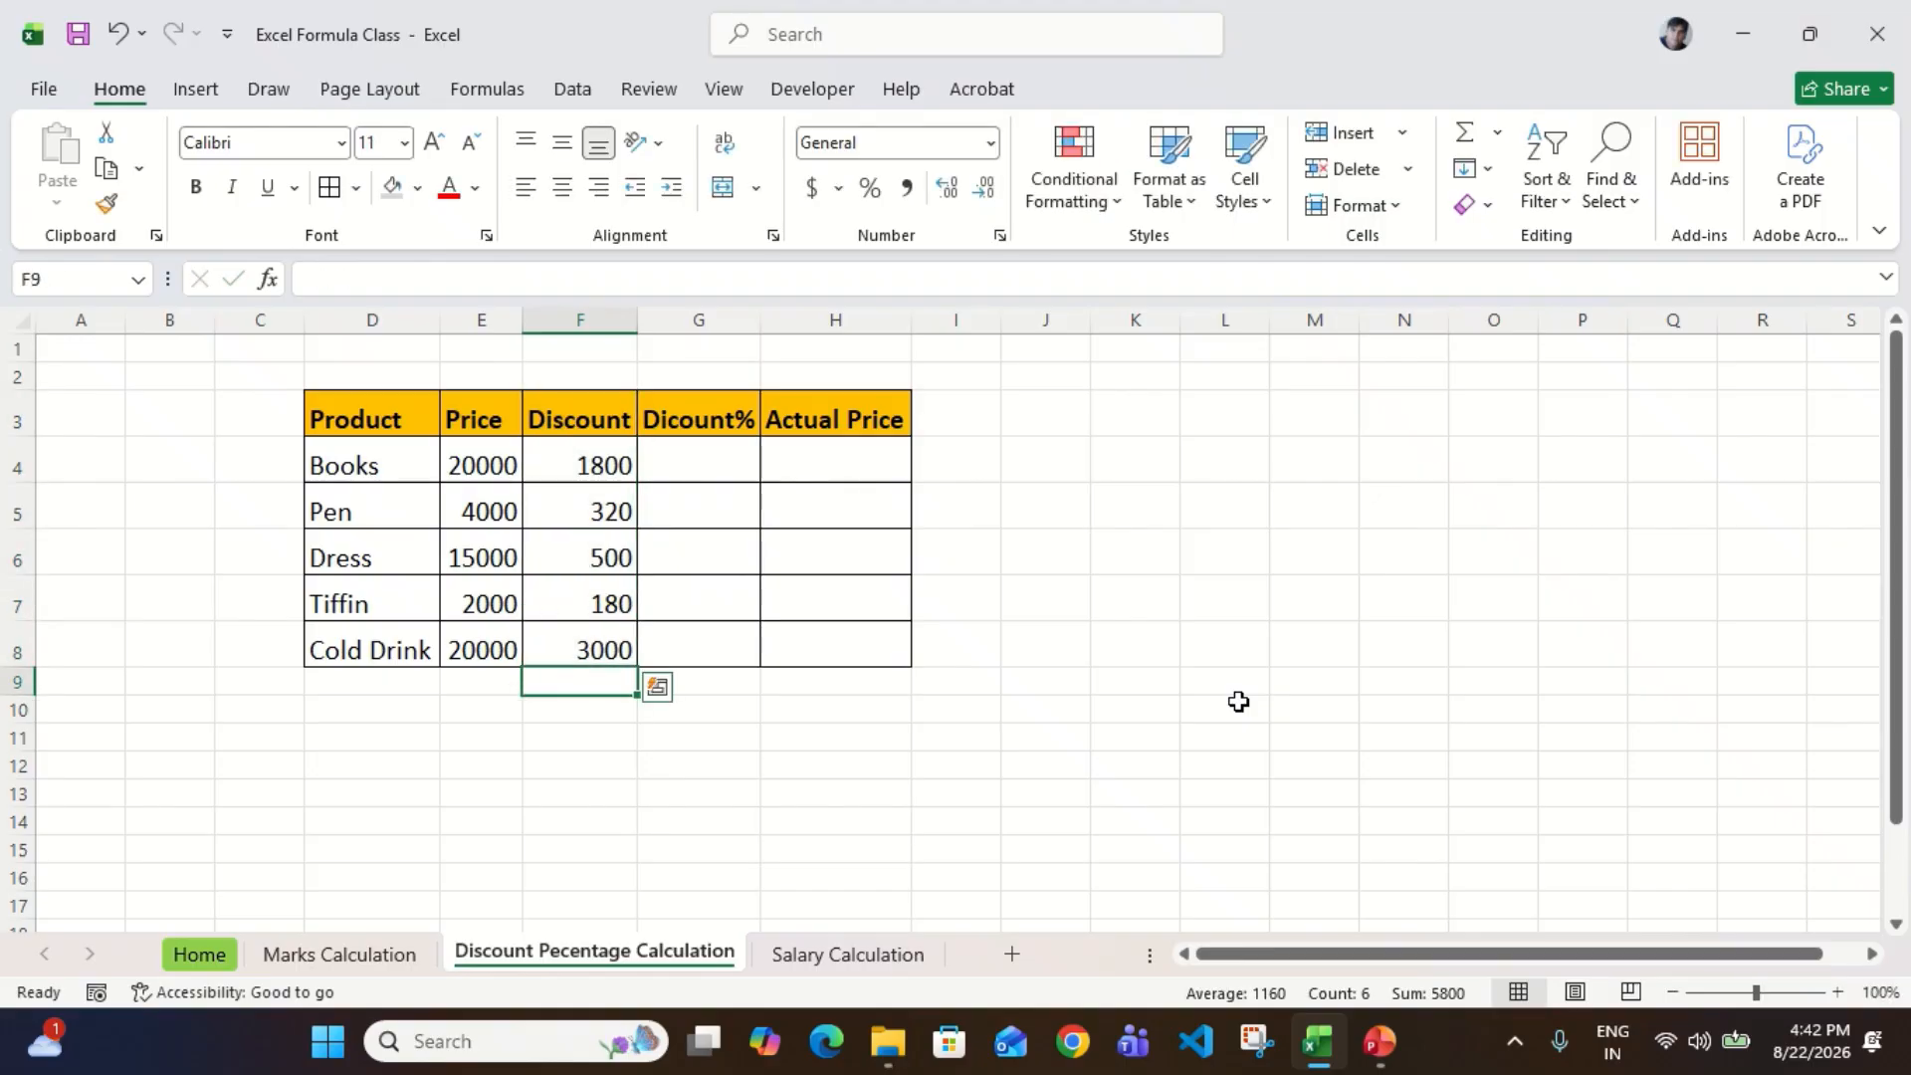
{"action": "key", "text": "Up"}
{"action": "key", "text": "Up"}
{"action": "key", "text": "Up"}
{"action": "key", "text": "Up"}
{"action": "key", "text": "Up"}
{"action": "key", "text": "Up"}
{"action": "key", "text": "Down"}
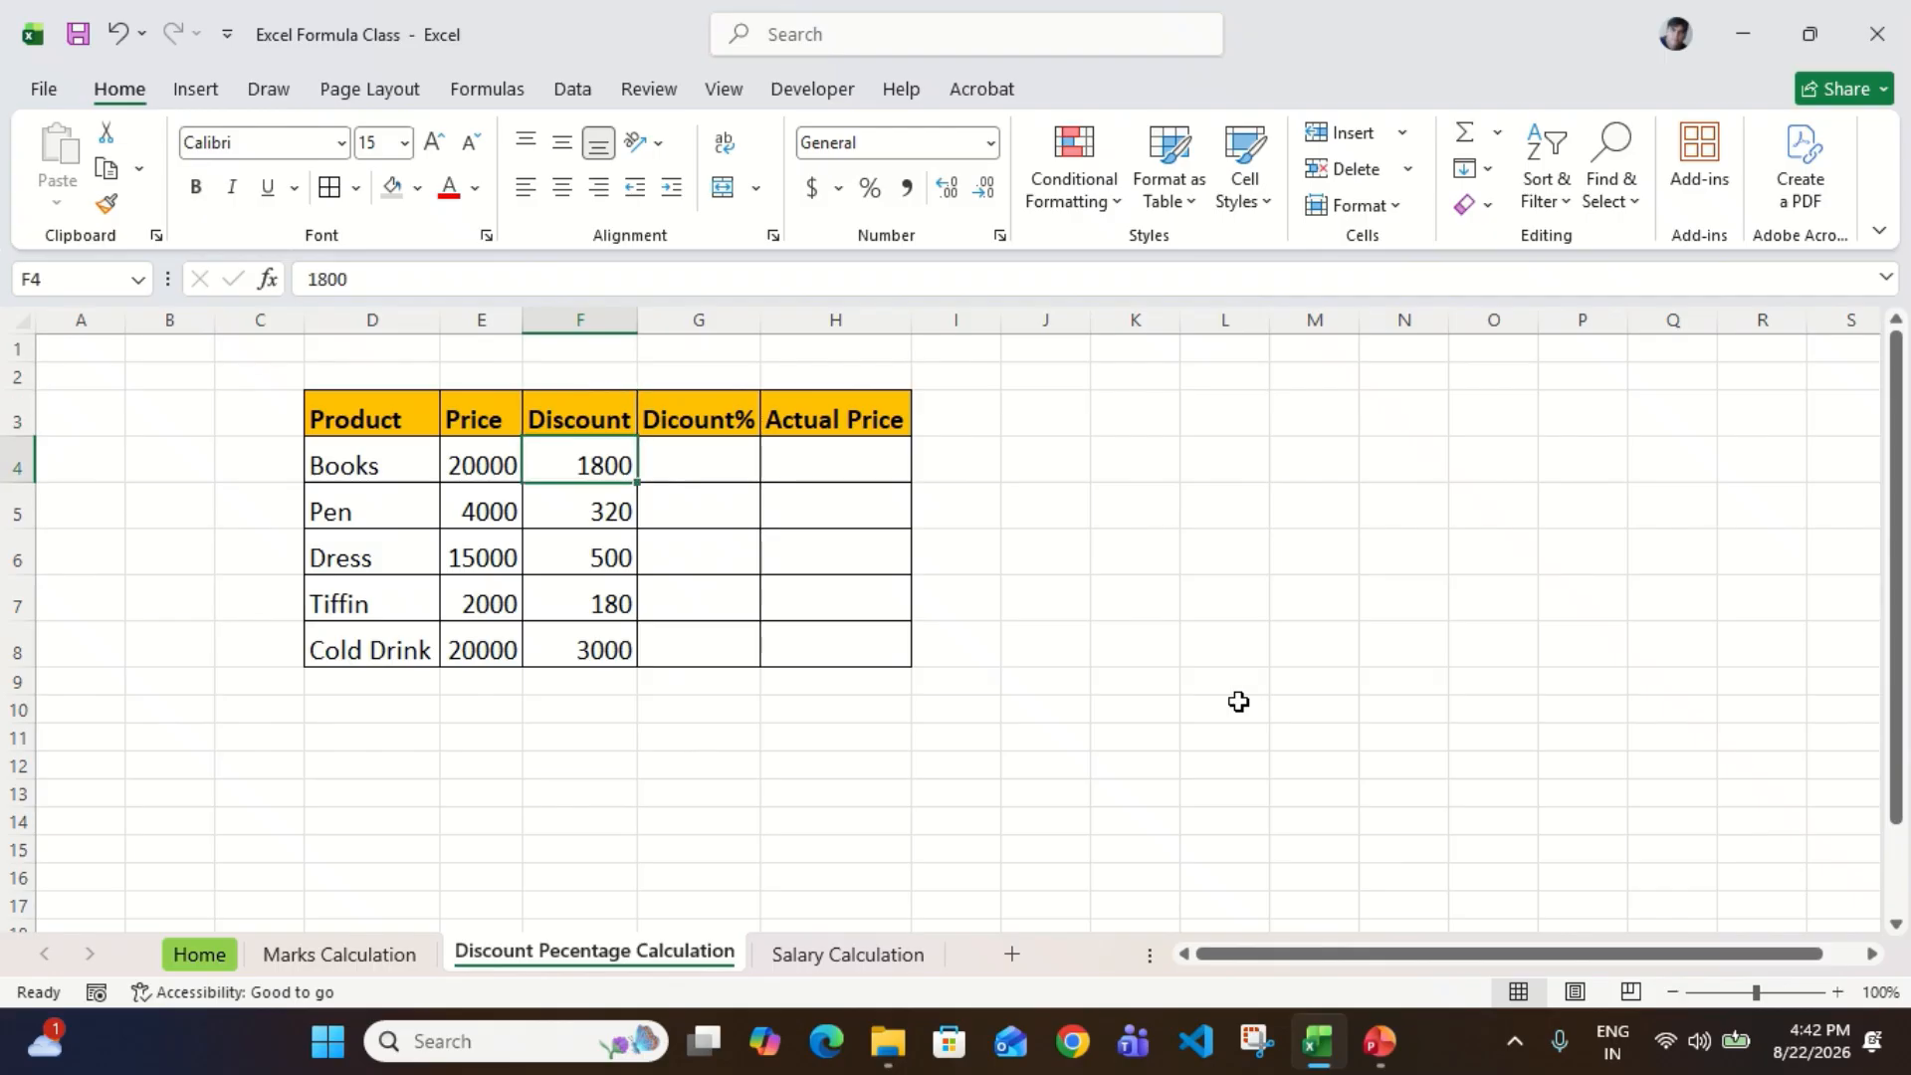
{"action": "key", "text": "Left"}
{"action": "key", "text": "ctrl+shift+Down"}
{"action": "key", "text": "Right"}
{"action": "key", "text": "ctrl+shift+Down"}
{"action": "key", "text": "Up"}
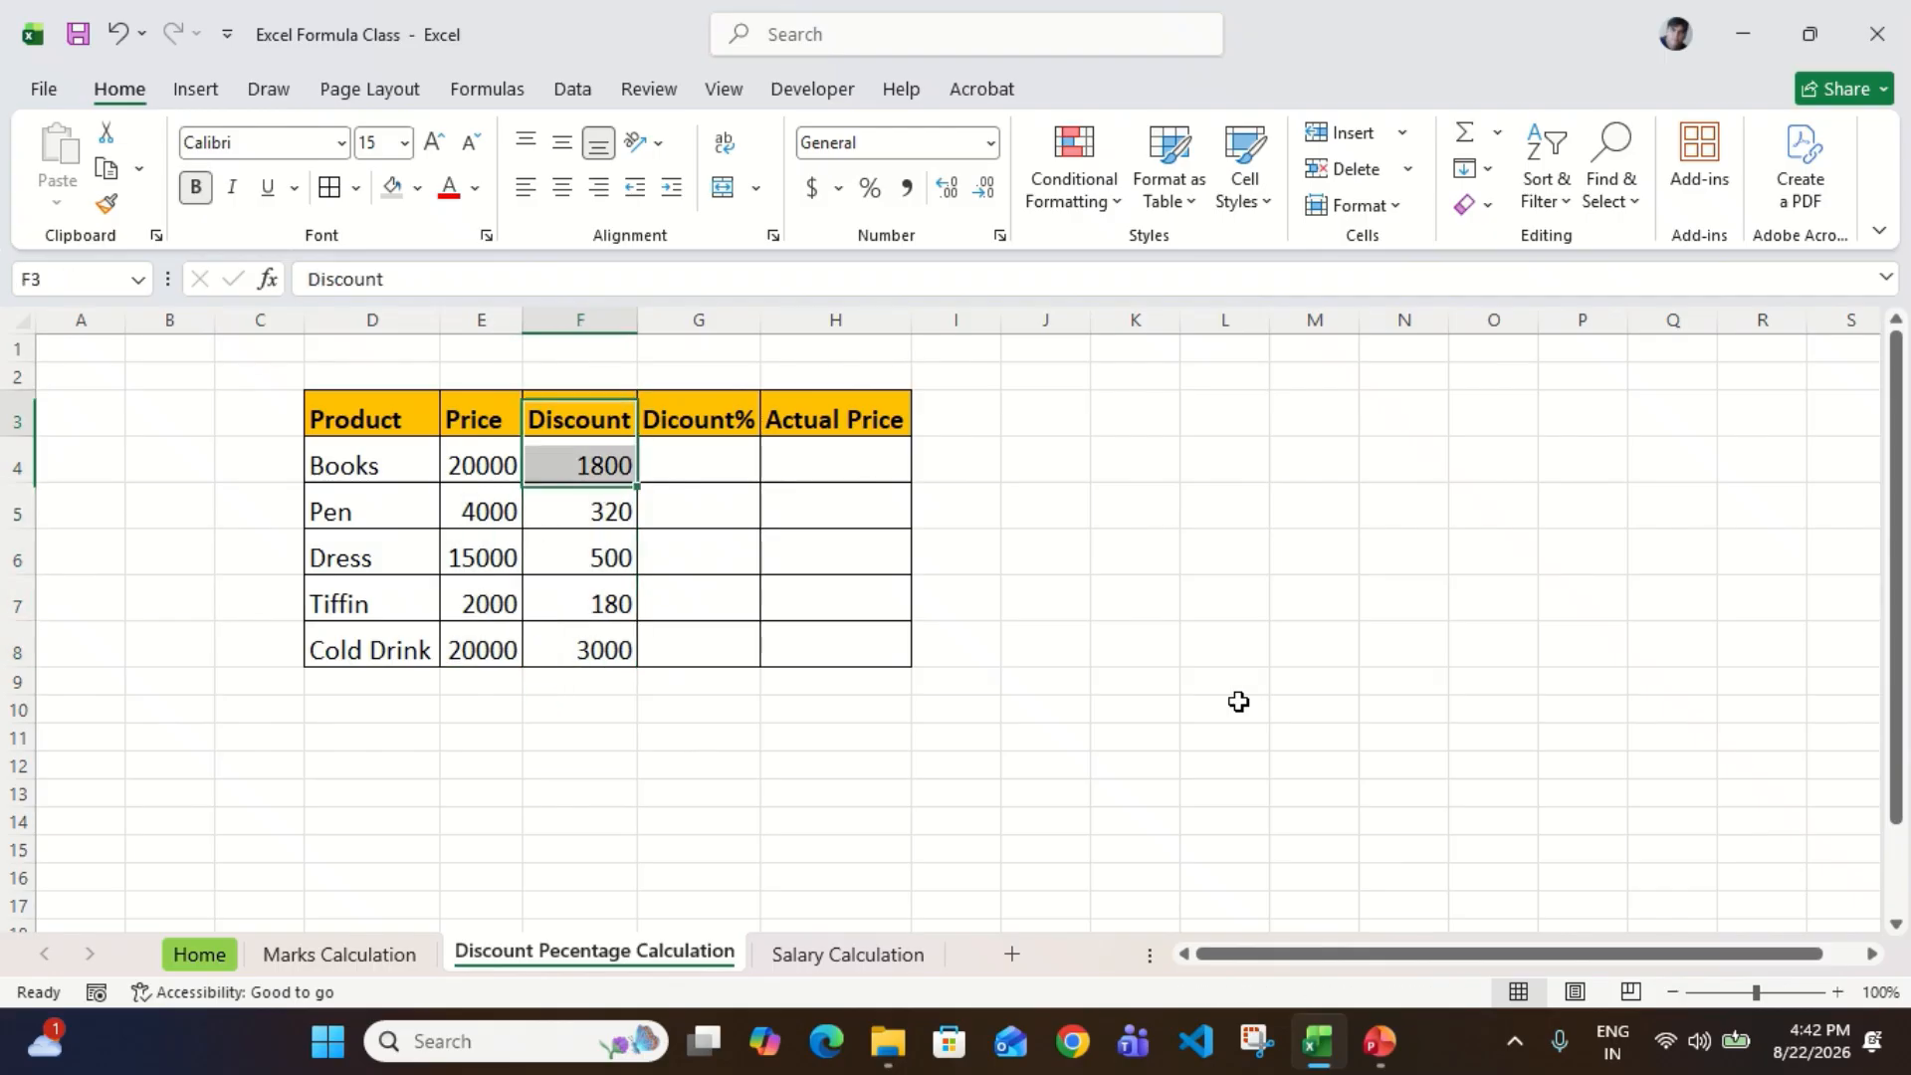
Step: Compare the Discount column F4:F8 with the Price column E4:E8 by highlighting each range in turn
{"action": "key", "text": "Down"}
{"action": "key", "text": "Right"}
{"action": "key", "text": "shift+Down"}
{"action": "key", "text": "shift+Down"}
{"action": "key", "text": "shift+Down"}
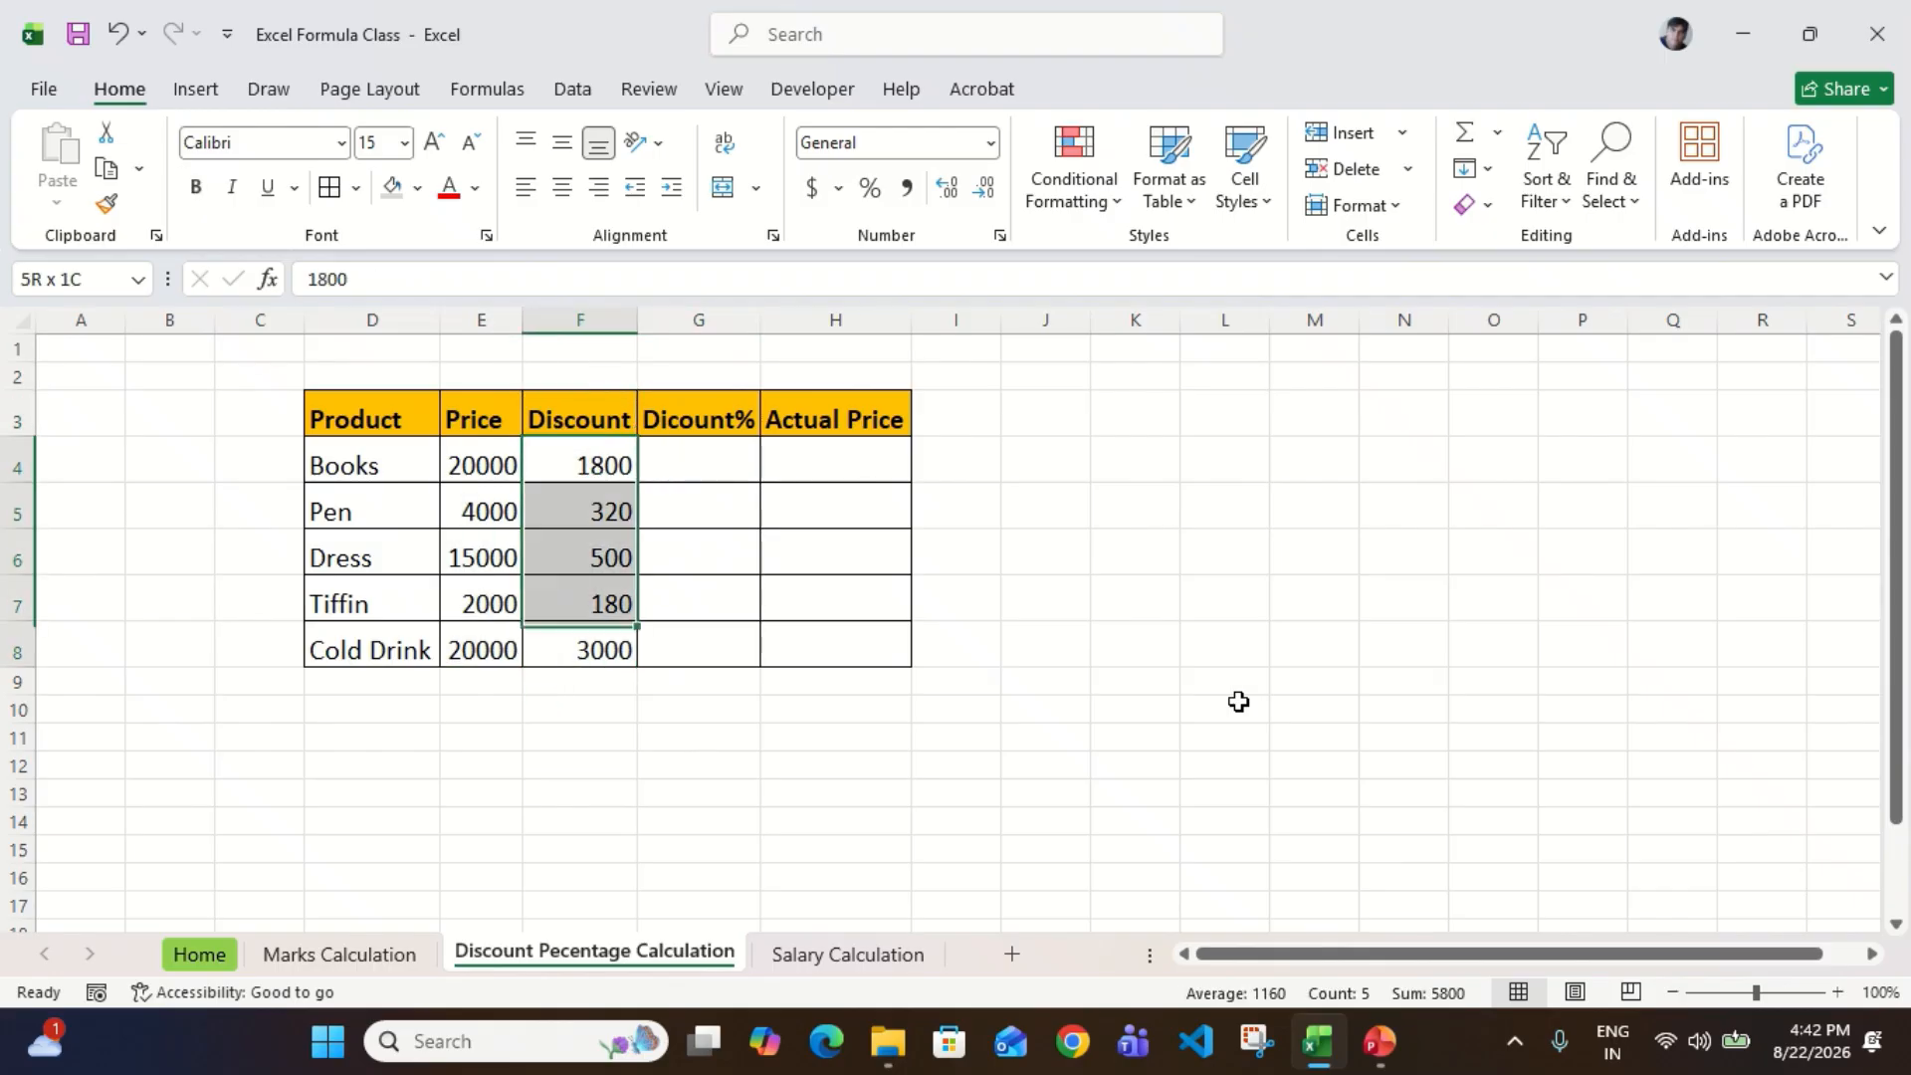
{"action": "key", "text": "shift+Up"}
{"action": "key", "text": "shift+Up"}
{"action": "key", "text": "shift+Up"}
{"action": "key", "text": "shift+Down"}
{"action": "key", "text": "shift+Down"}
{"action": "key", "text": "shift+Down"}
{"action": "key", "text": "shift+Down"}
{"action": "key", "text": "Left"}
{"action": "key", "text": "shift+Down"}
{"action": "key", "text": "shift+Down"}
{"action": "key", "text": "shift+Down"}
{"action": "key", "text": "shift+Down"}
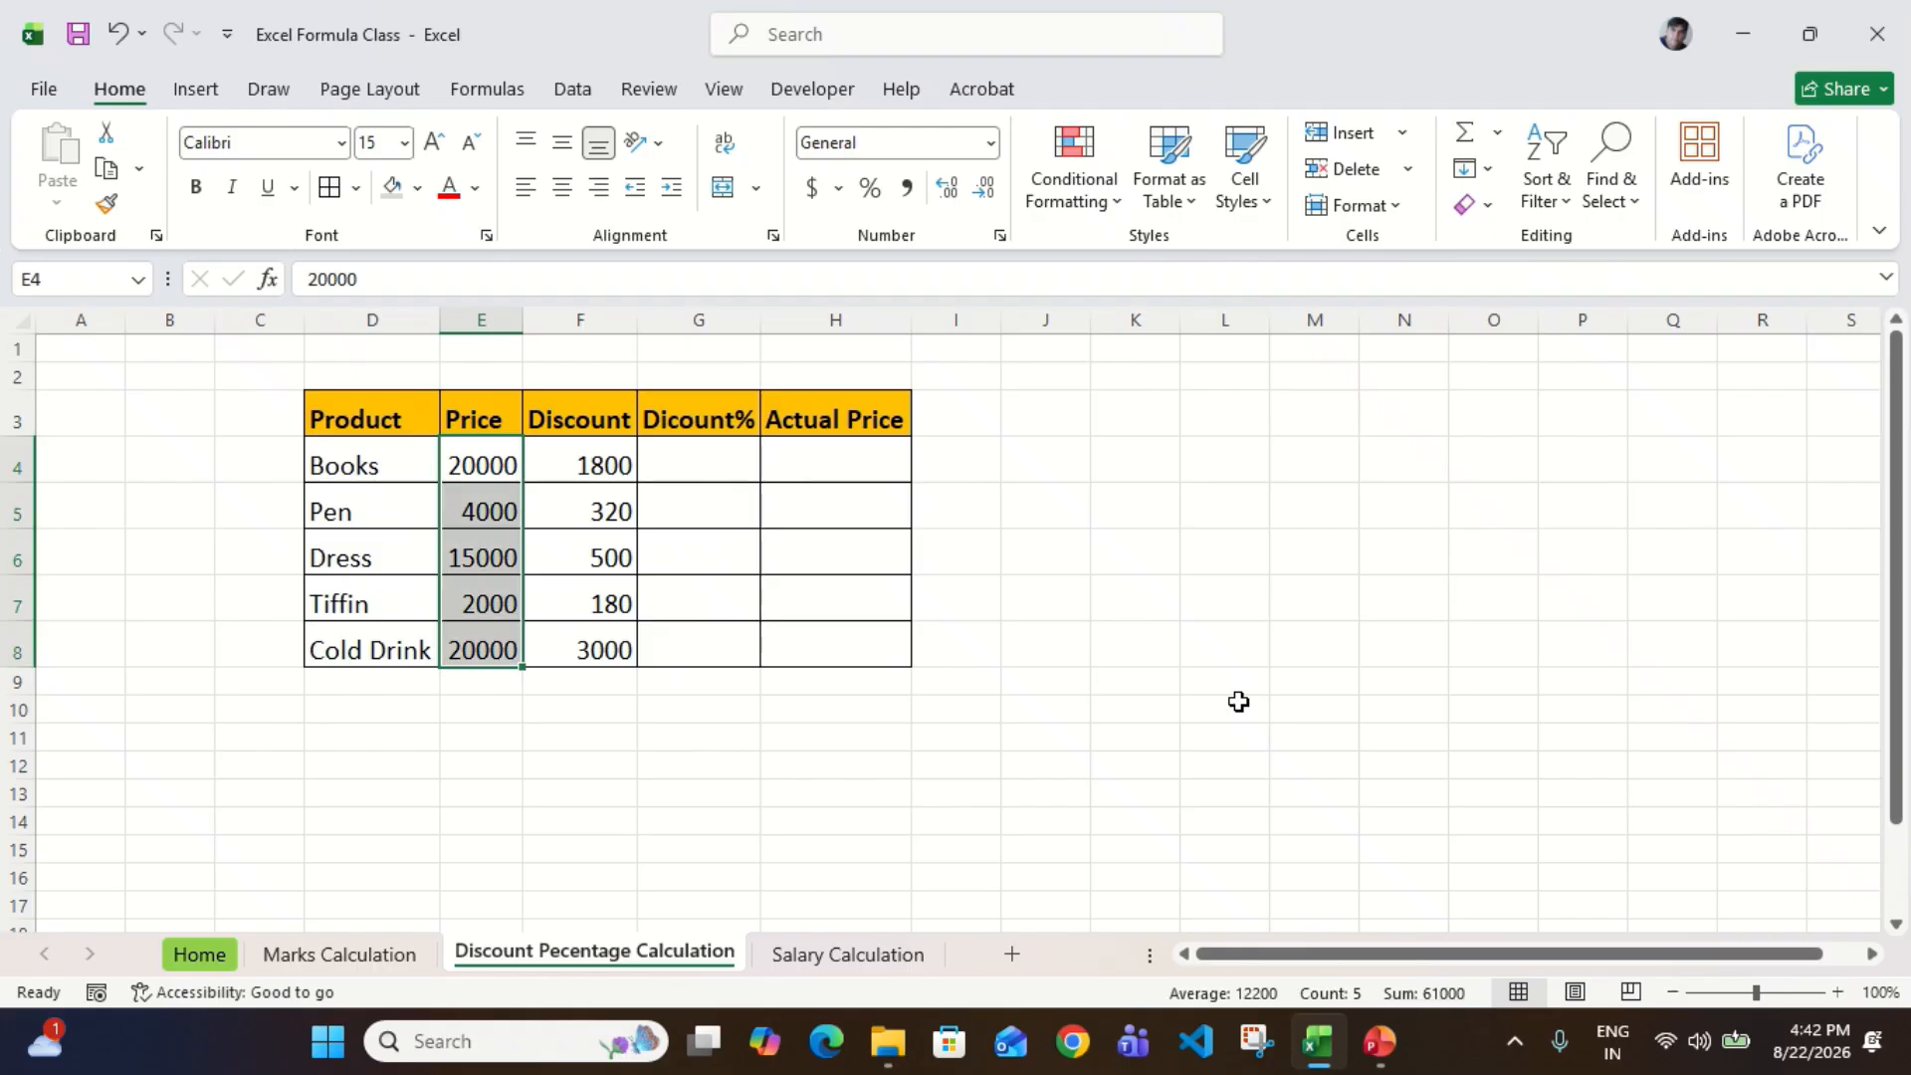
{"action": "key", "text": "Right"}
{"action": "key", "text": "ctrl+shift+Down"}
{"action": "key", "text": "Up"}
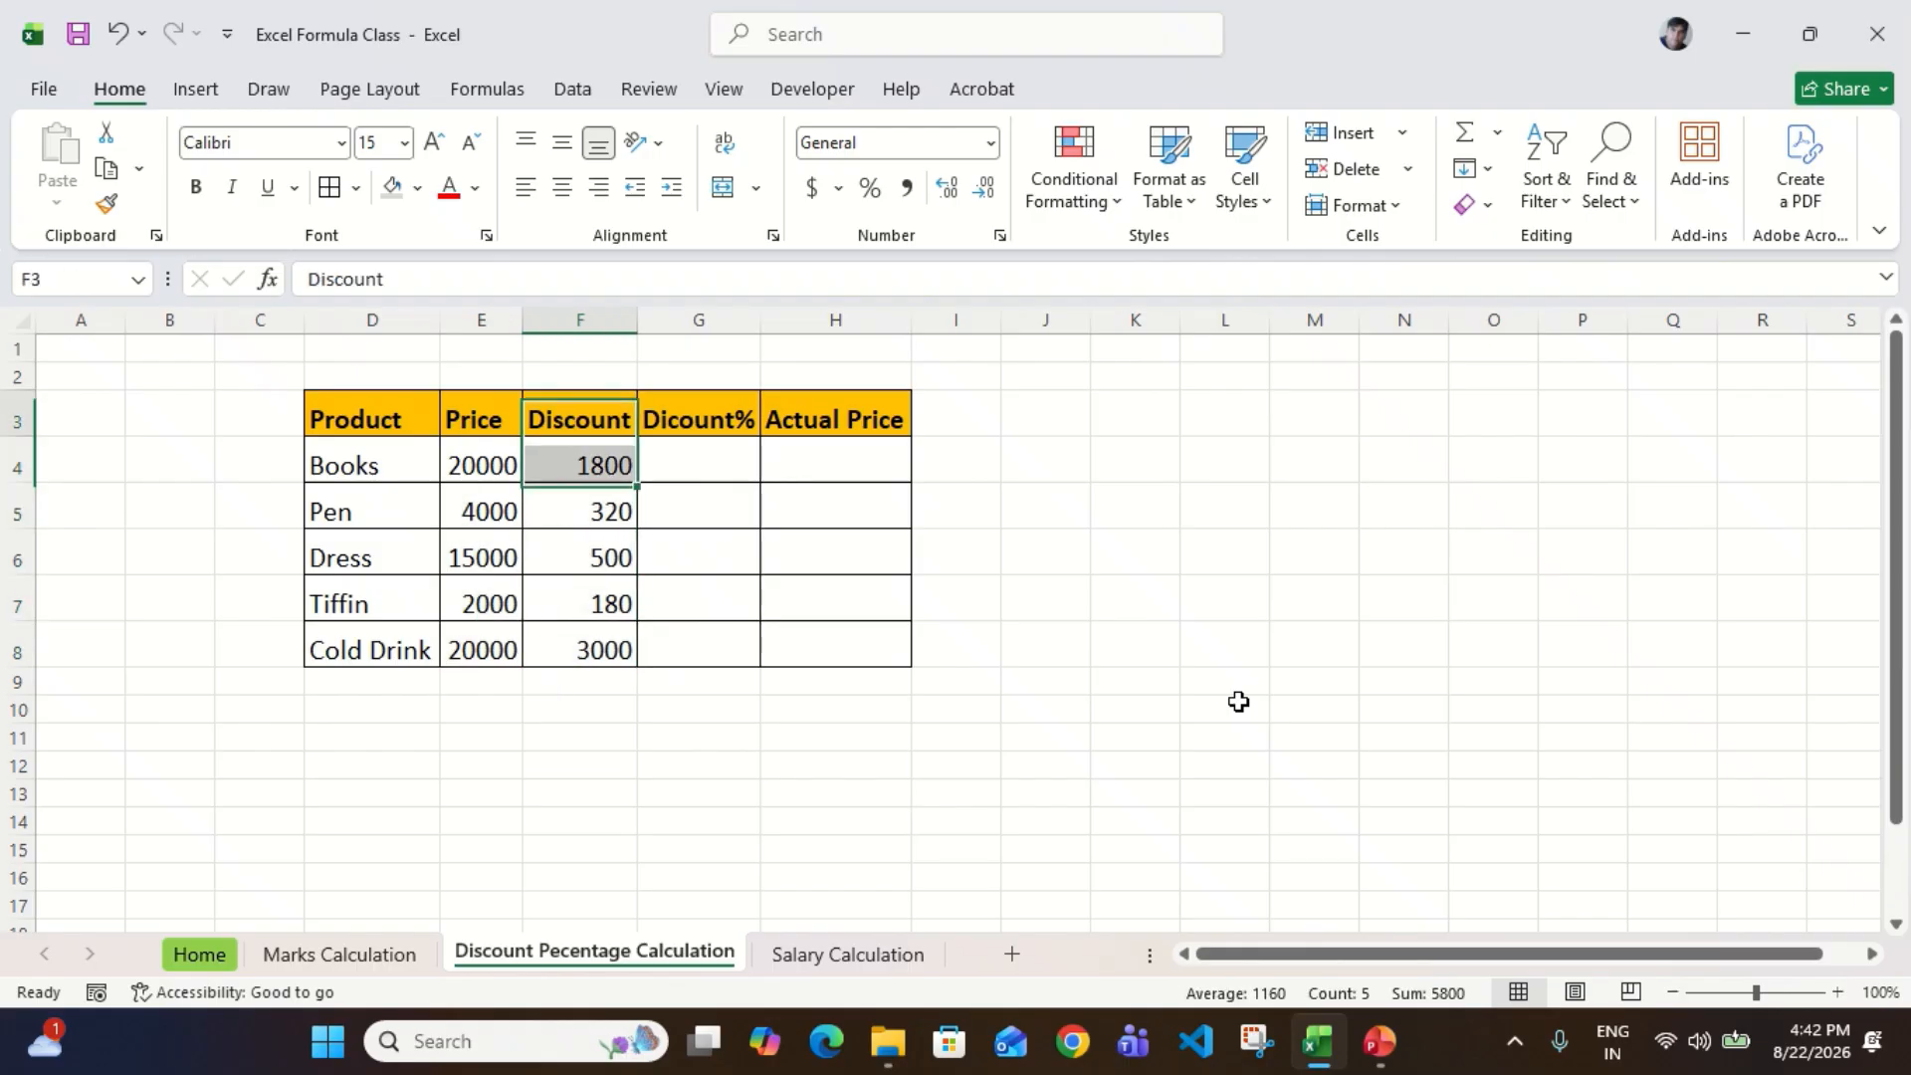
{"action": "key", "text": "Down"}
{"action": "key", "text": "ctrl+shift+Down"}
{"action": "key", "text": "Up"}
{"action": "key", "text": "Down"}
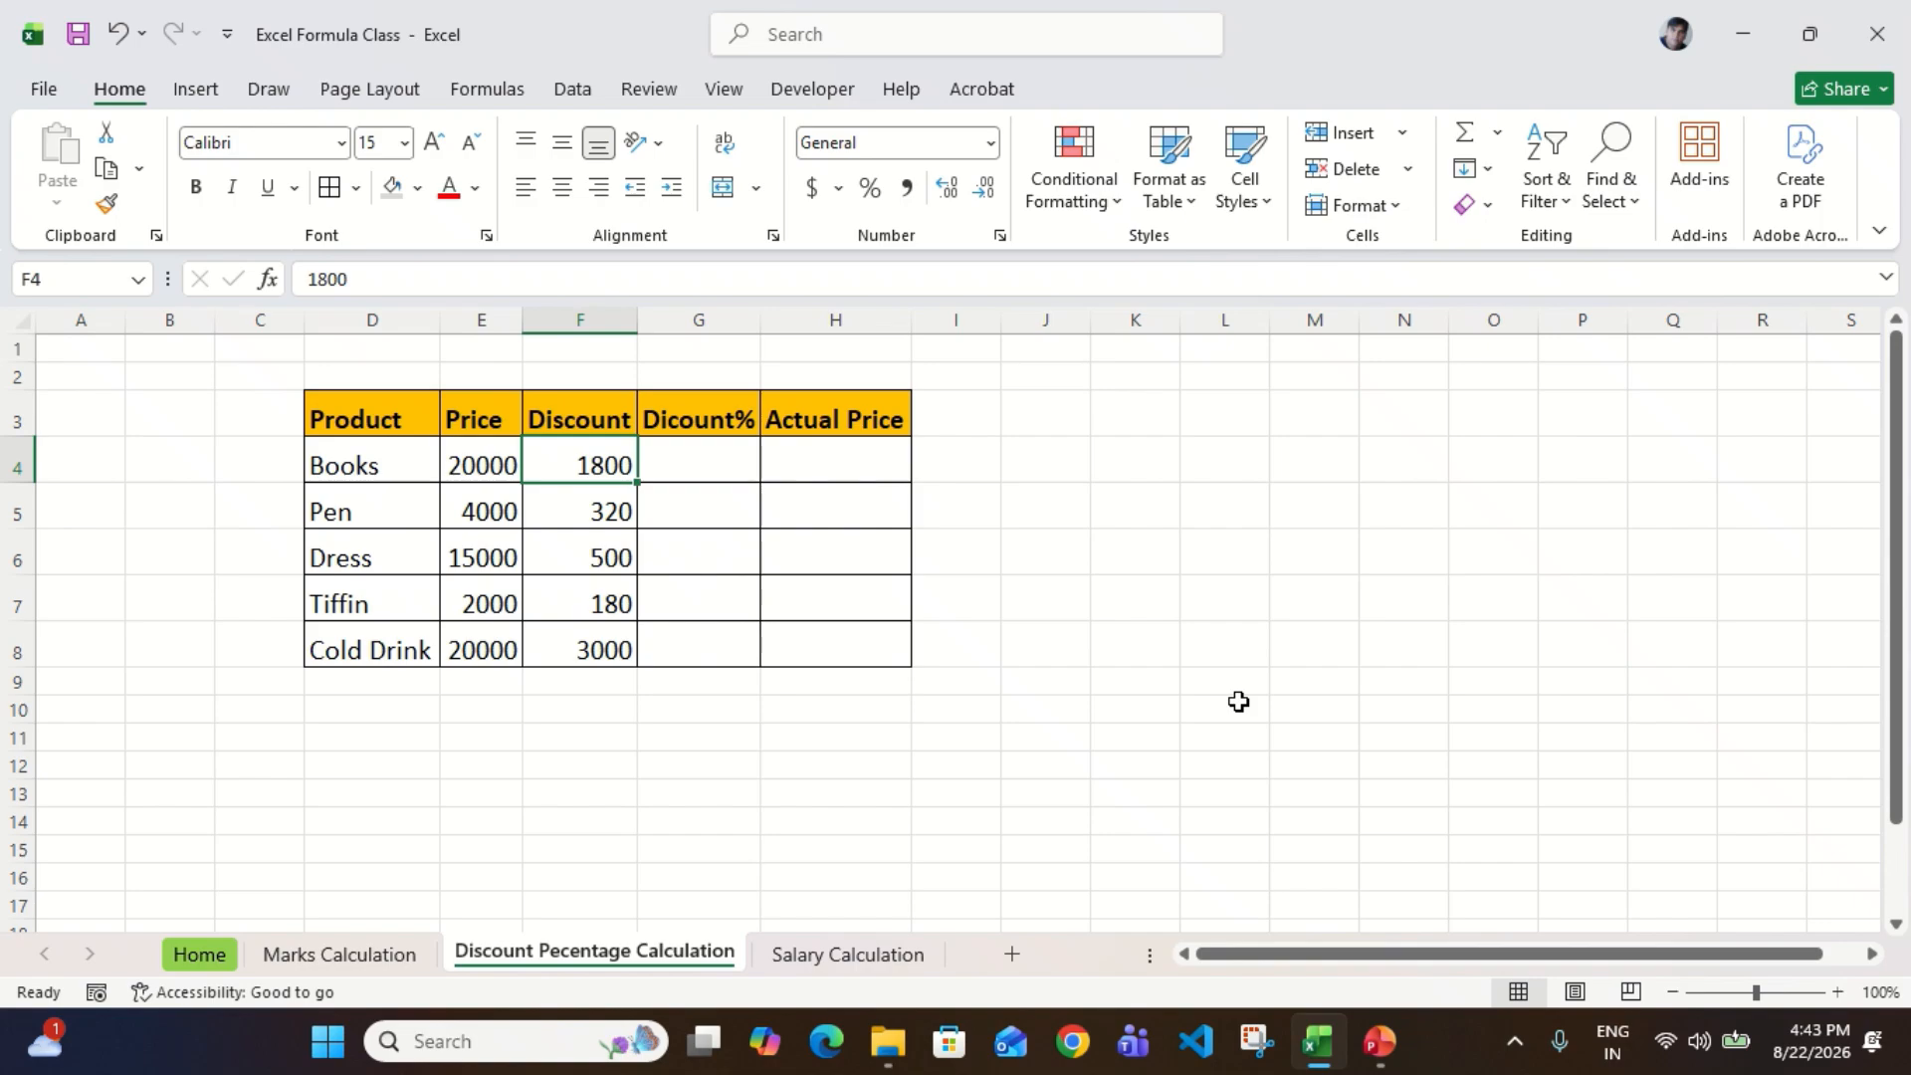
Step: Check the Price column from E4 down, and compare the Books price in E4 with its discount in F4
{"action": "key", "text": "Left"}
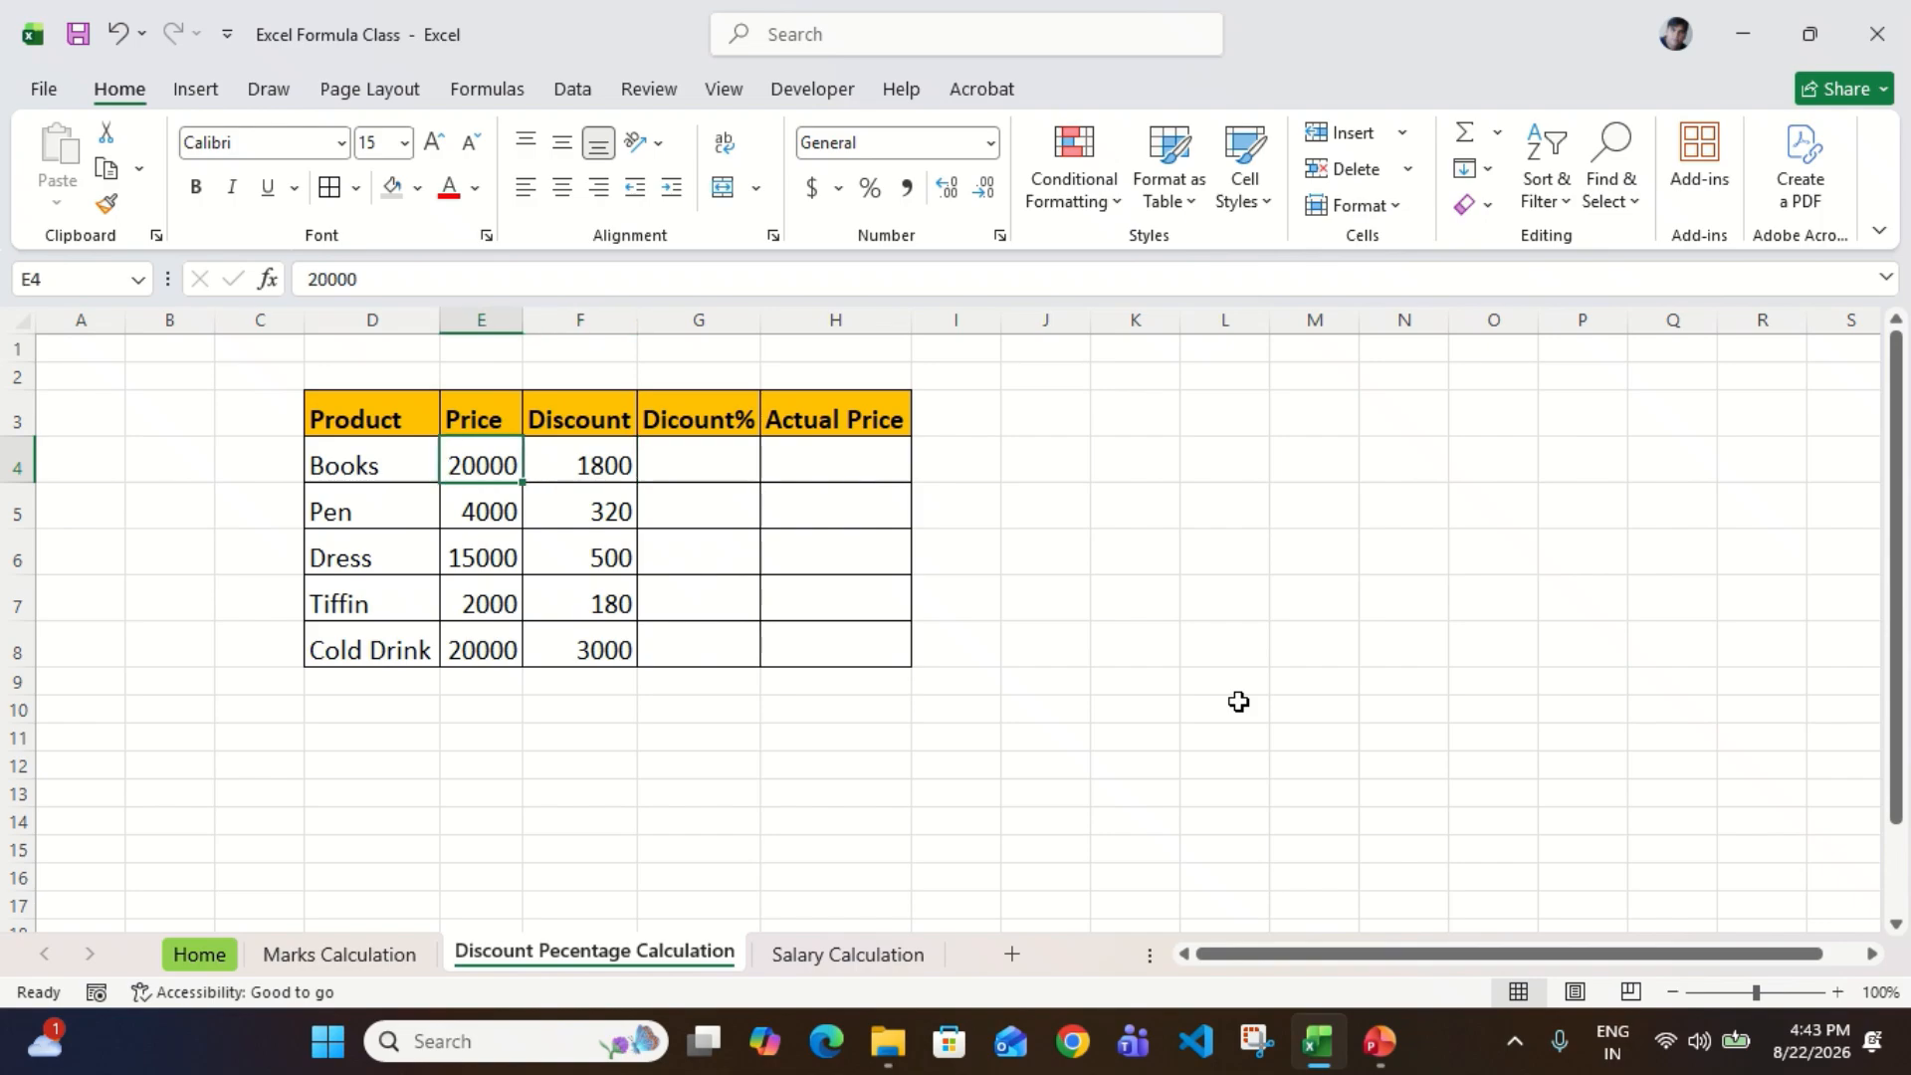
{"action": "key", "text": "ctrl+shift+Down"}
{"action": "key", "text": "Right"}
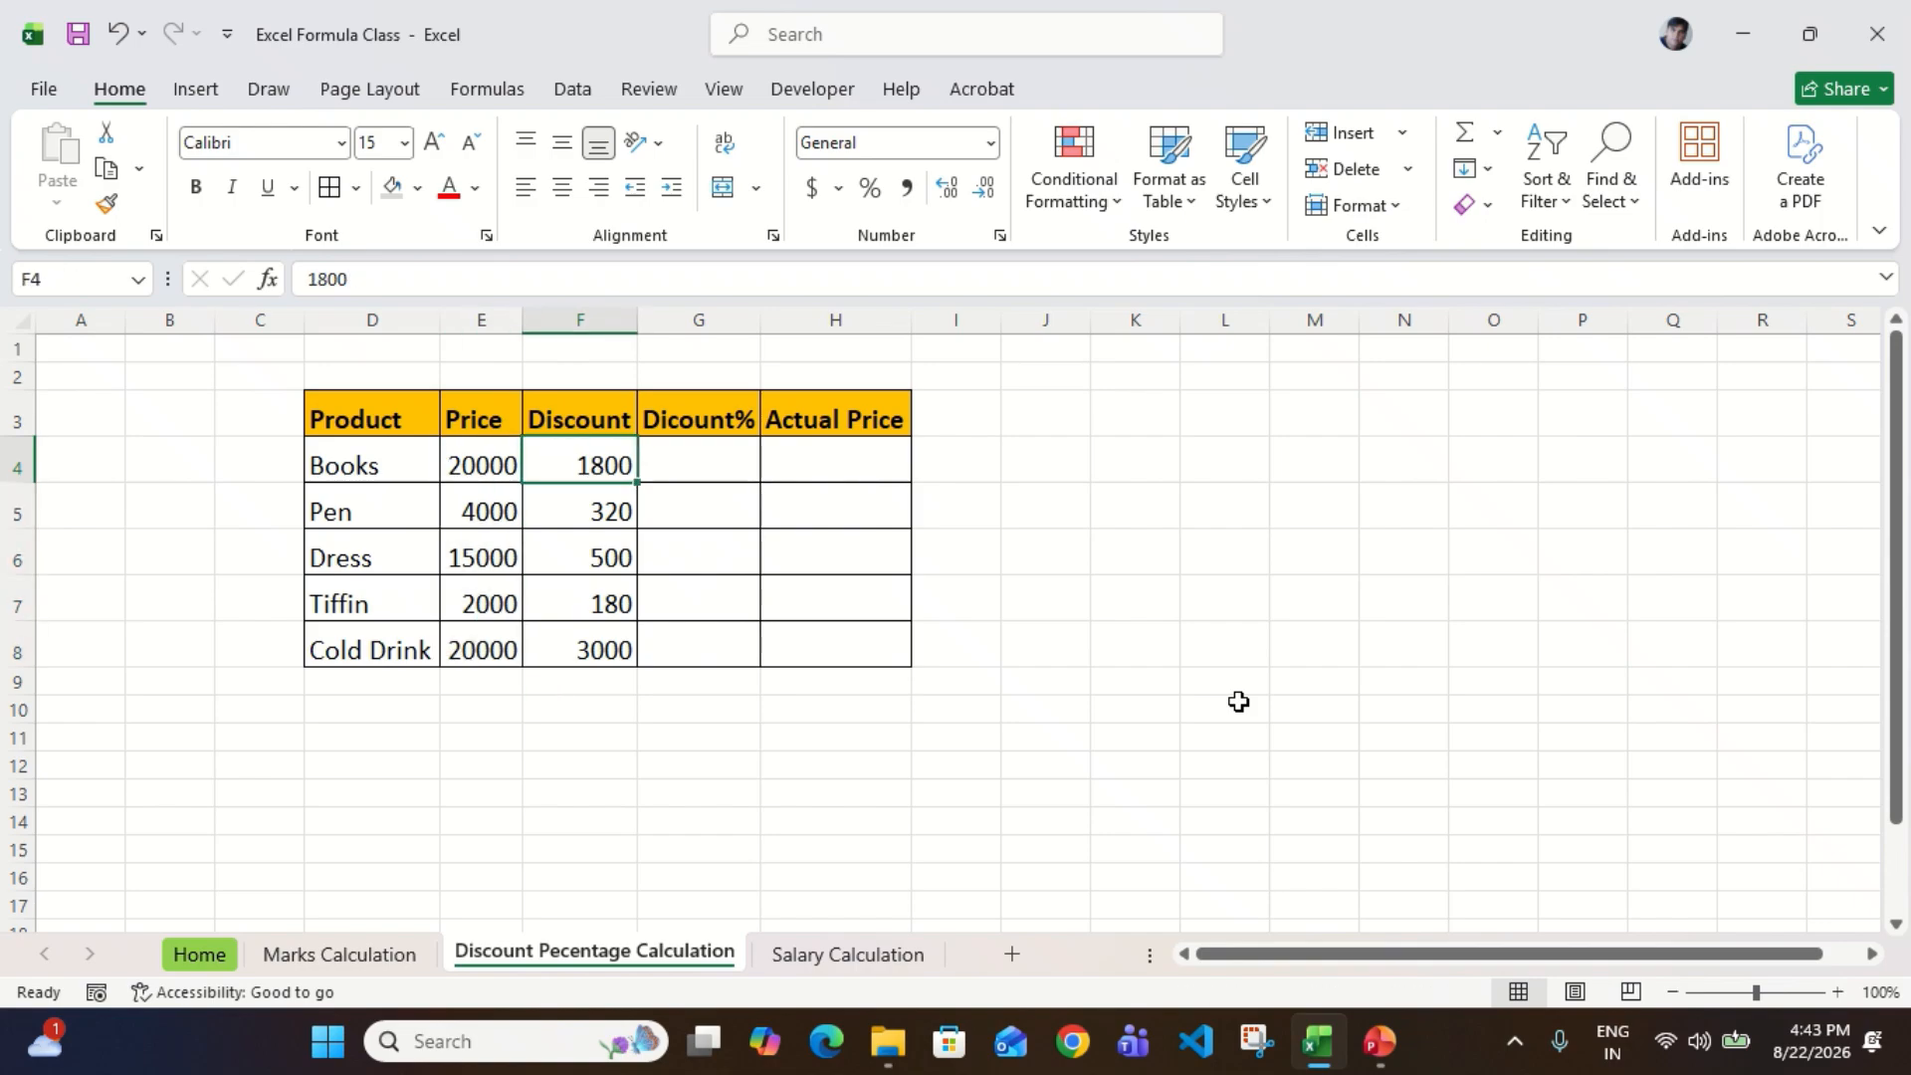
{"action": "key", "text": "Left"}
{"action": "key", "text": "Right"}
{"action": "key", "text": "Left"}
{"action": "key", "text": "Right"}
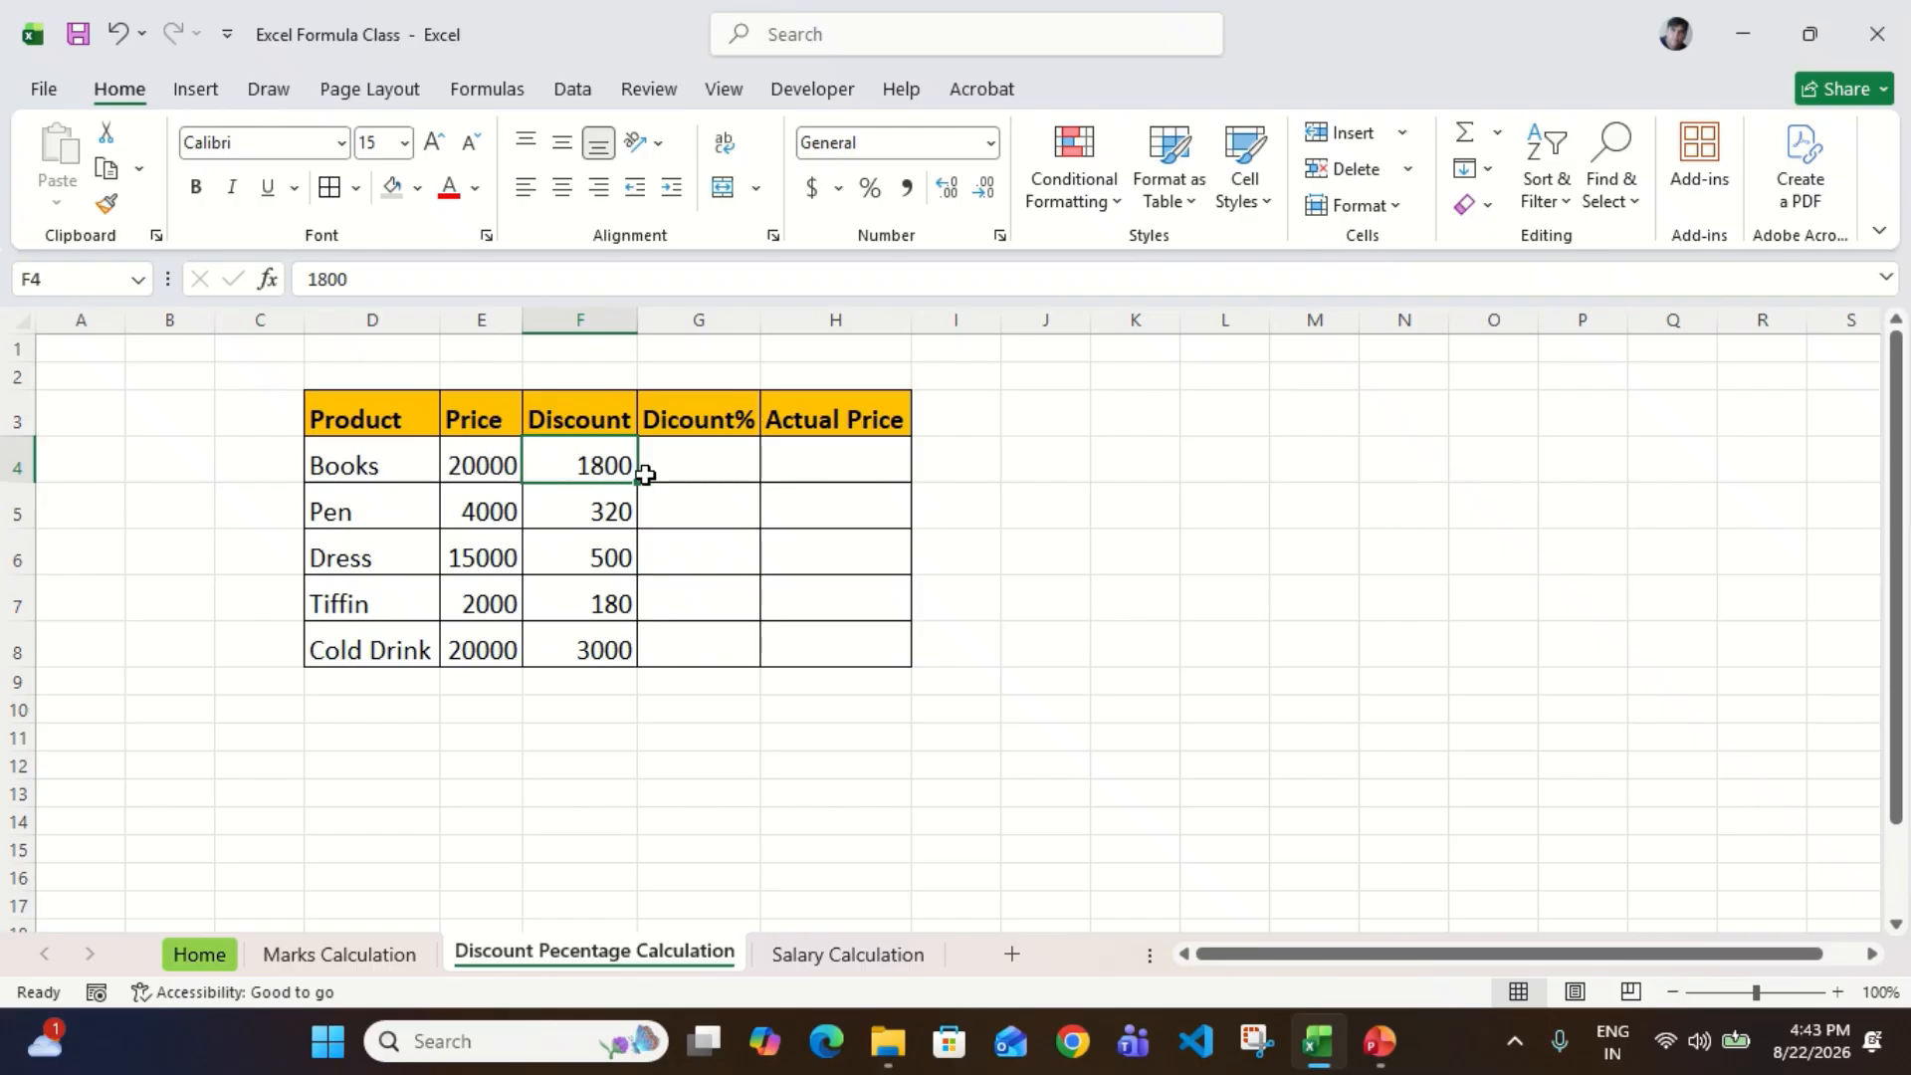
Step: Compare the prices in E4:E8 with the discounts in F4:F8, then the Books discount in F4 with its price in E4
{"action": "left_click", "coordinate": [493, 465]}
{"action": "key", "text": "shift+Down"}
{"action": "key", "text": "shift+Down"}
{"action": "key", "text": "shift+Down"}
{"action": "key", "text": "shift+Down"}
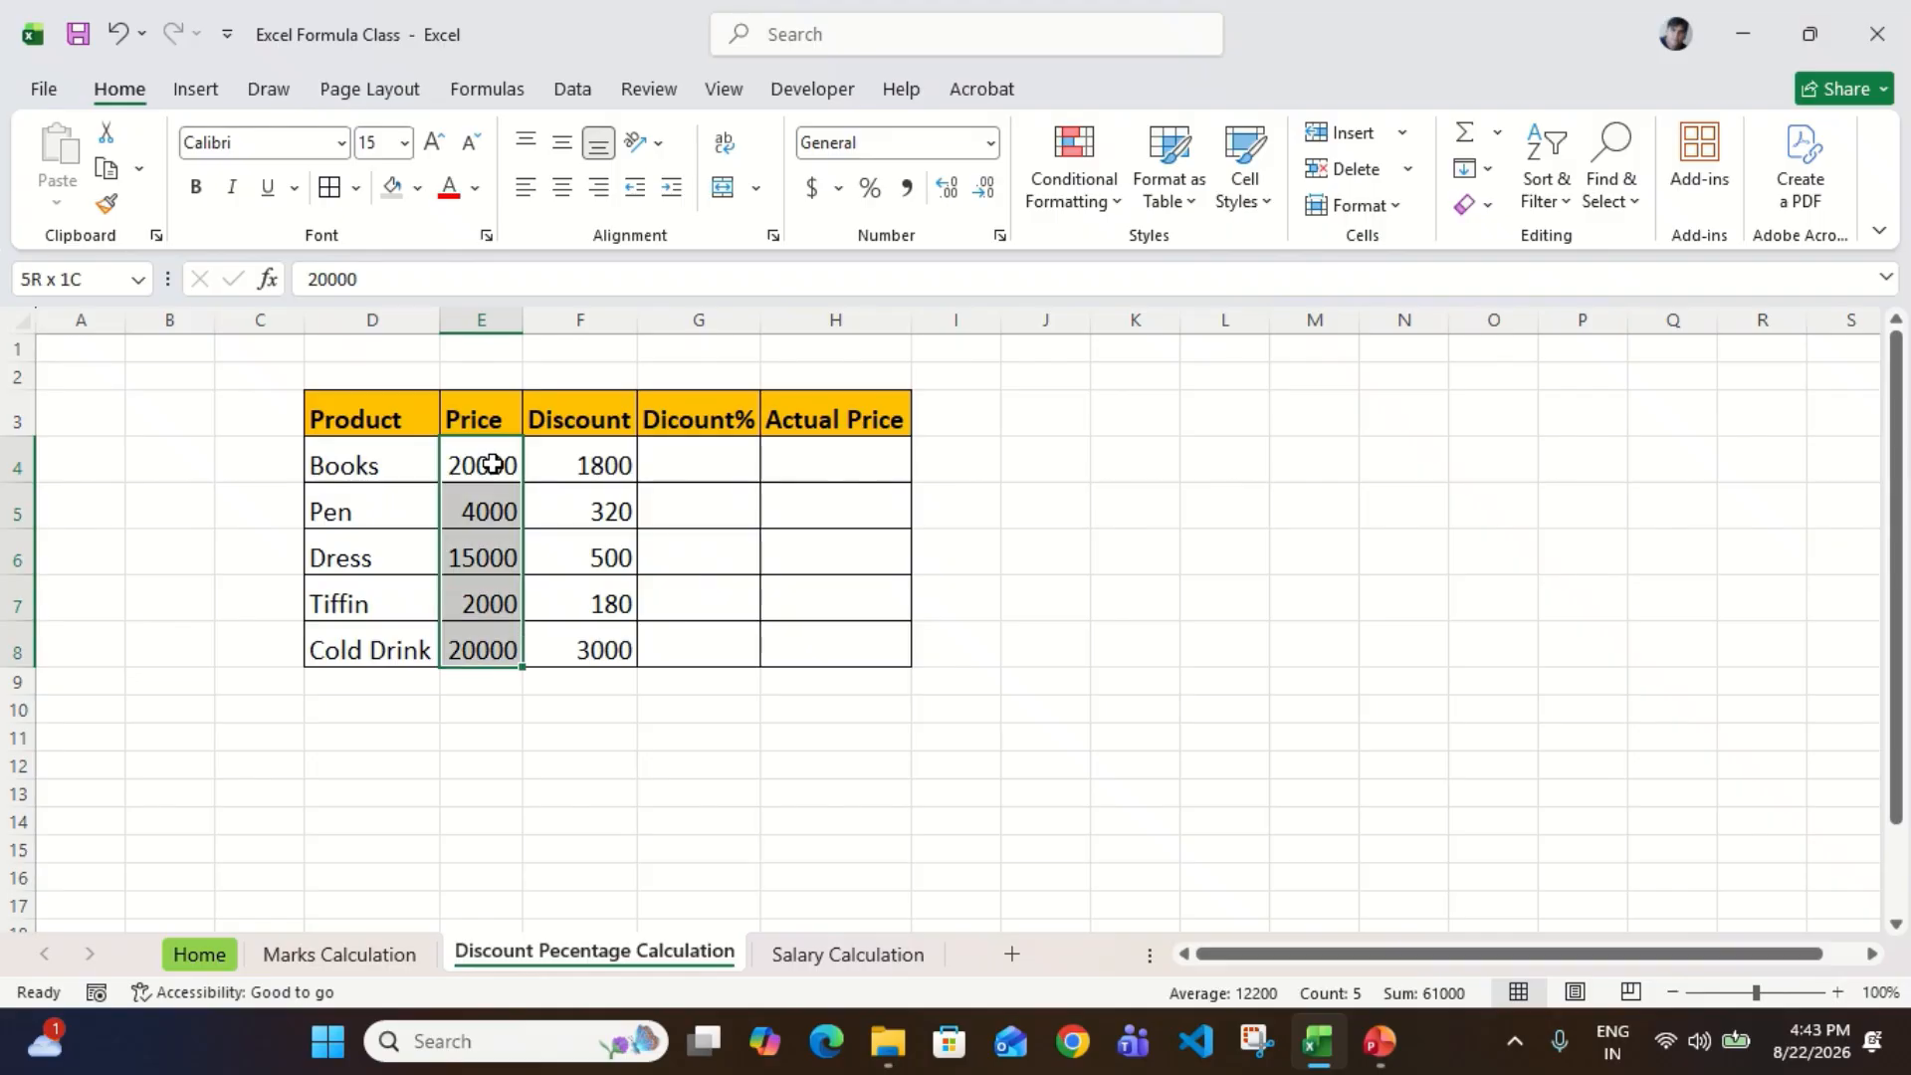
{"action": "key", "text": "Right"}
{"action": "key", "text": "shift+Down"}
{"action": "key", "text": "shift+Down"}
{"action": "key", "text": "shift+Down"}
{"action": "key", "text": "shift+Down"}
{"action": "key", "text": "Left"}
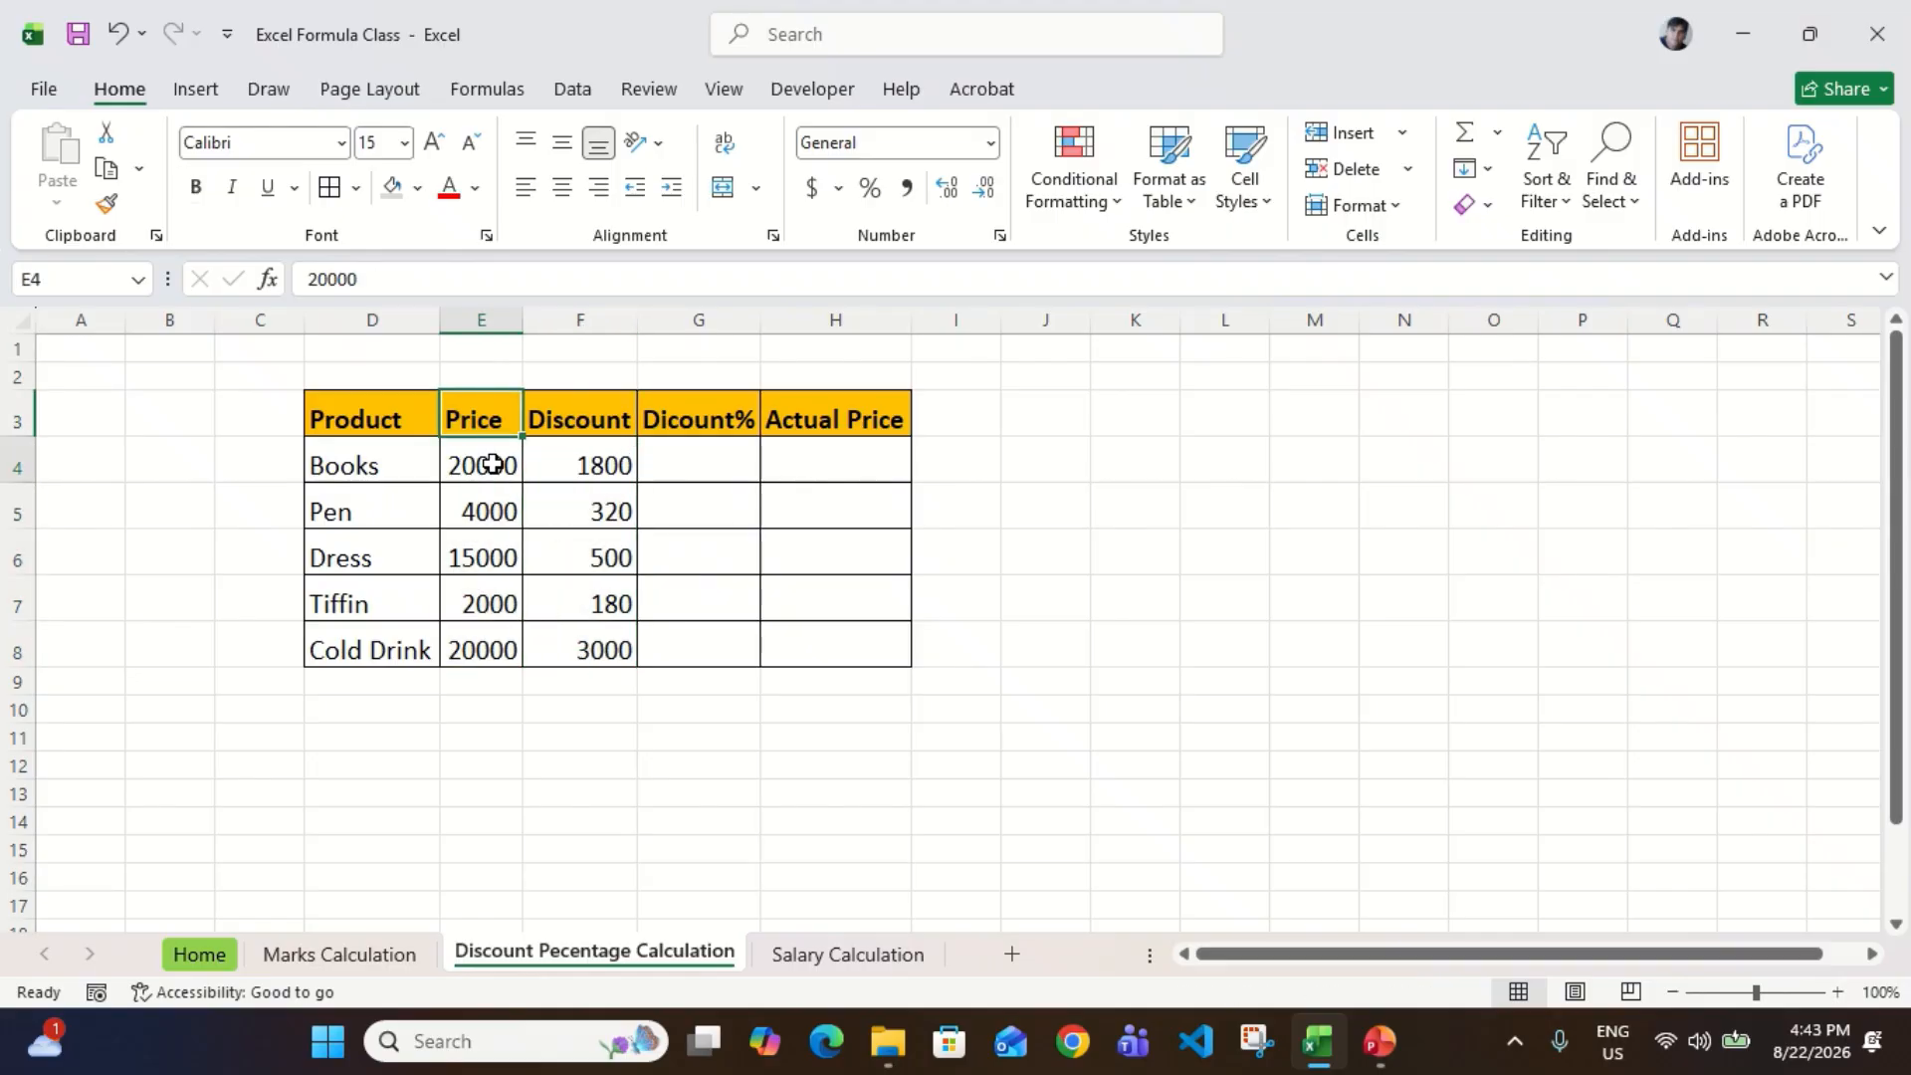
{"action": "key", "text": "Right"}
{"action": "key", "text": "Left"}
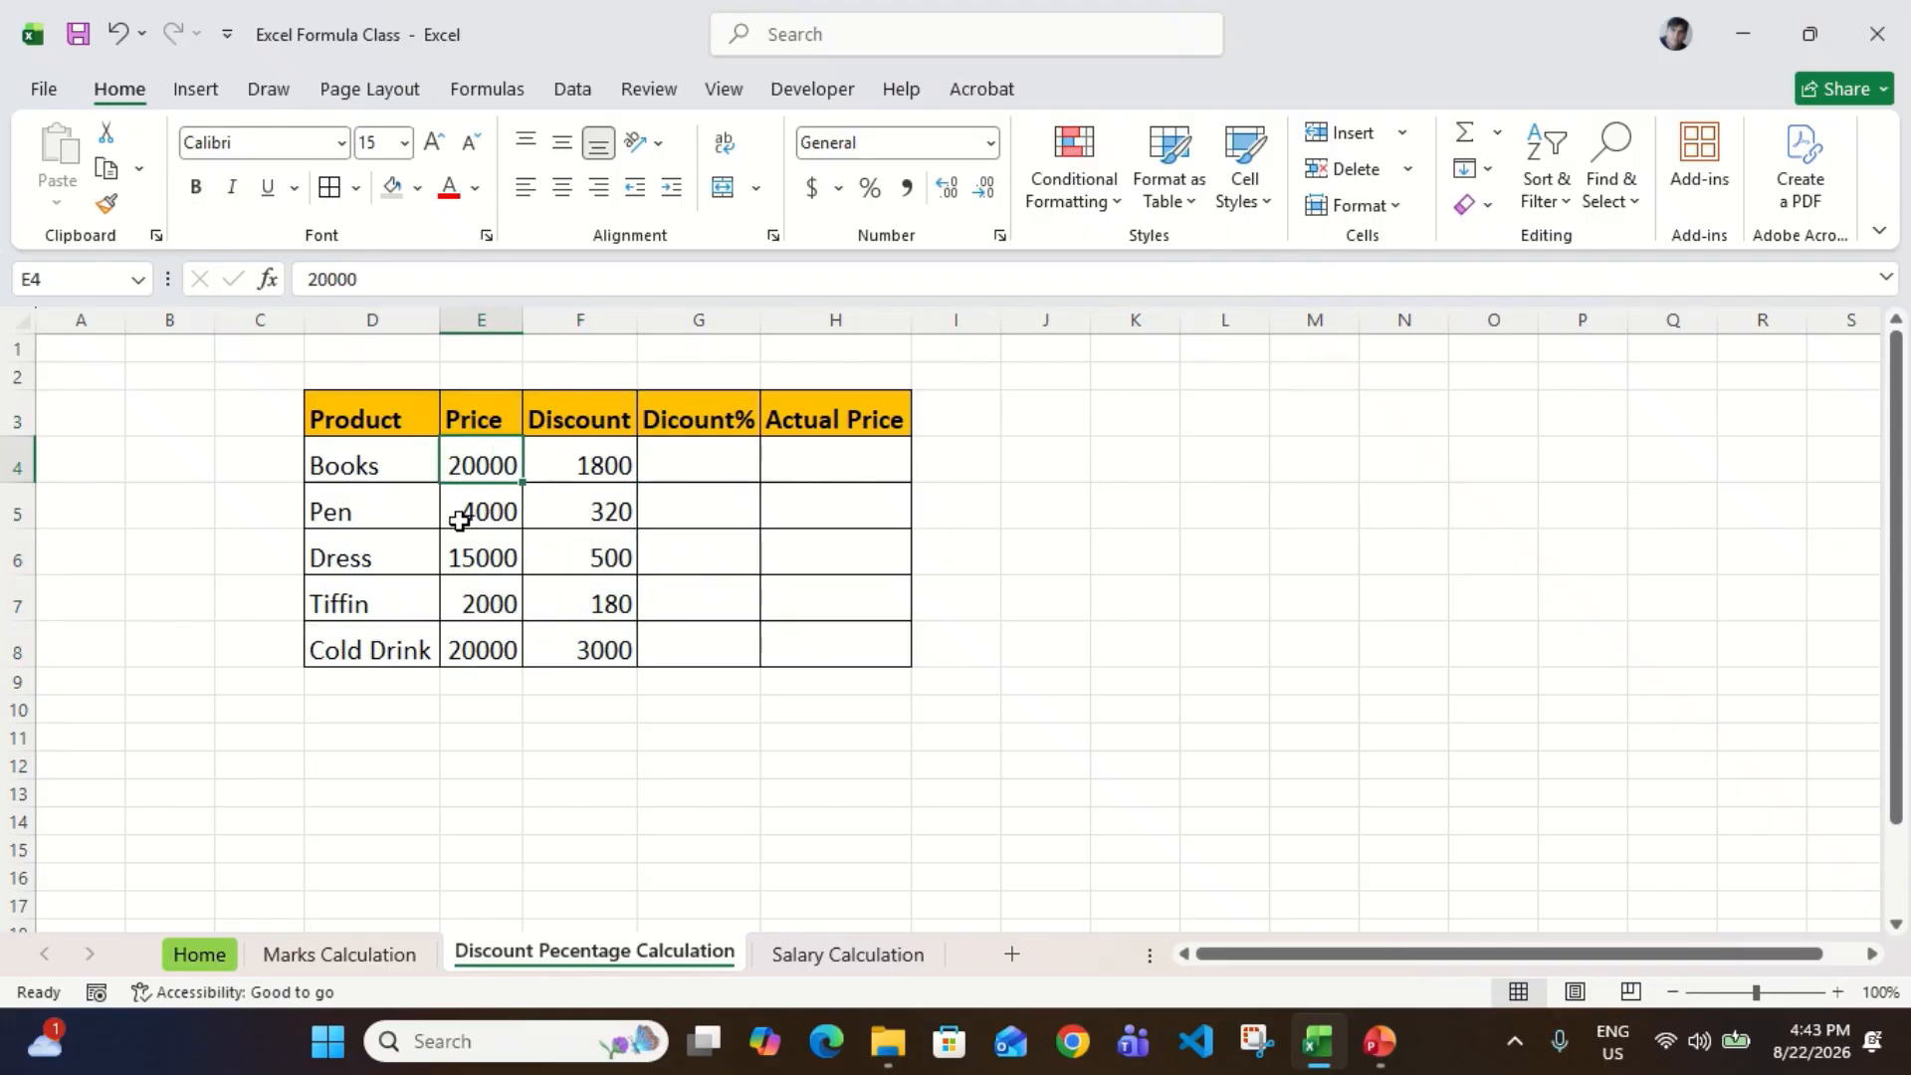
{"action": "left_click", "coordinate": [612, 465]}
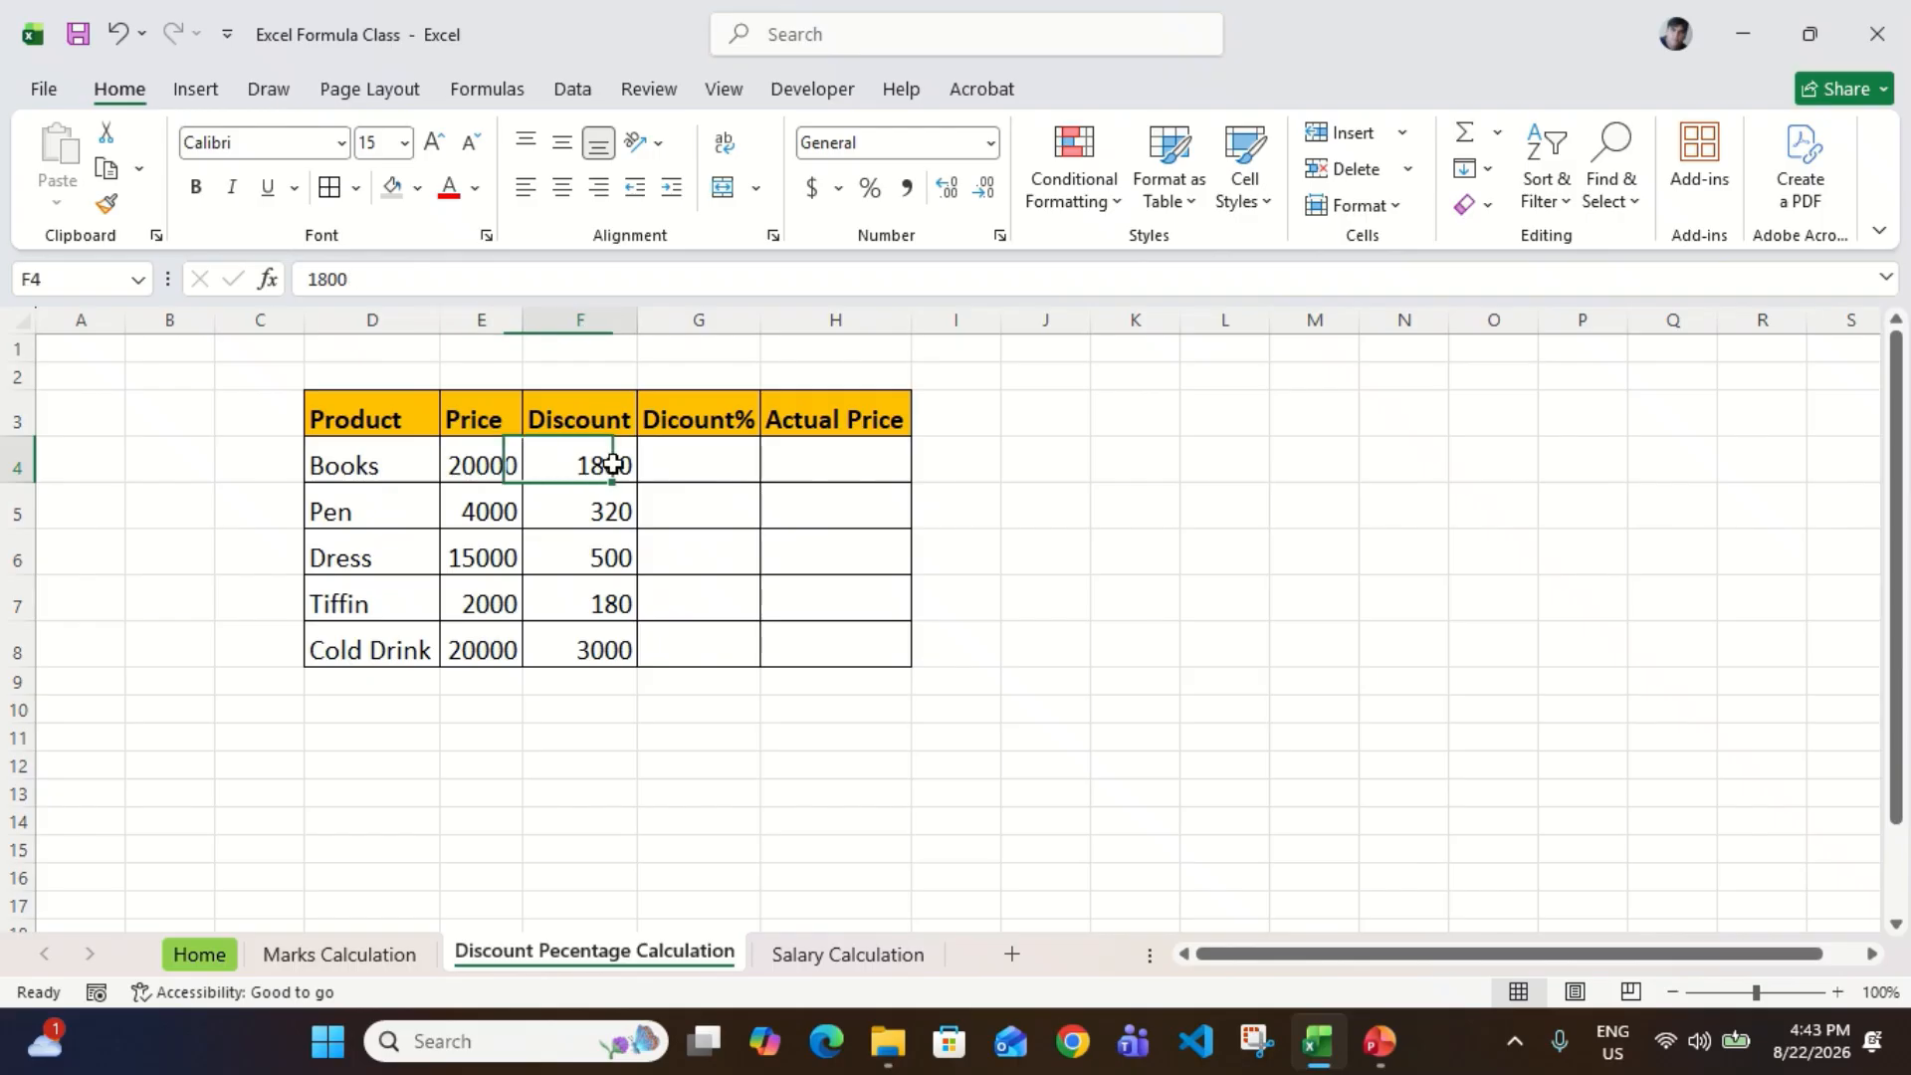
{"action": "left_click", "coordinate": [481, 465]}
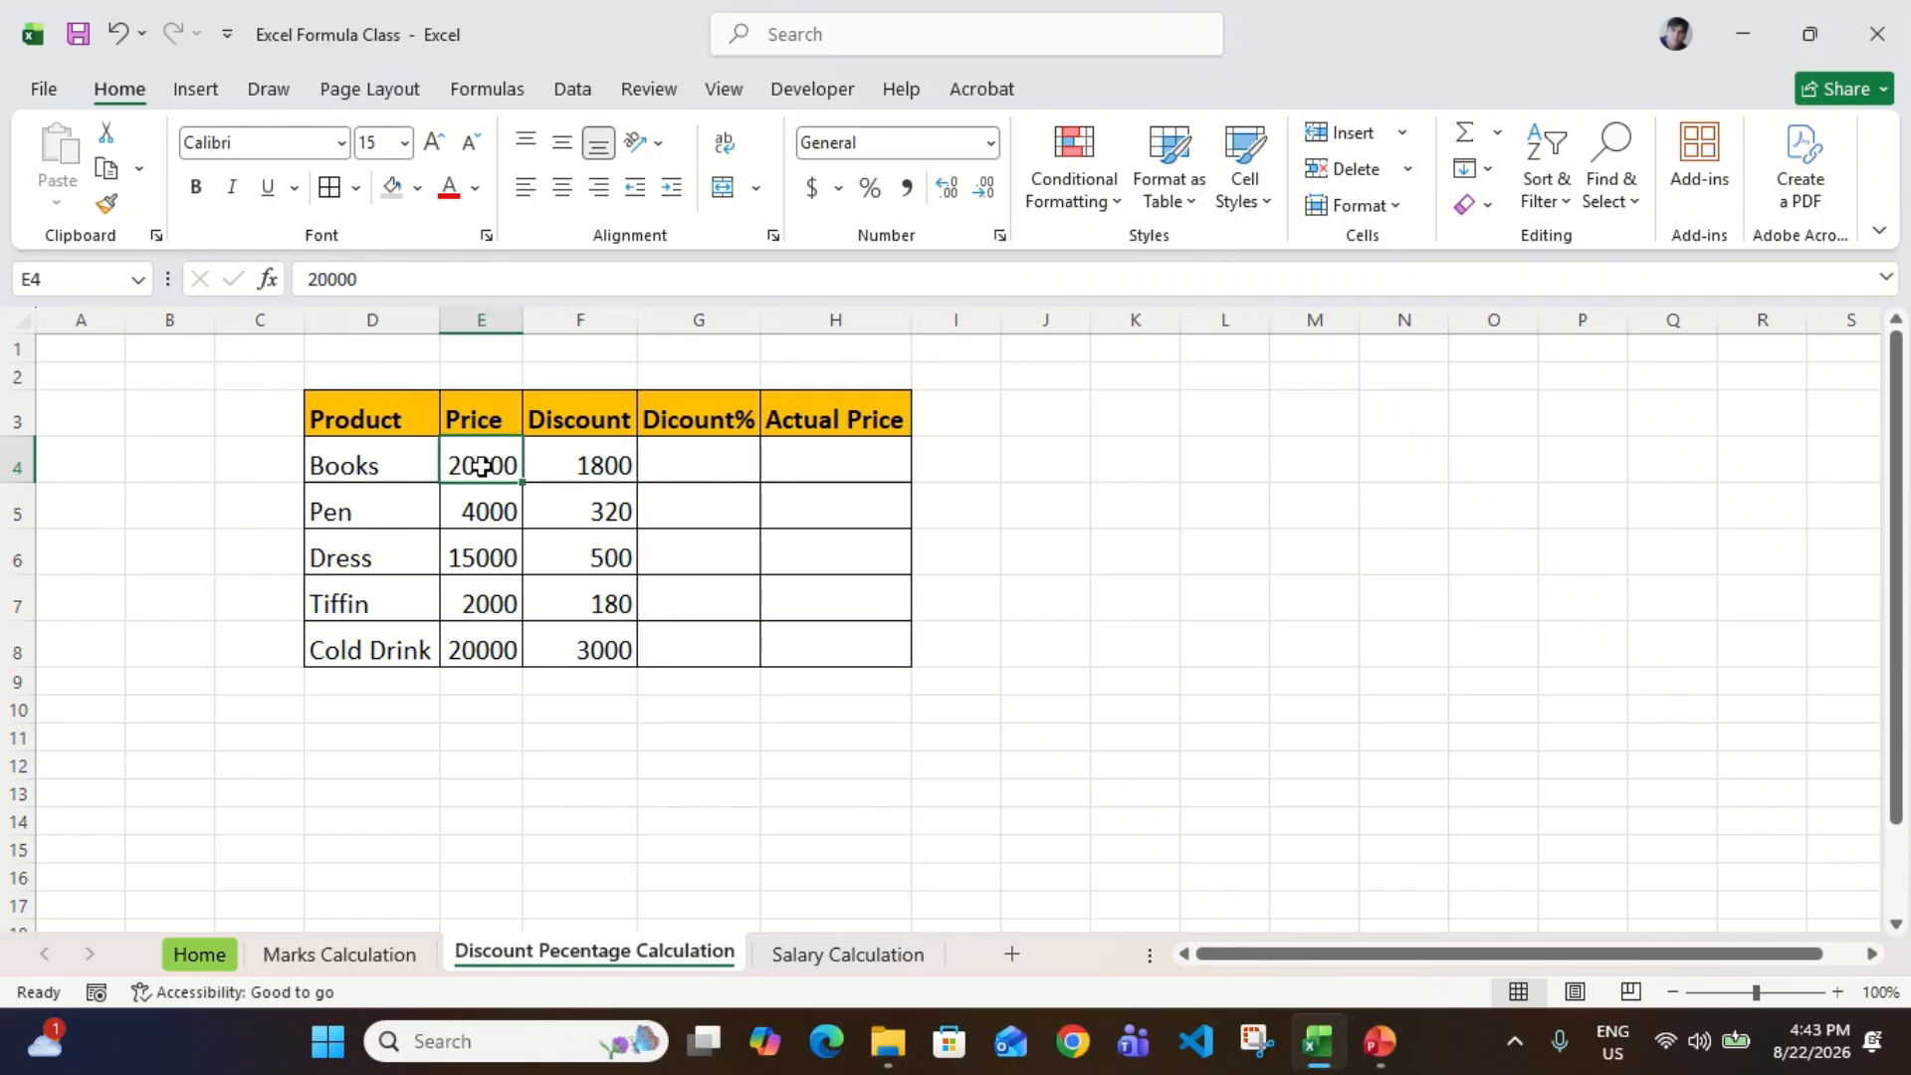
Step: Check the Discount Percentage formula in D10 of the Home sheet
{"action": "left_click", "coordinate": [205, 955]}
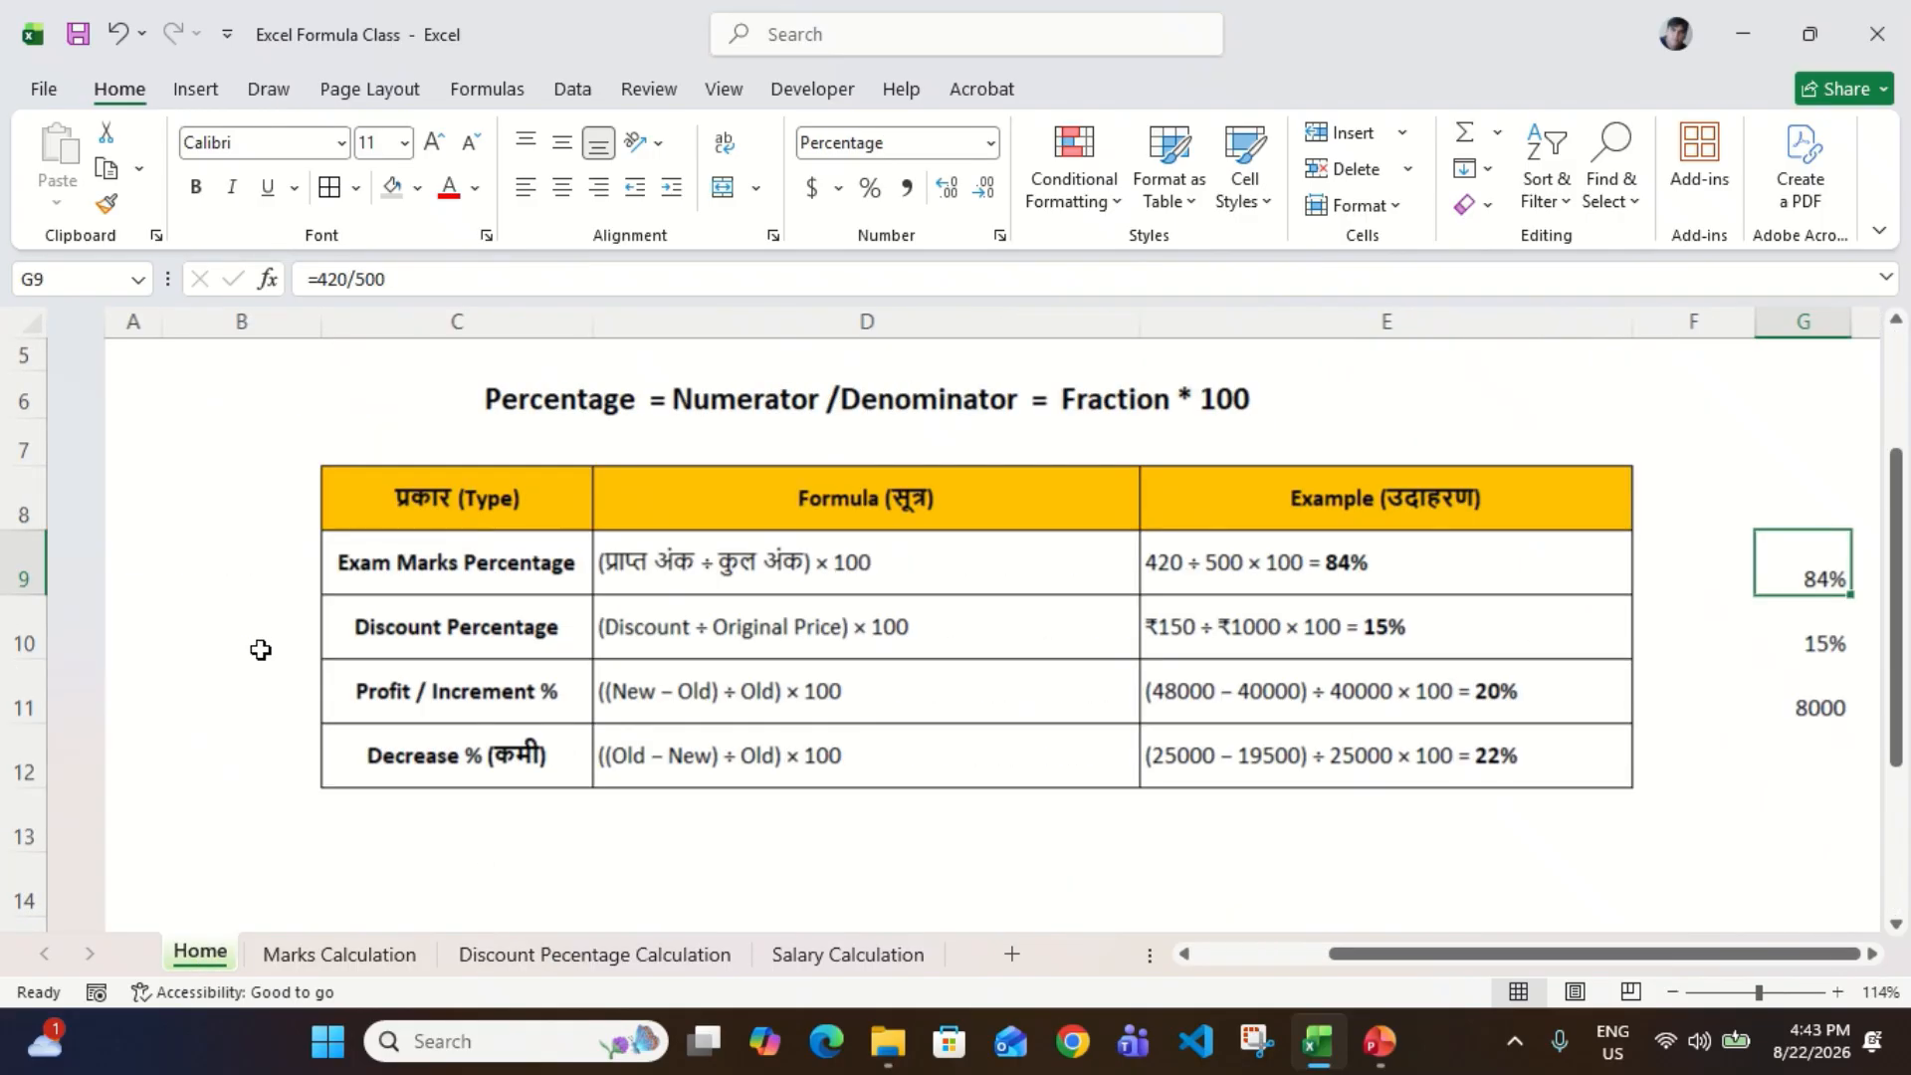
{"action": "scroll", "coordinate": [259, 649], "scroll_direction": "down", "scroll_amount": 1}
{"action": "scroll", "coordinate": [260, 649], "scroll_direction": "left", "scroll_amount": 3}
{"action": "left_click", "coordinate": [621, 603]}
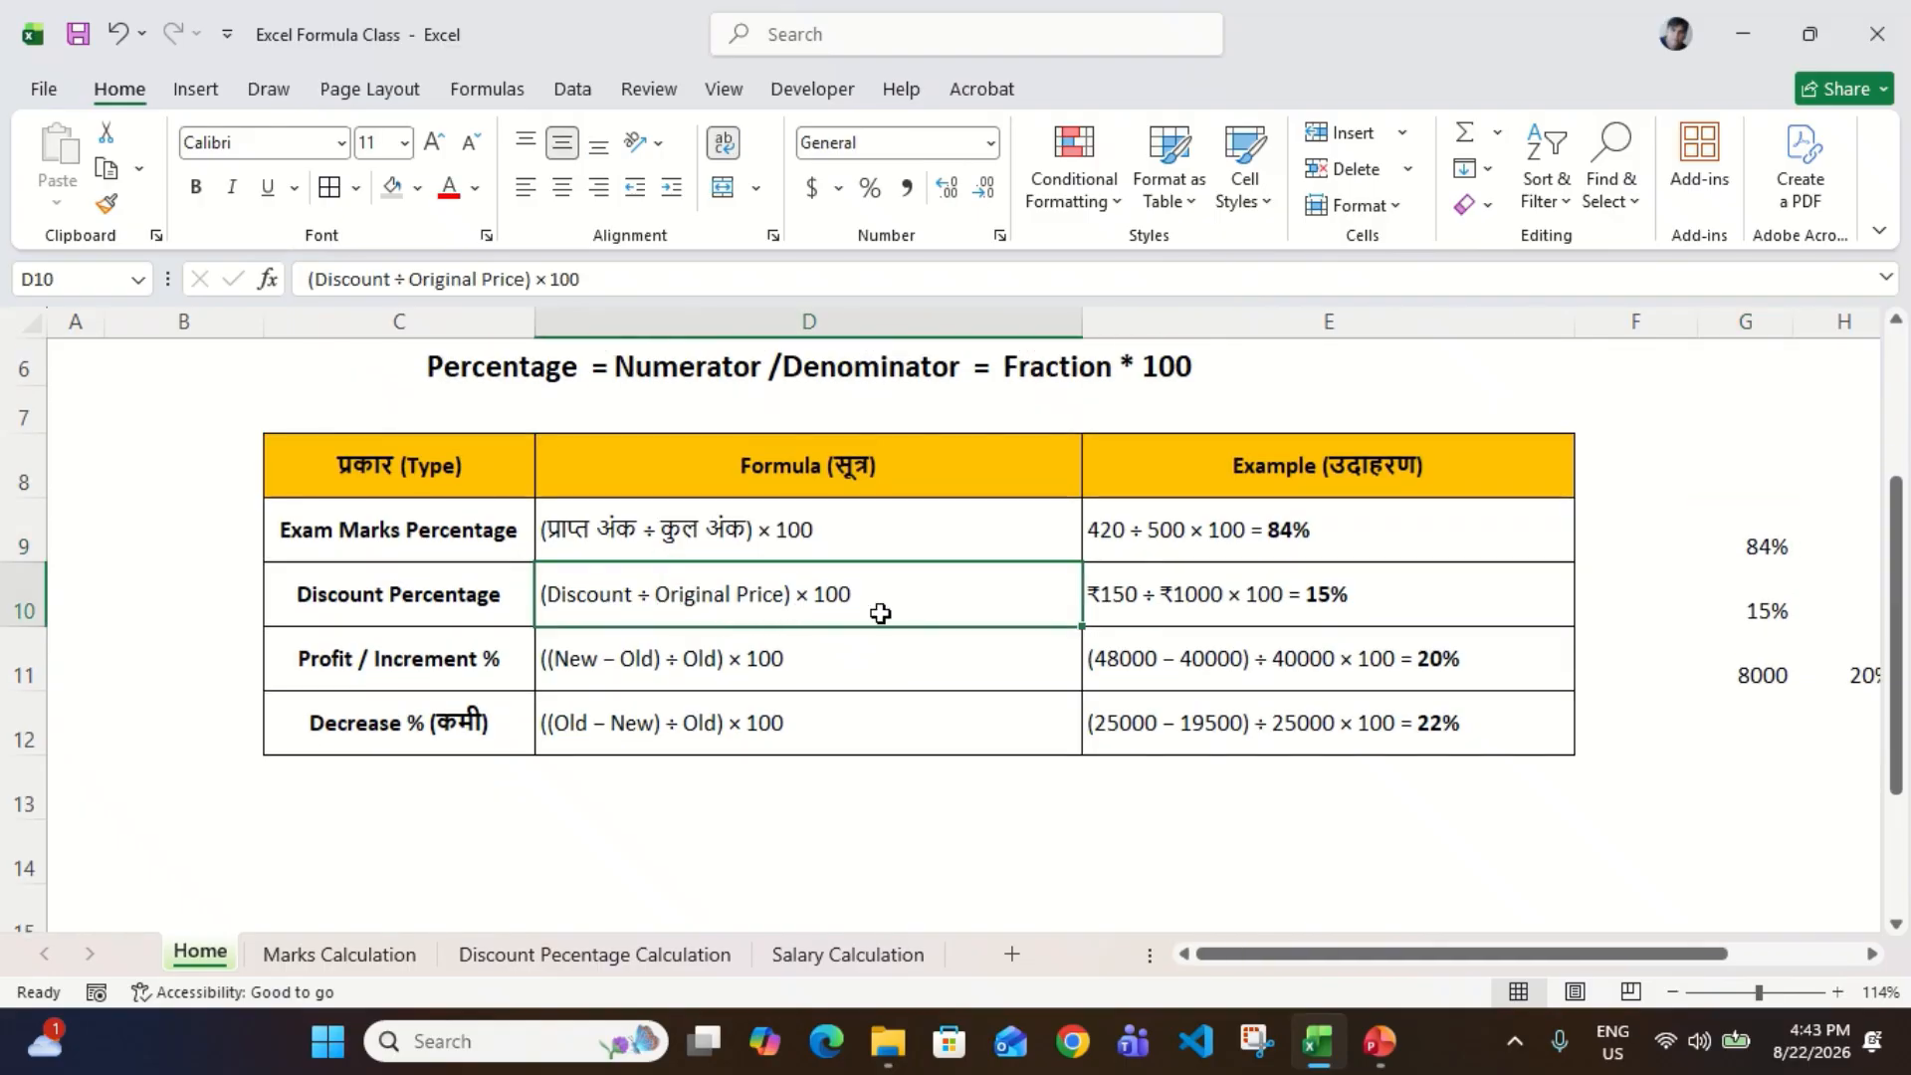
Step: Enter the formula =(F4/E4)*100 in G4 of the Discount Pecentage Calculation sheet
{"action": "left_click", "coordinate": [628, 957]}
{"action": "left_click", "coordinate": [710, 450]}
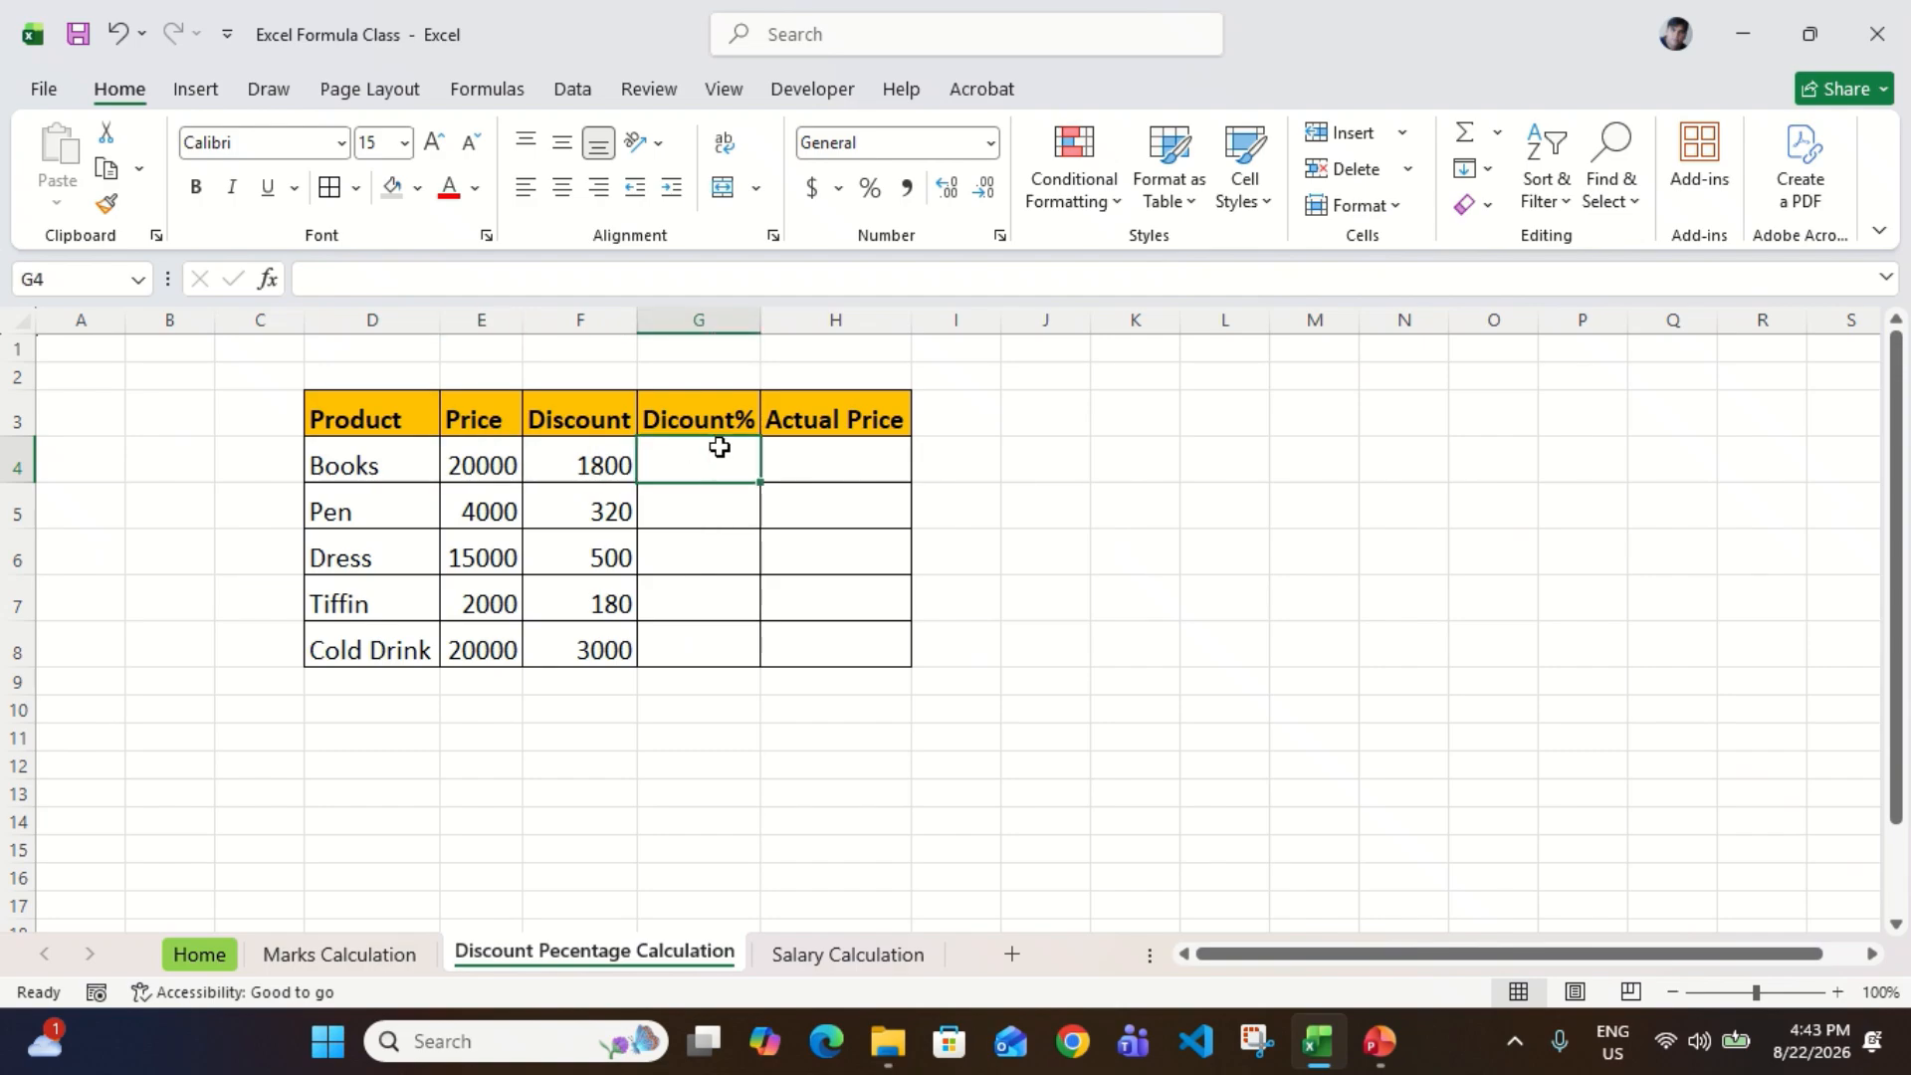
{"action": "type", "text": "=("}
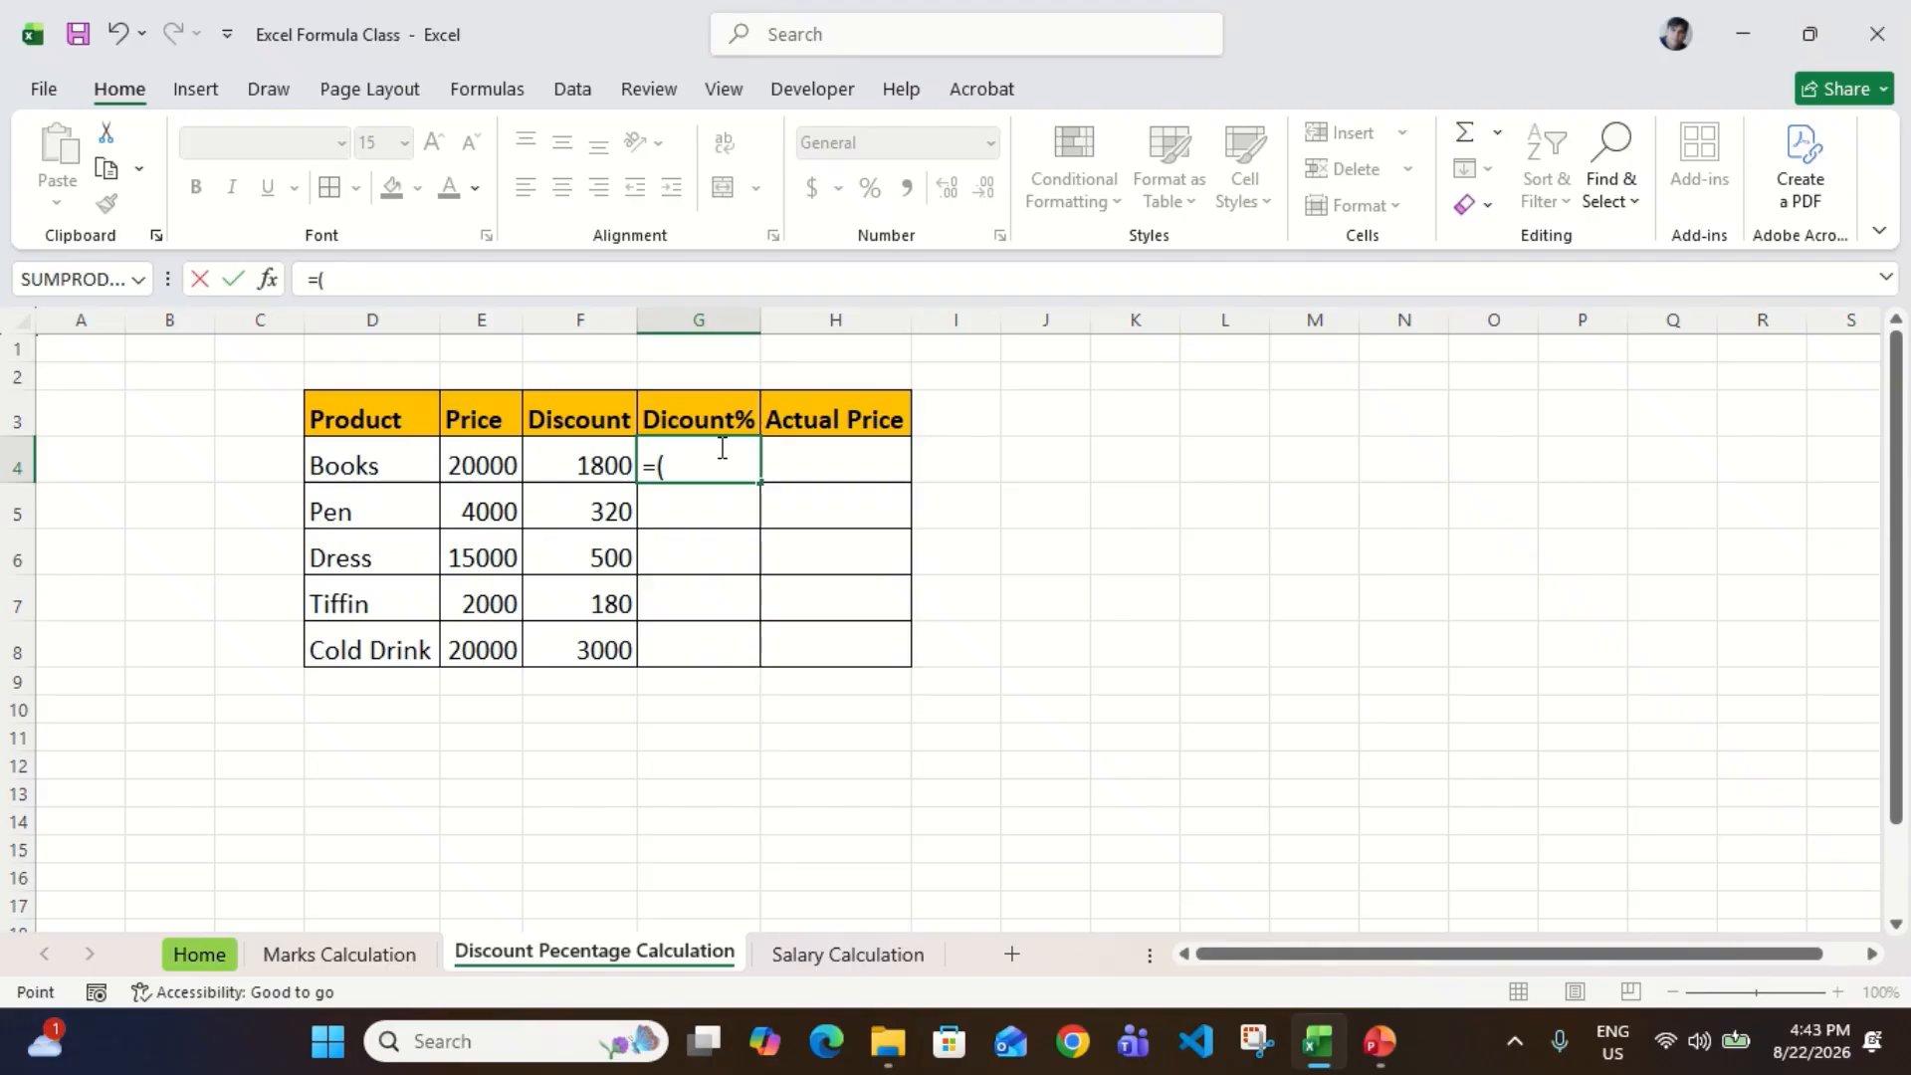
{"action": "key", "text": "Left"}
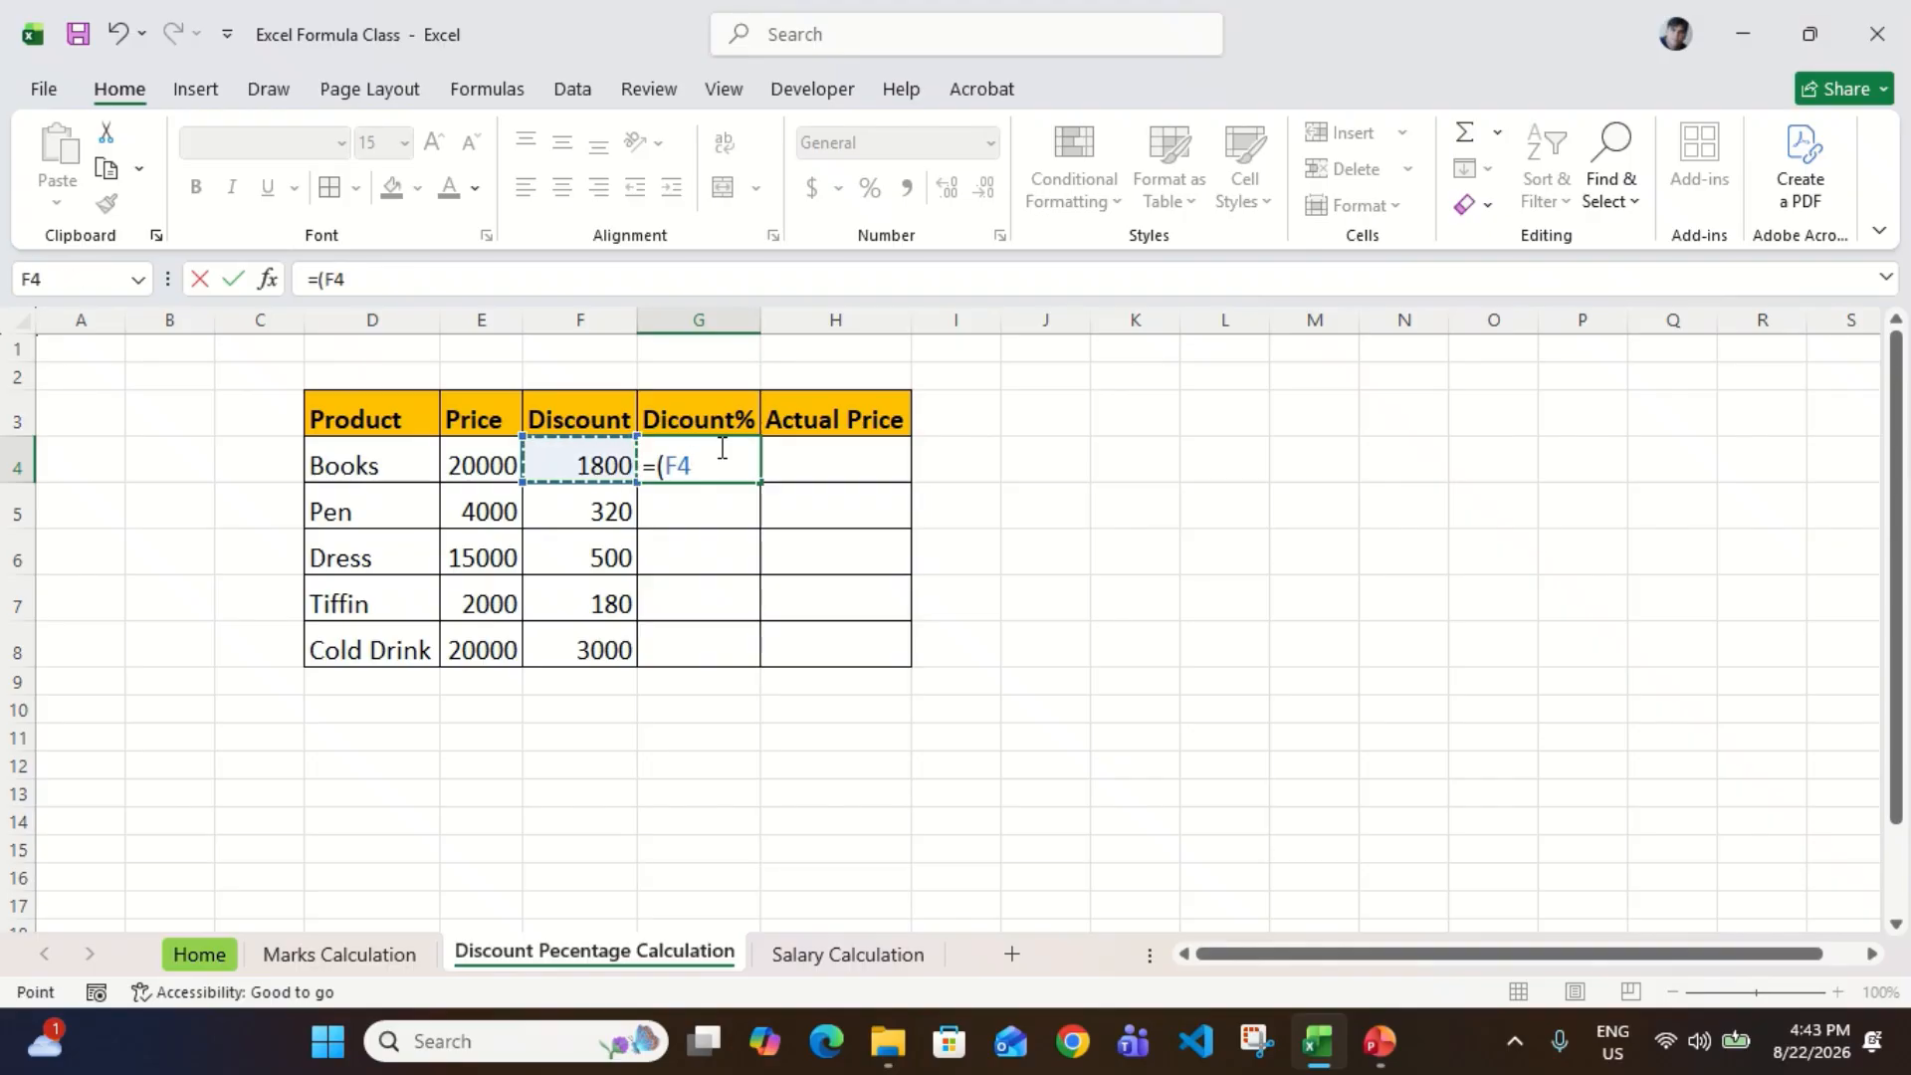
{"action": "type", "text": "/"}
{"action": "key", "text": "Left"}
{"action": "key", "text": "Left"}
{"action": "type", "text": ")"}
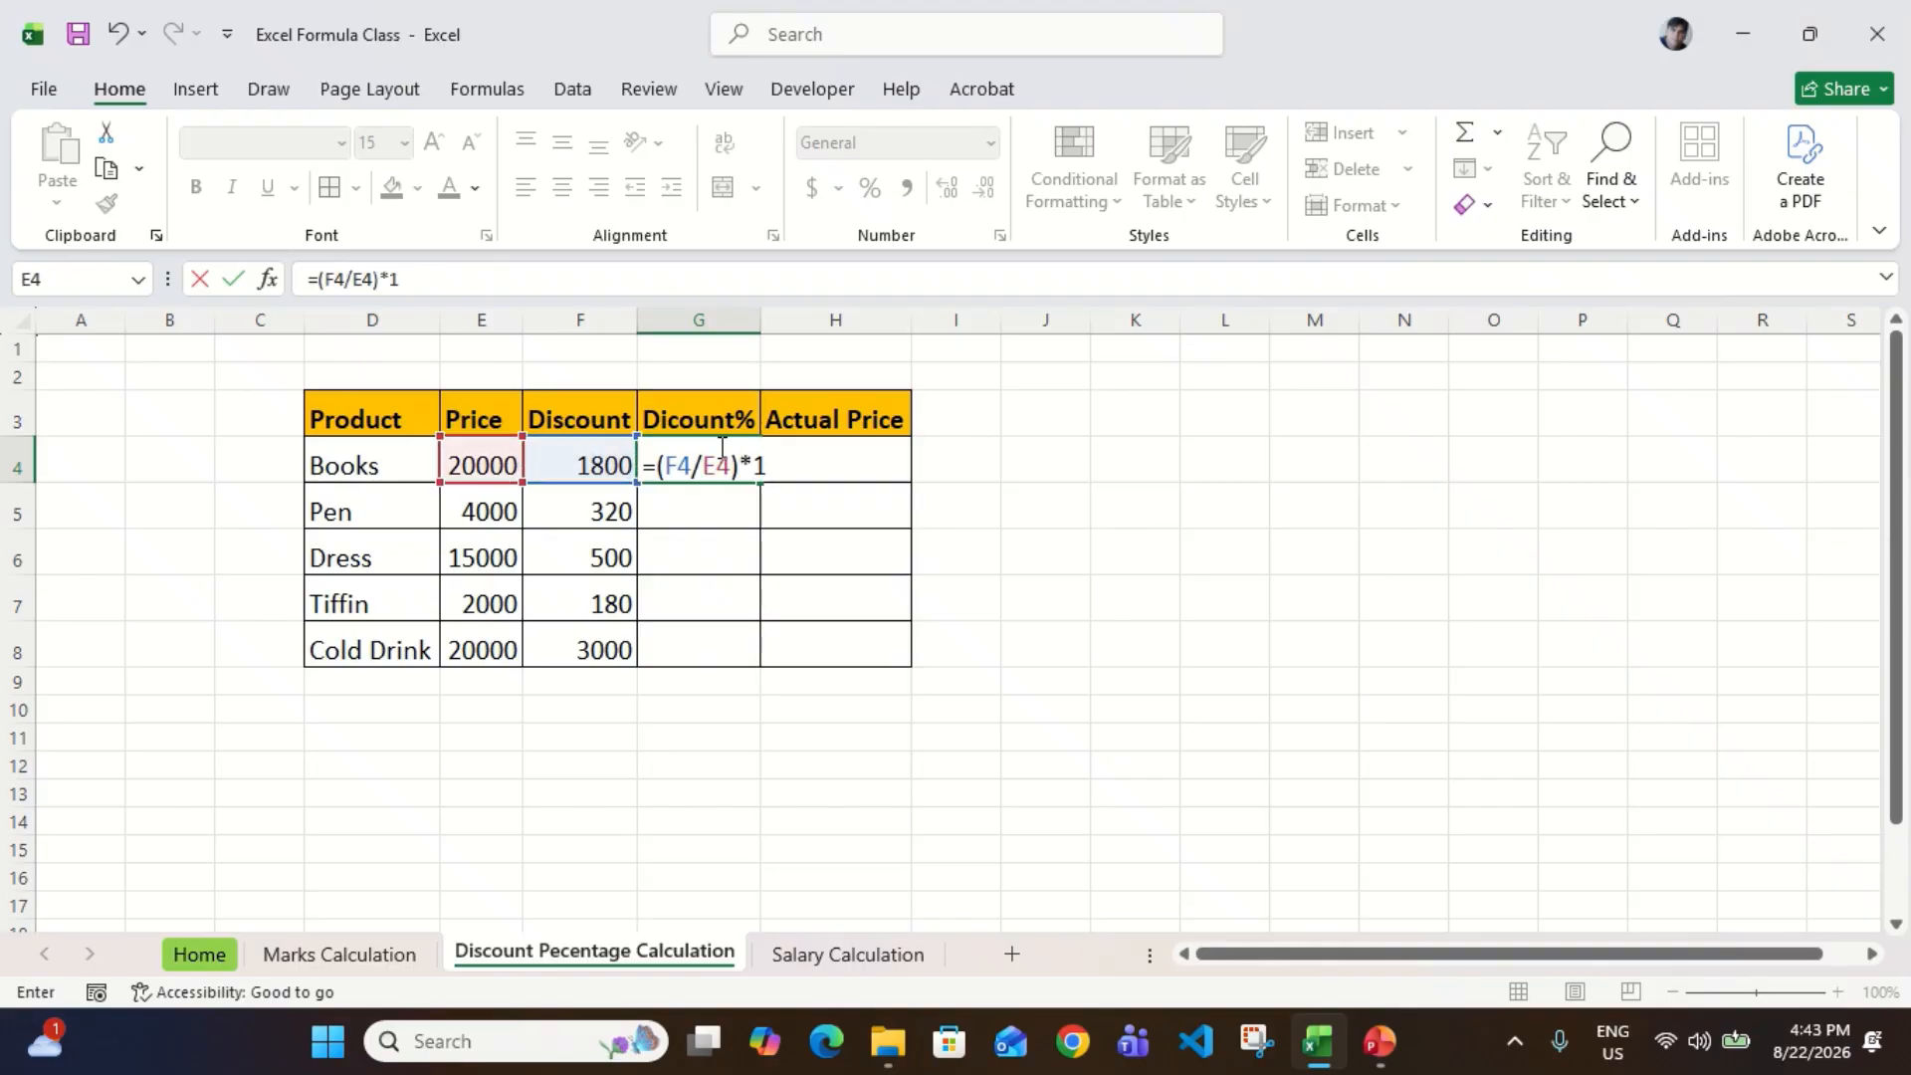
{"action": "key", "text": "Return"}
Step: Fill the discount percentage formula from G4 down to G8
{"action": "key", "text": "Up"}
{"action": "key", "text": "Left"}
{"action": "key", "text": "ctrl+Down"}
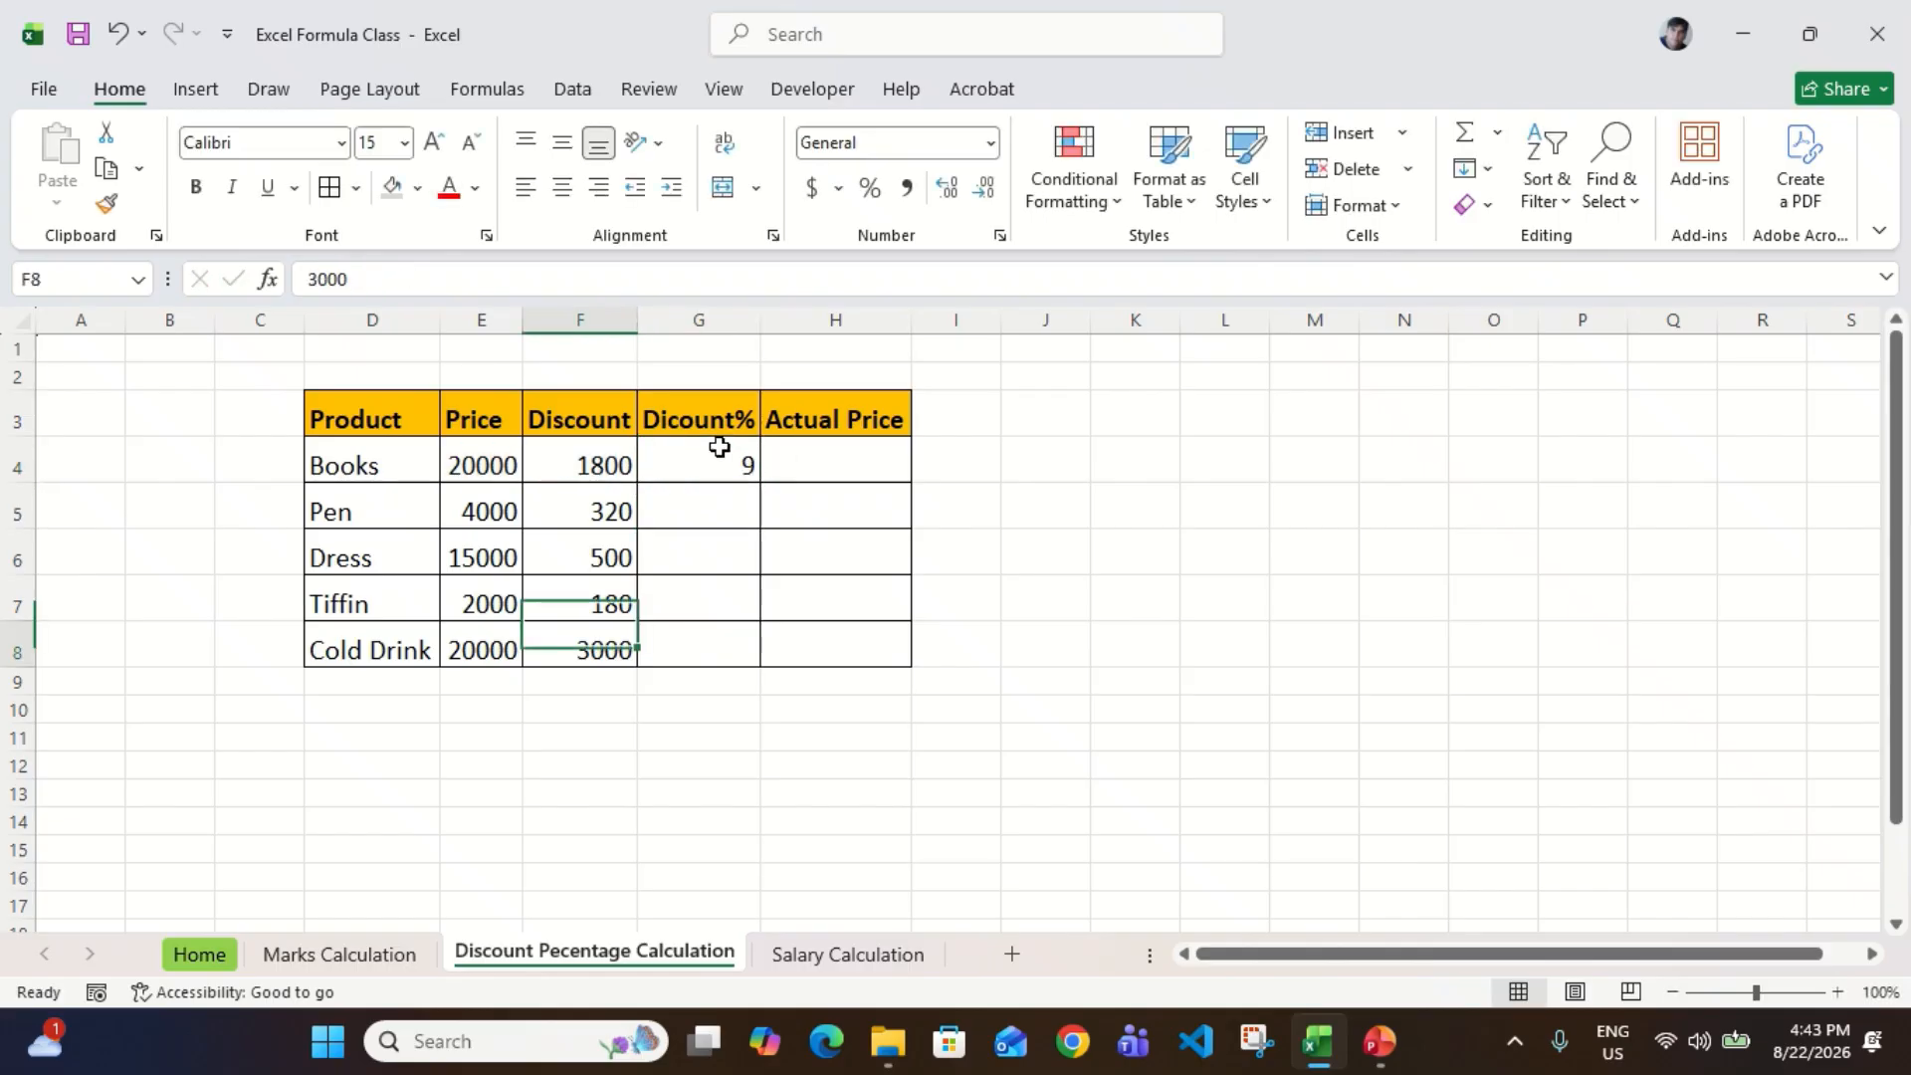
{"action": "key", "text": "Right"}
{"action": "key", "text": "ctrl+shift+Up"}
{"action": "key", "text": "ctrl+d"}
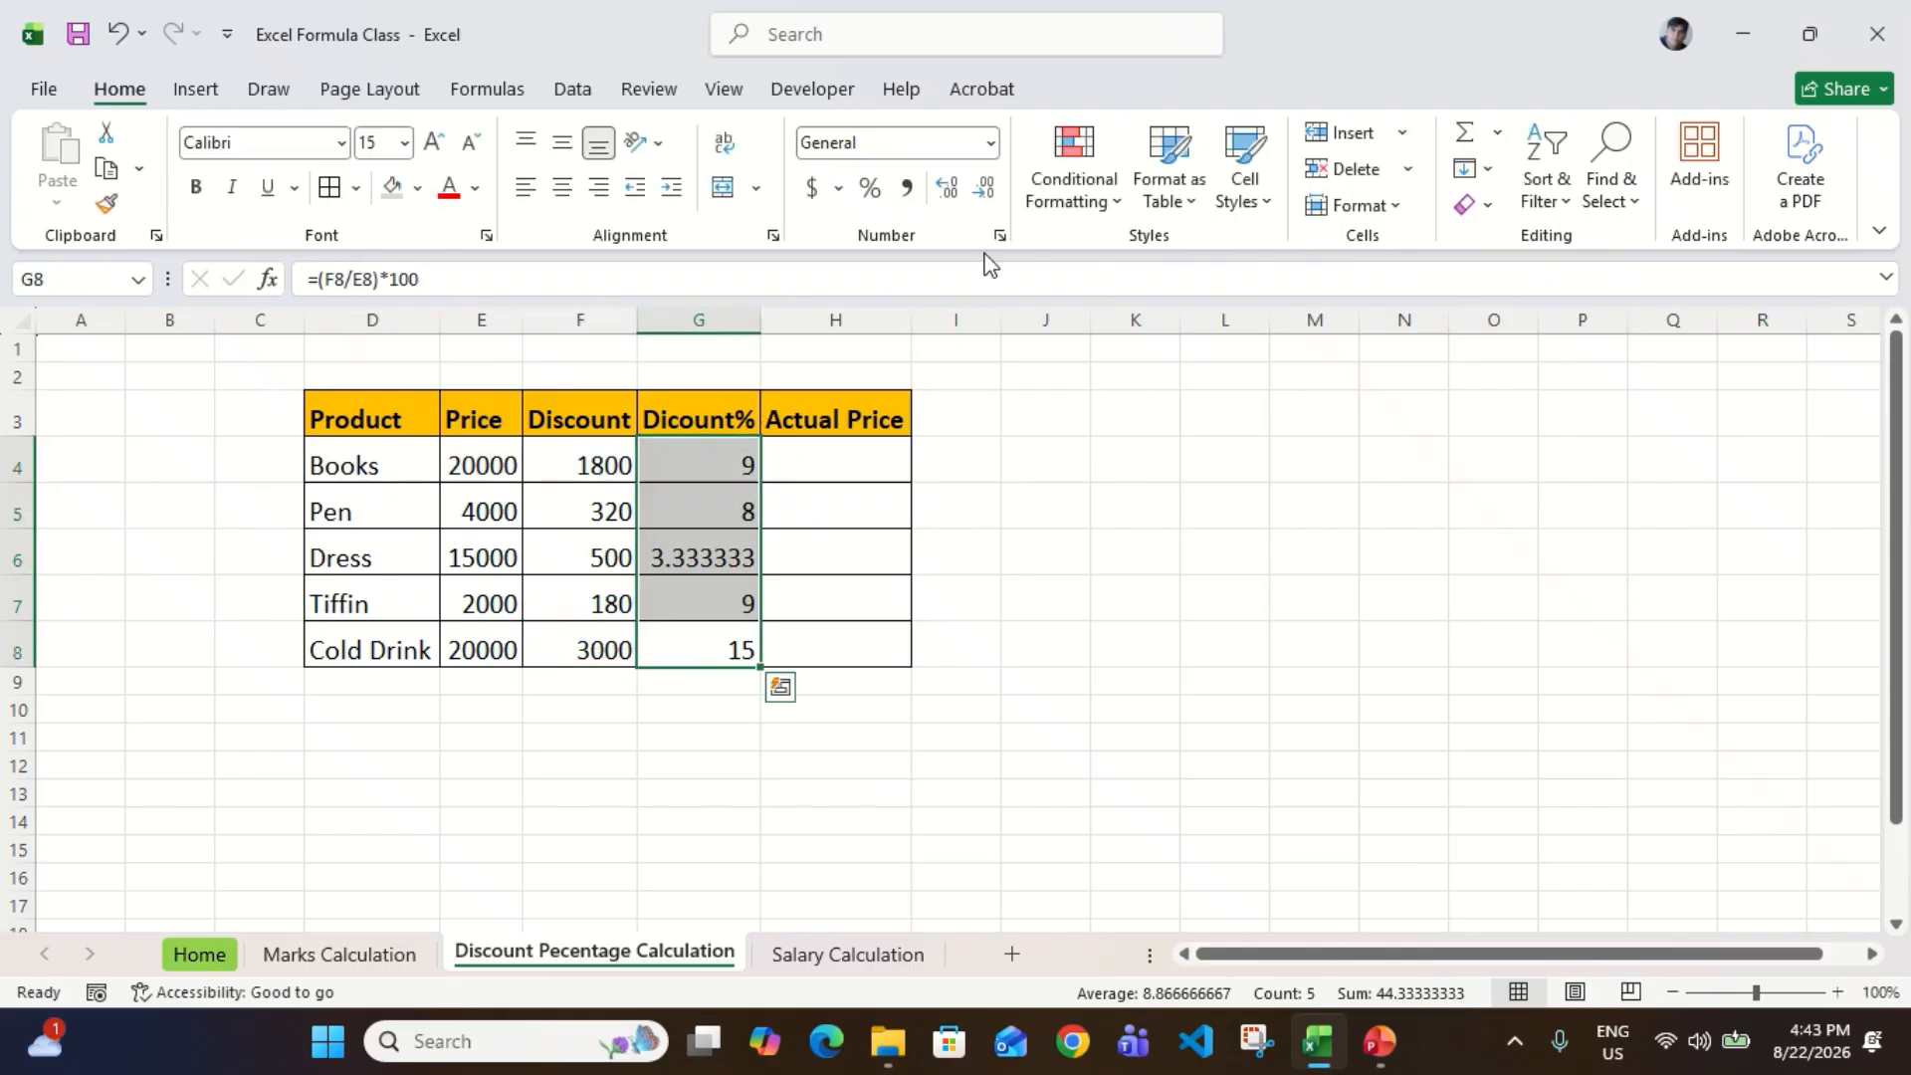
Step: Format the discount percentages in G4:G8 to show two decimal places
{"action": "left_click", "coordinate": [996, 196]}
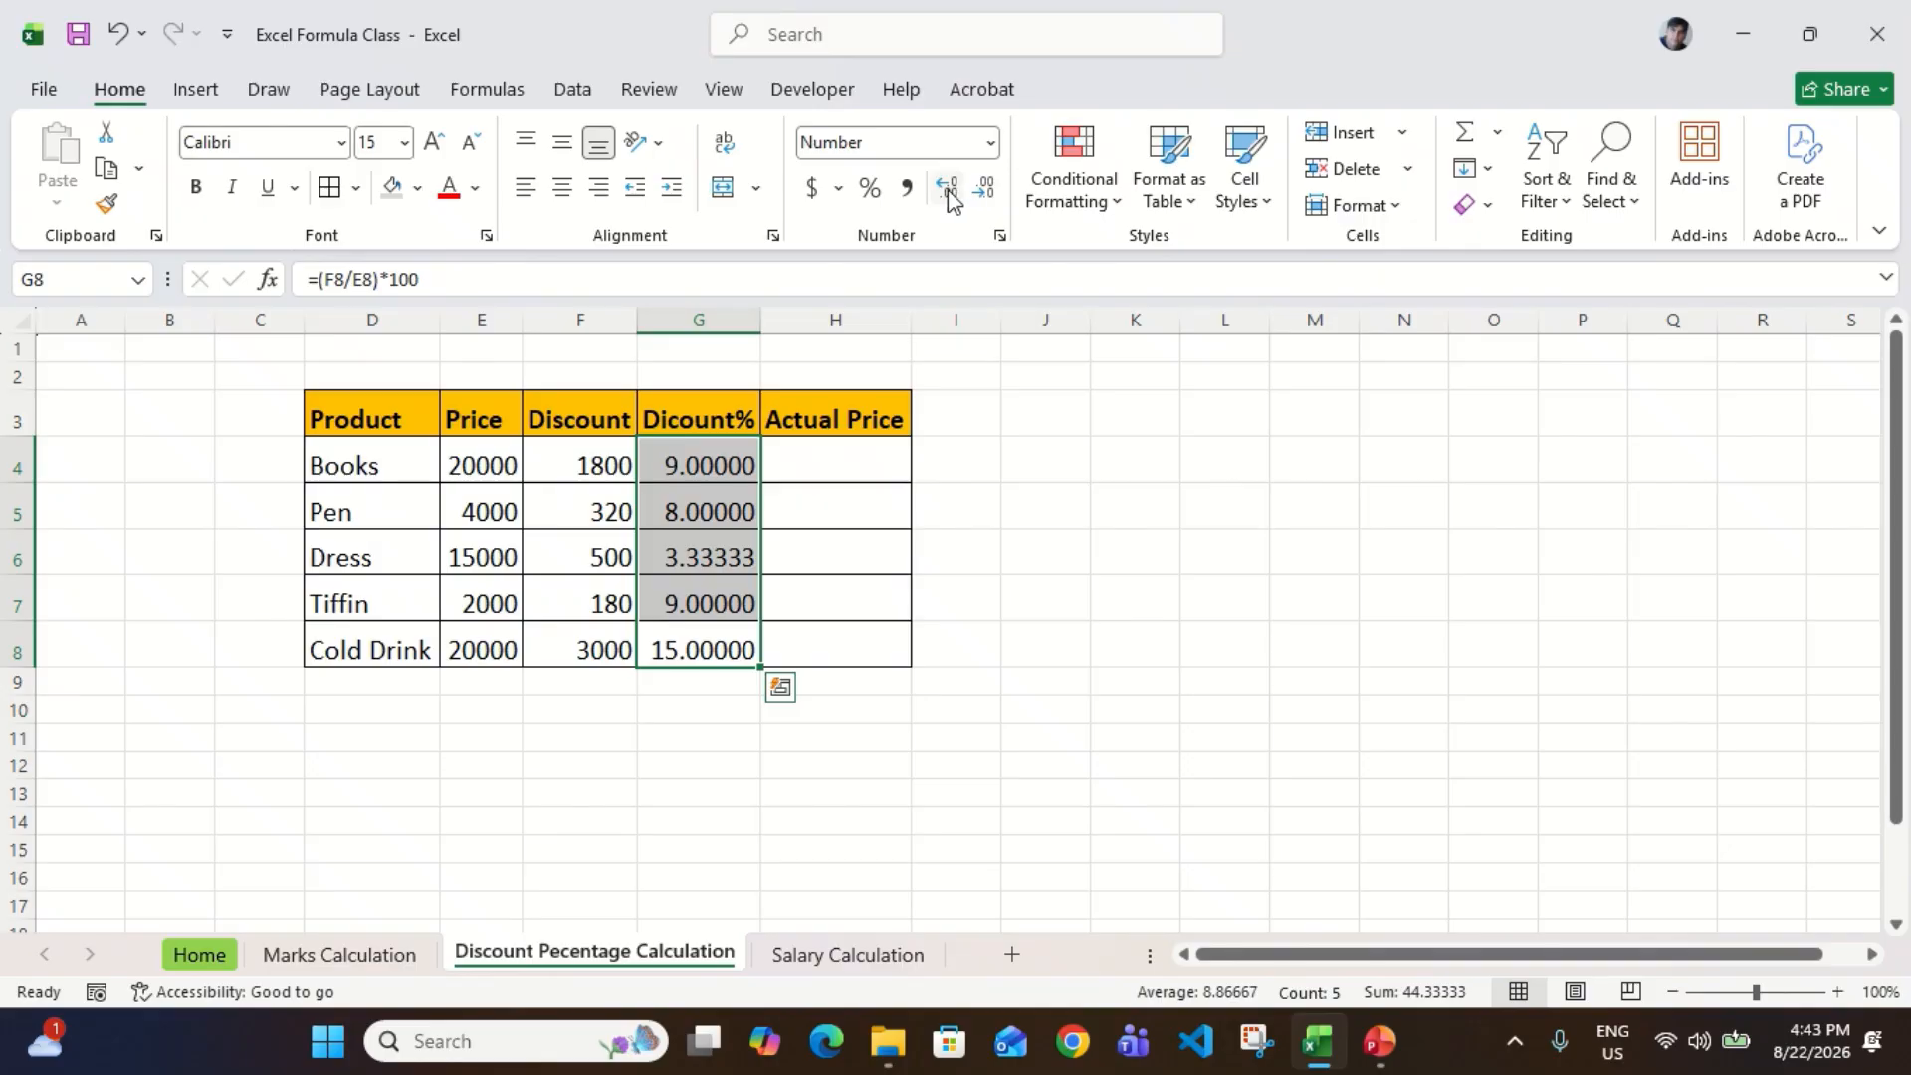
{"action": "left_click", "coordinate": [948, 191]}
{"action": "left_click", "coordinate": [949, 192]}
{"action": "left_click", "coordinate": [949, 191]}
{"action": "left_click", "coordinate": [996, 196]}
{"action": "left_click", "coordinate": [995, 196]}
{"action": "left_click", "coordinate": [995, 196]}
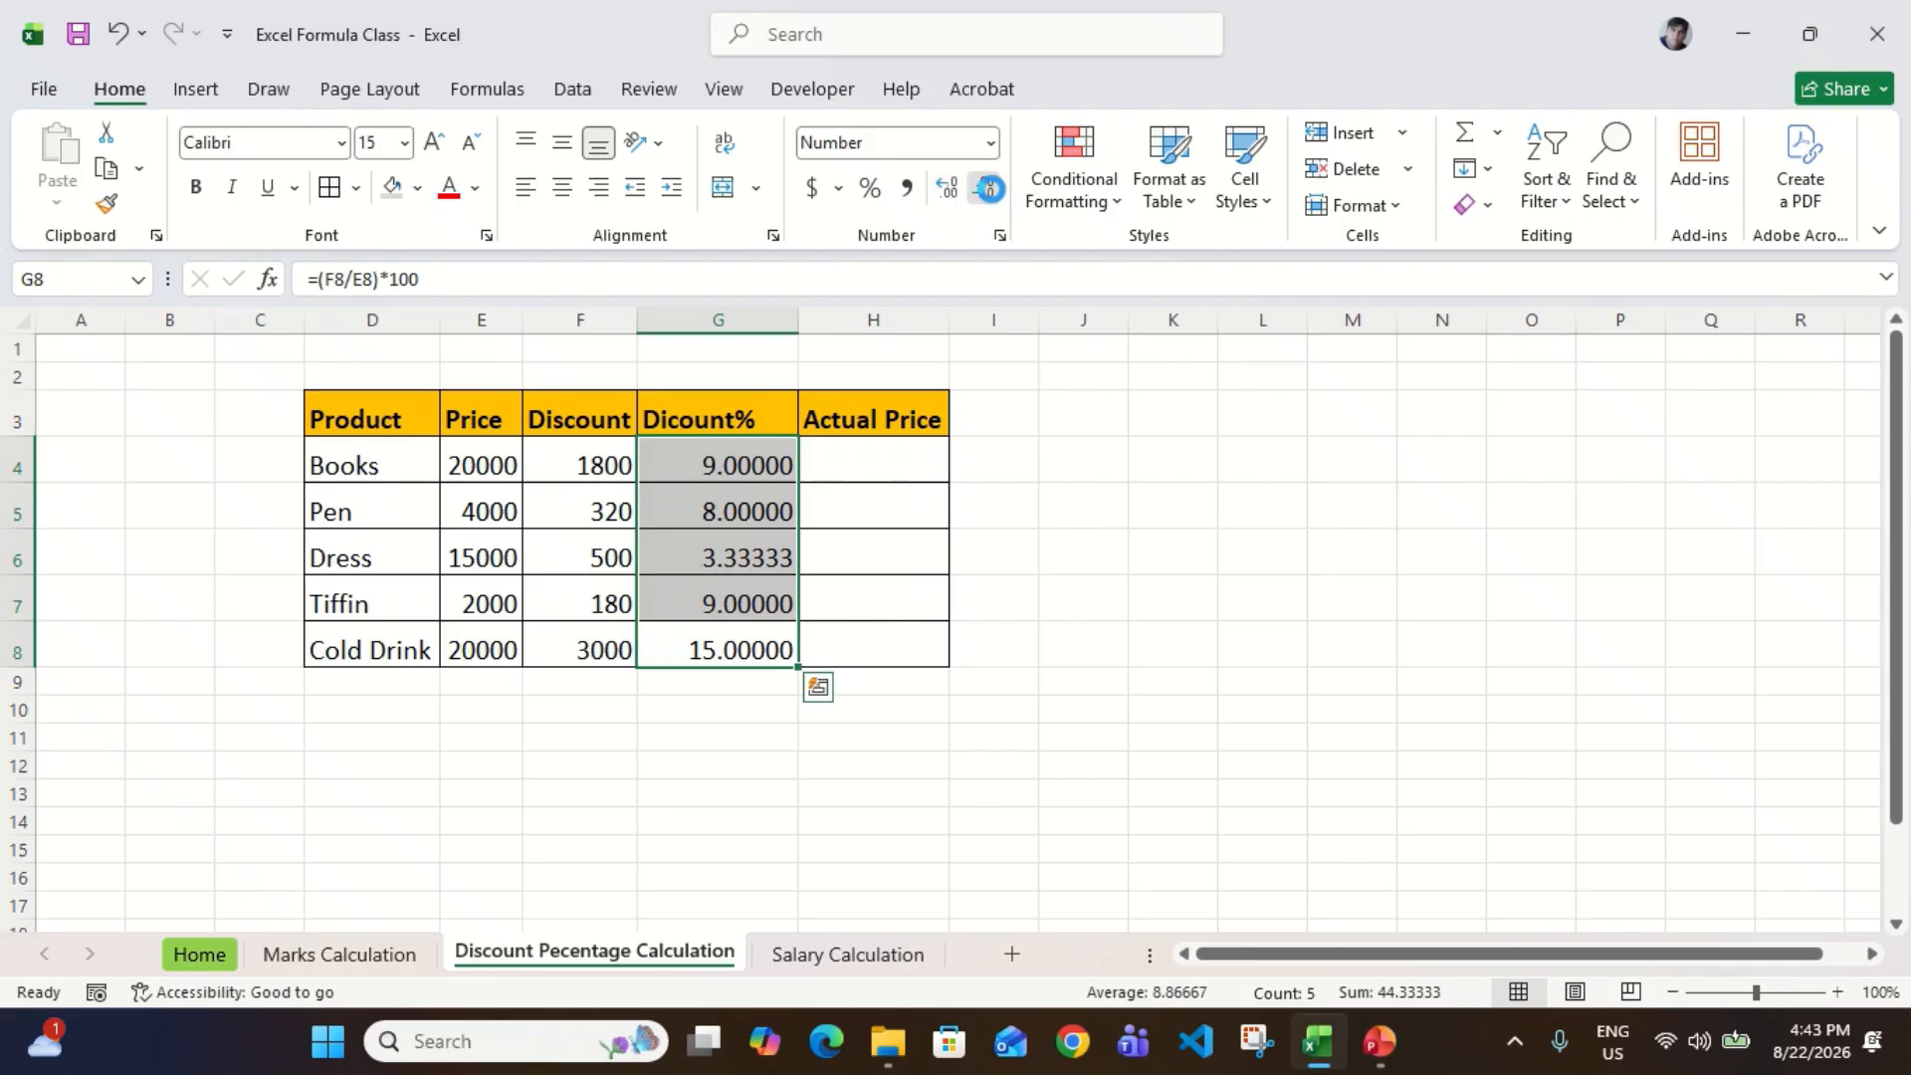
{"action": "left_click", "coordinate": [995, 197]}
{"action": "left_click", "coordinate": [995, 196]}
{"action": "left_click", "coordinate": [995, 197]}
{"action": "left_click", "coordinate": [995, 196]}
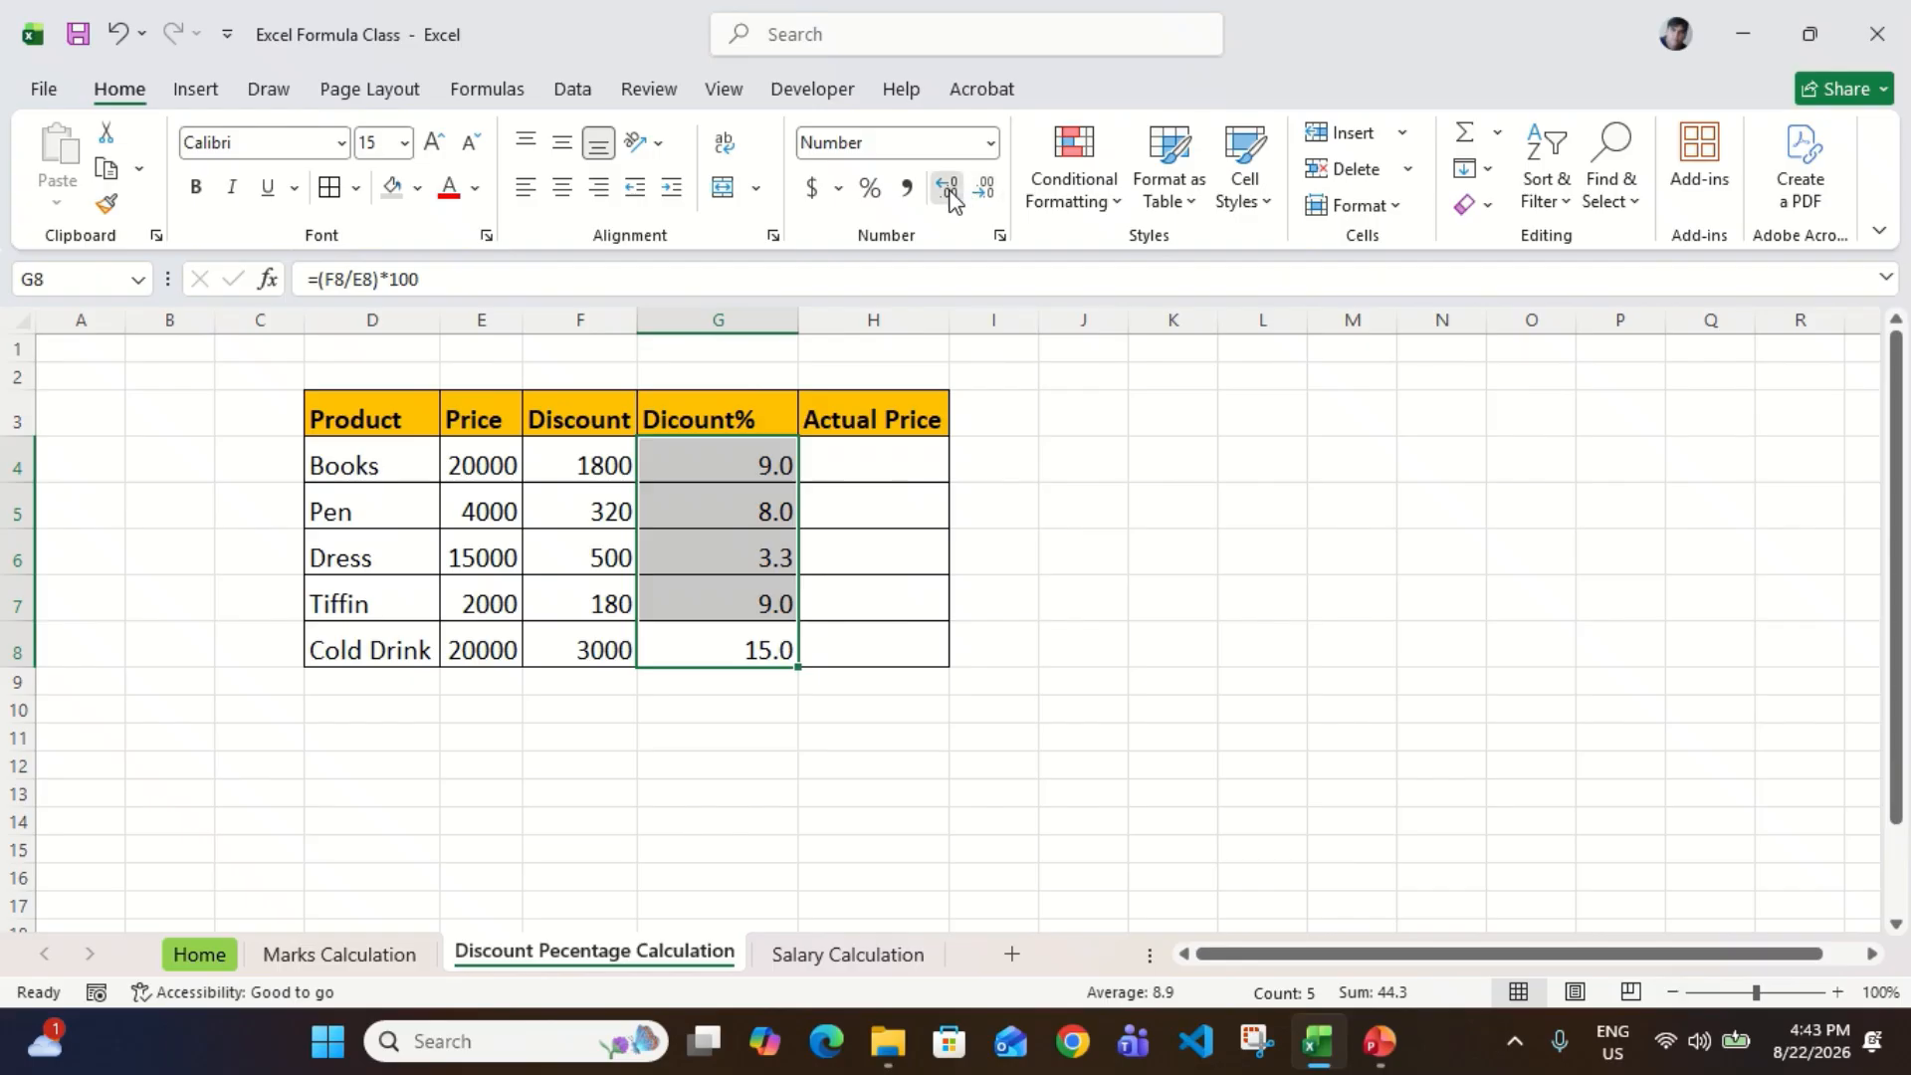
{"action": "left_click", "coordinate": [946, 188]}
Step: Compare each product's discount in column F with its calculated percentage in column G, row by row from Books to Cold Drink
{"action": "left_click", "coordinate": [770, 468]}
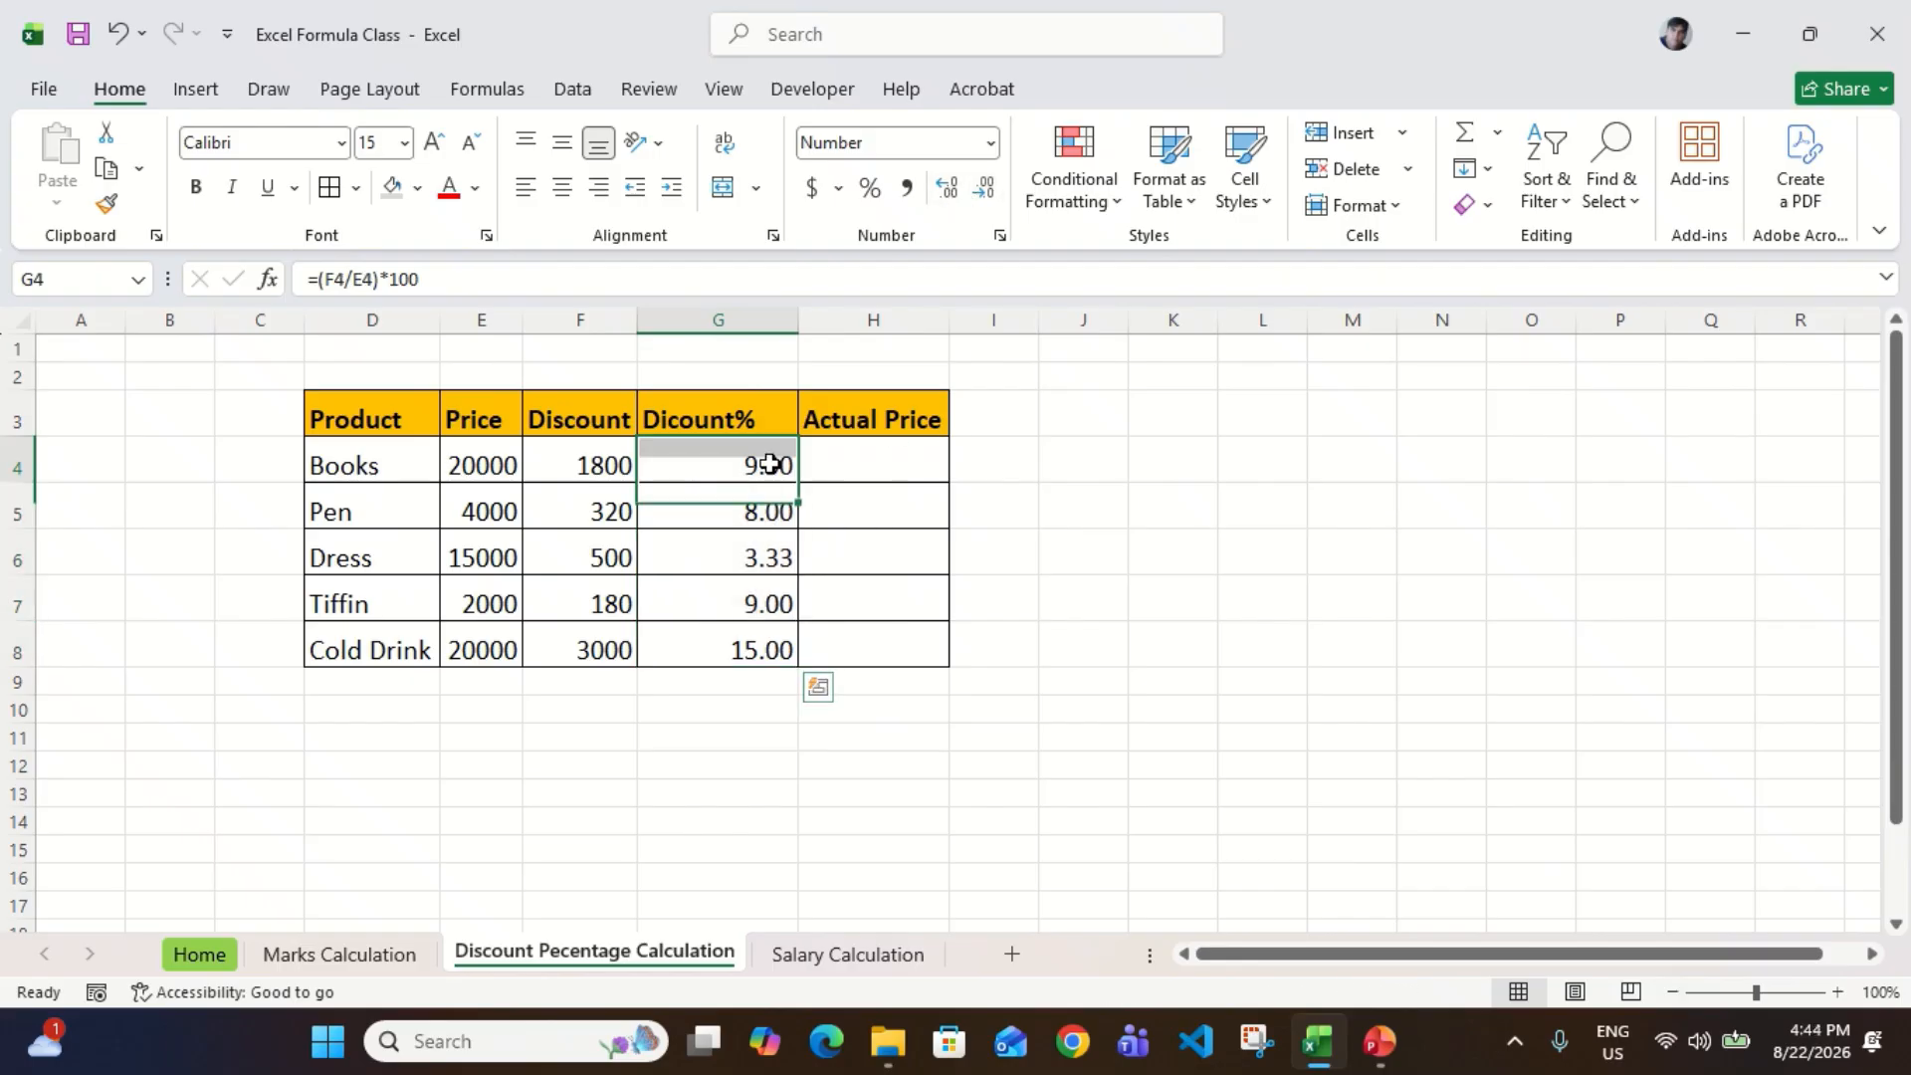
{"action": "key", "text": "Left"}
{"action": "key", "text": "Left"}
{"action": "left_click", "coordinate": [771, 464]}
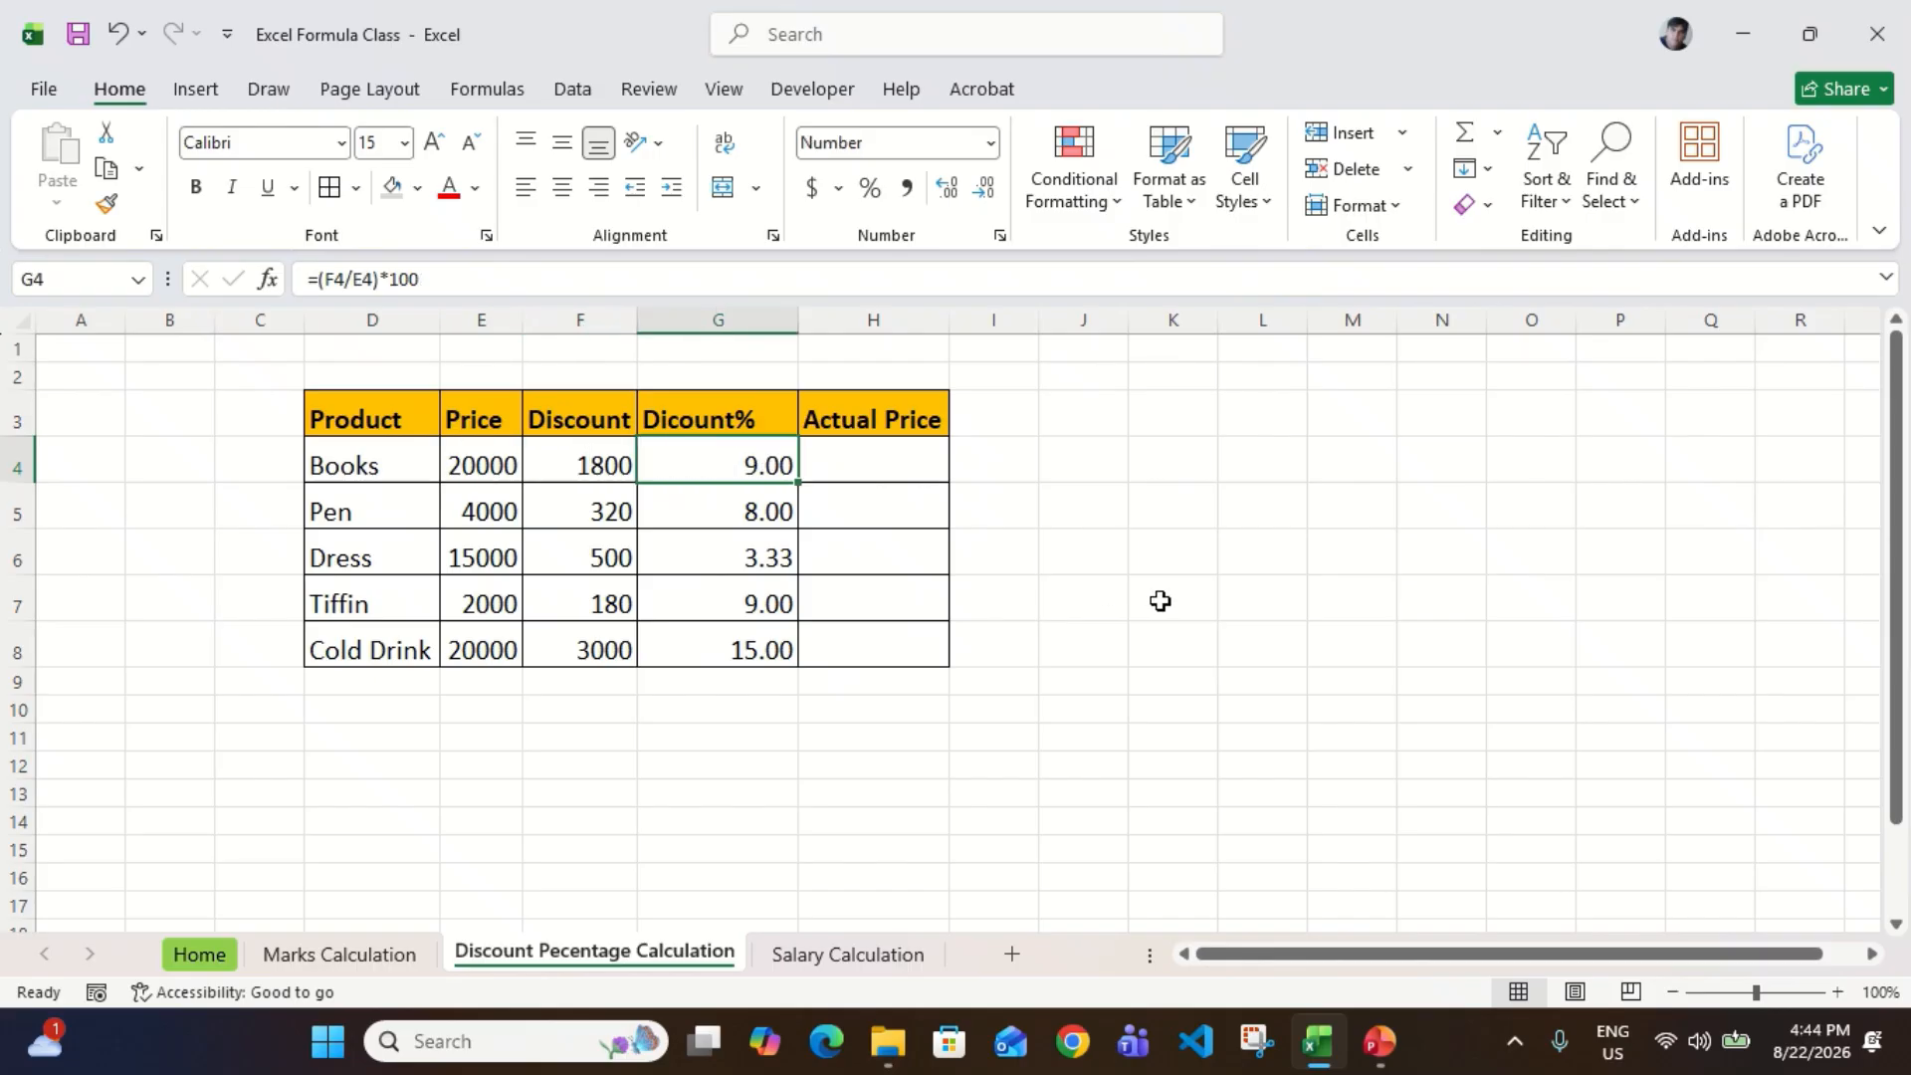
{"action": "left_click", "coordinate": [585, 476]}
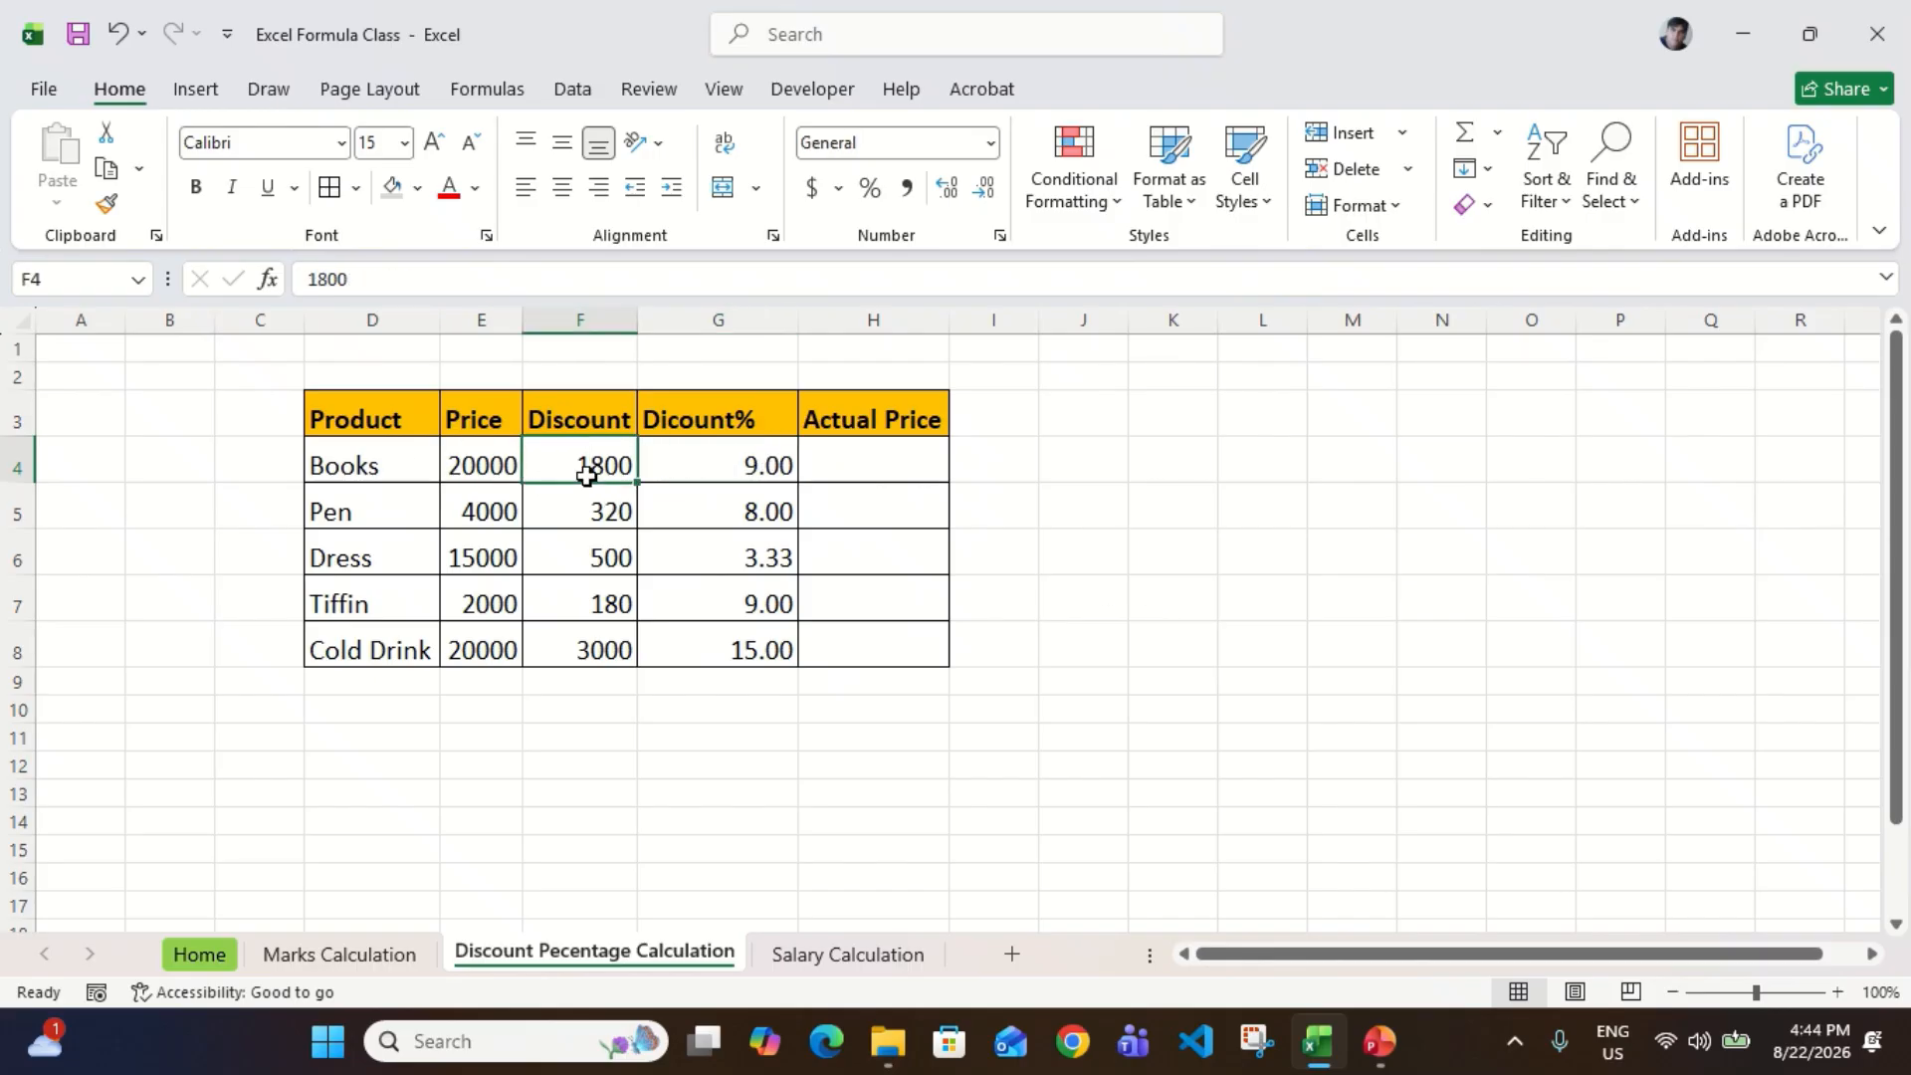
{"action": "key", "text": "Right"}
{"action": "key", "text": "Down"}
{"action": "key", "text": "Left"}
{"action": "key", "text": "Right"}
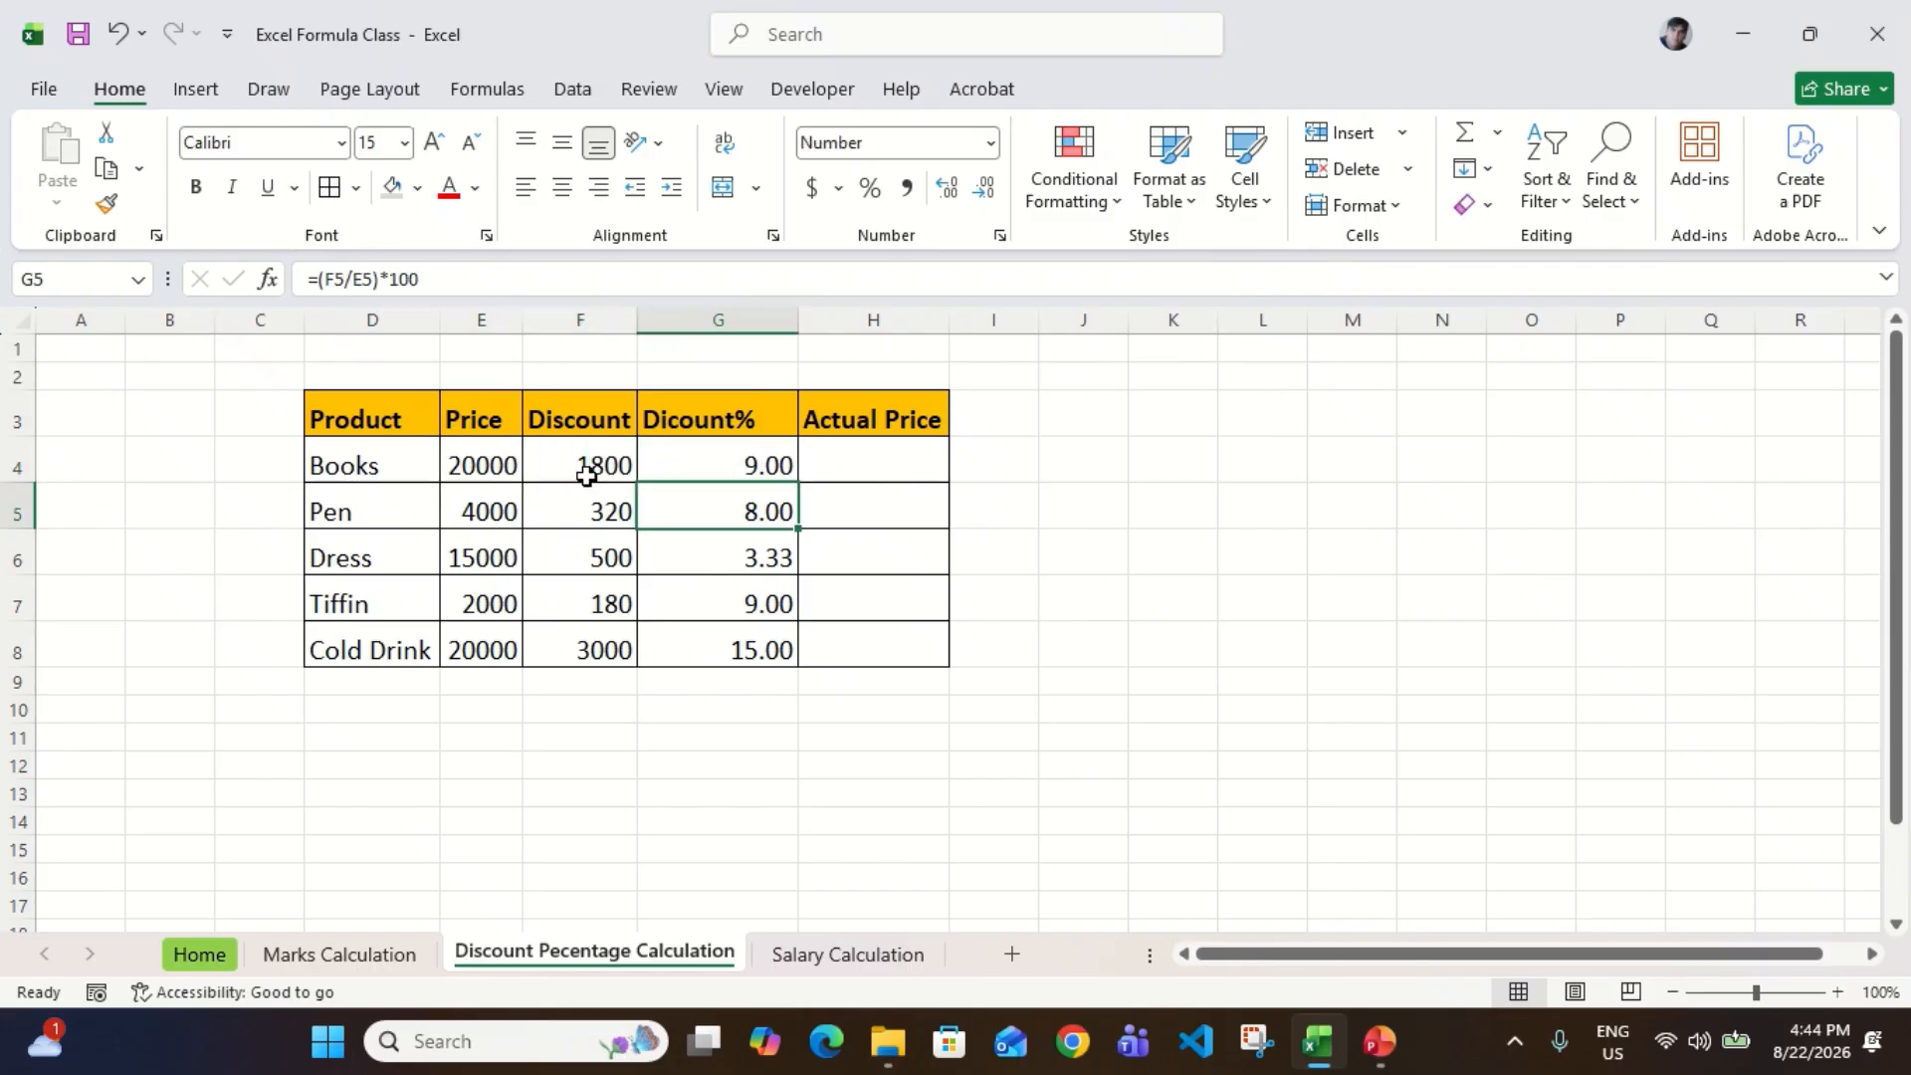
{"action": "key", "text": "Down"}
{"action": "key", "text": "Left"}
{"action": "key", "text": "Right"}
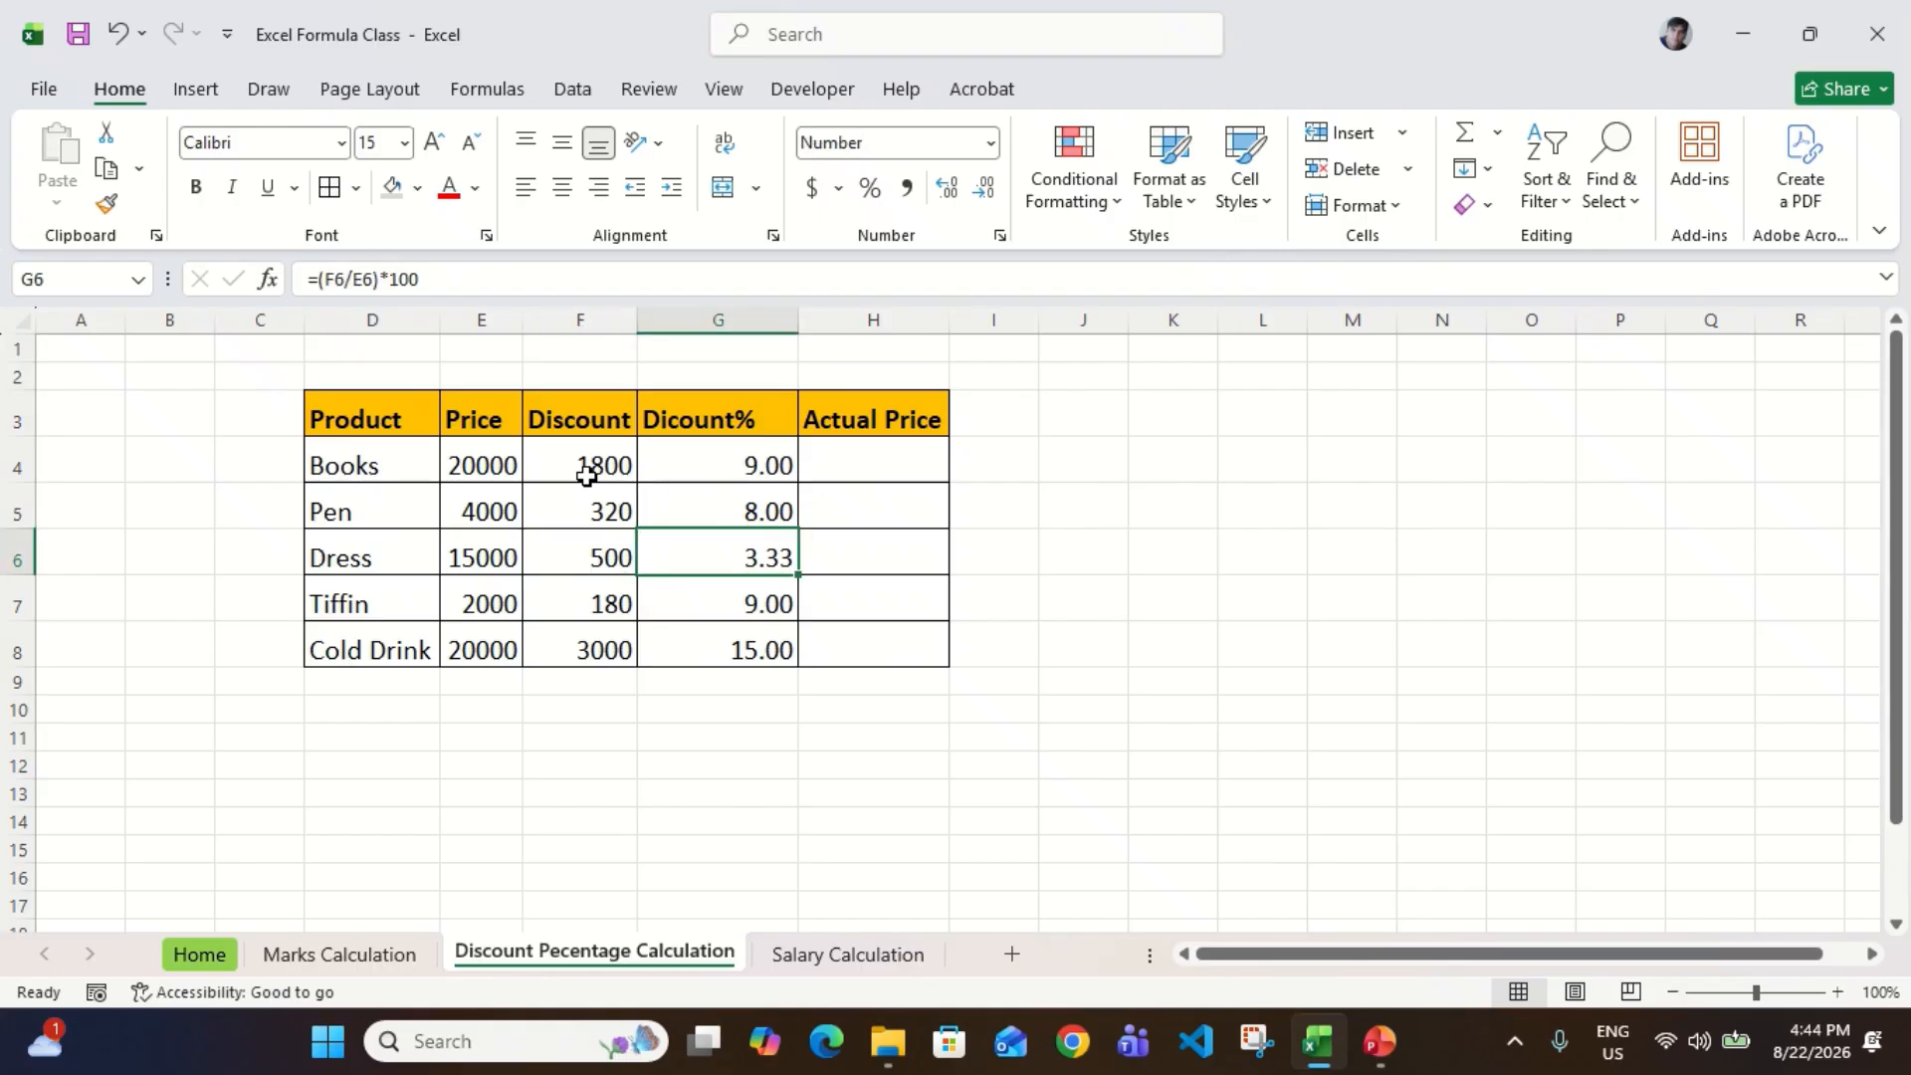
{"action": "key", "text": "Down"}
{"action": "key", "text": "Left"}
{"action": "key", "text": "Right"}
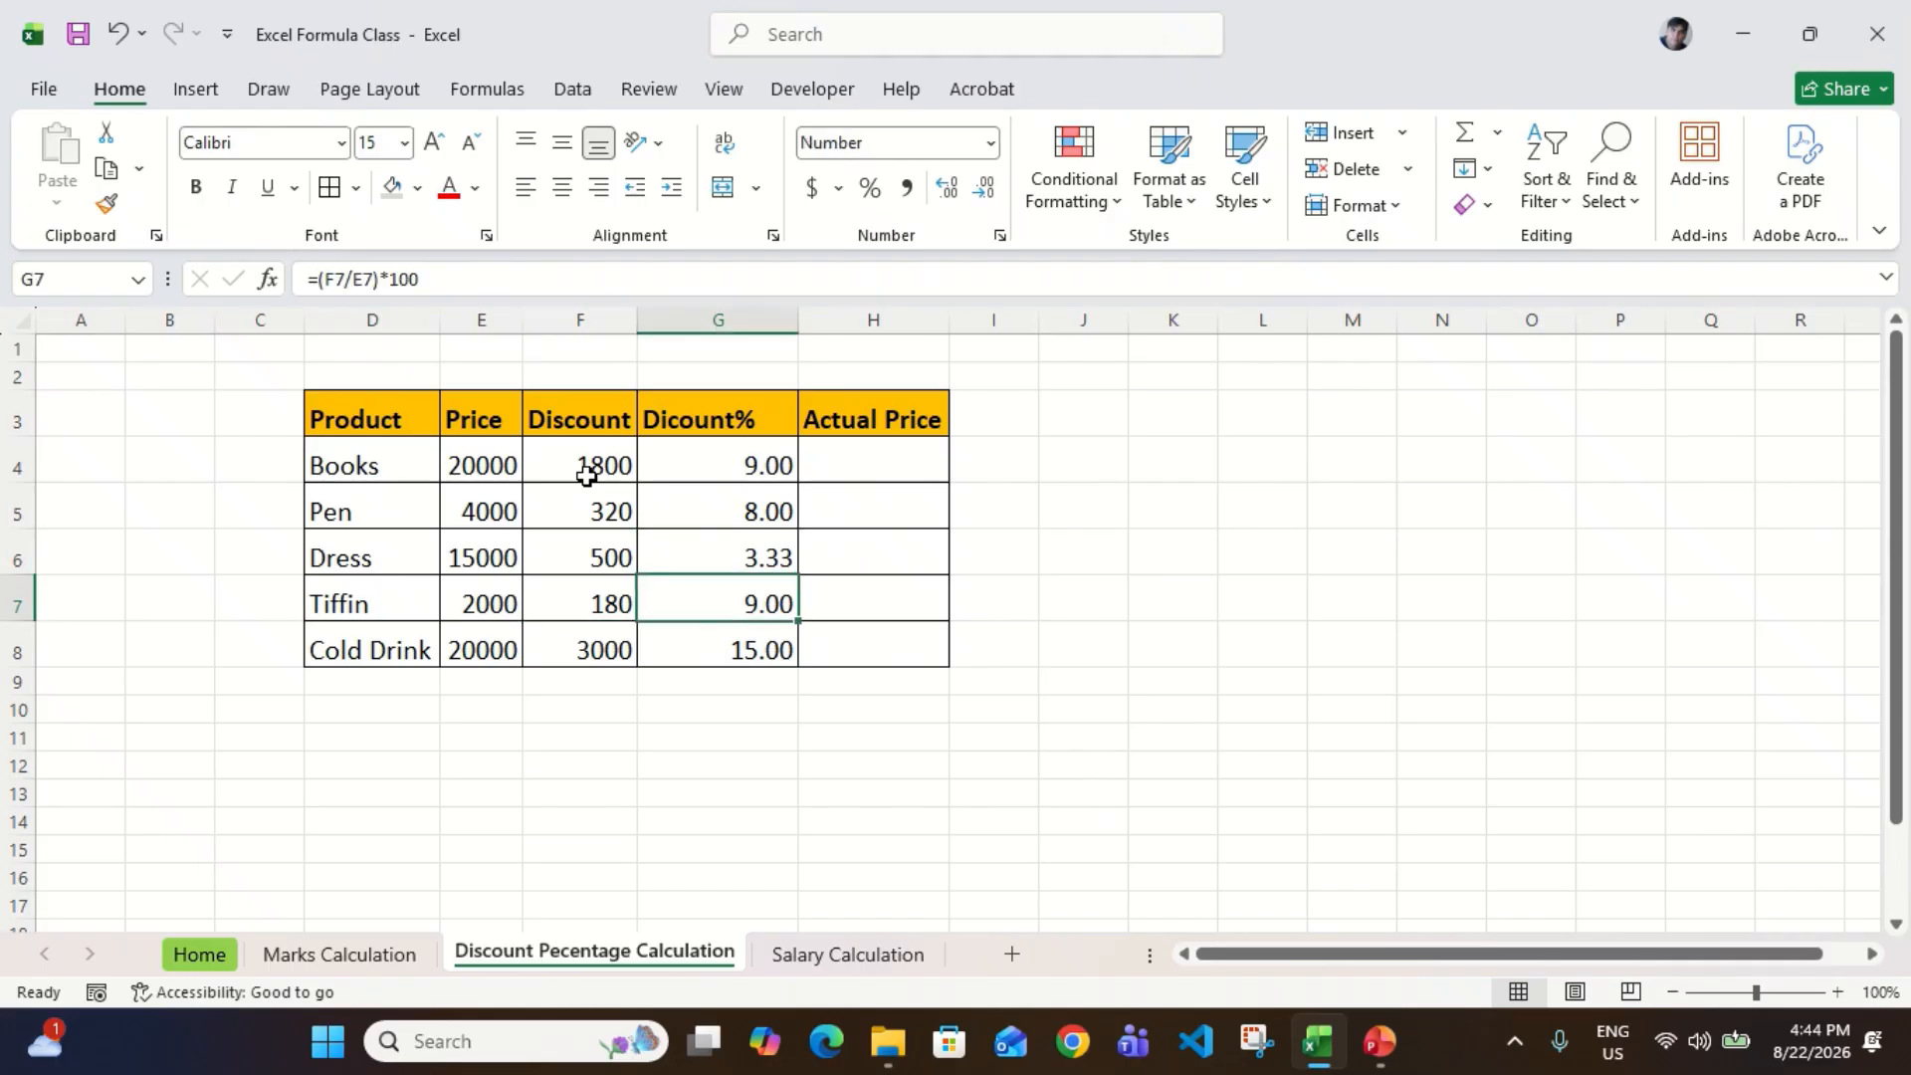
{"action": "key", "text": "Down"}
{"action": "key", "text": "Left"}
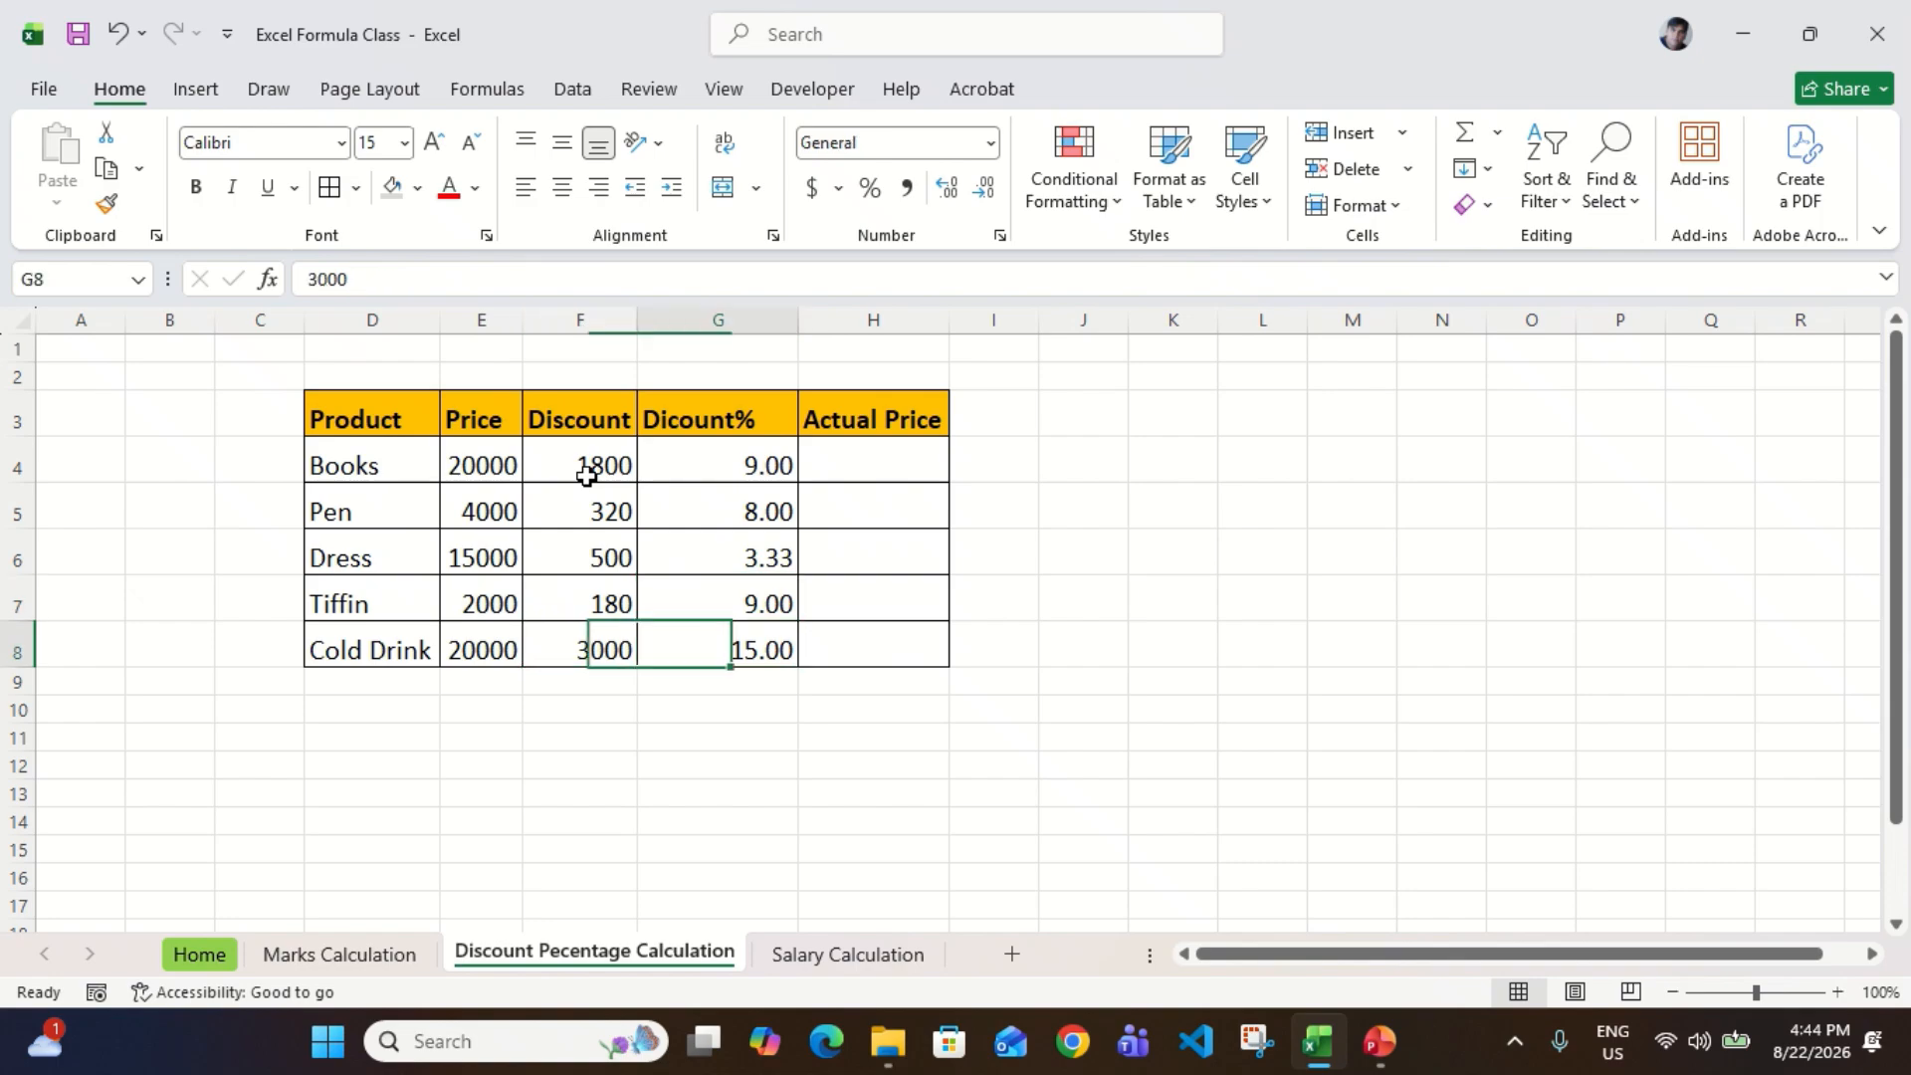
Step: Review the calculated percentage range G4:G8, from Cold Drink back up to Books
{"action": "key", "text": "Right"}
{"action": "key", "text": "ctrl+shift+Up"}
{"action": "key", "text": "Down"}
{"action": "key", "text": "Up"}
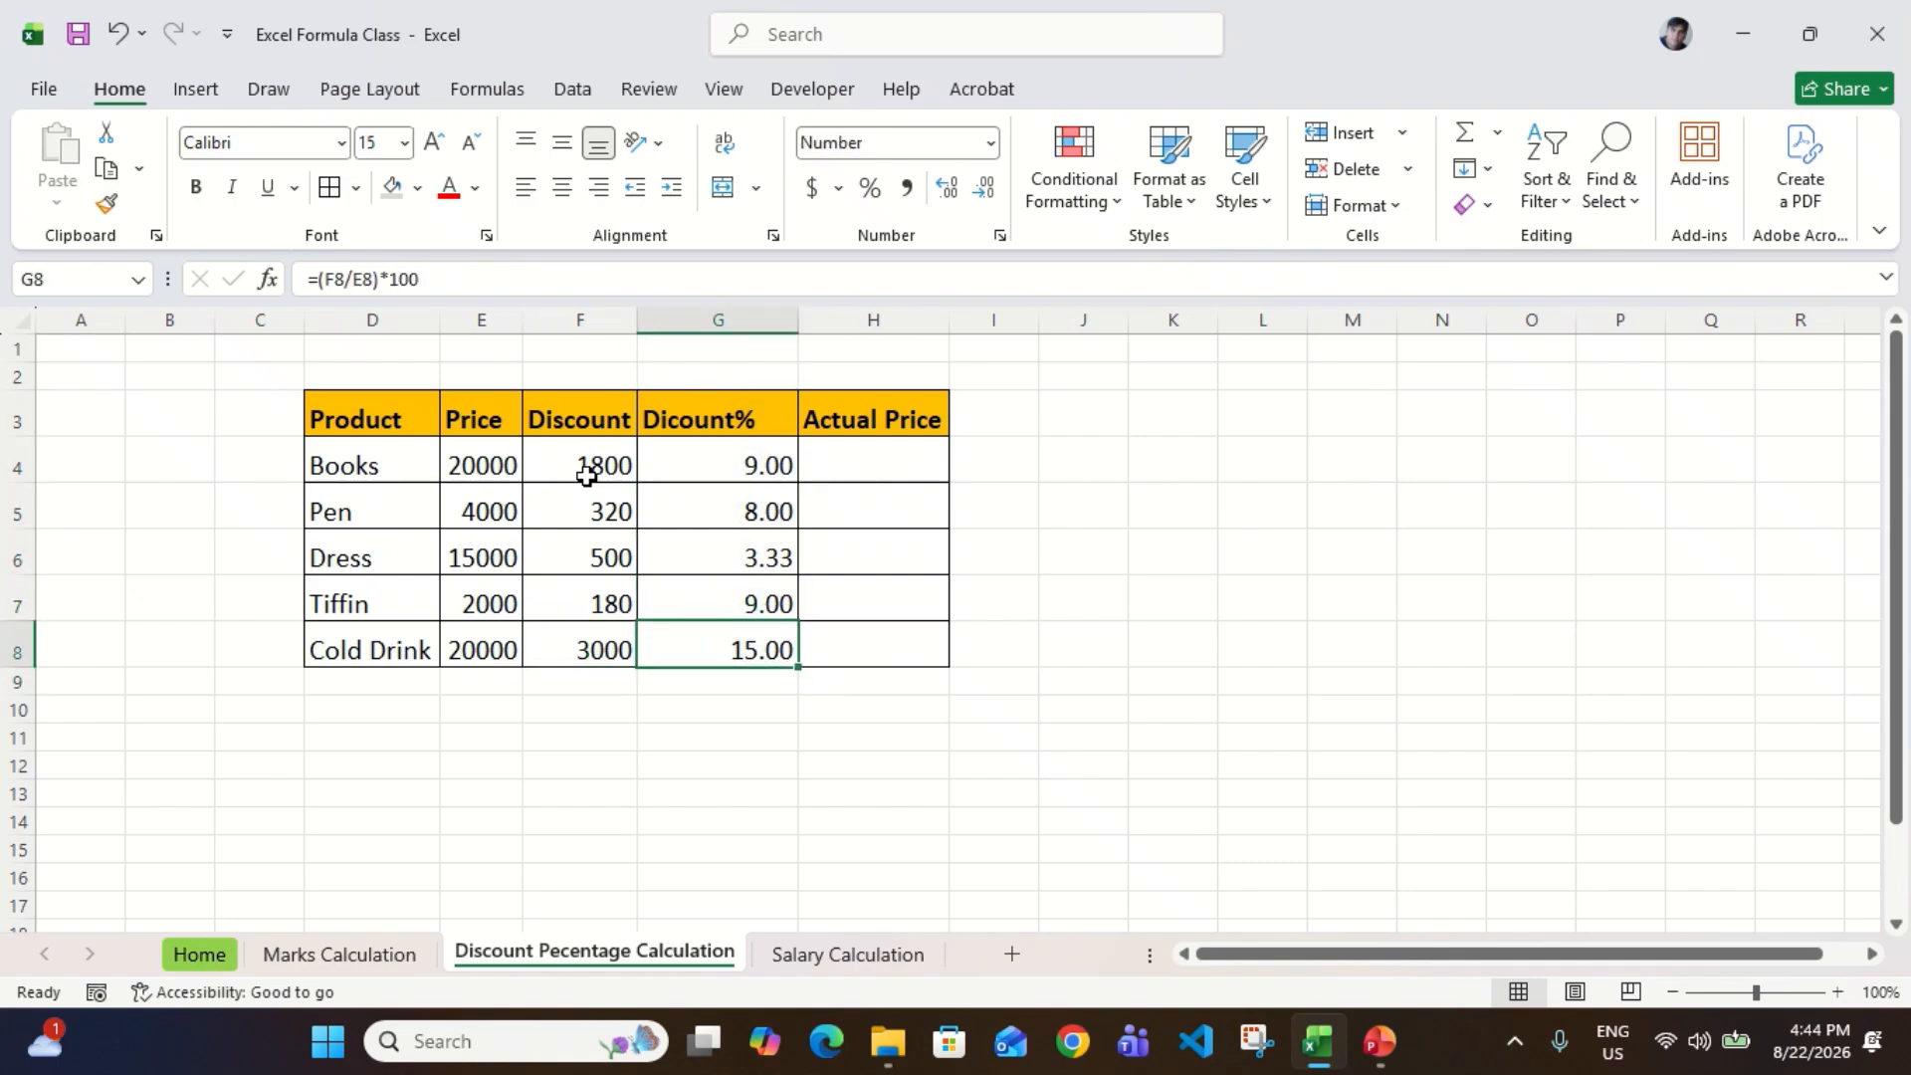
{"action": "key", "text": "ctrl+Up"}
{"action": "key", "text": "Down"}
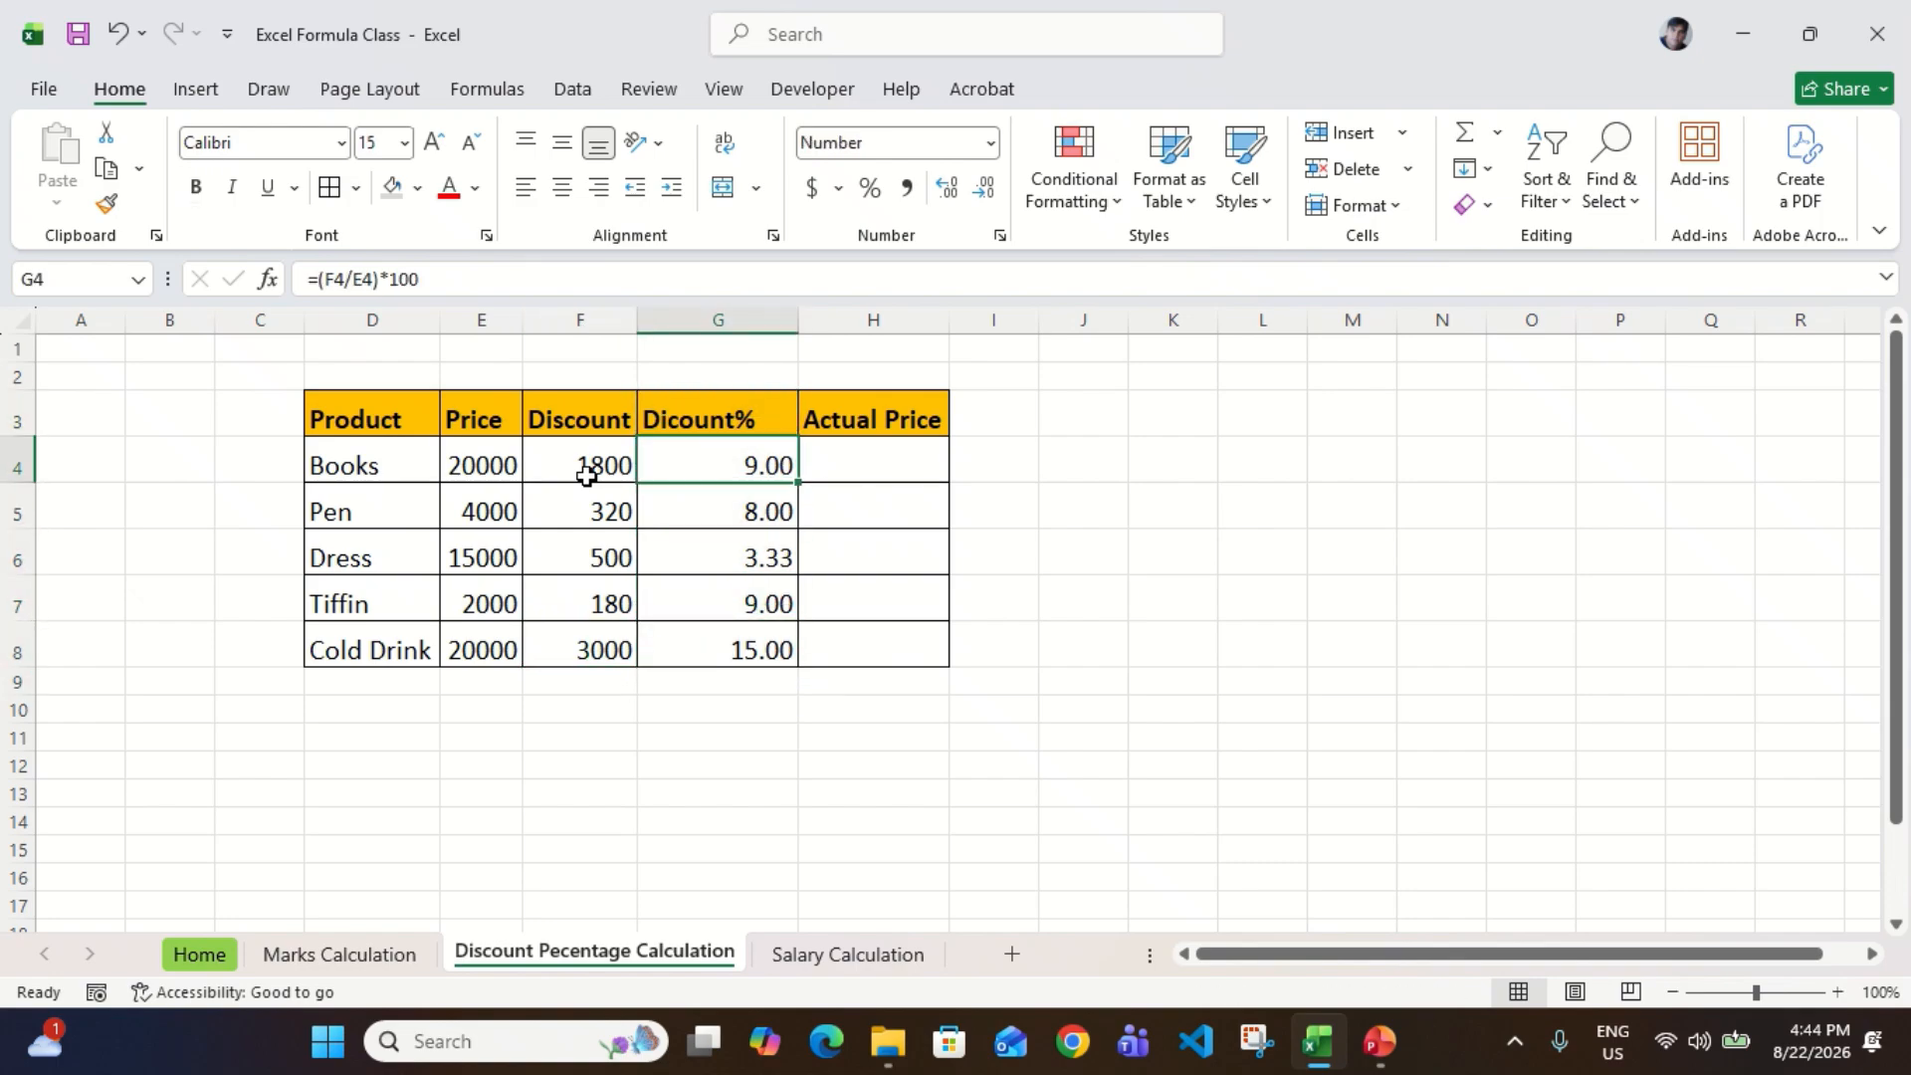
Step: Remove the percent sign from the G3 header so that it reads Dicount
{"action": "key", "text": "Up"}
{"action": "key", "text": "Right"}
{"action": "key", "text": "ctrl+shift+Down"}
{"action": "key", "text": "Left"}
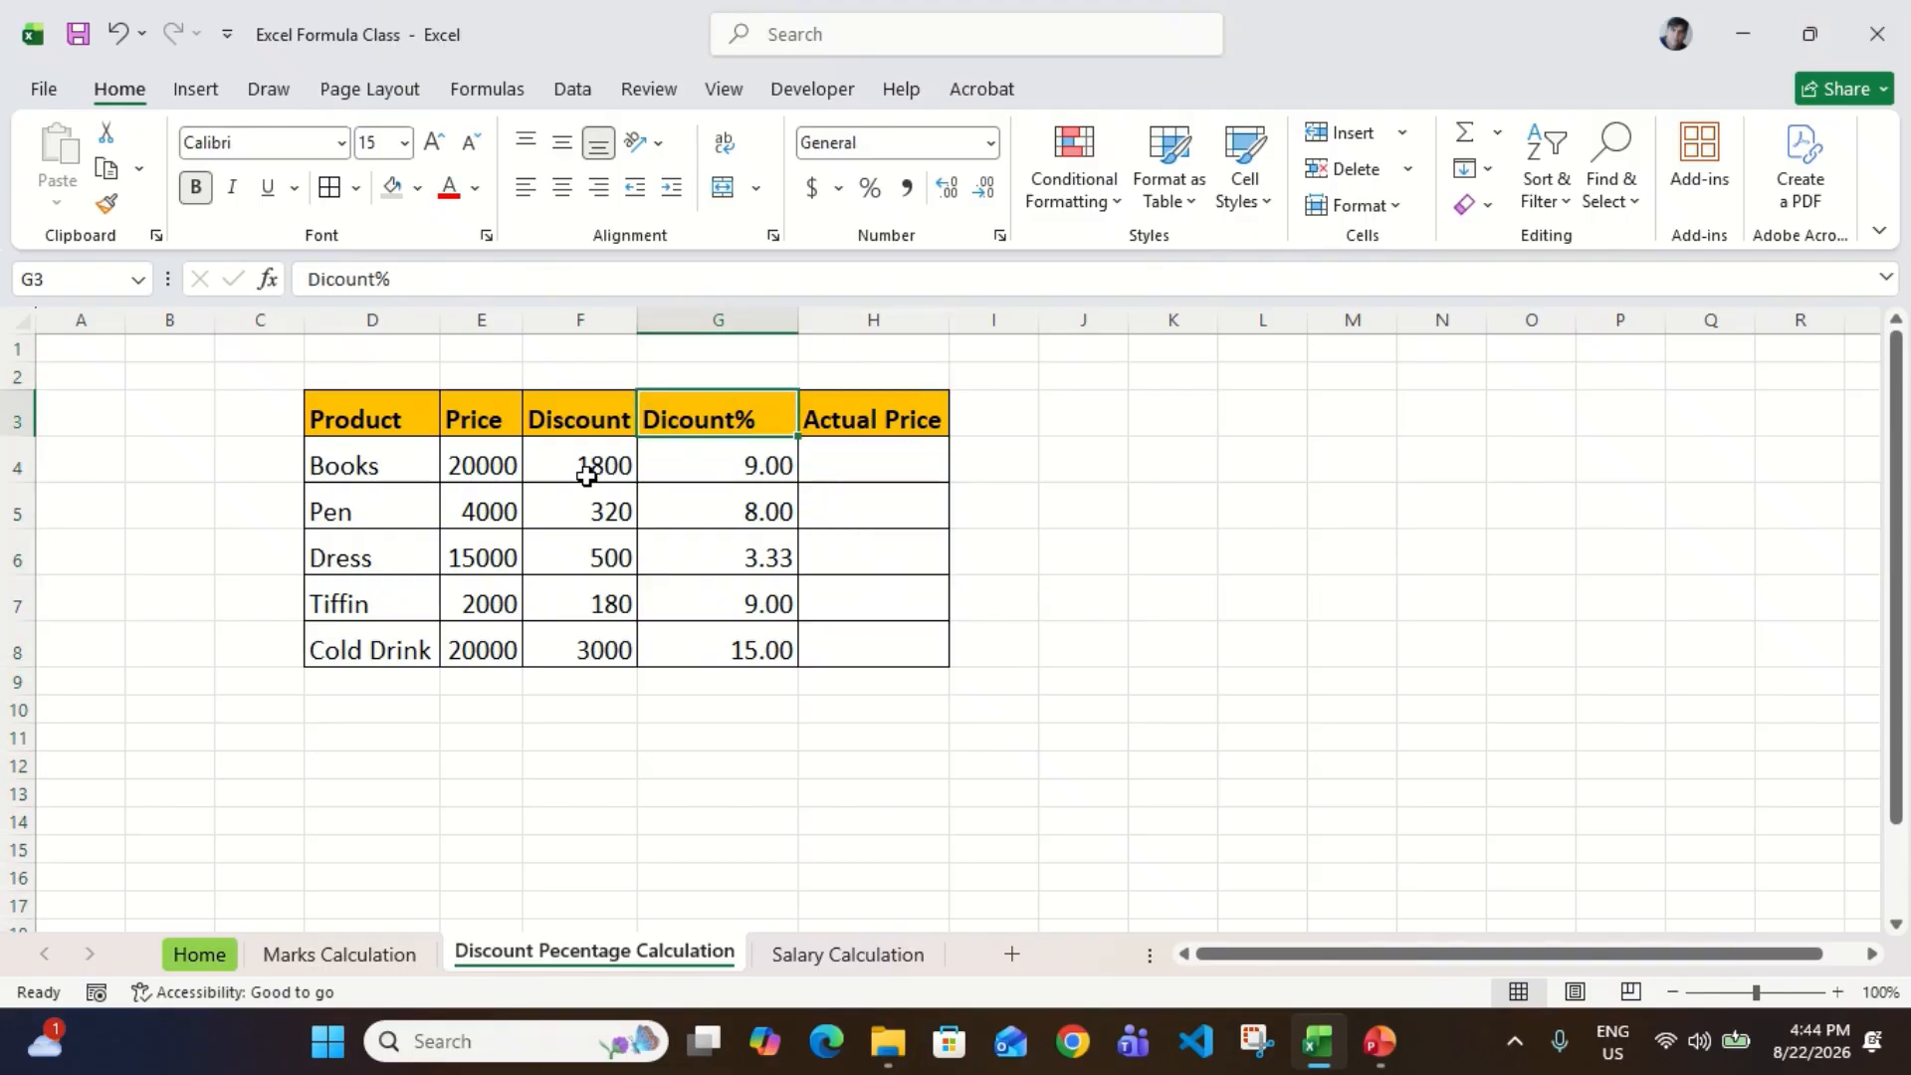
{"action": "key", "text": "F2"}
{"action": "key", "text": "BackSpace"}
{"action": "key", "text": "Return"}
{"action": "key", "text": "Up"}
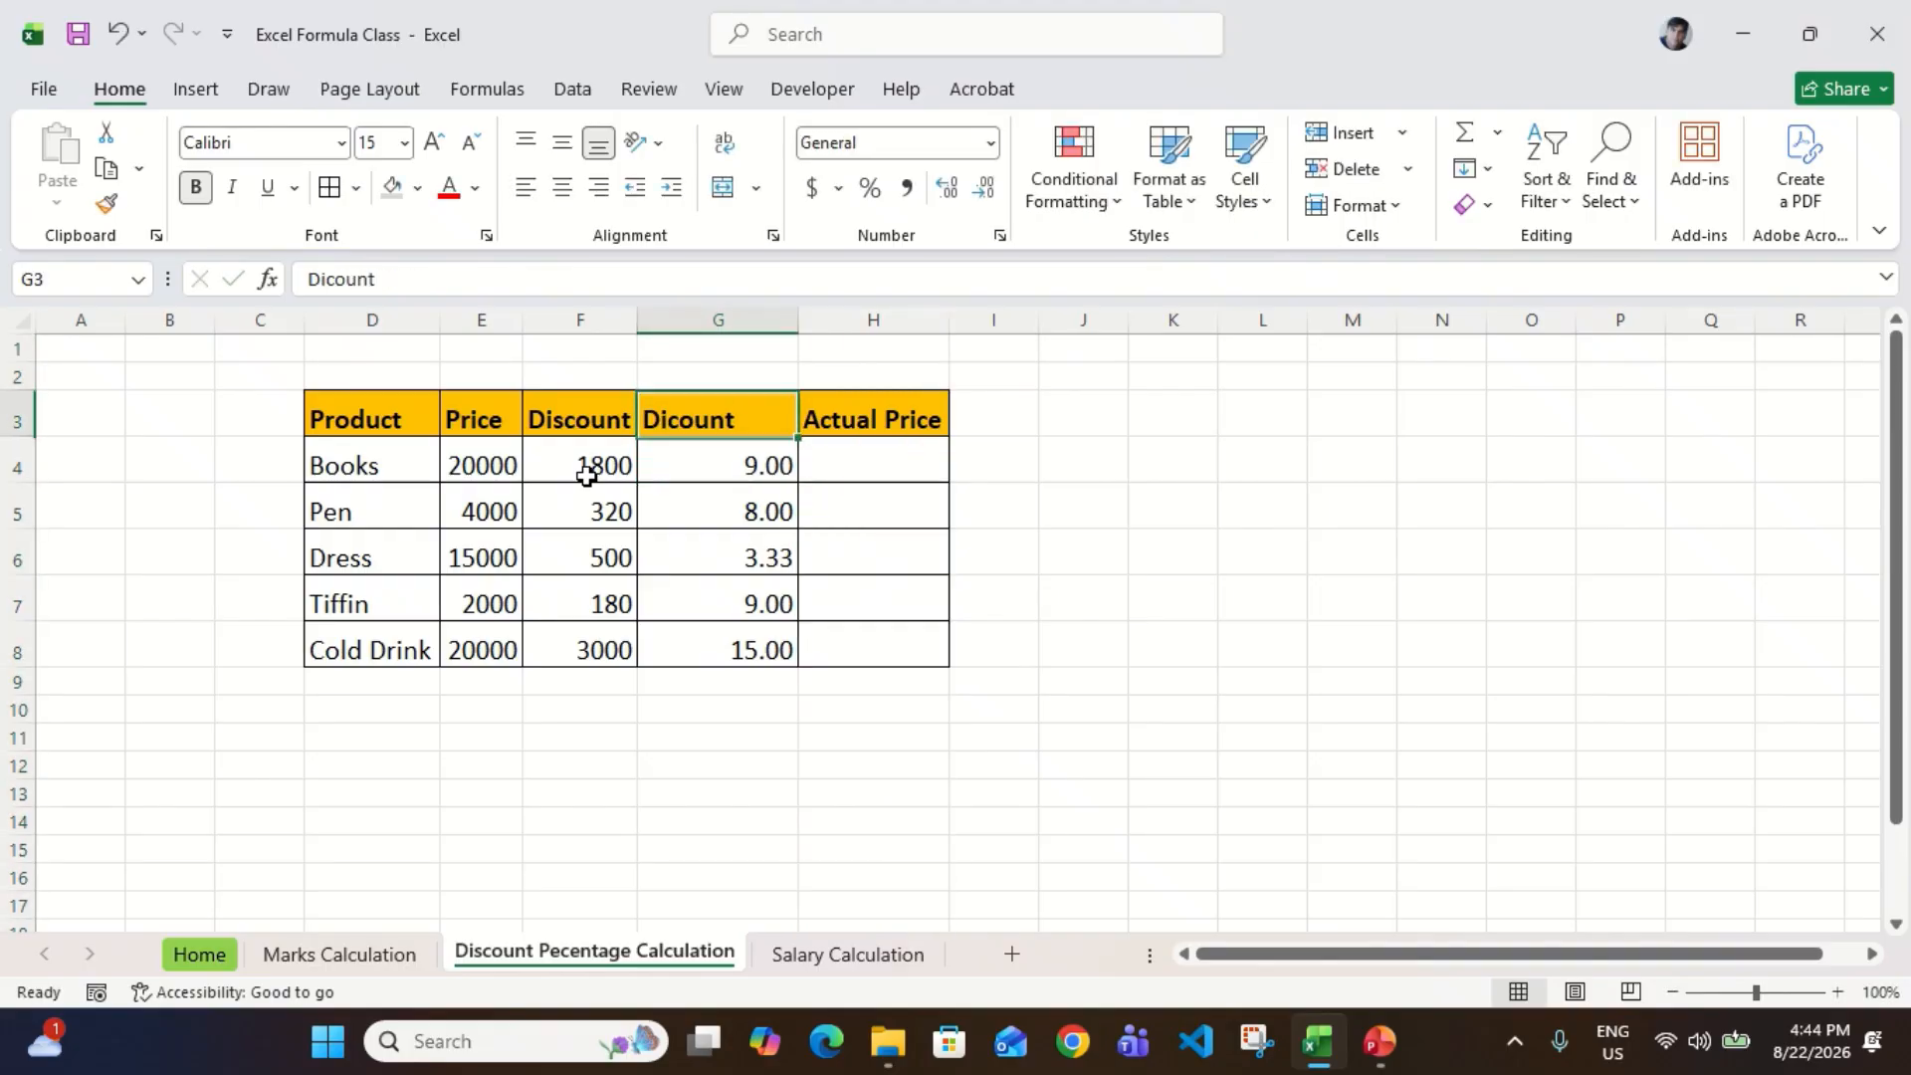
Step: Insert a blank column before the Actual Price column
{"action": "key", "text": "Right"}
{"action": "key", "text": "ctrl+space"}
{"action": "key", "text": "ctrl+shift+plus"}
{"action": "key", "text": "Left"}
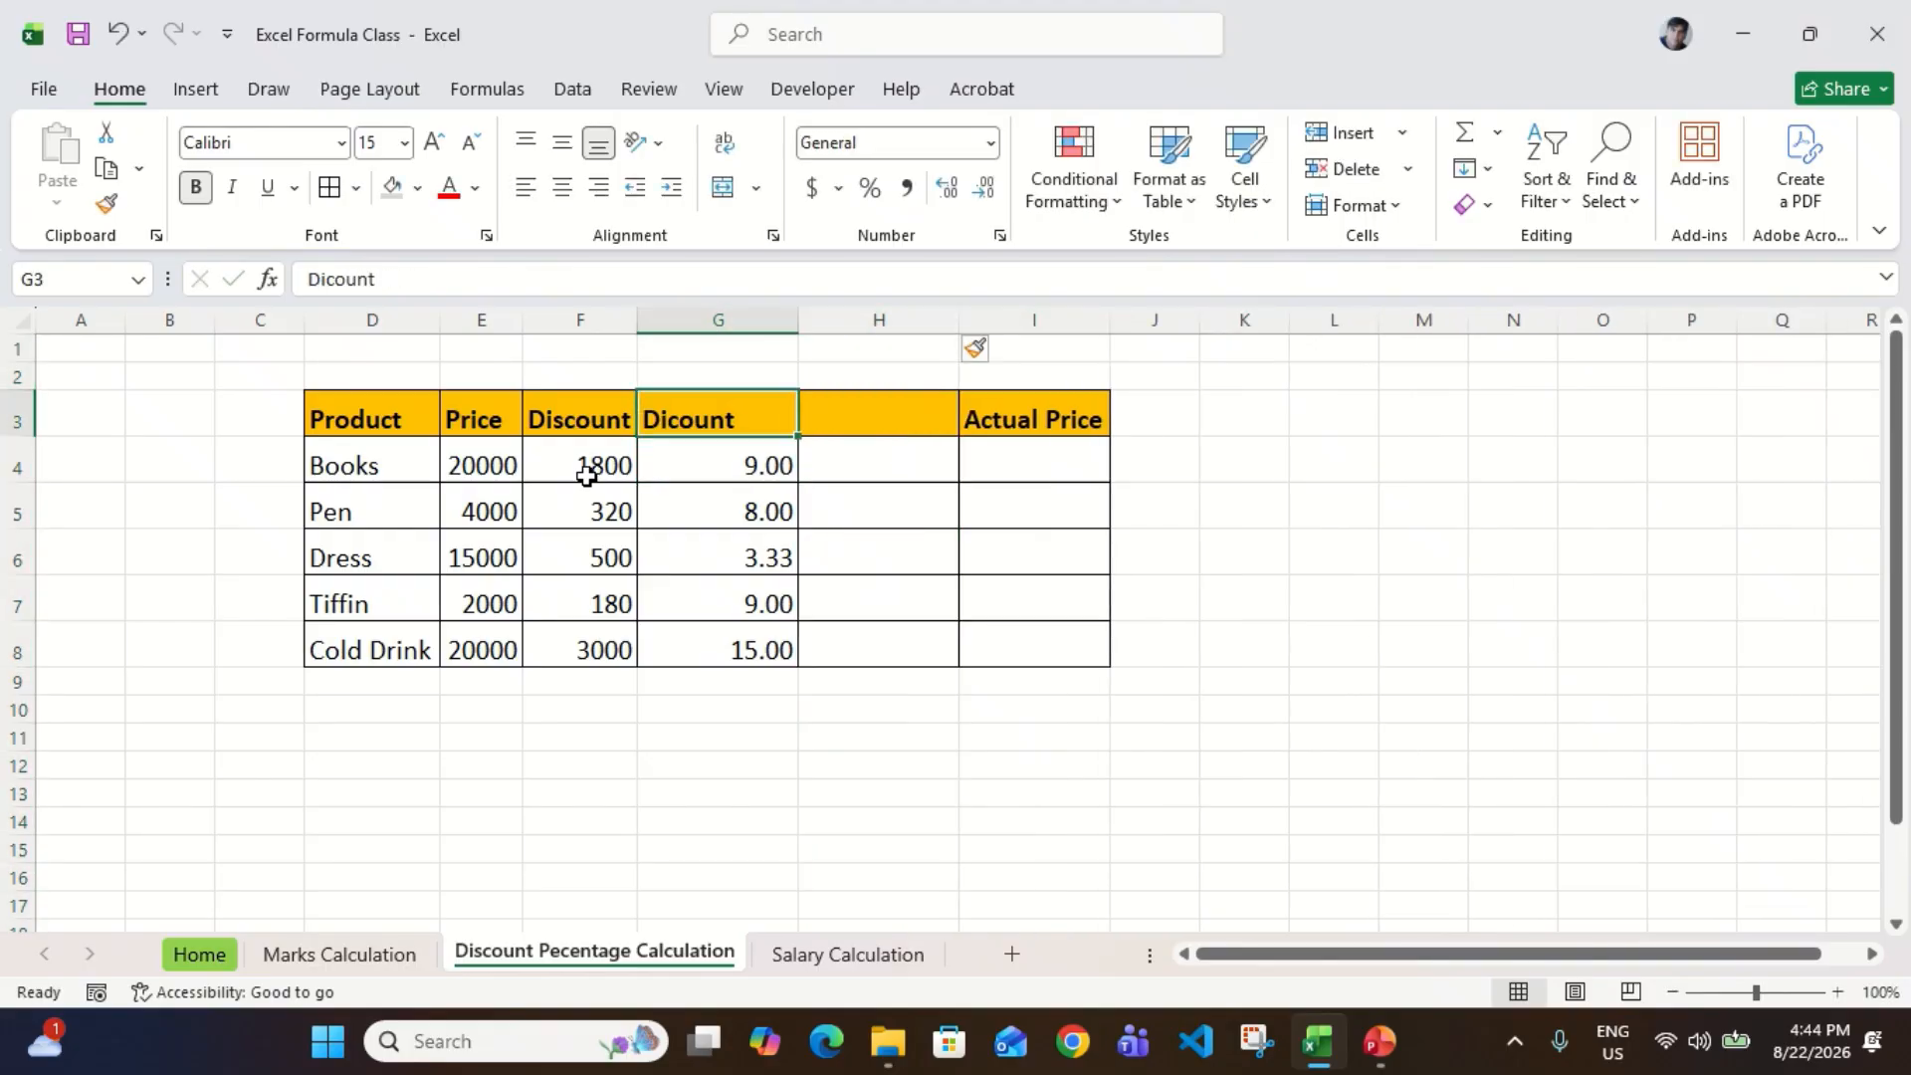
Step: Copy the Dicount header from G3 into H3
{"action": "key", "text": "Right"}
{"action": "key", "text": "Left"}
{"action": "key", "text": "ctrl+c"}
{"action": "key", "text": "Right"}
{"action": "key", "text": "Return"}
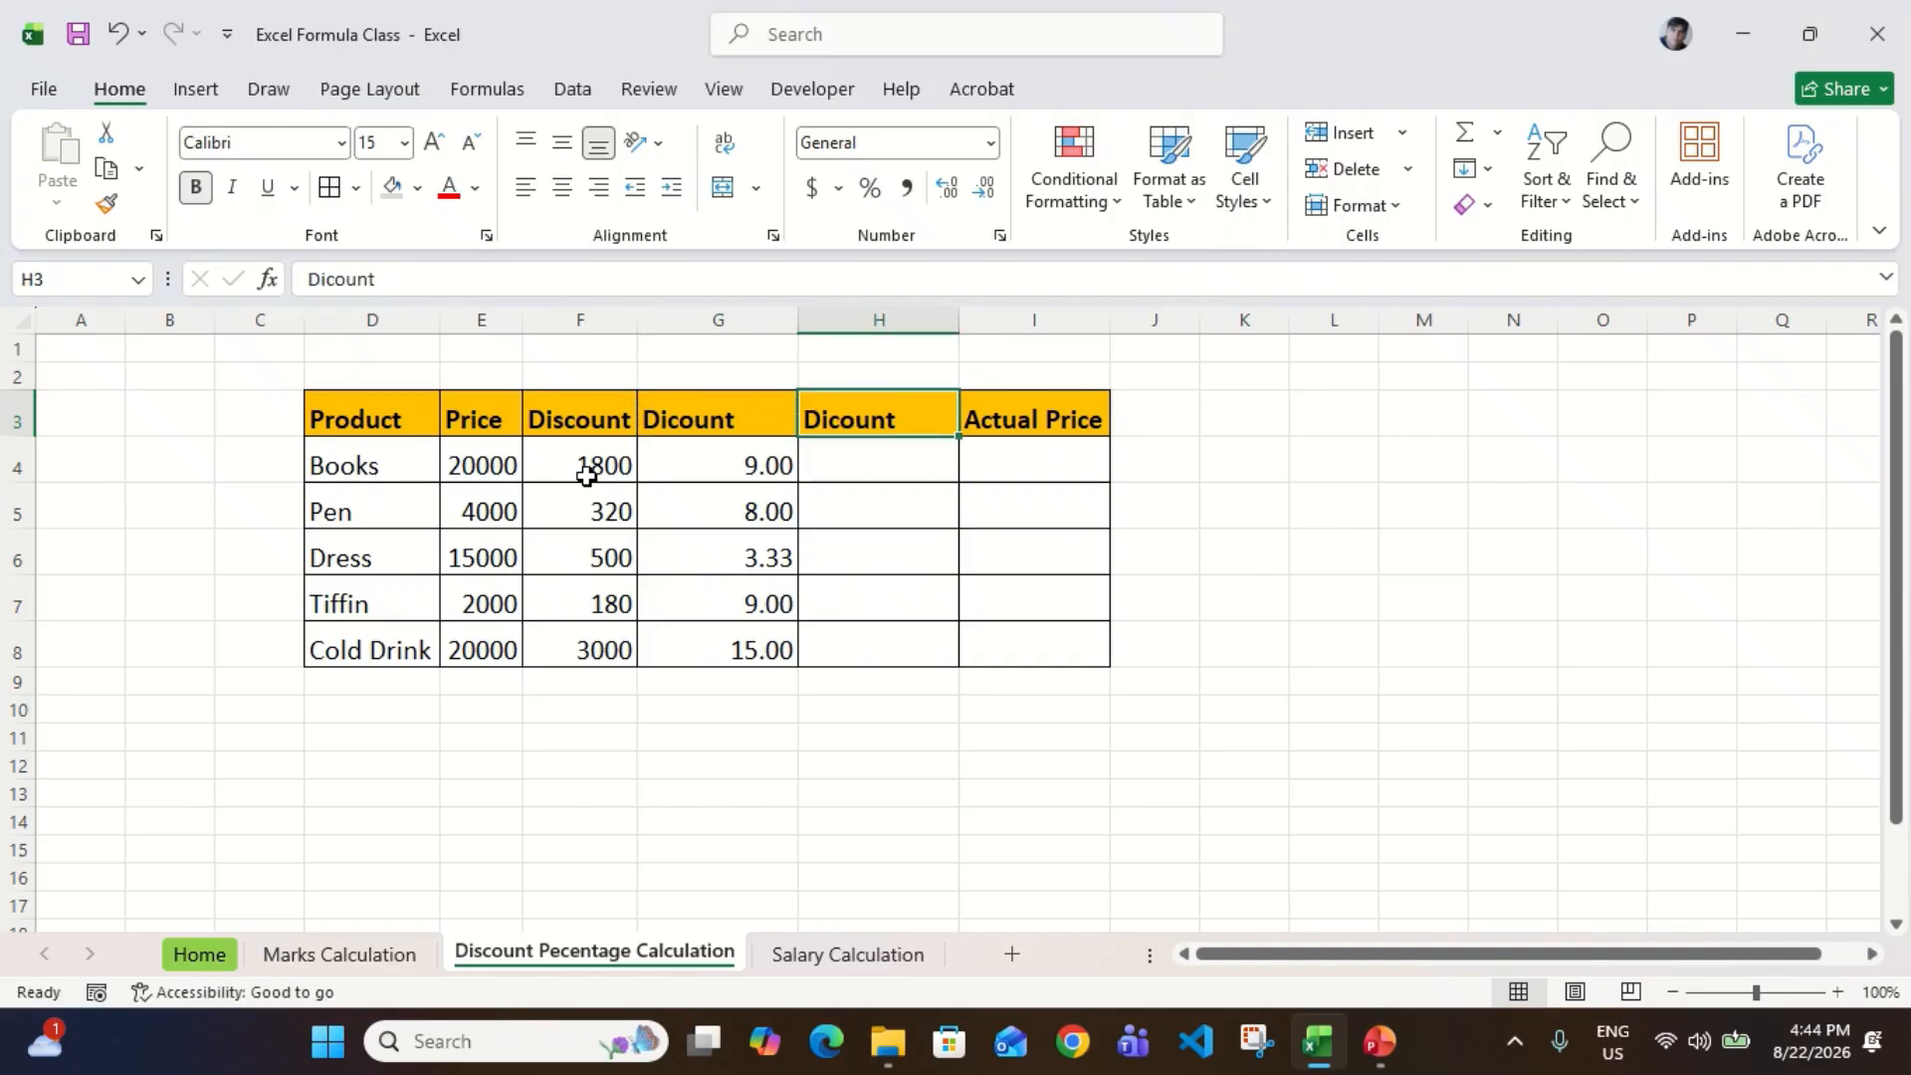
Step: Change the copied header in H3 to Dicount%
{"action": "key", "text": "F2"}
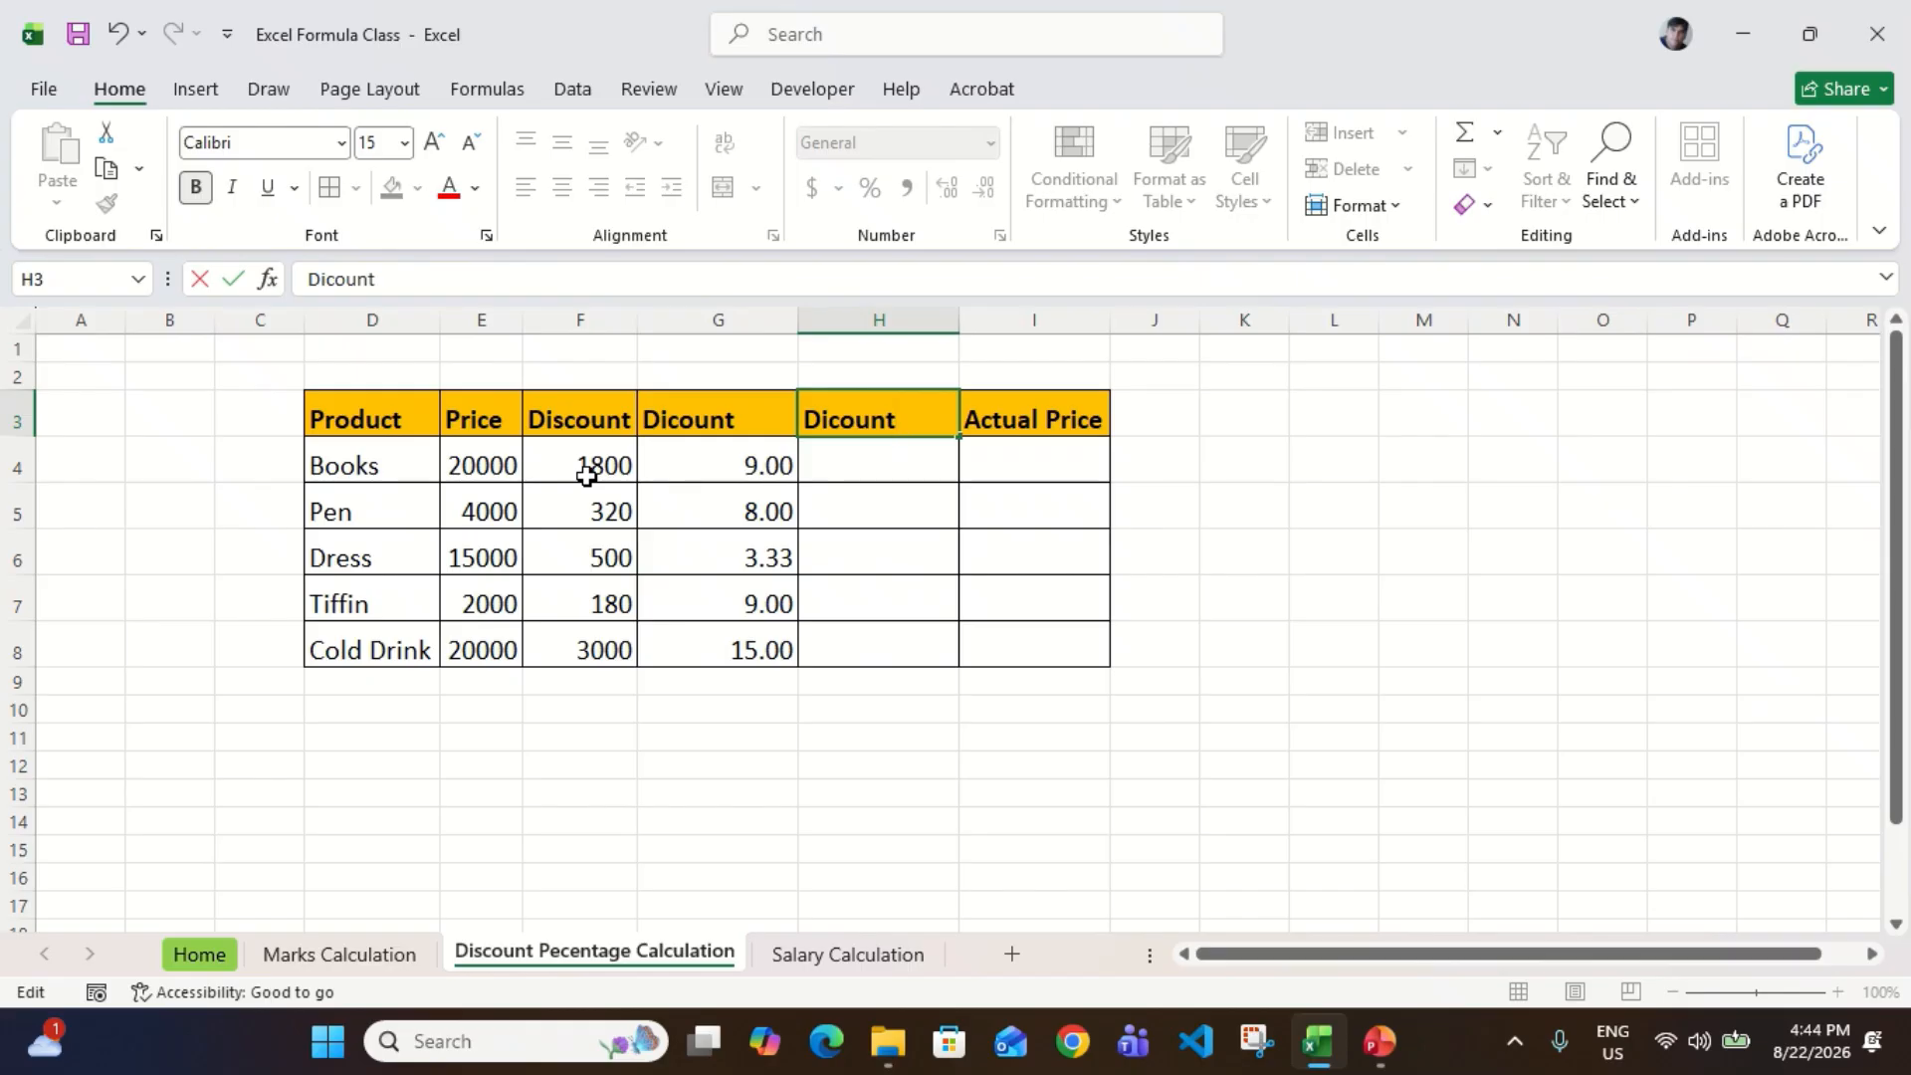
{"action": "key", "text": "ctrl+Return"}
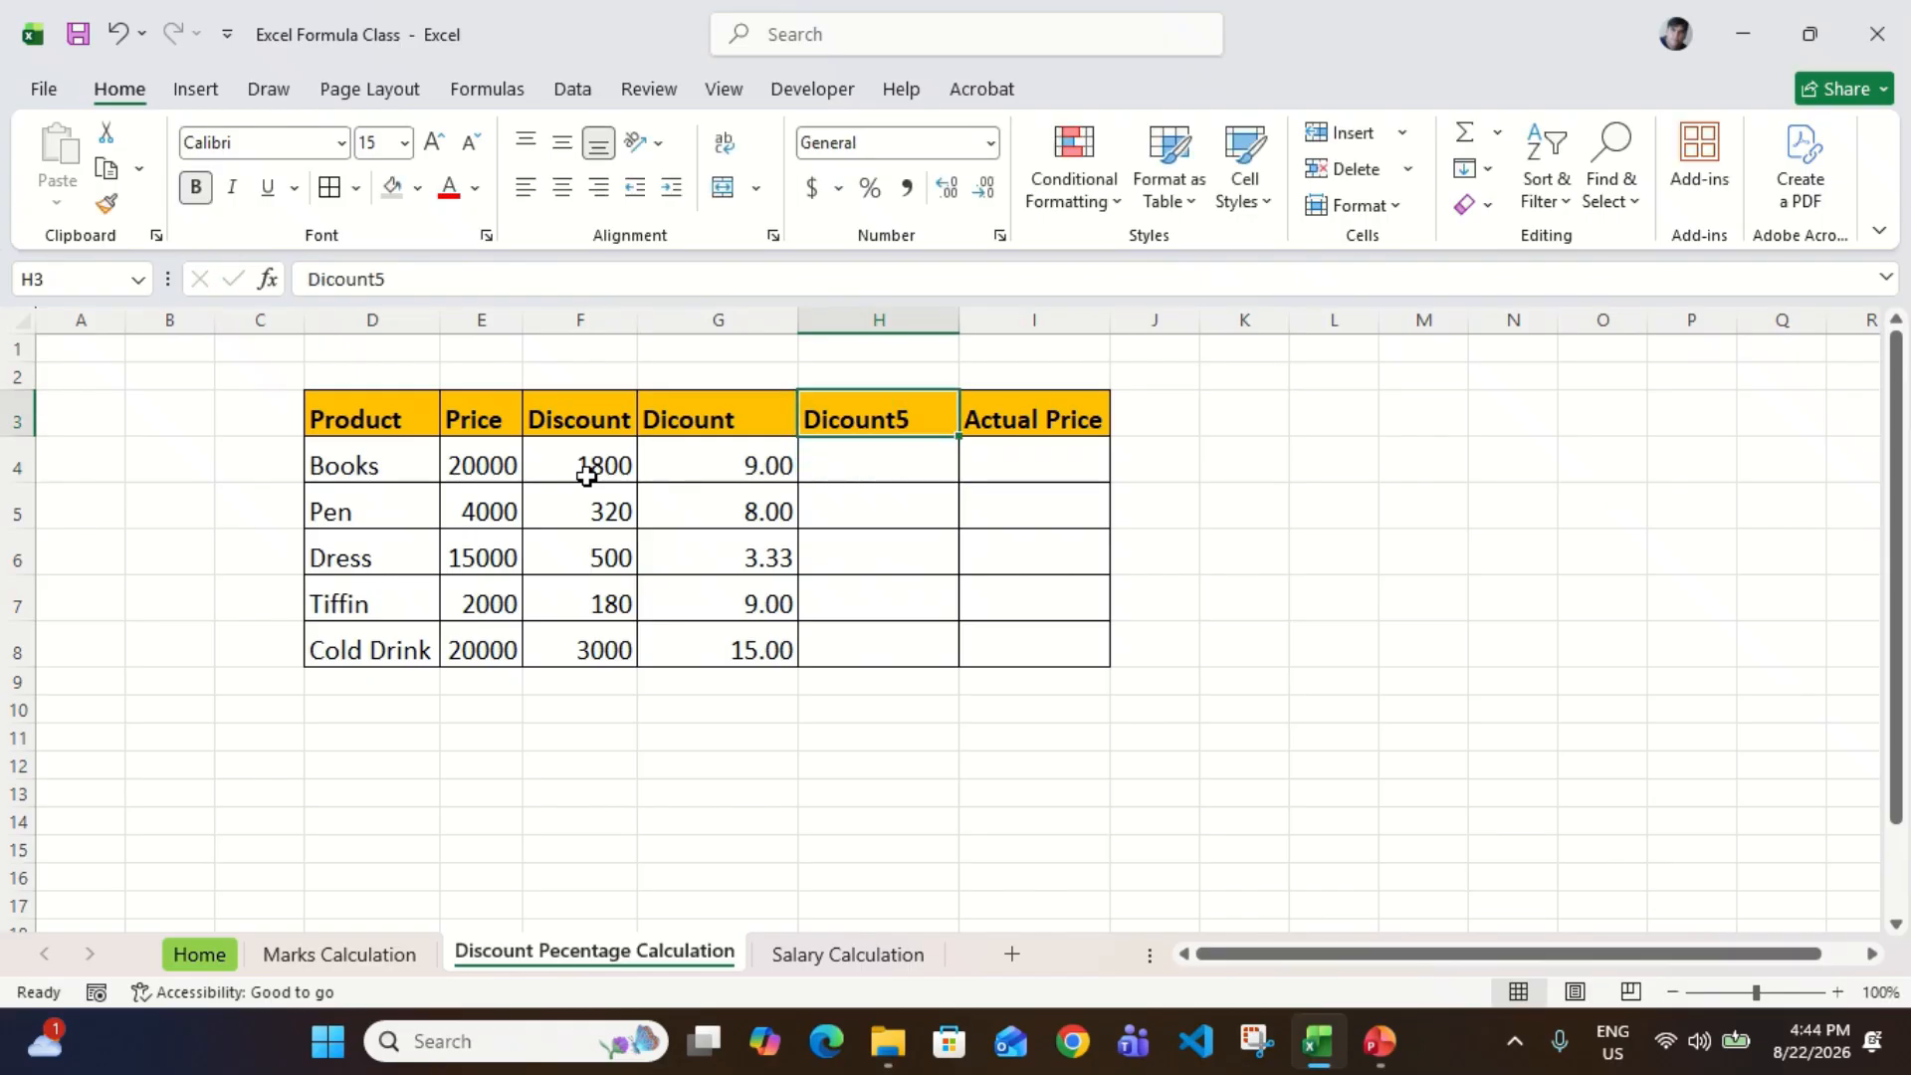
{"action": "key", "text": "F2"}
{"action": "key", "text": "BackSpace"}
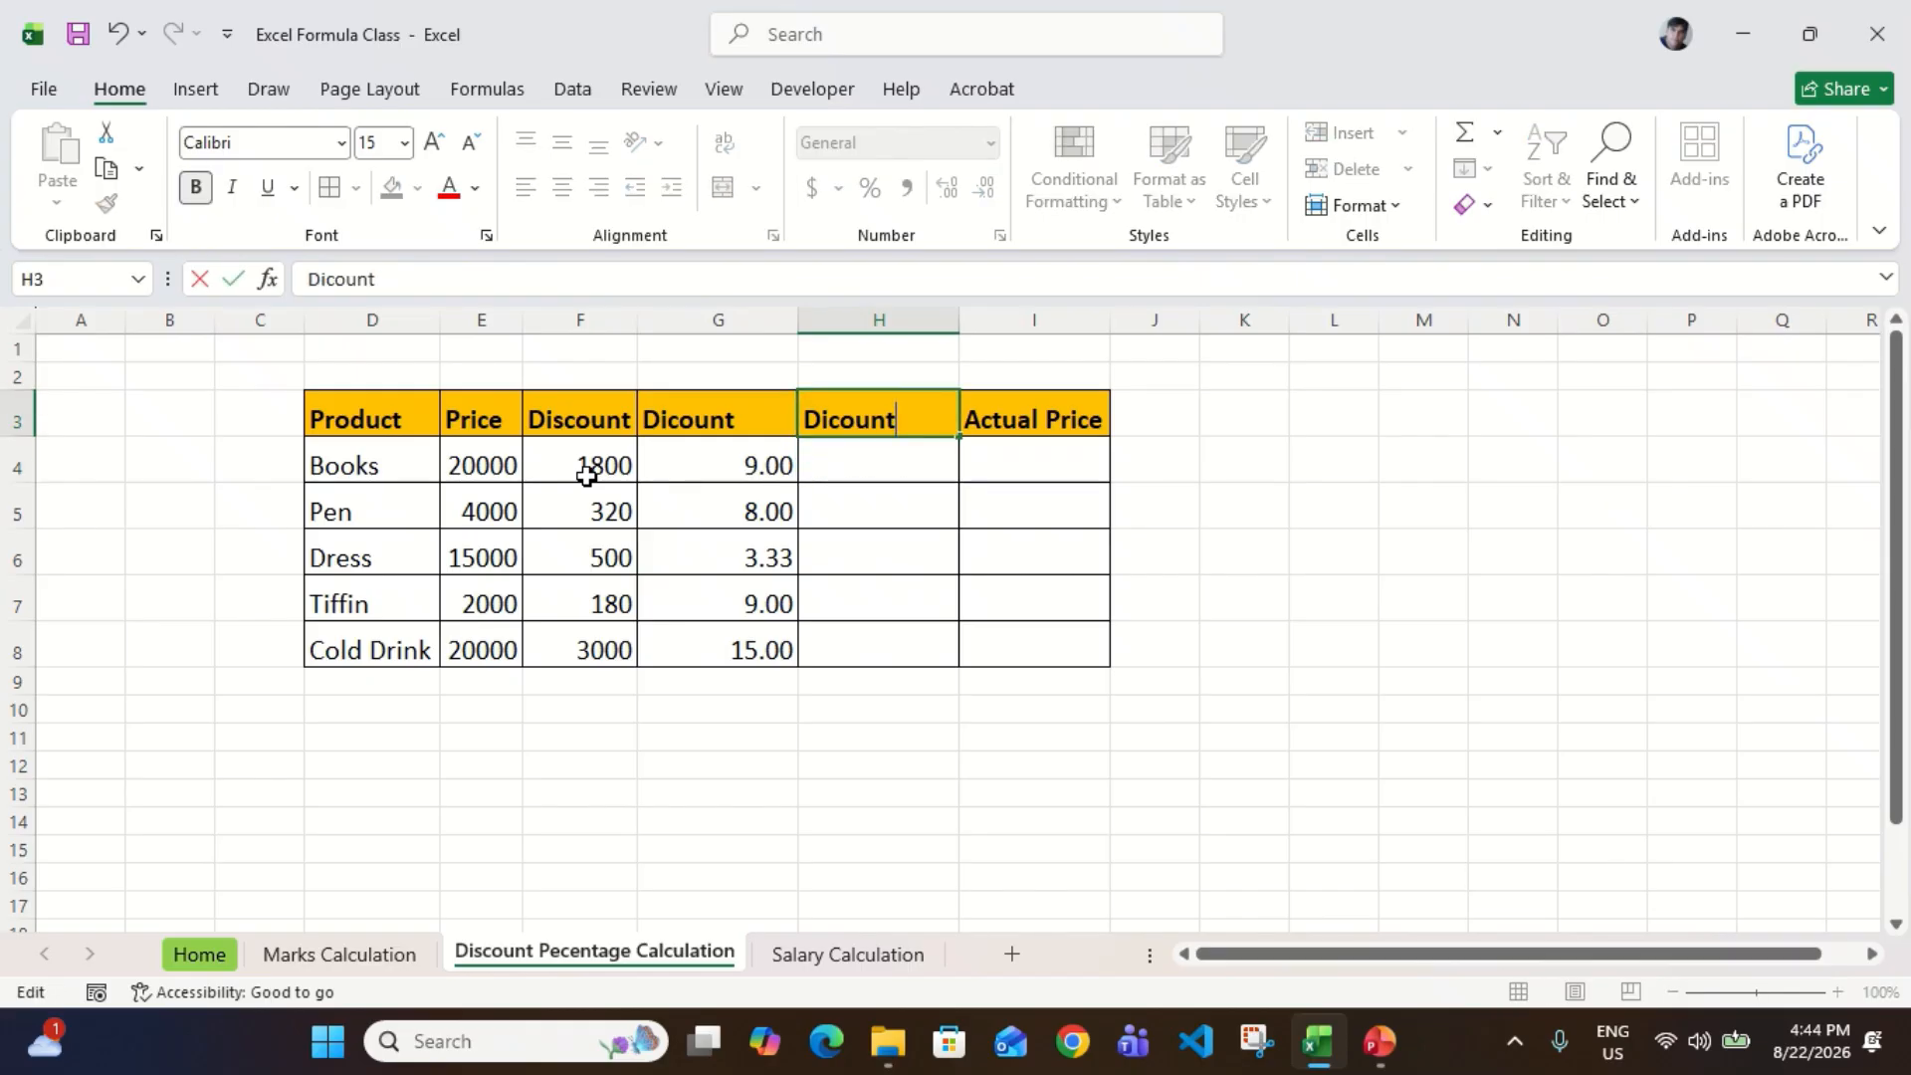
{"action": "type", "text": "%"}
{"action": "key", "text": "Return"}
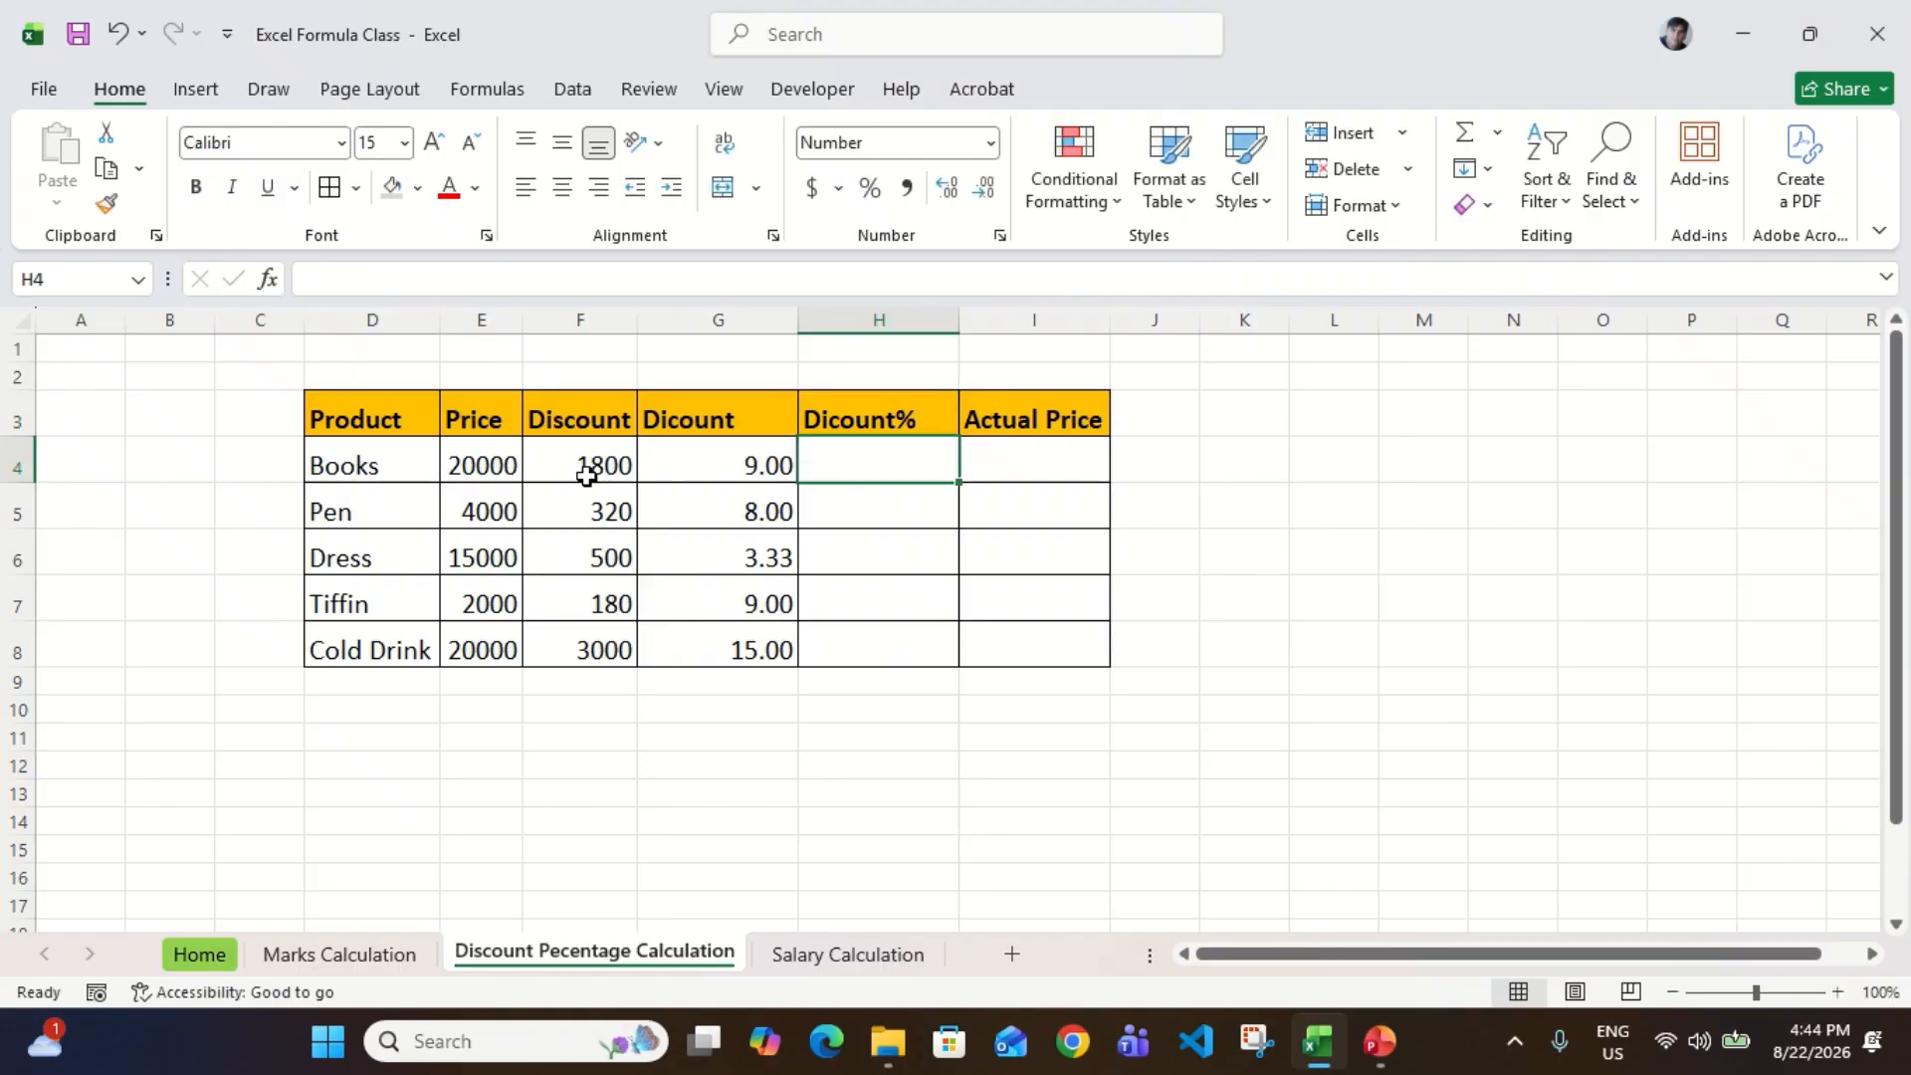
Step: Enter the formula =F4/E4 in H4 for the Books discount percentage
{"action": "type", "text": "="}
{"action": "key", "text": "Left"}
{"action": "key", "text": "Left"}
{"action": "type", "text": "/"}
{"action": "key", "text": "Left"}
{"action": "key", "text": "Left"}
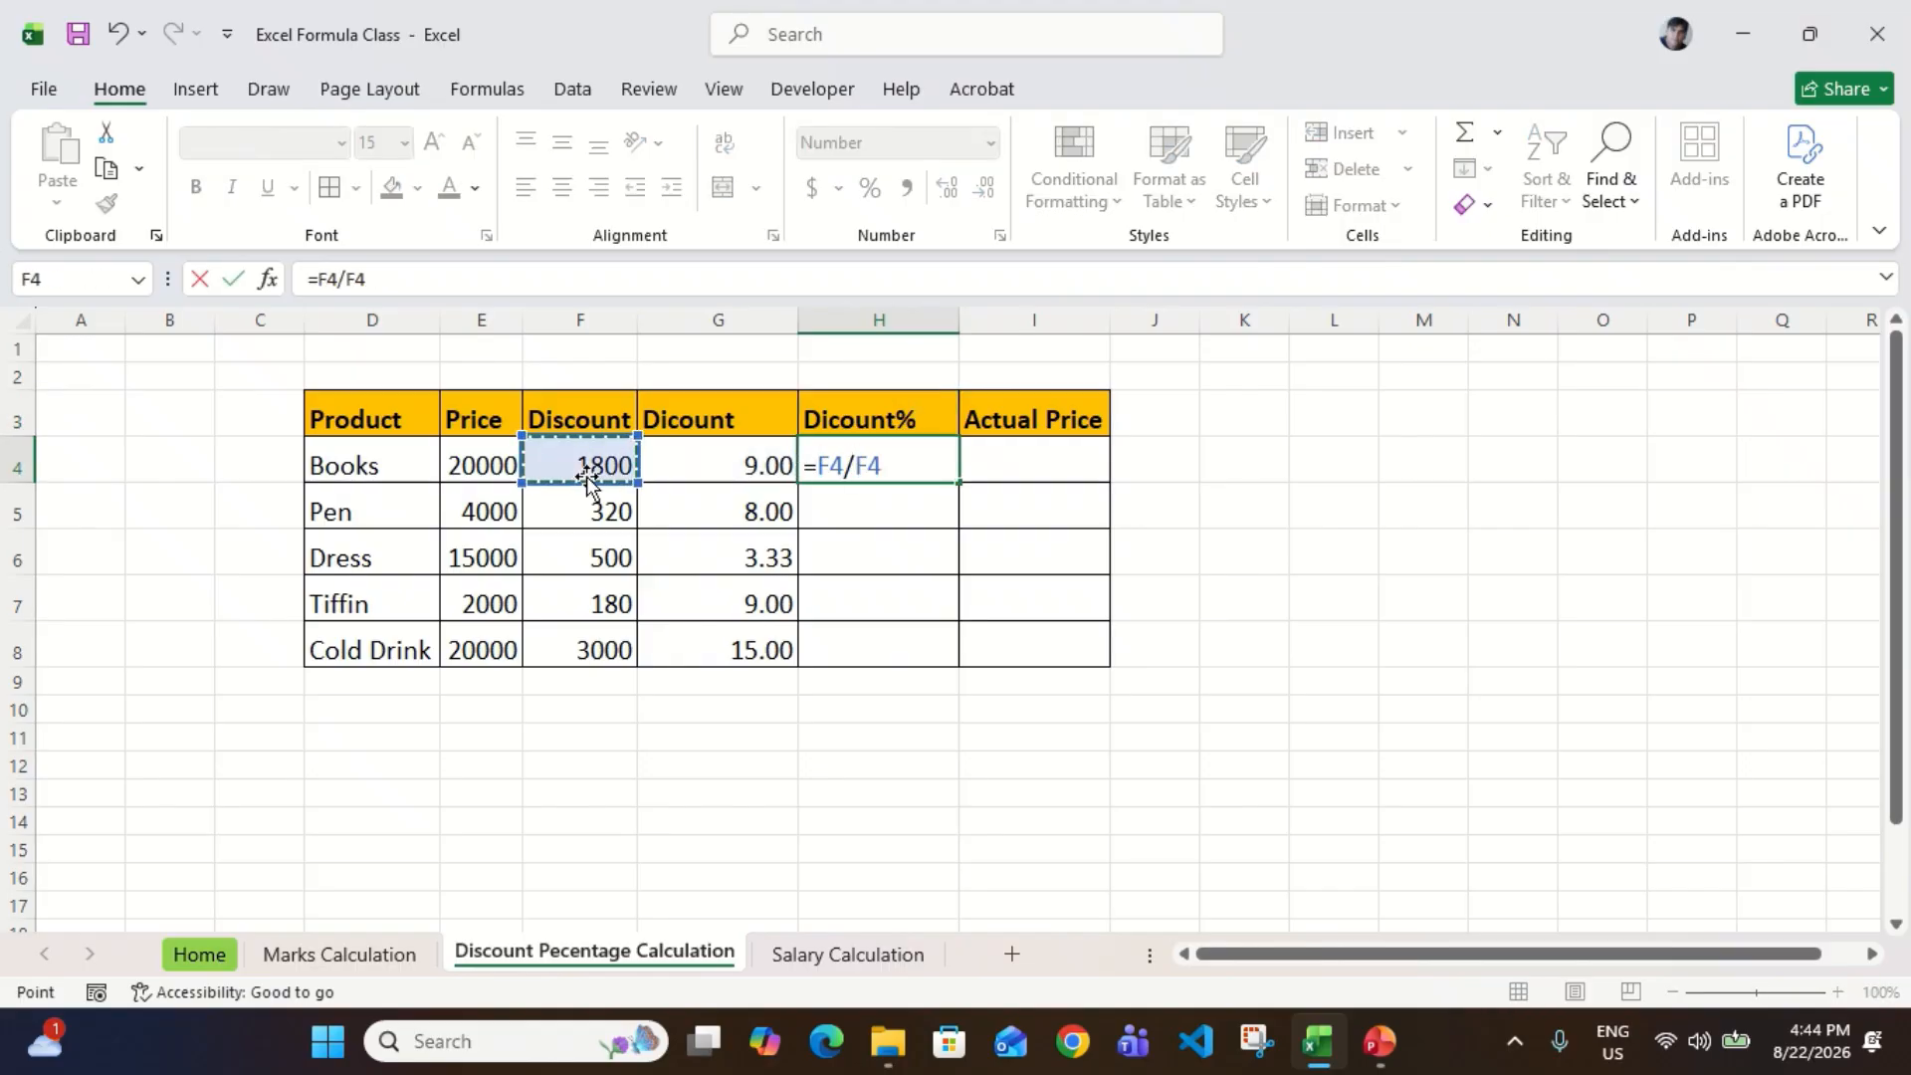
Step: Fill the Dicount% formula from H4 down through H8 for the remaining products
{"action": "key", "text": "Left"}
{"action": "key", "text": "Return"}
{"action": "key", "text": "Left"}
{"action": "key", "text": "ctrl+Down"}
{"action": "key", "text": "Right"}
{"action": "key", "text": "ctrl+shift+Up"}
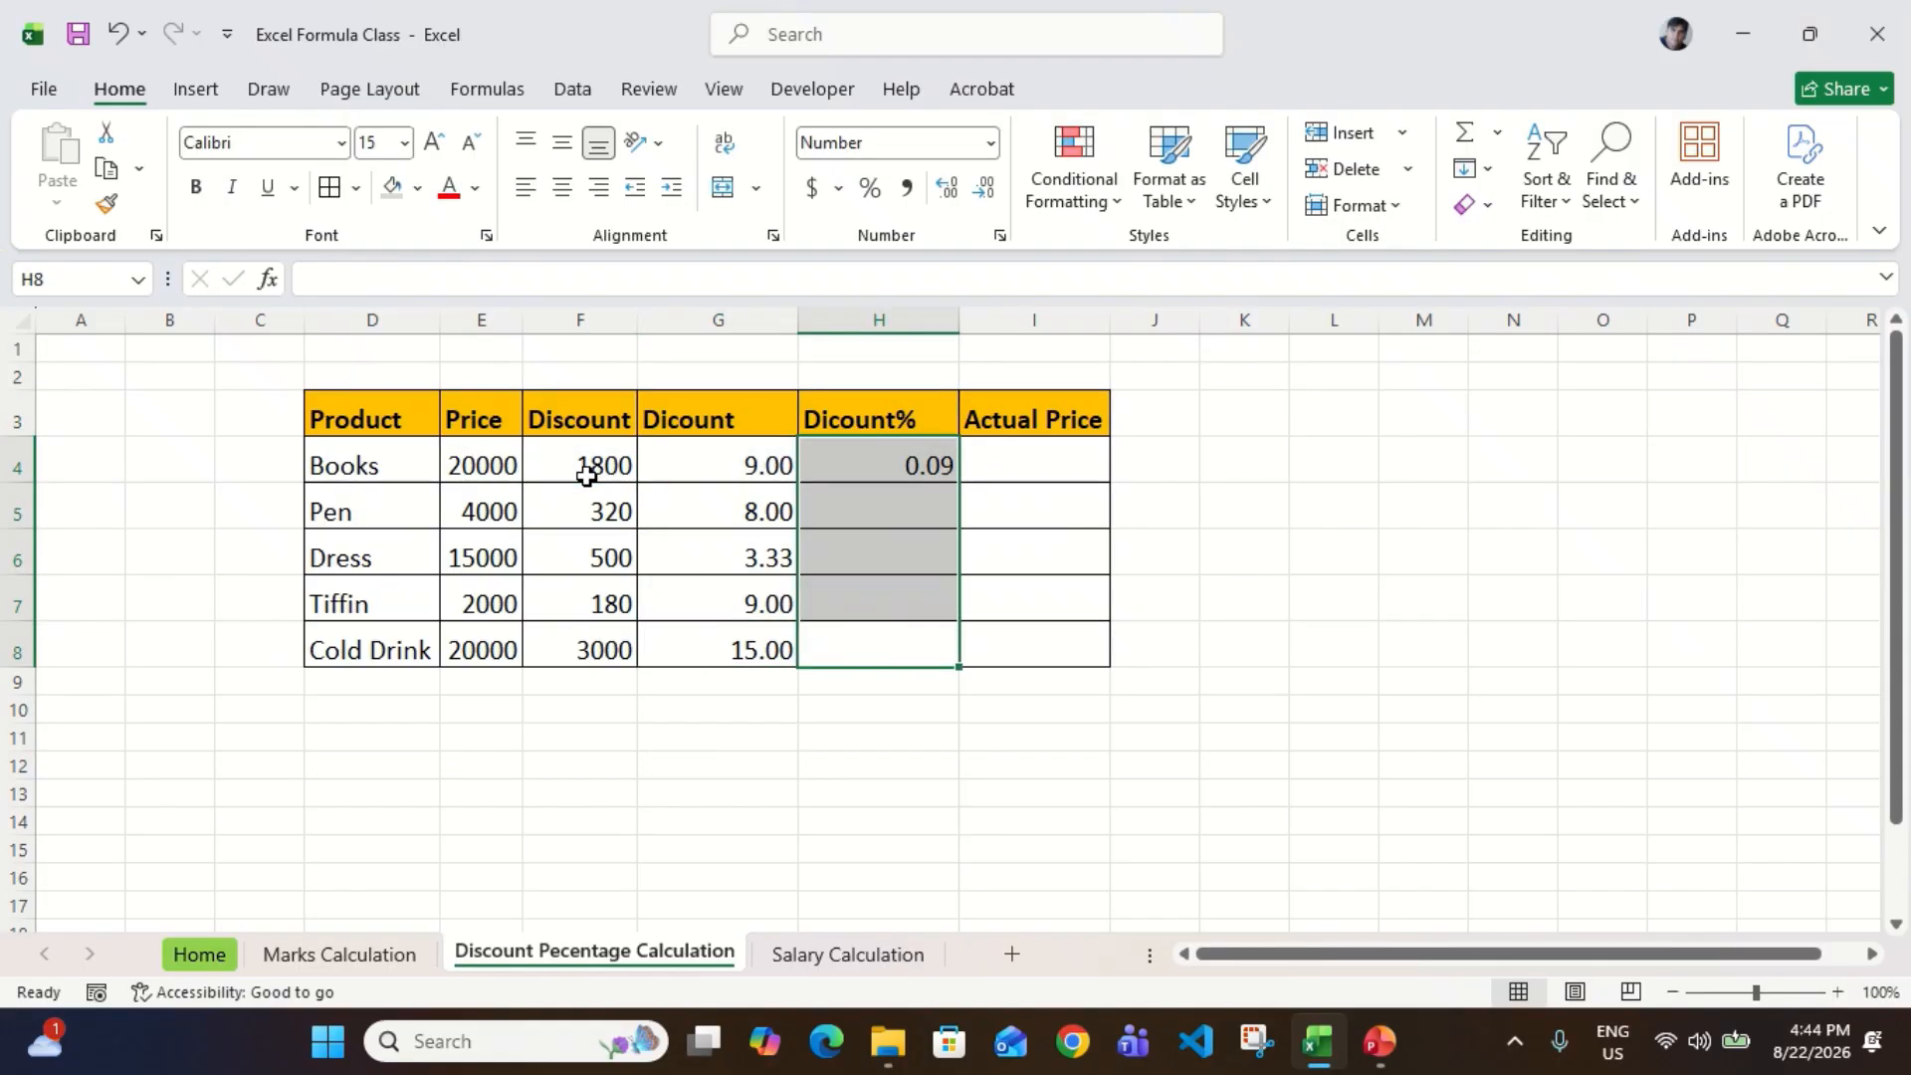
{"action": "key", "text": "ctrl+d"}
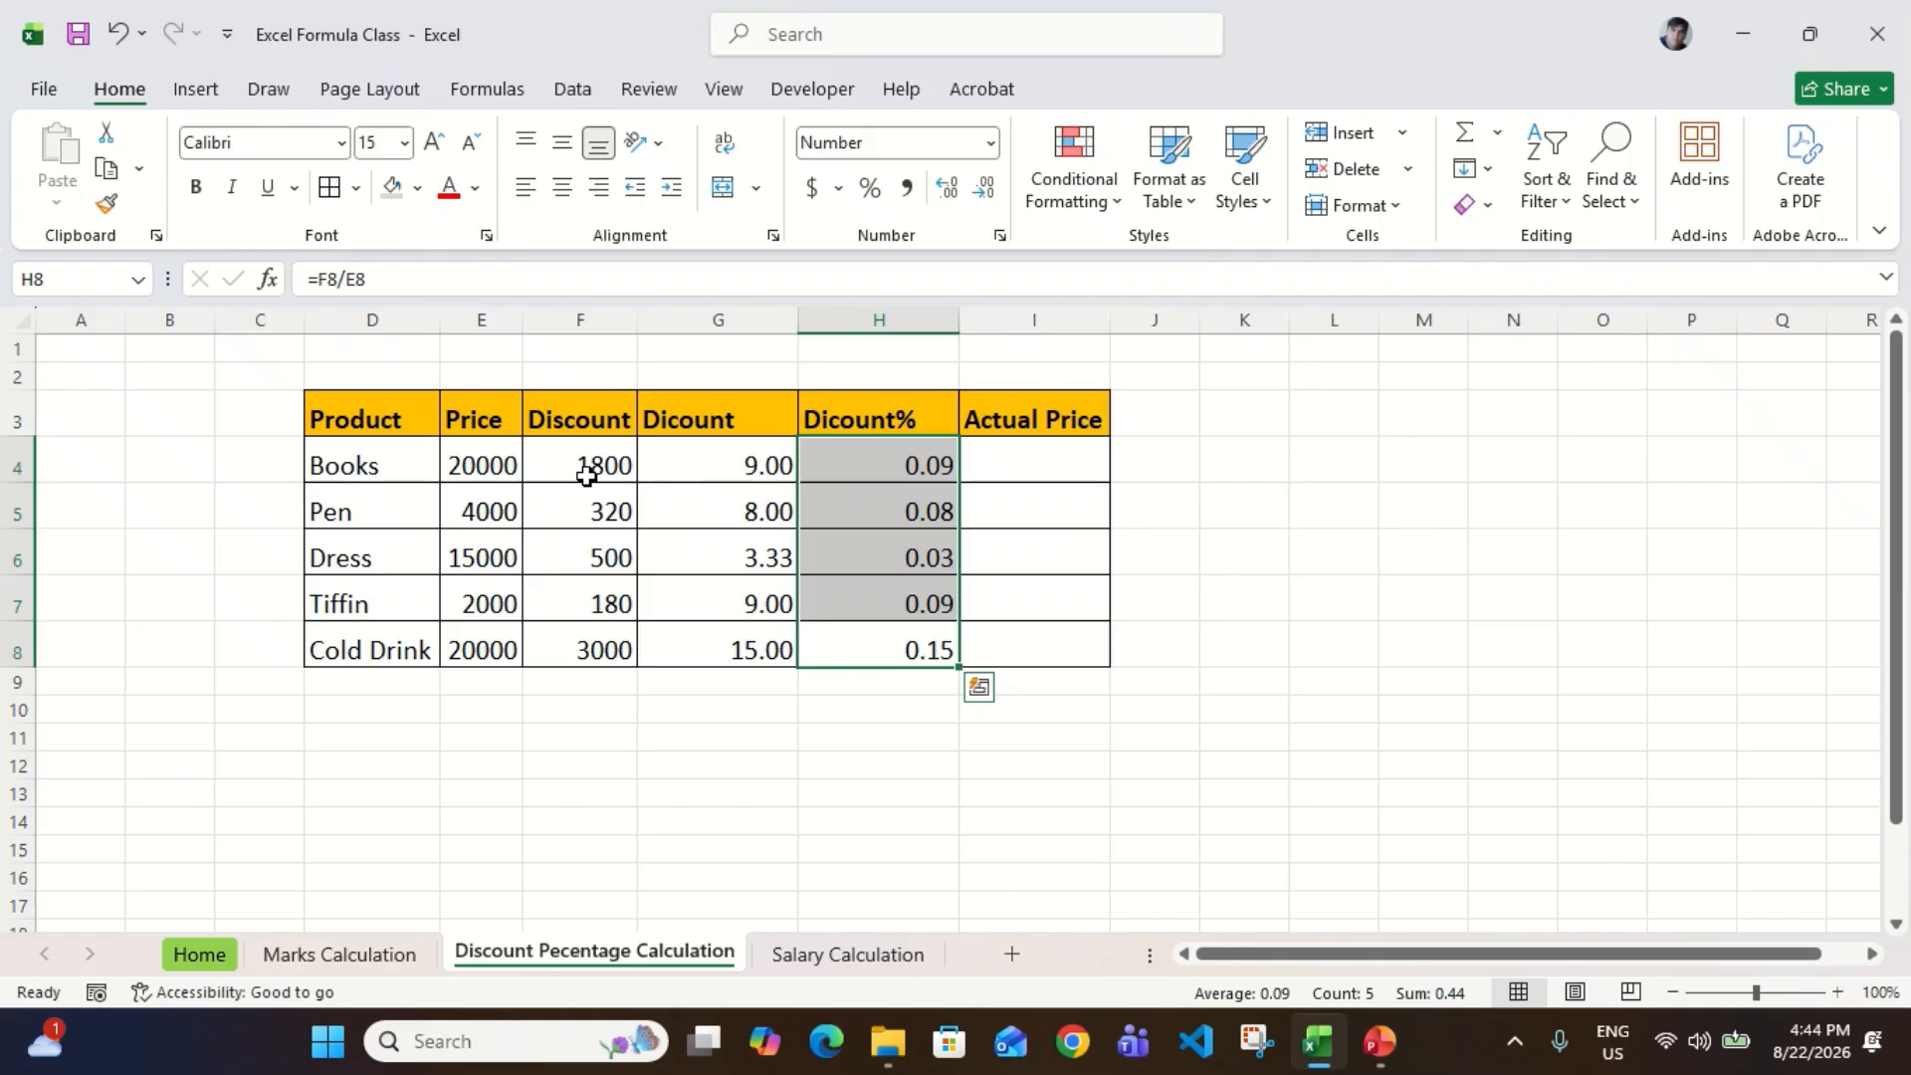
Step: Format the Dicount% values in H4:H8 as percentages and centre them
{"action": "key", "text": "ctrl+shift+5"}
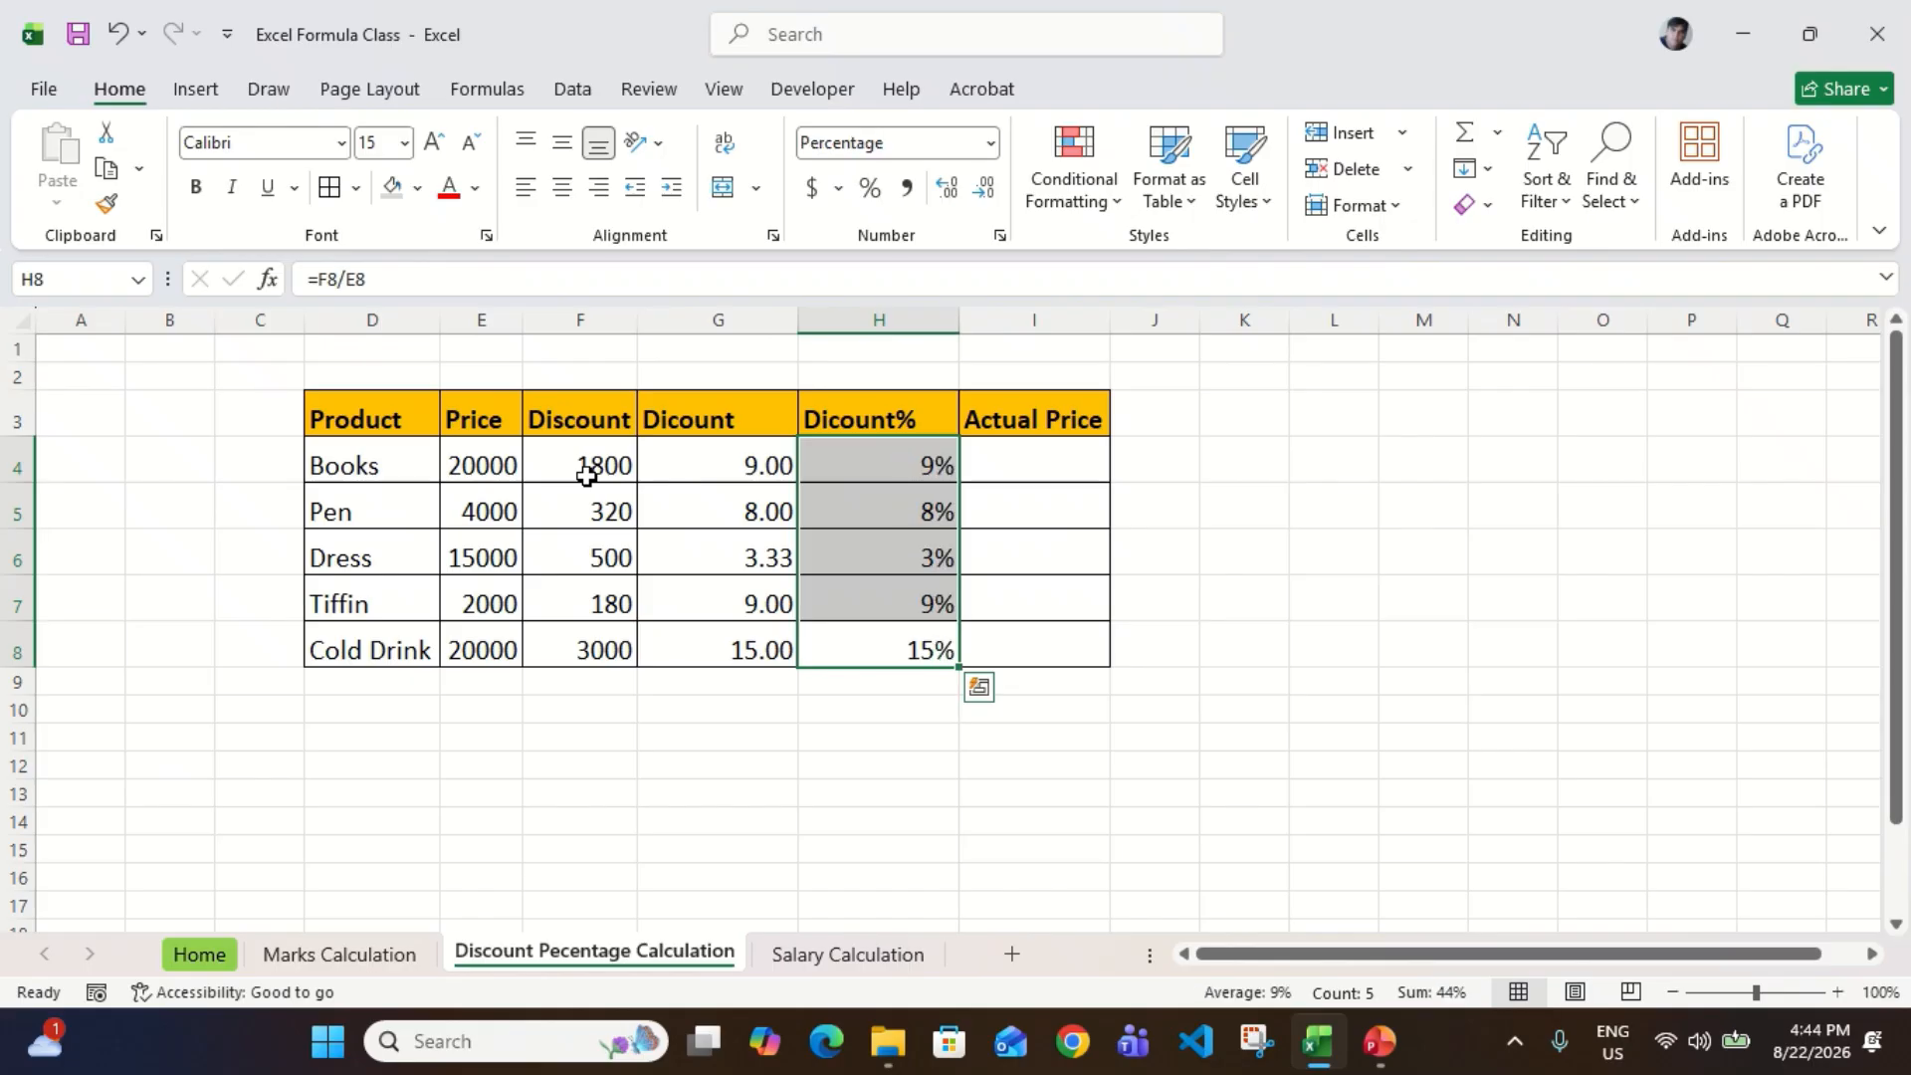
{"action": "left_click", "coordinate": [562, 187]}
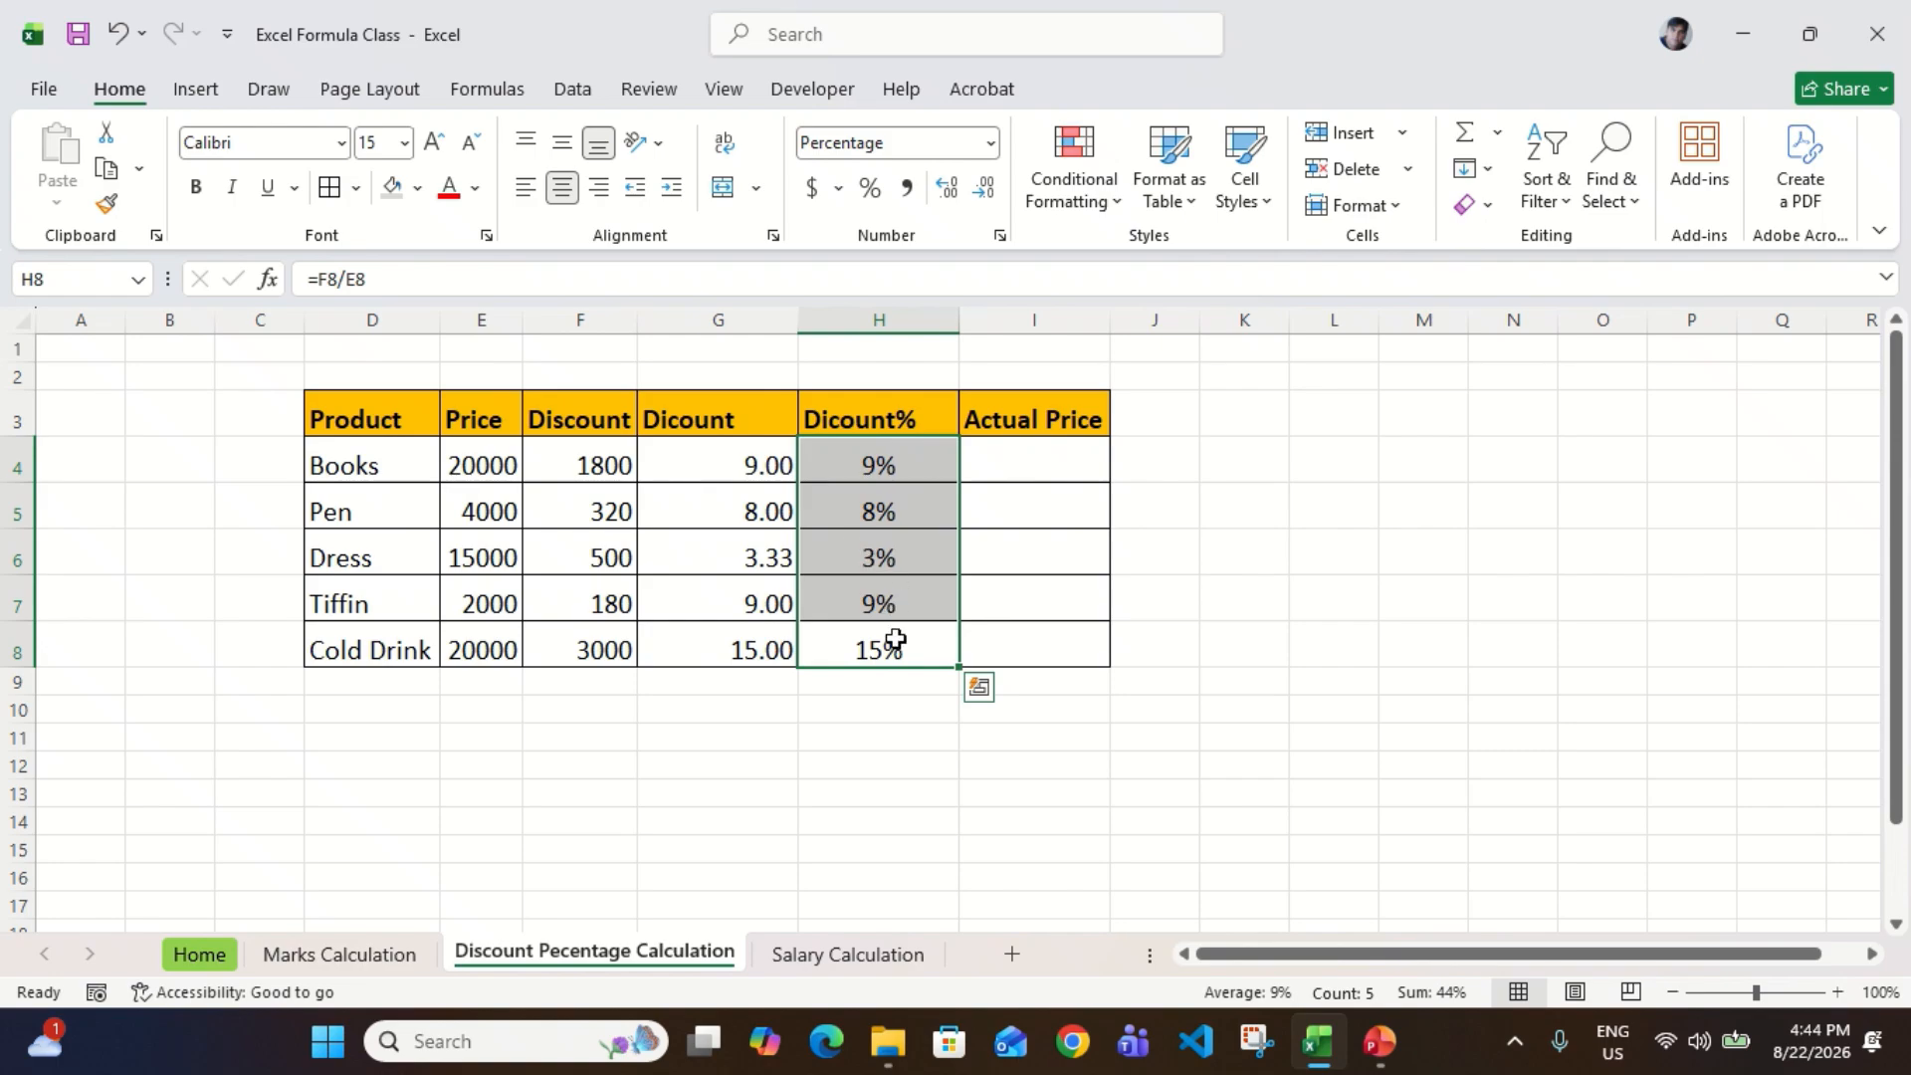
Step: Examine the Books row's price, discount and both discount percentage cells
{"action": "left_click", "coordinate": [886, 474]}
{"action": "key", "text": "Up"}
{"action": "key", "text": "Down"}
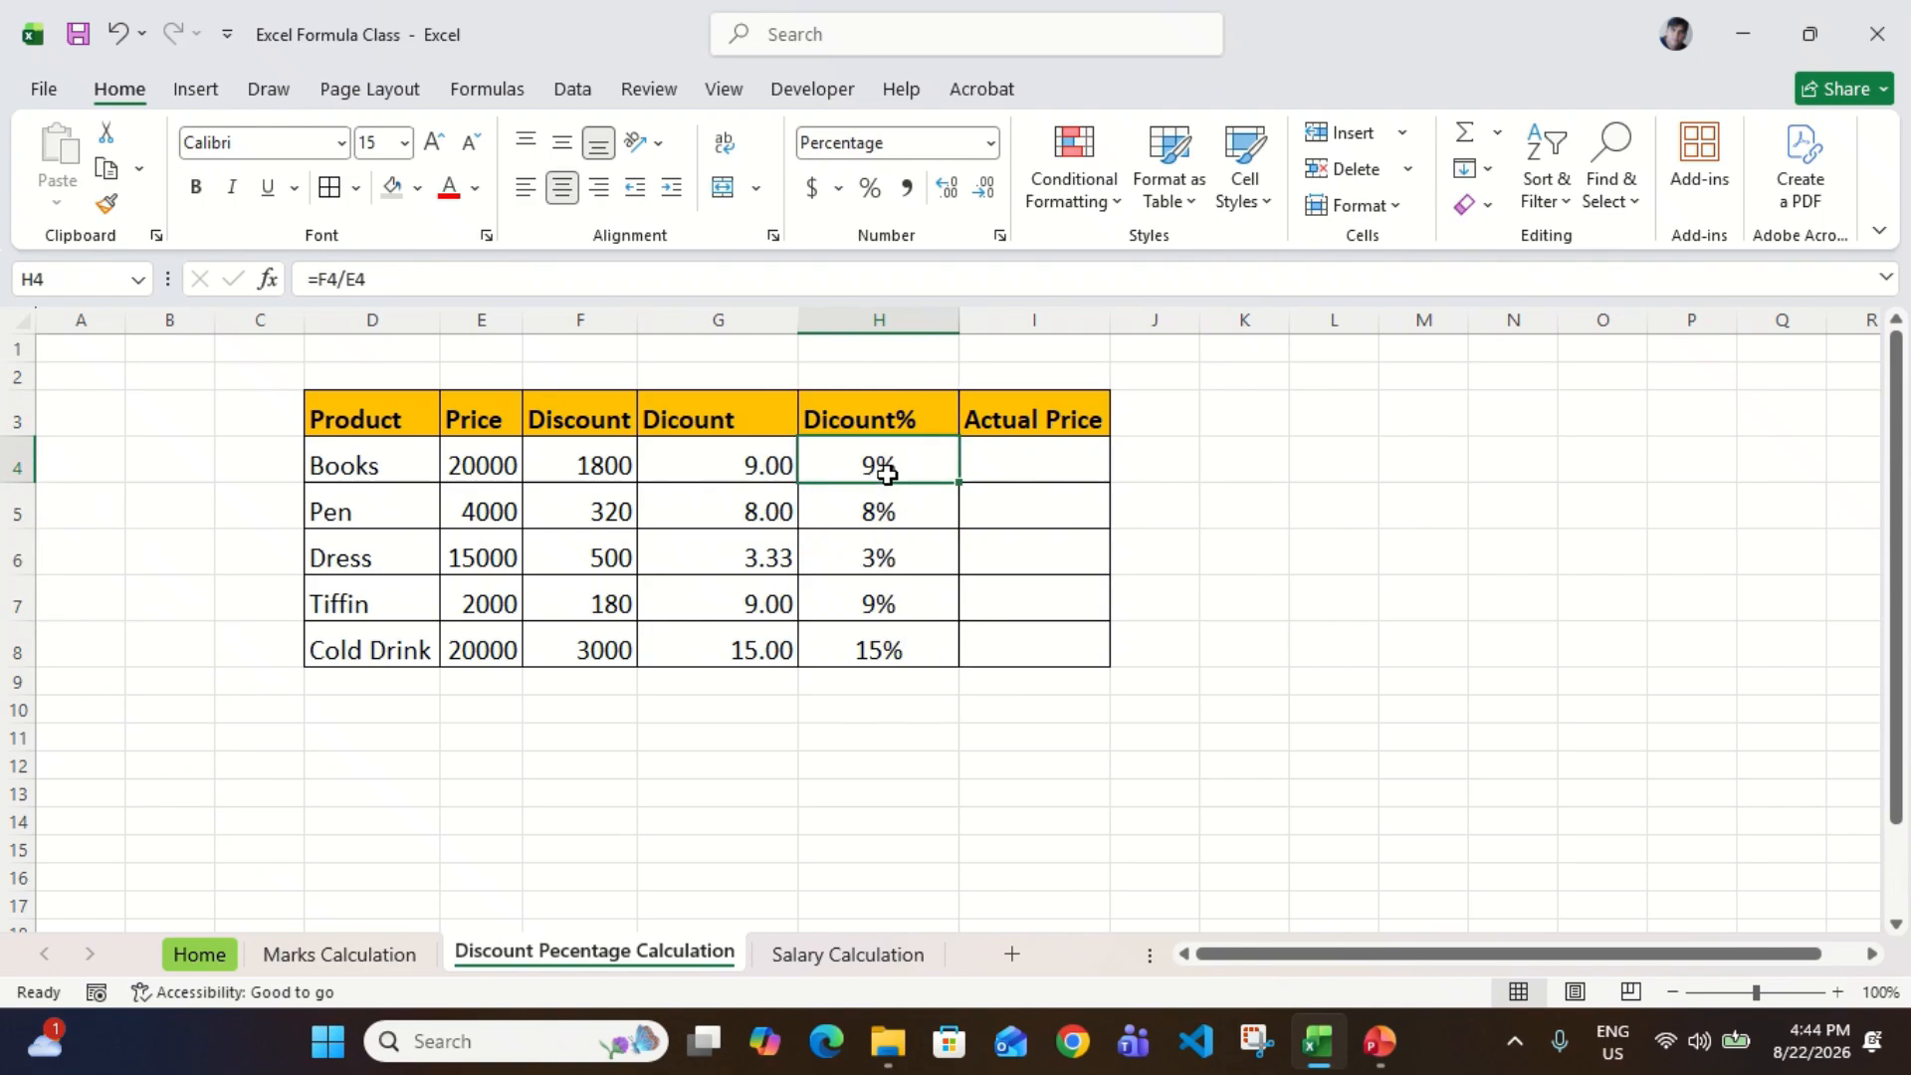
{"action": "key", "text": "ctrl+shift+Down"}
{"action": "key", "text": "Left"}
{"action": "key", "text": "Left"}
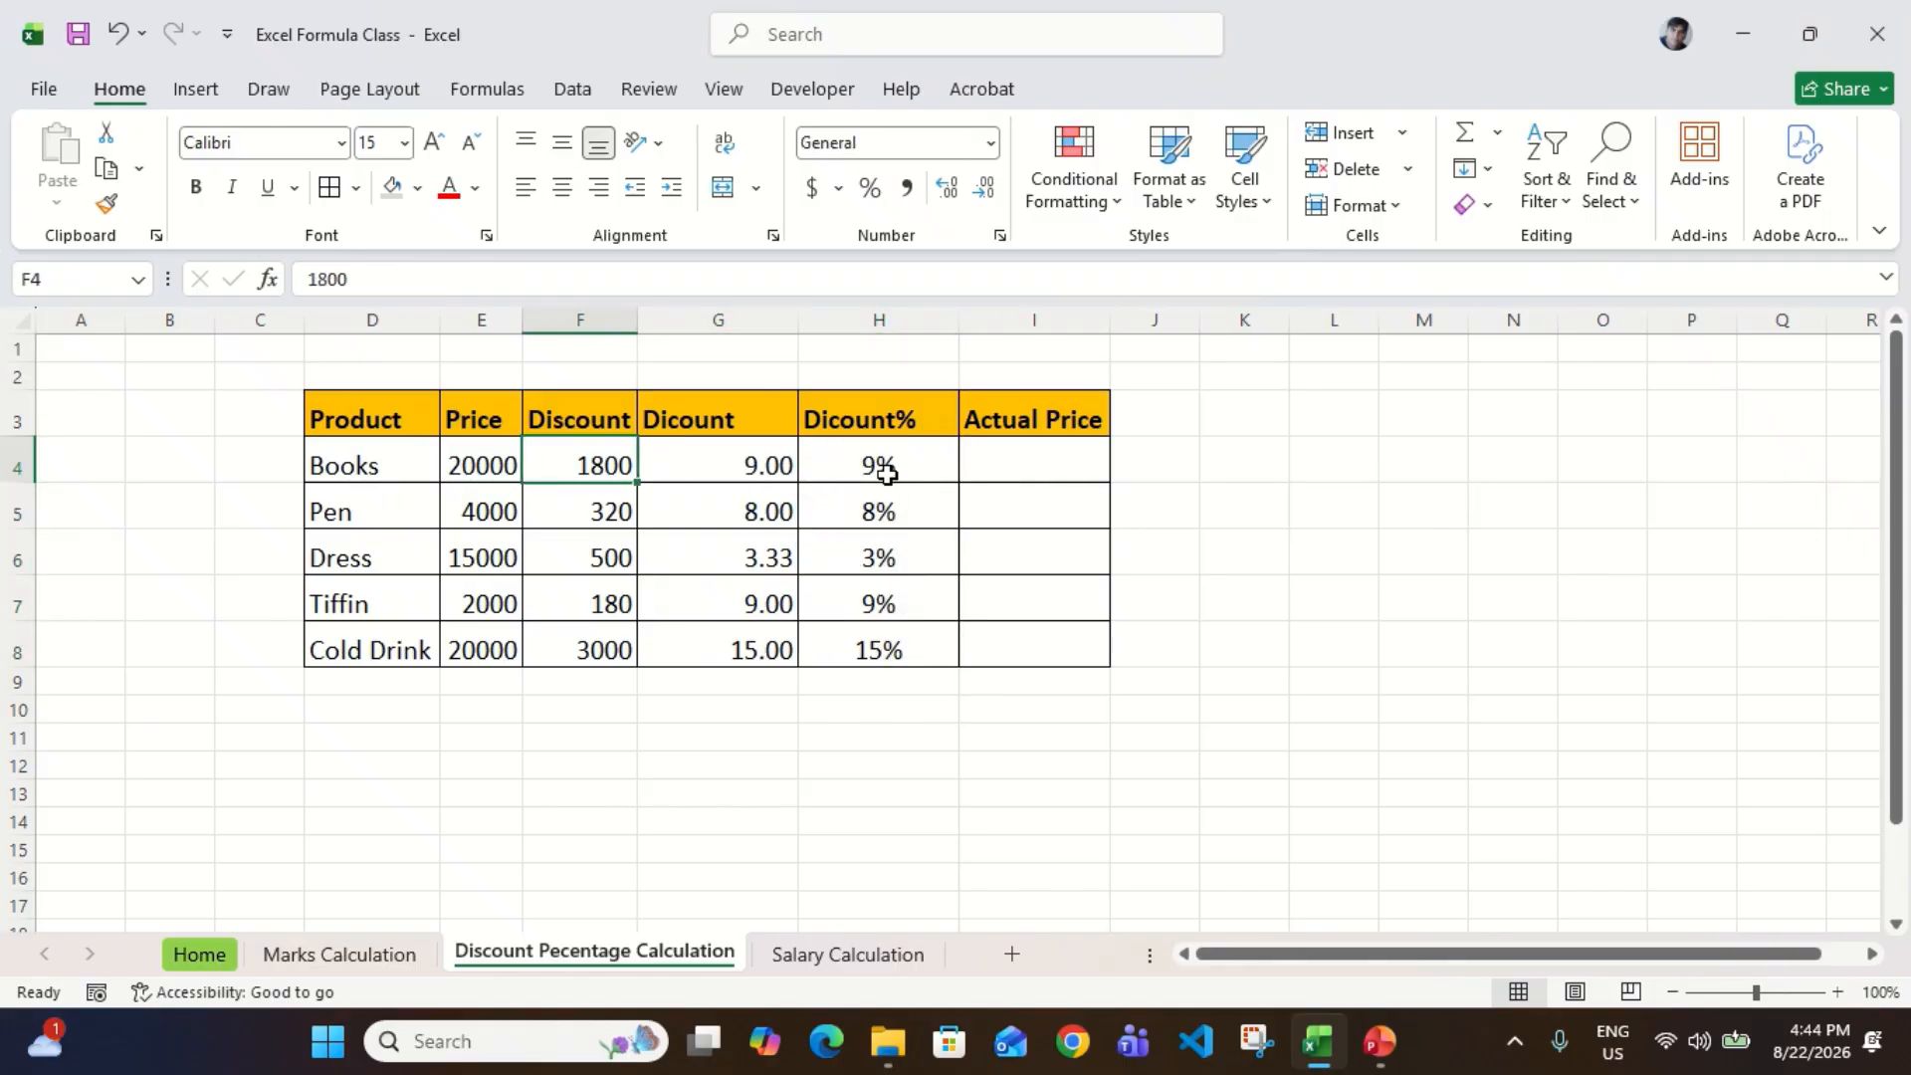
{"action": "key", "text": "Right"}
{"action": "key", "text": "Right"}
{"action": "key", "text": "Right"}
{"action": "key", "text": "Left"}
{"action": "key", "text": "Left"}
{"action": "key", "text": "Left"}
{"action": "key", "text": "Left"}
{"action": "key", "text": "Left"}
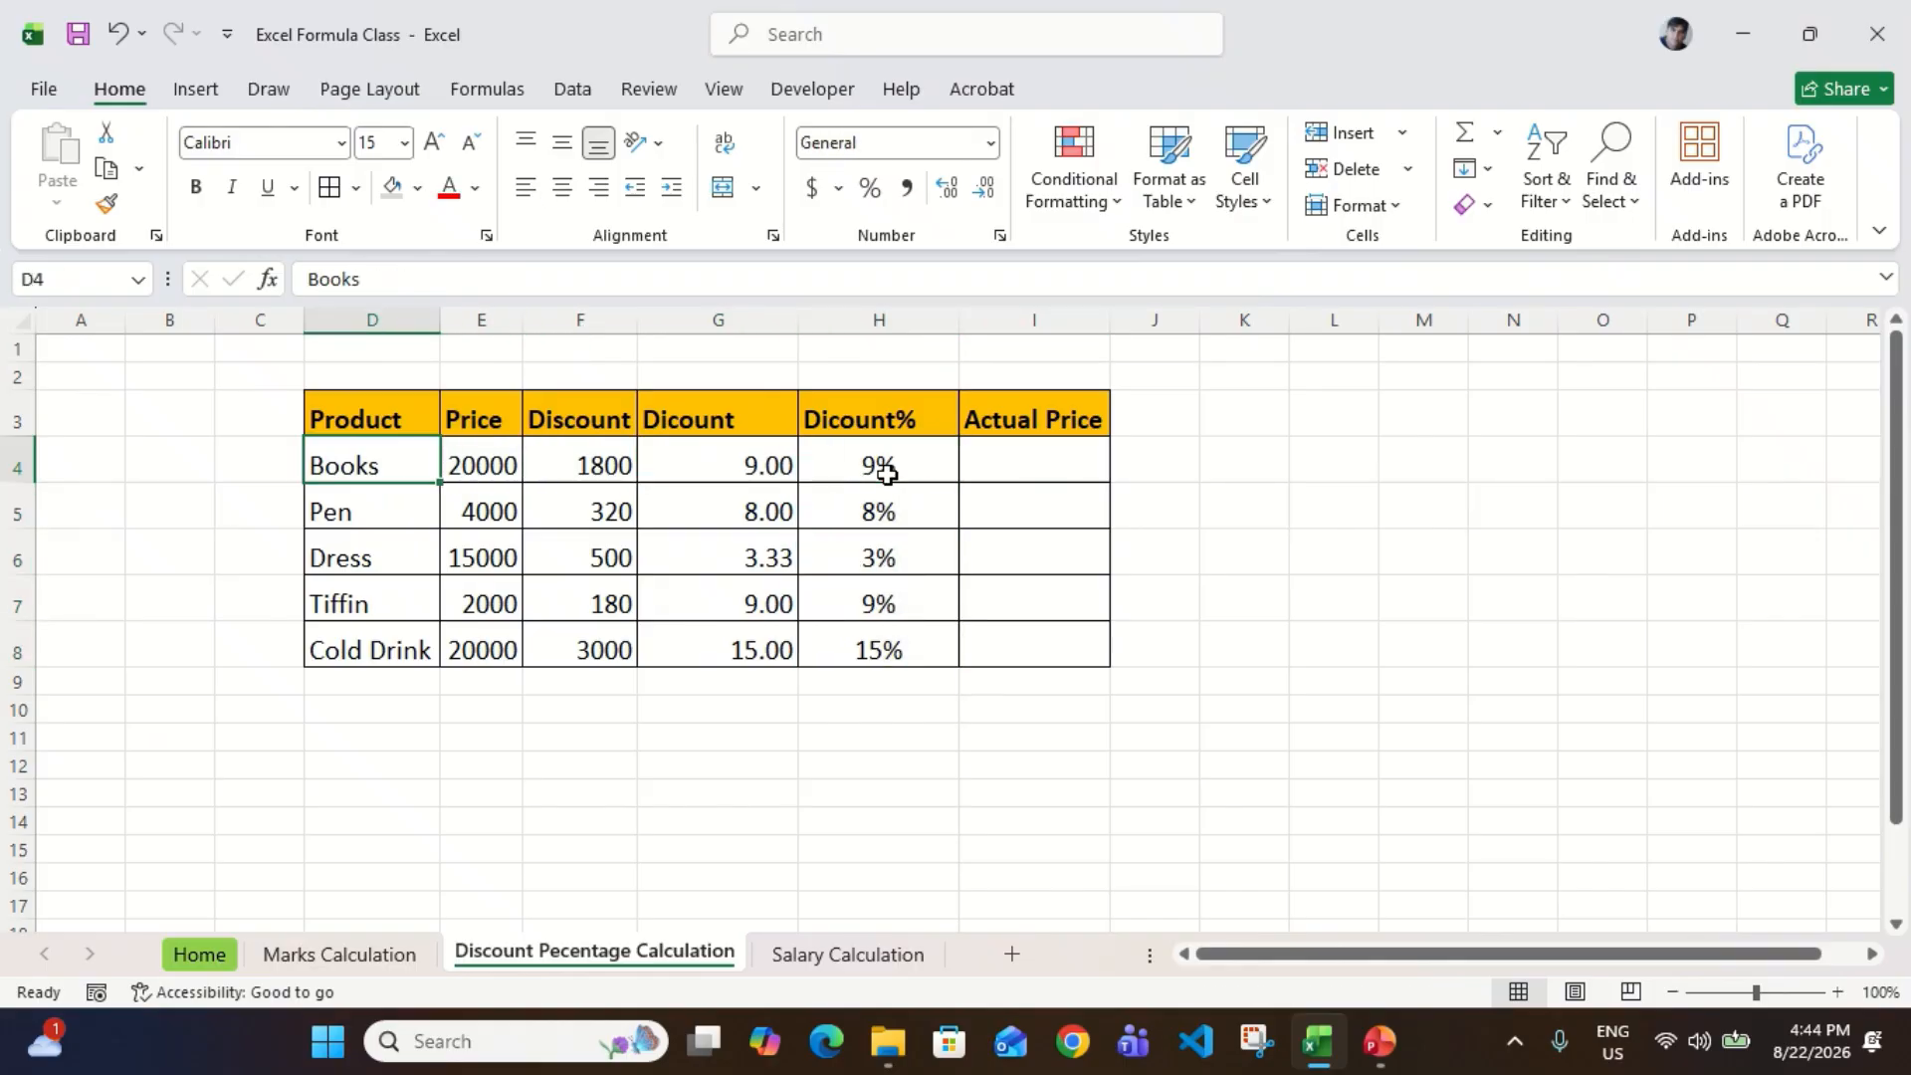
{"action": "key", "text": "Right"}
{"action": "key", "text": "Right"}
{"action": "key", "text": "Left"}
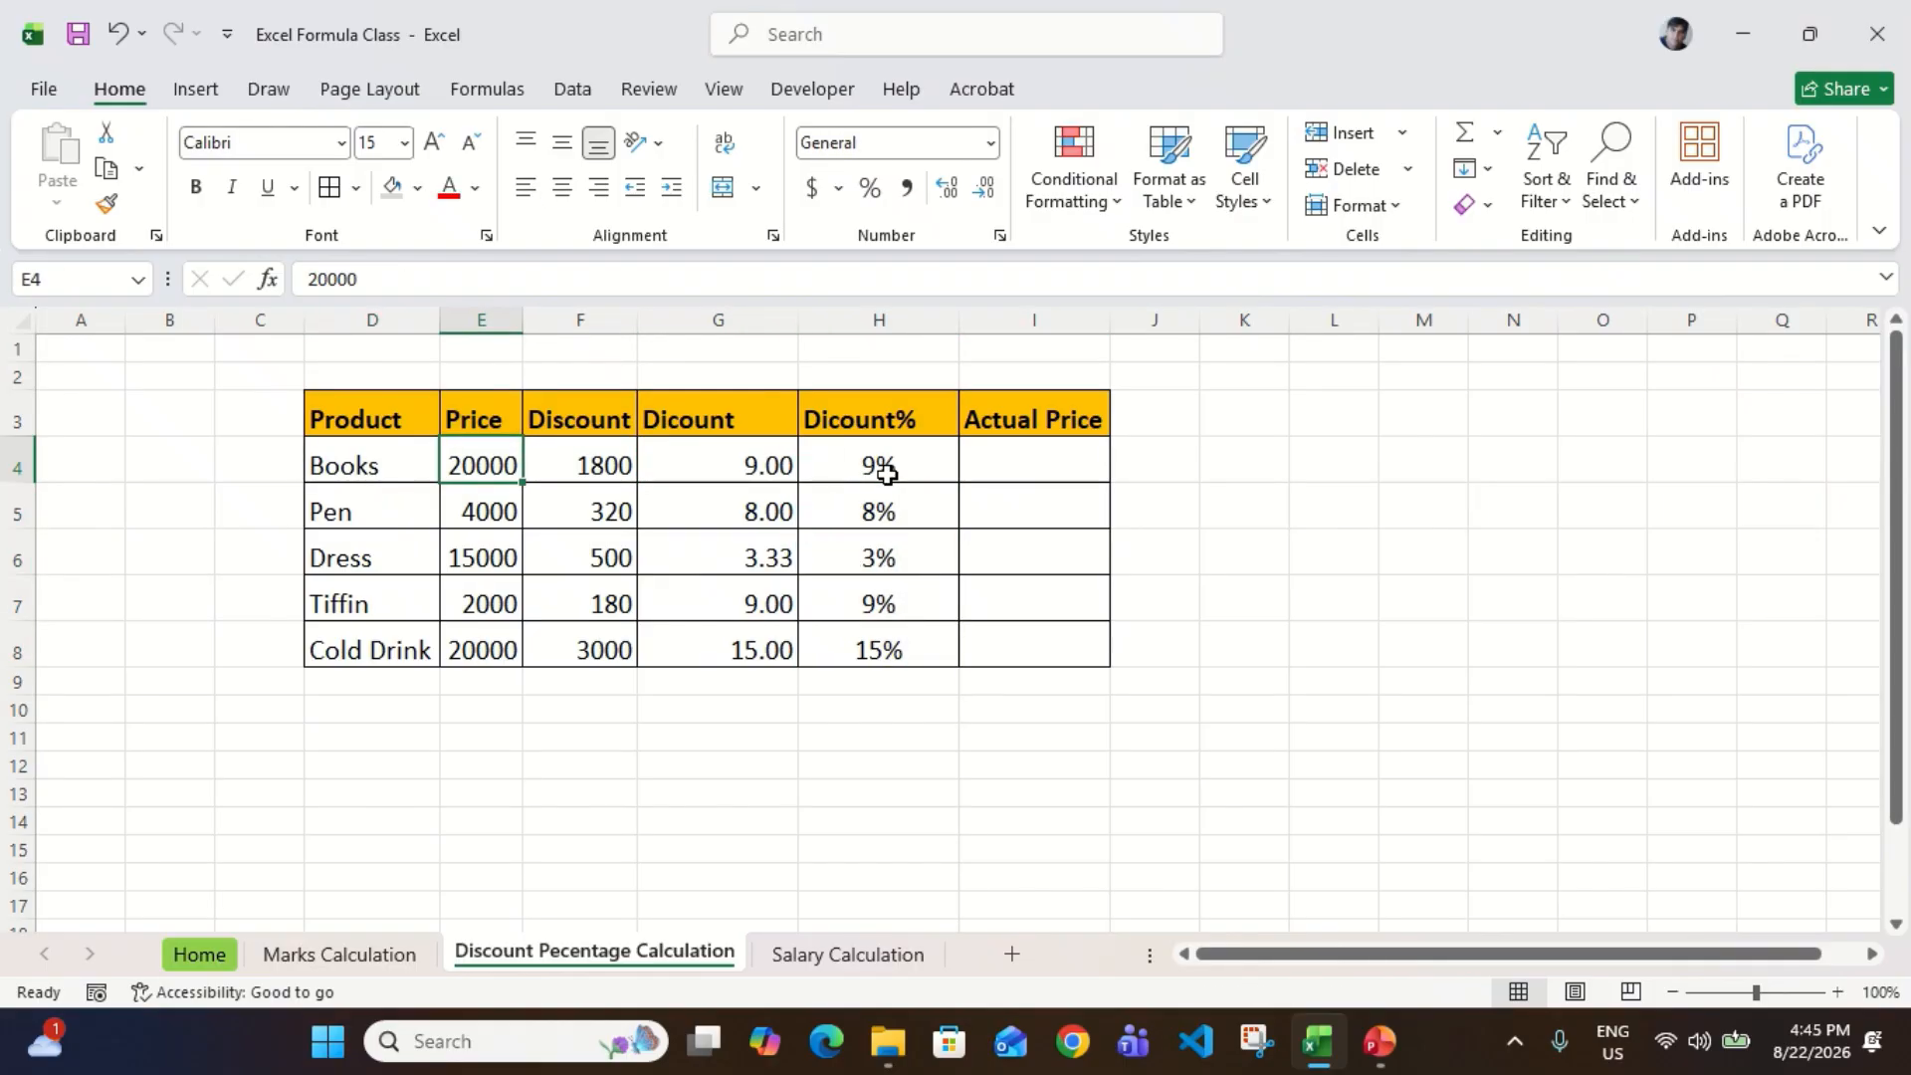
Step: Enter the formula =E4-F4 in I4 for the Books actual price
{"action": "key", "text": "Right"}
{"action": "key", "text": "Right"}
{"action": "key", "text": "Right"}
{"action": "key", "text": "Right"}
{"action": "type", "text": "="}
{"action": "key", "text": "Left"}
{"action": "key", "text": "Left"}
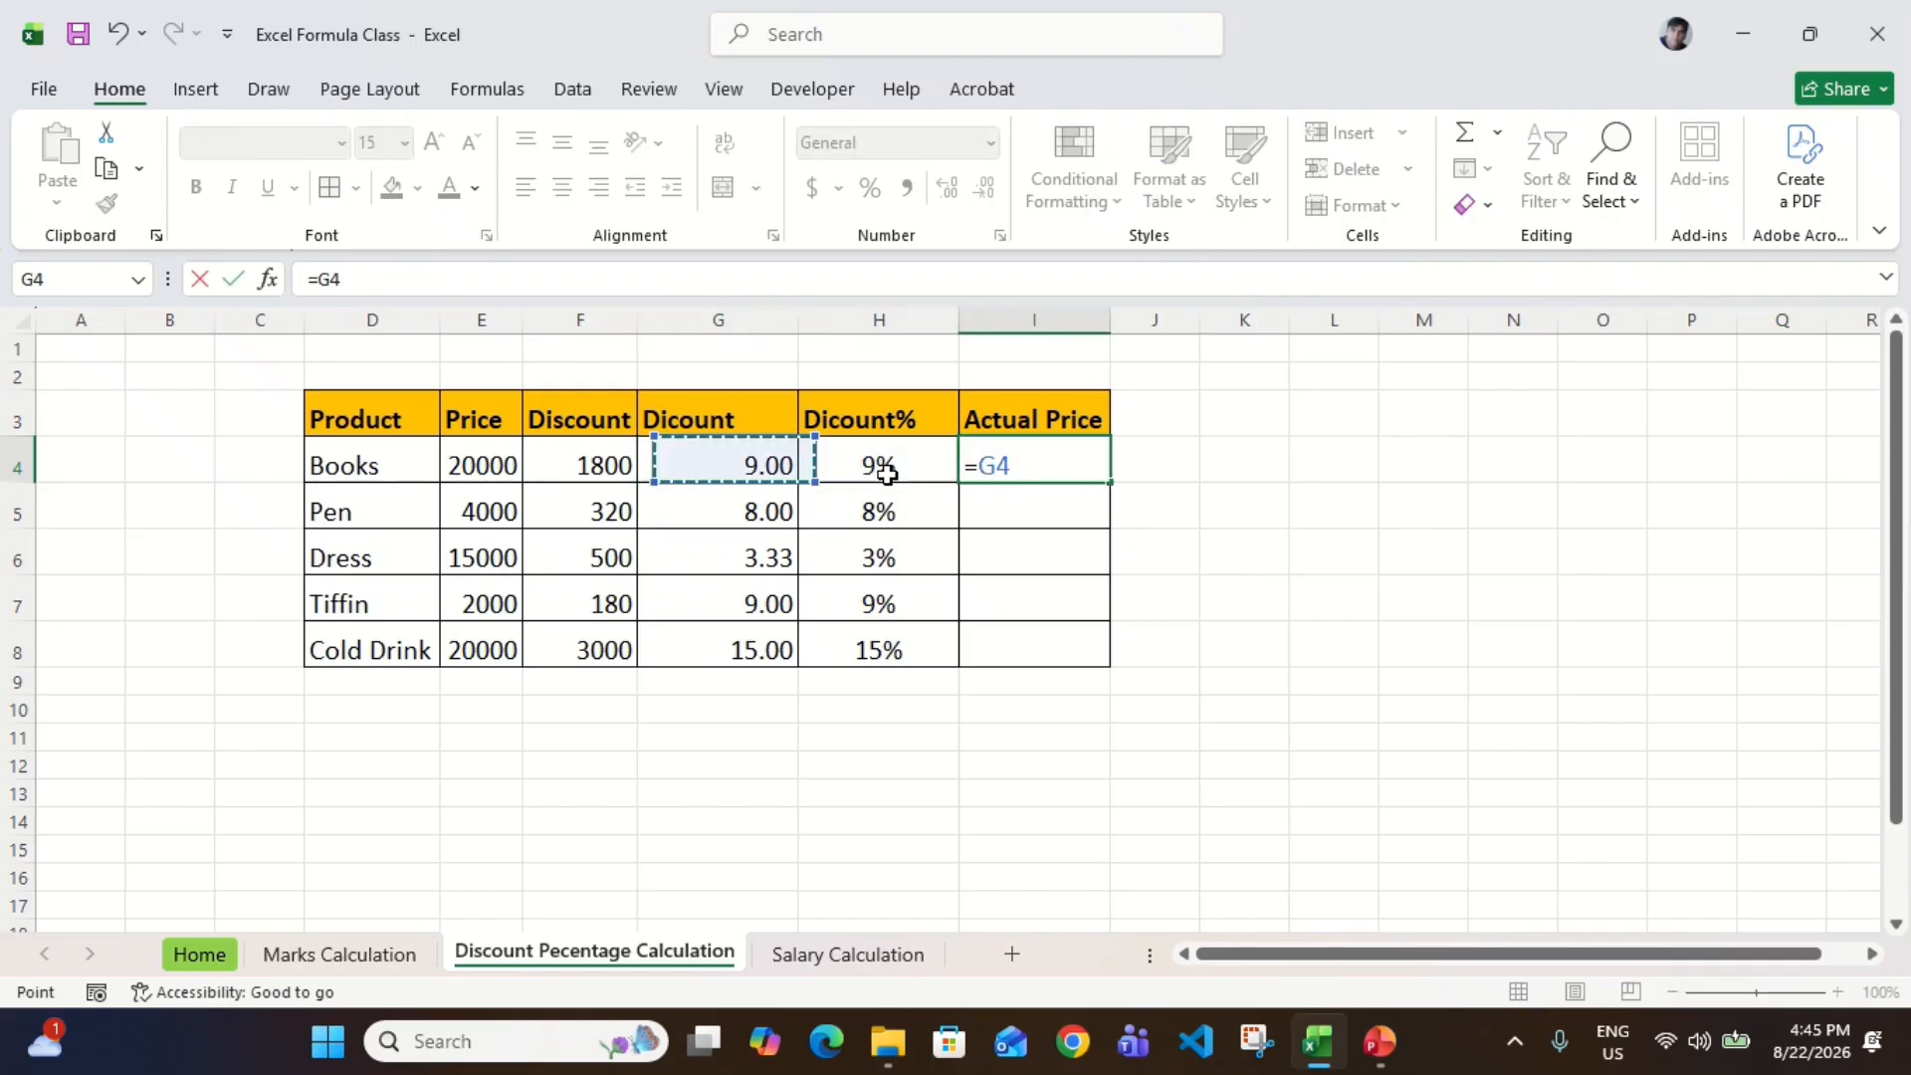
{"action": "key", "text": "Left"}
{"action": "key", "text": "Left"}
{"action": "type", "text": "-"}
{"action": "key", "text": "Left"}
{"action": "key", "text": "Left"}
{"action": "key", "text": "Left"}
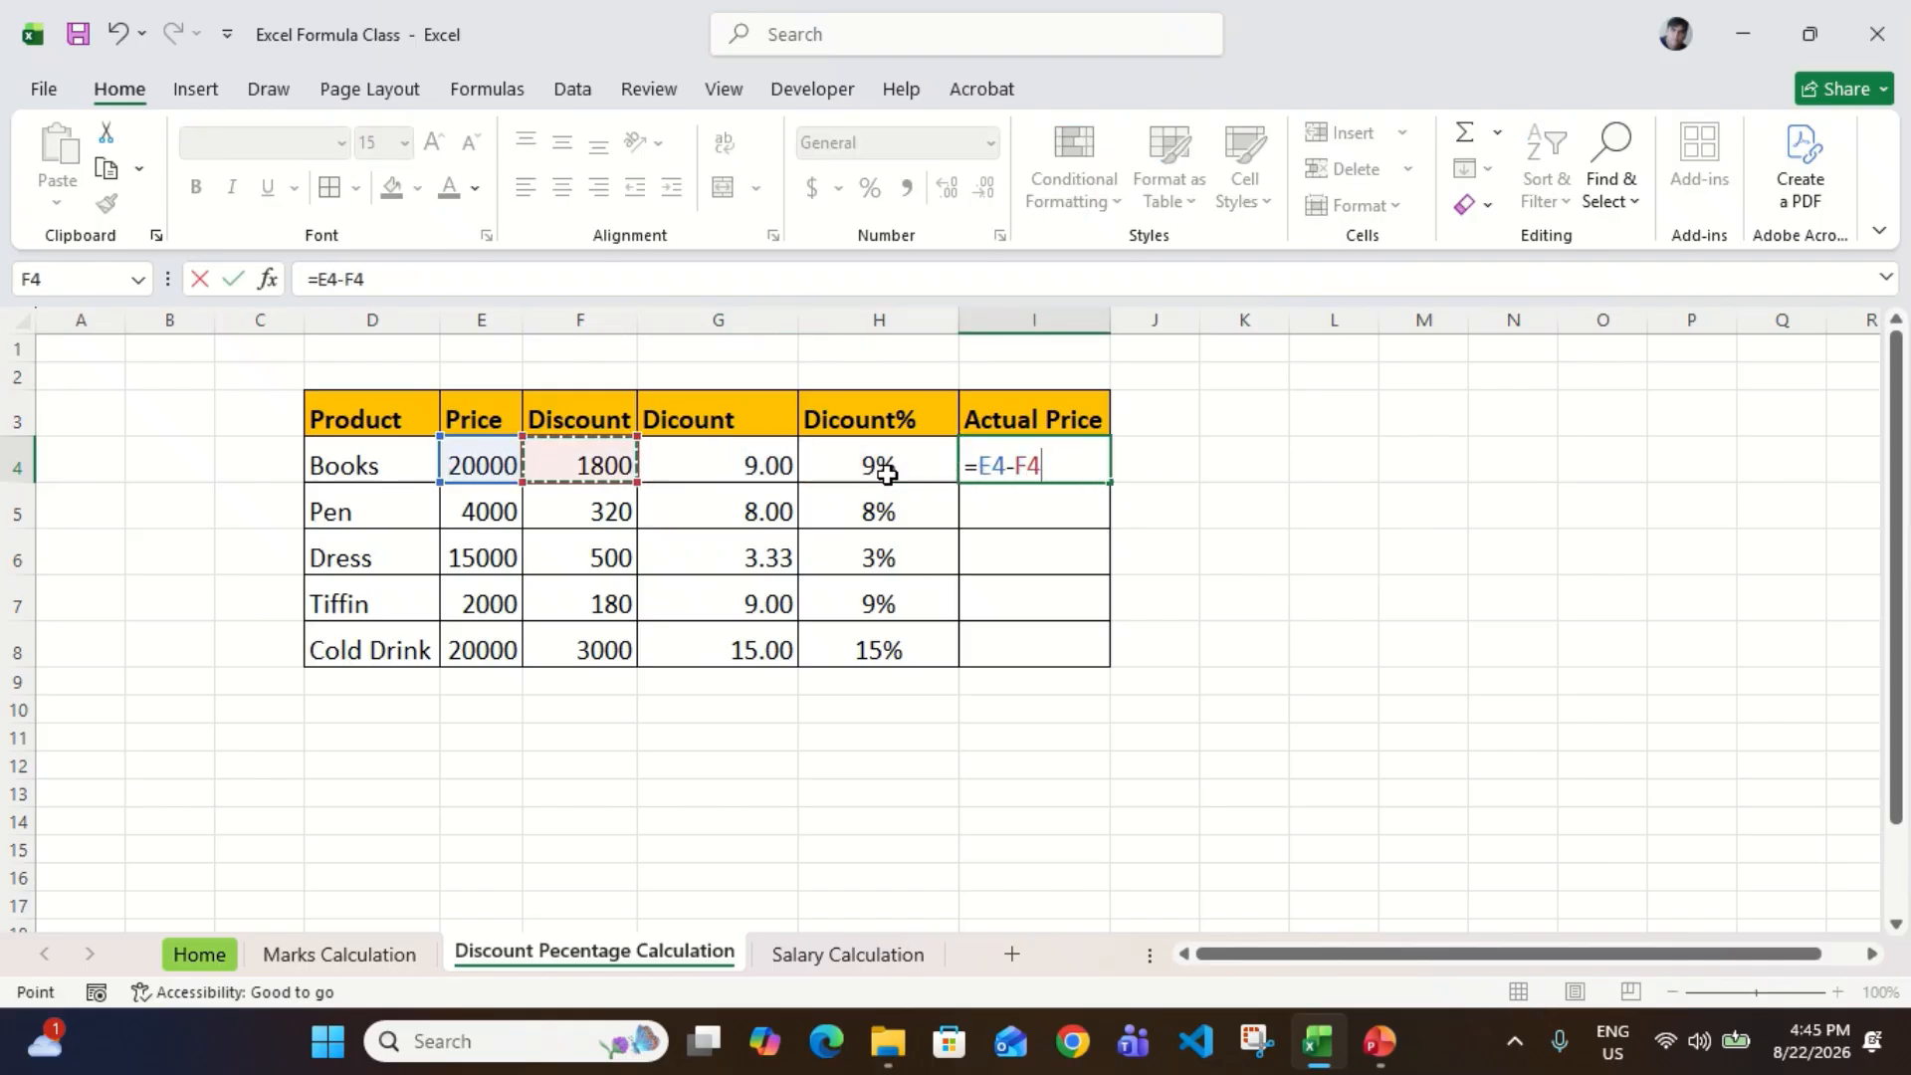
{"action": "key", "text": "Return"}
Step: Fill the Actual Price formula from I4 down through I8 and return to I4
{"action": "key", "text": "Left"}
{"action": "key", "text": "ctrl+Down"}
{"action": "key", "text": "Right"}
{"action": "key", "text": "ctrl+shift+Up"}
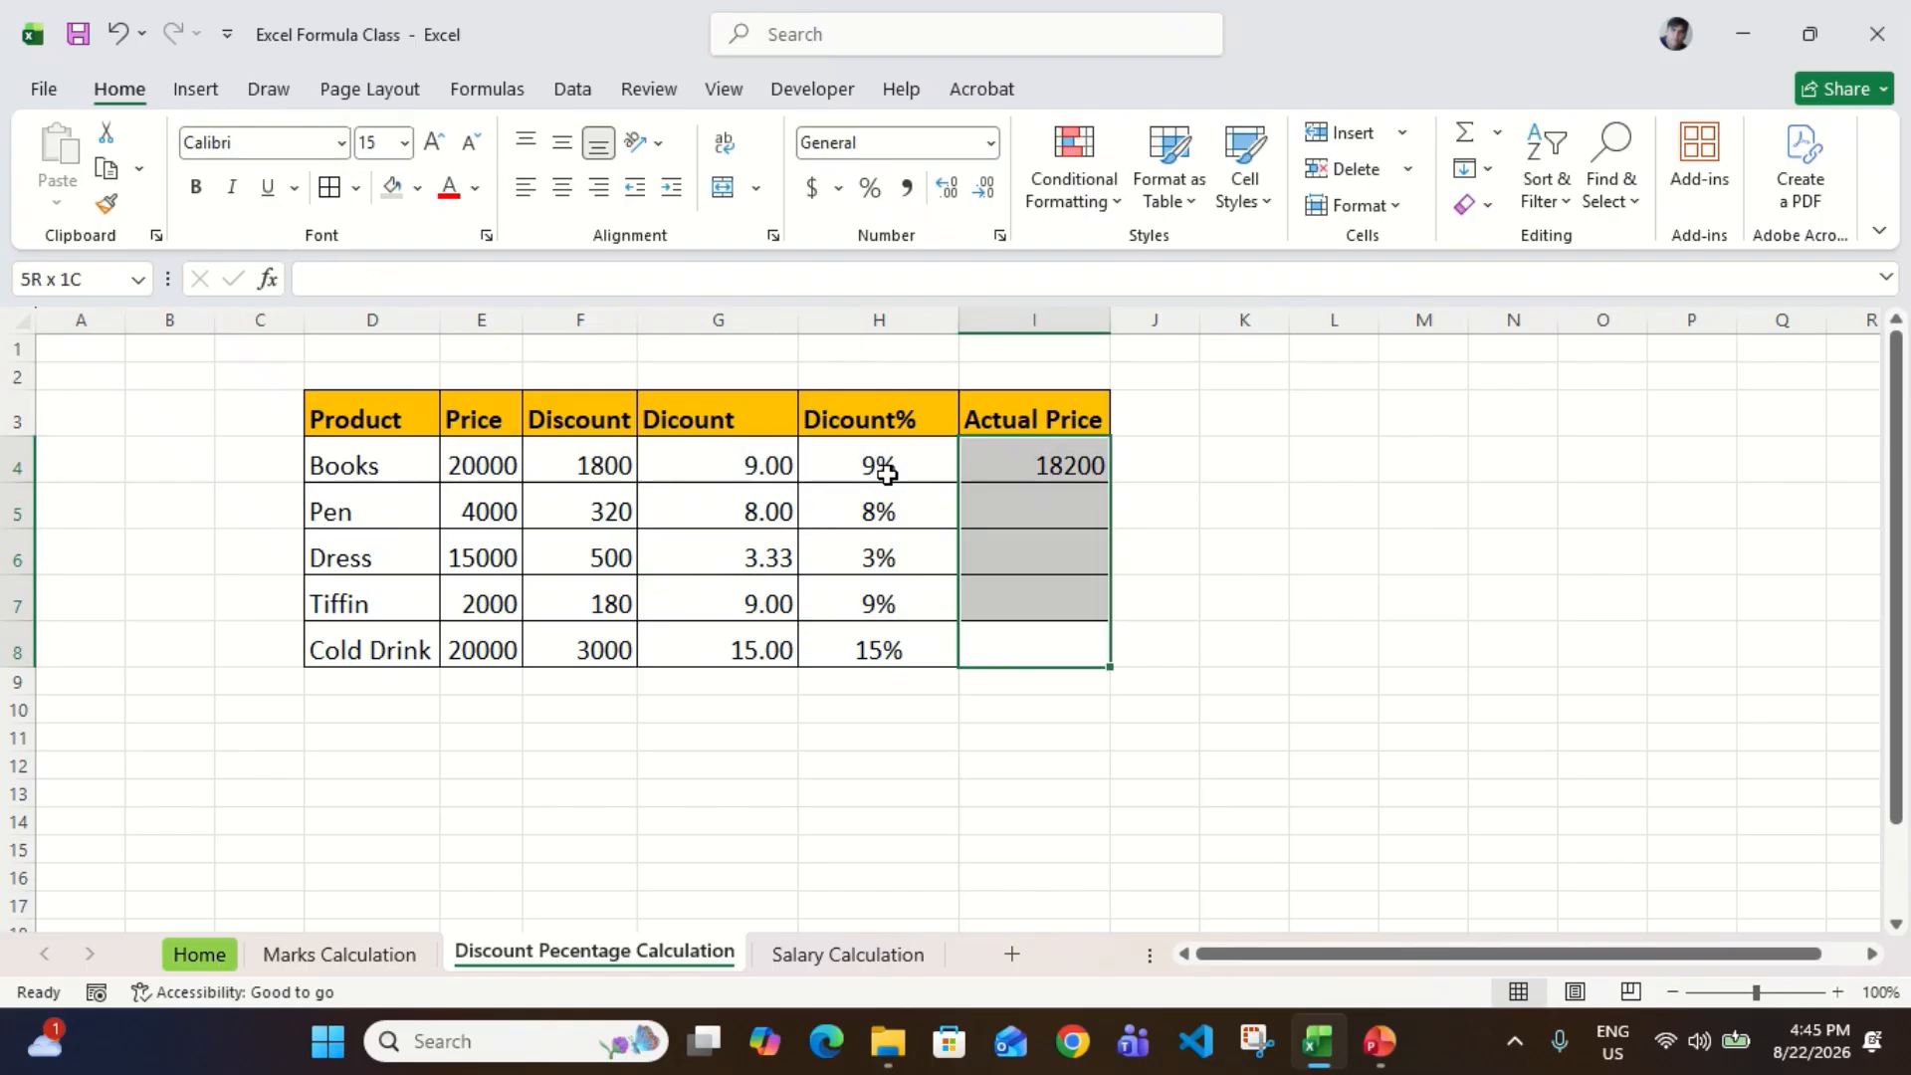
{"action": "key", "text": "ctrl+d"}
{"action": "key", "text": "Down"}
{"action": "key", "text": "Up"}
{"action": "key", "text": "ctrl+Up"}
{"action": "key", "text": "Down"}
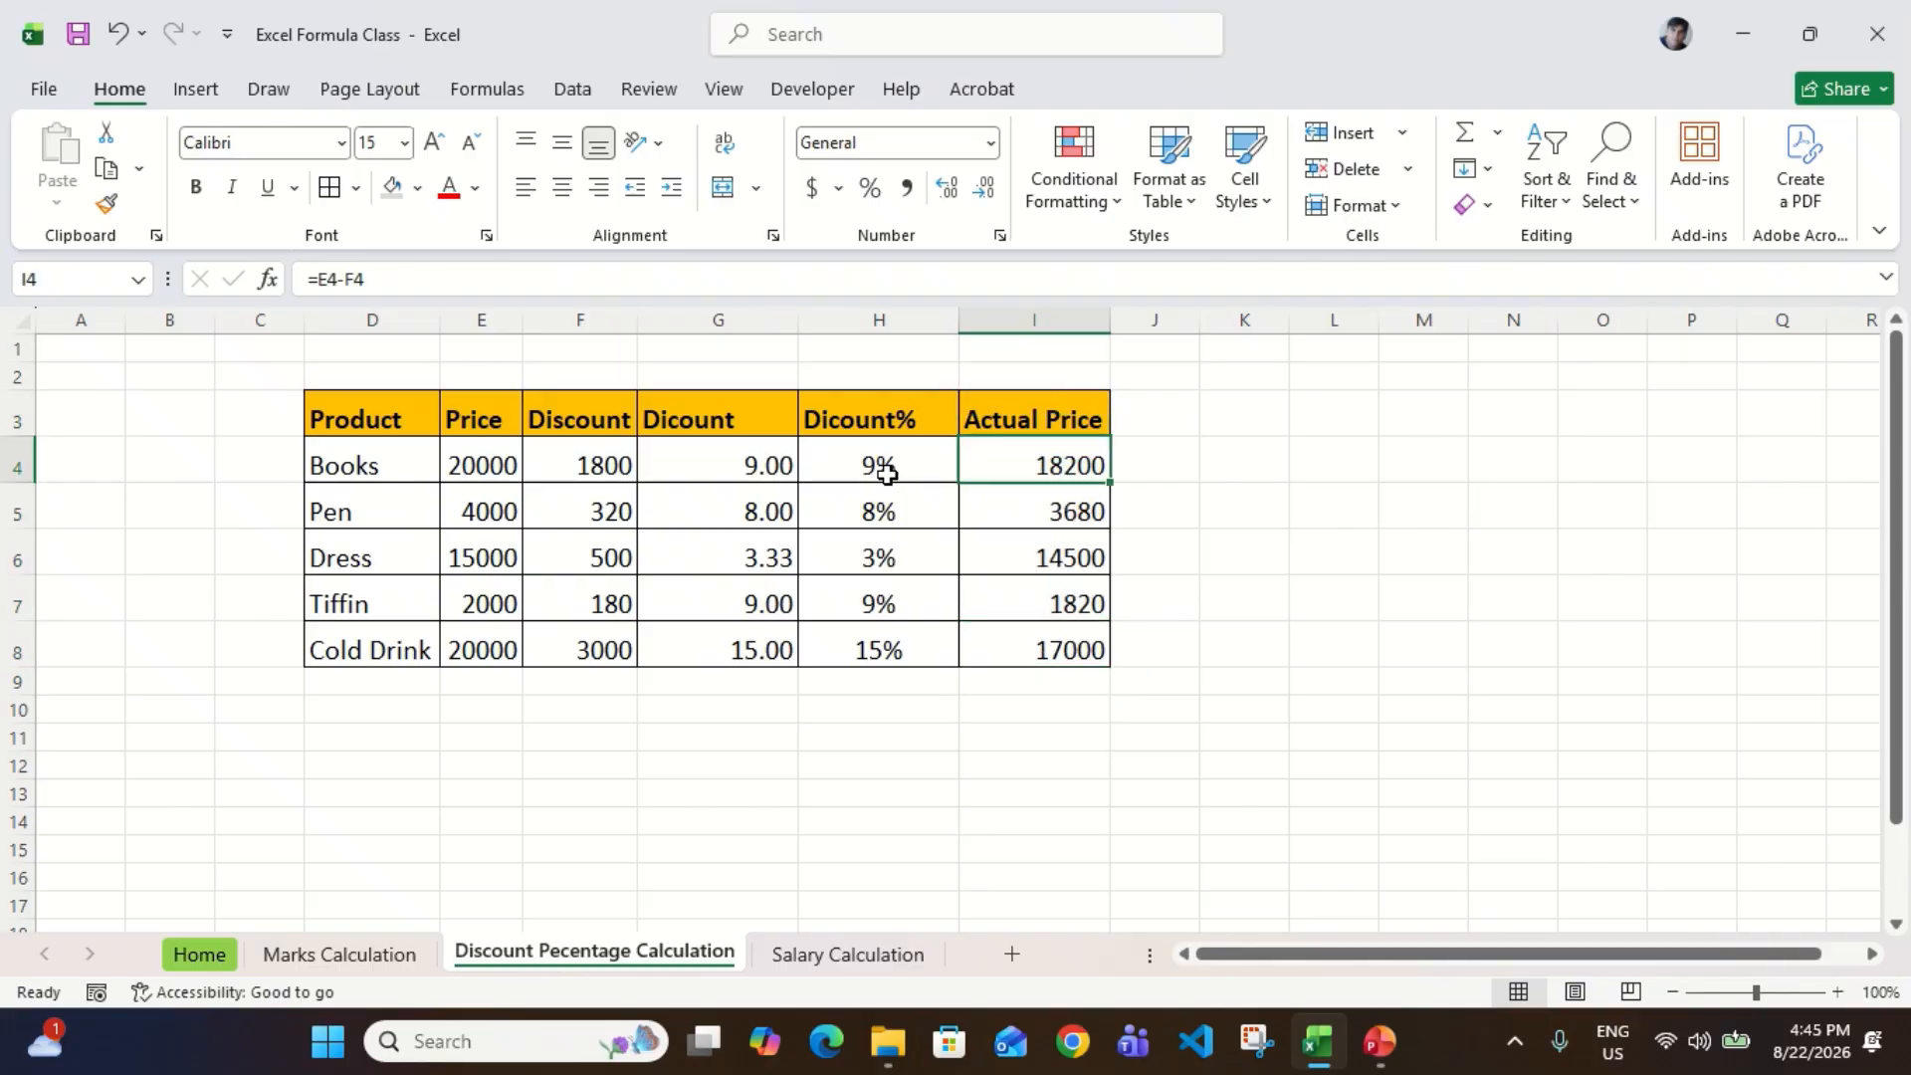
Step: Compare the price, discount and actual price of each product from Books down to Cold Drink
{"action": "left_click", "coordinate": [633, 490]}
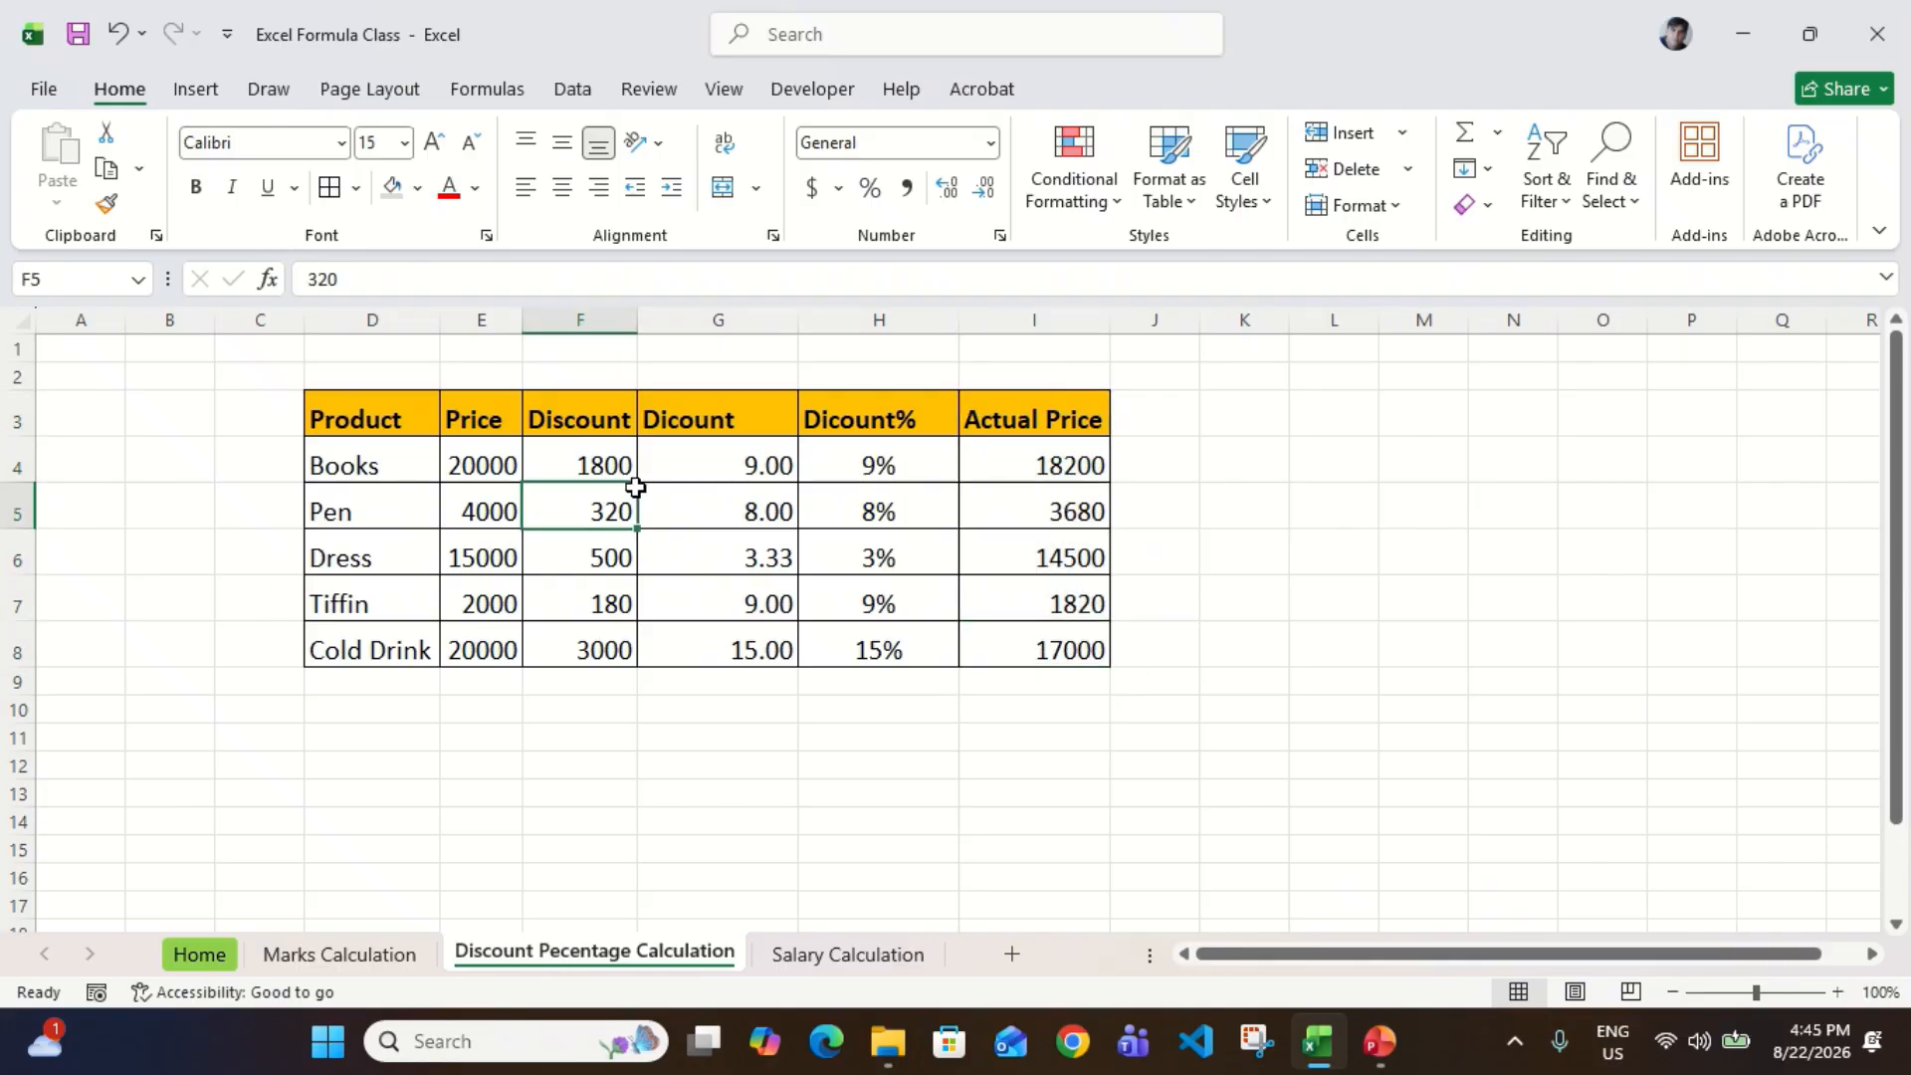
{"action": "left_click", "coordinate": [504, 457]}
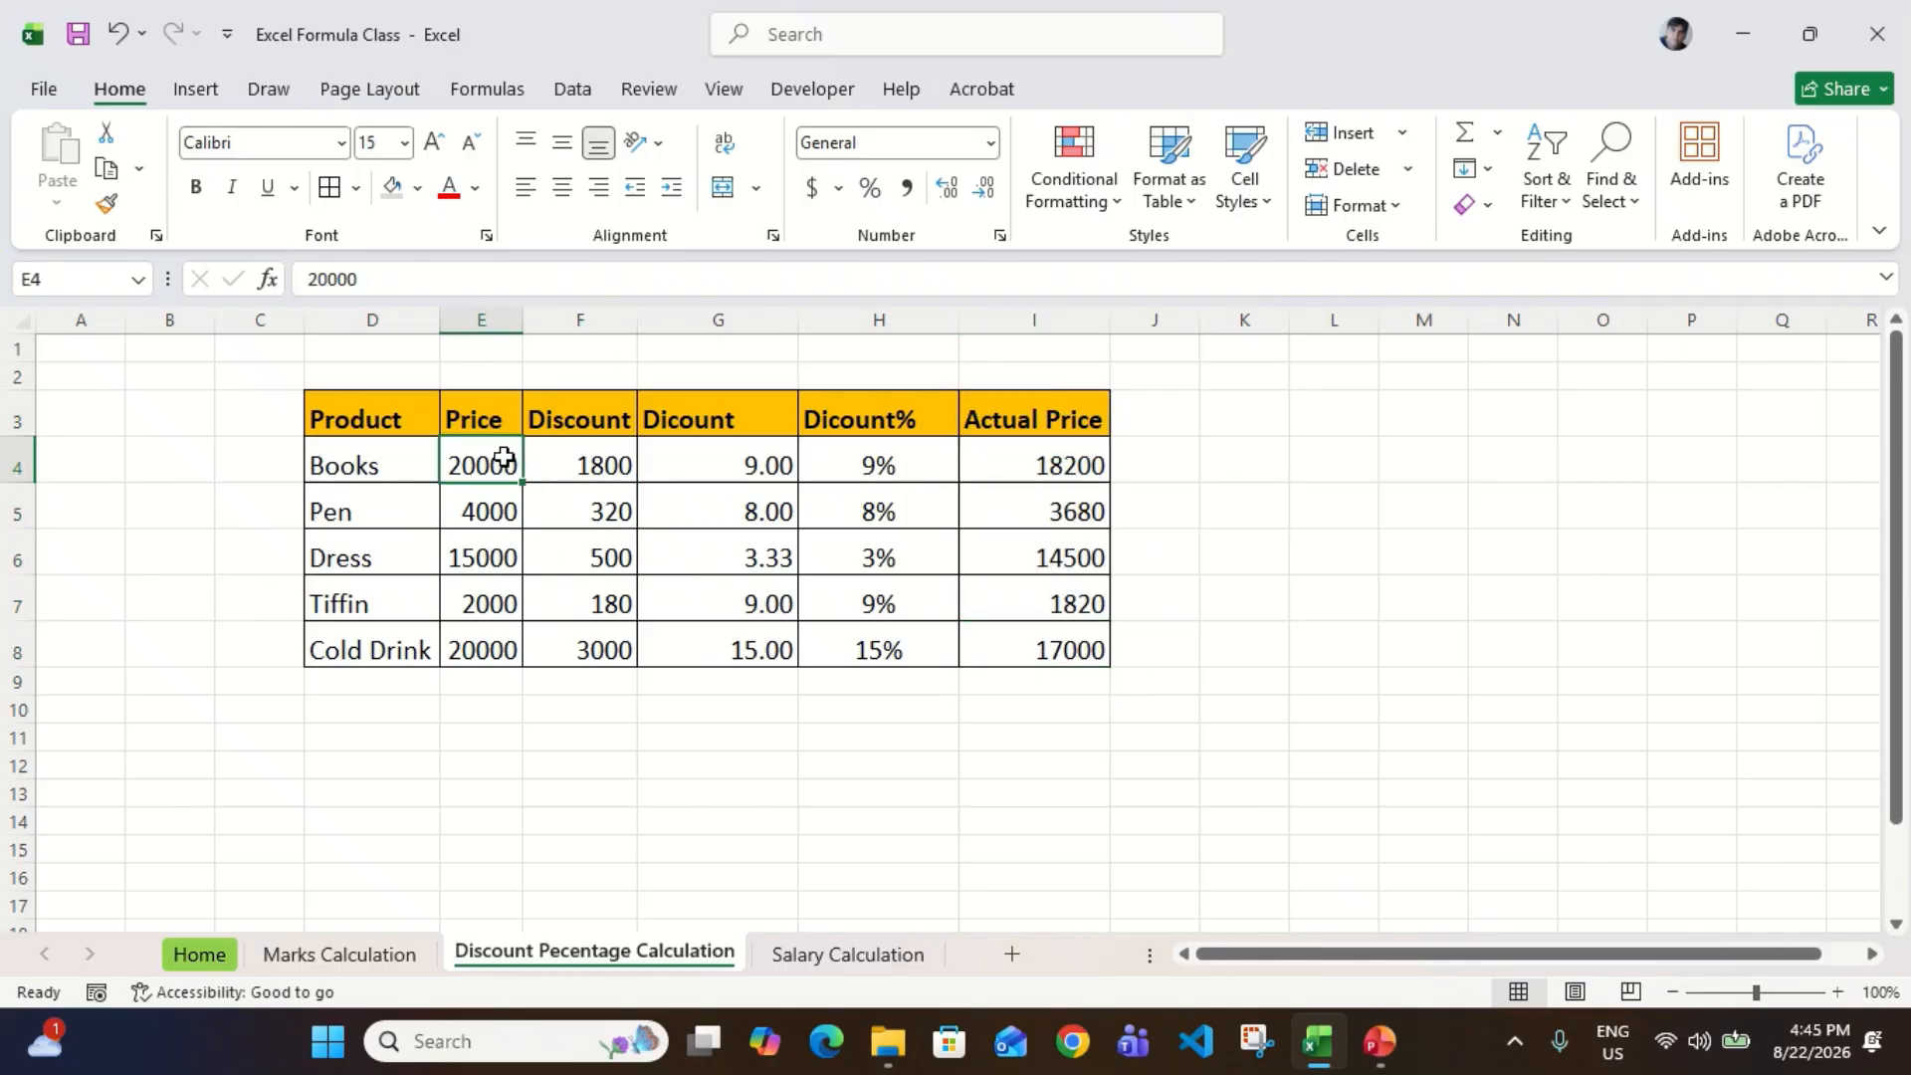
{"action": "left_click", "coordinate": [1064, 443]}
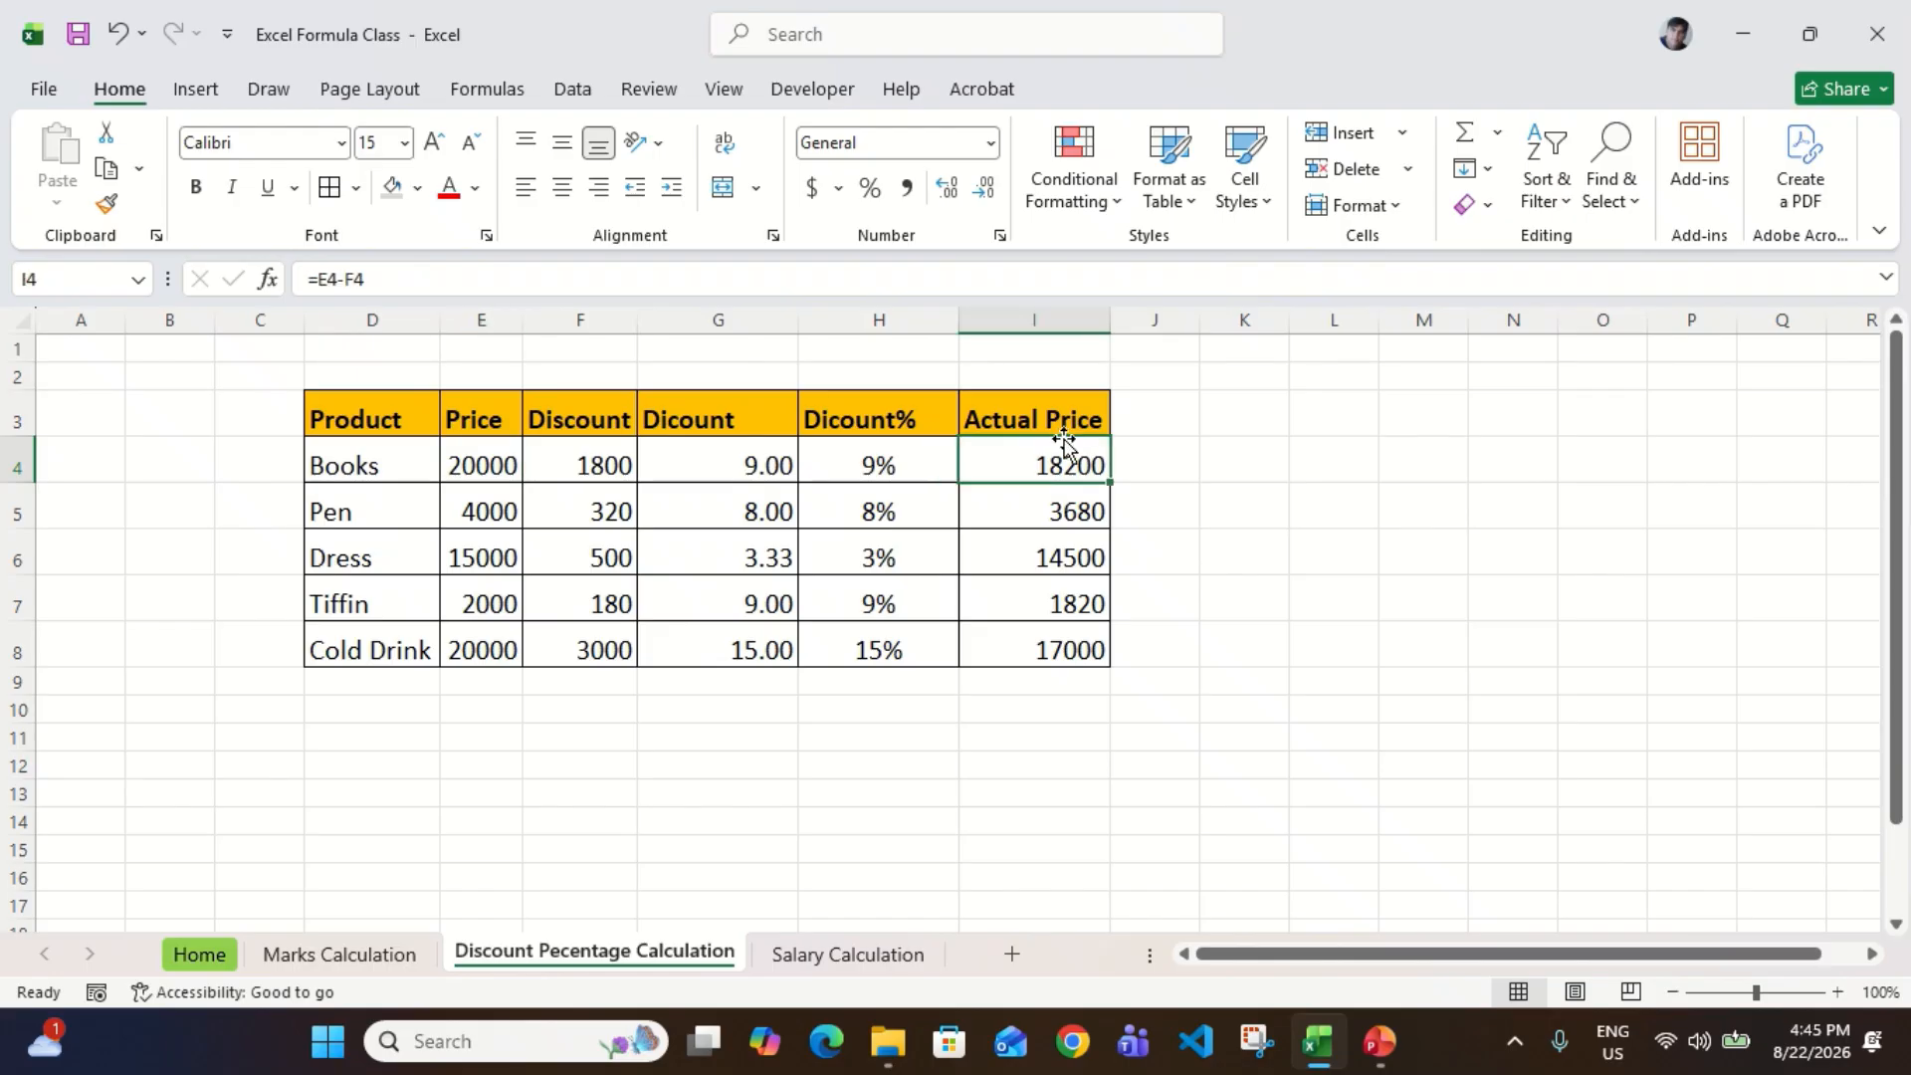
{"action": "left_click", "coordinate": [492, 507]}
{"action": "left_click", "coordinate": [610, 503]}
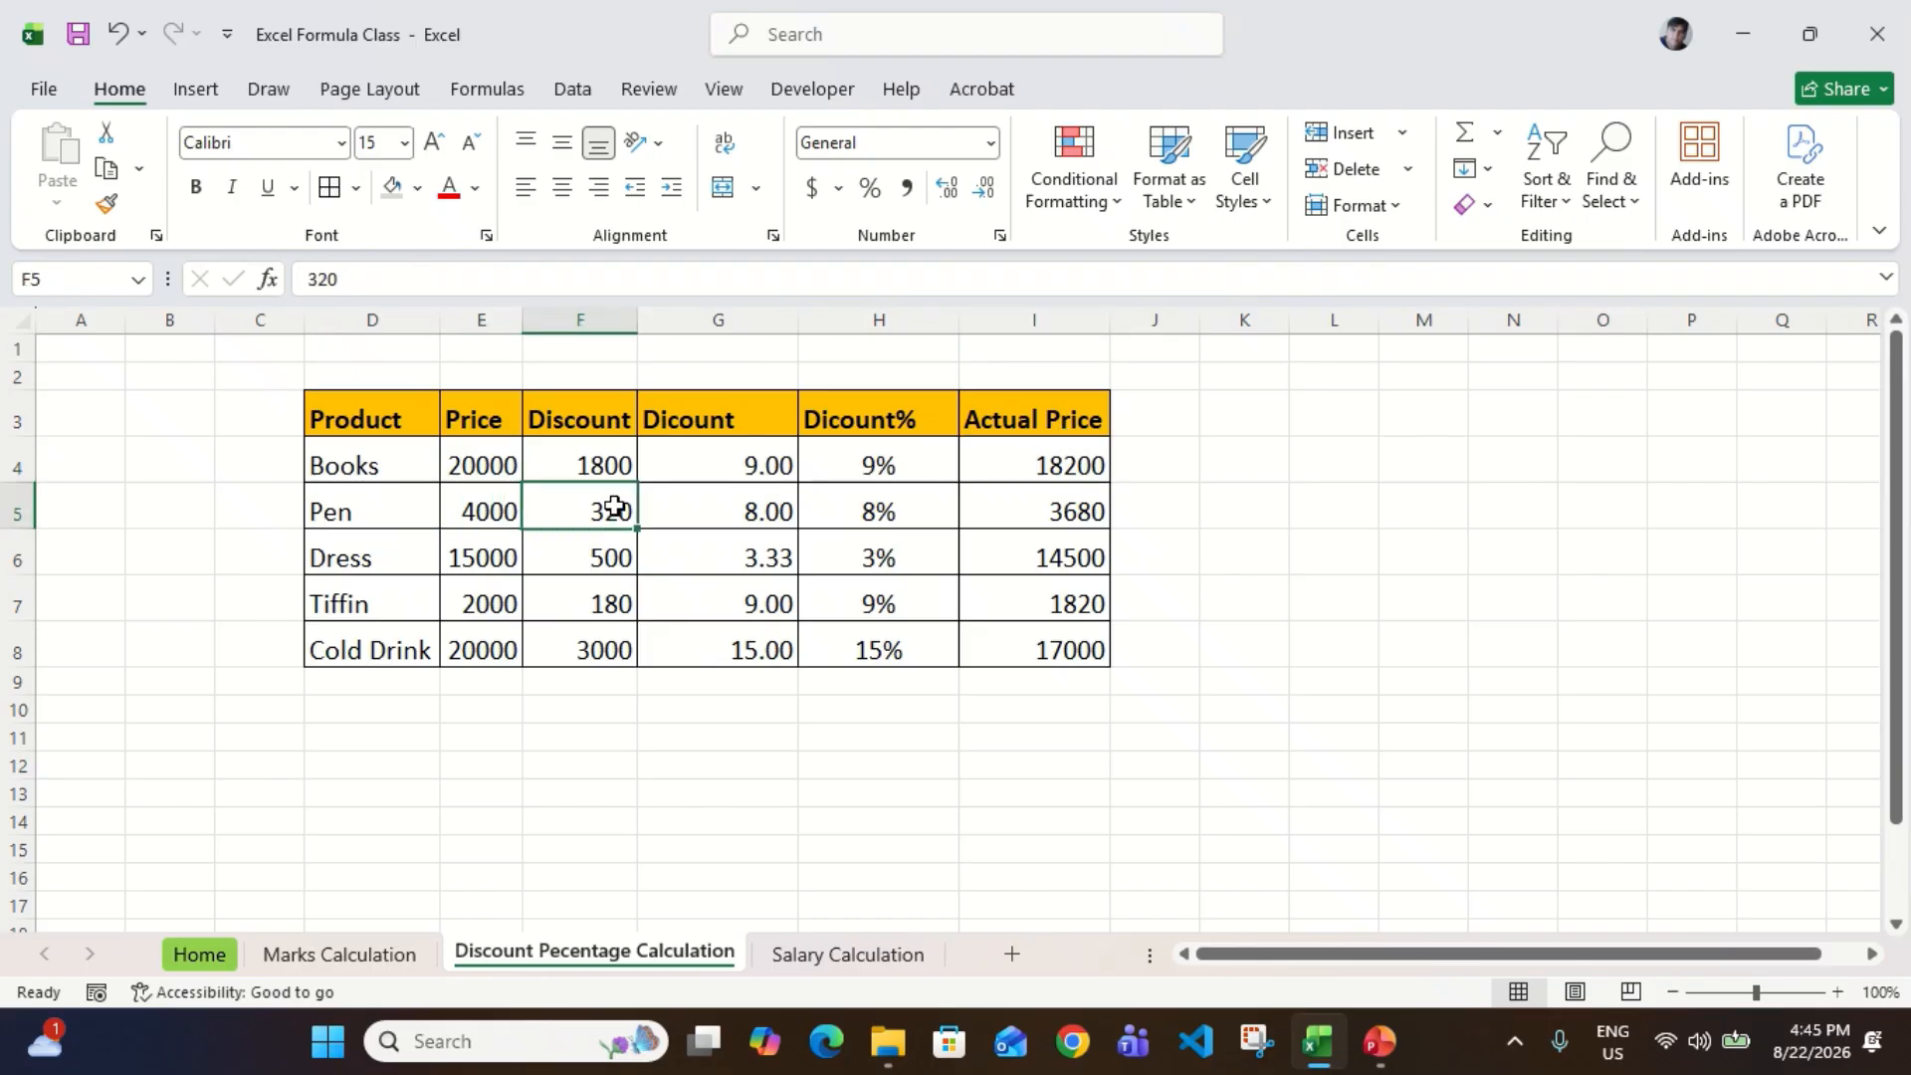
{"action": "left_click", "coordinate": [498, 513]}
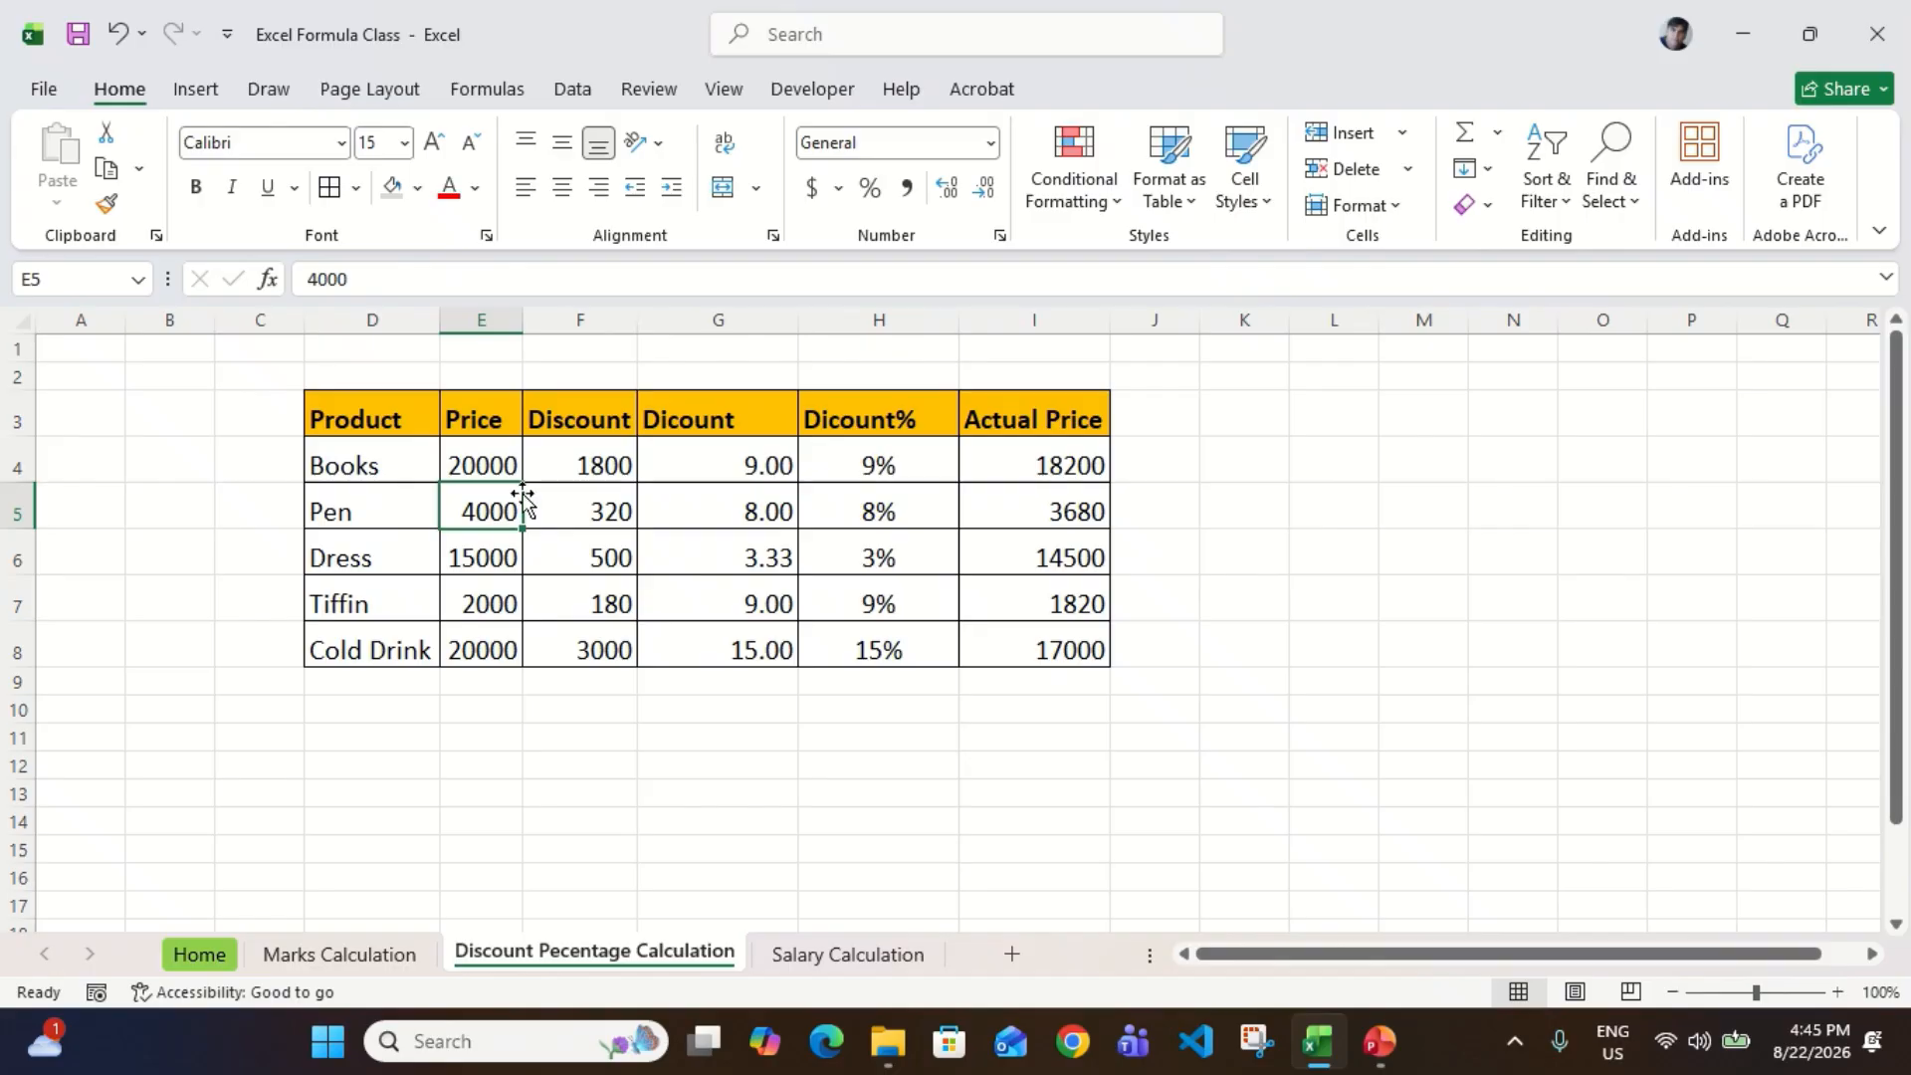
{"action": "left_click", "coordinate": [611, 511]}
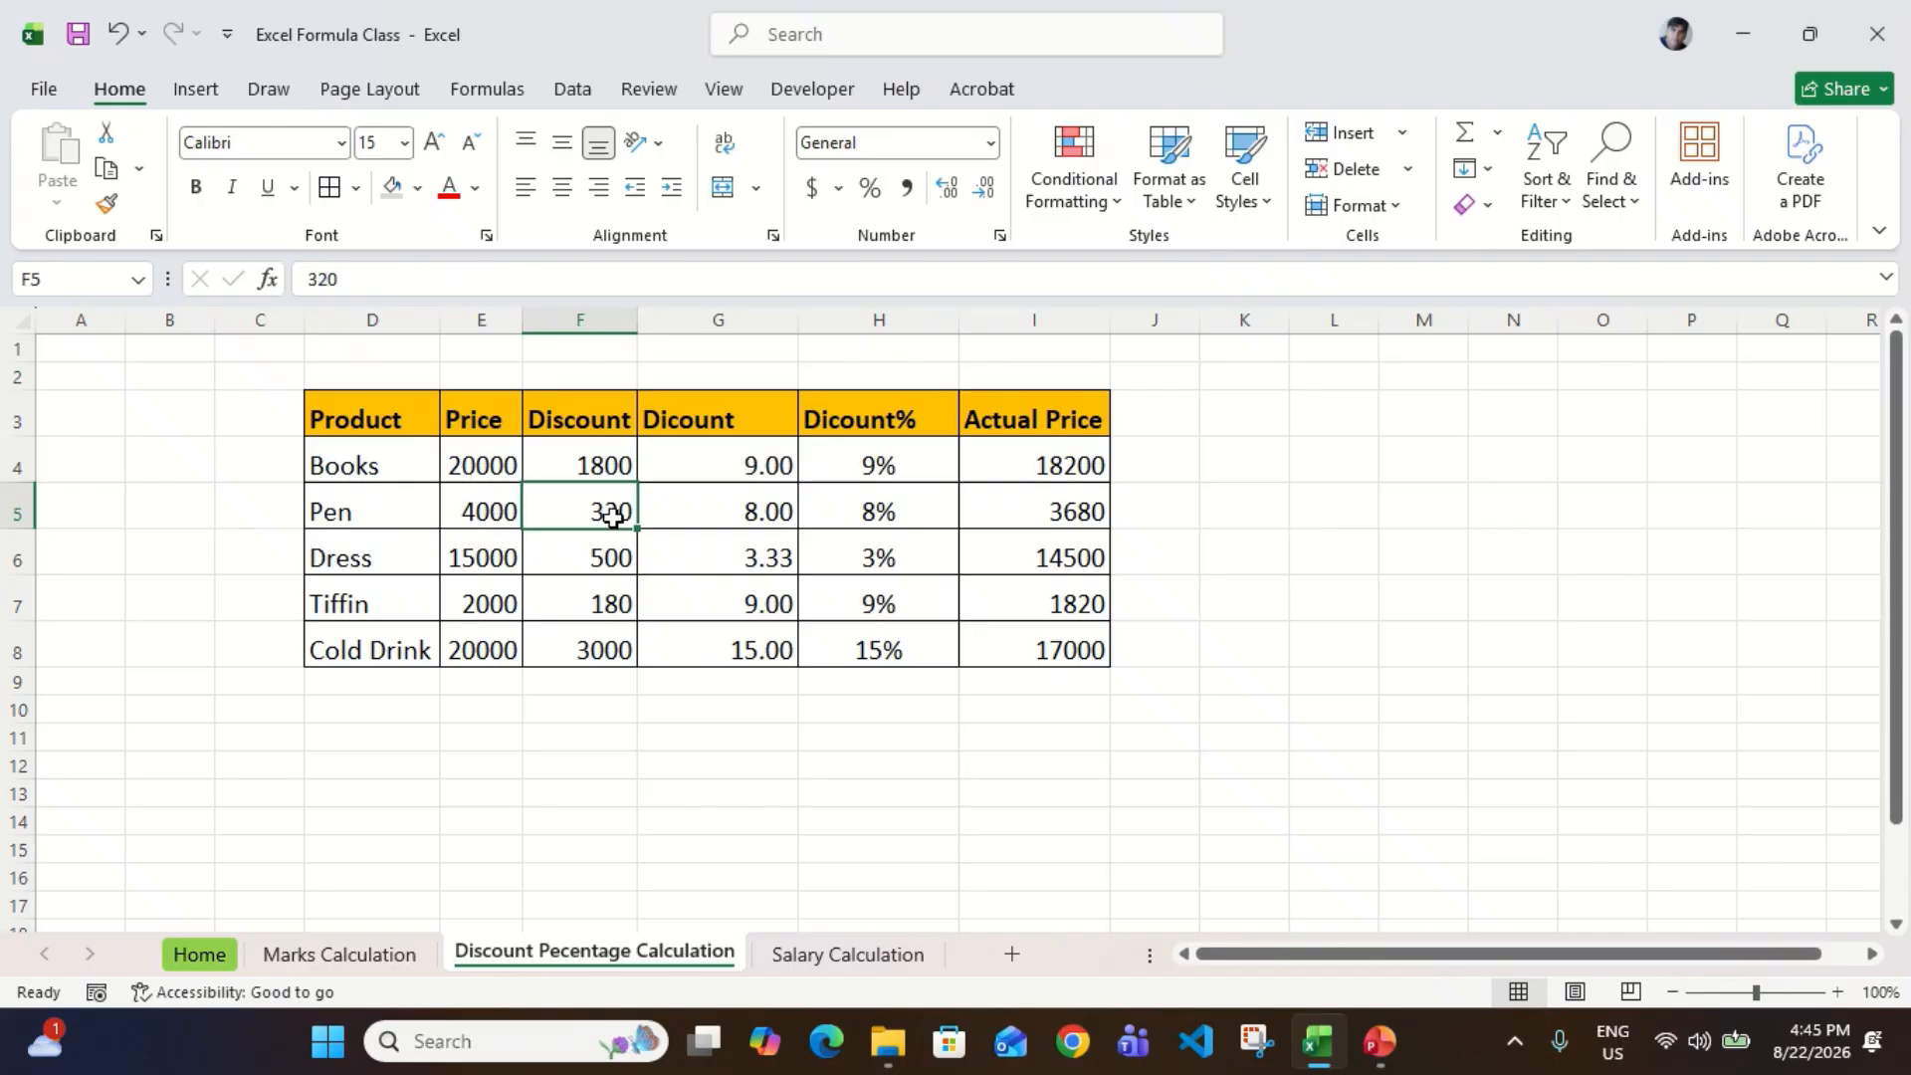
{"action": "left_click", "coordinate": [1085, 537]}
{"action": "left_click", "coordinate": [1099, 508]}
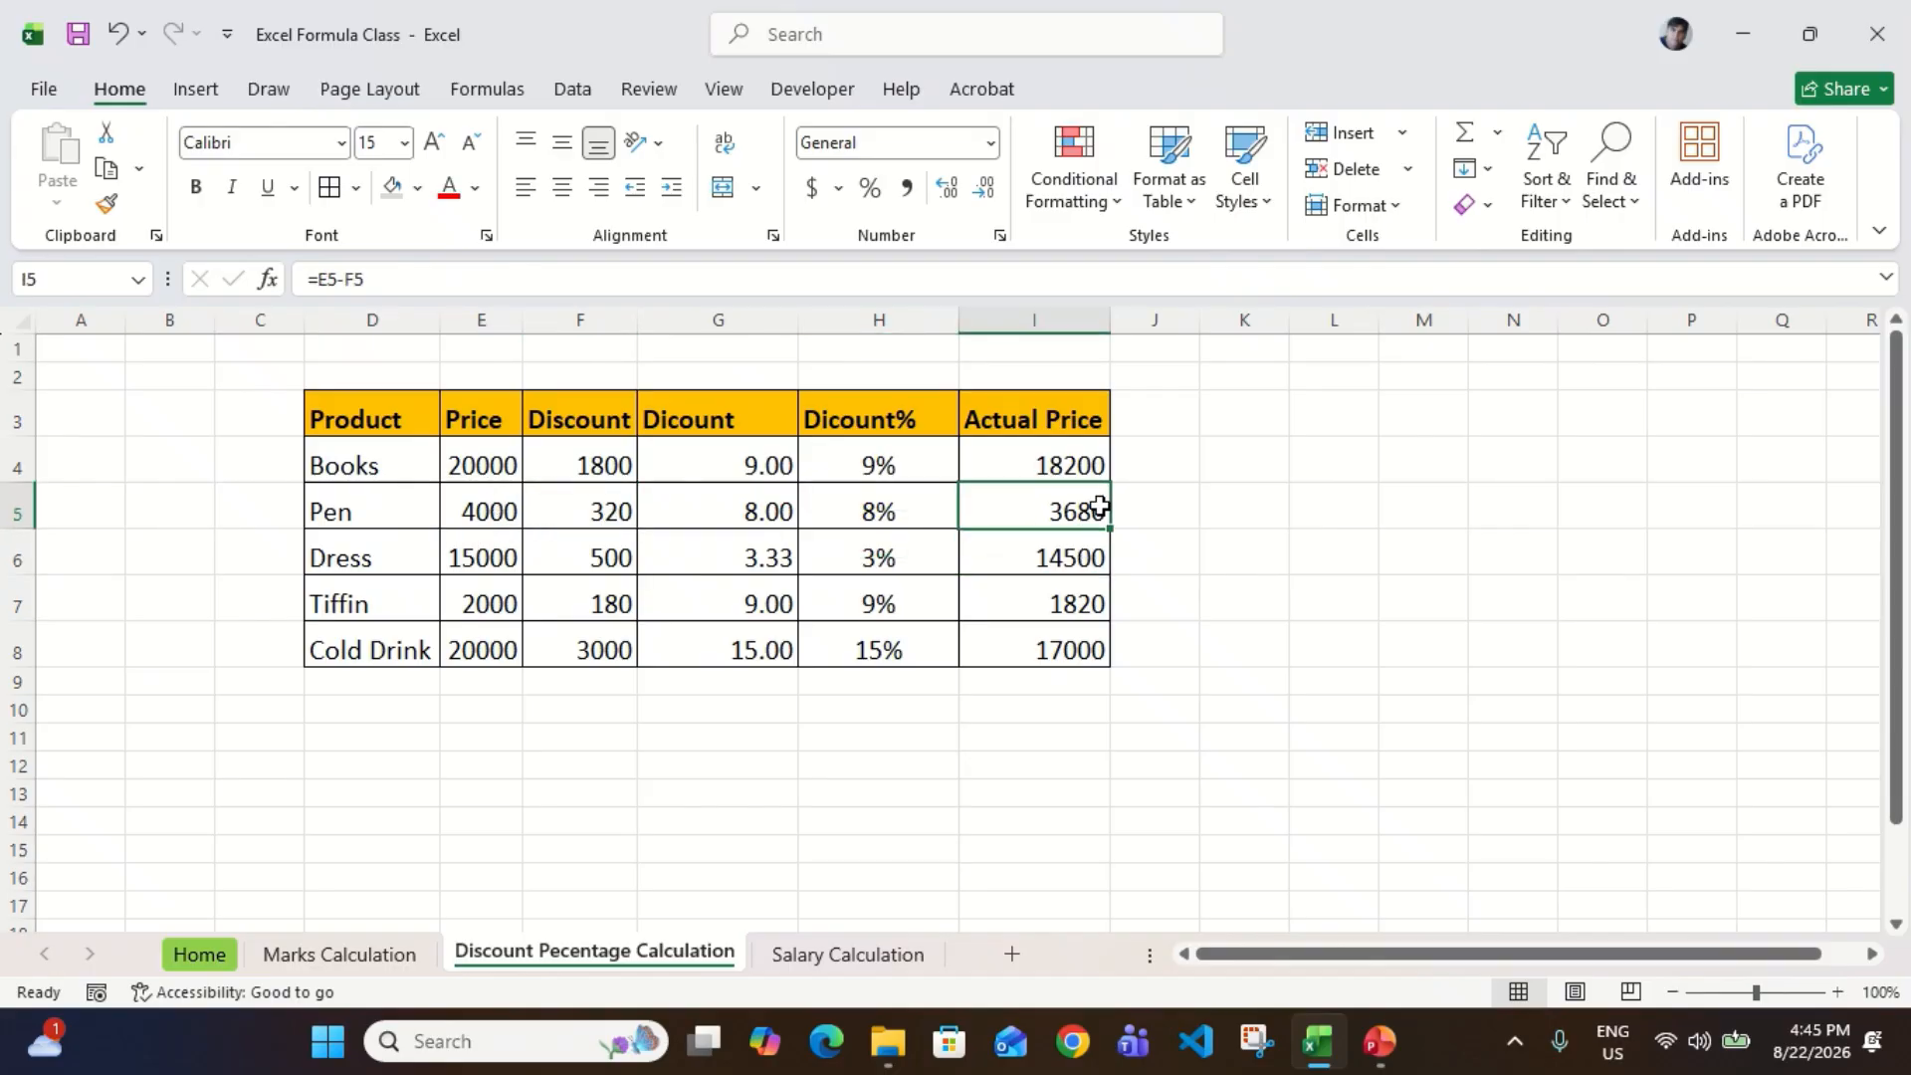
{"action": "left_click", "coordinate": [426, 567]}
{"action": "left_click", "coordinate": [487, 566]}
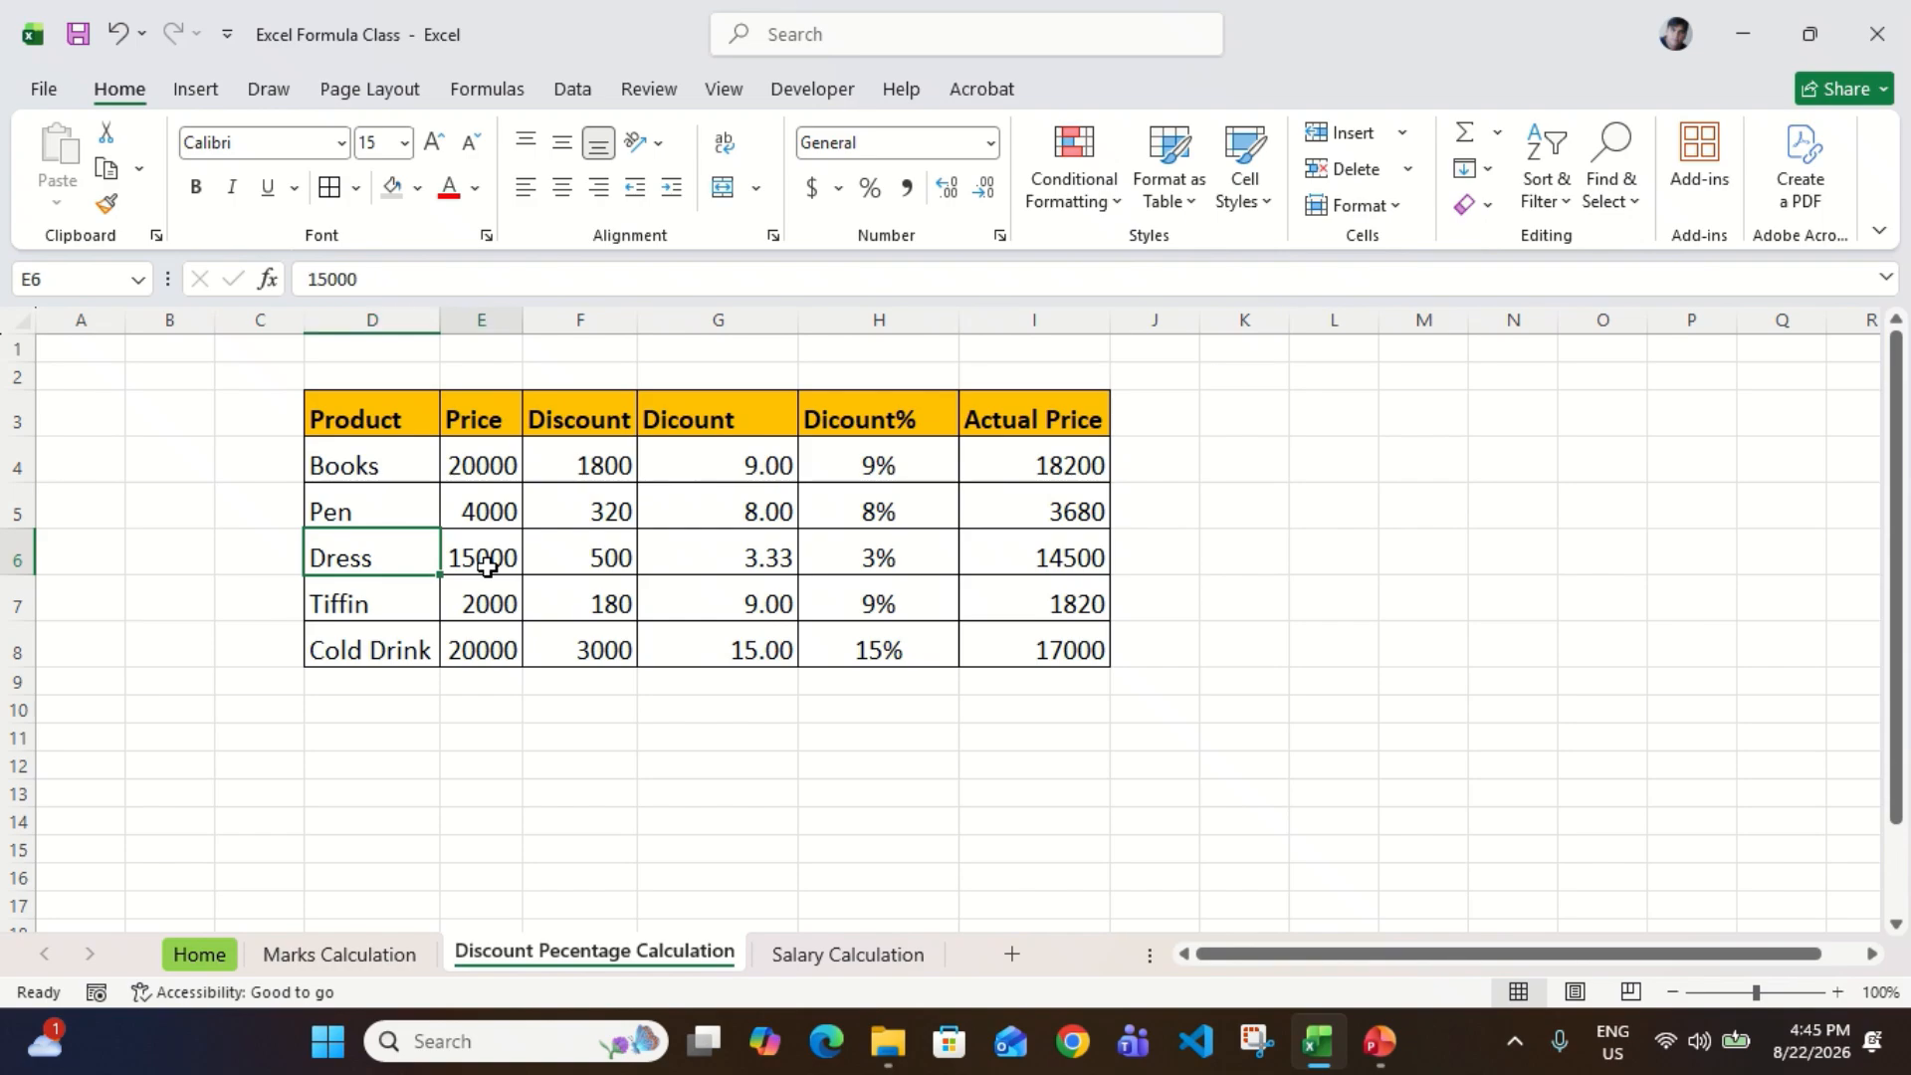
{"action": "left_click", "coordinate": [590, 554]}
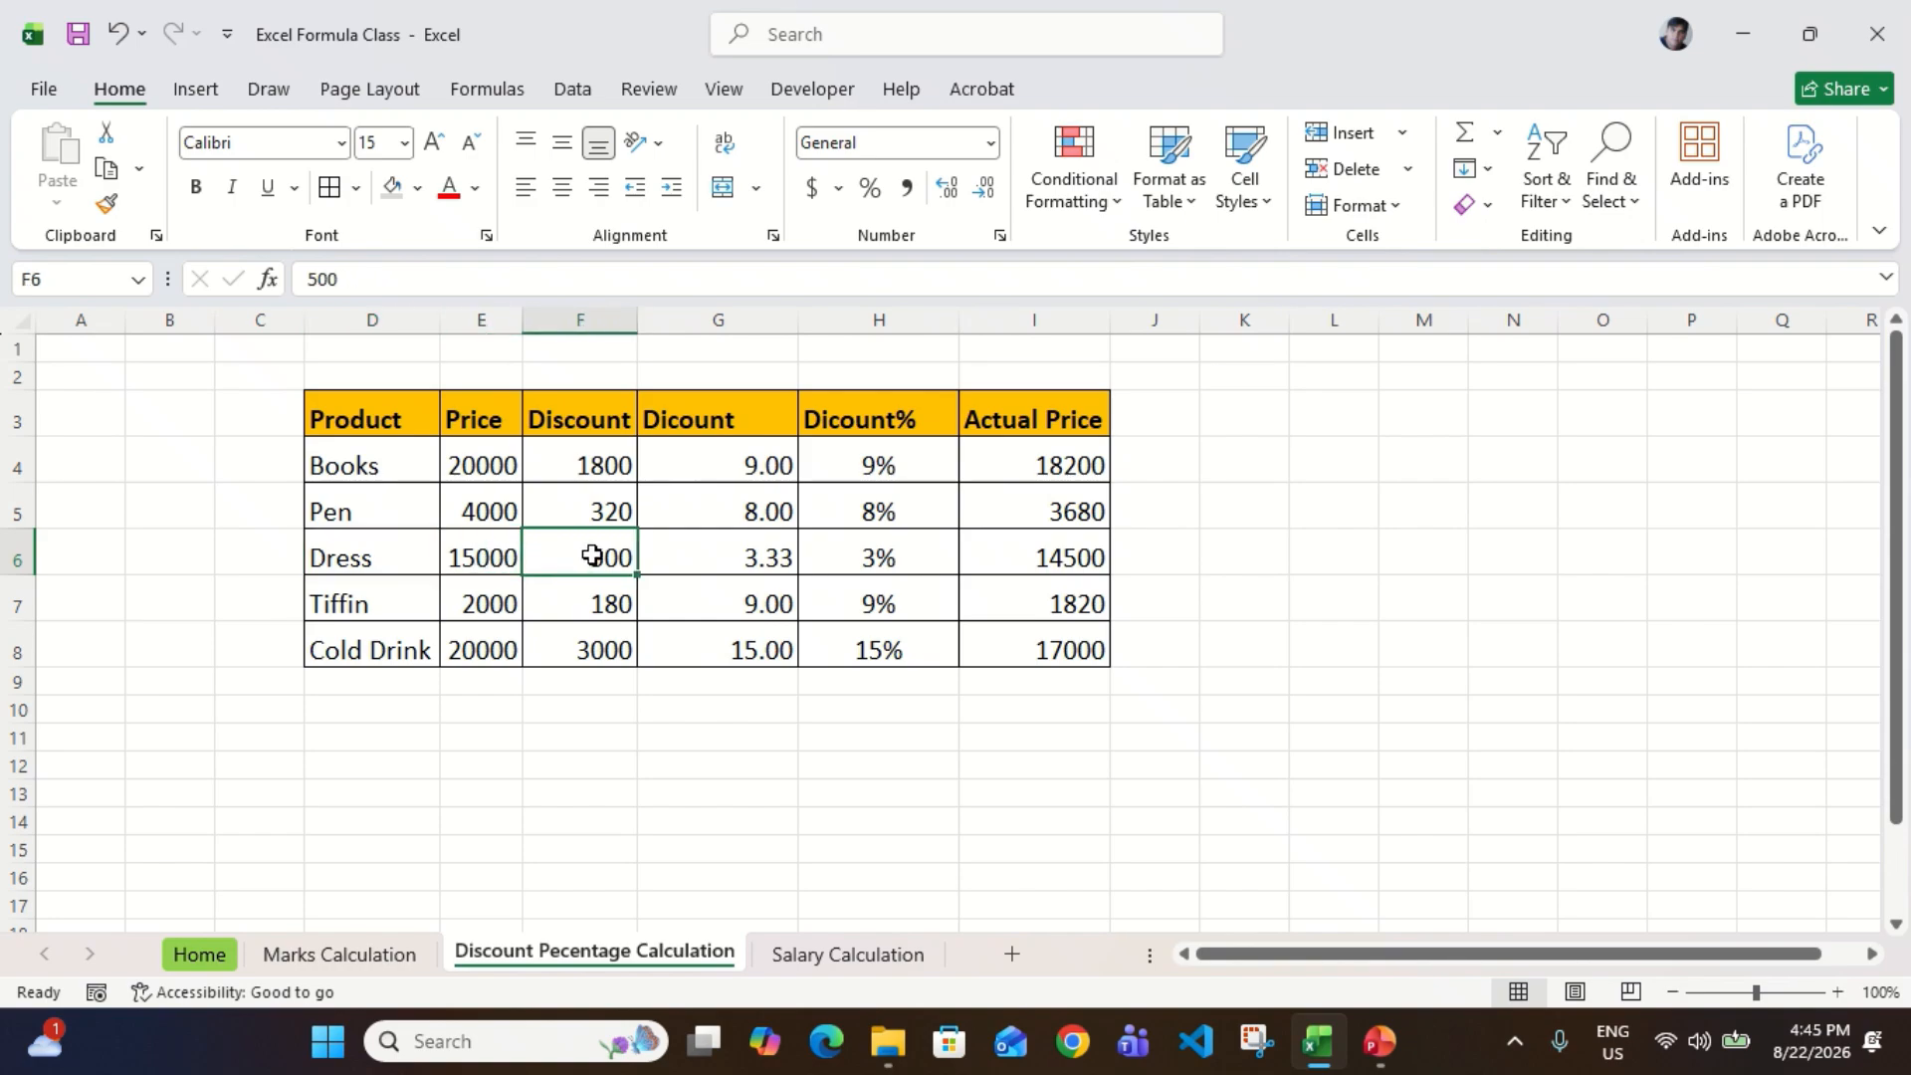
{"action": "left_click", "coordinate": [1050, 570]}
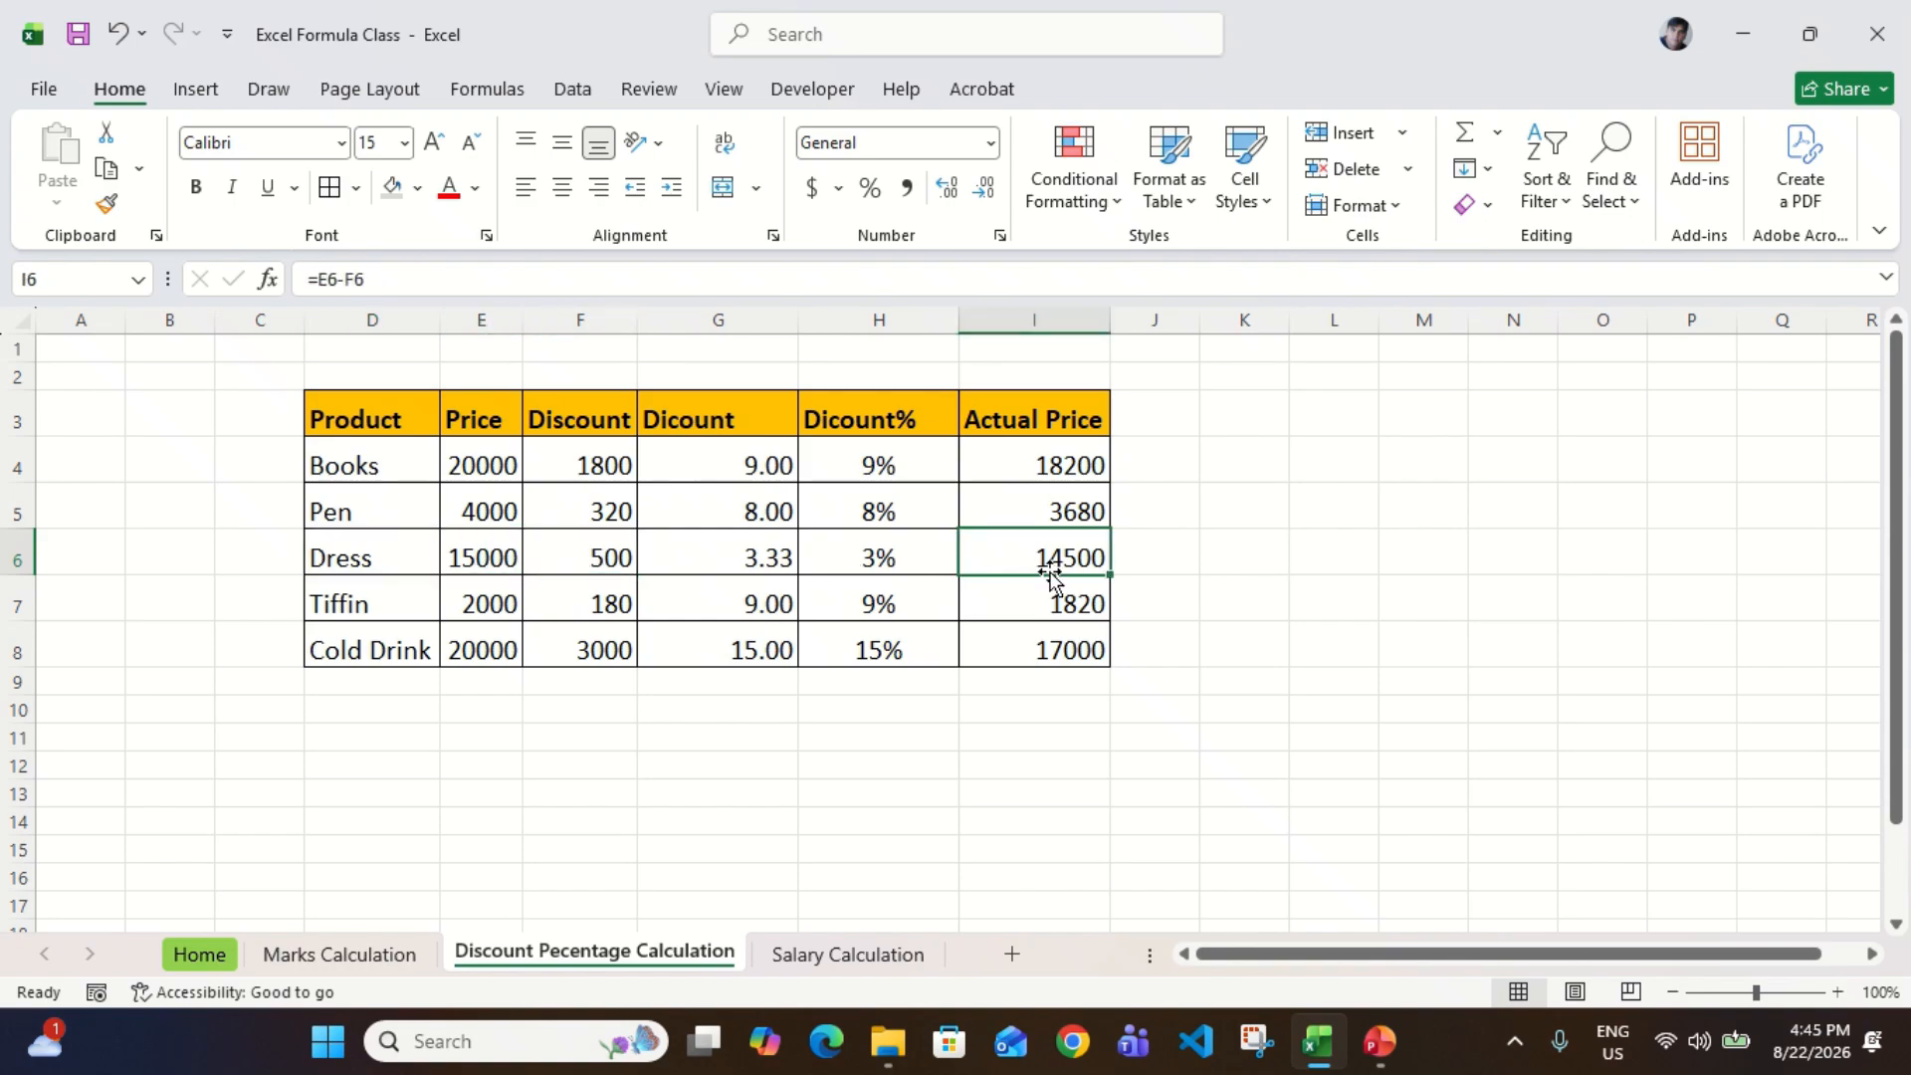
{"action": "left_click", "coordinate": [422, 604]}
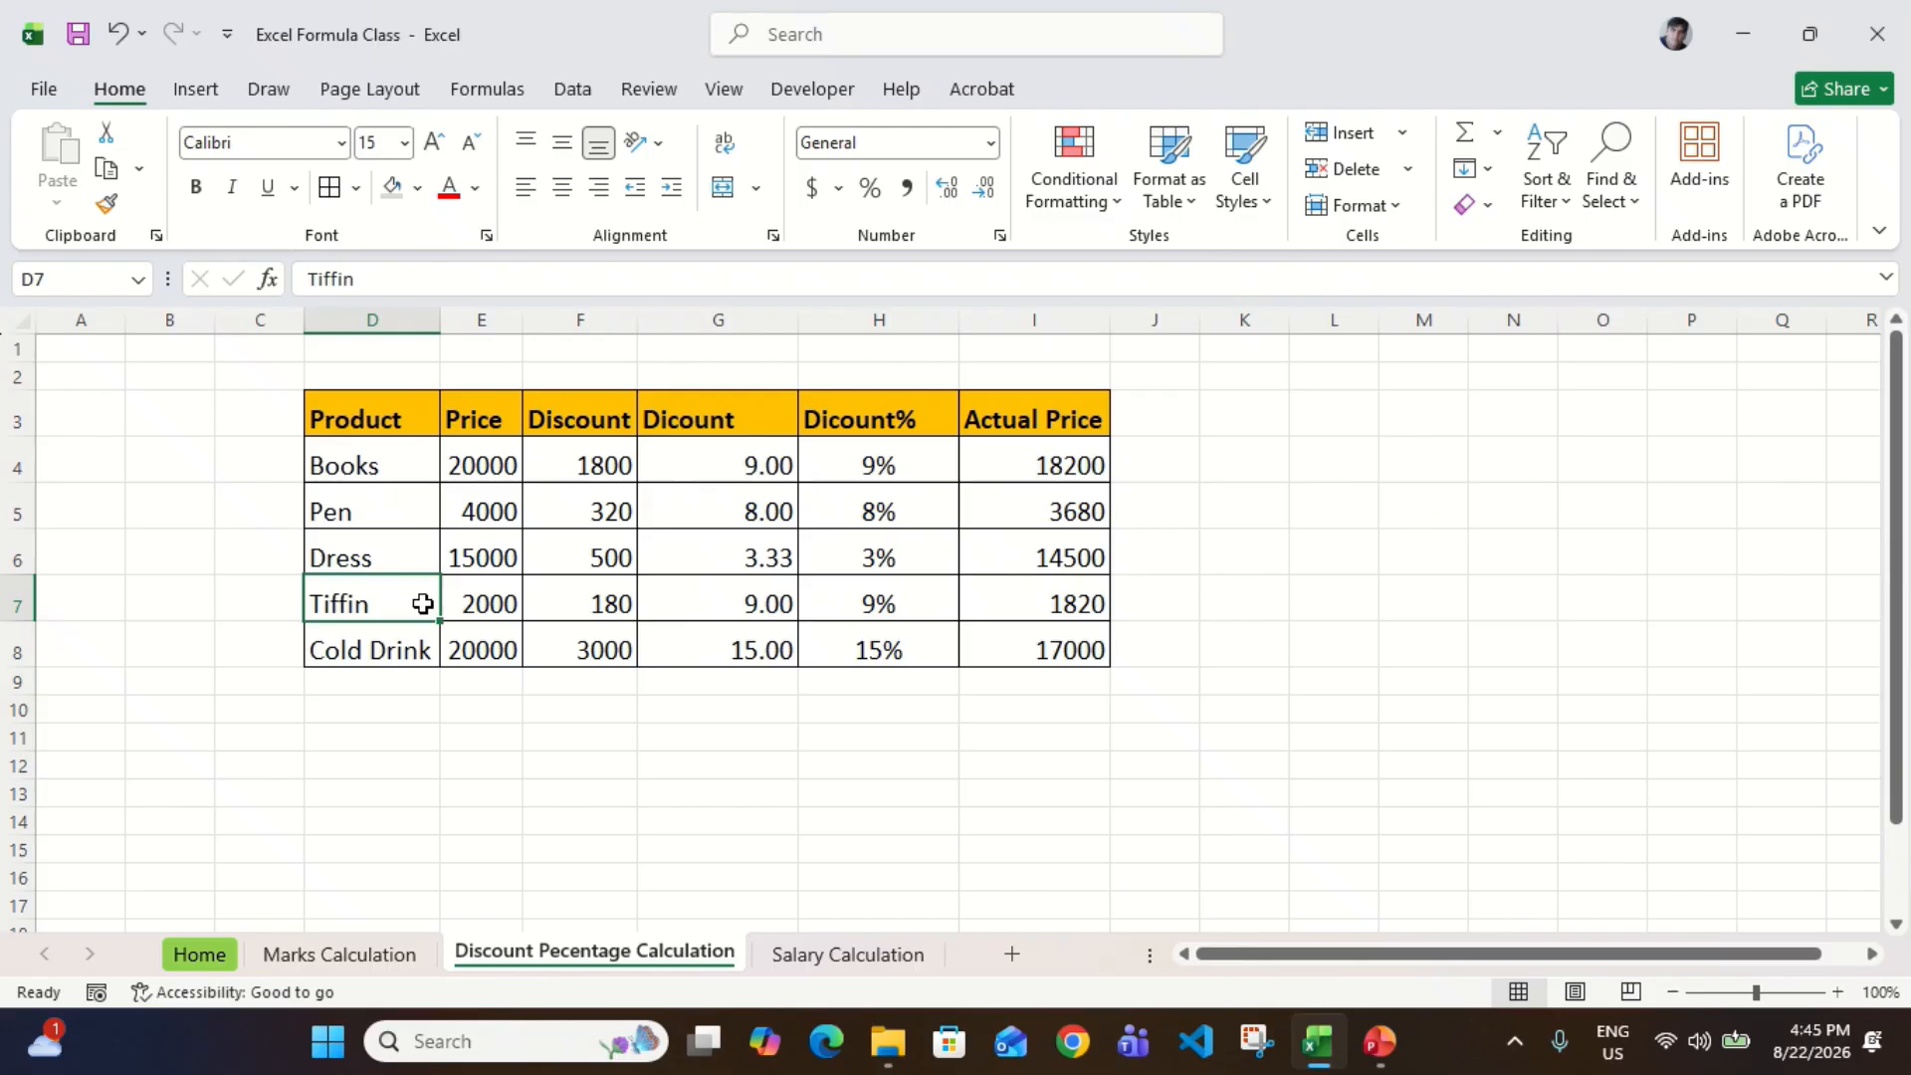
{"action": "left_click", "coordinate": [618, 602]}
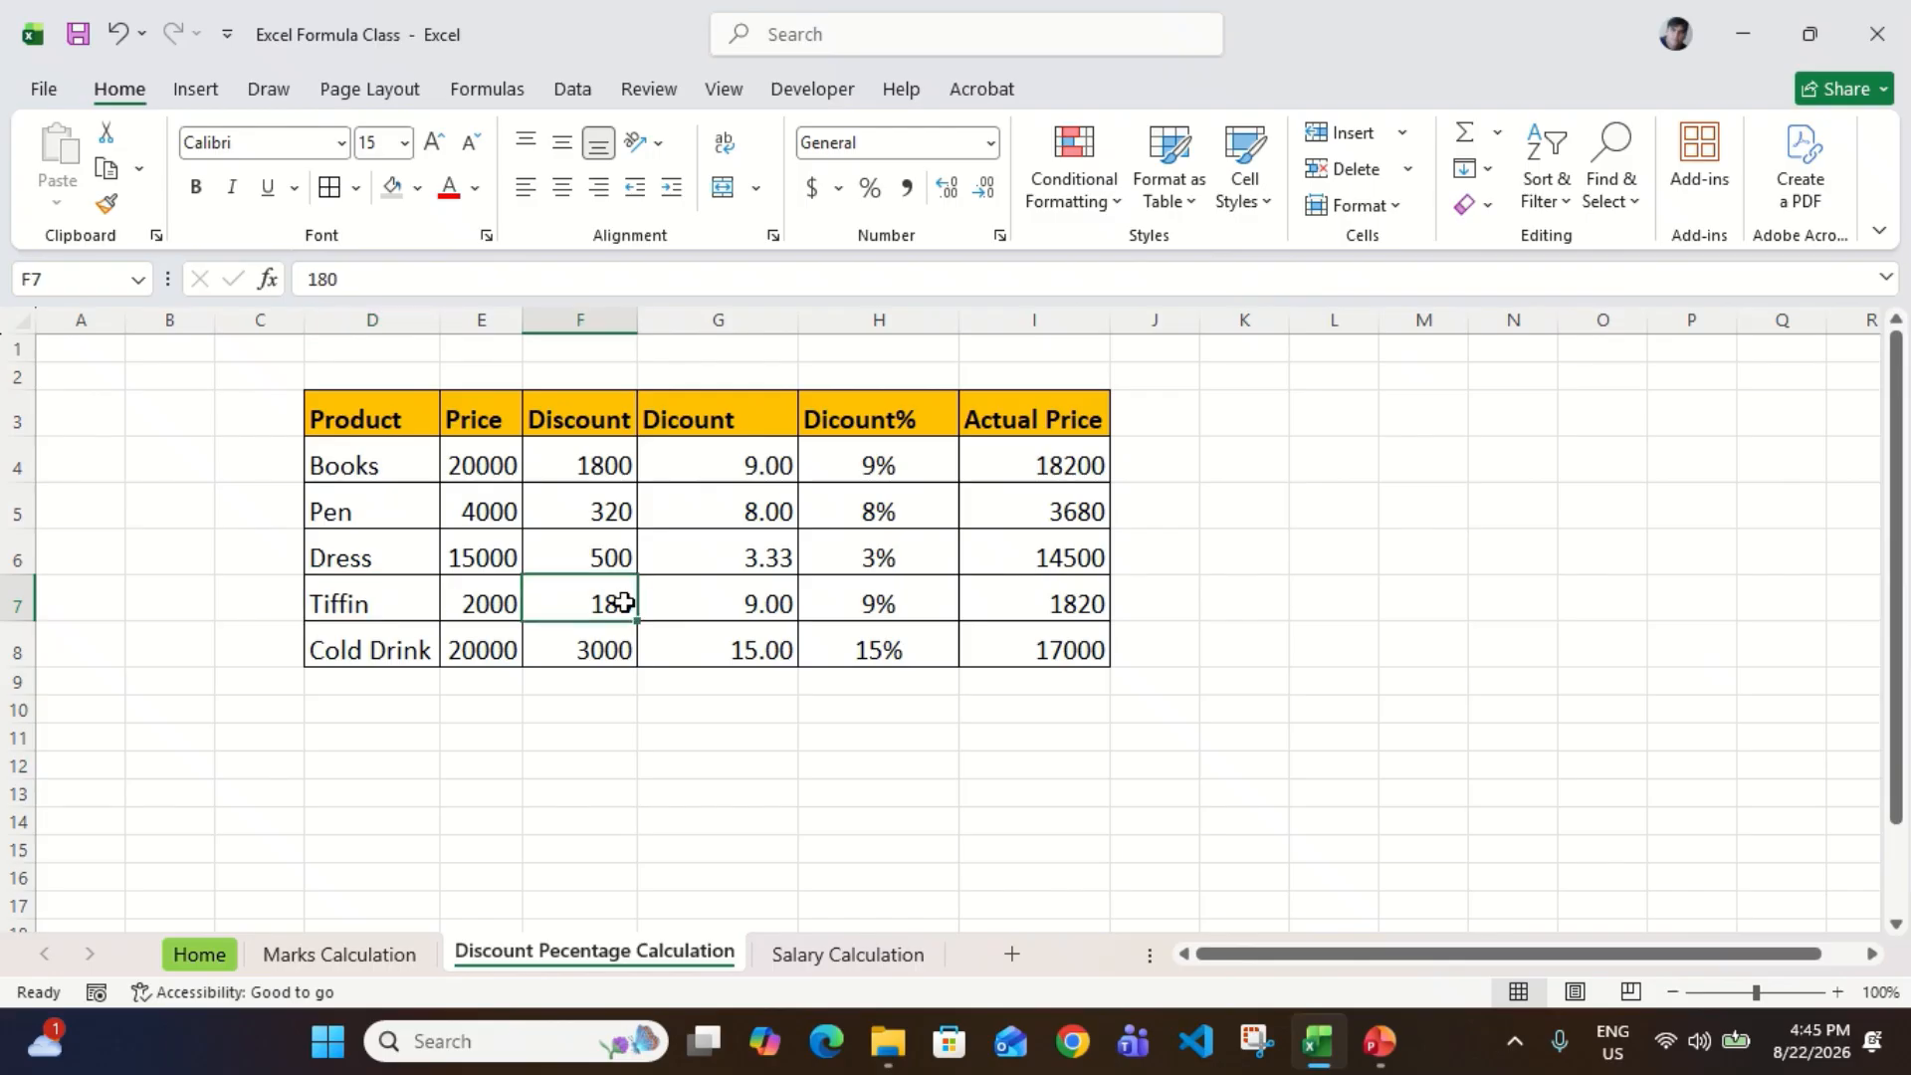
{"action": "left_click", "coordinate": [506, 602]}
{"action": "left_click", "coordinate": [608, 601]}
{"action": "left_click", "coordinate": [1052, 601]}
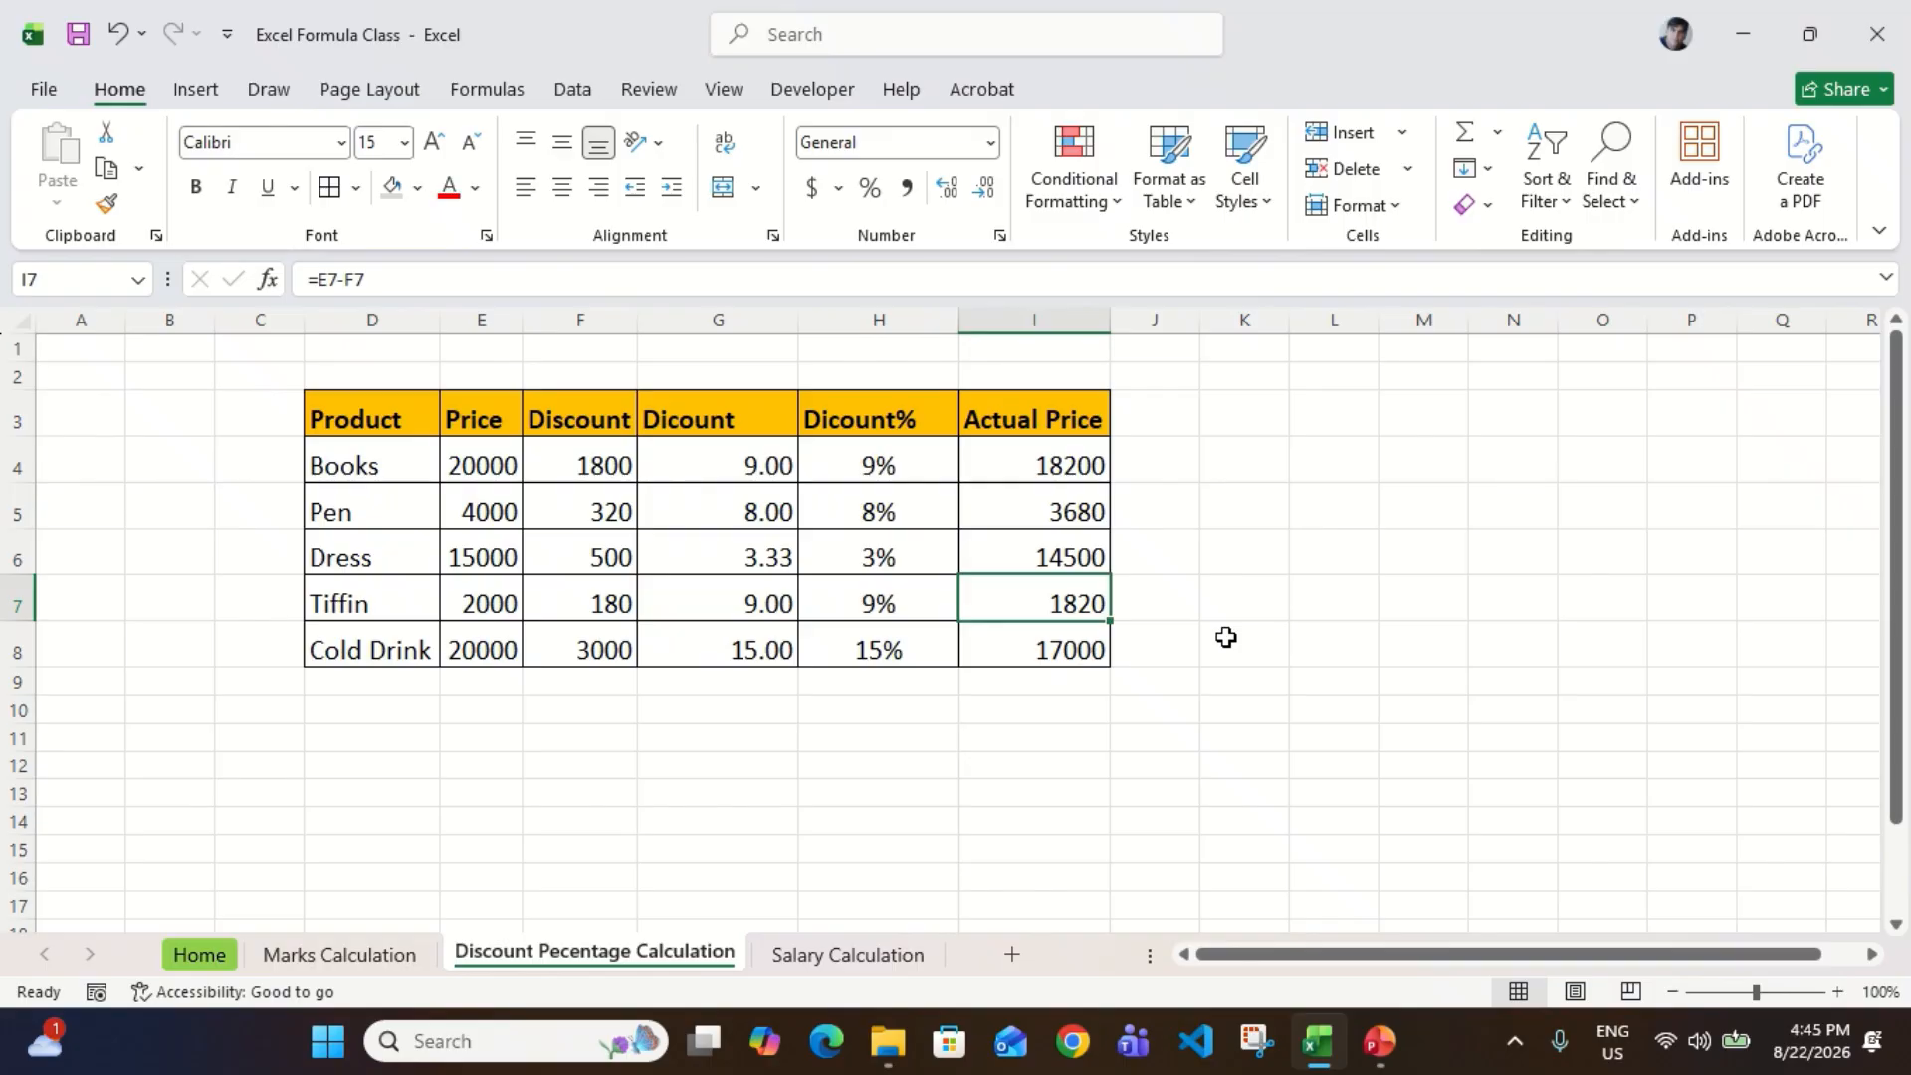
{"action": "left_click", "coordinate": [596, 647]}
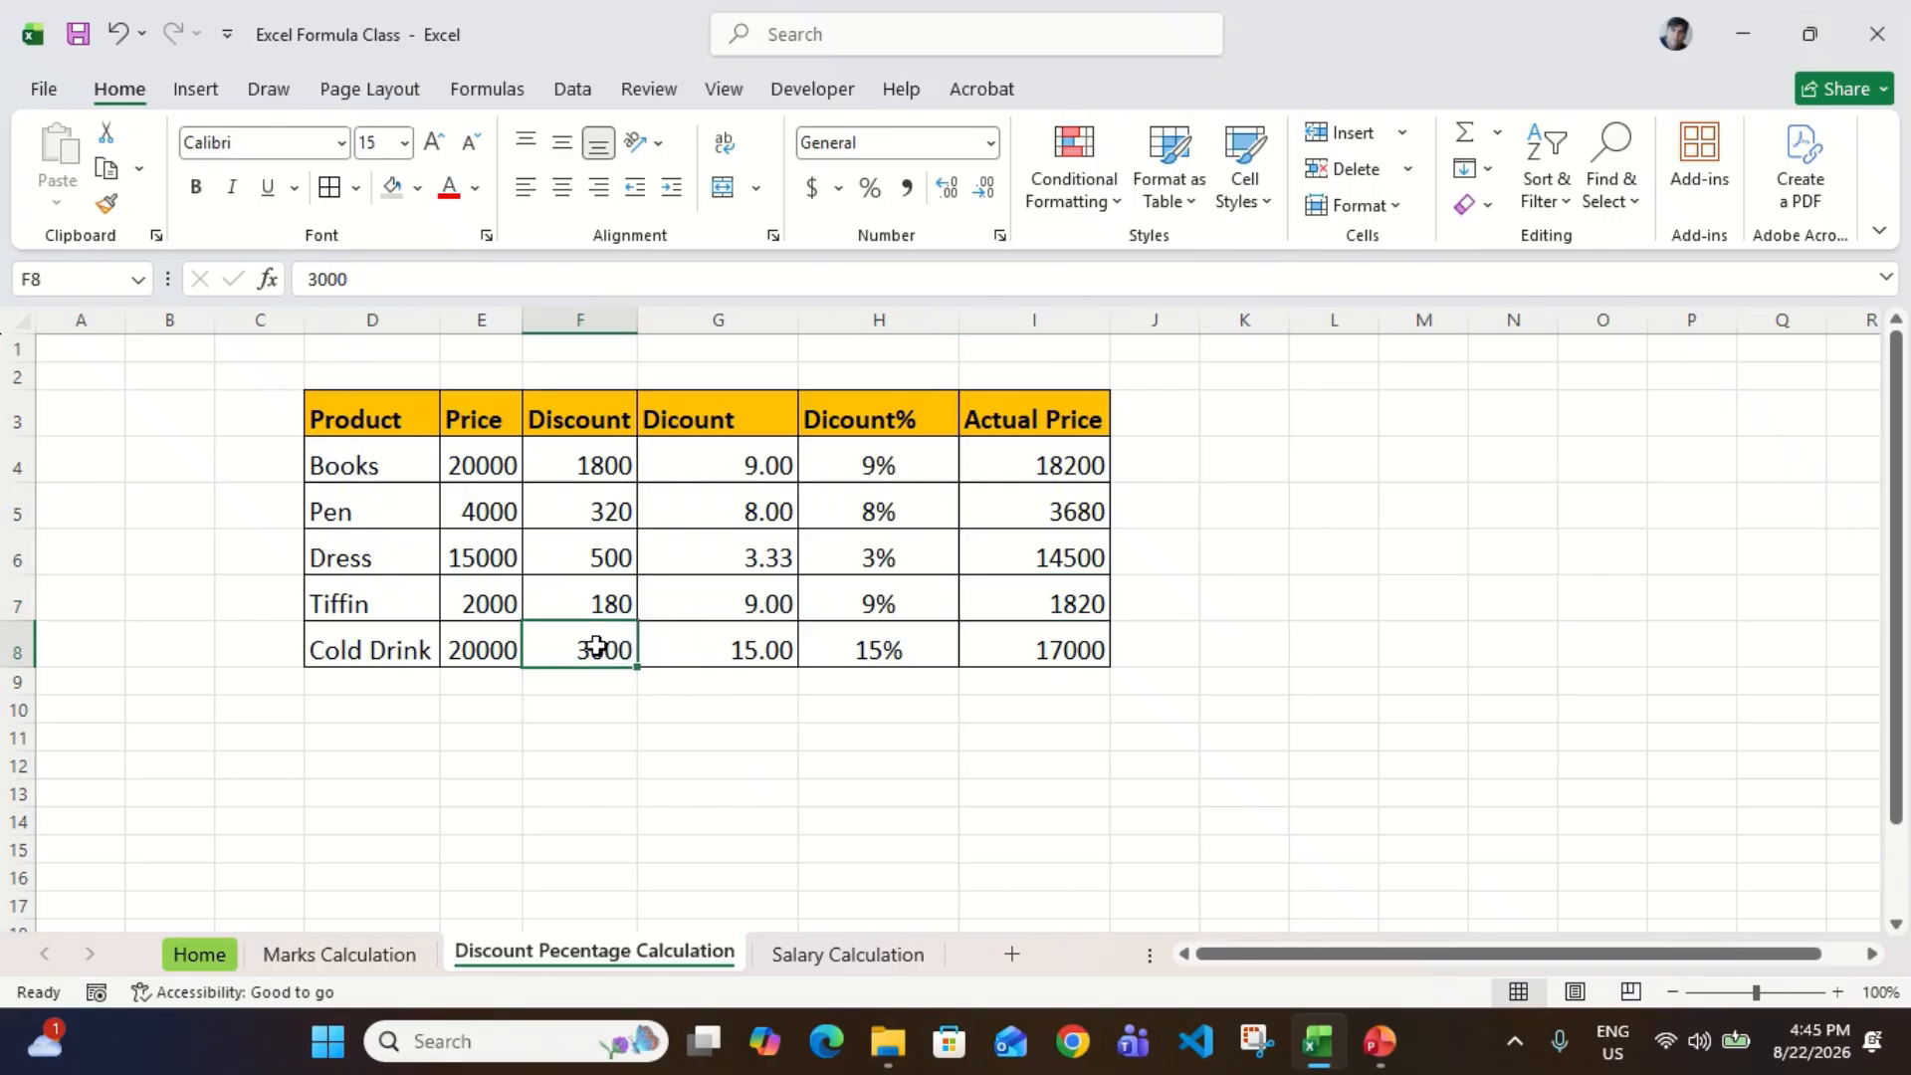
{"action": "left_click", "coordinate": [453, 652]}
{"action": "left_click", "coordinate": [602, 654]}
{"action": "left_click", "coordinate": [1095, 638]}
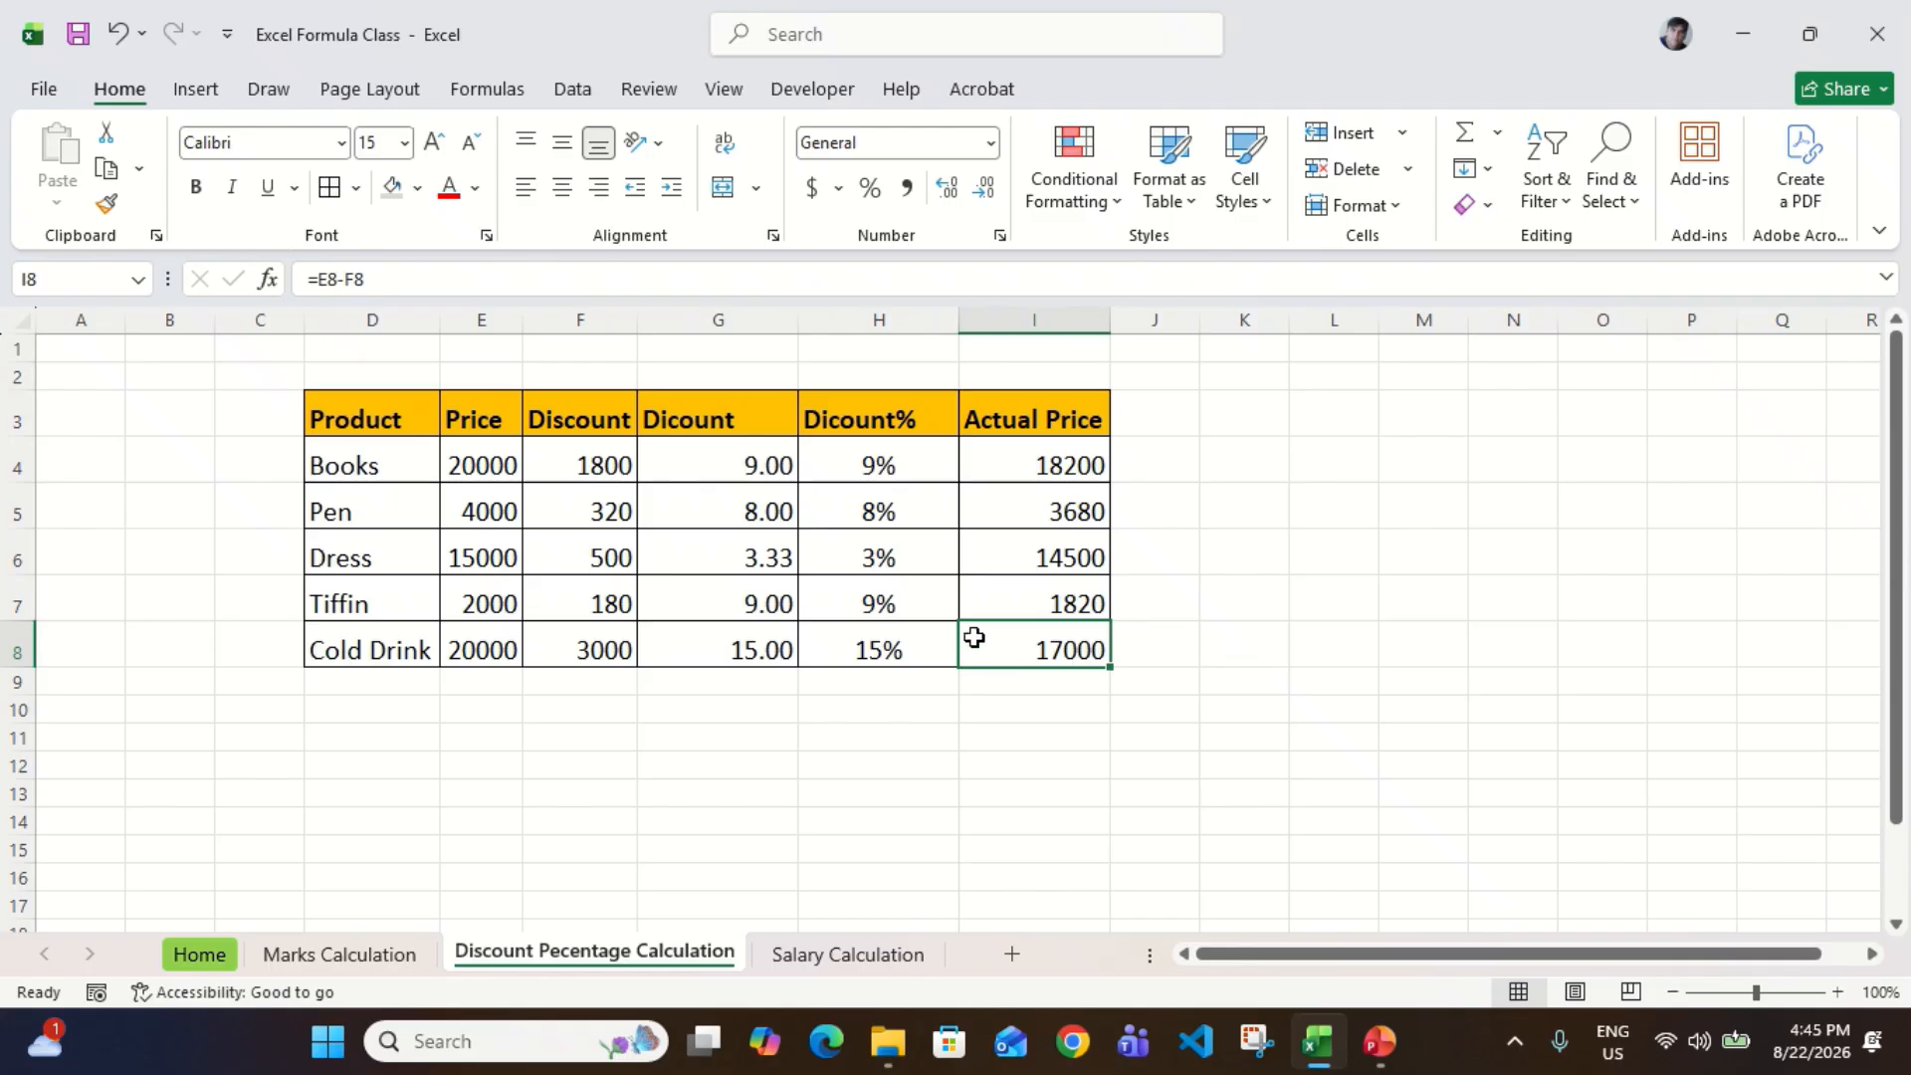
Step: Switch to the Salary Calculation sheet and select the first employee's salary in E6
{"action": "left_click", "coordinate": [870, 958]}
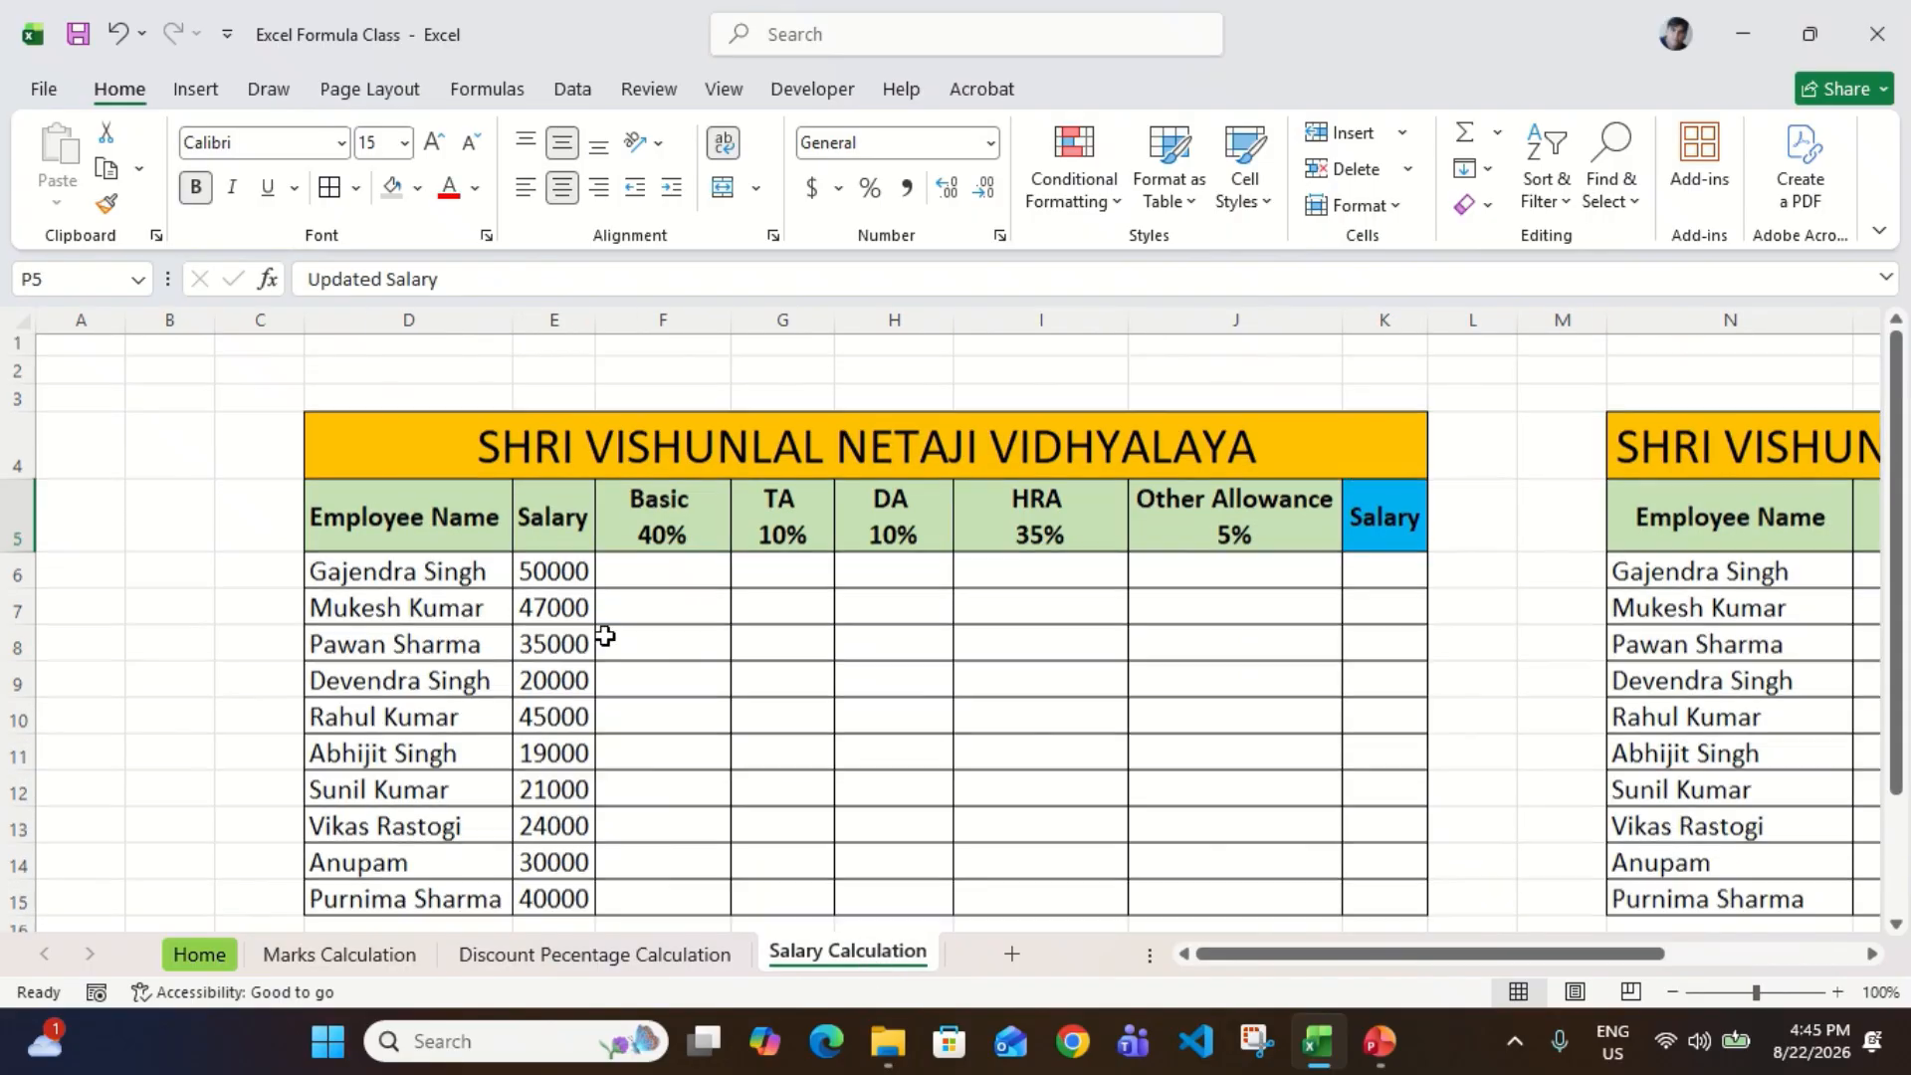
{"action": "scroll", "coordinate": [606, 635], "scroll_direction": "up", "scroll_amount": 1}
{"action": "left_click", "coordinate": [547, 482]}
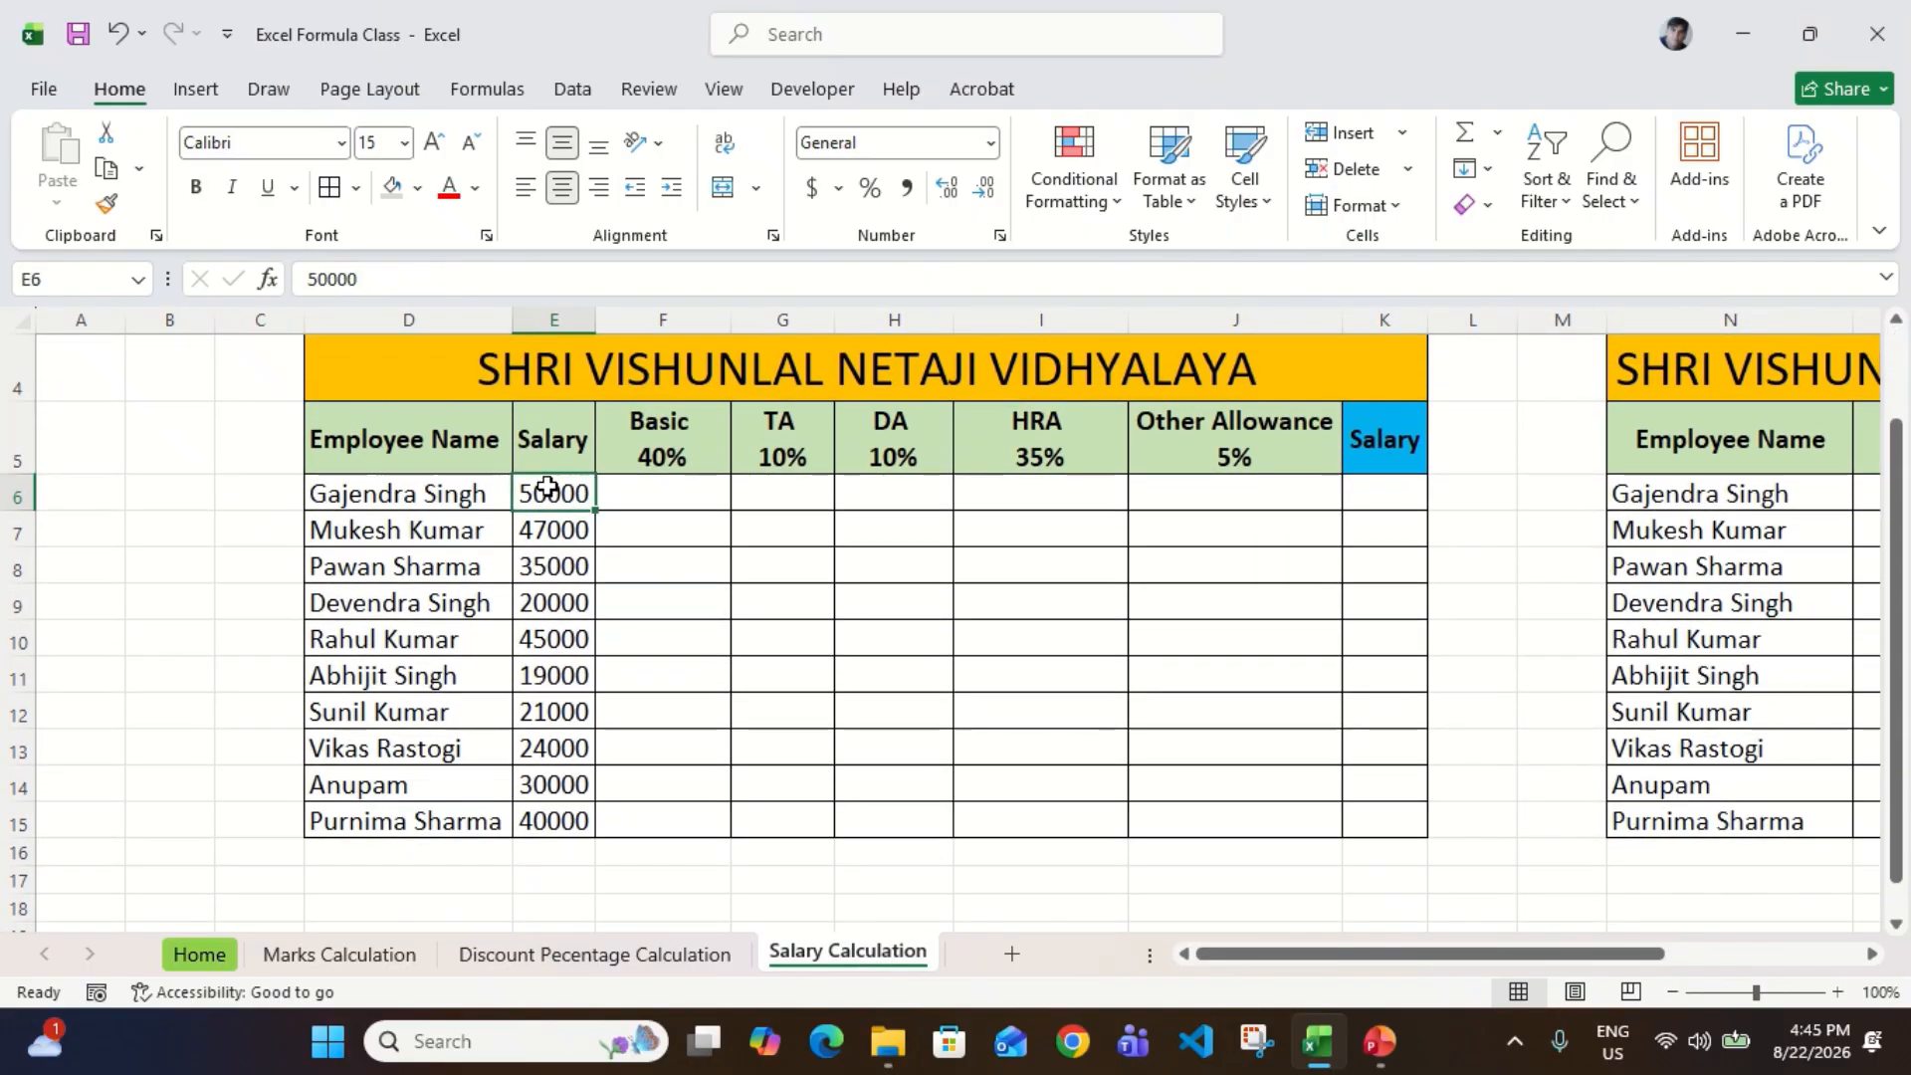
Step: Examine the employee names, salaries and the percentage allowance columns of the salary table, ending on the first Basic cell F6
{"action": "key", "text": "ctrl+shift+Down"}
{"action": "key", "text": "Left"}
{"action": "key", "text": "ctrl+shift+Down"}
{"action": "key", "text": "Right"}
{"action": "key", "text": "Right"}
{"action": "key", "text": "Right"}
{"action": "key", "text": "Right"}
{"action": "key", "text": "Right"}
{"action": "key", "text": "Right"}
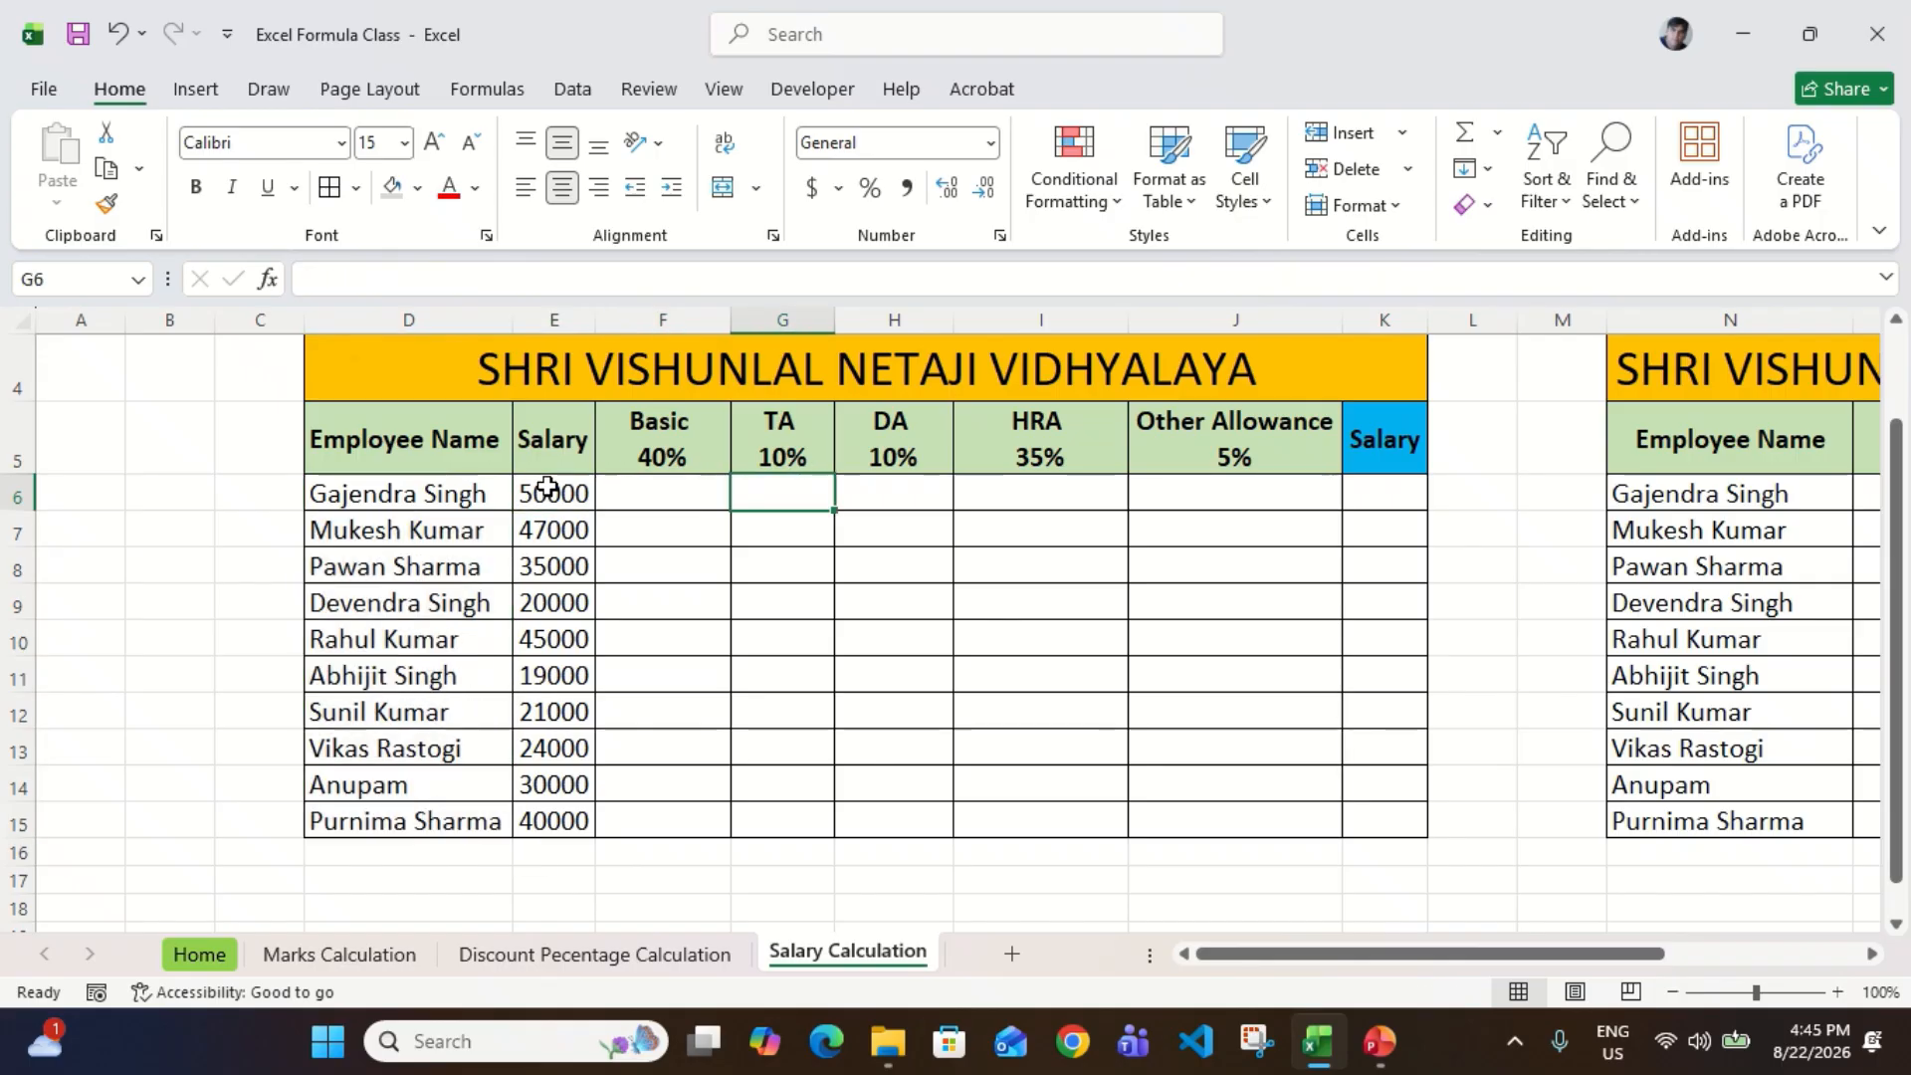
{"action": "key", "text": "Right"}
{"action": "key", "text": "Right"}
{"action": "key", "text": "Right"}
{"action": "key", "text": "Right"}
{"action": "key", "text": "ctrl+shift+Down"}
{"action": "key", "text": "Up"}
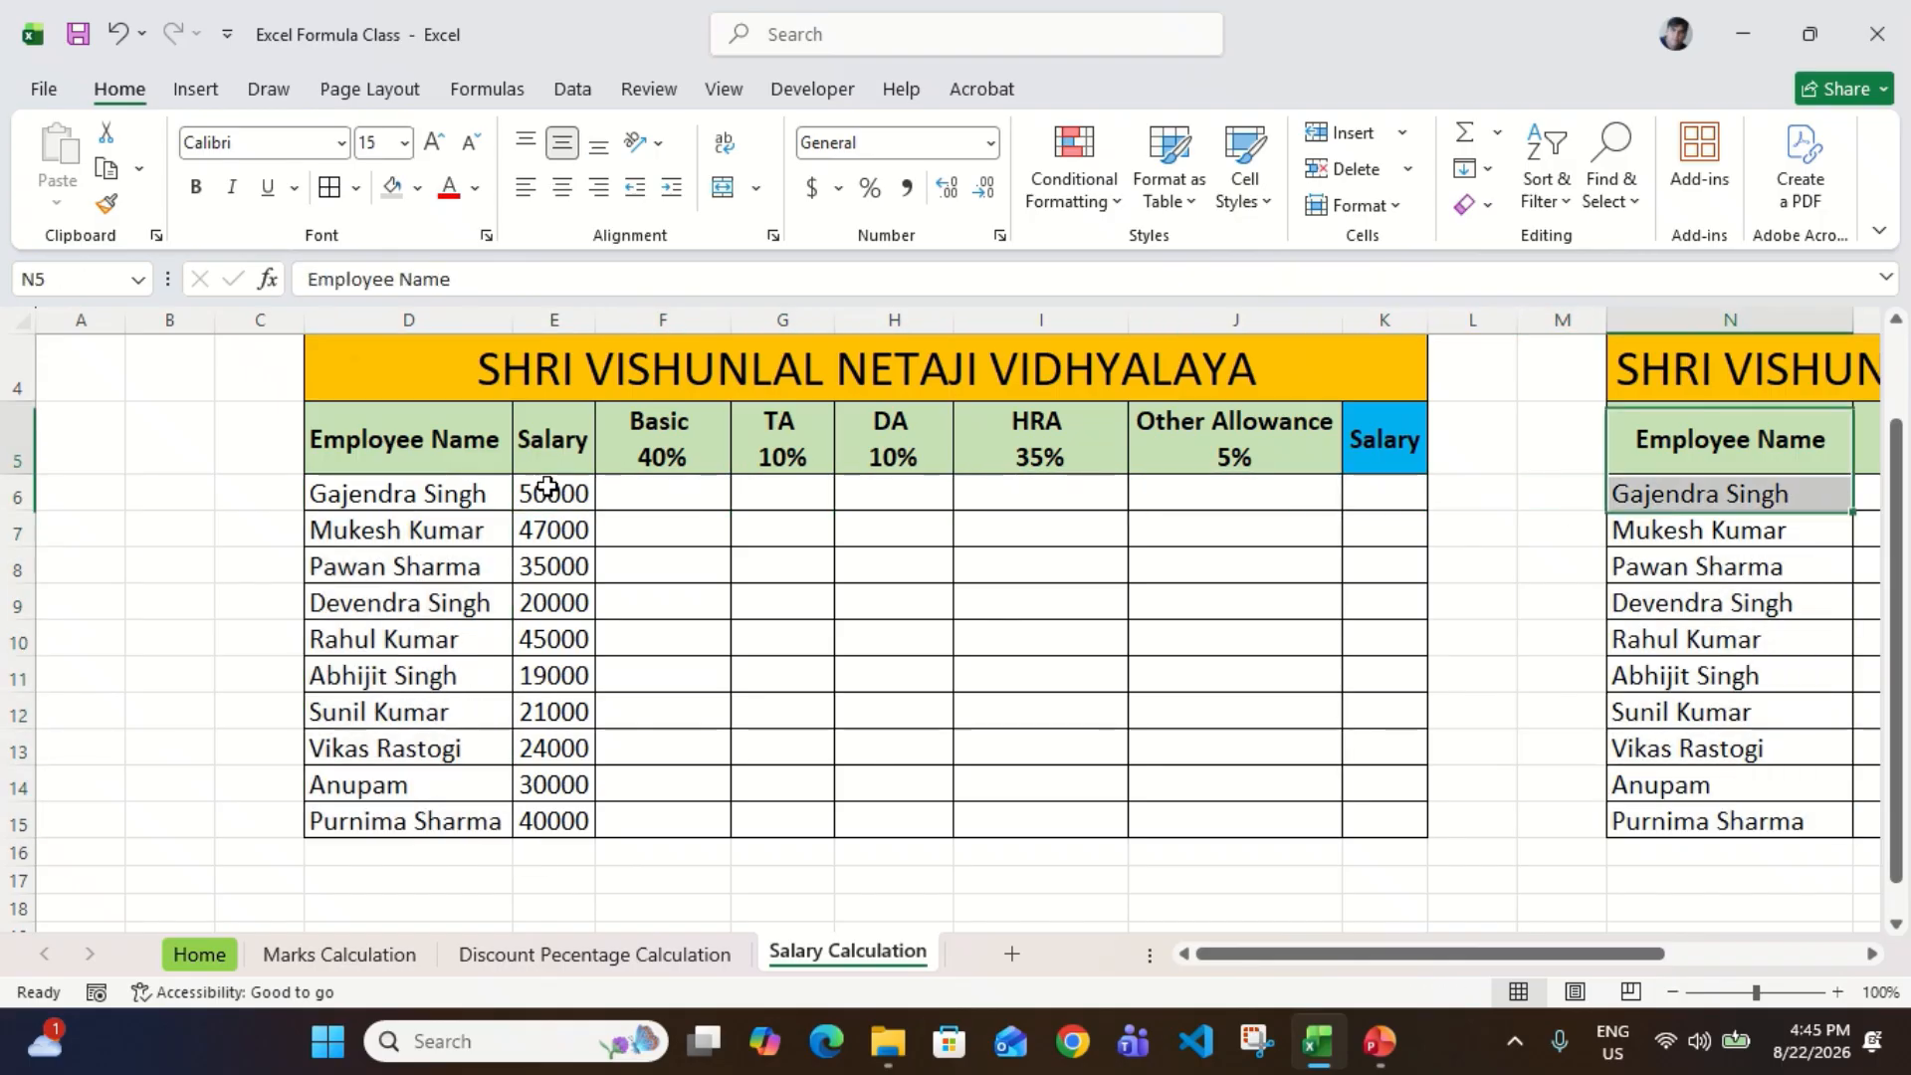
{"action": "key", "text": "Left"}
{"action": "key", "text": "Left"}
{"action": "key", "text": "Left"}
{"action": "key", "text": "Left"}
{"action": "key", "text": "Left"}
{"action": "key", "text": "Left"}
{"action": "key", "text": "Left"}
{"action": "key", "text": "Left"}
{"action": "key", "text": "Left"}
{"action": "key", "text": "Left"}
{"action": "key", "text": "Down"}
{"action": "key", "text": "Right"}
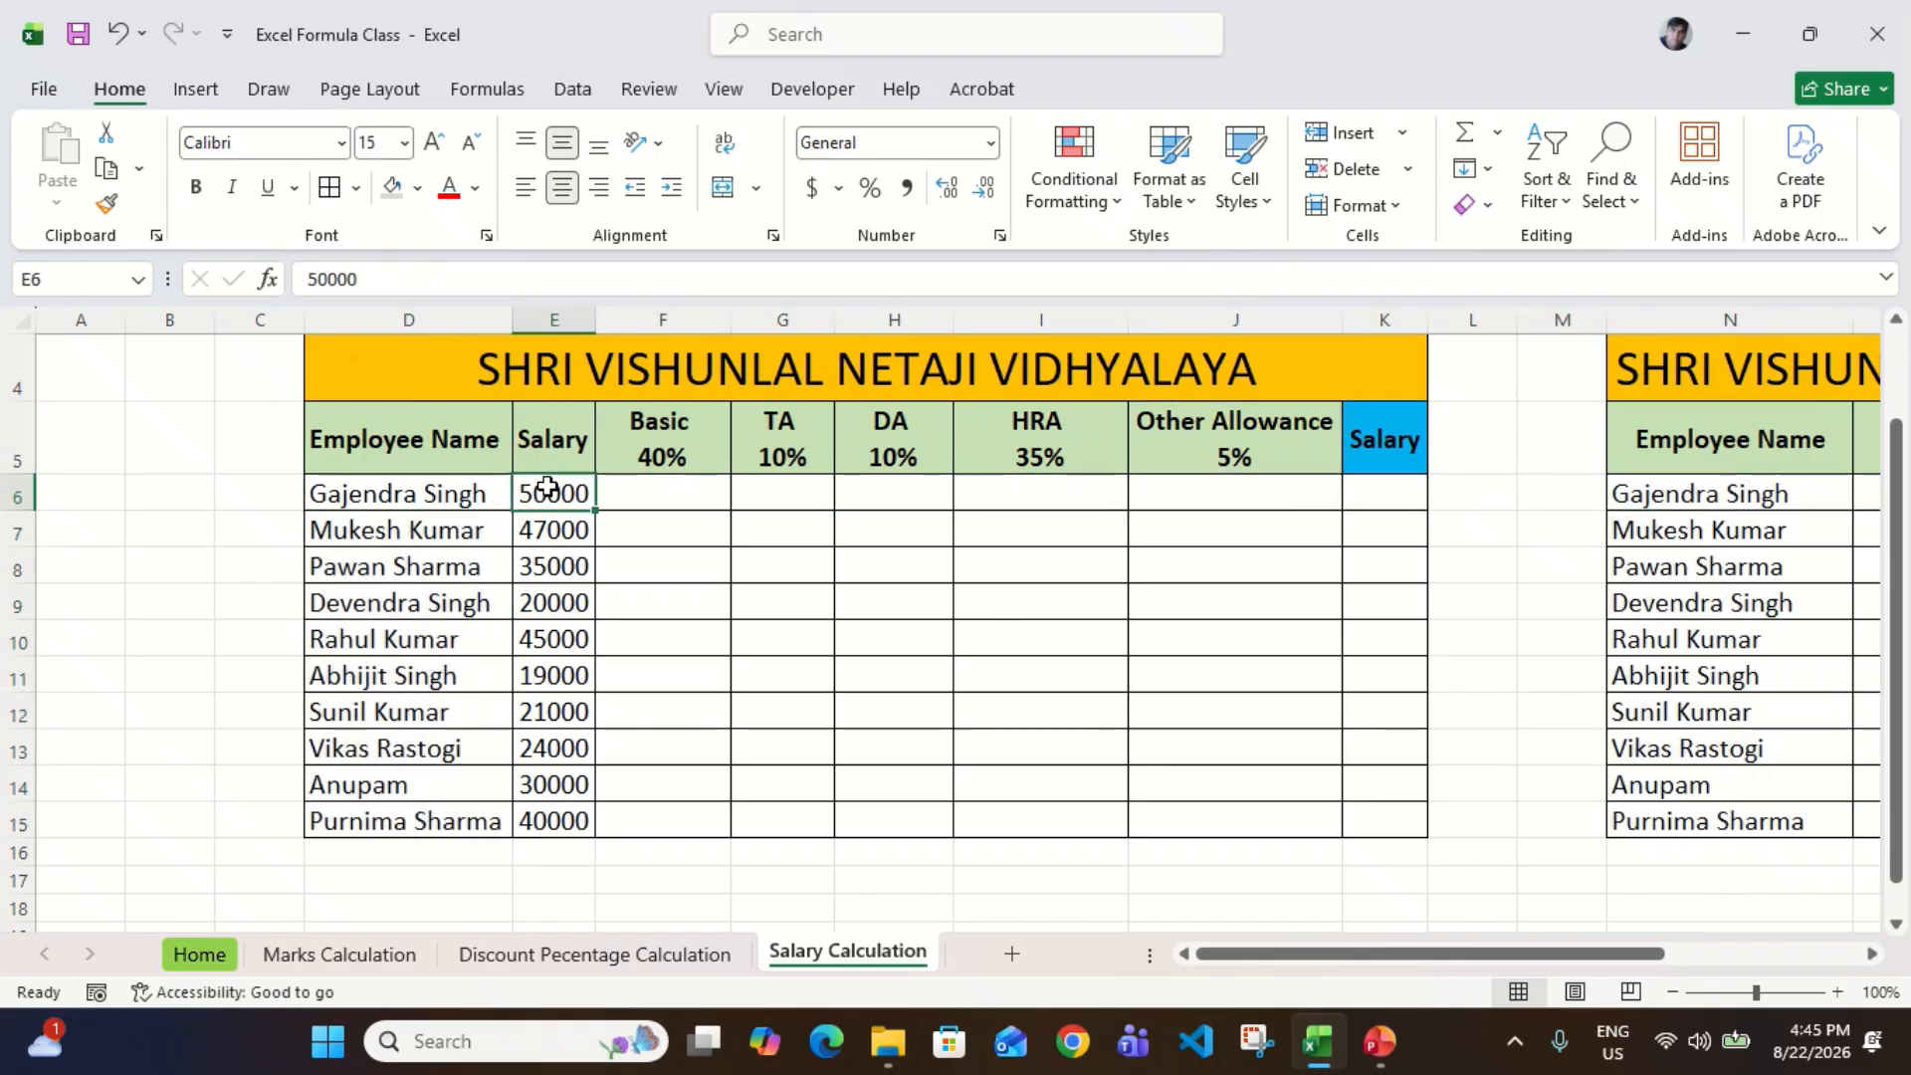
{"action": "key", "text": "Right"}
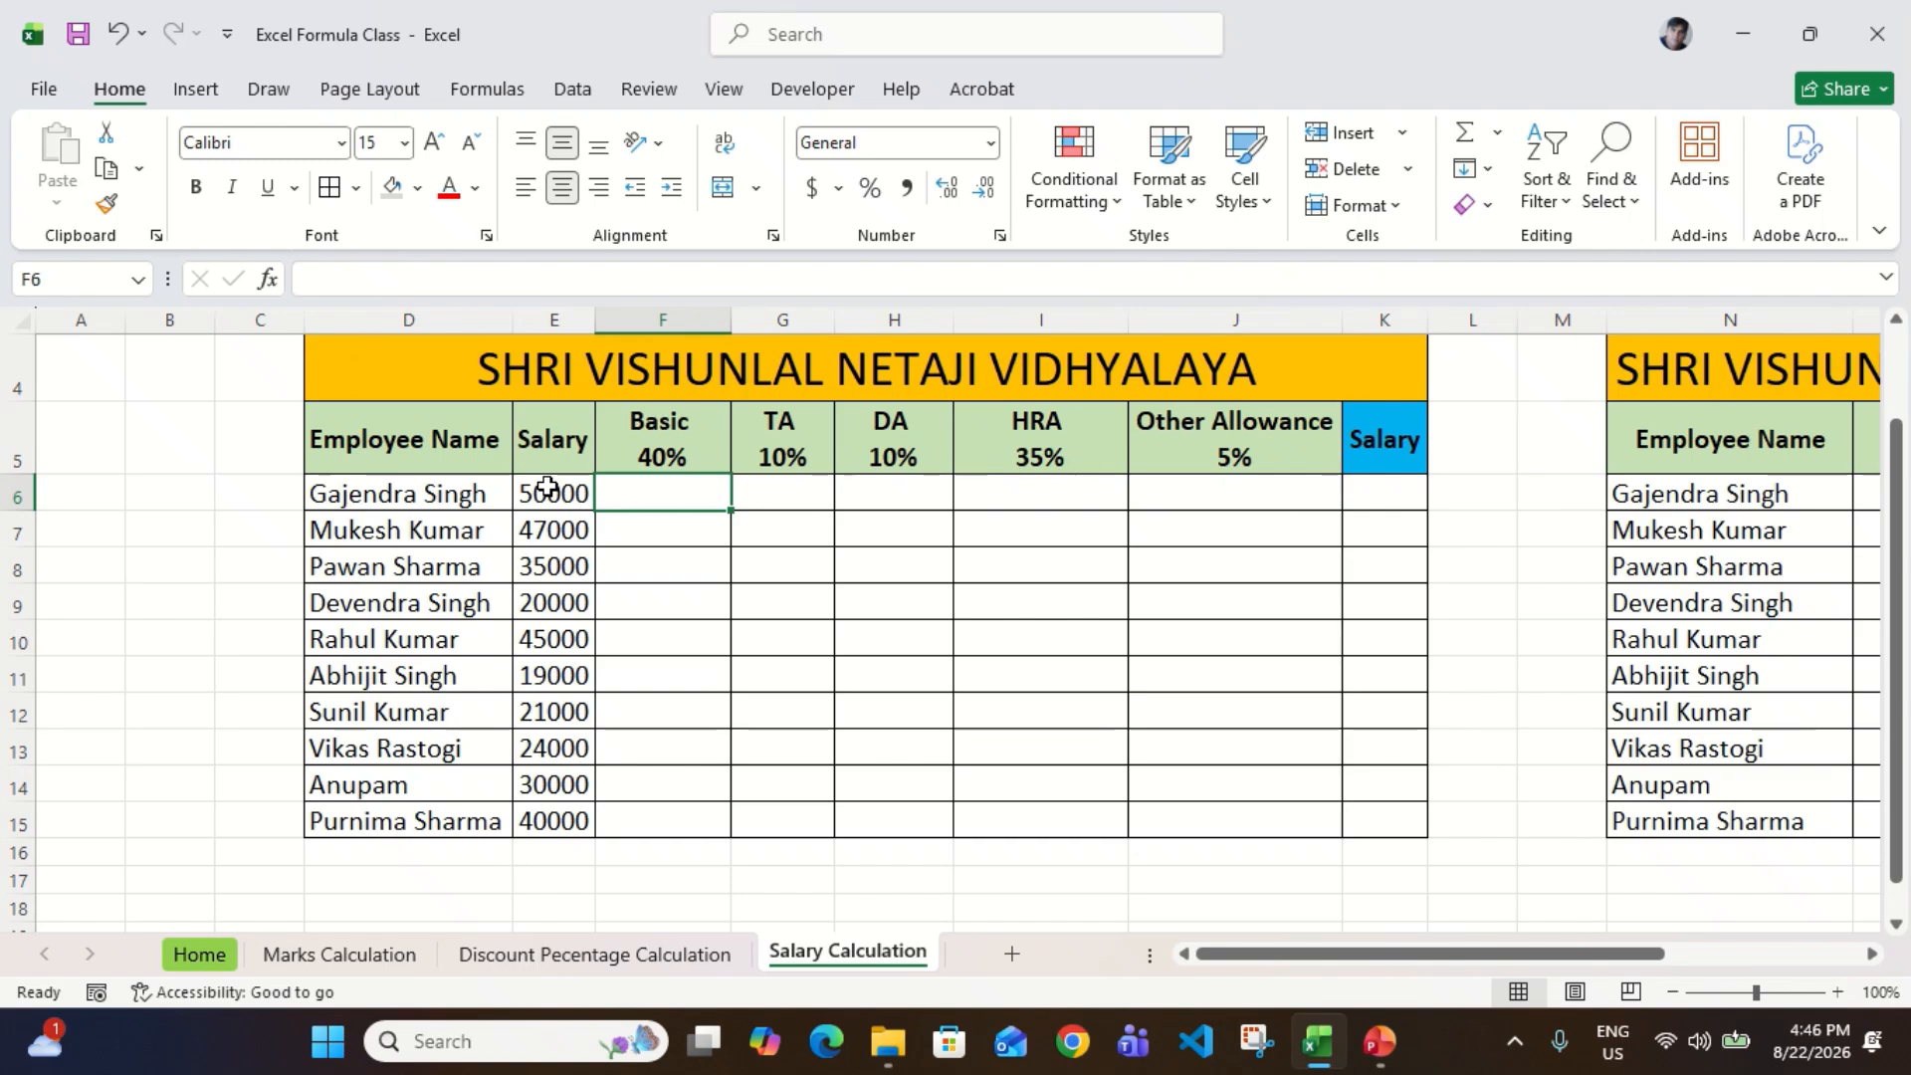
{"action": "left_click", "coordinate": [546, 487]}
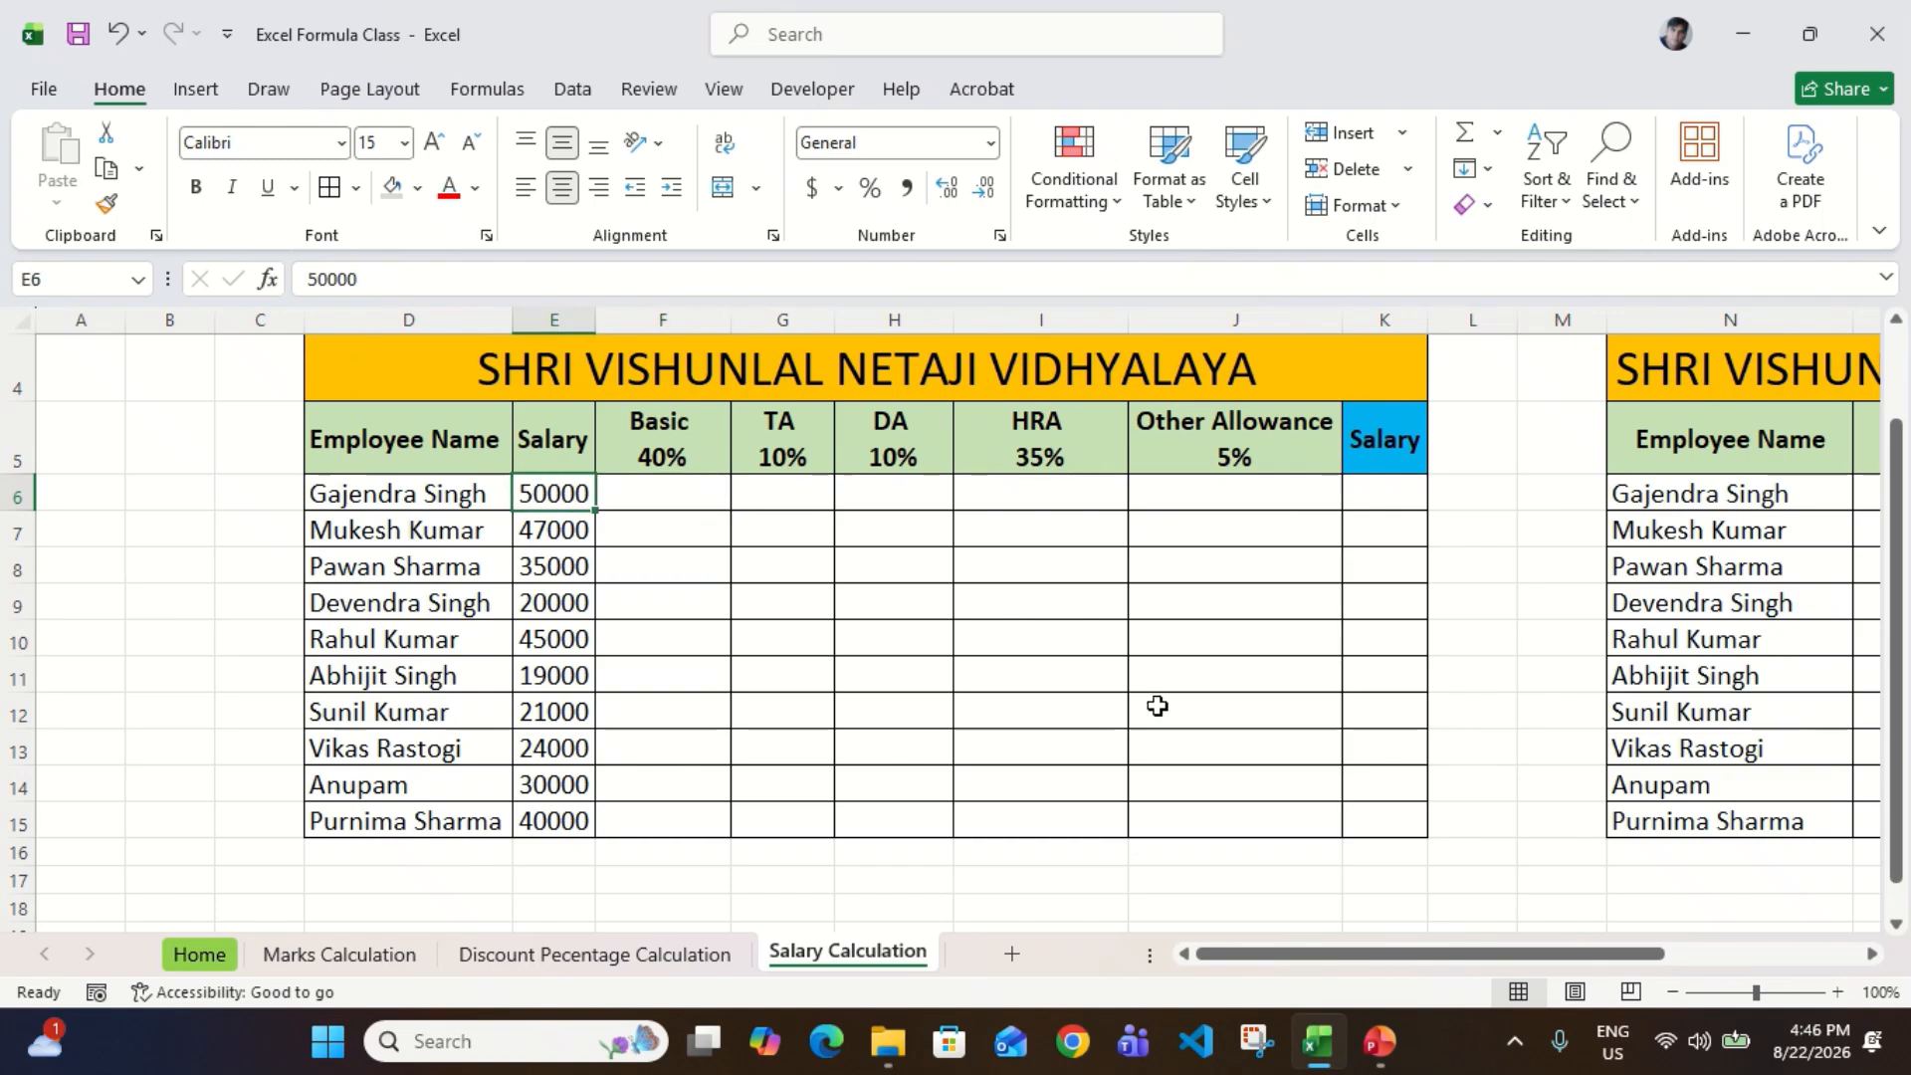
{"action": "left_click", "coordinate": [698, 471]}
{"action": "left_click", "coordinate": [684, 497]}
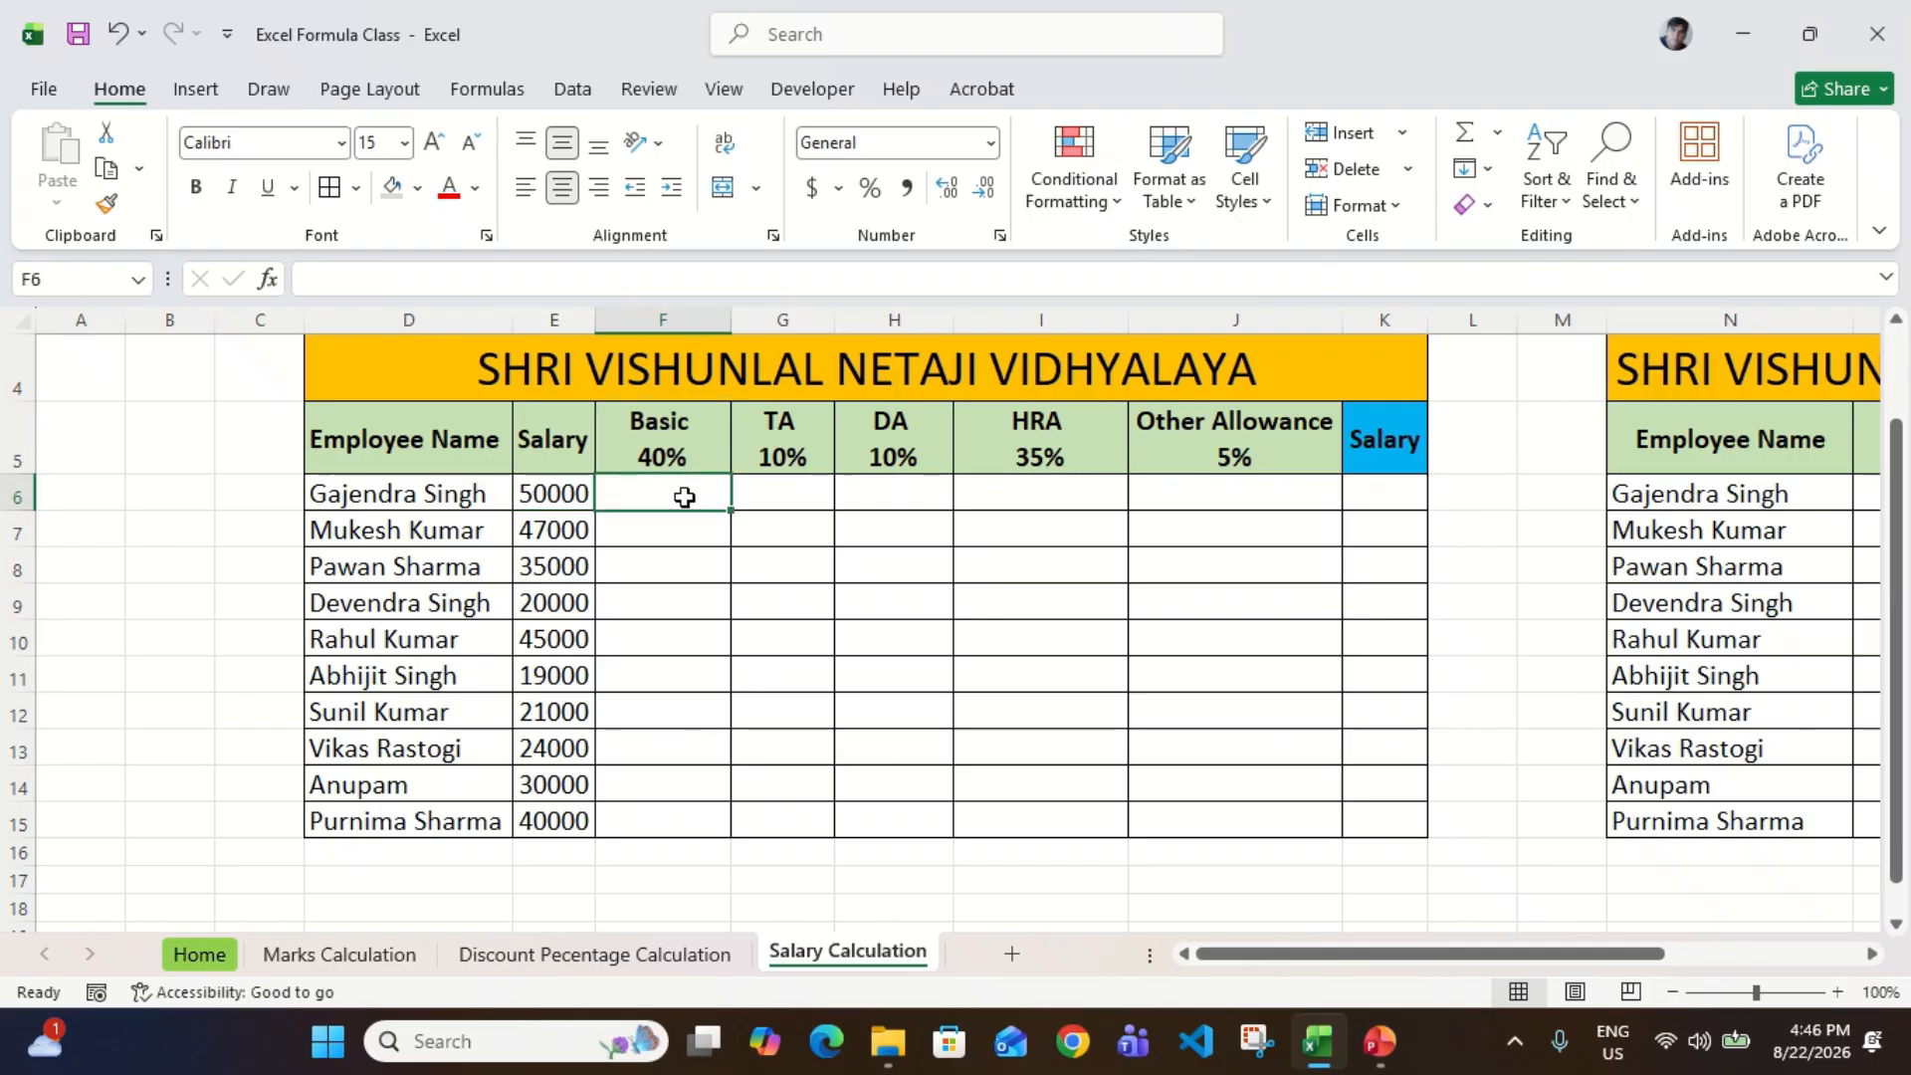
Step: Calculate the first employee's Basic in F6 with the formula =E6*40% and check it against the salary in E6
{"action": "type", "text": "="}
{"action": "key", "text": "Left"}
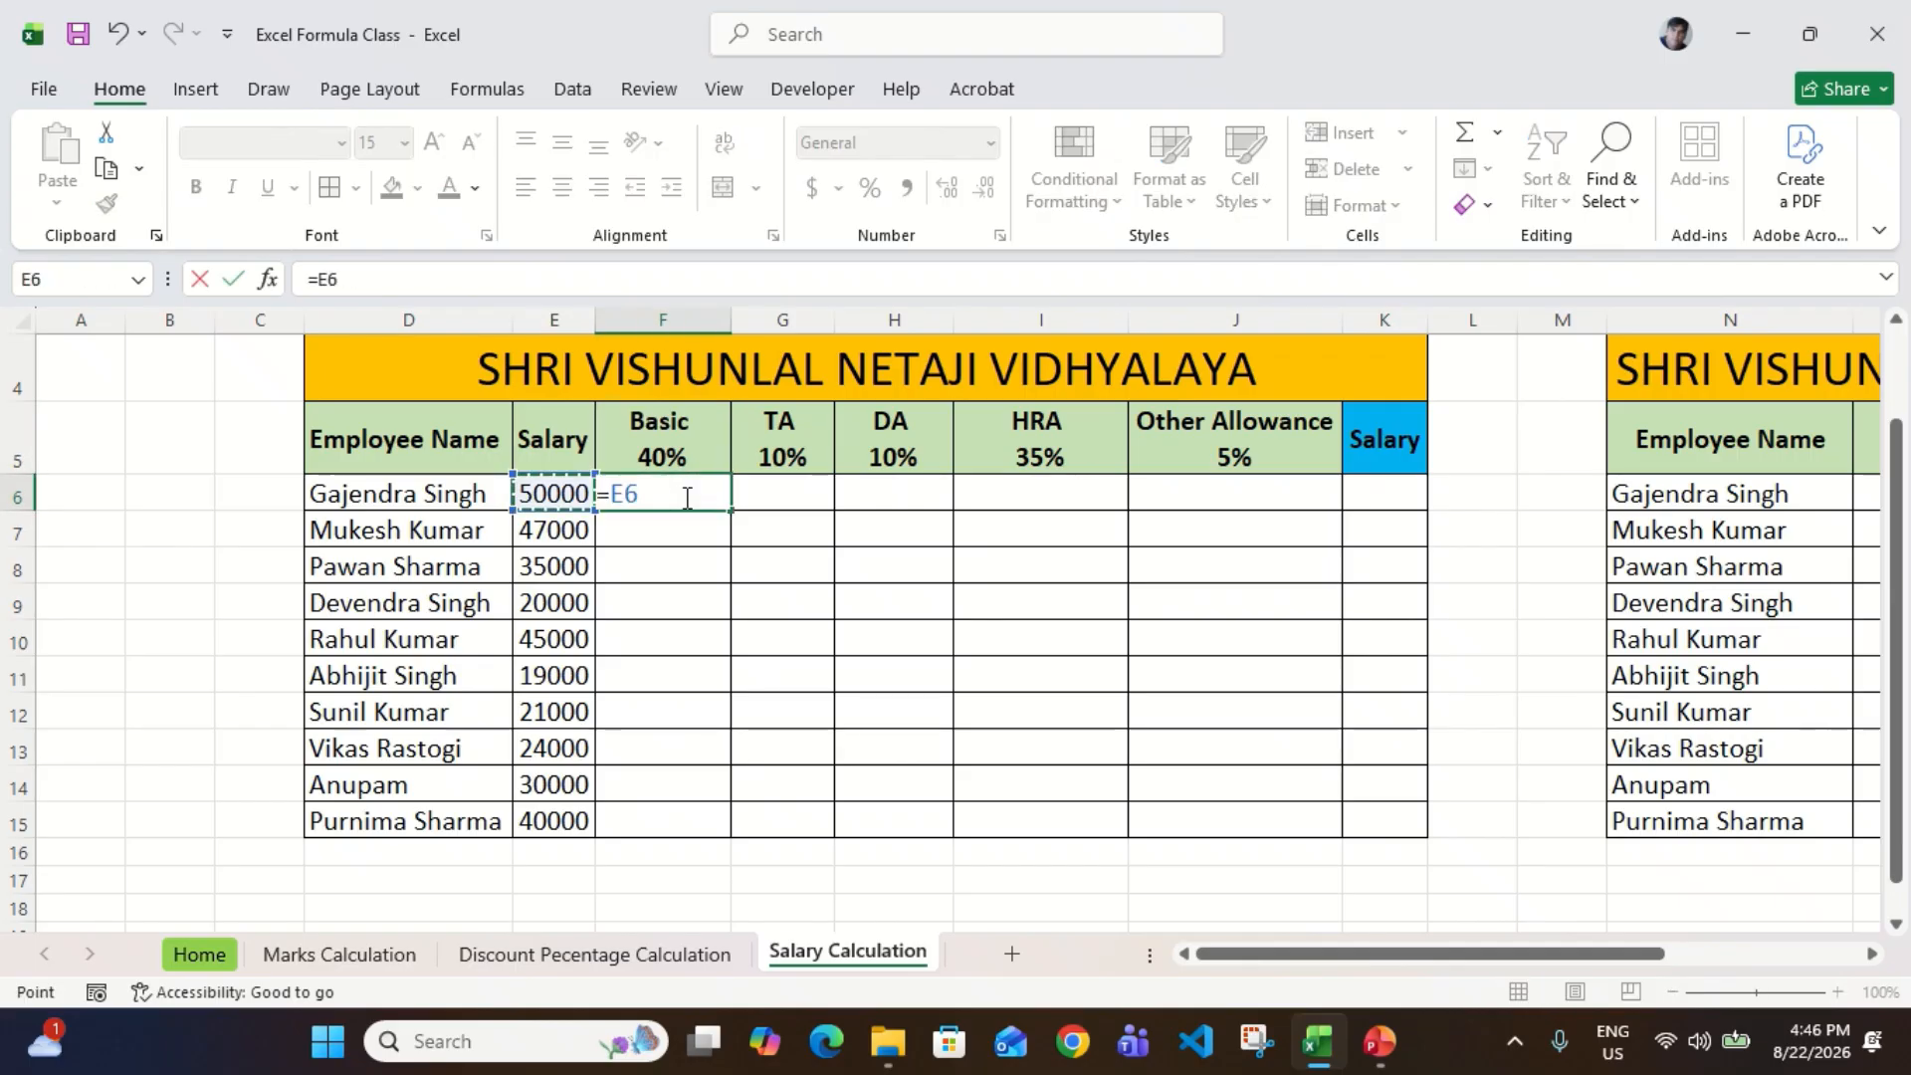
{"action": "type", "text": "*"}
{"action": "type", "text": "%"}
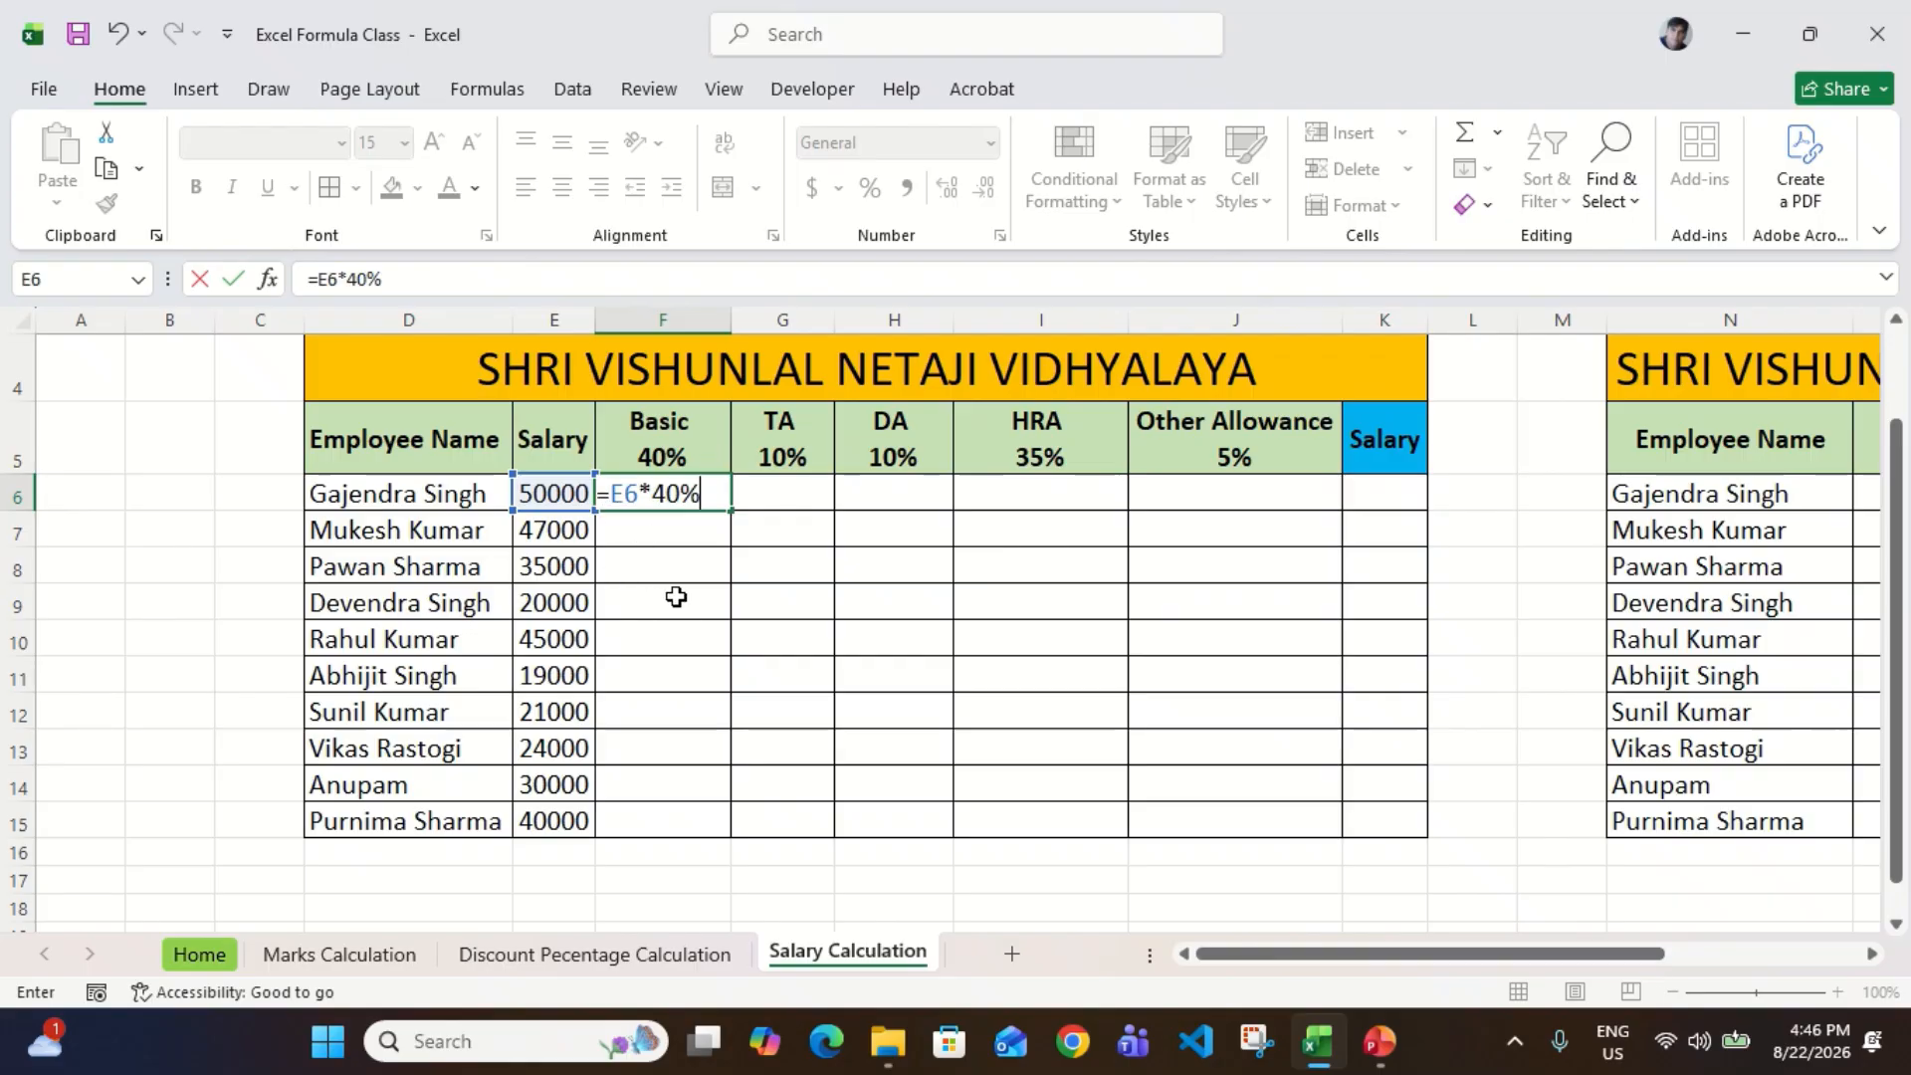
{"action": "key", "text": "ctrl+Return"}
{"action": "key", "text": "Left"}
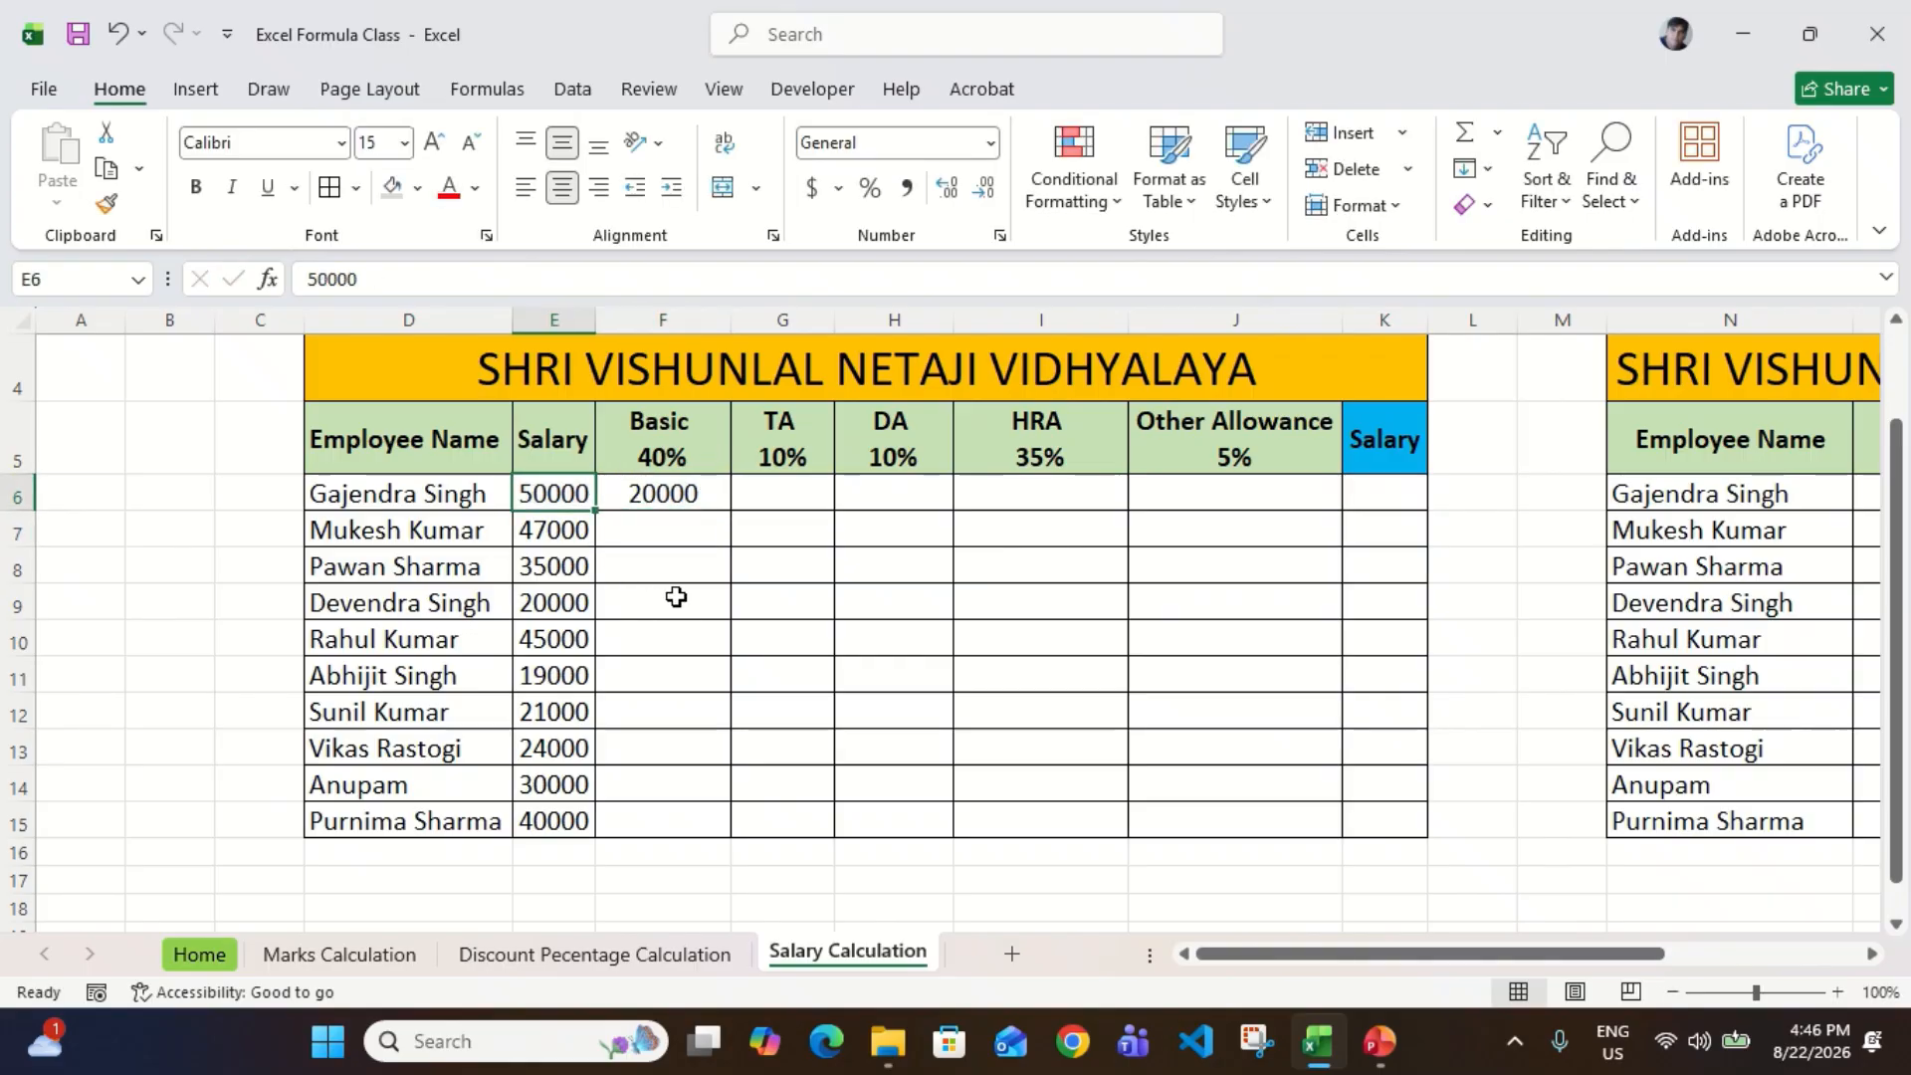
{"action": "key", "text": "Right"}
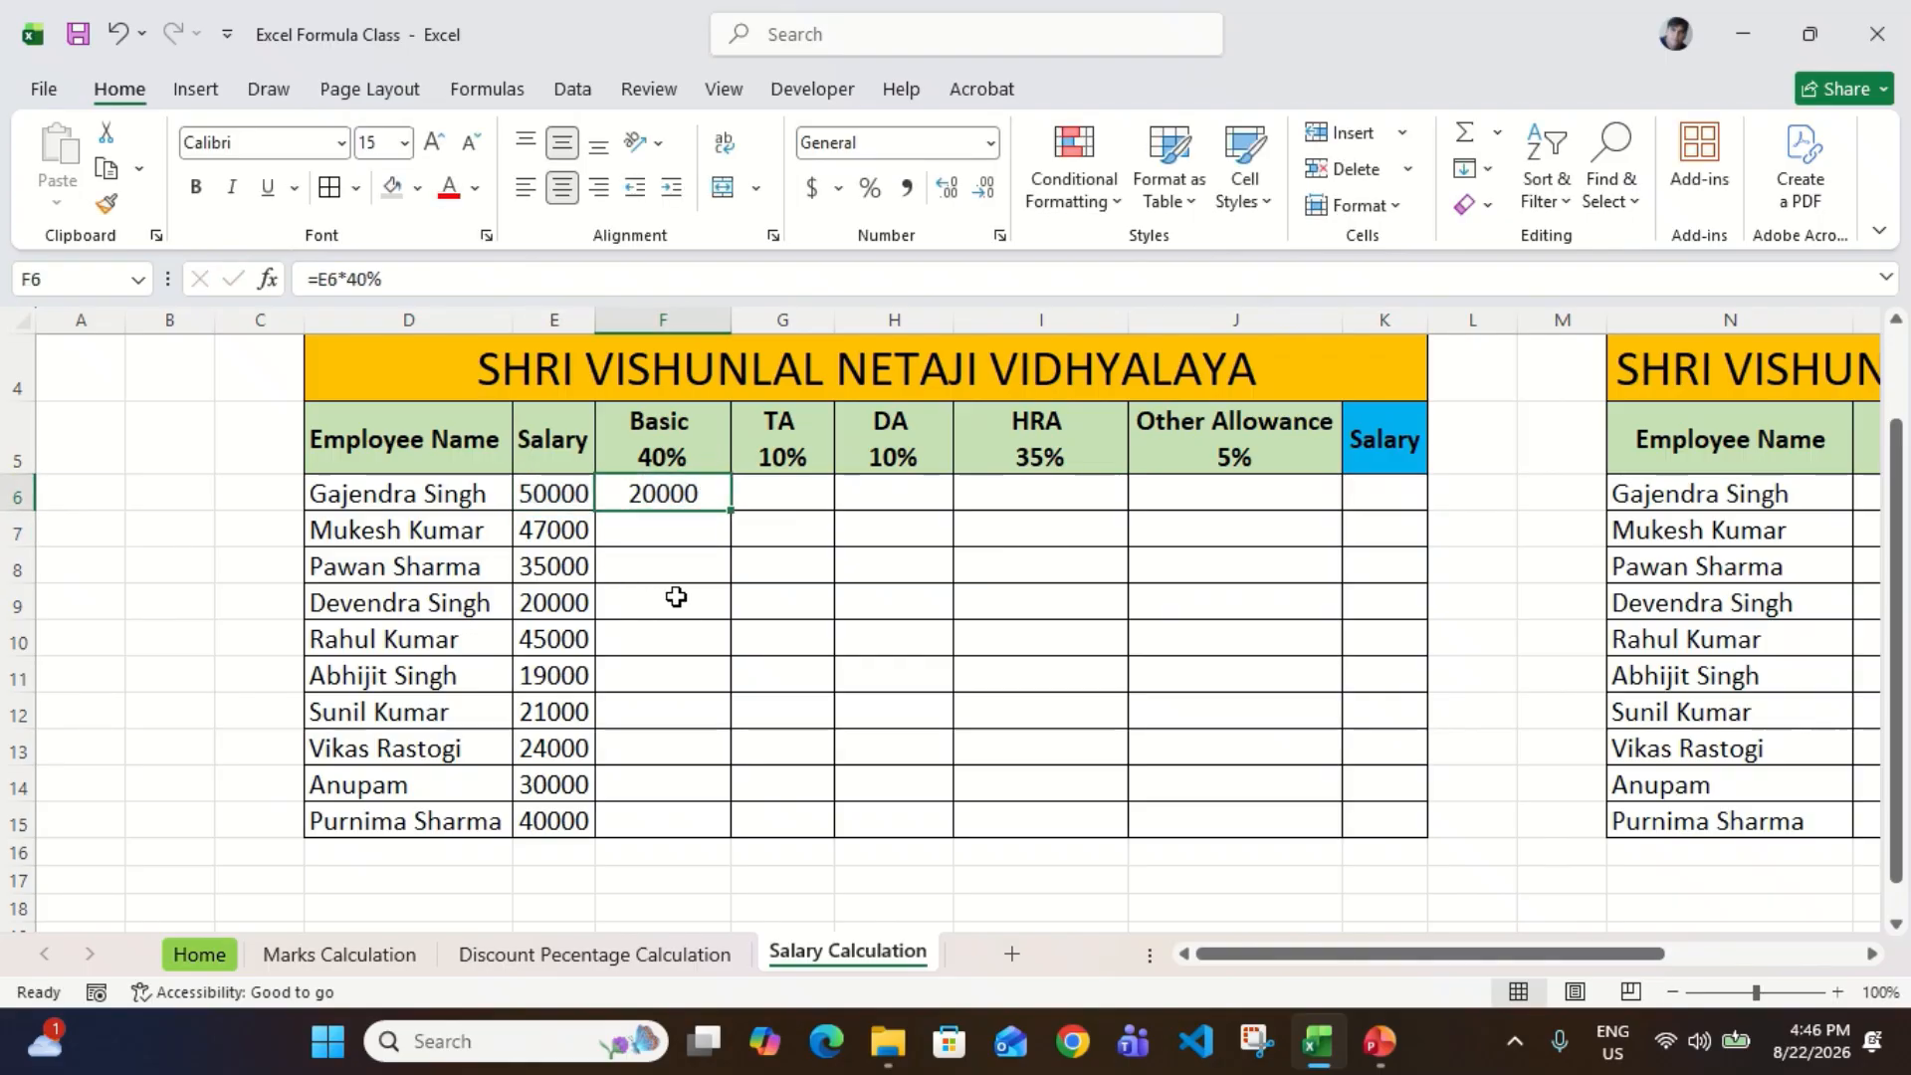
{"action": "key", "text": "Left"}
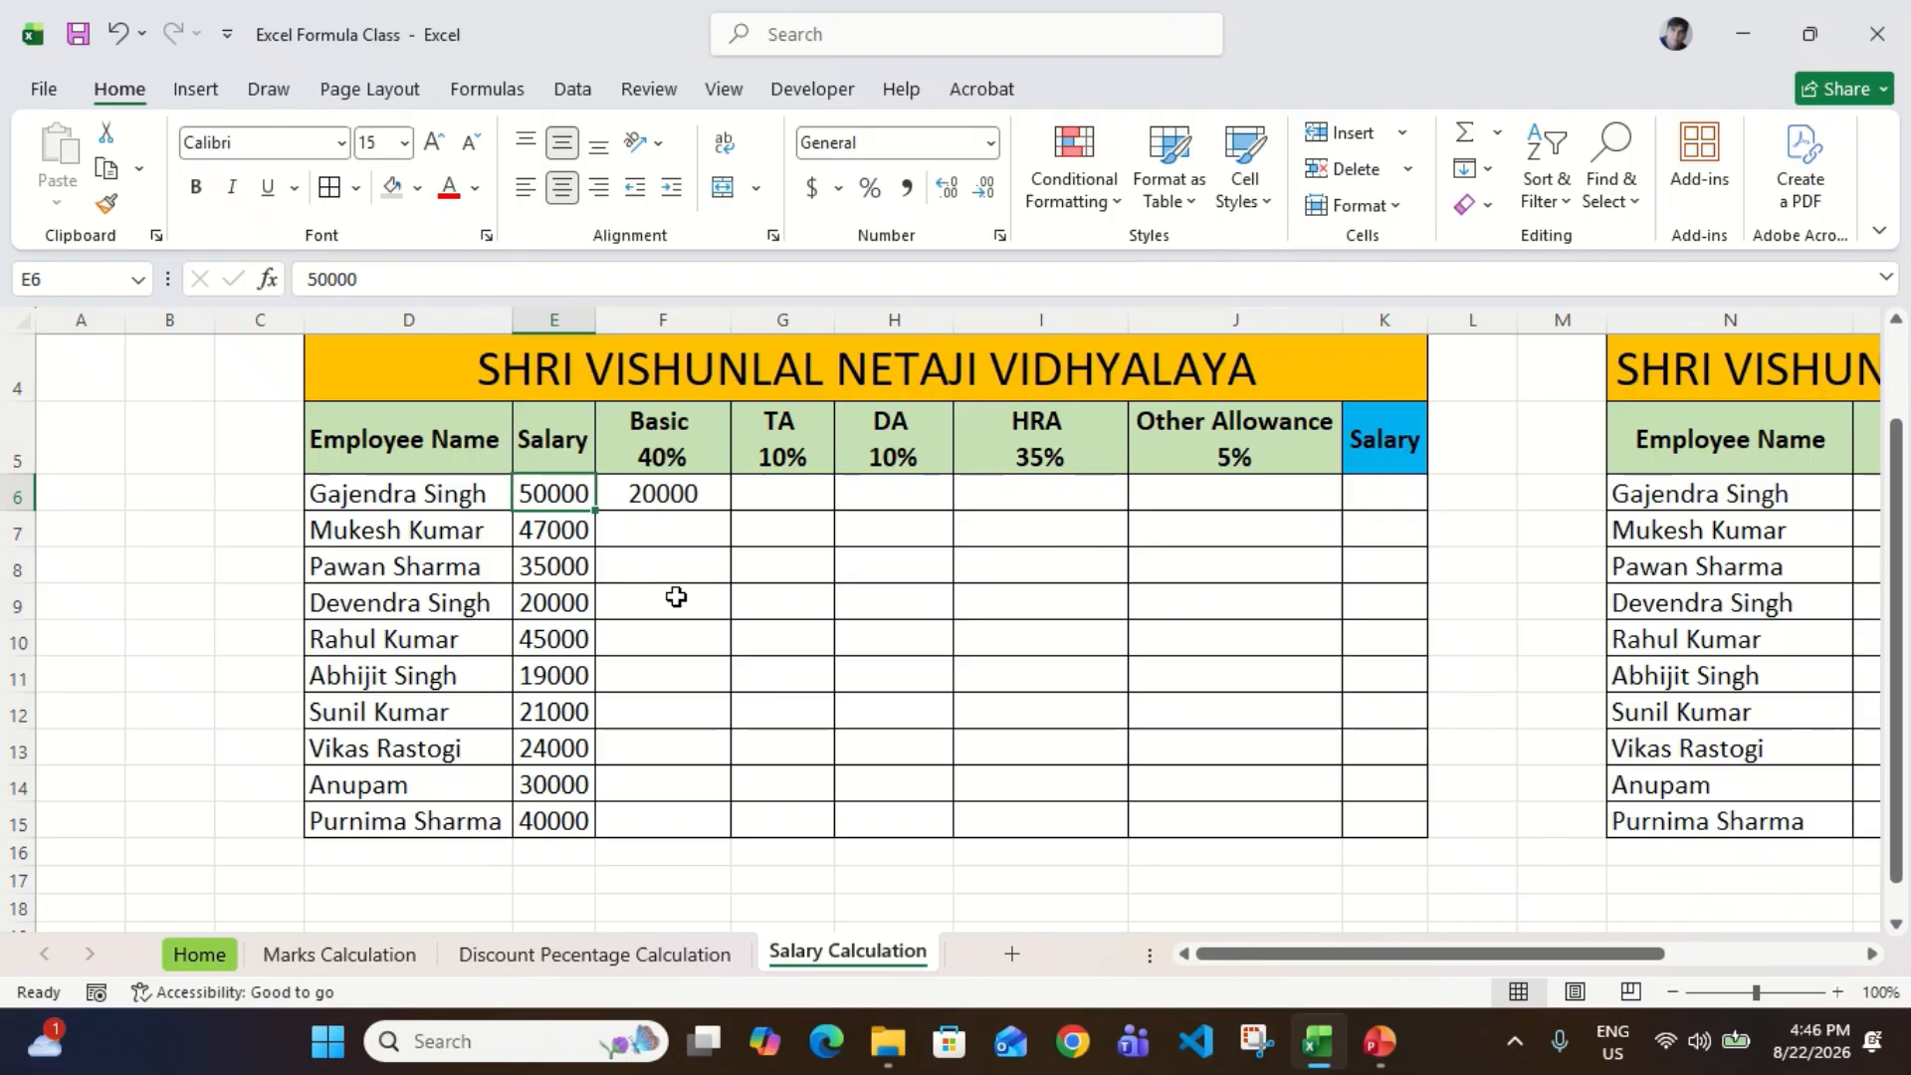
{"action": "key", "text": "Right"}
{"action": "key", "text": "F2"}
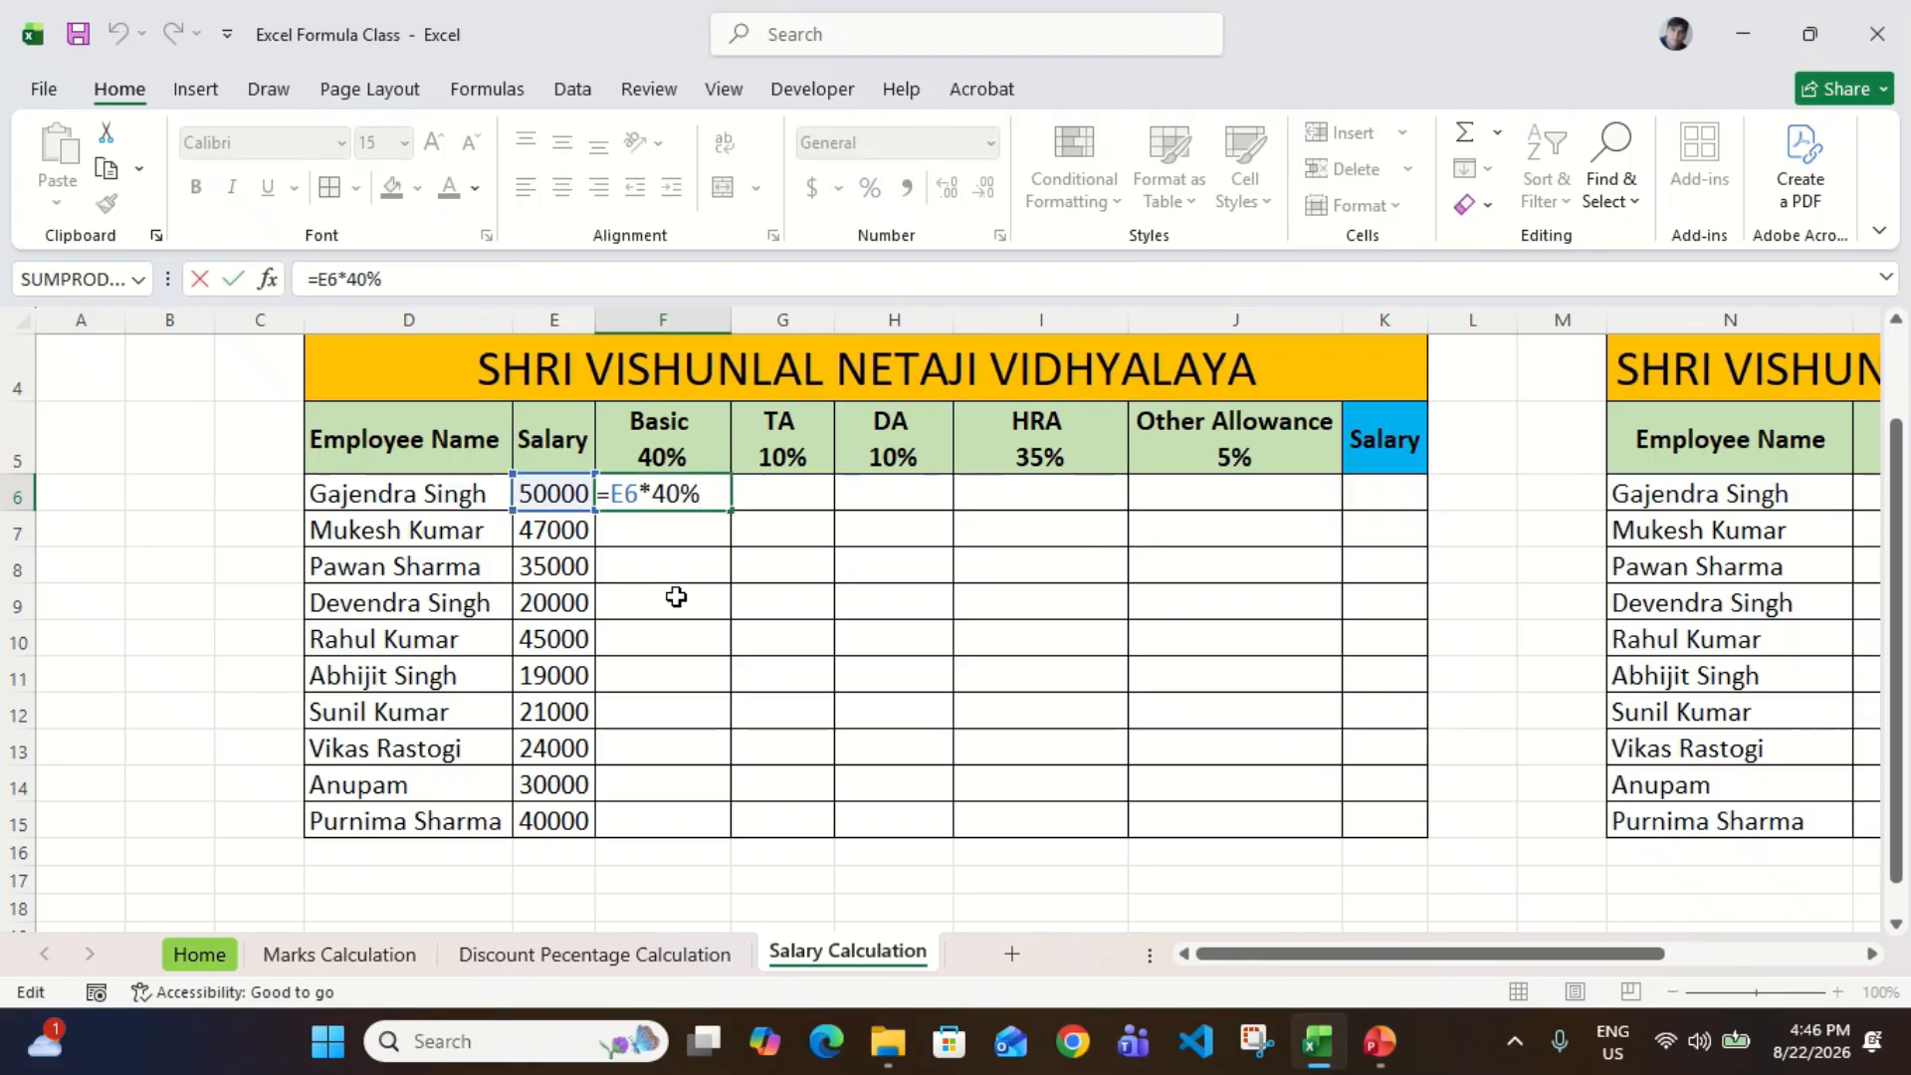
{"action": "key", "text": "Escape"}
Step: Change the percentage in the F6 Basic formula to 50% and compare the result with the salary in E6
{"action": "key", "text": "F2"}
{"action": "key", "text": "Left"}
{"action": "key", "text": "Left"}
{"action": "key", "text": "BackSpace"}
{"action": "type", "text": "5"}
{"action": "key", "text": "Return"}
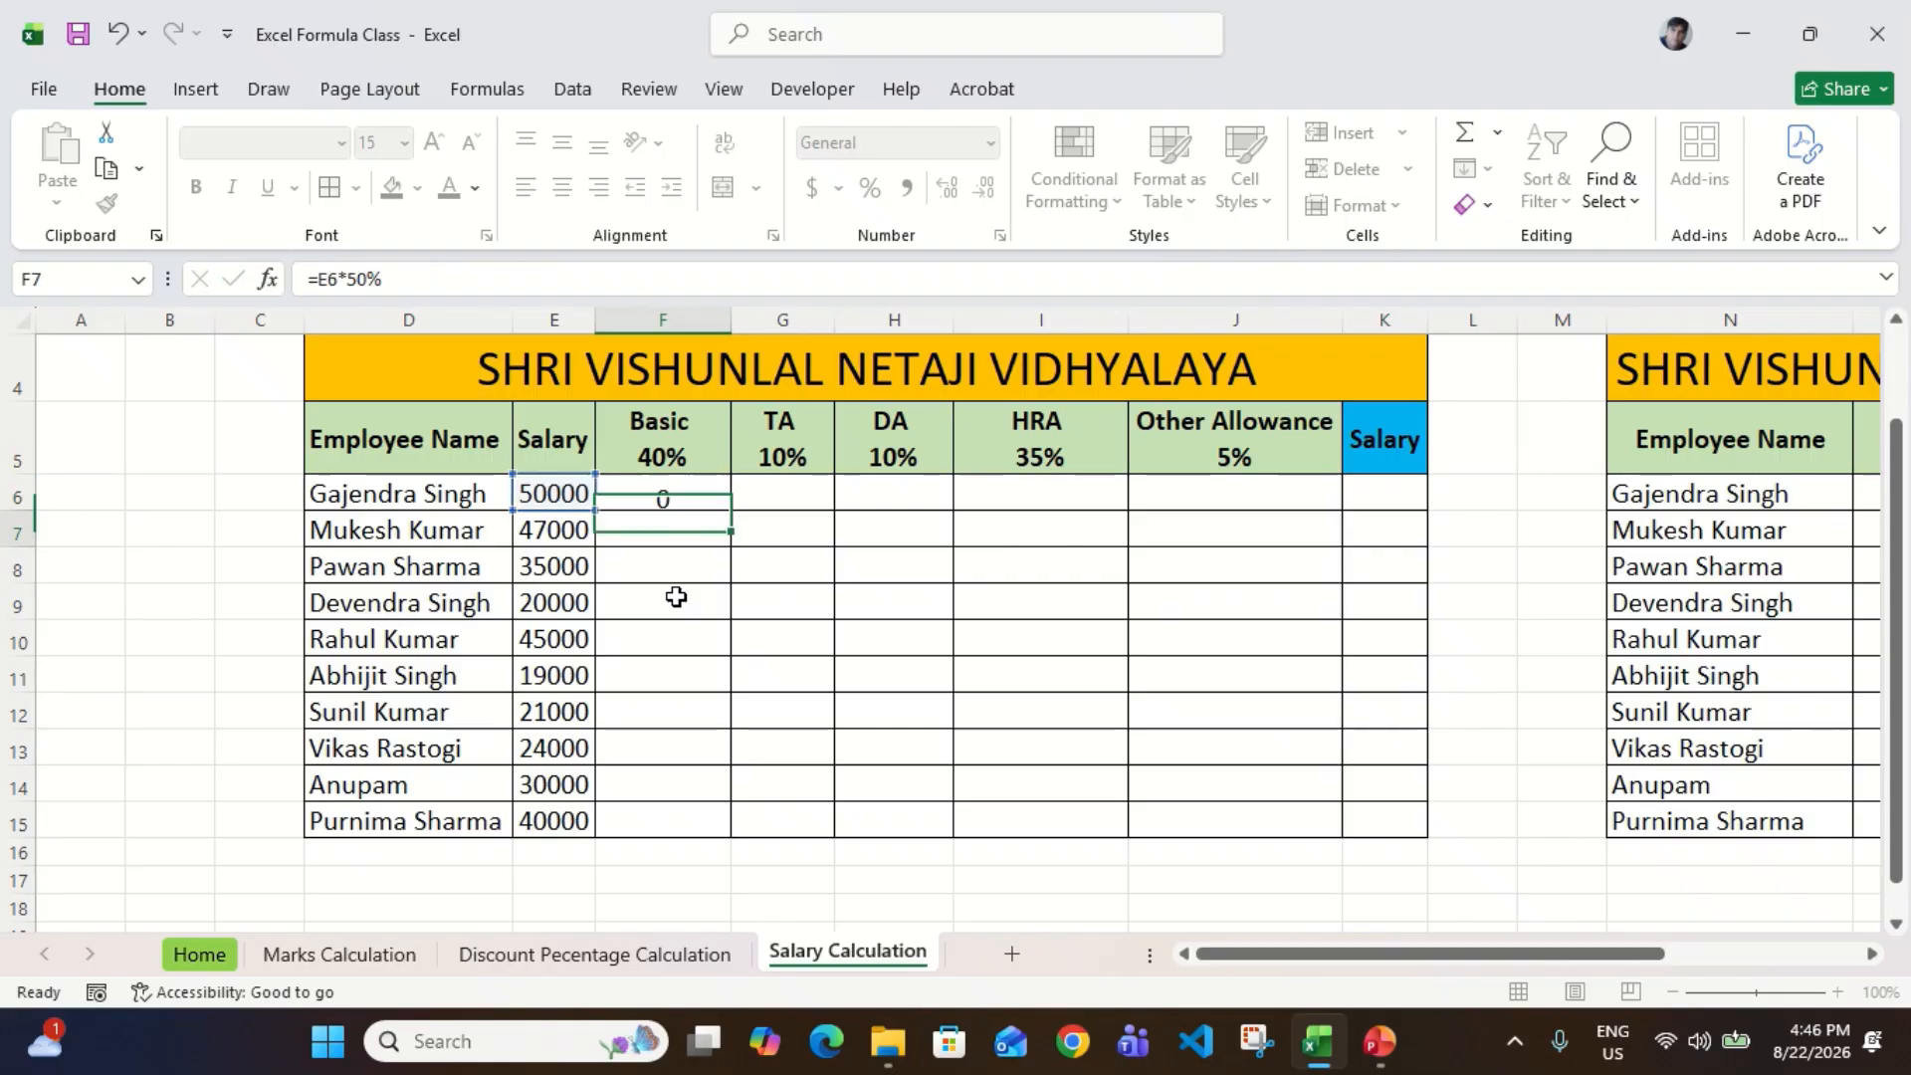
{"action": "key", "text": "Up"}
{"action": "key", "text": "Left"}
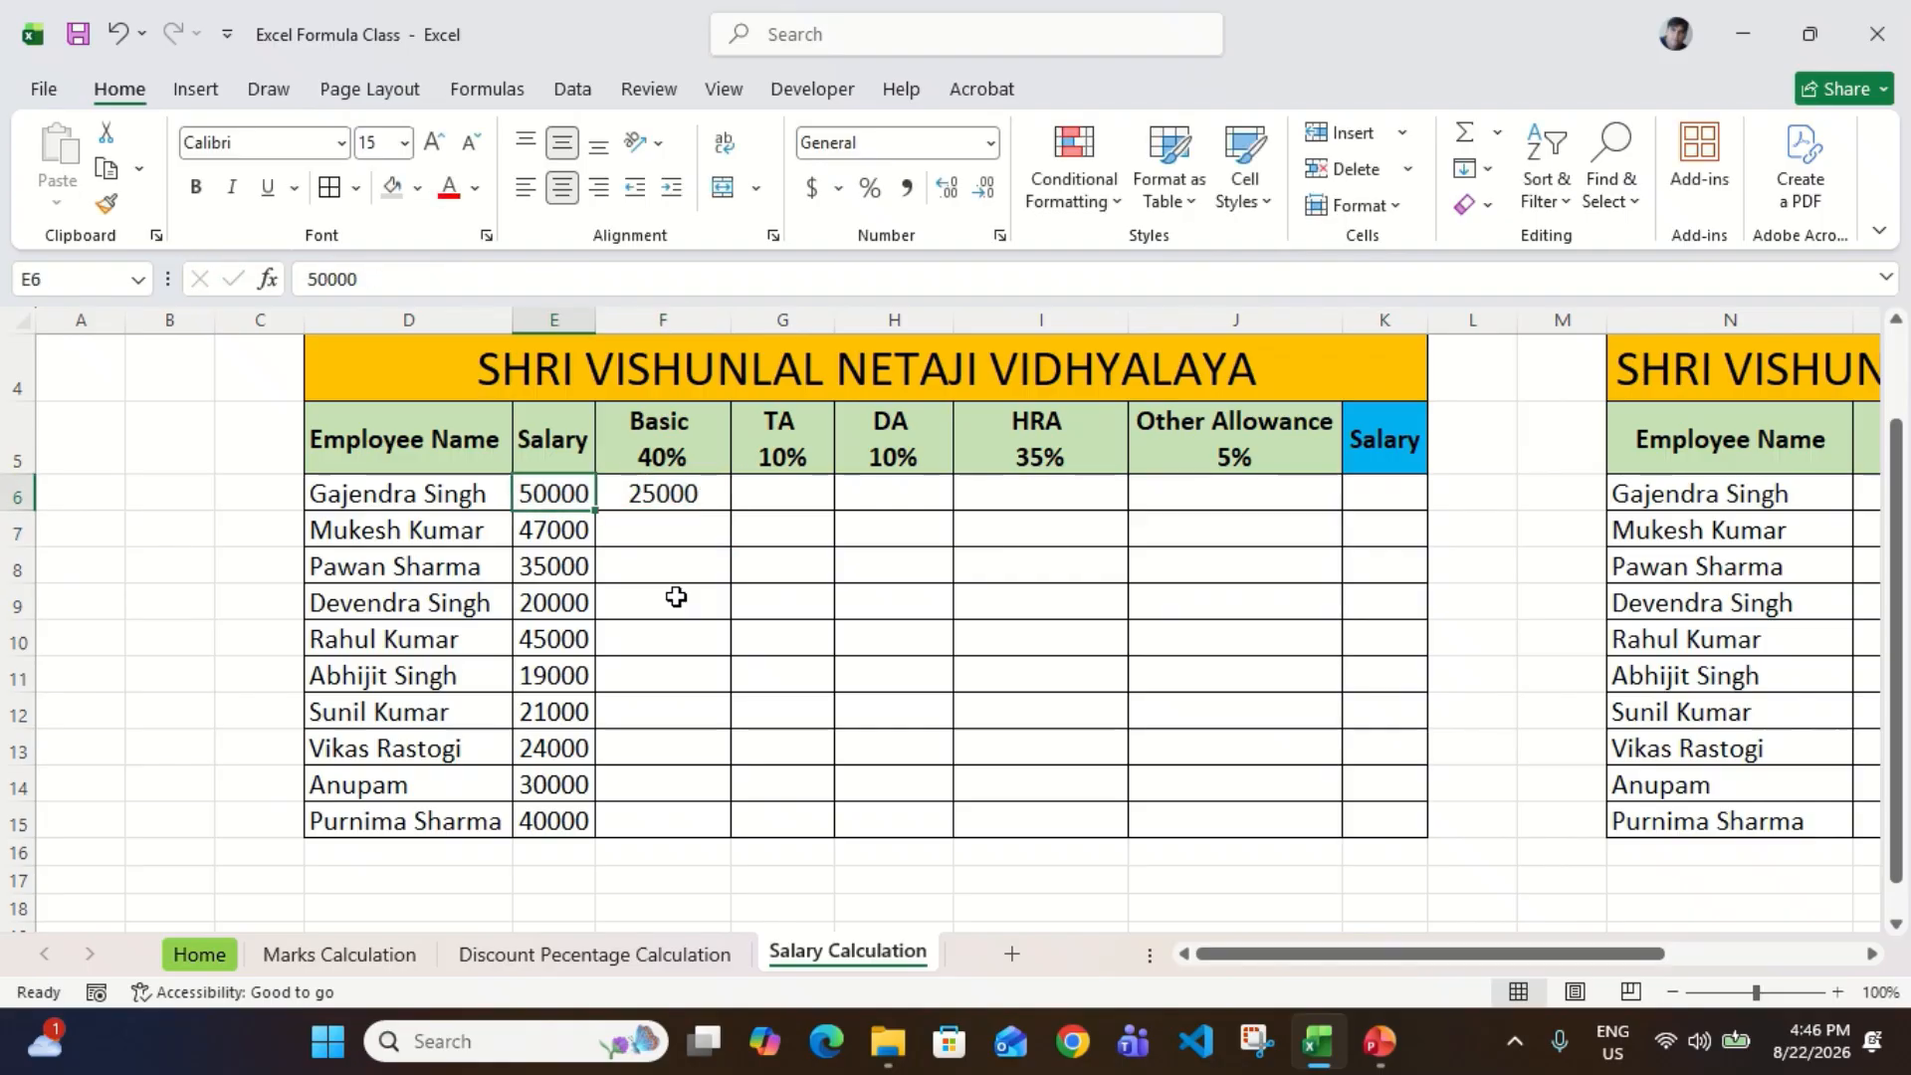
{"action": "key", "text": "Right"}
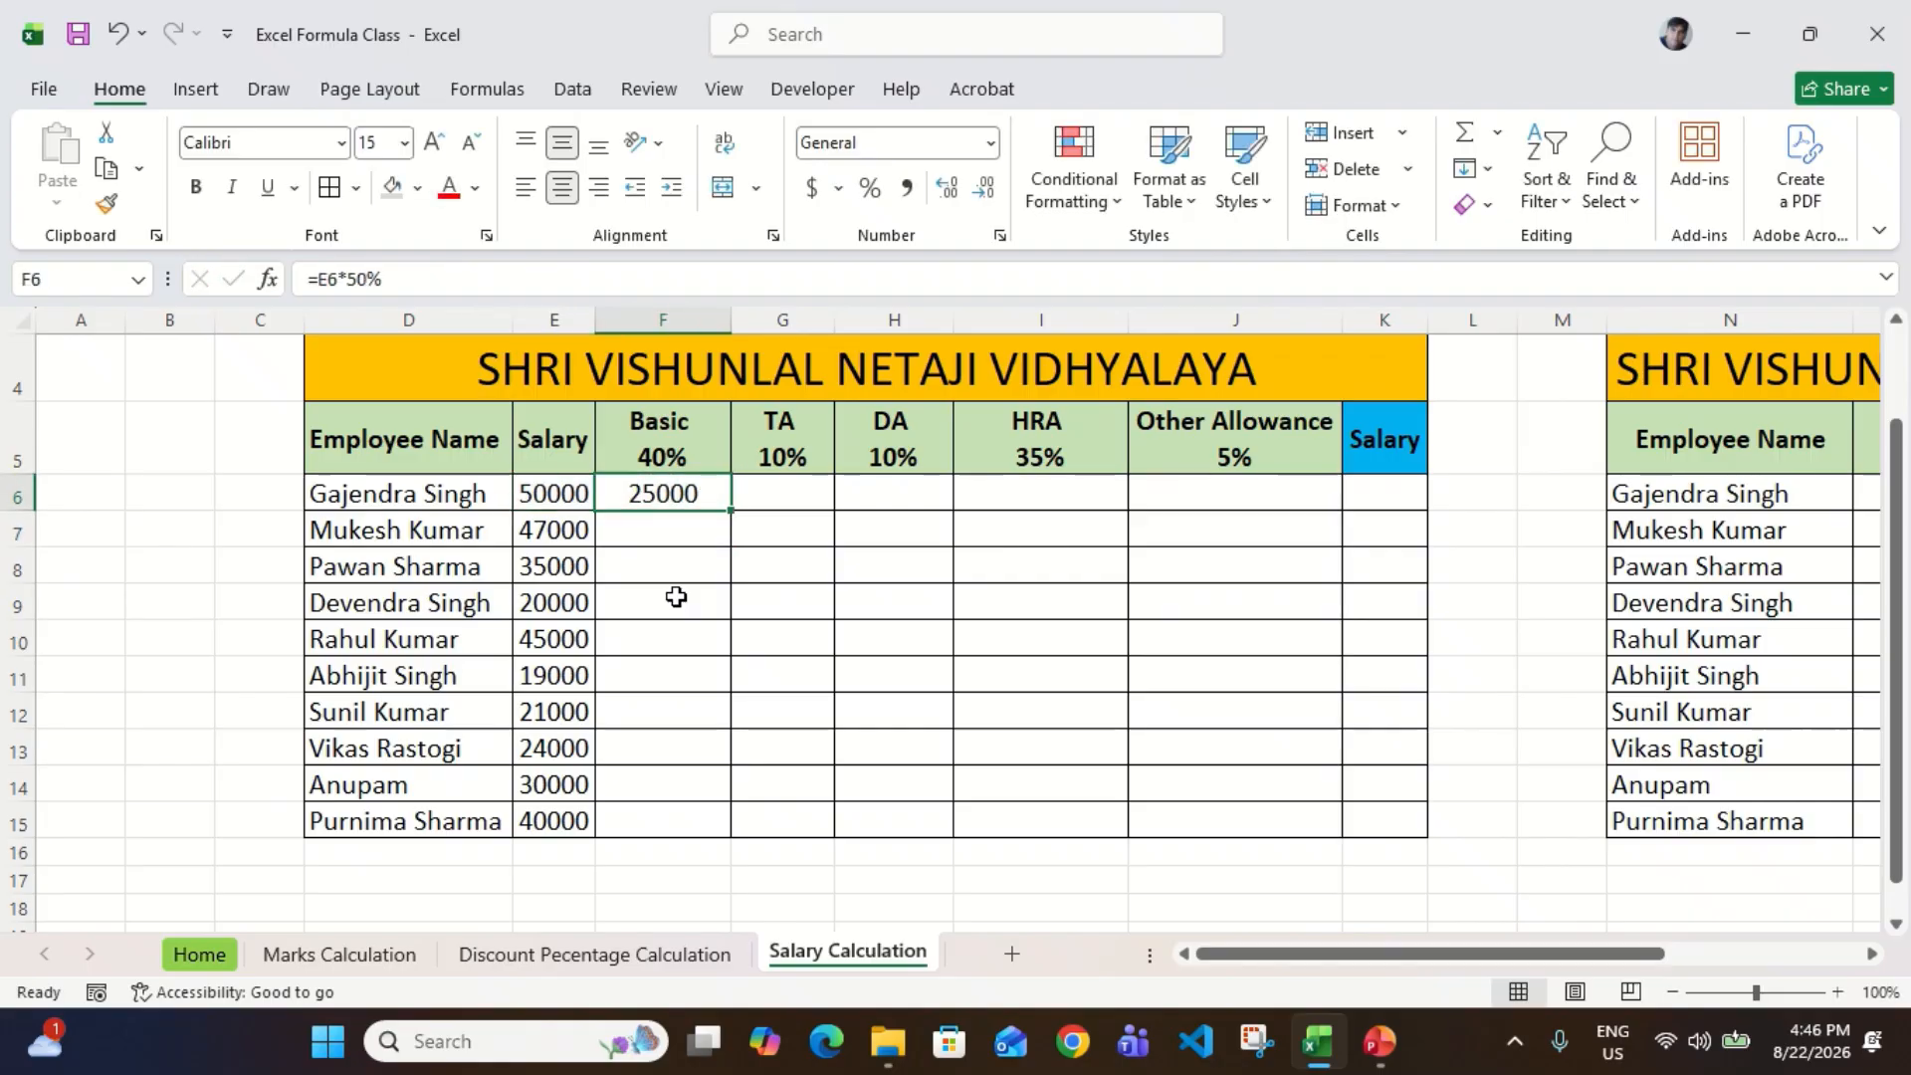
Step: Set the percentage in the F6 Basic formula back to 40%
{"action": "key", "text": "F2"}
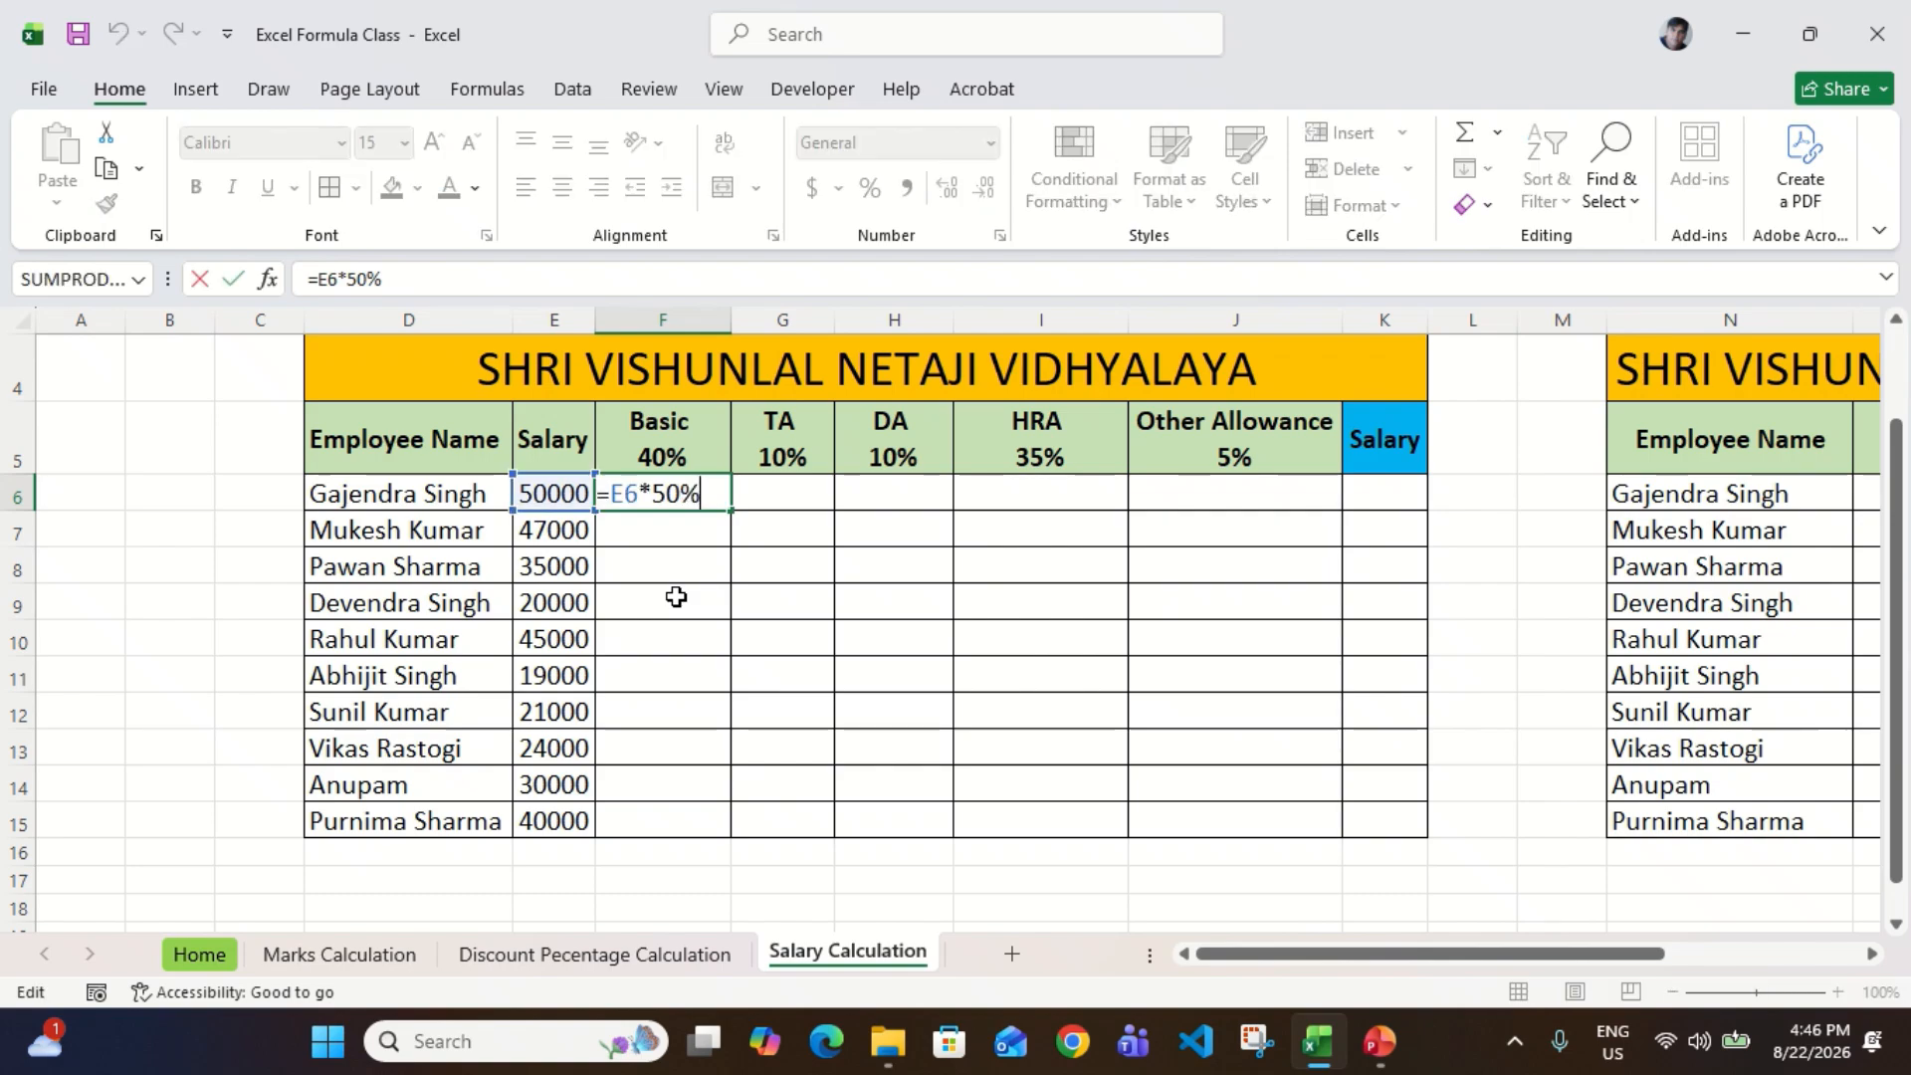
{"action": "key", "text": "BackSpace"}
{"action": "type", "text": "4"}
{"action": "key", "text": "Return"}
{"action": "key", "text": "Up"}
Step: Calculate the first employee's TA in G6 with the formula =E6*10%
{"action": "key", "text": "Right"}
{"action": "key", "text": "Up"}
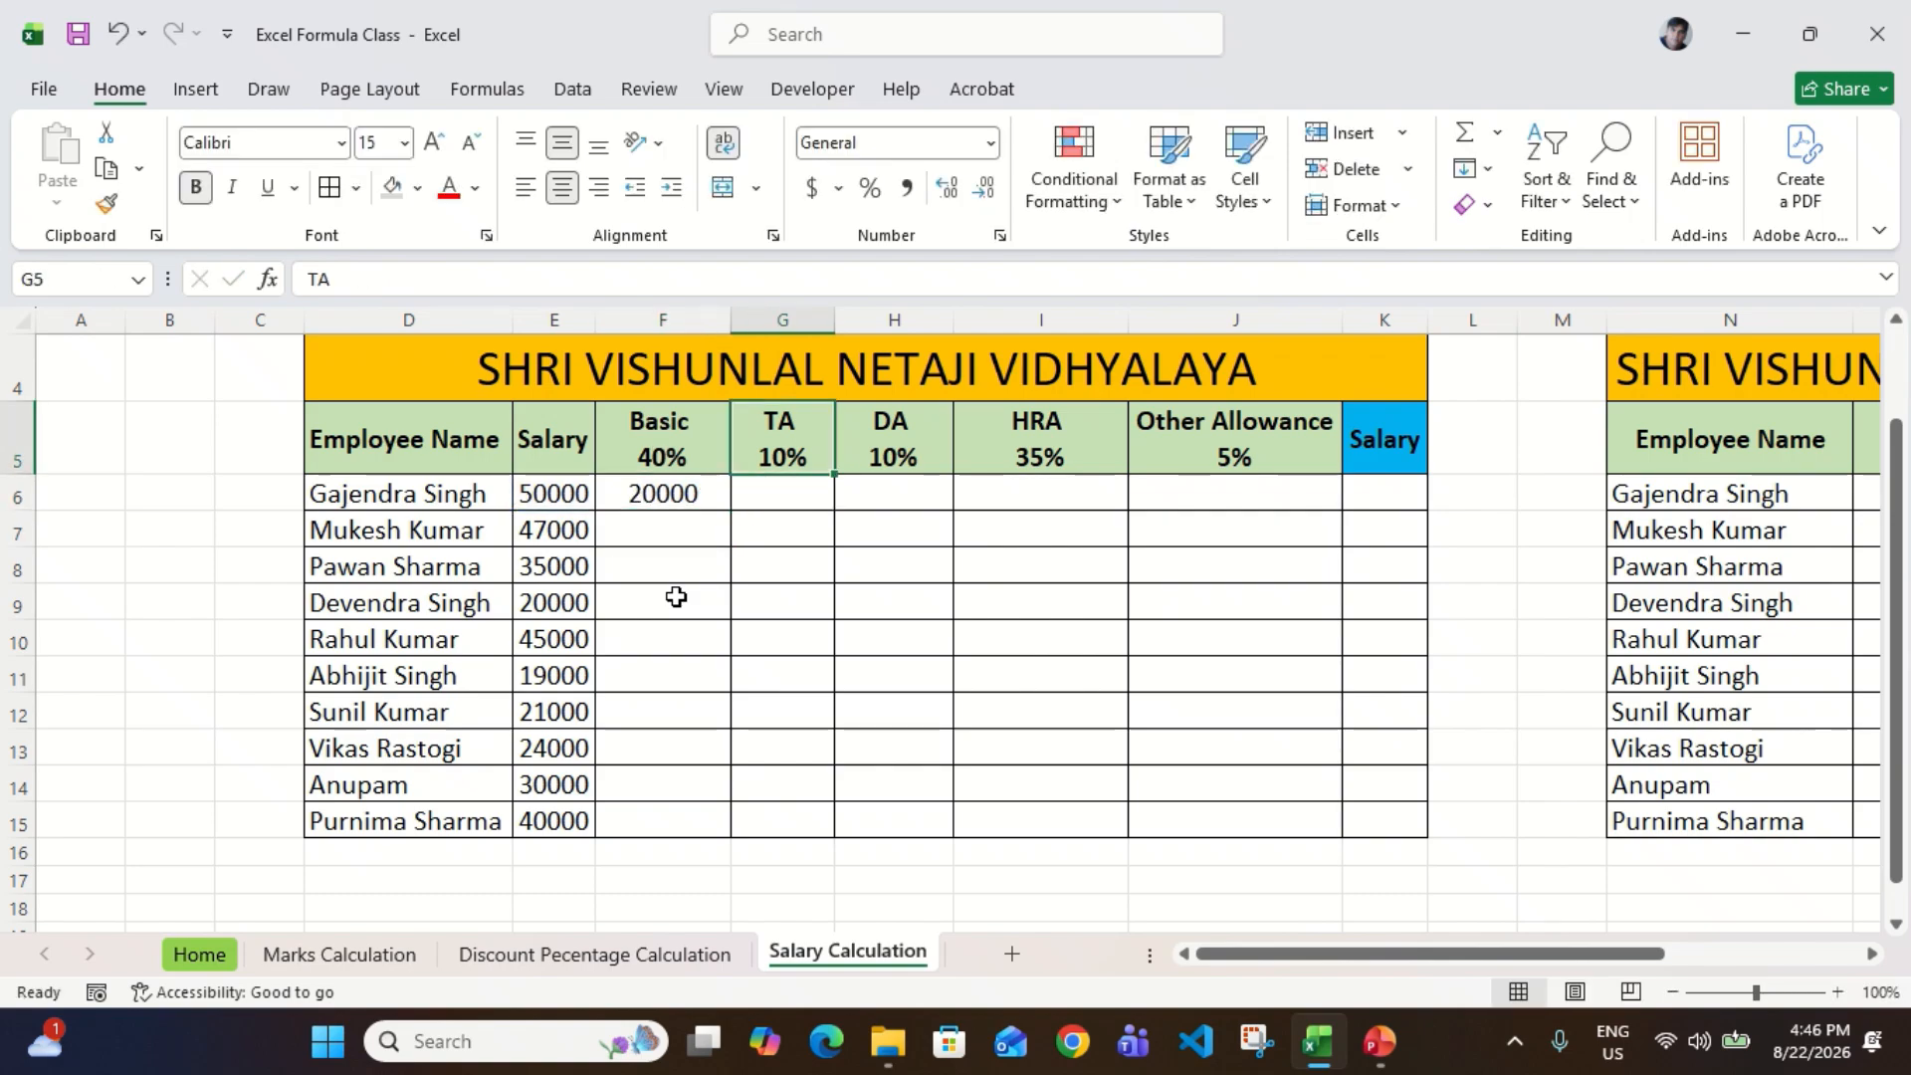
{"action": "key", "text": "Down"}
{"action": "key", "text": "Up"}
{"action": "key", "text": "Down"}
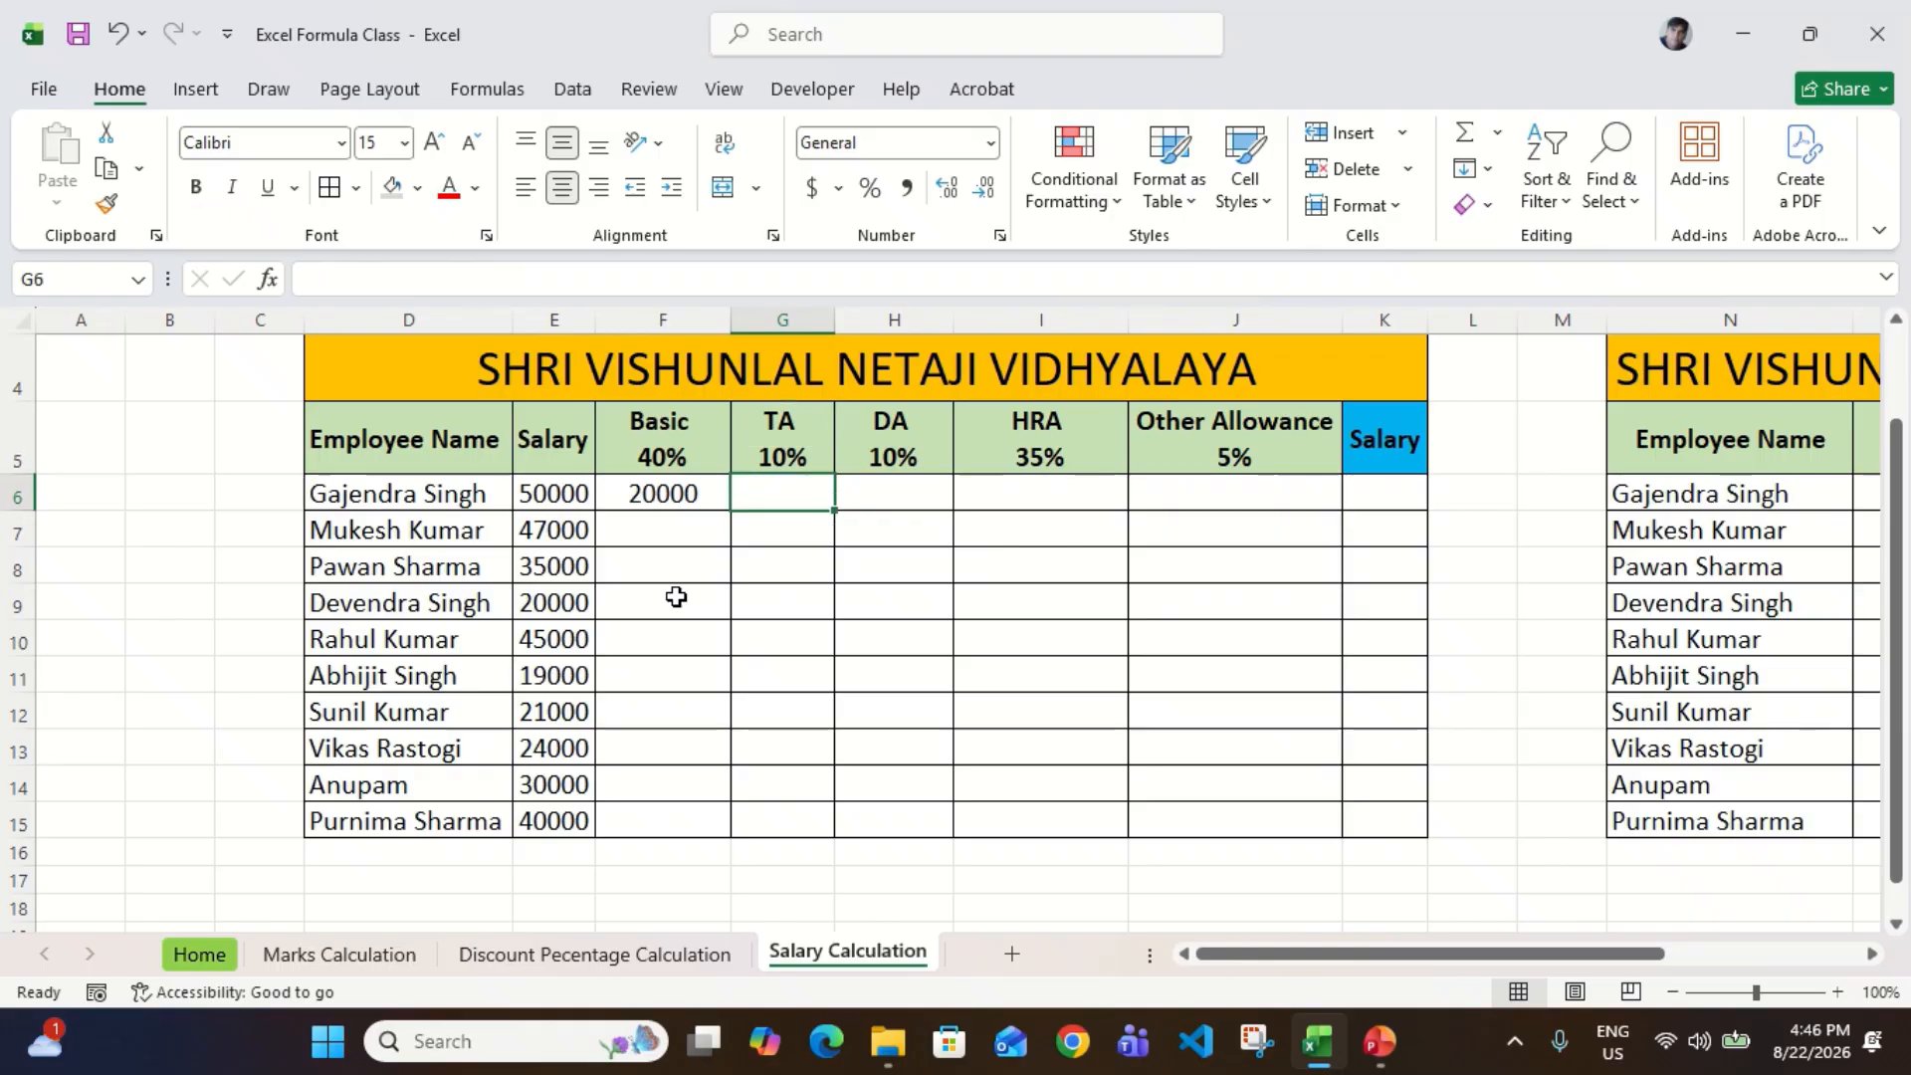
{"action": "type", "text": "="}
{"action": "key", "text": "Left"}
{"action": "key", "text": "Left"}
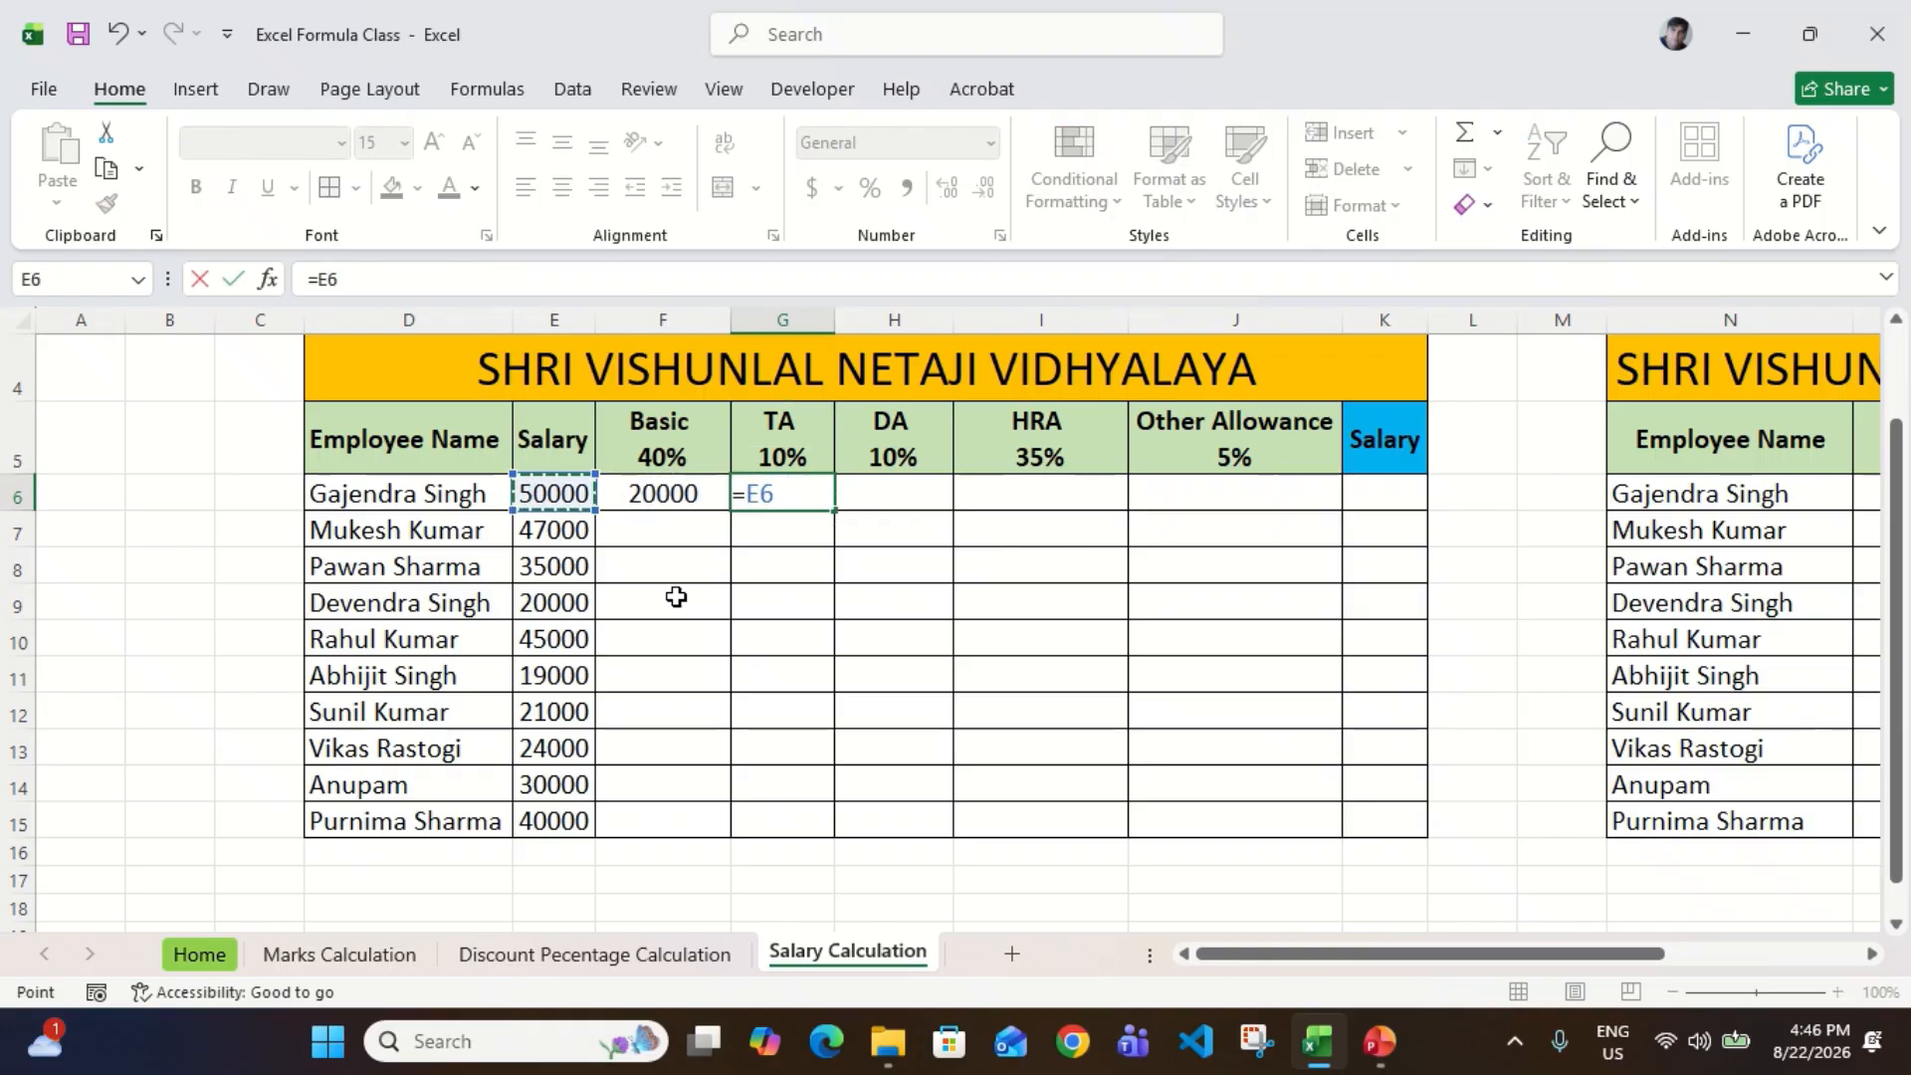
{"action": "type", "text": "*10%"}
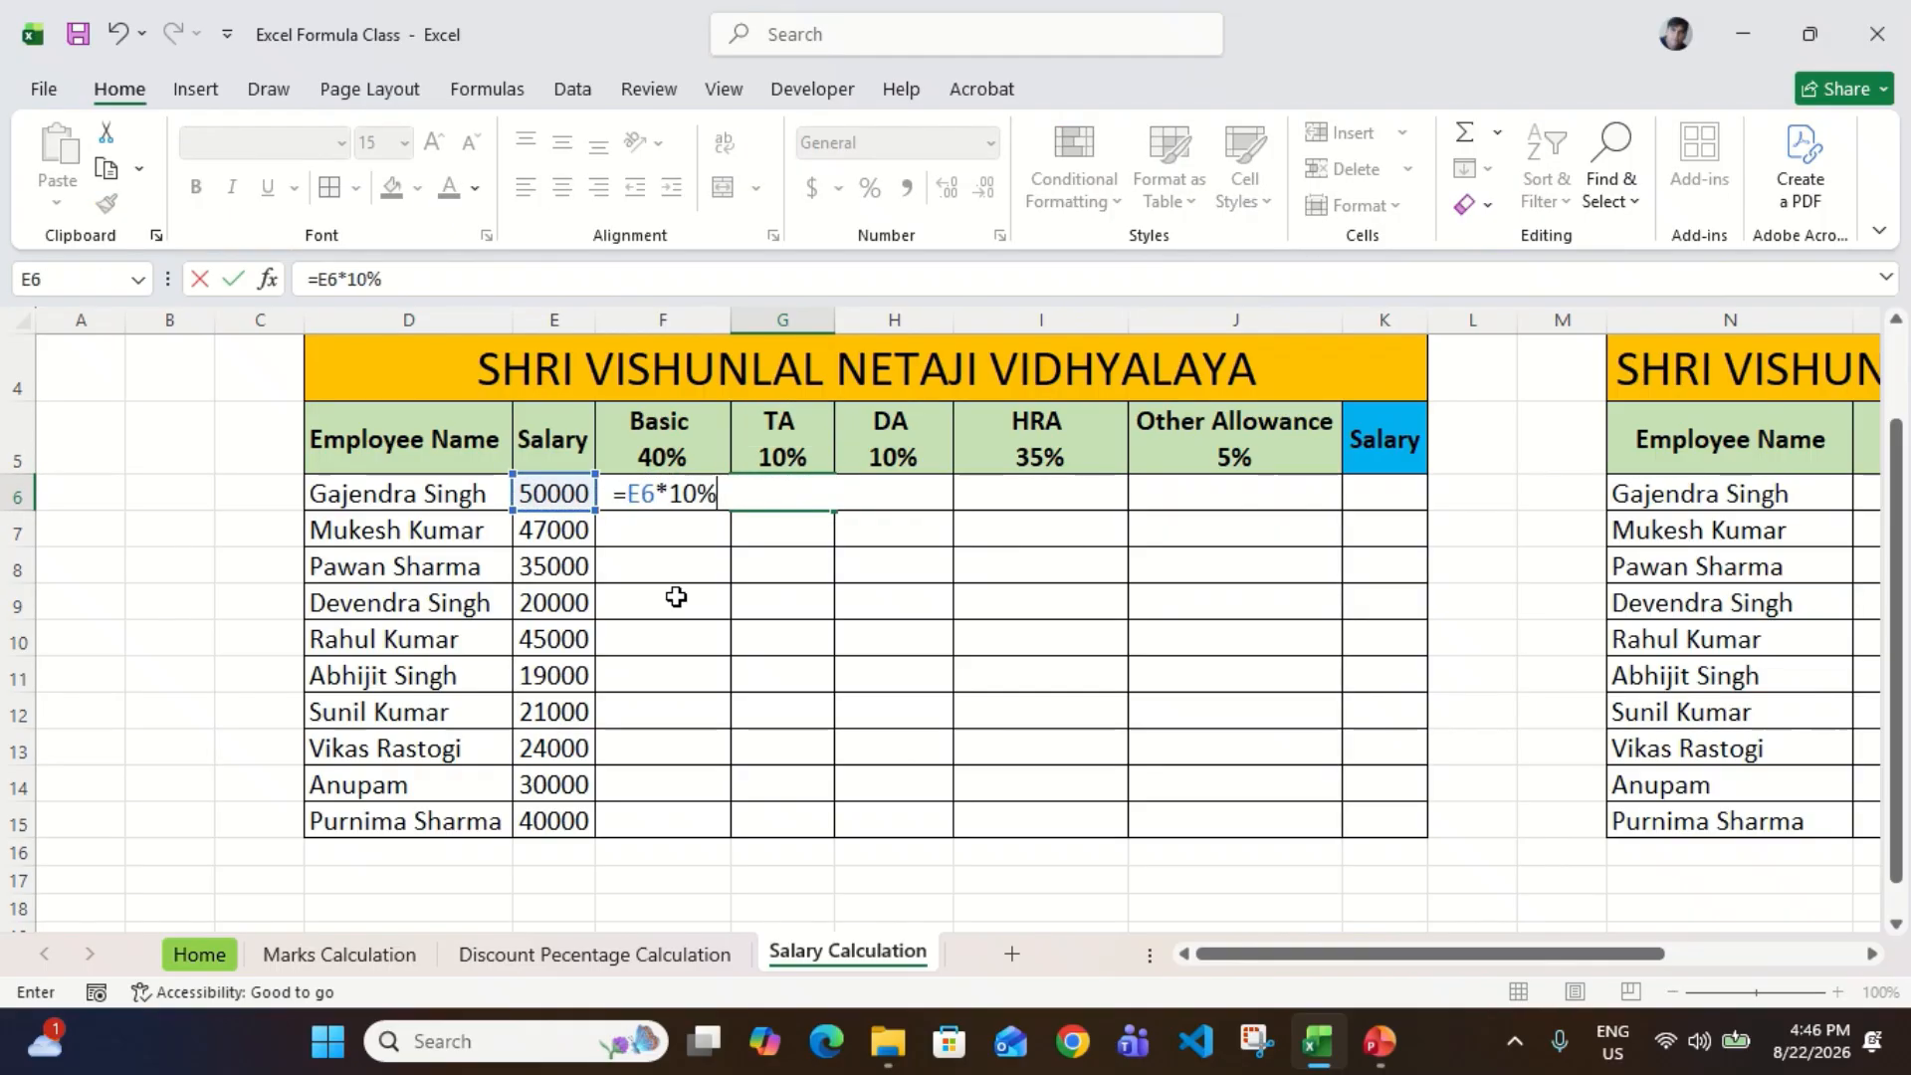
{"action": "key", "text": "Return"}
{"action": "key", "text": "Up"}
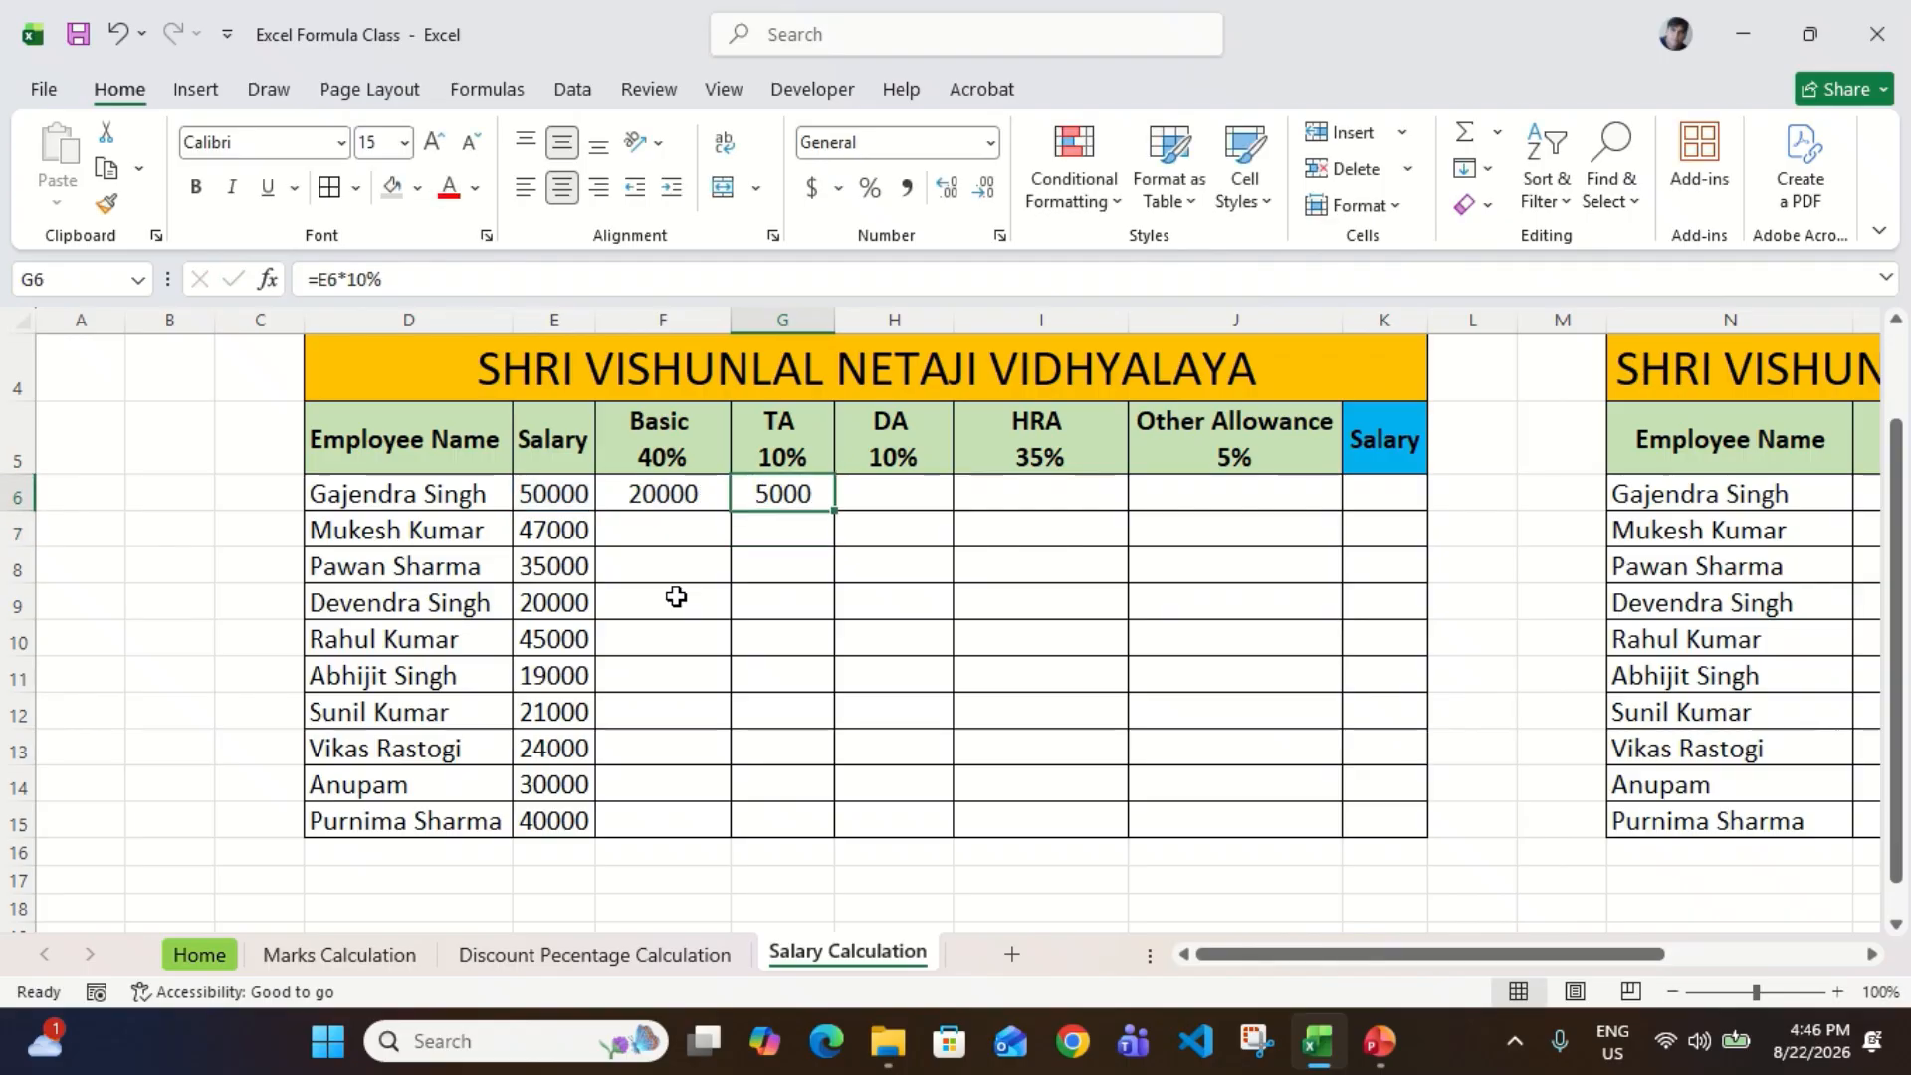
Step: Calculate the first employee's DA in H6 with the formula =E6*10%
{"action": "key", "text": "Right"}
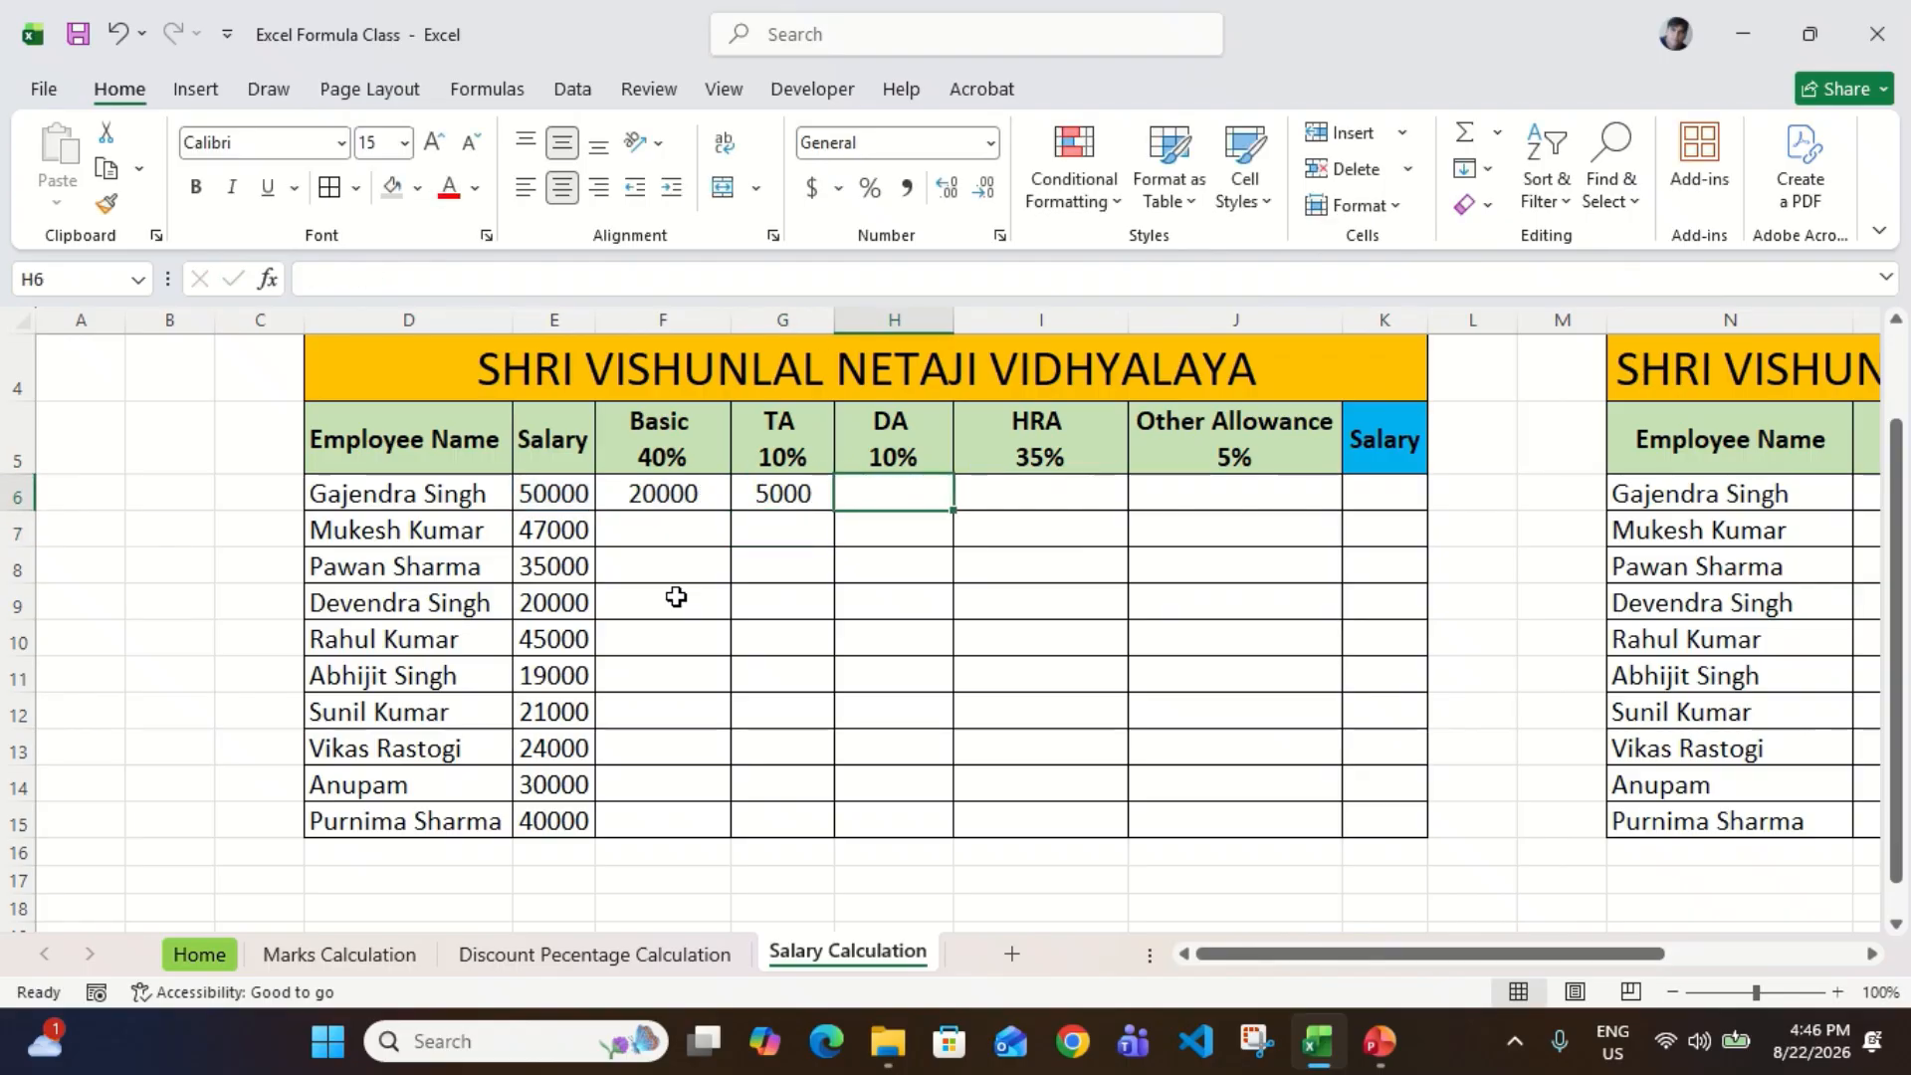
{"action": "type", "text": "="}
{"action": "key", "text": "Left"}
{"action": "key", "text": "Left"}
{"action": "key", "text": "Left"}
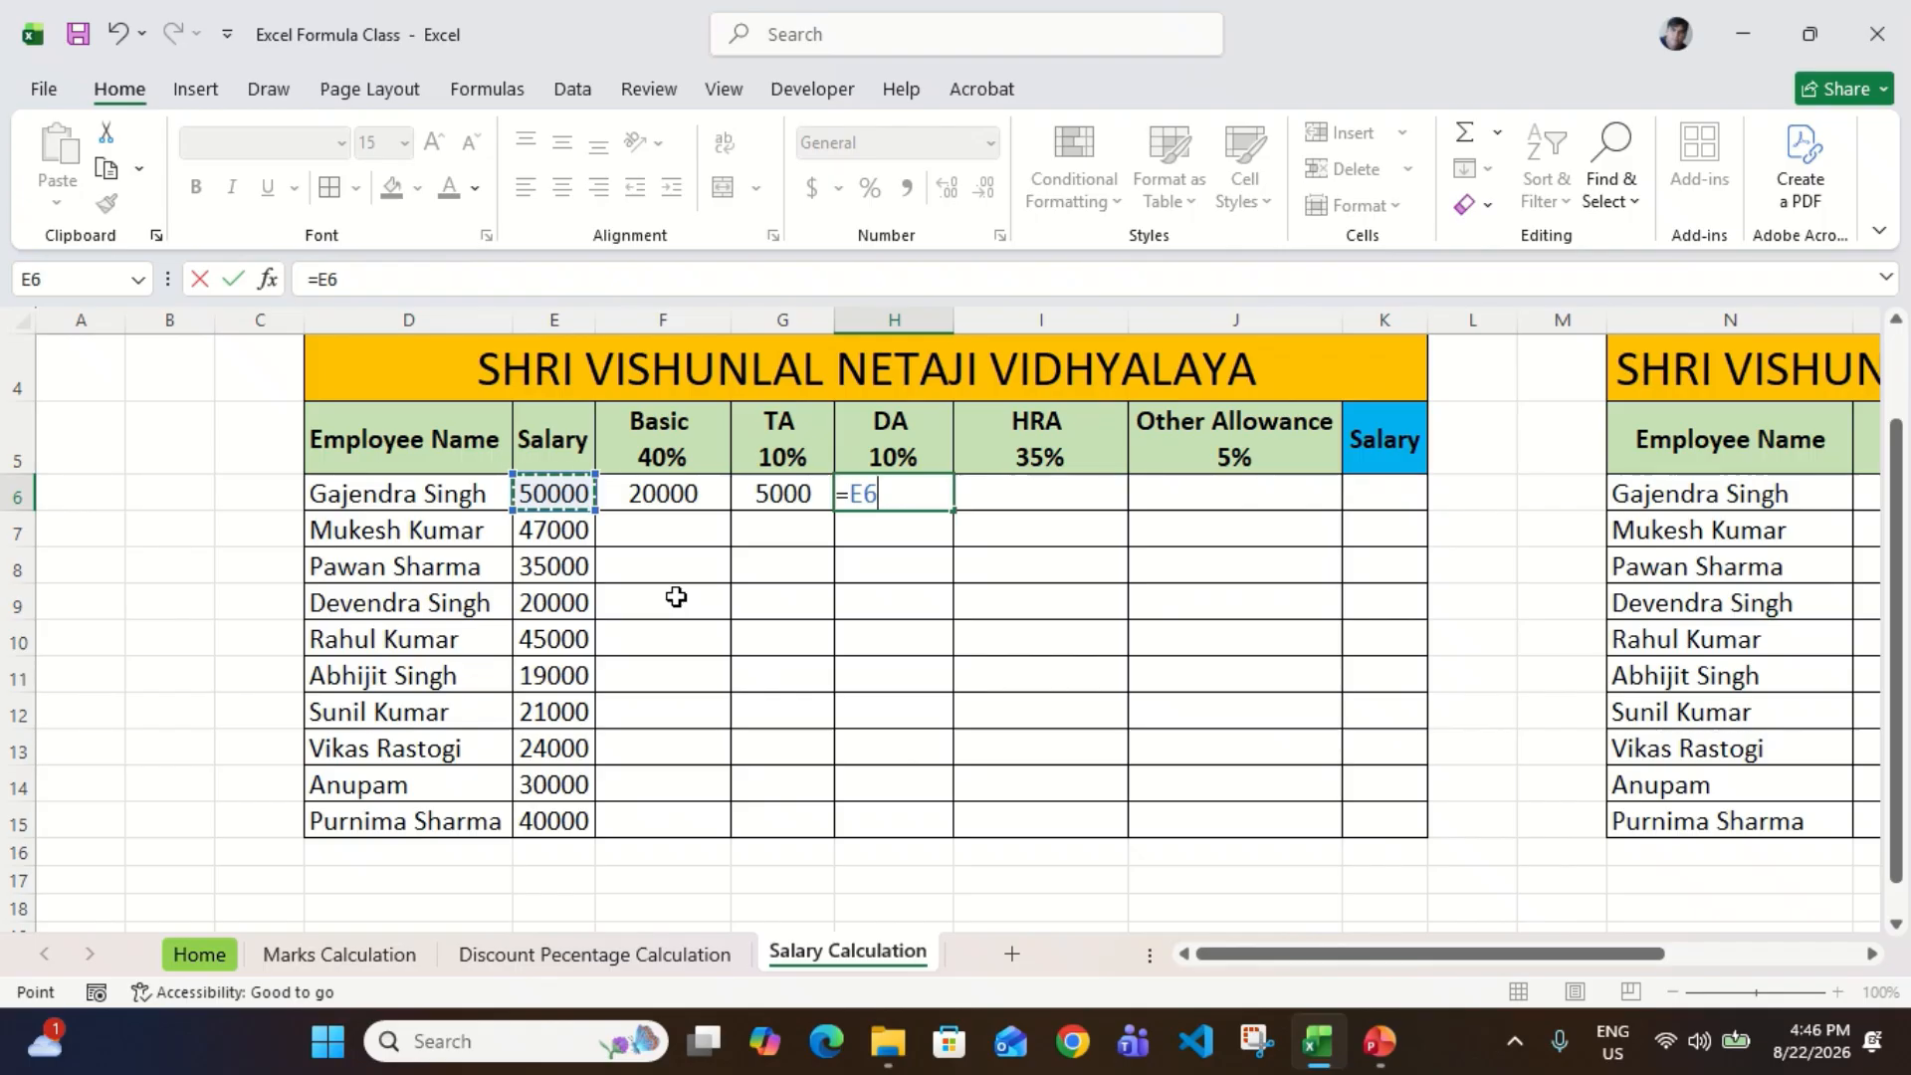
{"action": "type", "text": "*10%"}
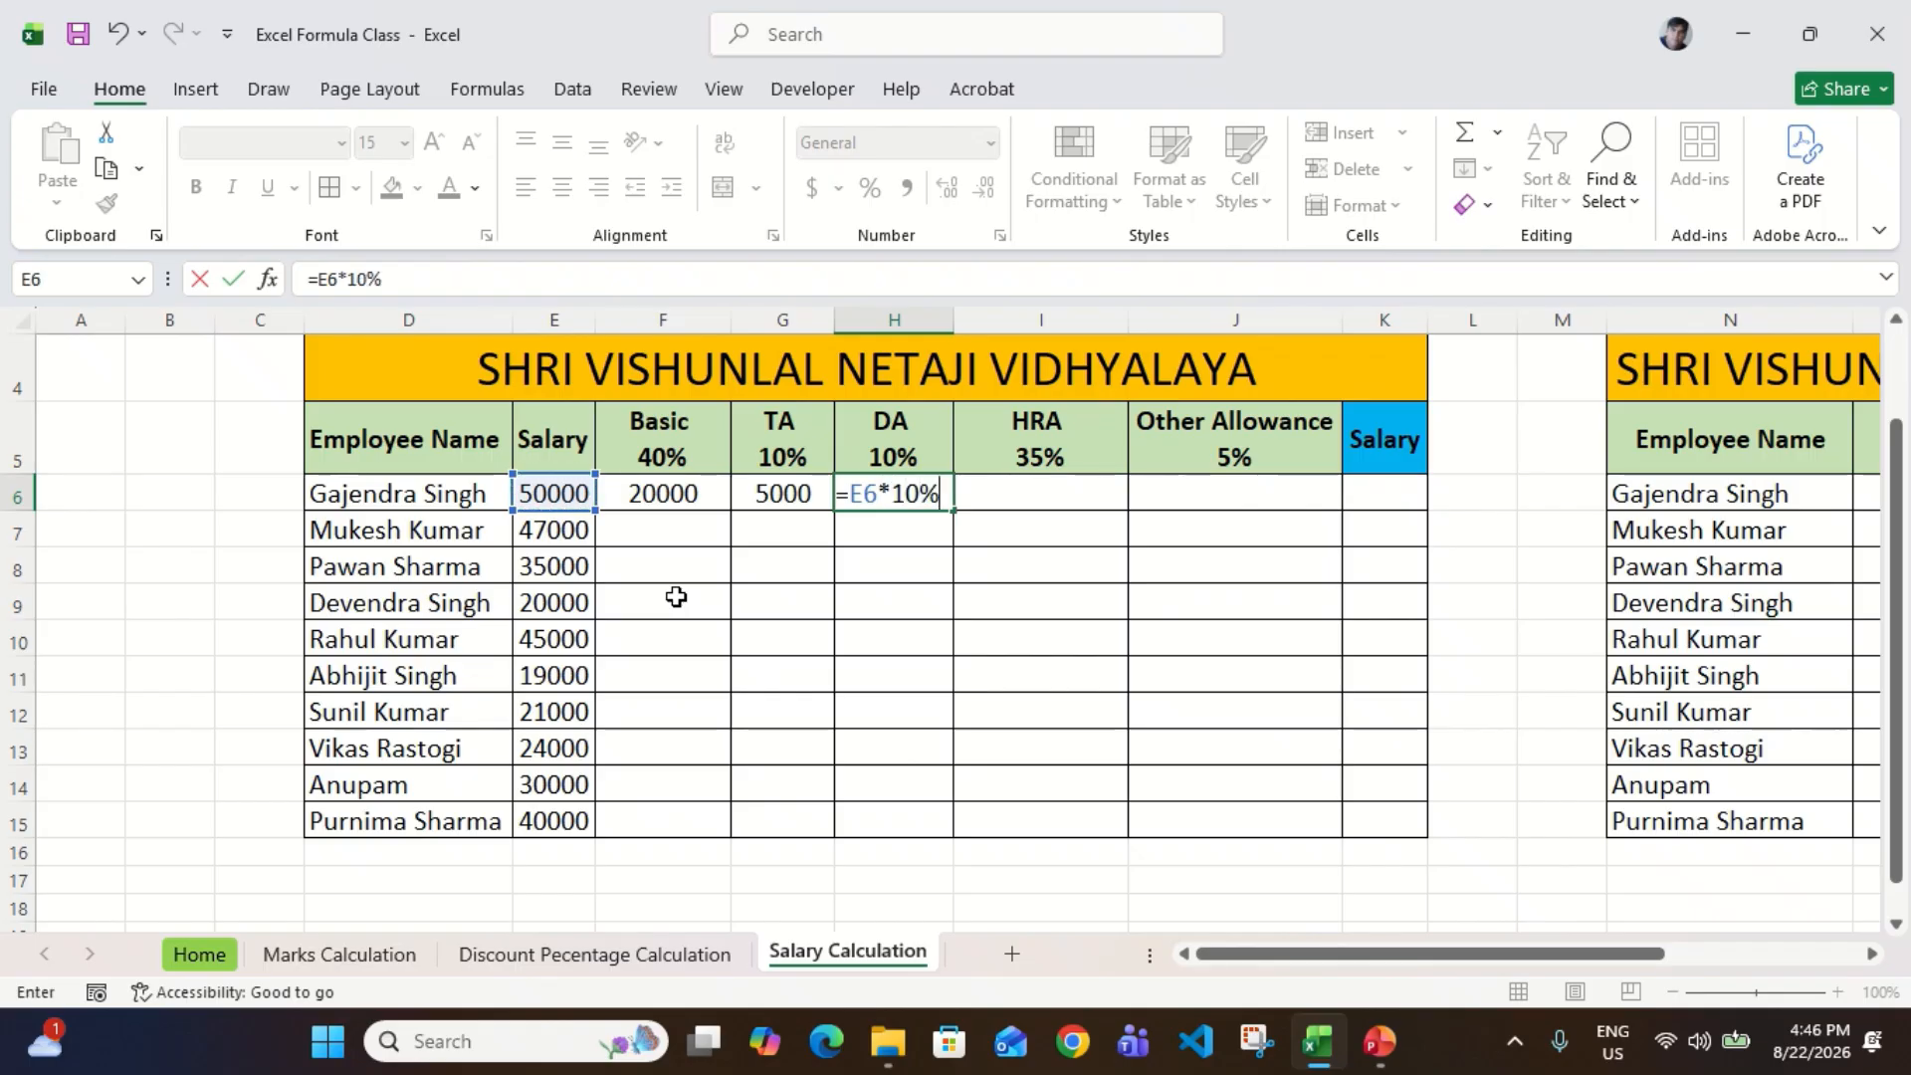
{"action": "key", "text": "ctrl+Return"}
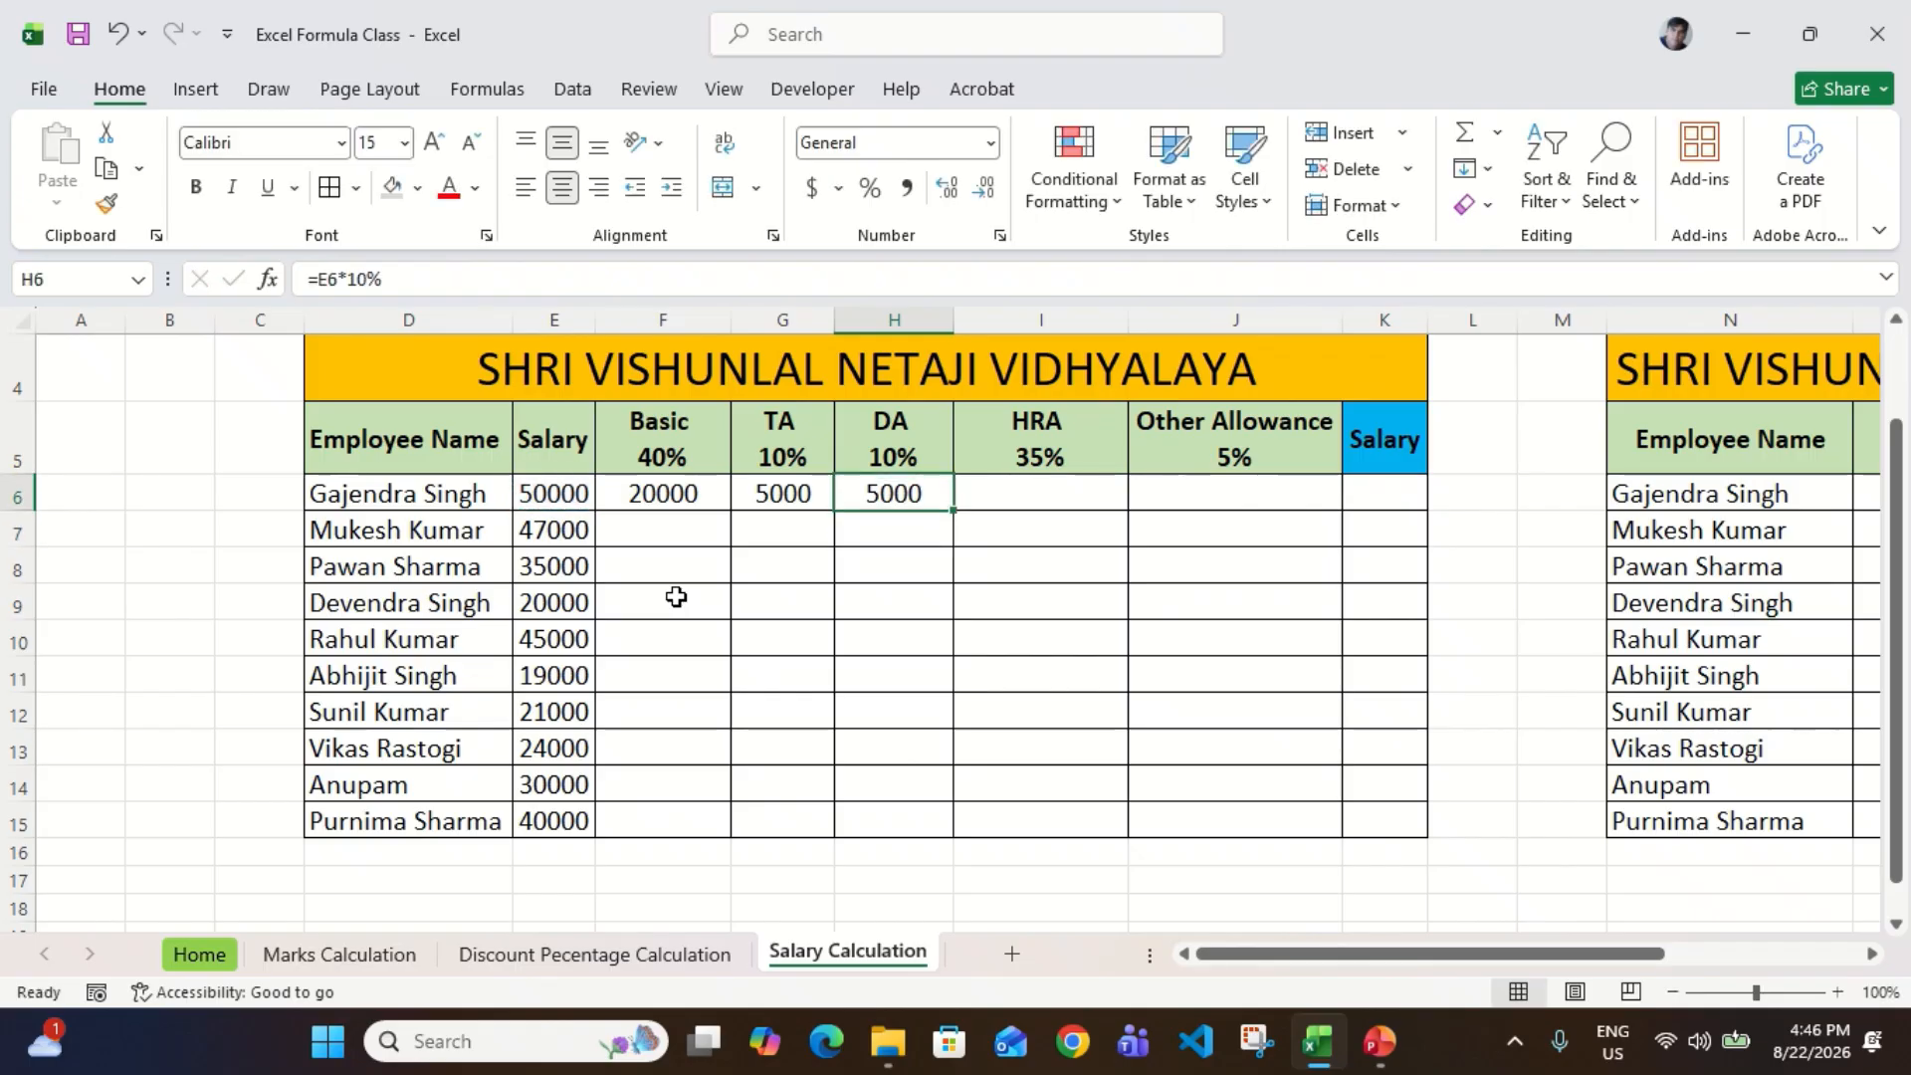
{"action": "key", "text": "F2"}
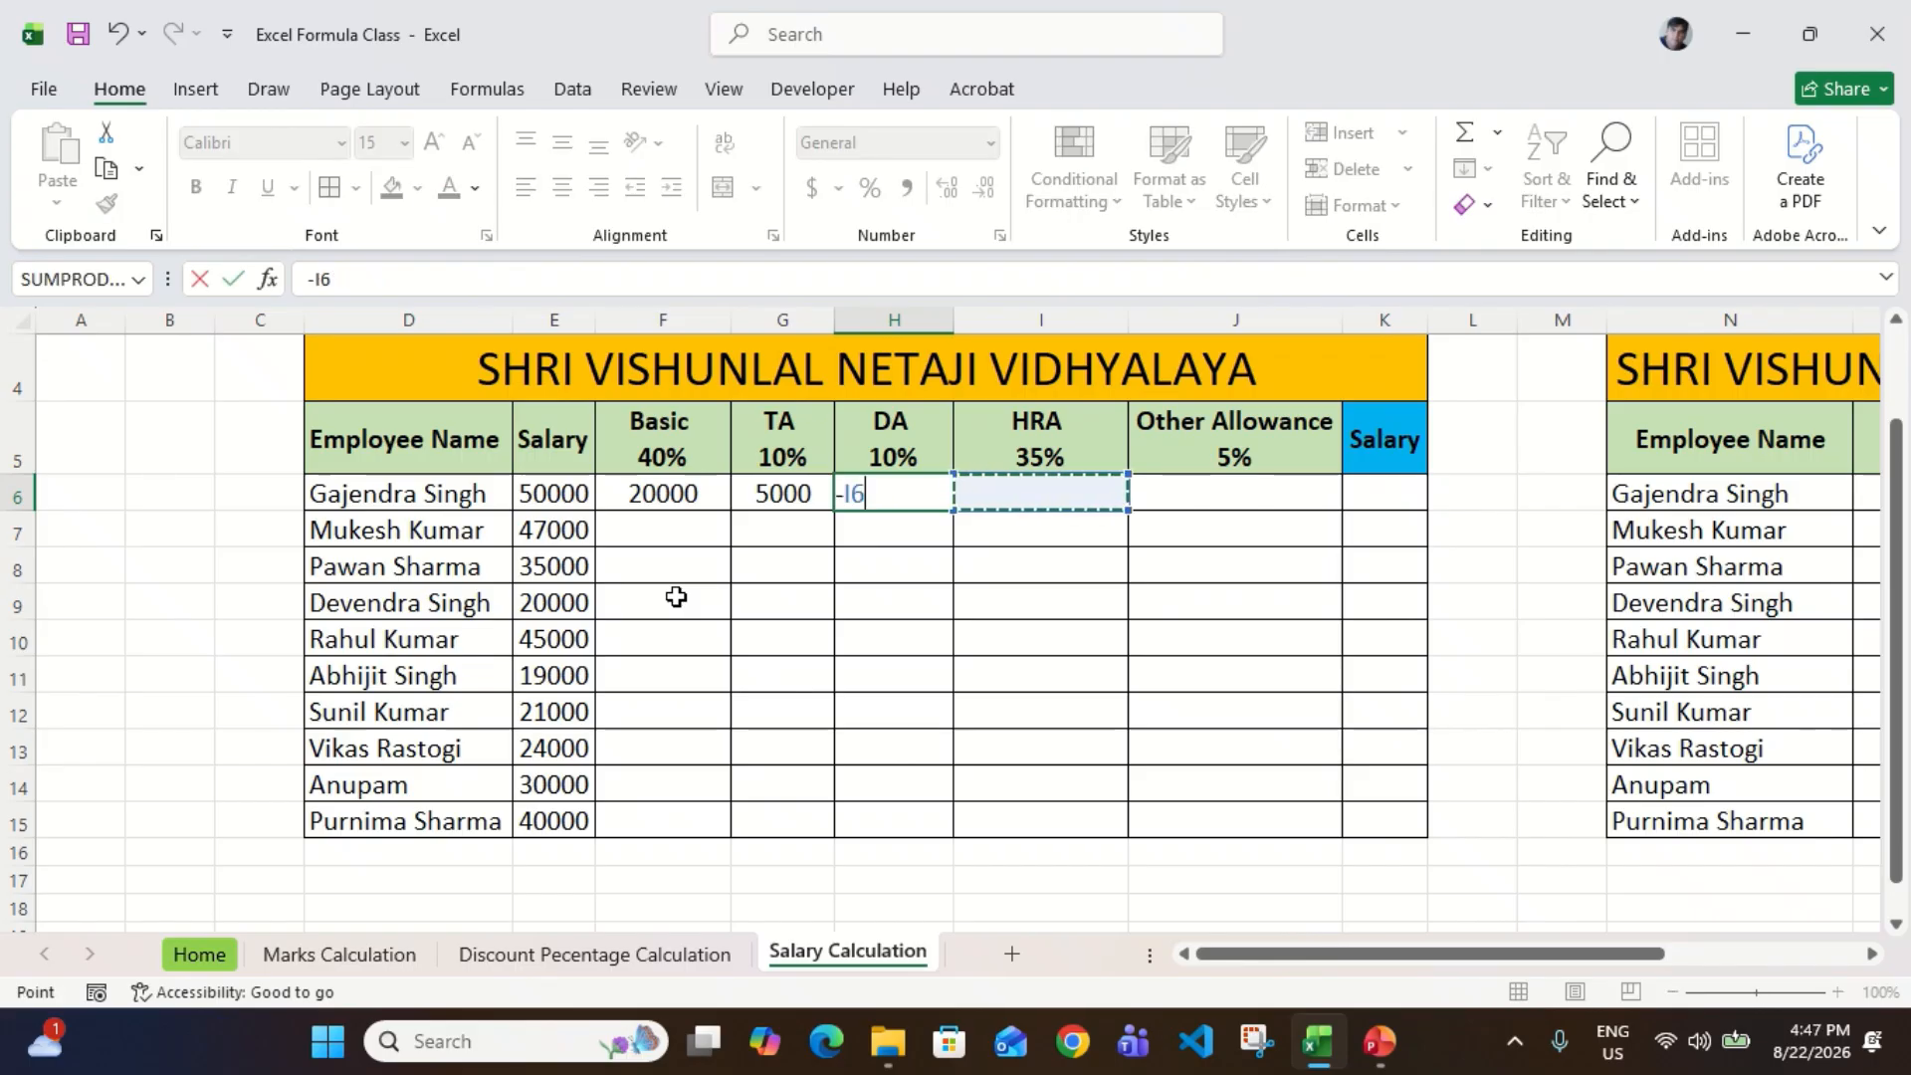
{"action": "key", "text": "Escape"}
Step: Calculate the first employee's HRA in I6 with the formula =E6*35%
{"action": "key", "text": "Right"}
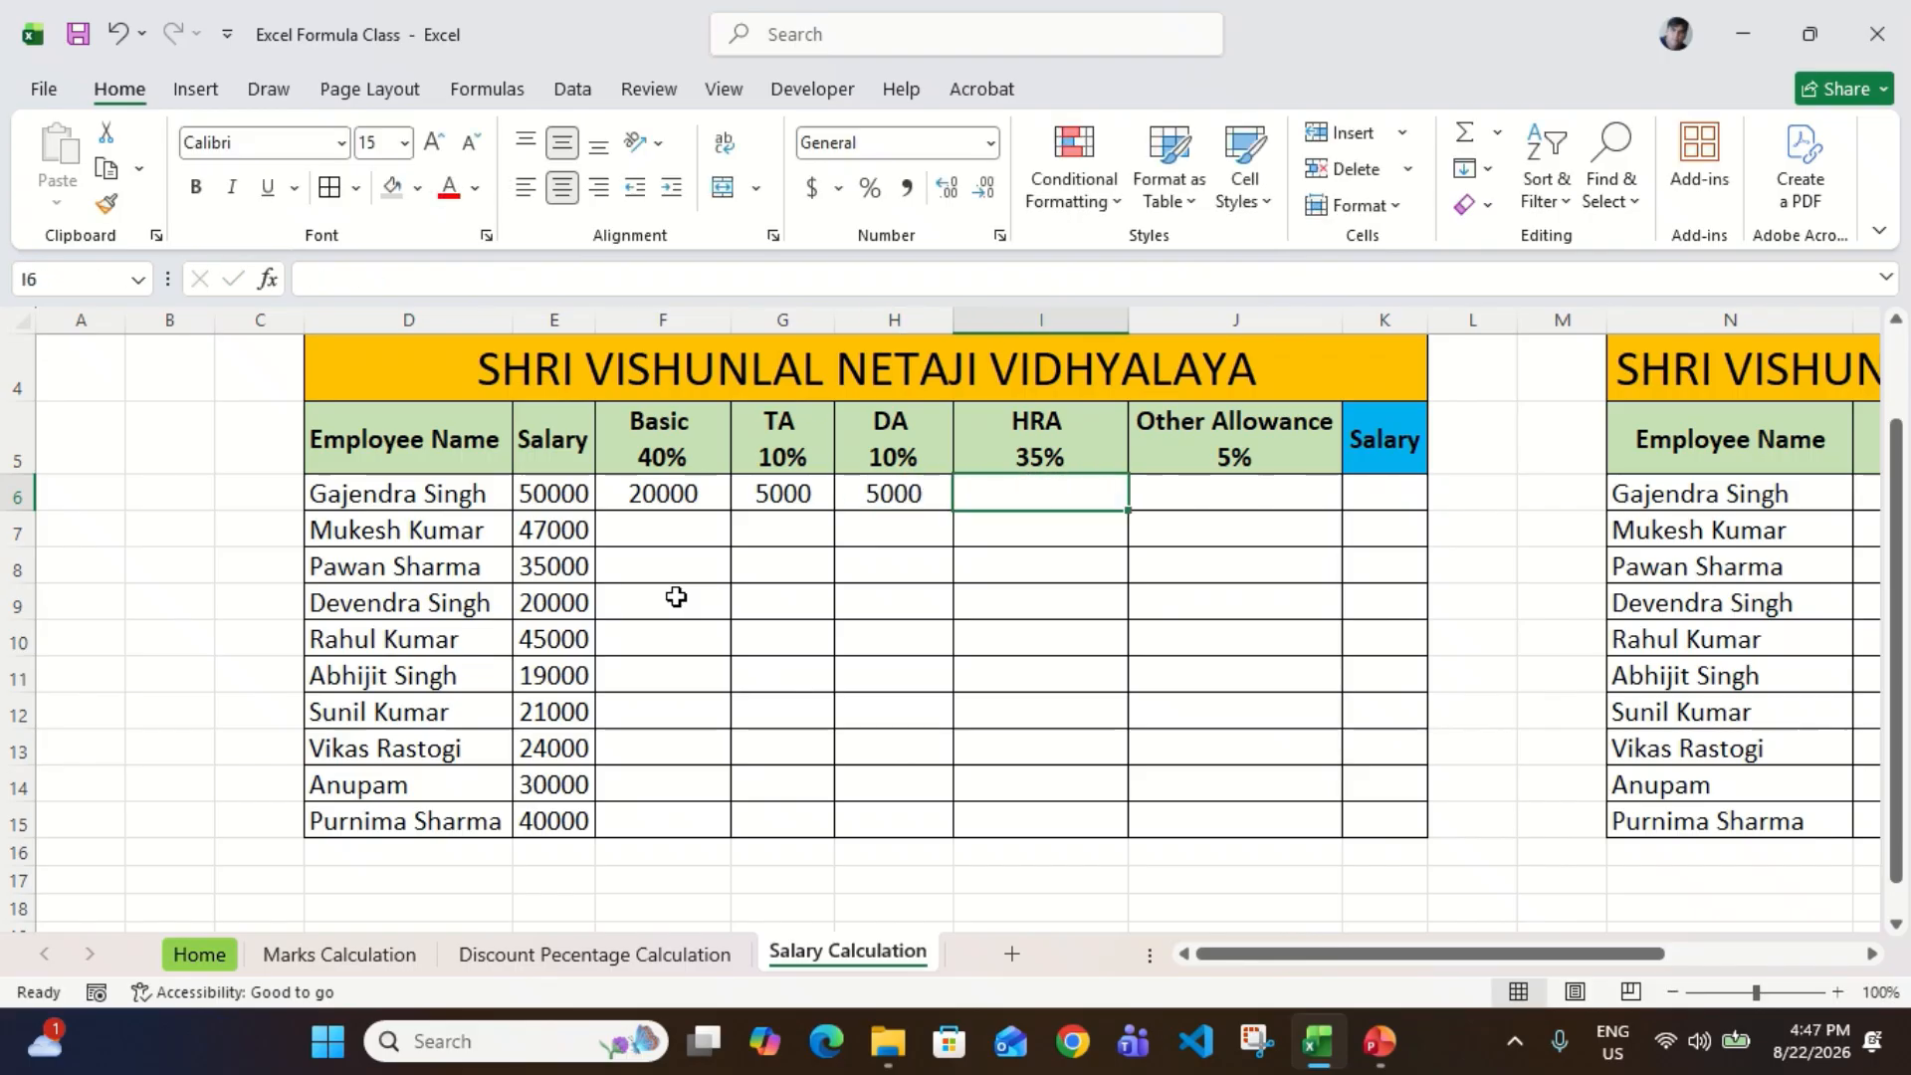
{"action": "type", "text": "="}
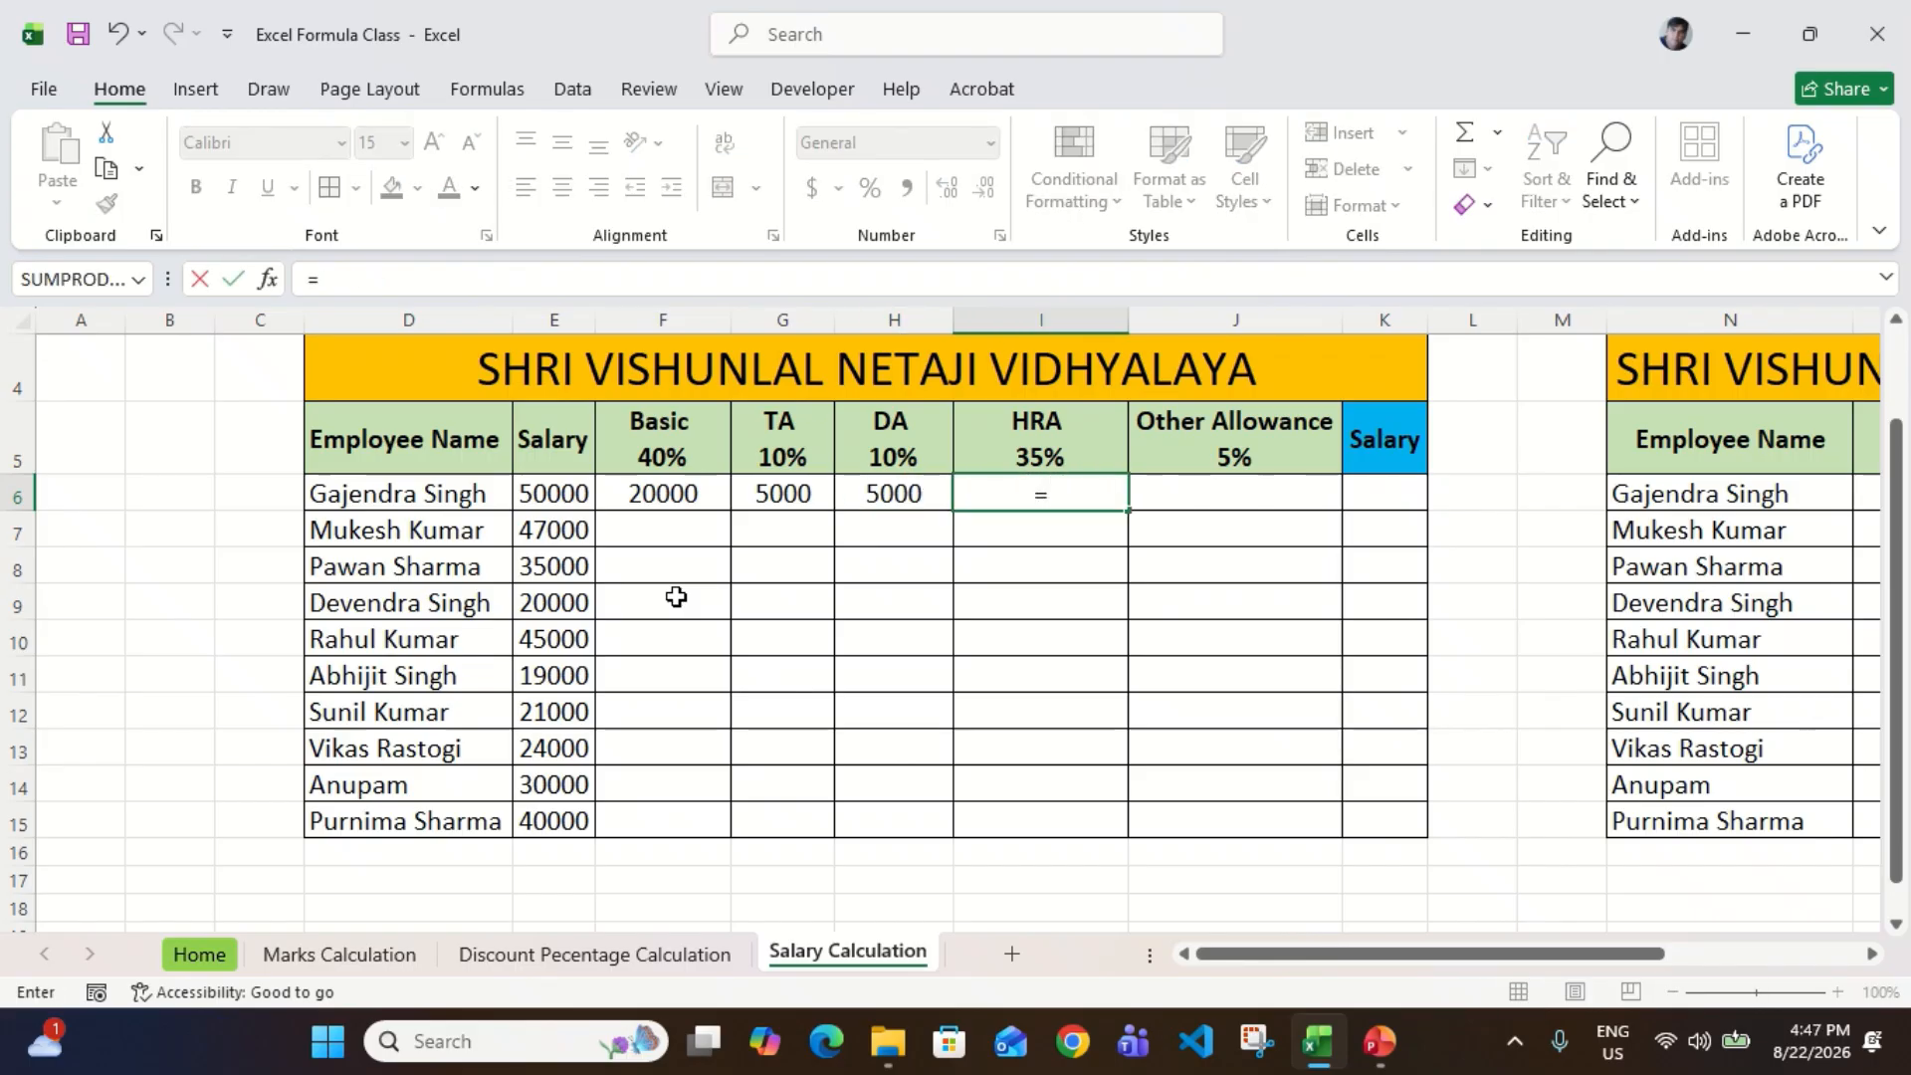
{"action": "key", "text": "Left"}
{"action": "key", "text": "Left"}
{"action": "key", "text": "Left"}
{"action": "key", "text": "Left"}
{"action": "key", "text": "Left"}
{"action": "key", "text": "Right"}
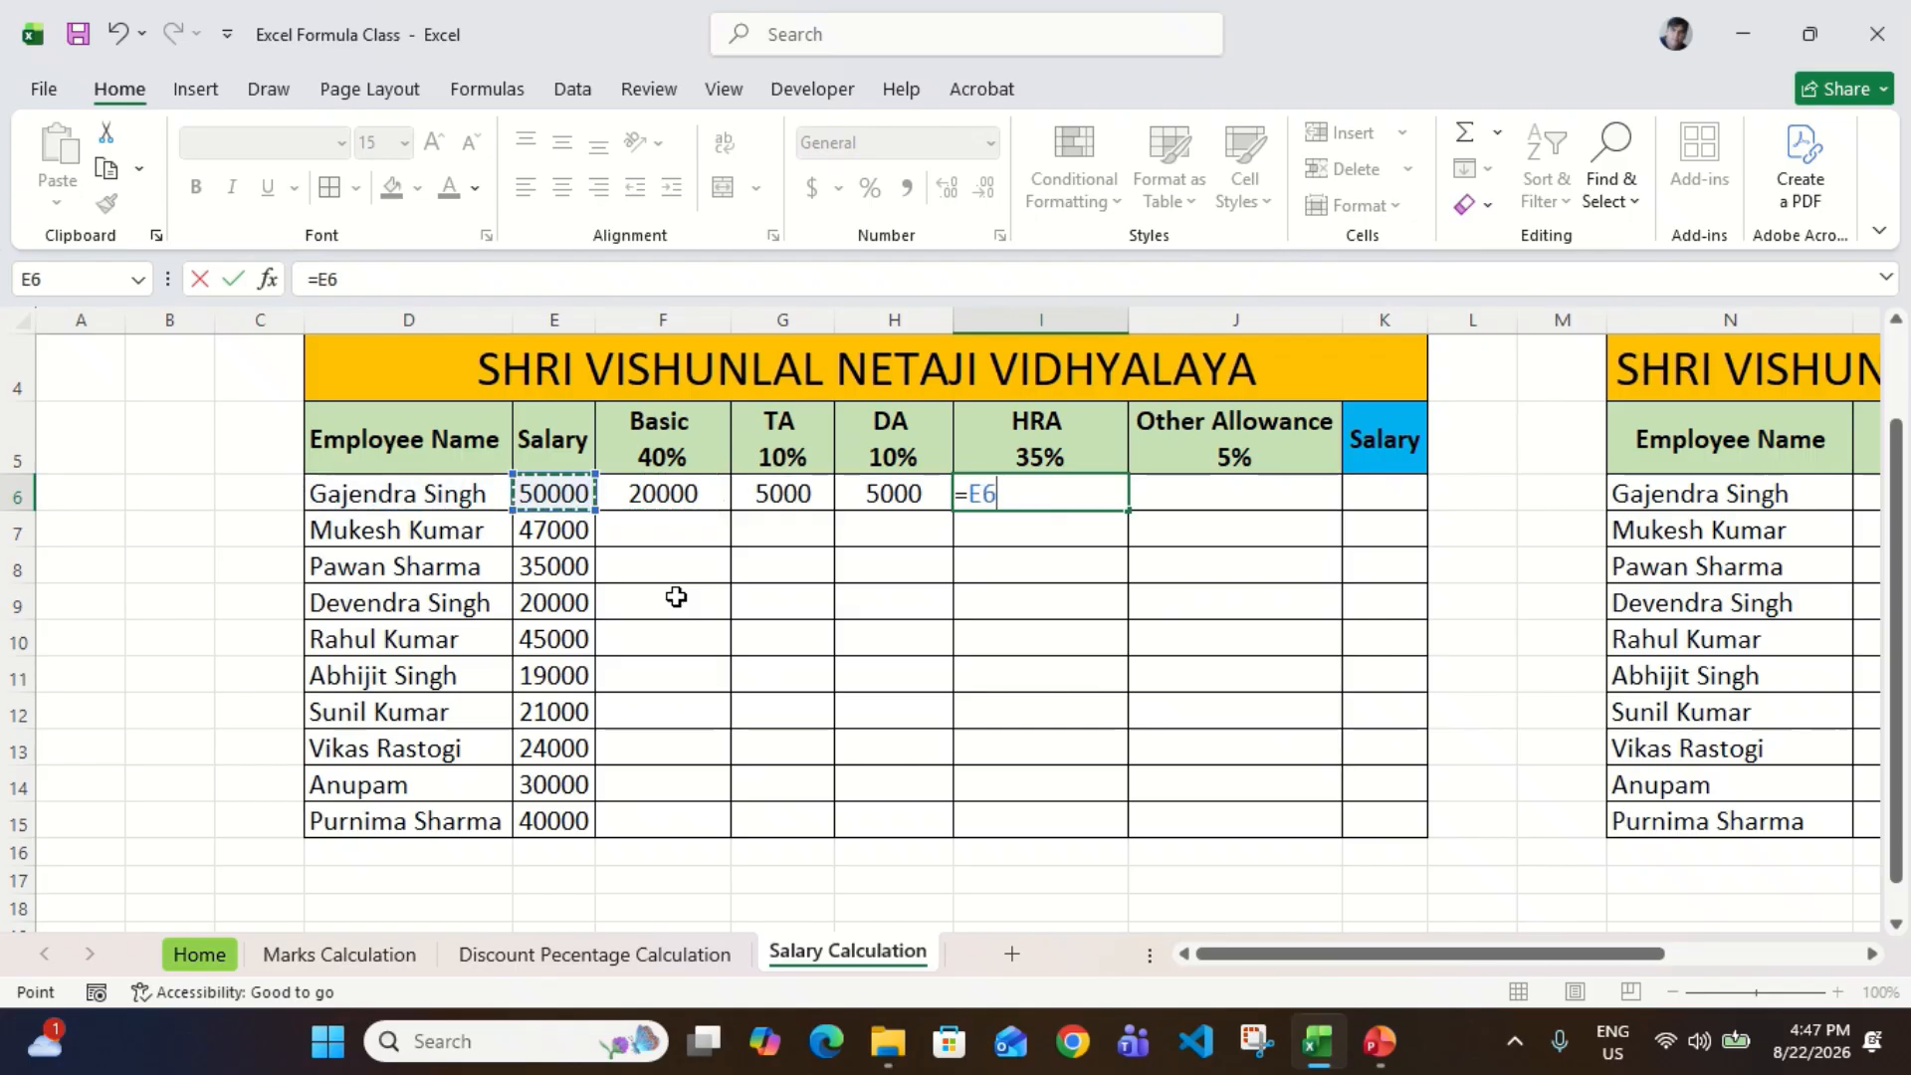
{"action": "type", "text": "*35%"}
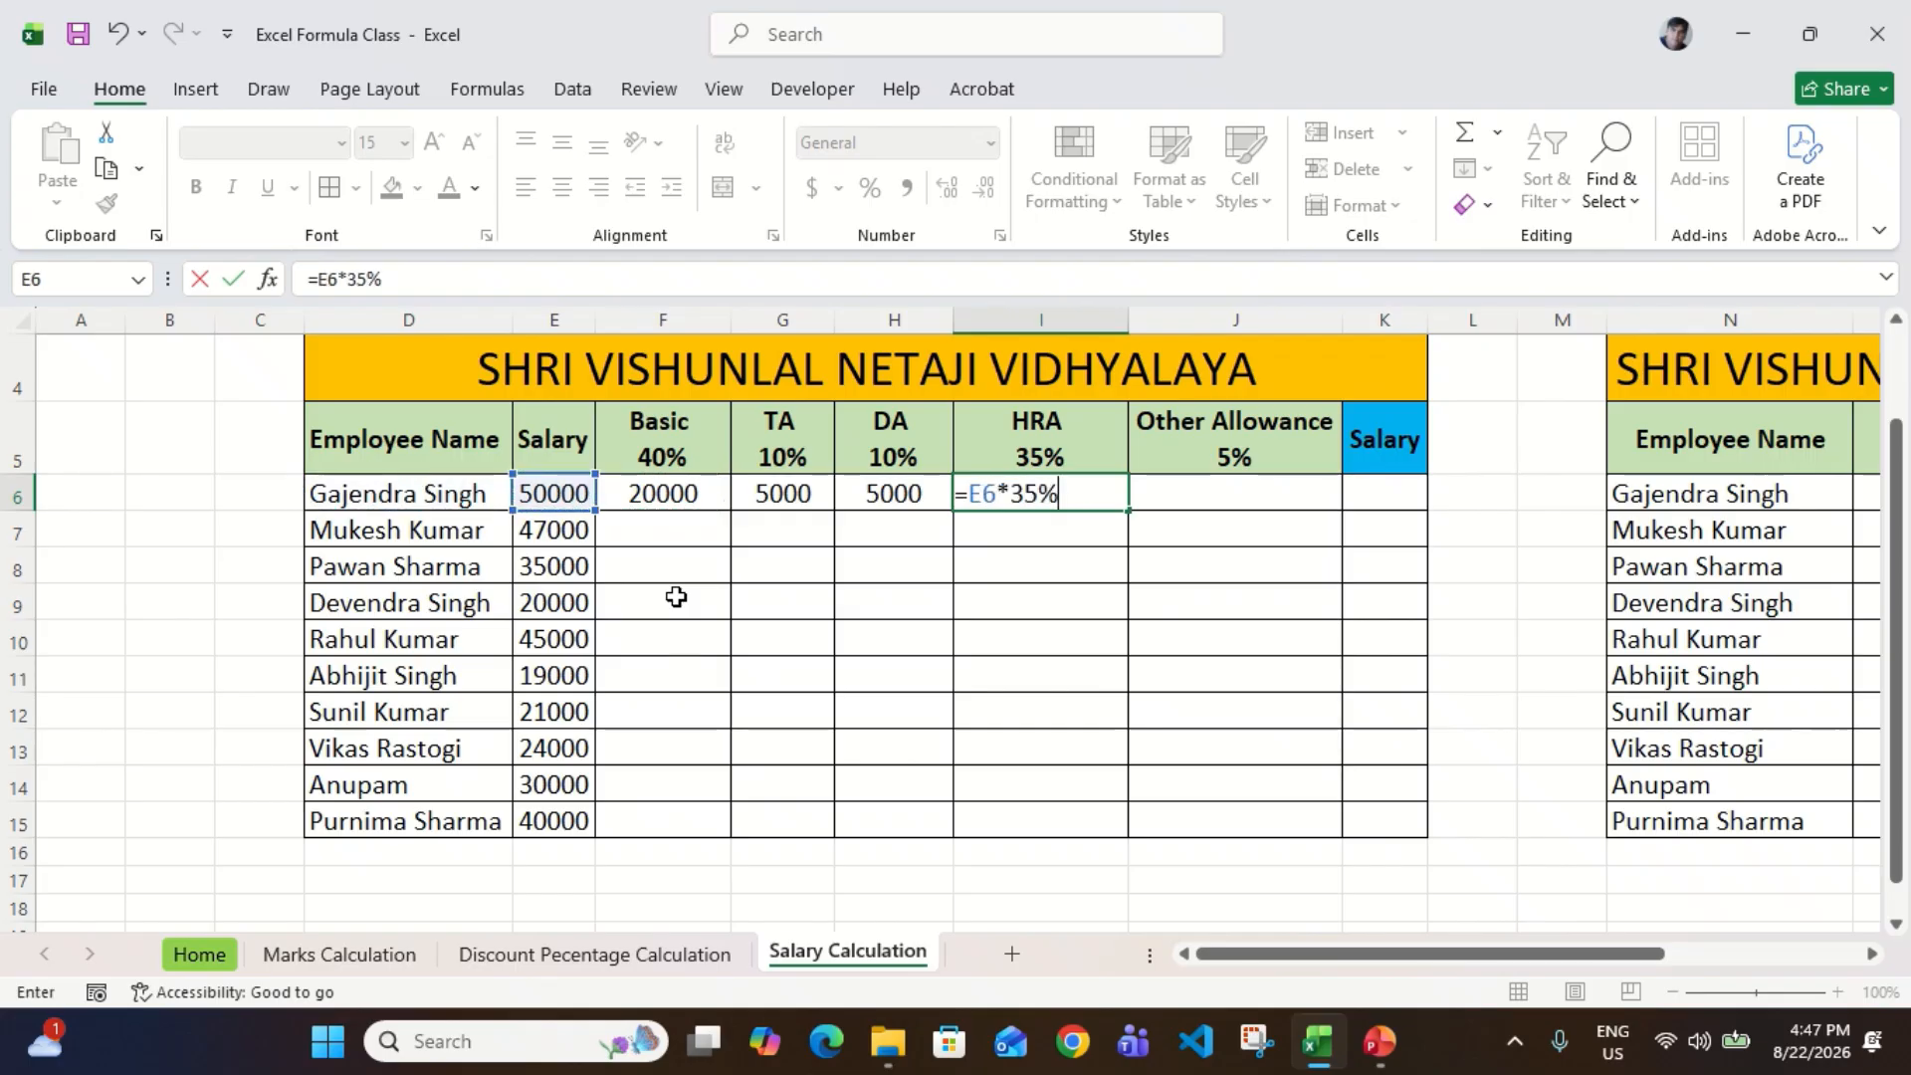
{"action": "key", "text": "Return"}
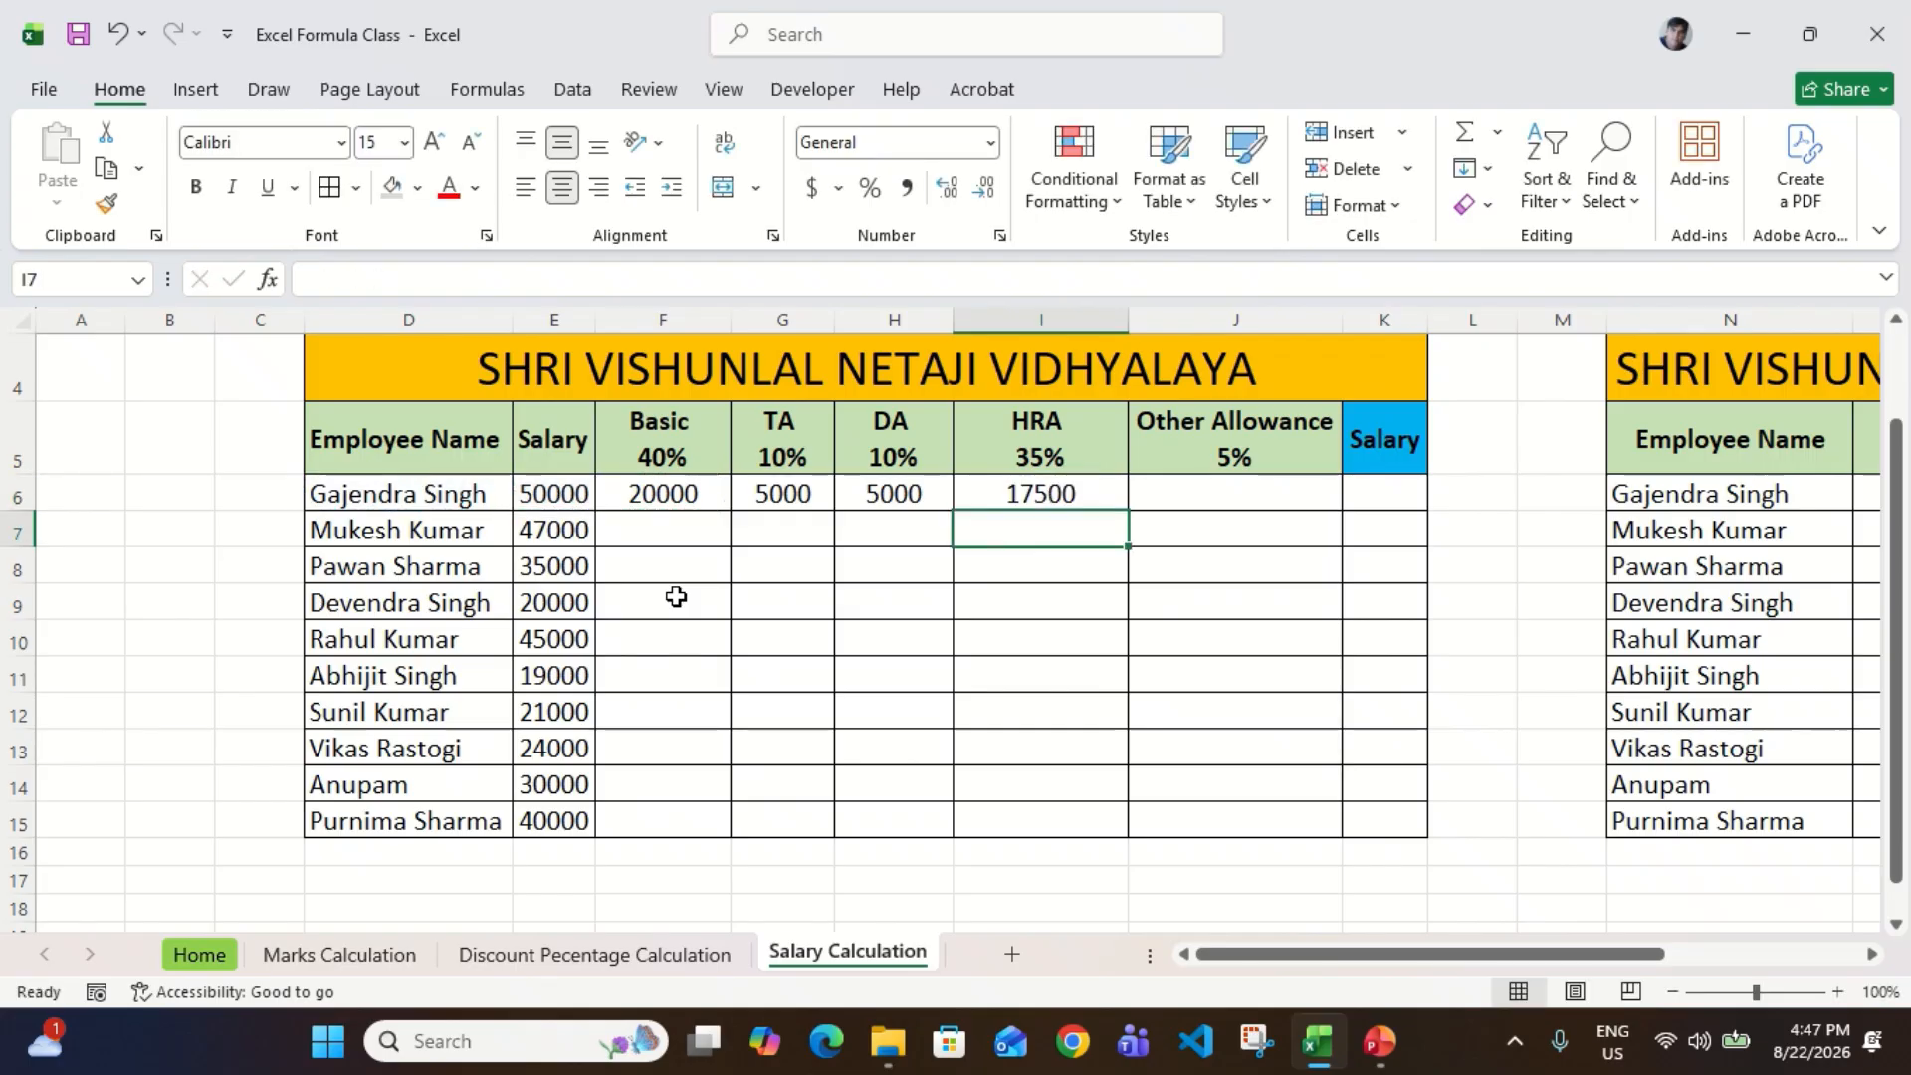
{"action": "key", "text": "Up"}
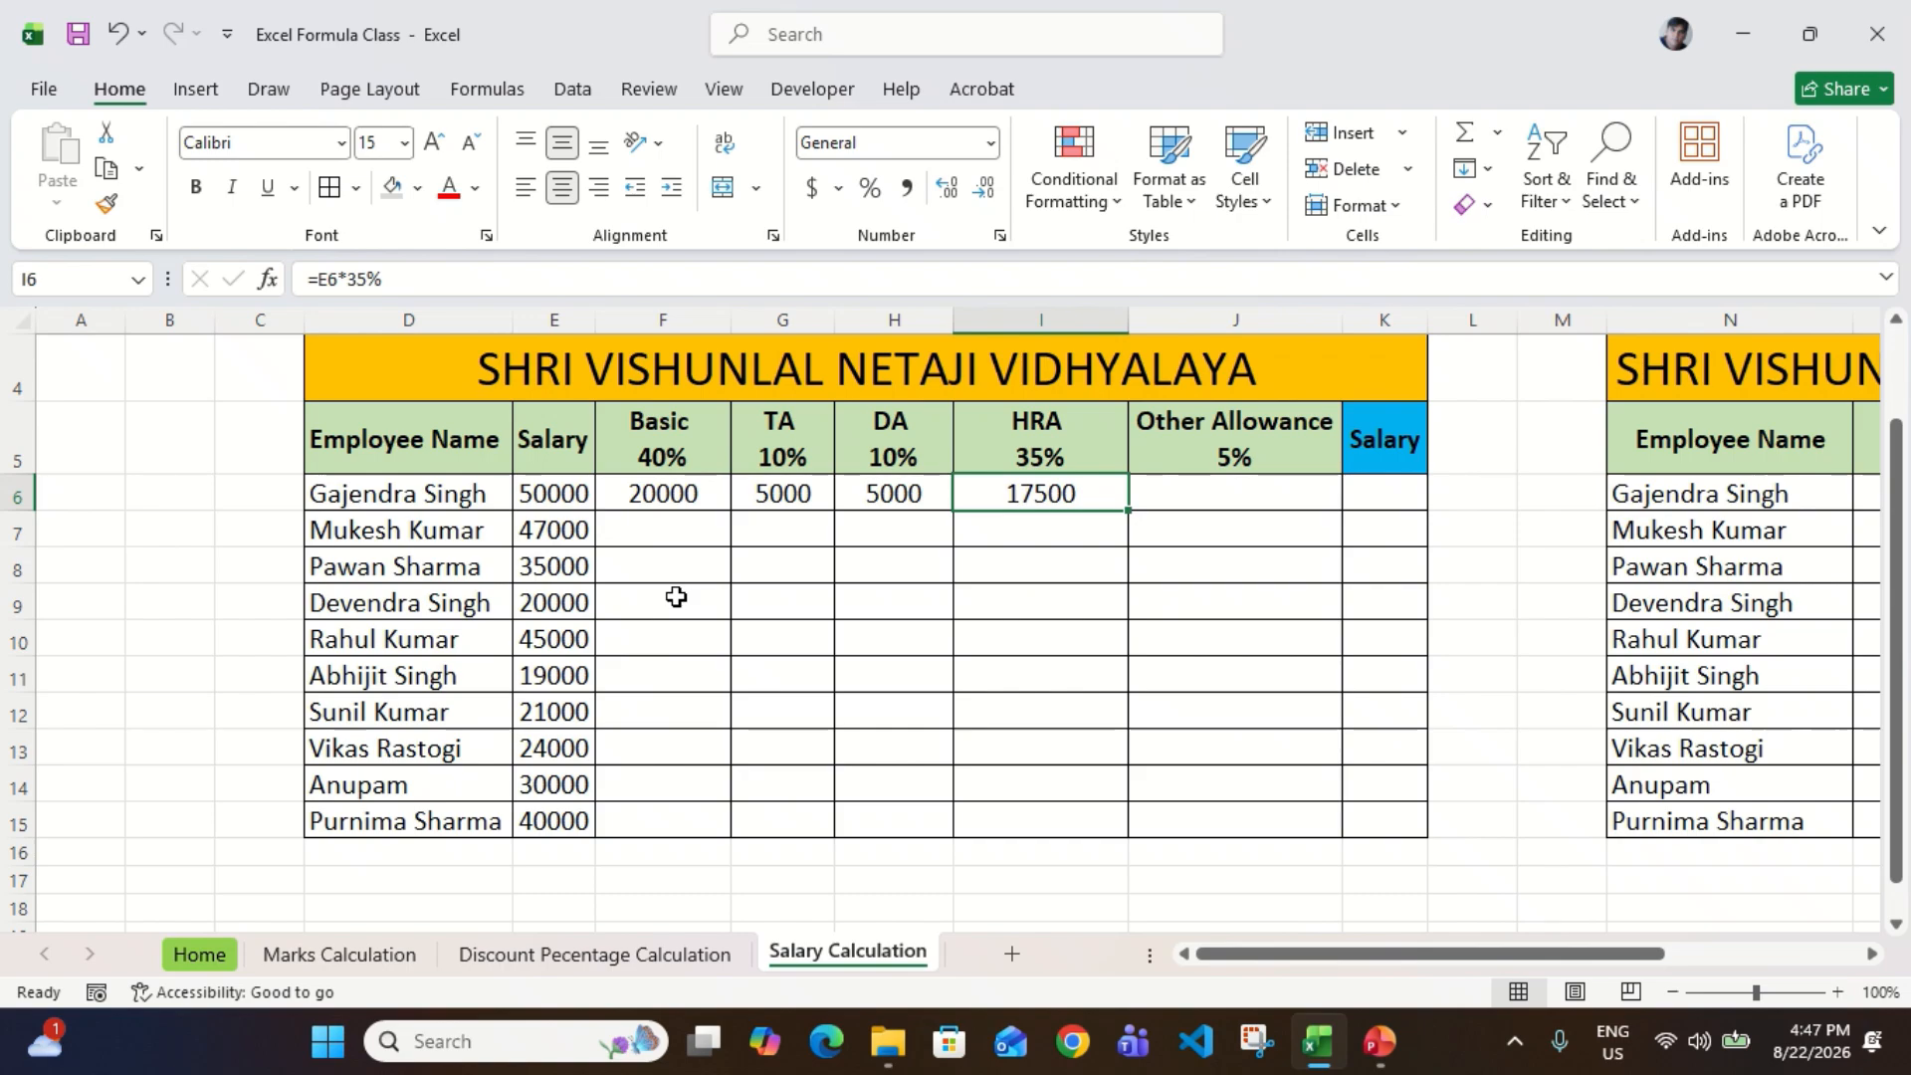
Step: Calculate the first employee's Other Allowance in J6 with the formula =E6*5%
{"action": "key", "text": "Right"}
{"action": "type", "text": "="}
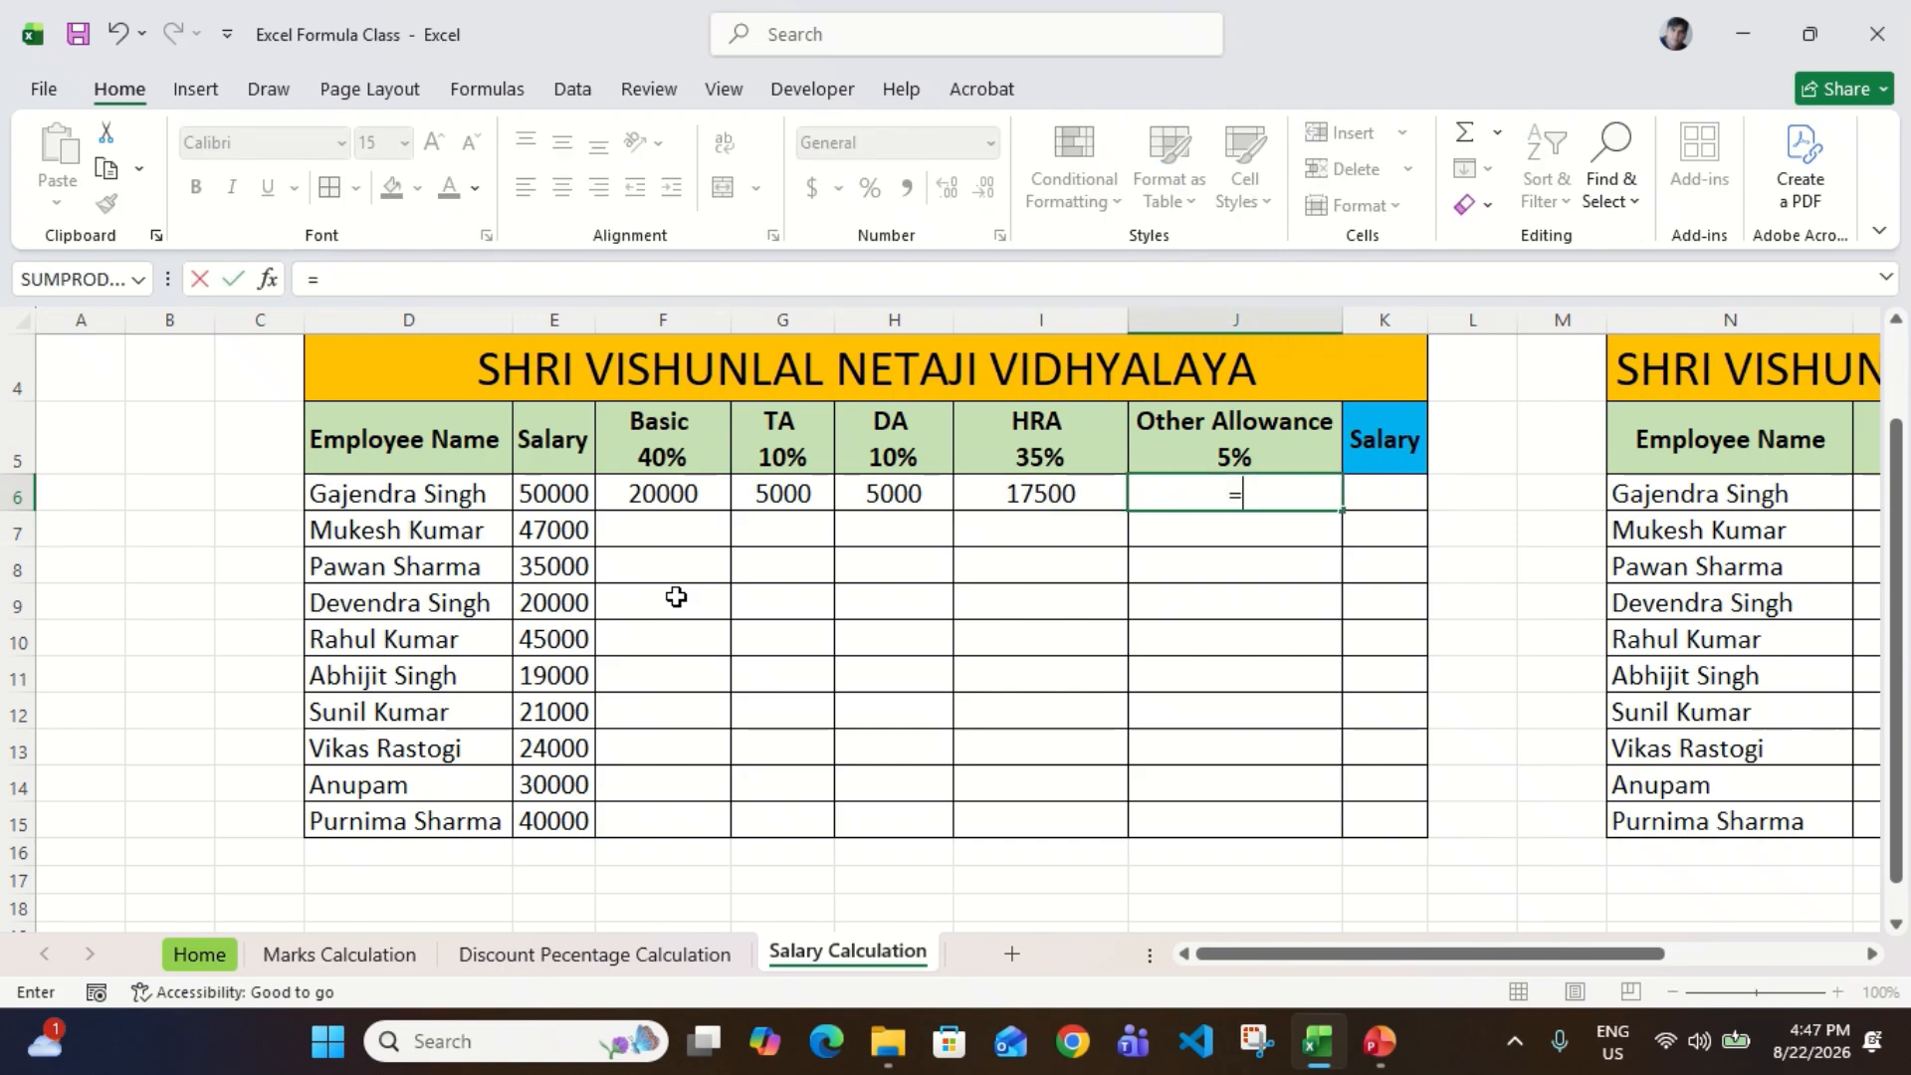
{"action": "key", "text": "Left"}
{"action": "key", "text": "Left"}
{"action": "key", "text": "Left"}
{"action": "key", "text": "Left"}
{"action": "key", "text": "Left"}
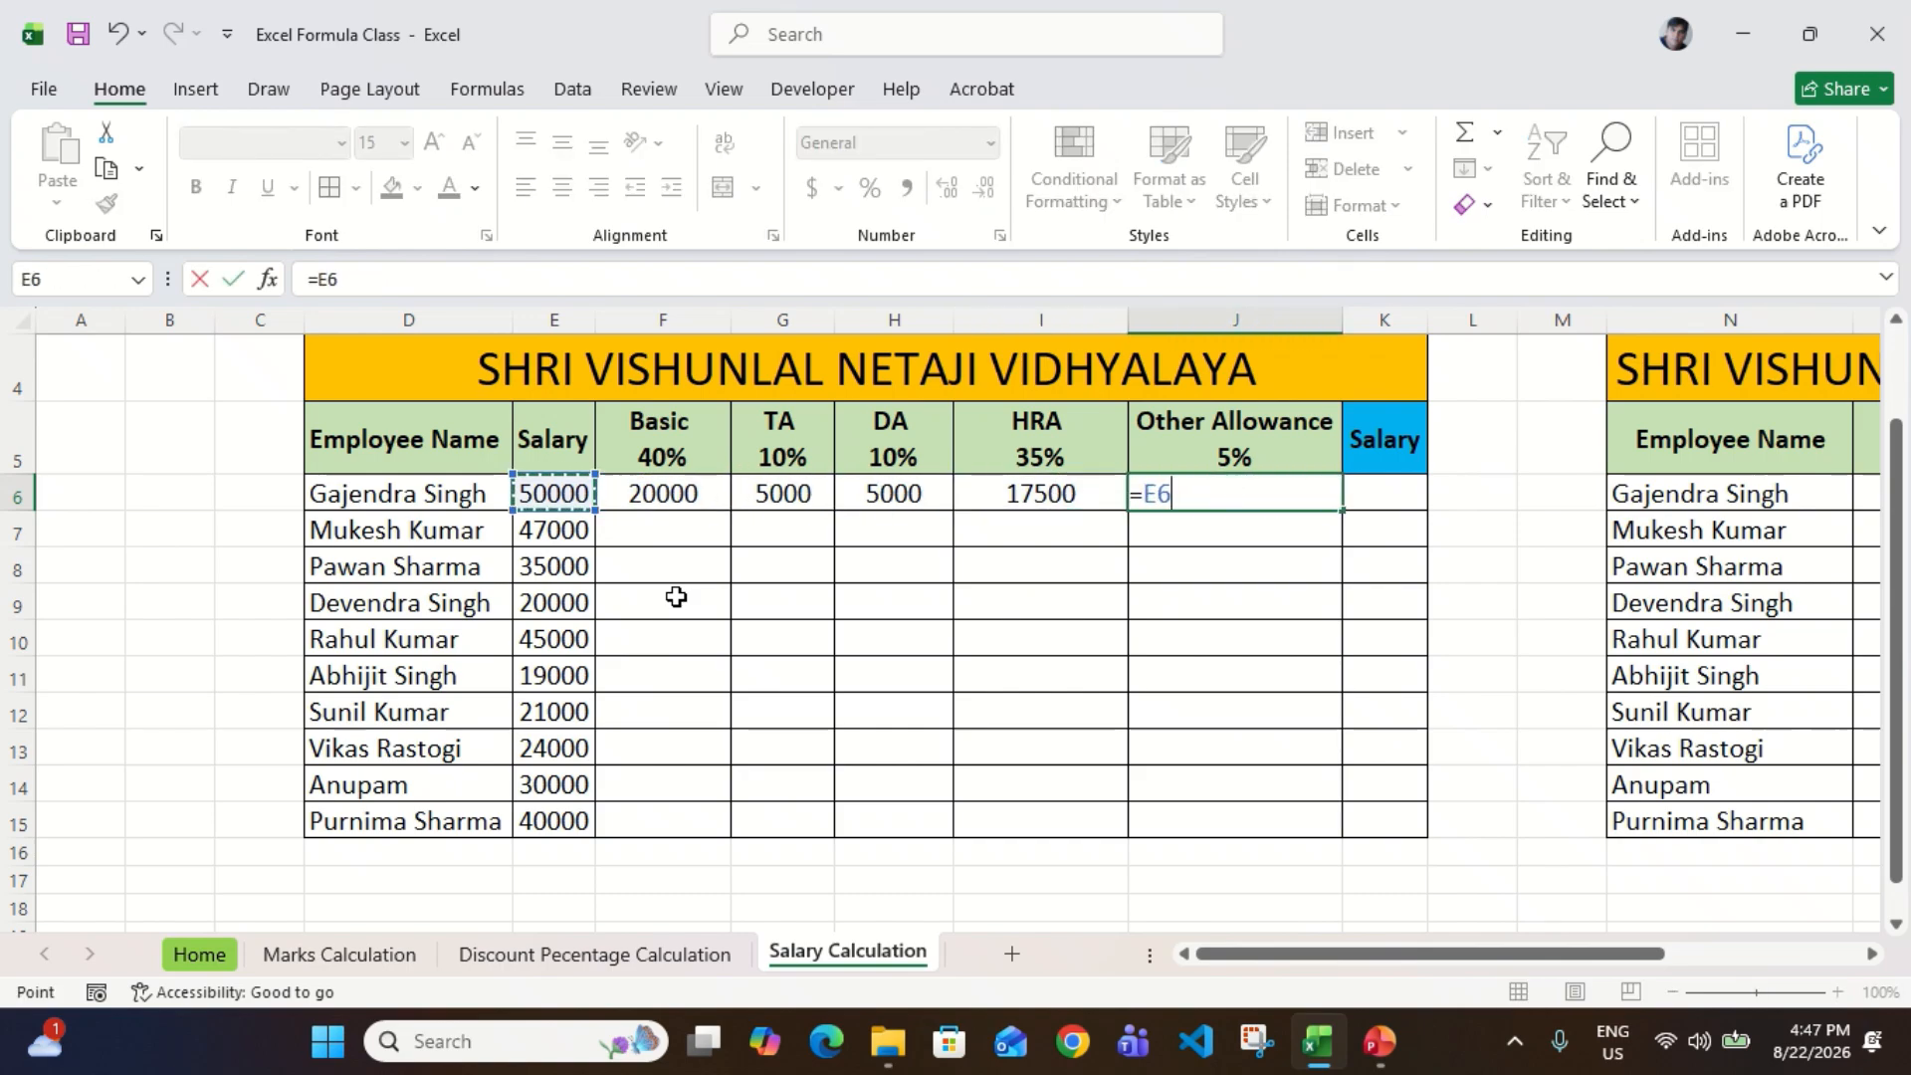
{"action": "type", "text": "*5%"}
{"action": "key", "text": "Return"}
{"action": "key", "text": "Up"}
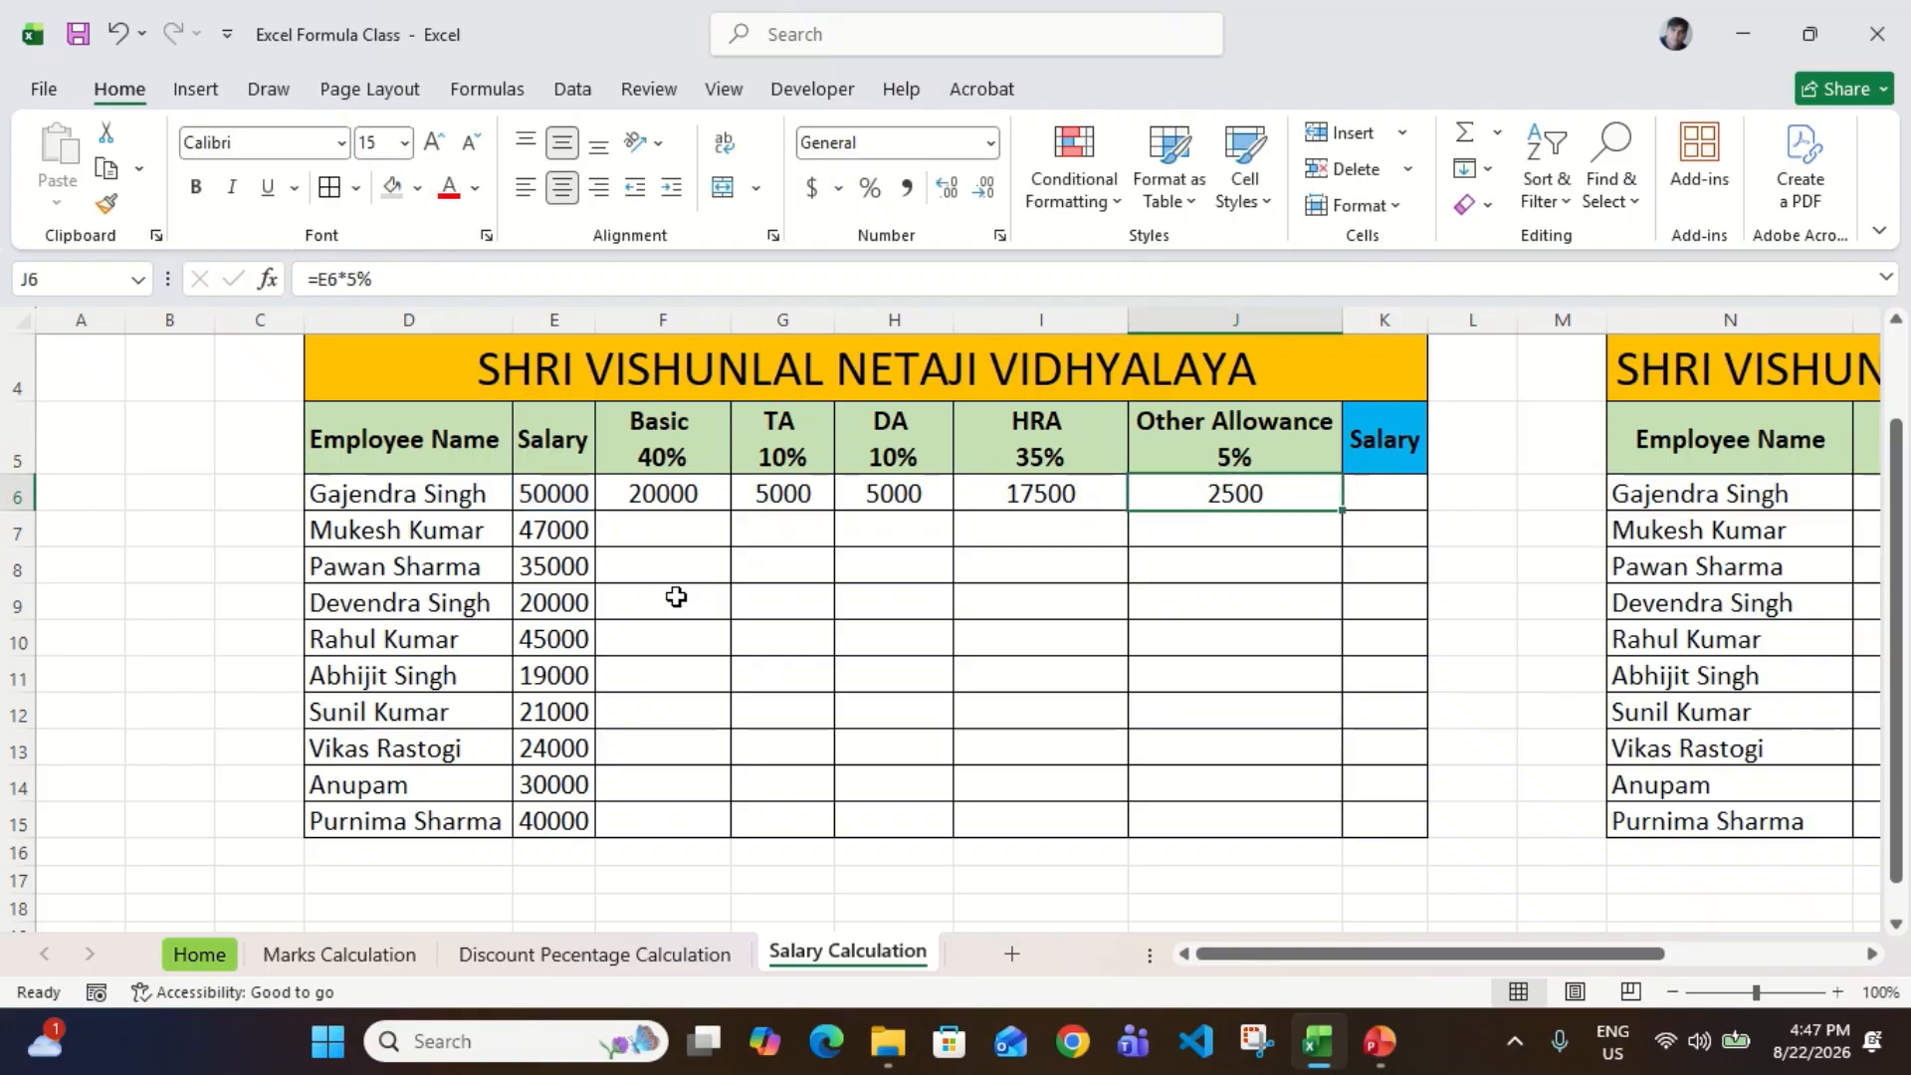
Step: Examine the percentage headers from Basic in F5 across to Other Allowance in J5
{"action": "key", "text": "Left"}
{"action": "key", "text": "Left"}
{"action": "key", "text": "Left"}
{"action": "key", "text": "Left"}
{"action": "key", "text": "Up"}
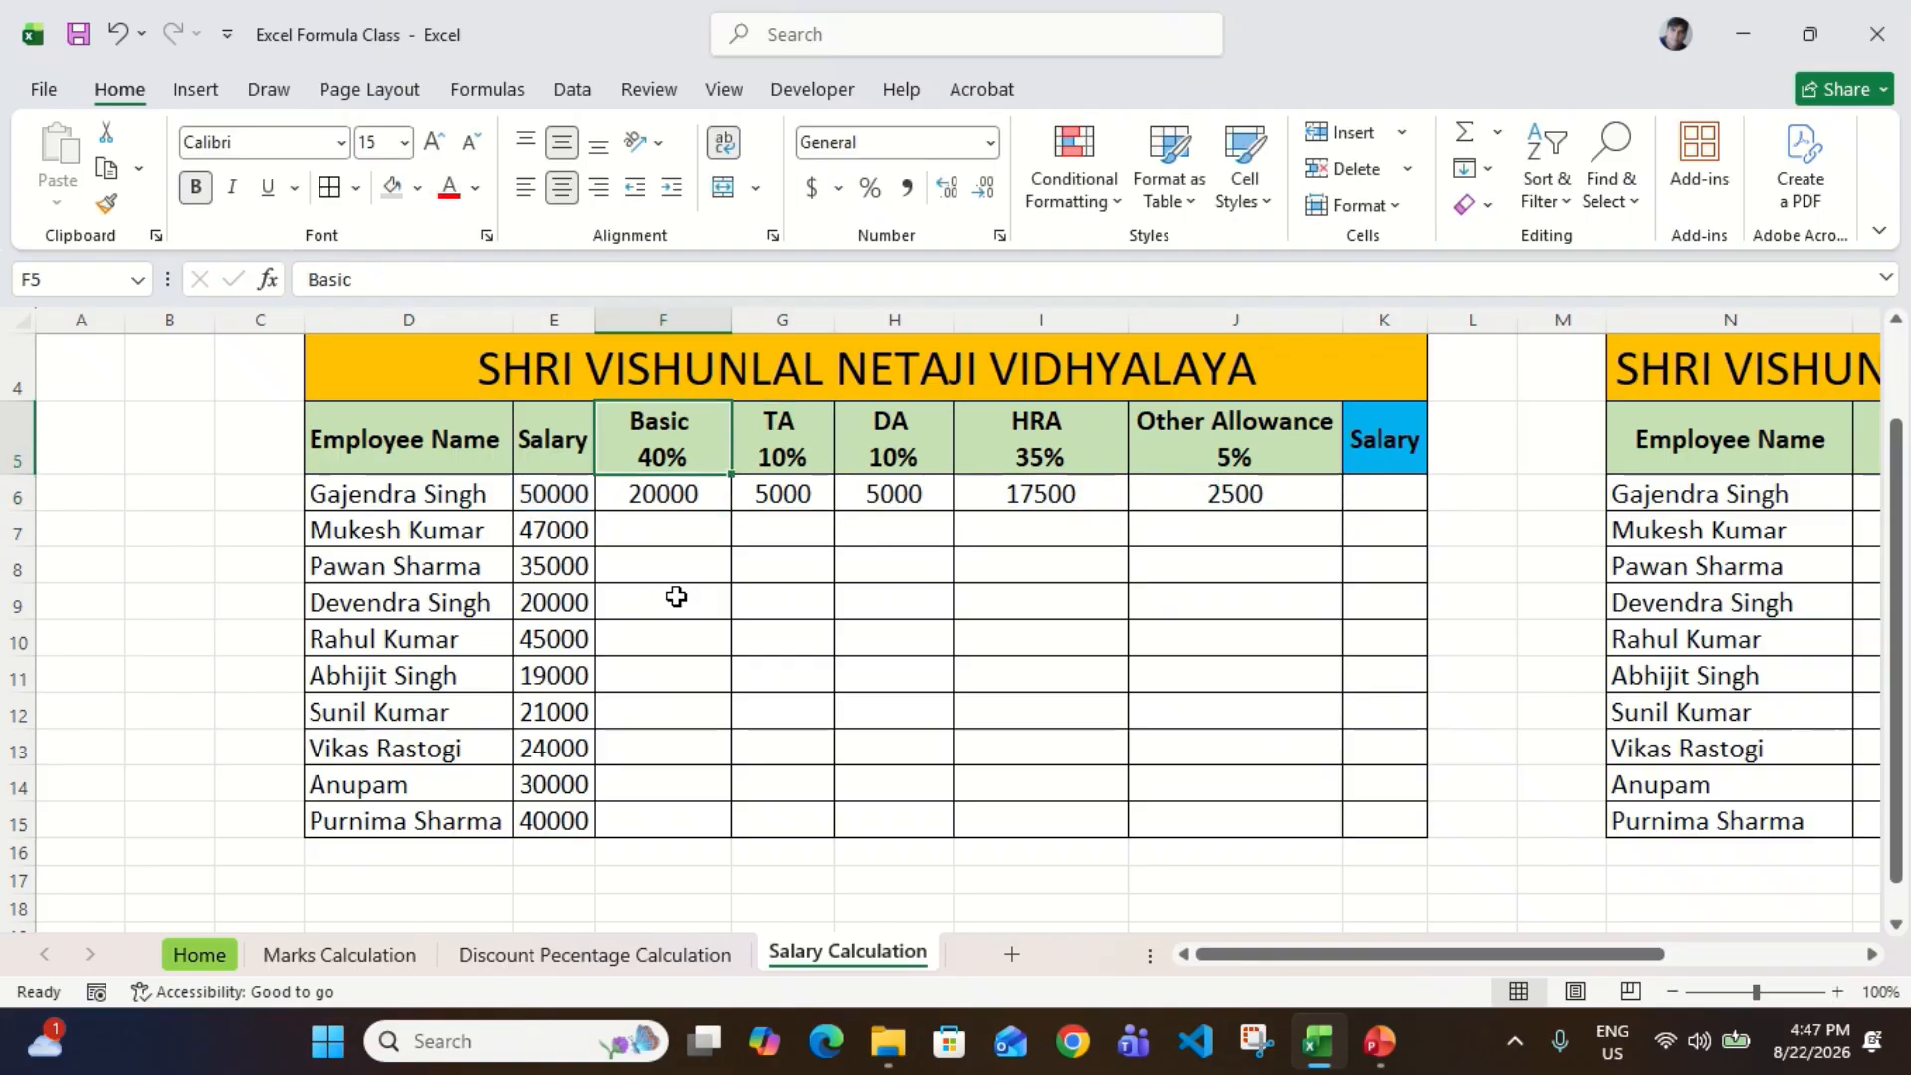
{"action": "key", "text": "Right"}
{"action": "key", "text": "Right"}
{"action": "key", "text": "Right"}
{"action": "key", "text": "Right"}
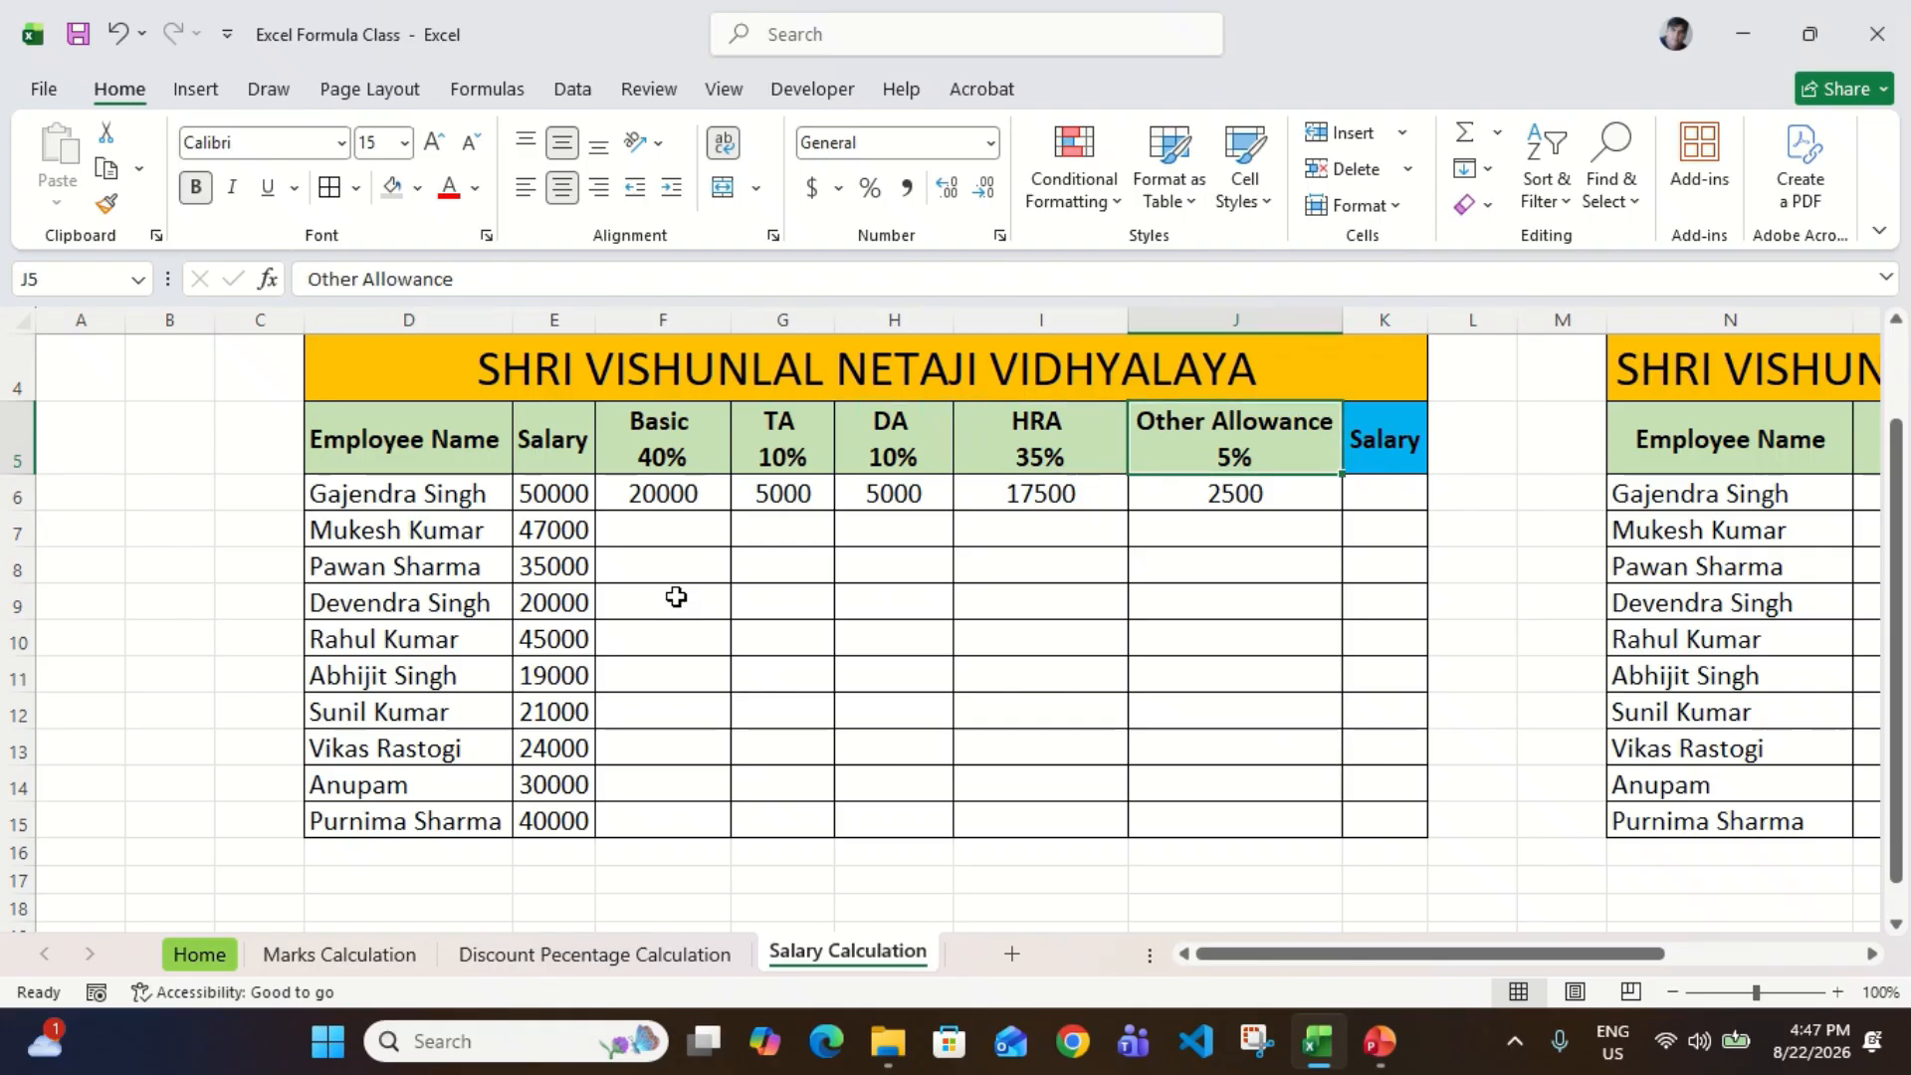
{"action": "key", "text": "Left"}
{"action": "key", "text": "Left"}
{"action": "key", "text": "Left"}
{"action": "key", "text": "Right"}
{"action": "key", "text": "Right"}
{"action": "key", "text": "Right"}
Step: Select the salary components F6:J6 to check their sum against the salary in E6
{"action": "key", "text": "Down"}
{"action": "key", "text": "shift+Left"}
{"action": "key", "text": "shift+Left"}
{"action": "key", "text": "shift+Left"}
{"action": "key", "text": "shift+Left"}
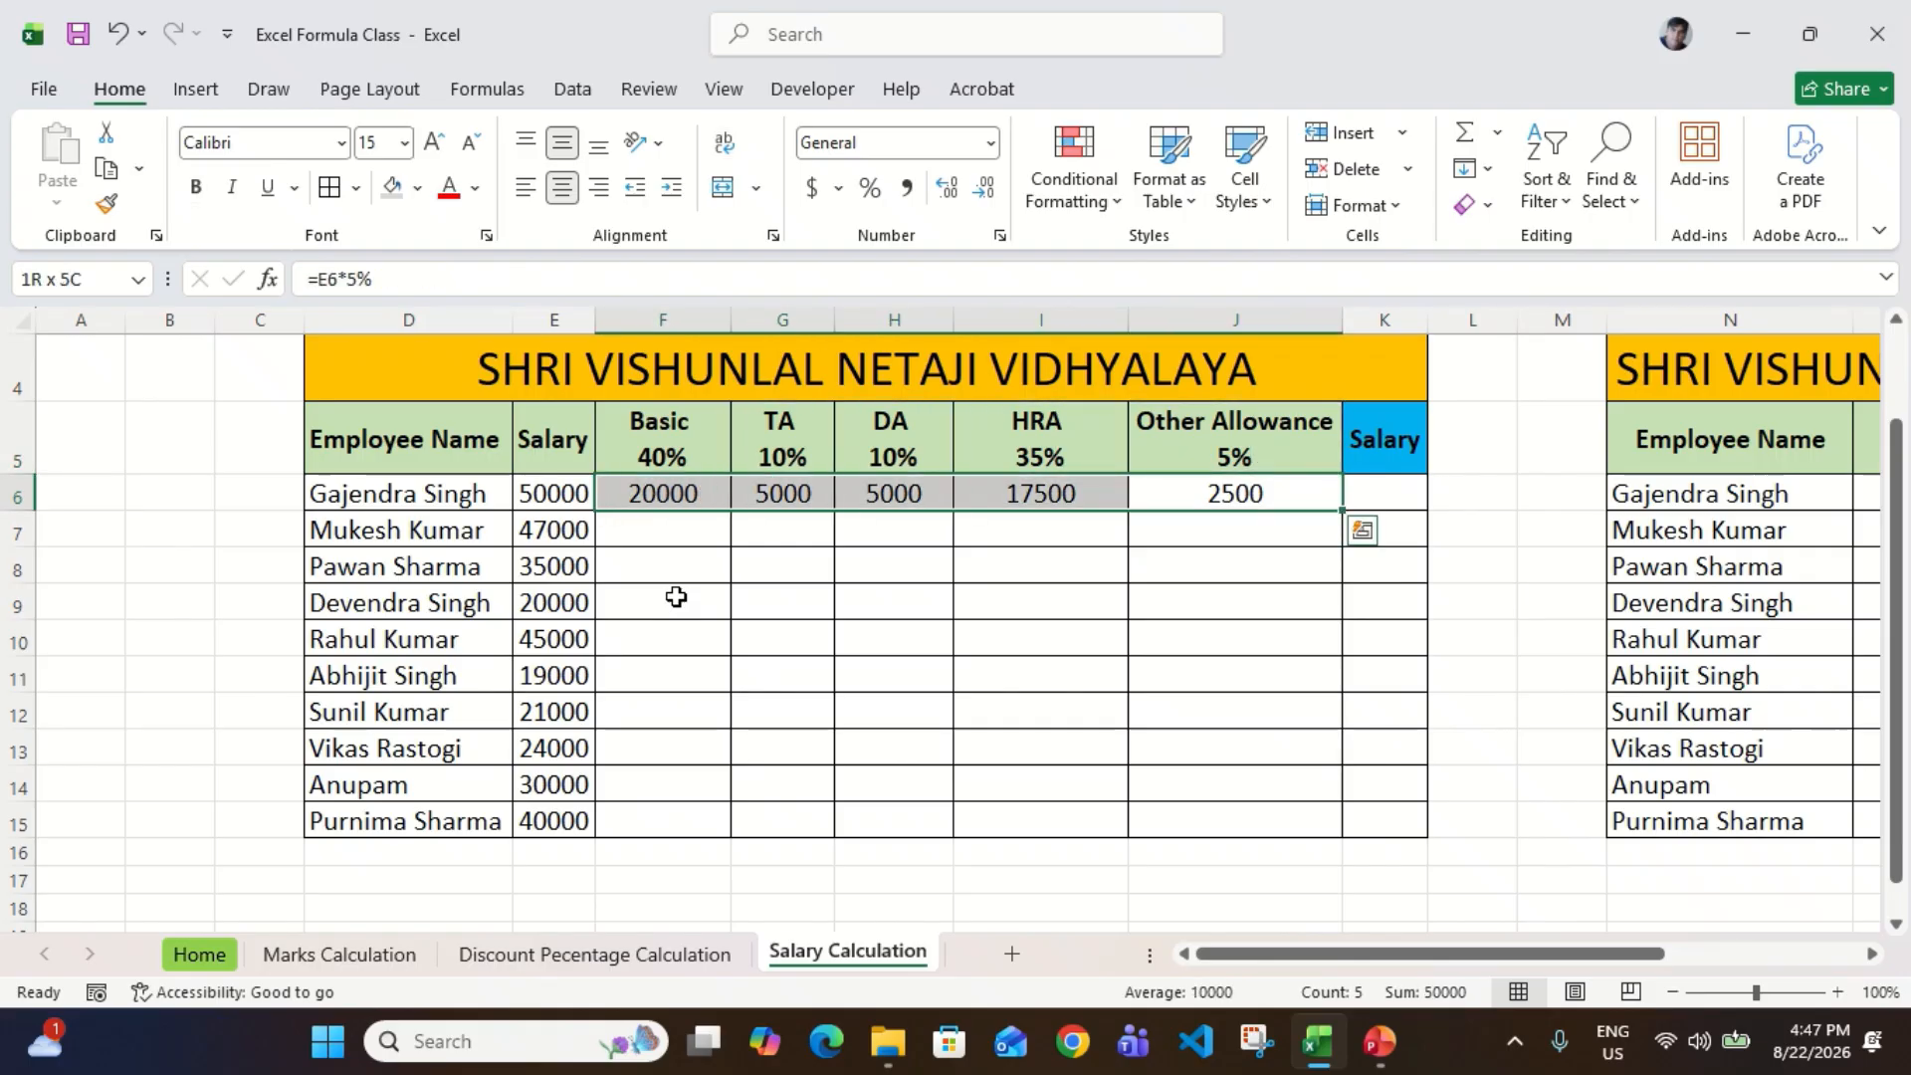
{"action": "key", "text": "Left"}
{"action": "key", "text": "Left"}
{"action": "key", "text": "Left"}
{"action": "key", "text": "Left"}
{"action": "key", "text": "Left"}
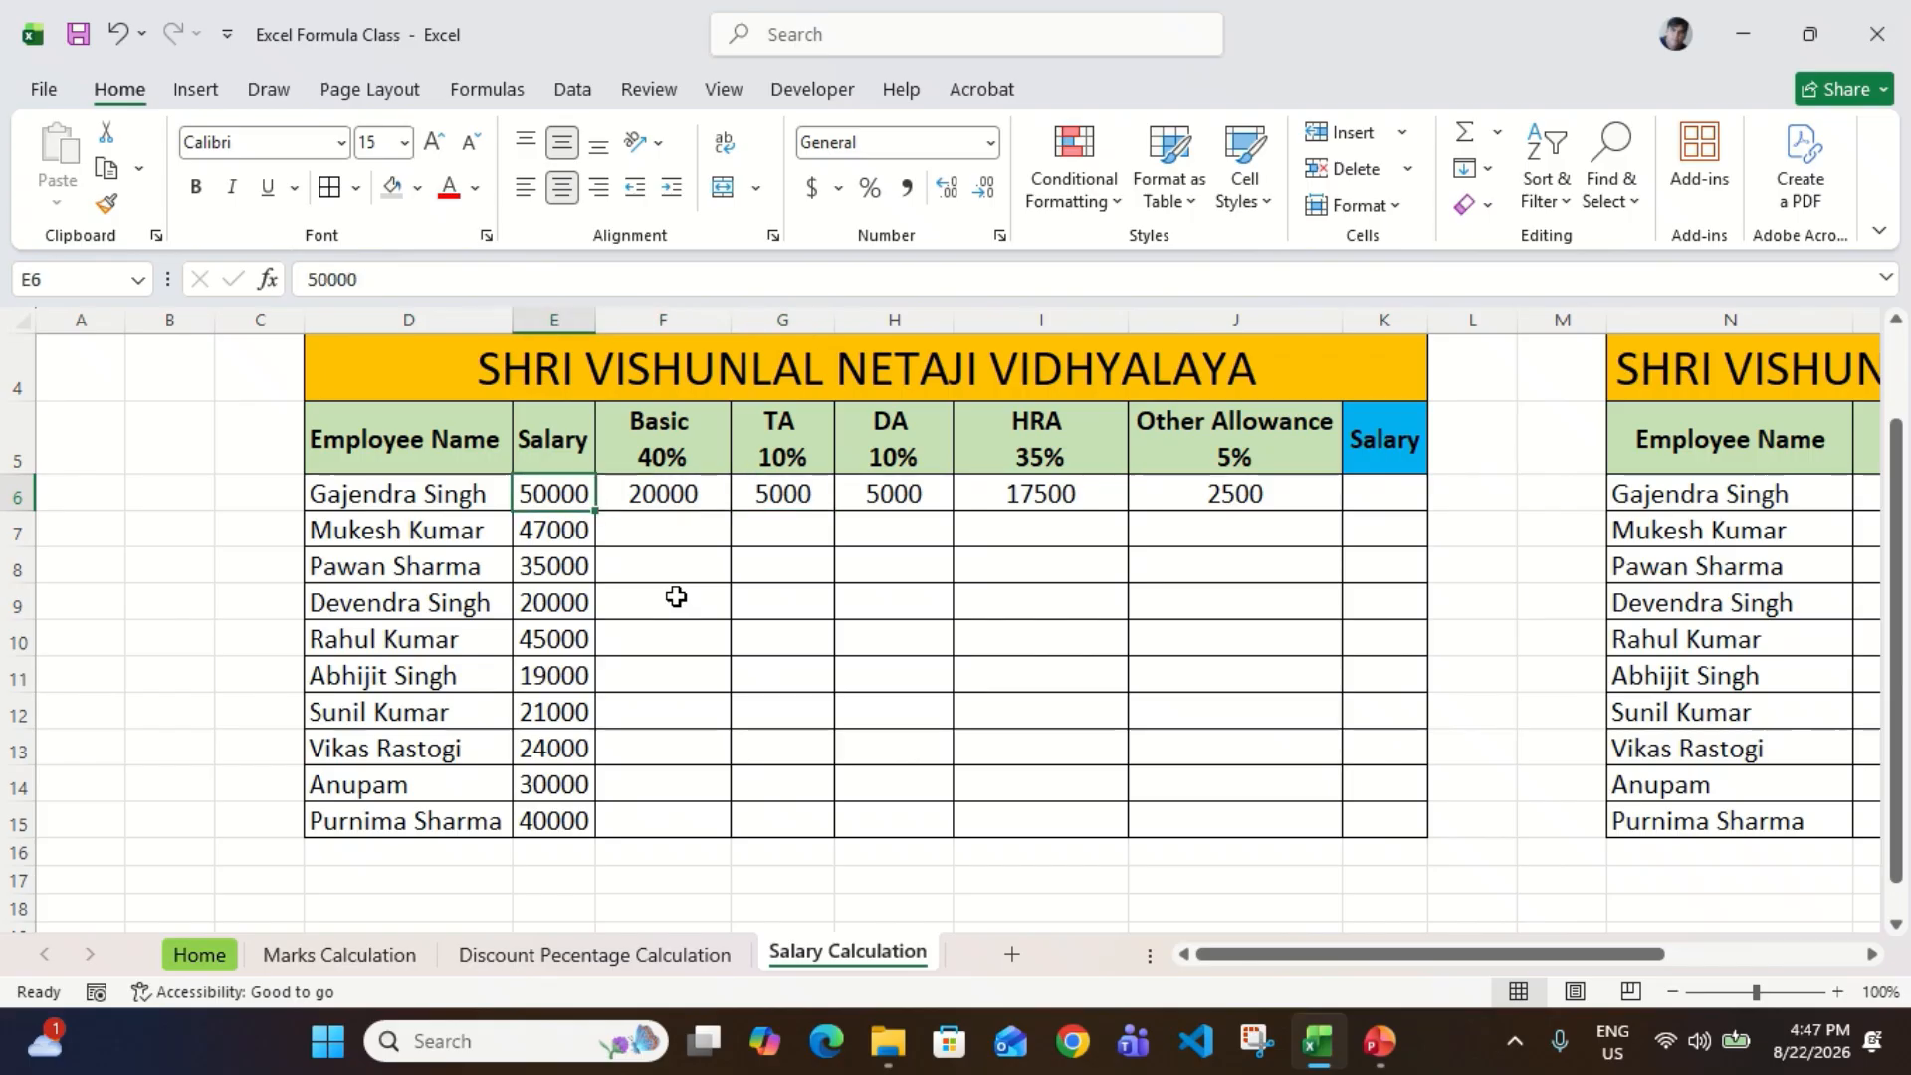
Step: Review the first employee's component values from Basic in F6 across to Other Allowance in J6
{"action": "key", "text": "Right"}
{"action": "key", "text": "Left"}
{"action": "key", "text": "Right"}
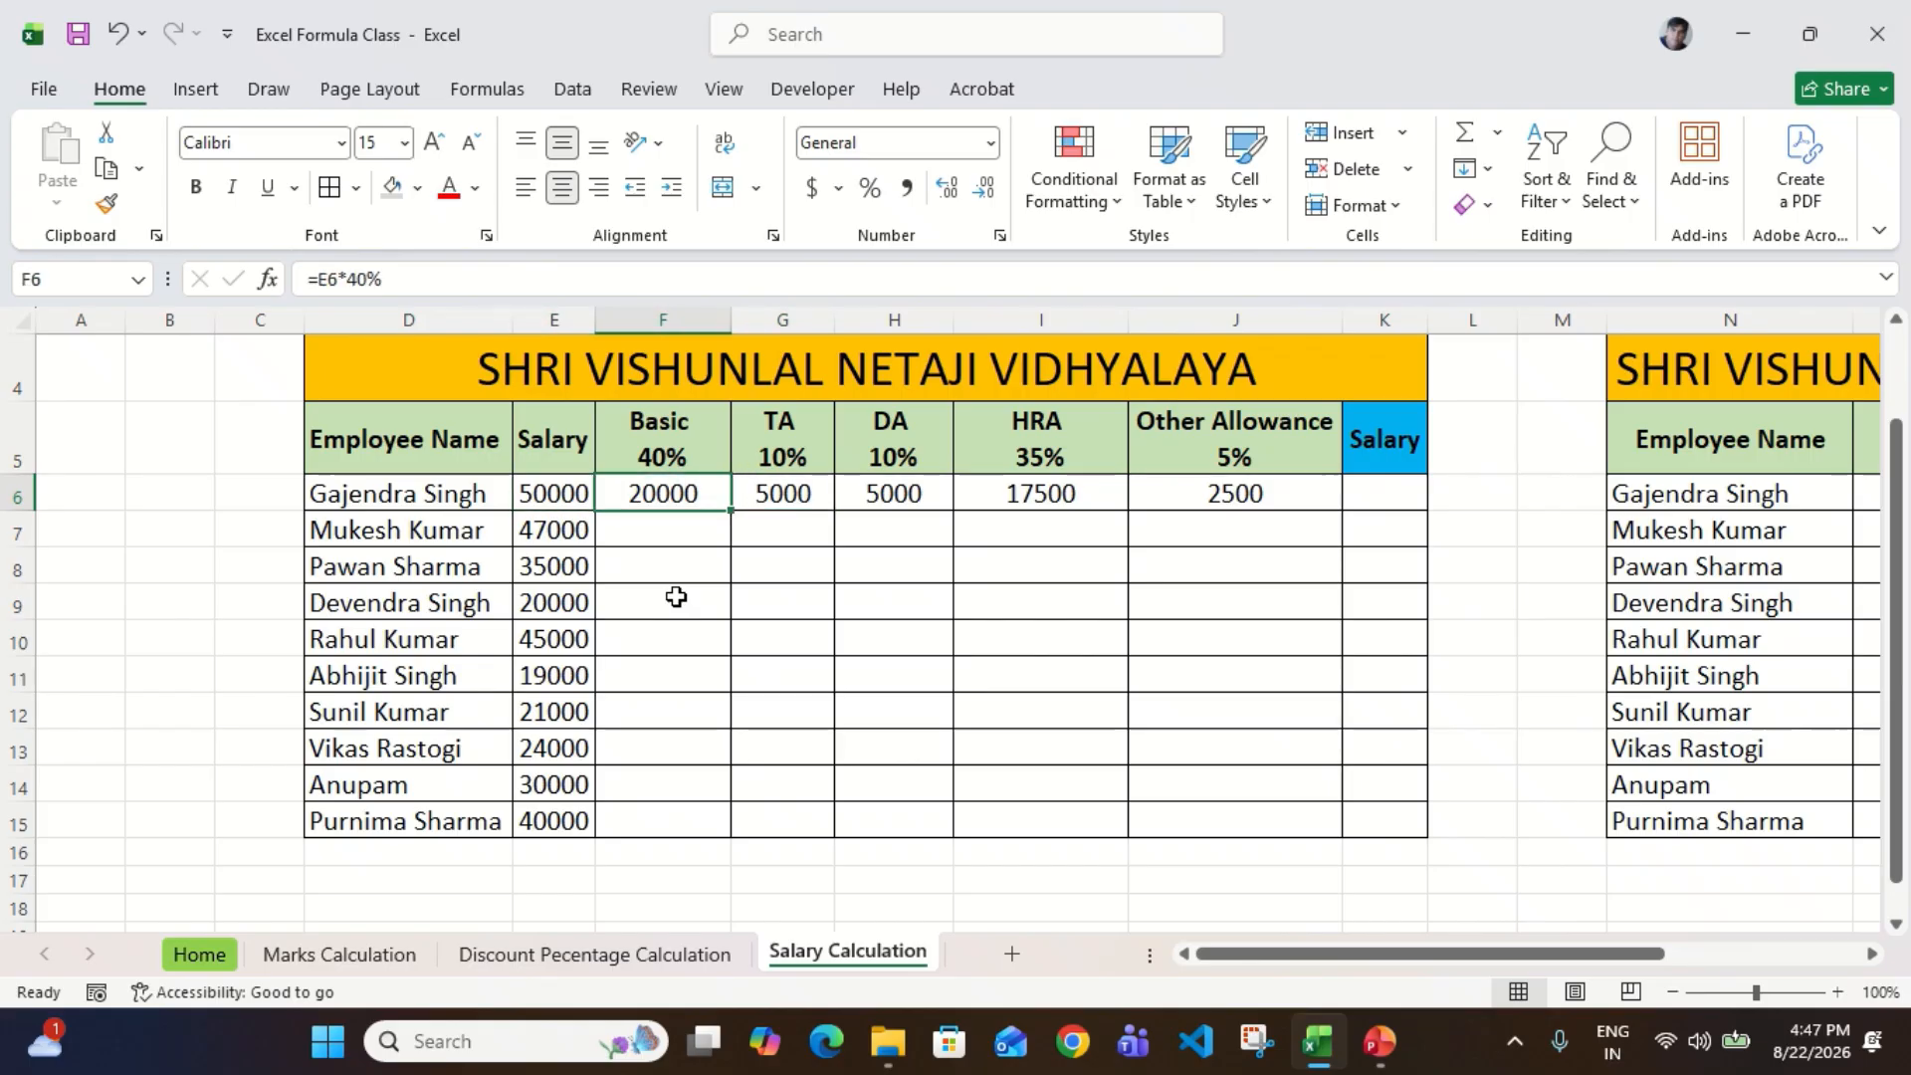
{"action": "key", "text": "Right"}
{"action": "key", "text": "Right"}
{"action": "key", "text": "Right"}
{"action": "key", "text": "Right"}
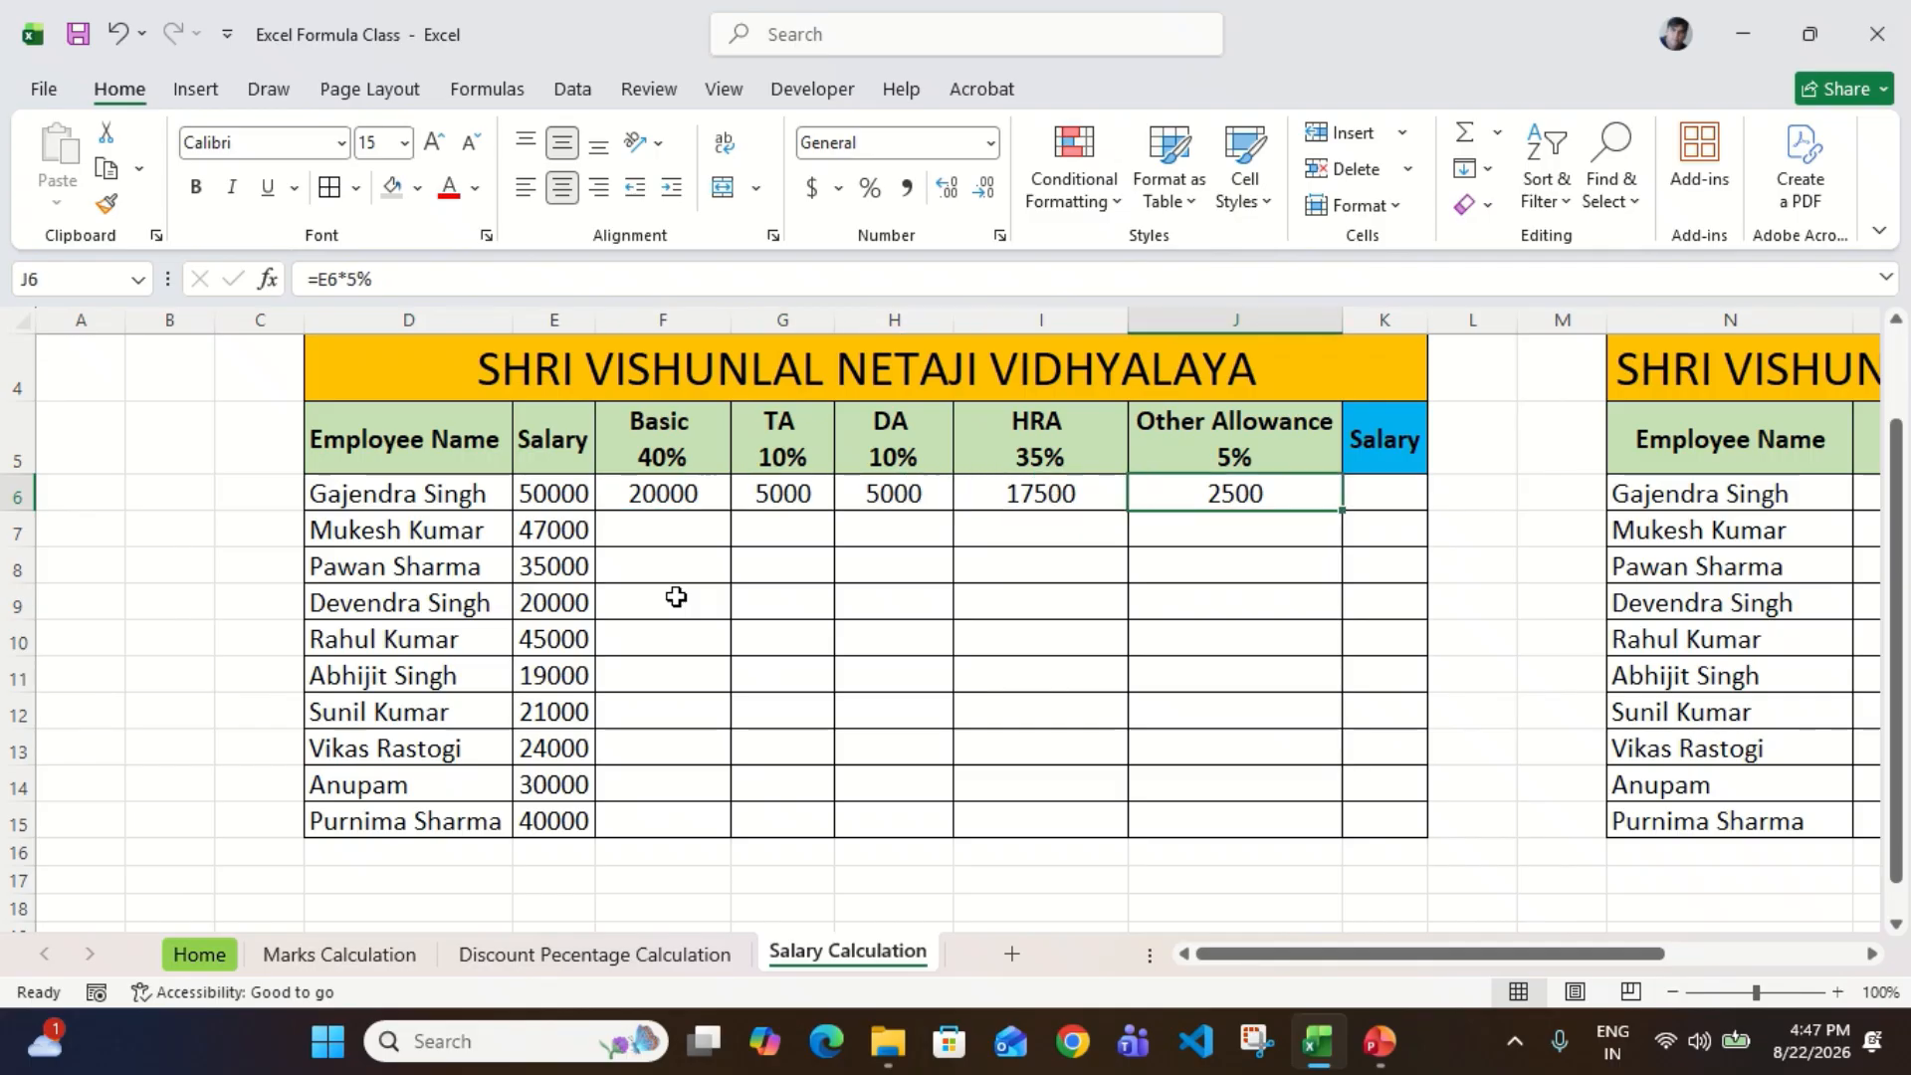
Step: Select the first employee's components F6:J6 to compare their combined amount with the salary in E6
{"action": "key", "text": "Left"}
{"action": "key", "text": "Left"}
{"action": "key", "text": "Left"}
{"action": "key", "text": "Left"}
{"action": "key", "text": "Left"}
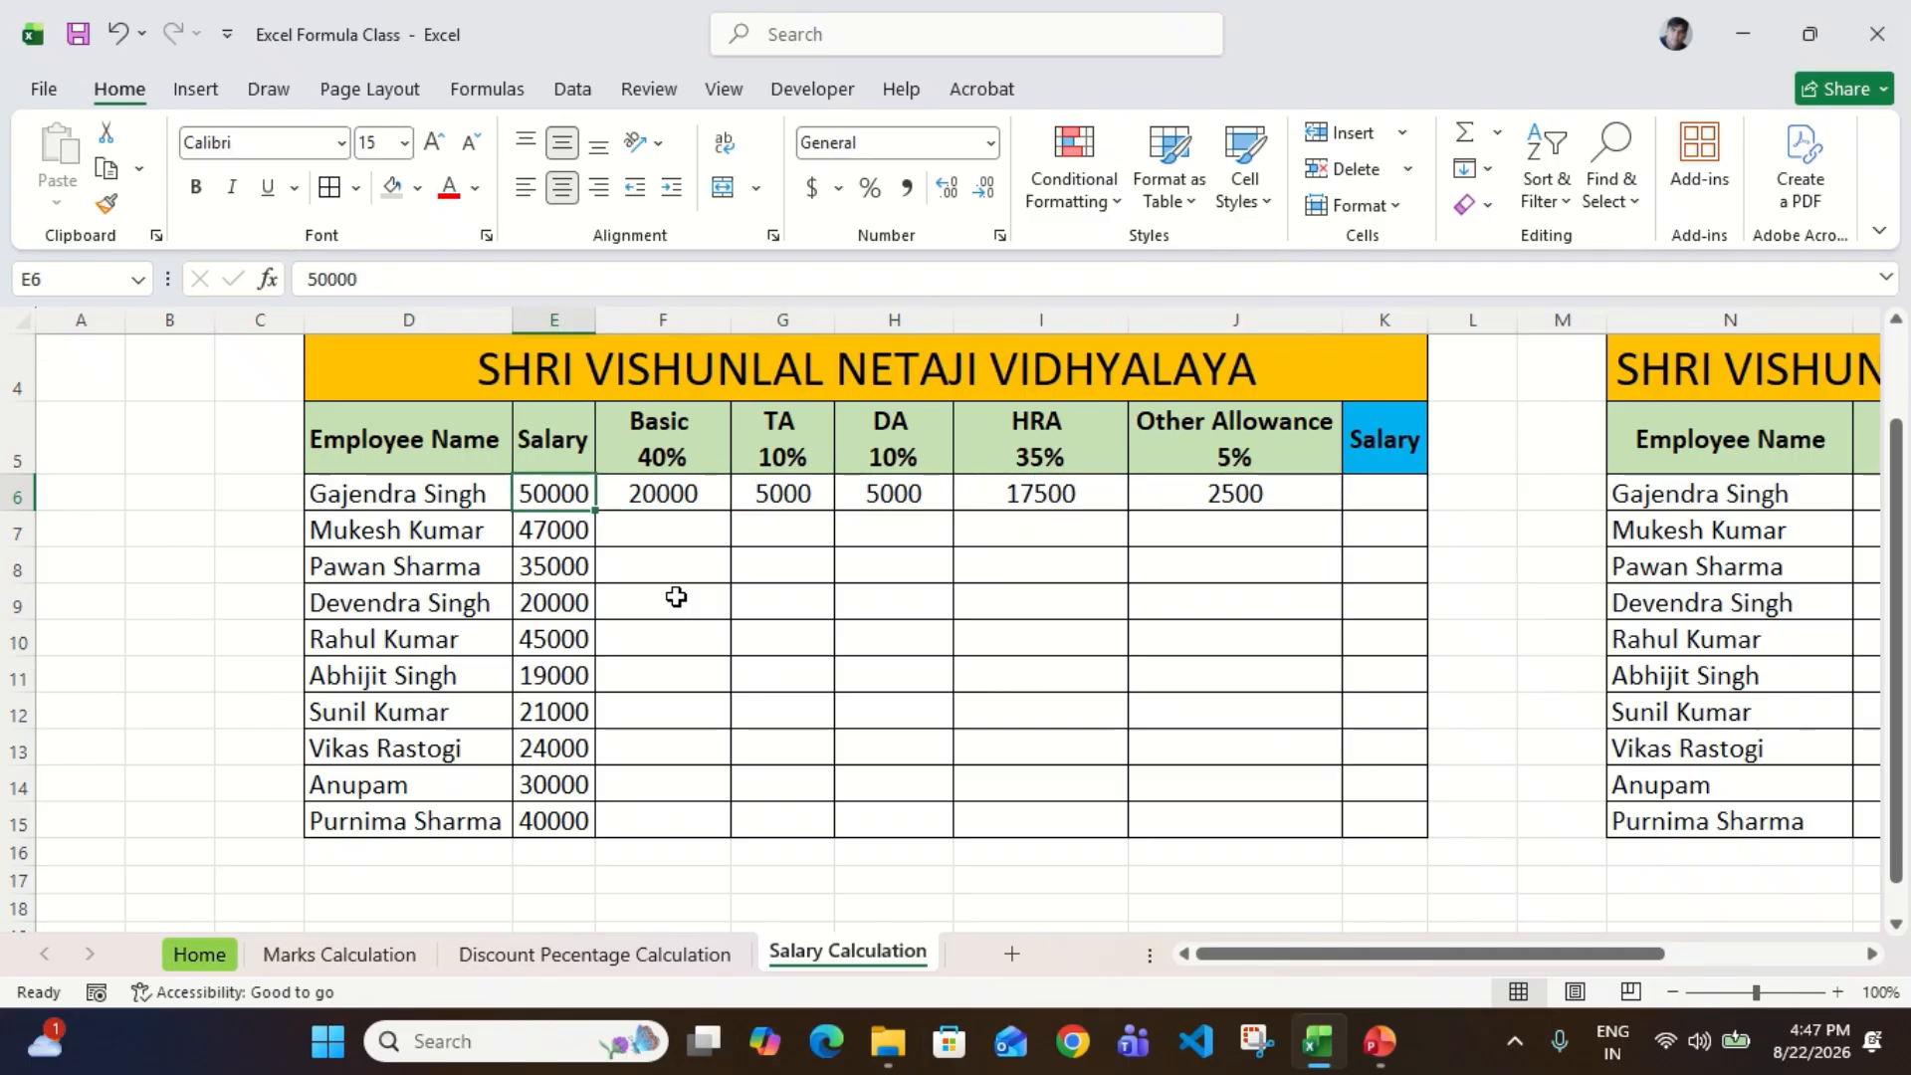
{"action": "key", "text": "Right"}
{"action": "key", "text": "shift+Right"}
{"action": "key", "text": "shift+Right"}
{"action": "key", "text": "shift+Right"}
{"action": "key", "text": "shift+Right"}
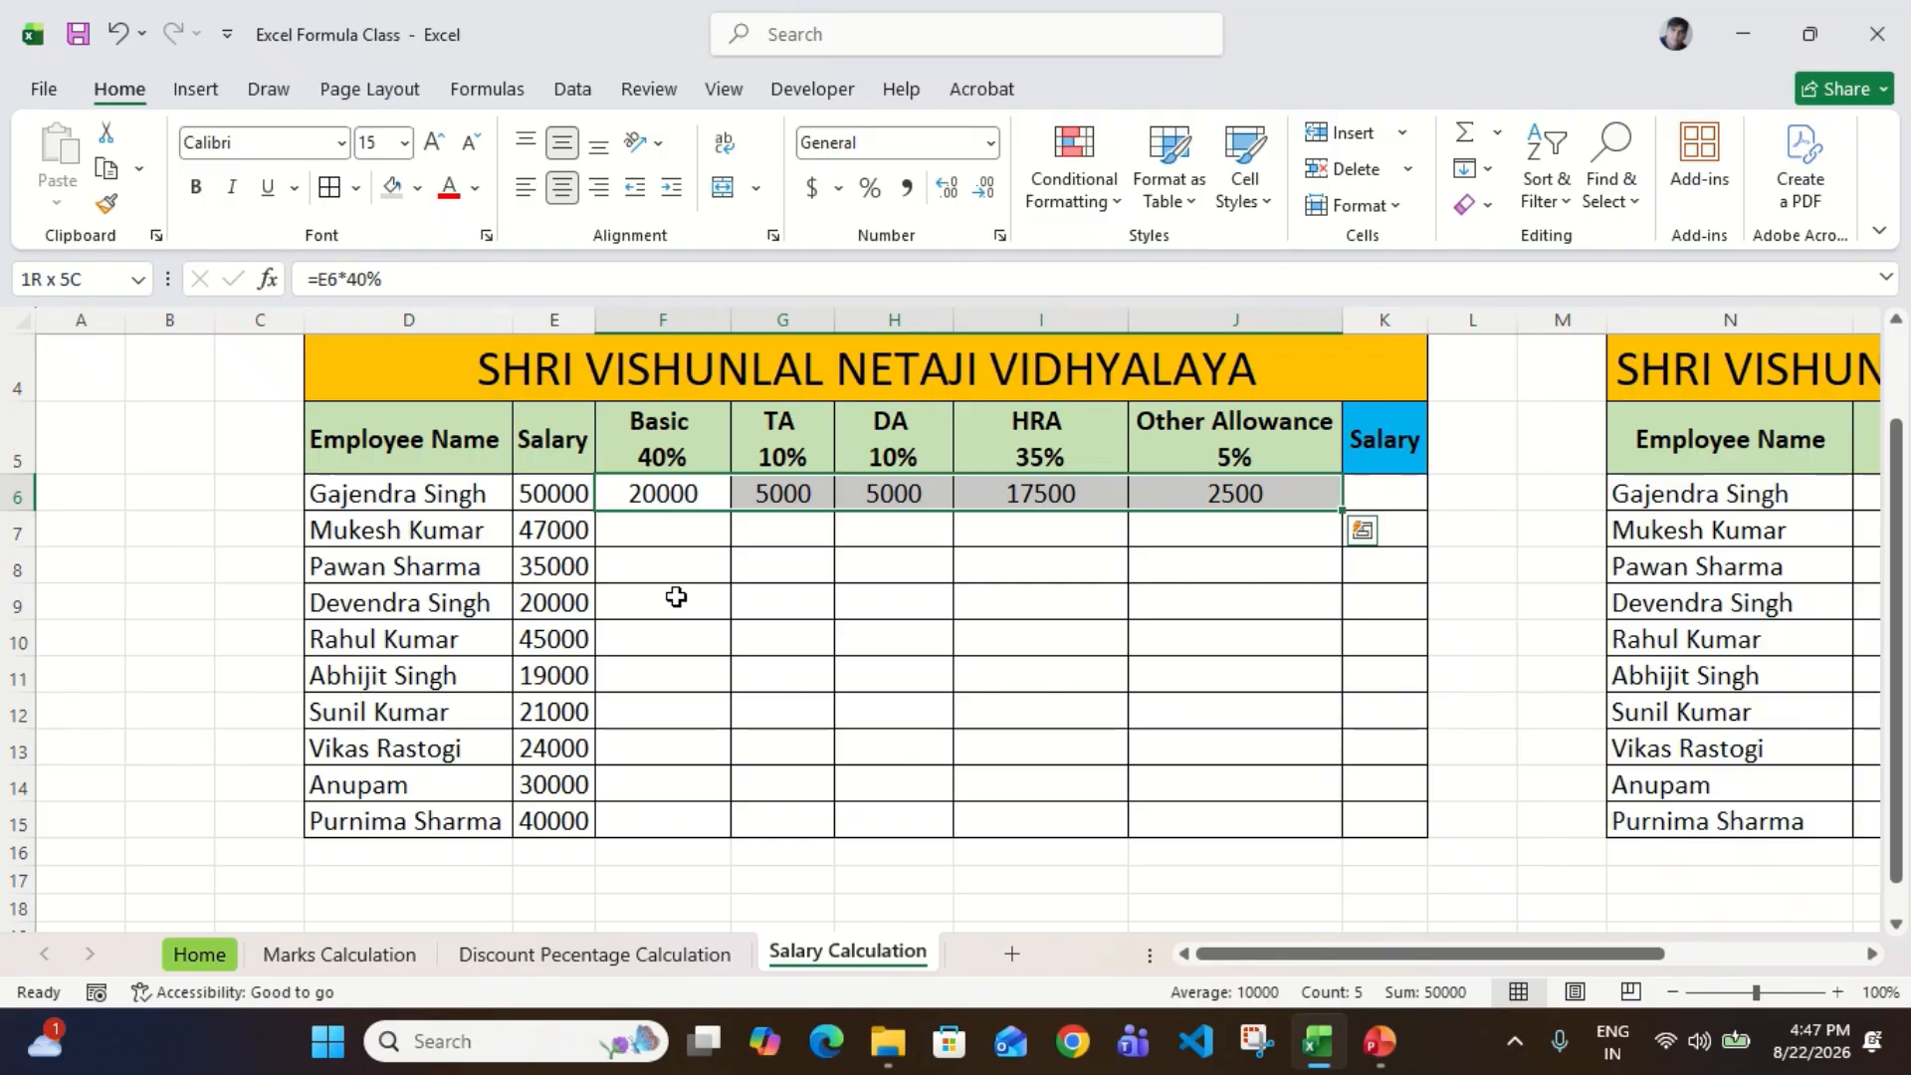
Step: Total the first employee's salary components in K6 with the formula =SUM(F6:J6)
{"action": "key", "text": "Right"}
{"action": "key", "text": "Right"}
{"action": "key", "text": "Right"}
{"action": "key", "text": "Right"}
{"action": "key", "text": "Right"}
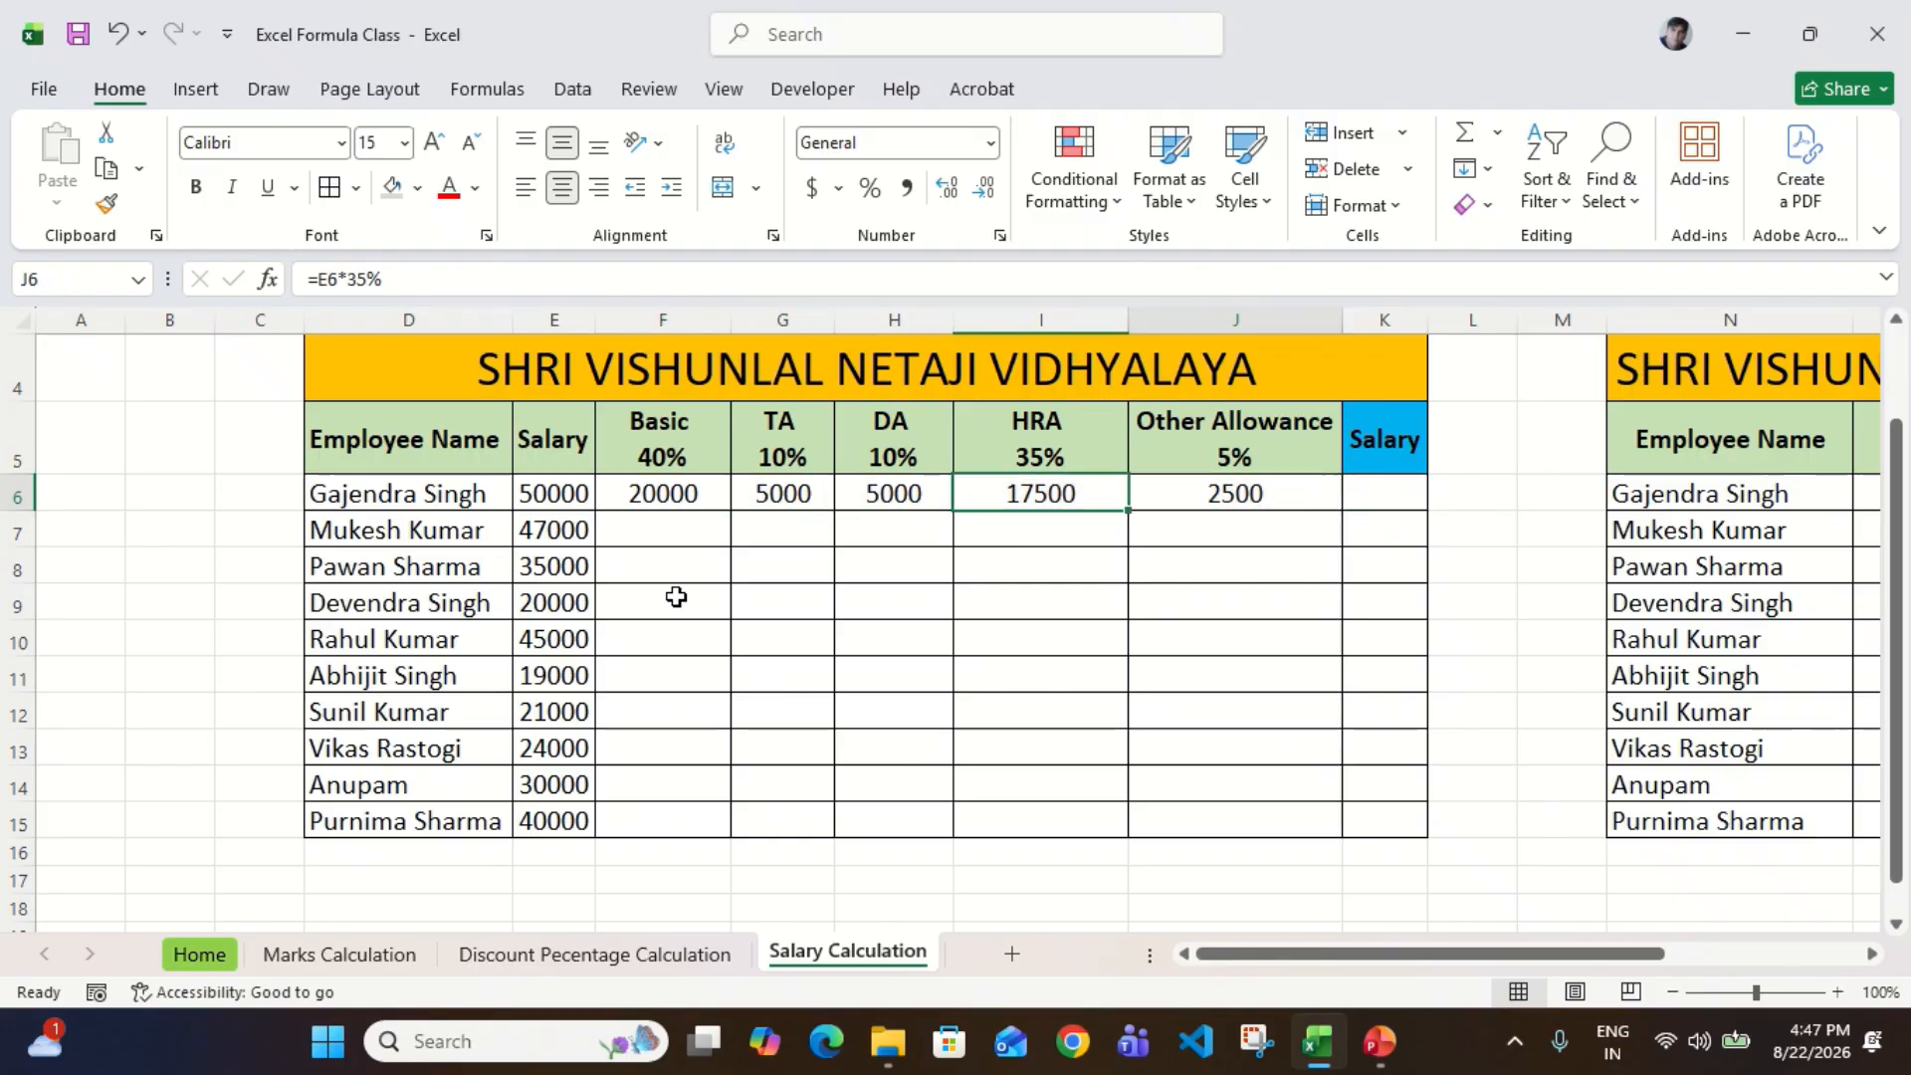
{"action": "type", "text": "=sum("}
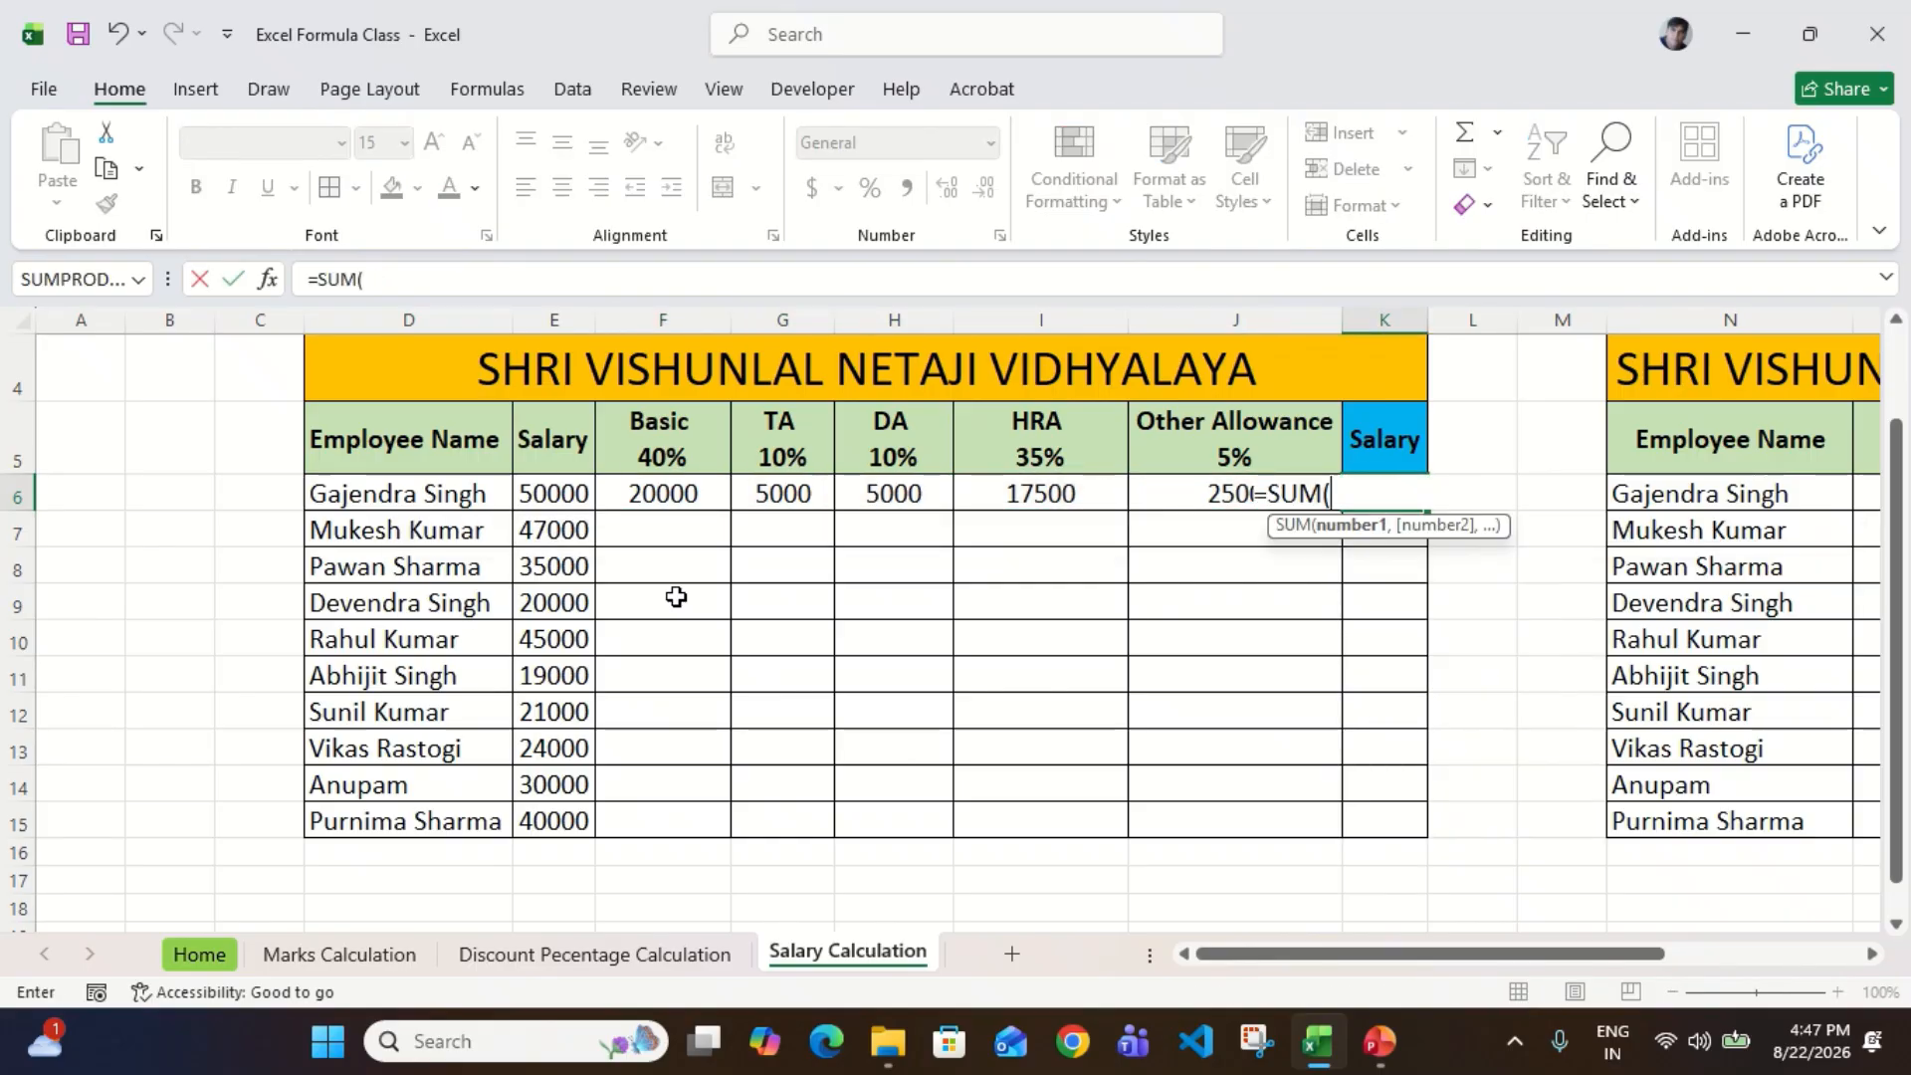
{"action": "key", "text": "Left"}
{"action": "key", "text": "shift+Left"}
{"action": "key", "text": "shift+Left"}
{"action": "key", "text": "shift+Left"}
{"action": "key", "text": "shift+Left"}
{"action": "key", "text": "Return"}
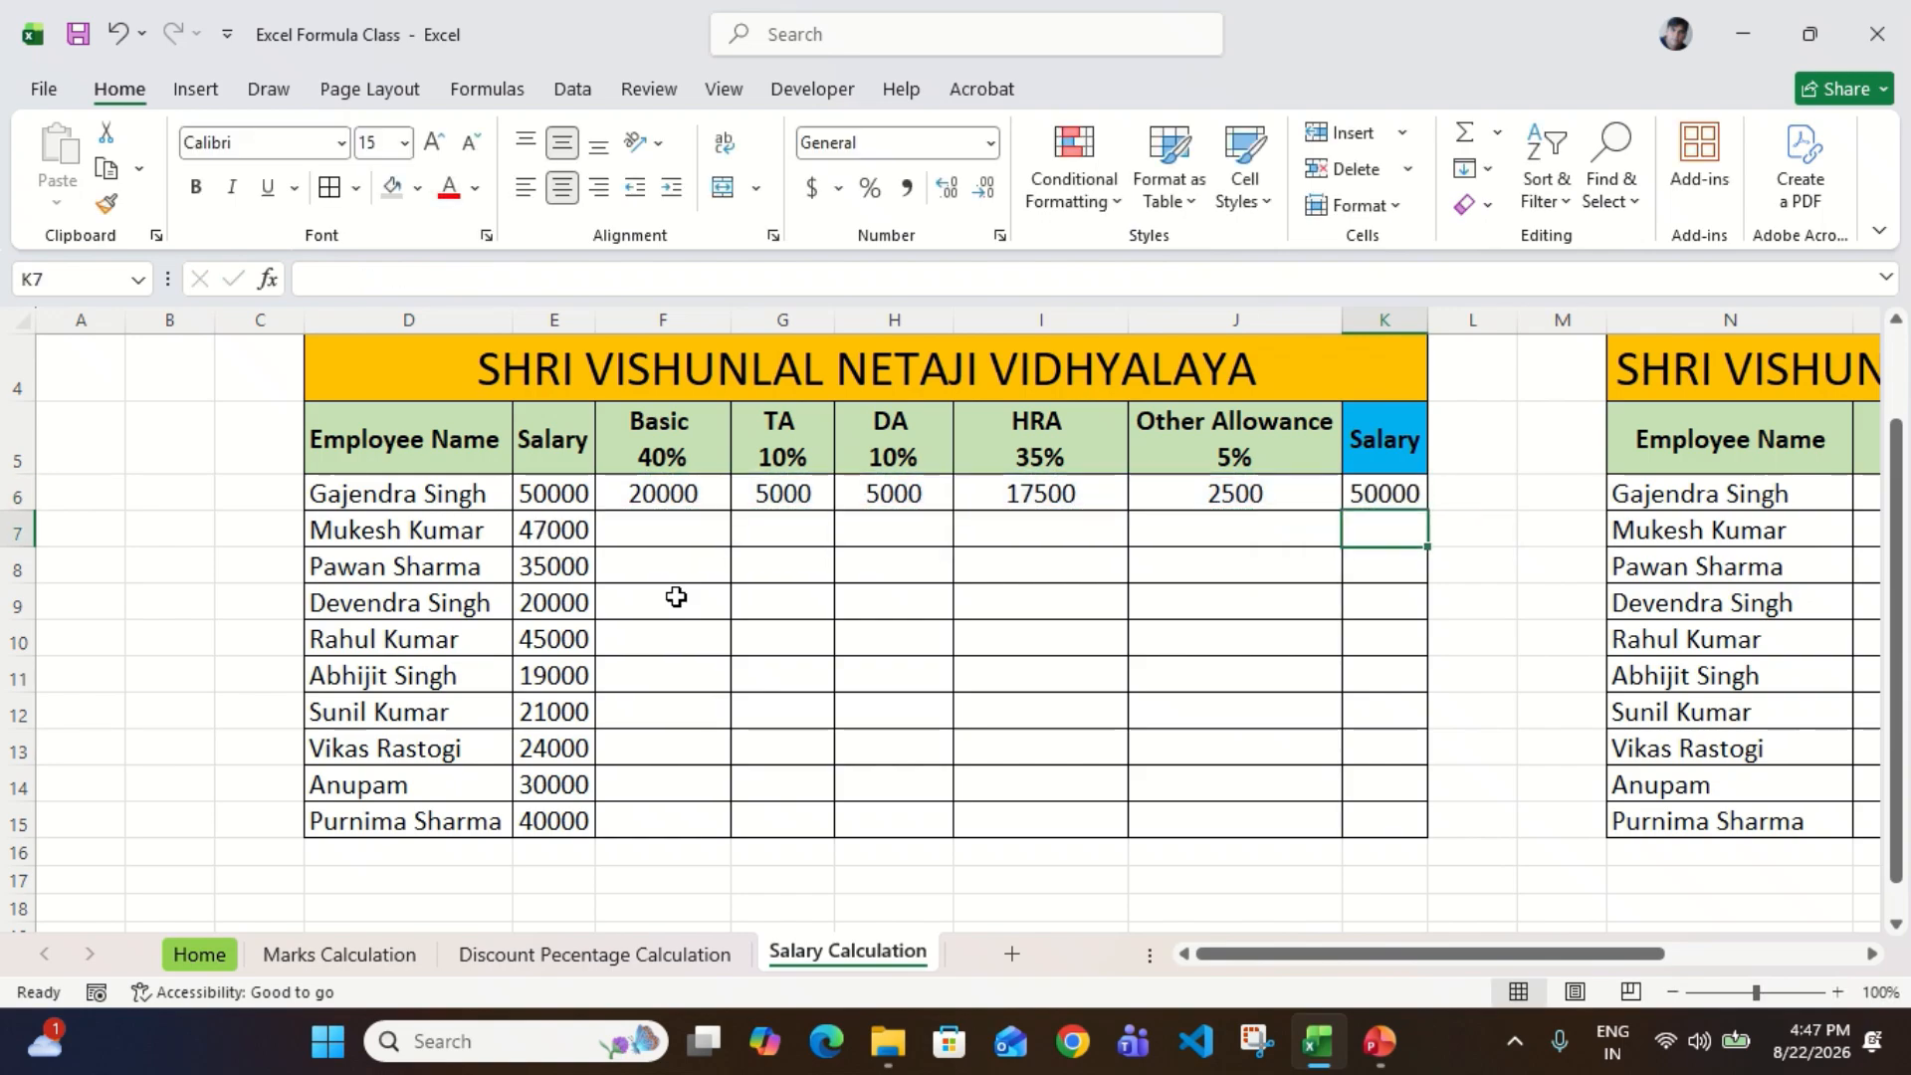
Step: Fill the Basic, TA, DA, HRA and Other Allowance formulas from F6:J6 down to row 15
{"action": "key", "text": "Up"}
{"action": "key", "text": "Left"}
{"action": "key", "text": "Left"}
{"action": "key", "text": "Left"}
{"action": "key", "text": "Left"}
{"action": "key", "text": "Left"}
{"action": "key", "text": "Left"}
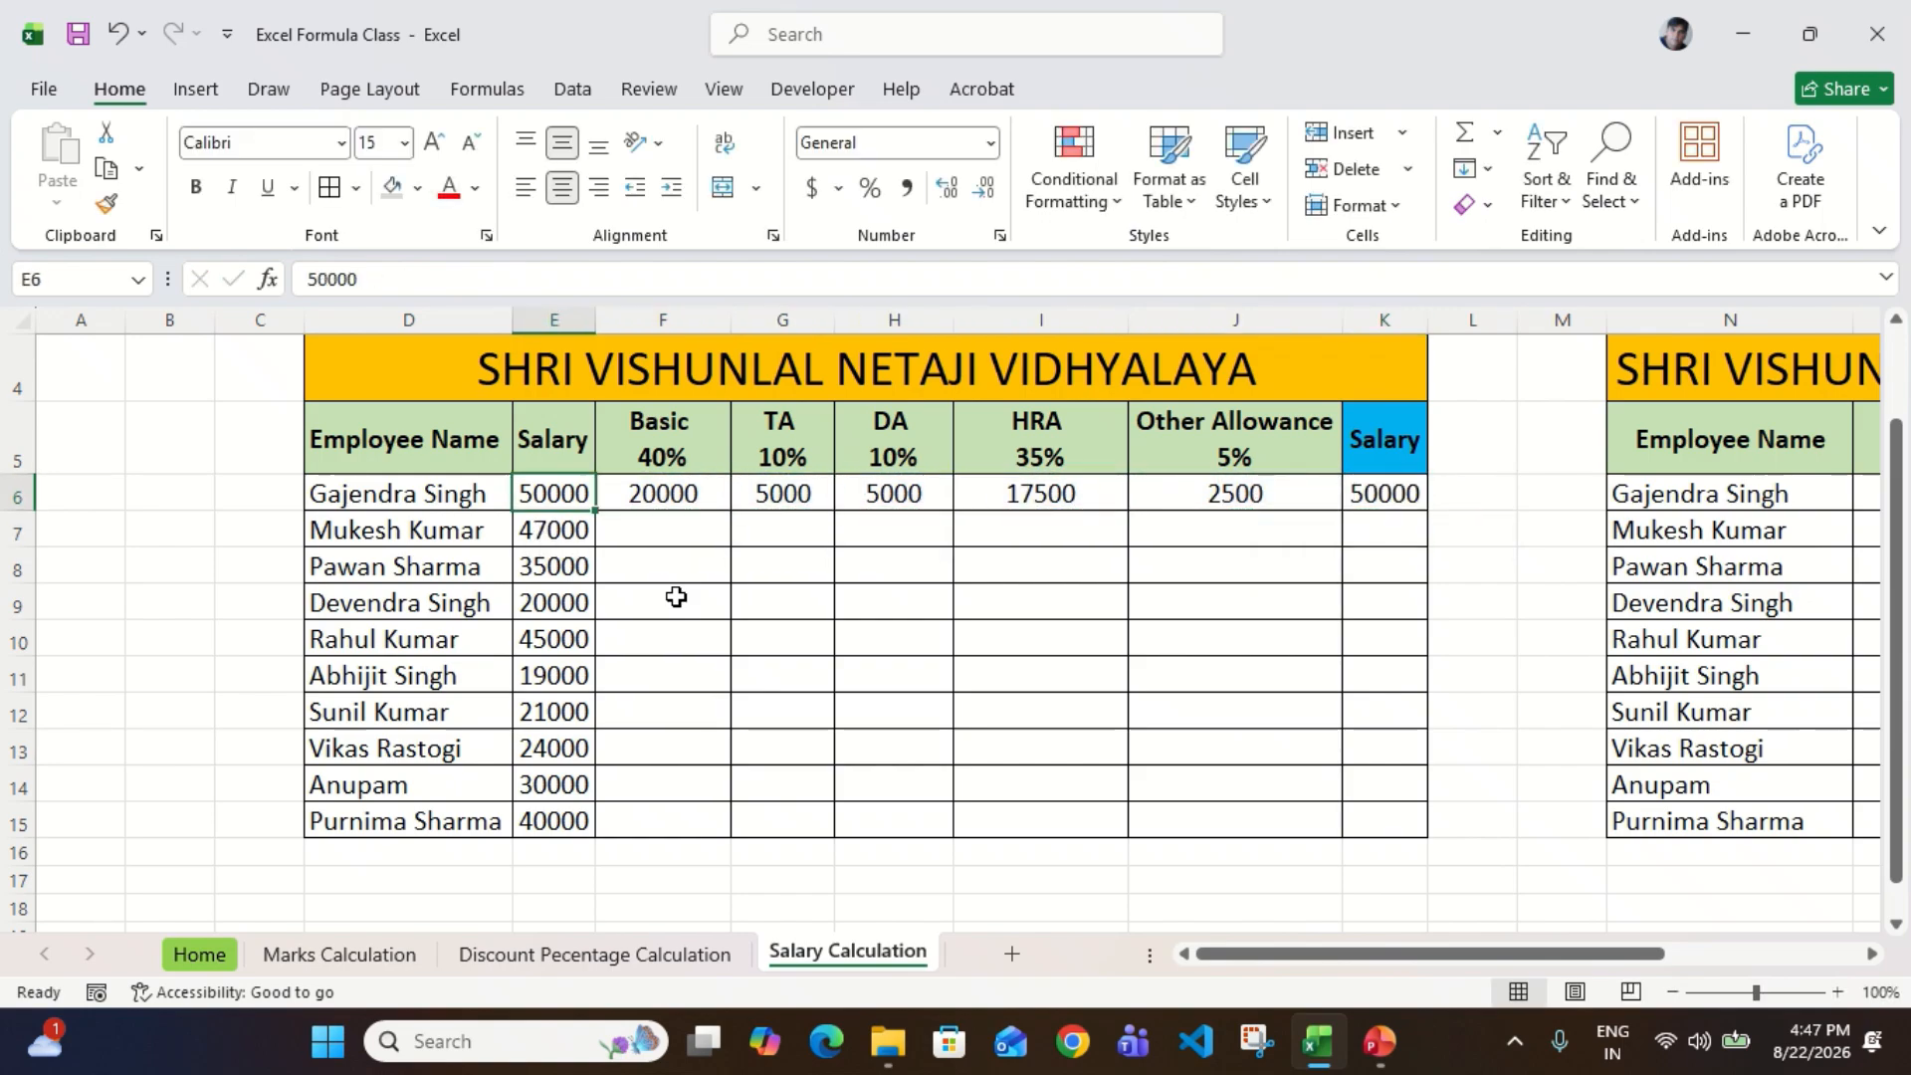
{"action": "key", "text": "ctrl+Down"}
{"action": "key", "text": "Right"}
{"action": "key", "text": "ctrl+shift+Up"}
{"action": "key", "text": "shift+Right"}
{"action": "key", "text": "shift+Right"}
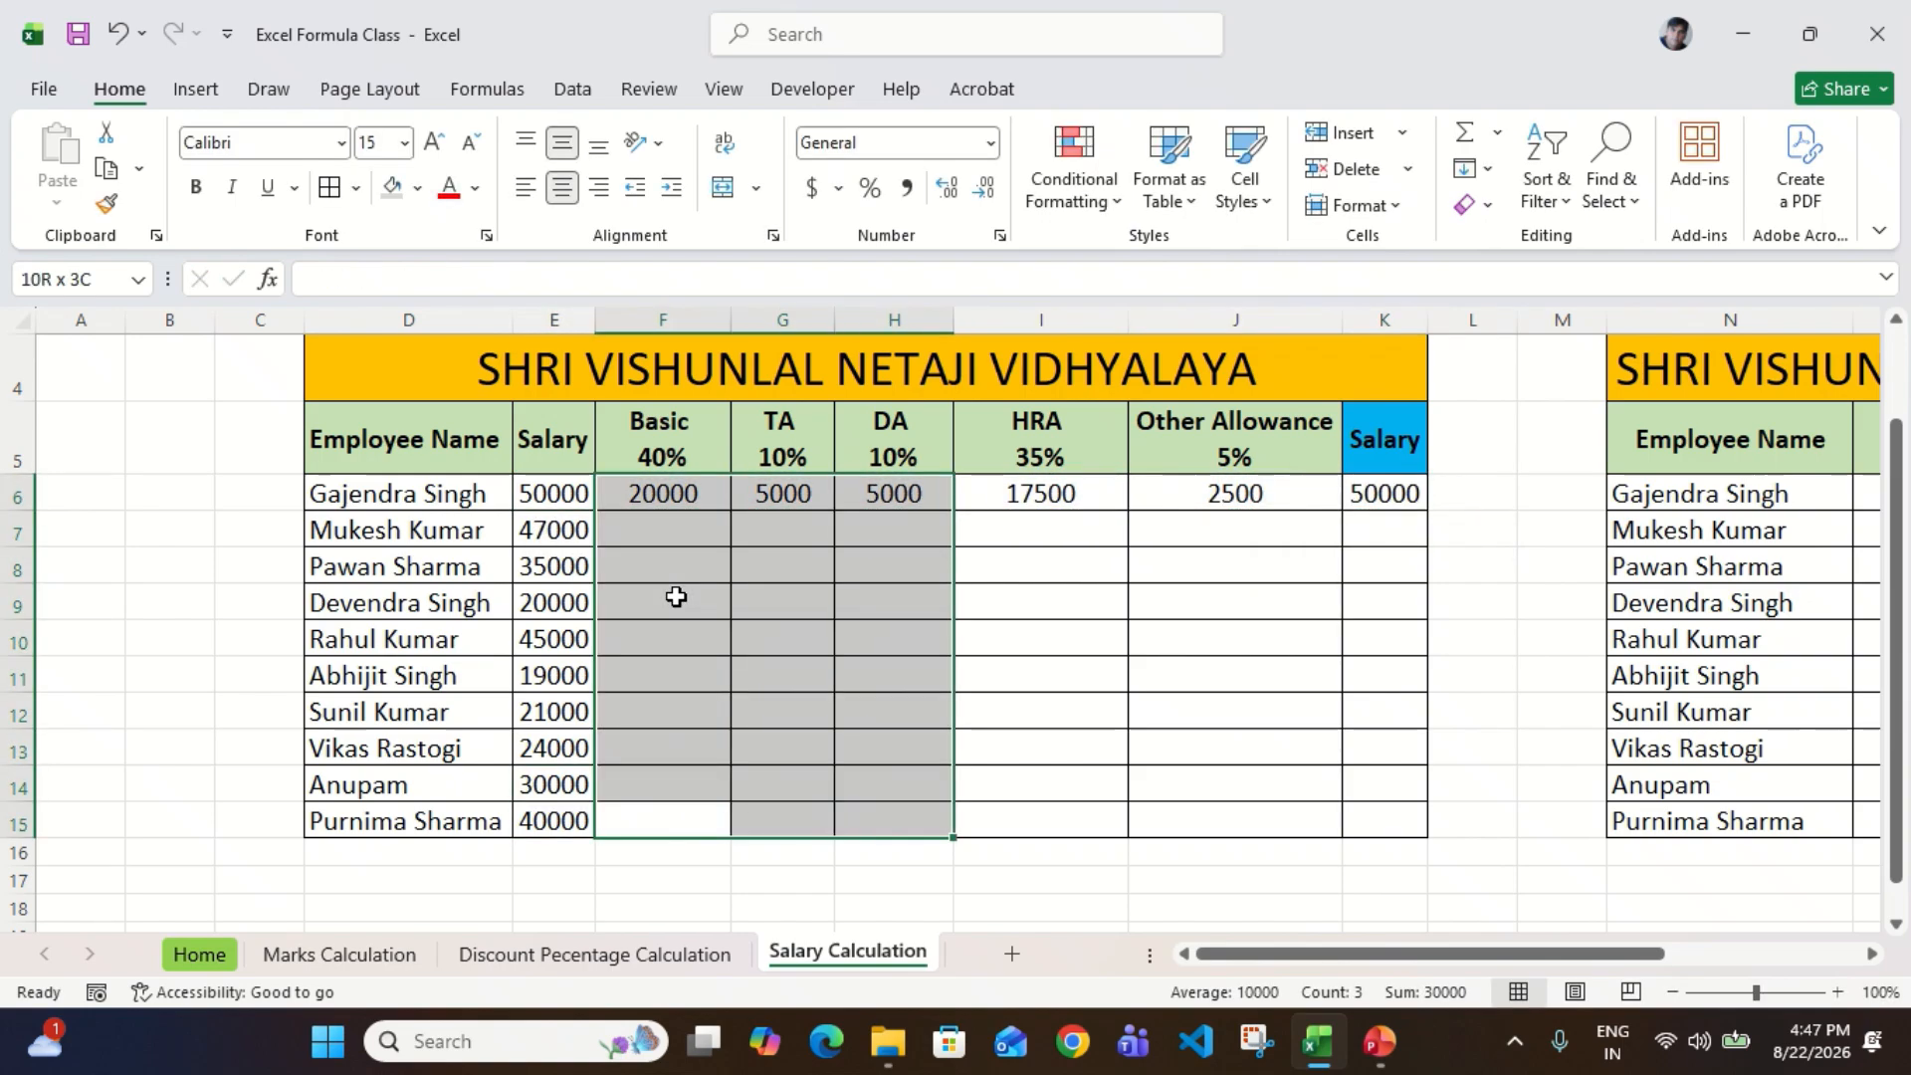
{"action": "key", "text": "shift+Right"}
{"action": "key", "text": "shift+Right"}
{"action": "key", "text": "ctrl+d"}
Step: Fill the total formula from K6 down the Salary column to K15
{"action": "key", "text": "Up"}
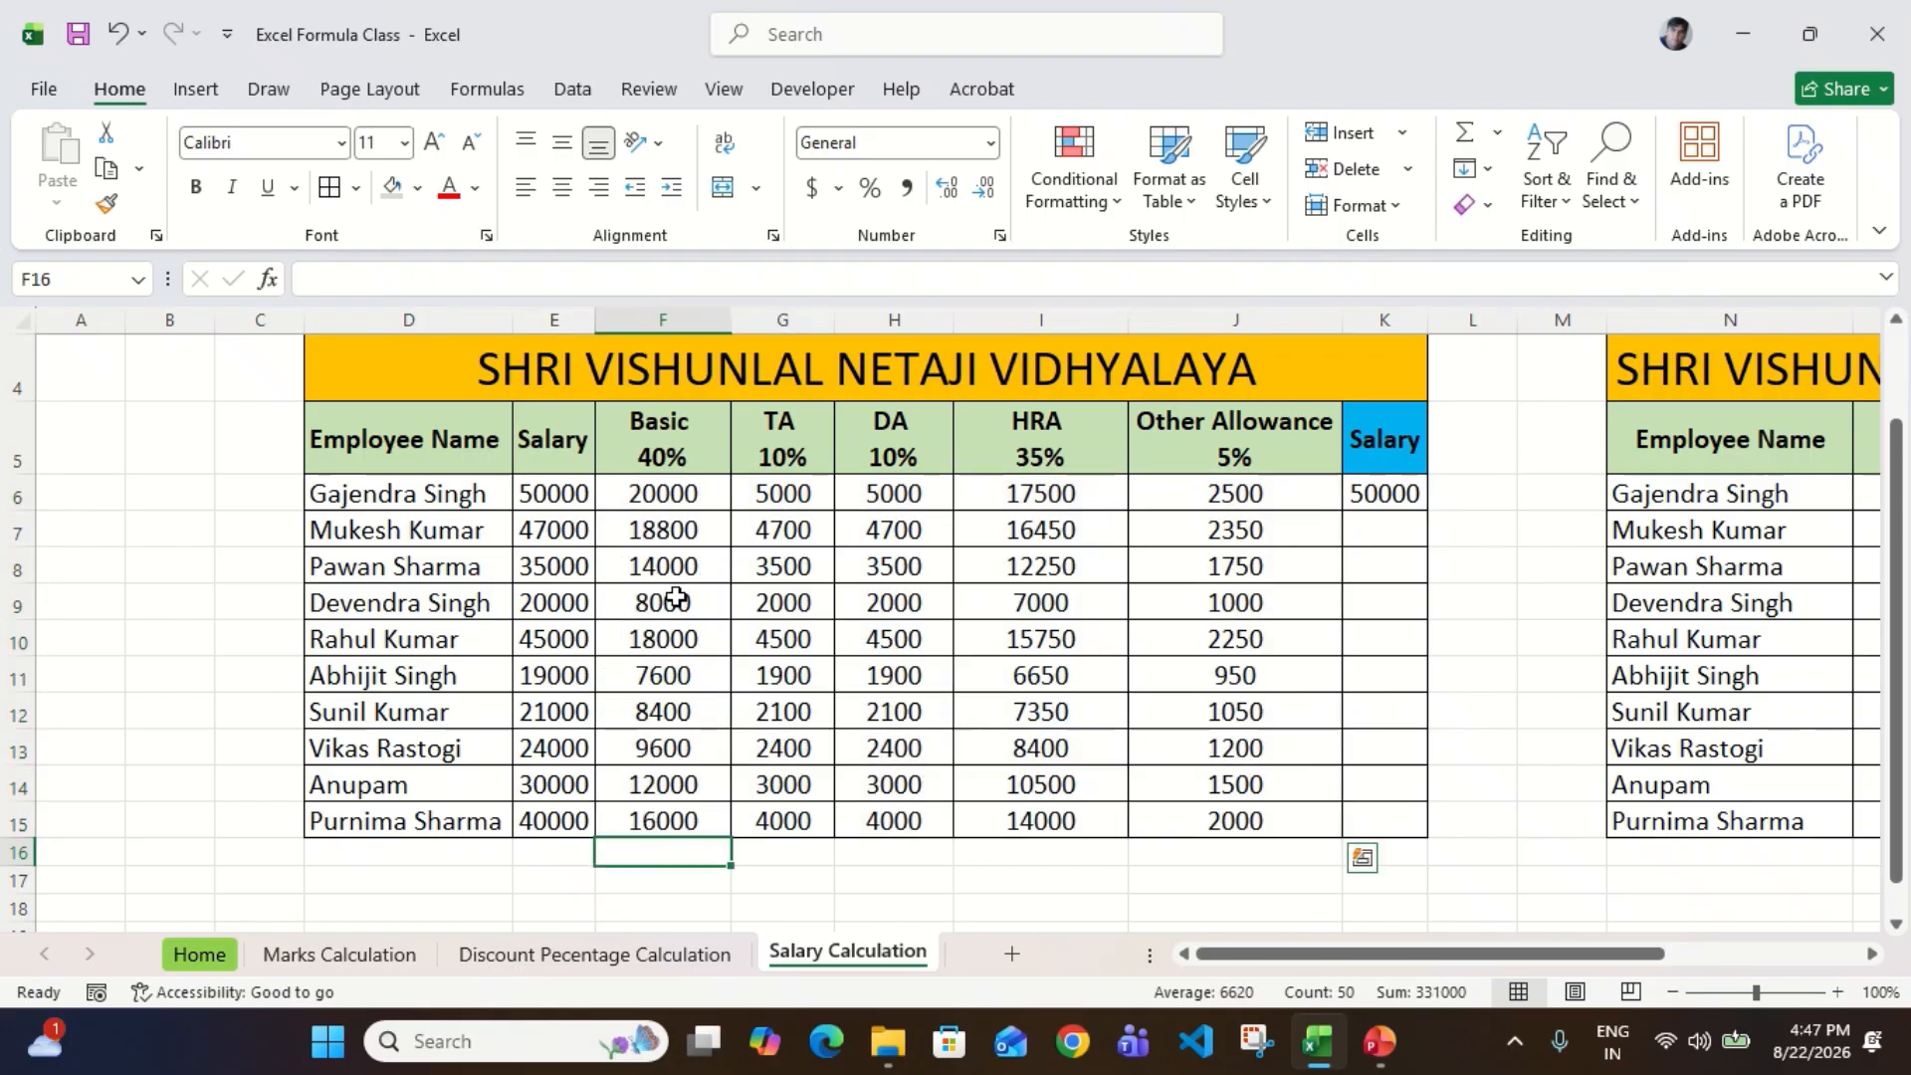
{"action": "key", "text": "Right"}
{"action": "key", "text": "Right"}
{"action": "key", "text": "Right"}
{"action": "key", "text": "Right"}
{"action": "key", "text": "Right"}
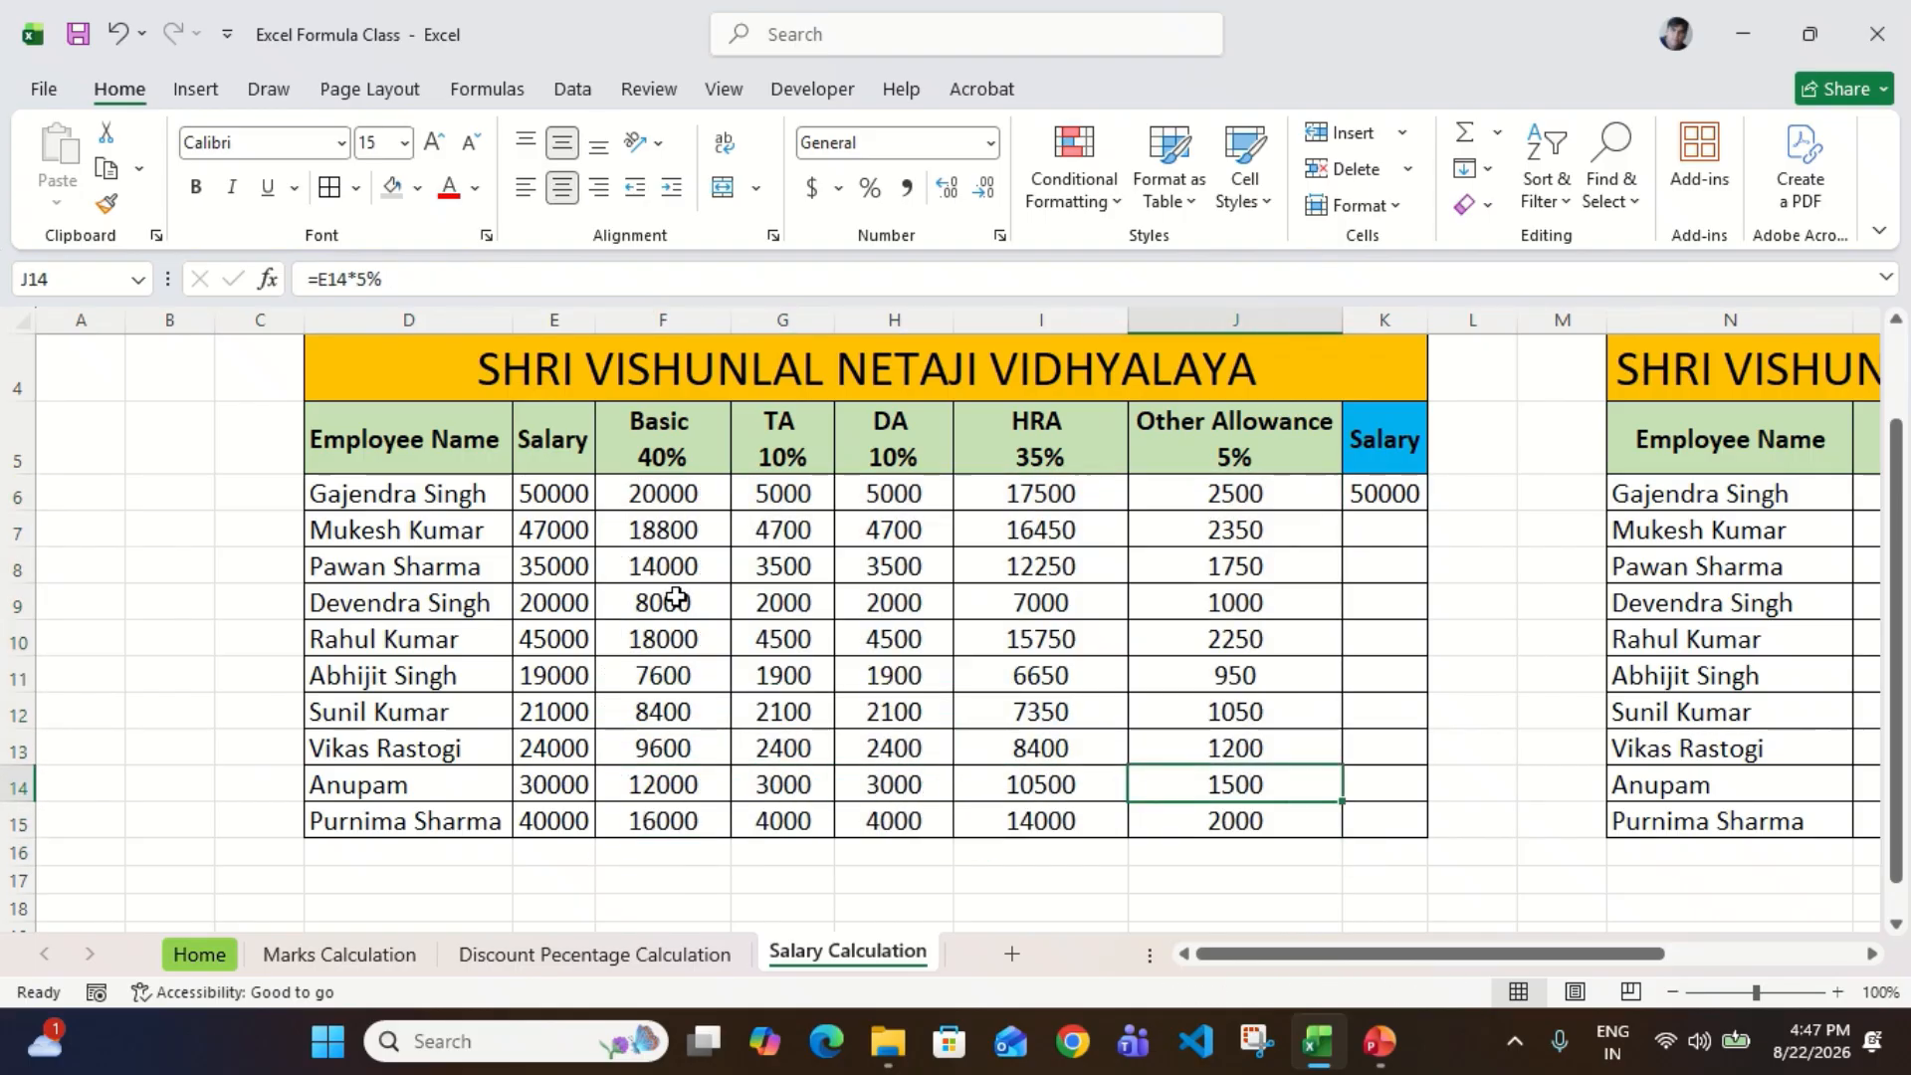
{"action": "key", "text": "Down"}
{"action": "key", "text": "ctrl+shift+Up"}
{"action": "key", "text": "ctrl+d"}
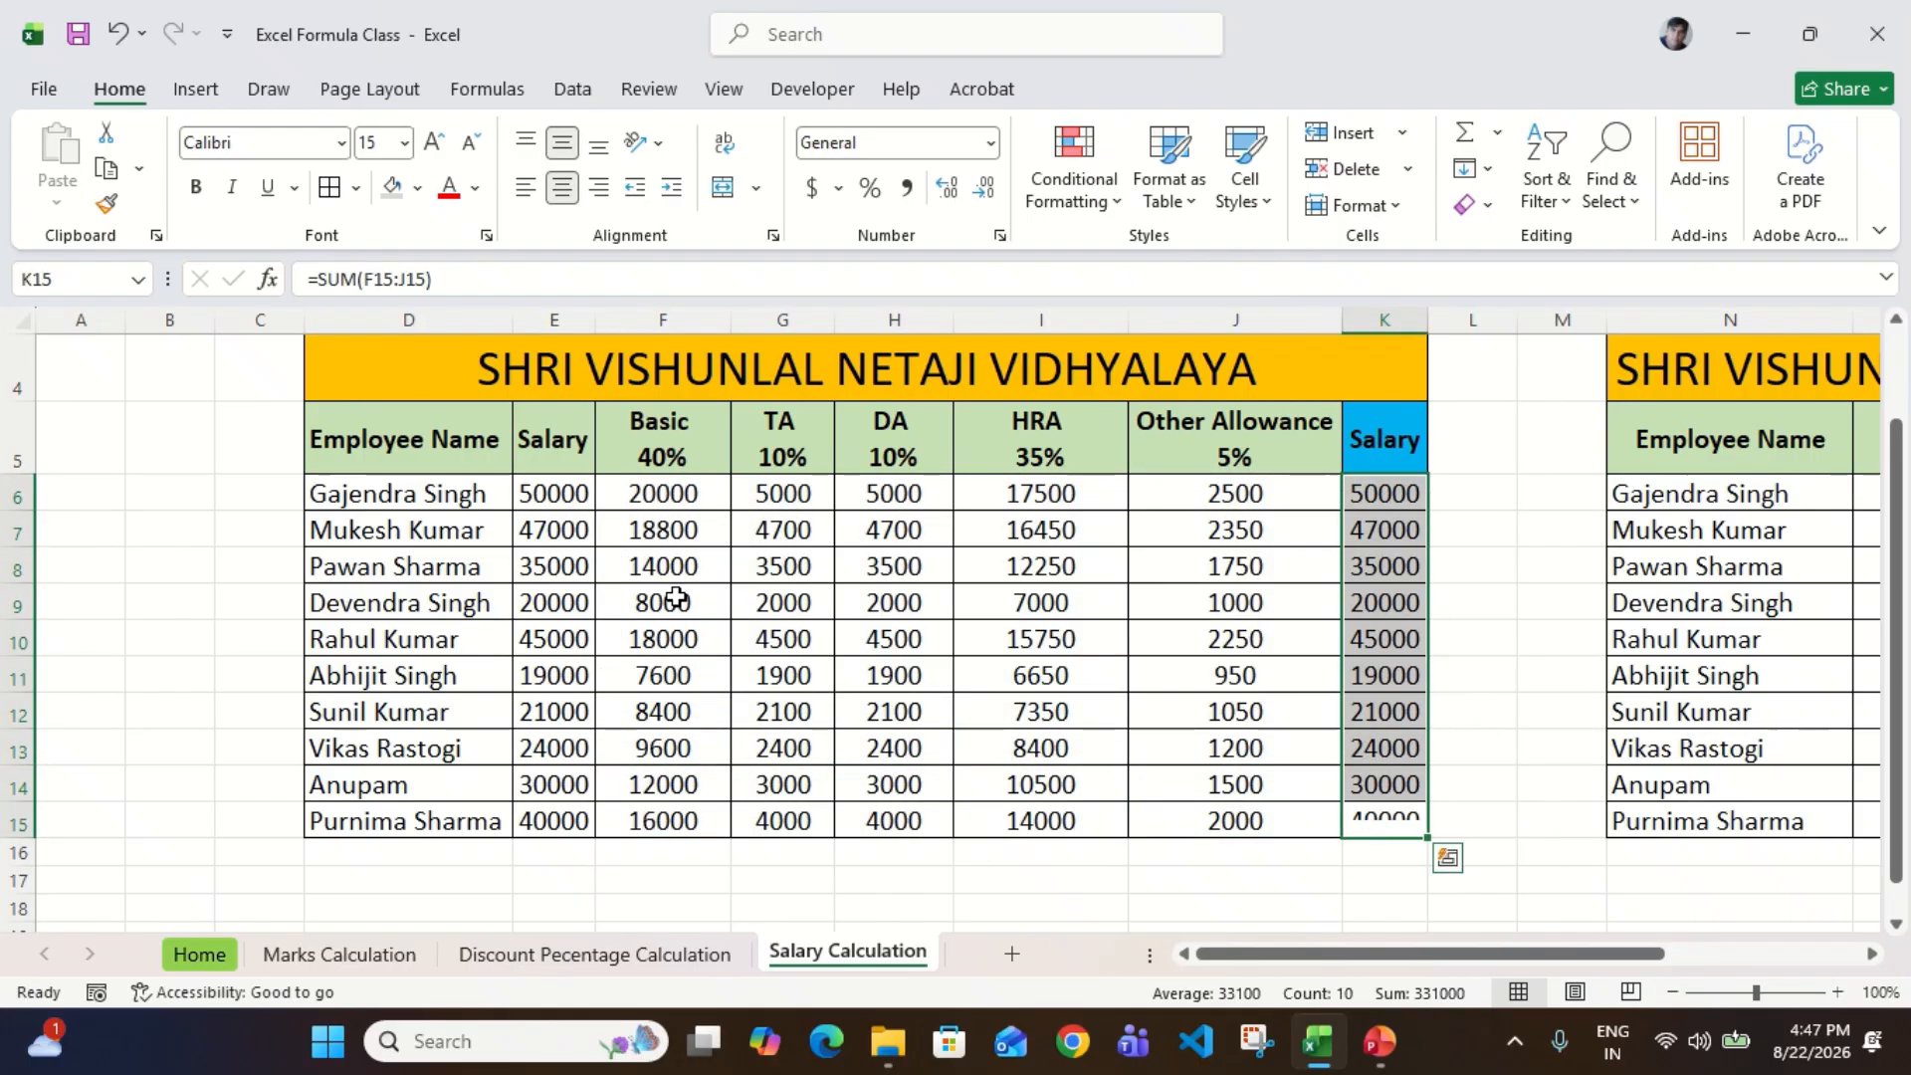
Step: Compare the first employee's original salary in E6 with the summed salary in K6
{"action": "key", "text": "Up"}
{"action": "key", "text": "Down"}
{"action": "left_click", "coordinate": [555, 492]}
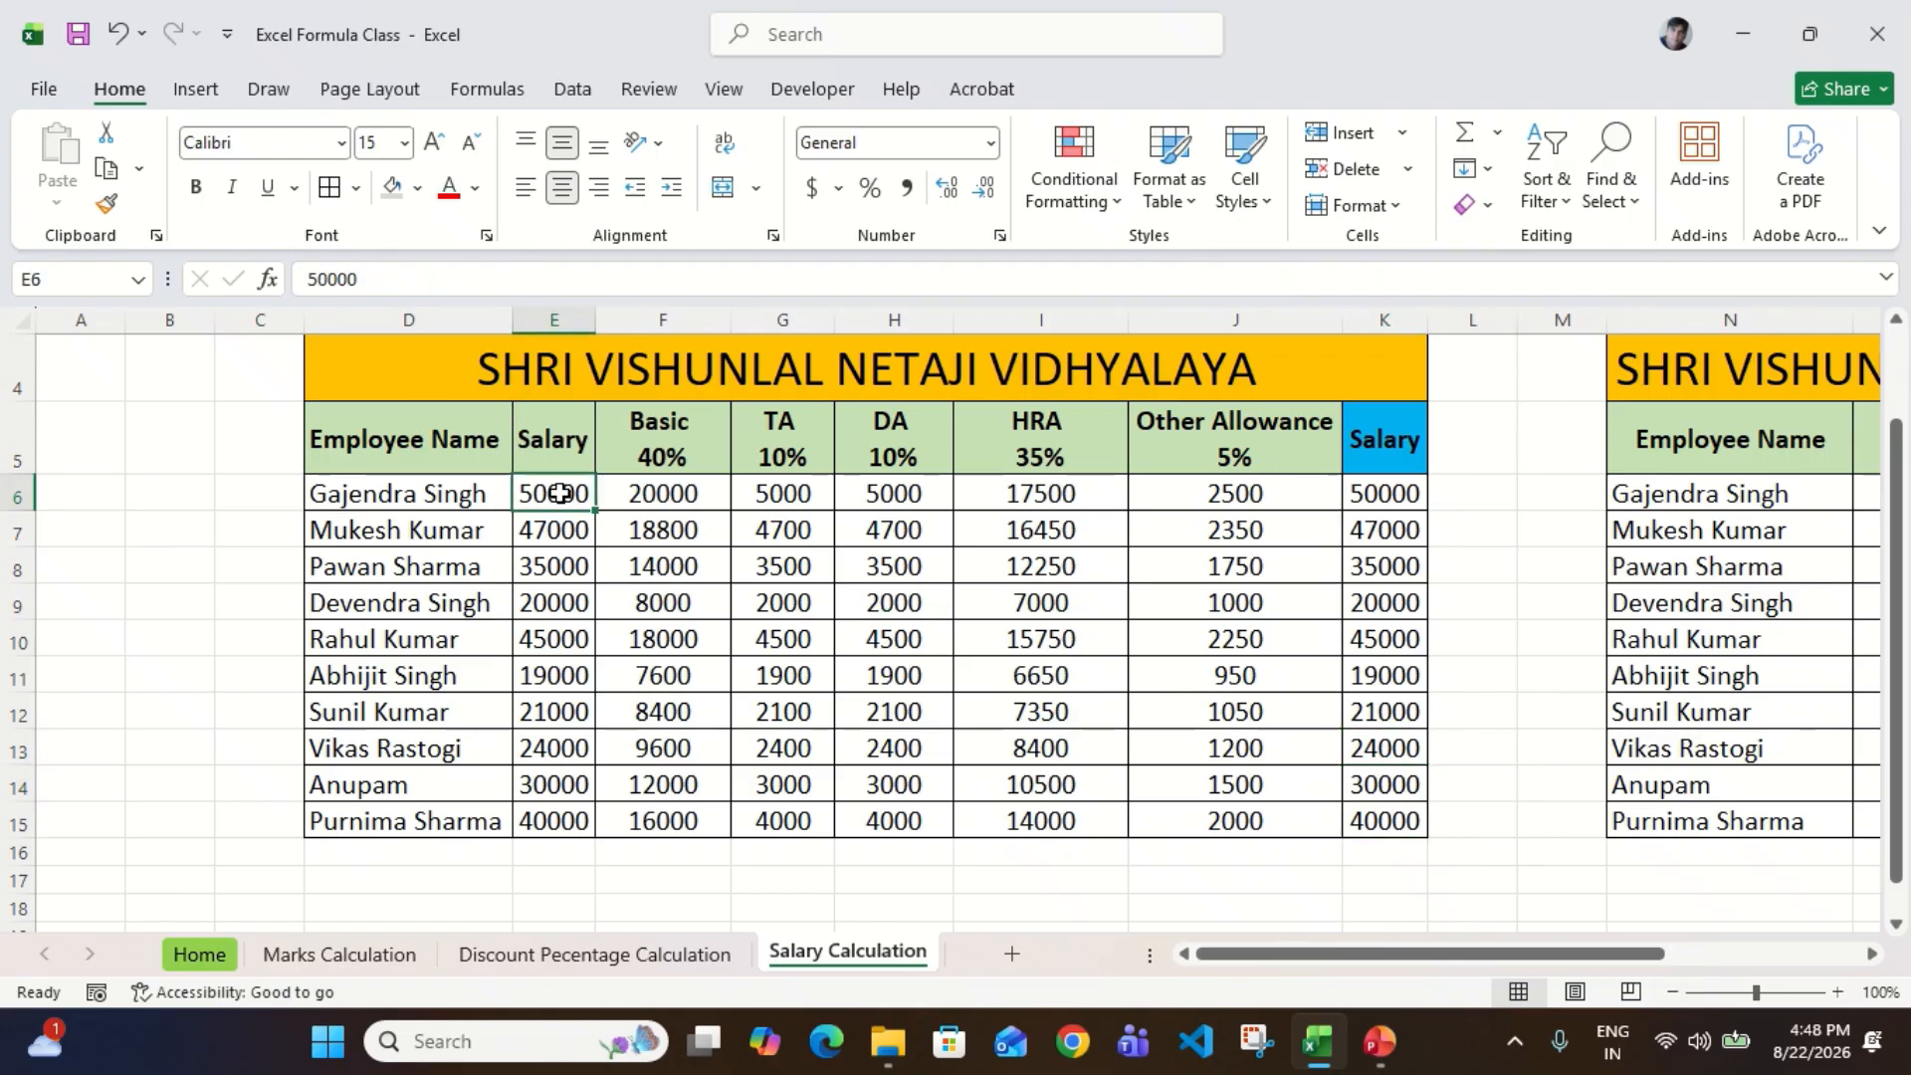
{"action": "left_click", "coordinate": [1399, 488]}
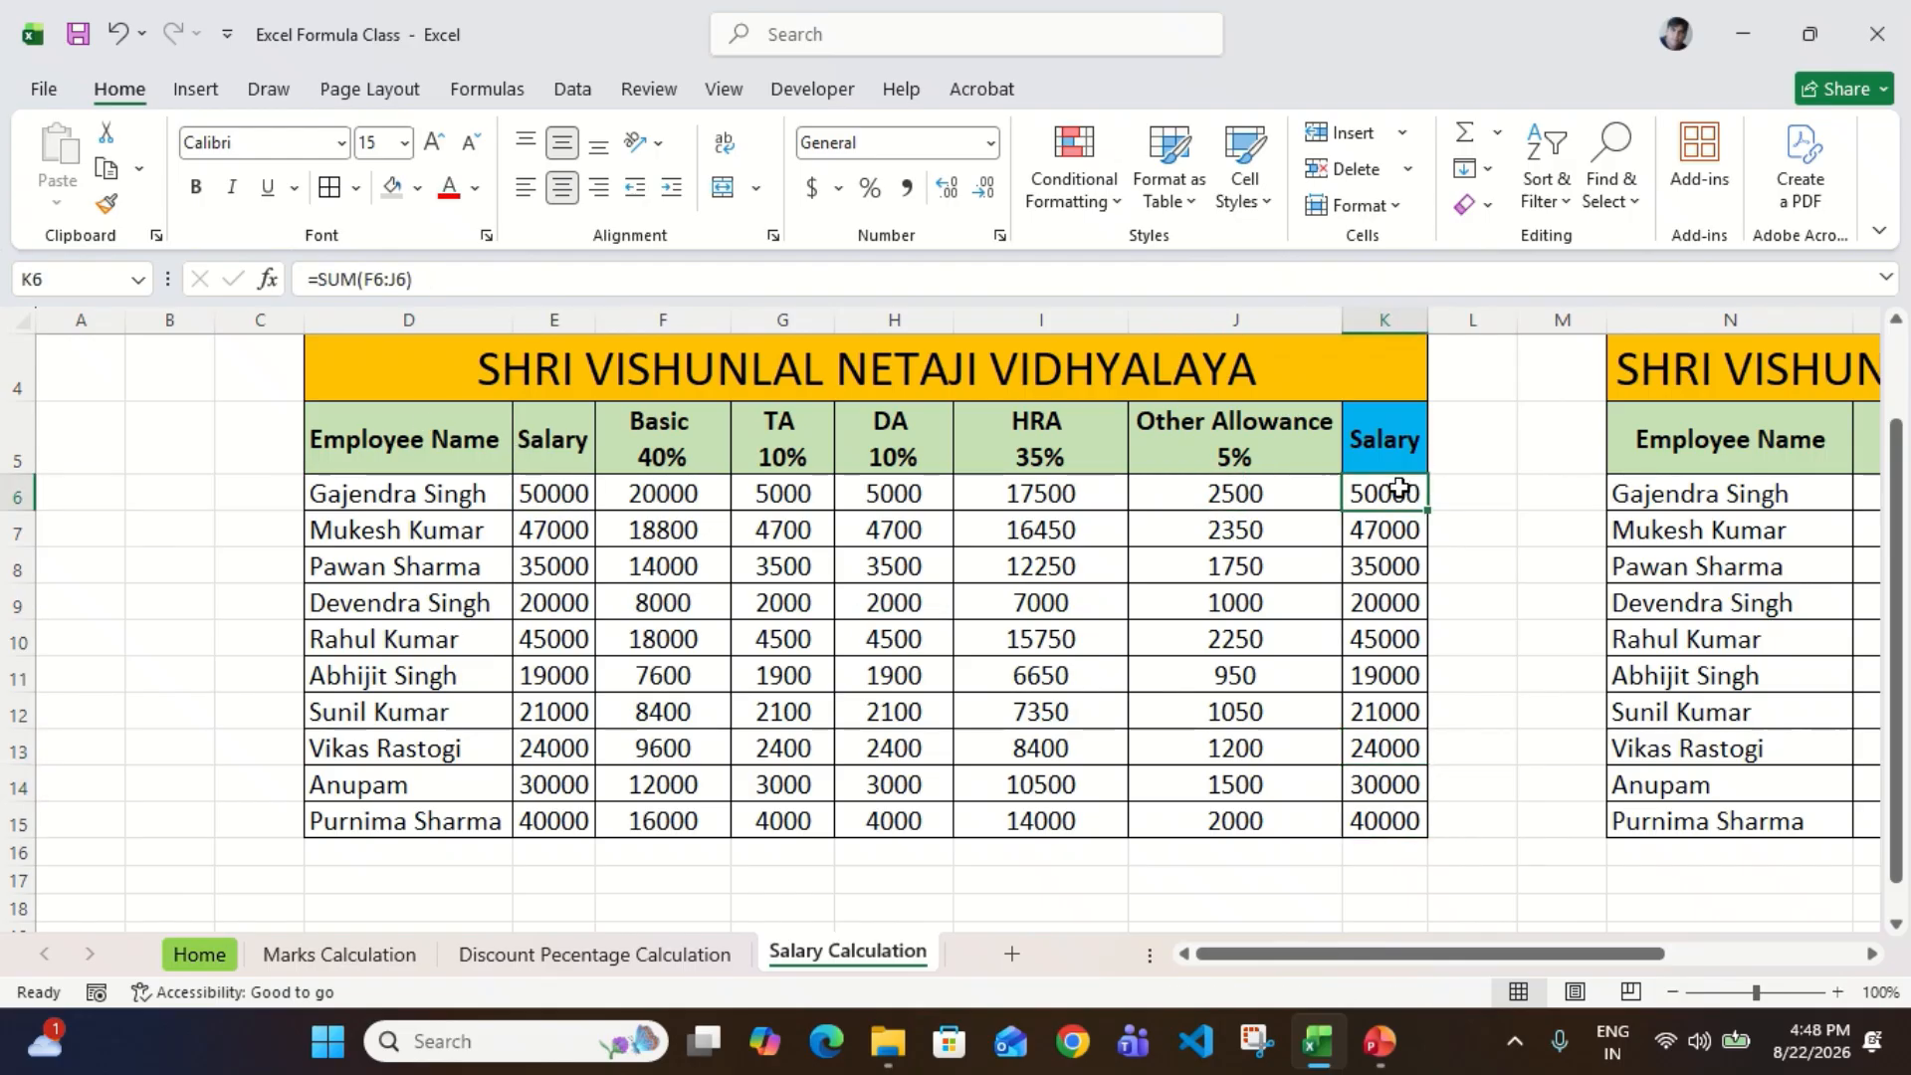
Step: Inspect the Basic formula in F6, the TA formula in G6 and the salary entry in E6
{"action": "left_click", "coordinate": [679, 493]}
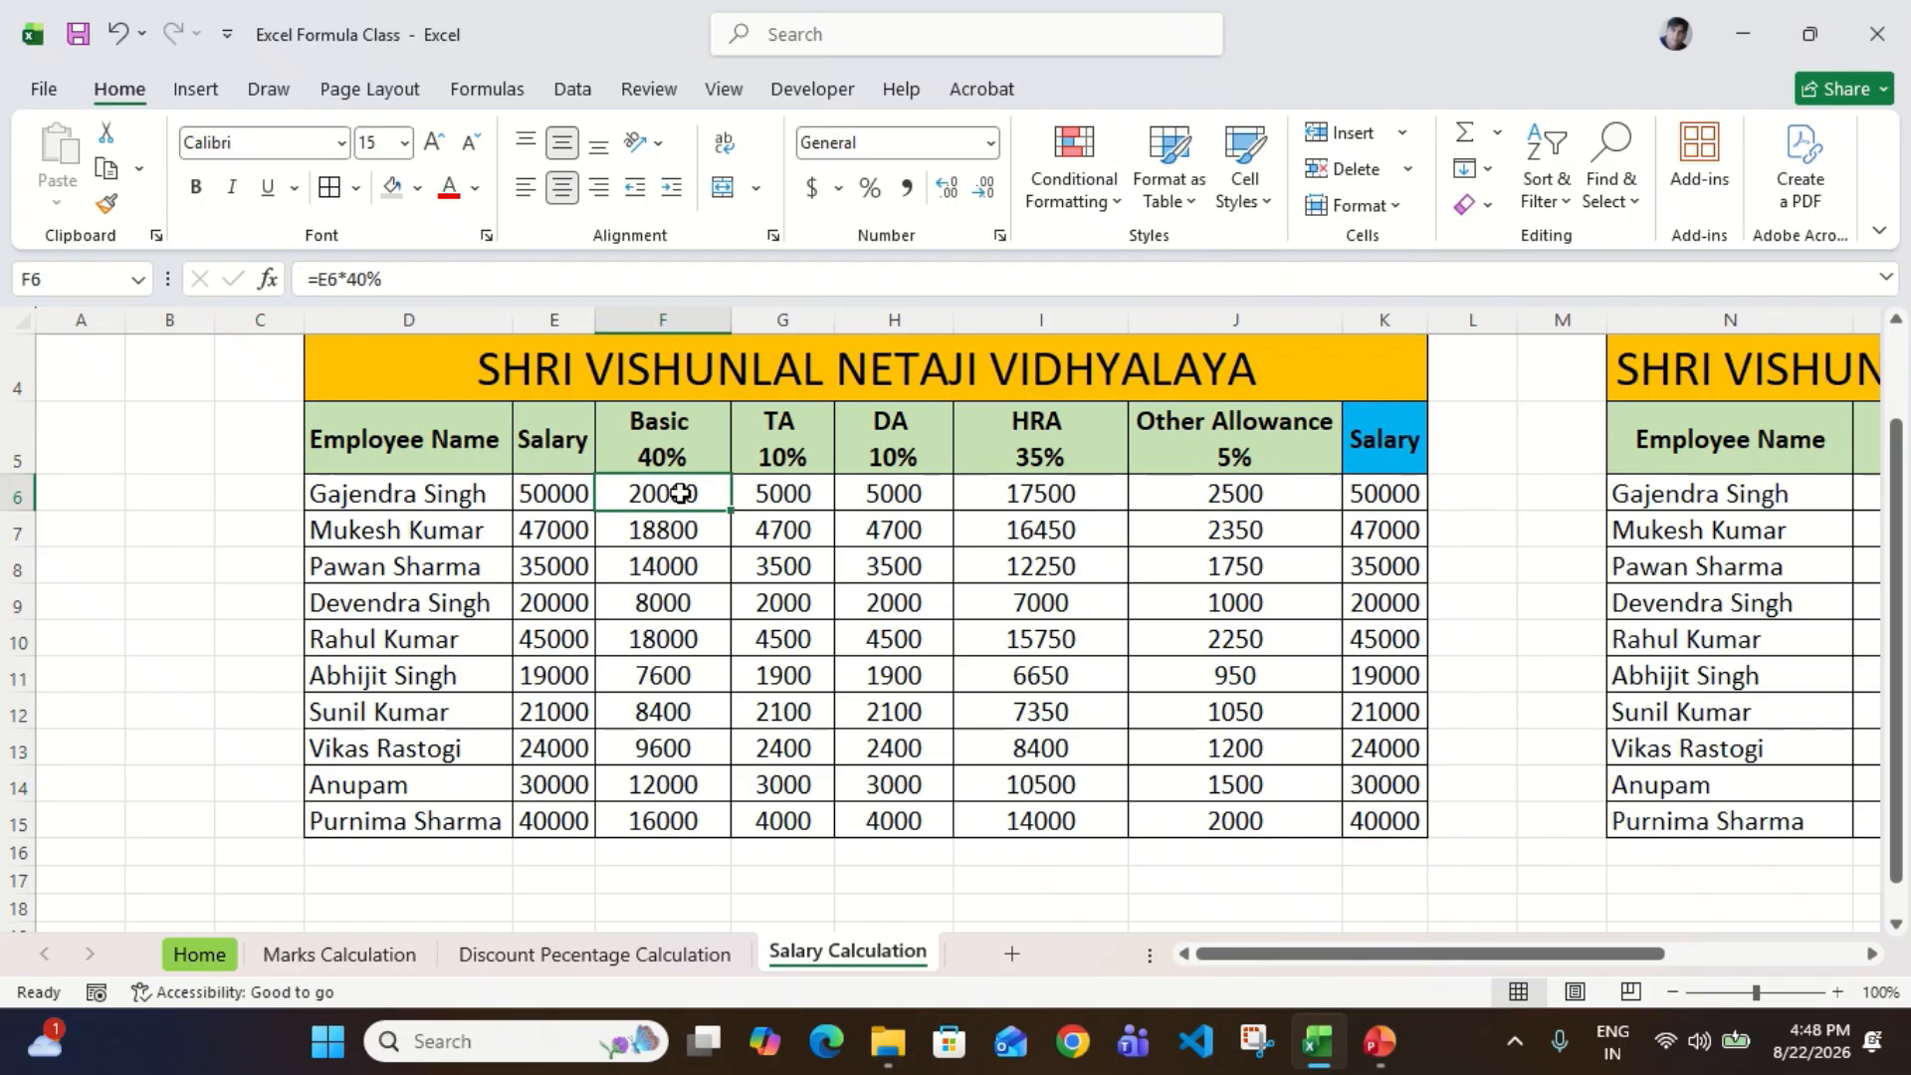
{"action": "double_click", "coordinate": [680, 493]}
{"action": "key", "text": "Escape"}
{"action": "key", "text": "Right"}
{"action": "key", "text": "F2"}
{"action": "key", "text": "Escape"}
{"action": "key", "text": "Left"}
{"action": "key", "text": "Left"}
{"action": "key", "text": "Right"}
{"action": "key", "text": "Left"}
{"action": "key", "text": "Right"}
{"action": "key", "text": "F2"}
{"action": "key", "text": "Escape"}
{"action": "key", "text": "Left"}
{"action": "key", "text": "F2"}
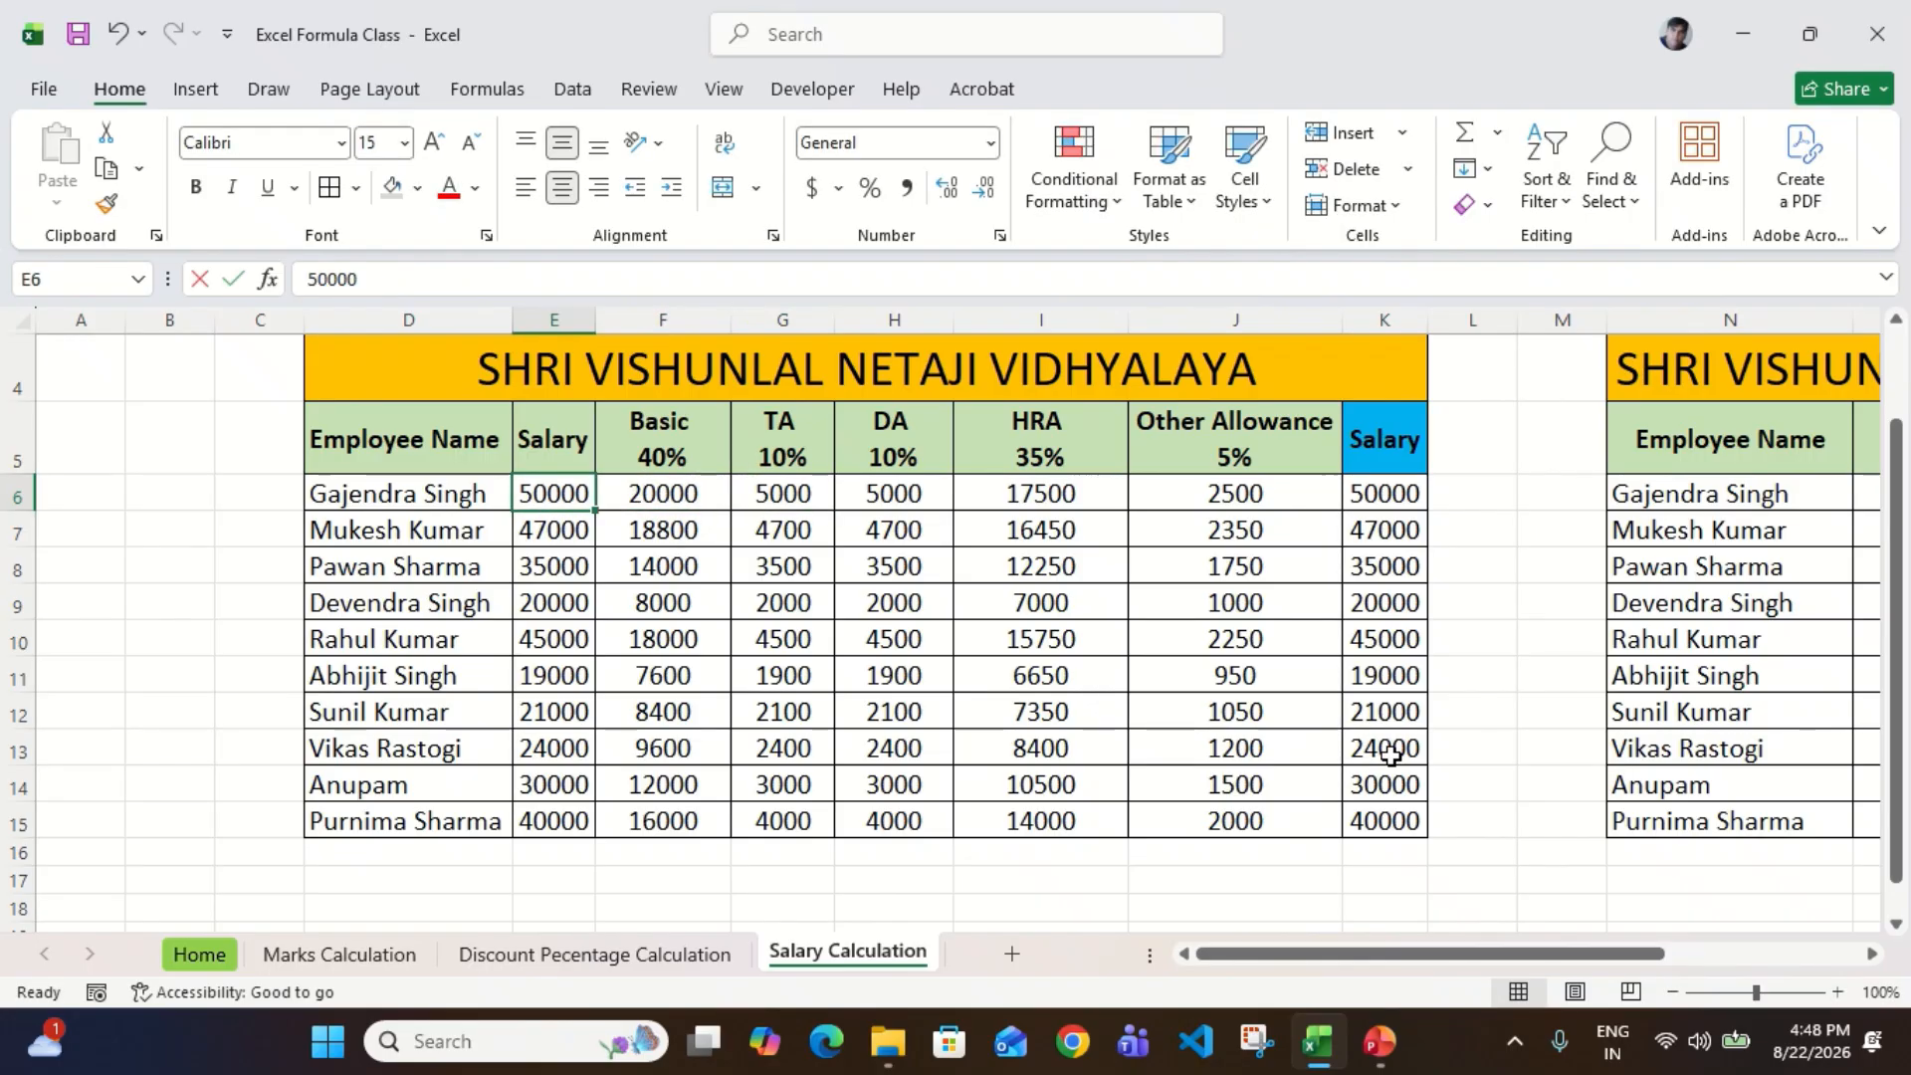
{"action": "key", "text": "Escape"}
Step: Review the first employee's row from the salary in E6 across the component formulas to the total in K6
{"action": "key", "text": "Right"}
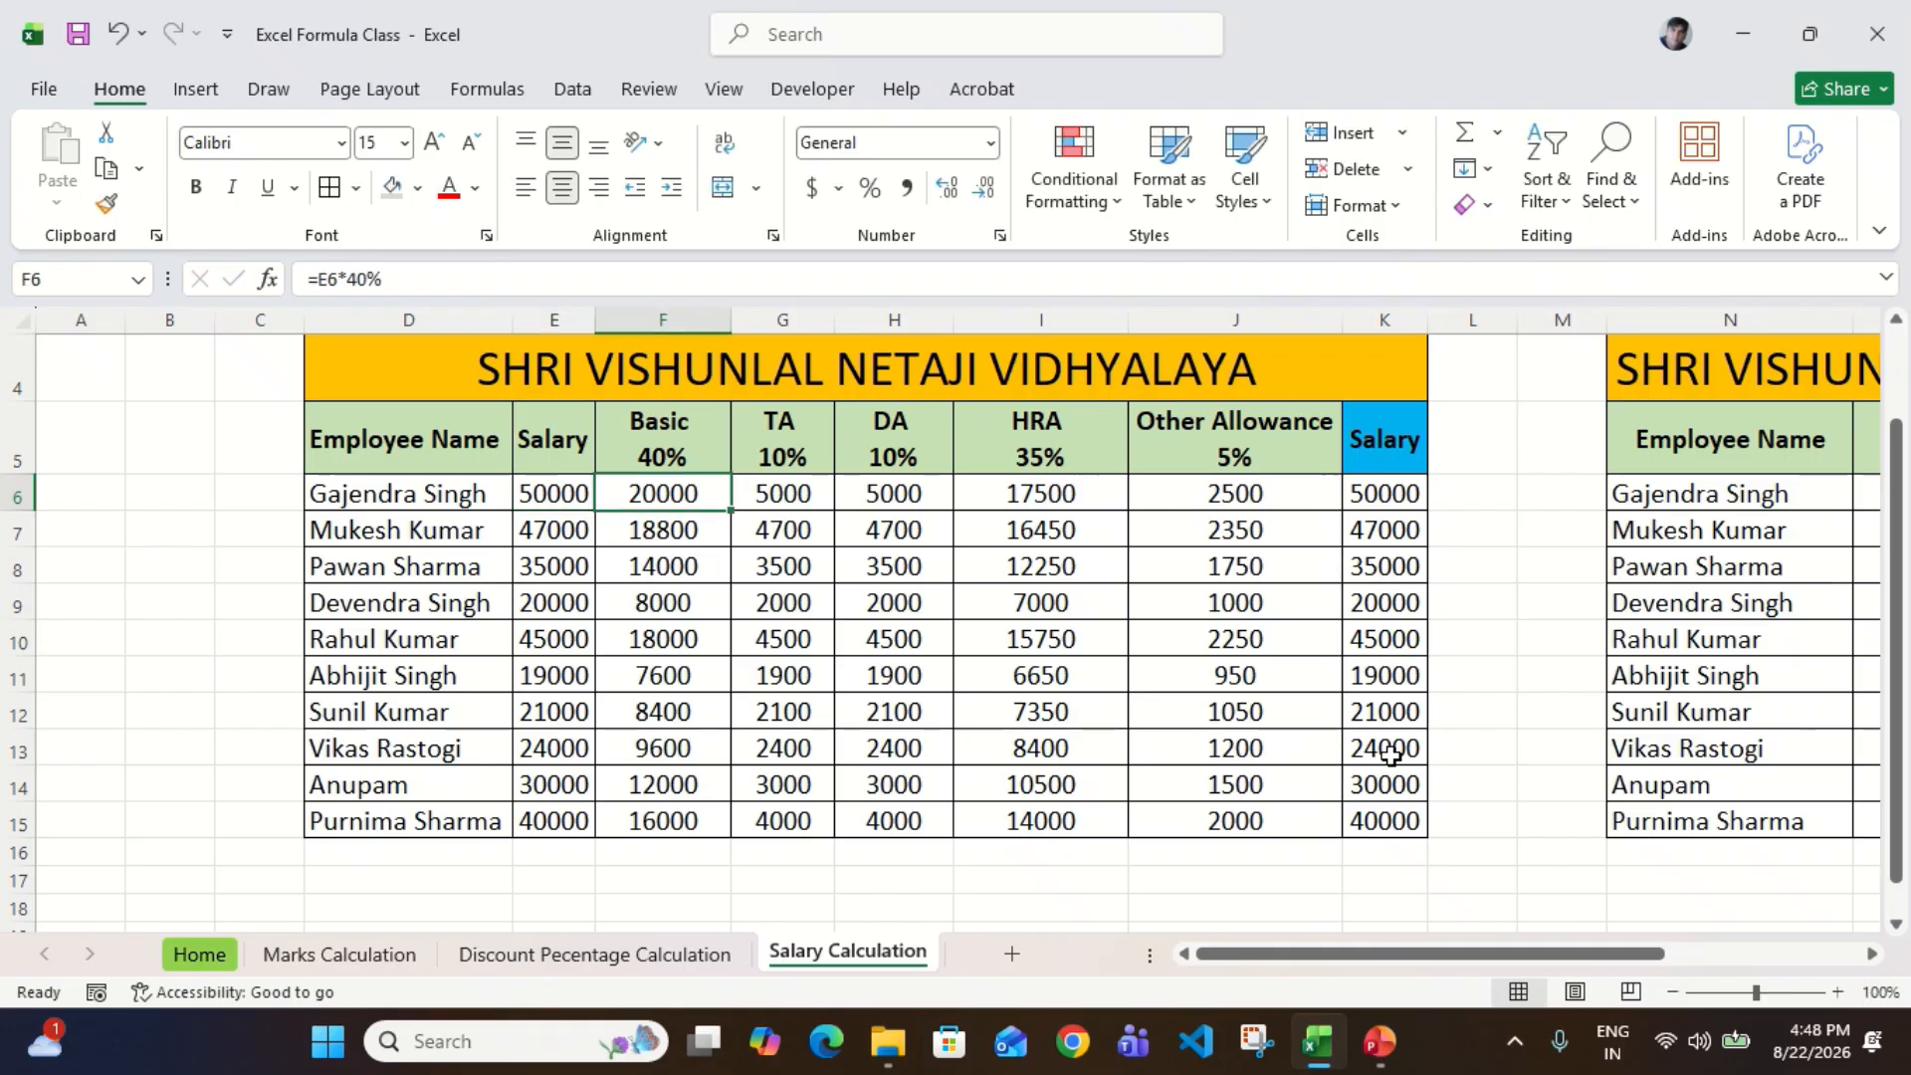
{"action": "key", "text": "Left"}
{"action": "key", "text": "Right"}
{"action": "key", "text": "Left"}
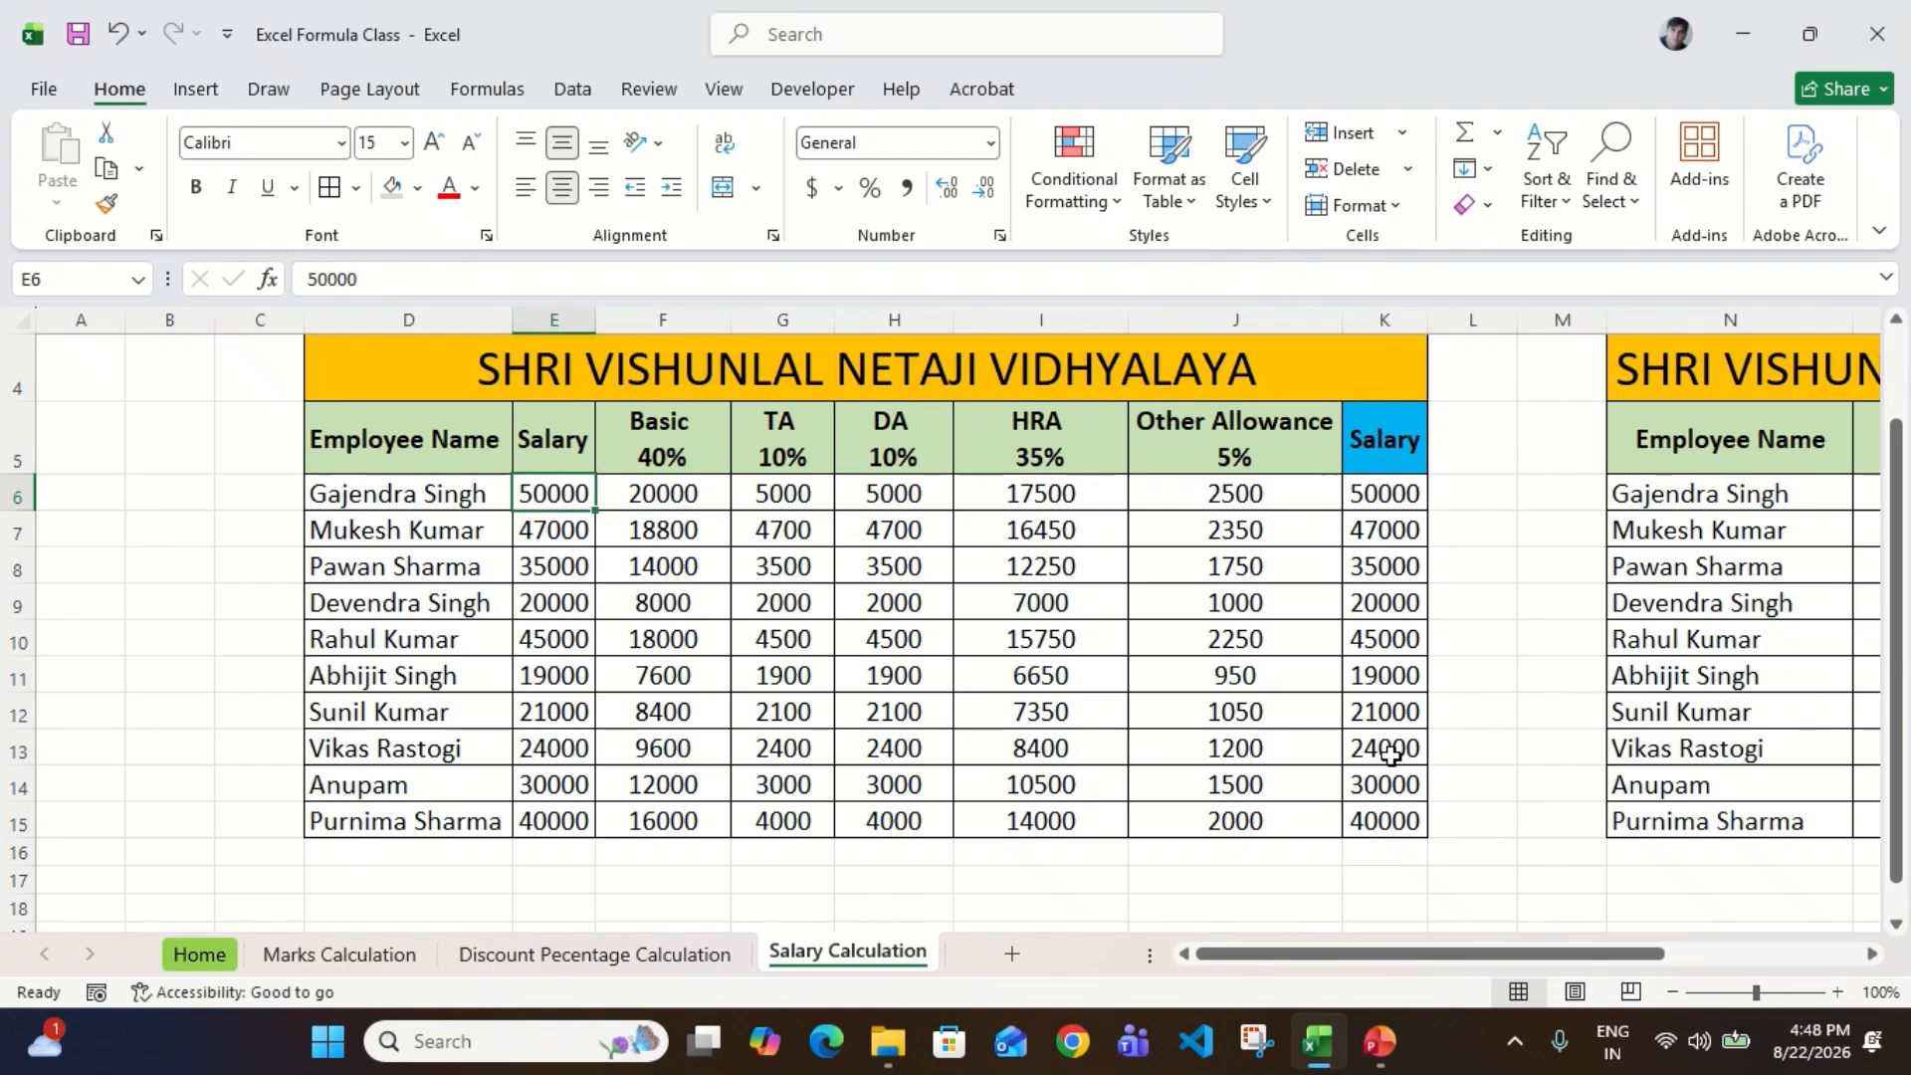
{"action": "key", "text": "Right"}
{"action": "key", "text": "Right"}
{"action": "key", "text": "Right"}
{"action": "key", "text": "Right"}
{"action": "key", "text": "Right"}
{"action": "key", "text": "Right"}
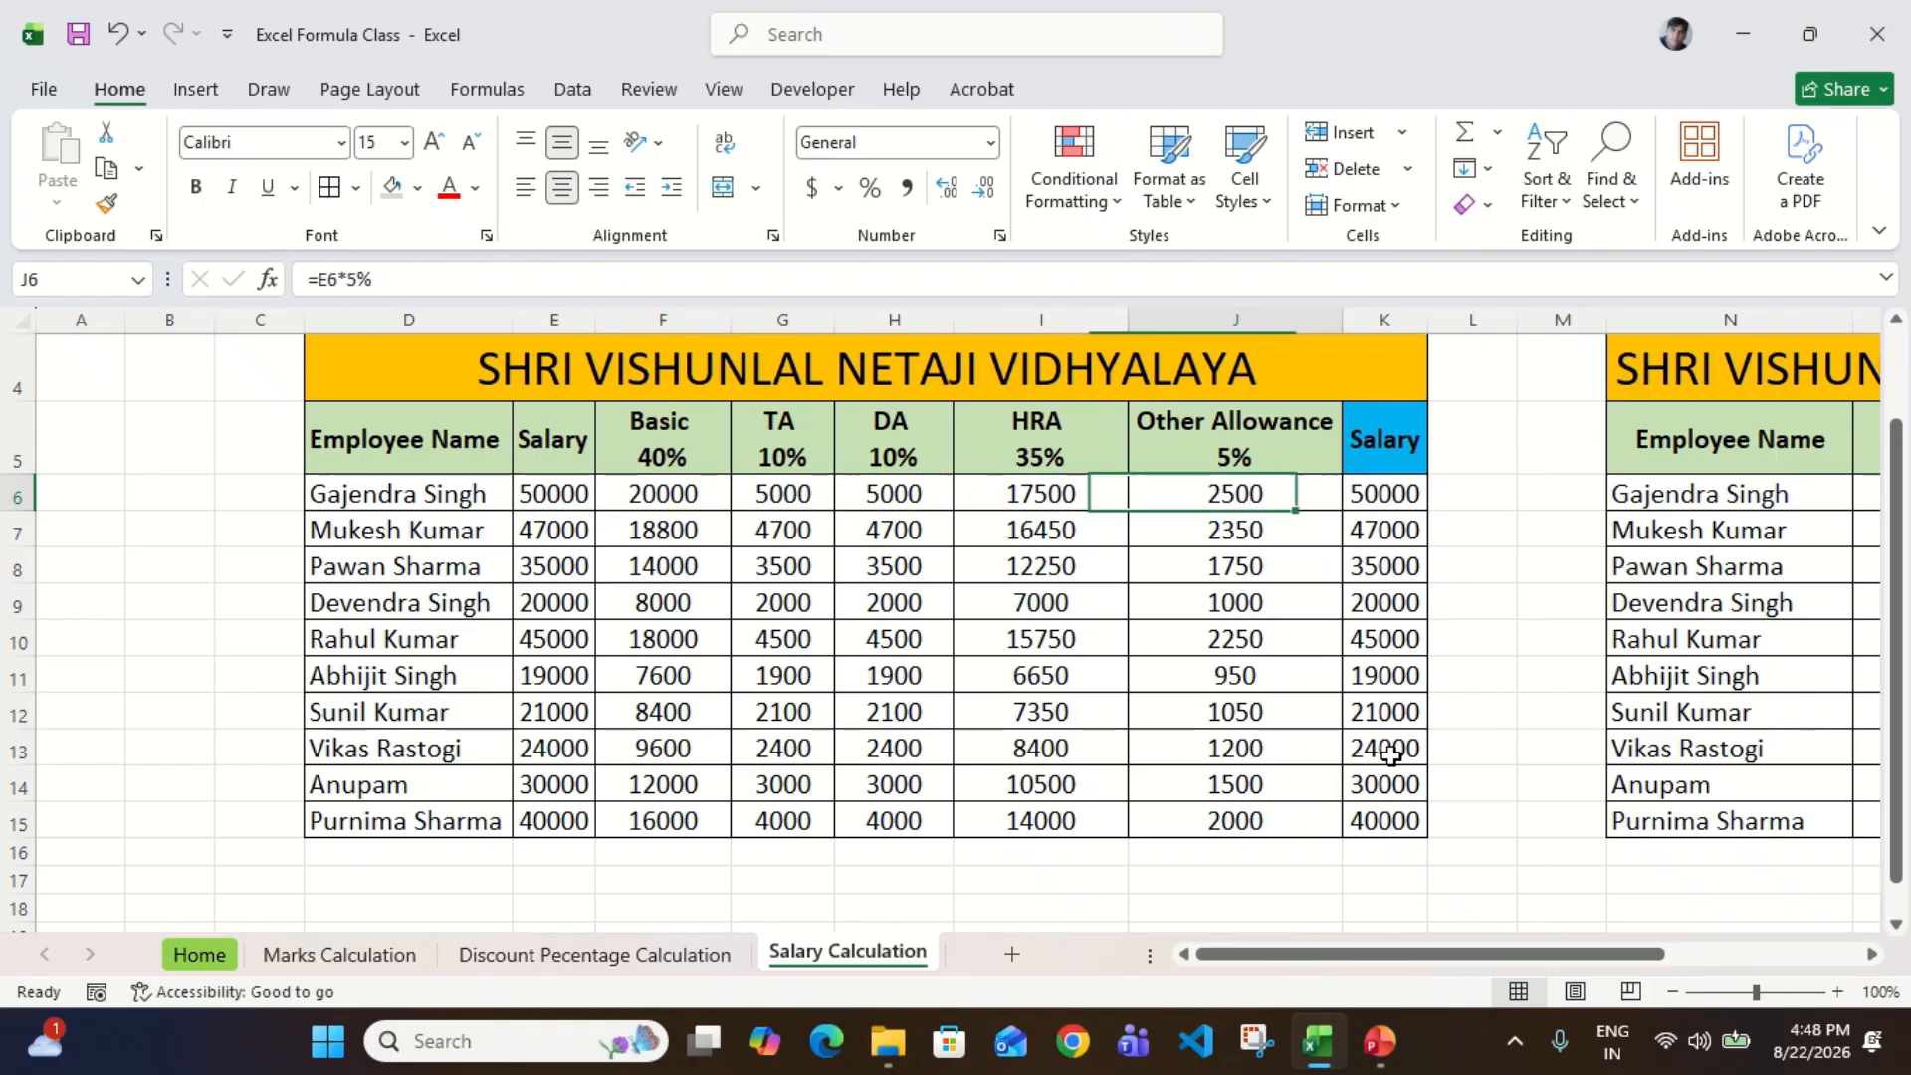
Step: In the hike table, enter Updated Salary values of 52000 in P6 and 50000 in P7
{"action": "scroll", "coordinate": [1713, 653], "scroll_direction": "right", "scroll_amount": 5}
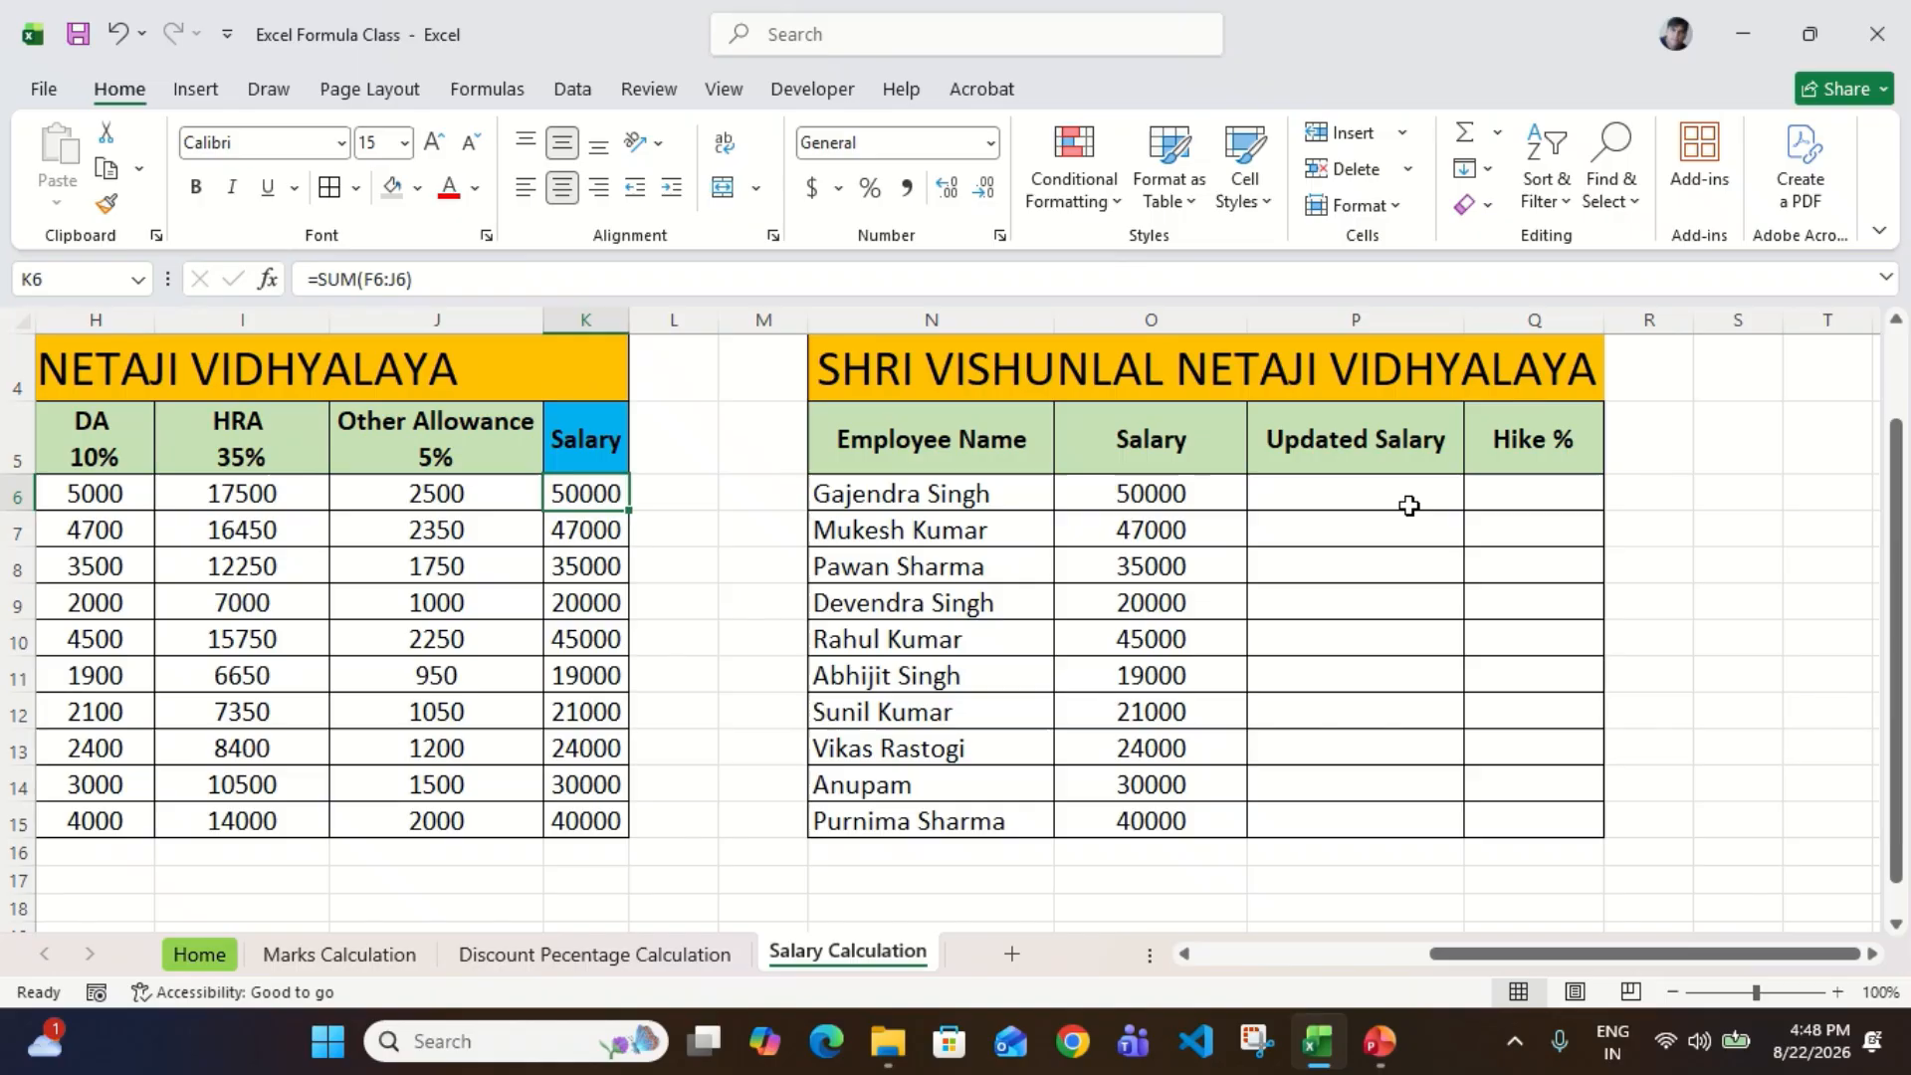
{"action": "left_click", "coordinate": [1408, 506]}
{"action": "key", "text": "Left"}
{"action": "left_click", "coordinate": [1410, 506]}
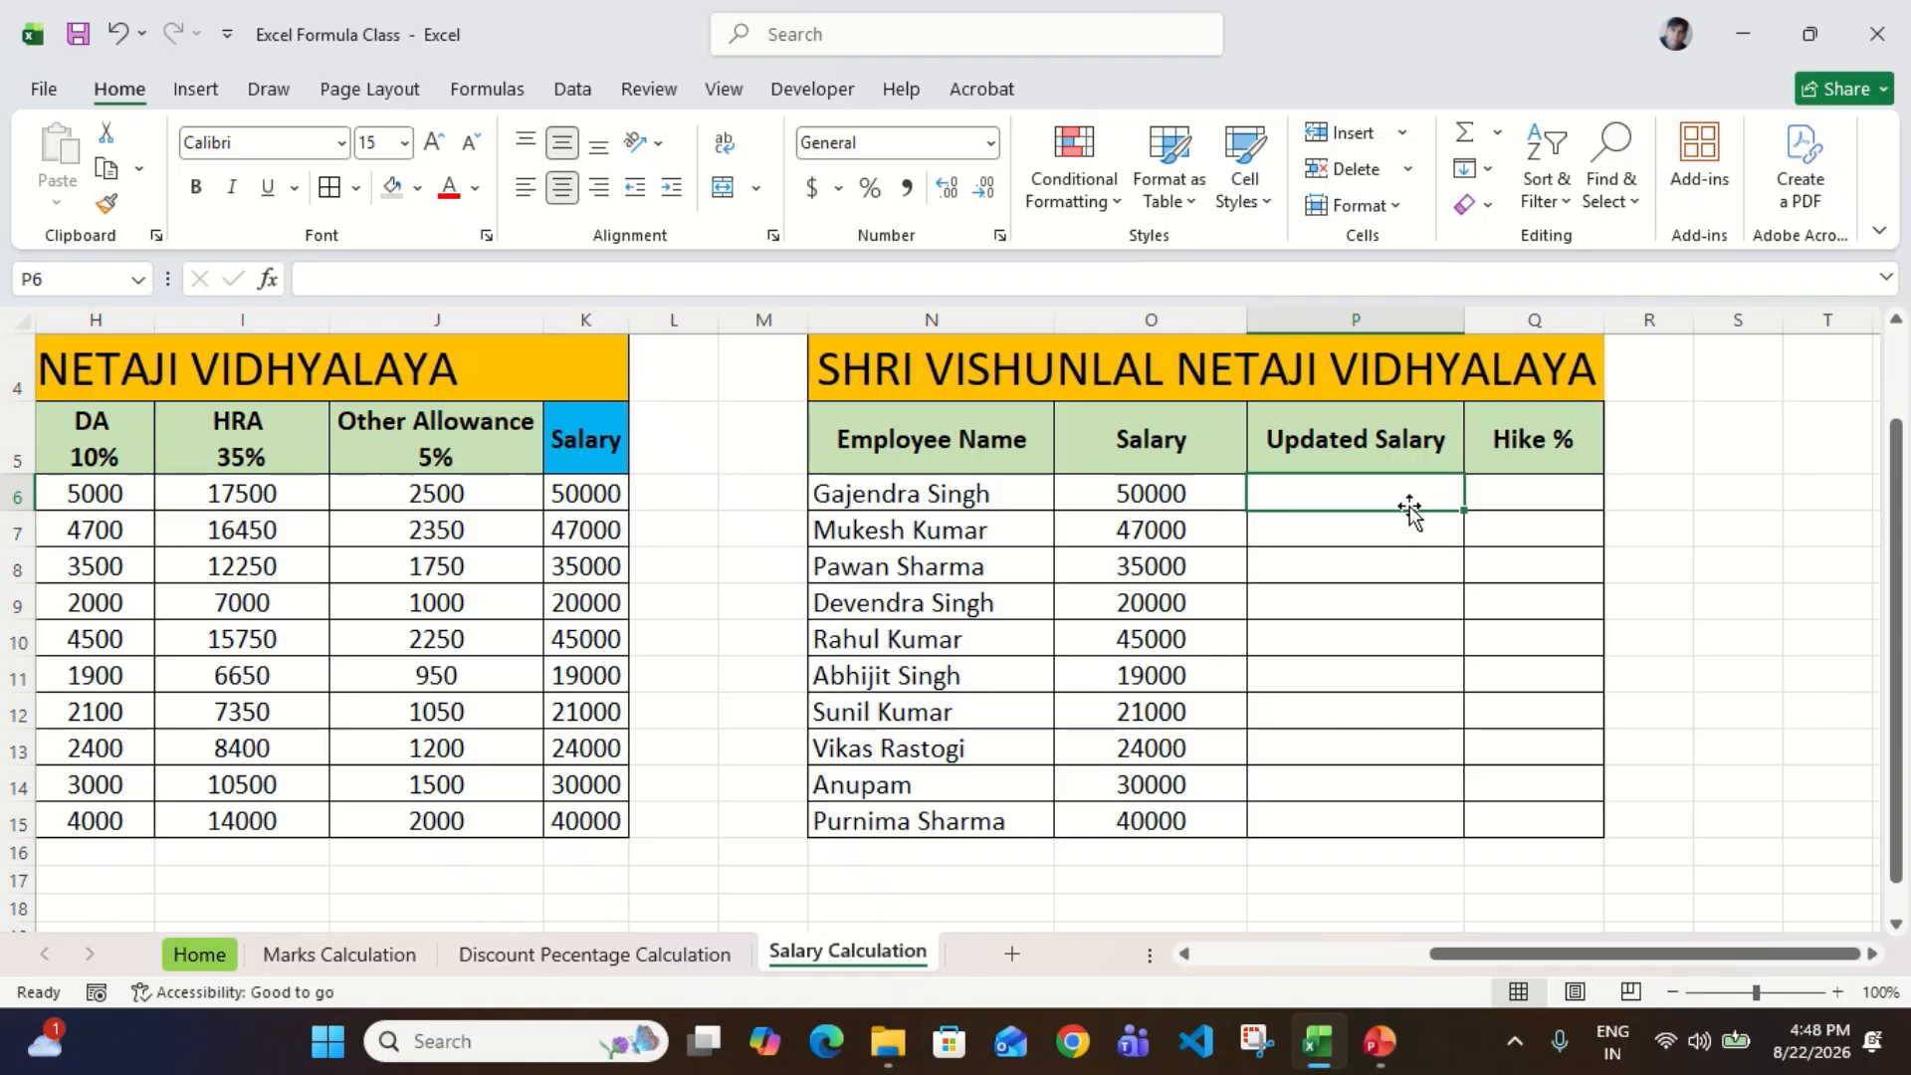
{"action": "type", "text": "52000"}
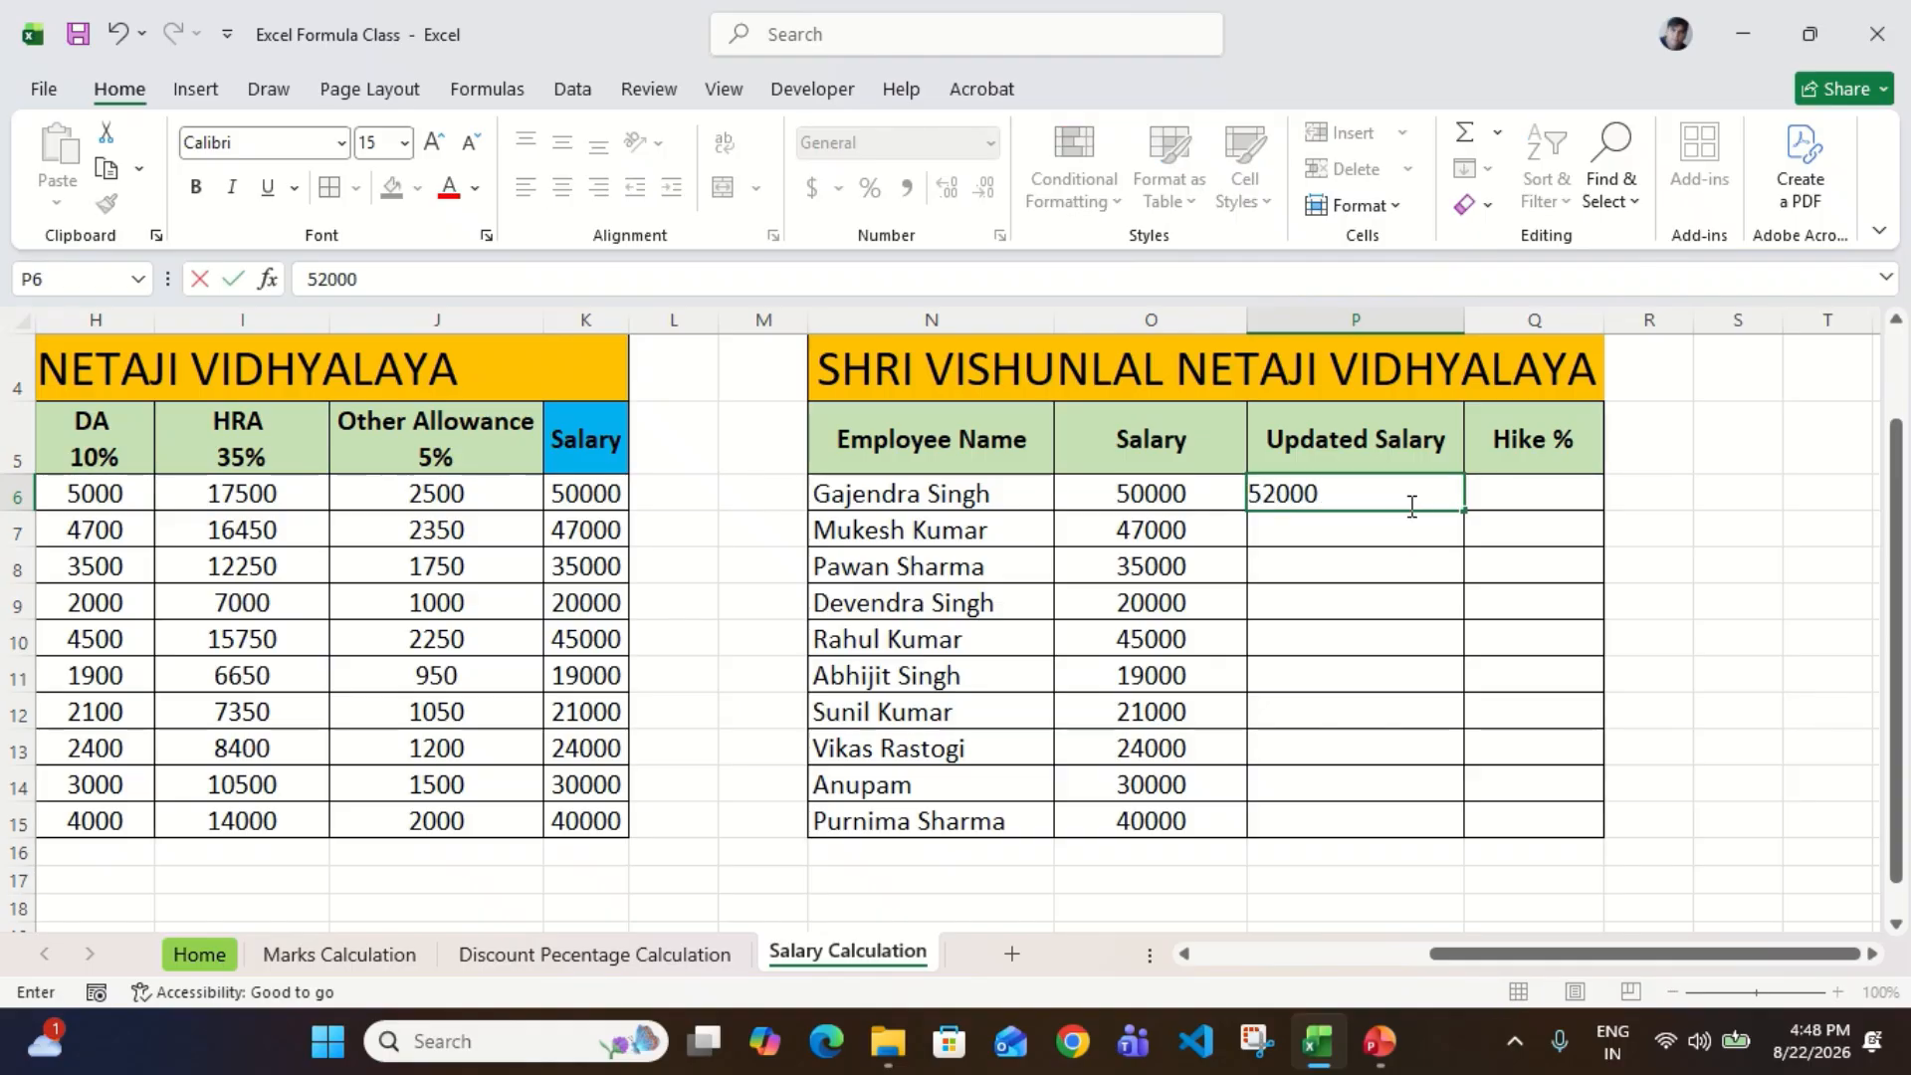
{"action": "key", "text": "Return"}
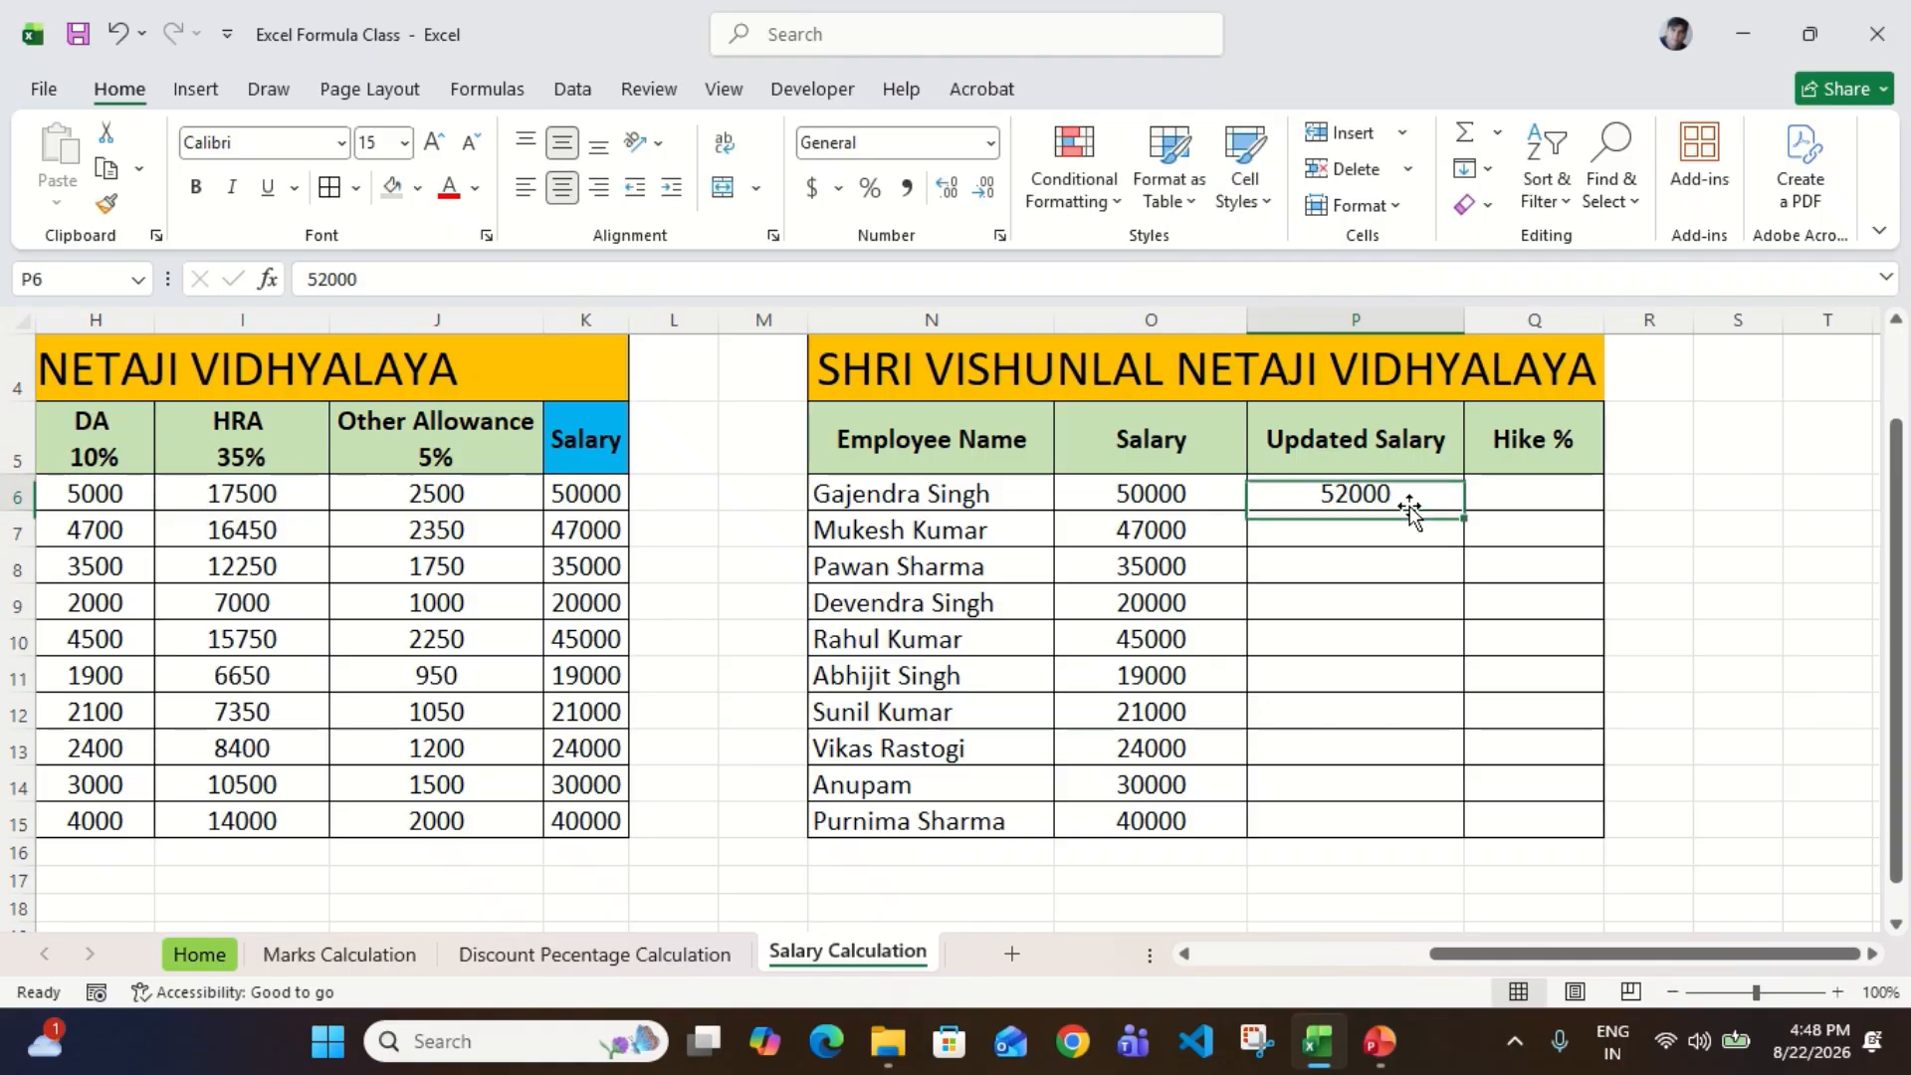
{"action": "type", "text": "500"}
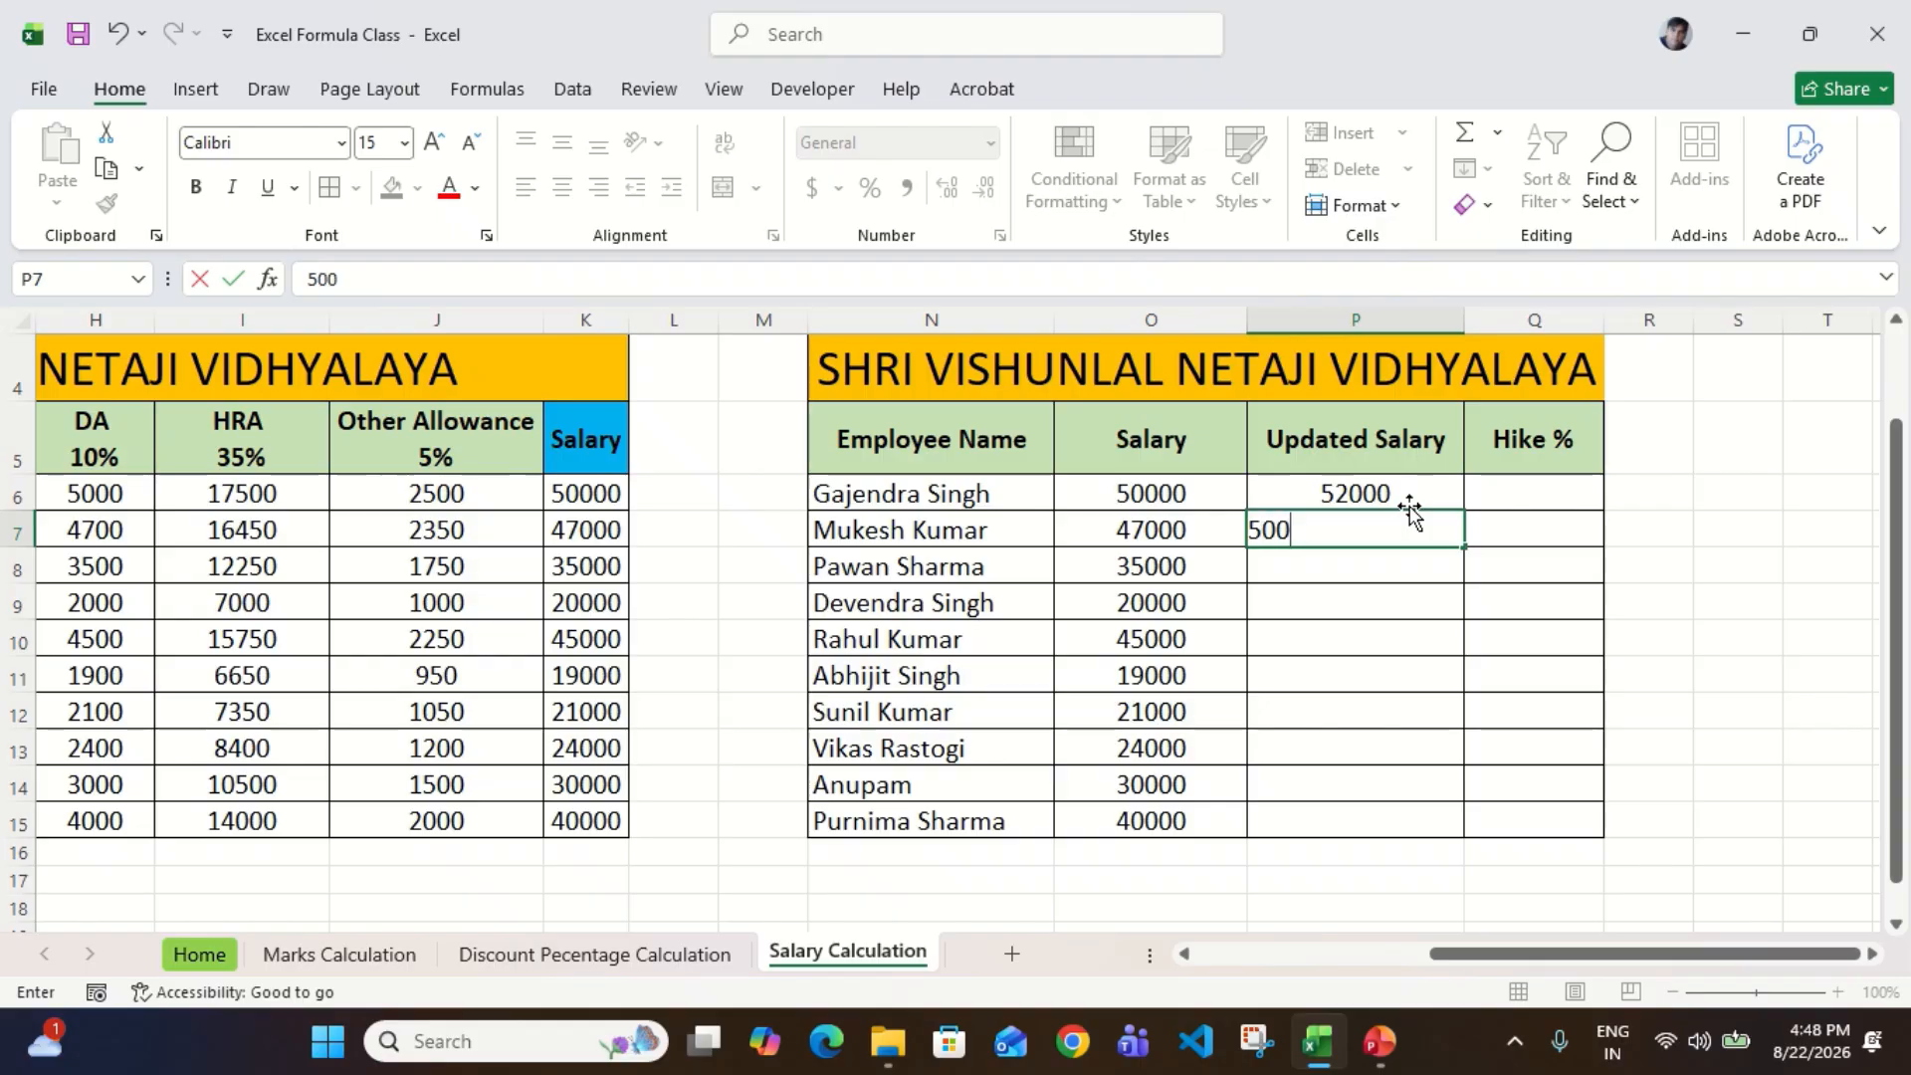
{"action": "type", "text": "00"}
{"action": "key", "text": "Return"}
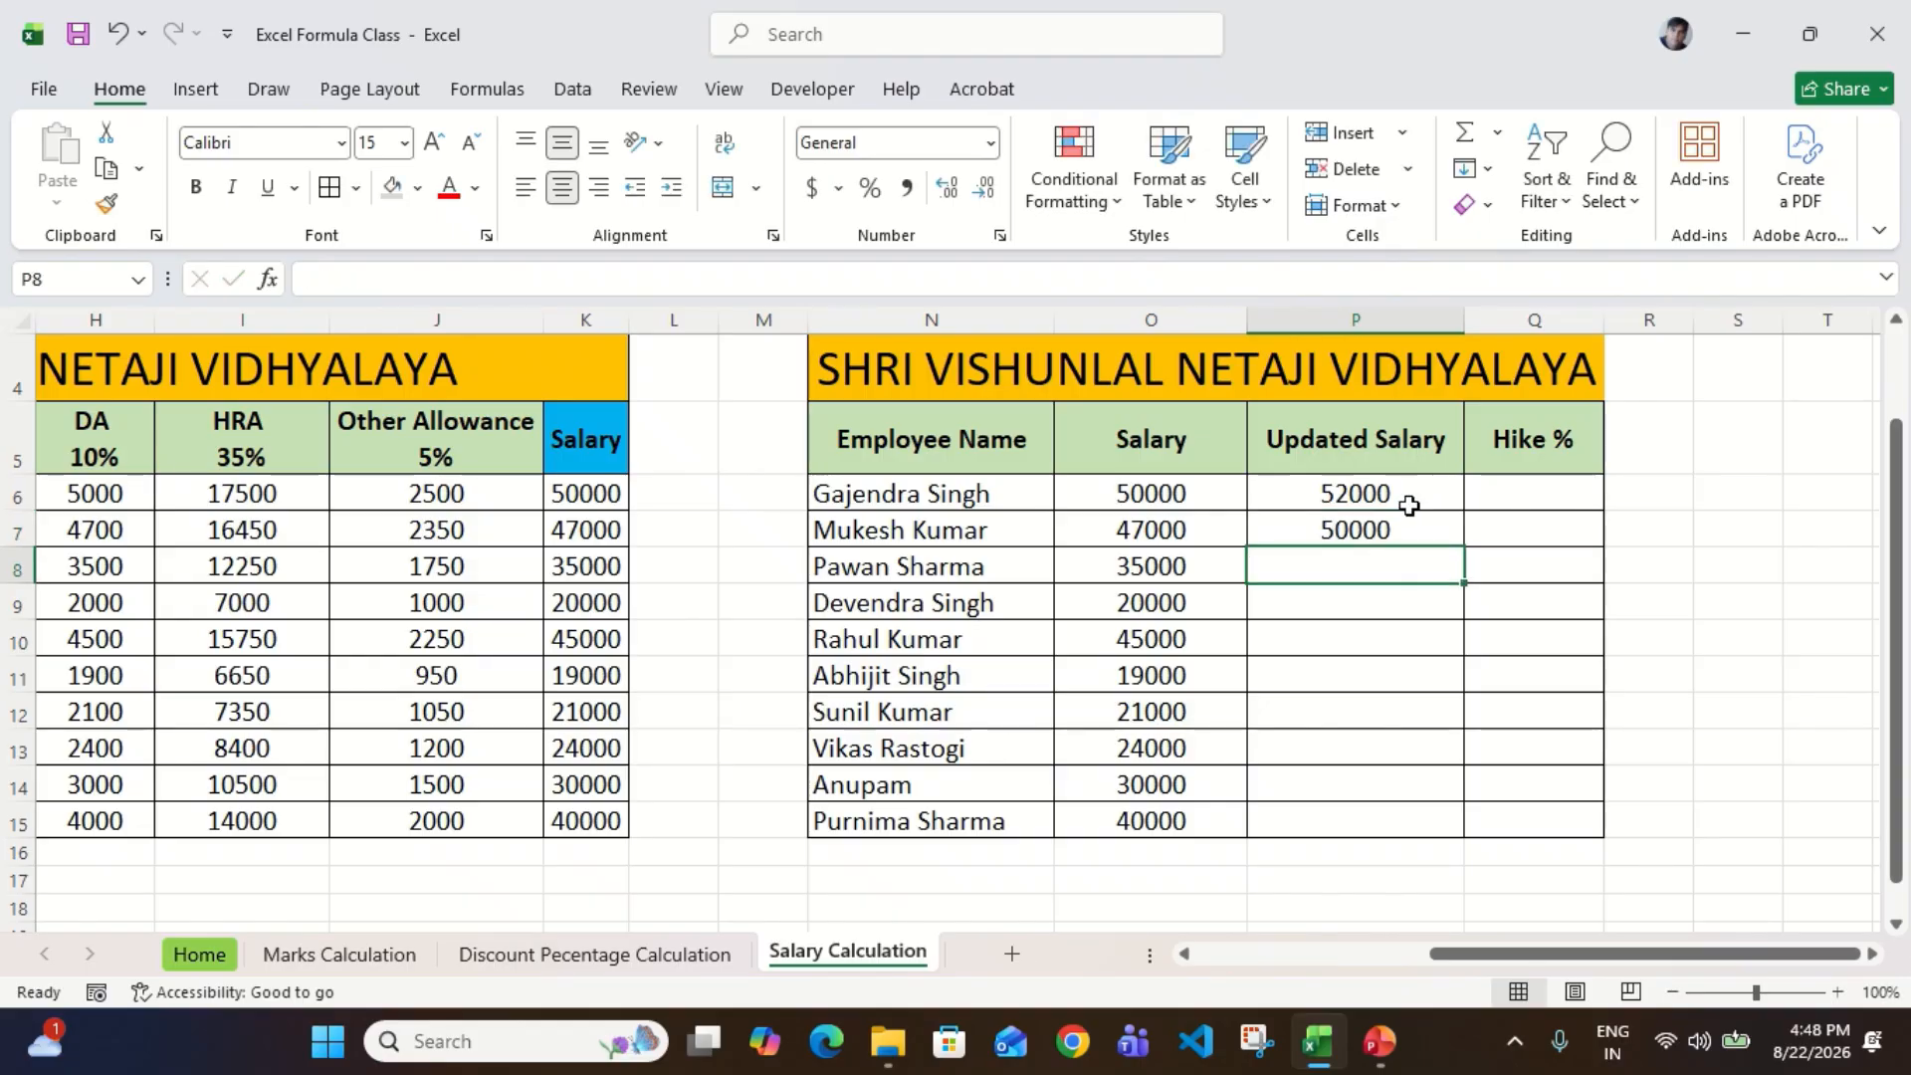
Step: Enter Updated Salary values of 20000, 25000 and 50000 in P8 through P10
{"action": "type", "text": "20000"}
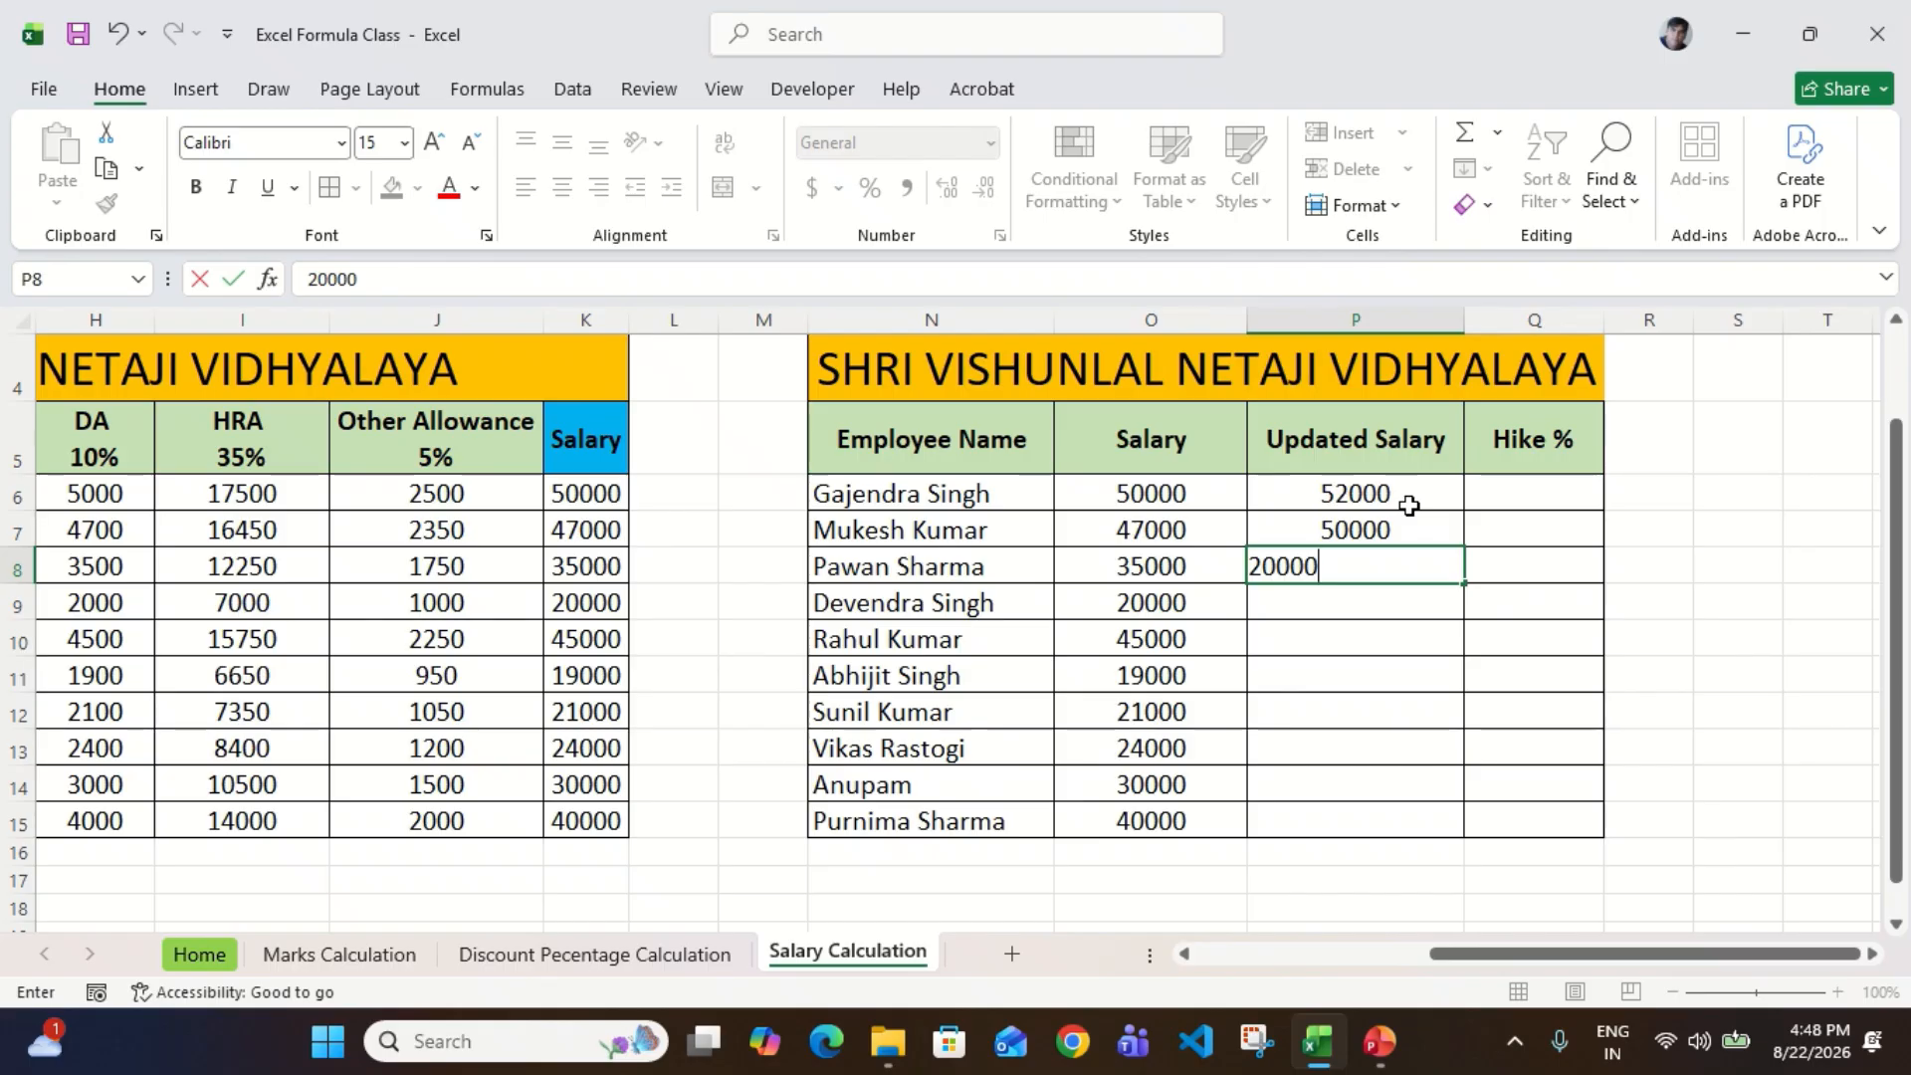
{"action": "key", "text": "Return"}
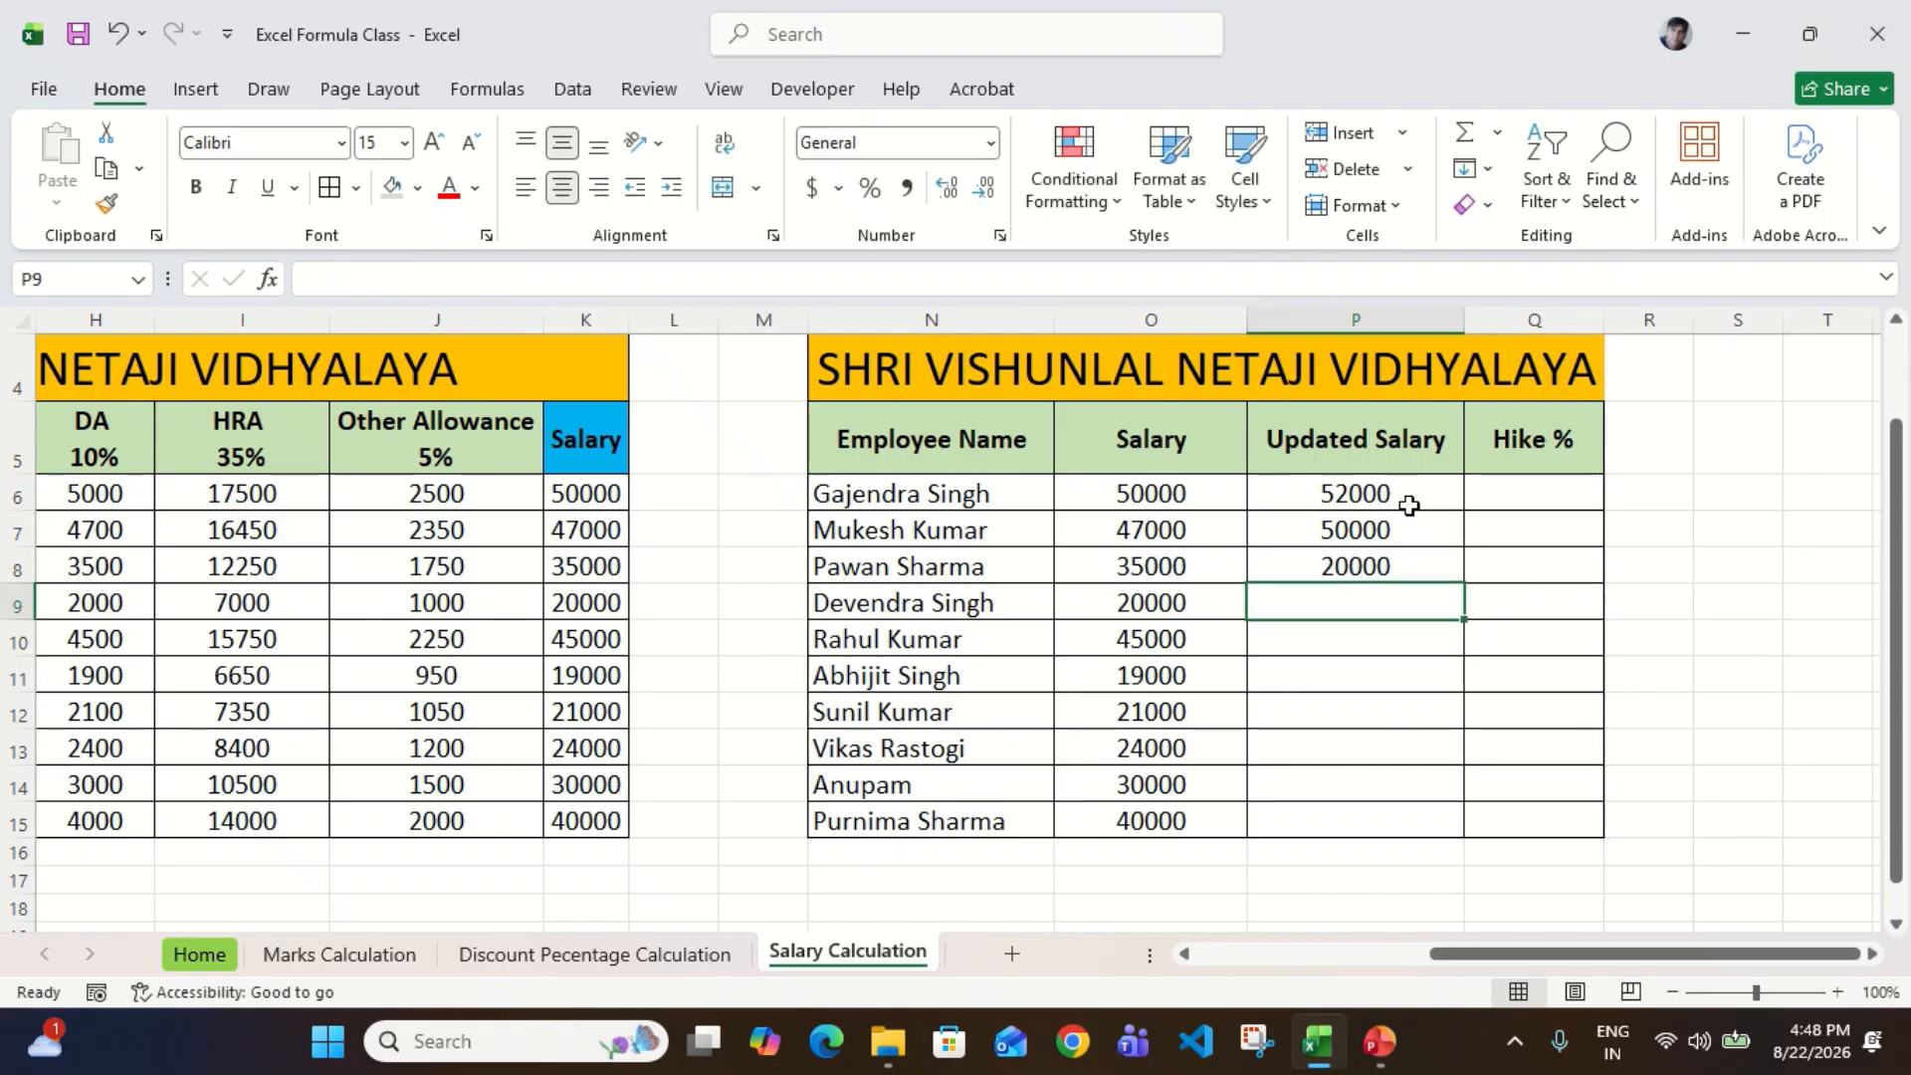
{"action": "type", "text": "25000"}
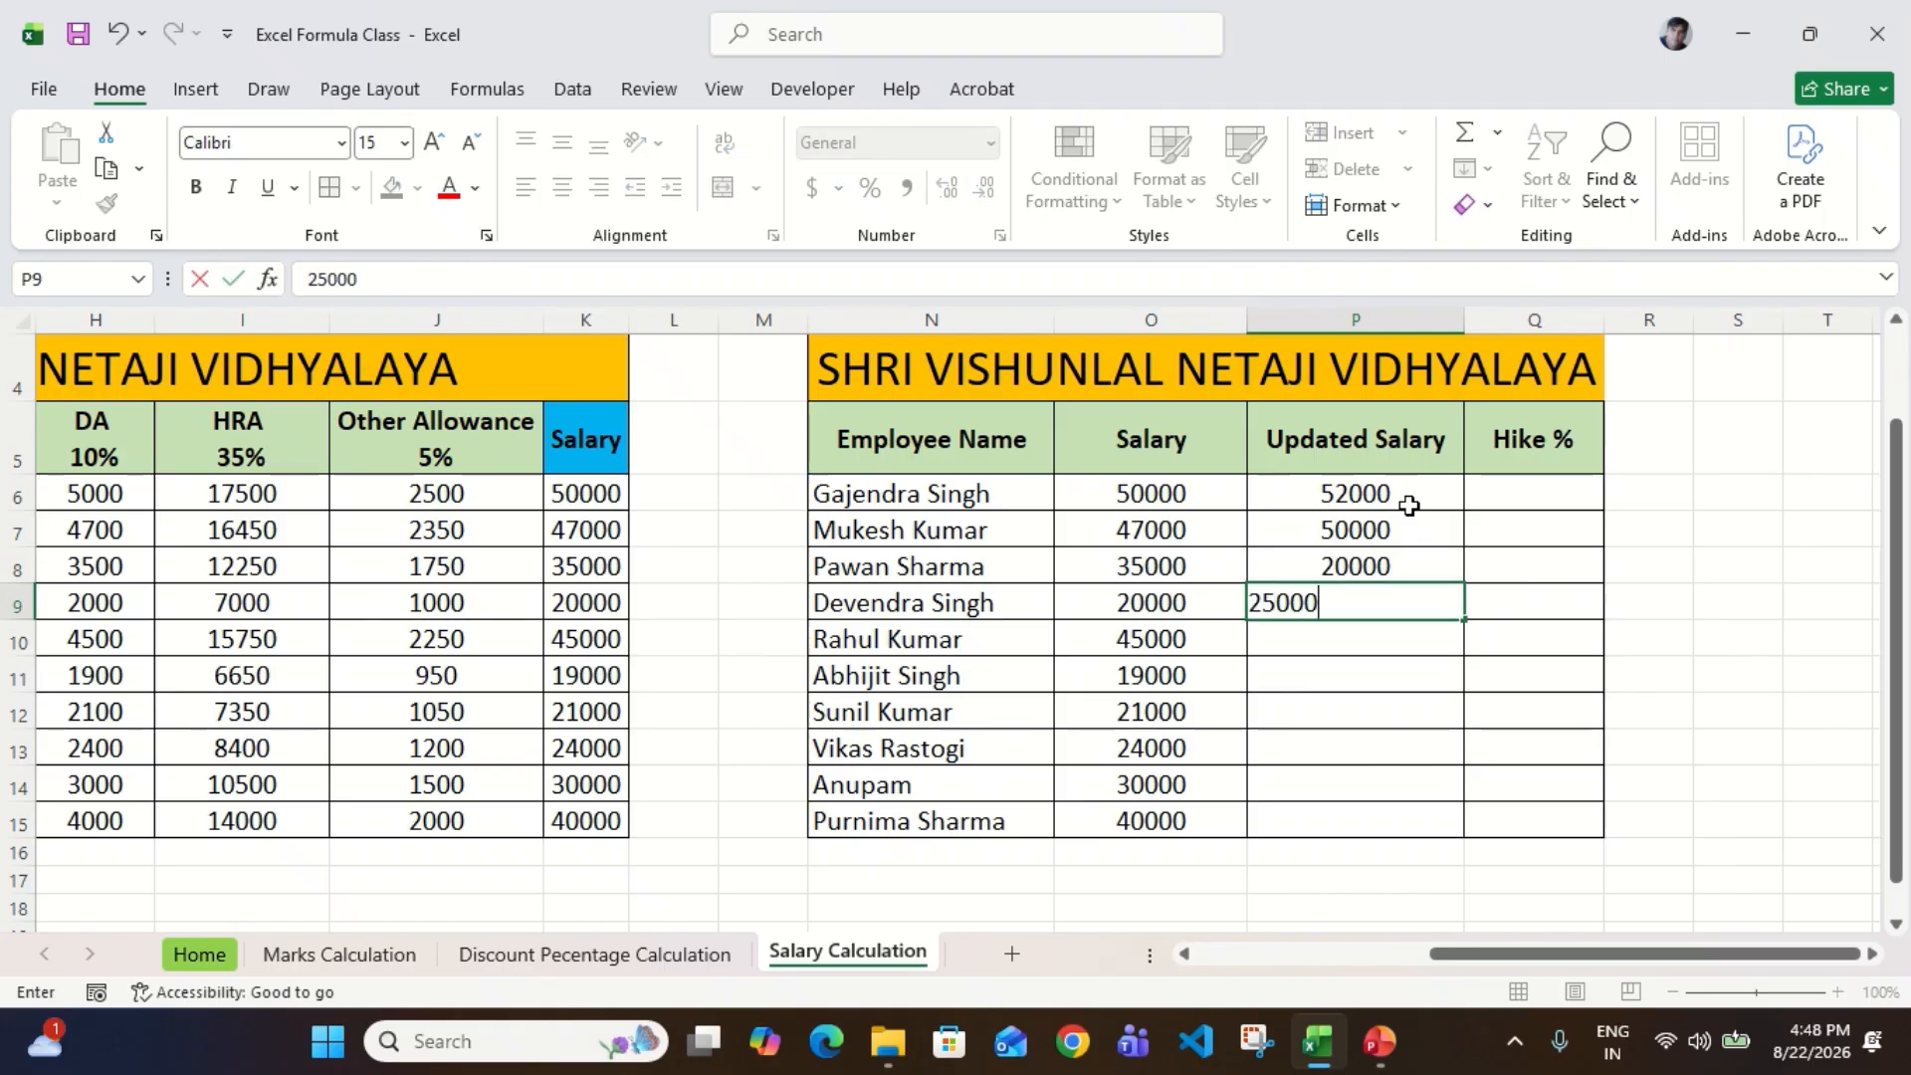
{"action": "key", "text": "Return"}
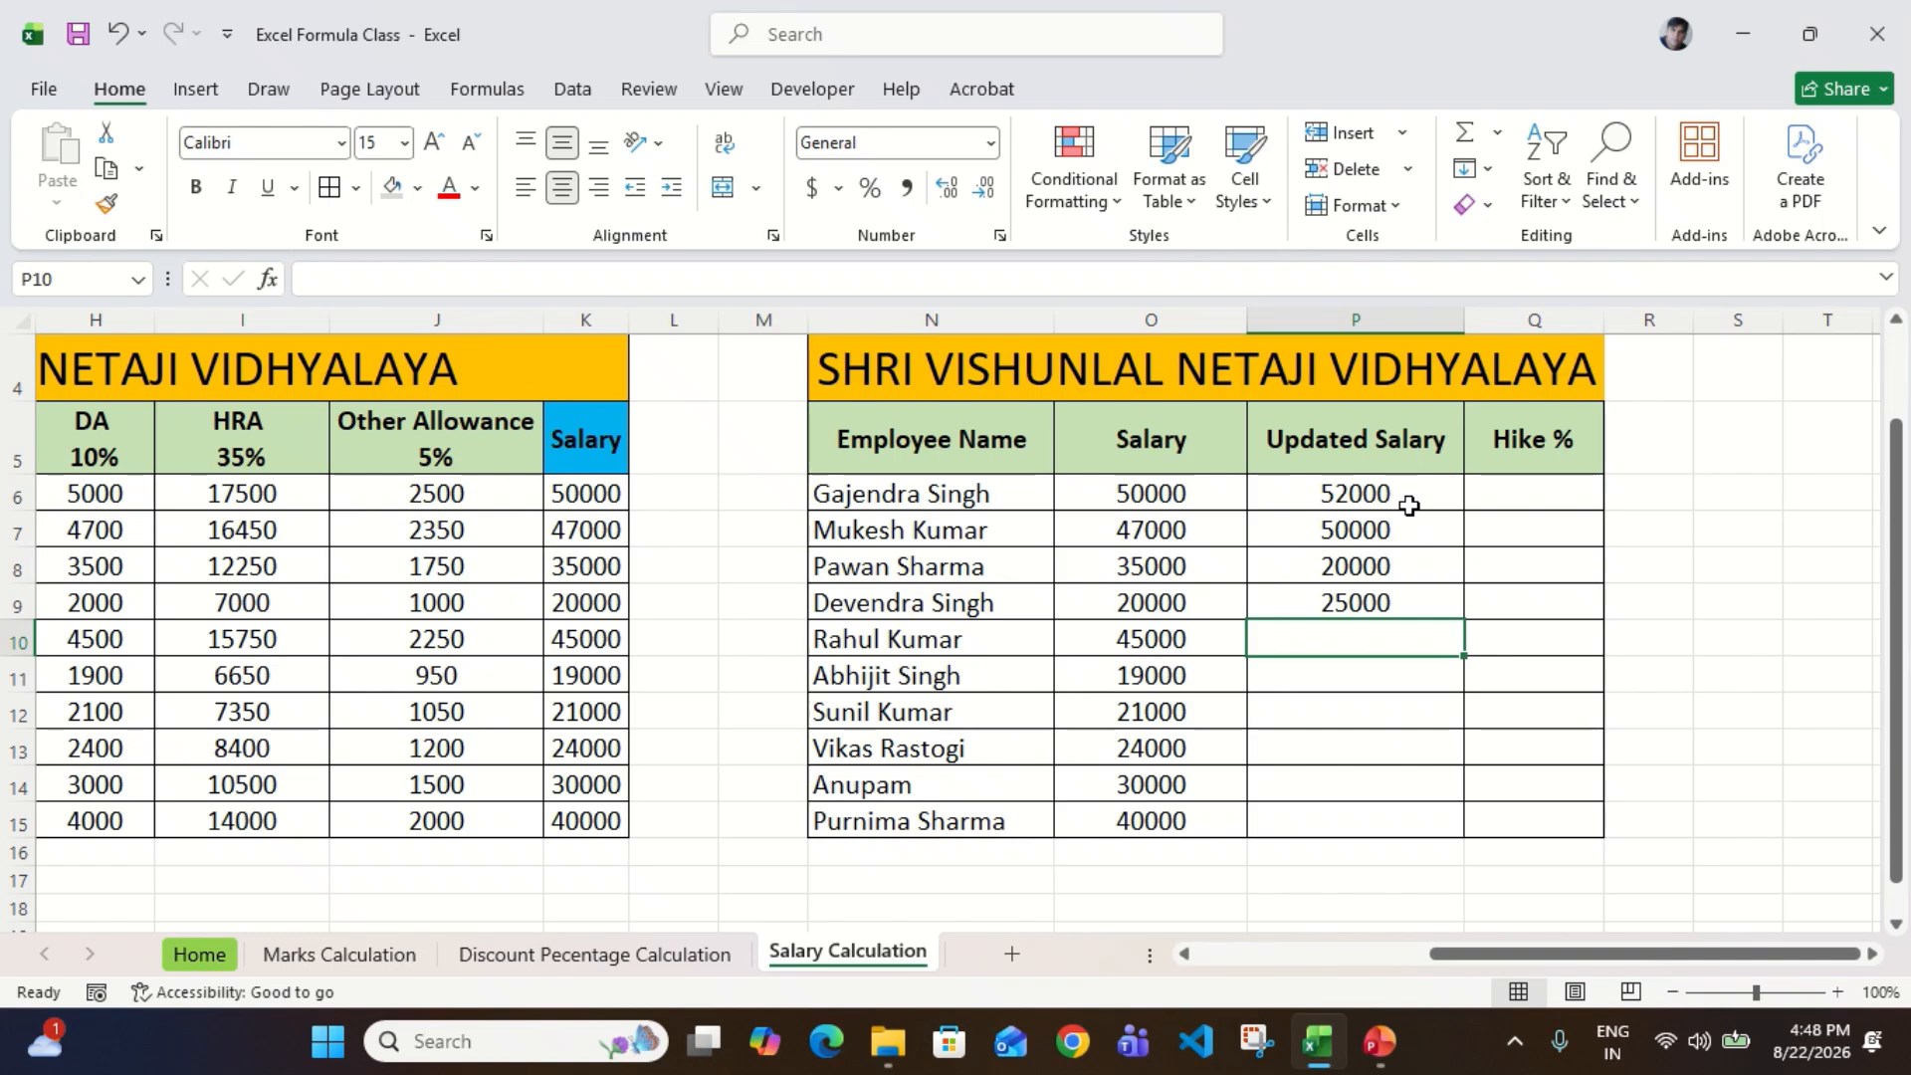
{"action": "type", "text": "50000"}
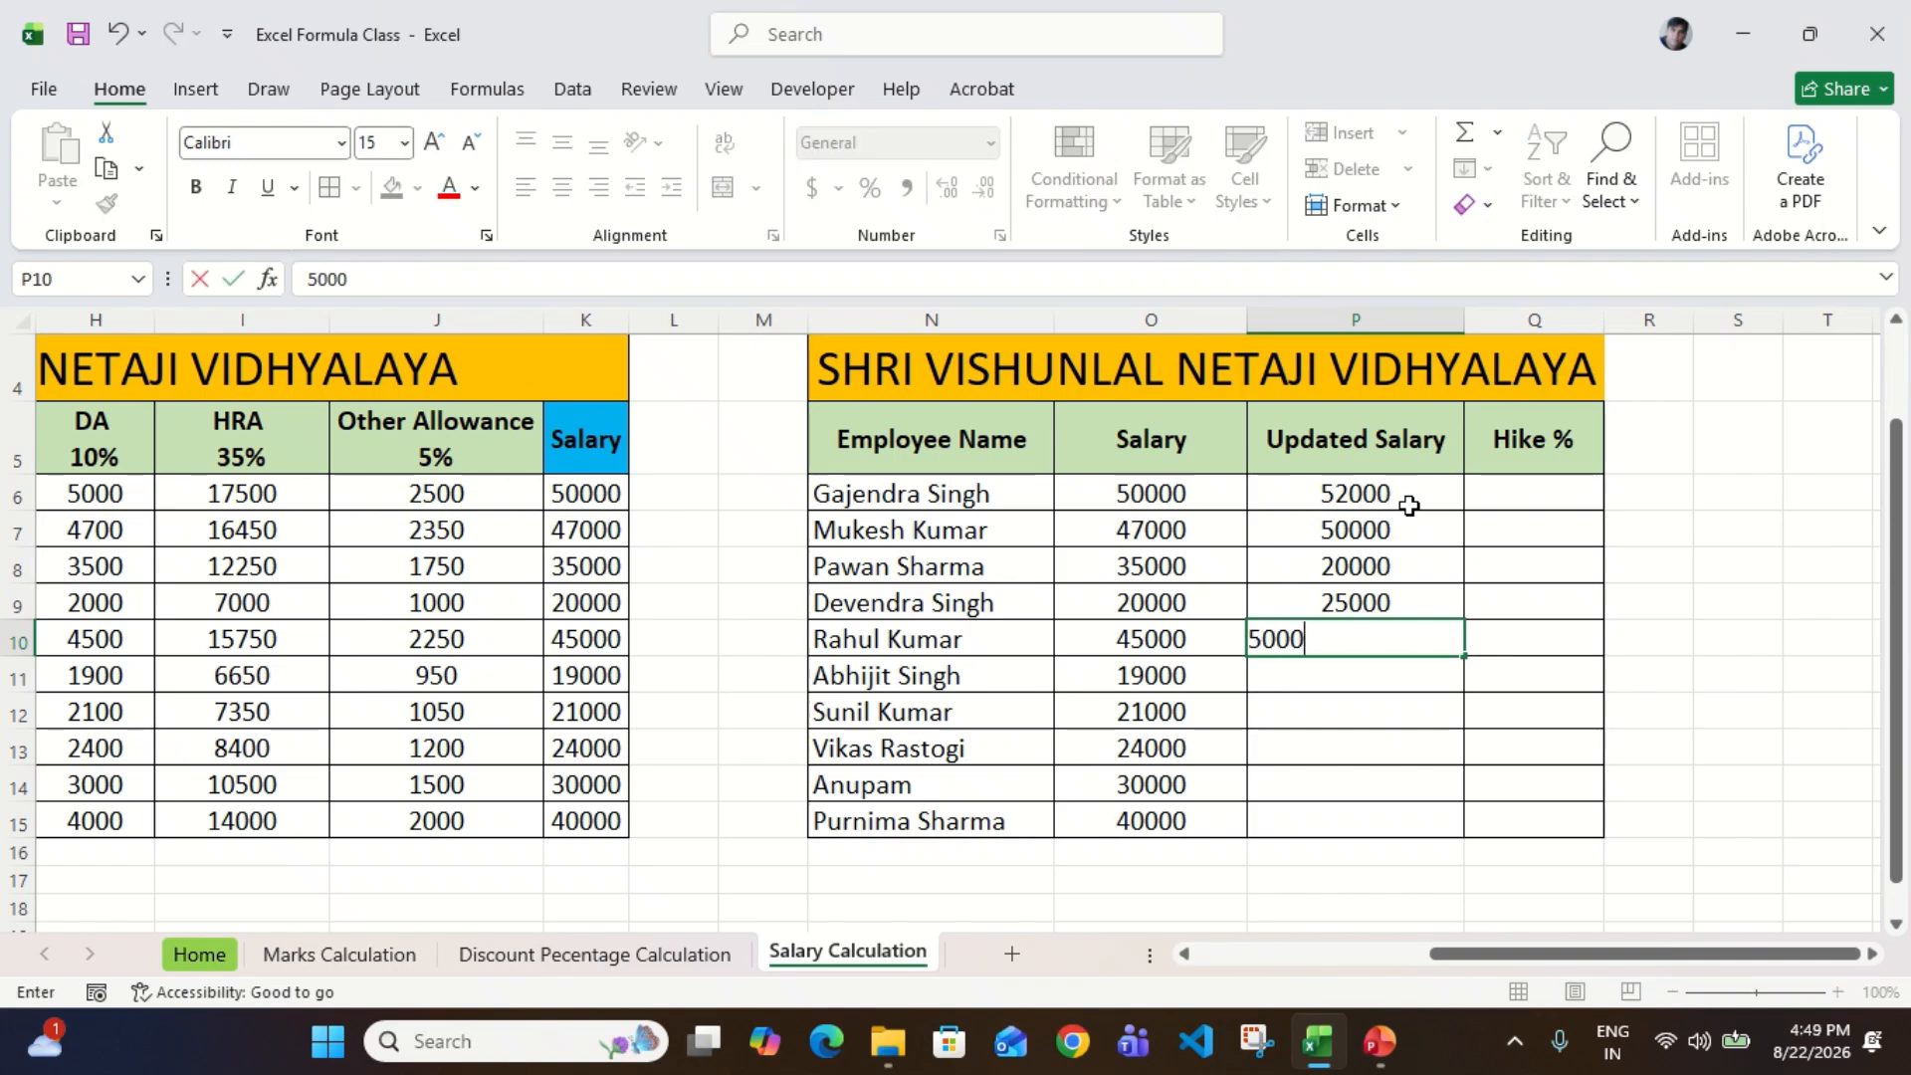
{"action": "key", "text": "Return"}
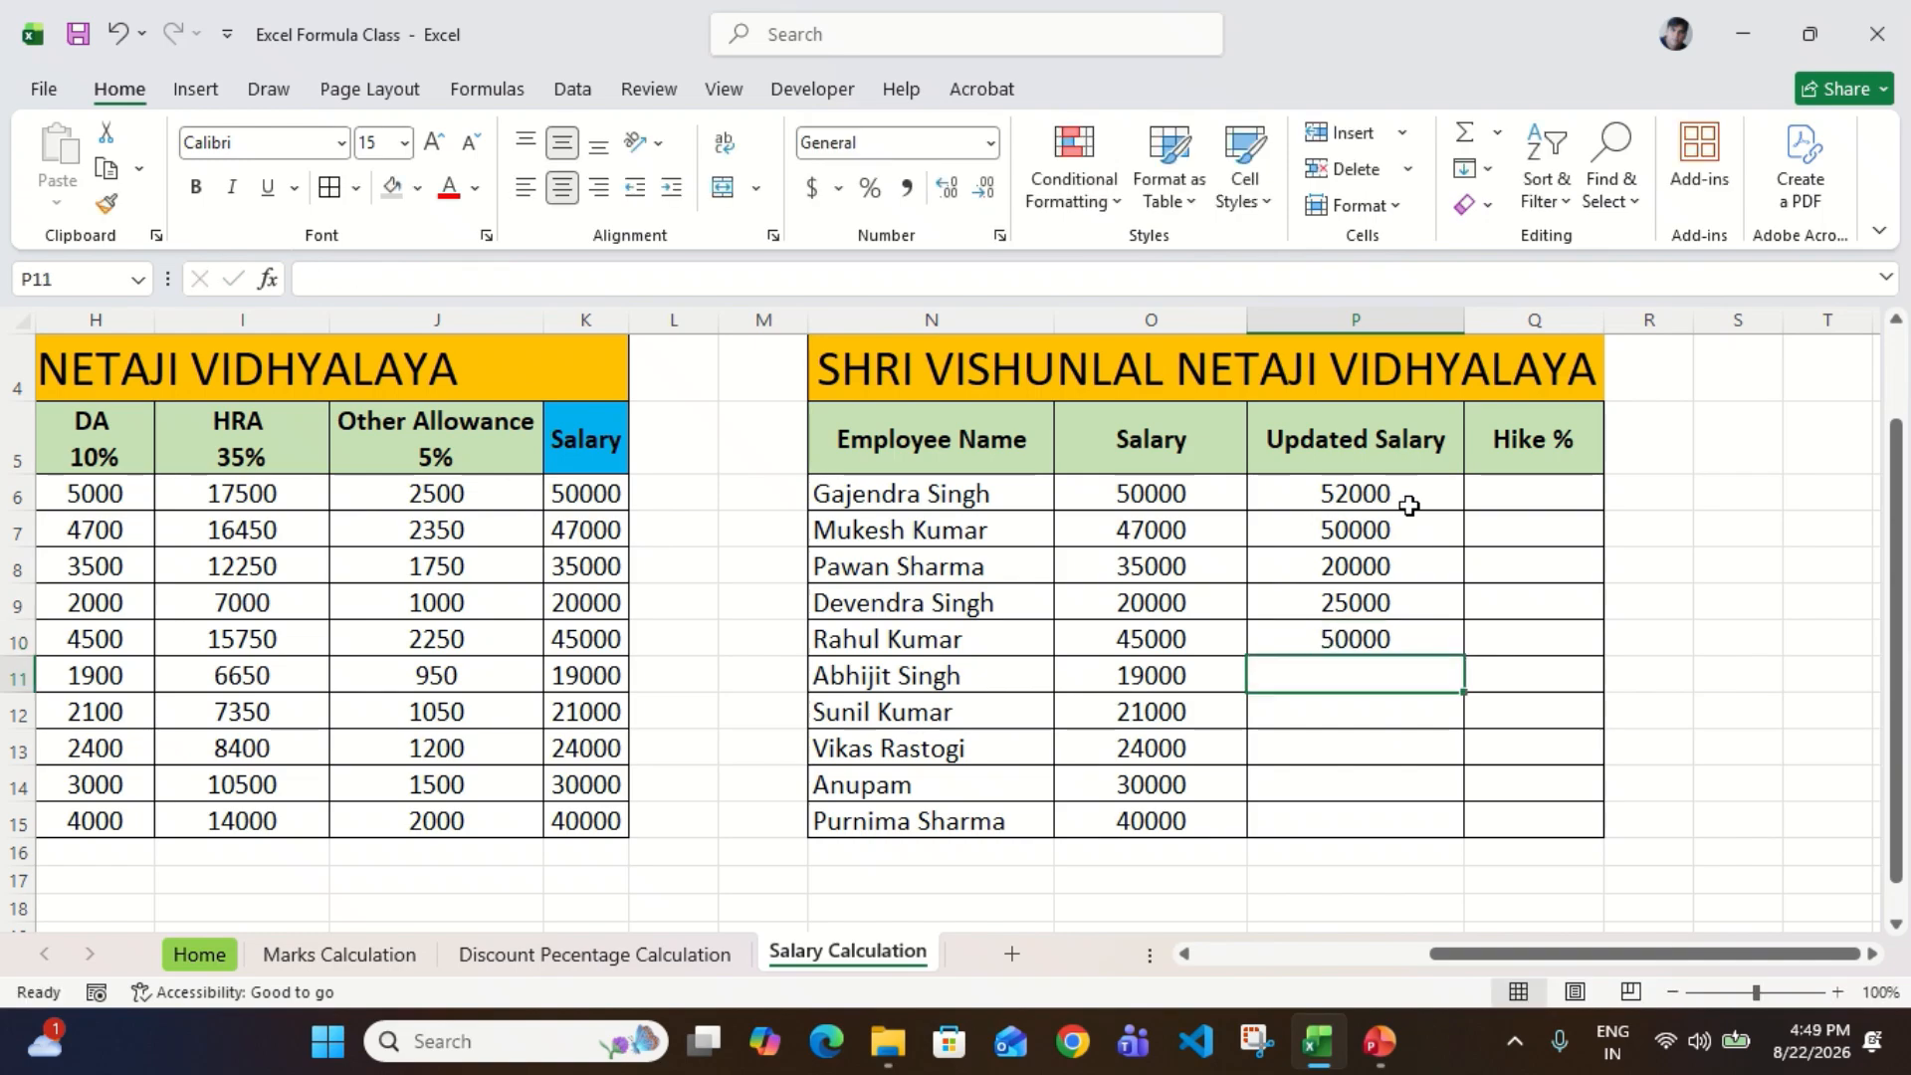
Step: Enter Updated Salary values of 23000, 24000 and 30000 in P11 through P13
{"action": "type", "text": "23000"}
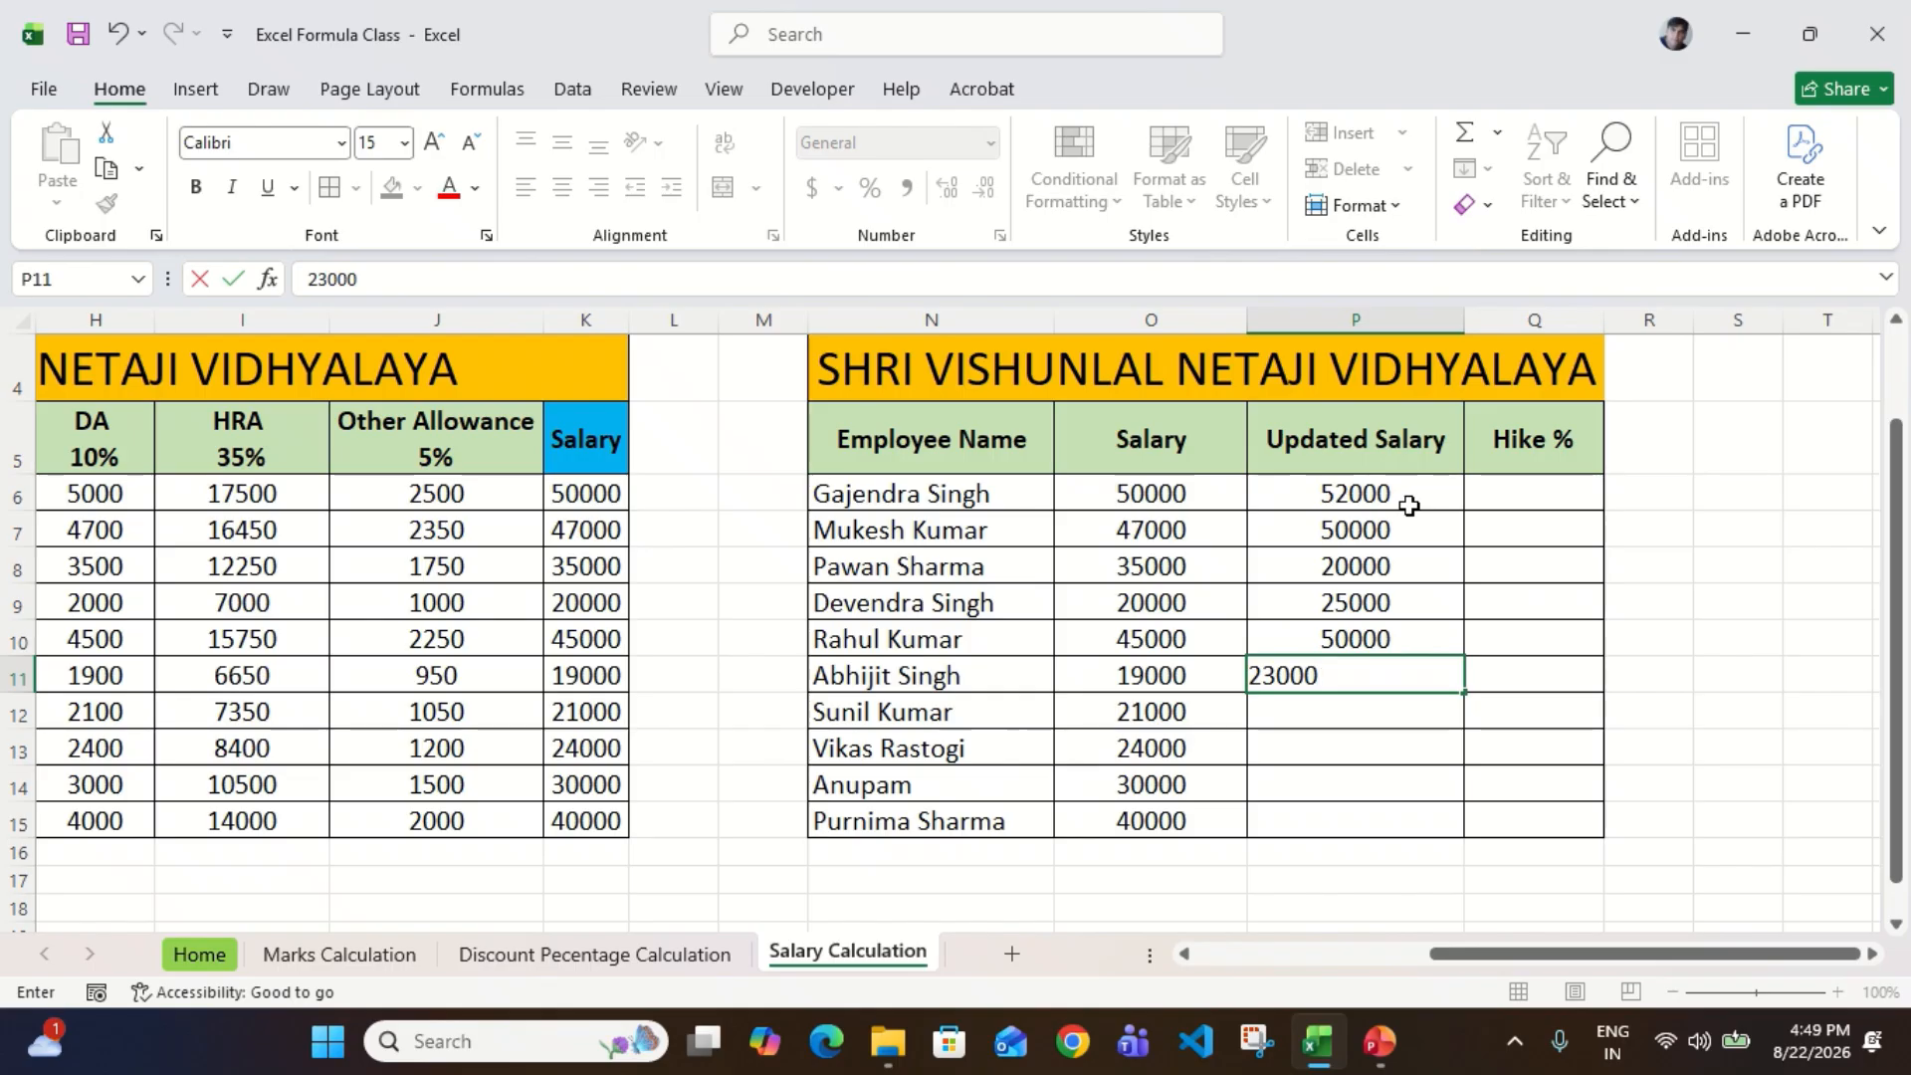
{"action": "key", "text": "Return"}
{"action": "key", "text": "Left"}
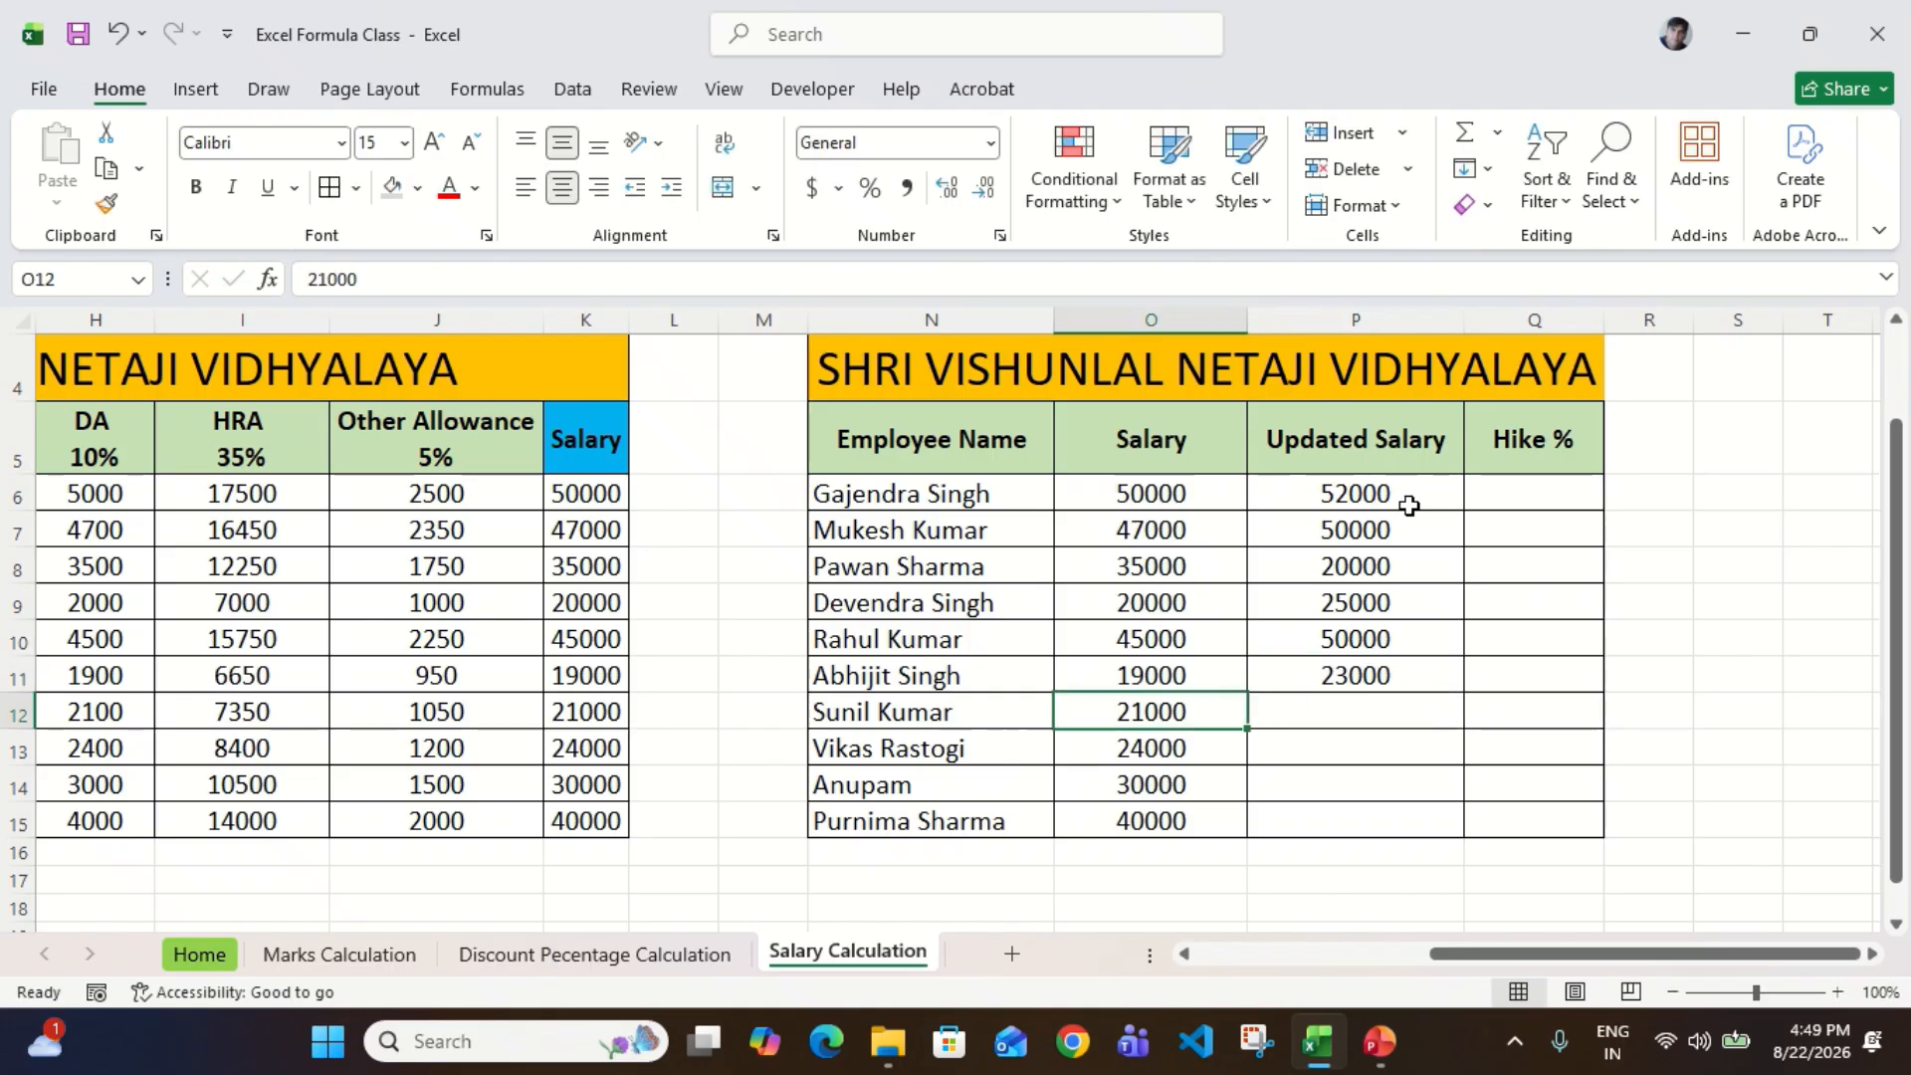
{"action": "key", "text": "Right"}
{"action": "type", "text": "24000"}
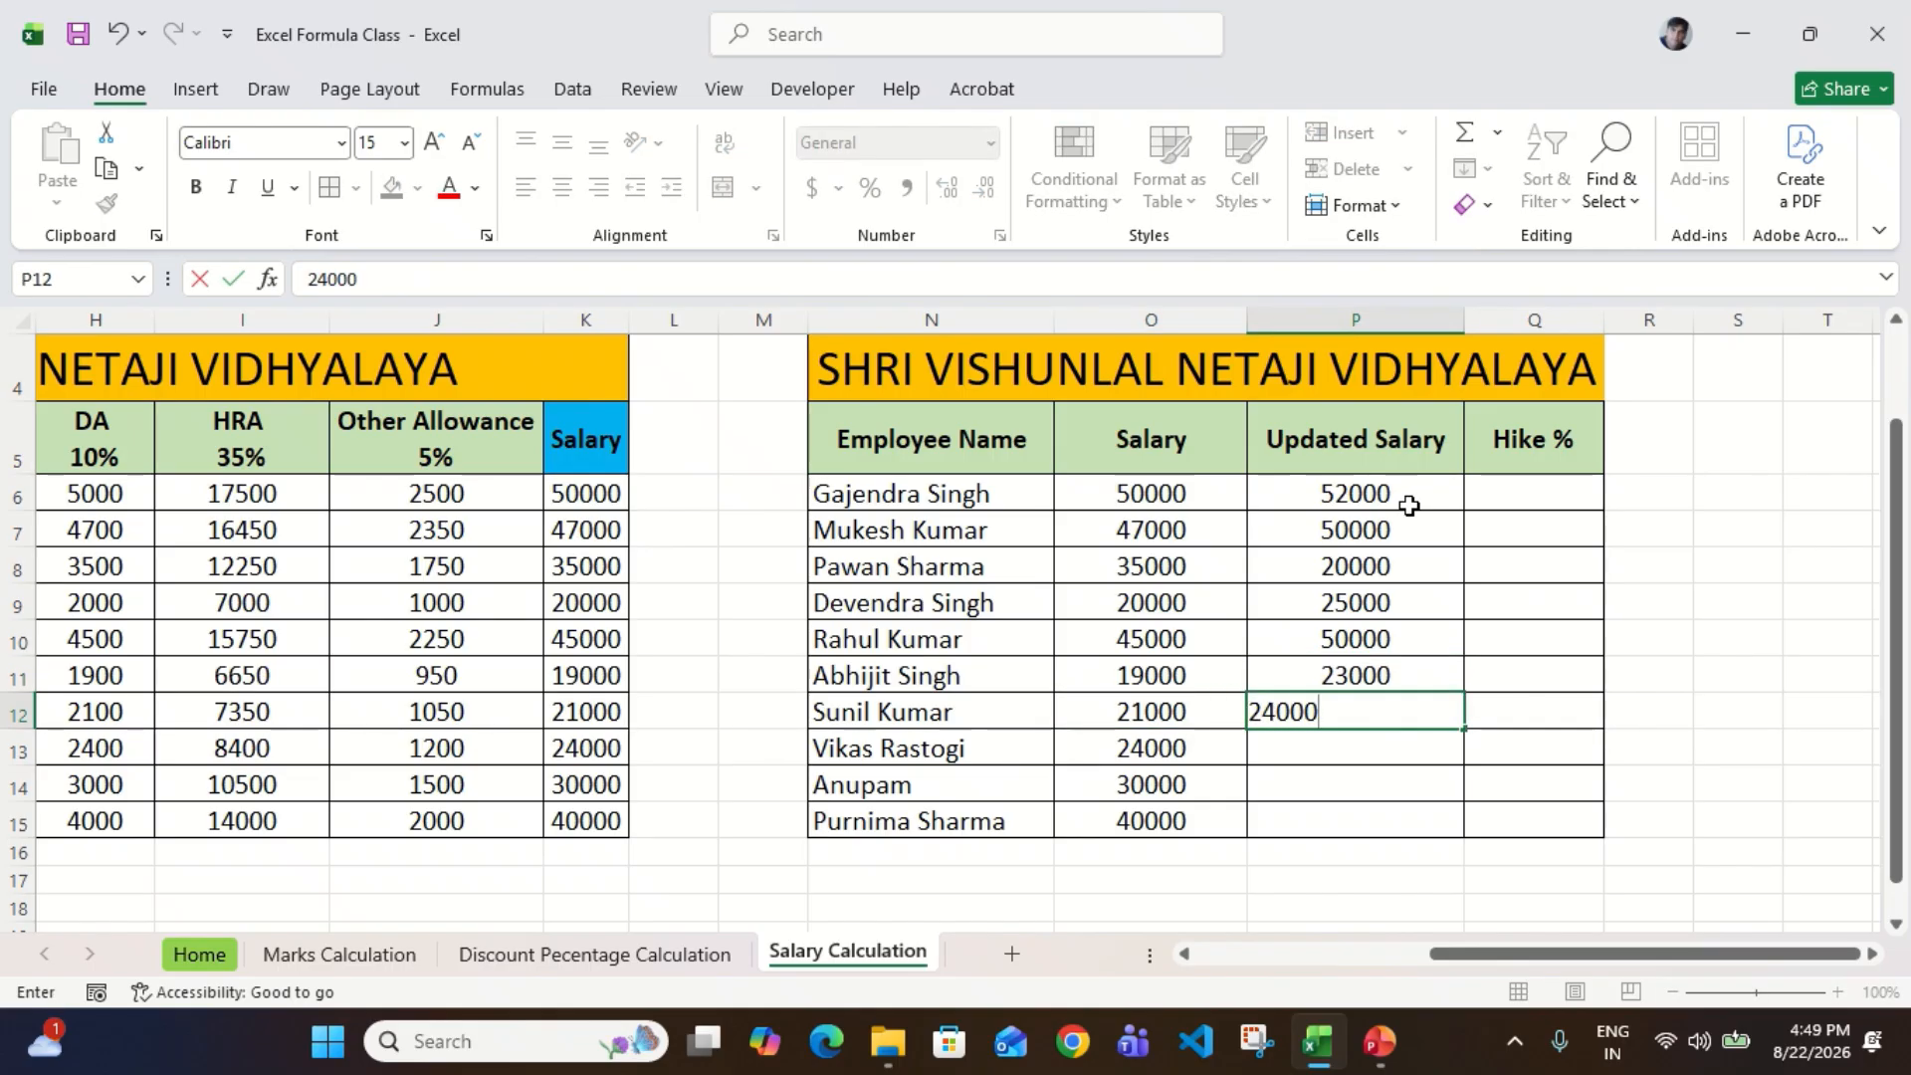
{"action": "key", "text": "Return"}
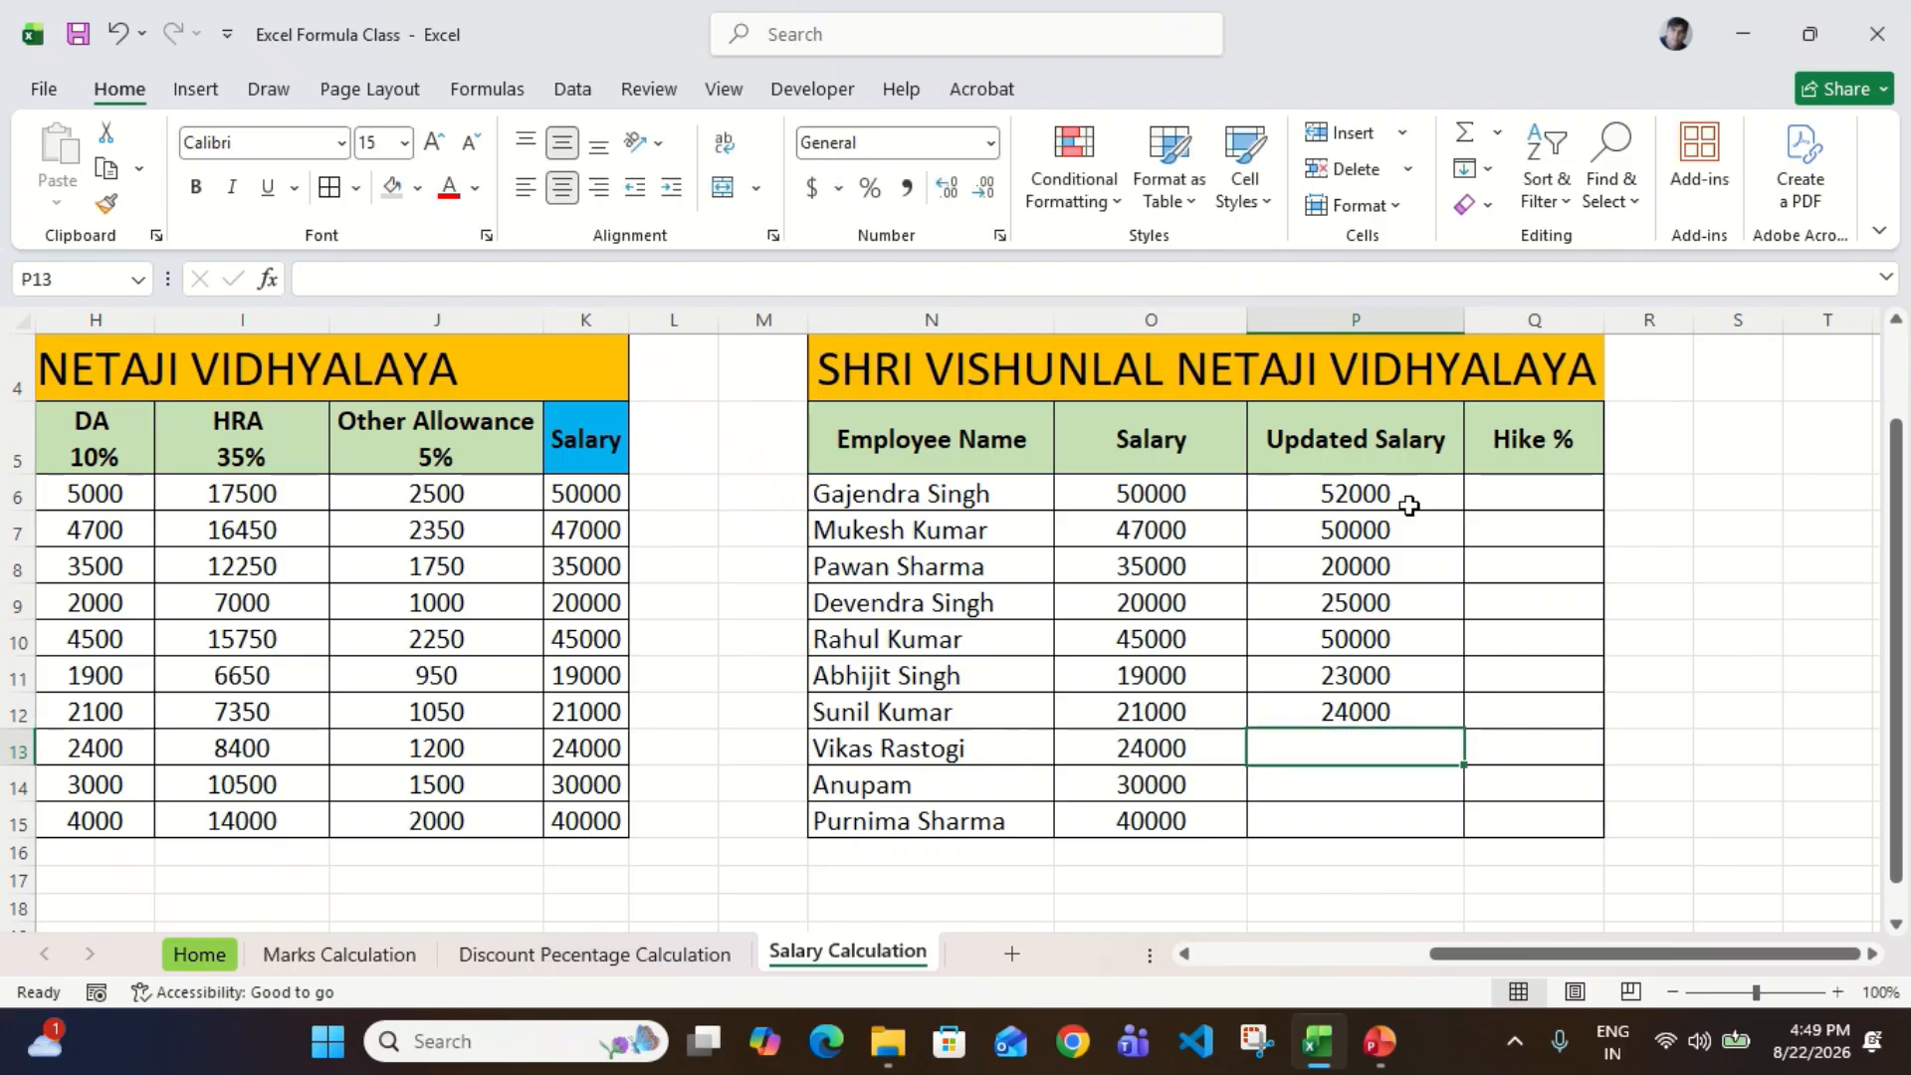
{"action": "type", "text": "30000"}
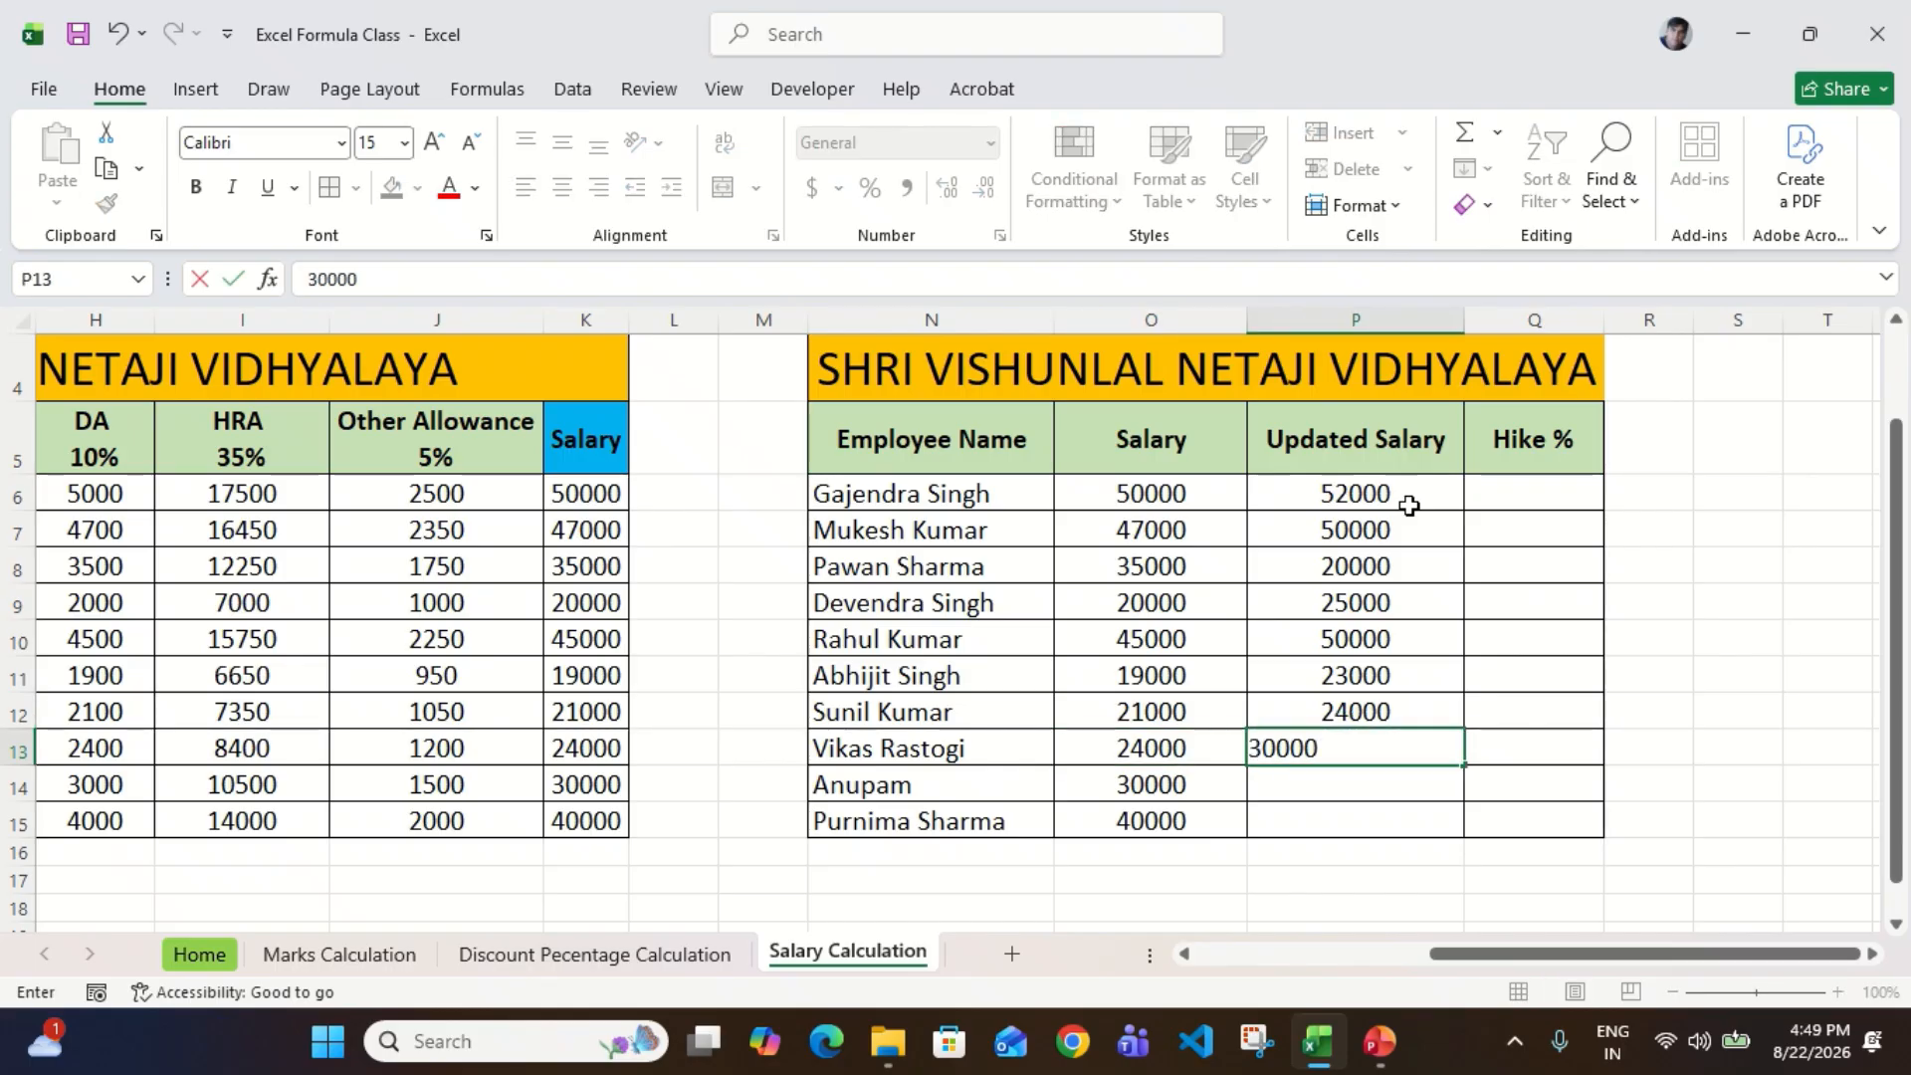
{"action": "key", "text": "Return"}
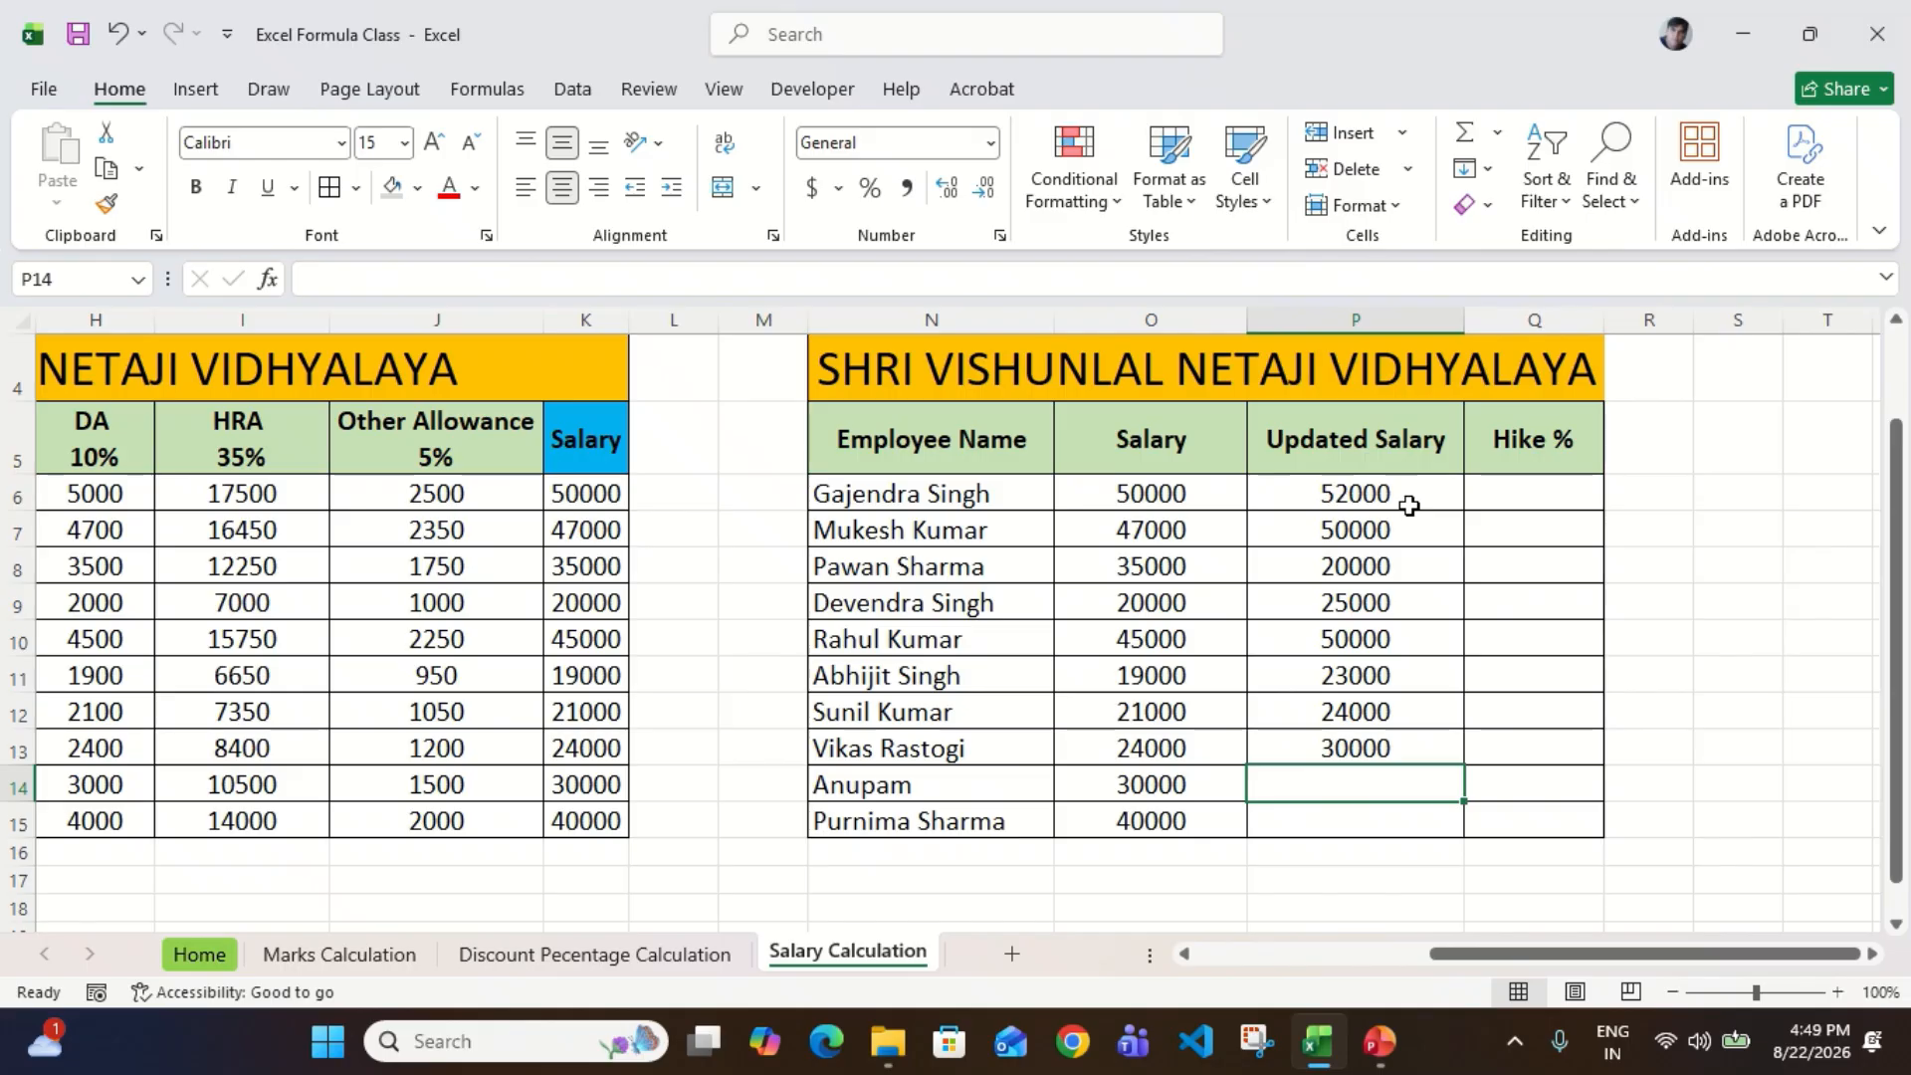
Step: Enter Updated Salary values of 40000 in P14 and 50000 in P15
{"action": "type", "text": "40000"}
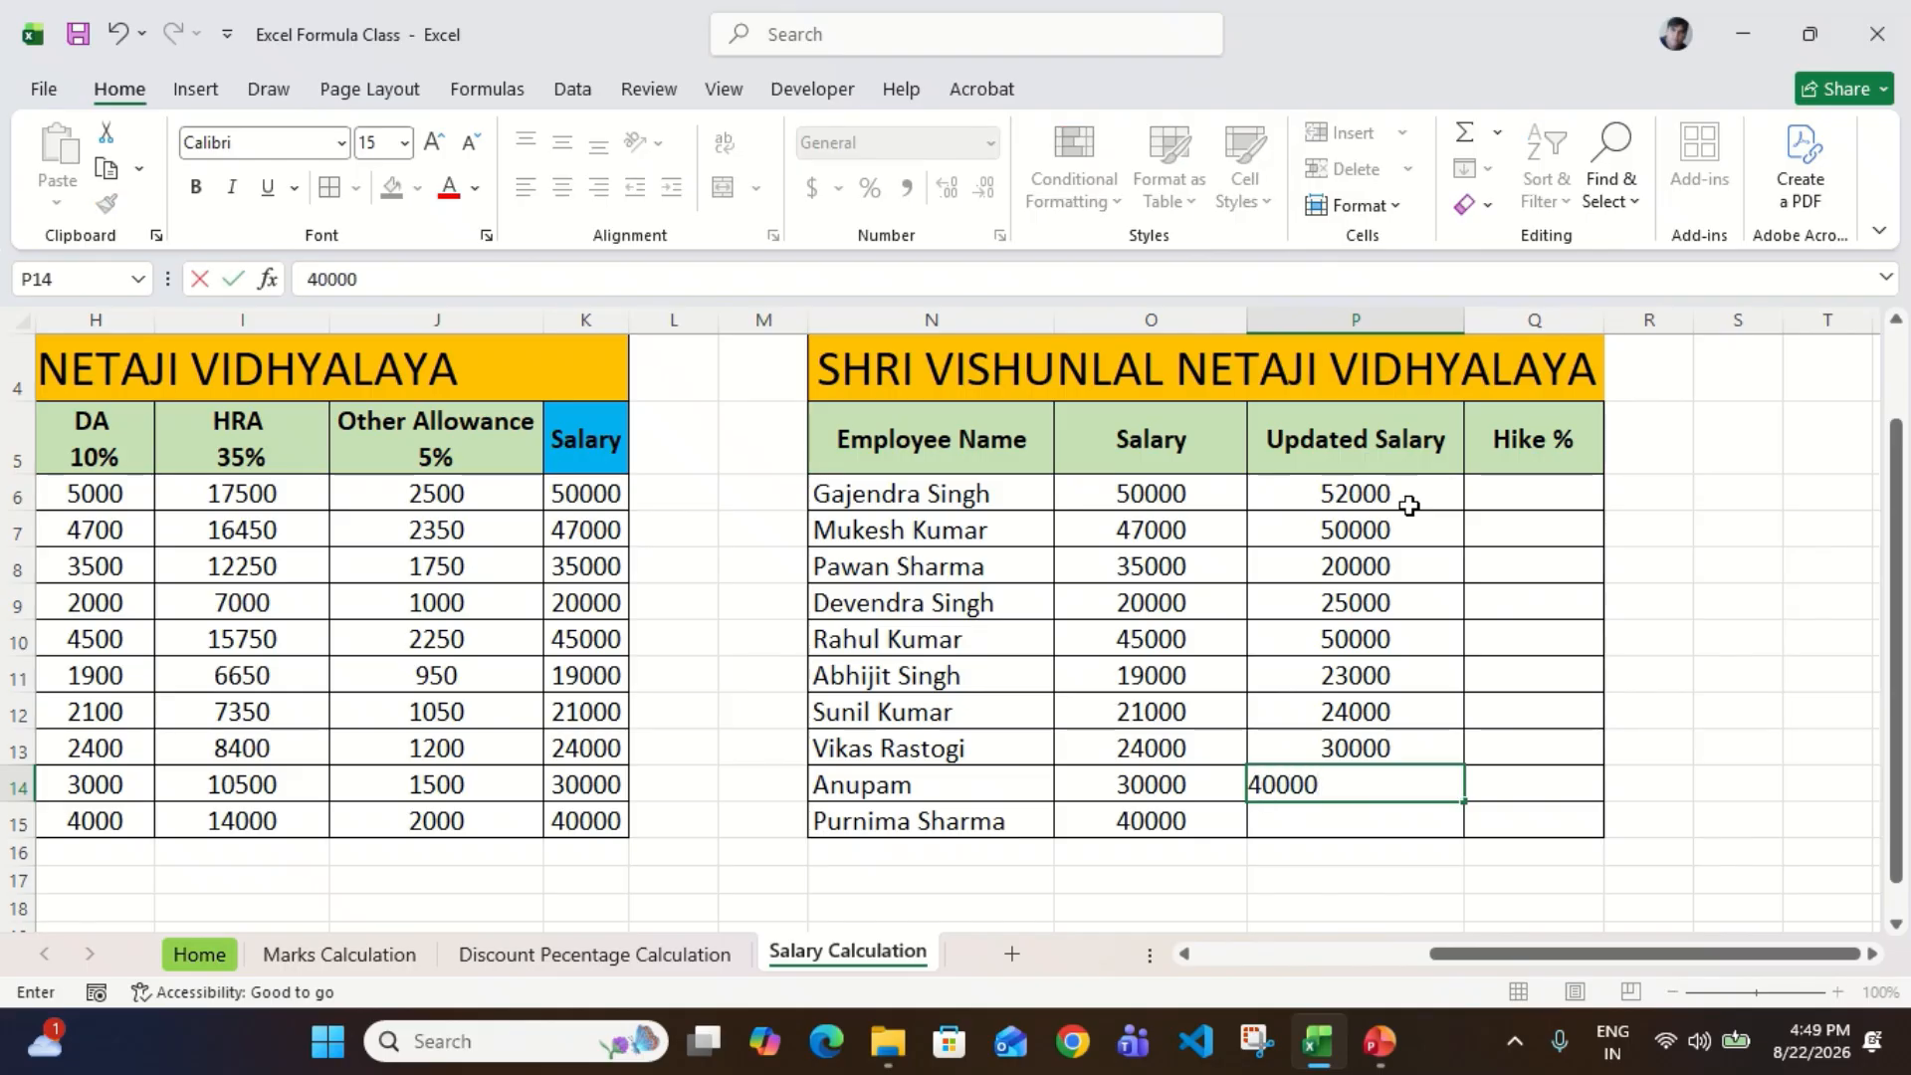
{"action": "key", "text": "Return"}
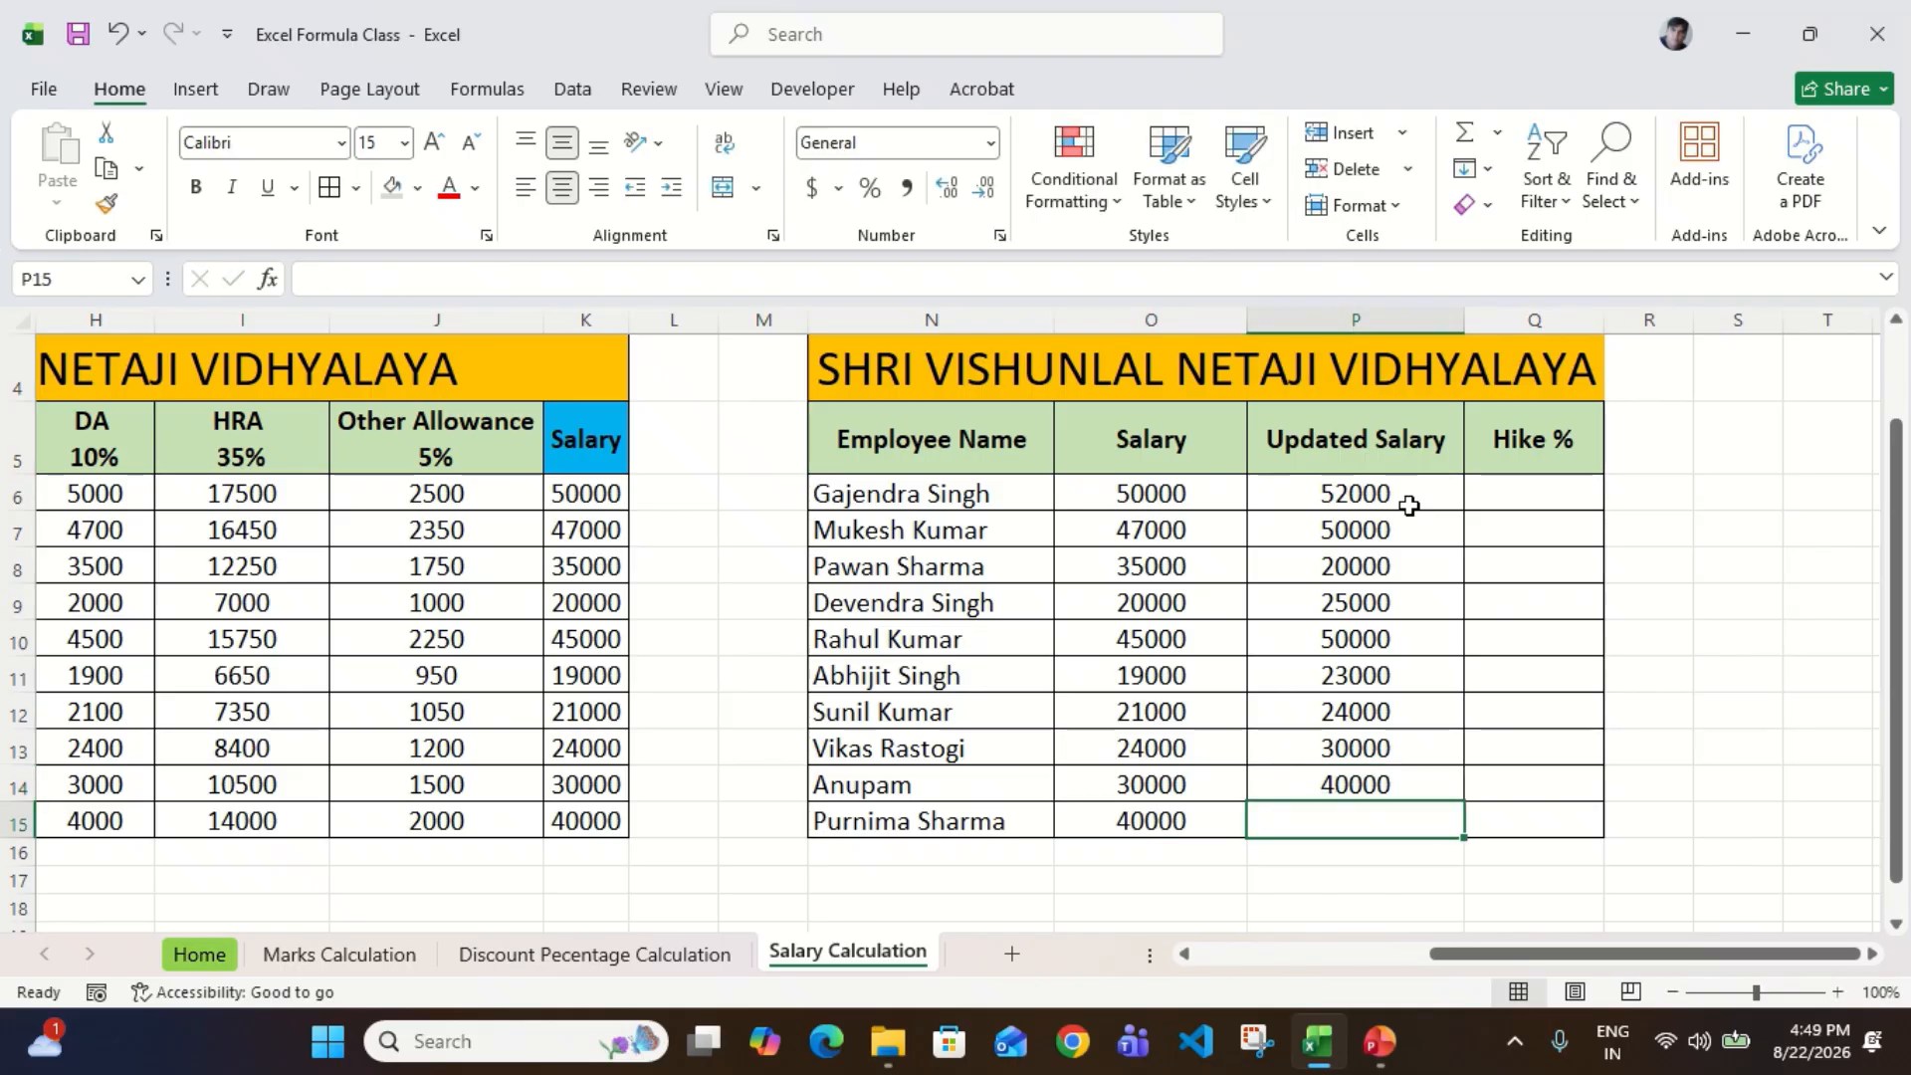
{"action": "type", "text": "50000"}
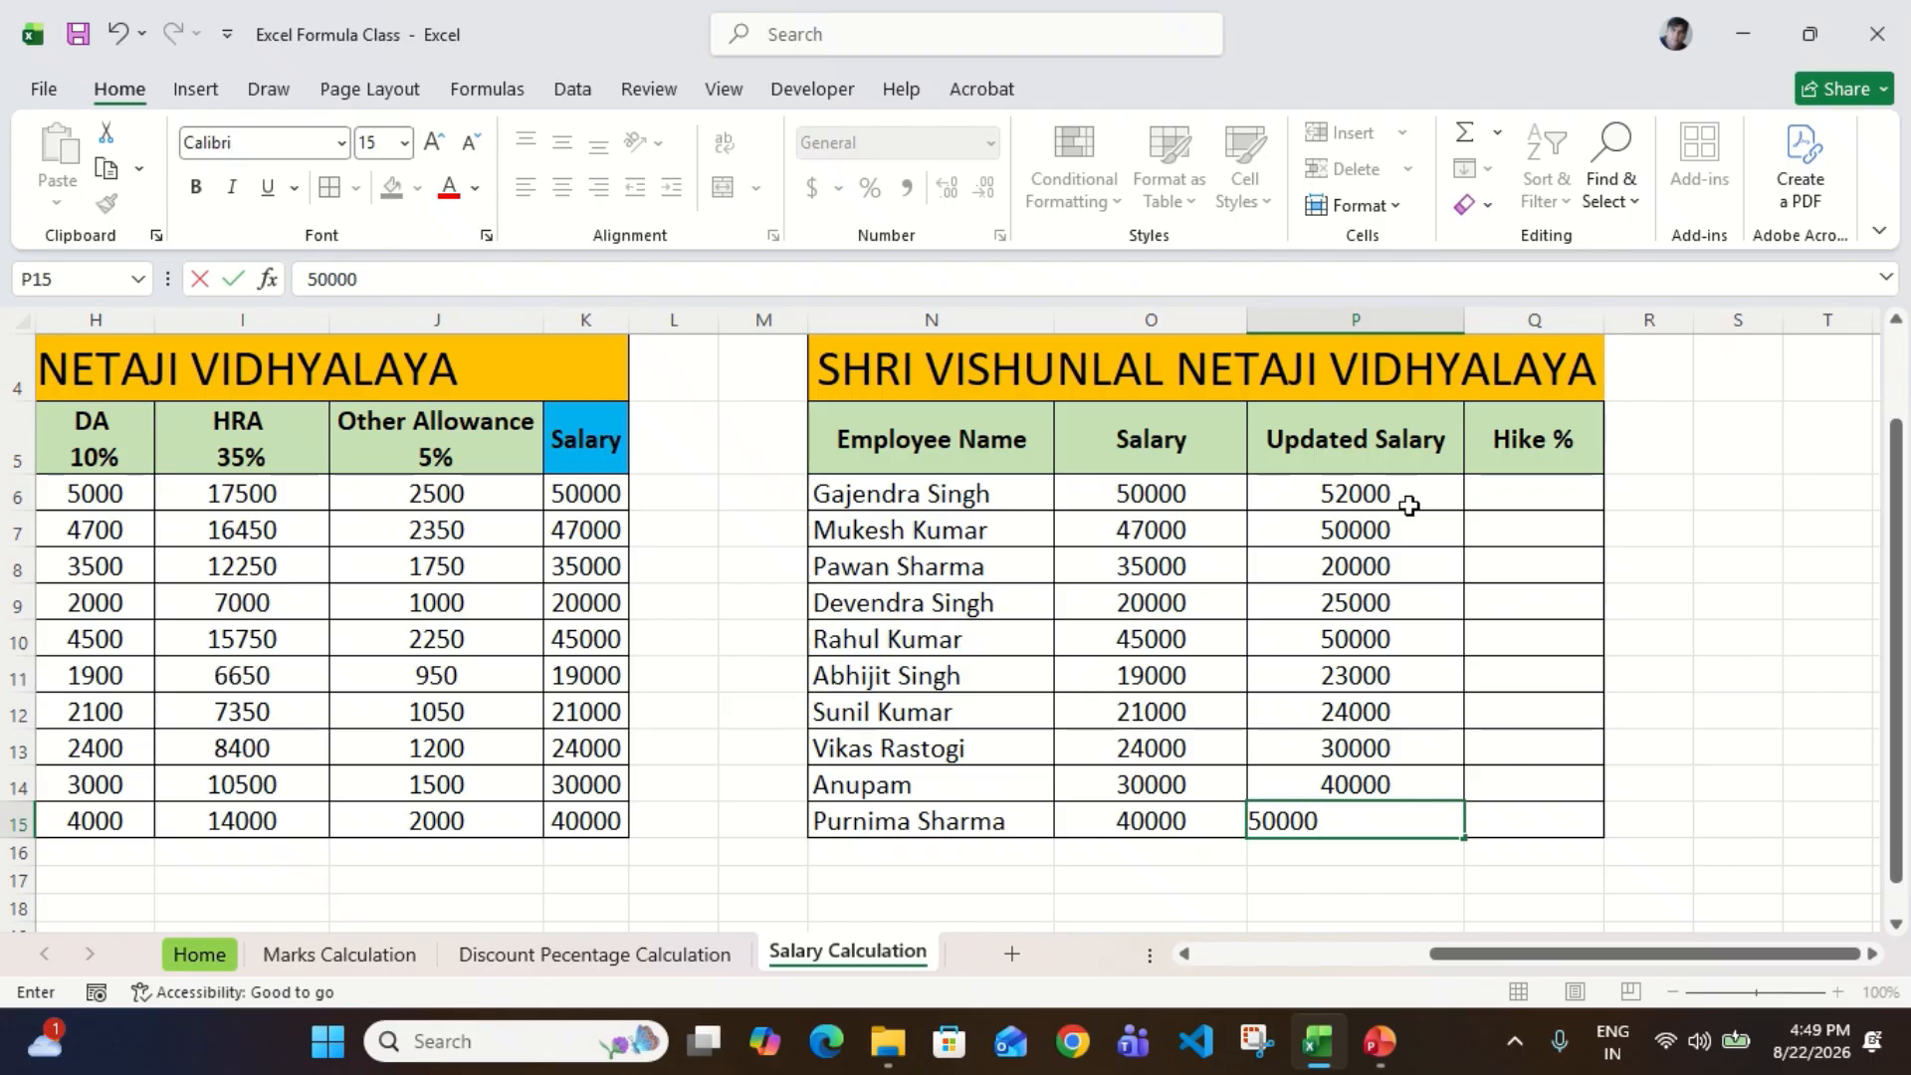
{"action": "key", "text": "Return"}
{"action": "key", "text": "Up"}
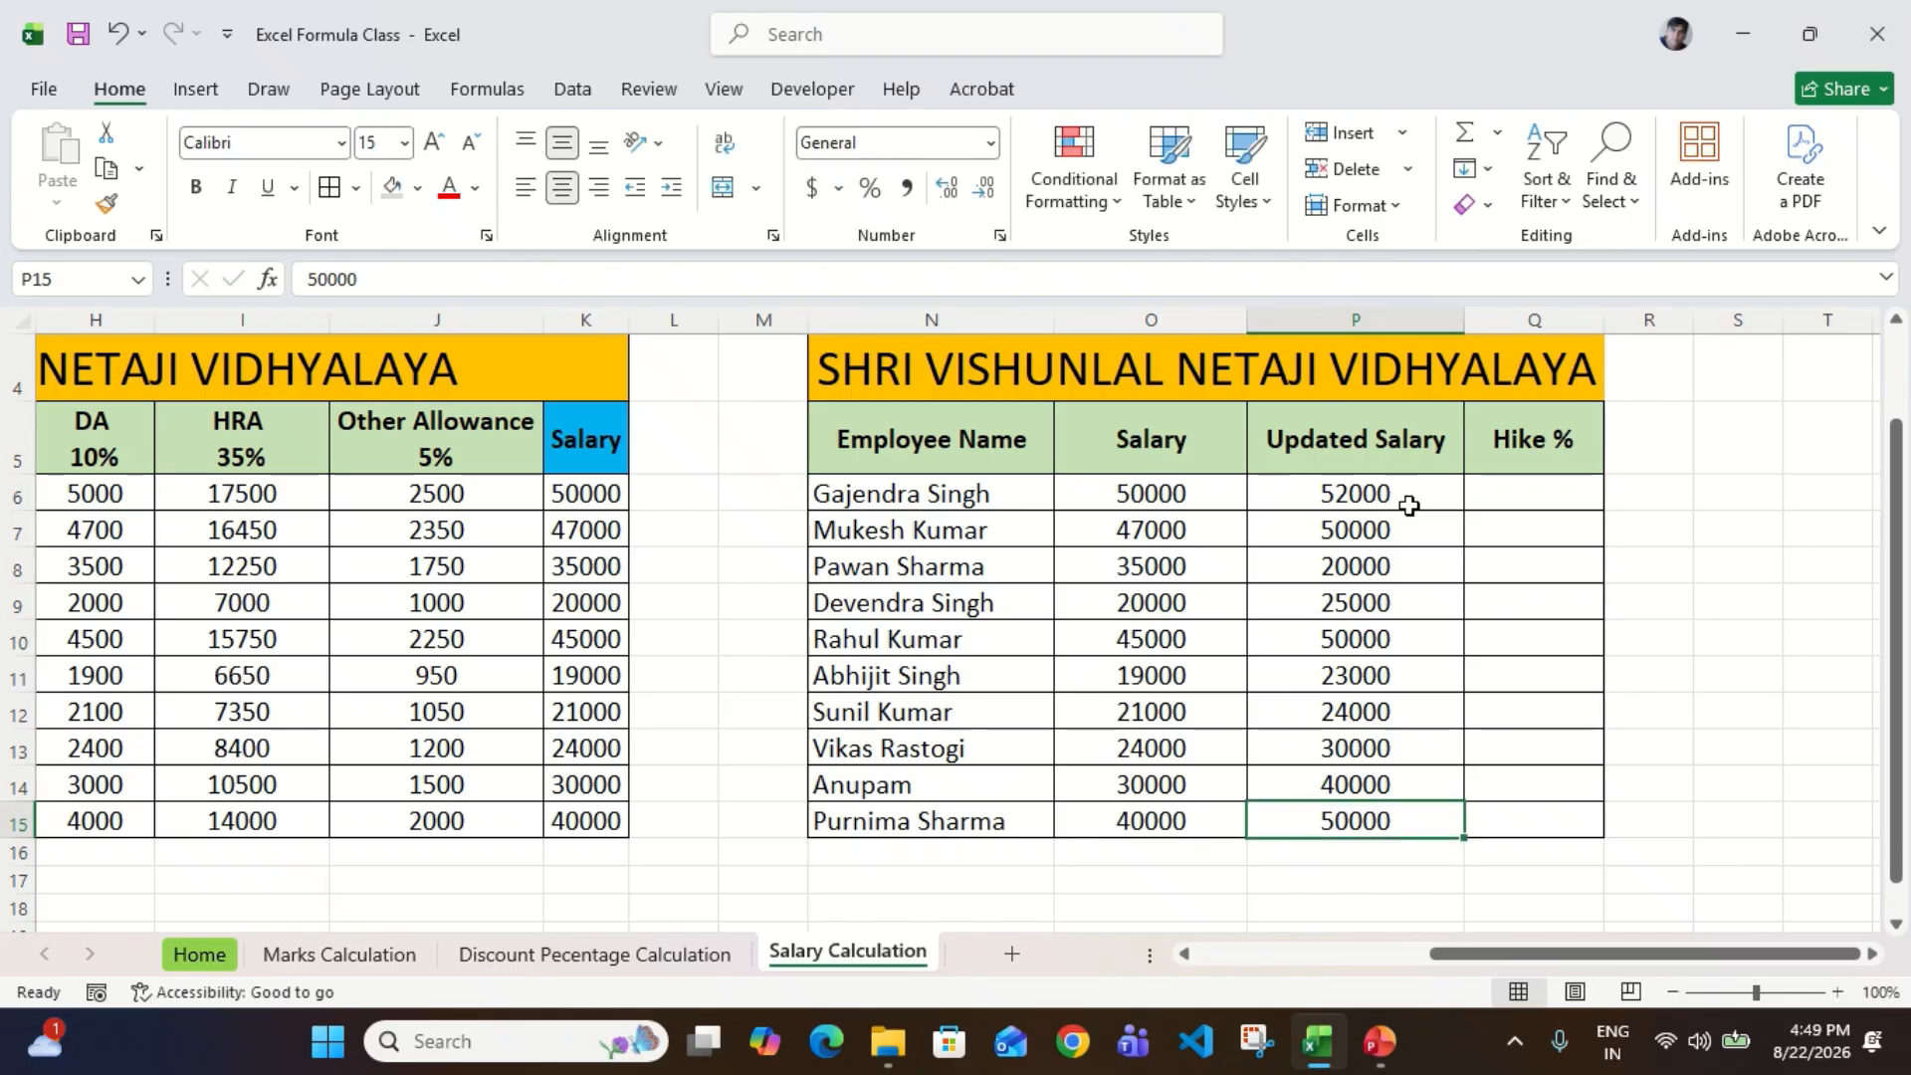
Step: Look over the Updated Salary entries in P6 through P15, ending on P6
{"action": "key", "text": "ctrl+shift+Up"}
{"action": "key", "text": "ctrl+Up"}
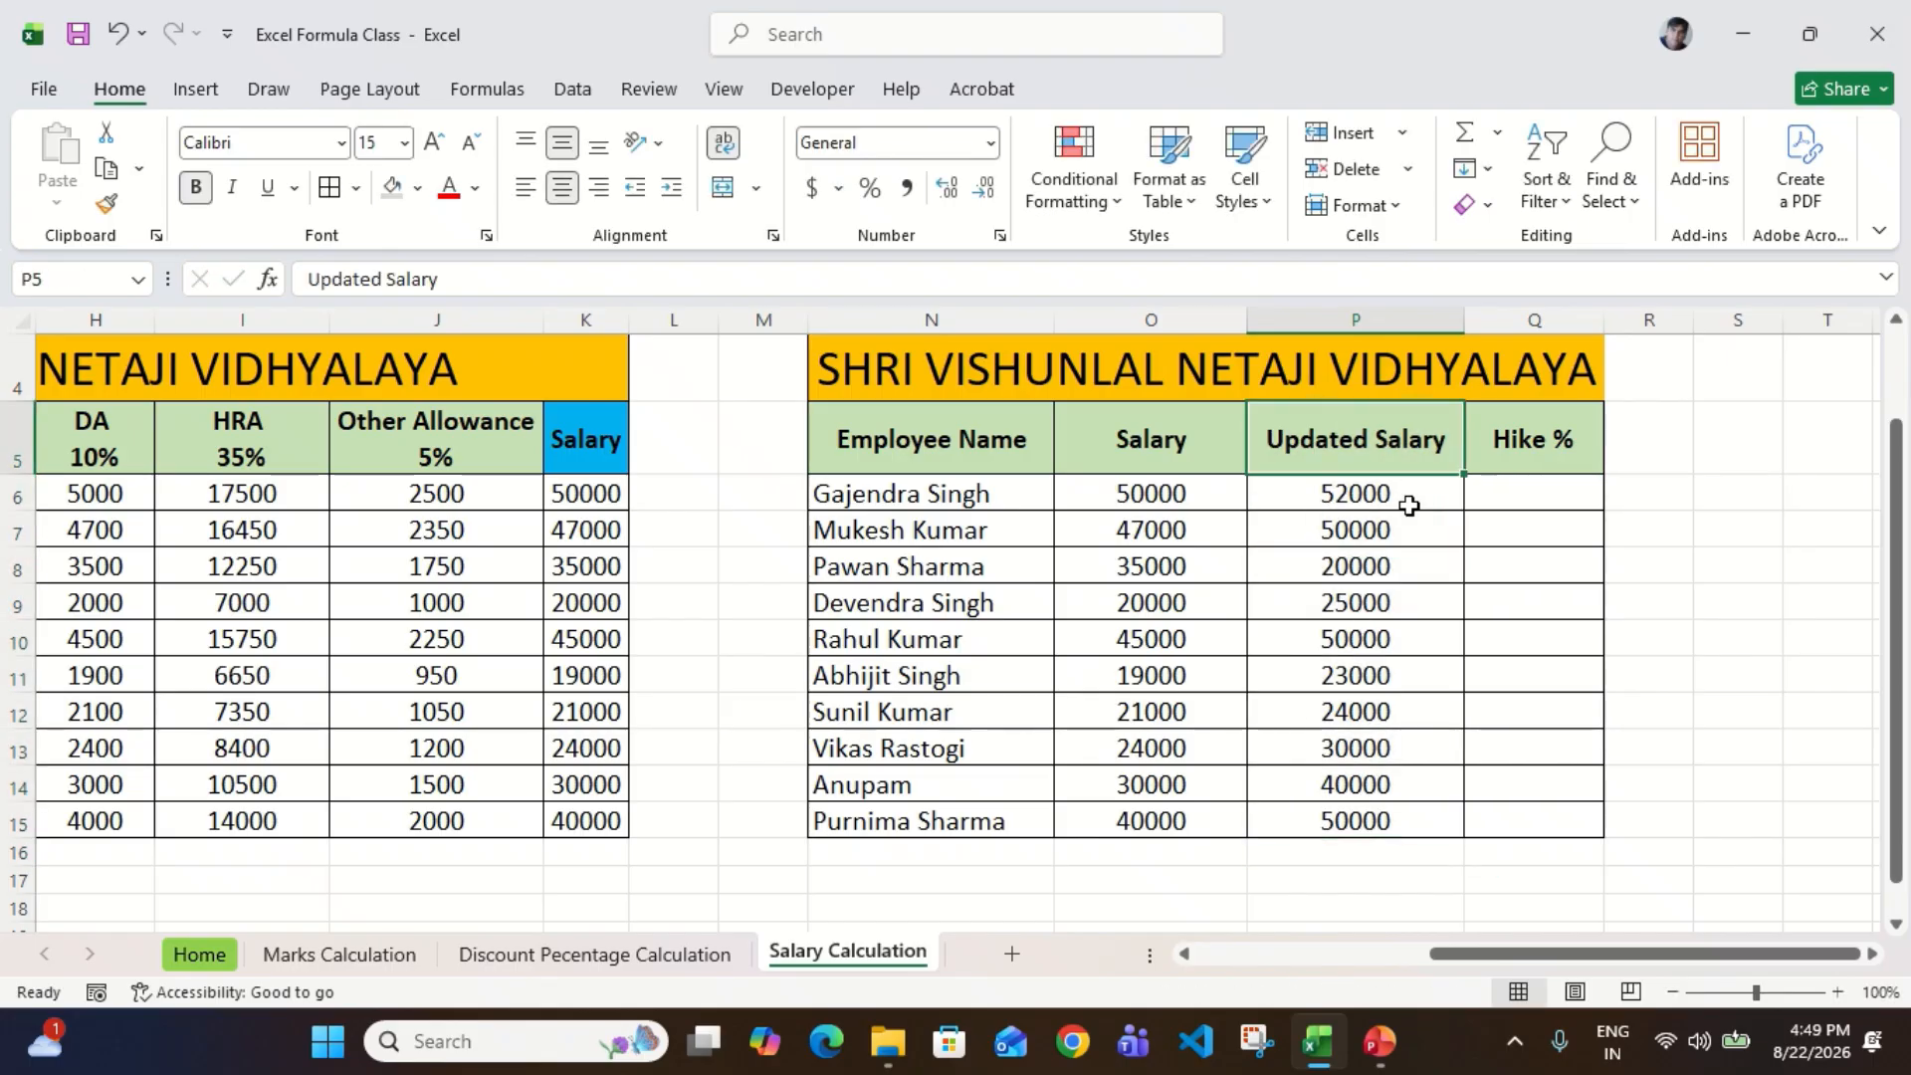
{"action": "key", "text": "Down"}
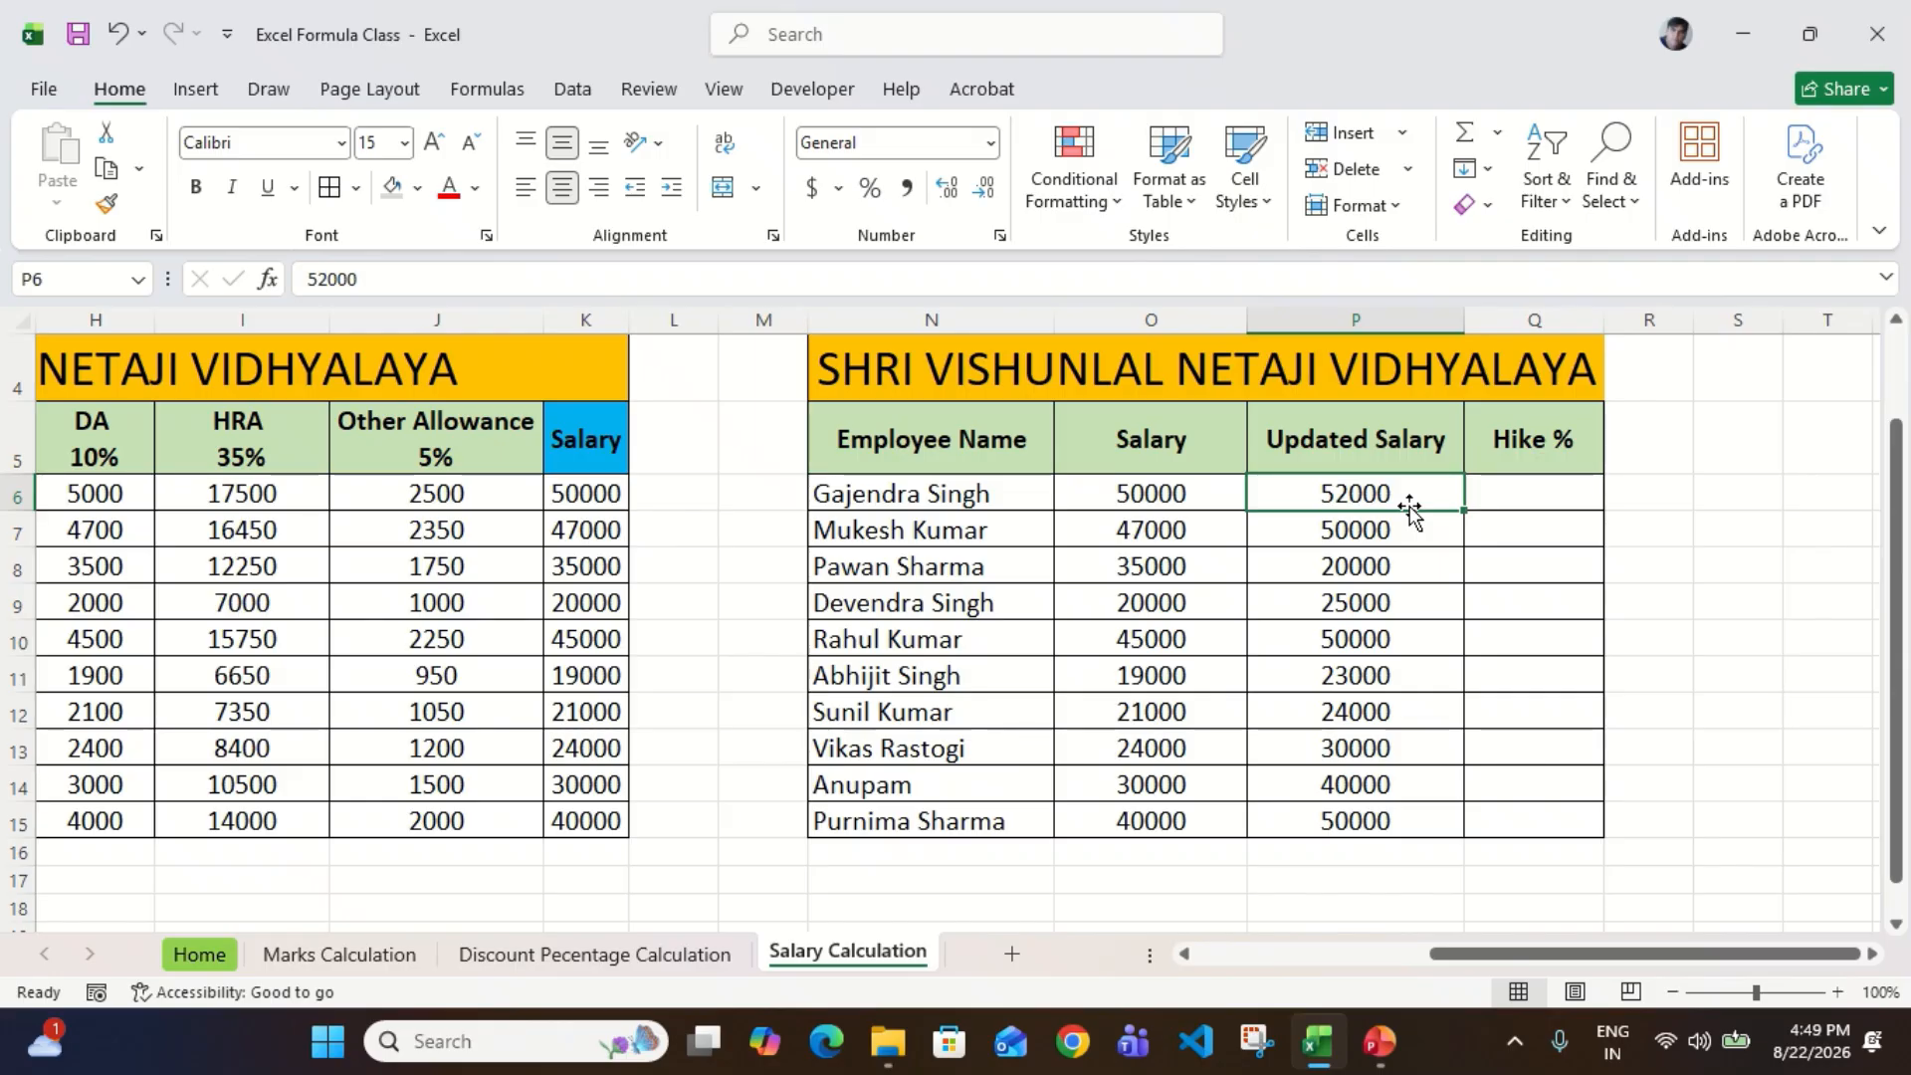
{"action": "key", "text": "ctrl+shift+Down"}
{"action": "key", "text": "ctrl+shift+Up"}
{"action": "key", "text": "ctrl+shift+Down"}
{"action": "key", "text": "ctrl+Up"}
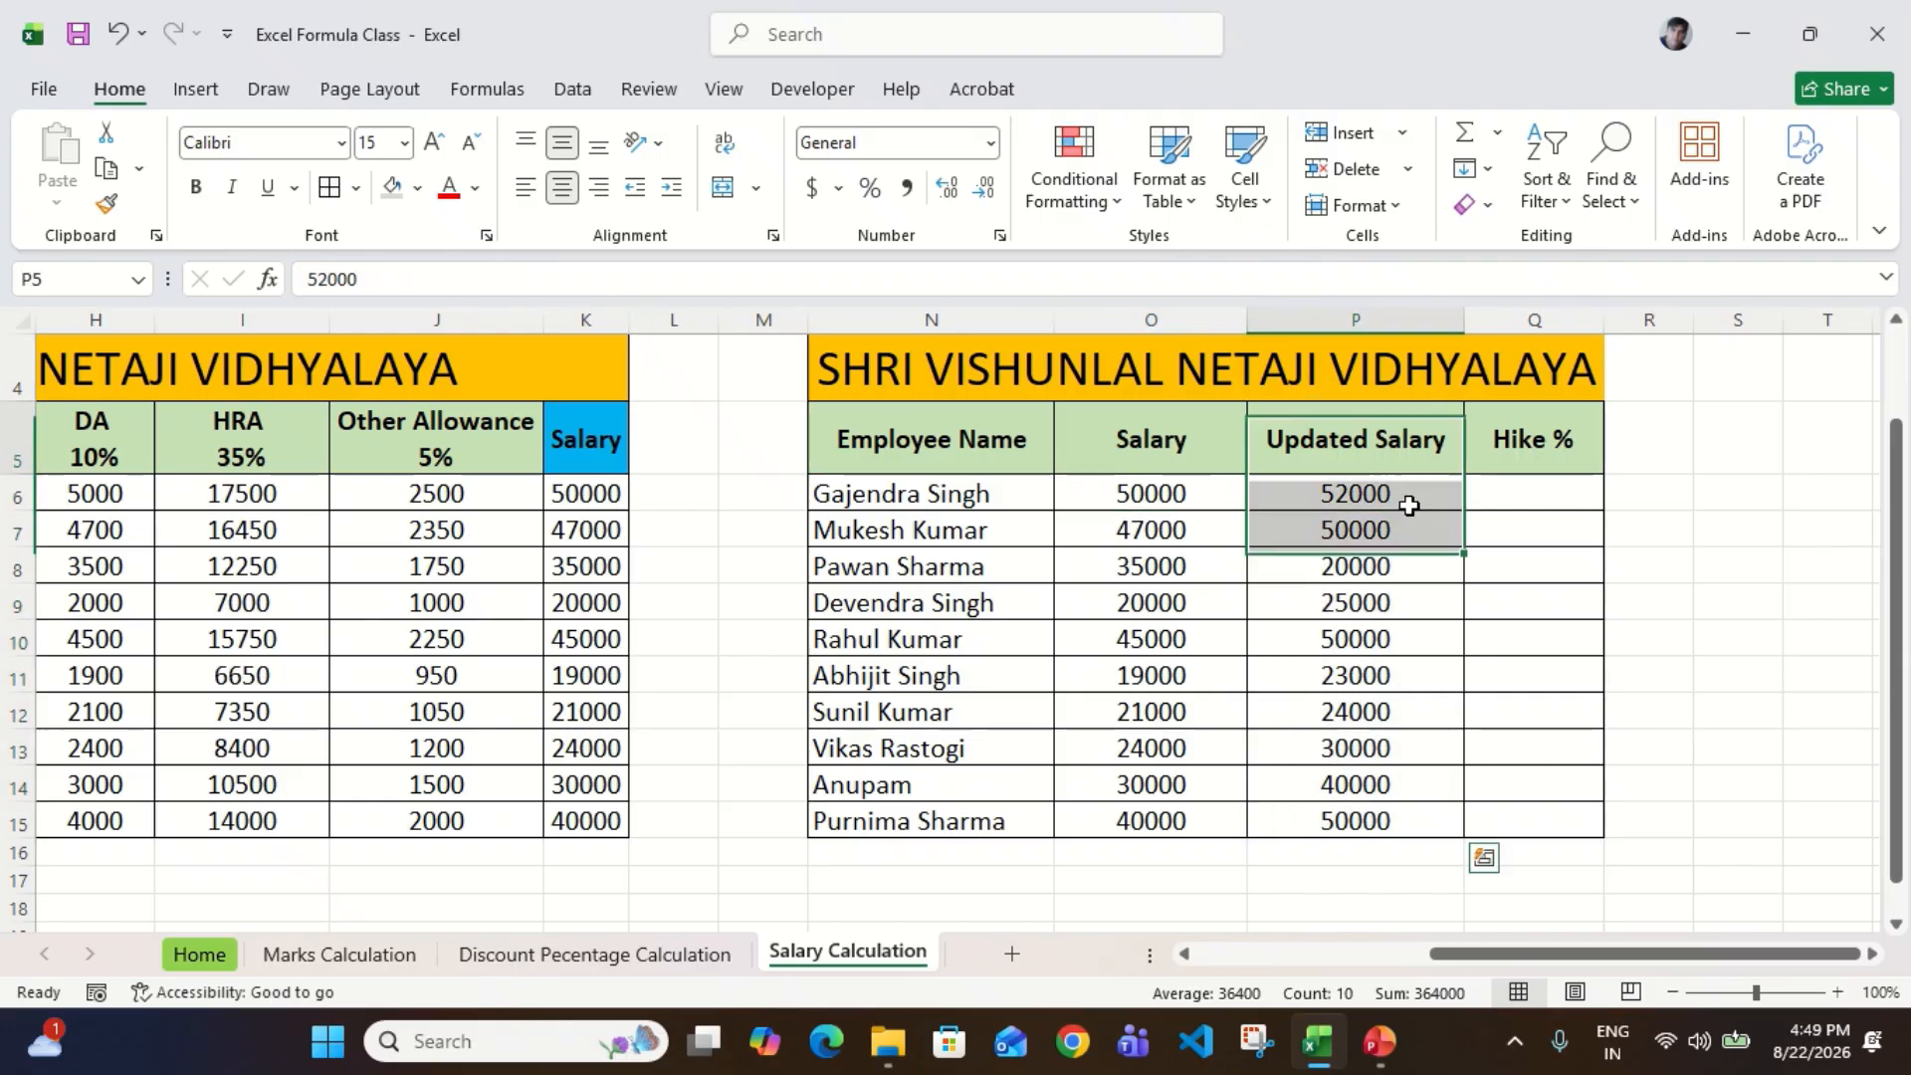
{"action": "key", "text": "Down"}
{"action": "key", "text": "Down"}
{"action": "key", "text": "Up"}
{"action": "left_click", "coordinate": [1410, 505]}
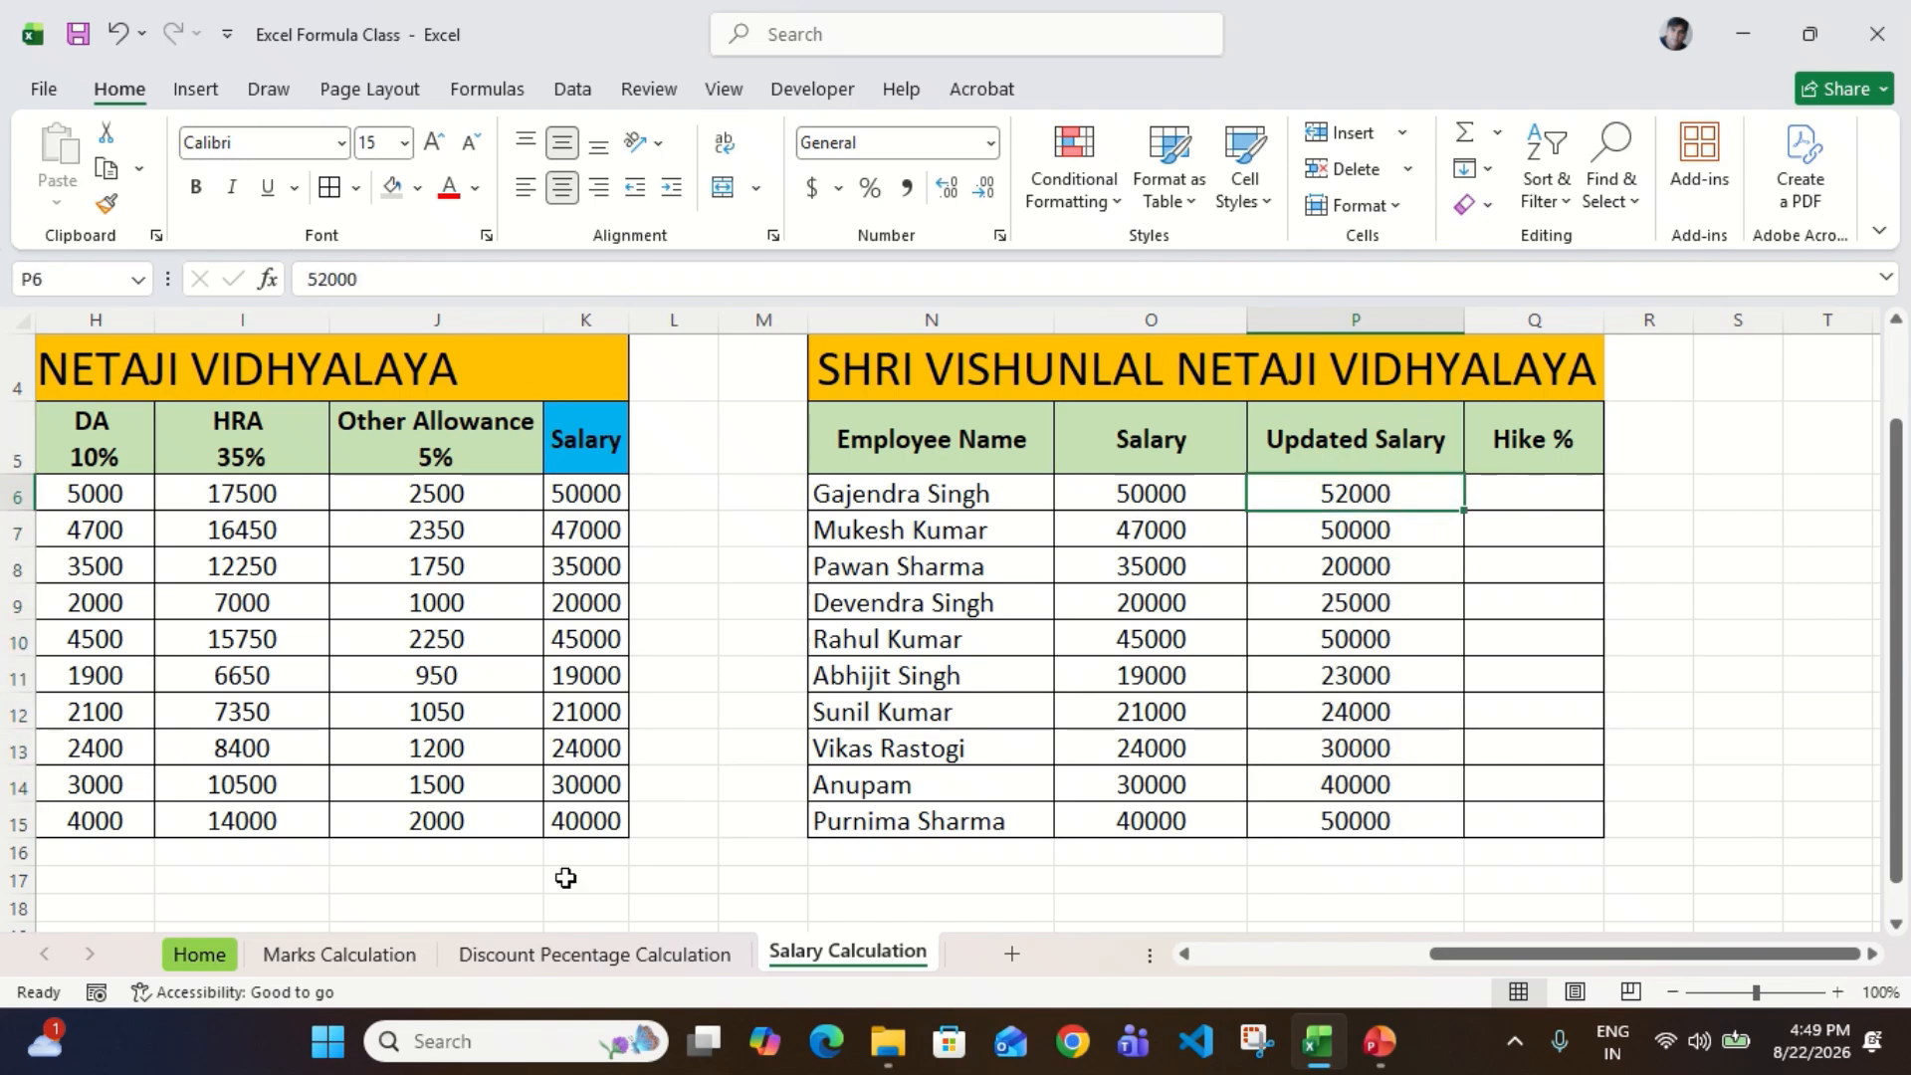
Step: On the Home sheet, review the Profit / Increment % formula in D11 and its worked example in E11
{"action": "left_click", "coordinate": [200, 953]}
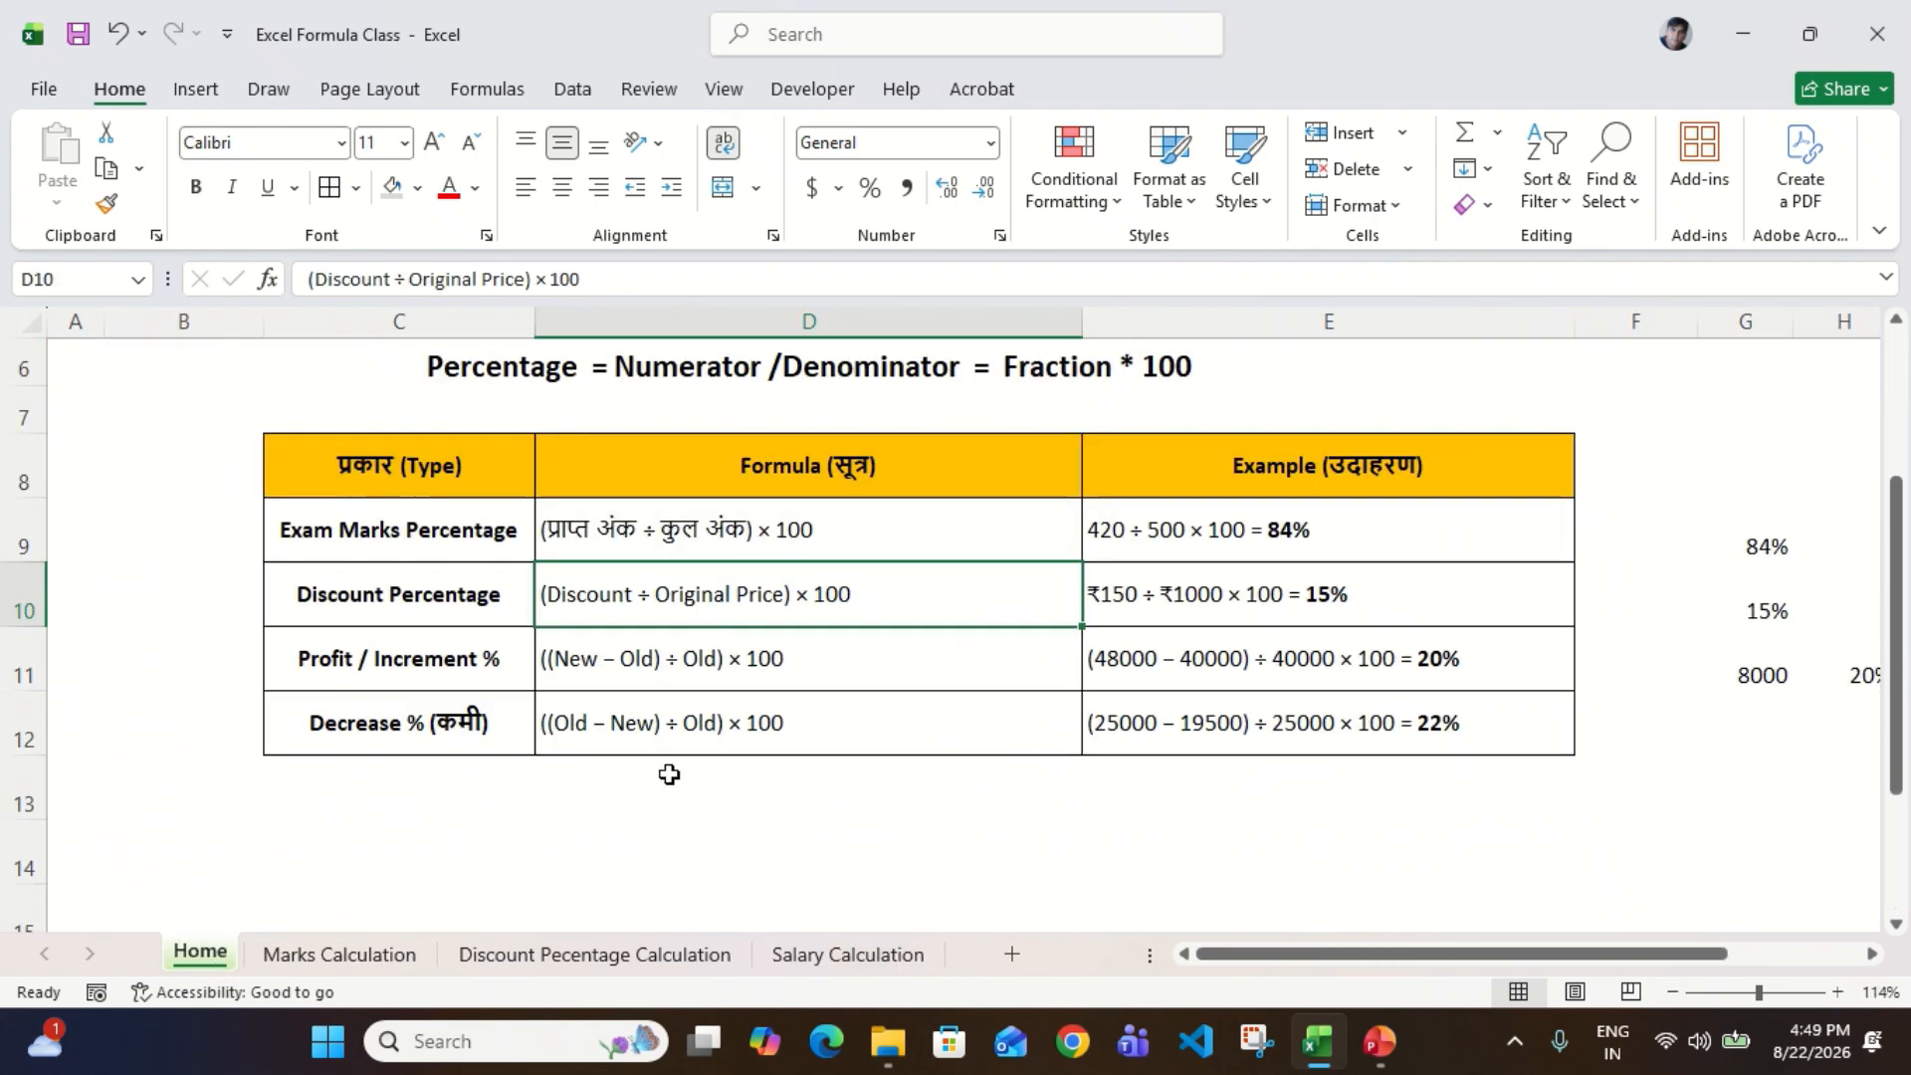
{"action": "left_click", "coordinate": [461, 567]}
{"action": "key", "text": "Down"}
{"action": "key", "text": "Right"}
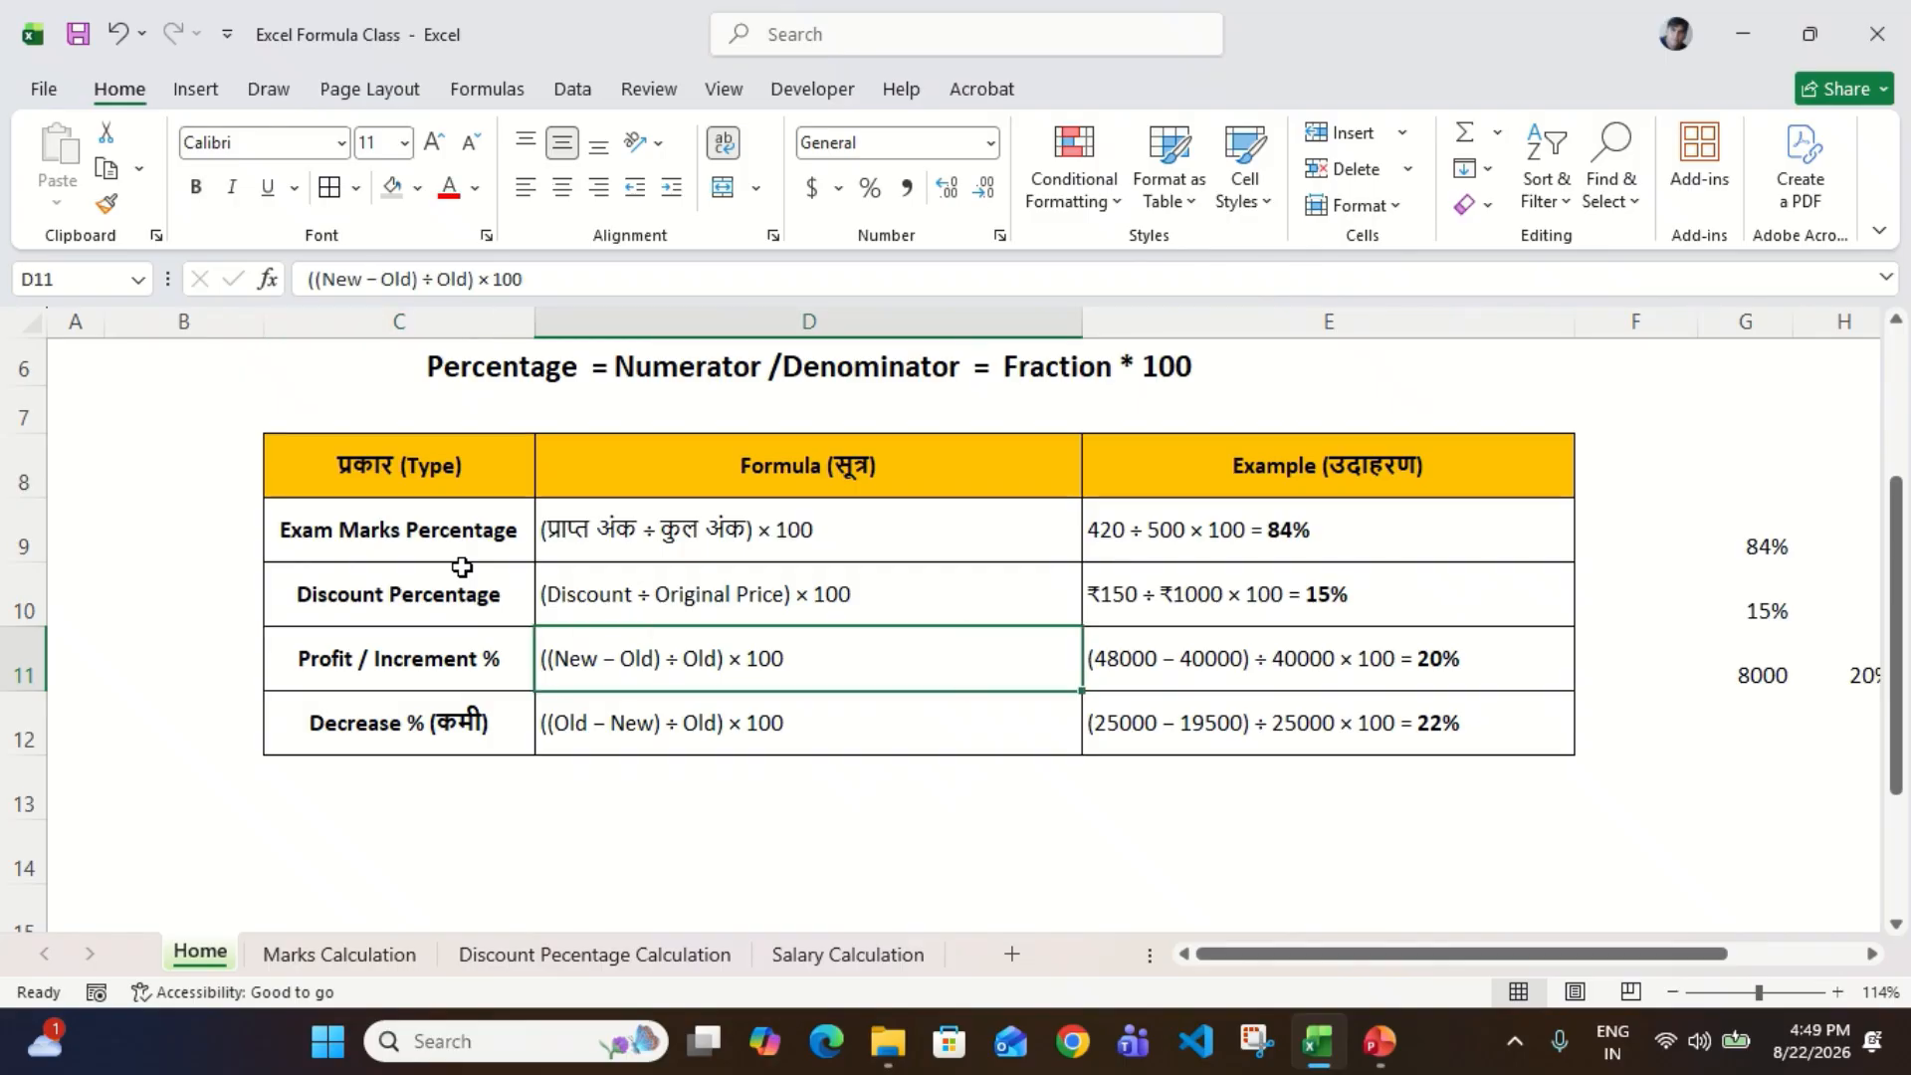
{"action": "key", "text": "Right"}
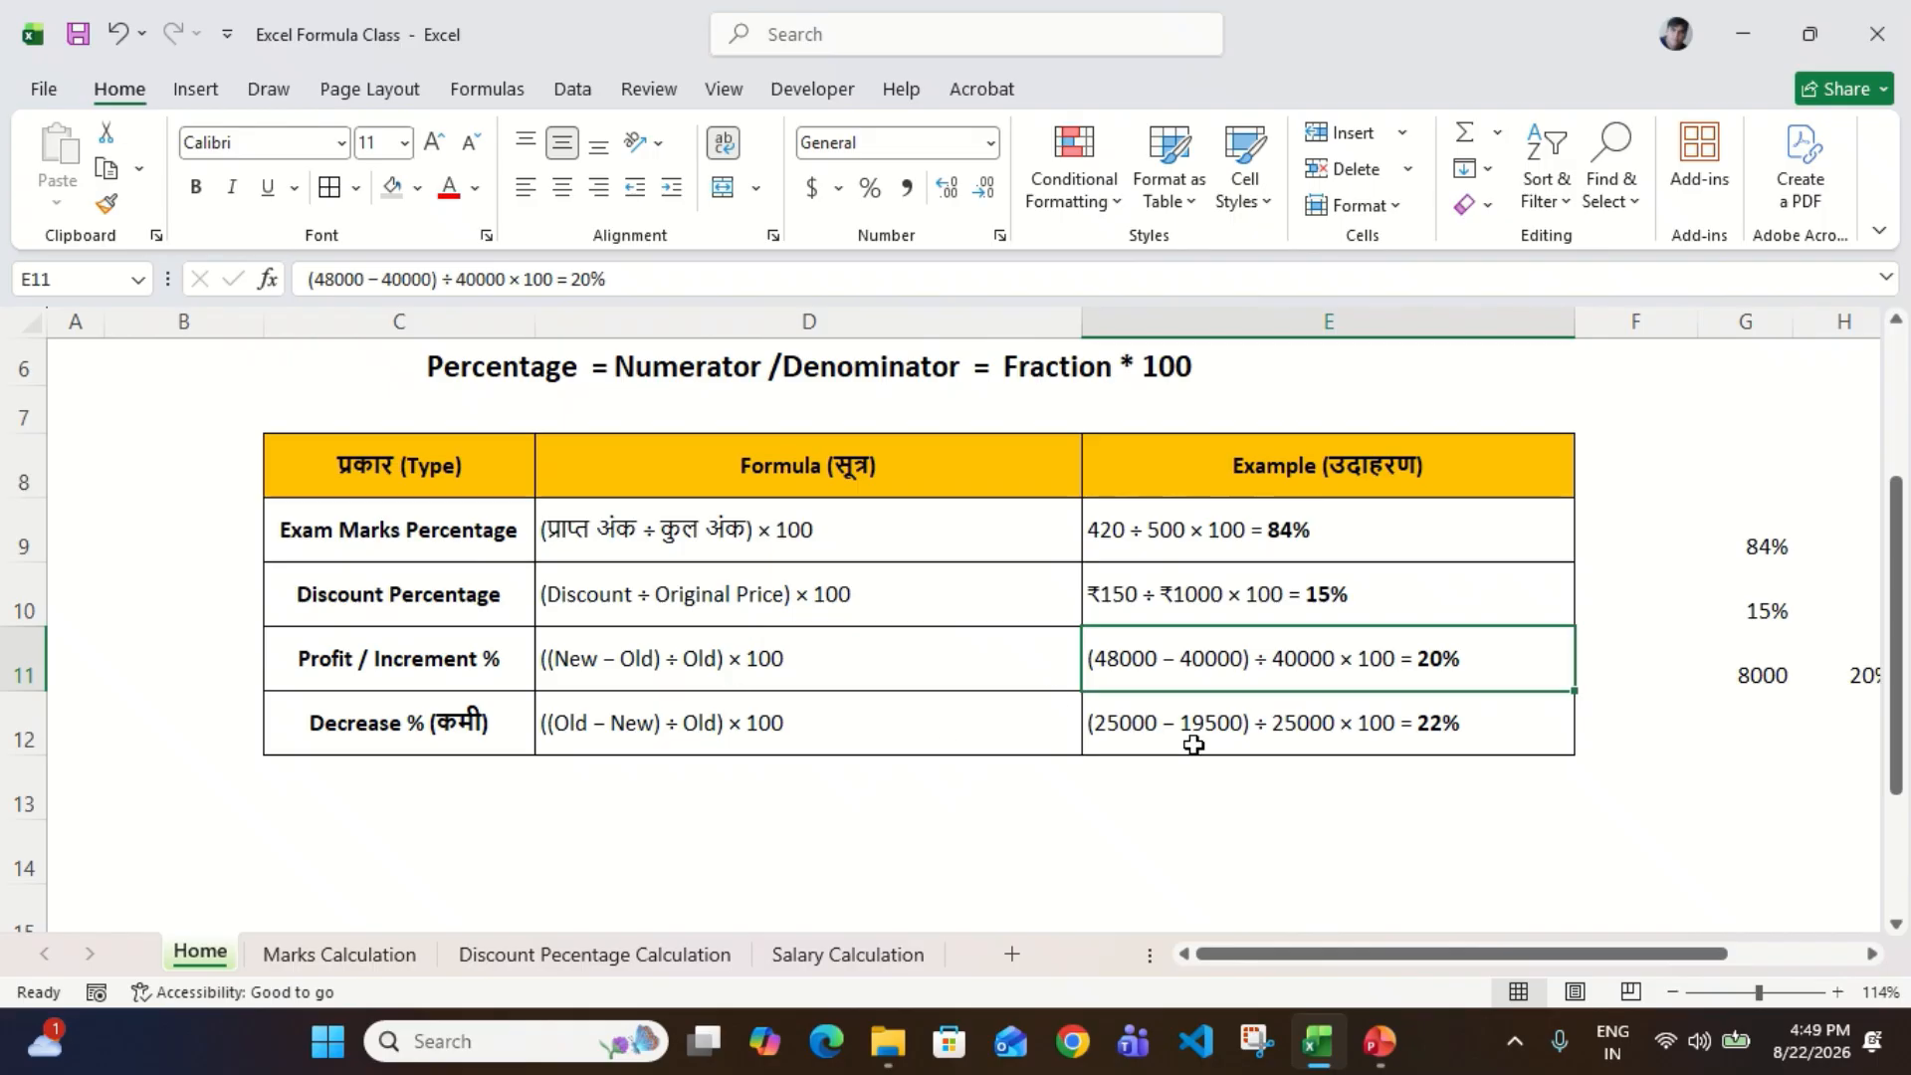
Step: On the Salary Calculation sheet, enter the hike percentage formula =(P6-O6)/O6 in Q6
{"action": "left_click", "coordinate": [822, 955]}
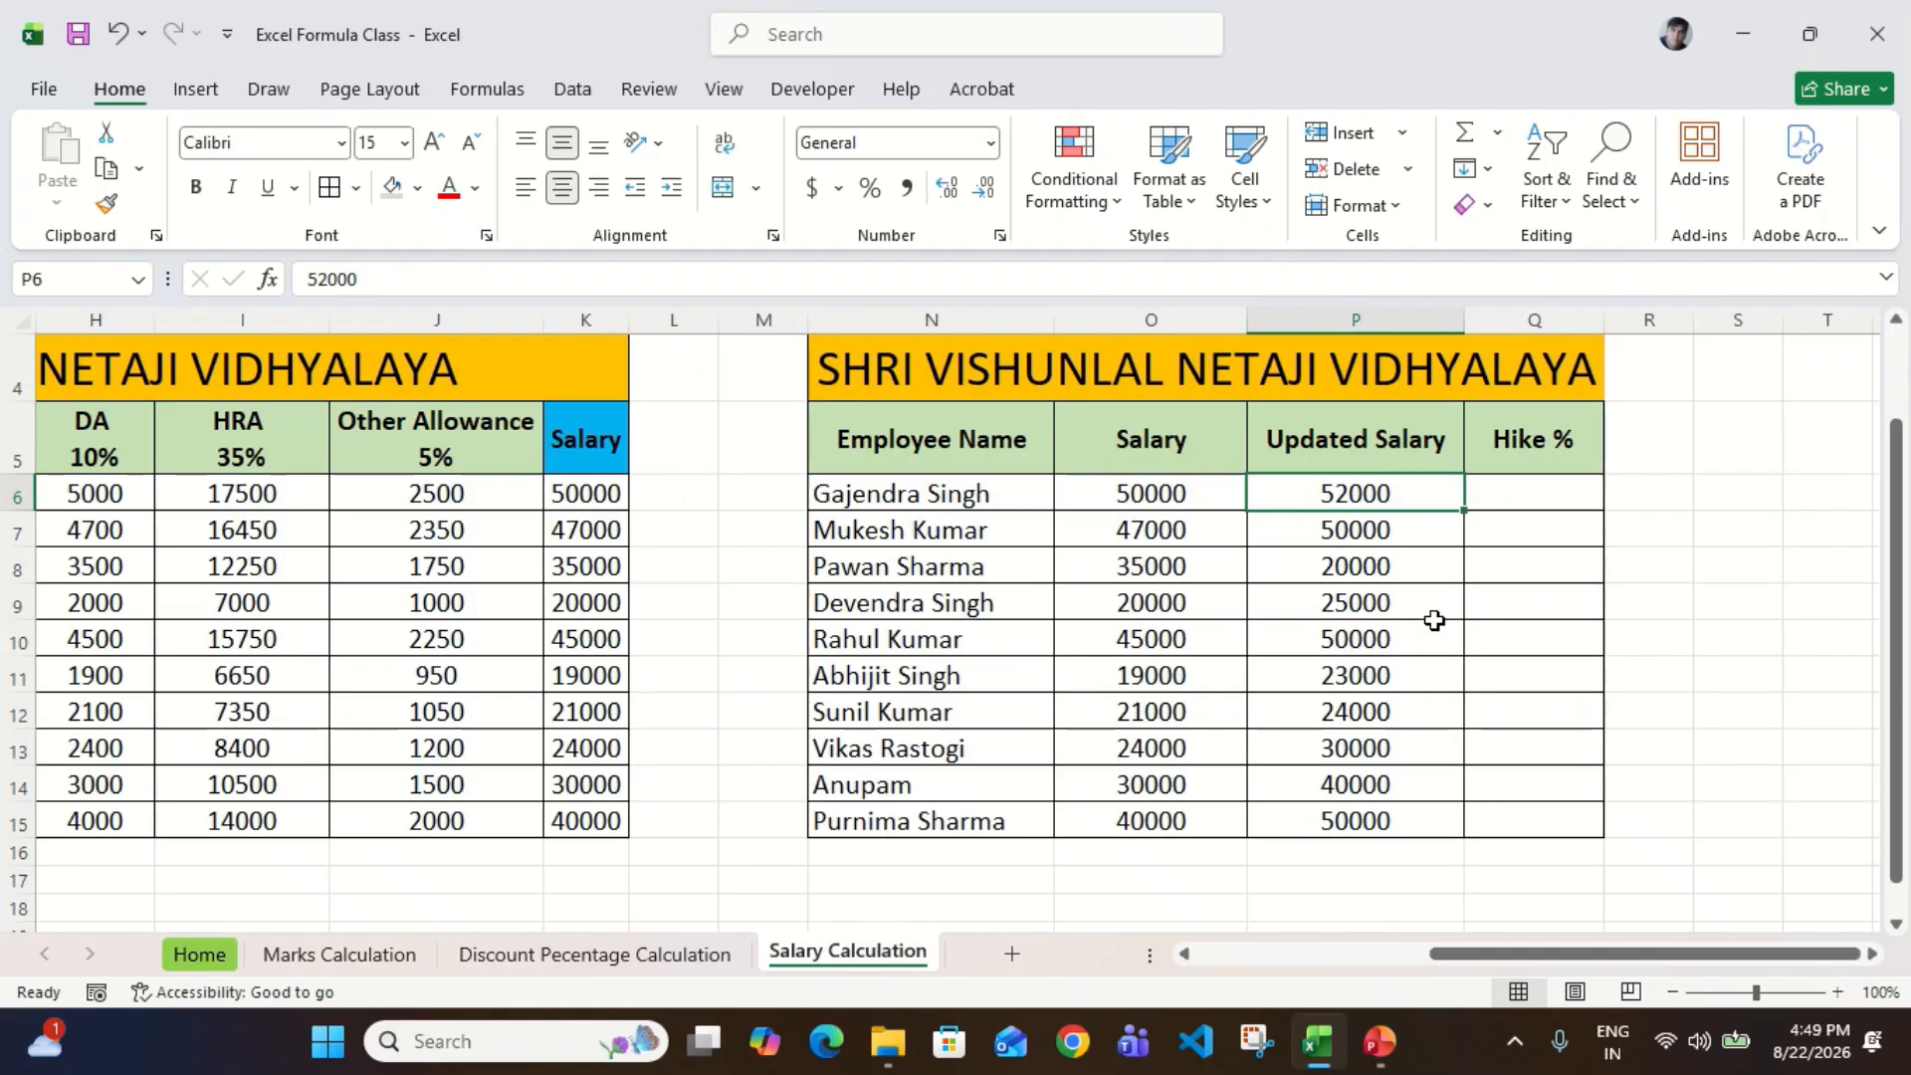
{"action": "left_click", "coordinate": [1551, 491]}
{"action": "type", "text": "="}
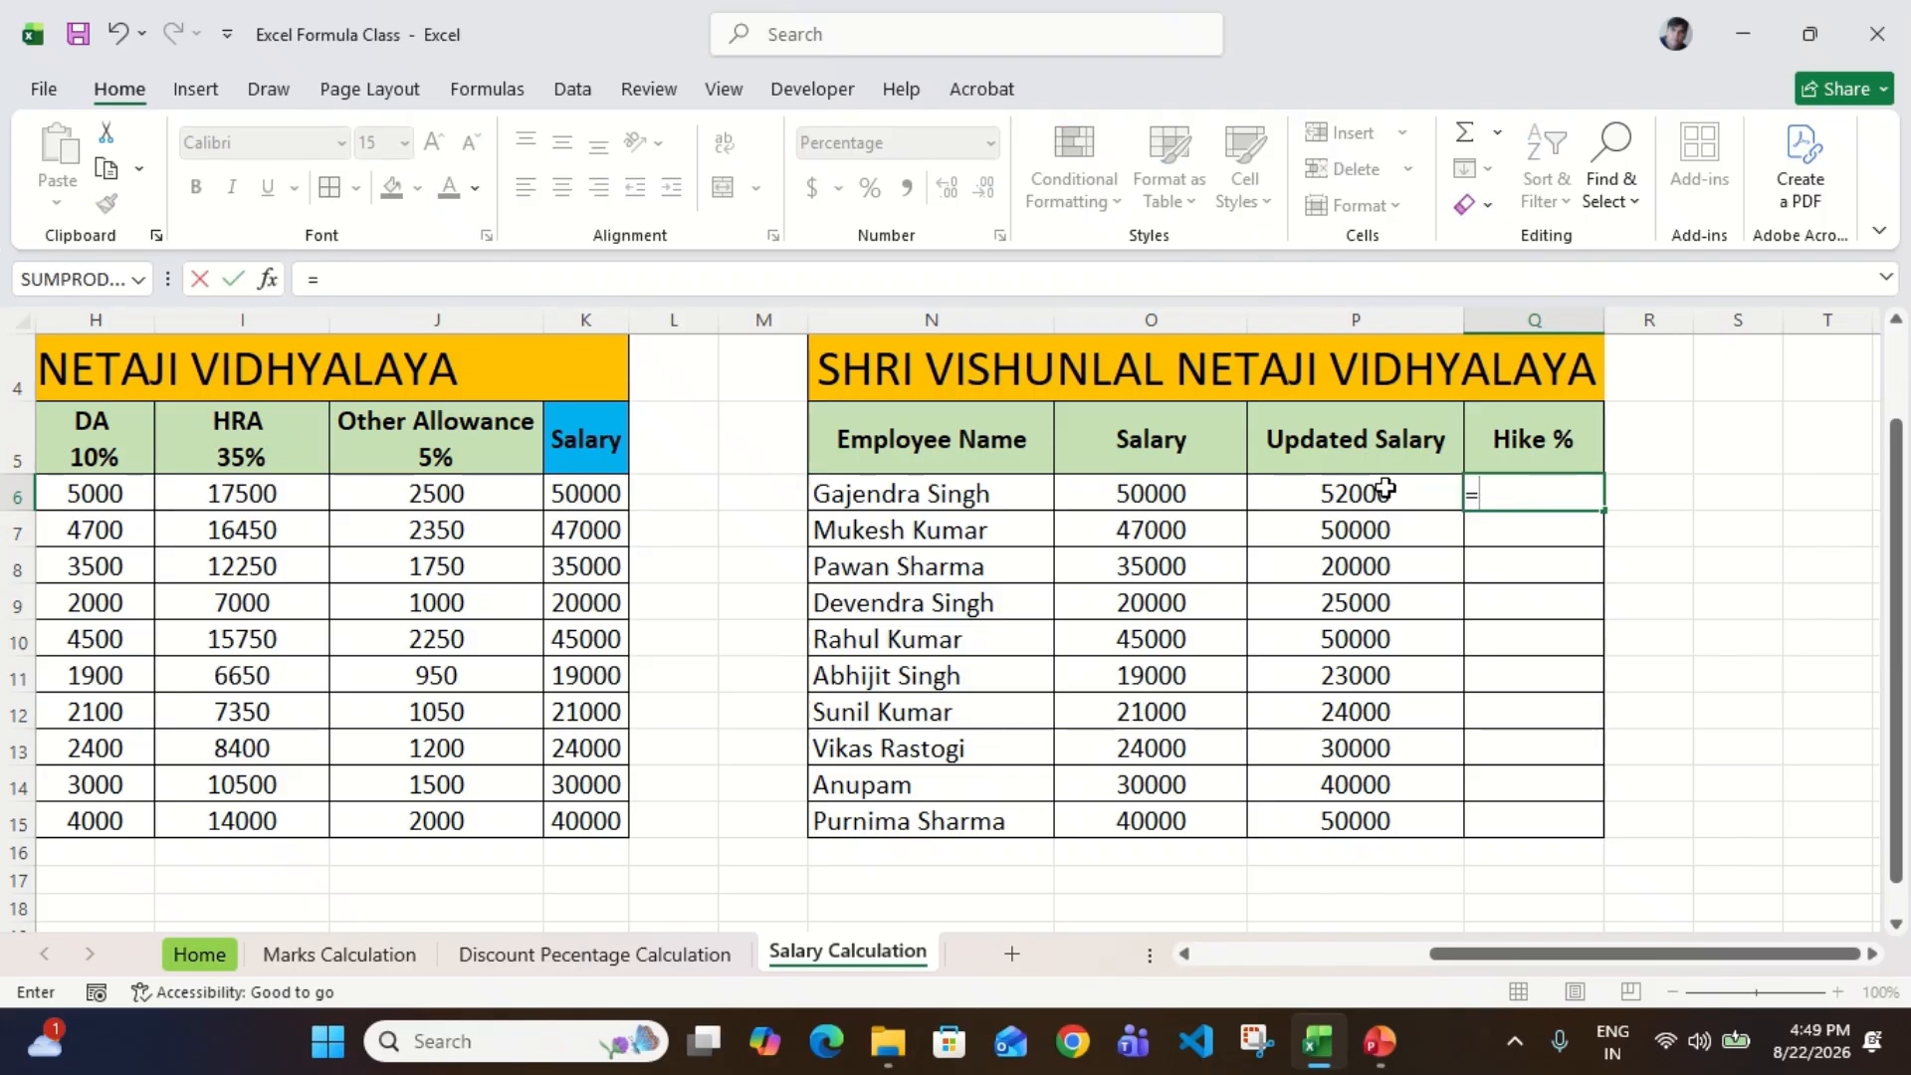
{"action": "type", "text": "("}
{"action": "left_click", "coordinate": [1385, 488]}
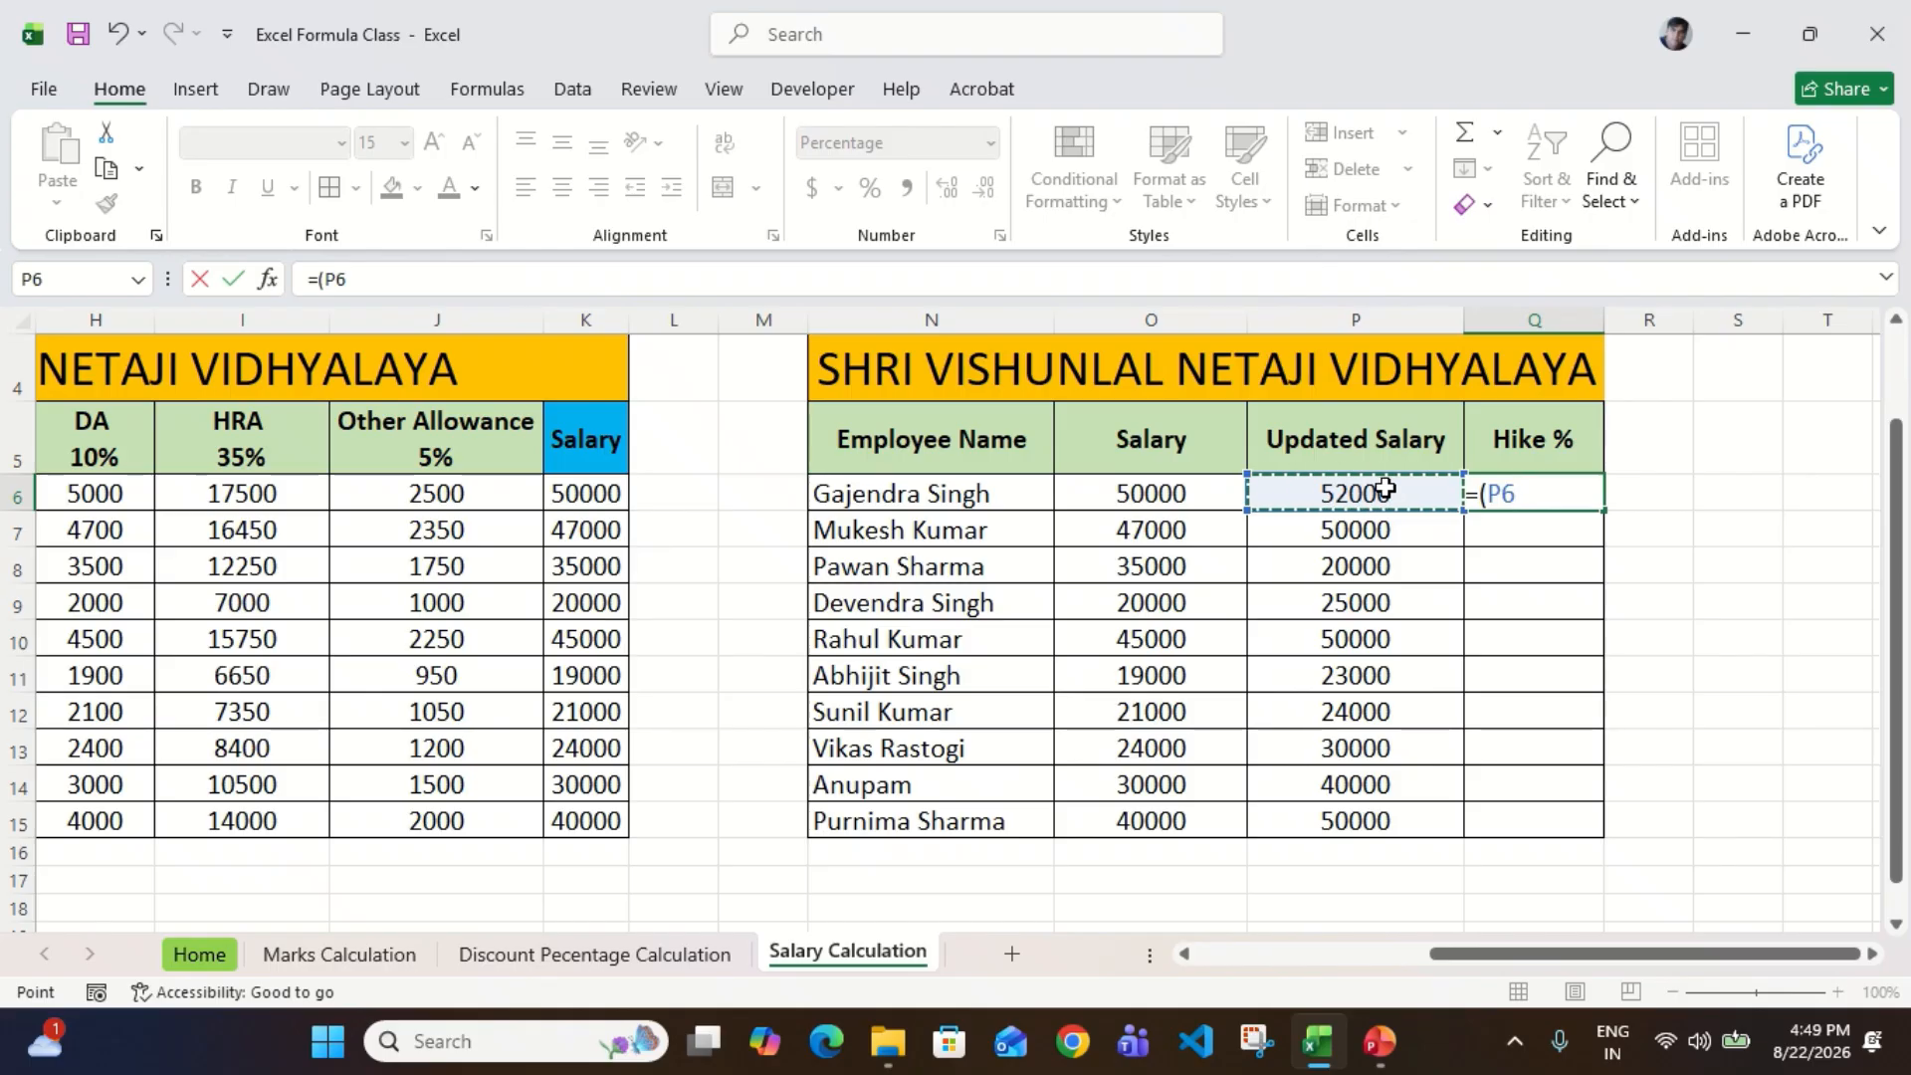
{"action": "type", "text": "-"}
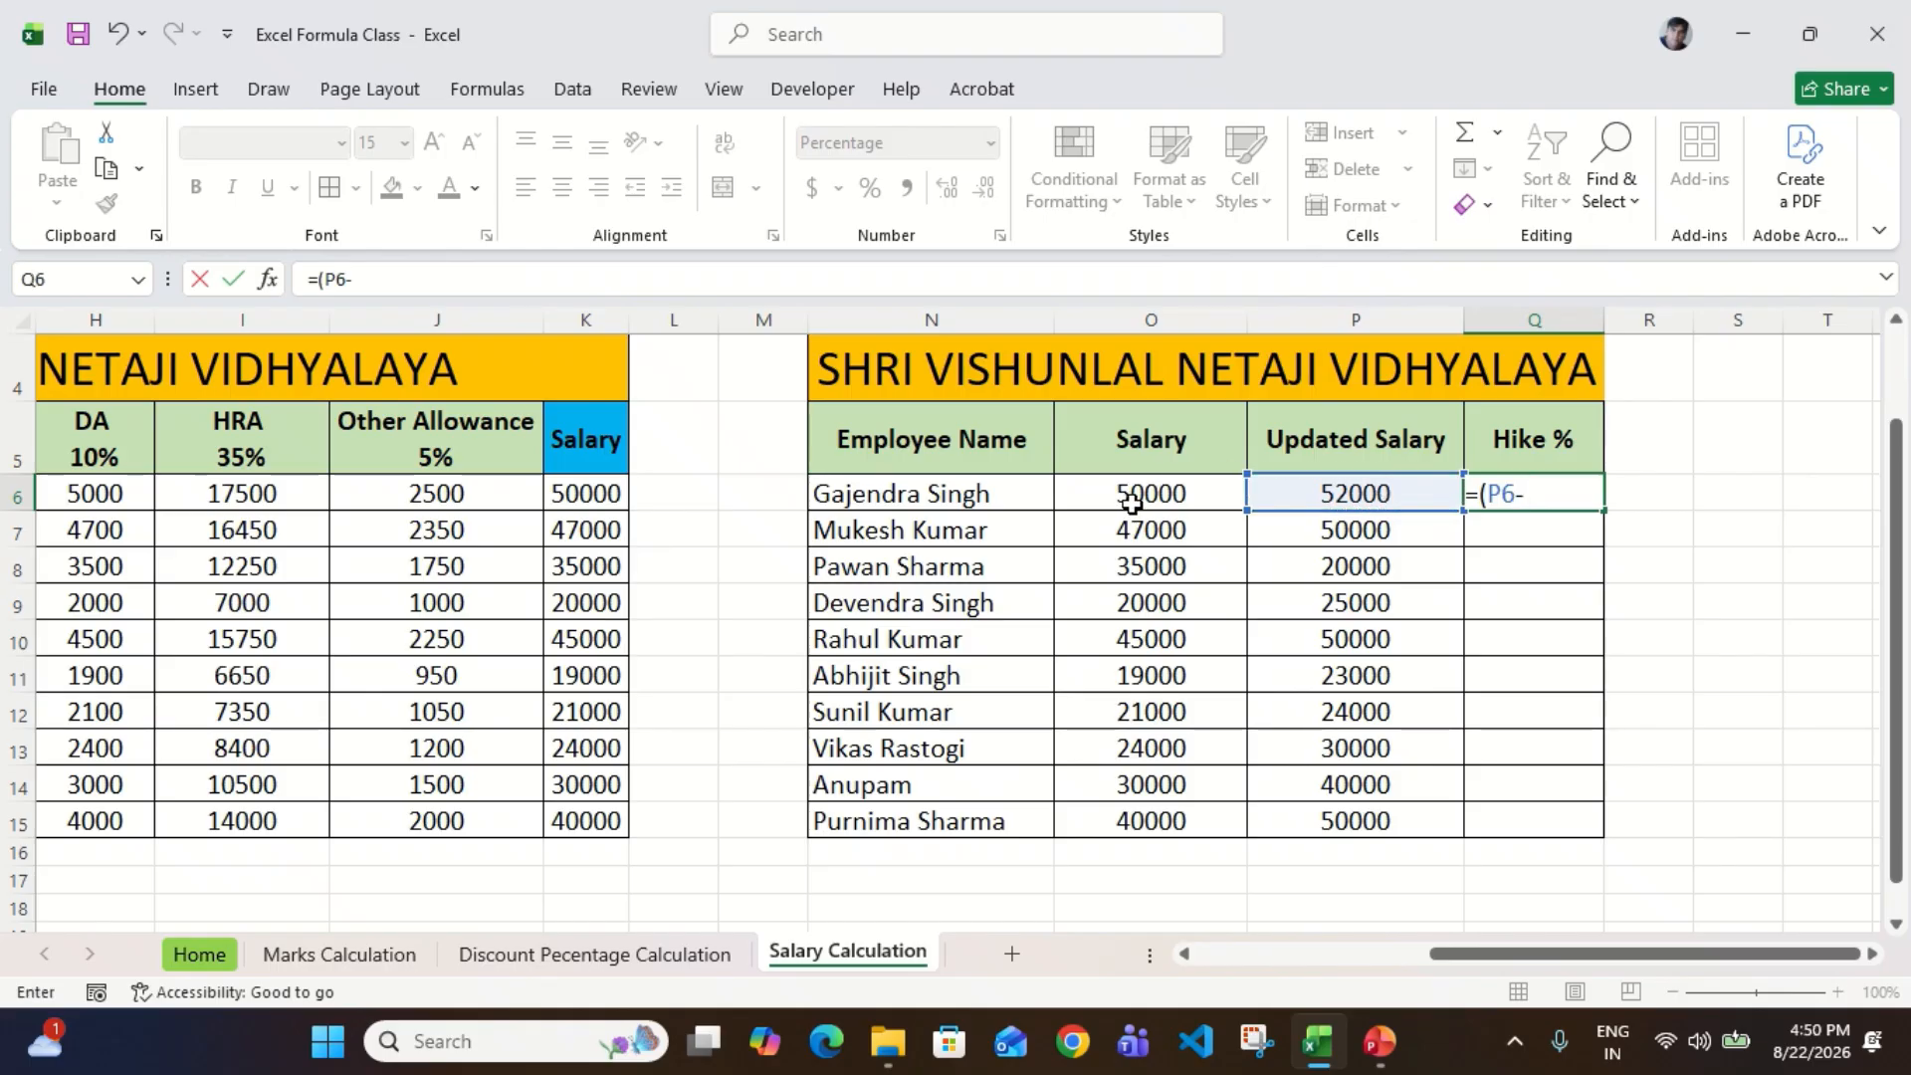
{"action": "left_click", "coordinate": [1128, 498]}
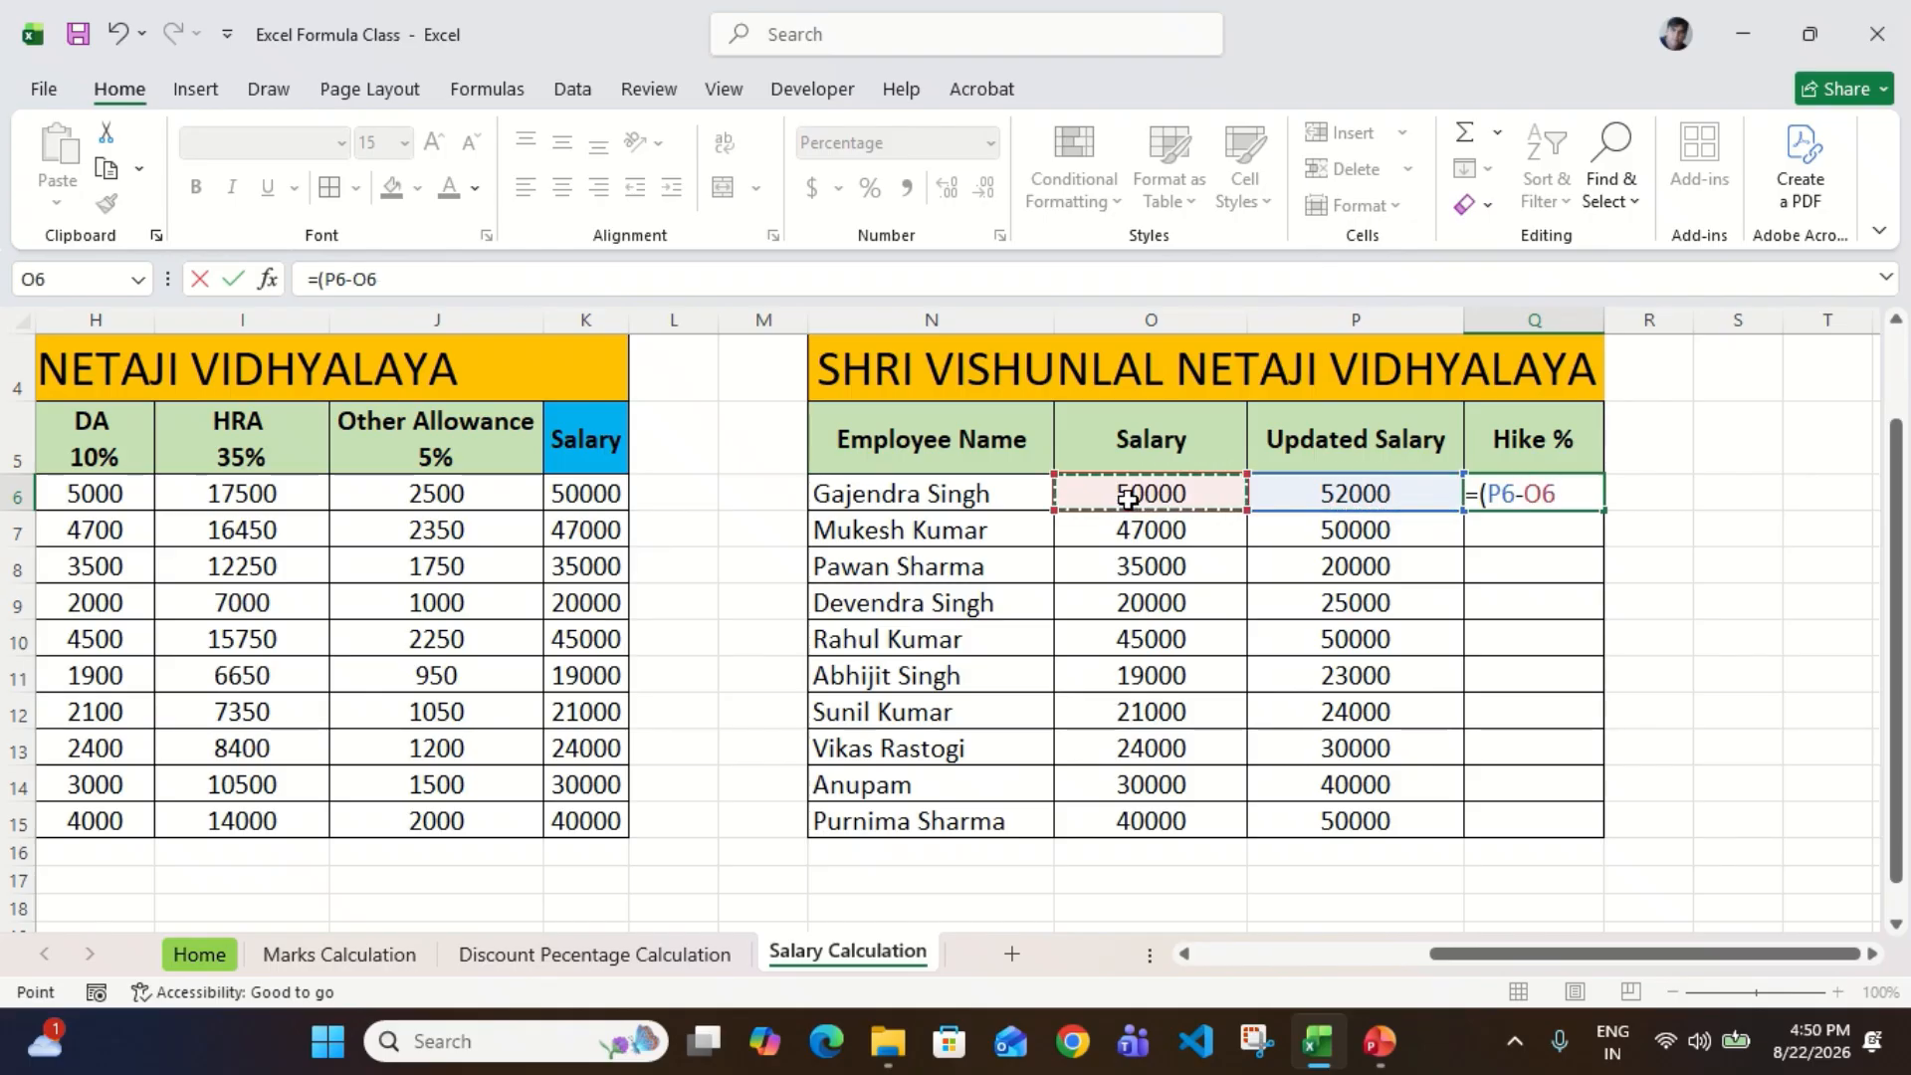
{"action": "type", "text": ")/"}
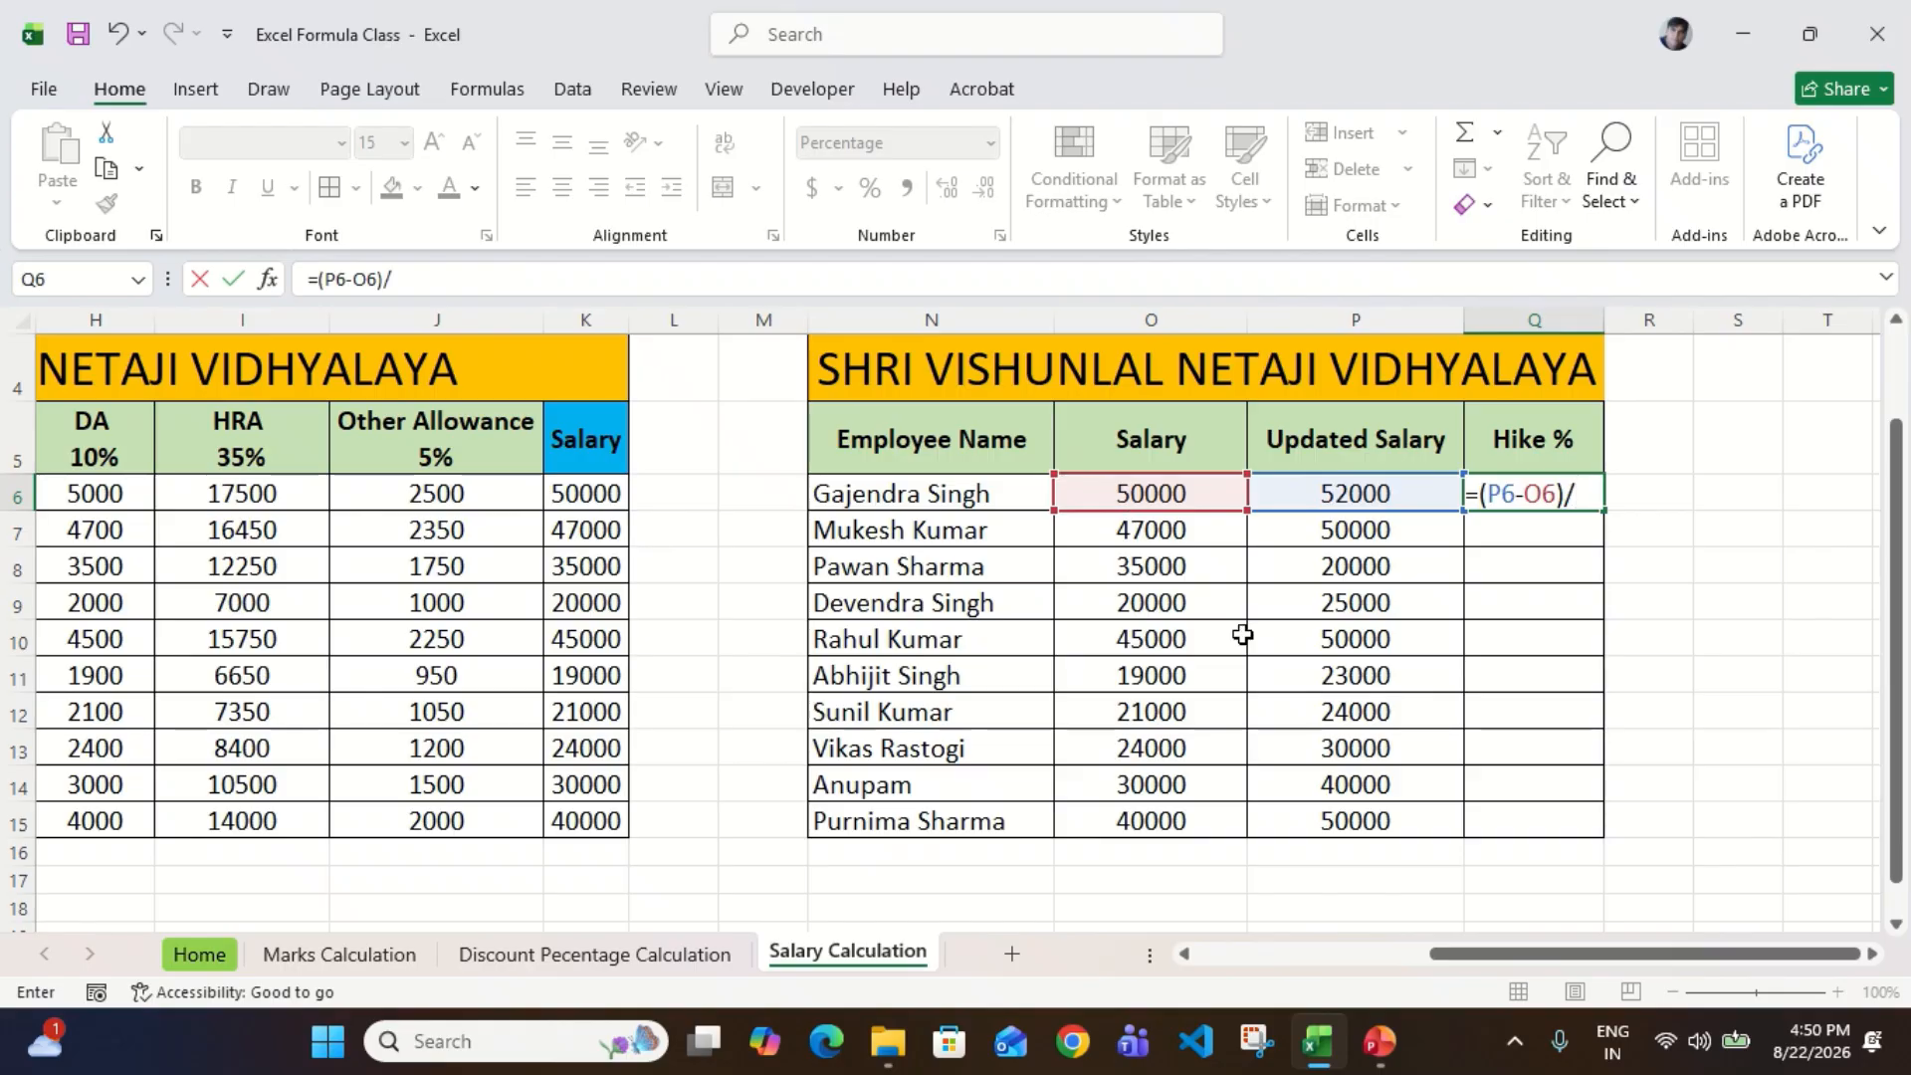
{"action": "left_click", "coordinate": [1150, 497]}
{"action": "key", "text": "Return"}
Step: Fill the Hike % formula from Q6 down through Q15
{"action": "key", "text": "Left"}
{"action": "key", "text": "ctrl+Down"}
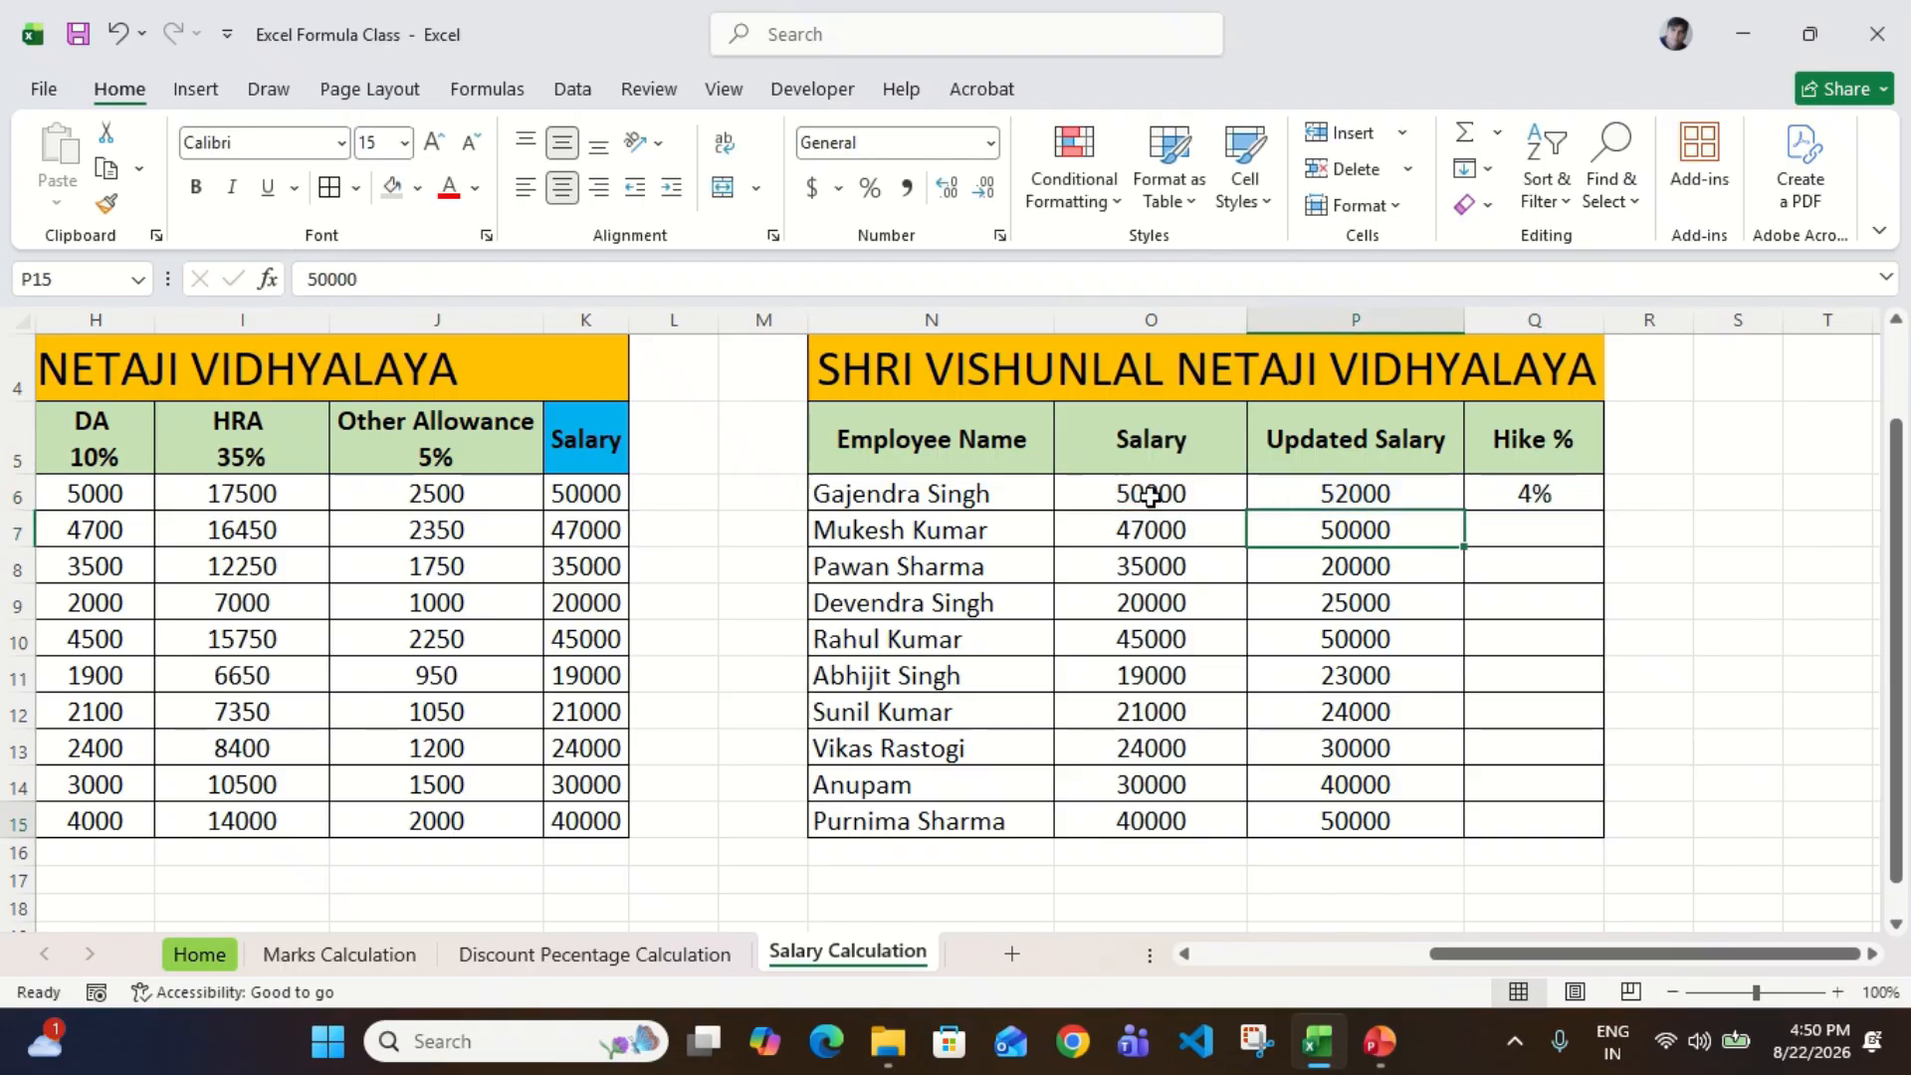
{"action": "key", "text": "Right"}
{"action": "key", "text": "ctrl+shift+Up"}
{"action": "key", "text": "ctrl+d"}
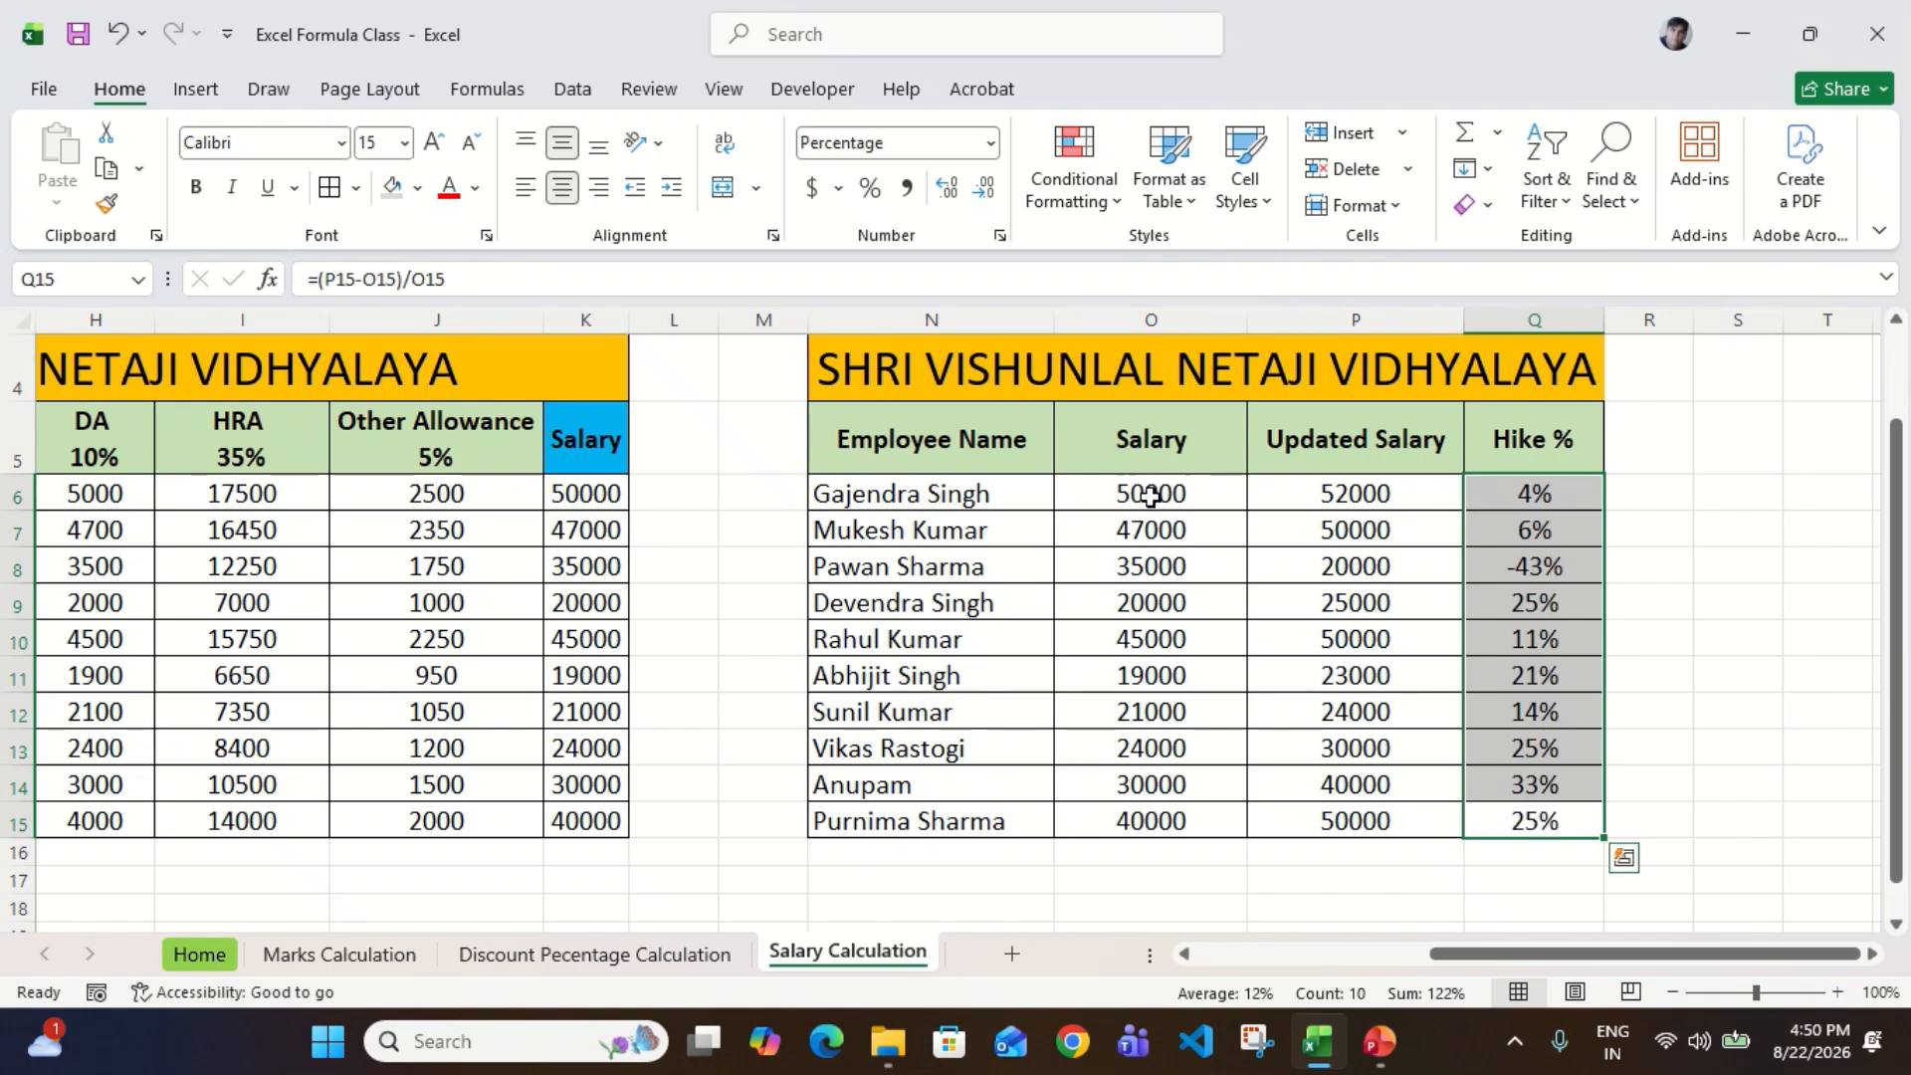
Step: Inspect the Hike % formula in Q8 and the cells it references without changing it
{"action": "key", "text": "Up"}
{"action": "key", "text": "Up"}
{"action": "key", "text": "Up"}
{"action": "key", "text": "Up"}
{"action": "key", "text": "Up"}
{"action": "key", "text": "Up"}
{"action": "key", "text": "Up"}
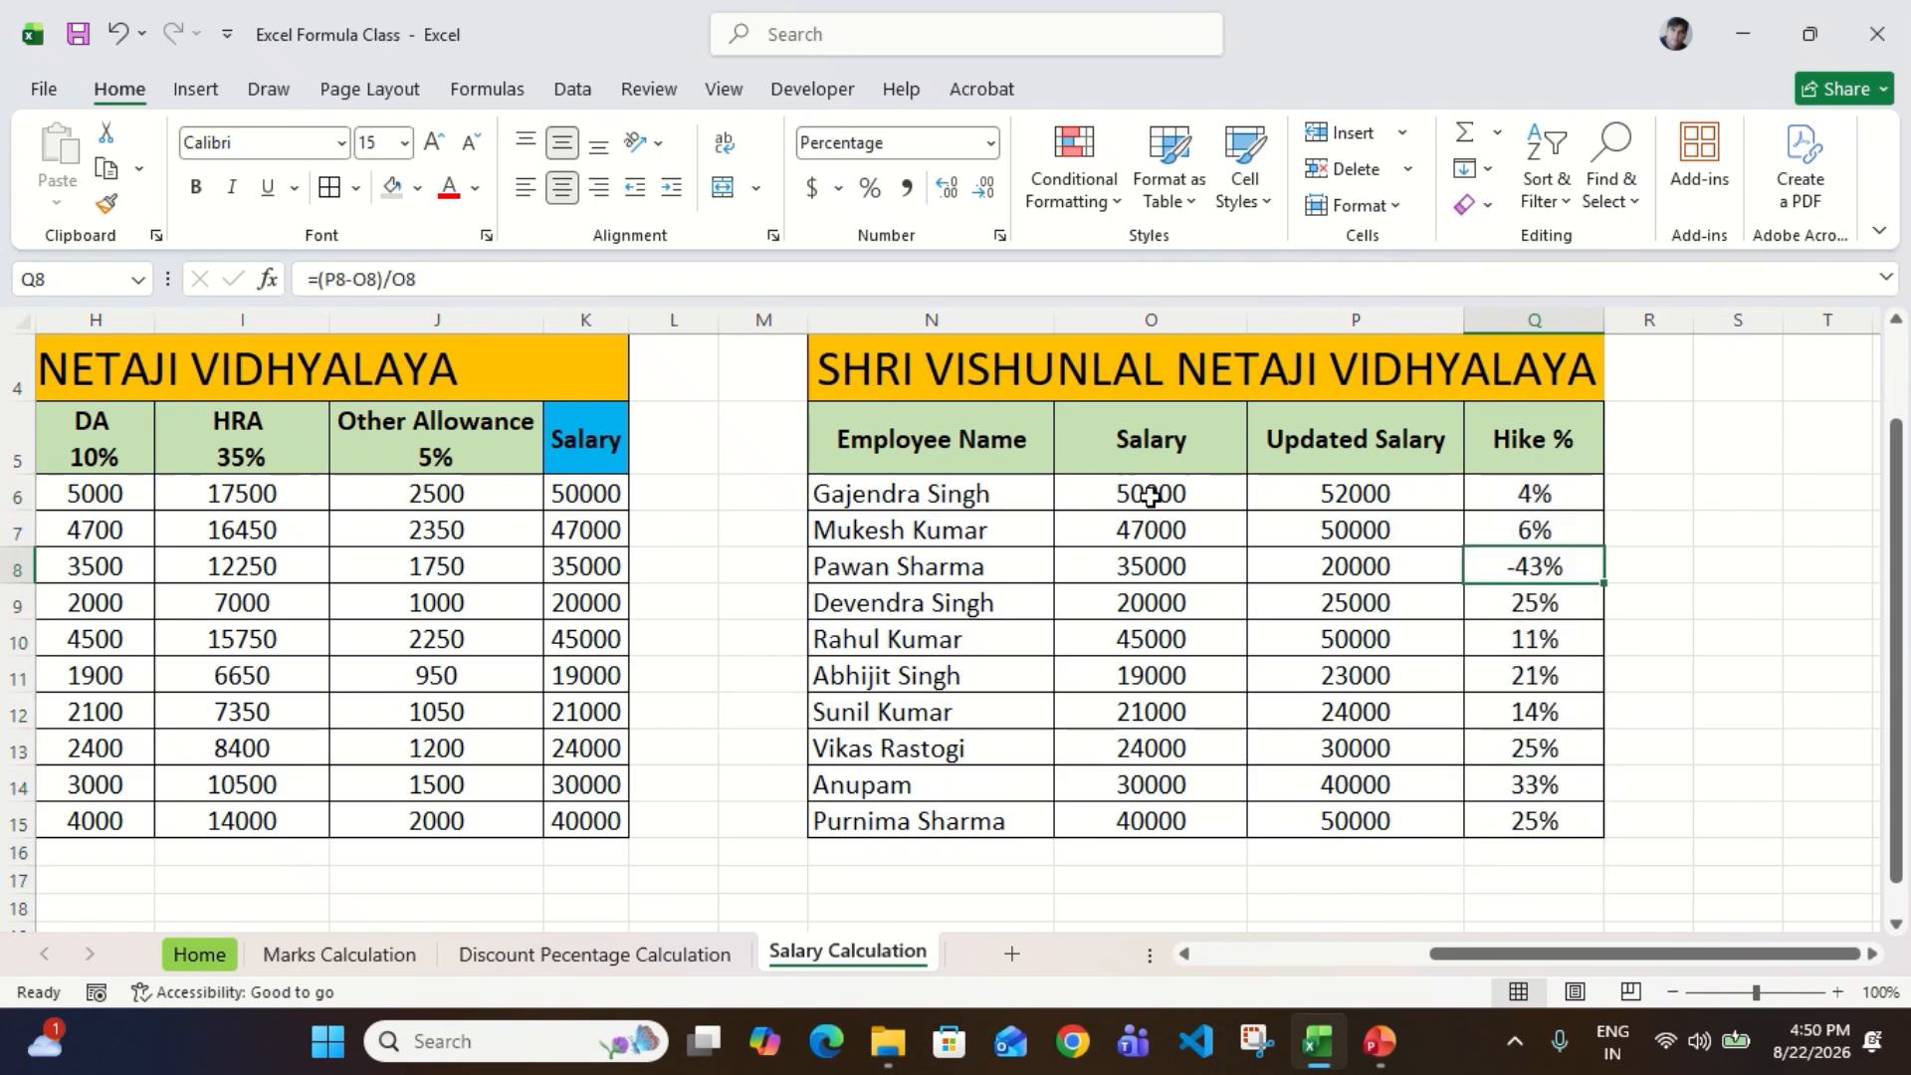
{"action": "key", "text": "Left"}
{"action": "key", "text": "Left"}
{"action": "key", "text": "Right"}
{"action": "key", "text": "F2"}
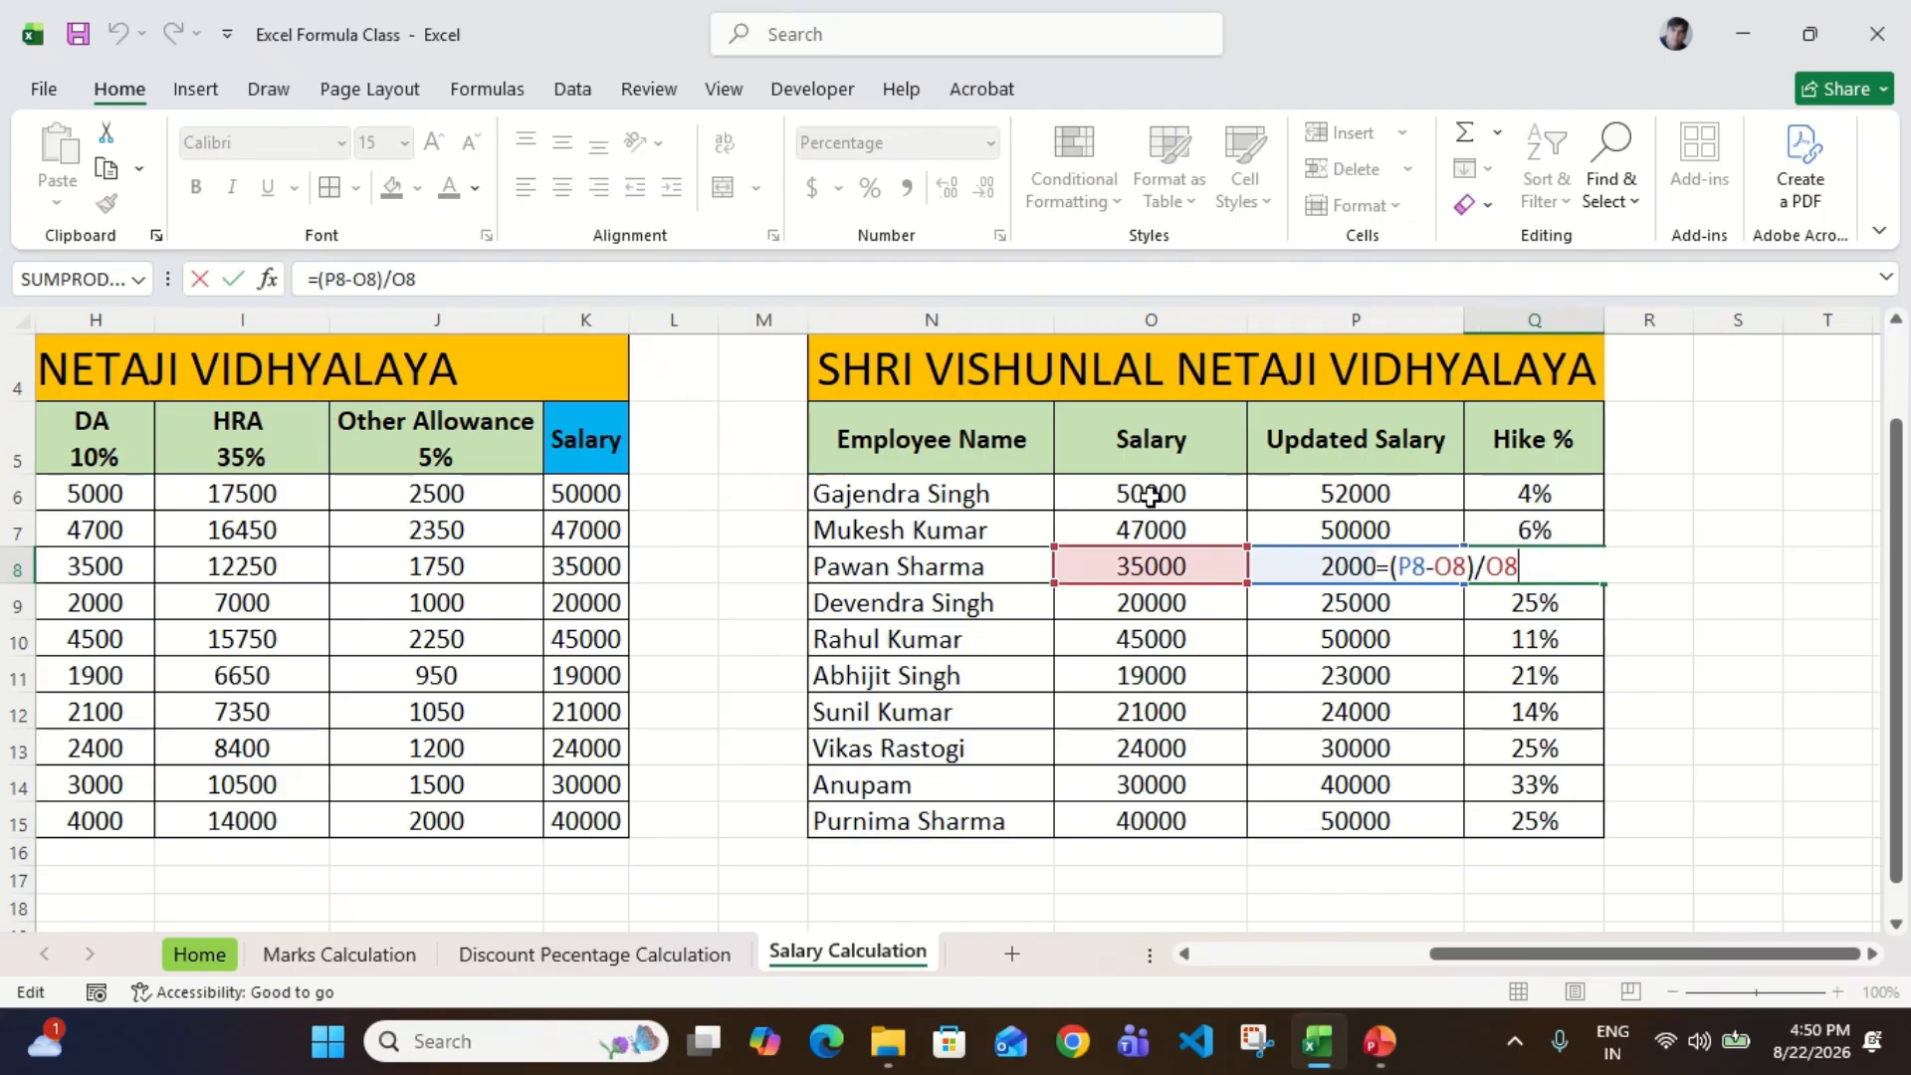
{"action": "key", "text": "Escape"}
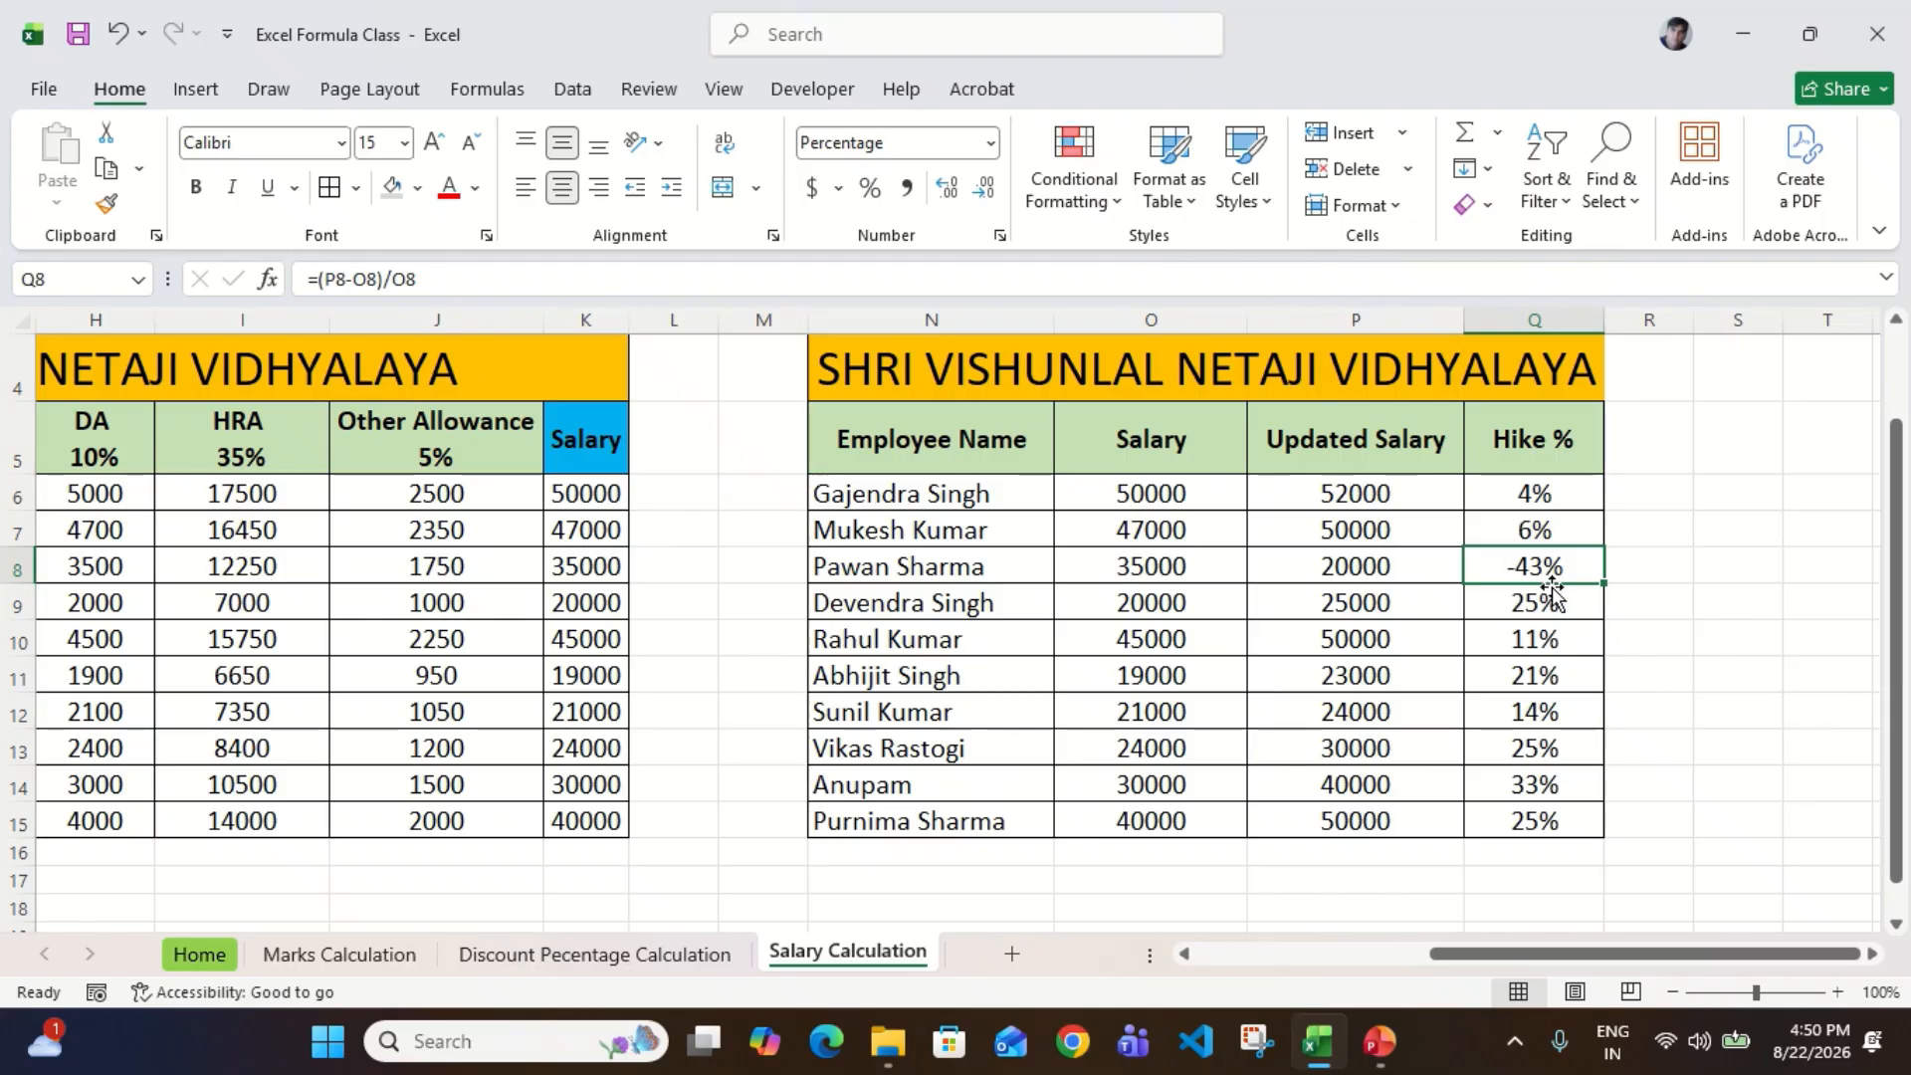
Step: Compare the original salary in O8 and the updated salary in P8 with the hike result in Q8
{"action": "left_click", "coordinate": [1236, 573]}
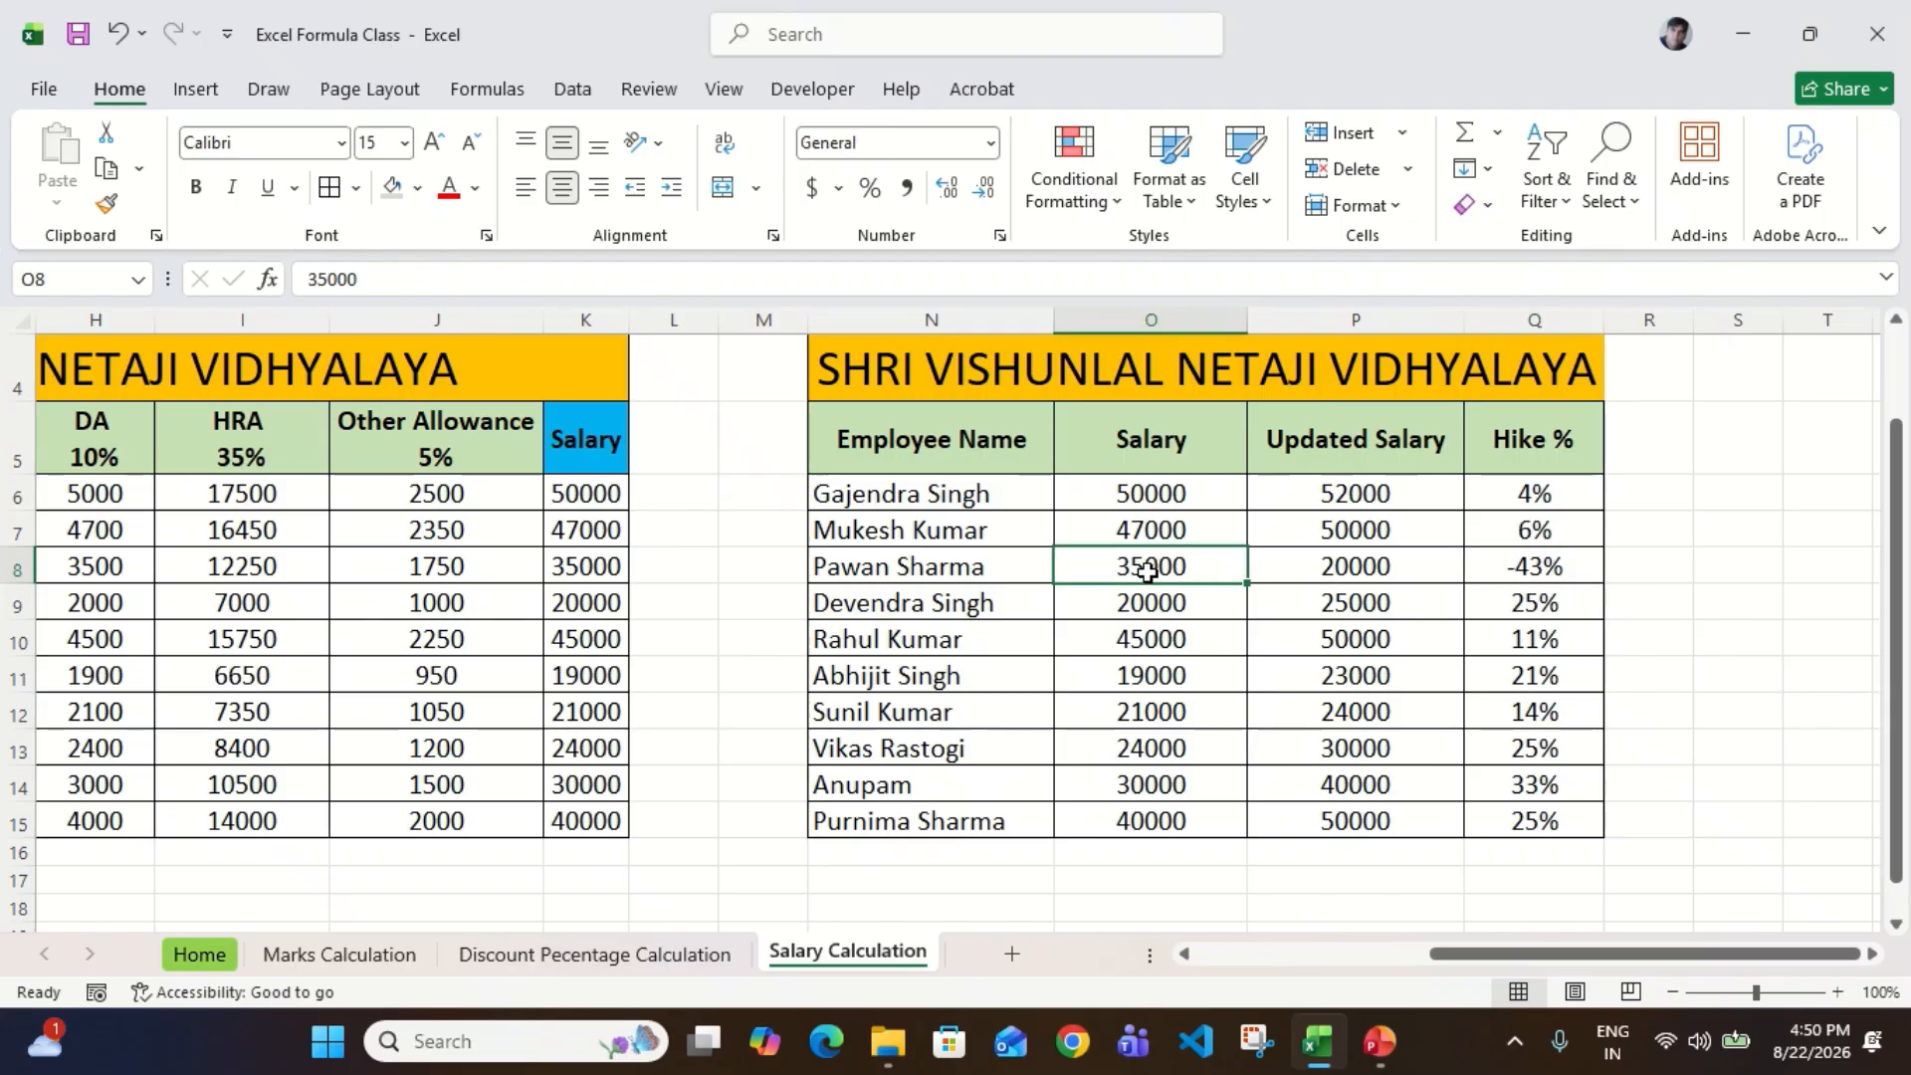
{"action": "left_click", "coordinate": [1364, 582]}
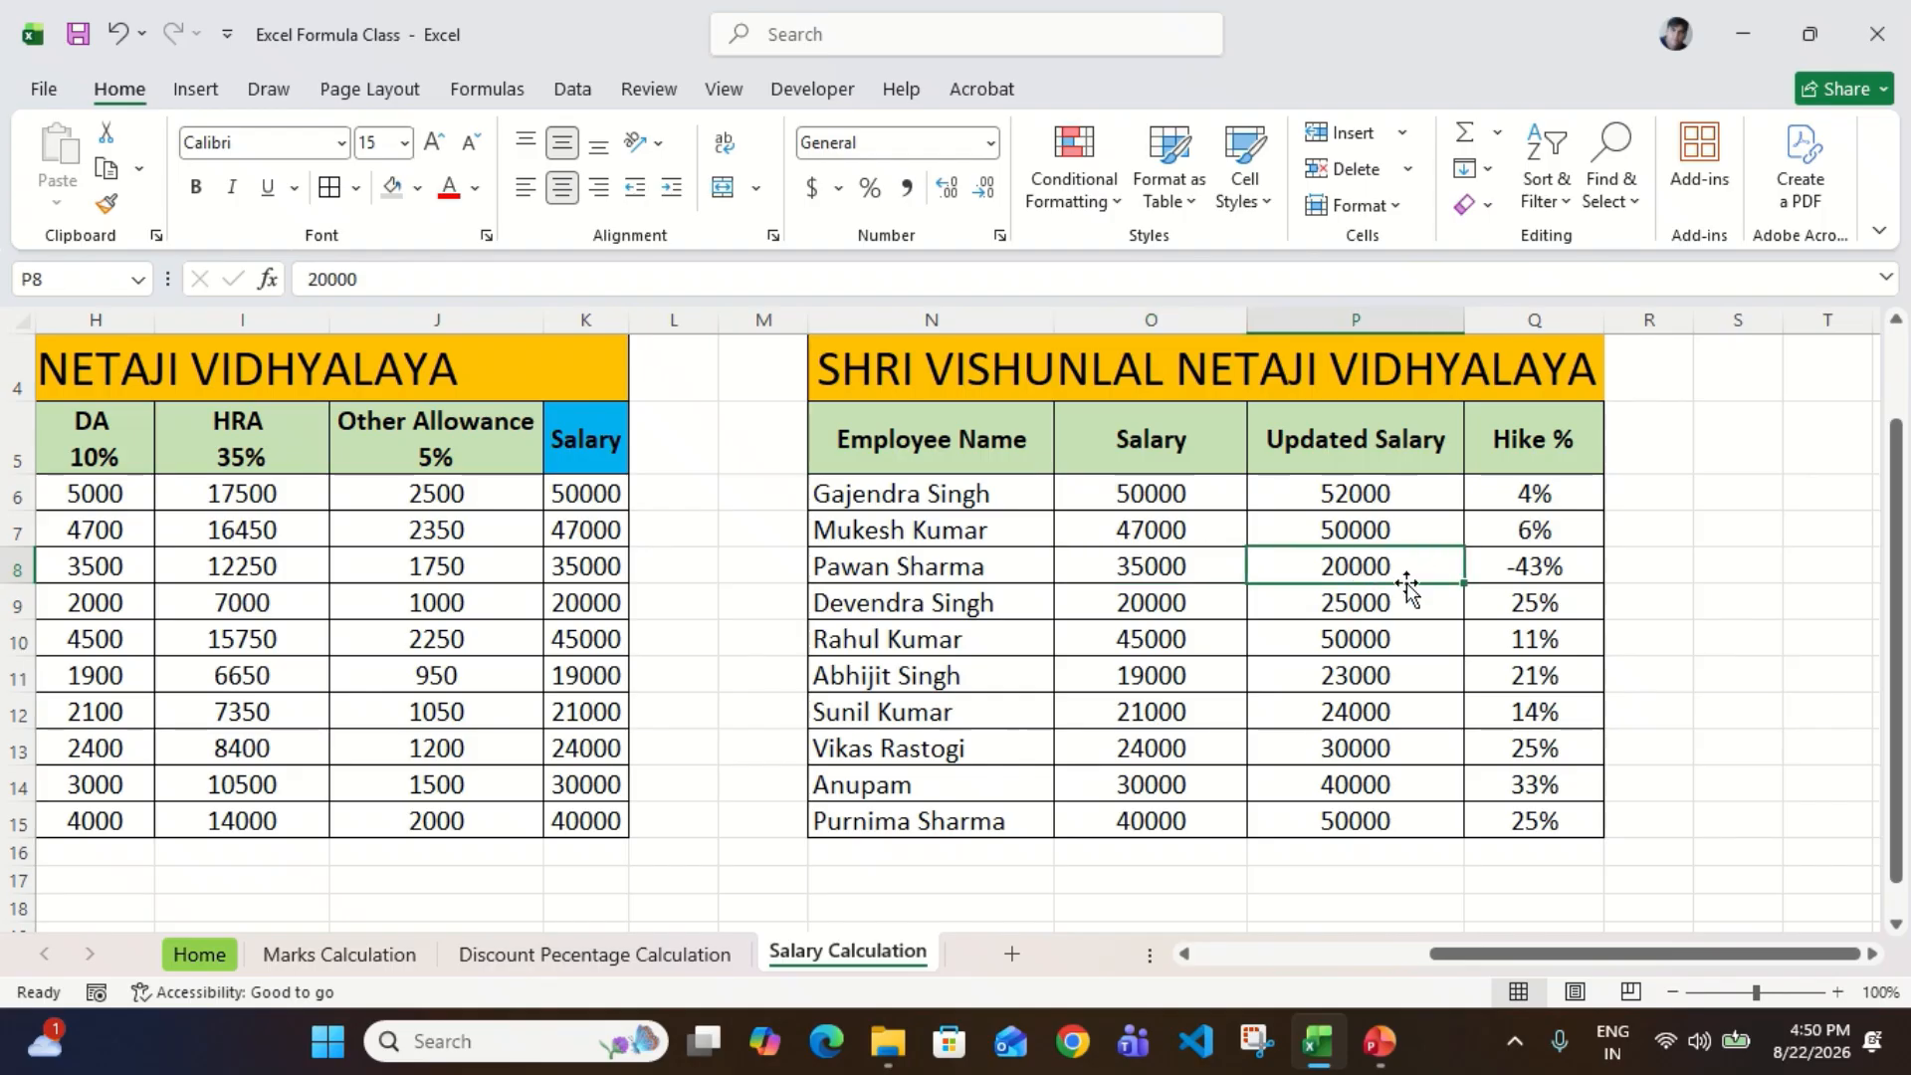
{"action": "left_click", "coordinate": [1556, 574]}
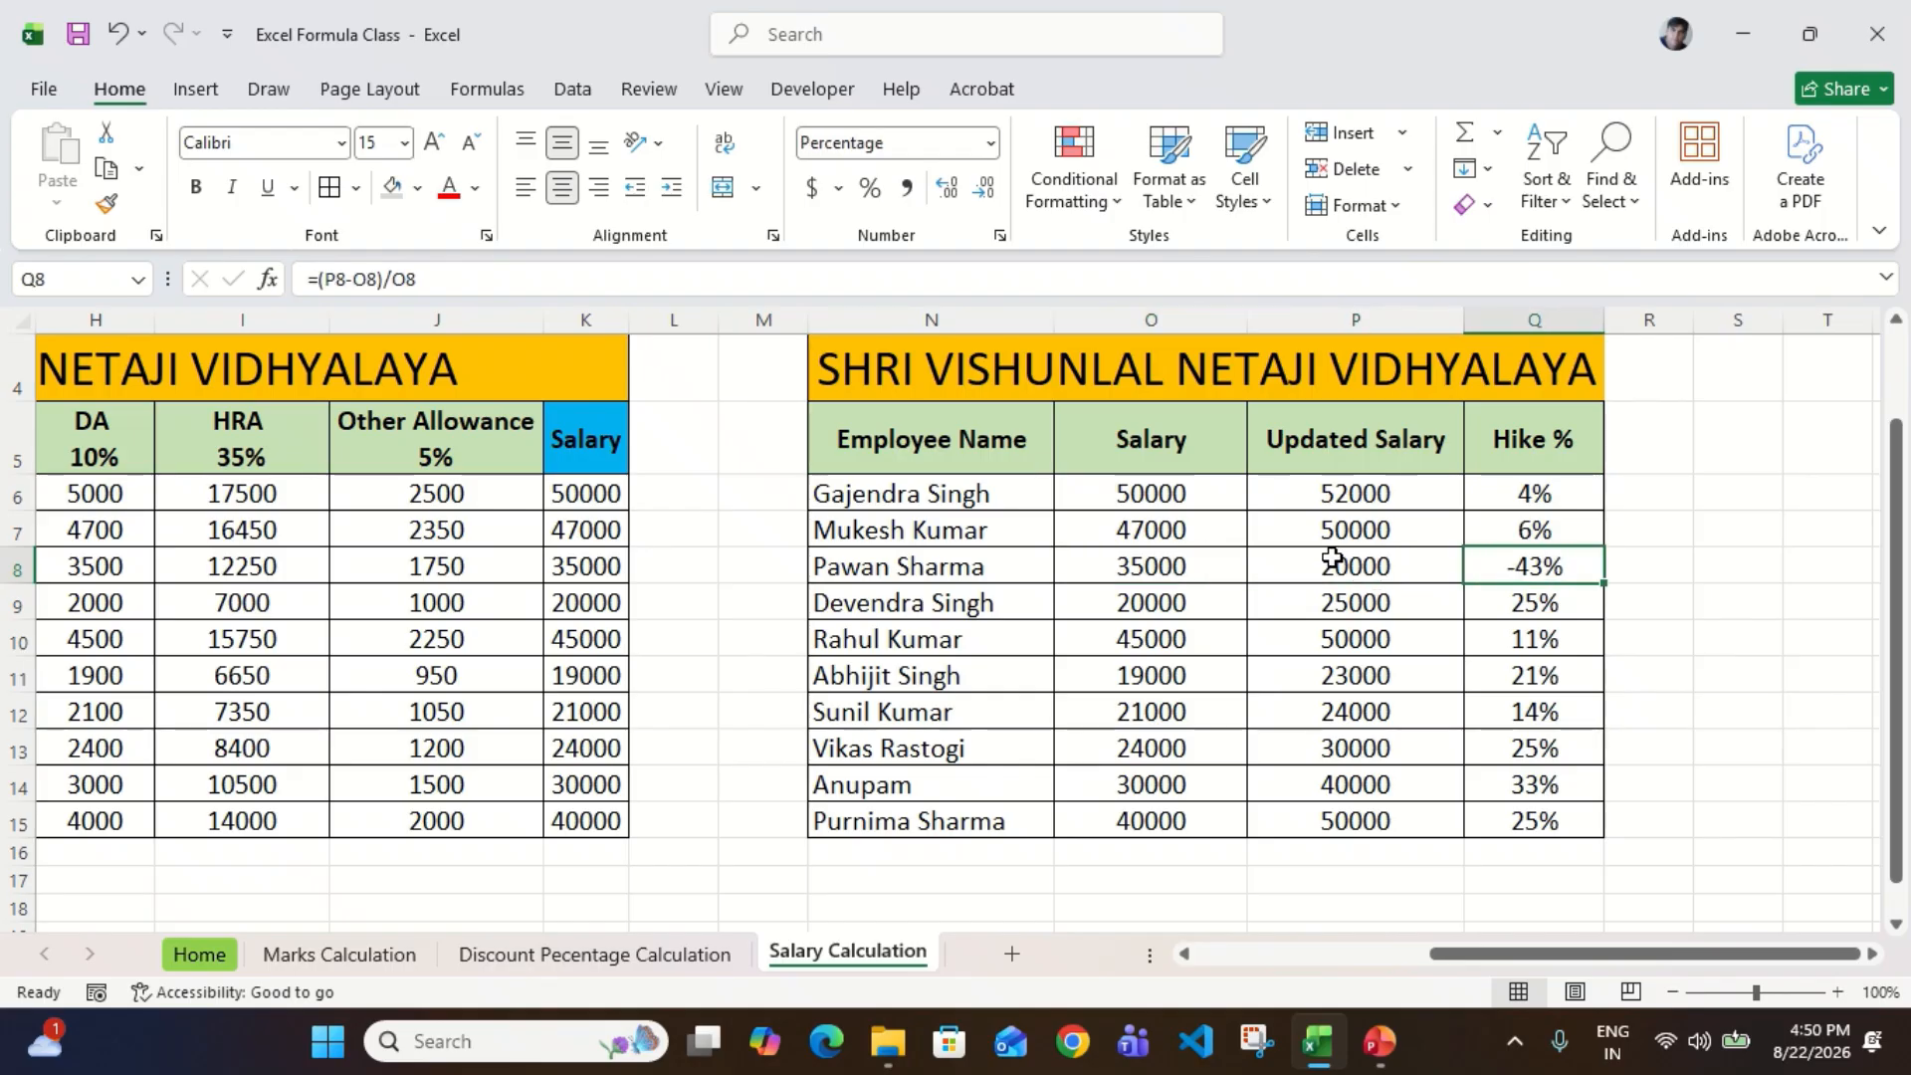
{"action": "left_click", "coordinate": [1154, 578]}
{"action": "left_click", "coordinate": [1358, 573]}
{"action": "key", "text": "Right"}
{"action": "key", "text": "F2"}
{"action": "key", "text": "Escape"}
Step: Inspect the Hike % formula in Q7 and compare it with the neighbouring results in the Hike % column
{"action": "key", "text": "Up"}
{"action": "key", "text": "Up"}
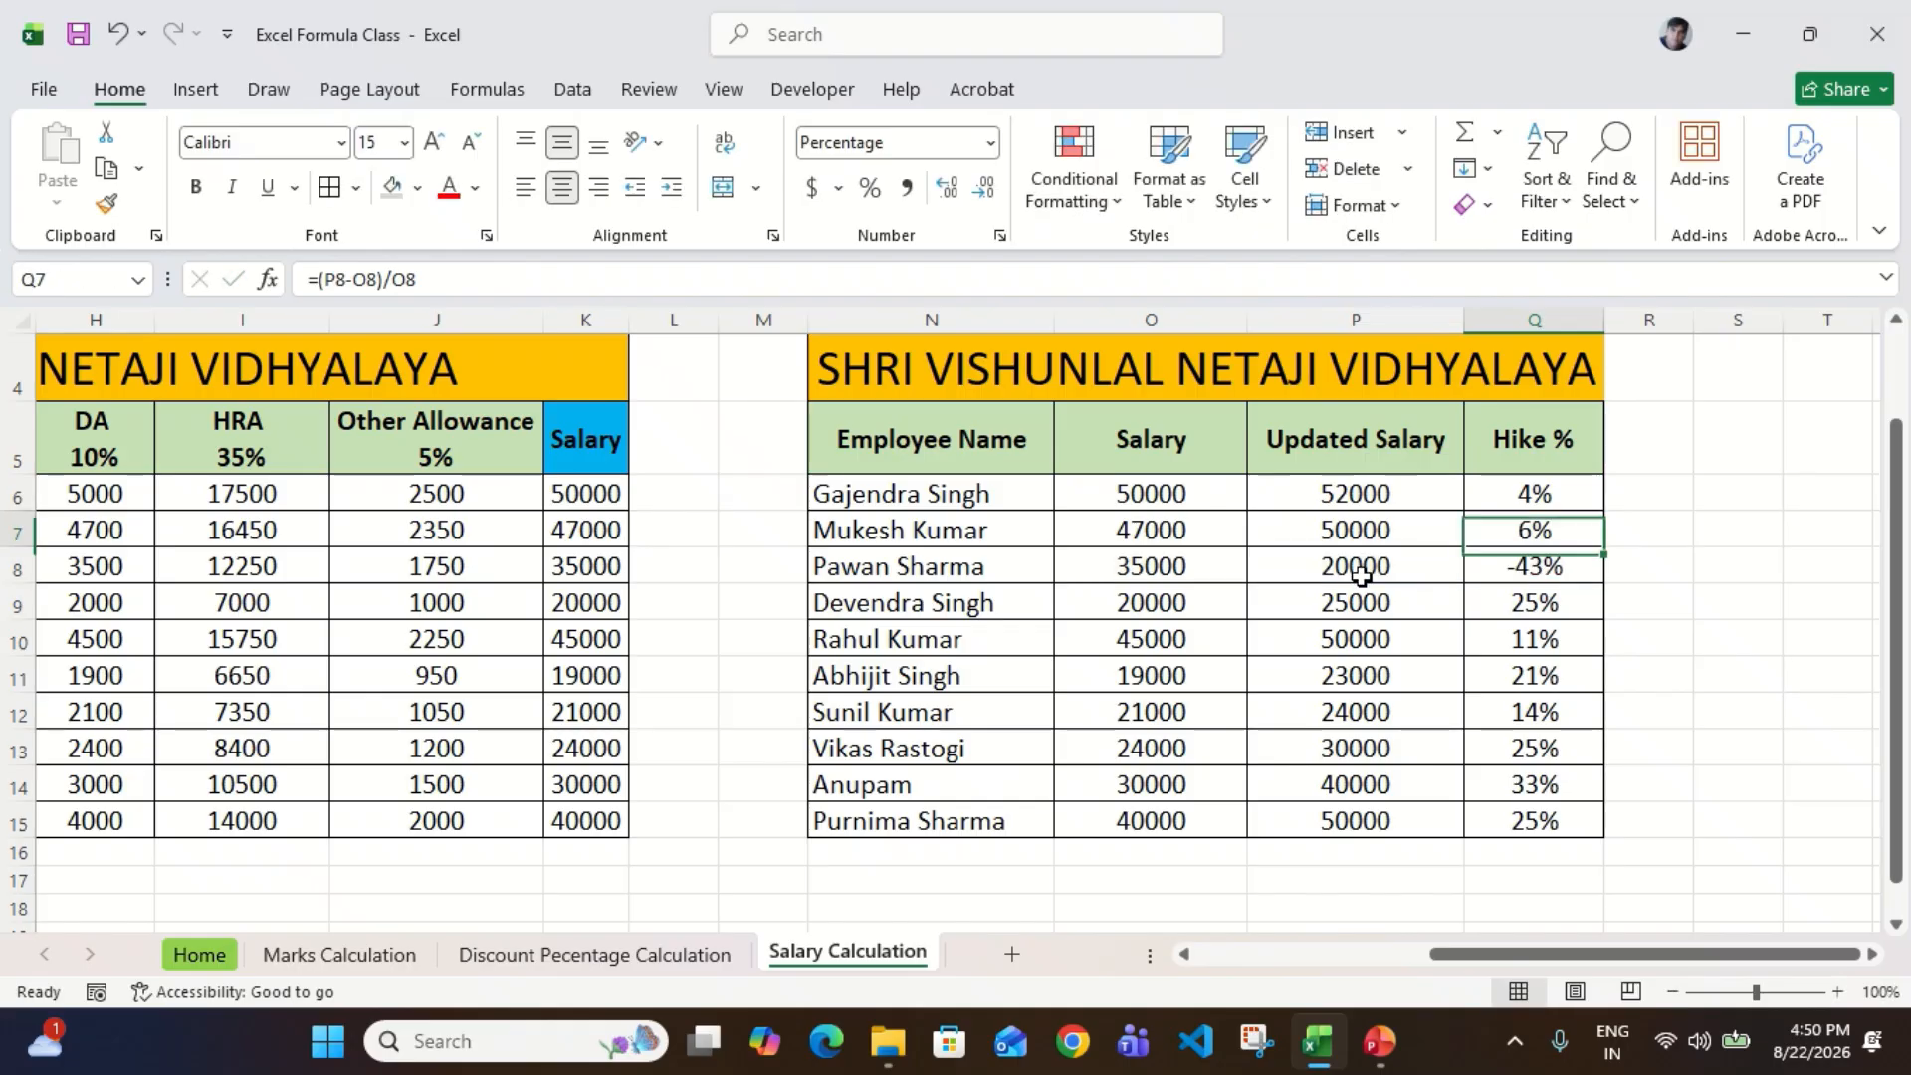
{"action": "key", "text": "F2"}
{"action": "key", "text": "Escape"}
{"action": "key", "text": "Down"}
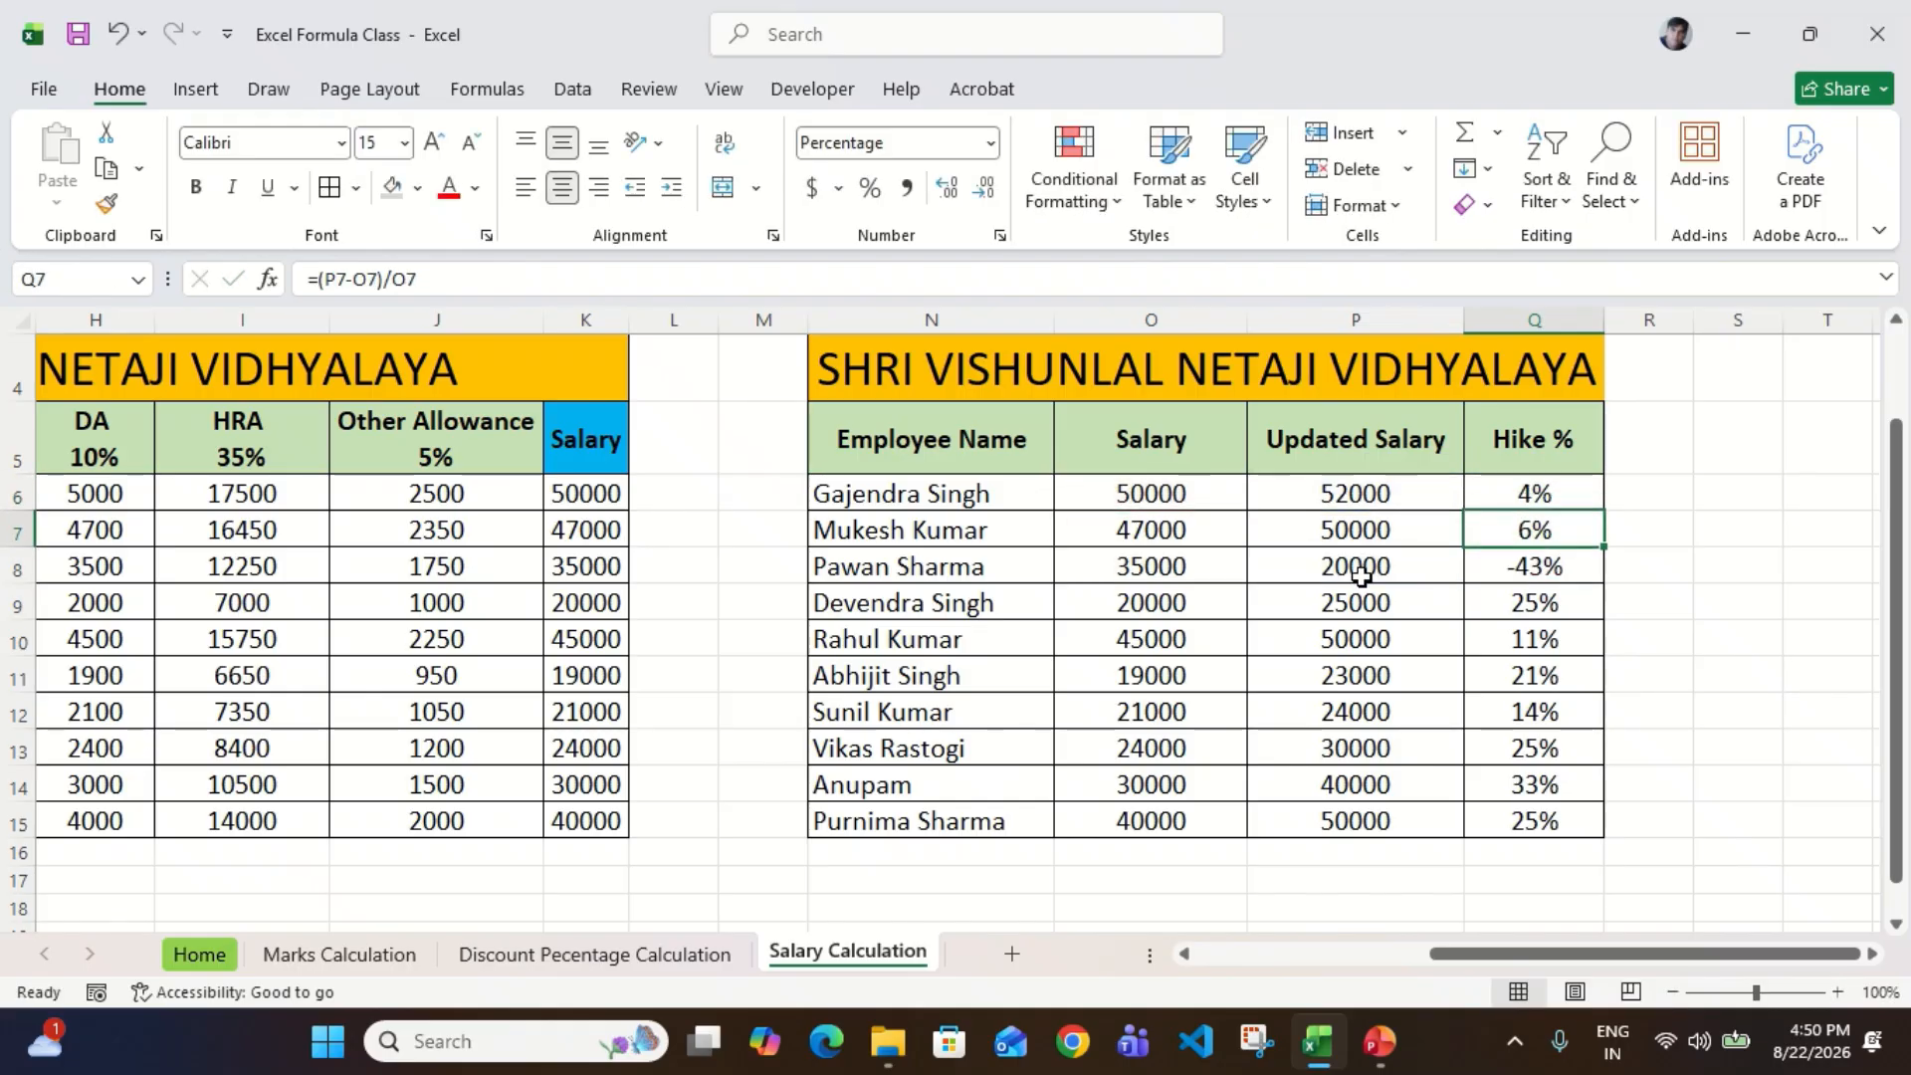
{"action": "key", "text": "Up"}
{"action": "key", "text": "Down"}
{"action": "key", "text": "Down"}
{"action": "key", "text": "Down"}
{"action": "key", "text": "Up"}
{"action": "key", "text": "Up"}
{"action": "key", "text": "Up"}
{"action": "key", "text": "Up"}
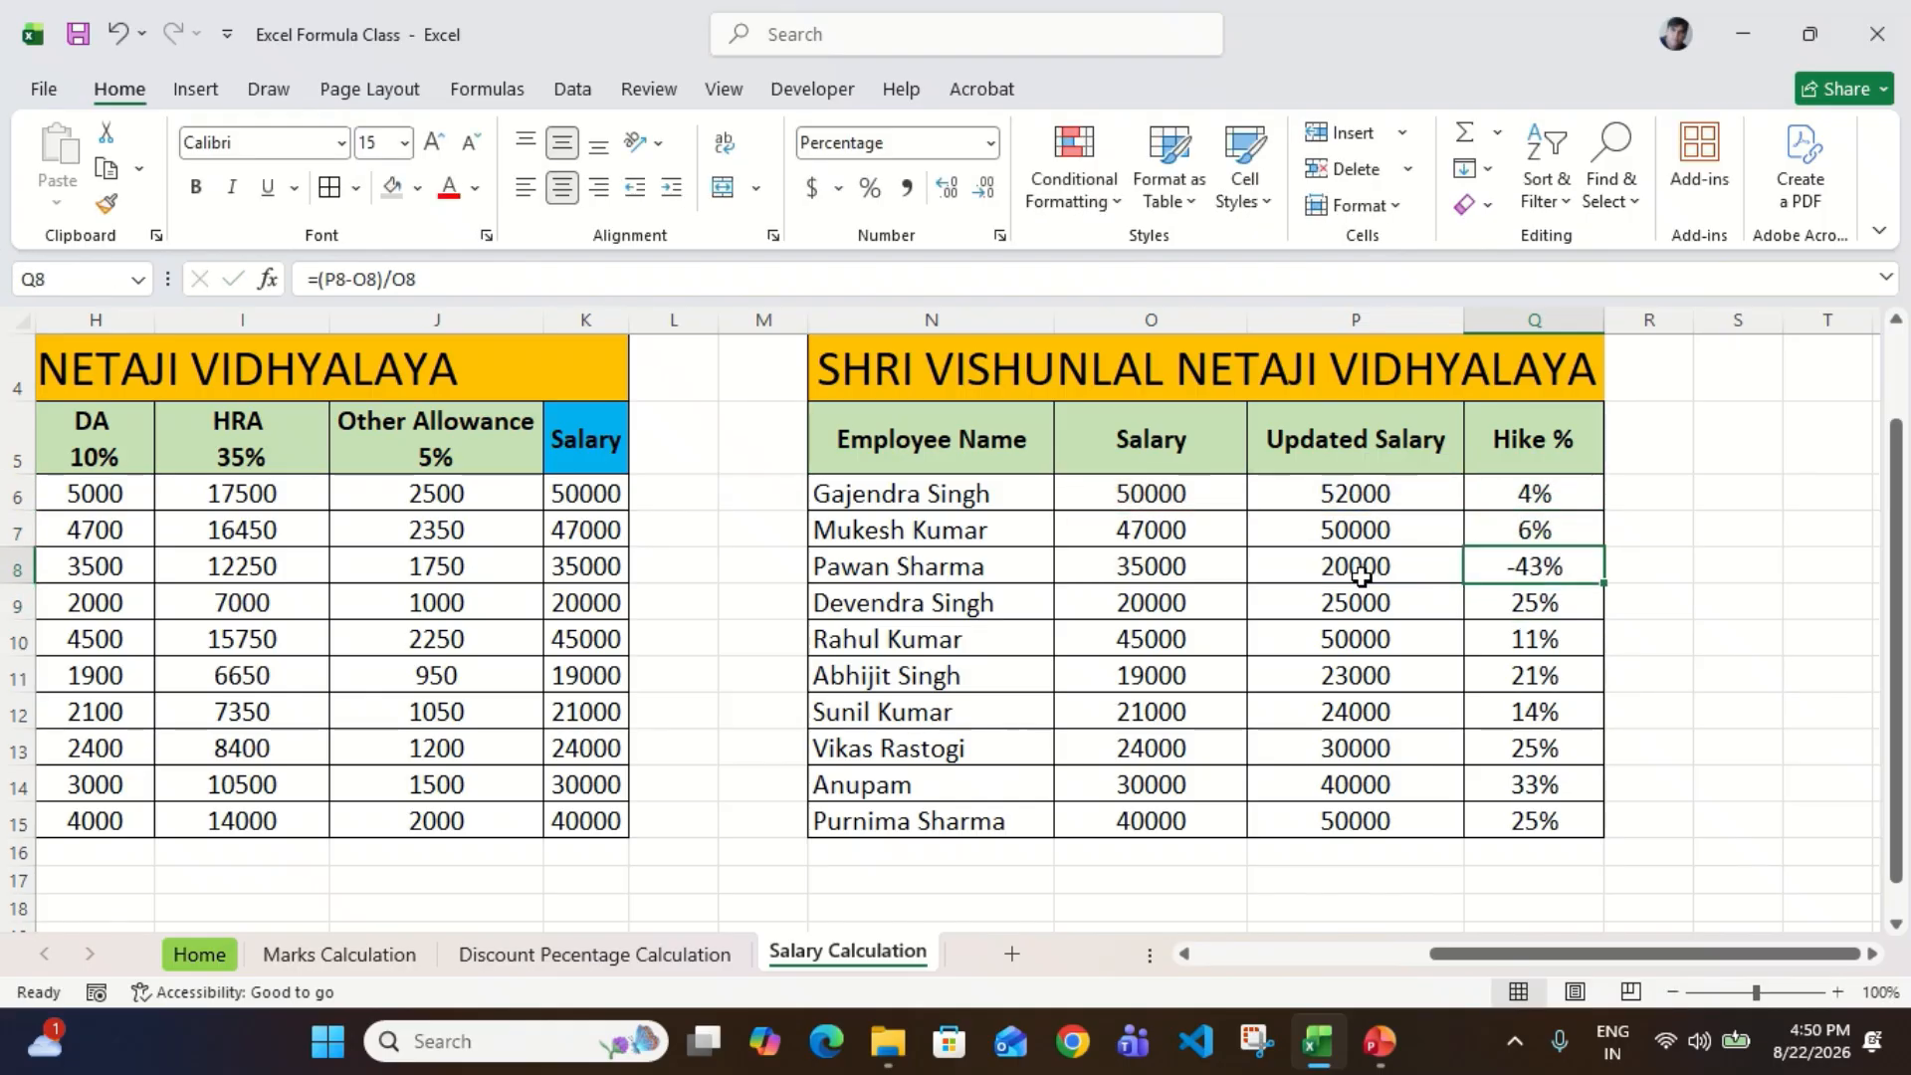
{"action": "key", "text": "Down"}
{"action": "key", "text": "Down"}
{"action": "key", "text": "Up"}
Step: Check the hike percentages against the salary figures row by row from row 6 through row 9, ending on Q10
{"action": "key", "text": "Left"}
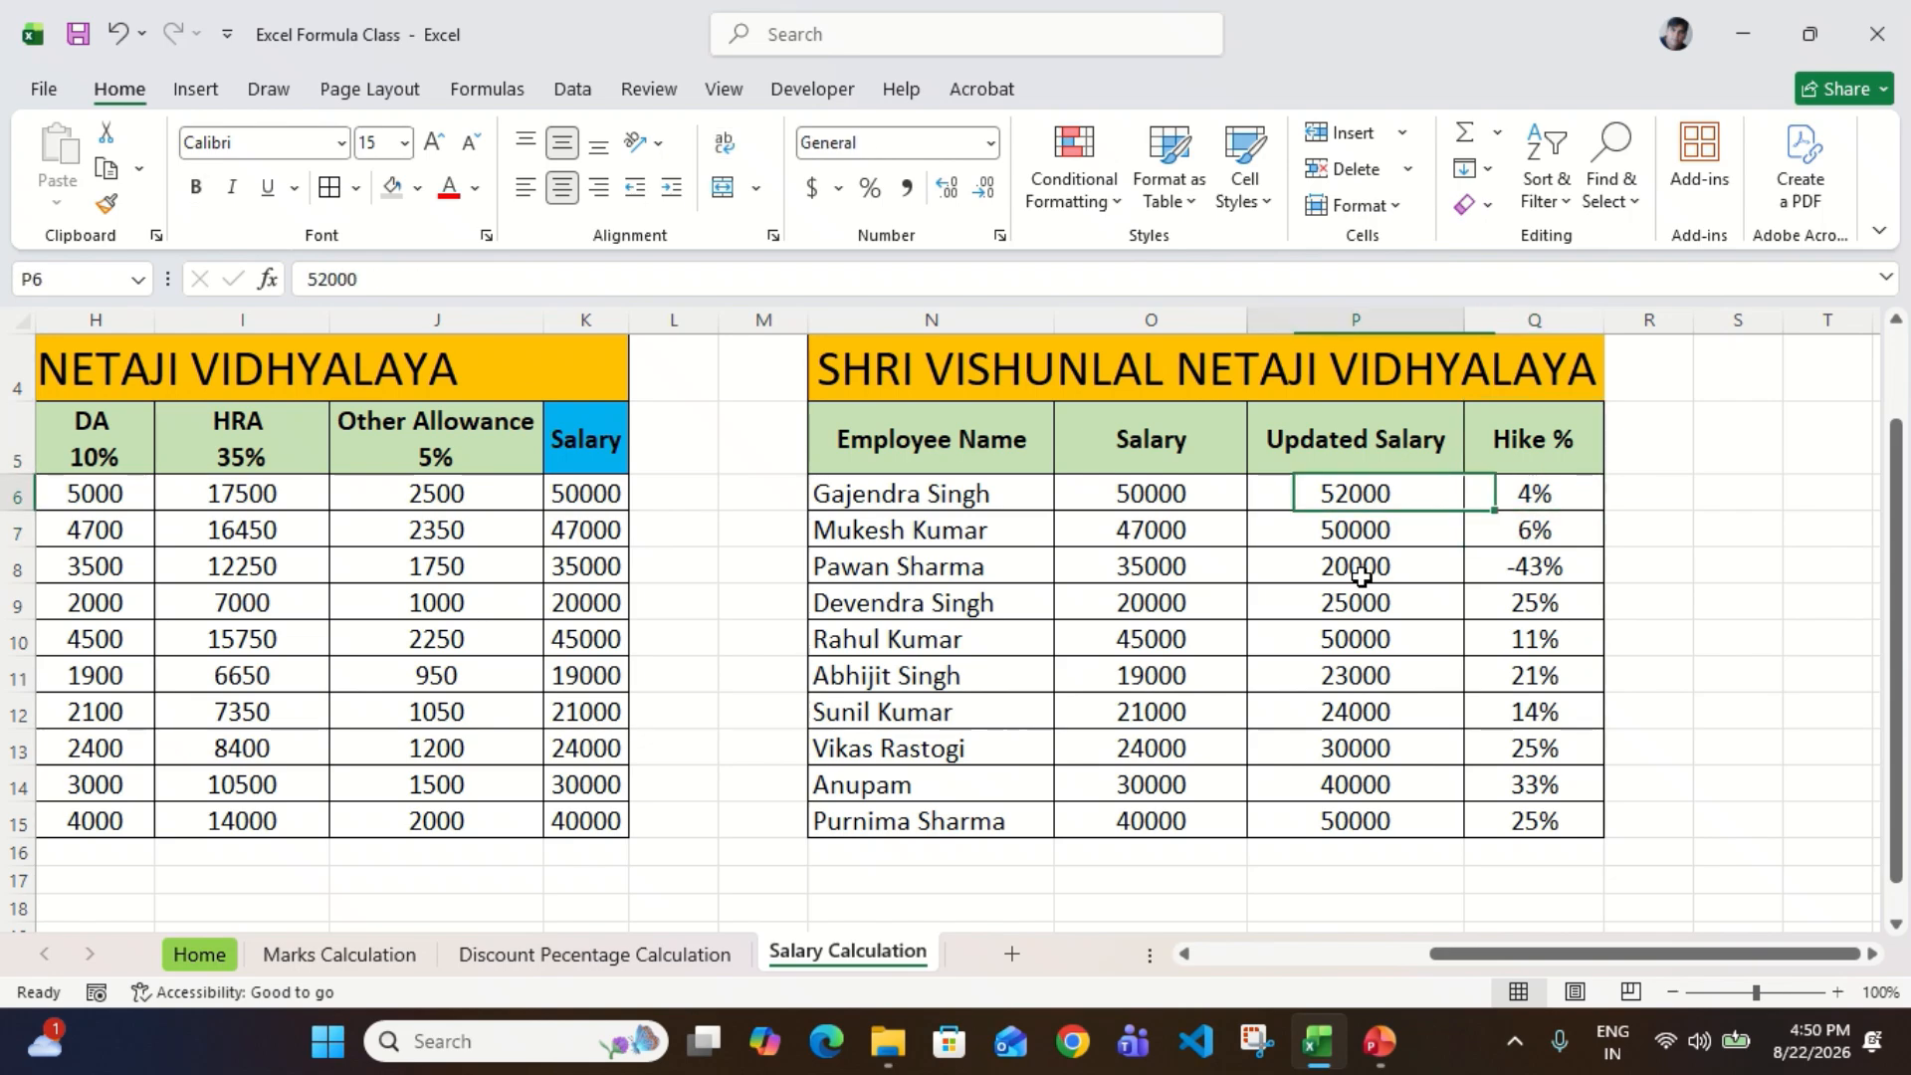
{"action": "key", "text": "Right"}
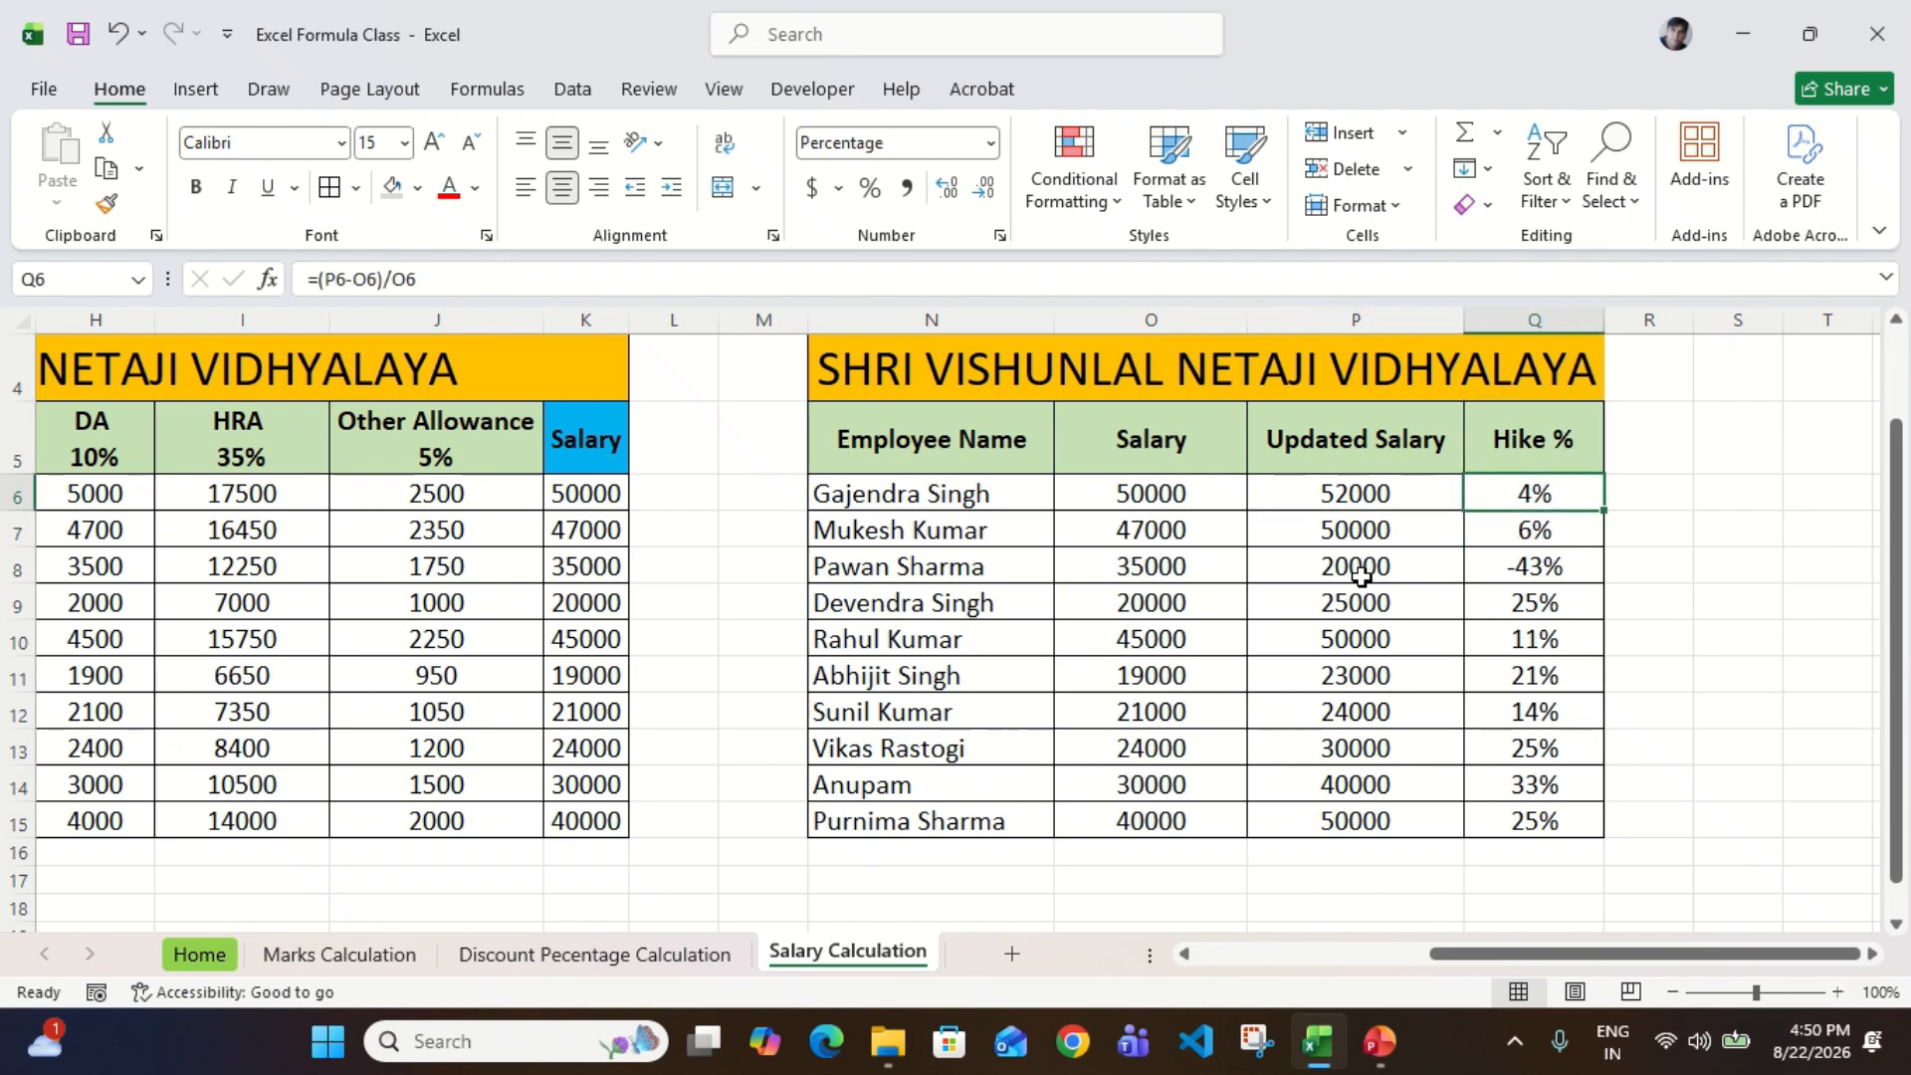
{"action": "key", "text": "Down"}
{"action": "key", "text": "Left"}
{"action": "key", "text": "Right"}
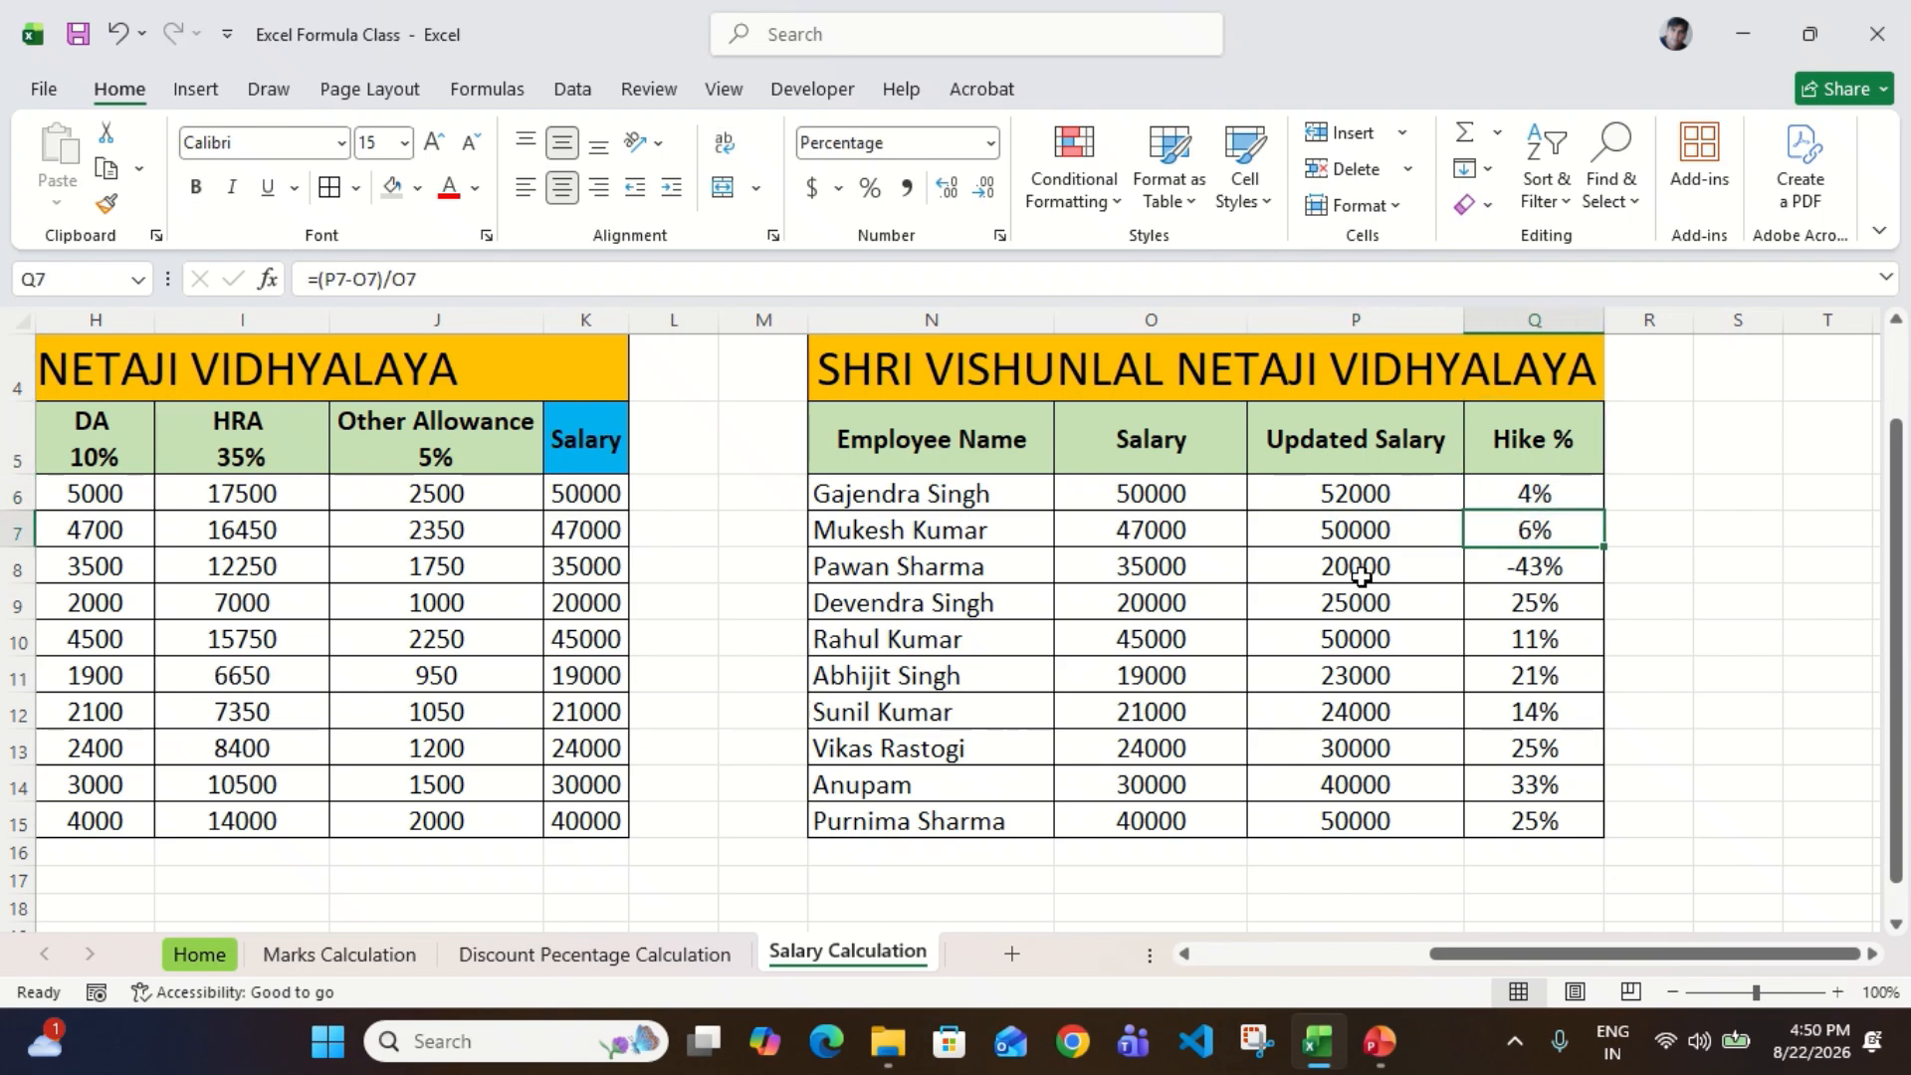
{"action": "key", "text": "Down"}
{"action": "key", "text": "Left"}
{"action": "key", "text": "Right"}
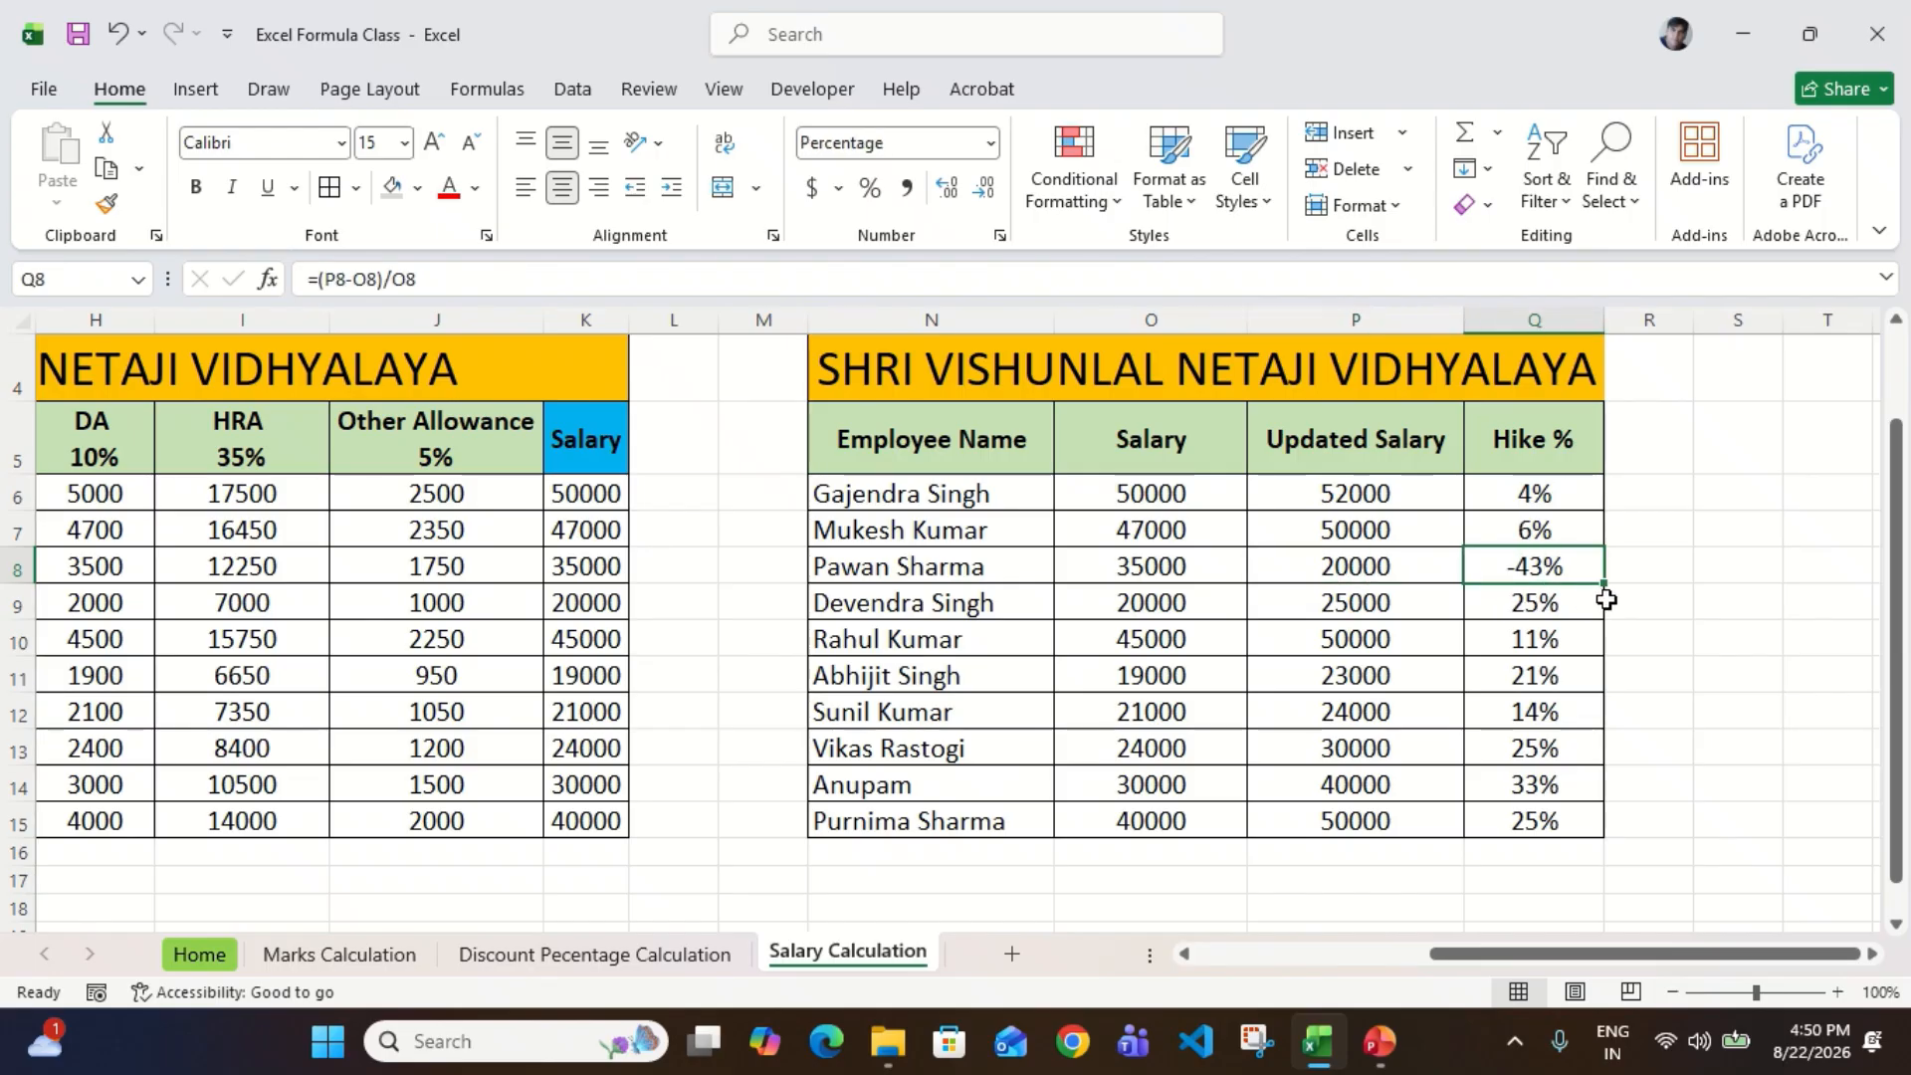
{"action": "key", "text": "Down"}
{"action": "key", "text": "Left"}
{"action": "key", "text": "Left"}
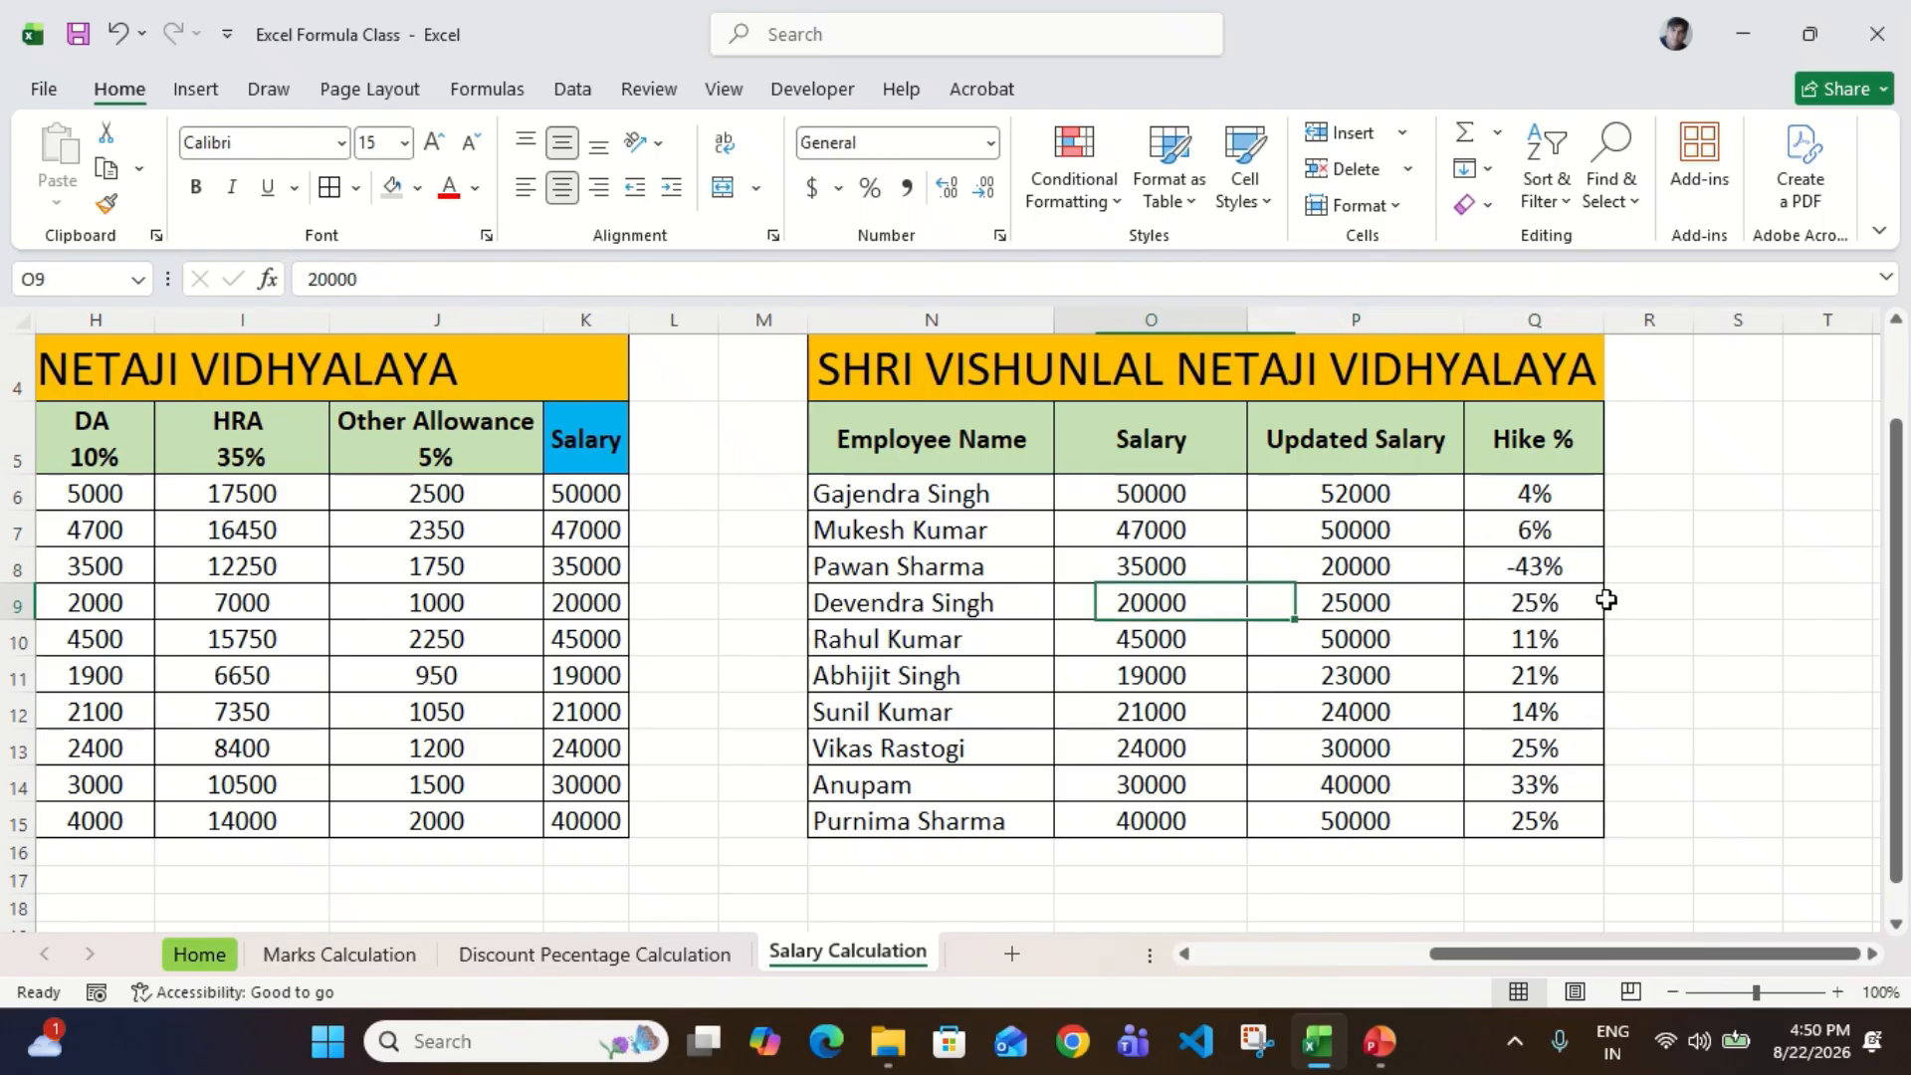
{"action": "key", "text": "Right"}
{"action": "key", "text": "Right"}
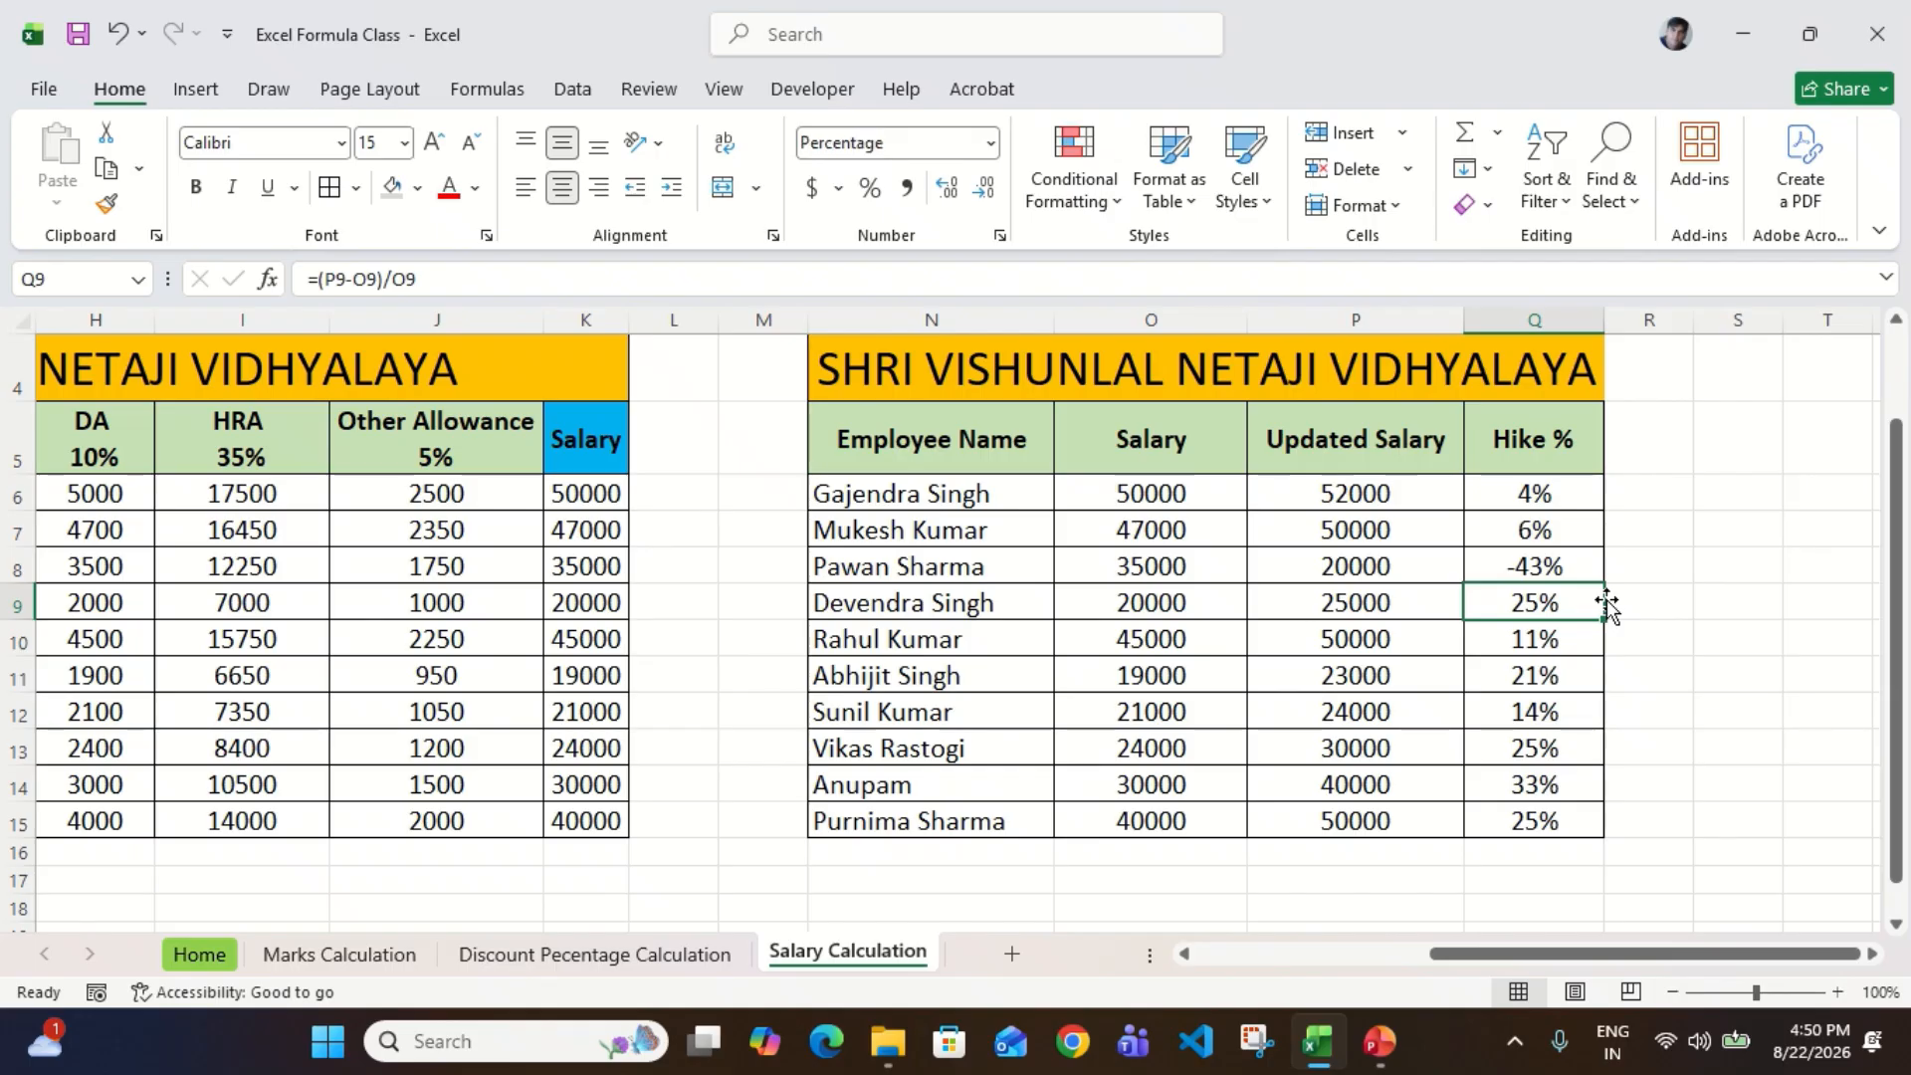
{"action": "key", "text": "Down"}
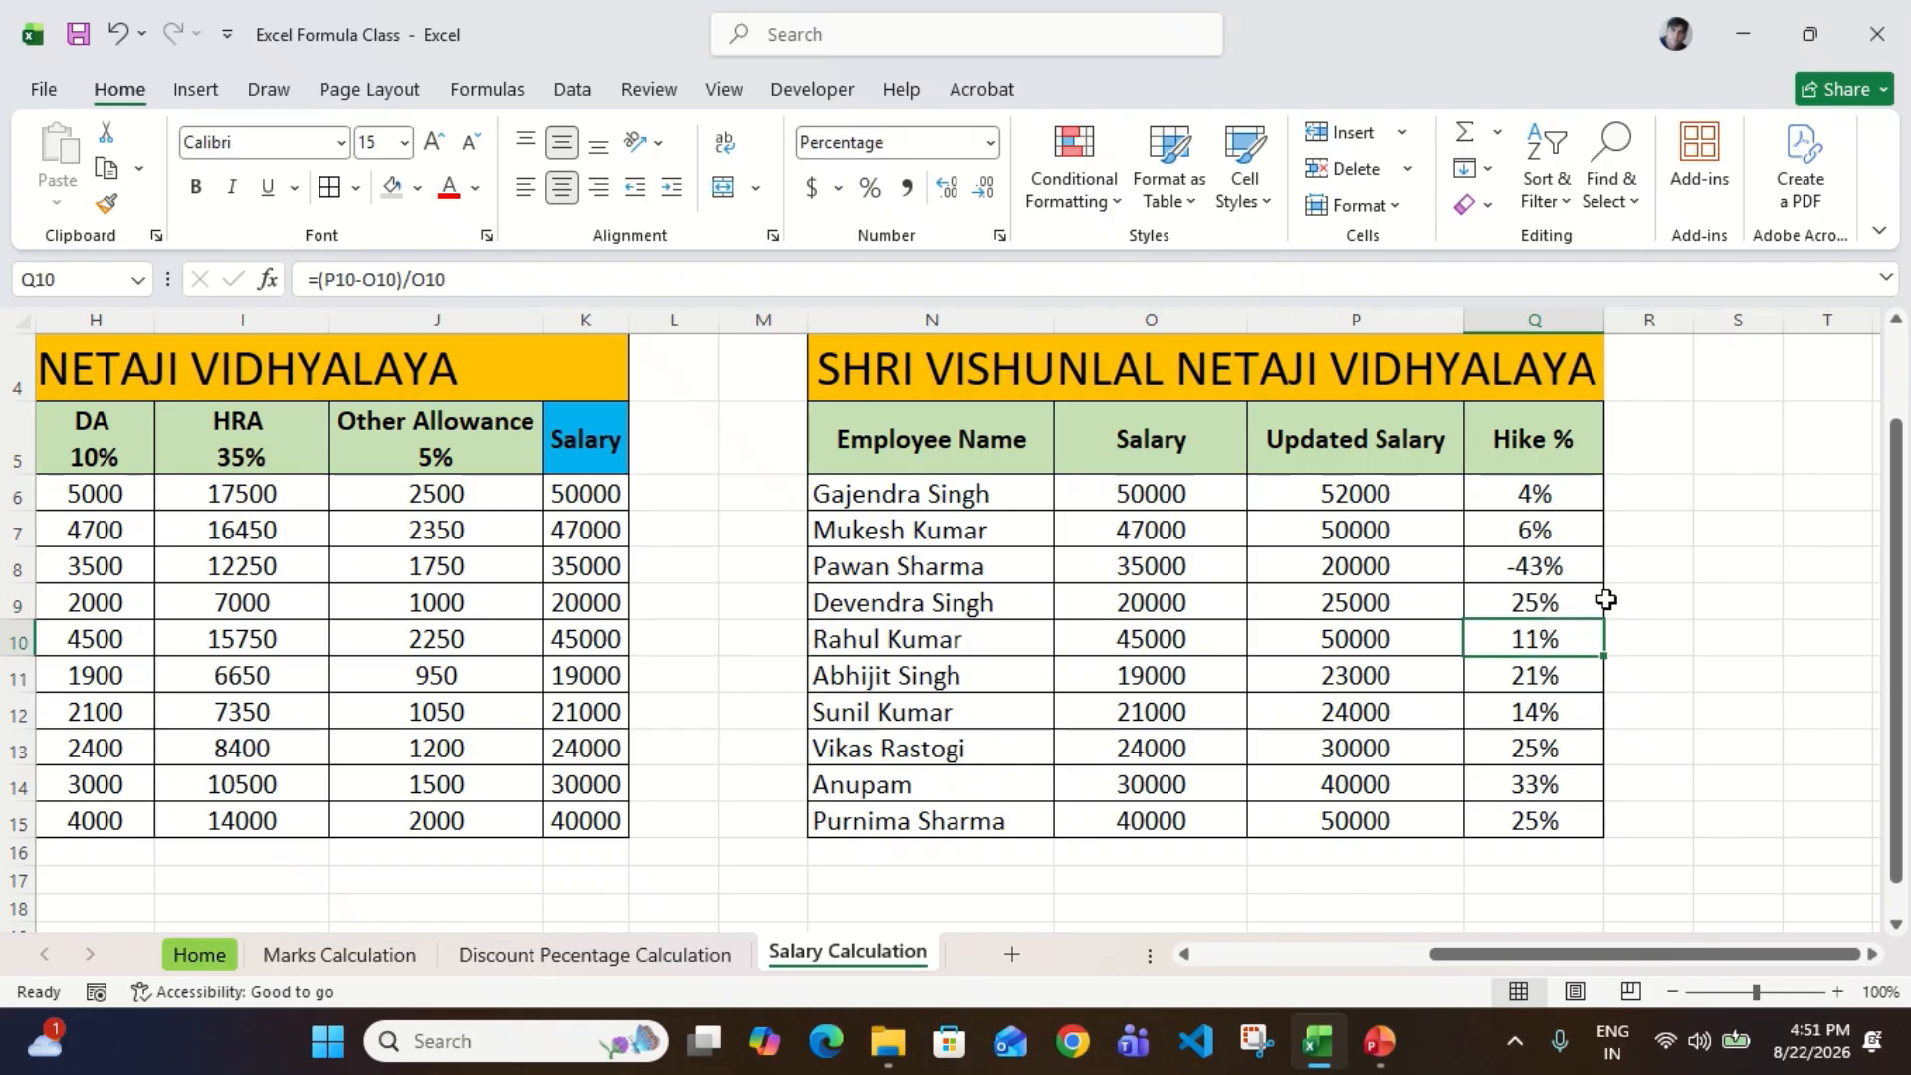
Step: Review the Hike % formulas and results down the column from row 10 through row 14
{"action": "key", "text": "Left"}
{"action": "key", "text": "Right"}
{"action": "key", "text": "Down"}
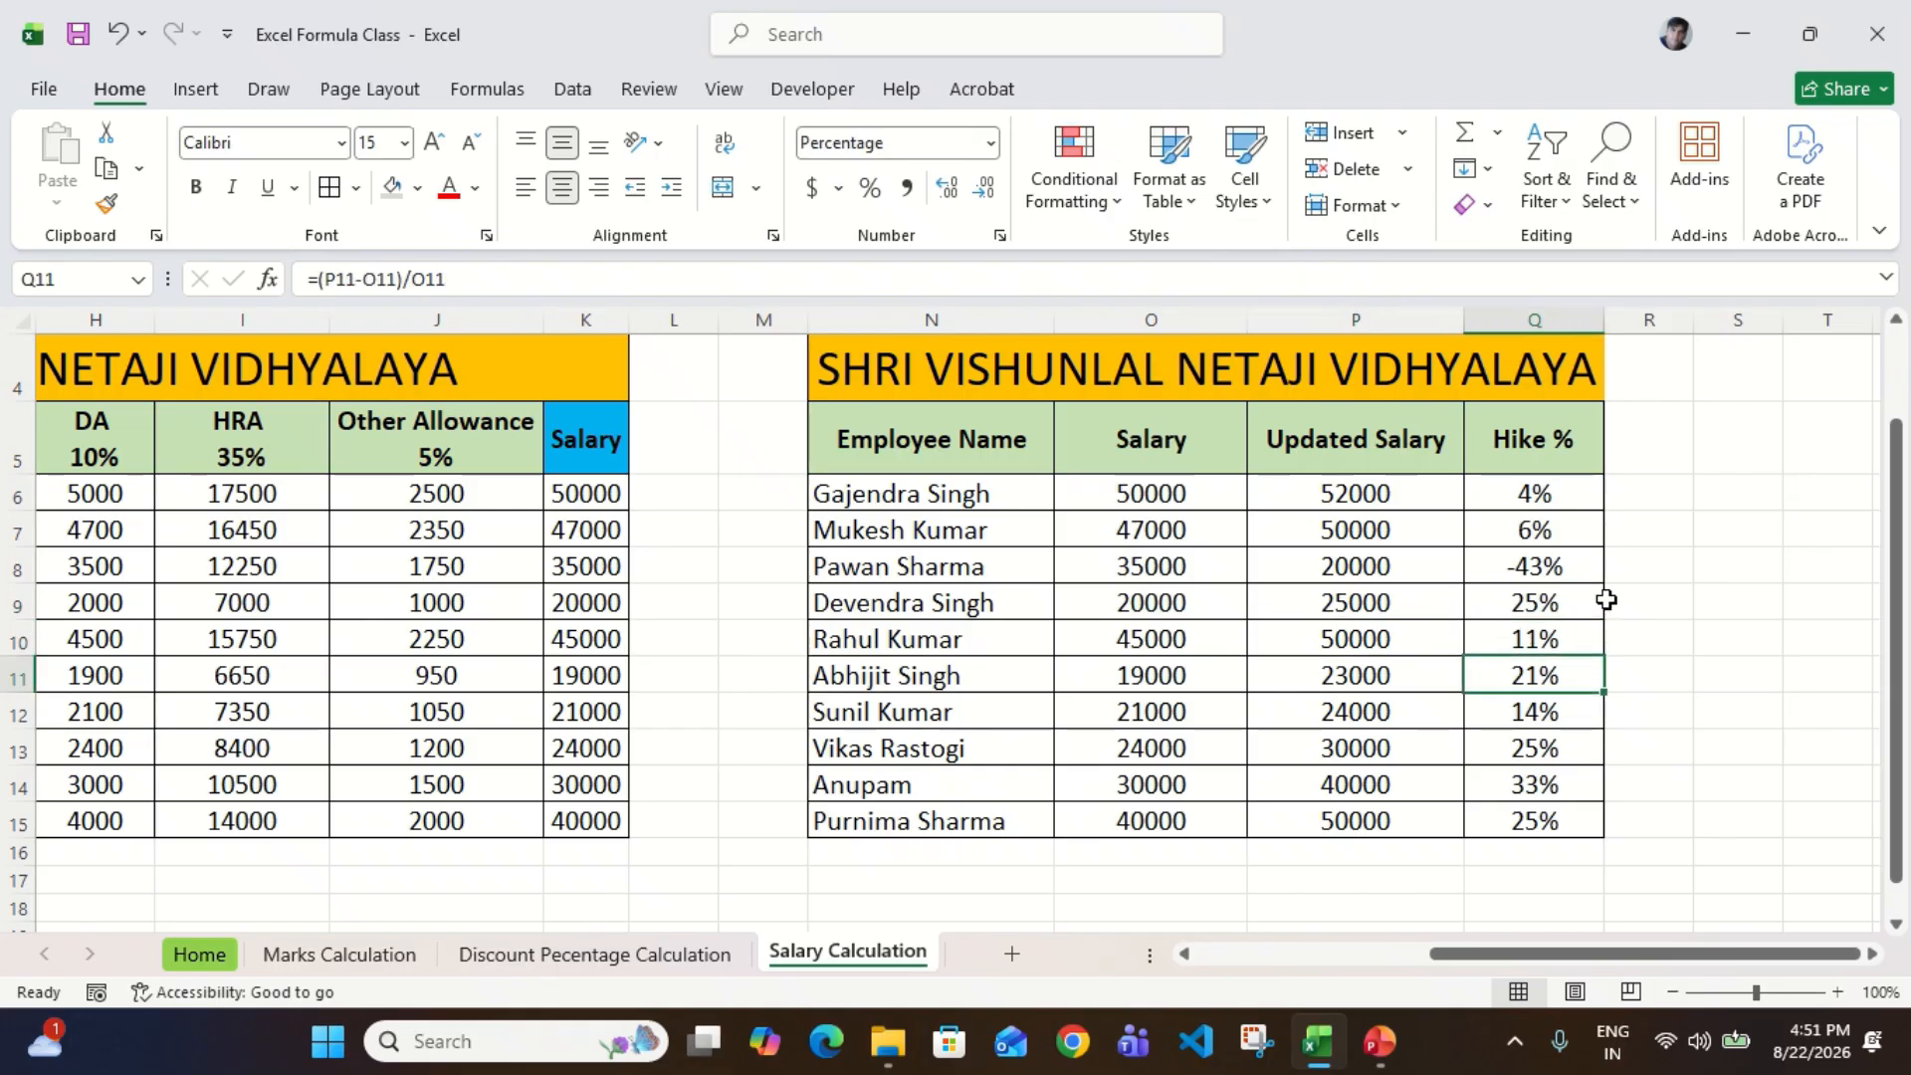
{"action": "key", "text": "Down"}
{"action": "key", "text": "Down"}
{"action": "key", "text": "Down"}
Step: Go over the comparison table's headers from Employee Name through Hike %, ending on the first employee in N6
{"action": "key", "text": "ctrl+Up"}
{"action": "key", "text": "Left"}
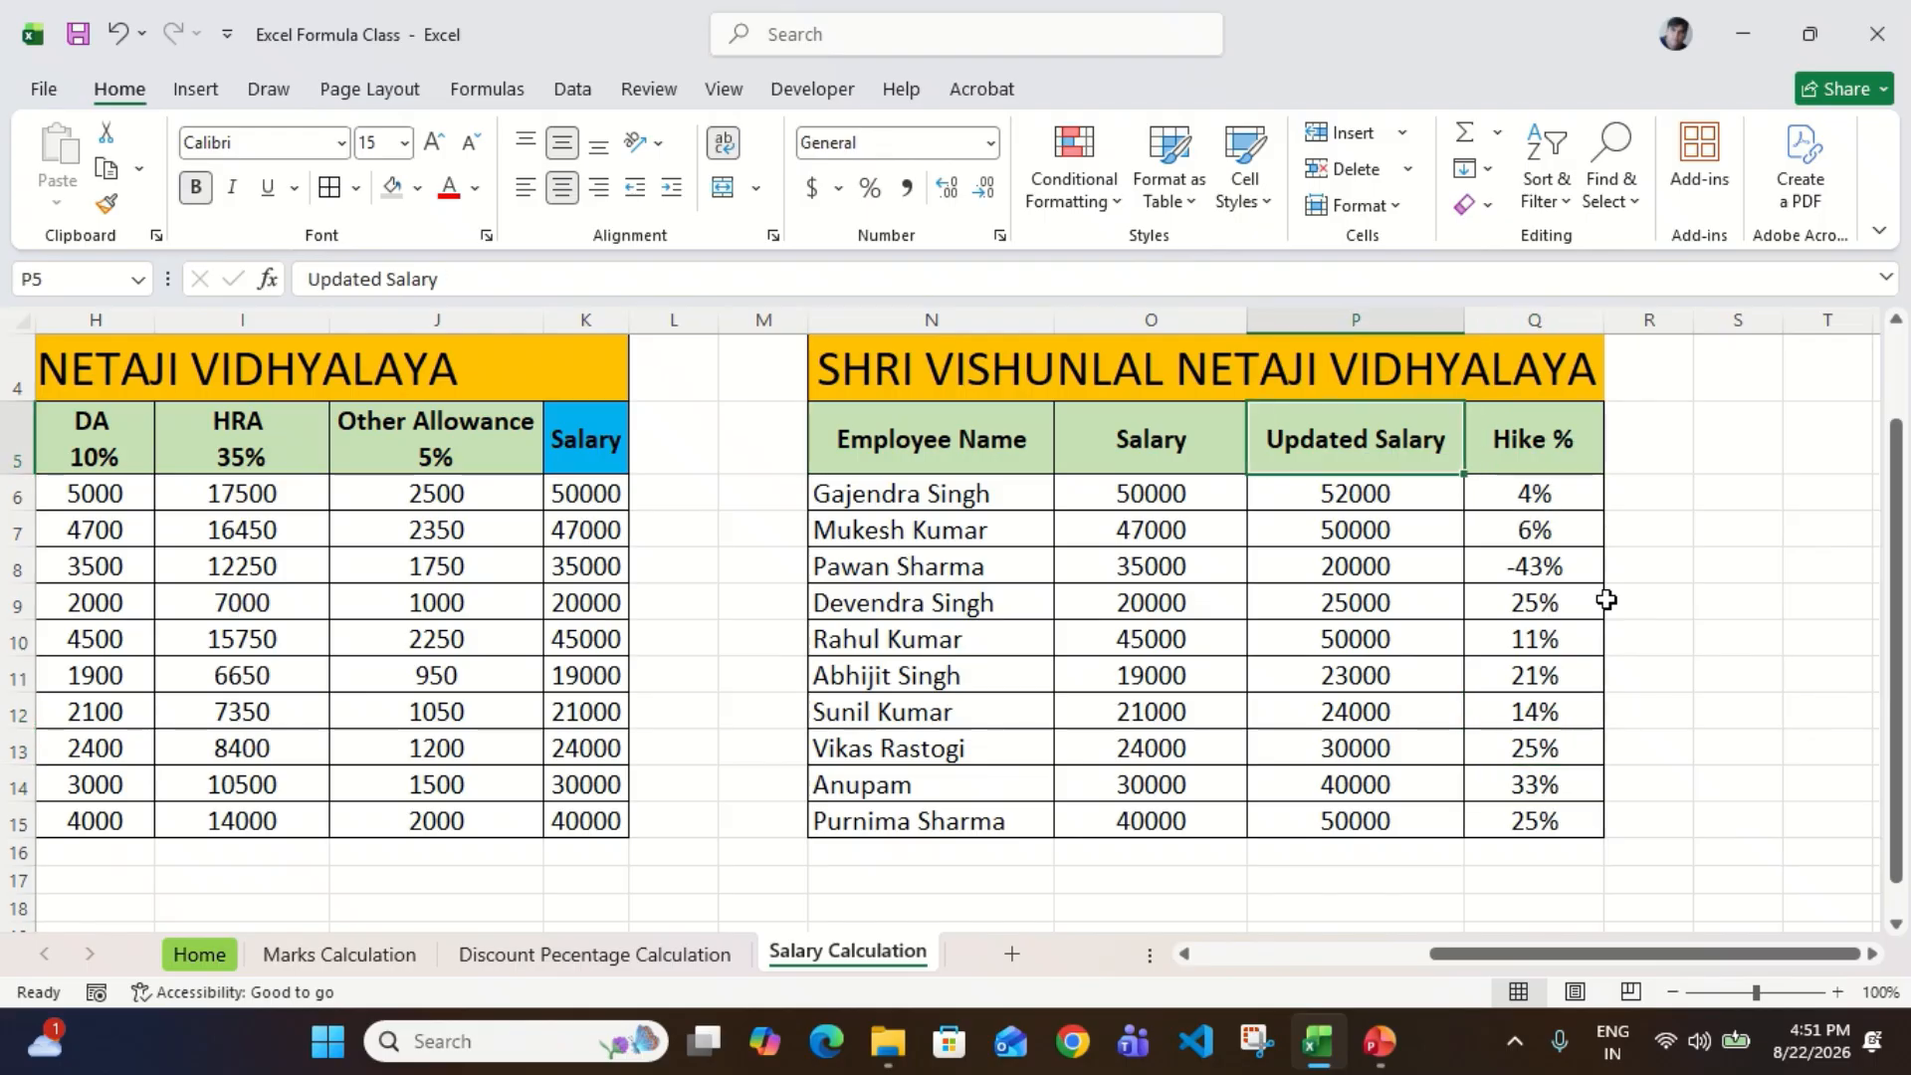
{"action": "key", "text": "Left"}
{"action": "key", "text": "Left"}
{"action": "key", "text": "ctrl+shift+Right"}
{"action": "key", "text": "Down"}
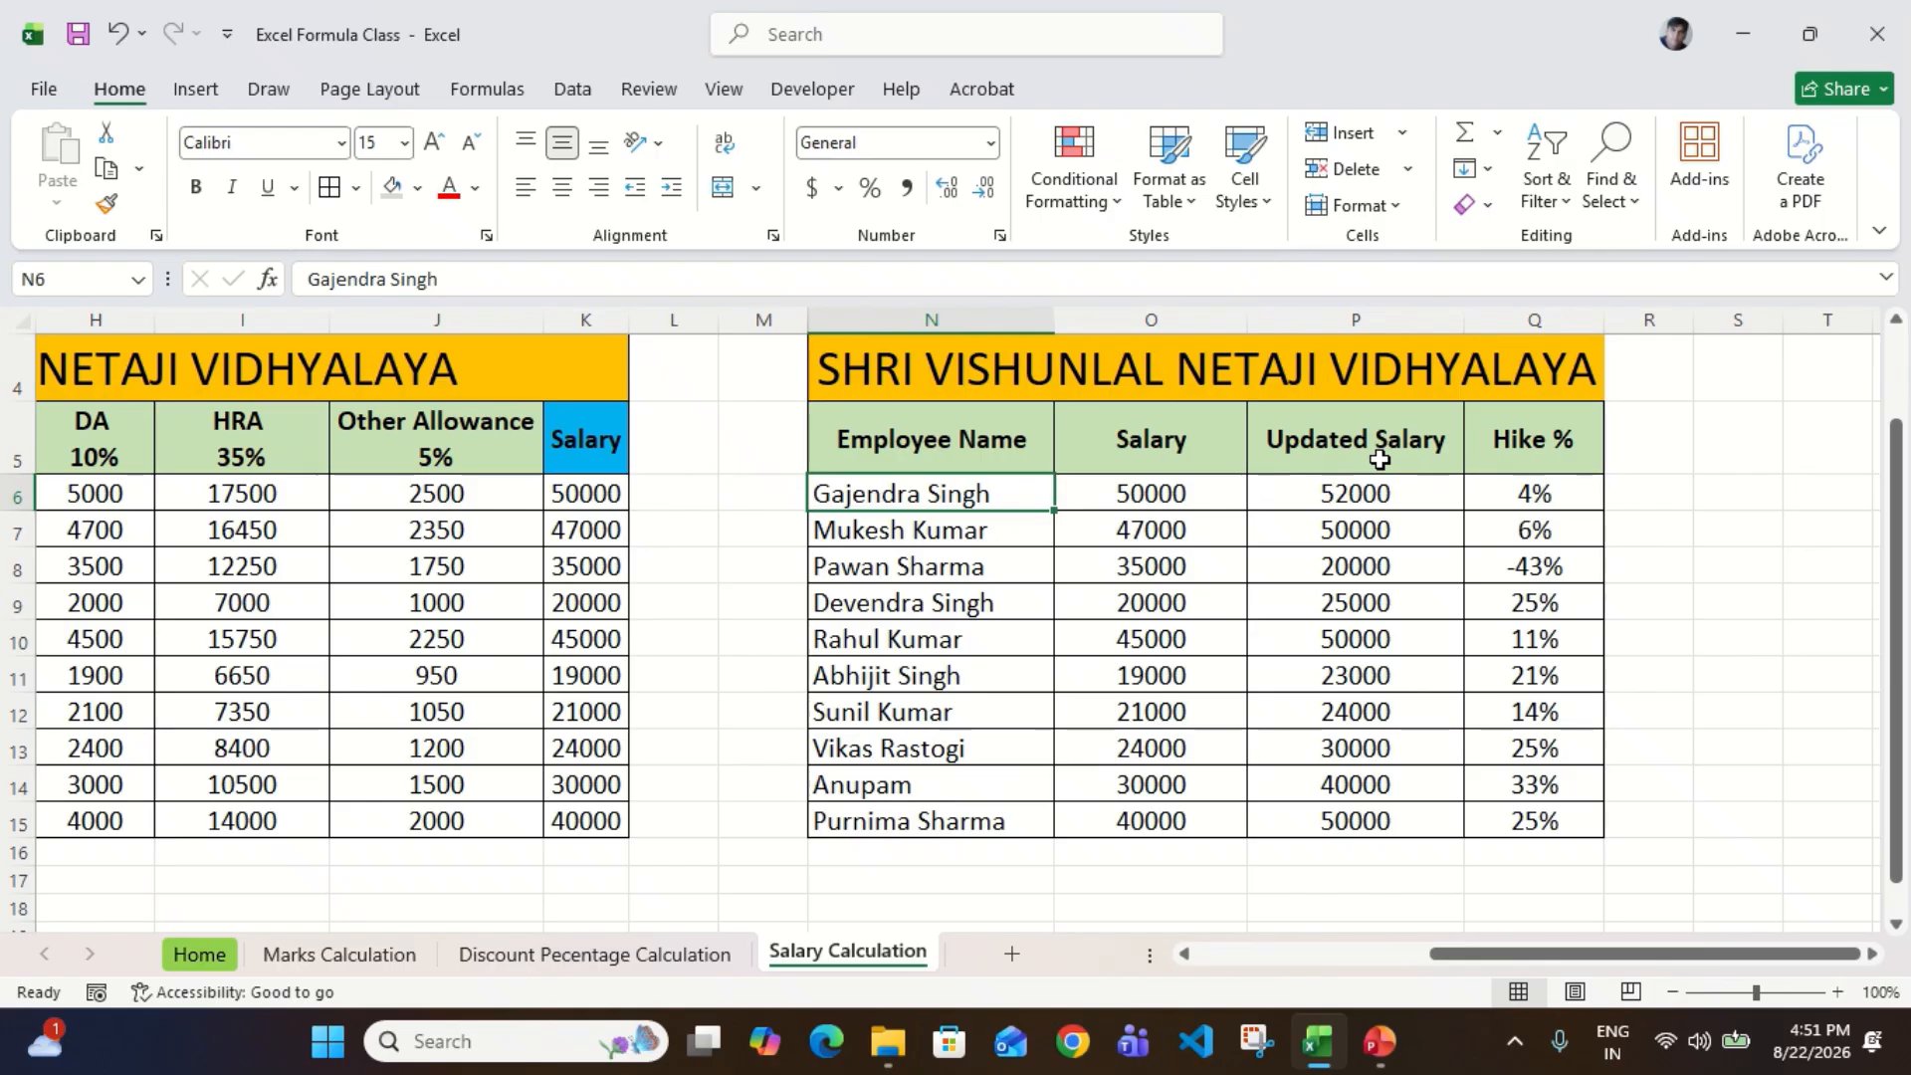
Step: Compare the original salary in O6 and the updated salary in P6 with the Hike % formula in Q6
{"action": "left_click", "coordinate": [1203, 500]}
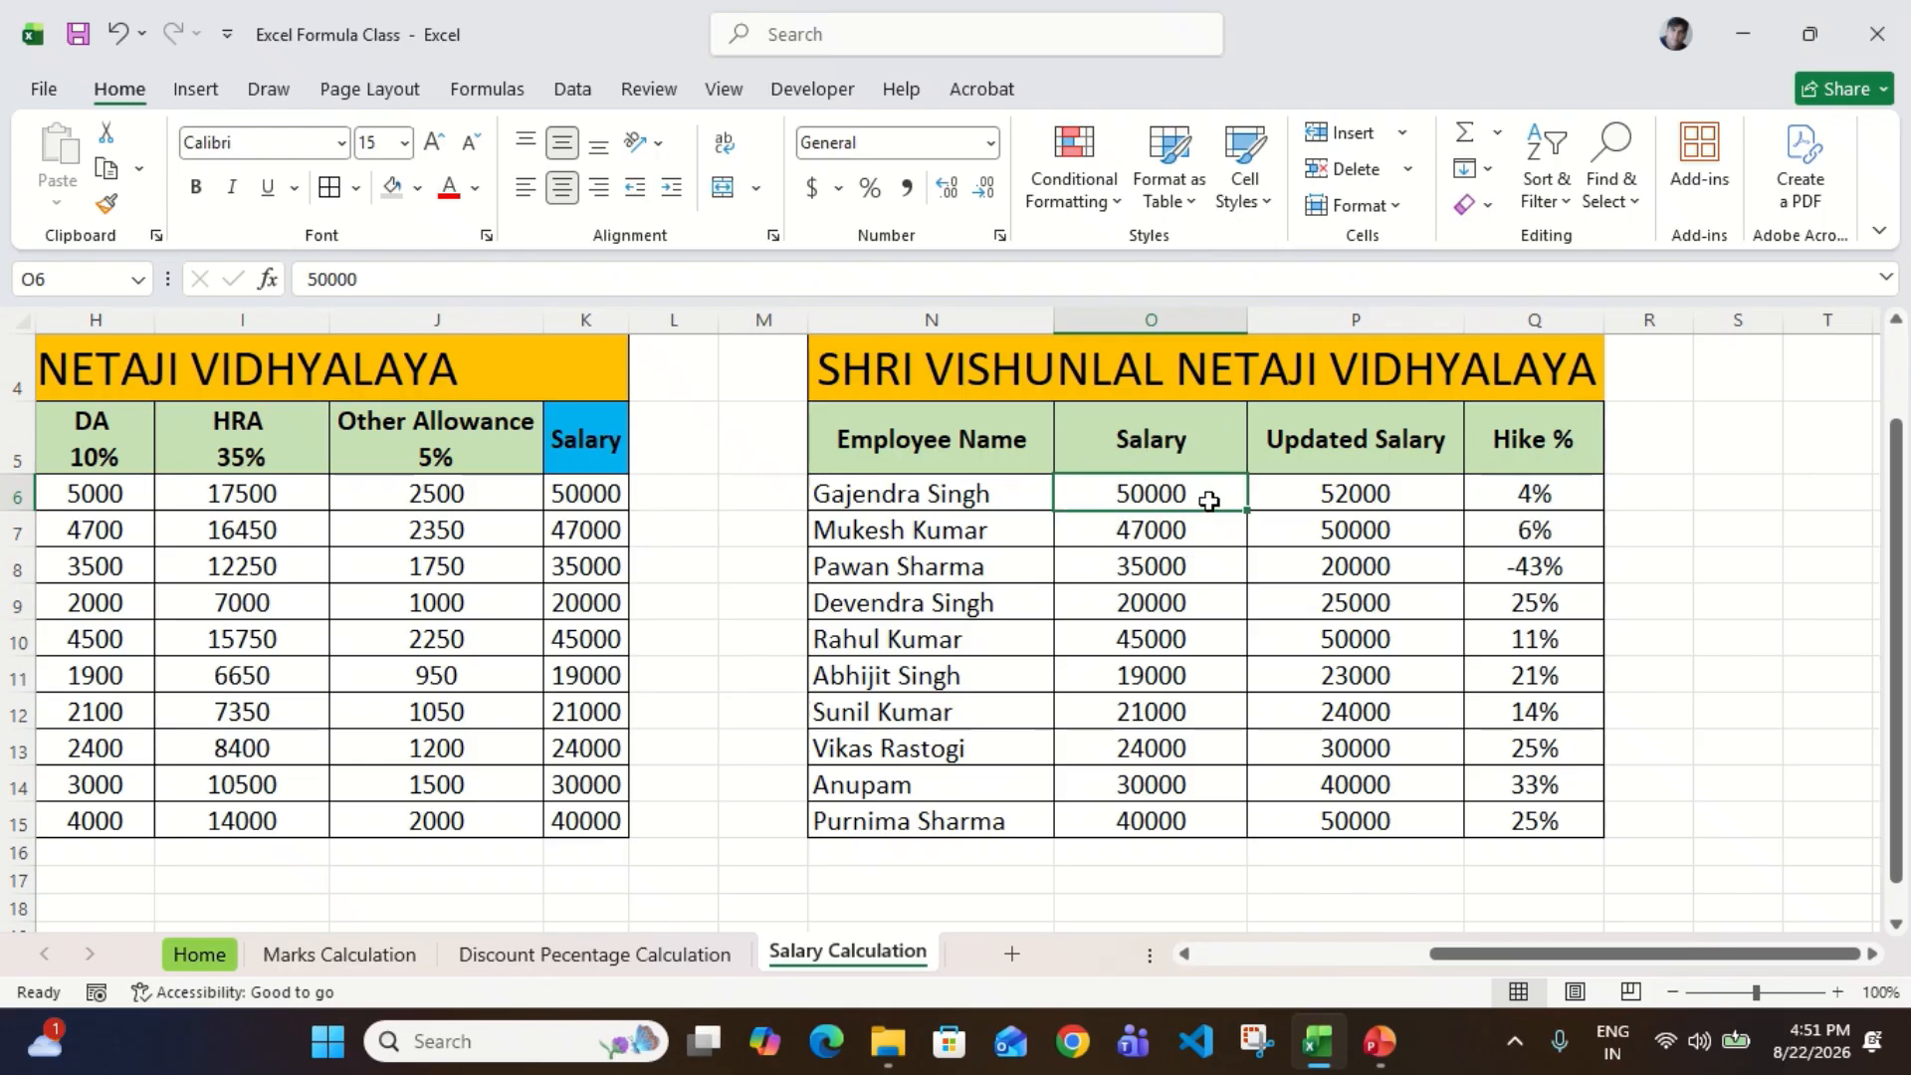
{"action": "left_click", "coordinate": [1314, 498]}
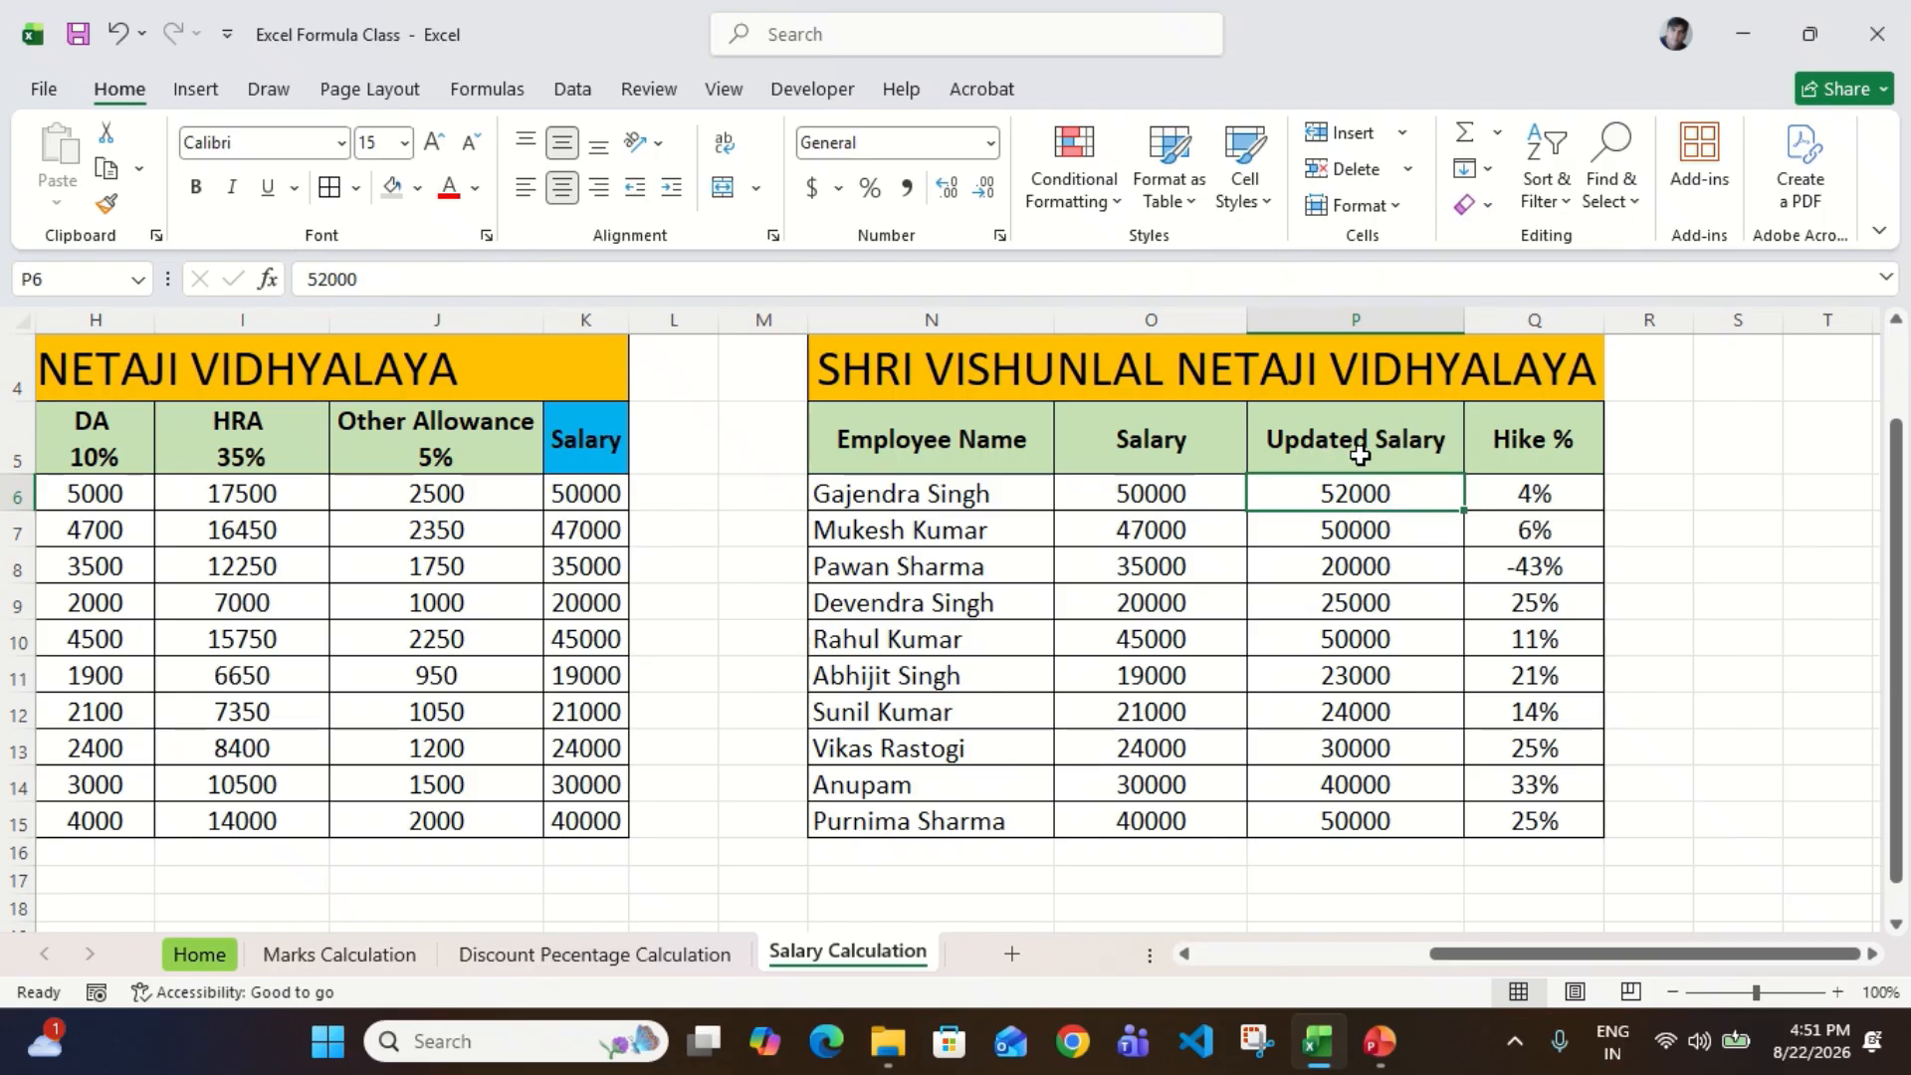
{"action": "left_click", "coordinate": [1511, 488]}
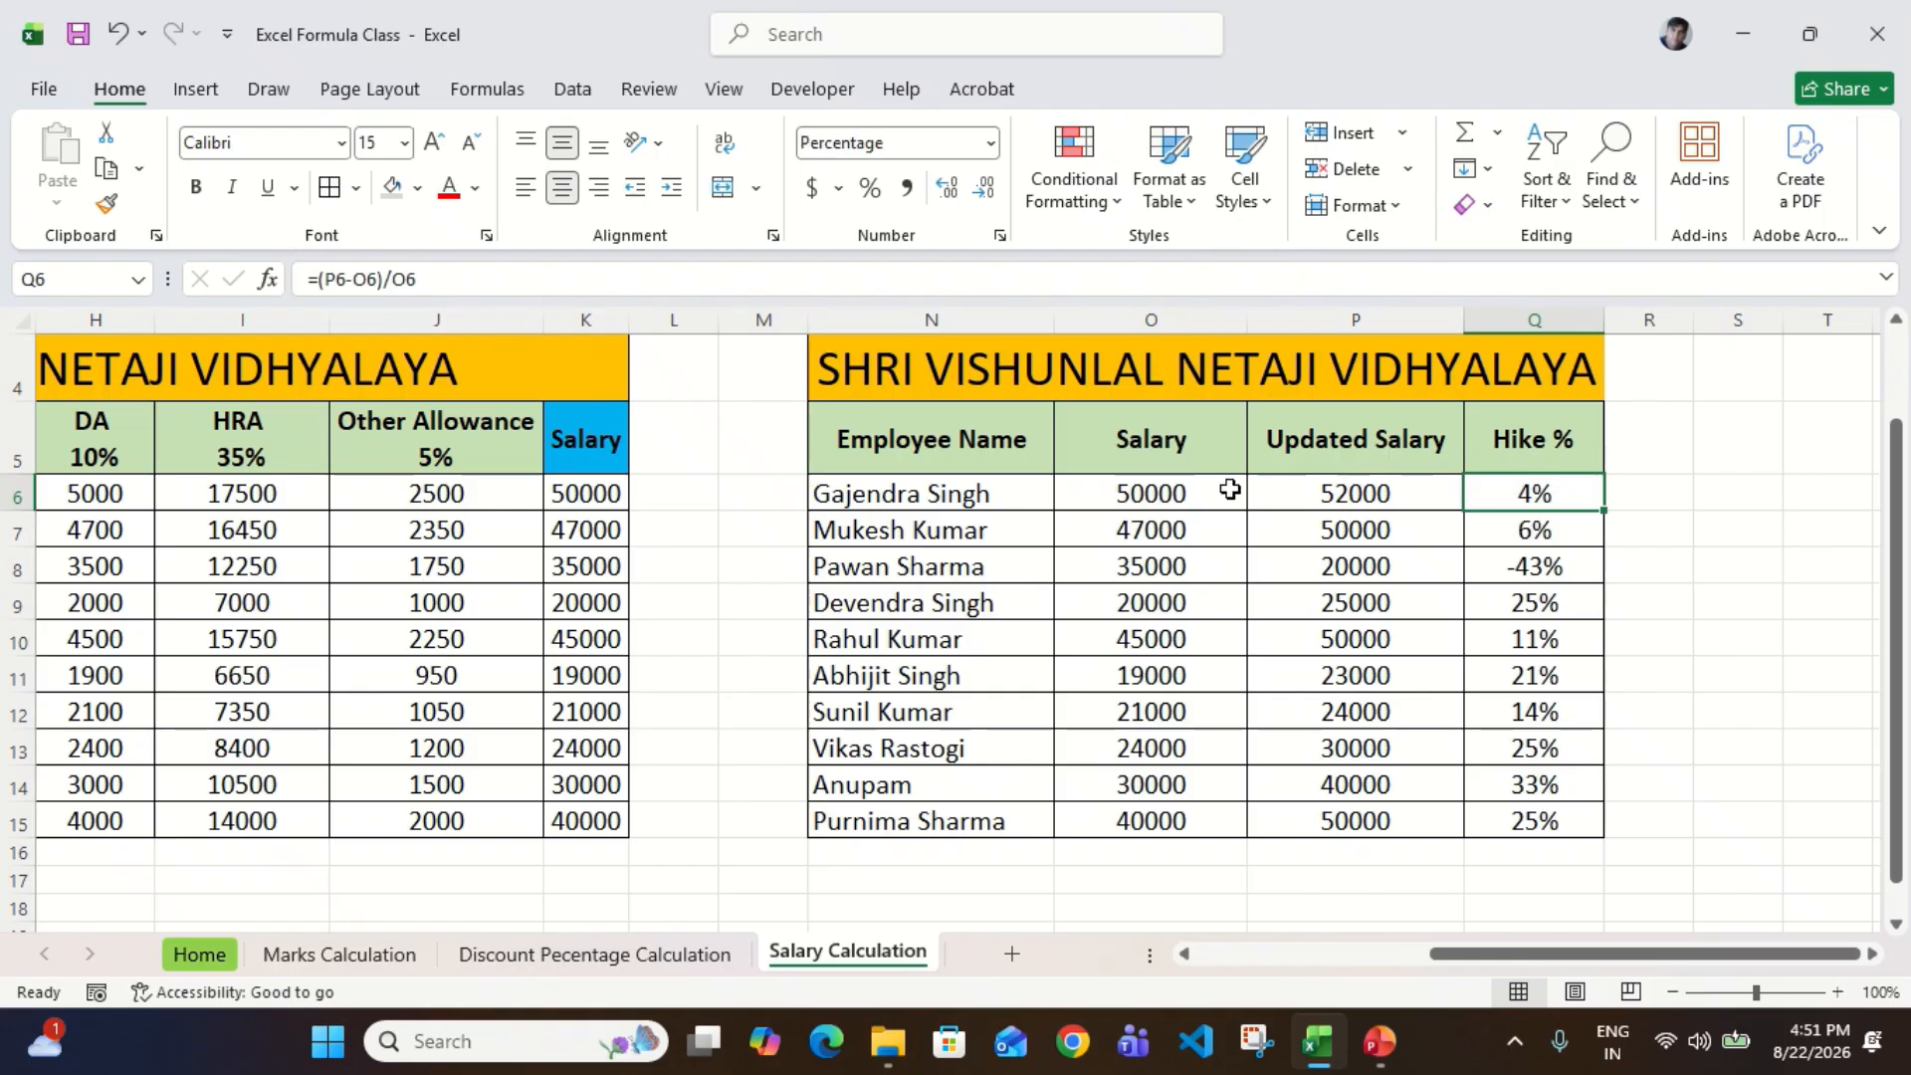
{"action": "left_click", "coordinate": [1422, 491]}
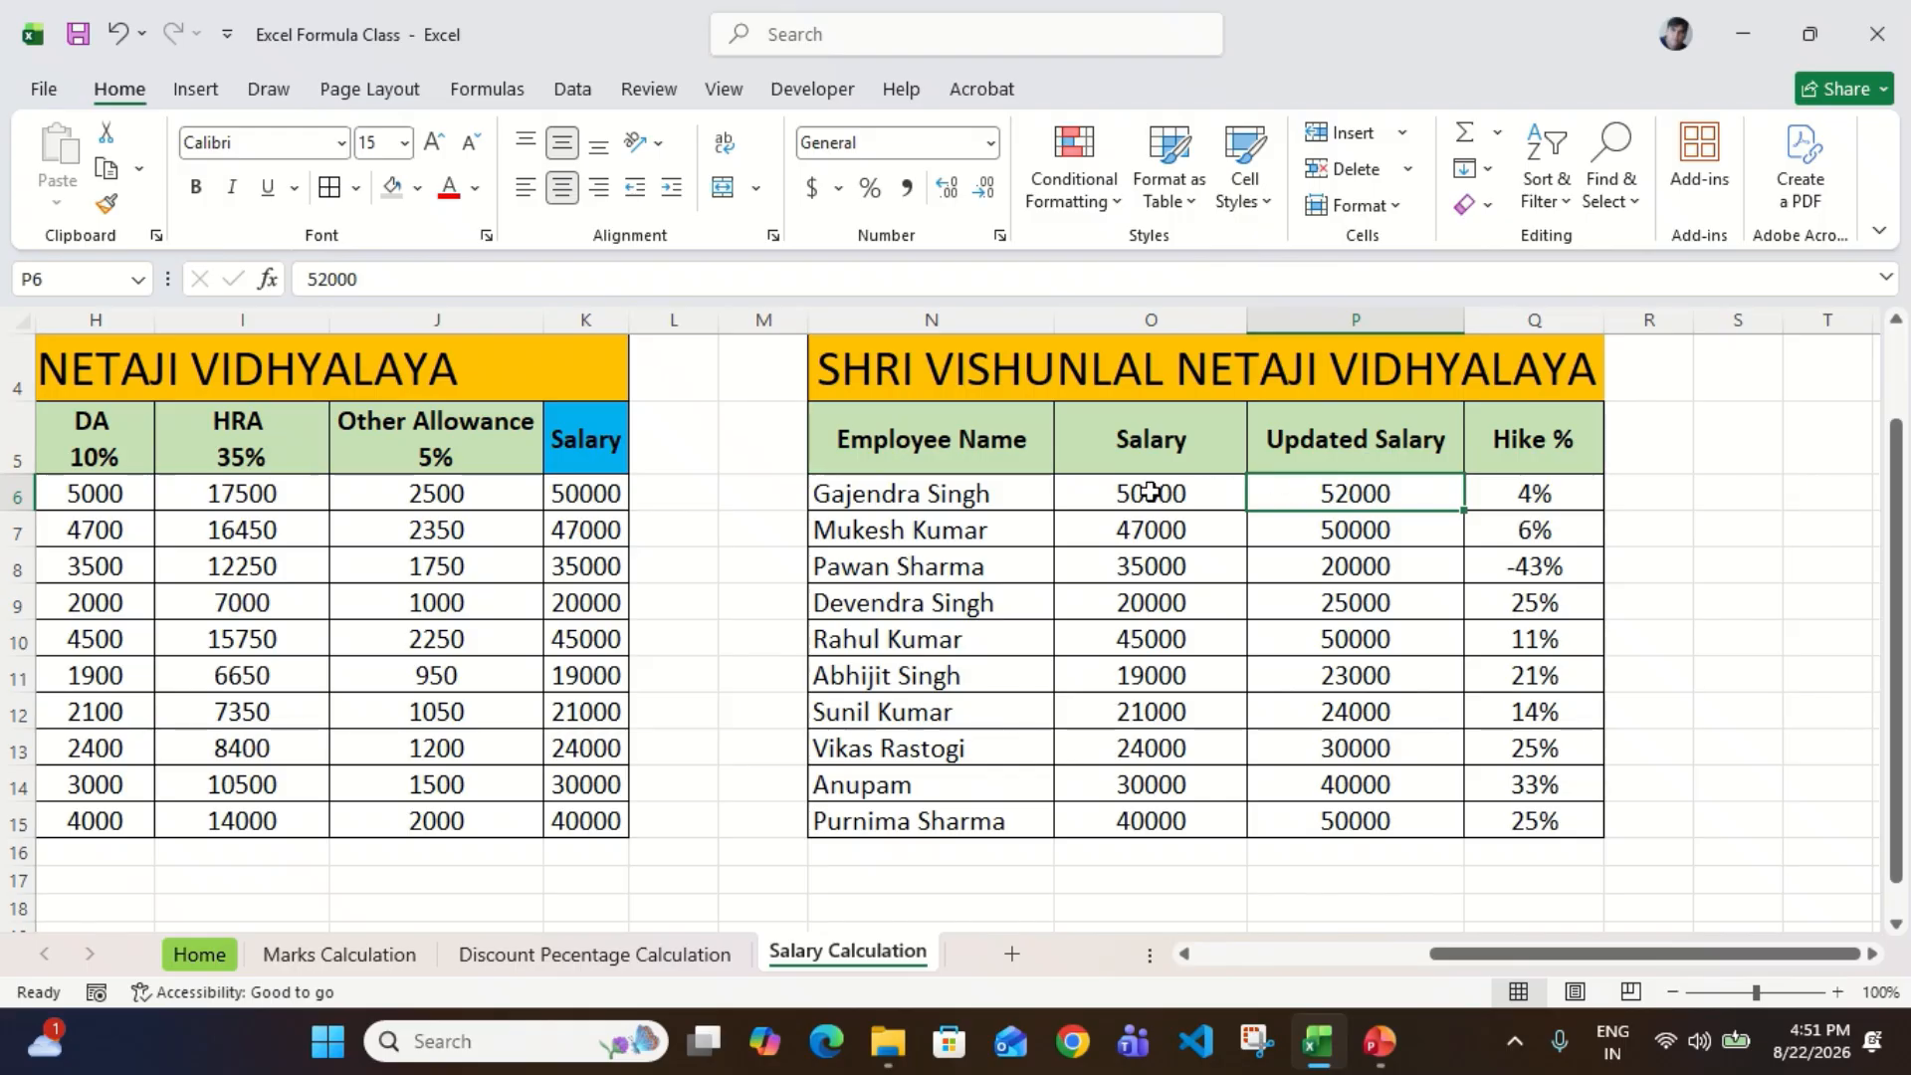
{"action": "left_click", "coordinate": [1182, 477]}
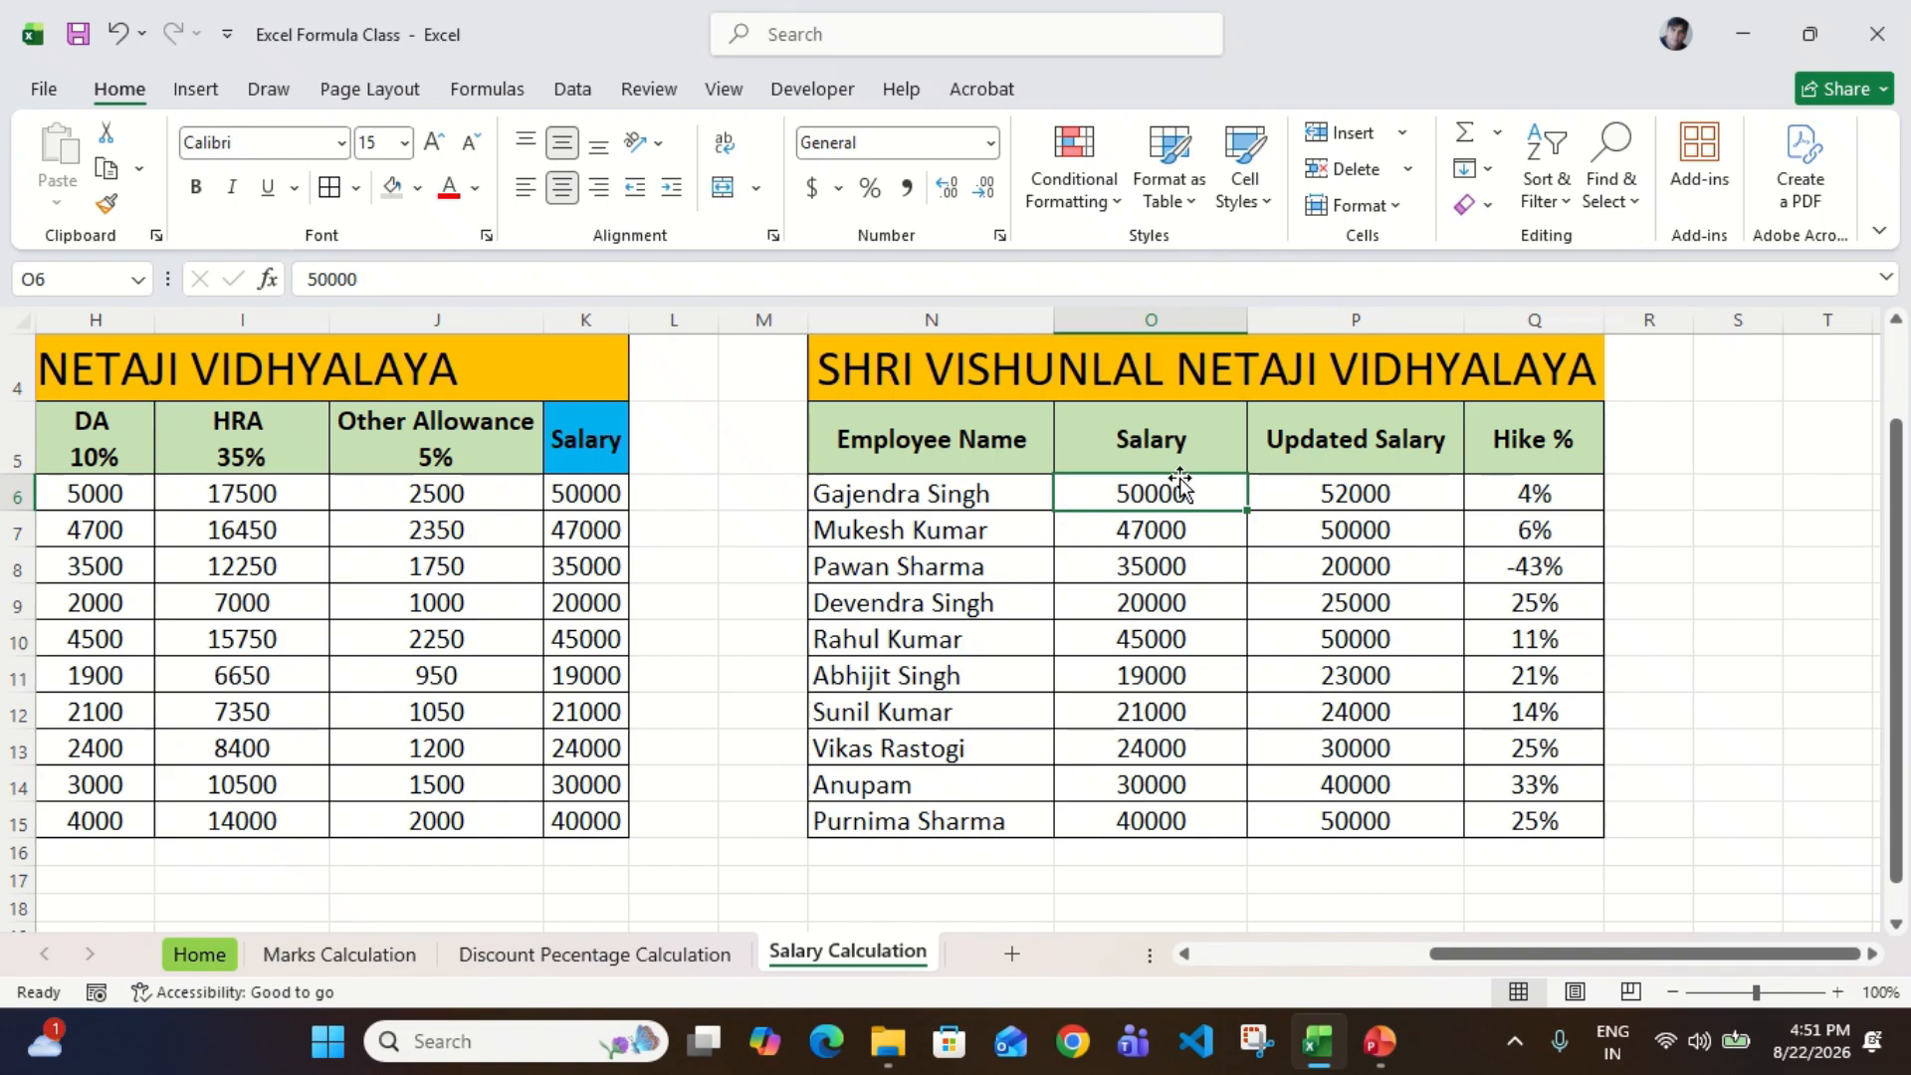
{"action": "left_click", "coordinate": [1444, 492]}
Step: Look back at the salary breakdown table, and return to the percentage formula overview on the Home sheet
{"action": "scroll", "coordinate": [1233, 554], "scroll_direction": "left", "scroll_amount": 2}
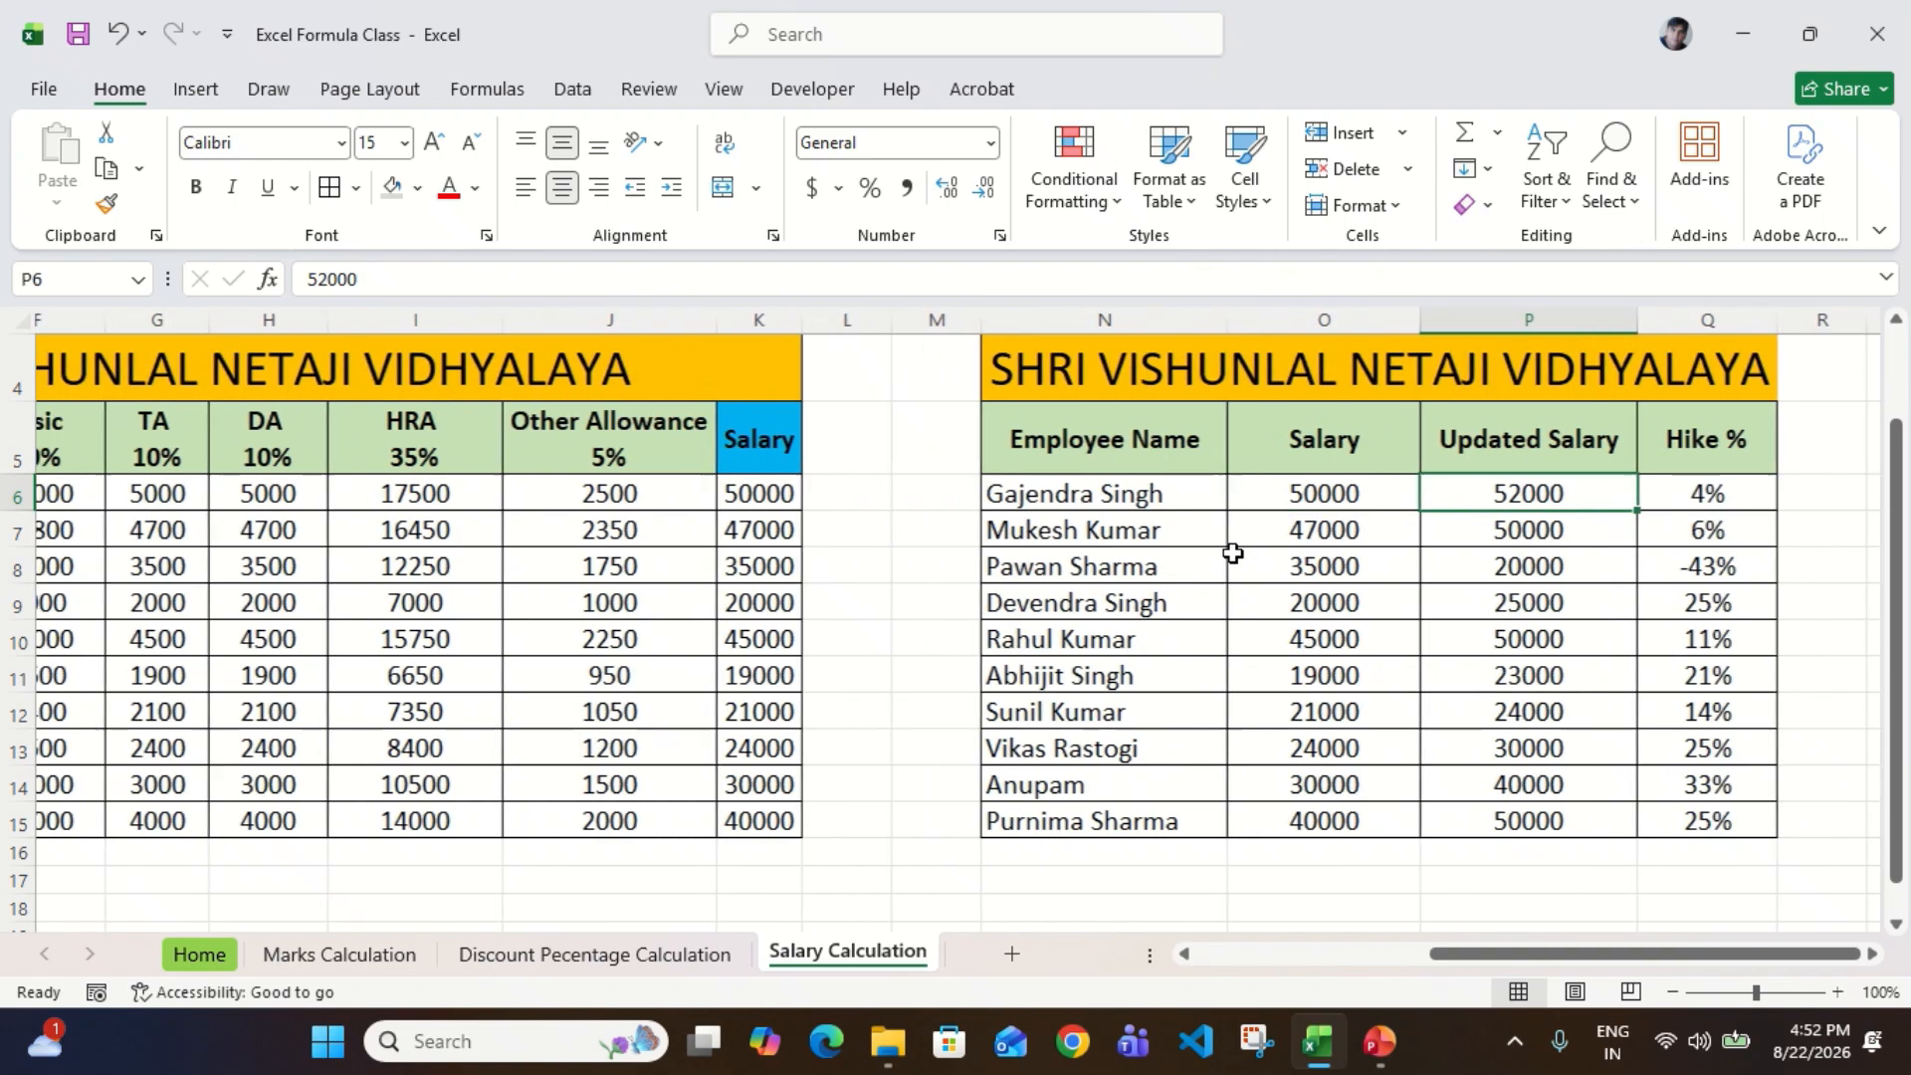
{"action": "scroll", "coordinate": [1232, 553], "scroll_direction": "left", "scroll_amount": 5}
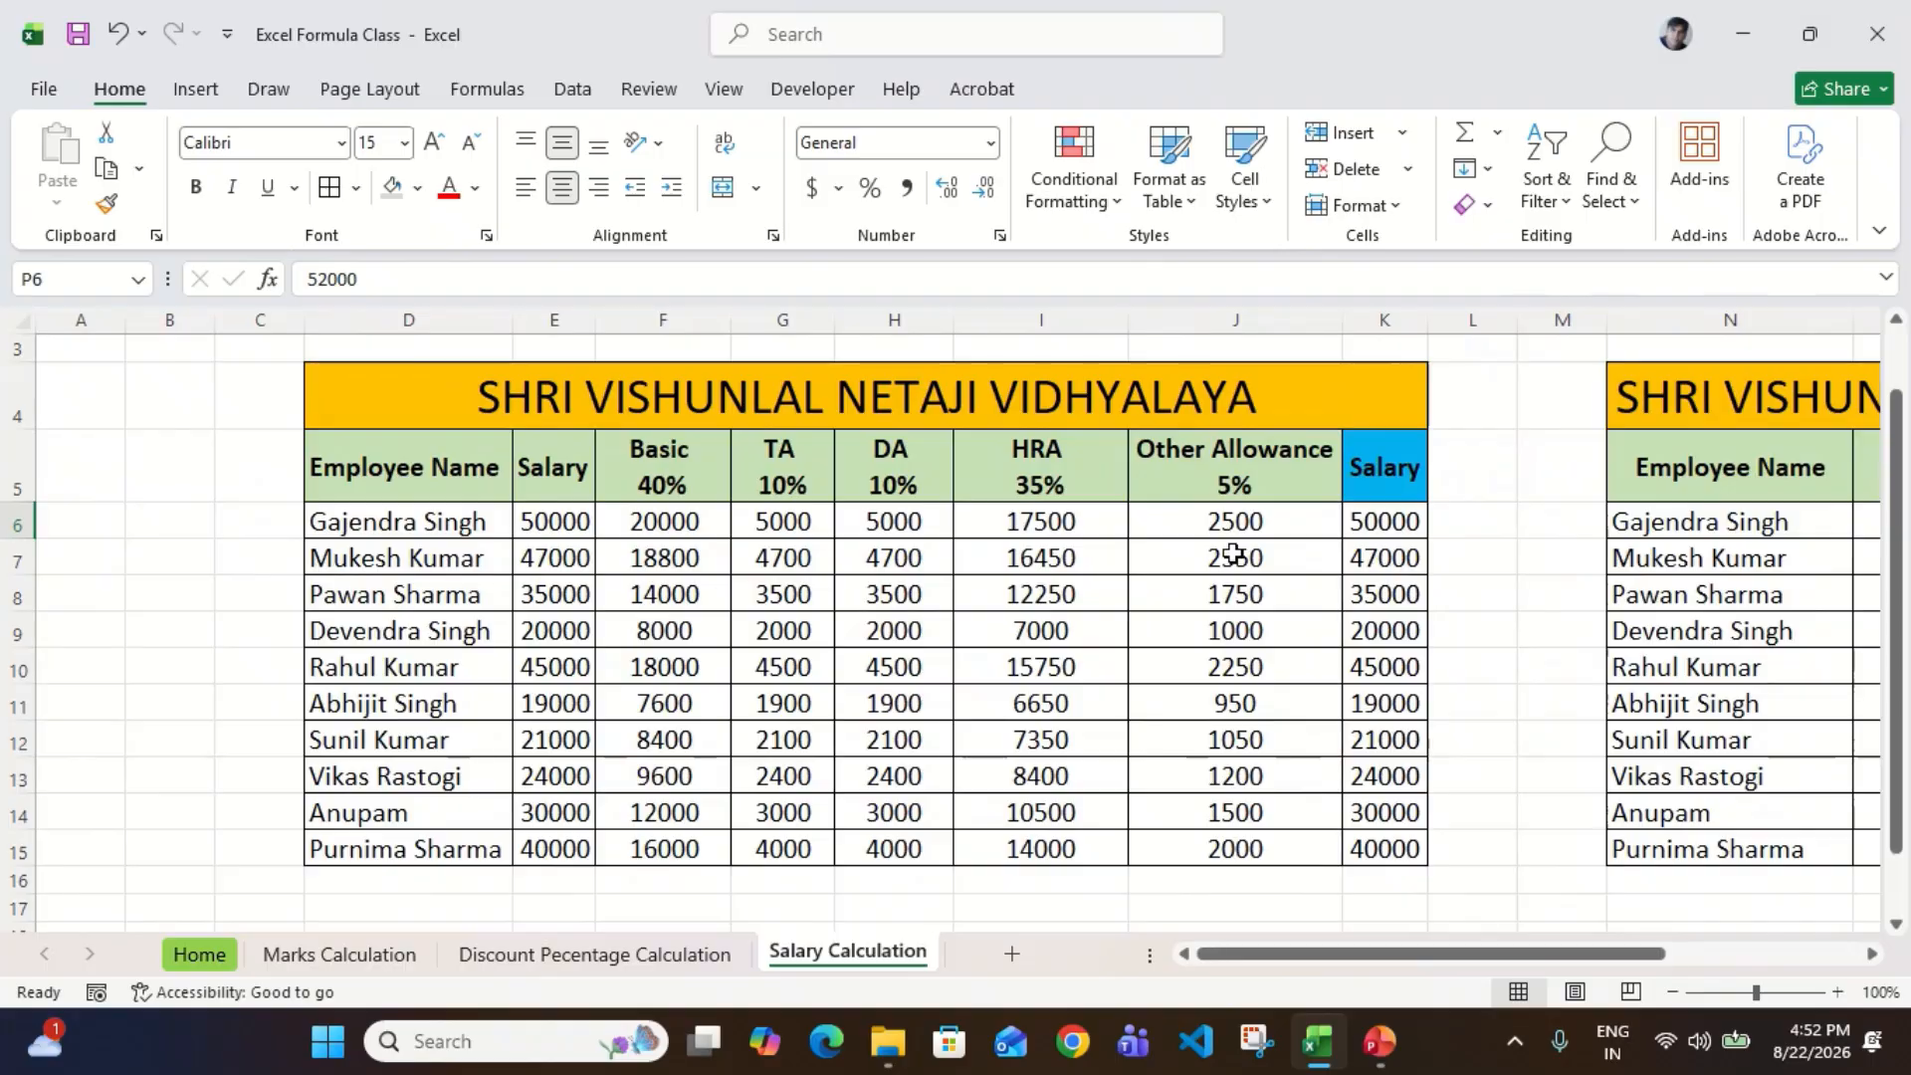
{"action": "left_click", "coordinate": [217, 957]}
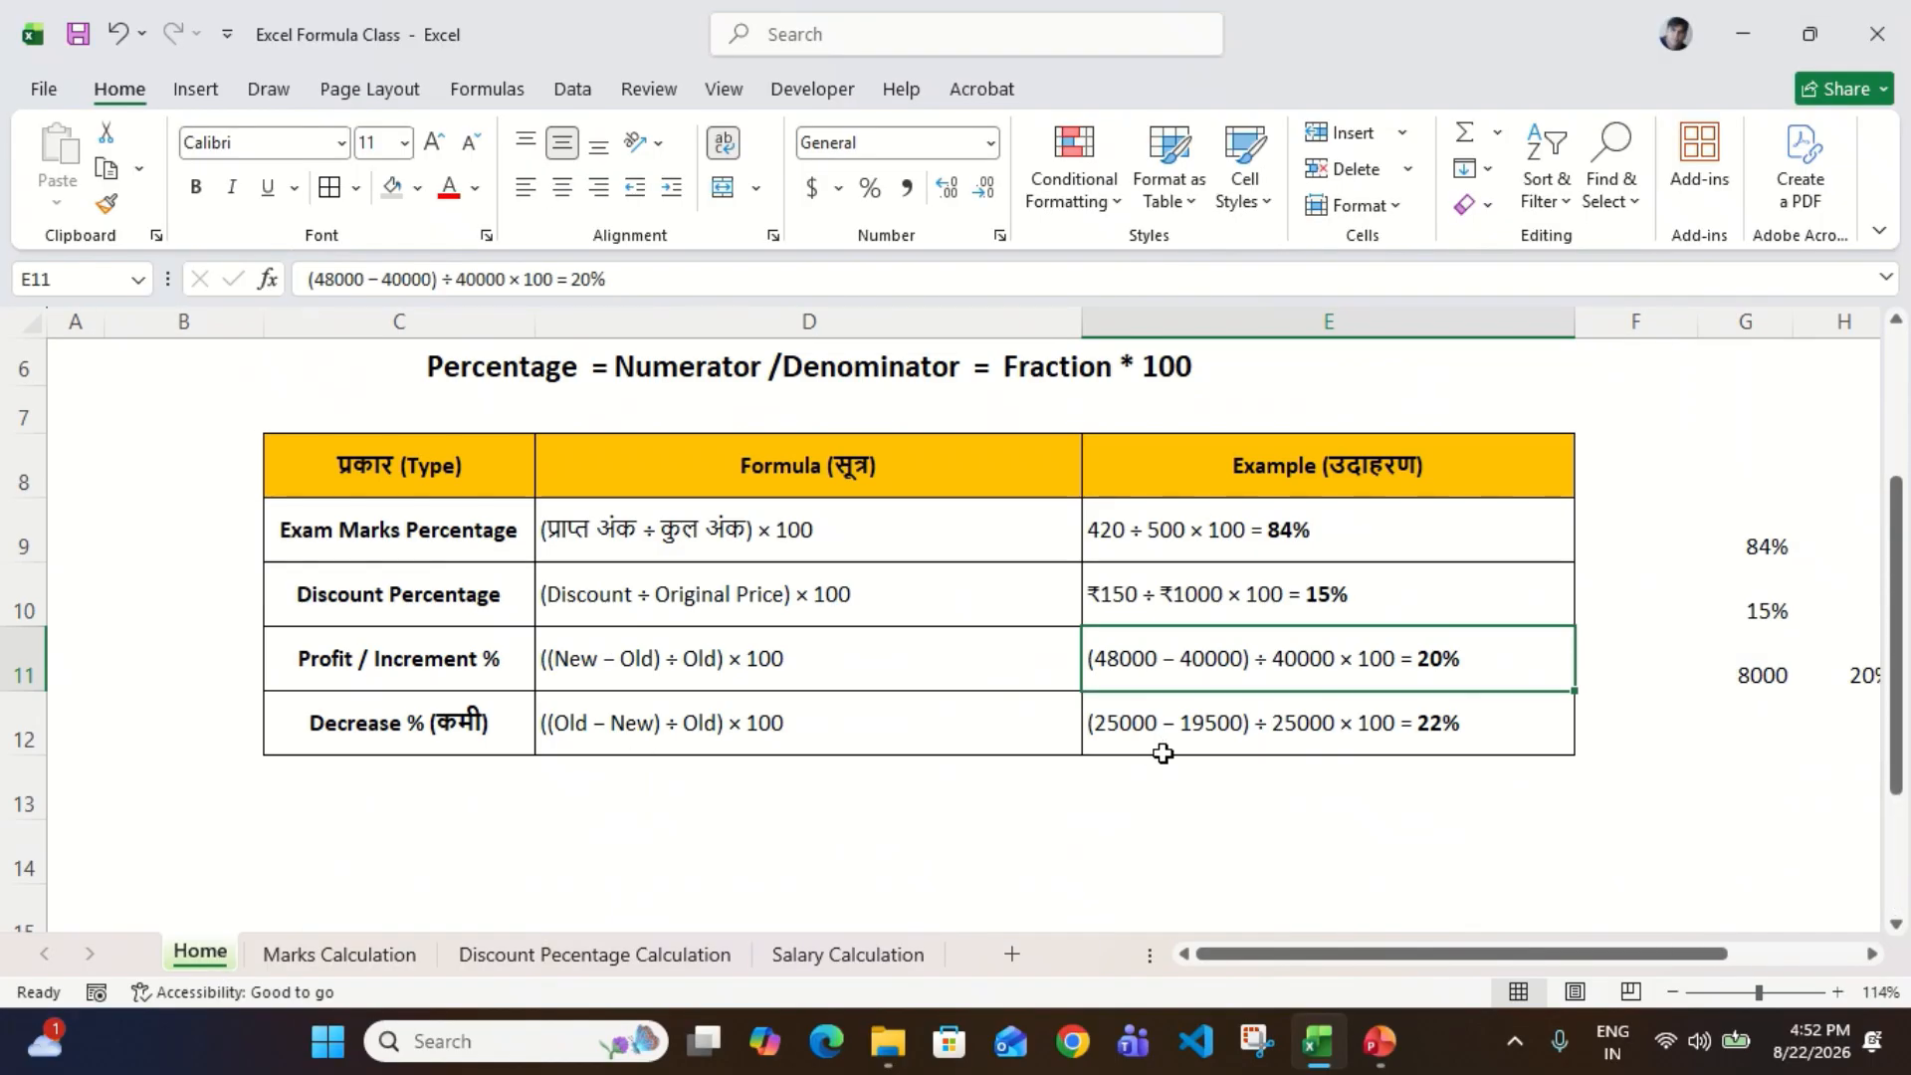
{"action": "scroll", "coordinate": [1162, 753], "scroll_direction": "up", "scroll_amount": 2}
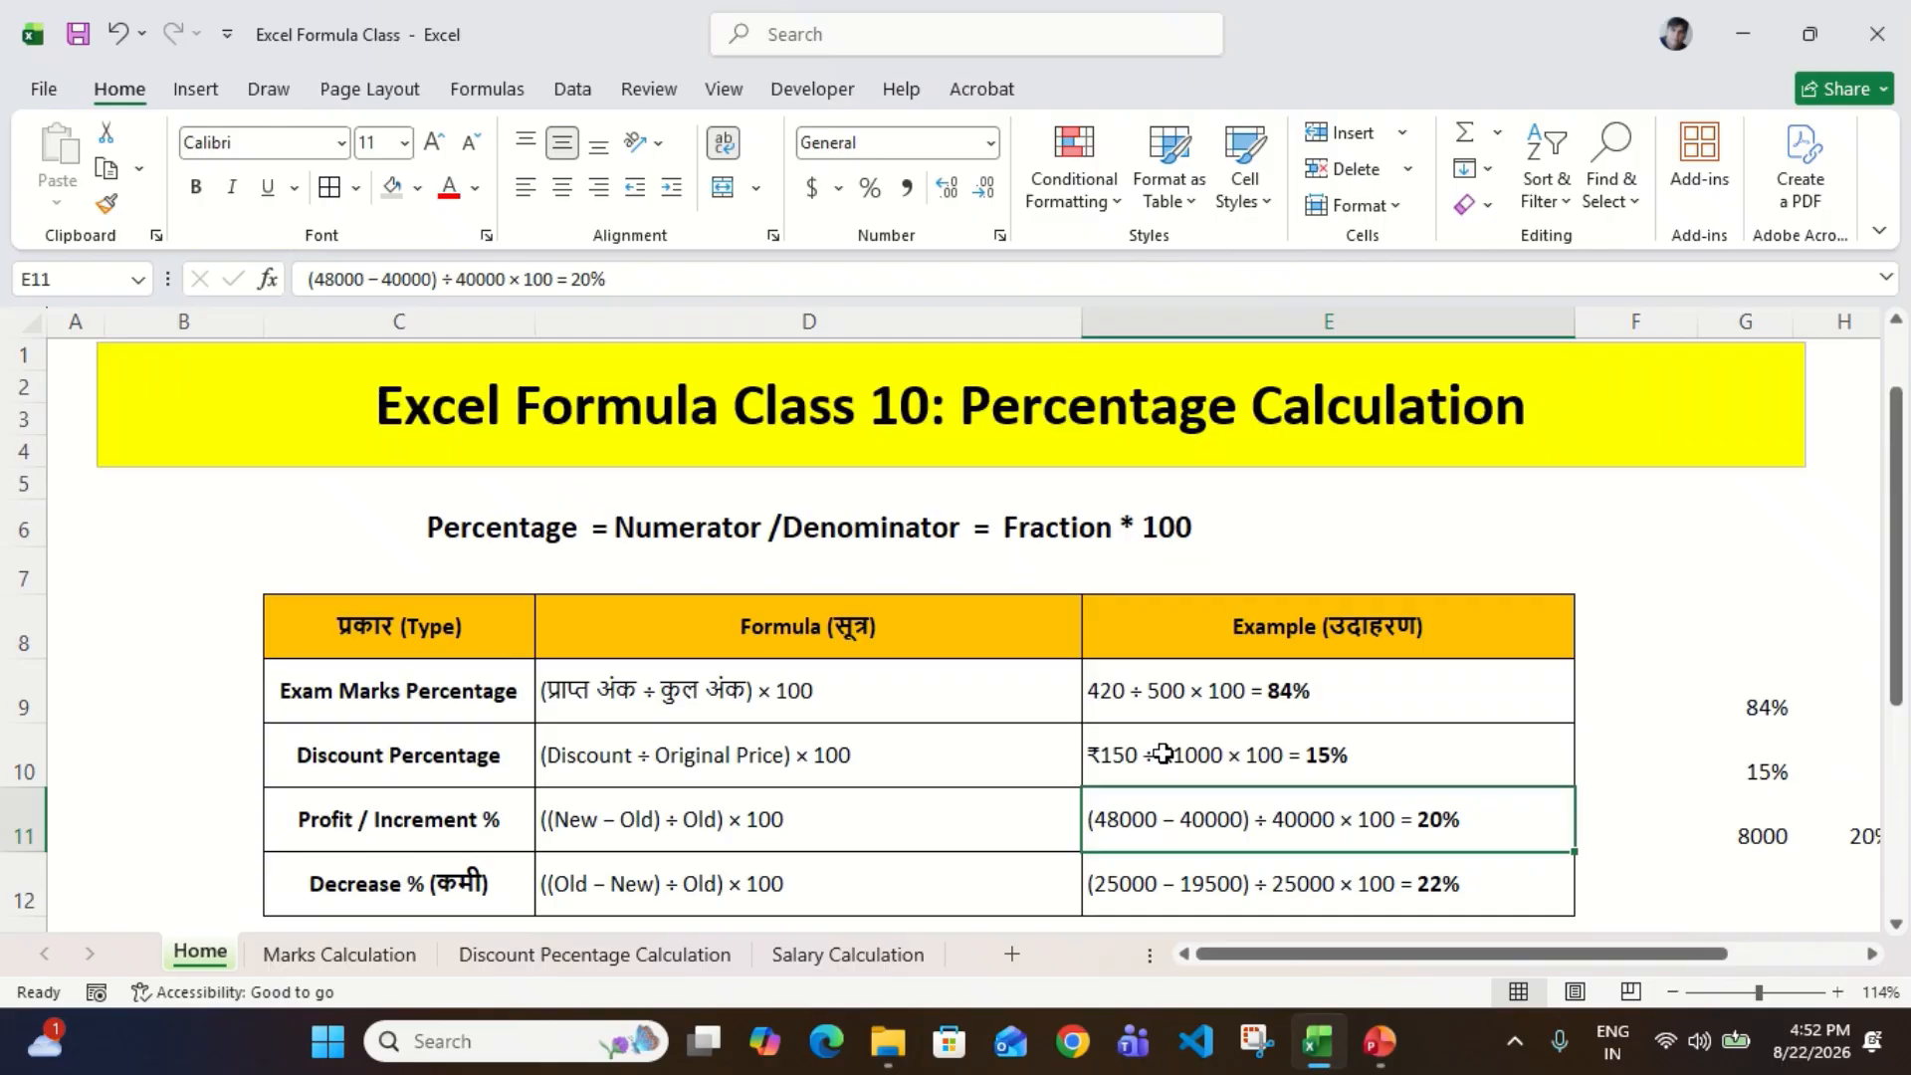